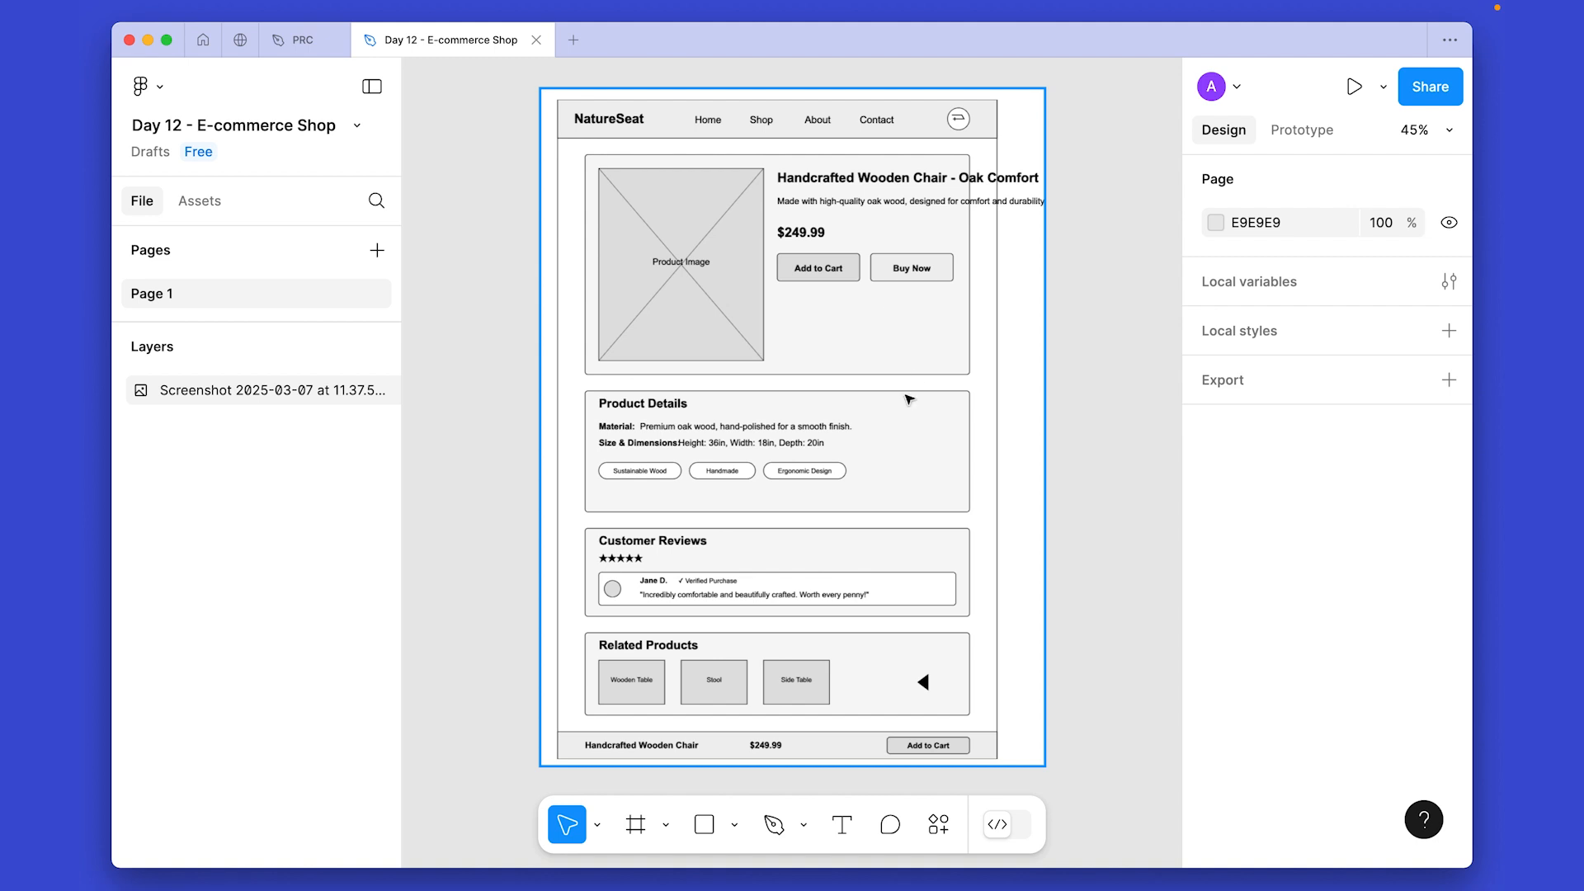
# Add a 1440 × 1024 Desktop preset frame beside the wireframe screenshot.
pyautogui.click(1109, 234)
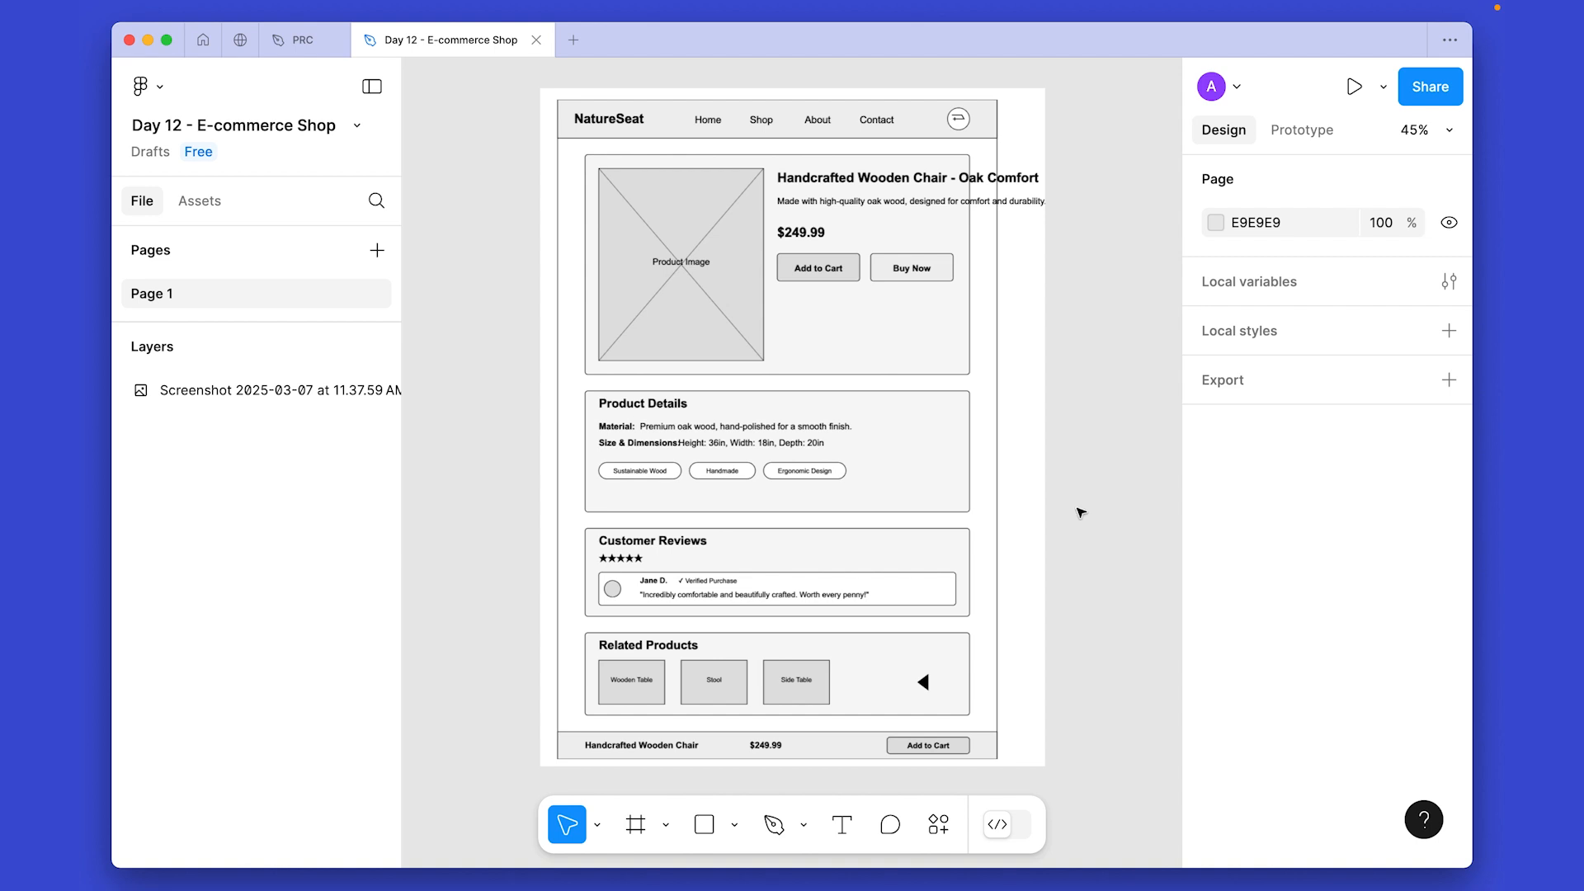
pyautogui.press('f')
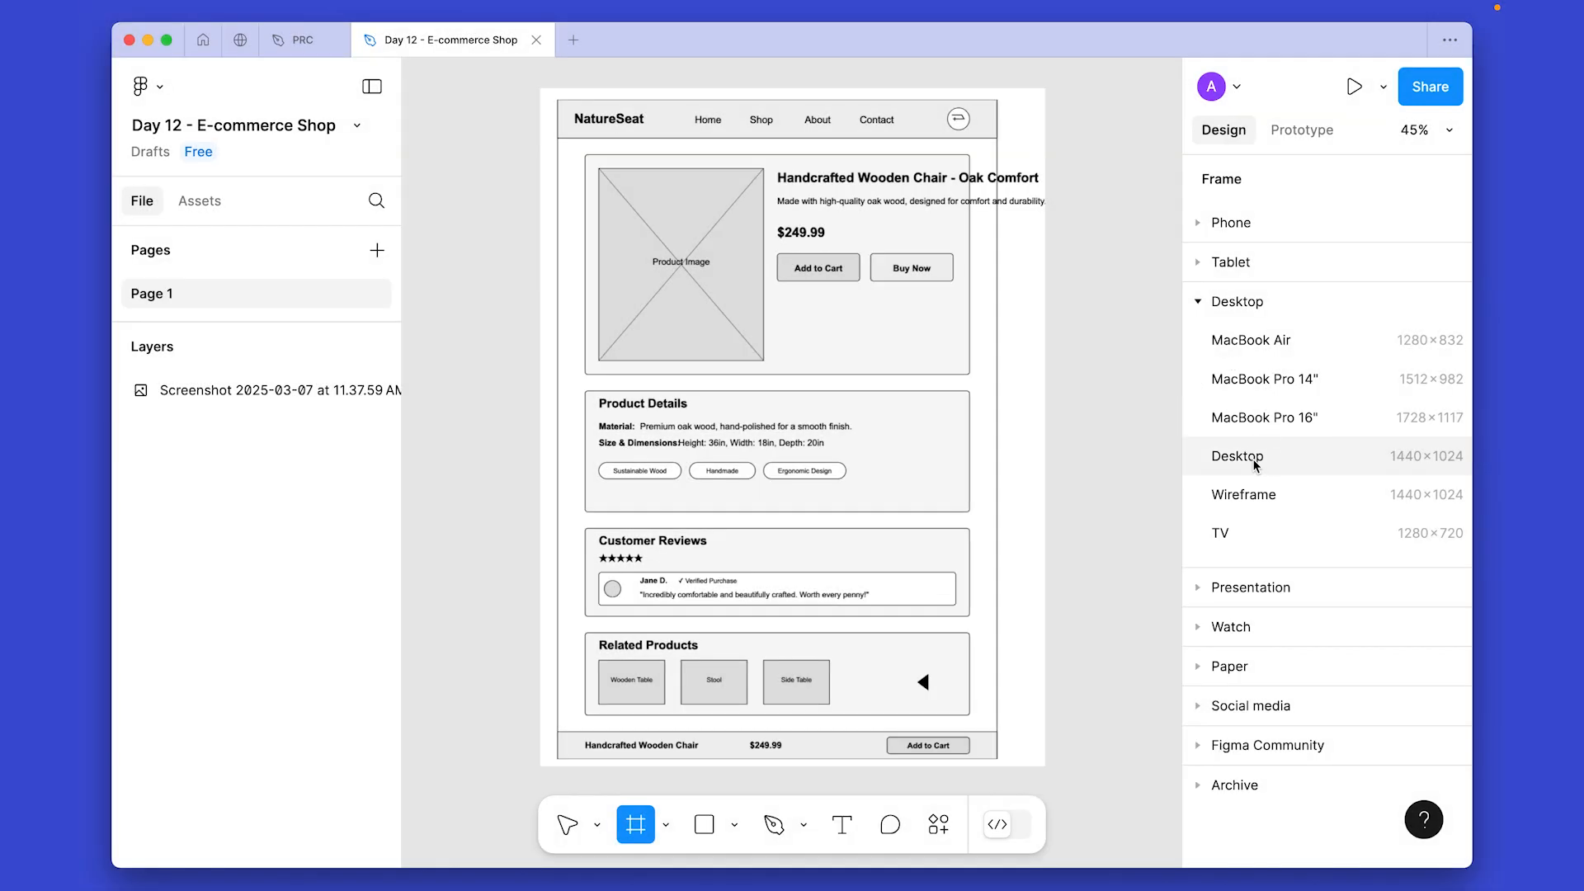
pyautogui.click(1253, 462)
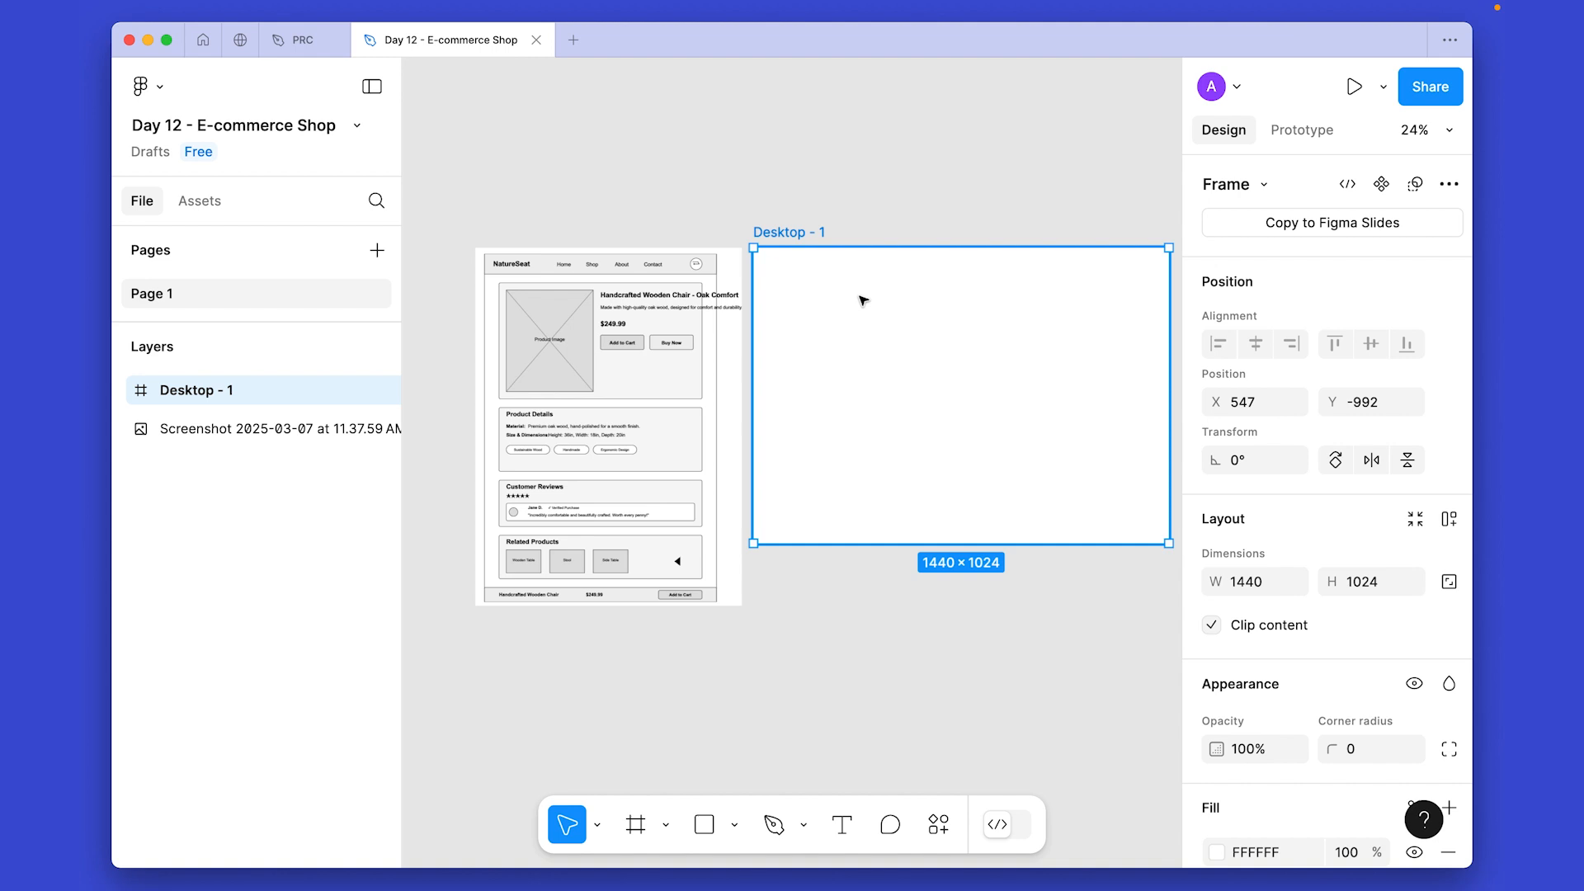
# Rename the new desktop frame as "Day 12 - Single product page".
pyautogui.press('super+r')
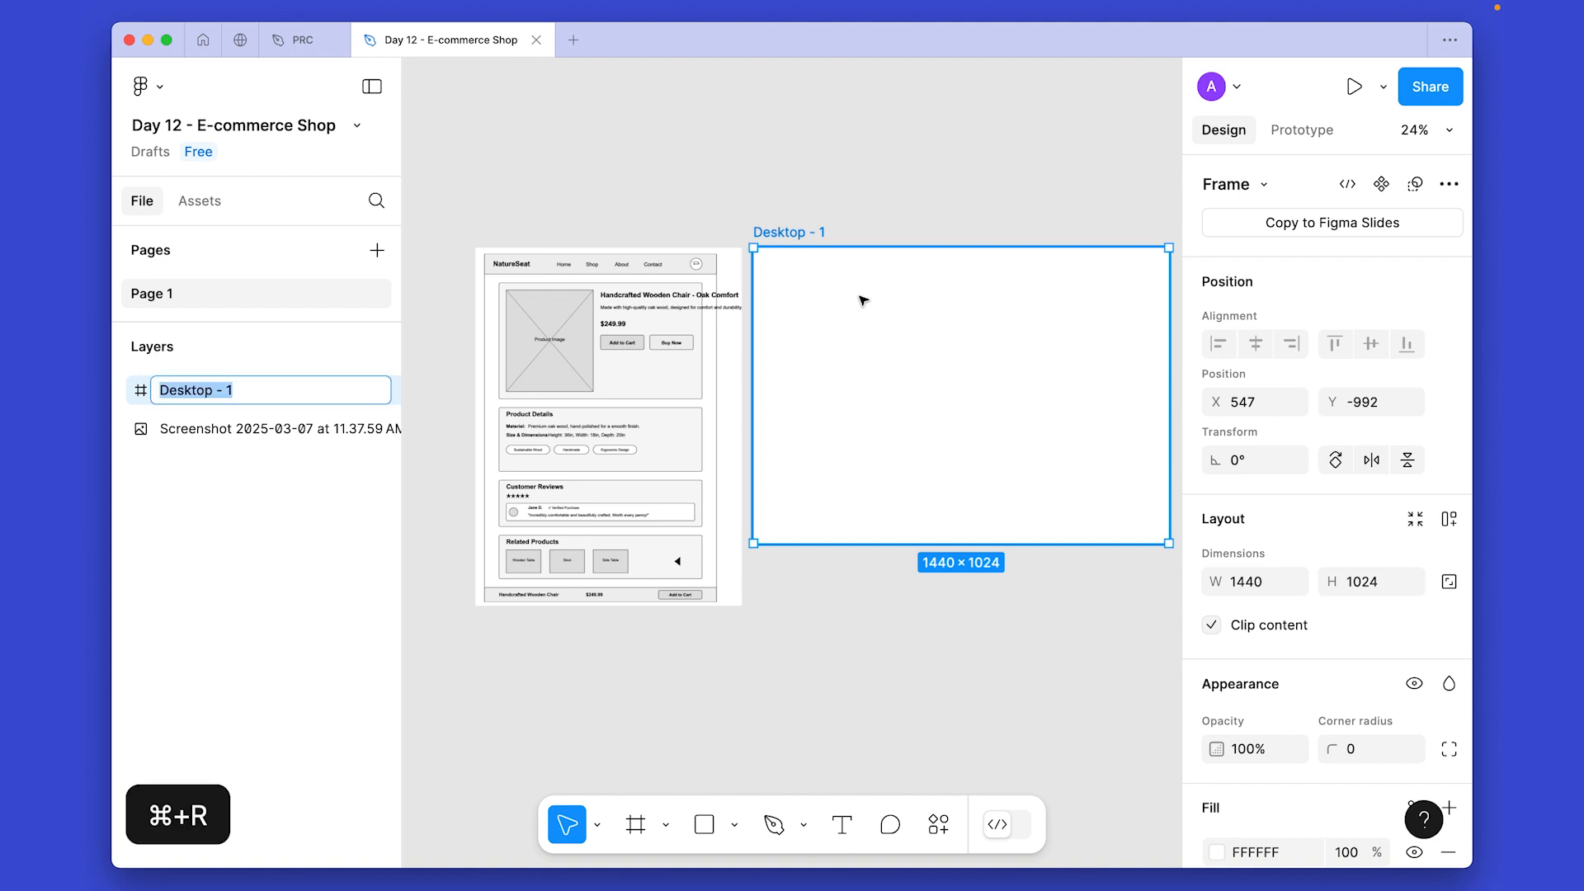
pyautogui.write('Day 12 - Singpl')
pyautogui.press('BackSpace')
pyautogui.press('BackSpace')
pyautogui.write('le product page')
pyautogui.press('Return')
# Add a layout grid of 12 columns to the product page frame with the grid color at 5% opacity.
pyautogui.hotkey('shift', '2')
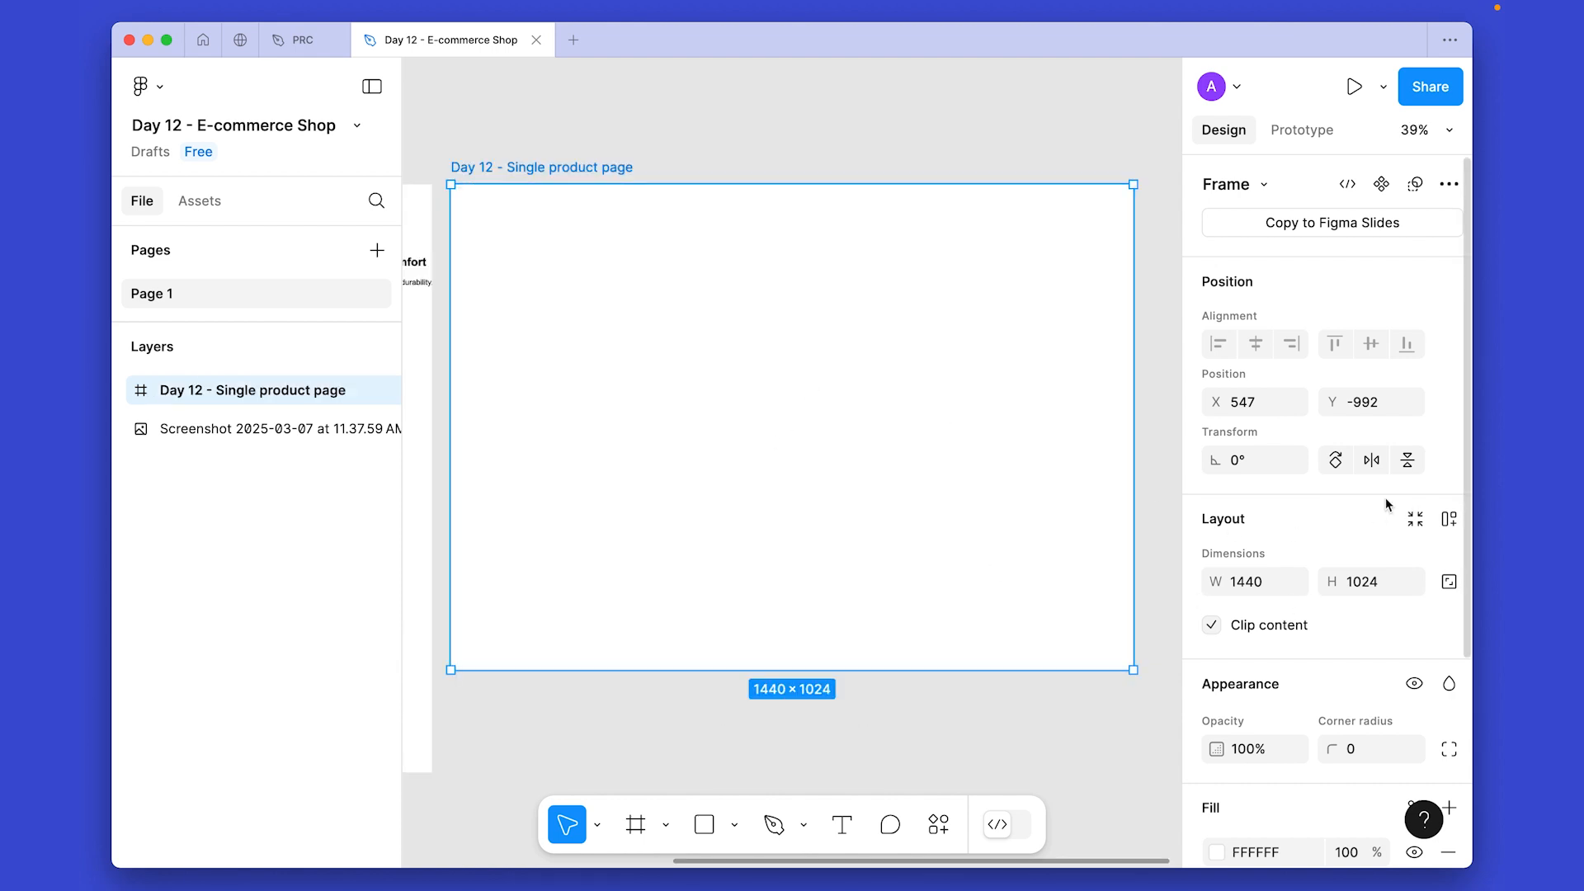
pyautogui.scroll(-5, 1378, 491)
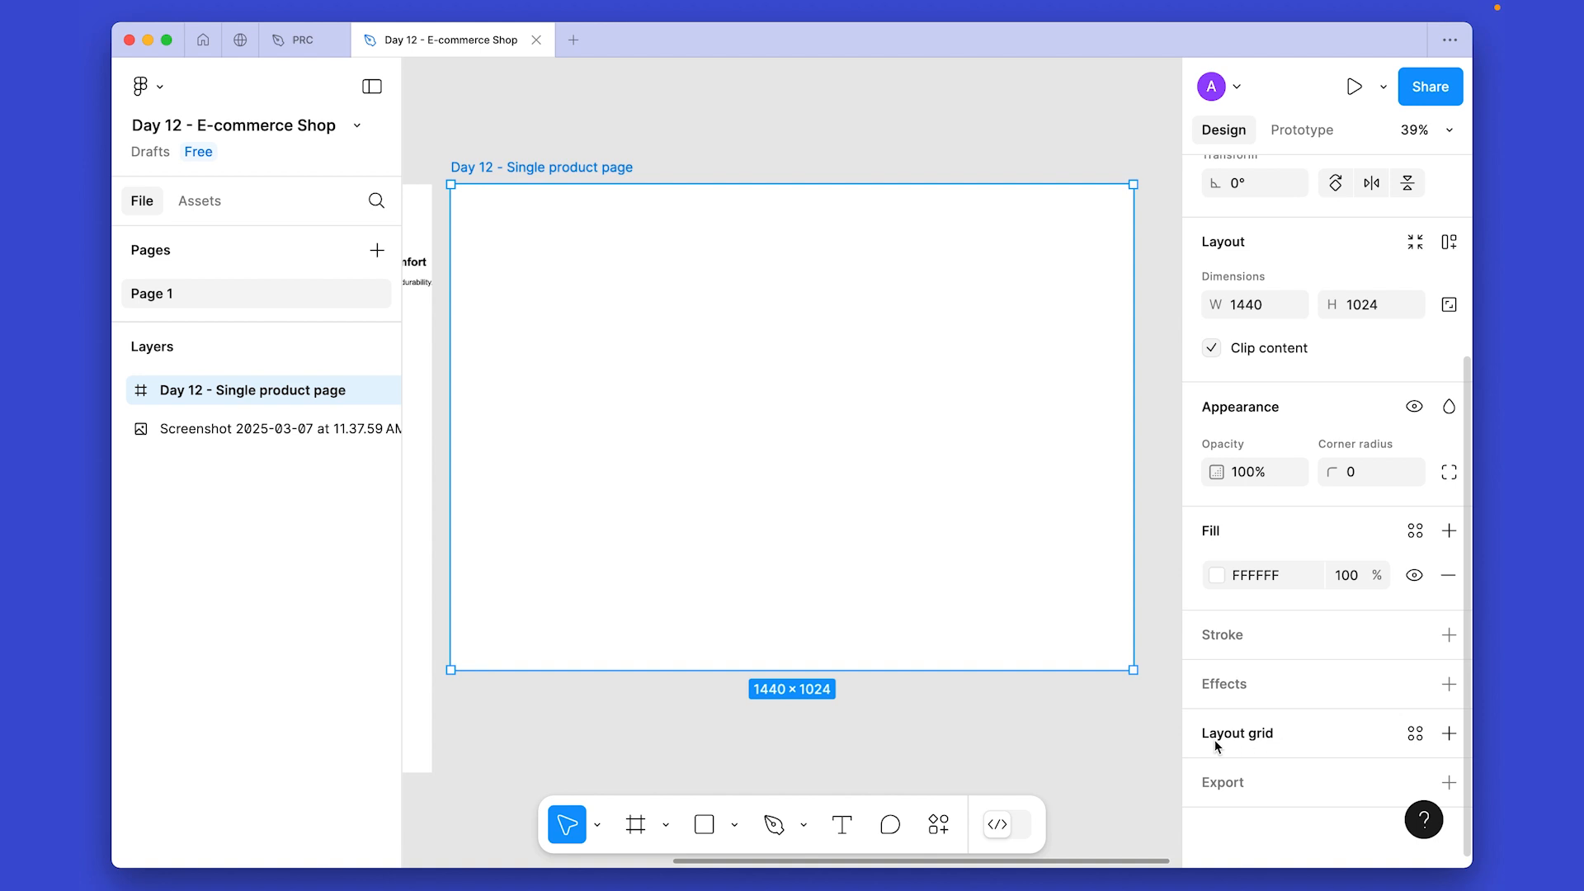
pyautogui.click(1448, 735)
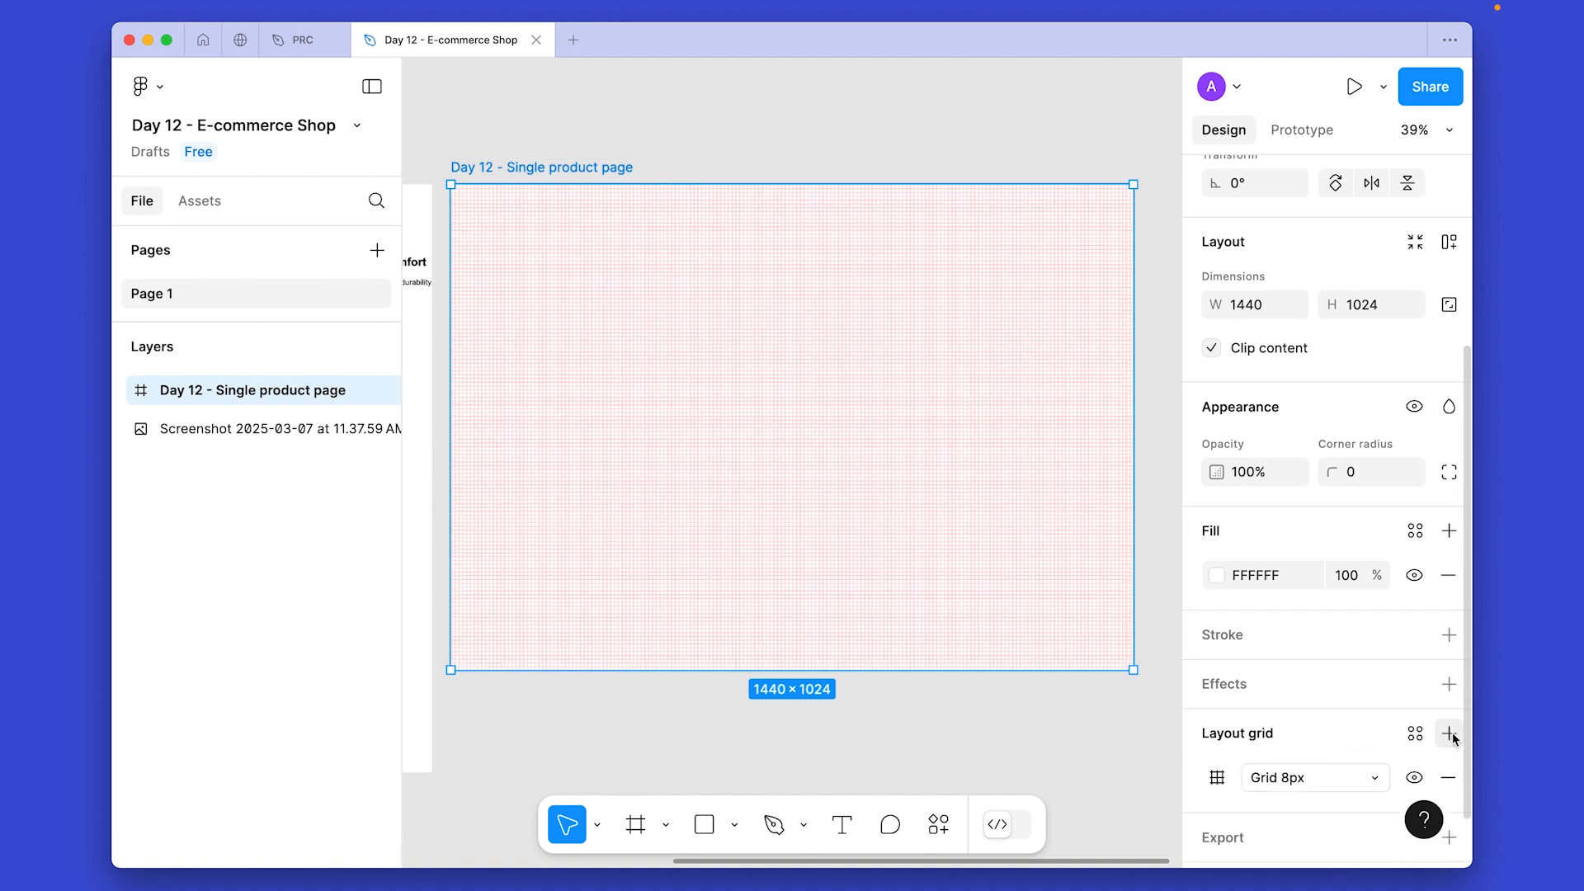
pyautogui.click(1218, 777)
pyautogui.click(940, 721)
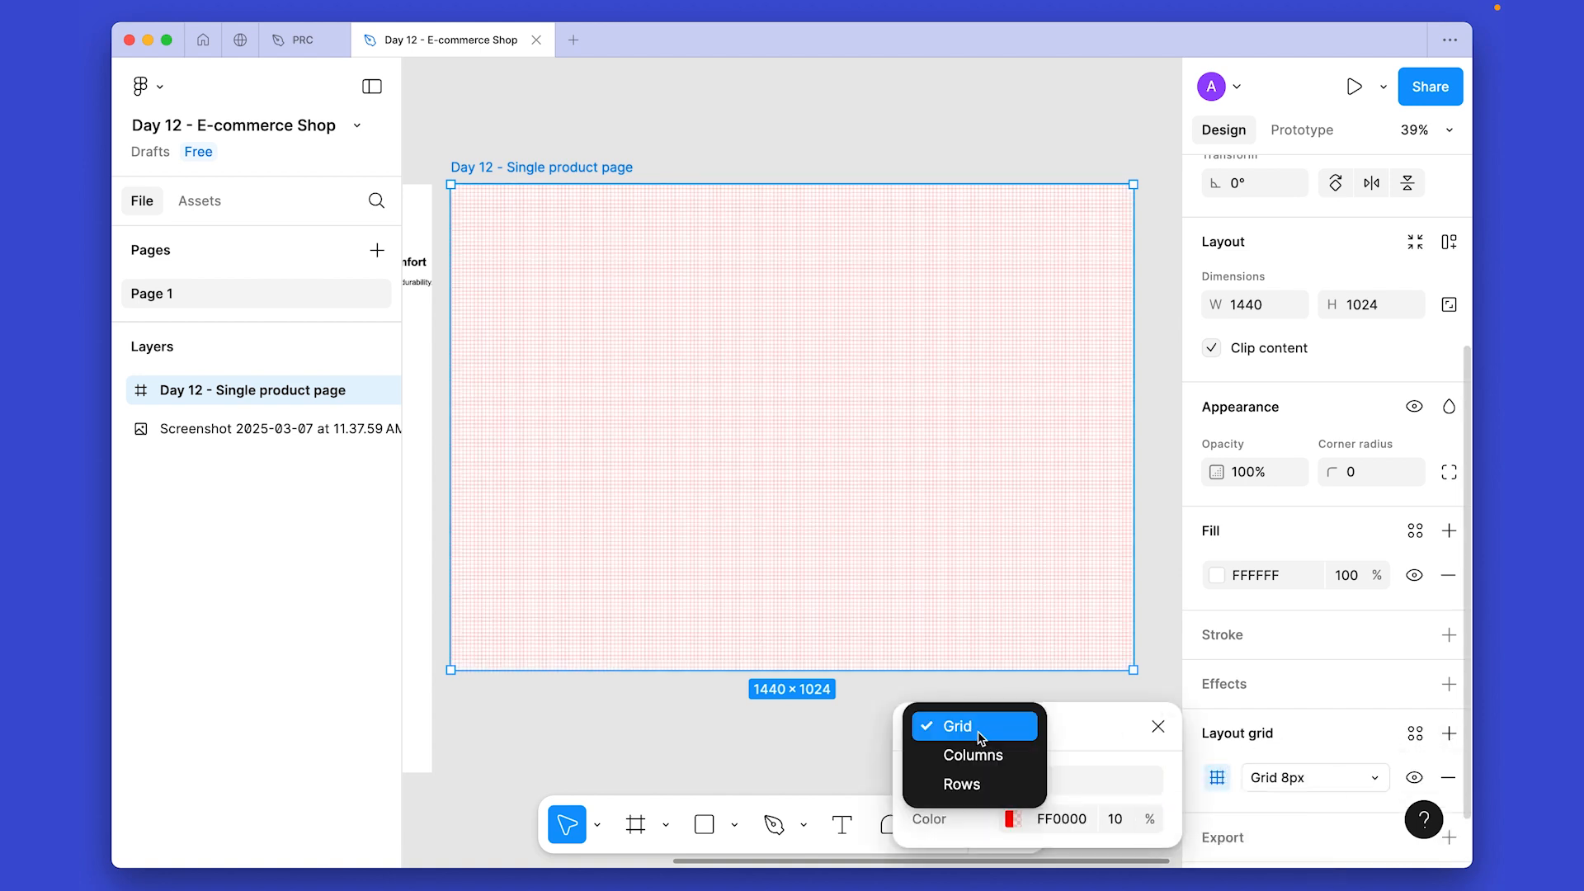
pyautogui.click(978, 753)
pyautogui.write('12')
pyautogui.press('Return')
pyautogui.click(1125, 665)
pyautogui.write('5')
pyautogui.press('Return')
# Set the column grid's margin to 128 and its gutter to 32, and deselect the frame.
pyautogui.click(1045, 786)
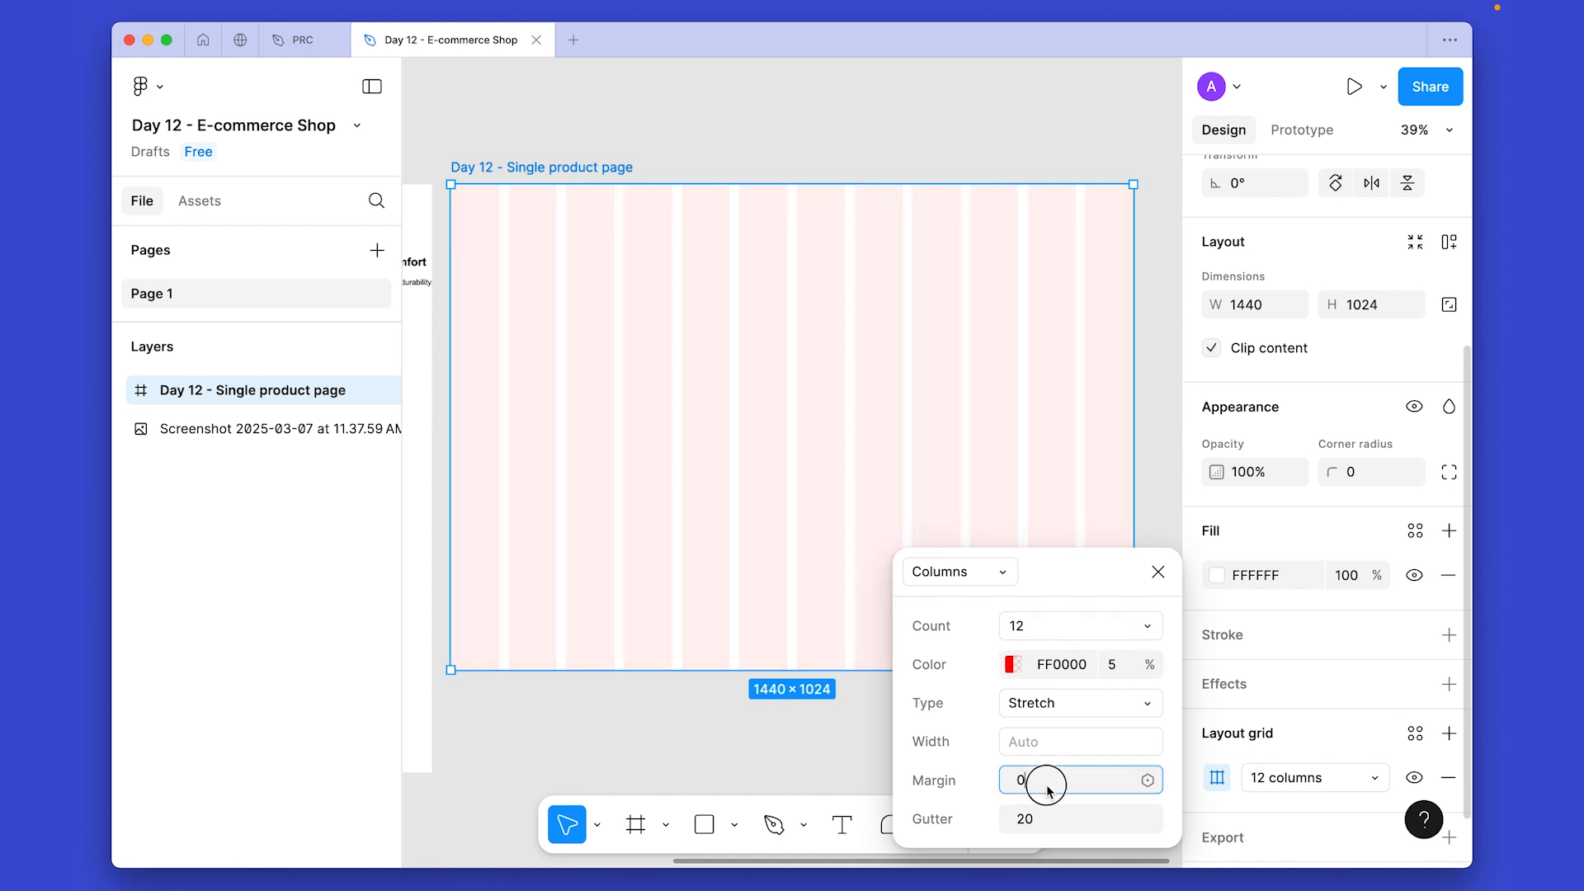
pyautogui.write('128')
pyautogui.press('Tab')
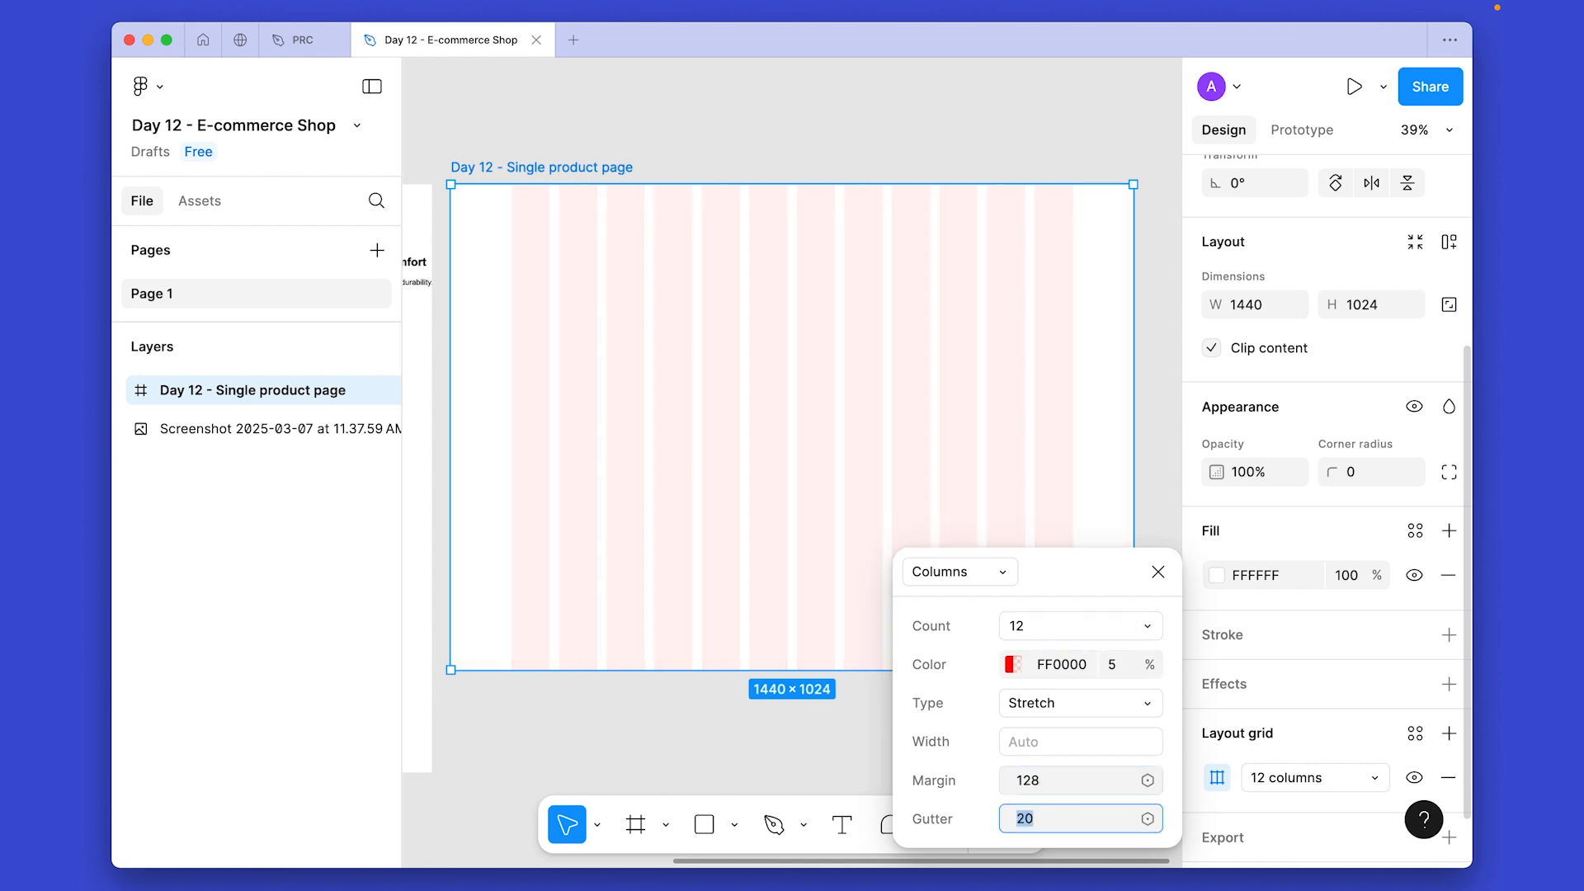
pyautogui.write('32')
pyautogui.press('Return')
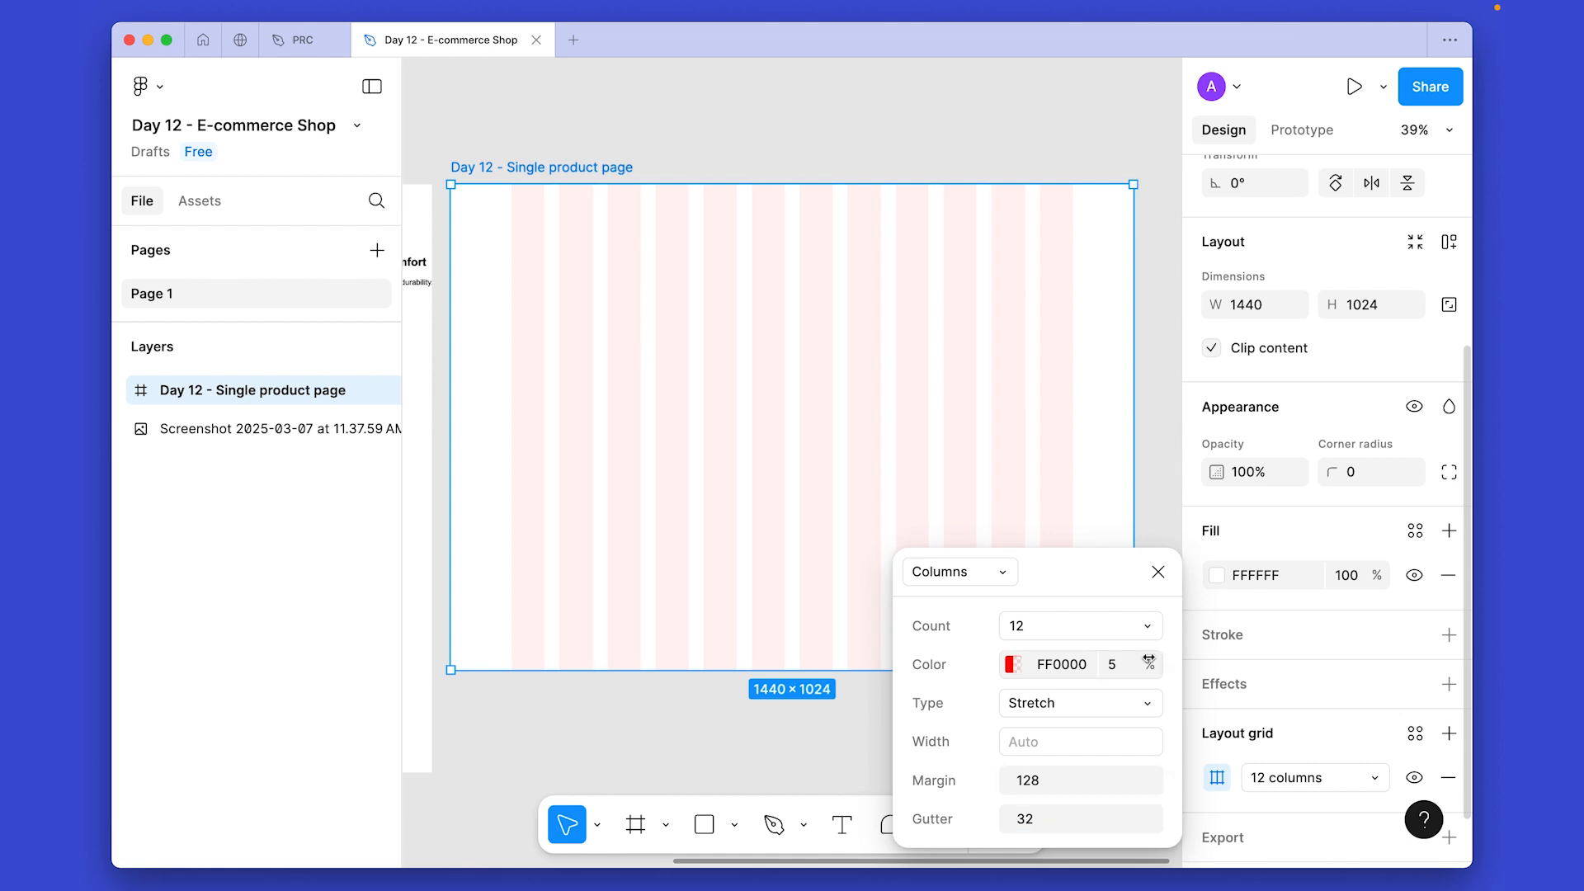
pyautogui.click(1160, 573)
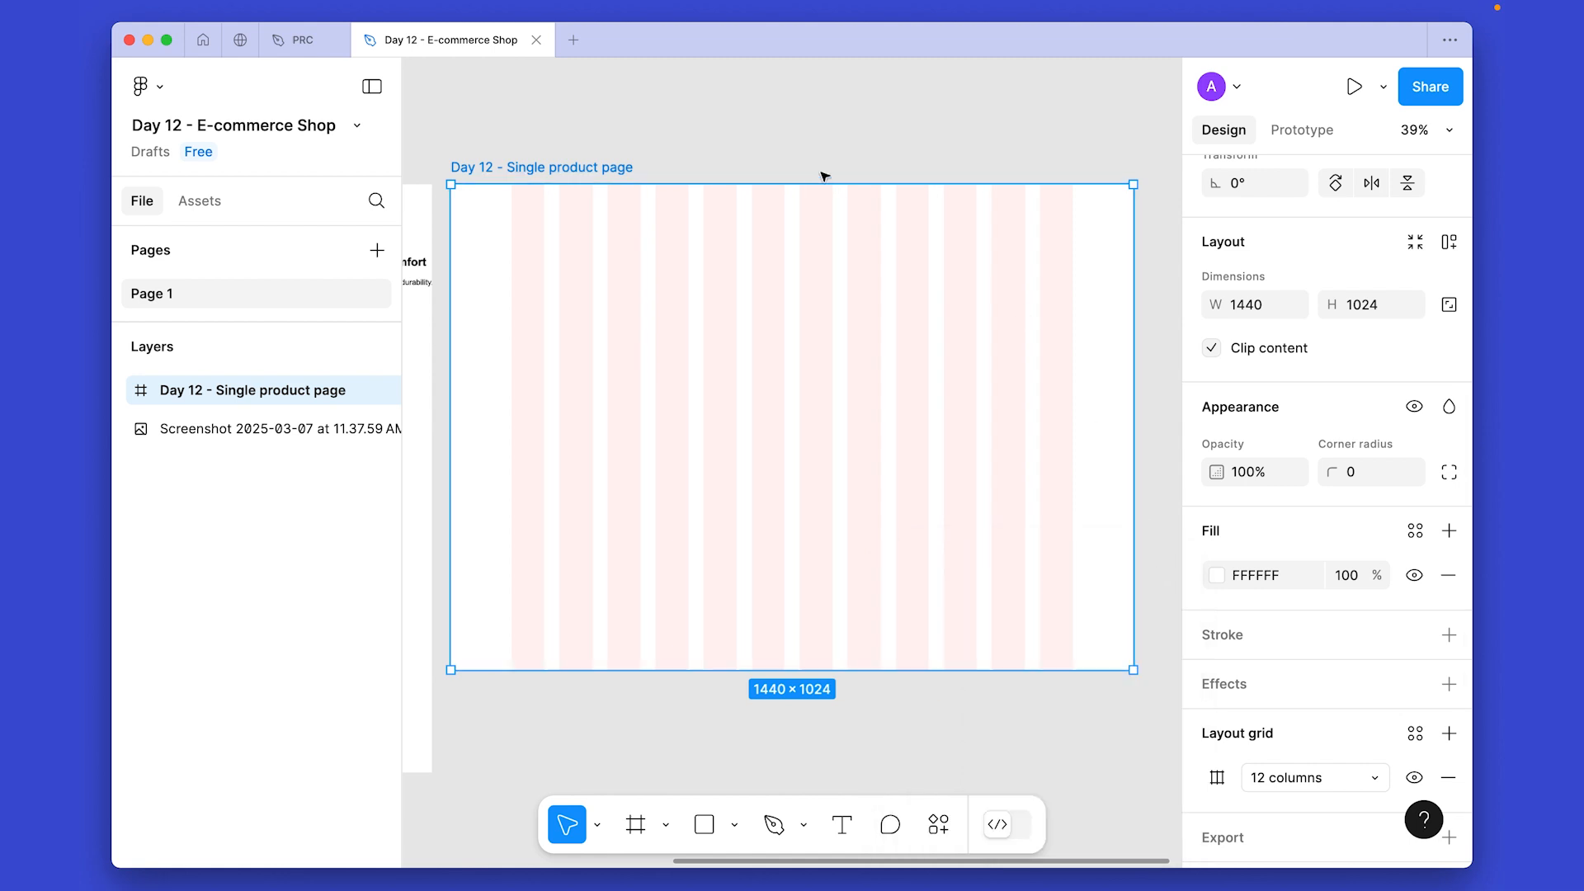
pyautogui.click(820, 169)
# Examine the color palette swatches with their names and hex codes above the product page frame.
pyautogui.hscroll(-1, 757, 152)
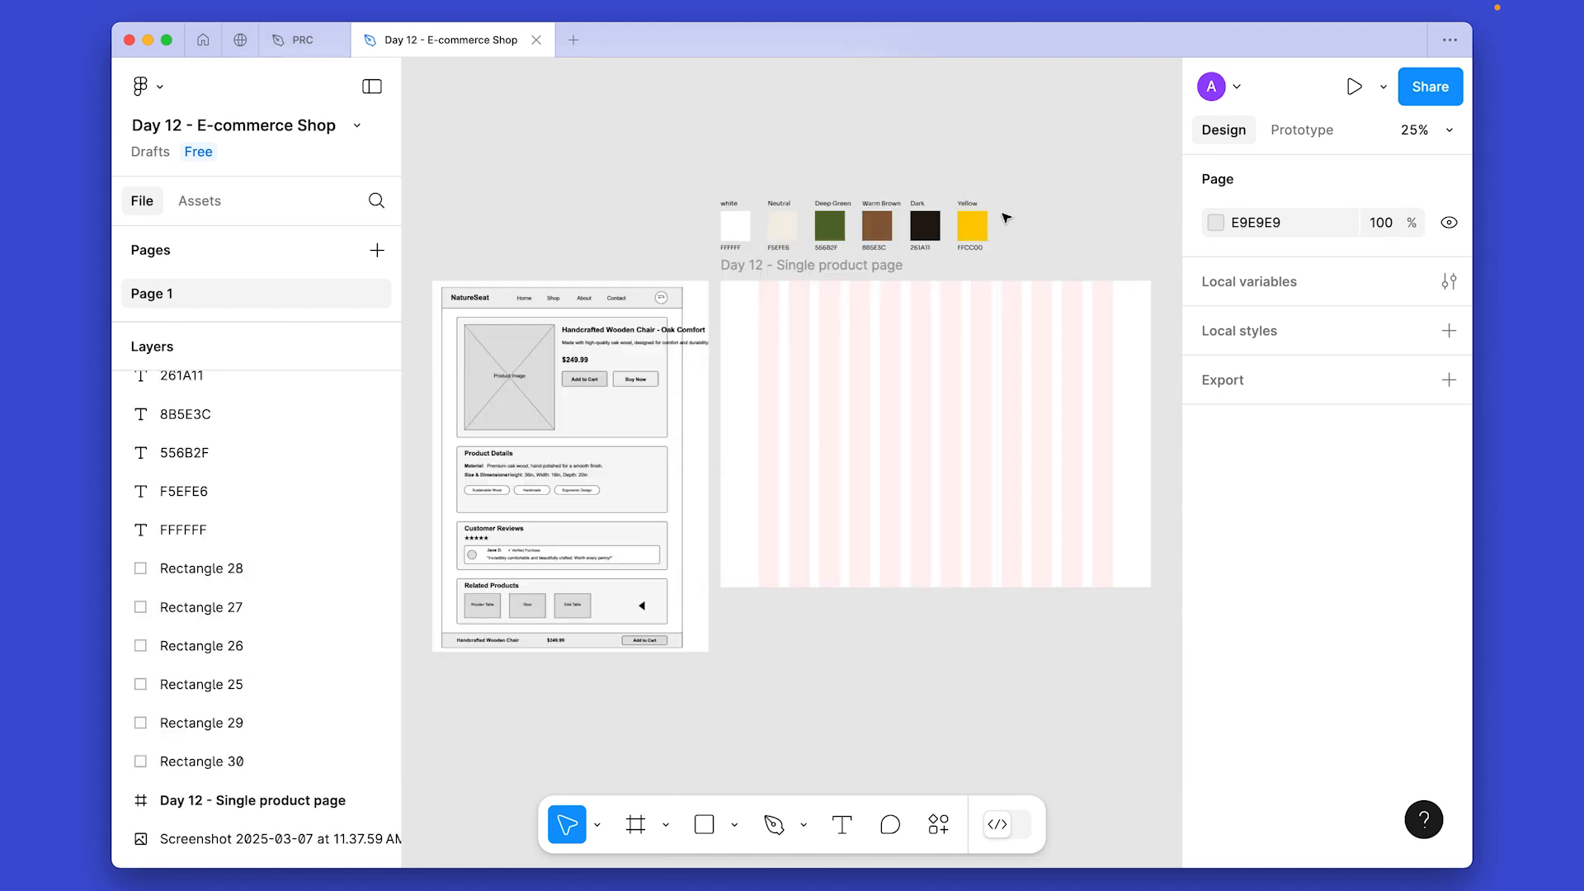
pyautogui.scroll(5, 1011, 215)
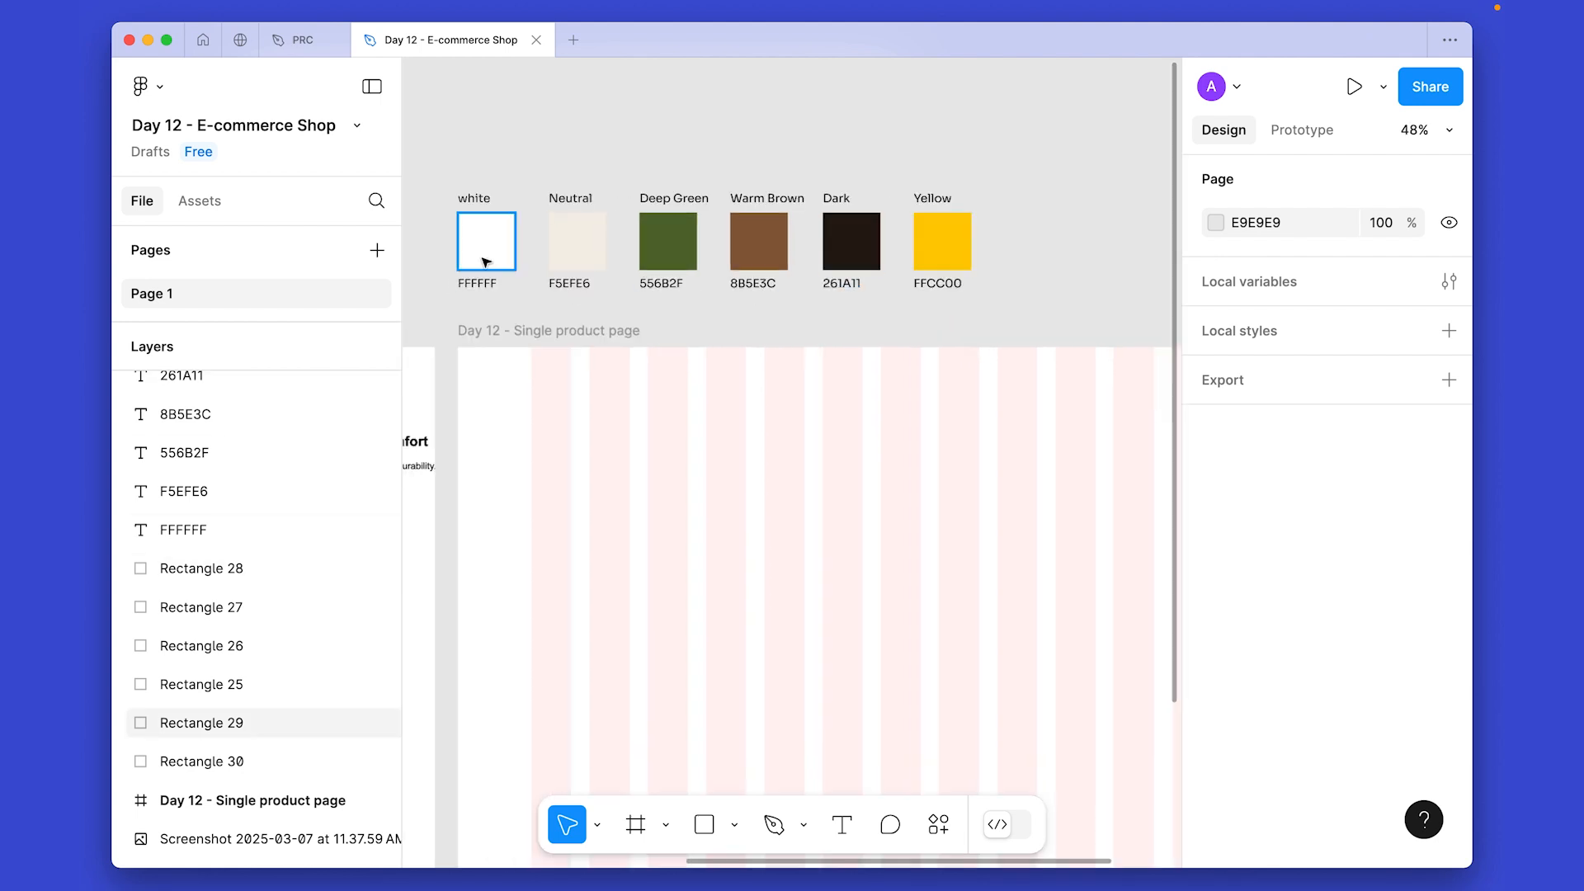
pyautogui.scroll(1, 487, 260)
pyautogui.scroll(1, 718, 352)
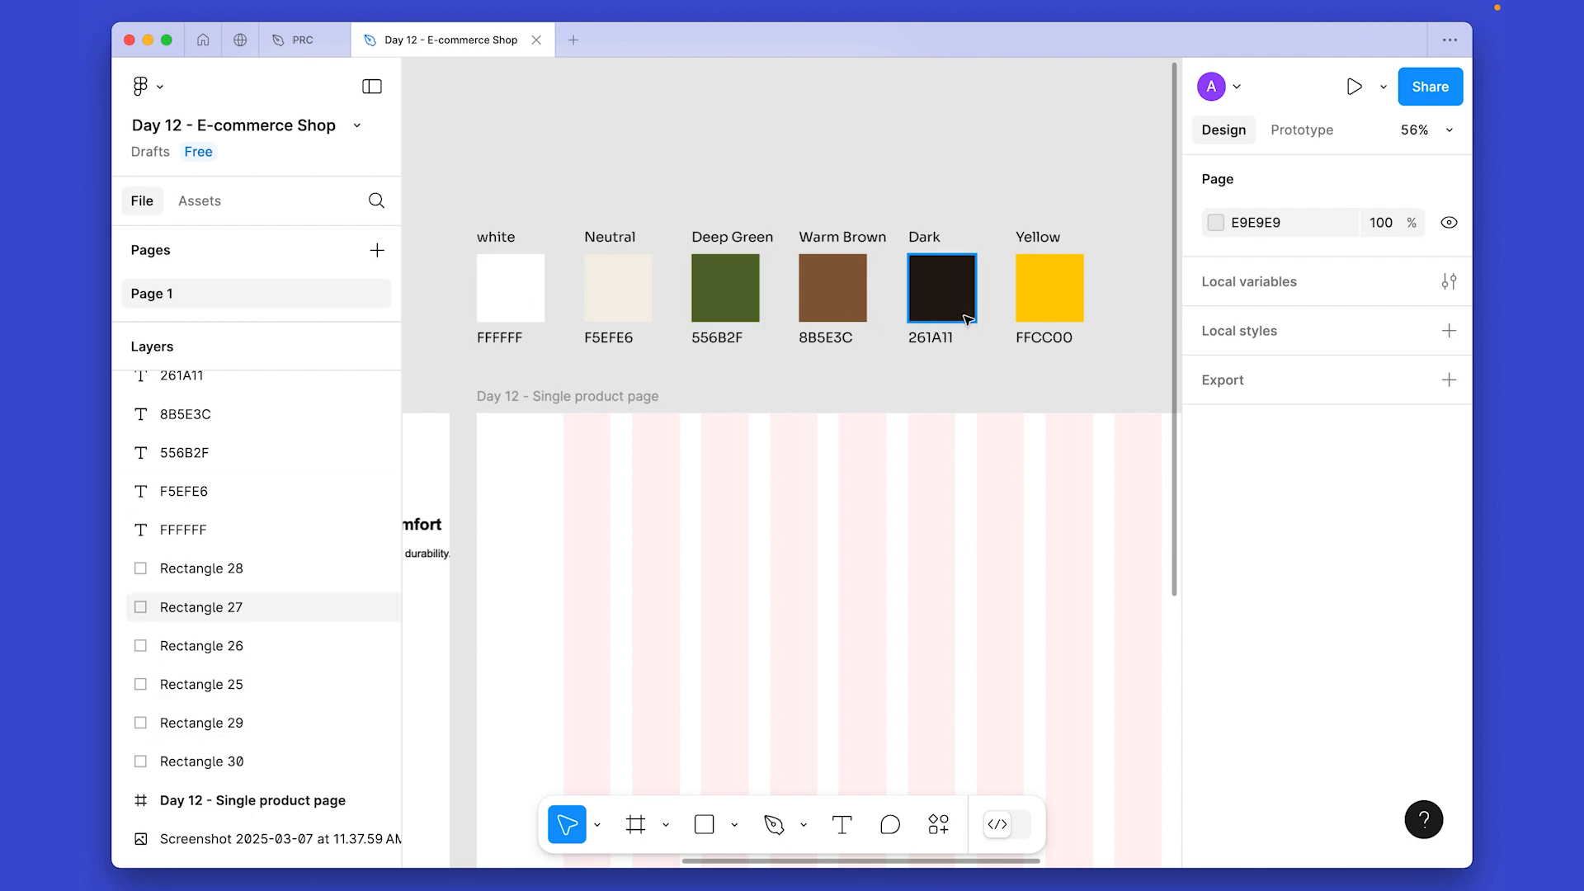
pyautogui.click(512, 286)
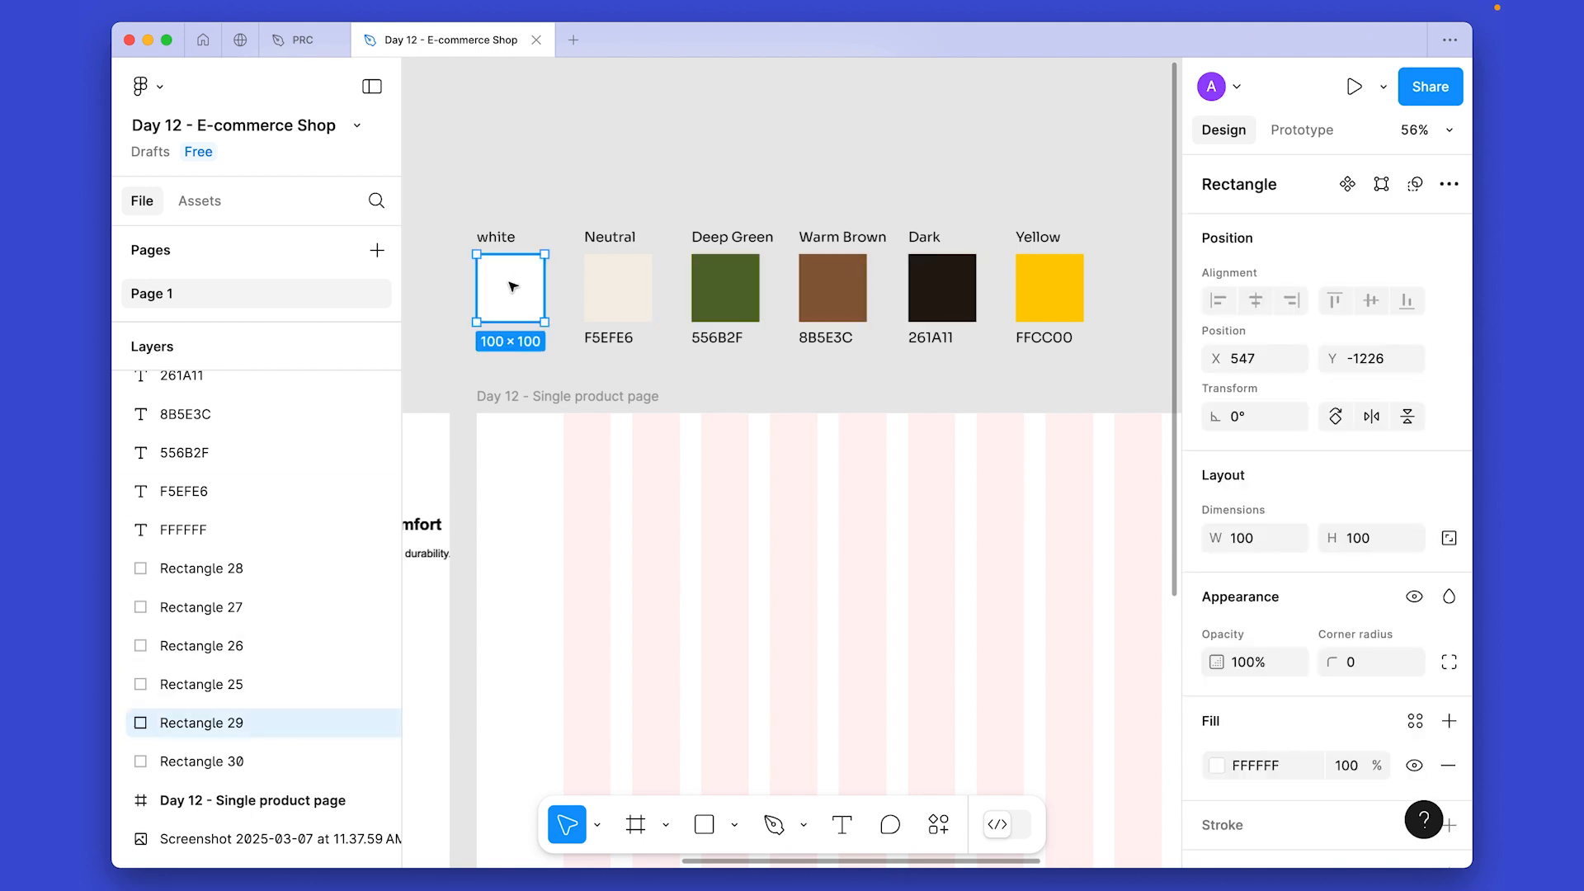
pyautogui.click(575, 359)
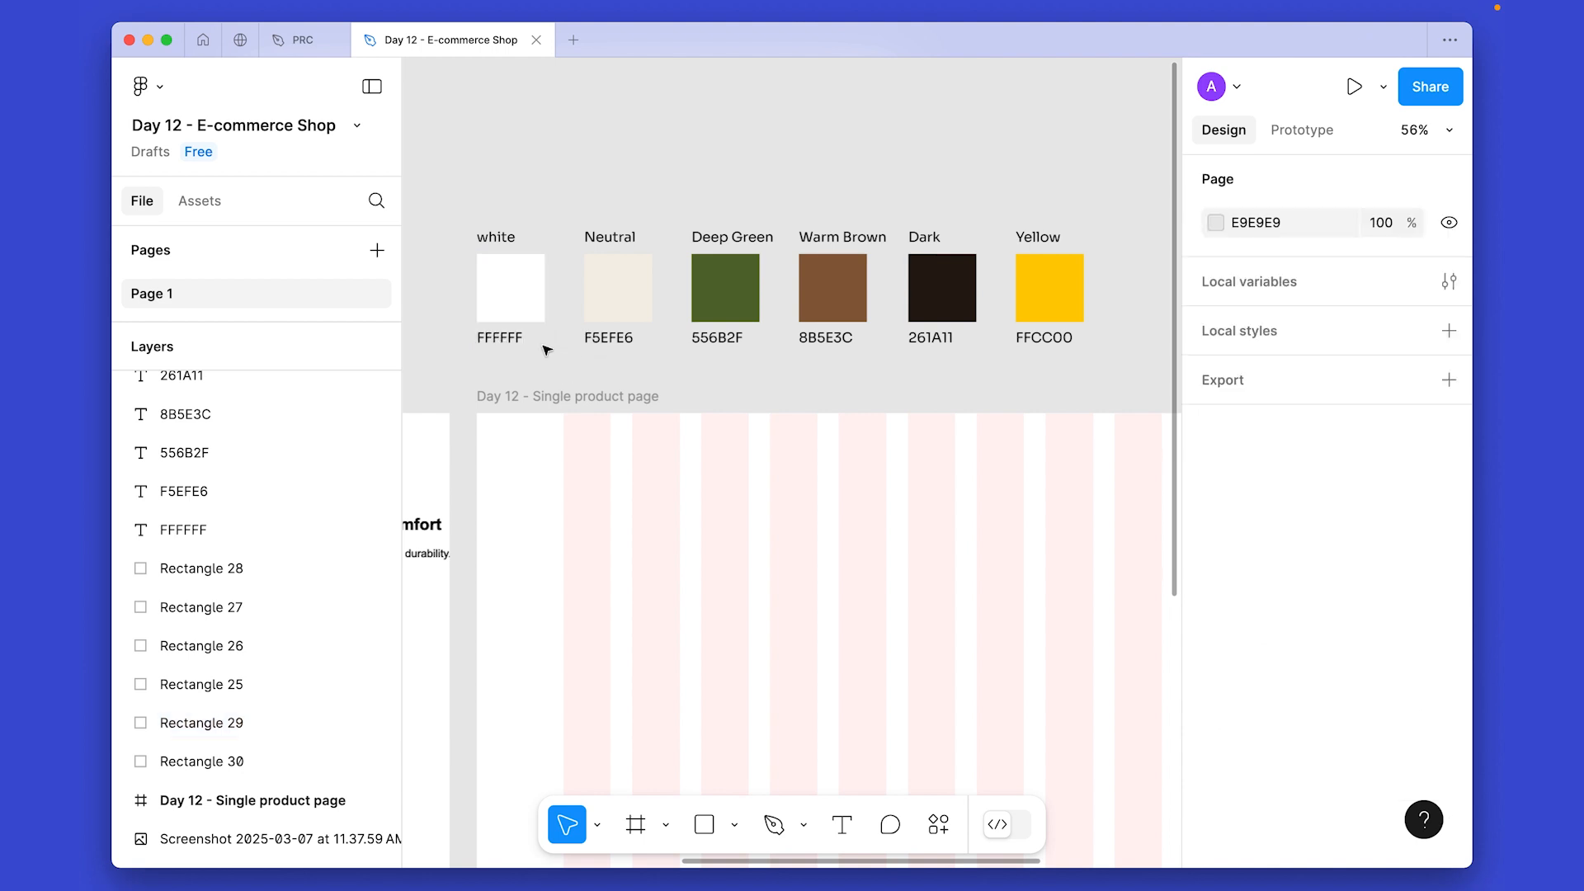
# Create a color style named "white" from the fill of the white FFFFFF swatch.
pyautogui.click(519, 296)
pyautogui.scroll(-3, 1406, 685)
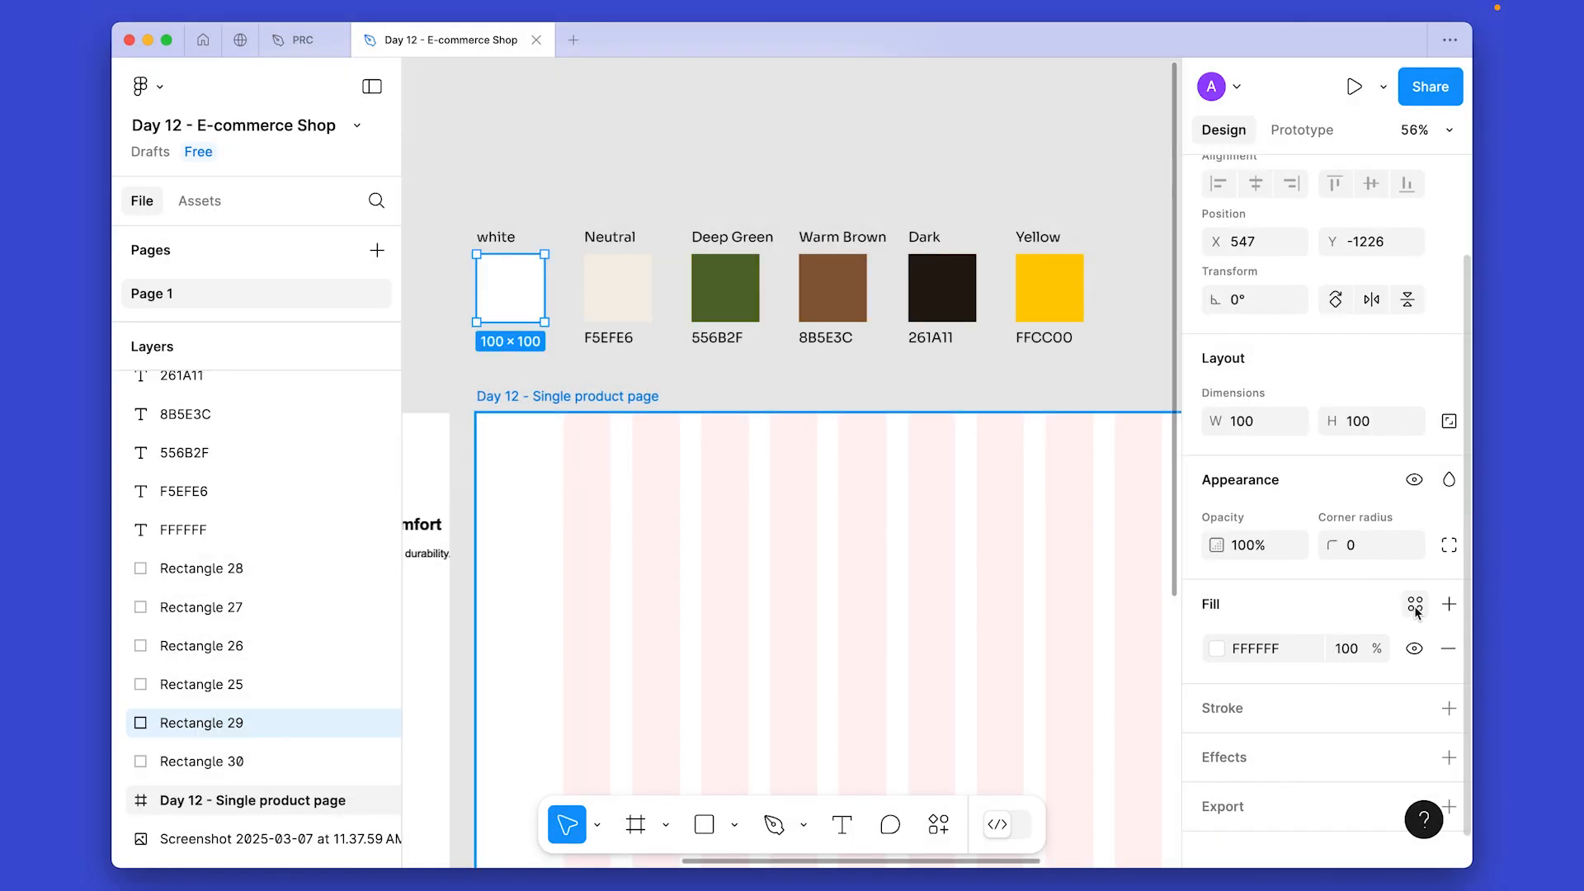
pyautogui.click(1416, 607)
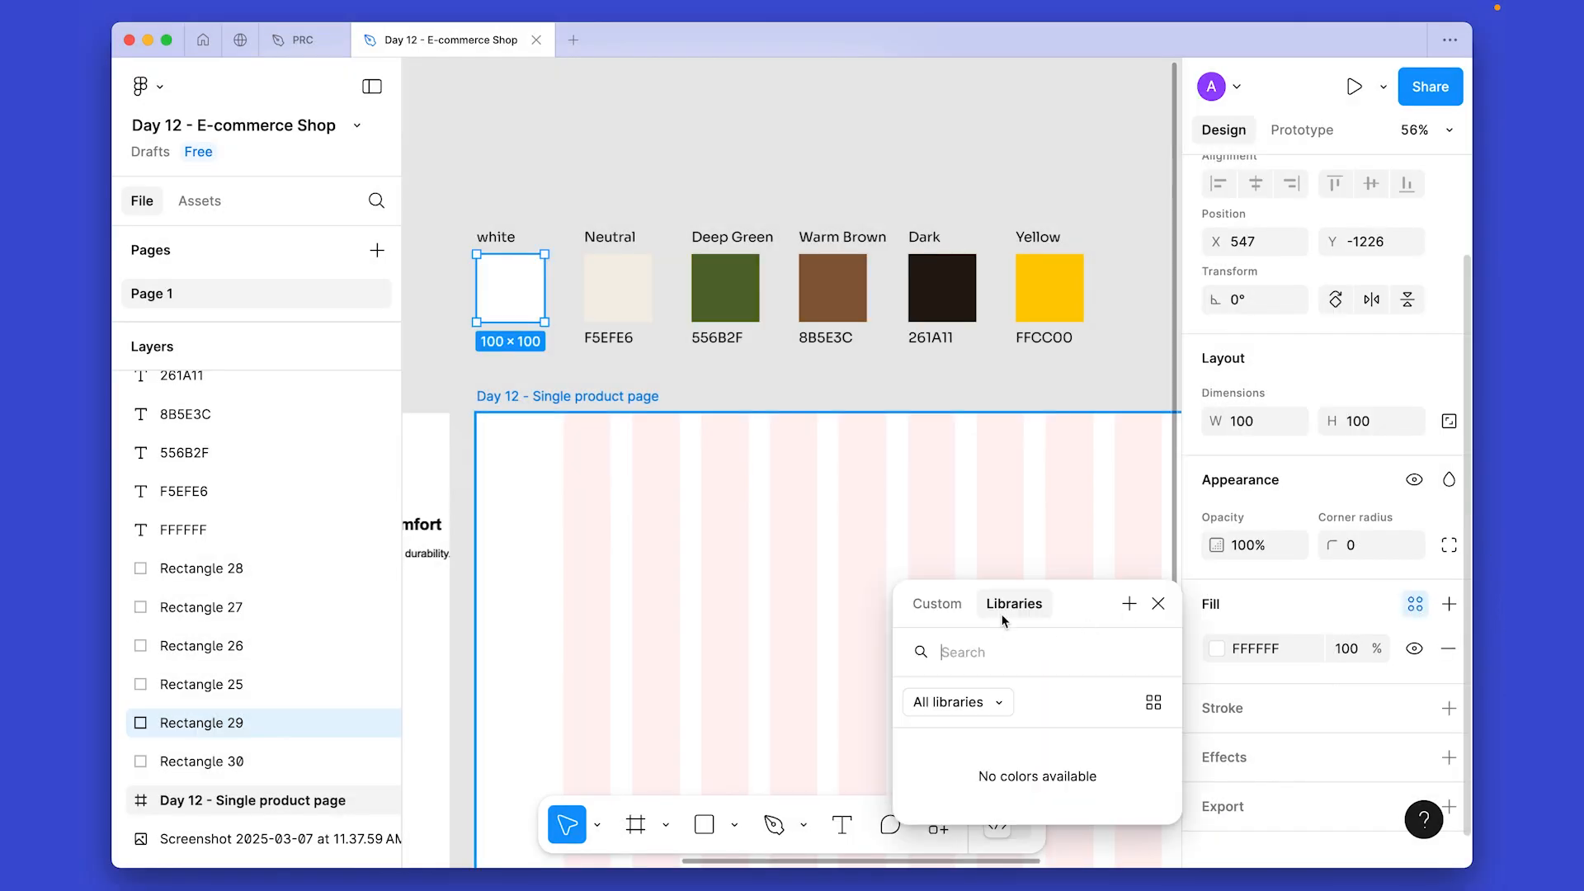
pyautogui.click(1129, 604)
pyautogui.write('white')
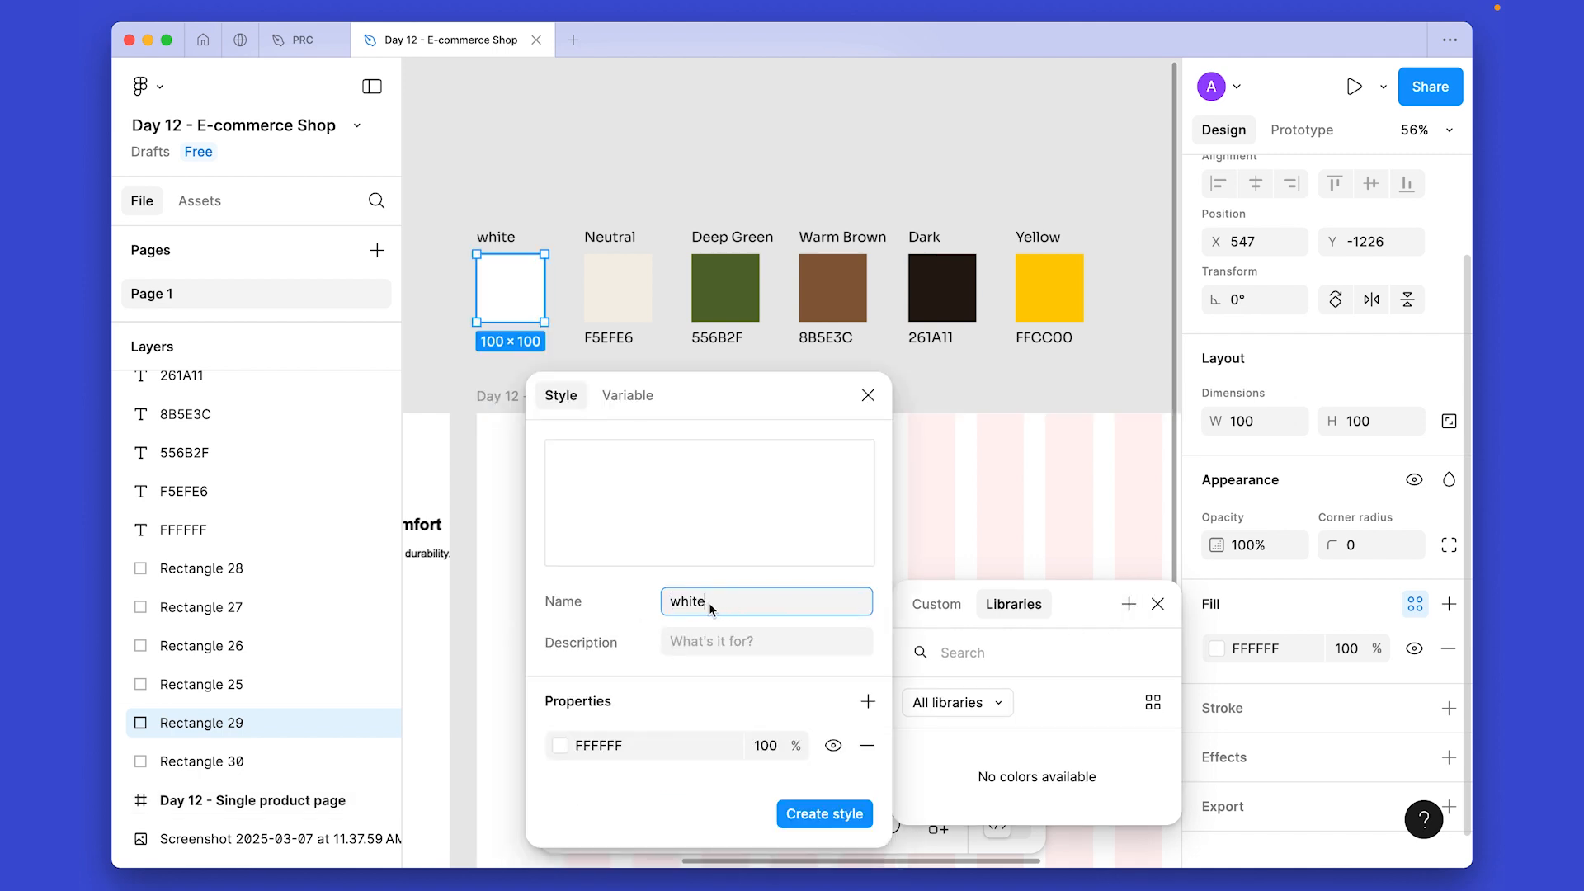
pyautogui.click(821, 814)
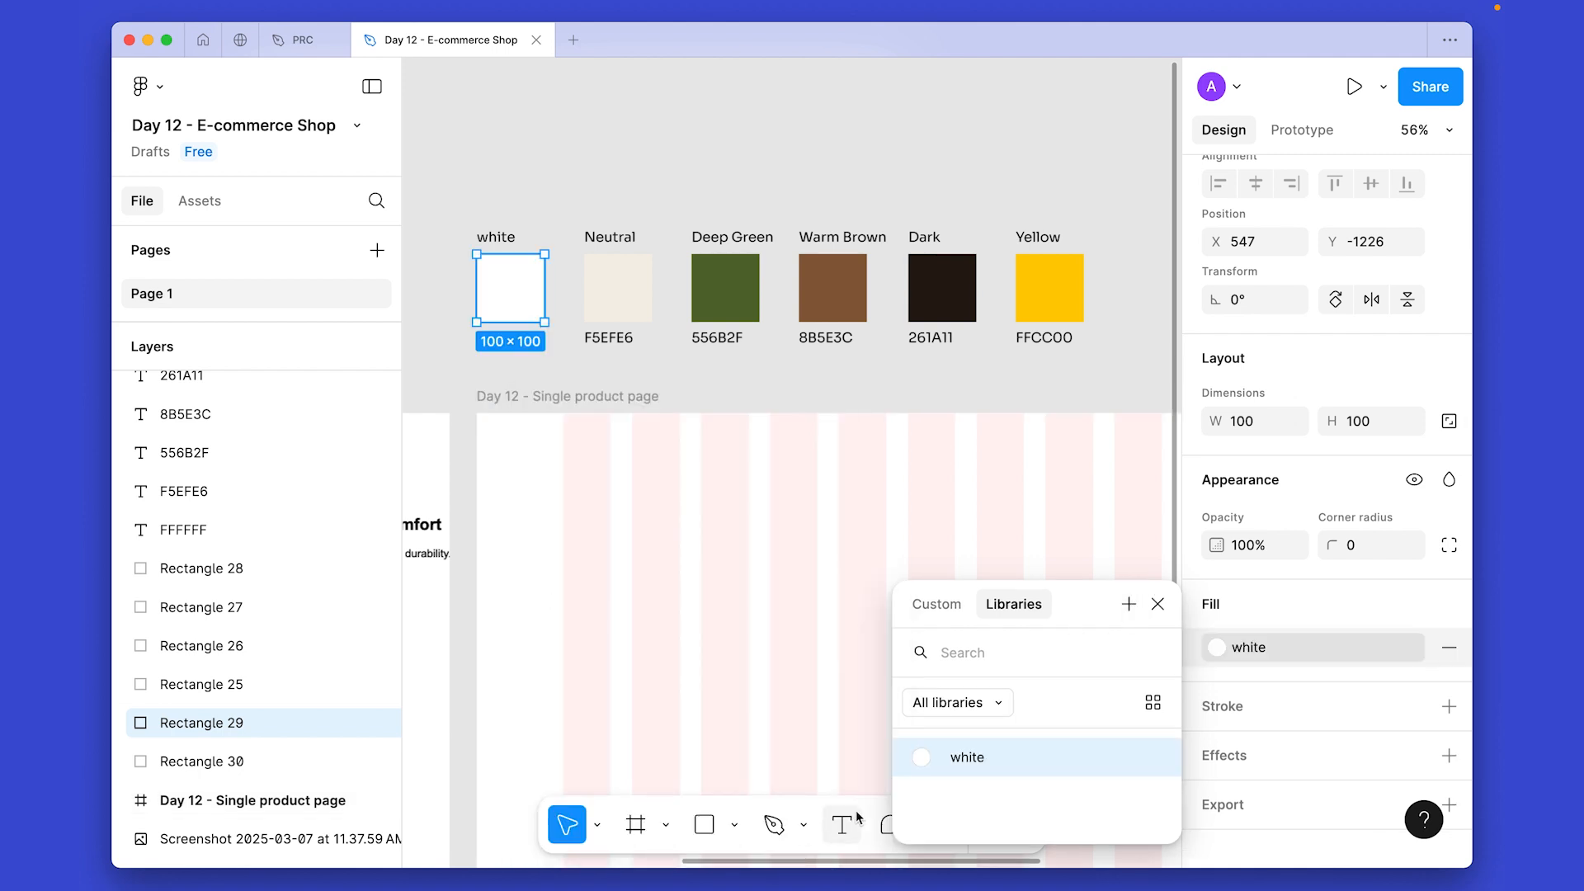
pyautogui.click(1158, 604)
# Create a color style named "neutral" from the fill of the Neutral F5EFE6 swatch.
pyautogui.click(631, 313)
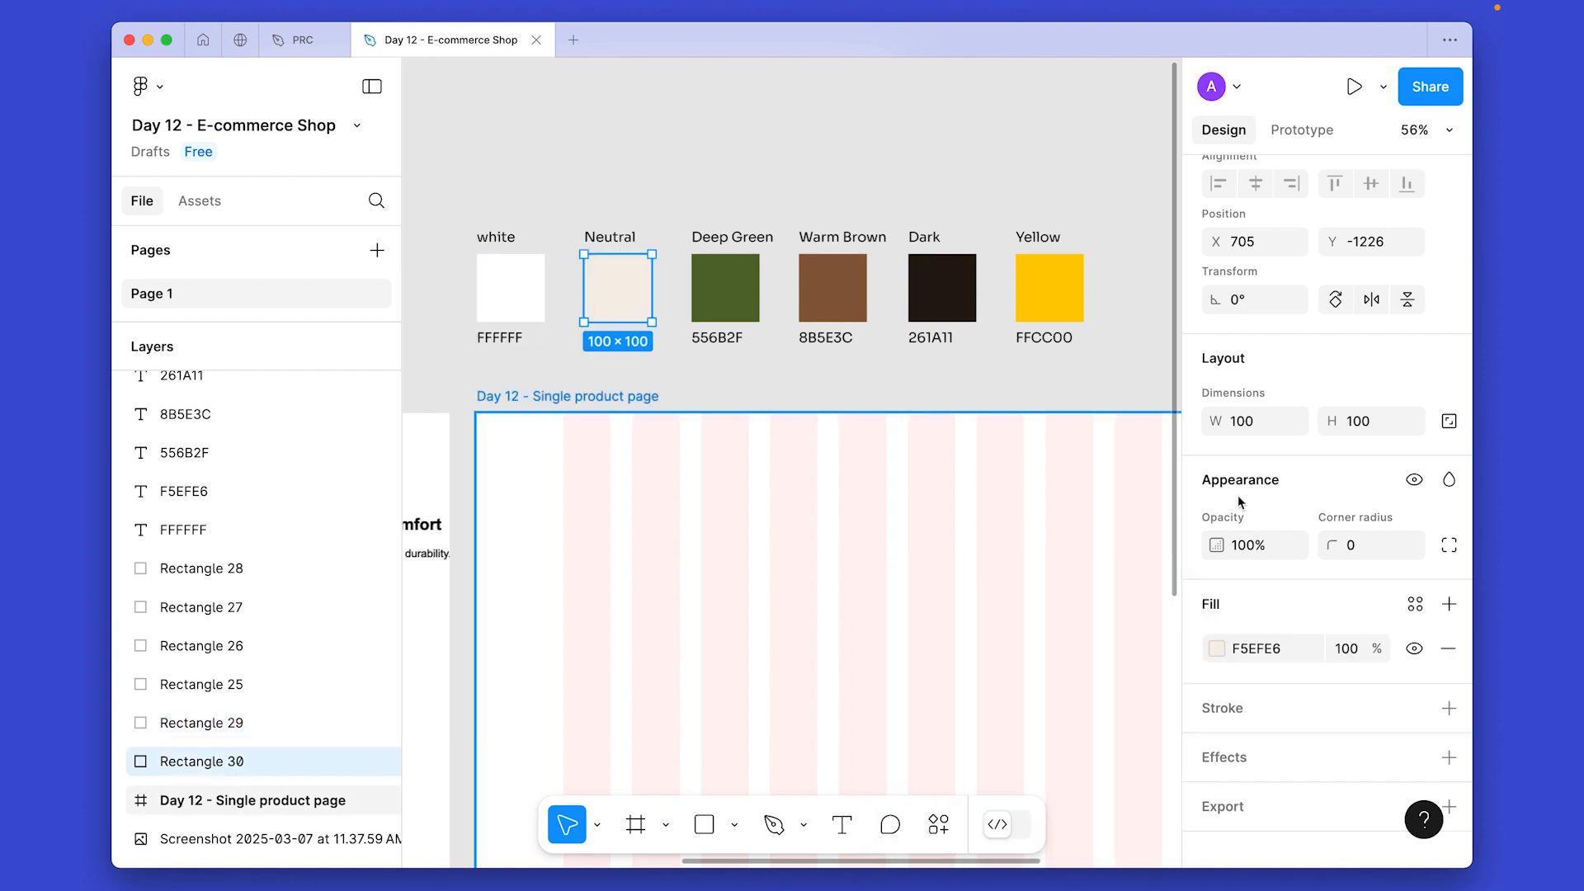
pyautogui.scroll(-1, 1245, 512)
pyautogui.click(1416, 579)
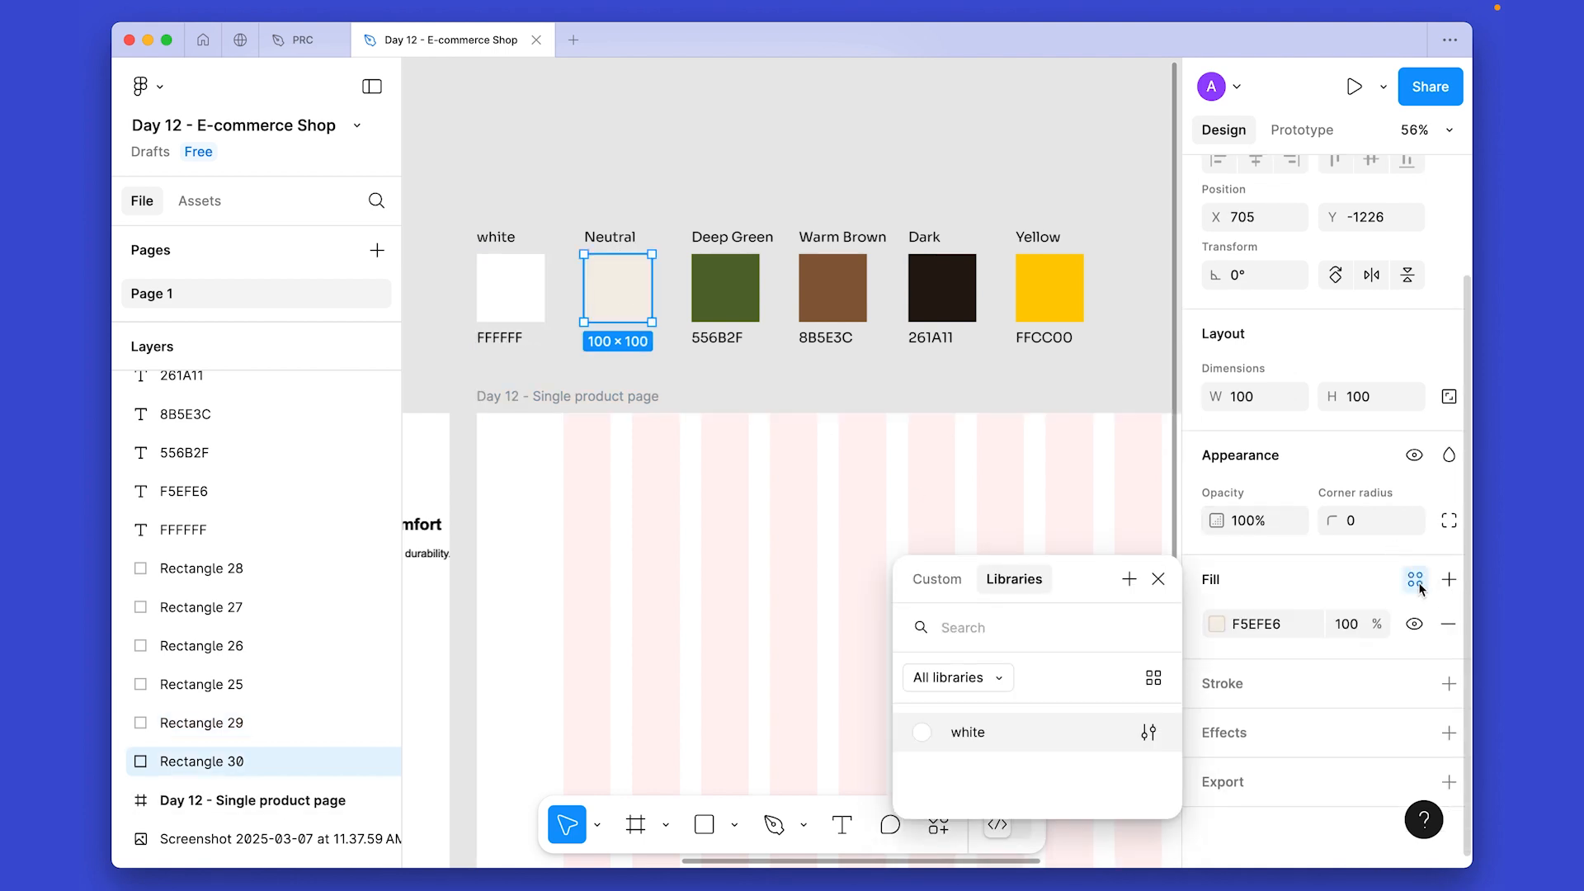
pyautogui.click(1128, 579)
pyautogui.write('ne')
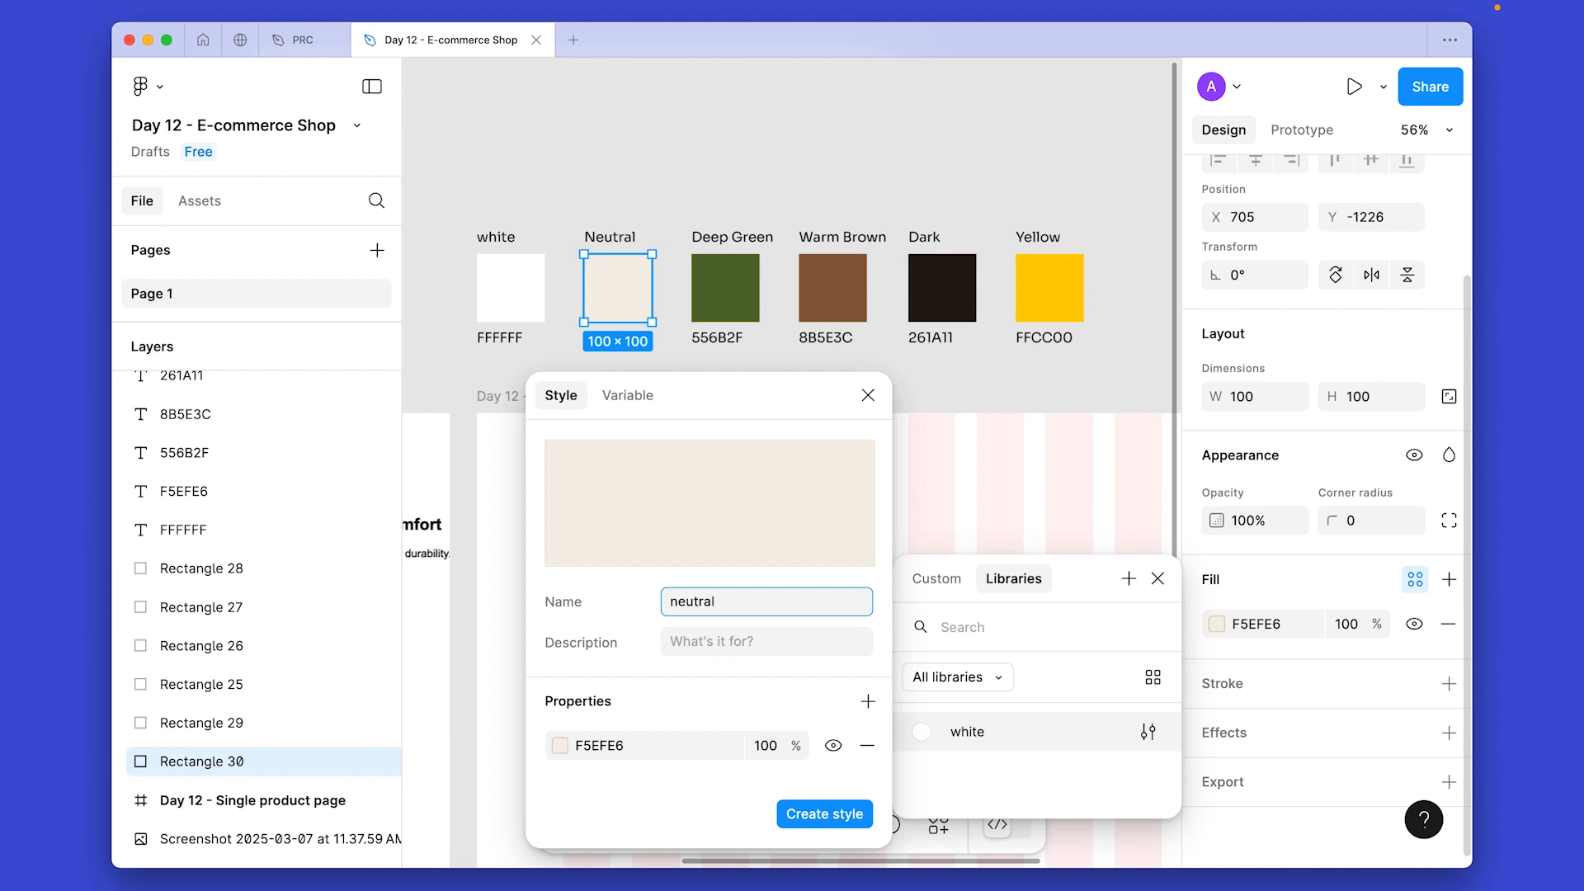
pyautogui.write('utral')
pyautogui.press('Return')
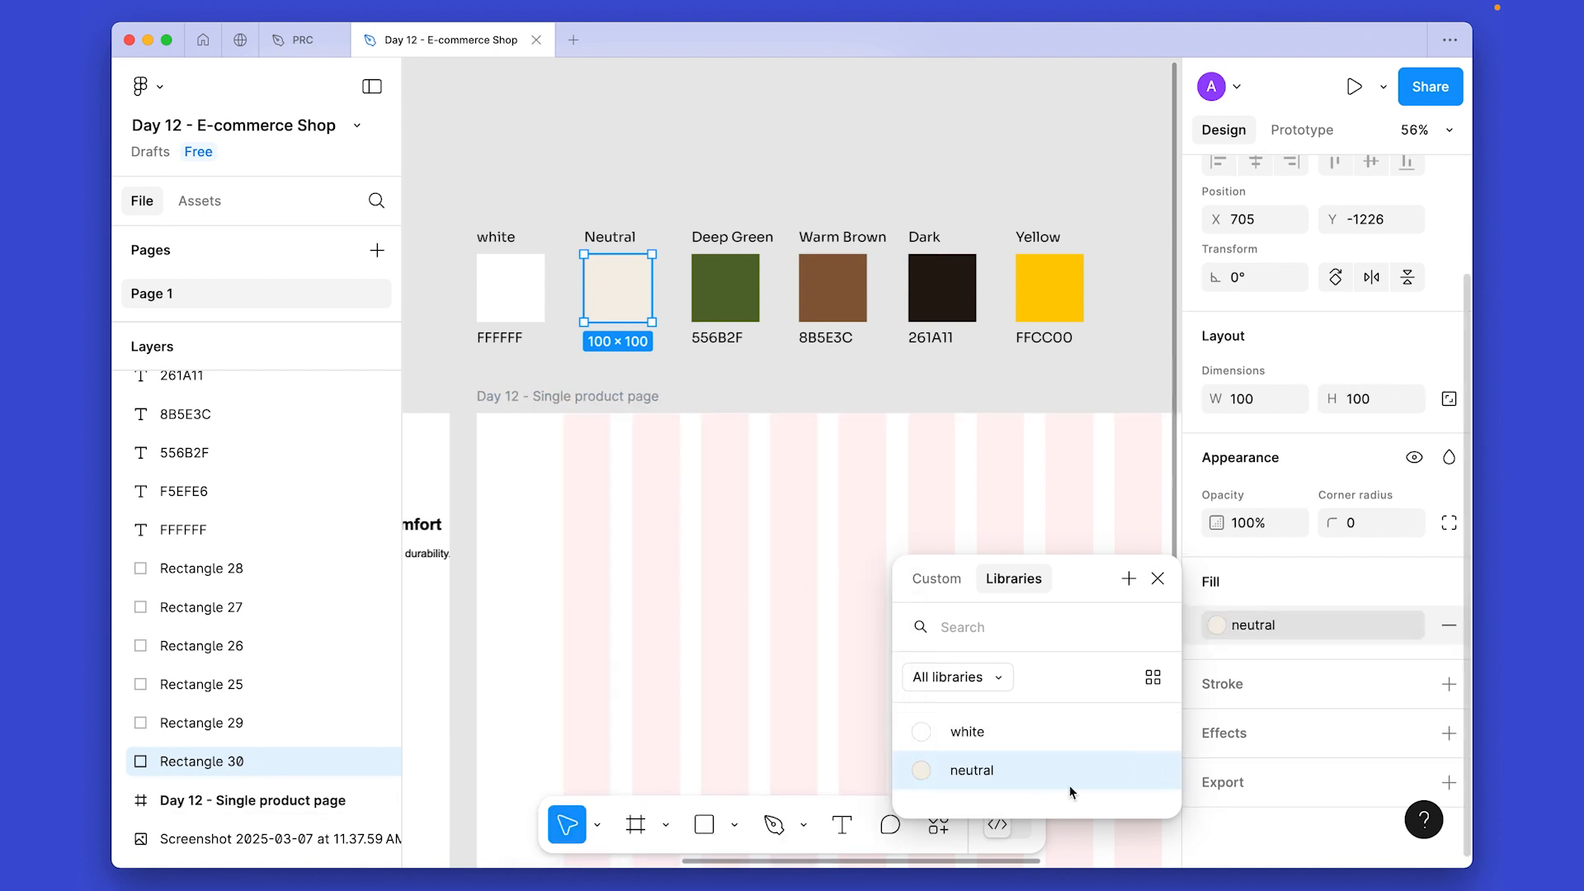
pyautogui.click(1159, 580)
# Create a color style named "deep green" from the fill of the Deep Green 556B2F swatch.
pyautogui.click(726, 302)
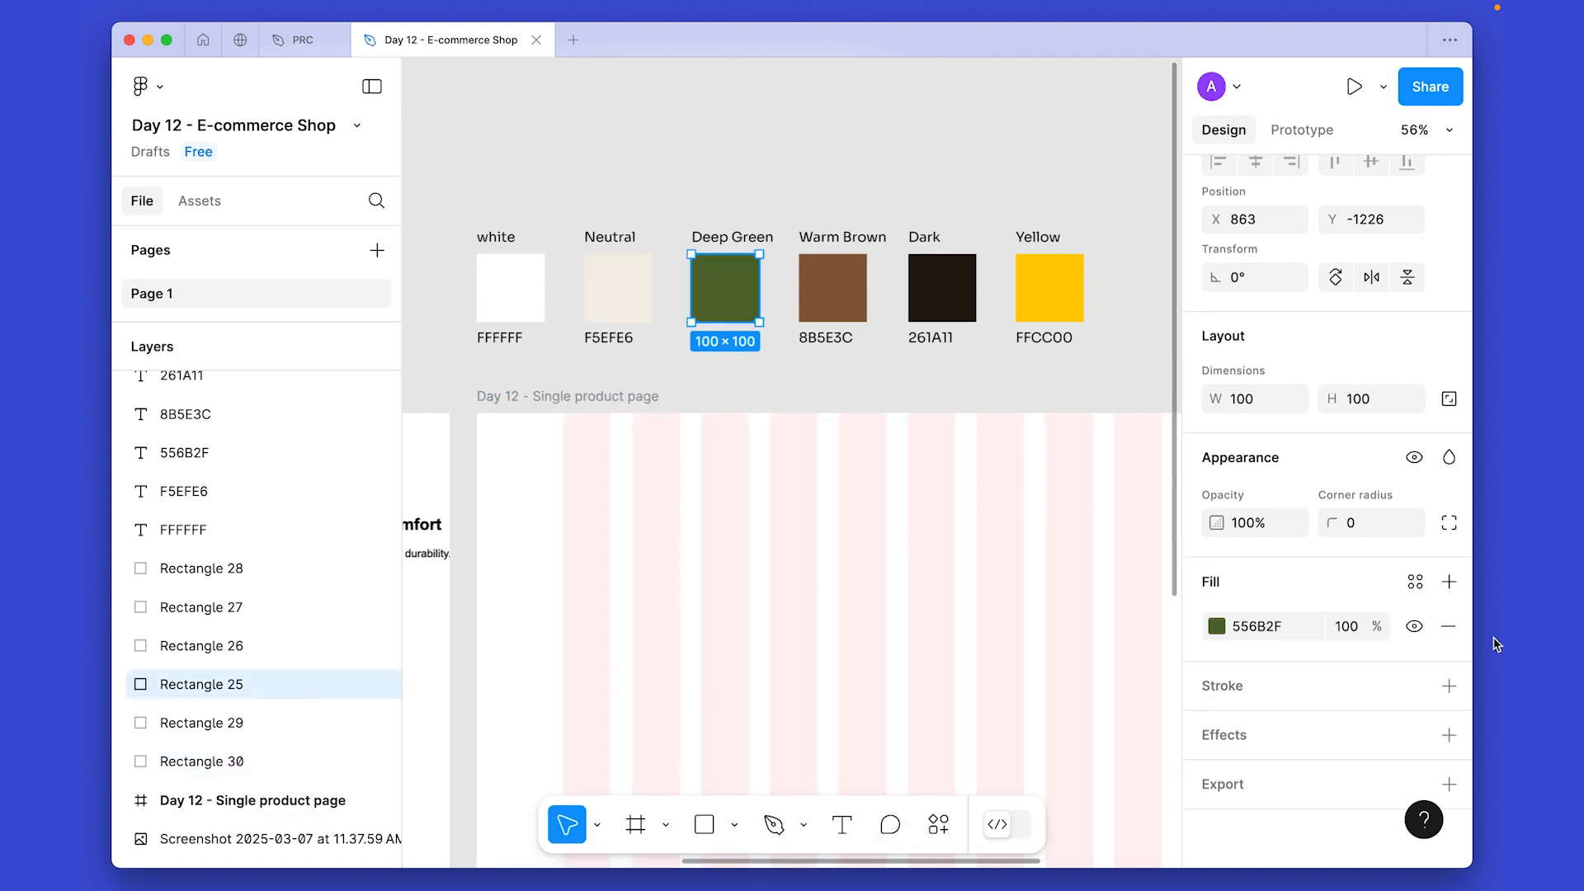
pyautogui.click(1419, 586)
pyautogui.click(1129, 581)
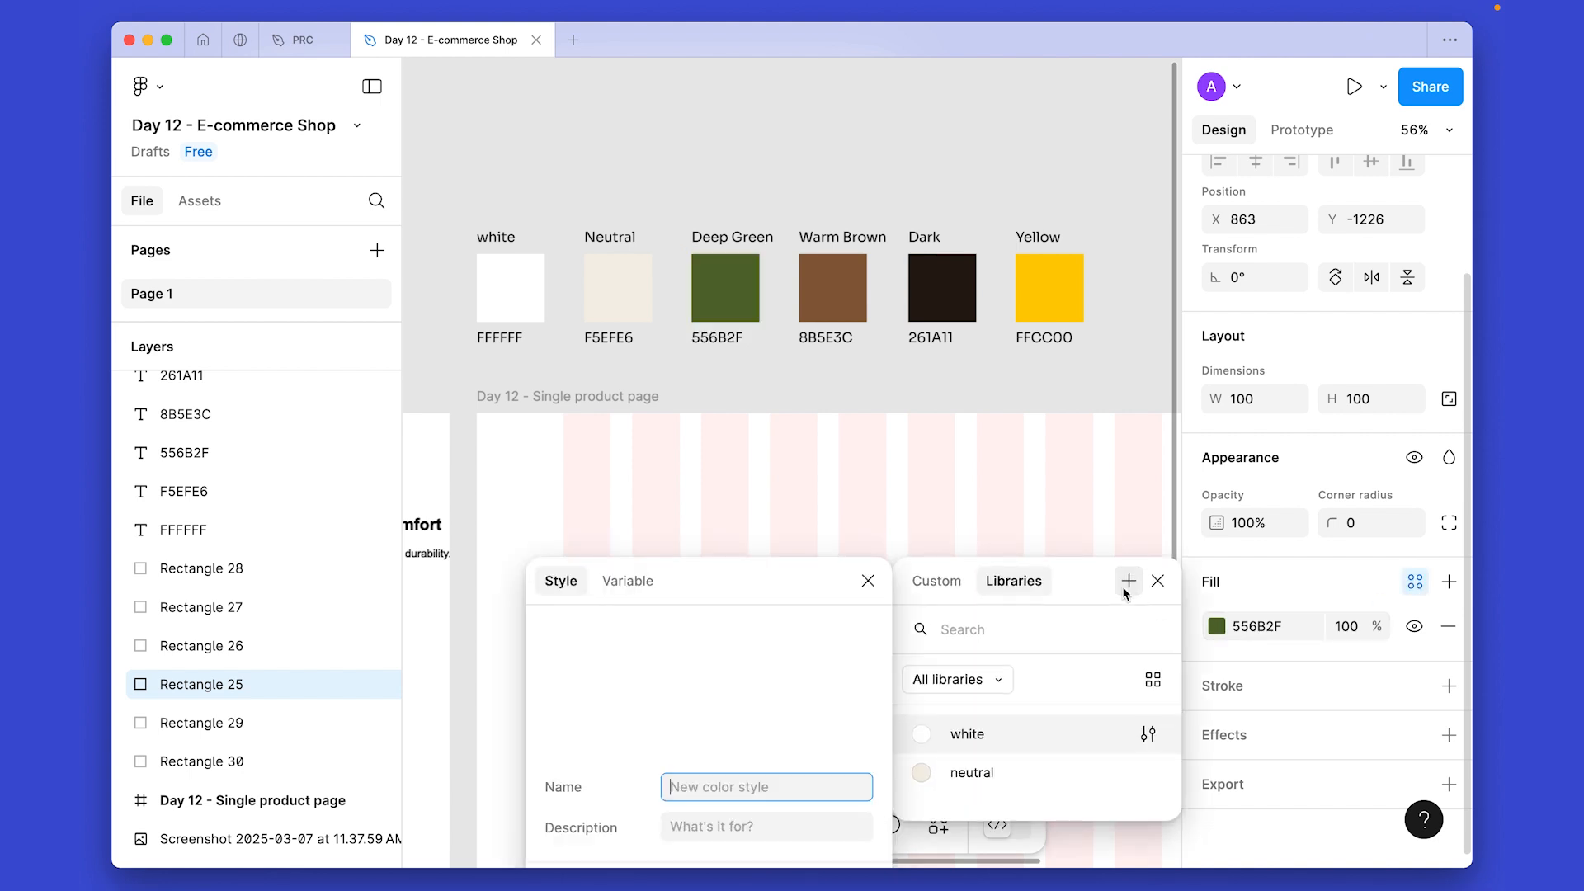
pyautogui.write('deep gr')
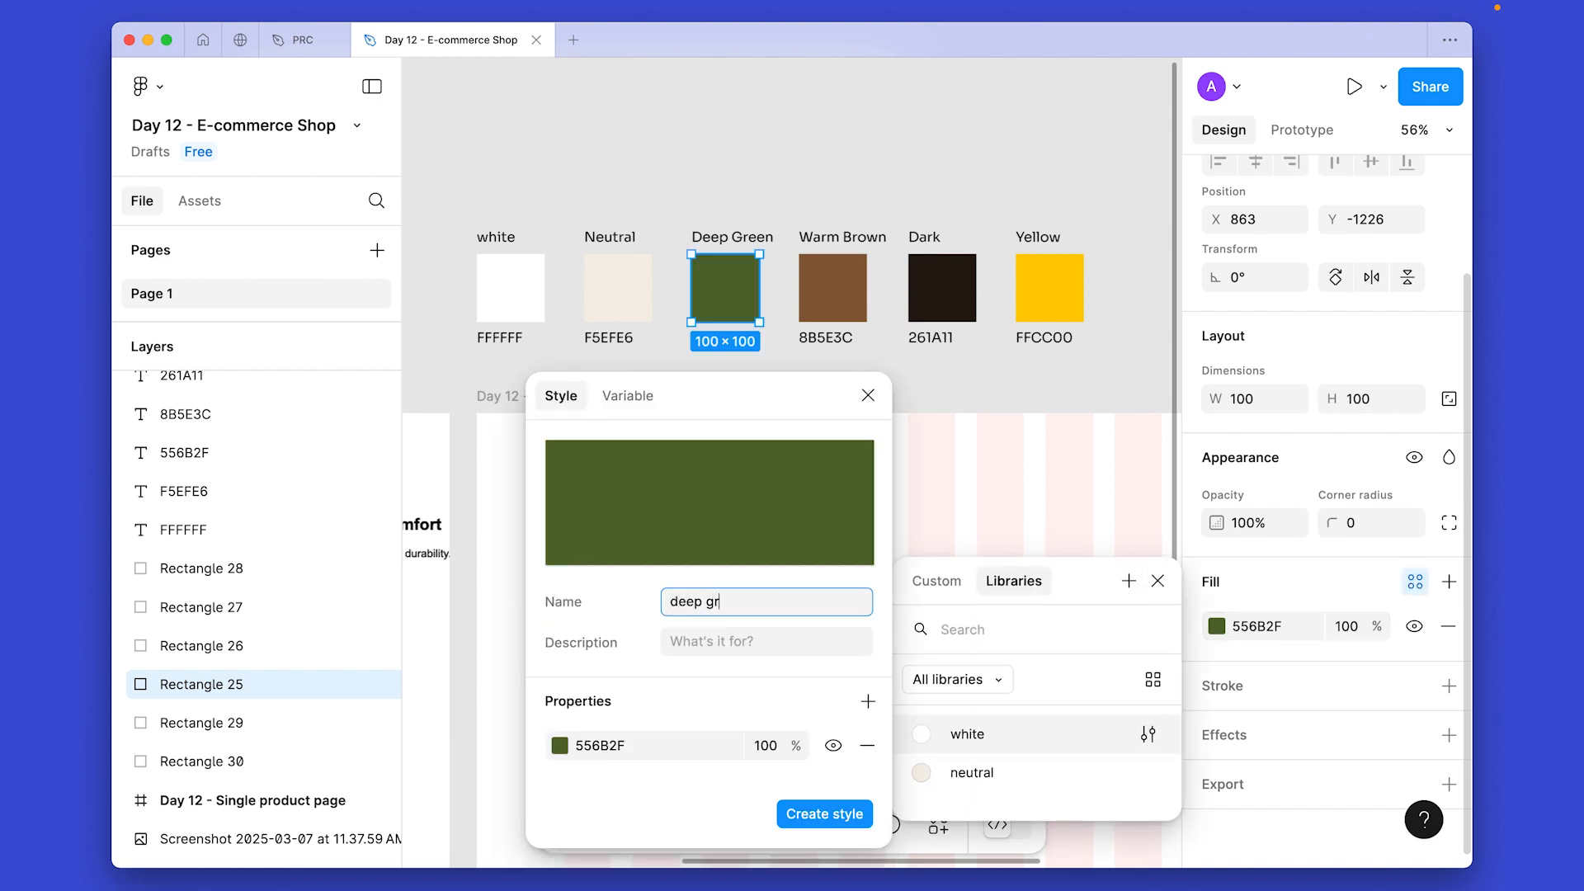
pyautogui.write('een')
pyautogui.press('Return')
# Create a color style named "warm brown" from the fill of the Warm Brown 8B5E3C swatch.
pyautogui.click(832, 288)
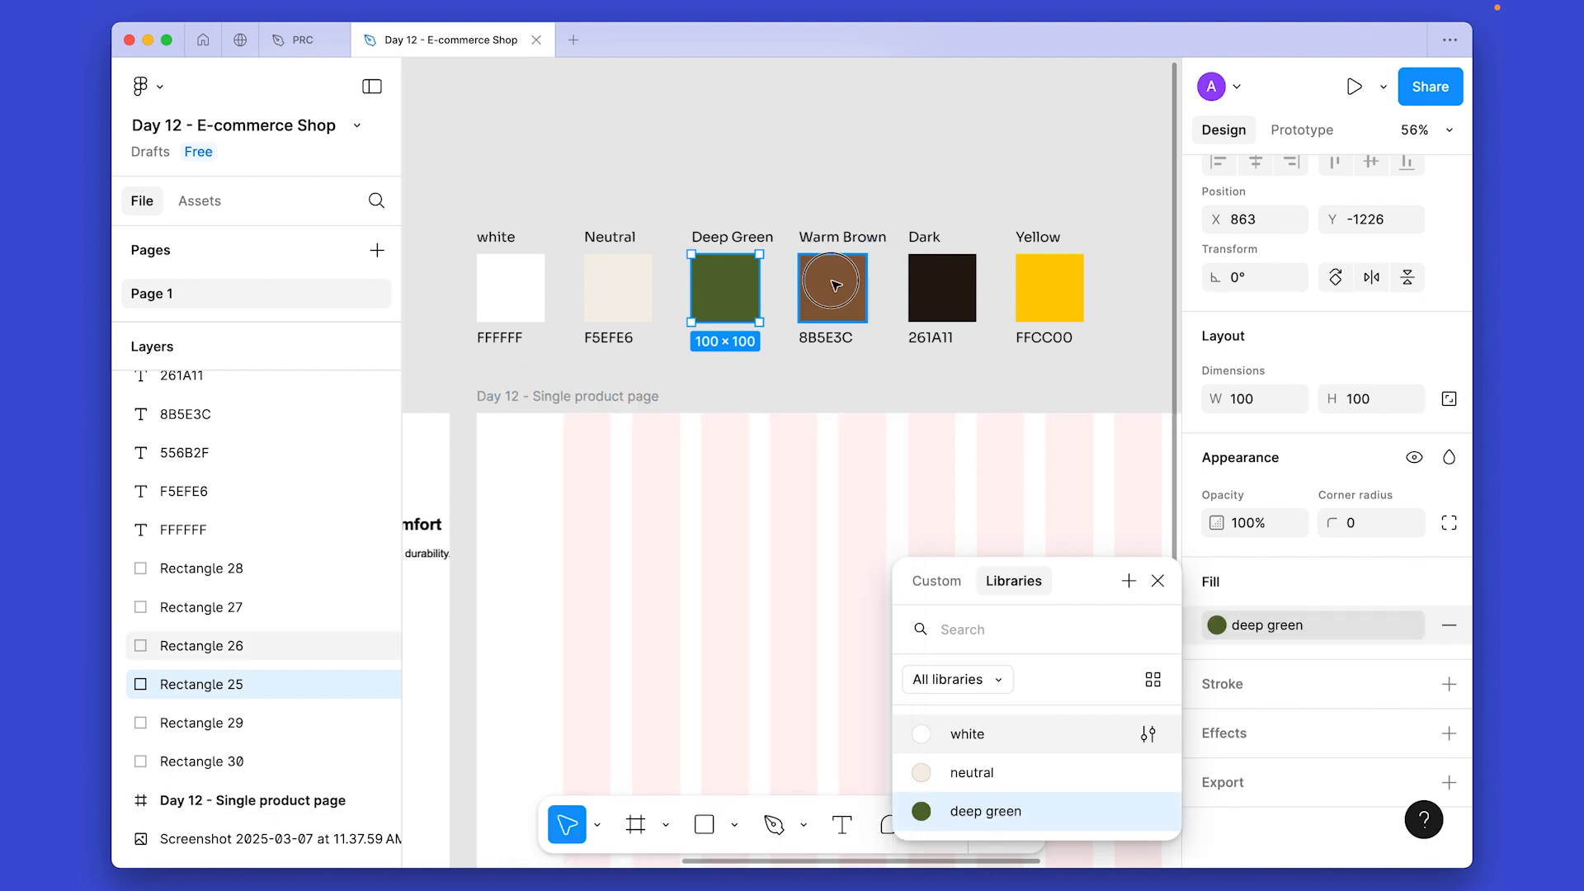
pyautogui.click(1414, 582)
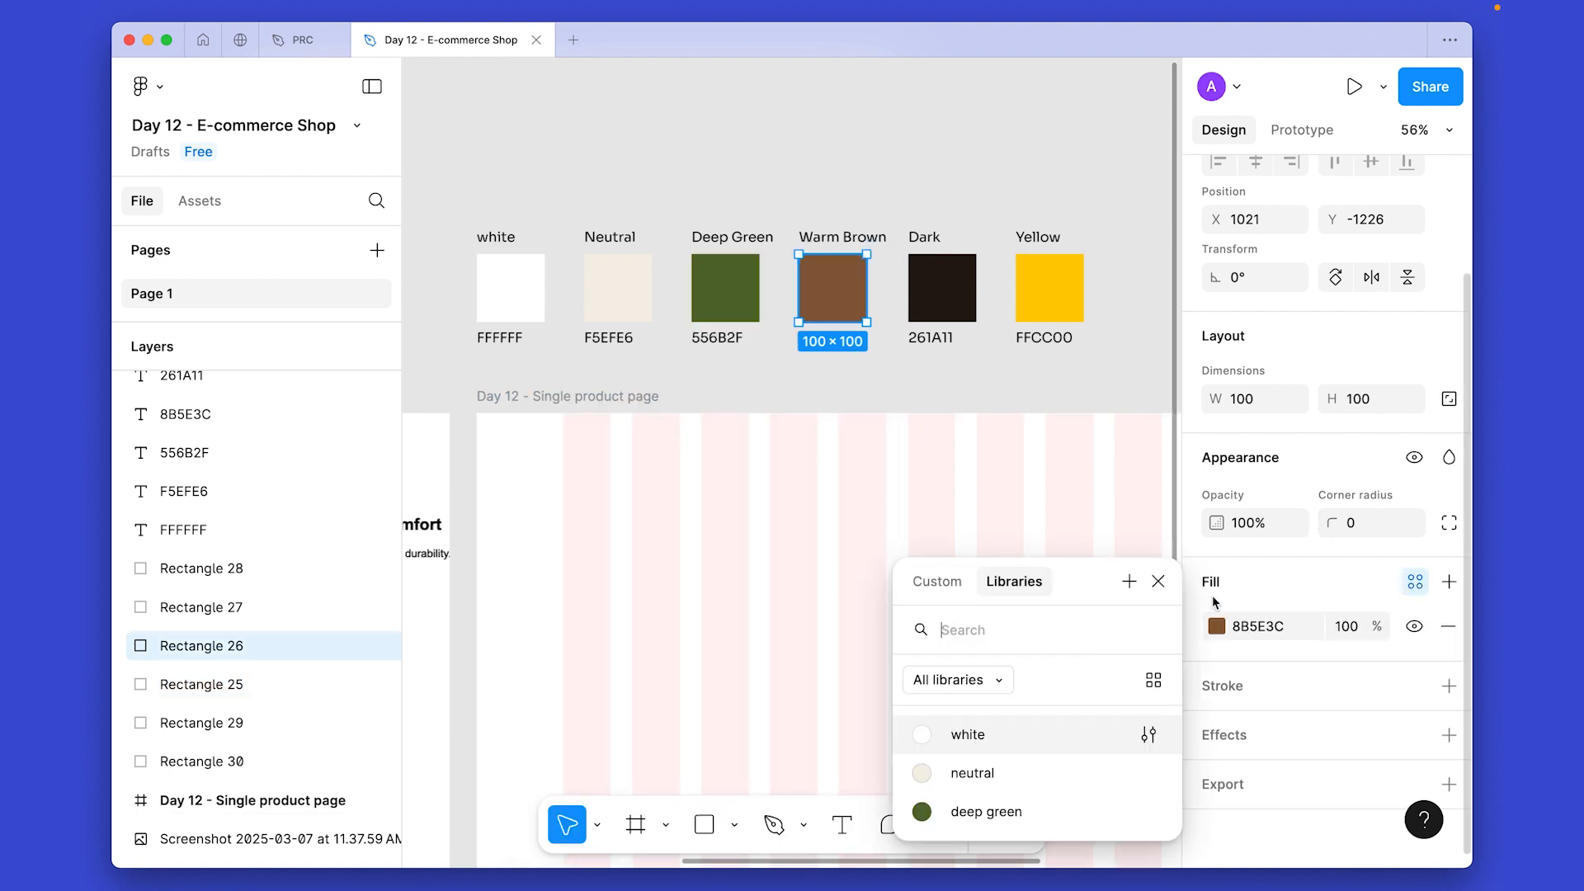
pyautogui.click(1128, 581)
pyautogui.write('warm brown')
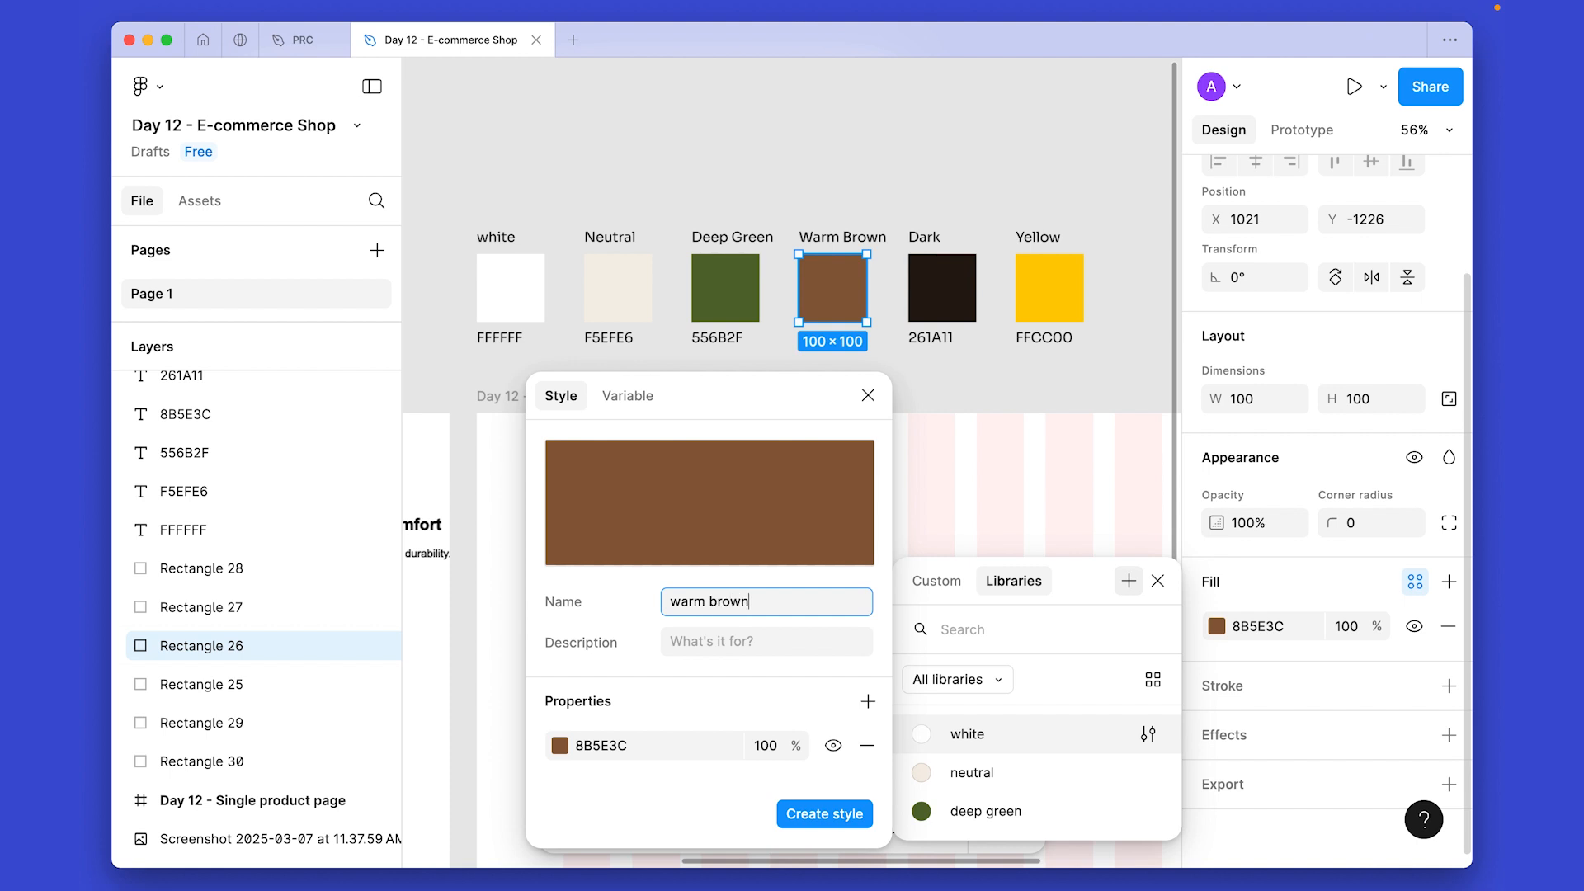
pyautogui.press('Return')
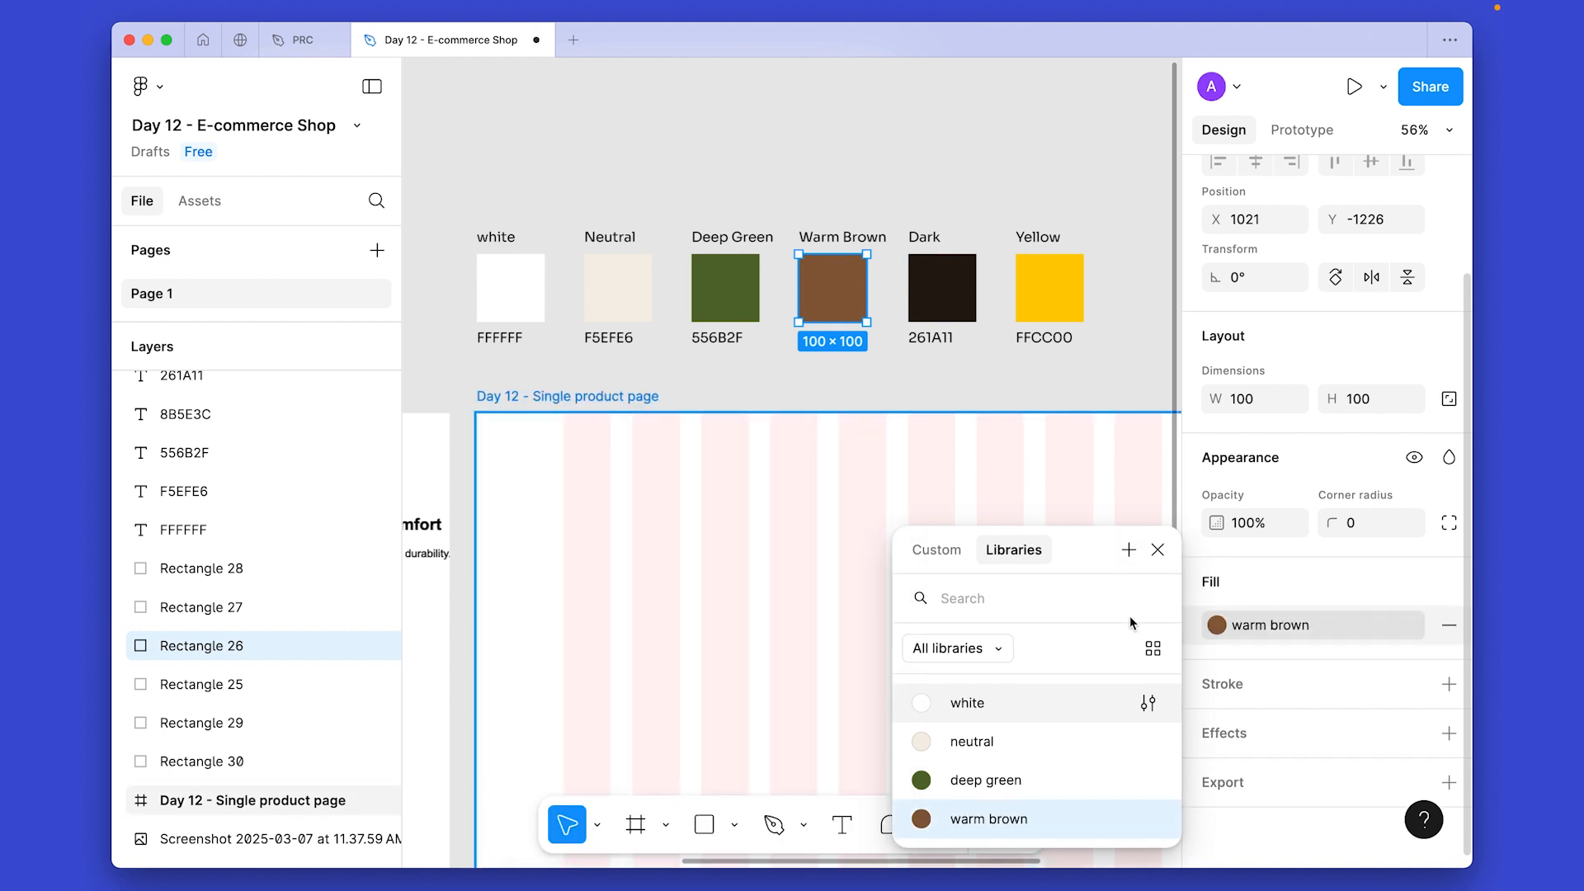
# Create a color style named "dark" from the fill of the Dark 261A11 swatch.
pyautogui.click(941, 285)
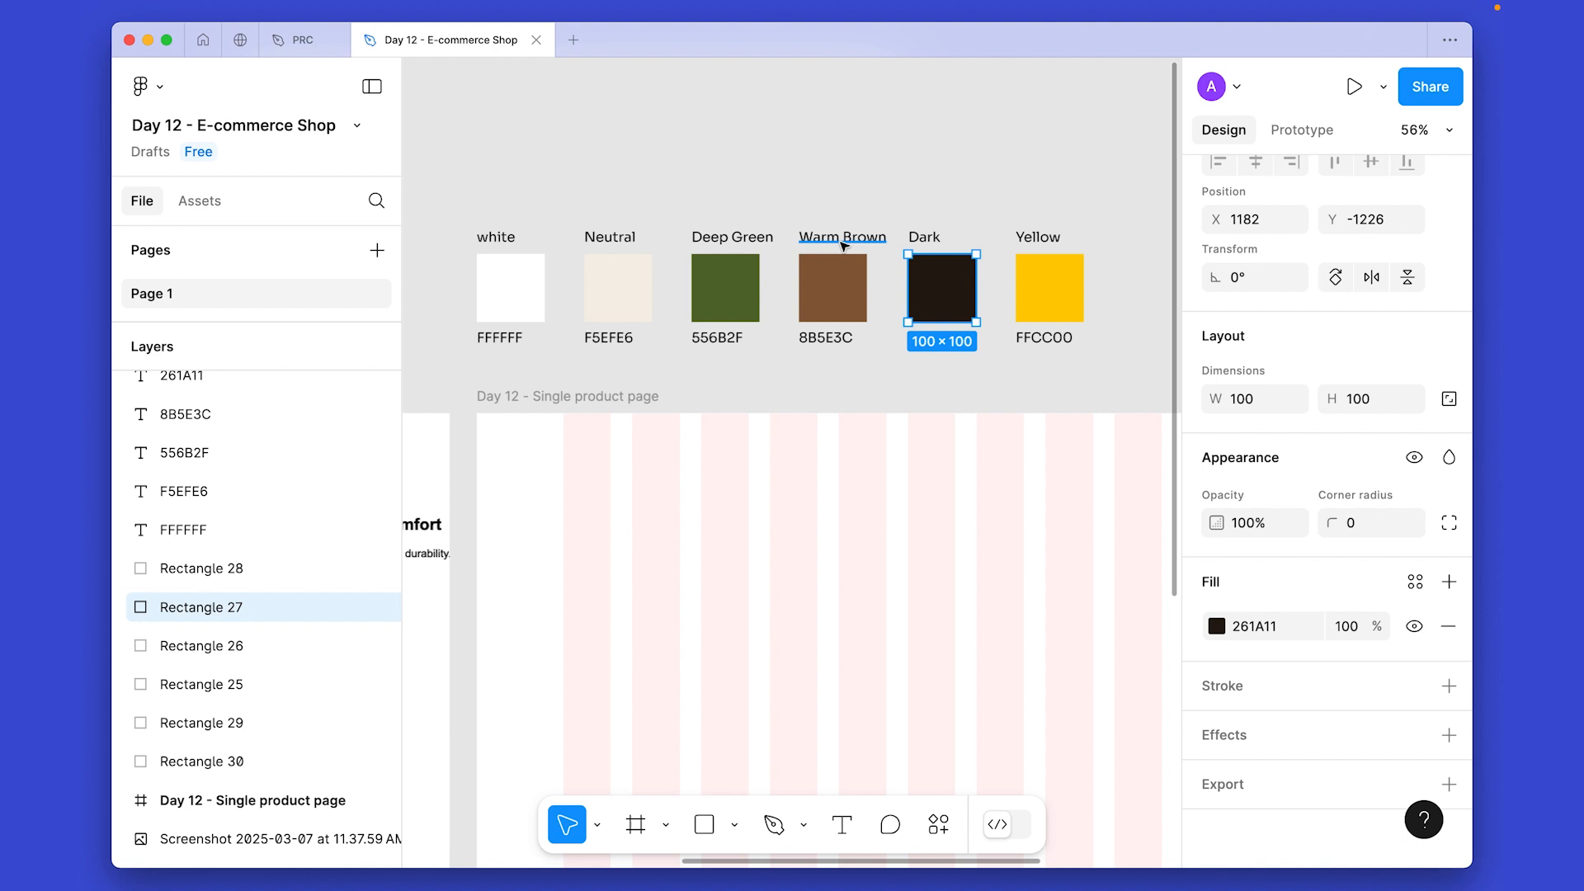
pyautogui.click(1414, 582)
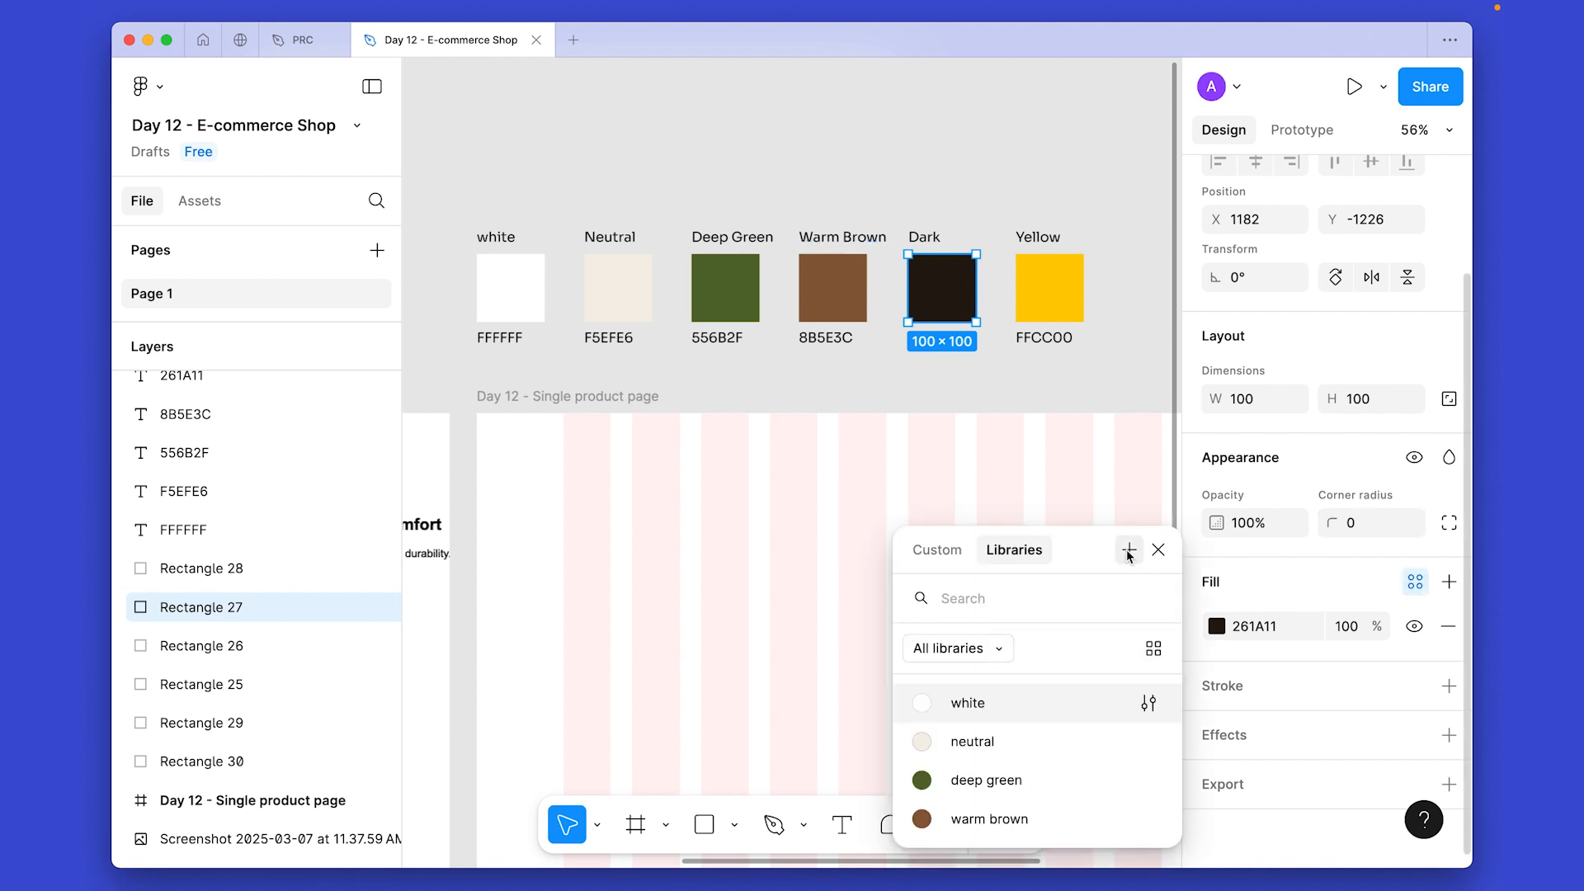
pyautogui.click(1129, 549)
pyautogui.write('dark')
pyautogui.press('Return')
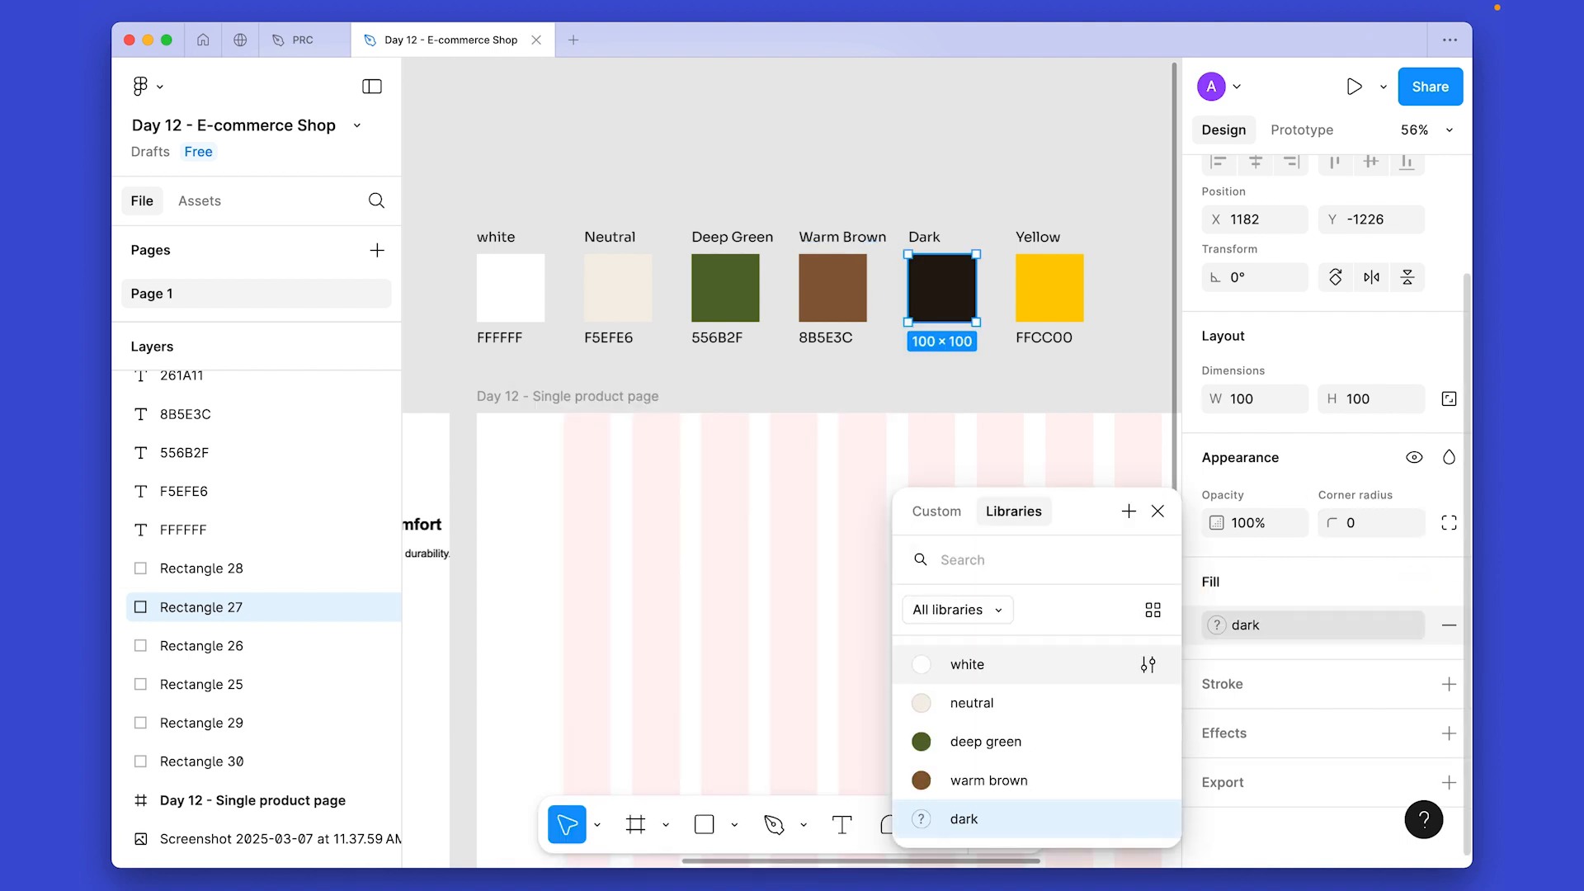
# Create a color style named "yellow" from the fill of the Yellow FFCC00 swatch and place the dark style below it in the local styles.
pyautogui.click(1155, 512)
pyautogui.click(1050, 289)
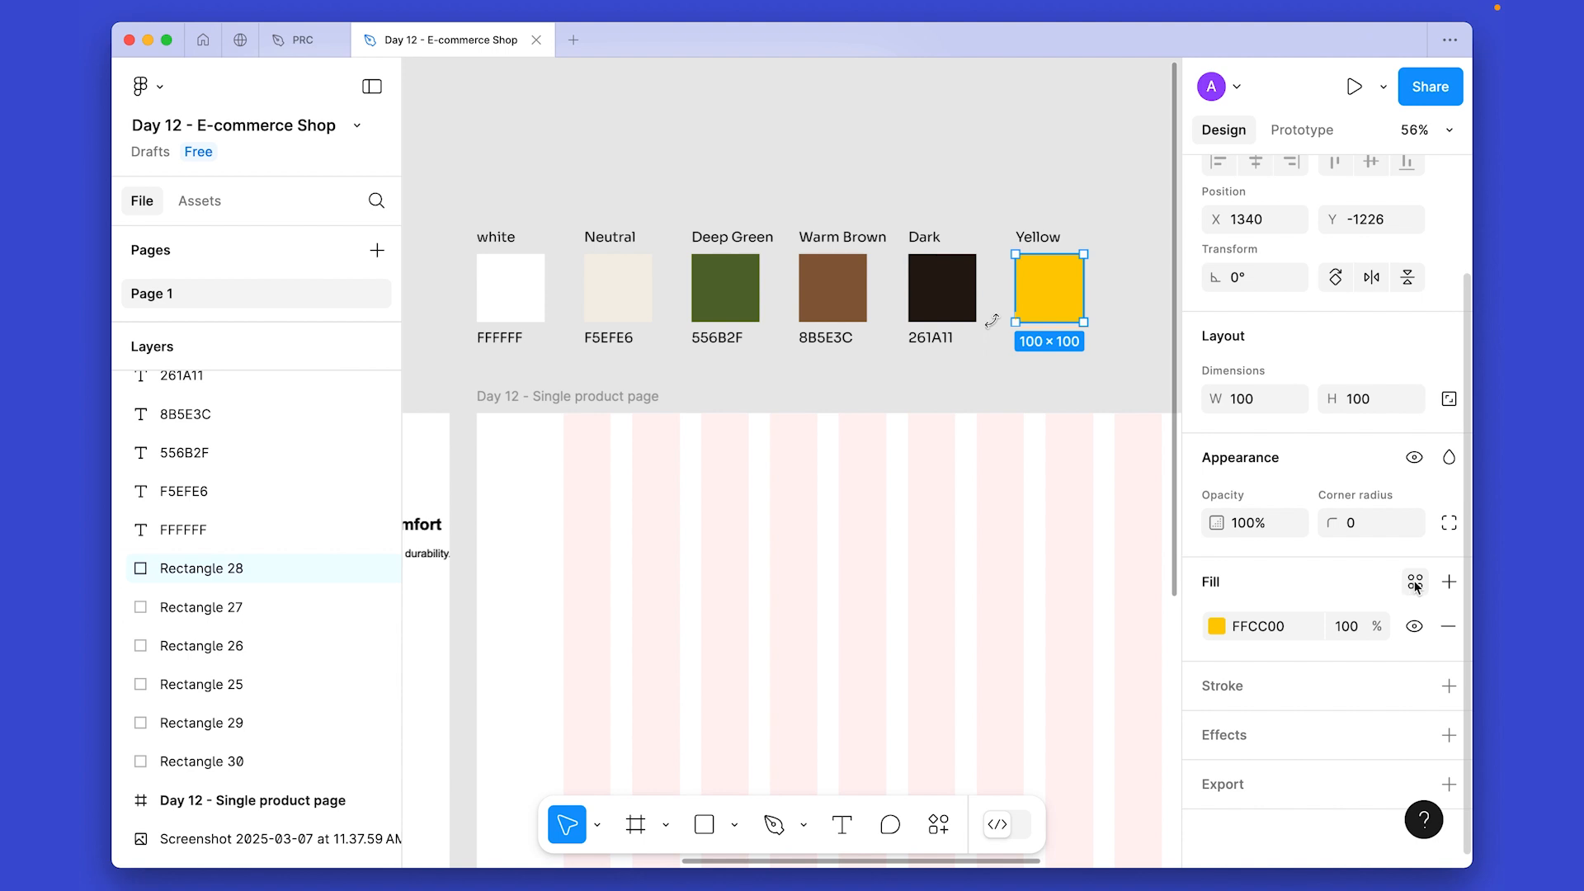
pyautogui.click(1415, 581)
pyautogui.click(1126, 512)
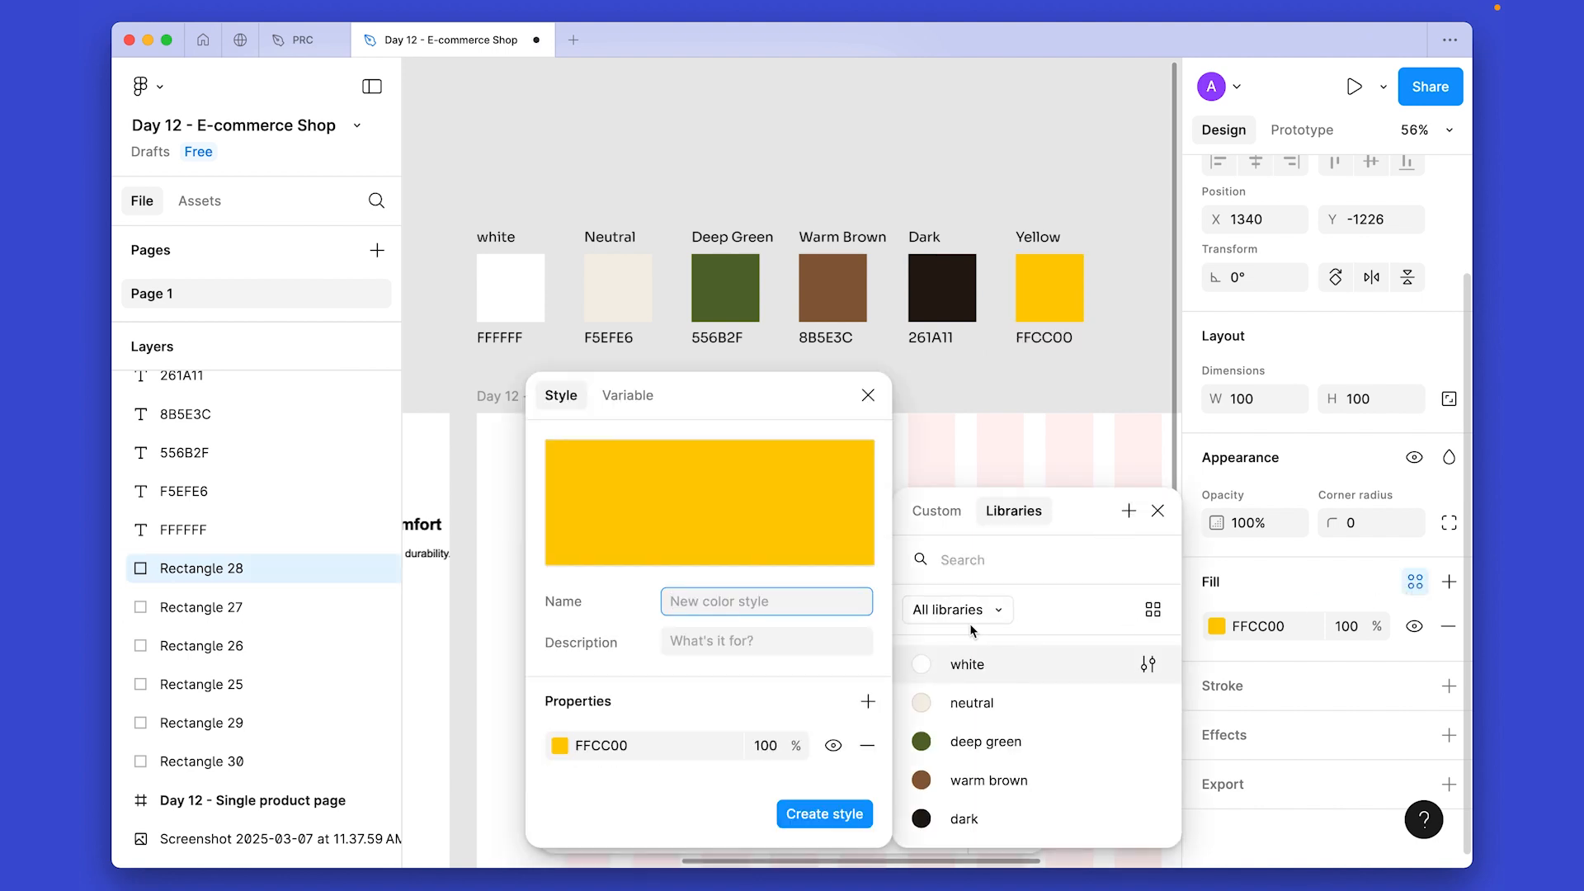
pyautogui.write('yellow')
pyautogui.click(810, 813)
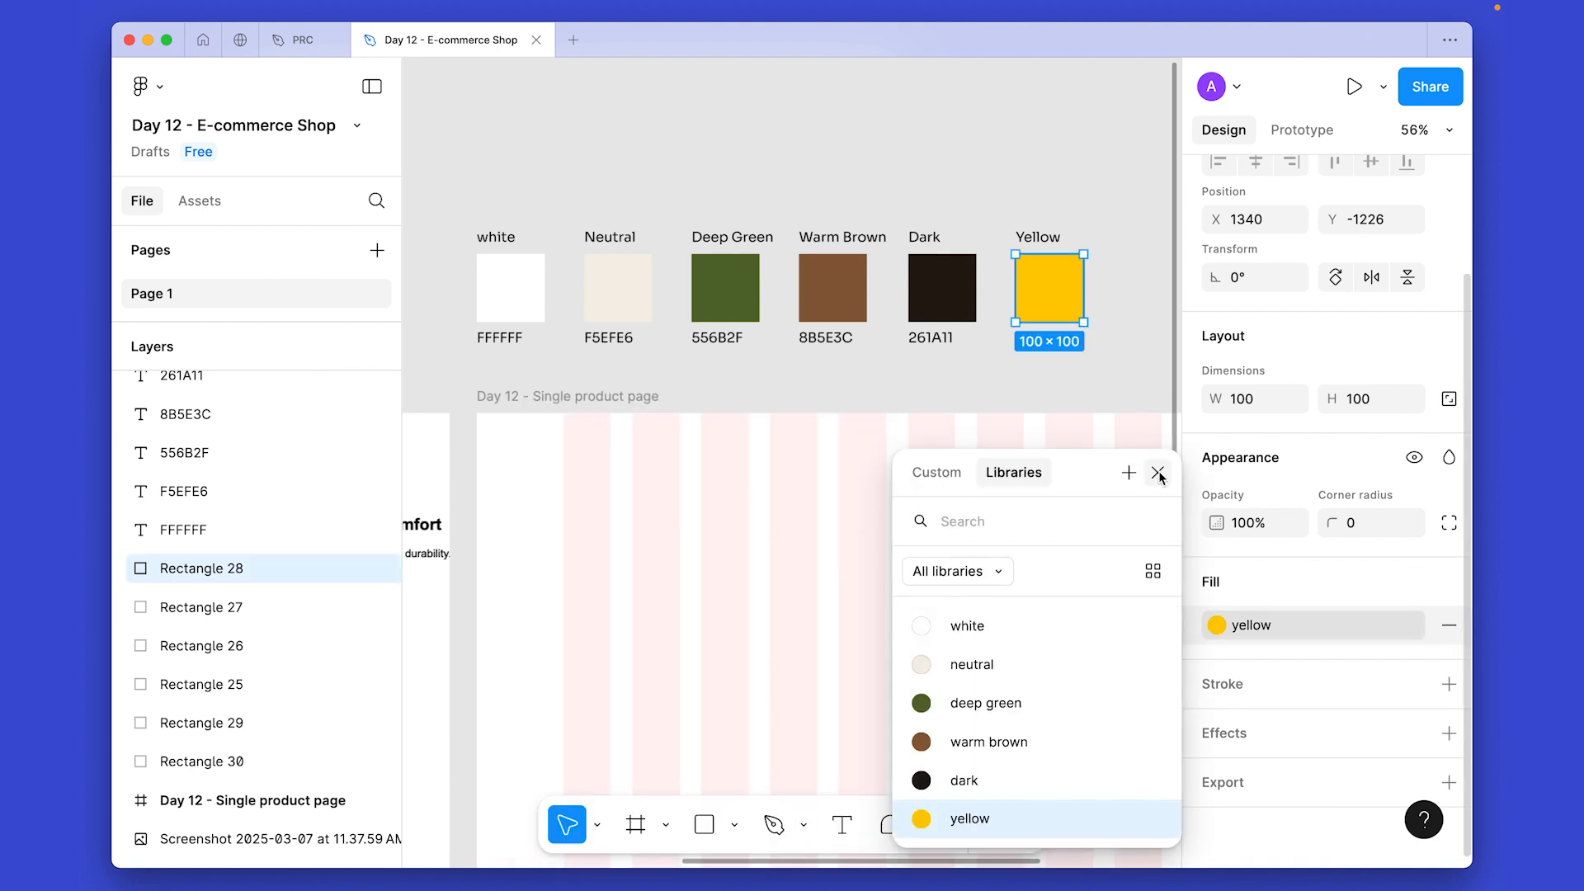
pyautogui.click(1132, 326)
pyautogui.moveTo(1251, 556); pyautogui.dragTo(1259, 604)
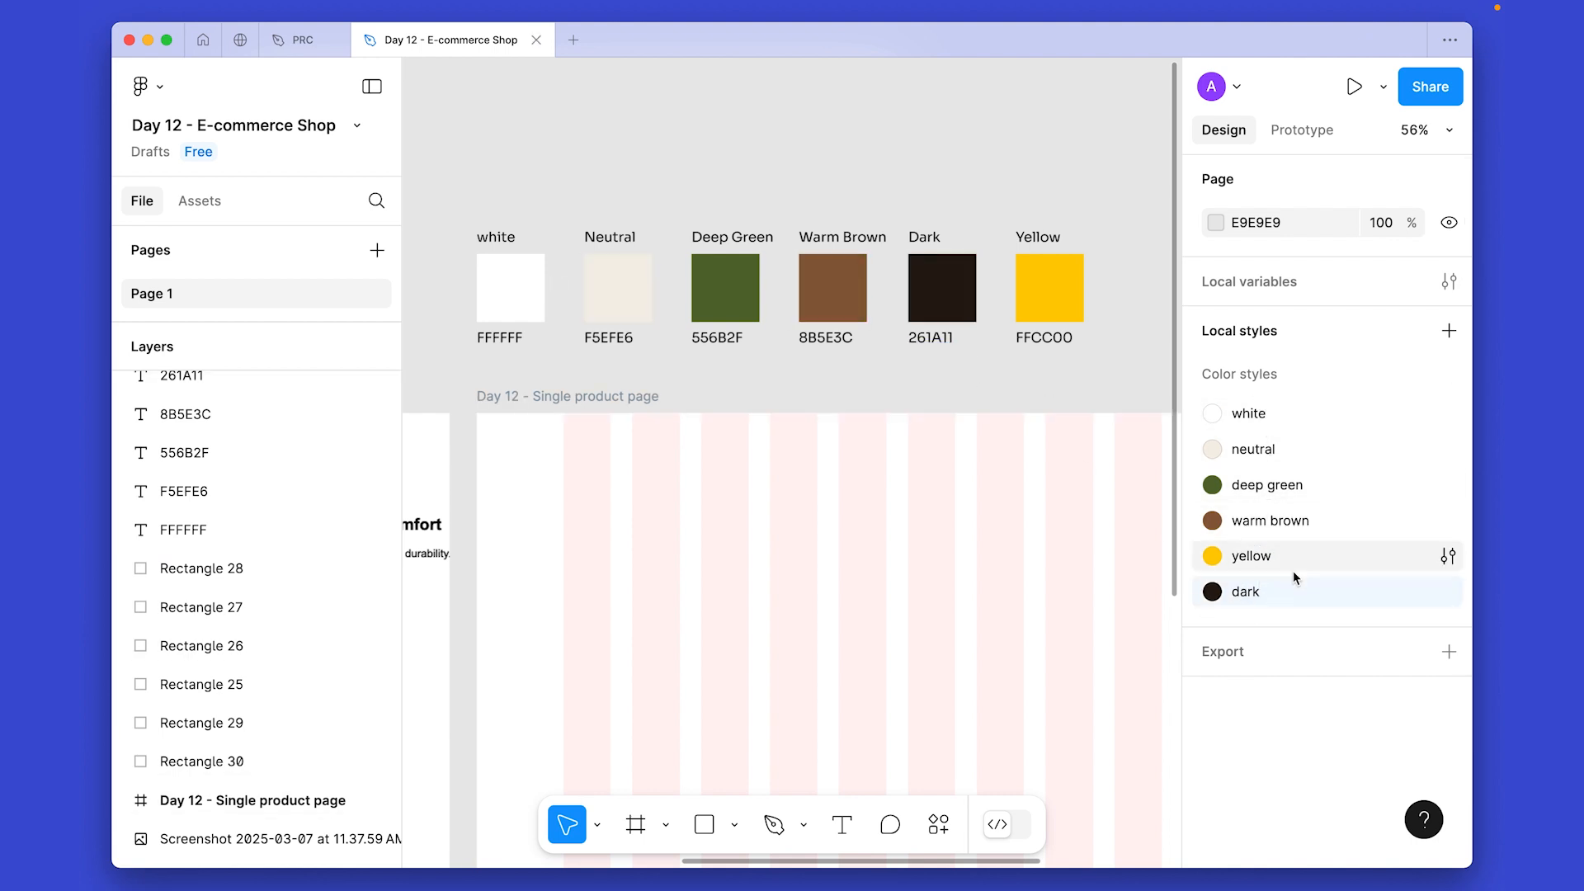
# Delete all six palette swatches from the canvas together with their name and hex code labels.
pyautogui.click(448, 164)
pyautogui.moveTo(449, 162); pyautogui.dragTo(1114, 374)
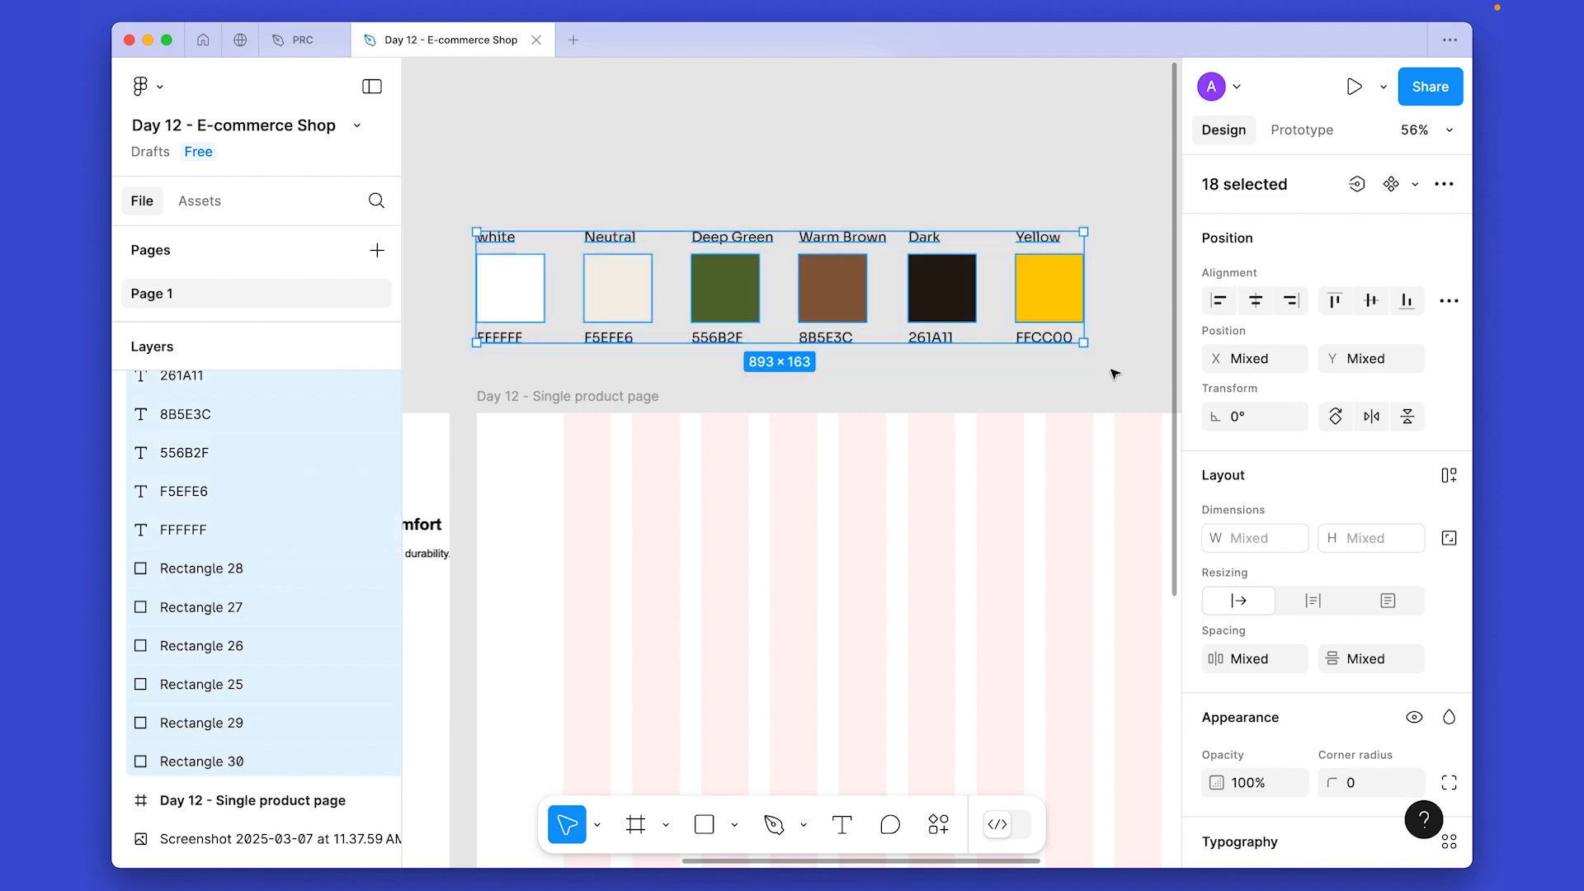
pyautogui.press('Delete')
pyautogui.hotkey('shift', '2')
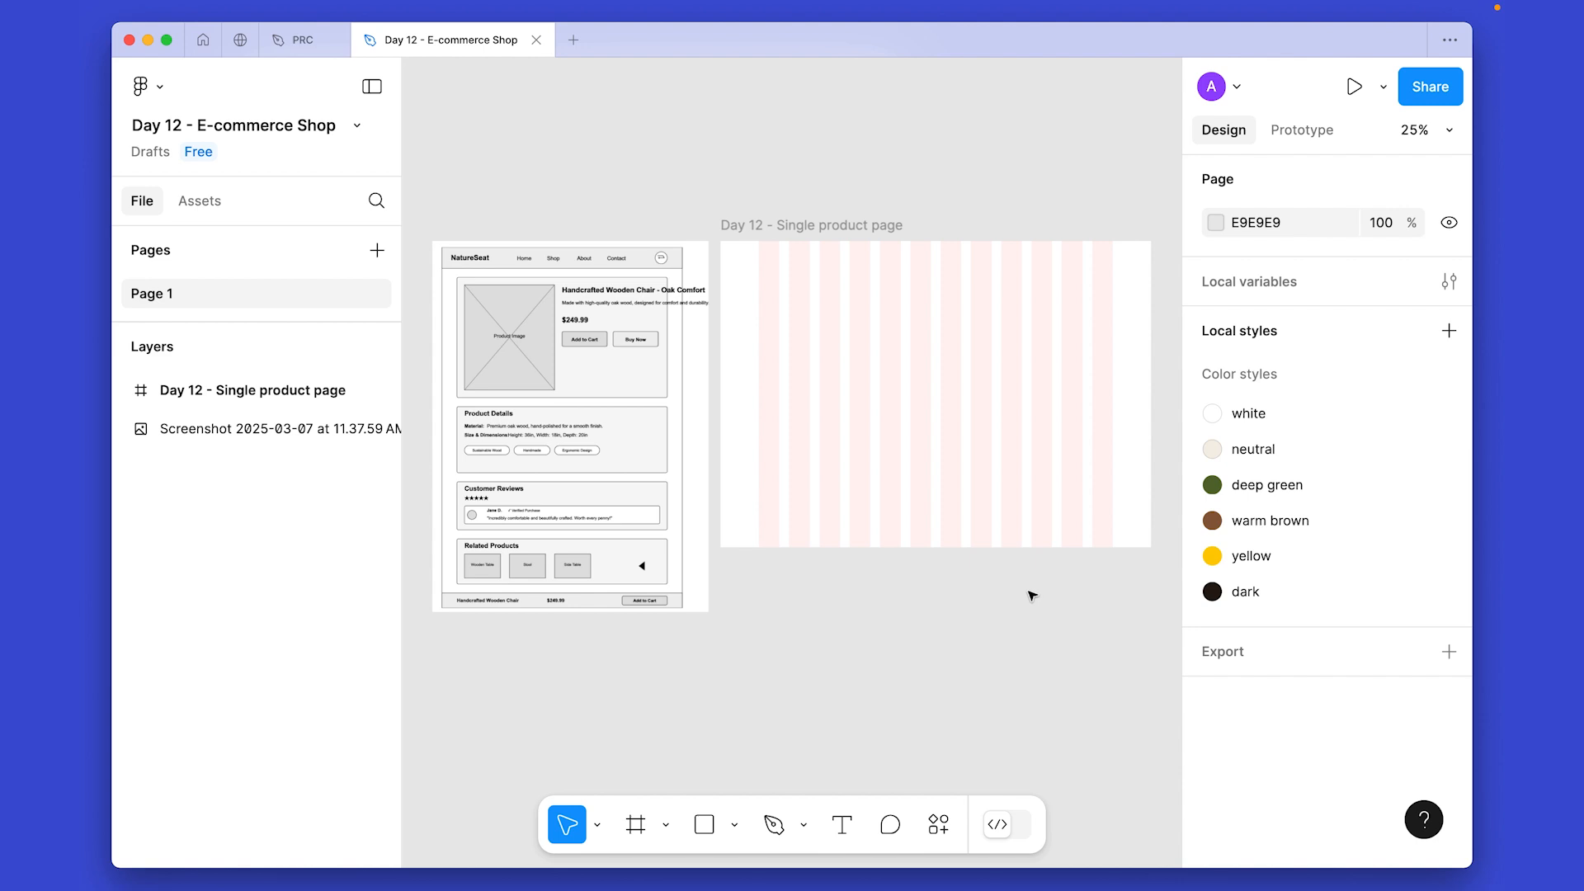
# Add a text layer reading "Headings" on the empty canvas beside the single product page frame.
pyautogui.moveTo(1014, 589); pyautogui.dragTo(837, 651)
pyautogui.scroll(5, 1121, 393)
pyautogui.moveTo(1106, 364); pyautogui.dragTo(870, 364)
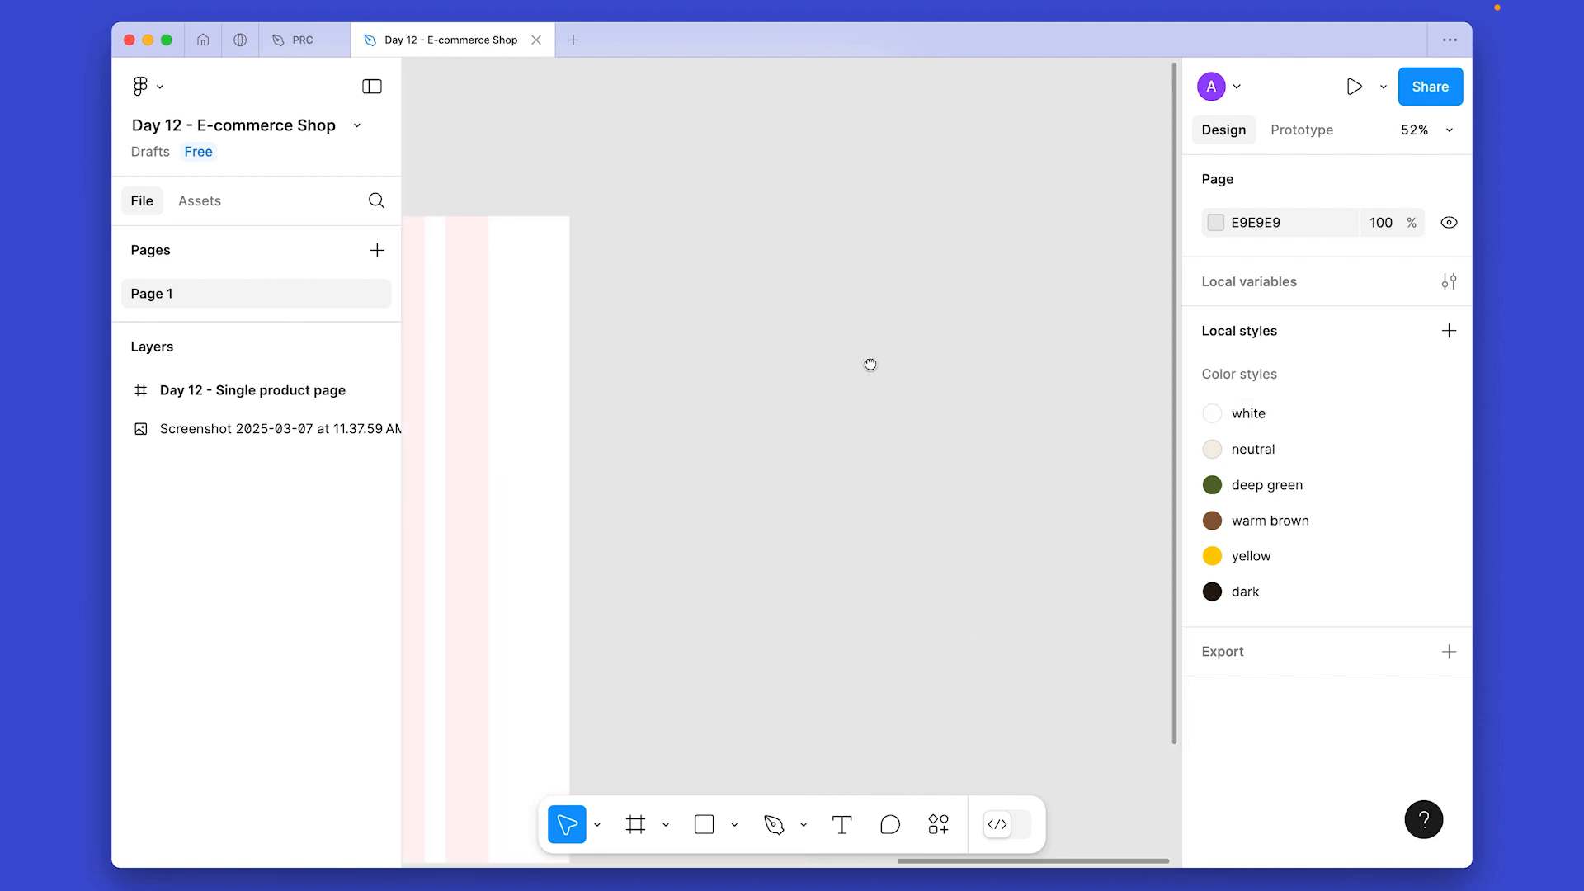
pyautogui.press('t')
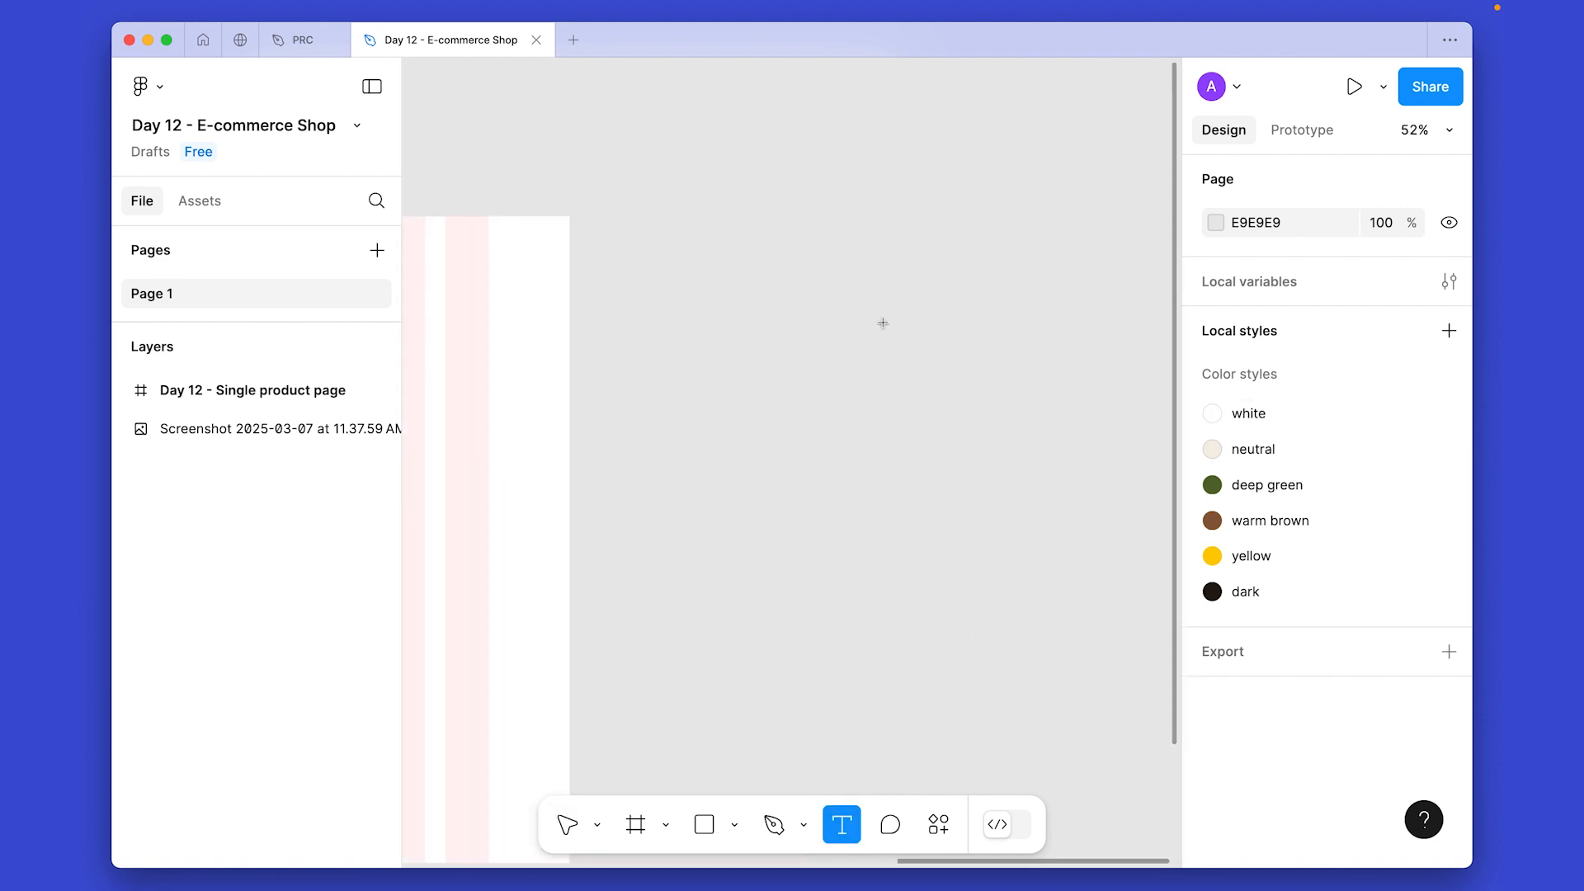
pyautogui.click(832, 261)
pyautogui.write('Headings')
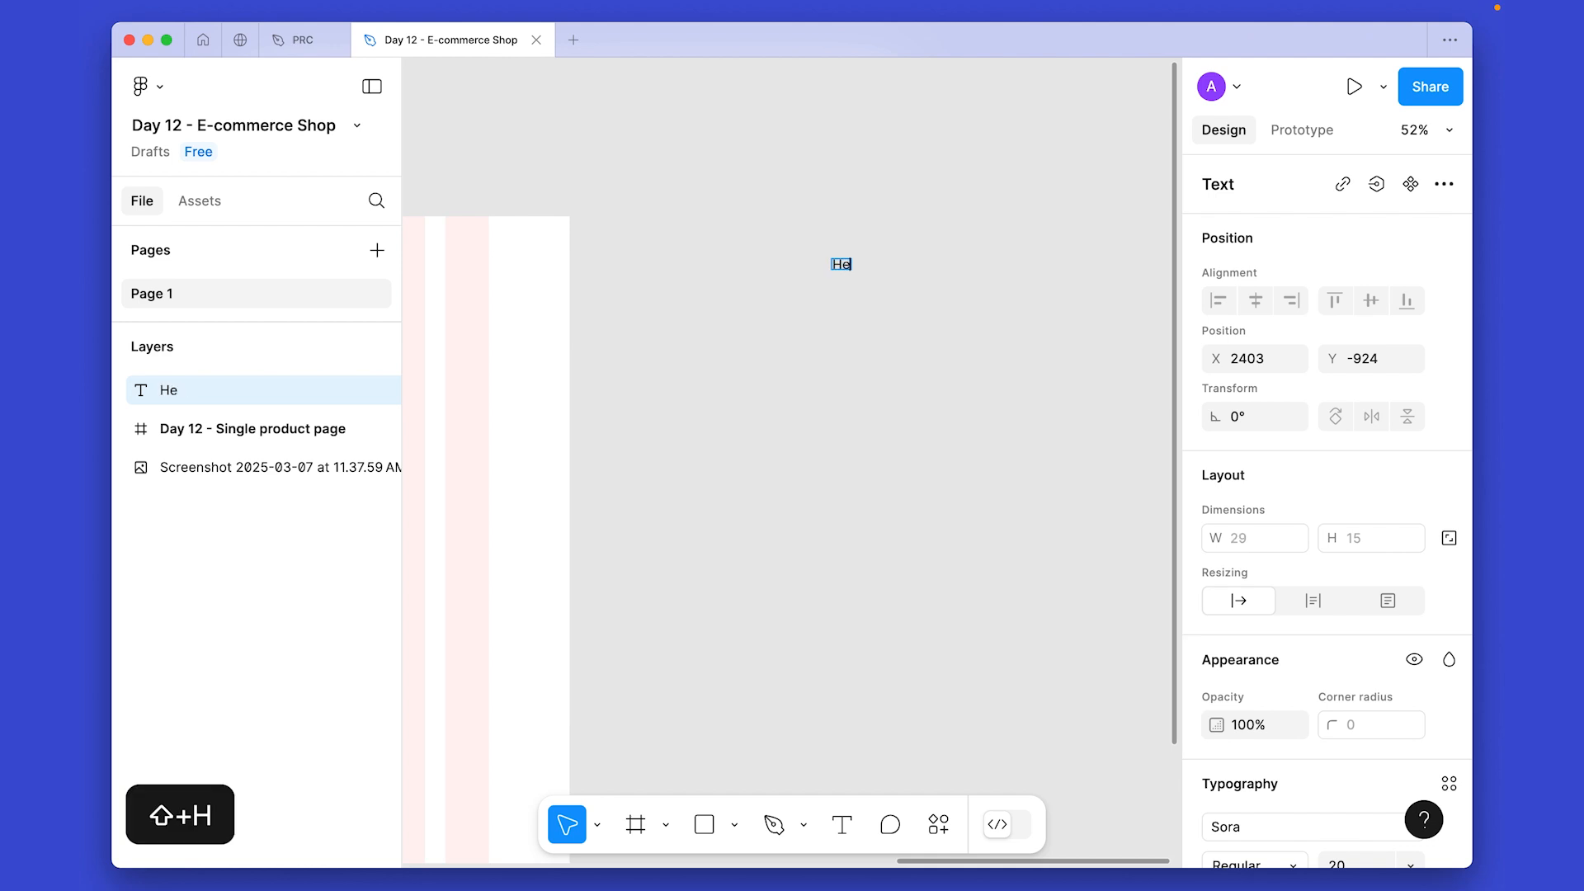
pyautogui.press('Escape')
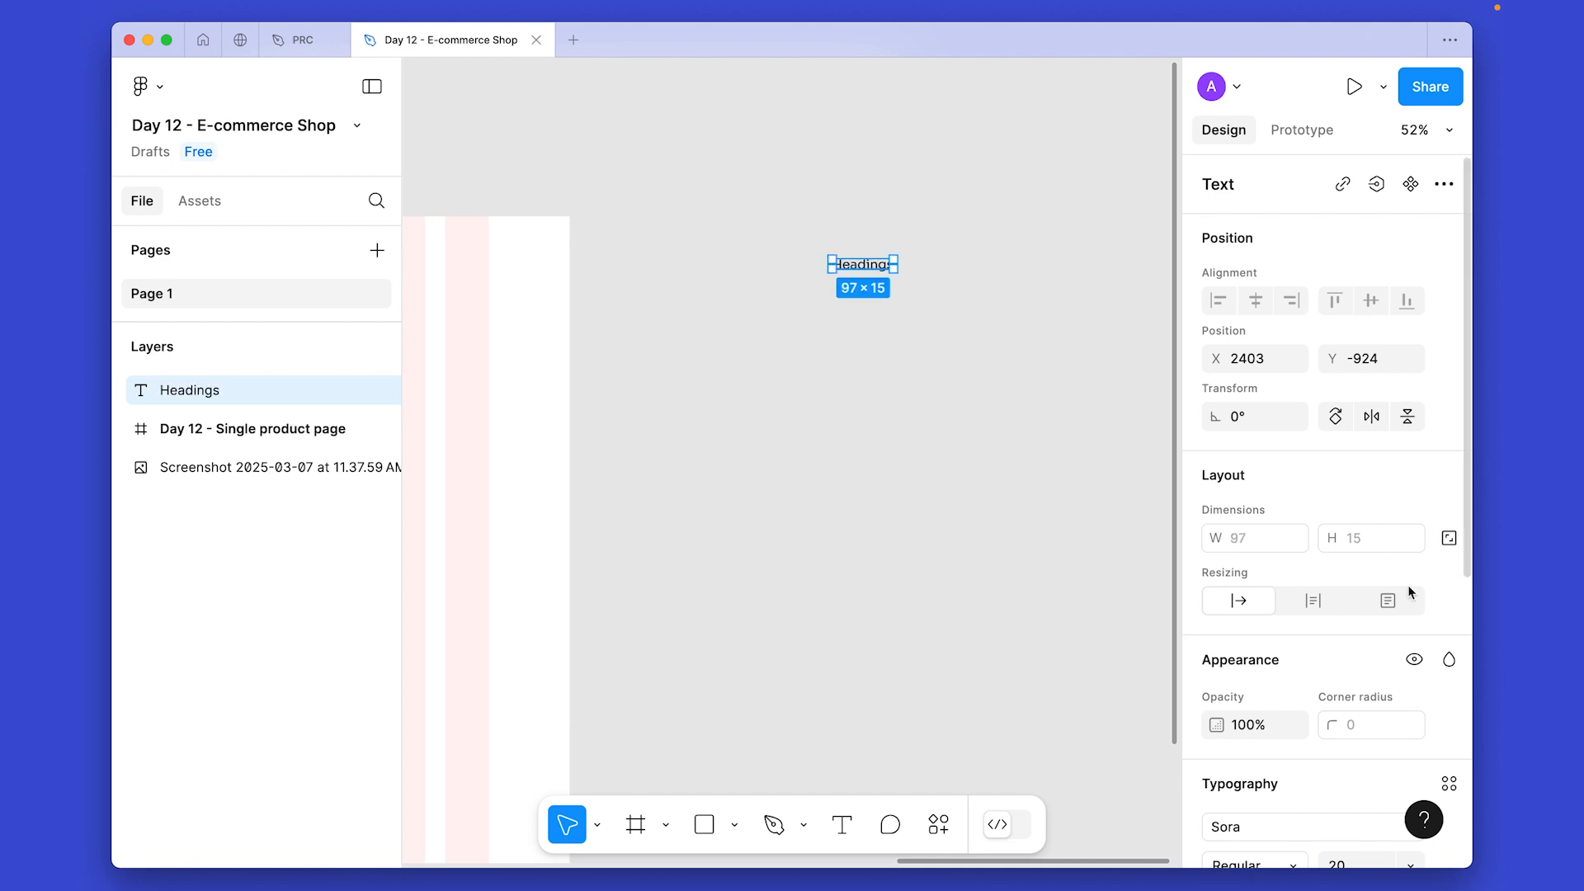
# Change the font of the Headings text to Whyte Inktrap.
pyautogui.scroll(-5, 1378, 594)
pyautogui.click(1264, 622)
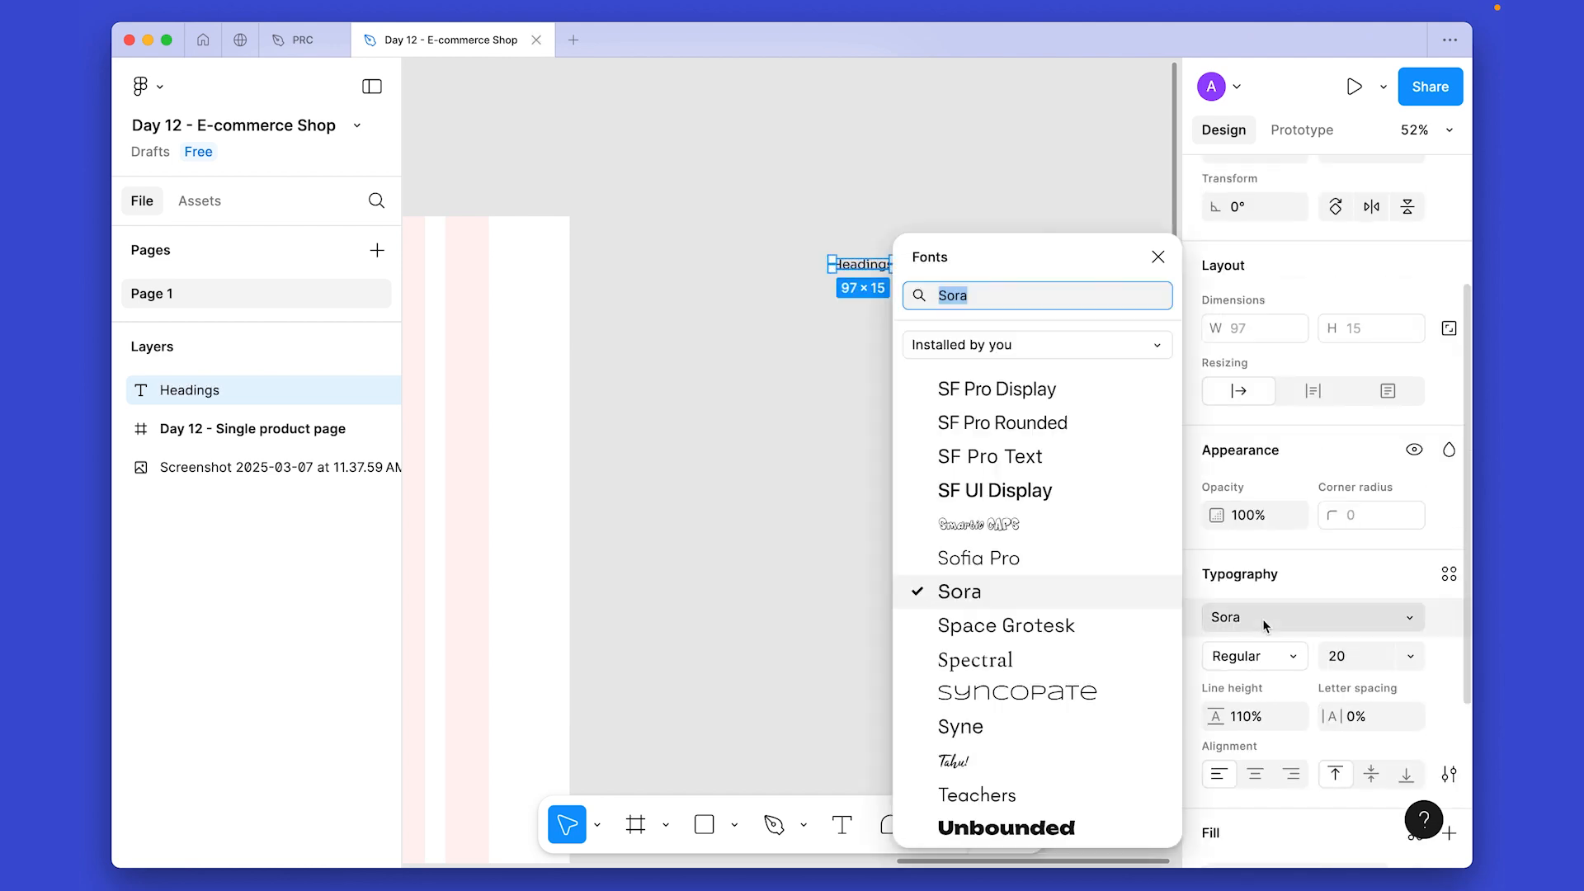
pyautogui.write('why')
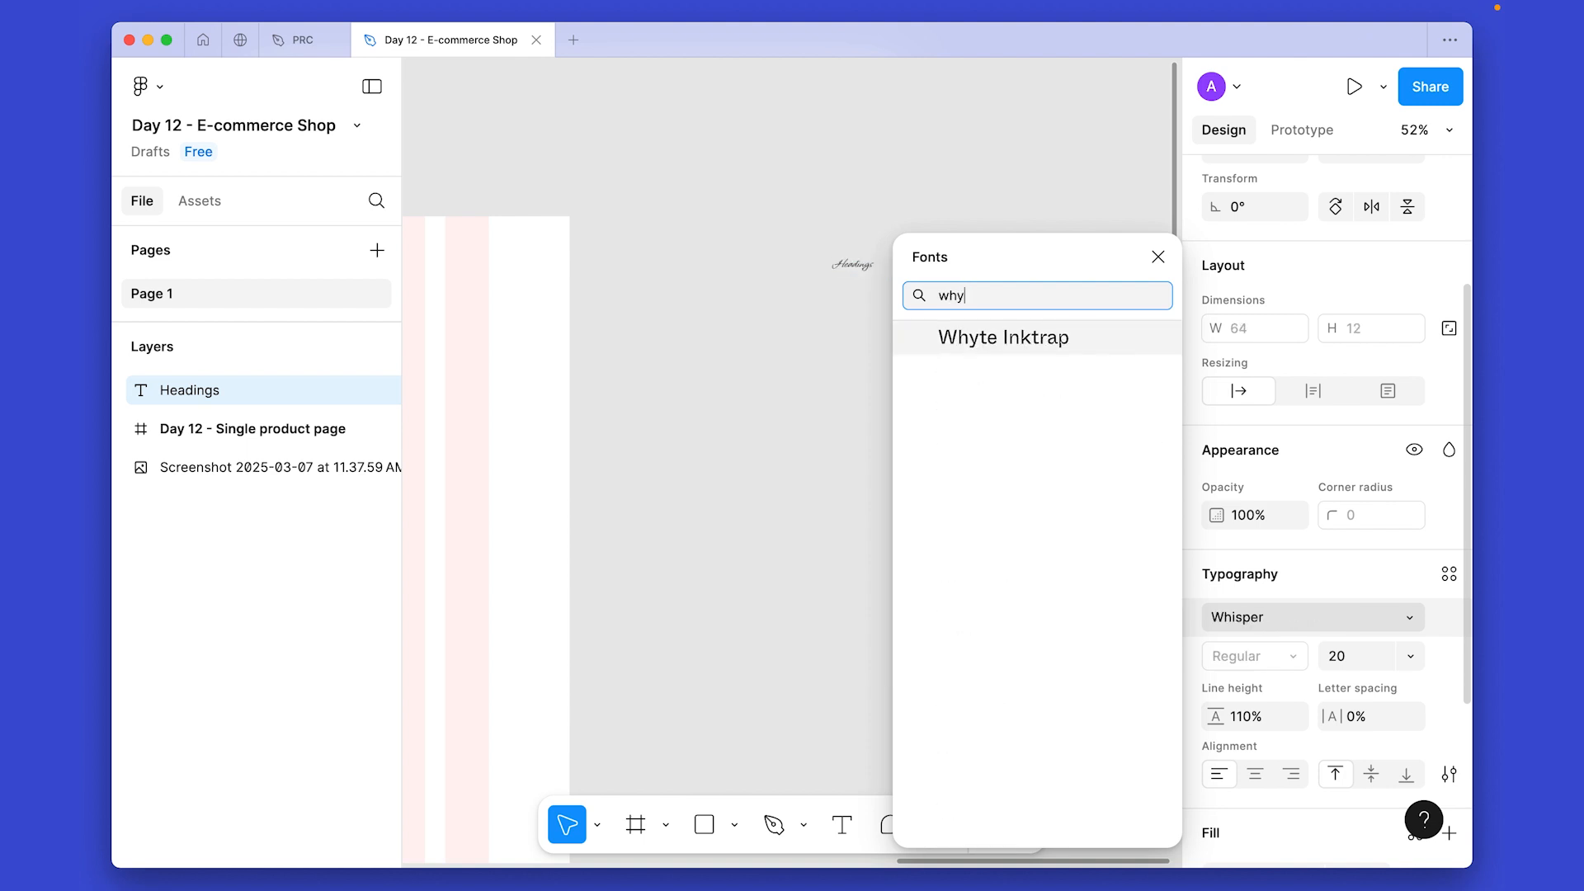
pyautogui.click(1027, 337)
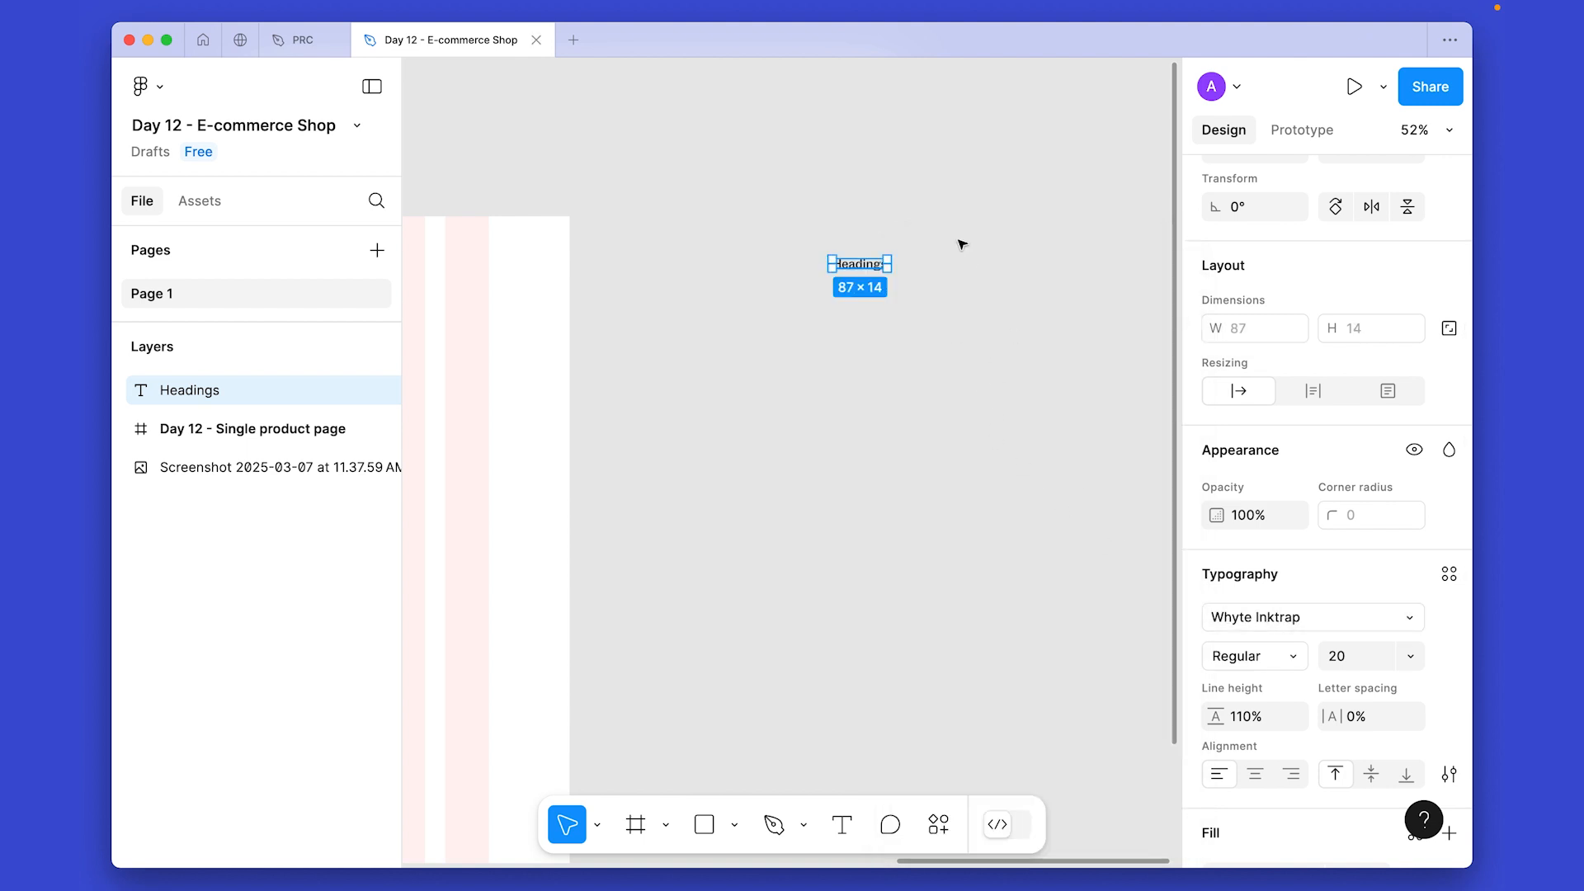
# Set the font size of the Headings text to 18.
pyautogui.scroll(5, 962, 247)
pyautogui.click(1353, 657)
pyautogui.press('Down')
pyautogui.press('Down')
pyautogui.press('Down')
pyautogui.press('Up')
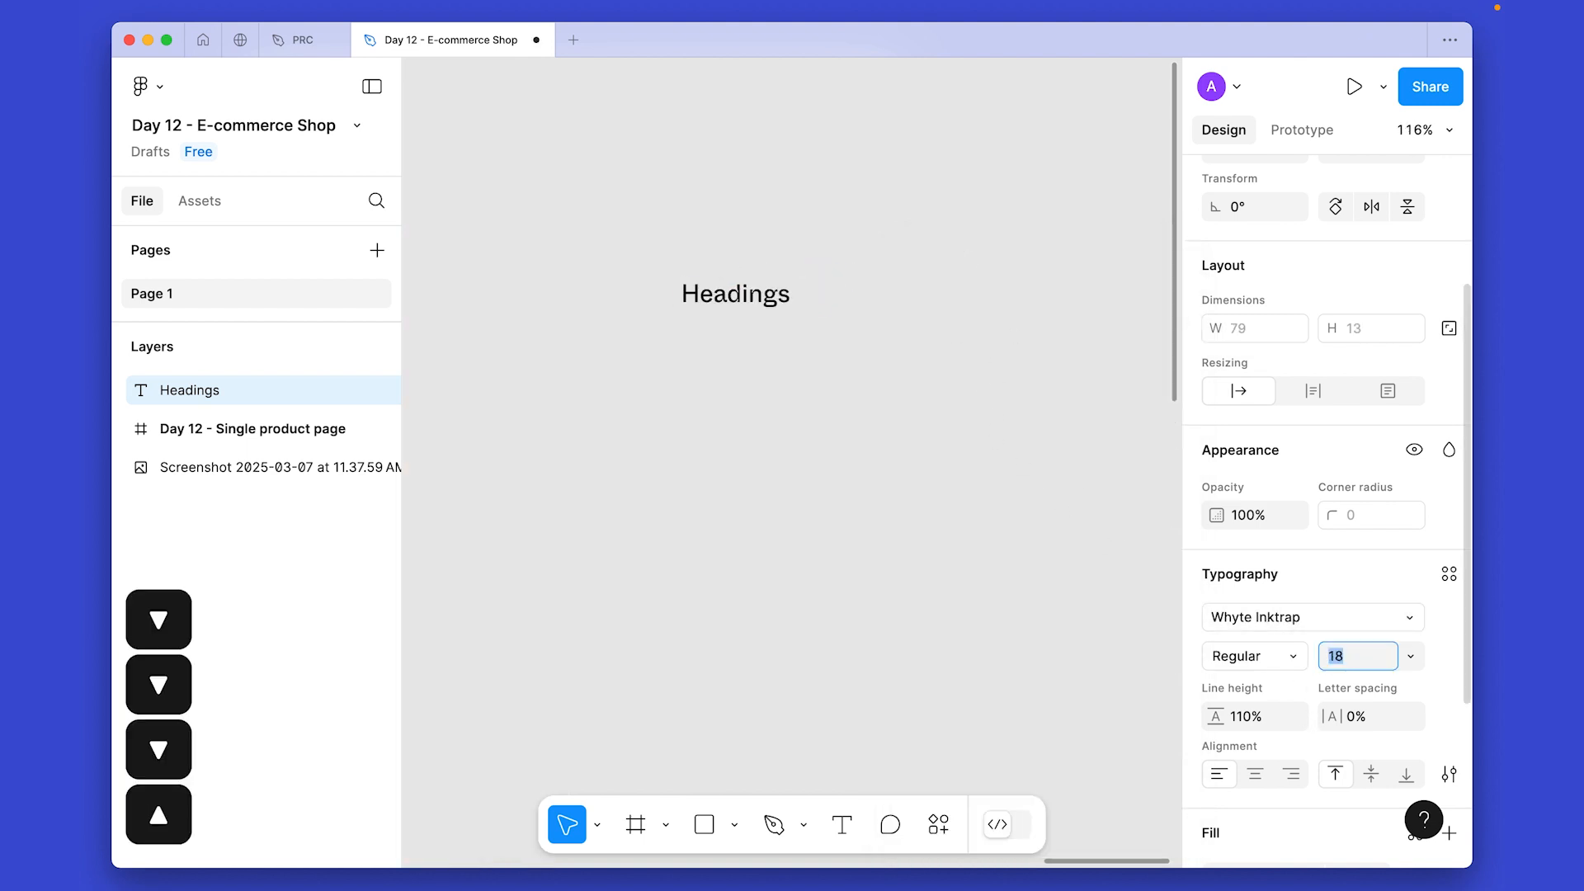
pyautogui.click(787, 407)
# Duplicate the Headings text beside the original on the same line and change the copy's wording to "body".
pyautogui.click(743, 293)
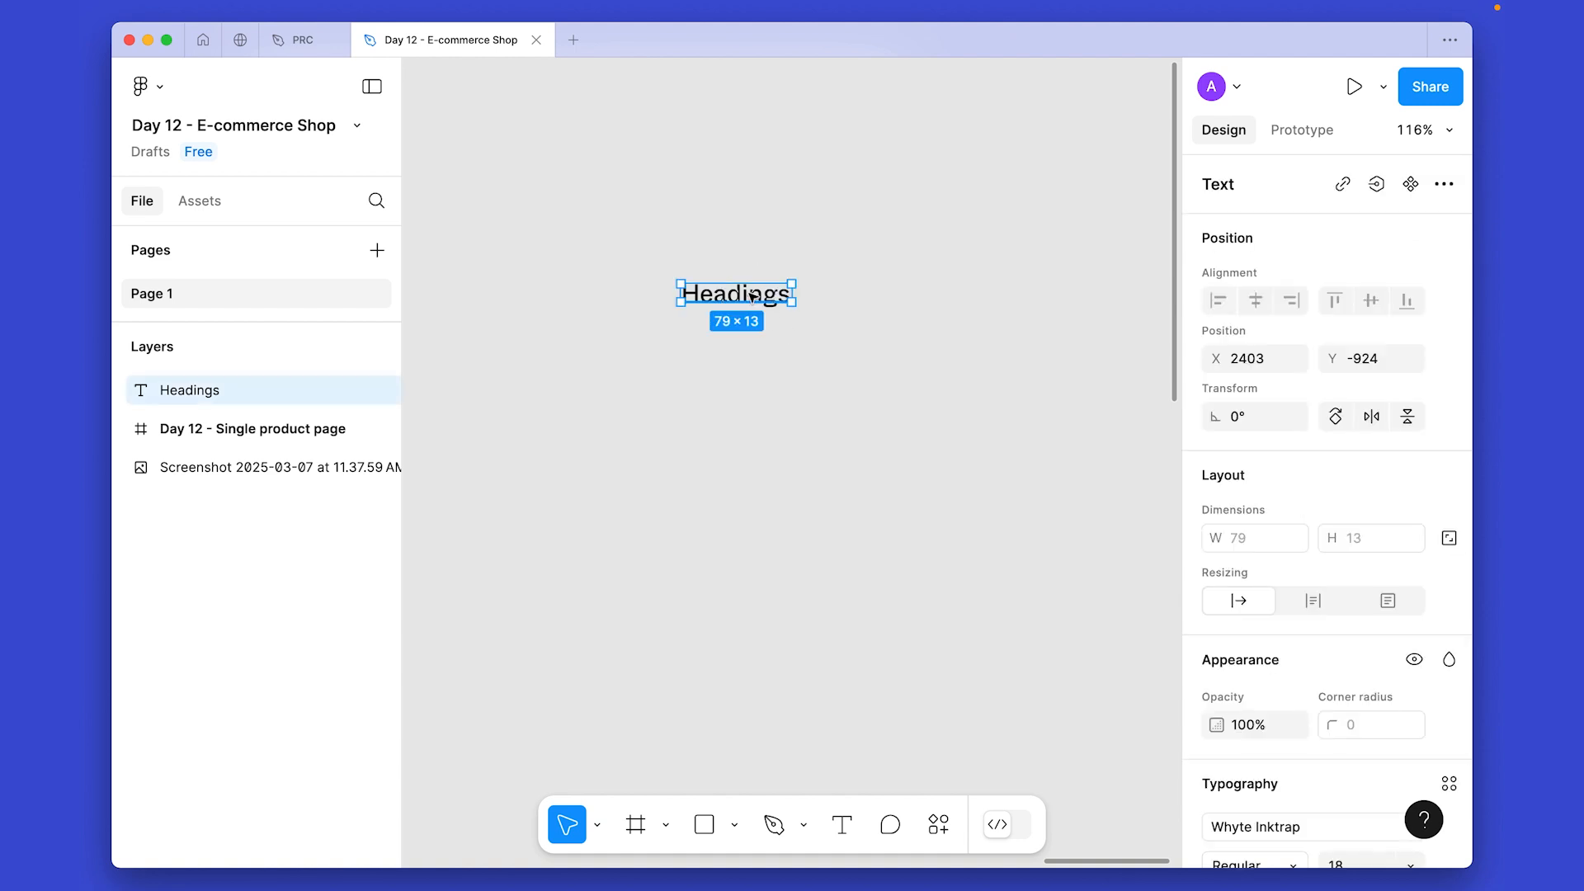
pyautogui.moveTo(742, 294); pyautogui.dragTo(1044, 294)
pyautogui.doubleClick(1044, 294)
pyautogui.write('body')
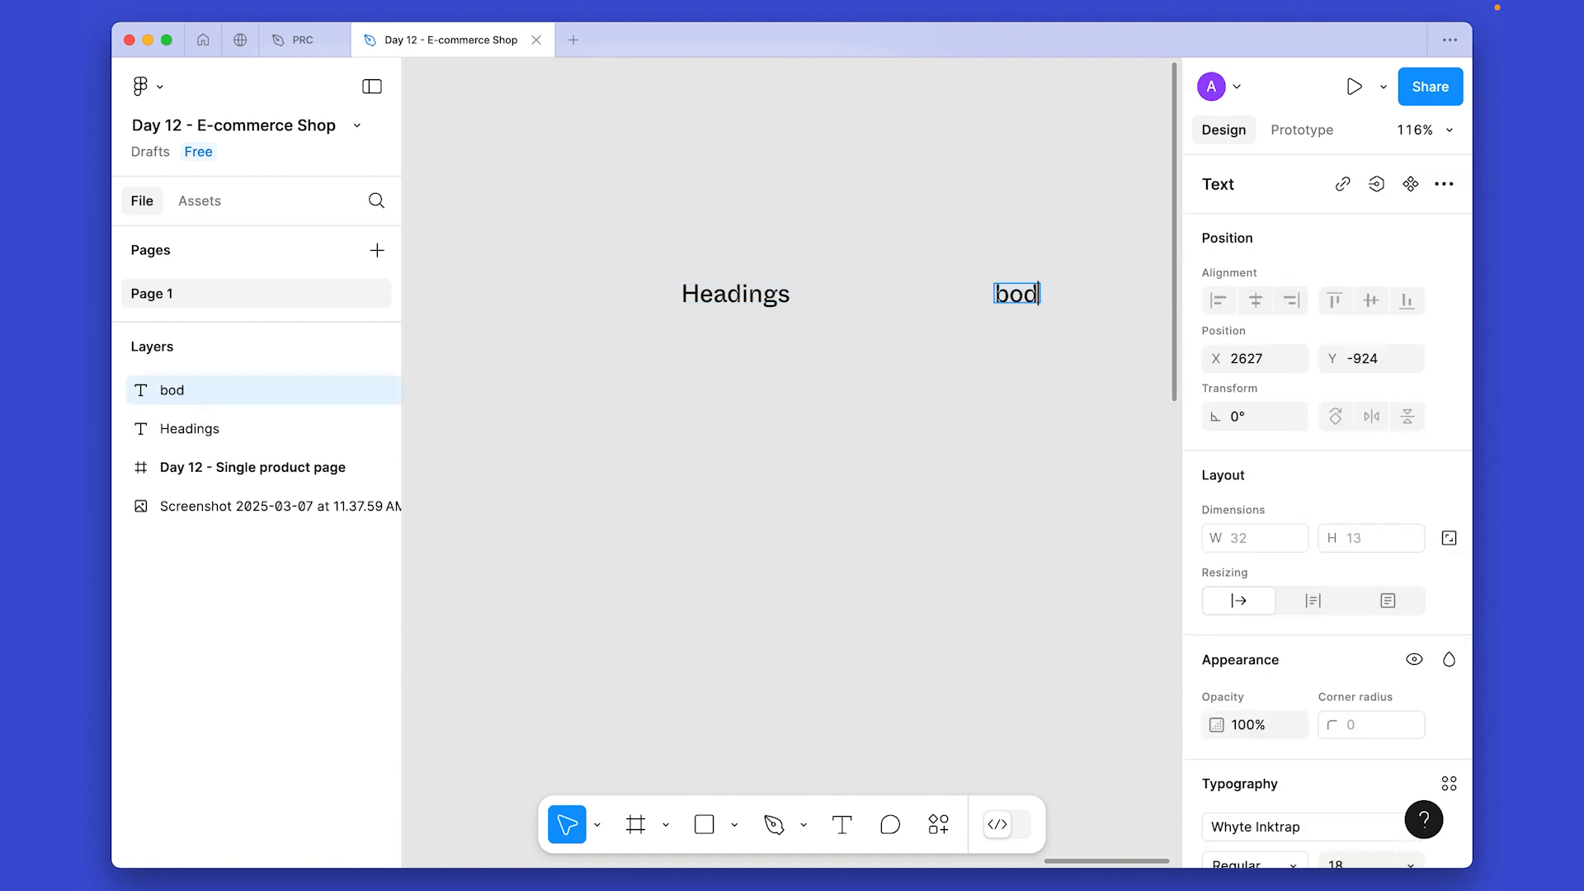
pyautogui.press('Escape')
# Change the font of the body text to Sora.
pyautogui.scroll(-5, 1320, 495)
pyautogui.click(1302, 521)
pyautogui.write('sora')
pyautogui.press('Return')
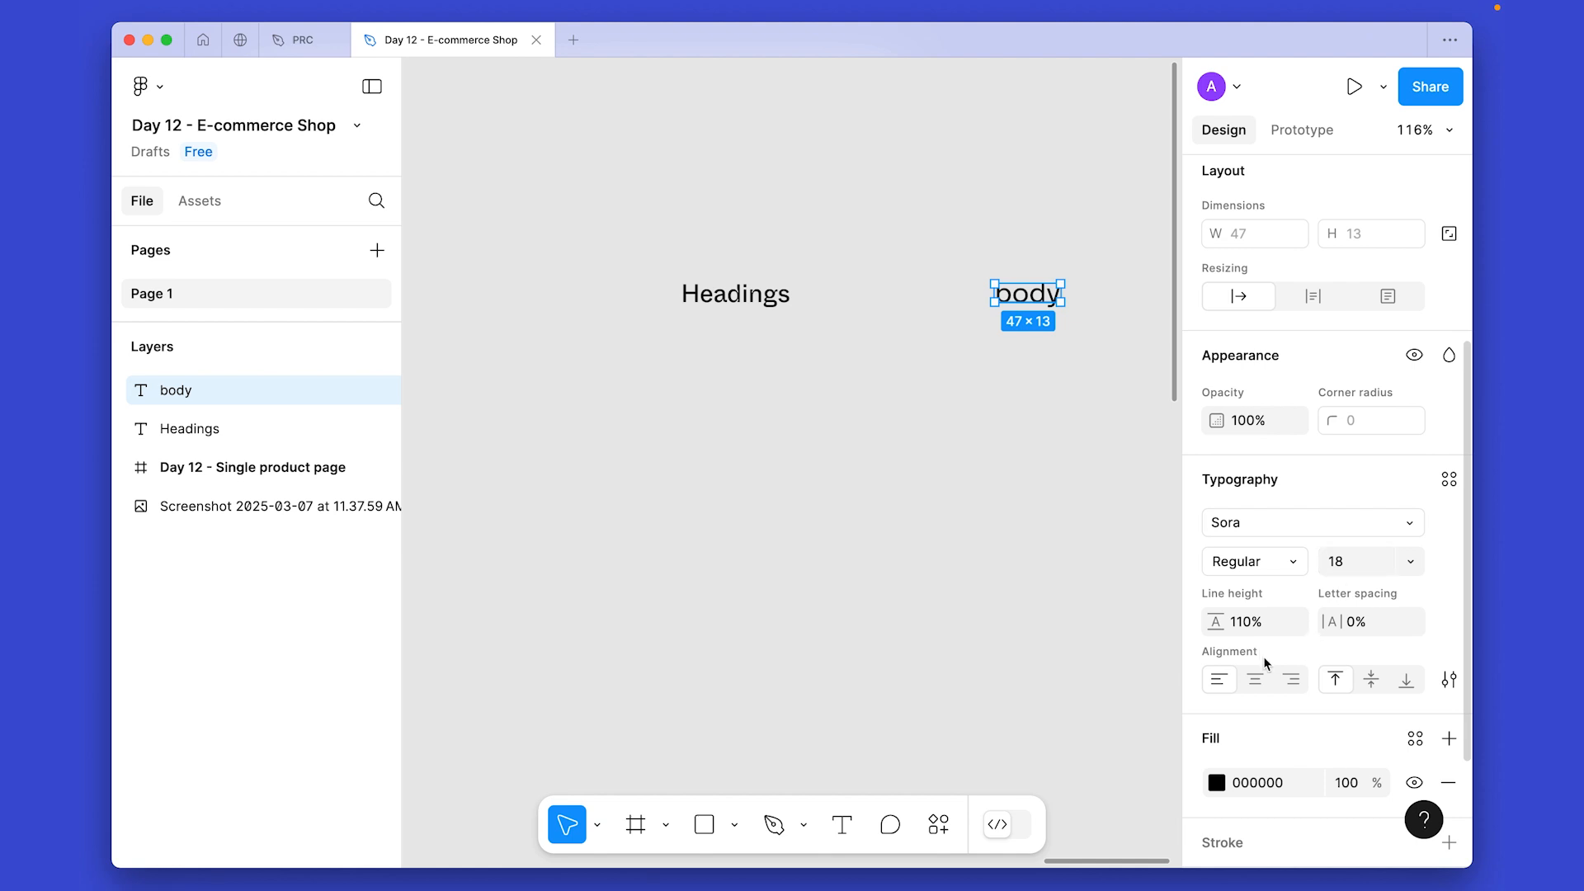
pyautogui.click(1062, 542)
pyautogui.hscroll(2, 990, 487)
pyautogui.click(932, 305)
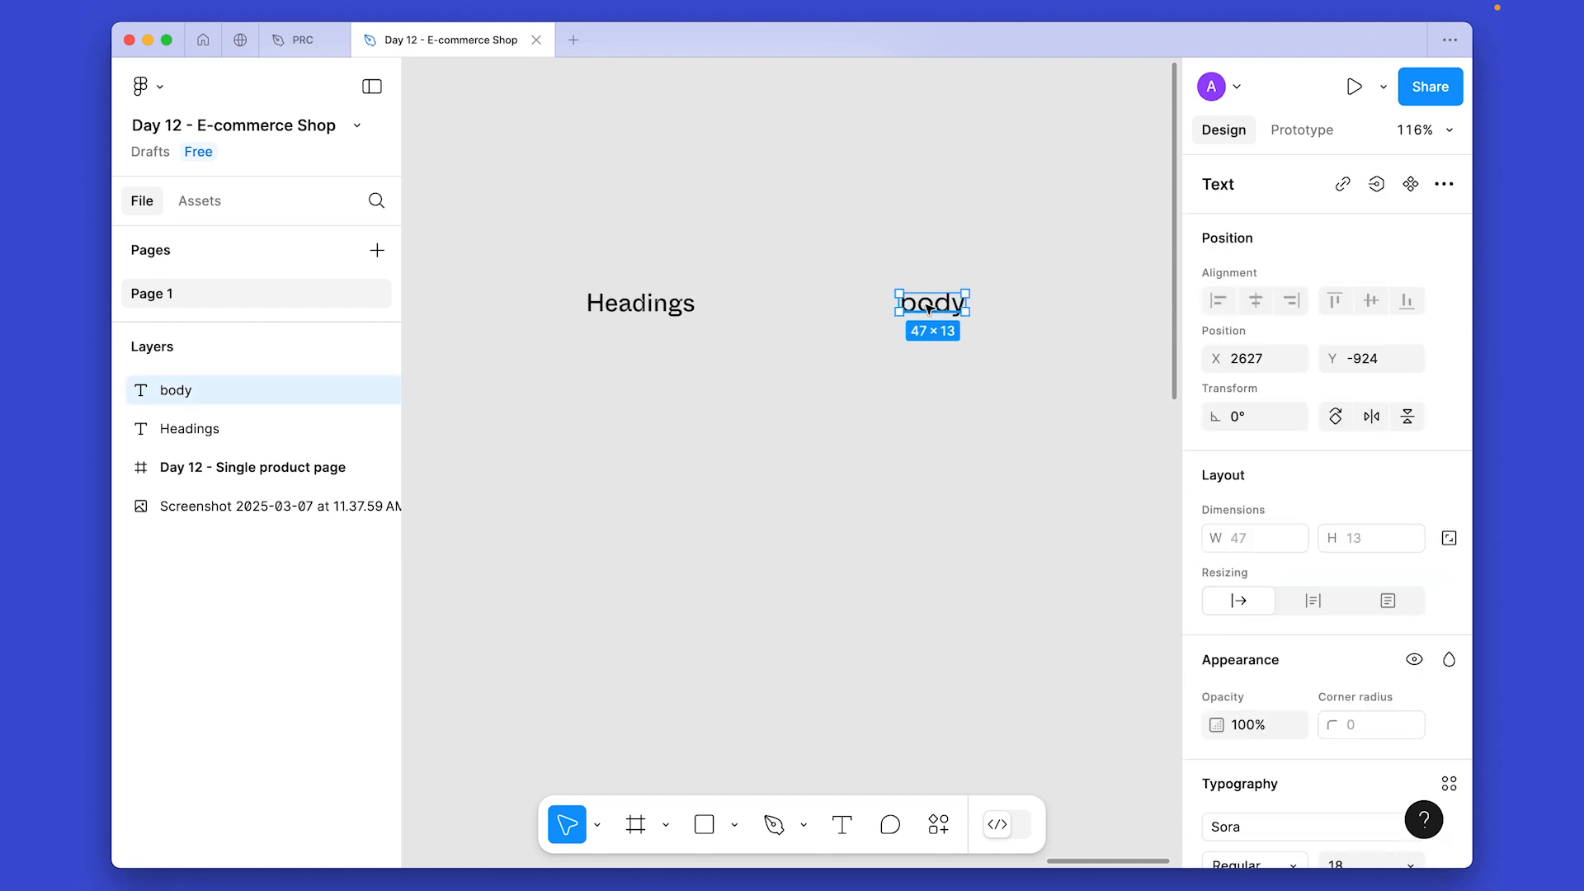
# Try generating a Typescale from the Headings text with 1.333 – Perfect Fourth, 3 sizes up, 0 down, whole-pixel rounding and the Headings content.
pyautogui.click(644, 308)
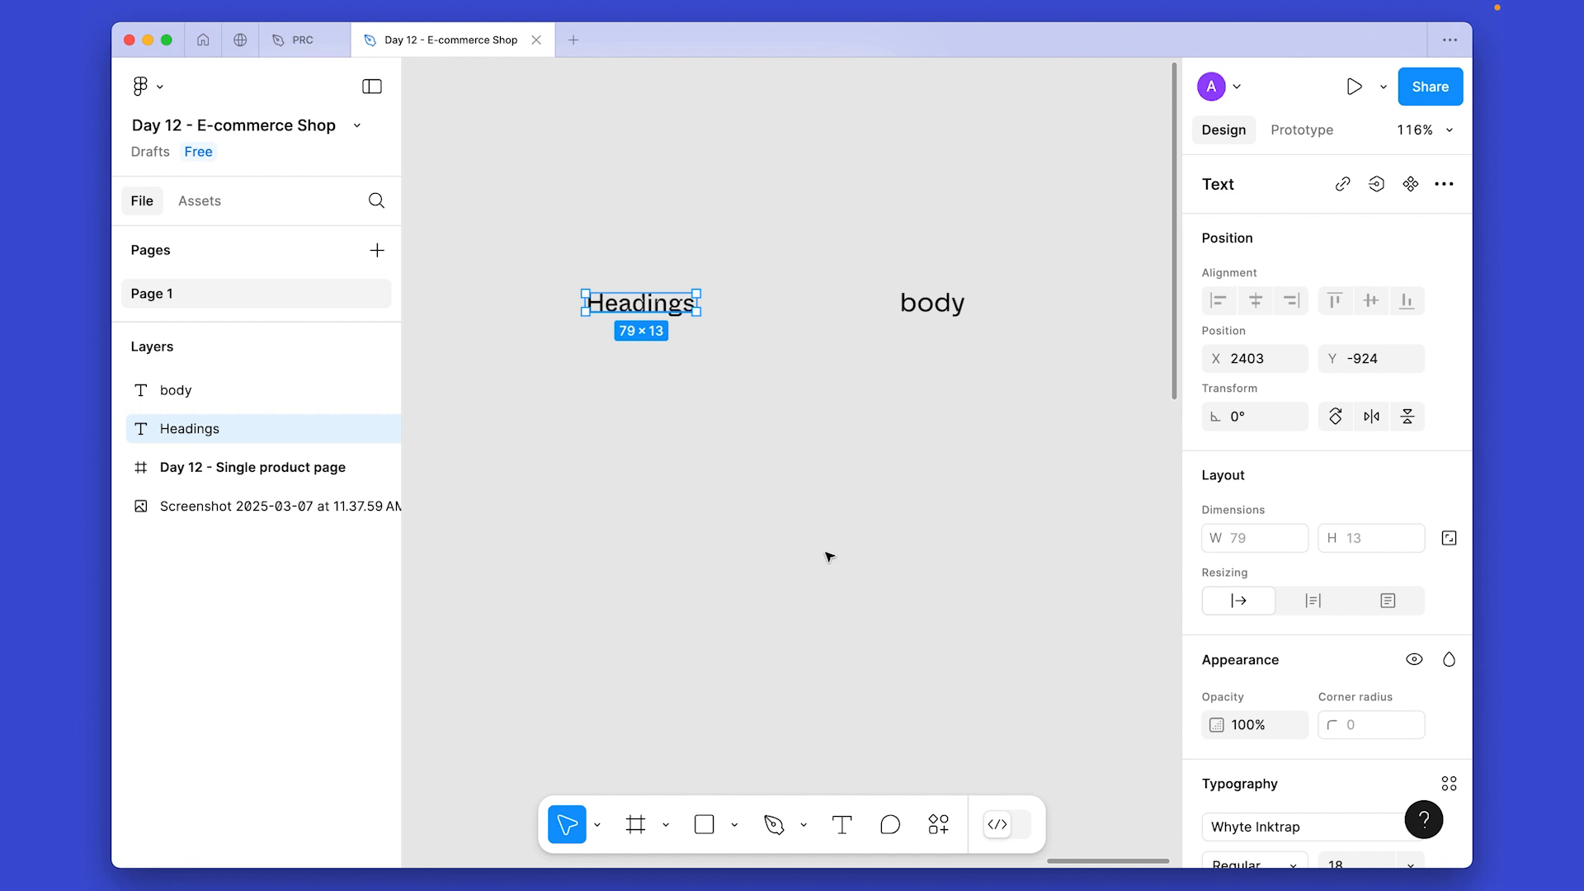
pyautogui.press('super+slash')
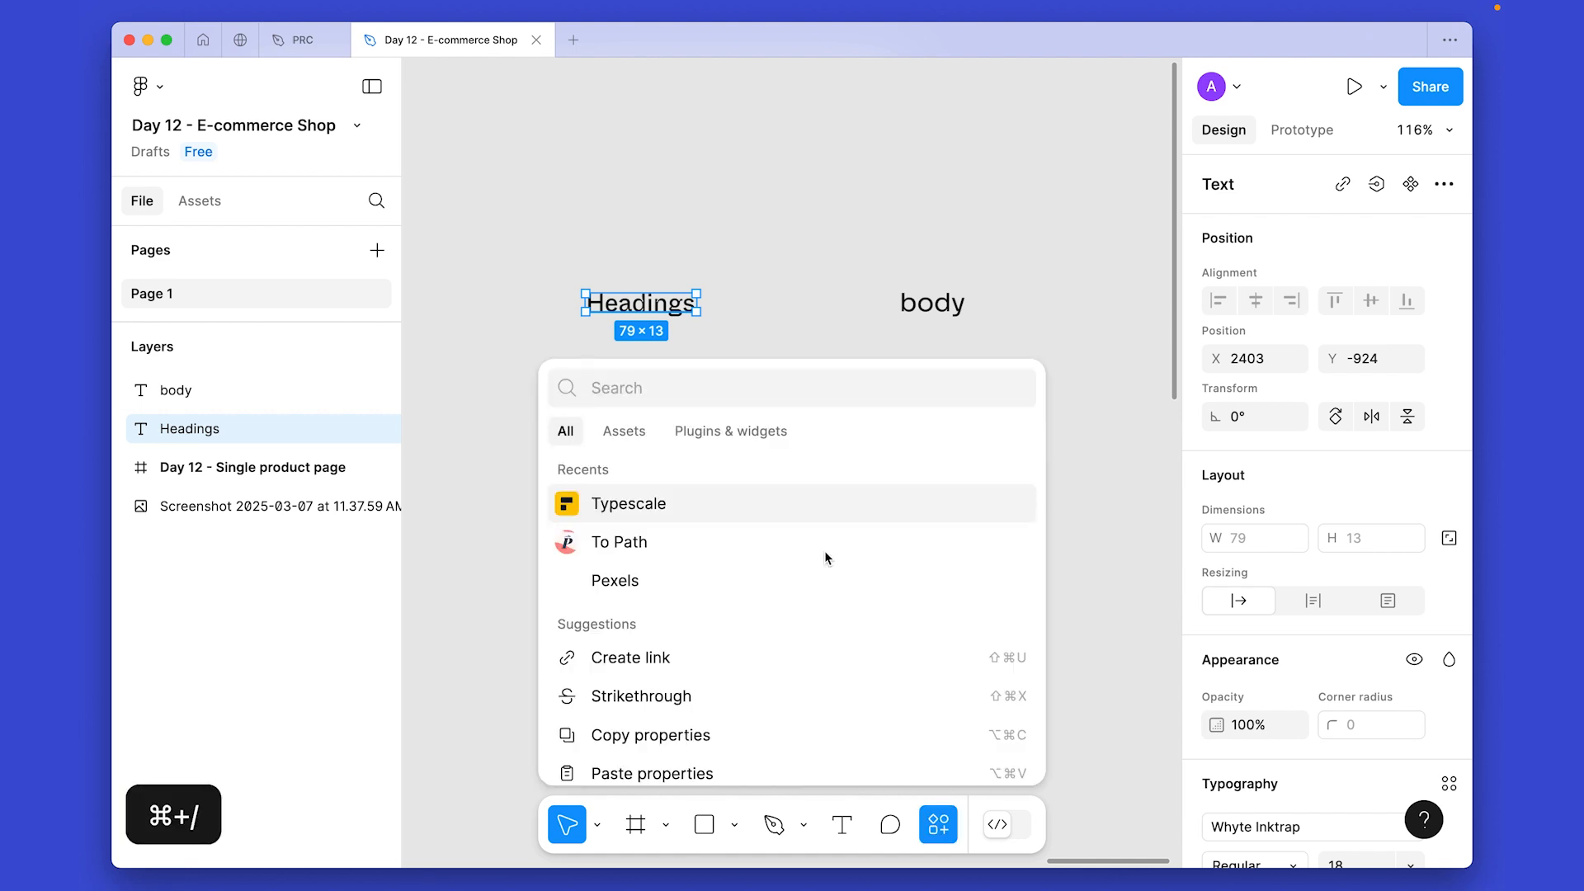
pyautogui.click(635, 507)
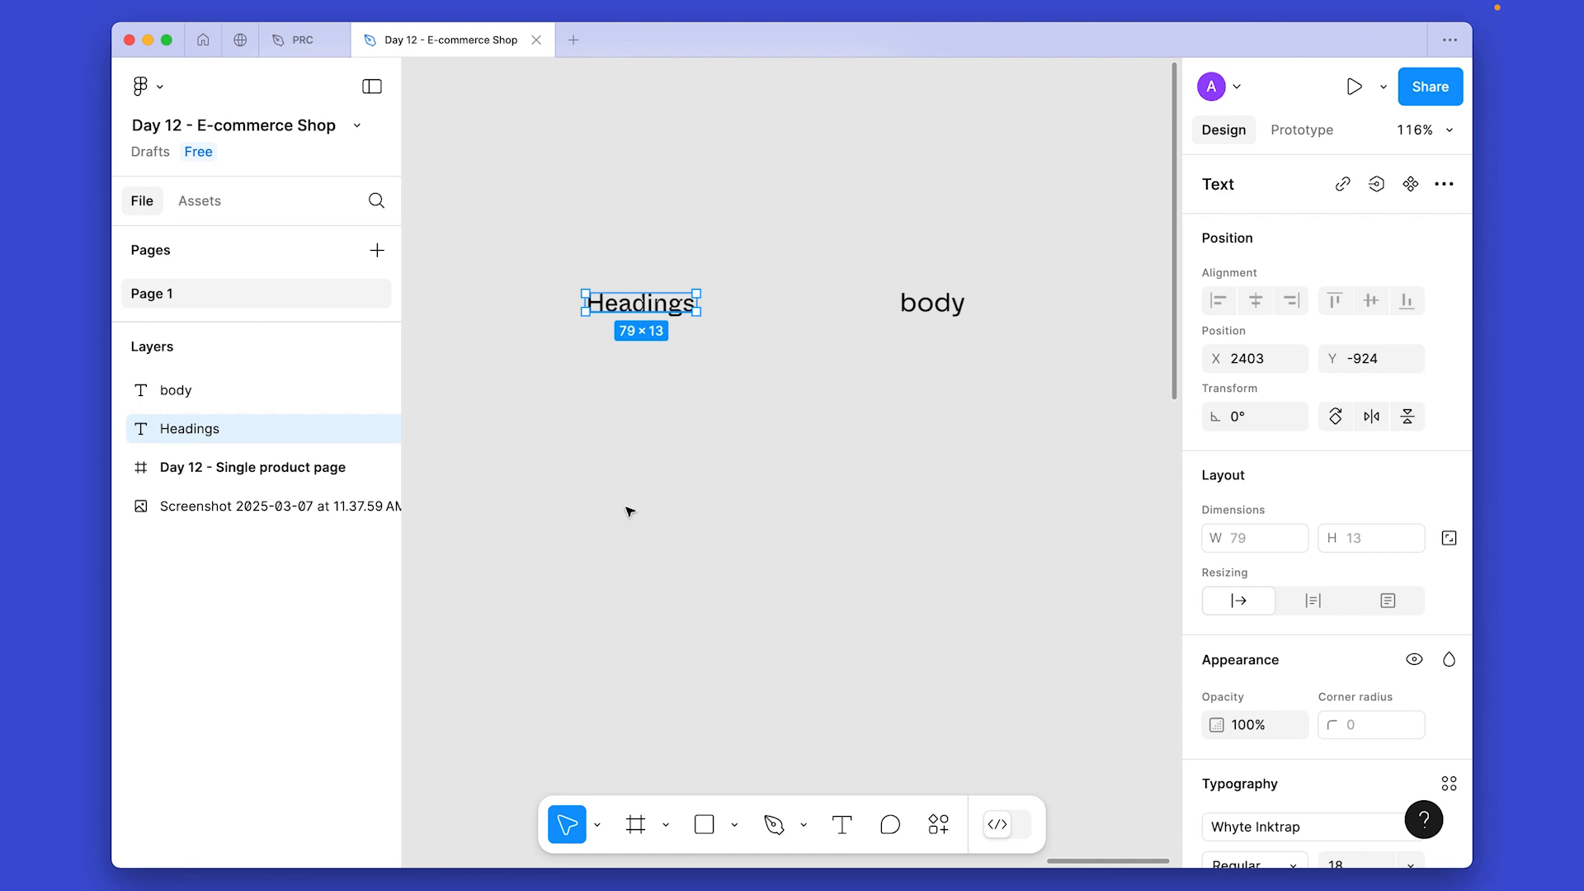
pyautogui.moveTo(1312, 180); pyautogui.dragTo(1164, 298)
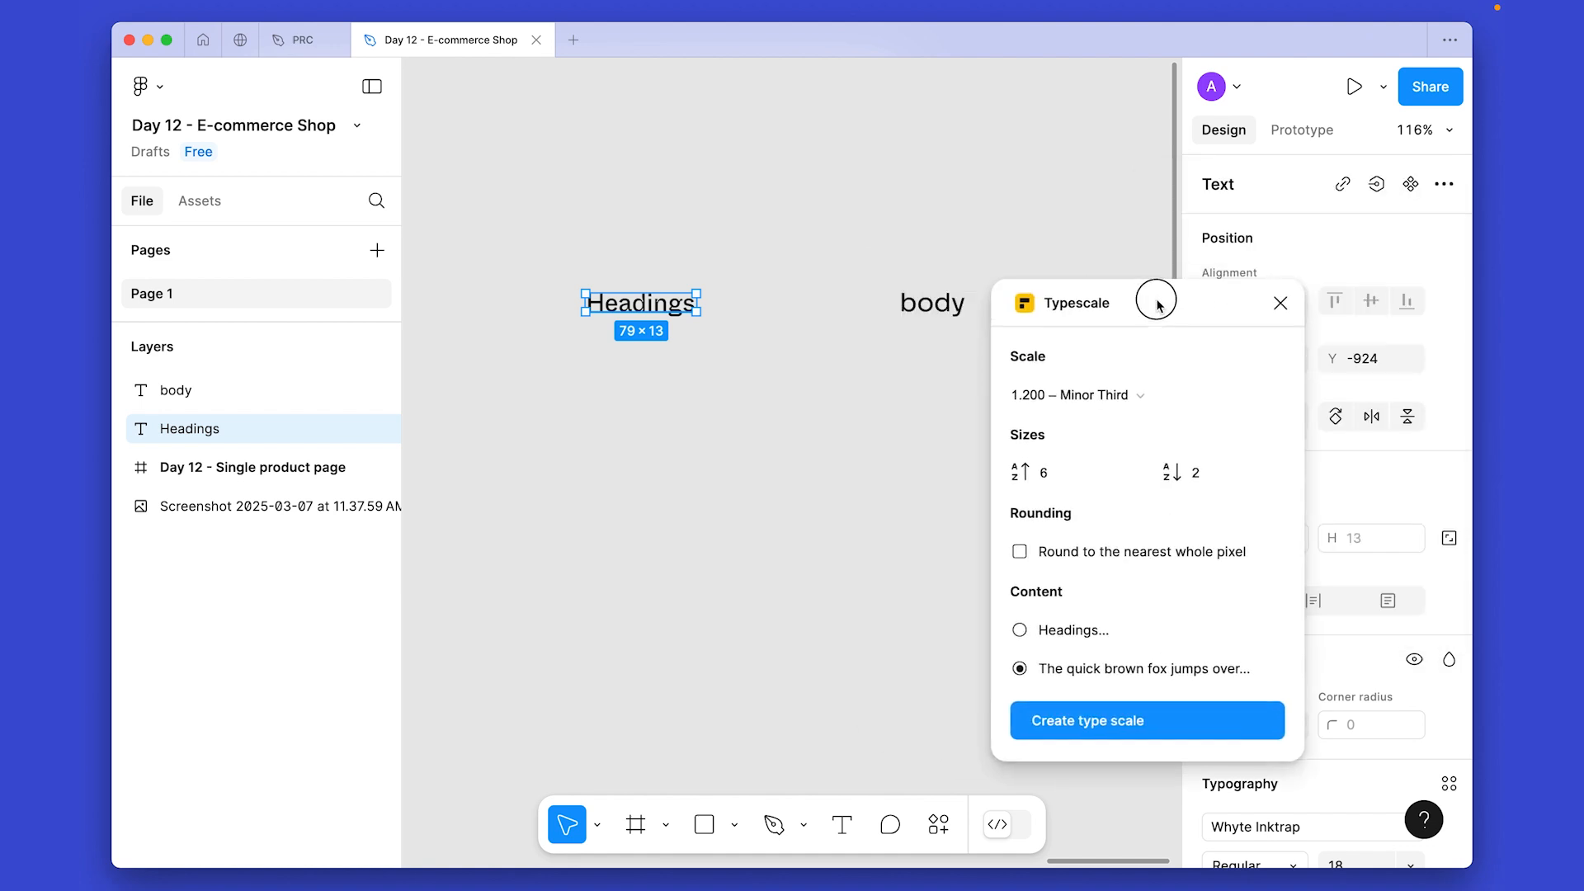
pyautogui.click(1141, 394)
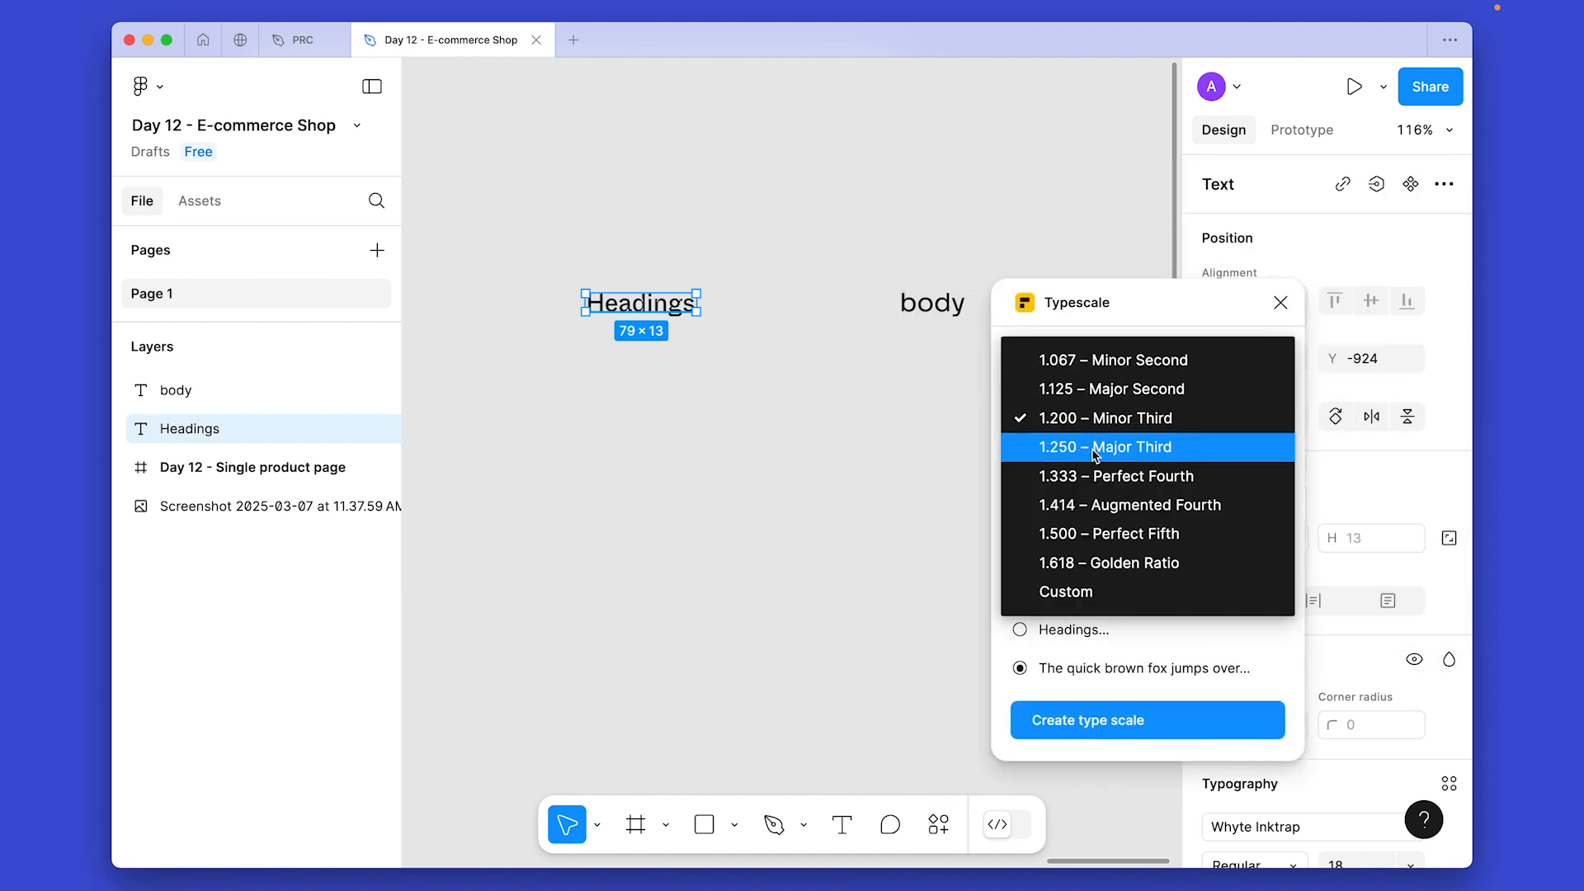
pyautogui.click(1139, 479)
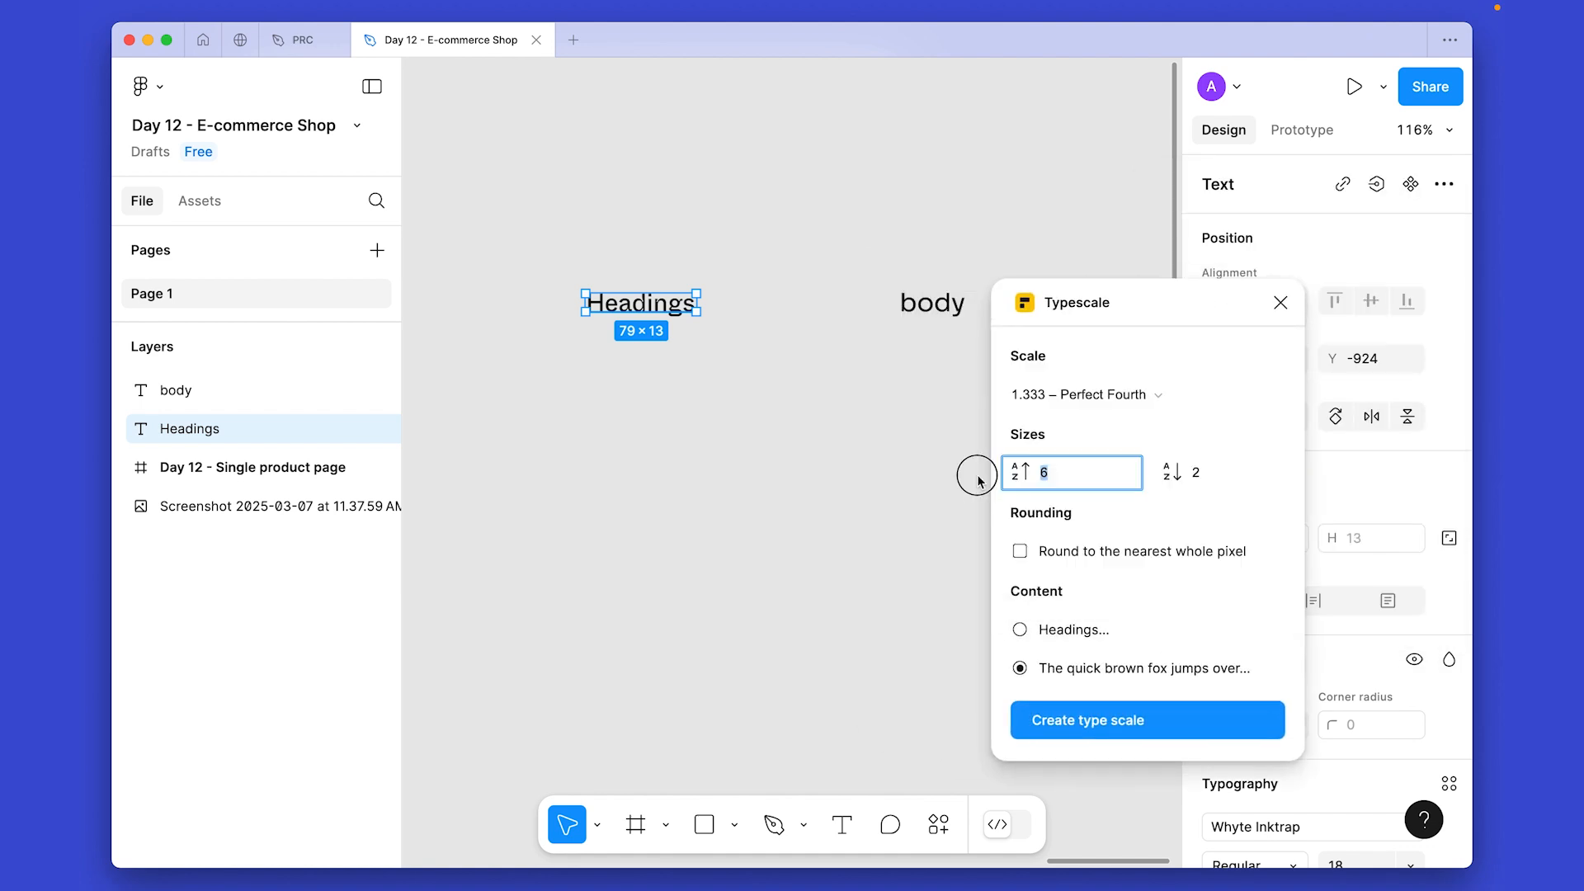
pyautogui.click(1207, 477)
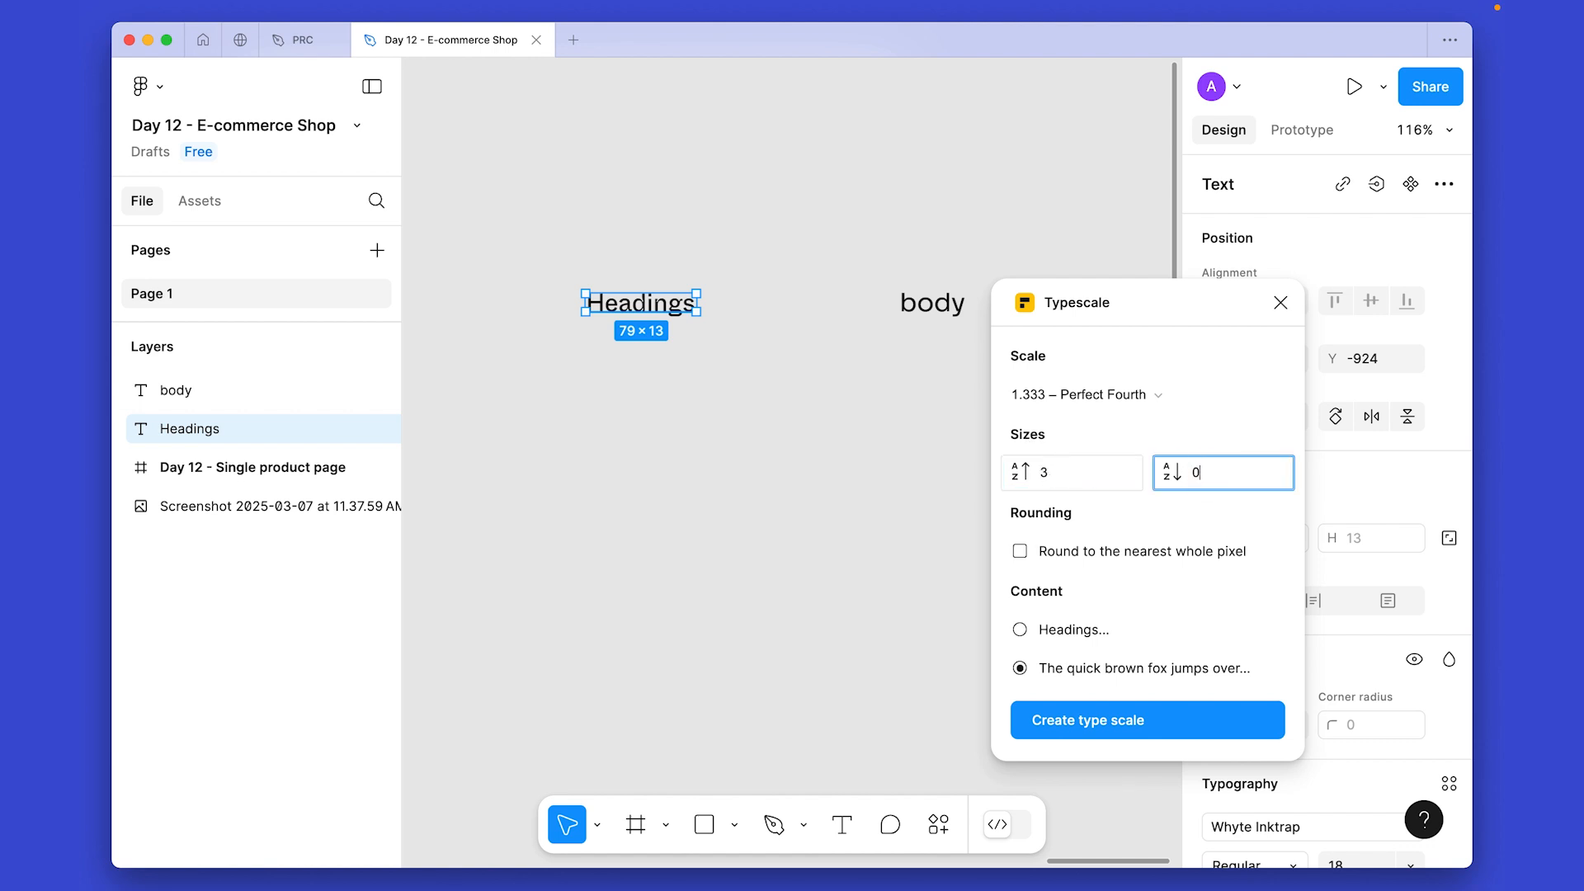
pyautogui.write('0')
pyautogui.click(1106, 558)
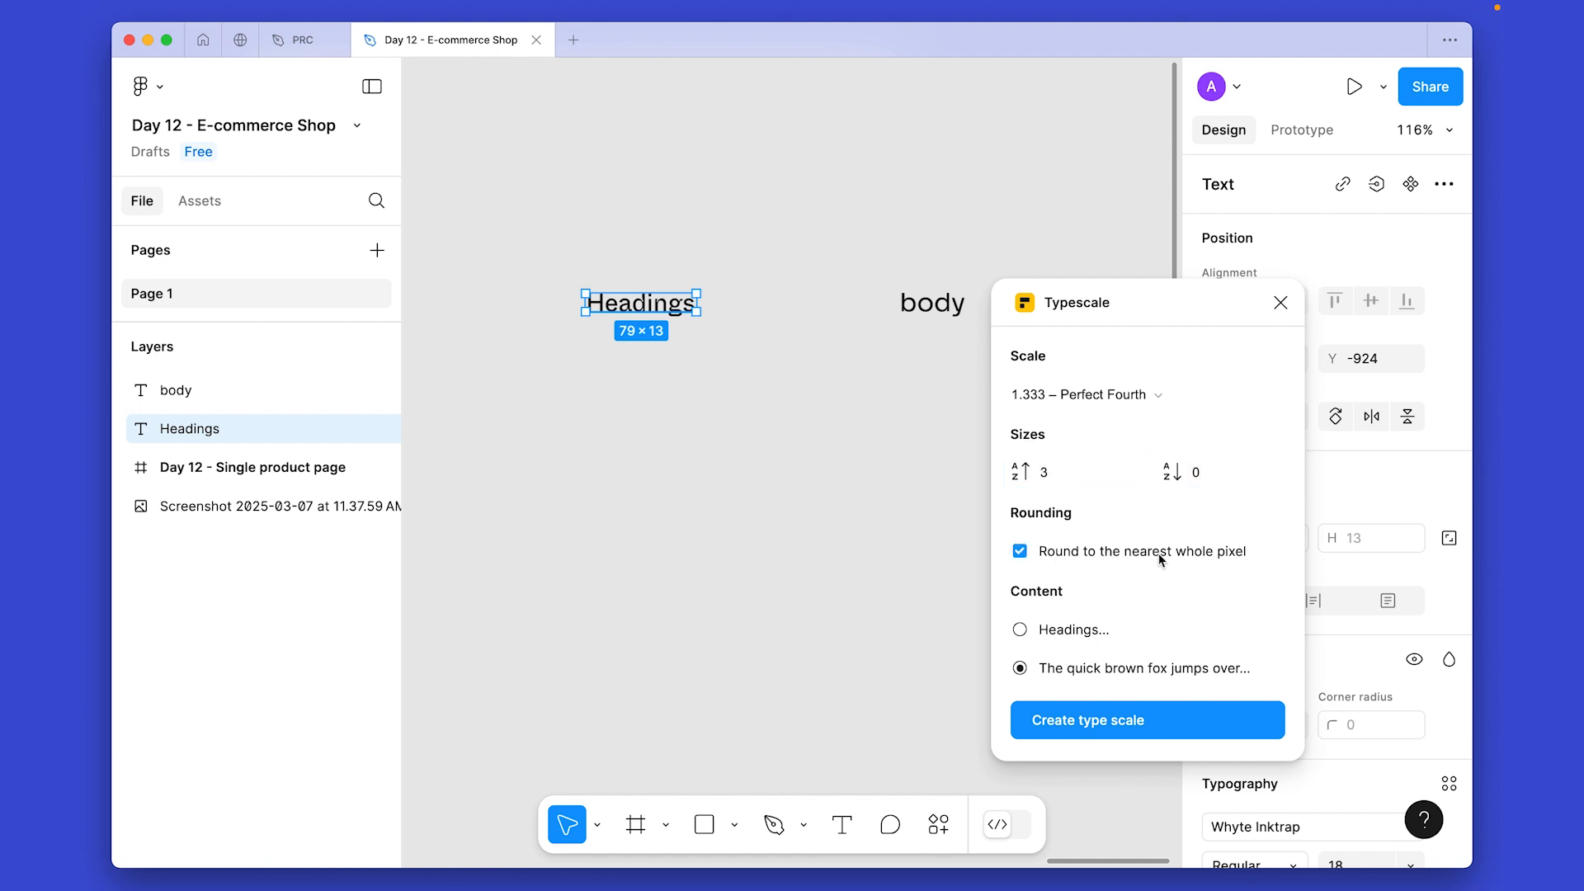
pyautogui.click(1067, 630)
pyautogui.click(1106, 721)
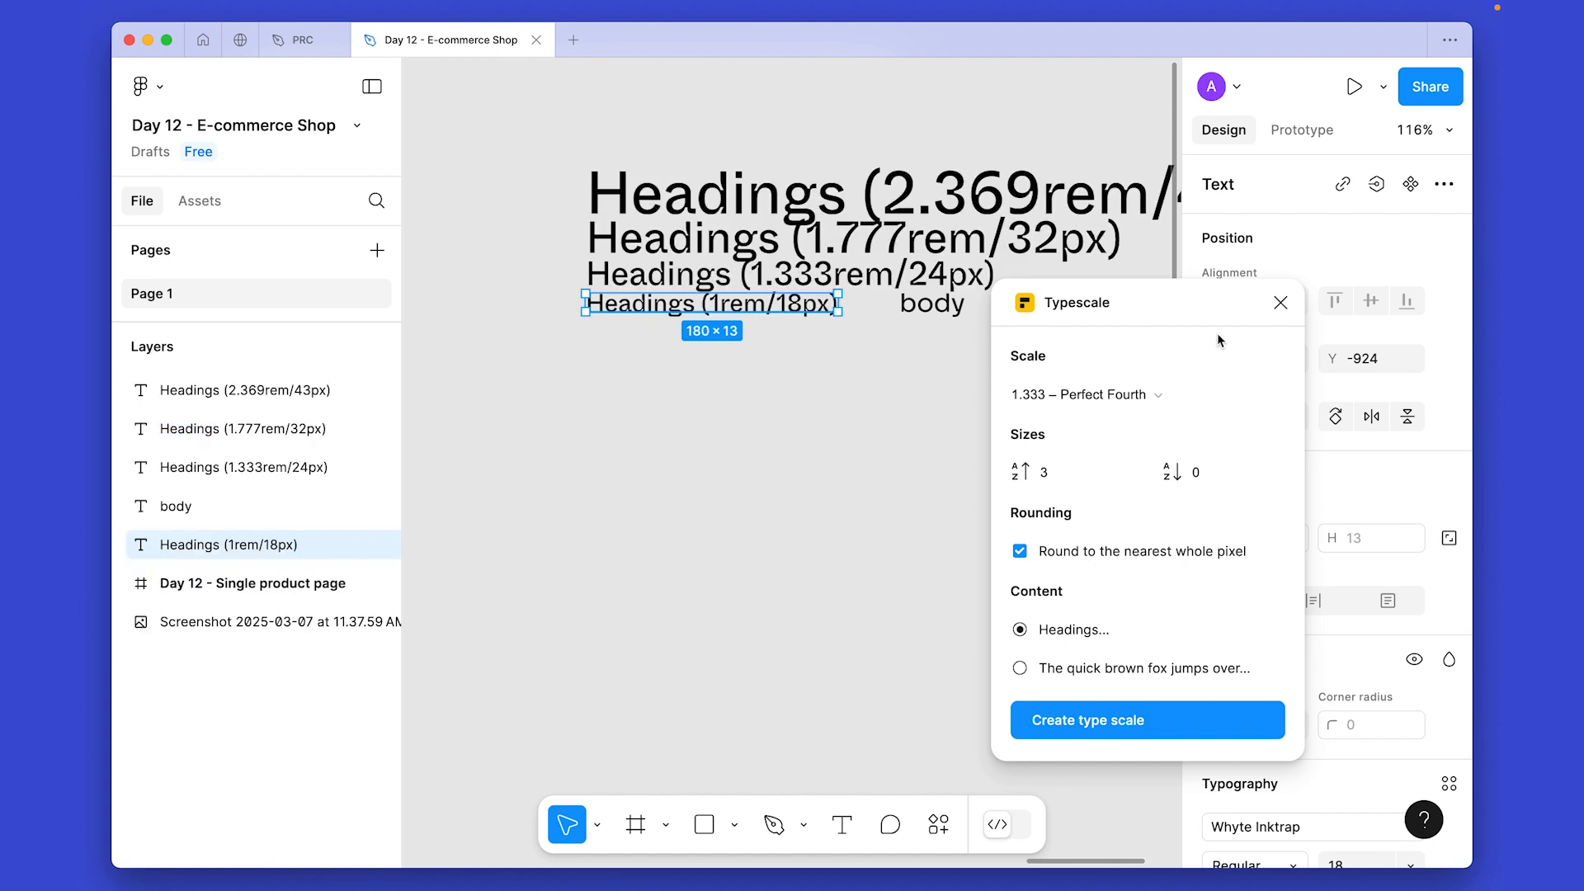
pyautogui.click(1281, 303)
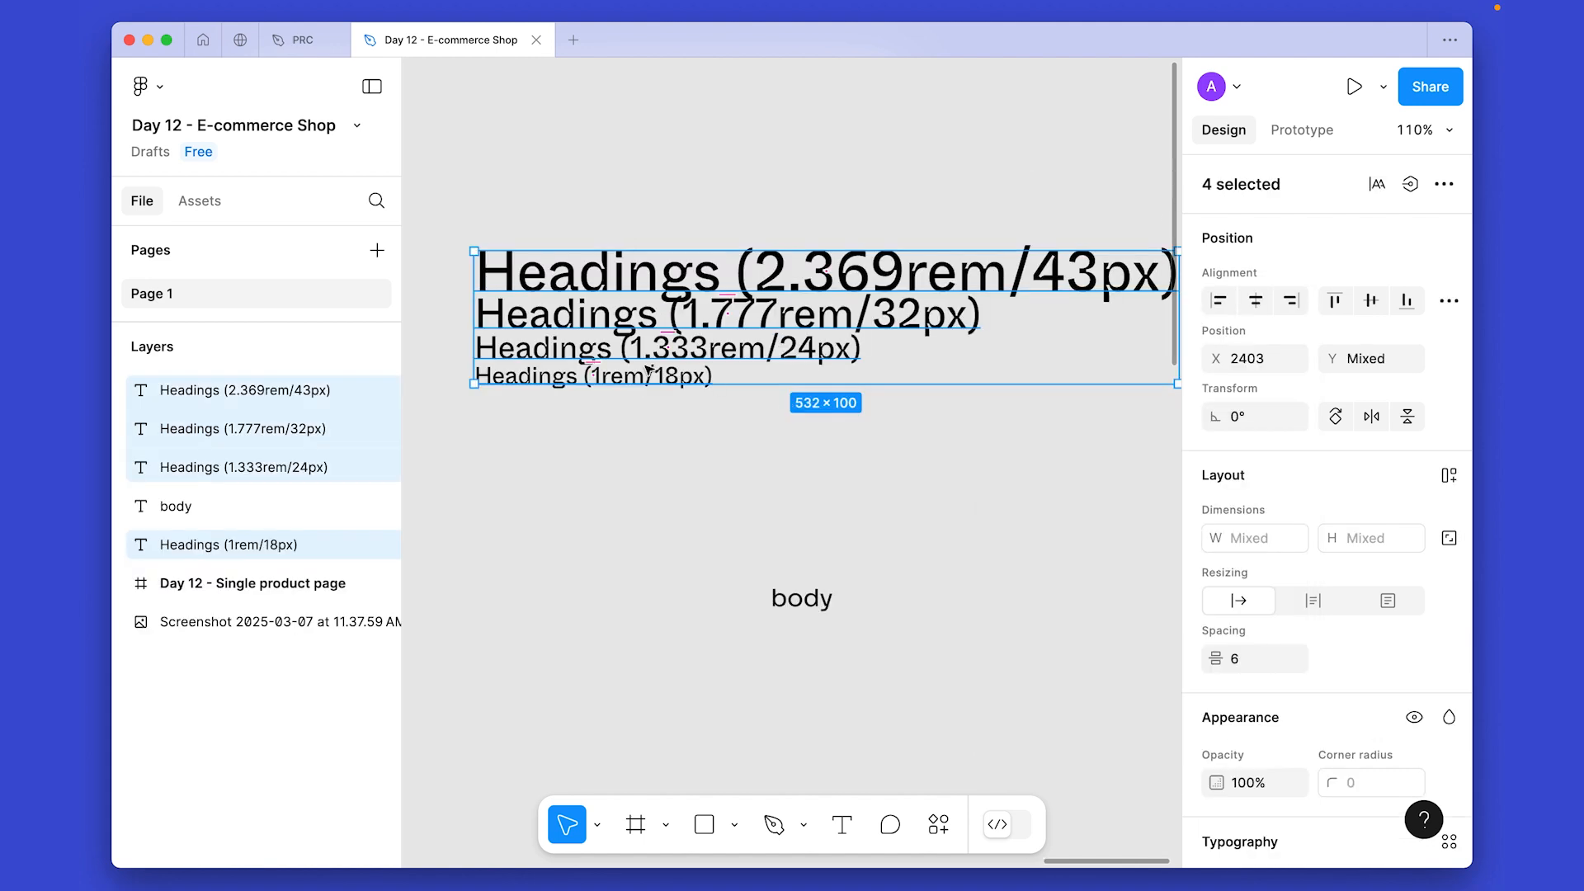
# Undo the generated heading type scale and the changes made to its text layers.
pyautogui.press('super+z')
pyautogui.press('super+z')
pyautogui.press('super+z')
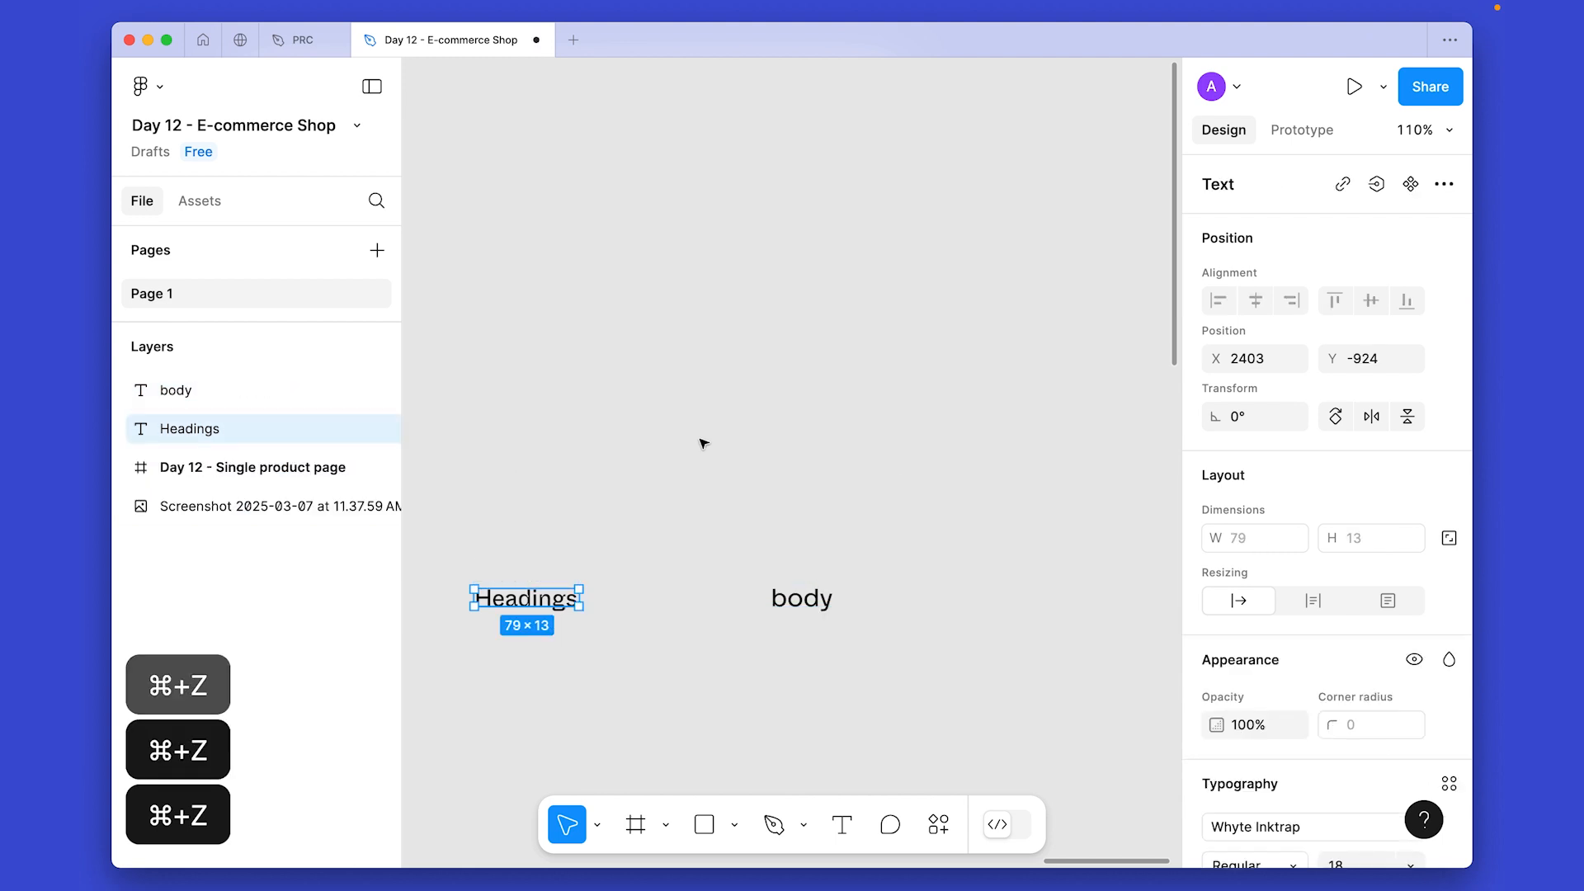
# Generate a Typescale from the Headings text with 1.333 – Perfect Fourth, 4 sizes up, 0 down, whole-pixel rounding and the Headings content.
pyautogui.click(945, 821)
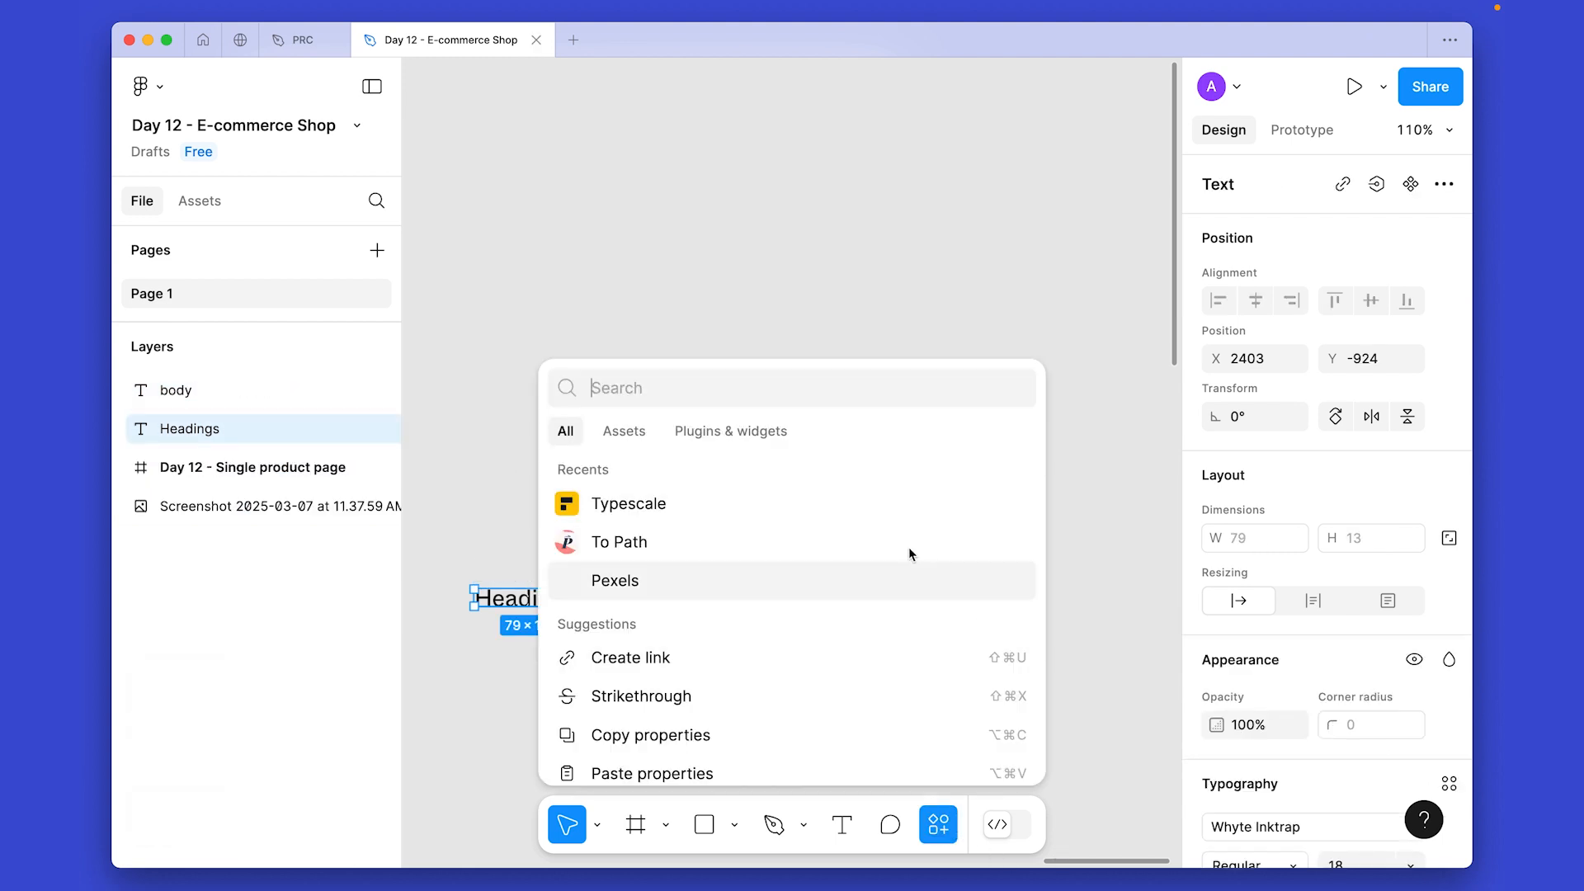
pyautogui.click(725, 516)
pyautogui.click(1080, 411)
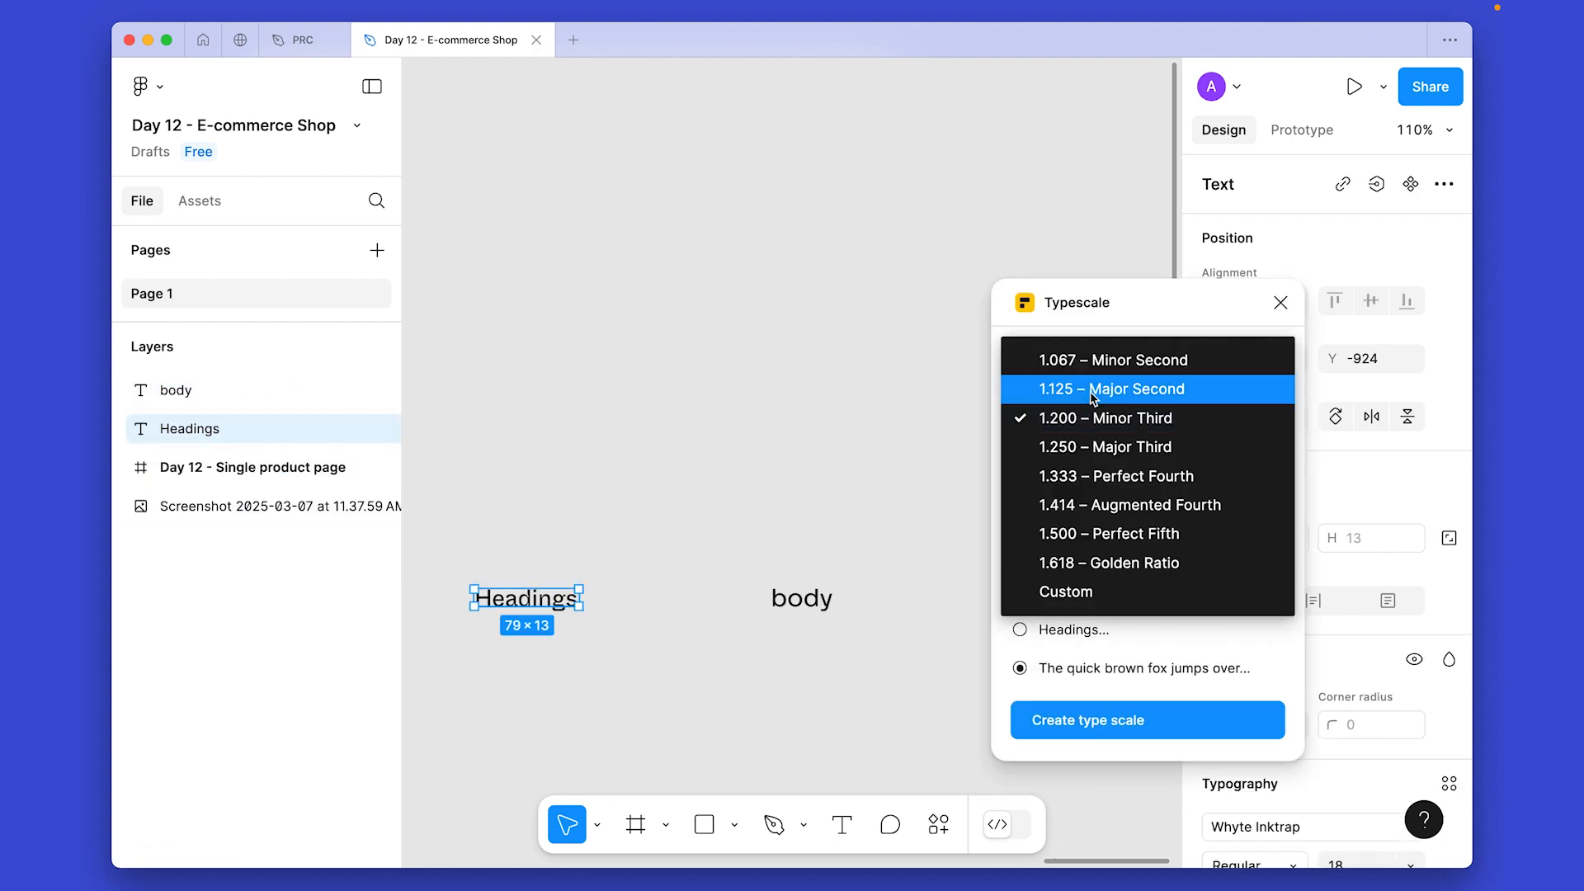
pyautogui.click(1134, 478)
pyautogui.click(1052, 469)
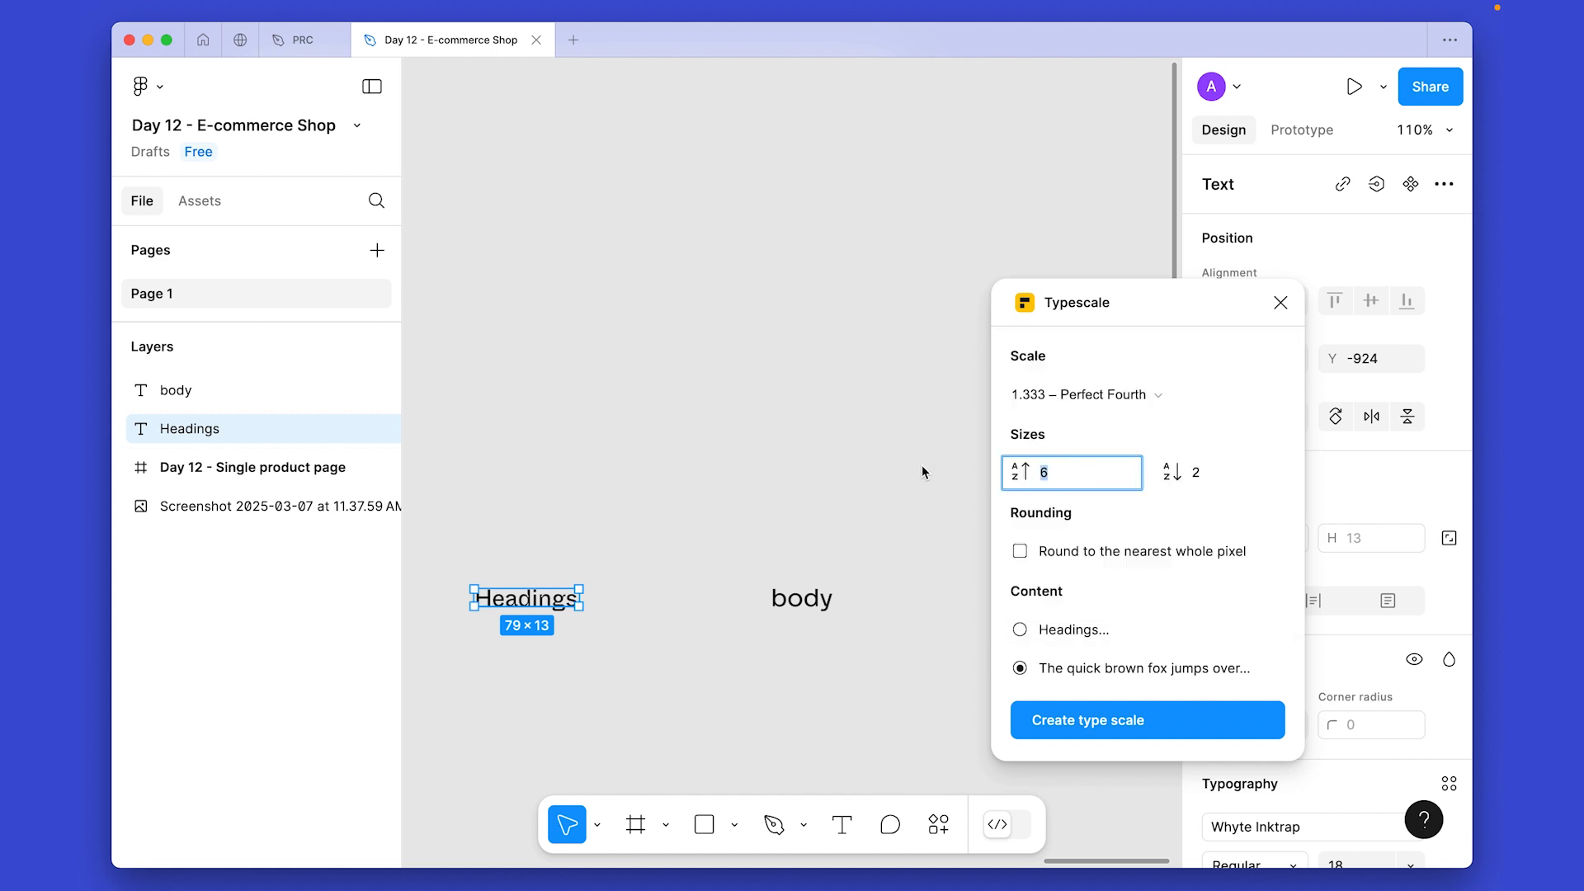
pyautogui.write('4')
pyautogui.press('Tab')
pyautogui.write('0')
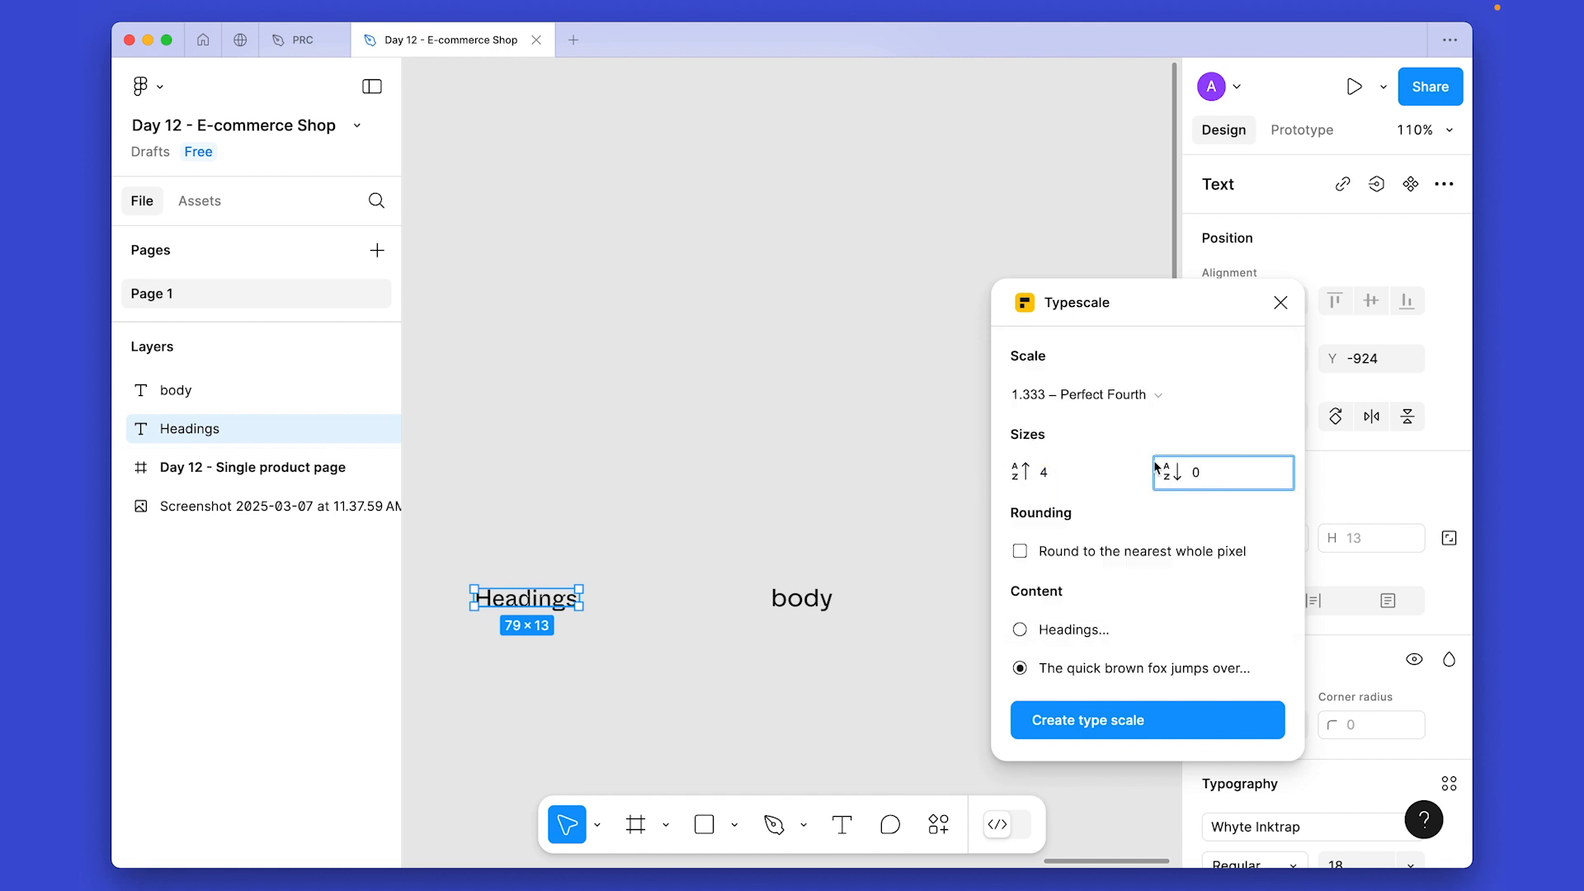
pyautogui.click(1097, 553)
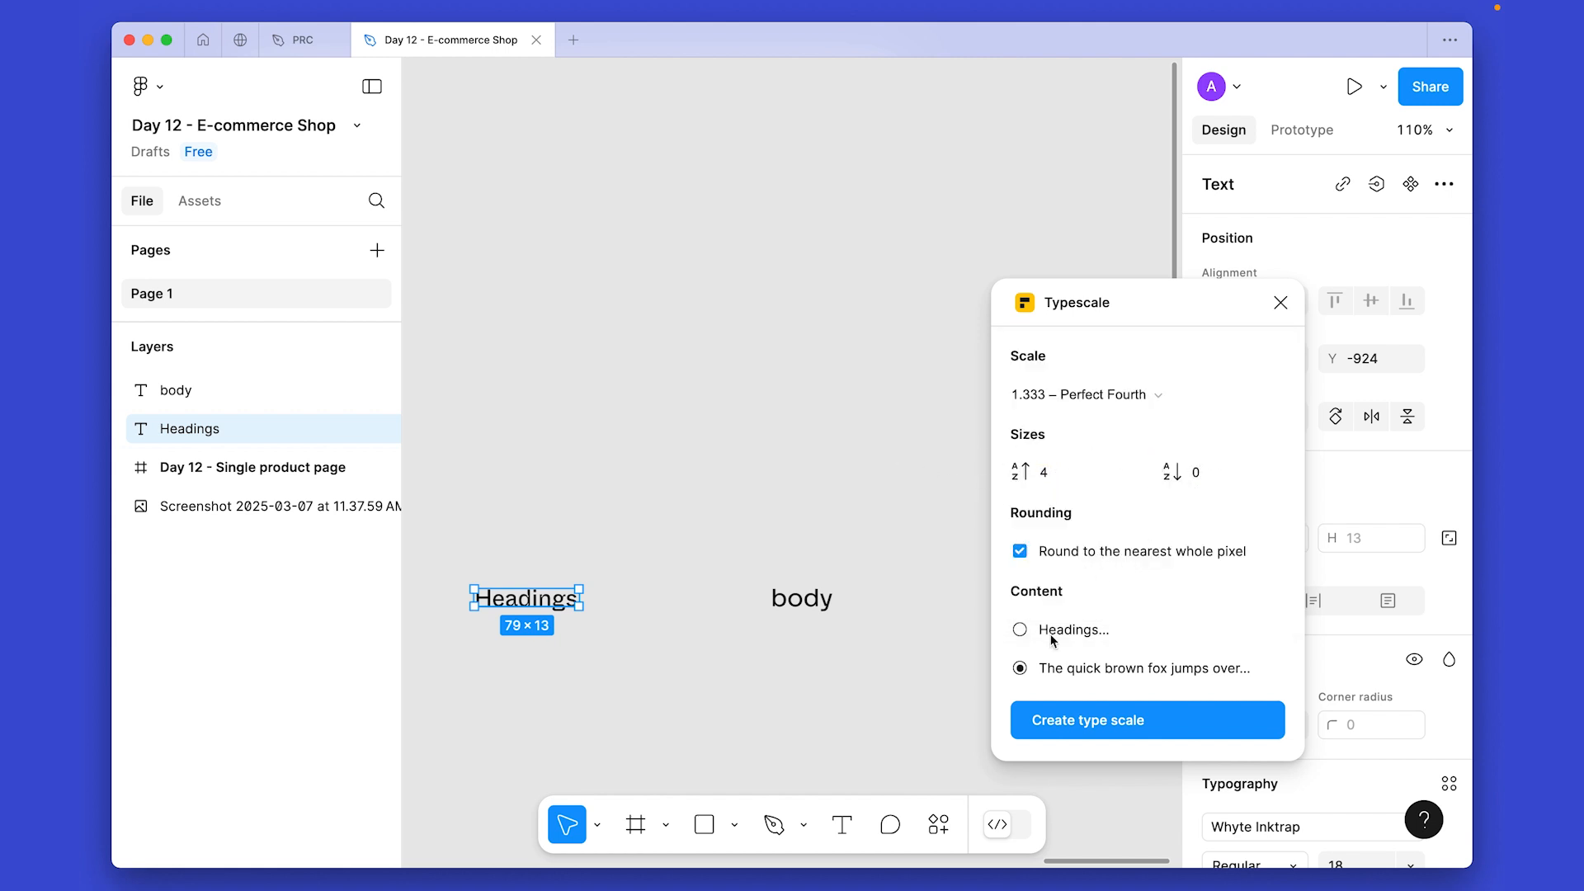
pyautogui.click(1120, 723)
# Select all the heading samples and increase the vertical spacing between them.
pyautogui.moveTo(604, 685); pyautogui.dragTo(566, 195)
pyautogui.moveTo(722, 290); pyautogui.dragTo(725, 325)
pyautogui.hscroll(2, 725, 325)
# Move the body text below the heading samples and line it up with their left edge.
pyautogui.moveTo(725, 568); pyautogui.dragTo(484, 712)
pyautogui.moveTo(543, 596); pyautogui.dragTo(724, 527)
pyautogui.moveTo(671, 638); pyautogui.dragTo(615, 637)
# Generate a Typescale from the body text at 1.333 – Perfect Fourth with 1 size up and 1 down, and close the plugin.
pyautogui.moveTo(1075, 472); pyautogui.dragTo(945, 476)
pyautogui.write('1')
pyautogui.press('Tab')
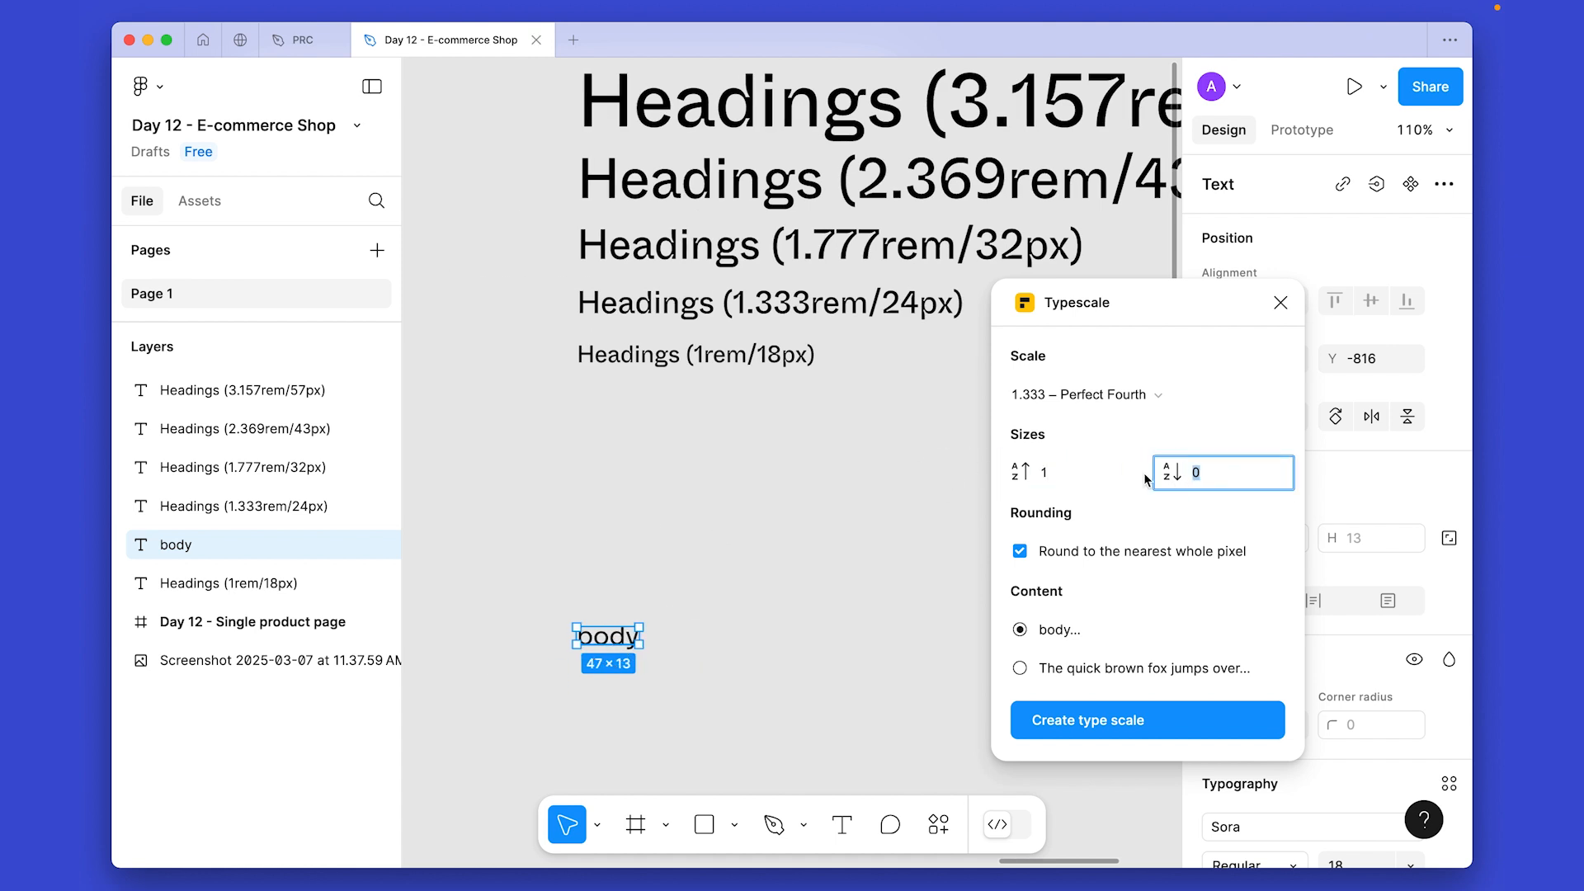
pyautogui.write('1')
pyautogui.click(1047, 720)
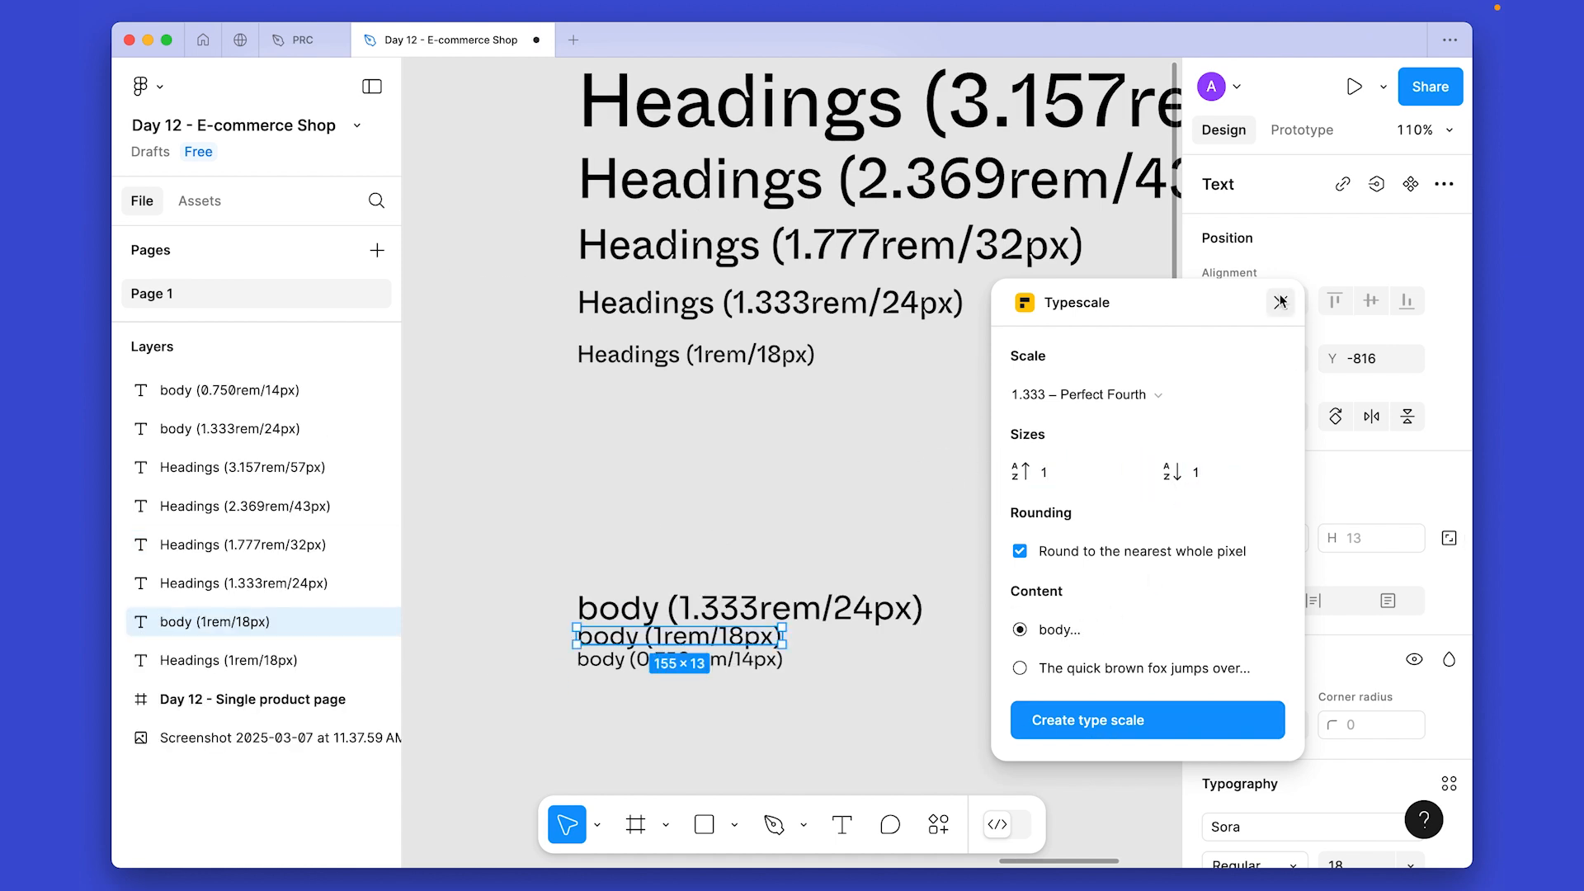
pyautogui.click(1280, 302)
pyautogui.click(933, 456)
# Delete the smallest heading sample, Headings (1rem/18px).
pyautogui.scroll(2, 754, 463)
pyautogui.hscroll(3, 754, 463)
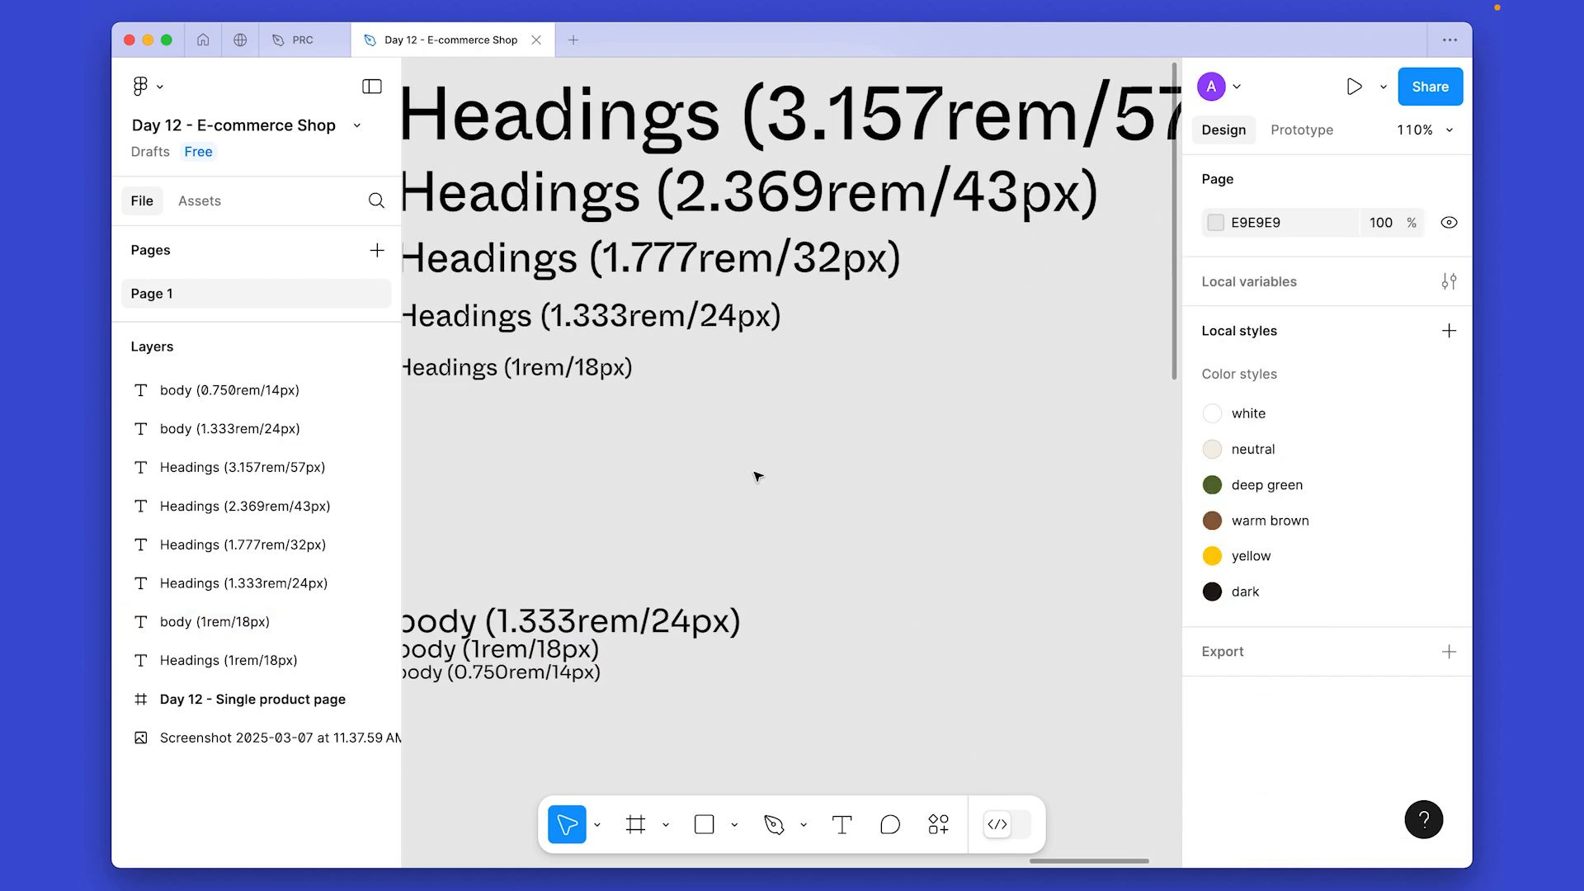
pyautogui.click(658, 433)
pyautogui.press('BackSpace')
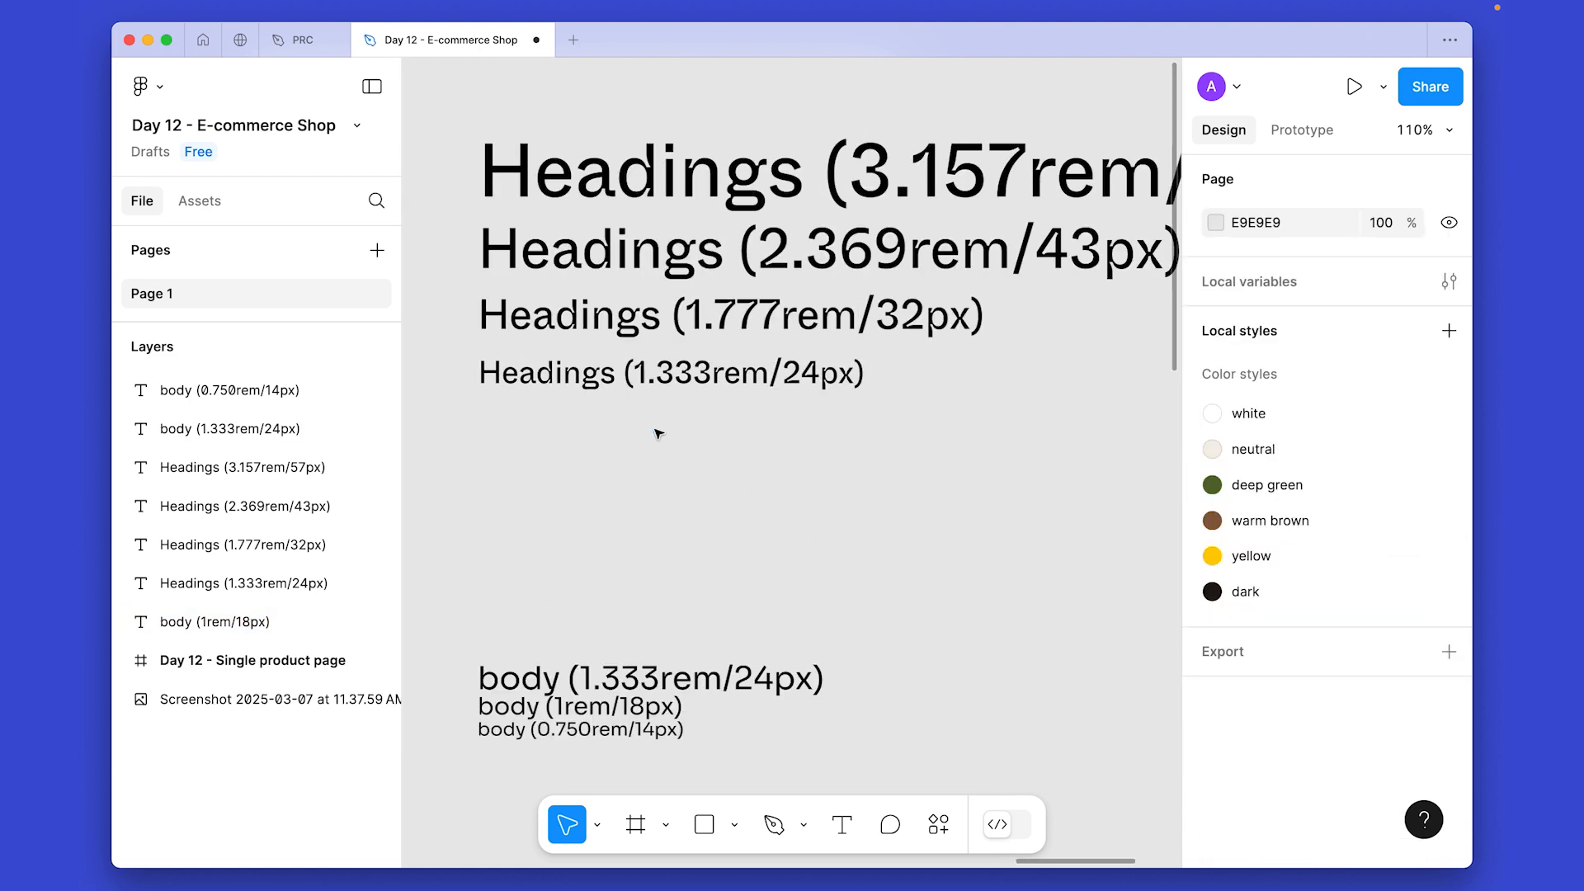
# Set the font size of the largest heading sample to 60.
pyautogui.scroll(2, 768, 523)
pyautogui.hscroll(3, 768, 523)
pyautogui.scroll(-2, 725, 512)
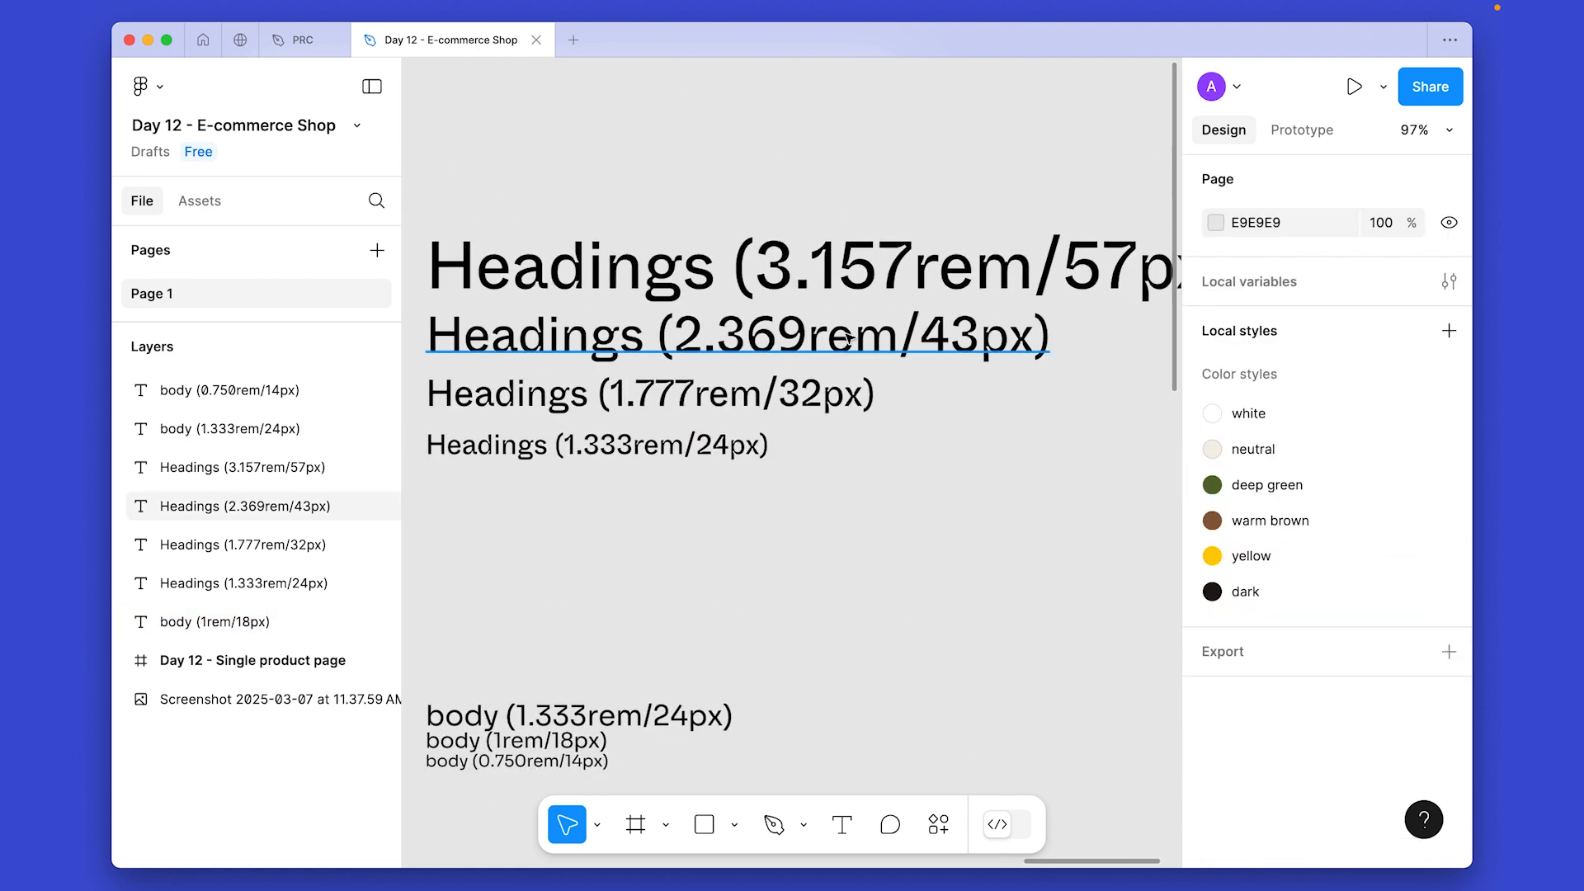
pyautogui.keyDown('ctrl'); pyautogui.scroll(-2, 923, 362); pyautogui.keyUp('ctrl')
pyautogui.hscroll(1, 949, 330)
pyautogui.click(967, 276)
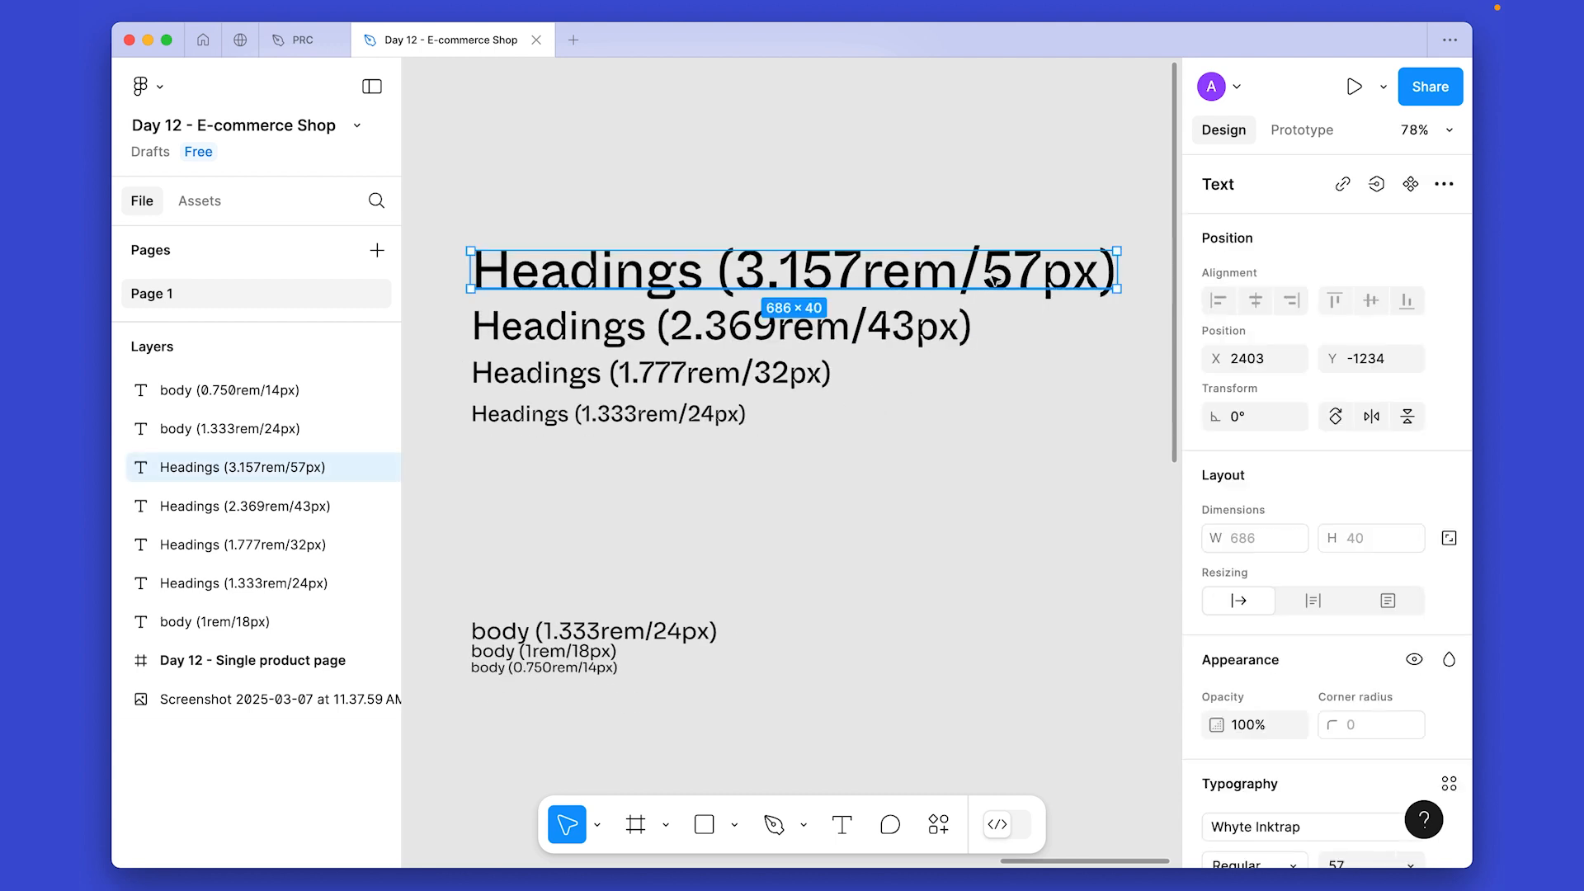
pyautogui.scroll(-5, 1319, 595)
pyautogui.click(1361, 725)
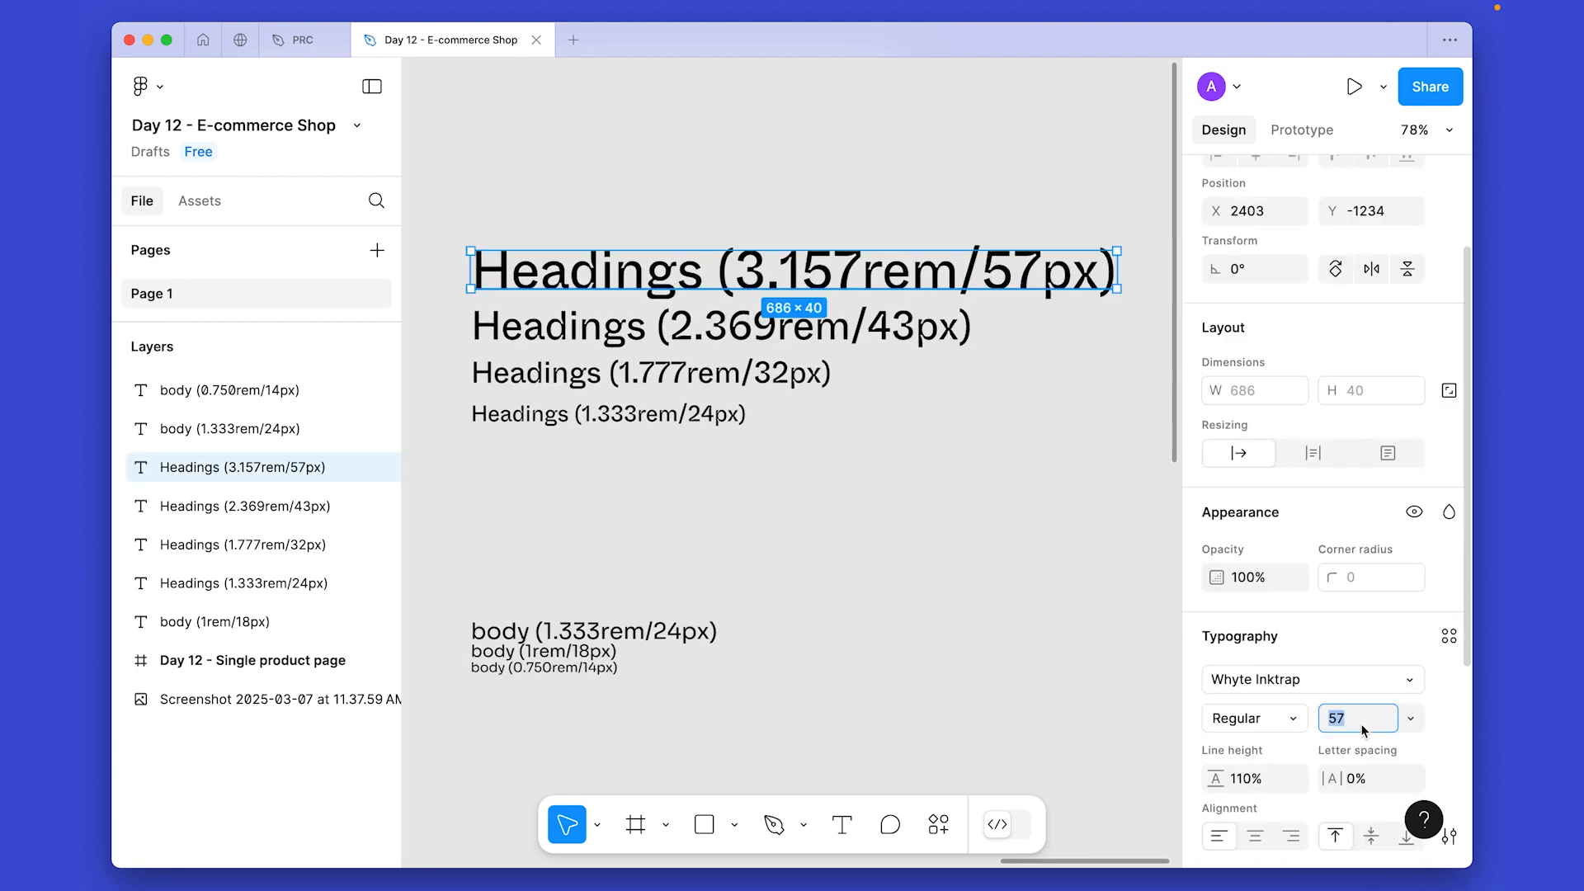
pyautogui.press('Return')
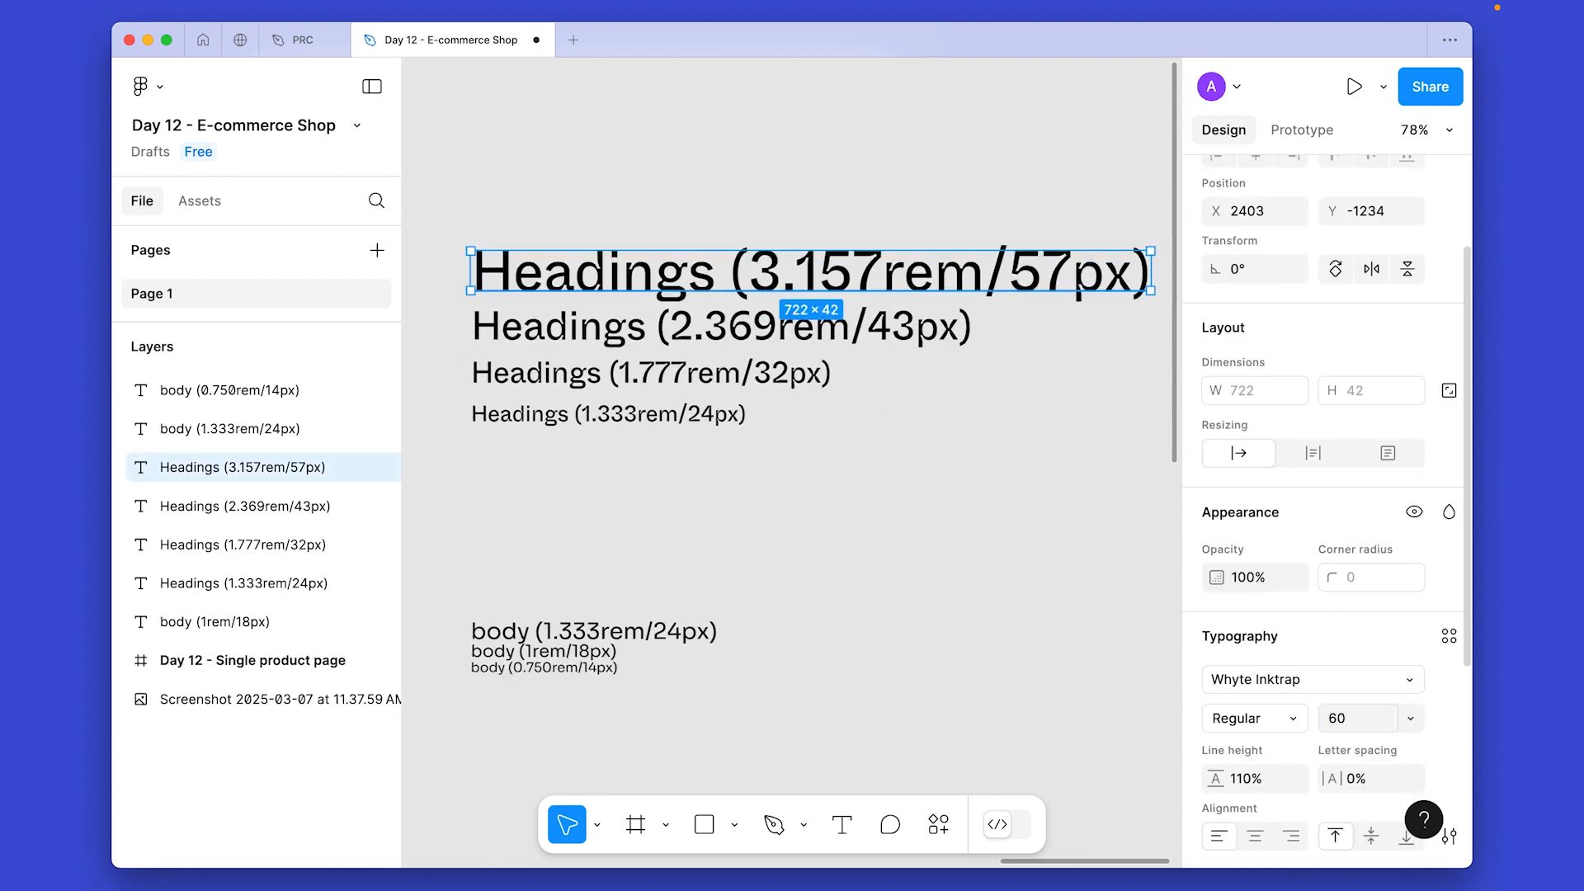
# Replace the largest heading sample's text with "H1 60px" and move it slightly up, away from the second heading.
pyautogui.press('super+z')
pyautogui.doubleClick(611, 266)
pyautogui.write('H1 60px')
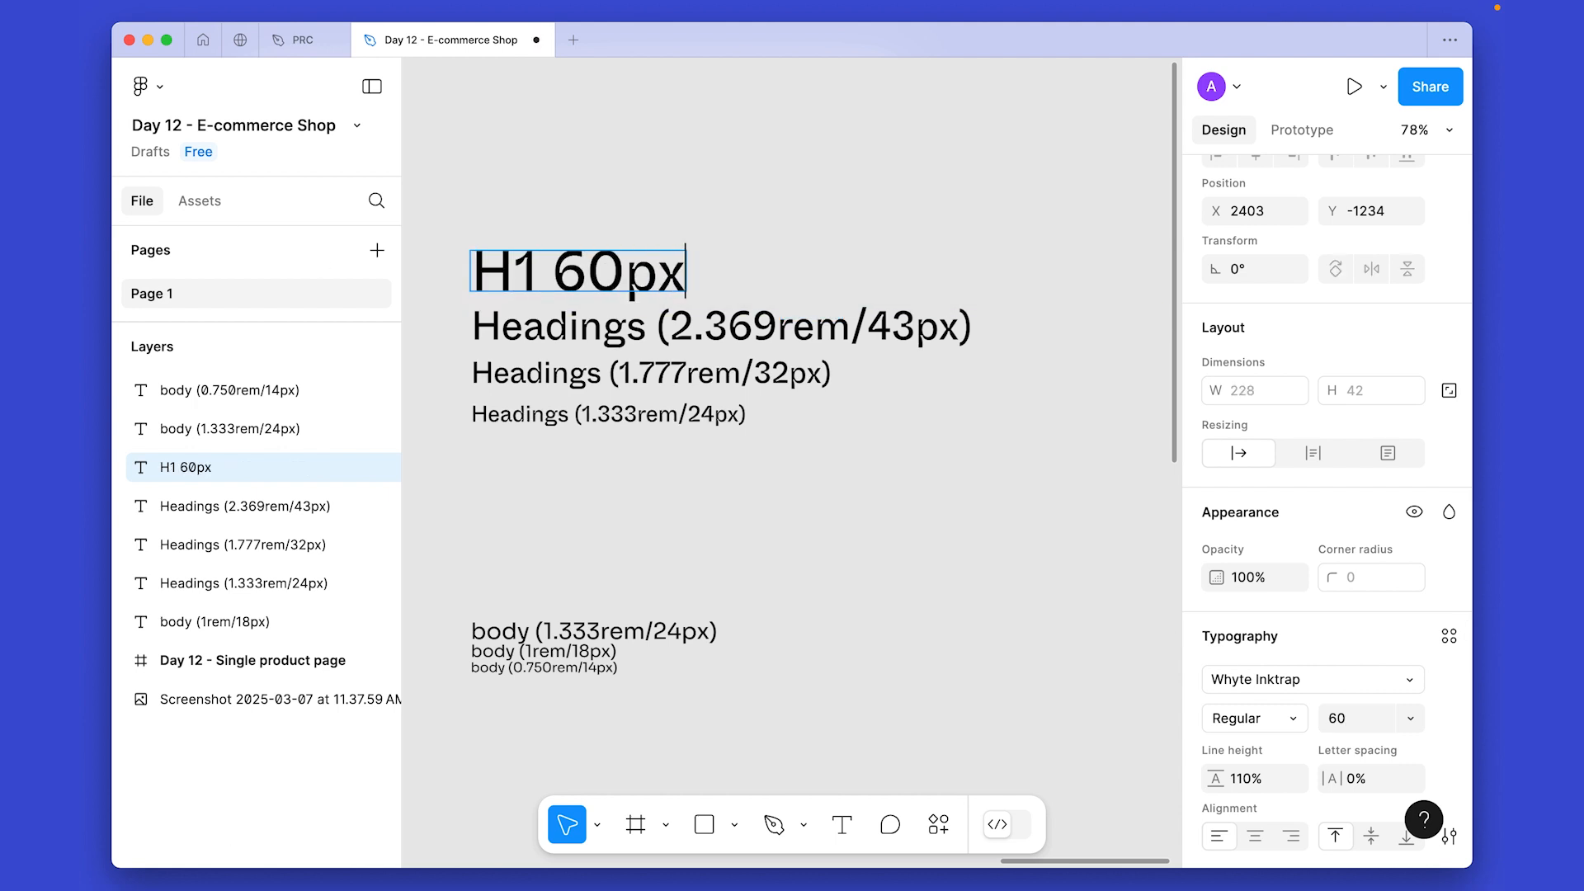
pyautogui.press('Escape')
pyautogui.moveTo(606, 272); pyautogui.dragTo(607, 253)
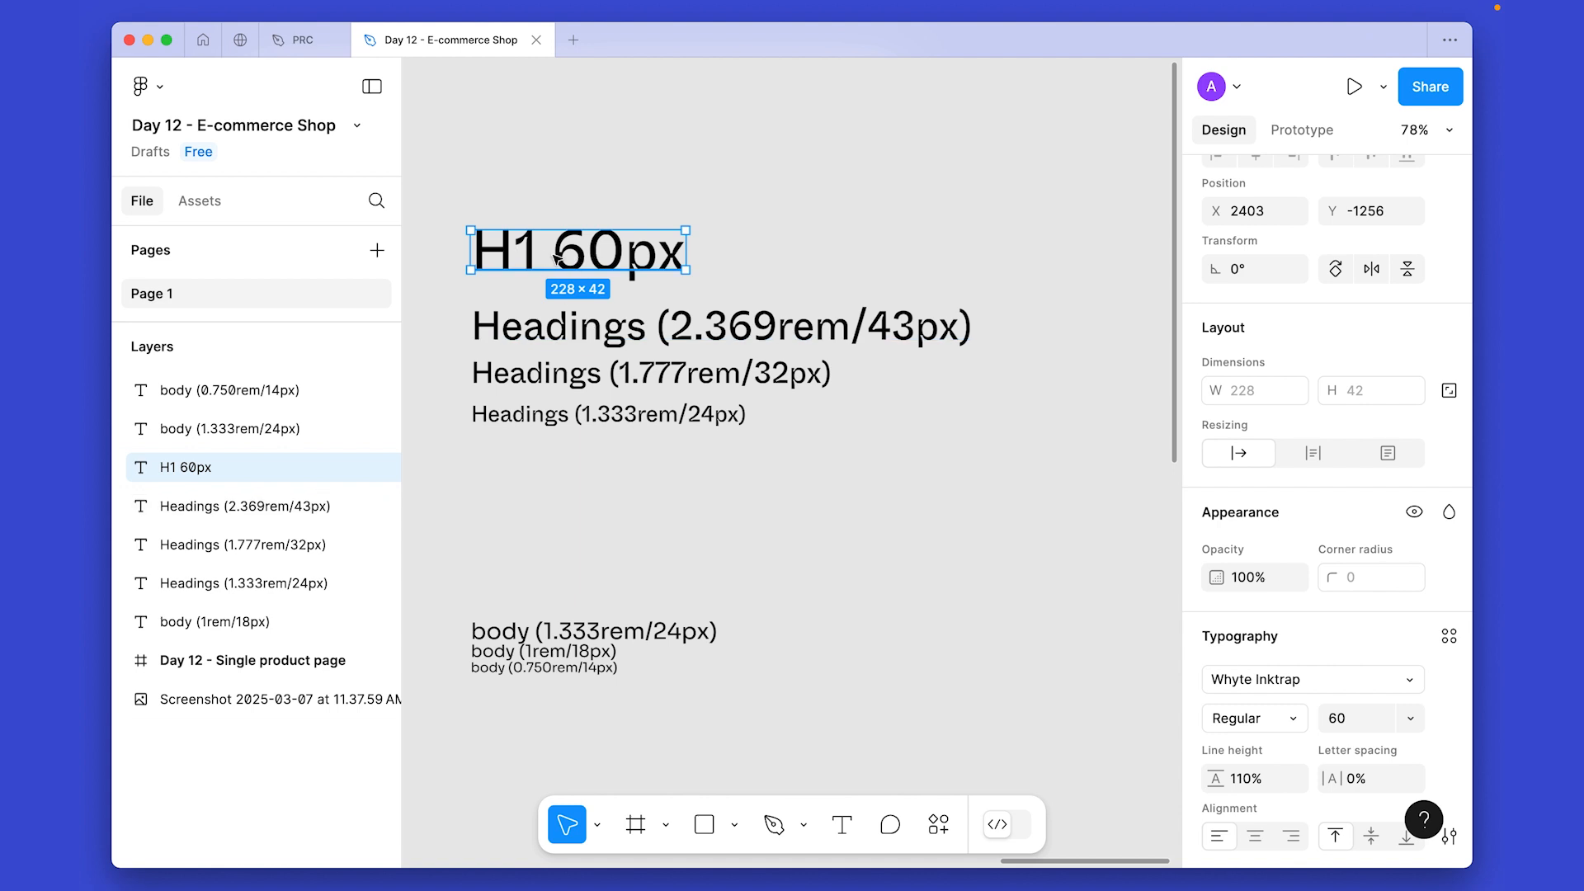
# Set the second heading sample's font size to 44 and replace its text with "H2 44px".
pyautogui.click(594, 329)
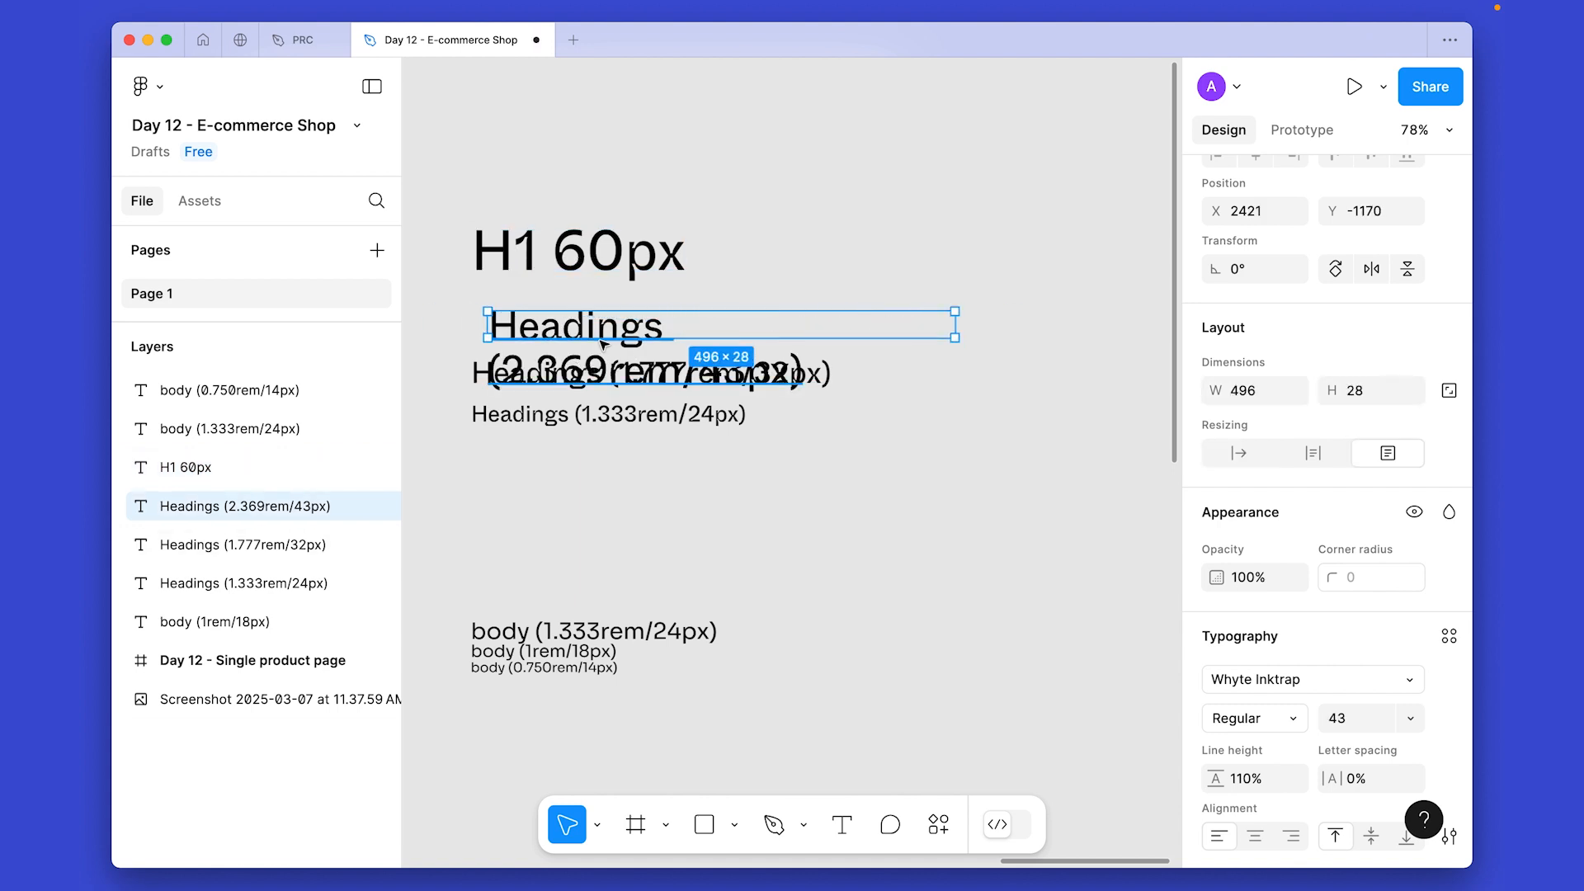
pyautogui.click(1369, 718)
pyautogui.press('Up')
pyautogui.press('Return')
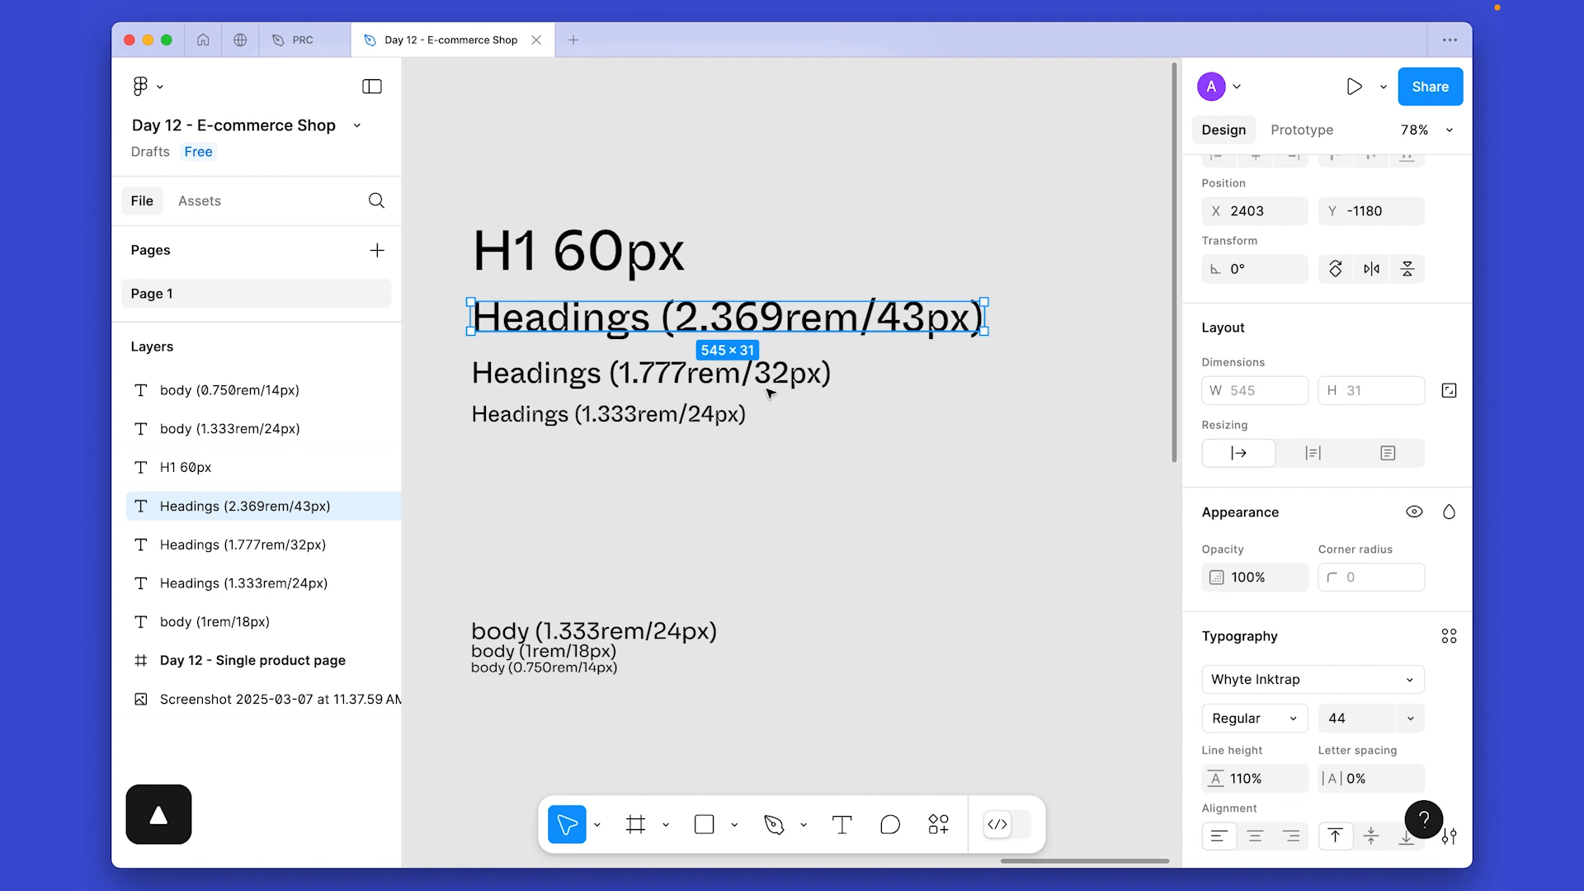
pyautogui.doubleClick(586, 333)
pyautogui.write('H2')
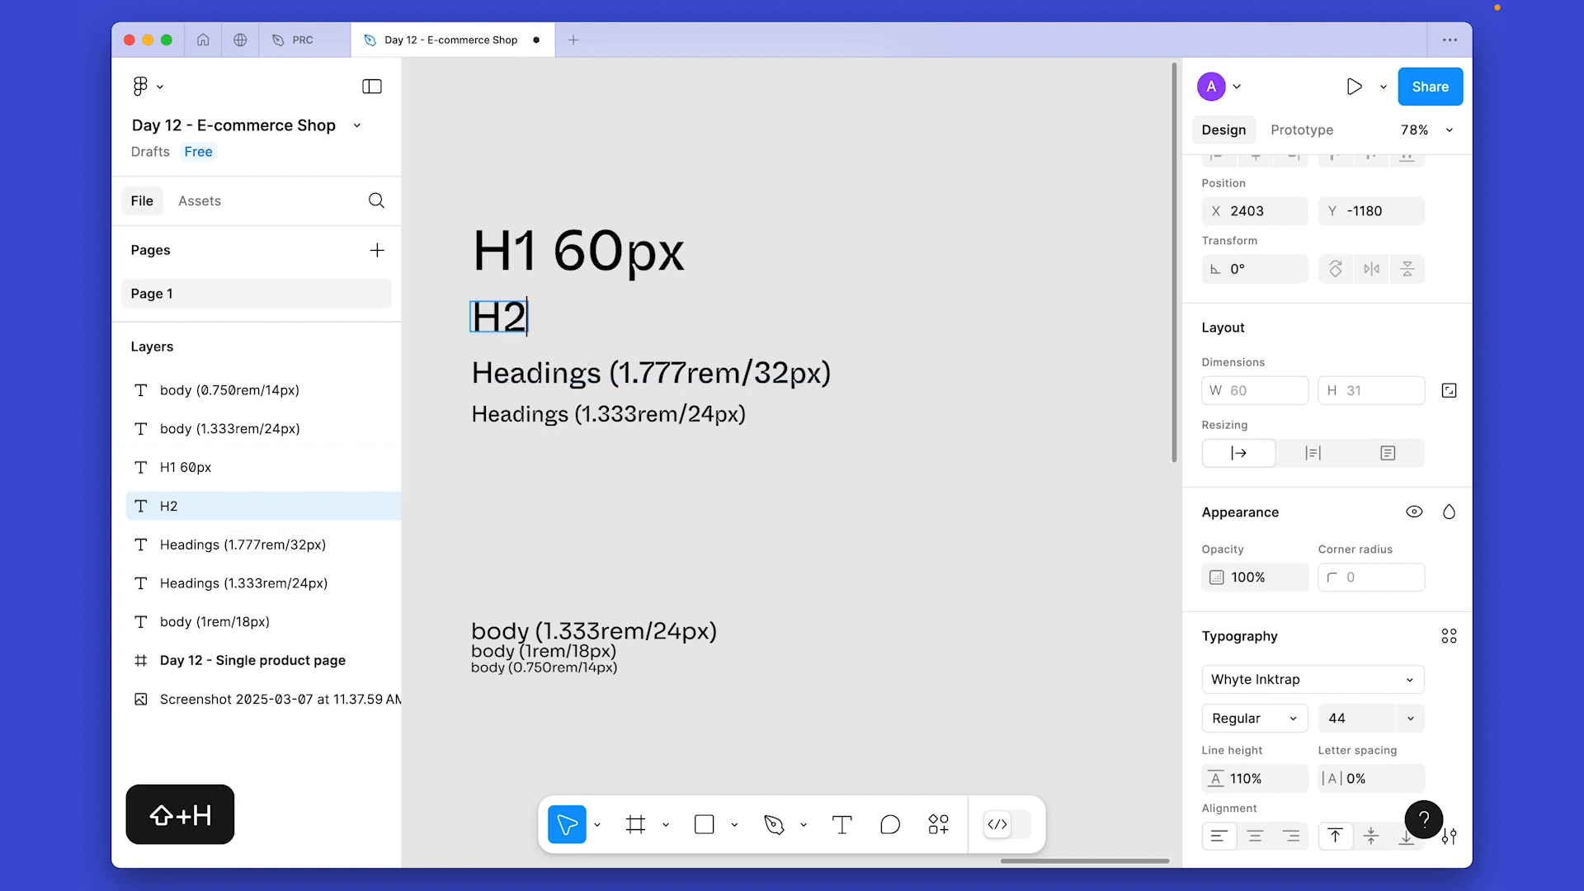
pyautogui.write(' 44px')
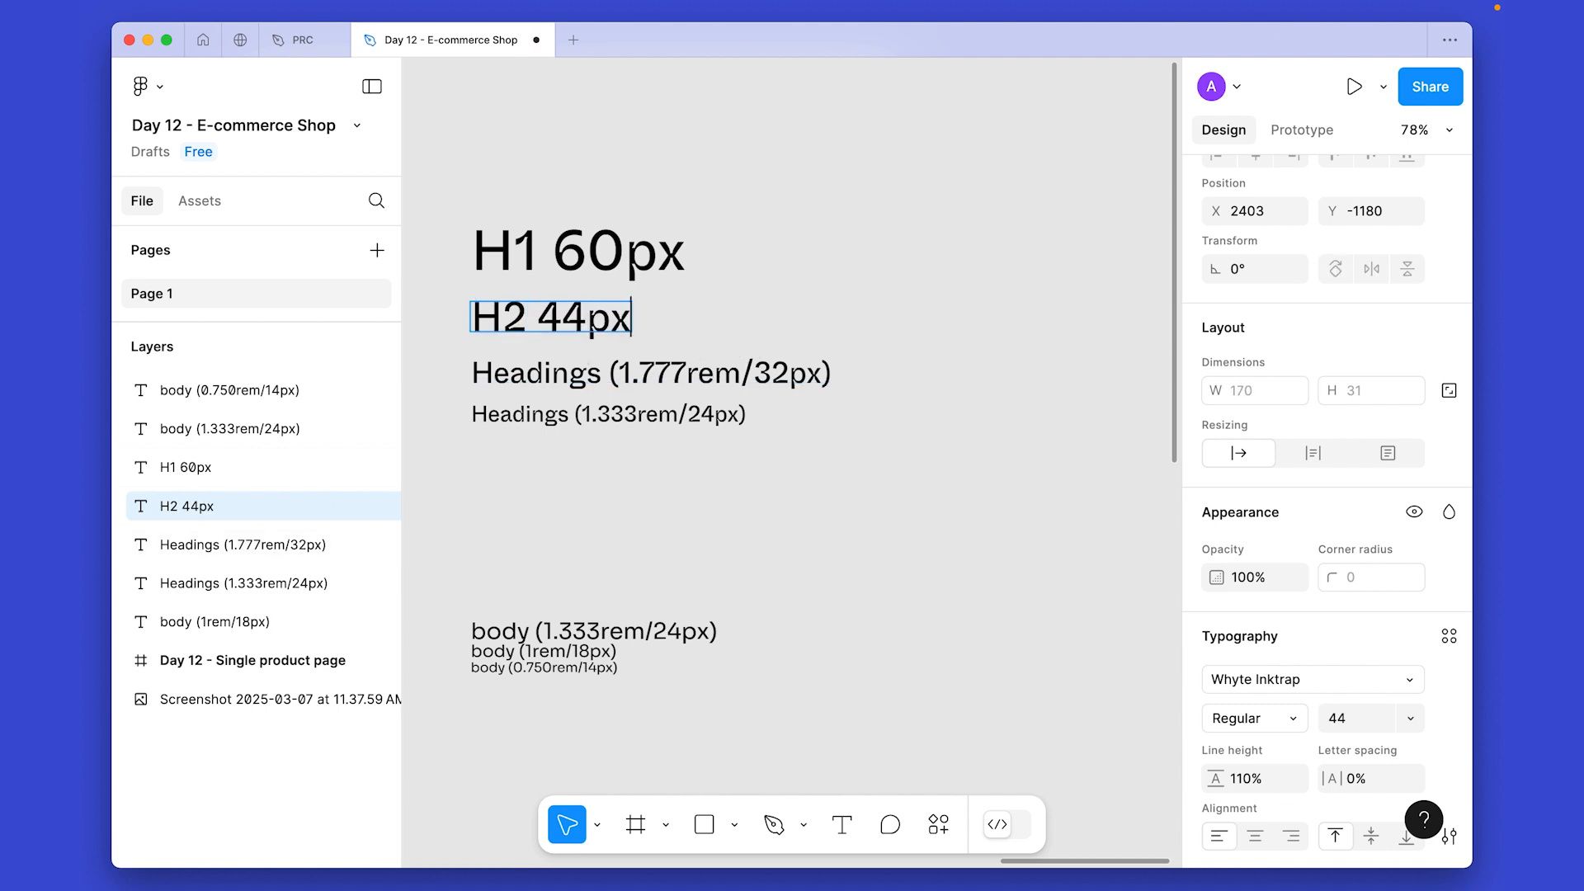
# Replace the text of the 32px heading sample with "H3 32px".
pyautogui.doubleClick(621, 377)
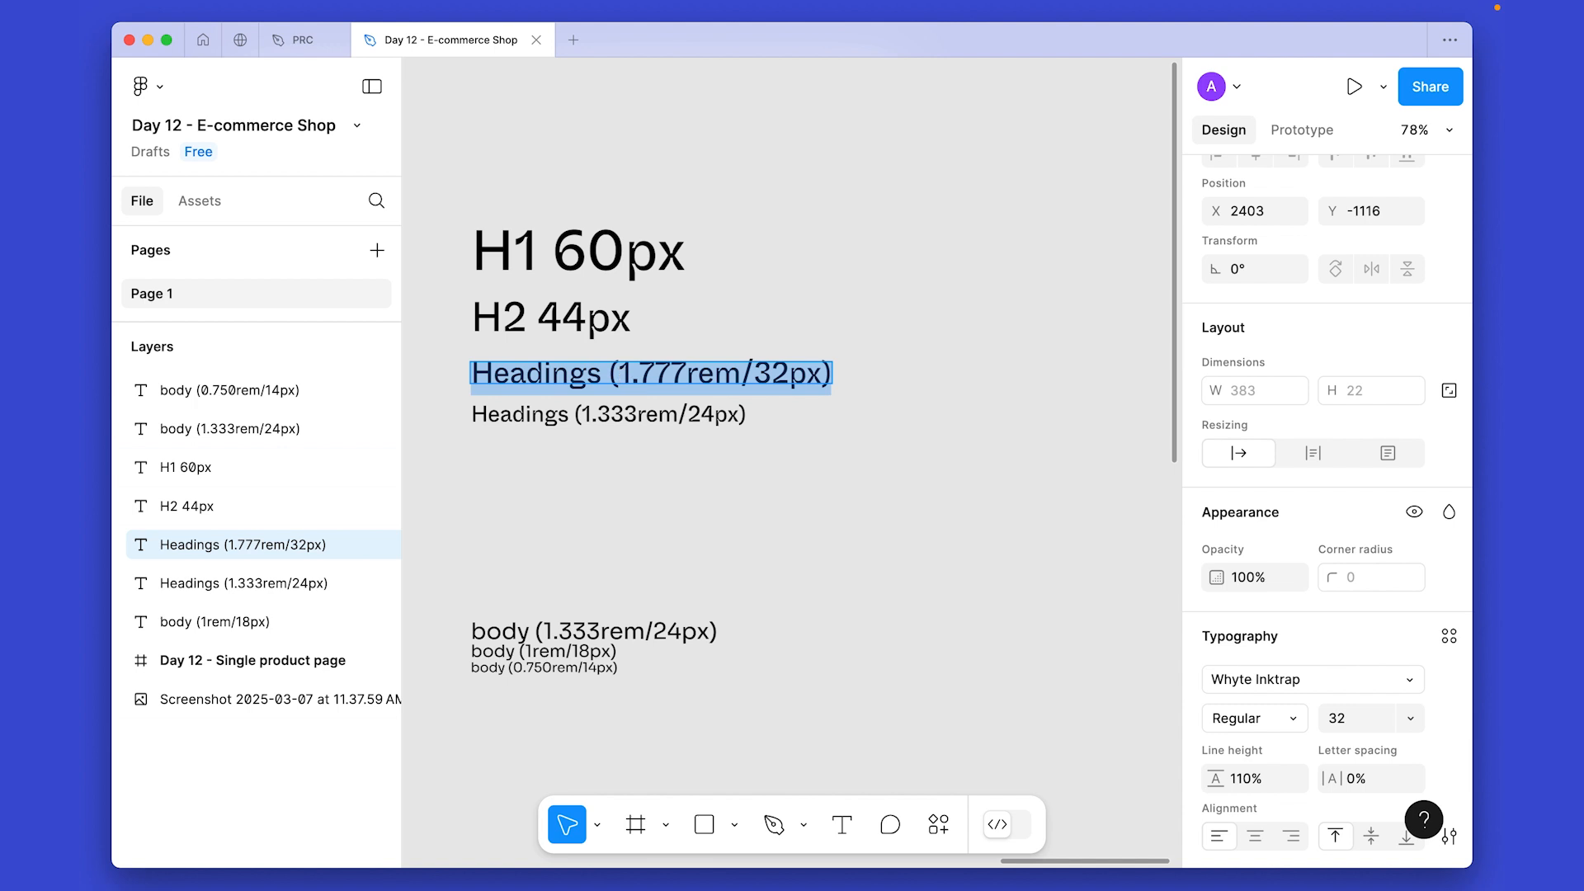
pyautogui.write('H32')
pyautogui.press('BackSpace')
pyautogui.press('BackSpace')
pyautogui.write('3')
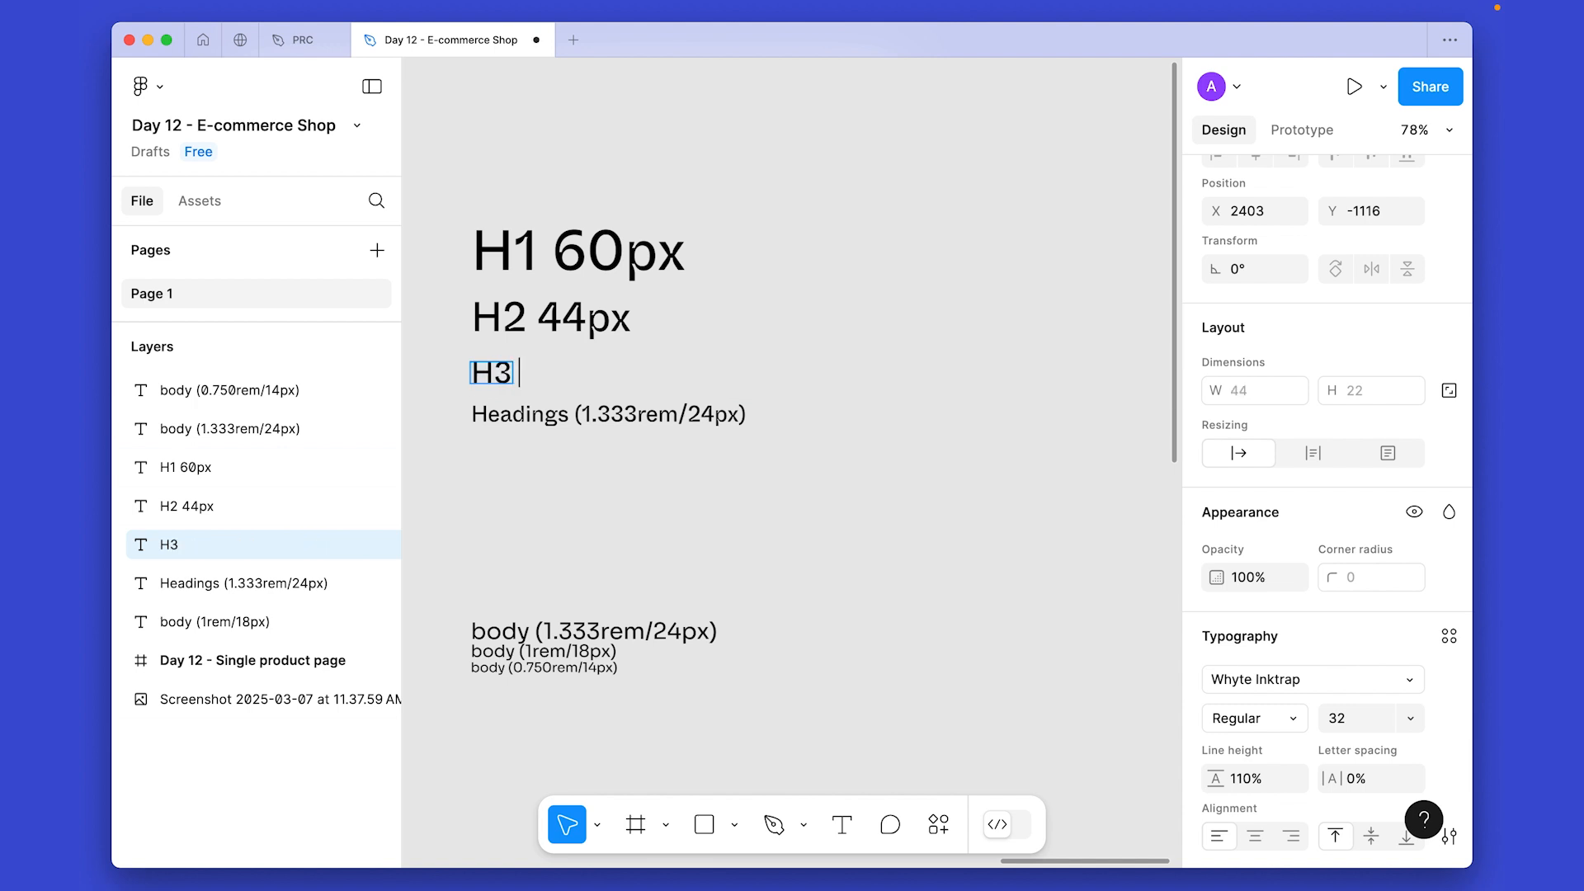
pyautogui.write(' 32px')
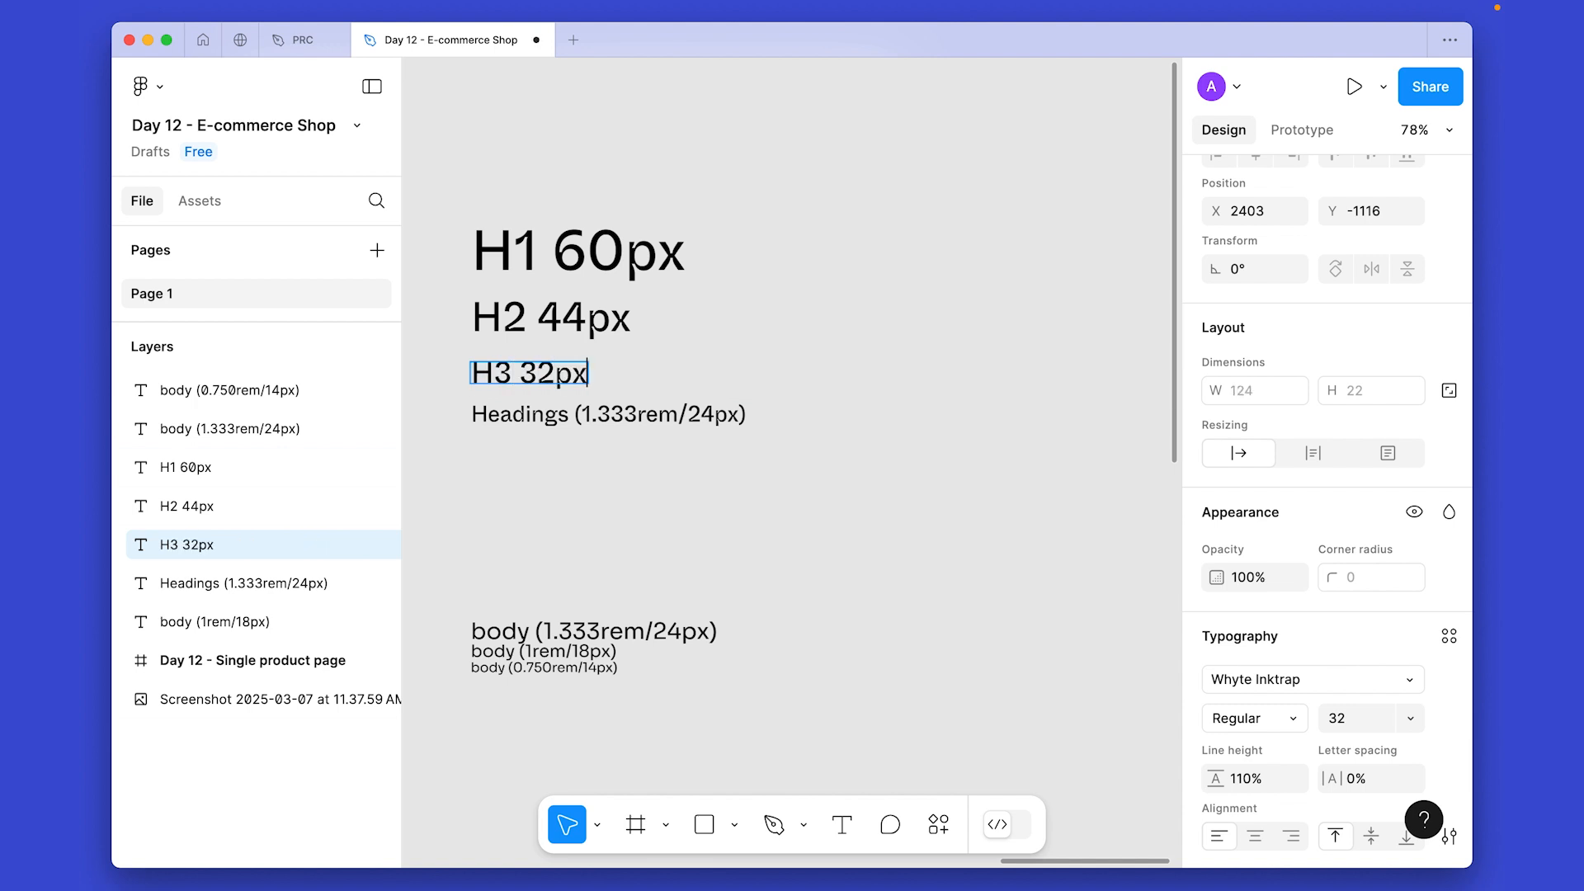
# Replace the text of the 24px heading sample with "H4 24px".
pyautogui.doubleClick(636, 413)
pyautogui.press('Left')
pyautogui.press('shift+super+Down')
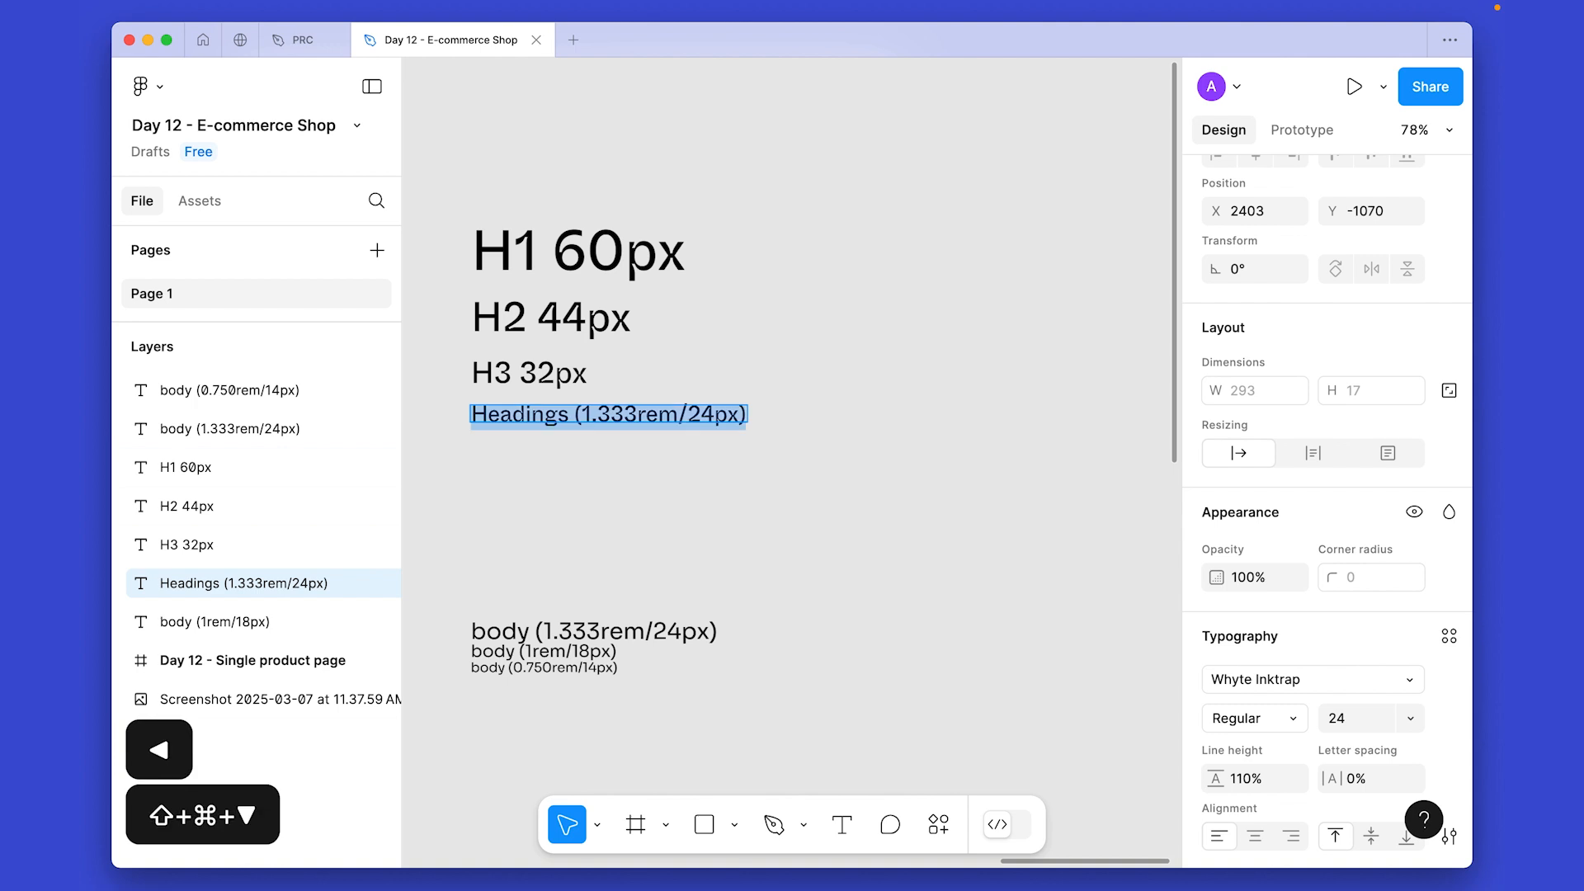
pyautogui.write('H4 24px')
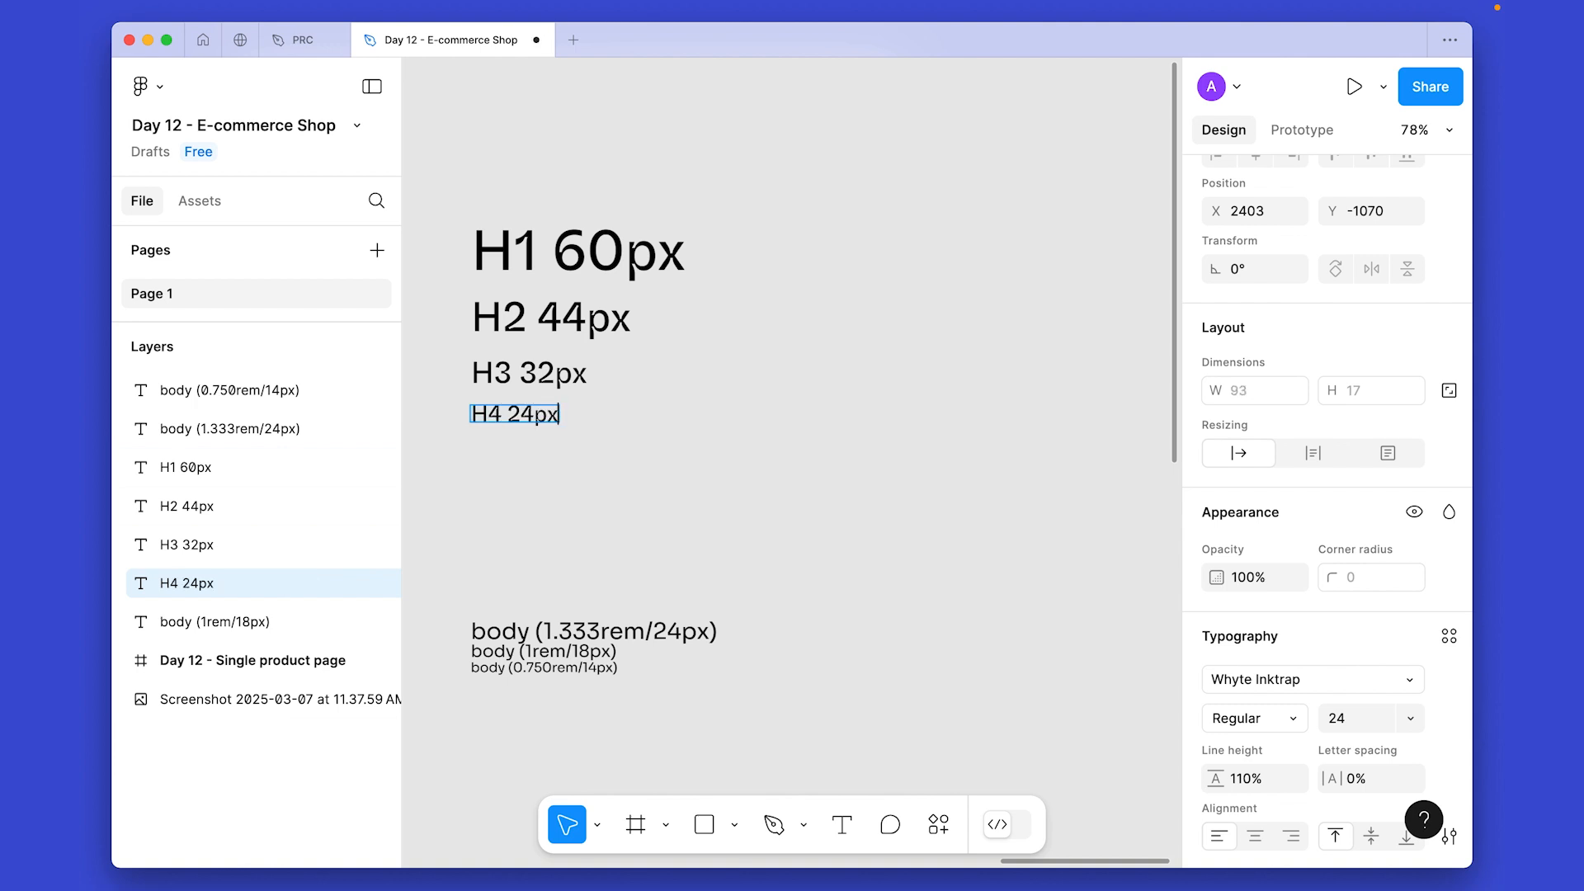
pyautogui.press('Escape')
pyautogui.click(737, 454)
# Move the three body samples up closer to the headings and increase the vertical spacing between them.
pyautogui.scroll(-1, 535, 503)
pyautogui.moveTo(525, 498); pyautogui.dragTo(604, 676)
pyautogui.moveTo(619, 593); pyautogui.dragTo(647, 465)
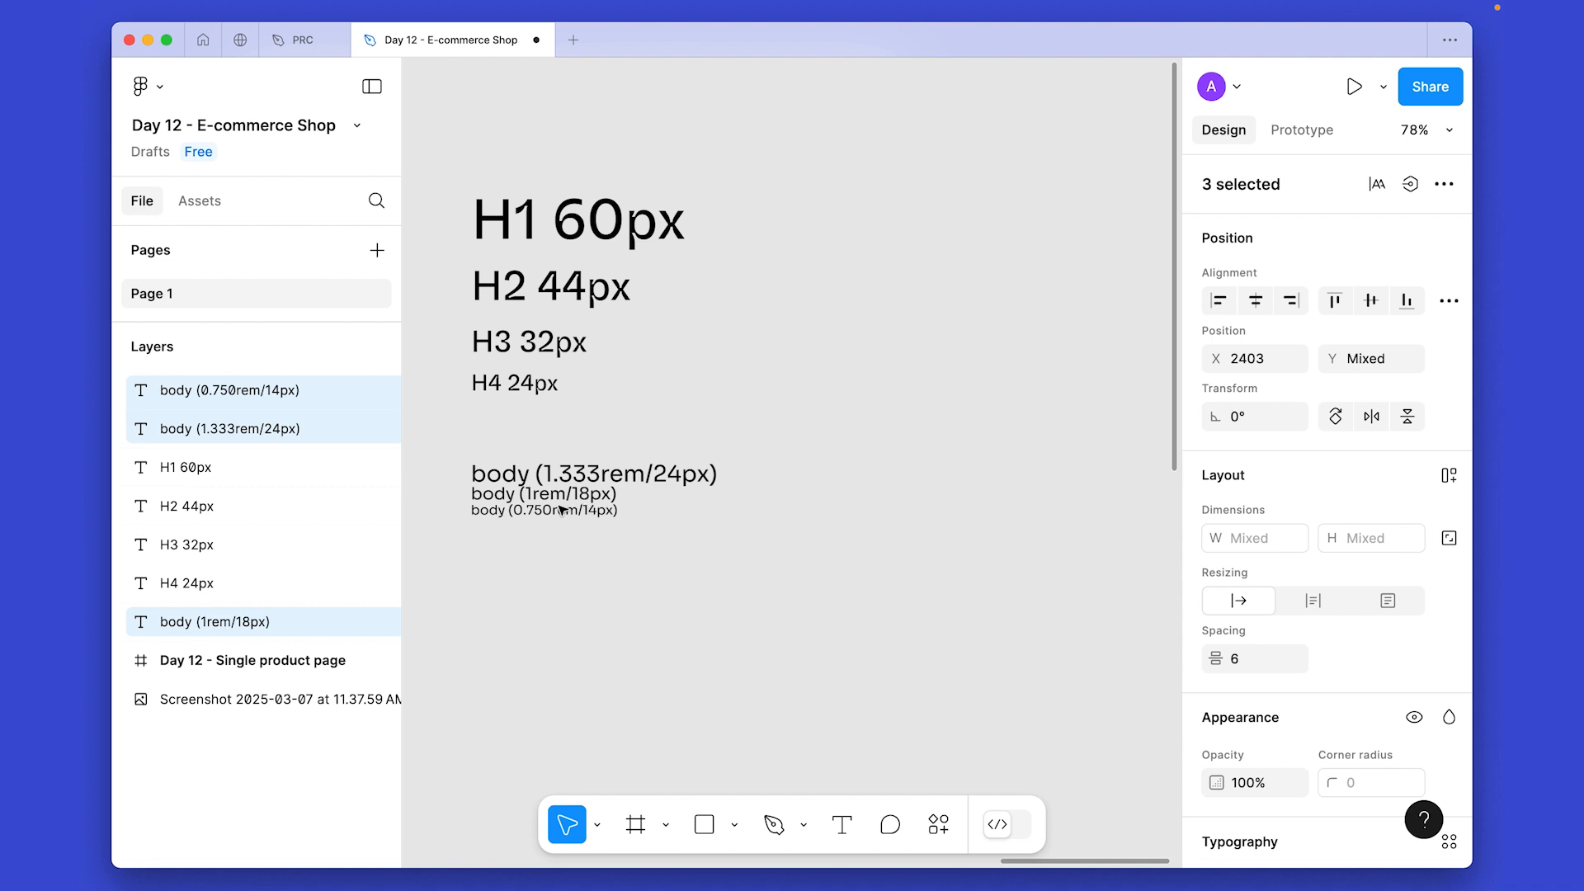
pyautogui.scroll(3, 545, 499)
pyautogui.moveTo(545, 499); pyautogui.dragTo(540, 528)
pyautogui.click(849, 548)
# Replace the texts of the three body samples, from largest to smallest, with "body lg", "body reg" and "body sm".
pyautogui.doubleClick(582, 463)
pyautogui.write('body lg')
pyautogui.doubleClick(570, 513)
pyautogui.write('body reg')
pyautogui.doubleClick(556, 549)
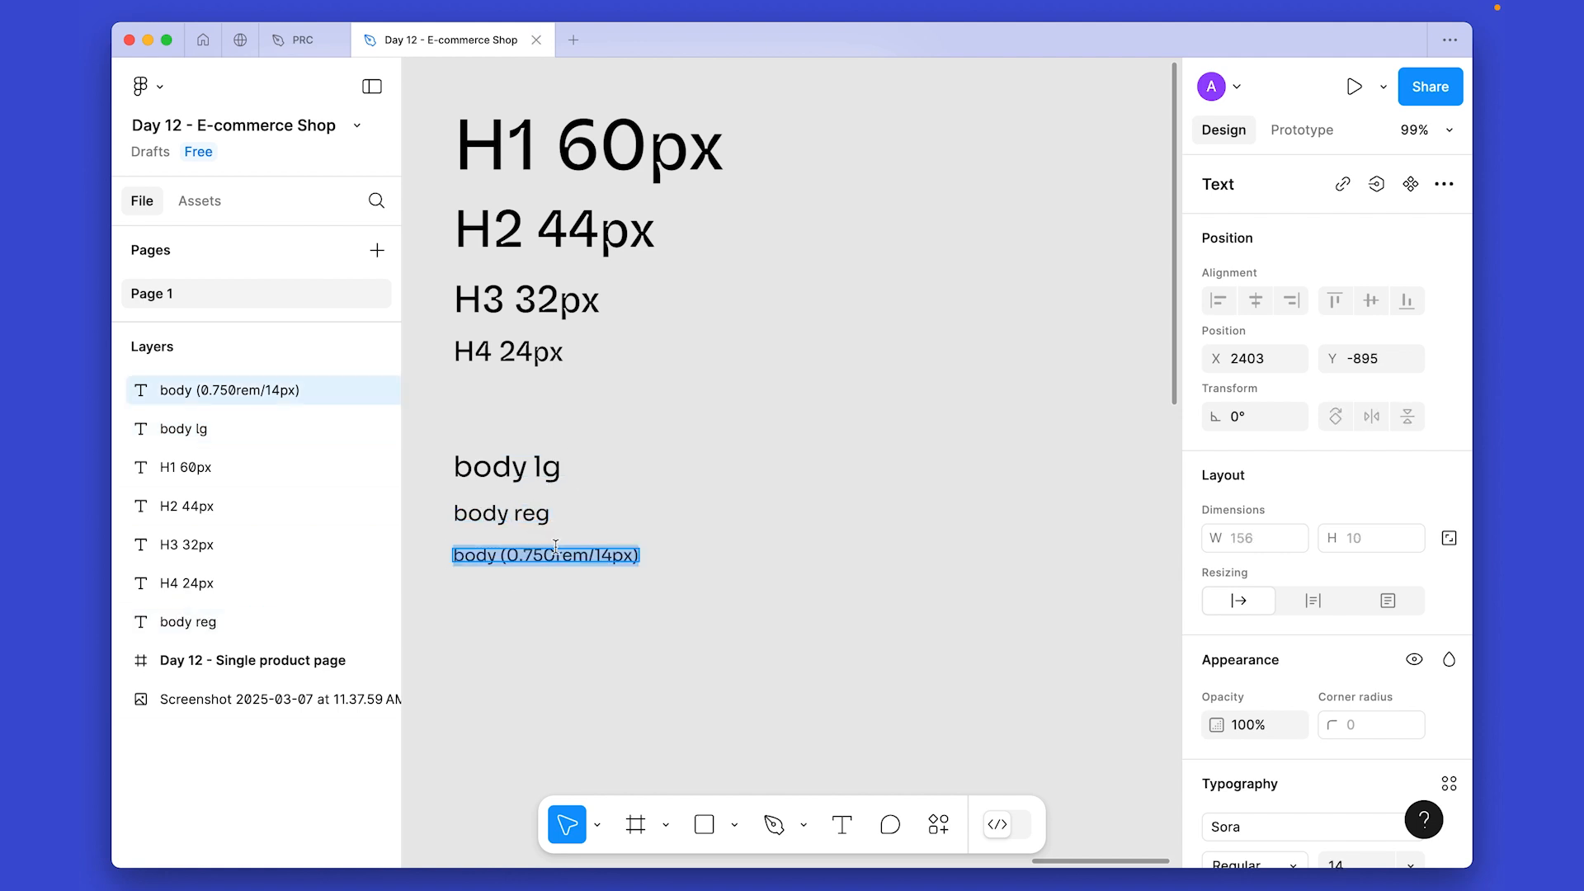
pyautogui.write('body sm')
# Apply the dark color style as the fill of all heading and body samples.
pyautogui.scroll(1, 555, 547)
pyautogui.moveTo(941, 131); pyautogui.dragTo(504, 656)
pyautogui.scroll(-5, 1383, 665)
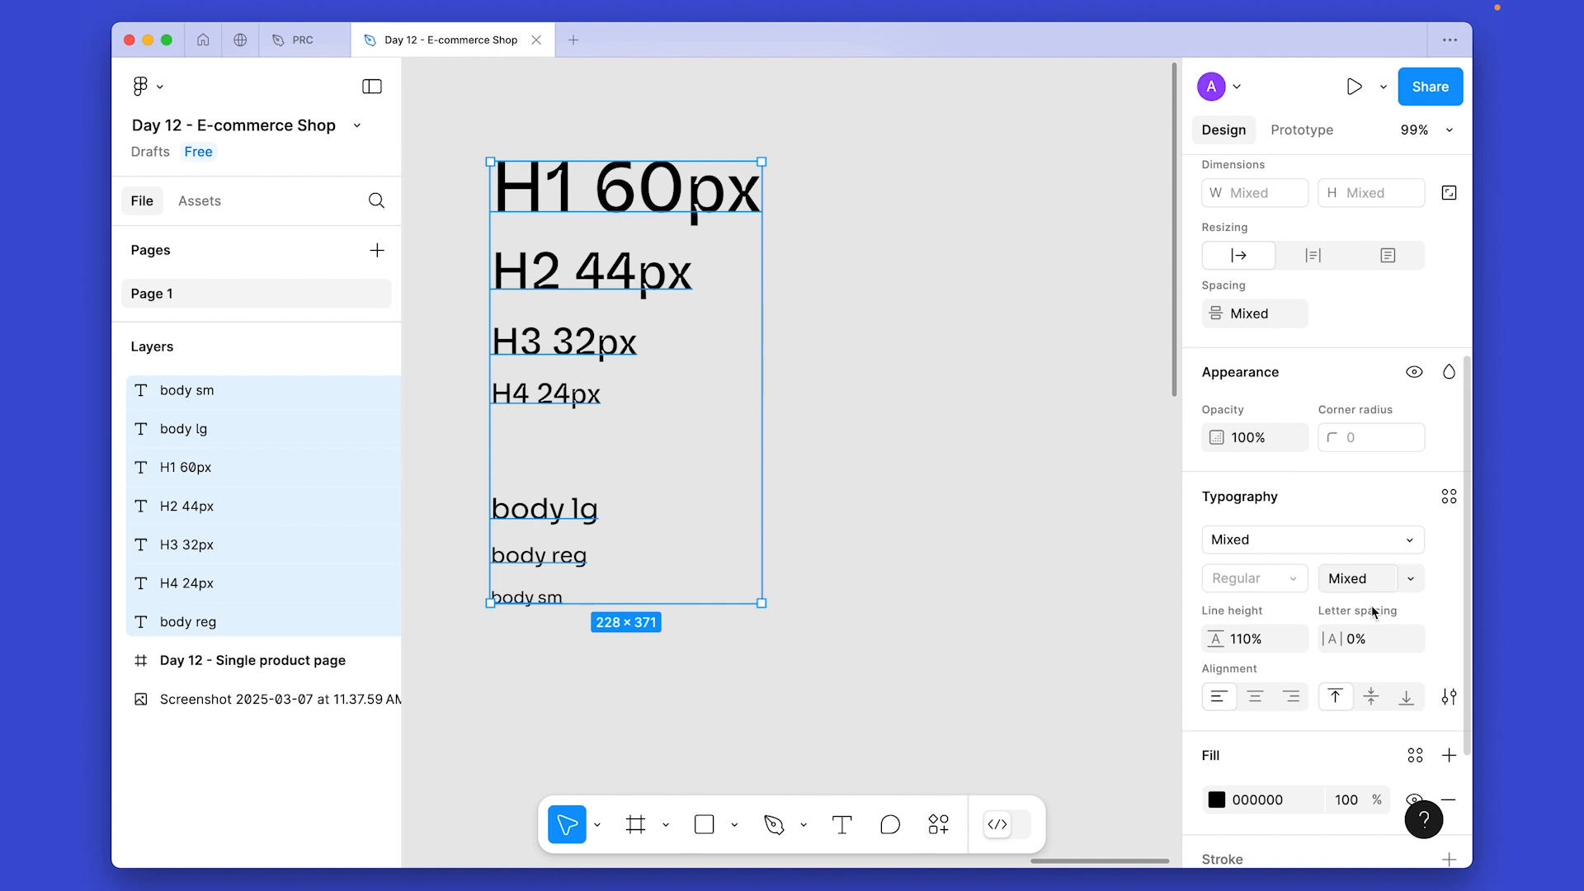
pyautogui.click(1413, 754)
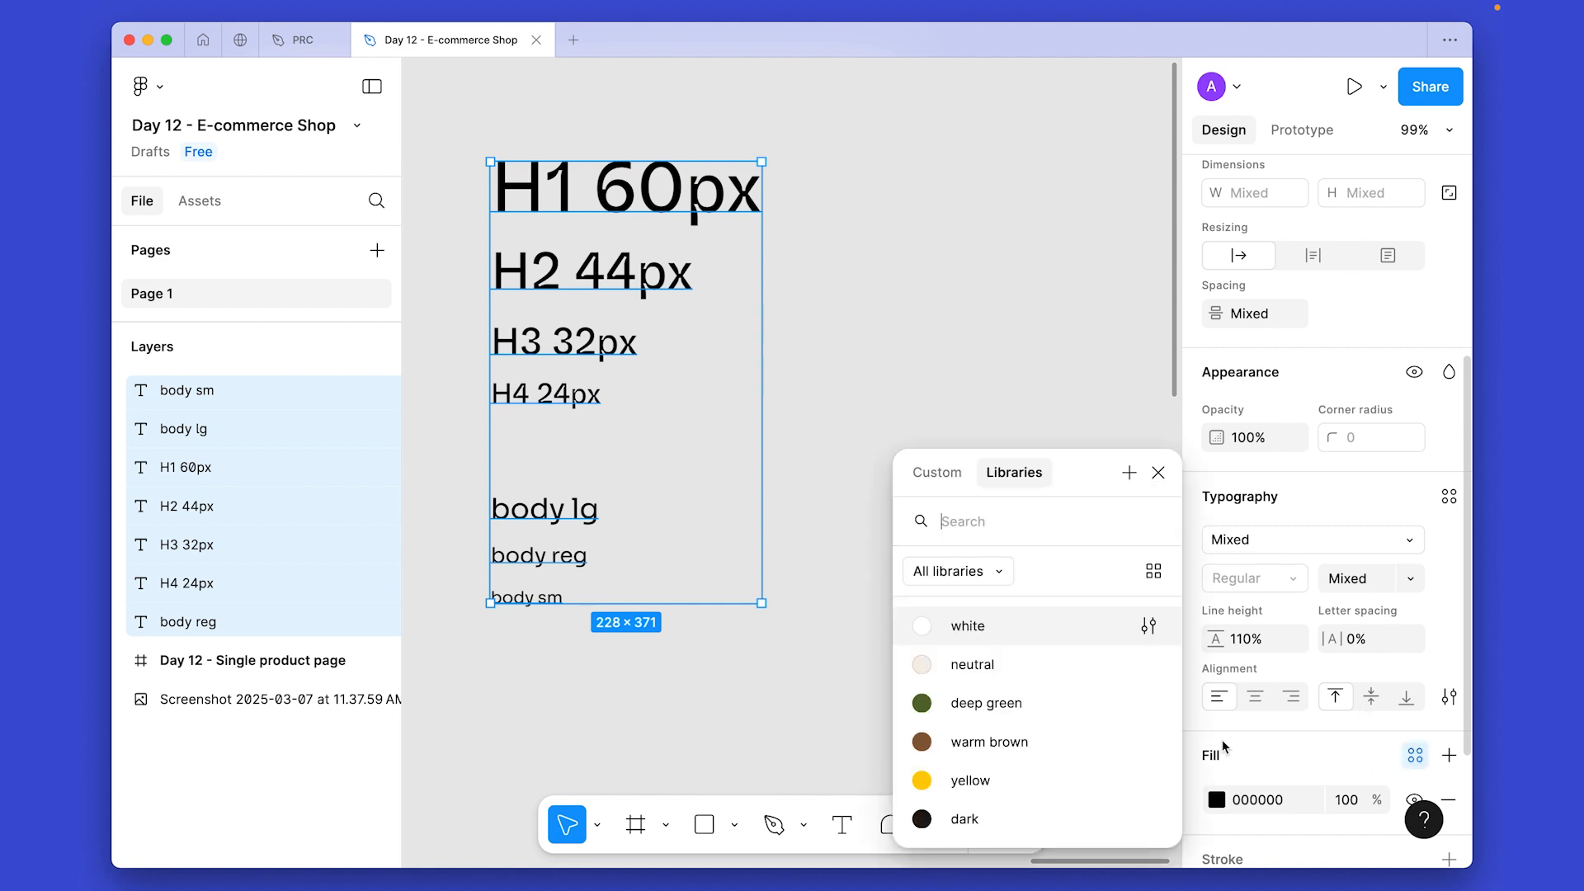
pyautogui.click(974, 819)
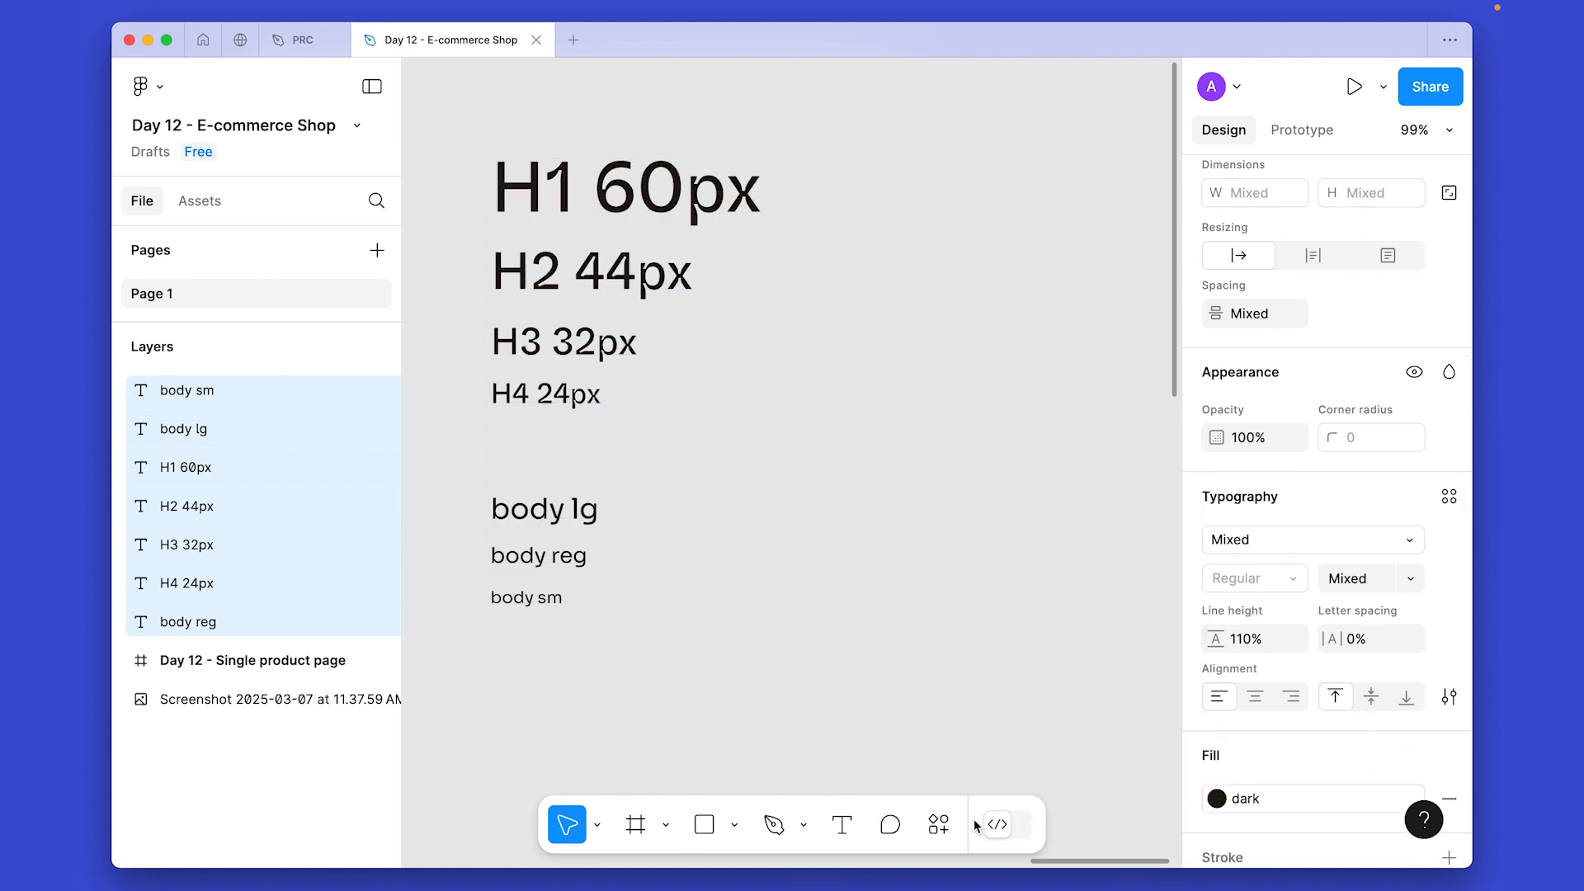
pyautogui.click(993, 545)
# Create a text style named H1 from the H1 60px sample.
pyautogui.hscroll(-3, 891, 485)
pyautogui.scroll(-4, 948, 474)
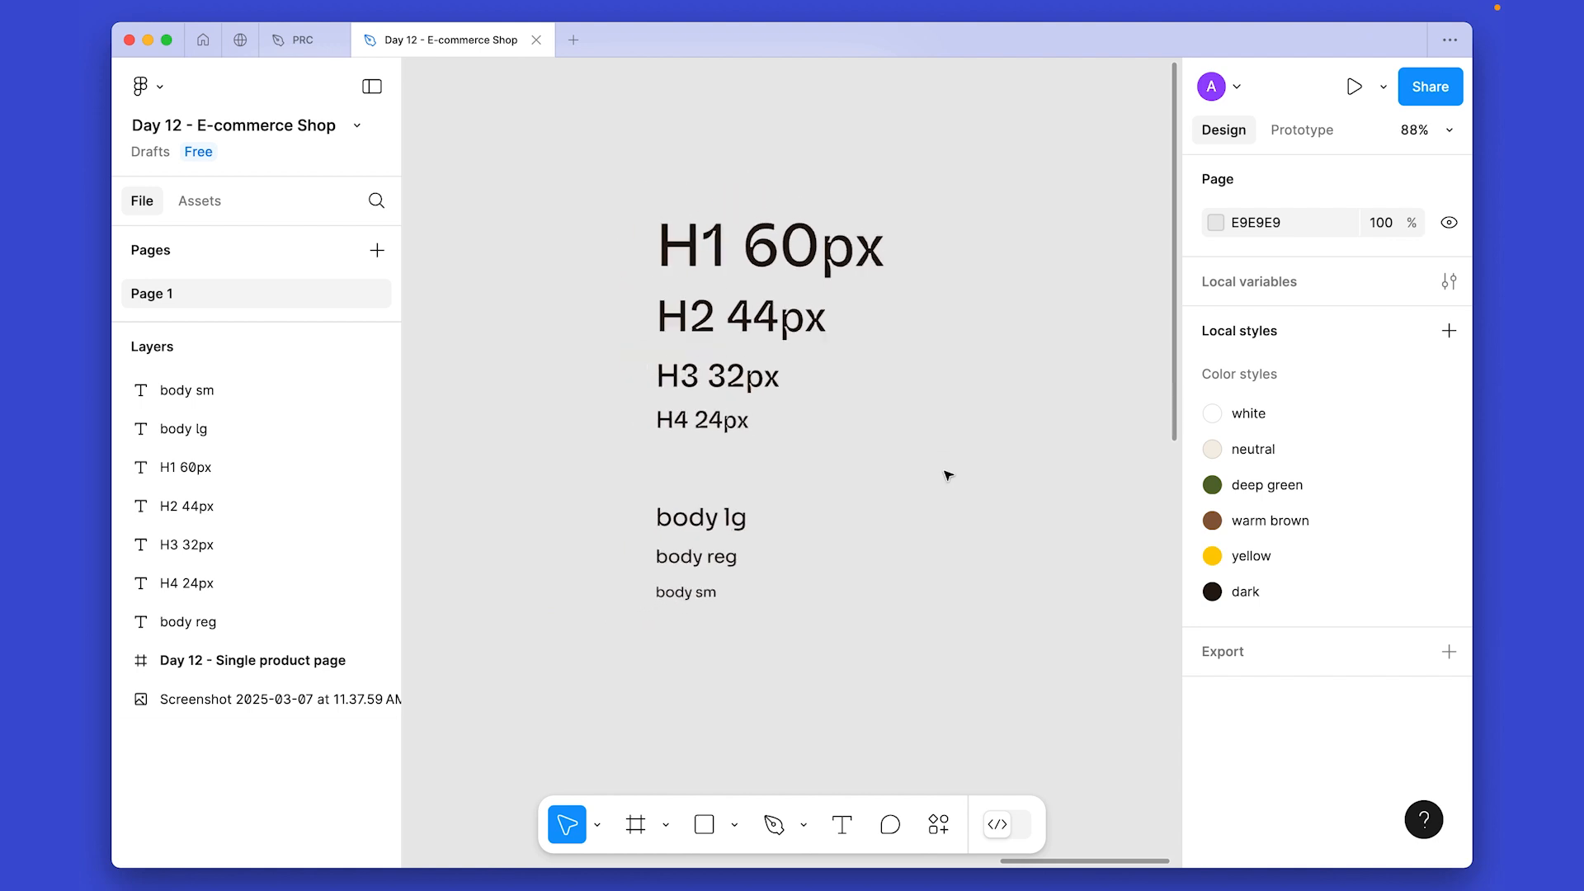
pyautogui.scroll(3, 825, 435)
pyautogui.hscroll(-1, 764, 448)
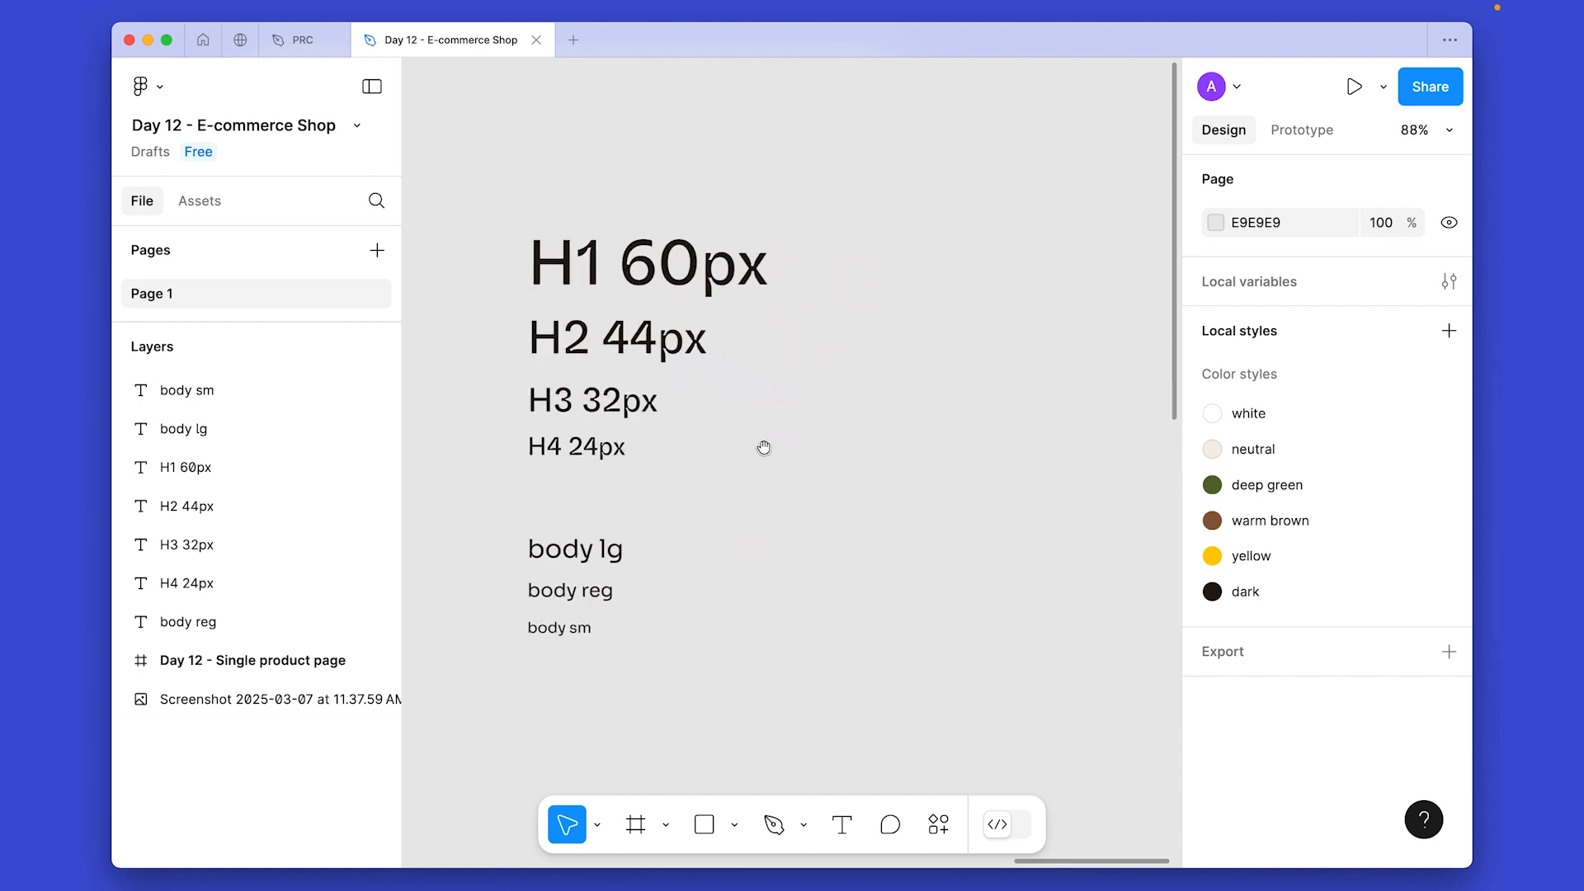
pyautogui.click(648, 265)
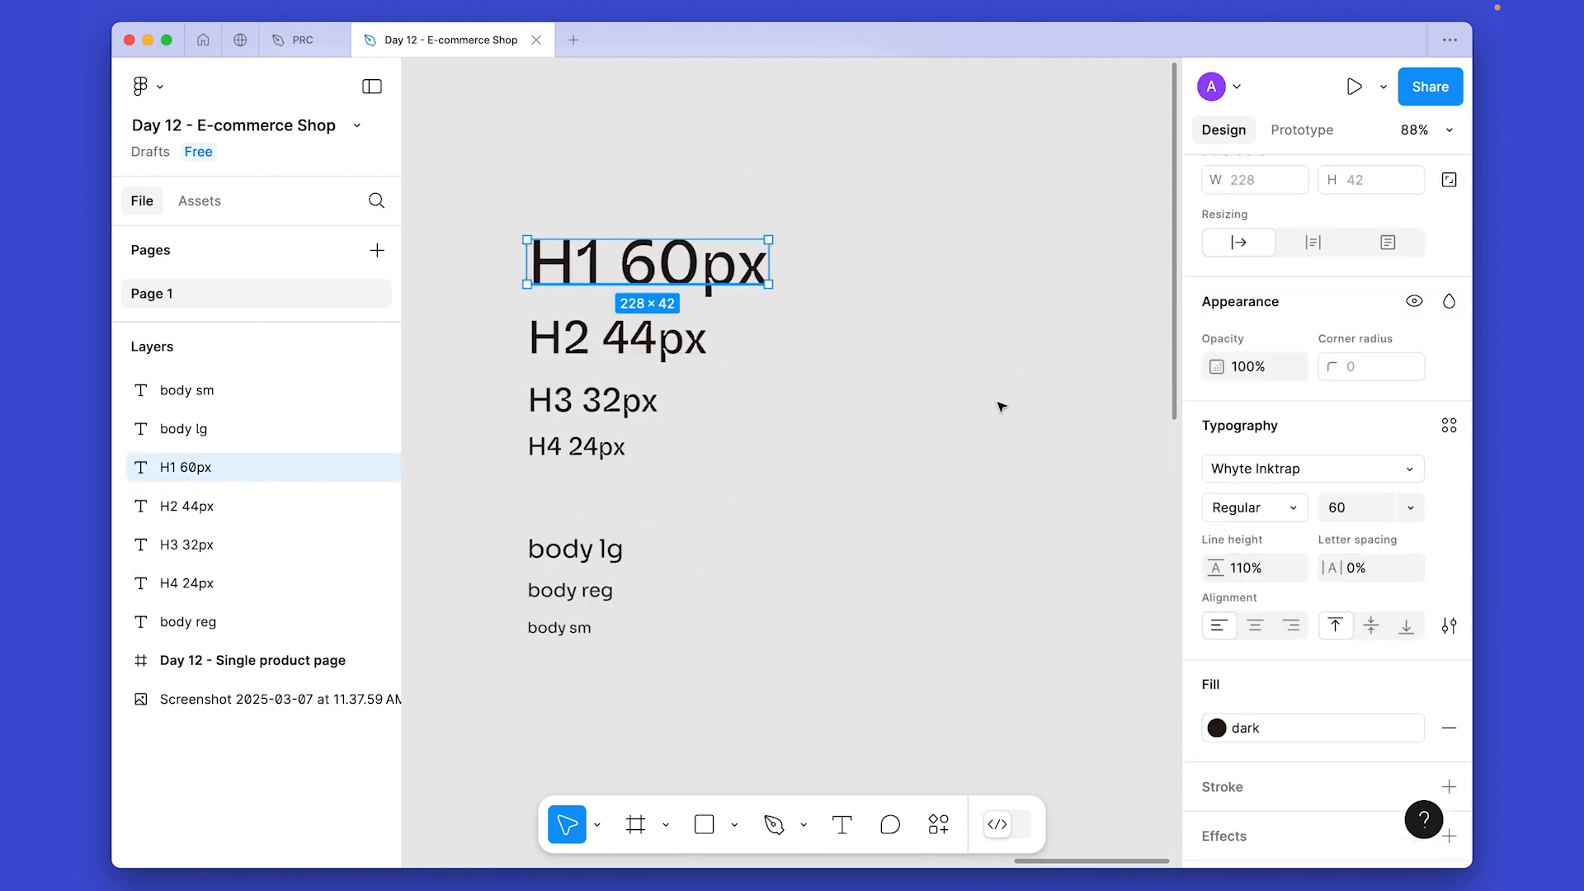
pyautogui.scroll(-2, 1419, 498)
pyautogui.click(1448, 360)
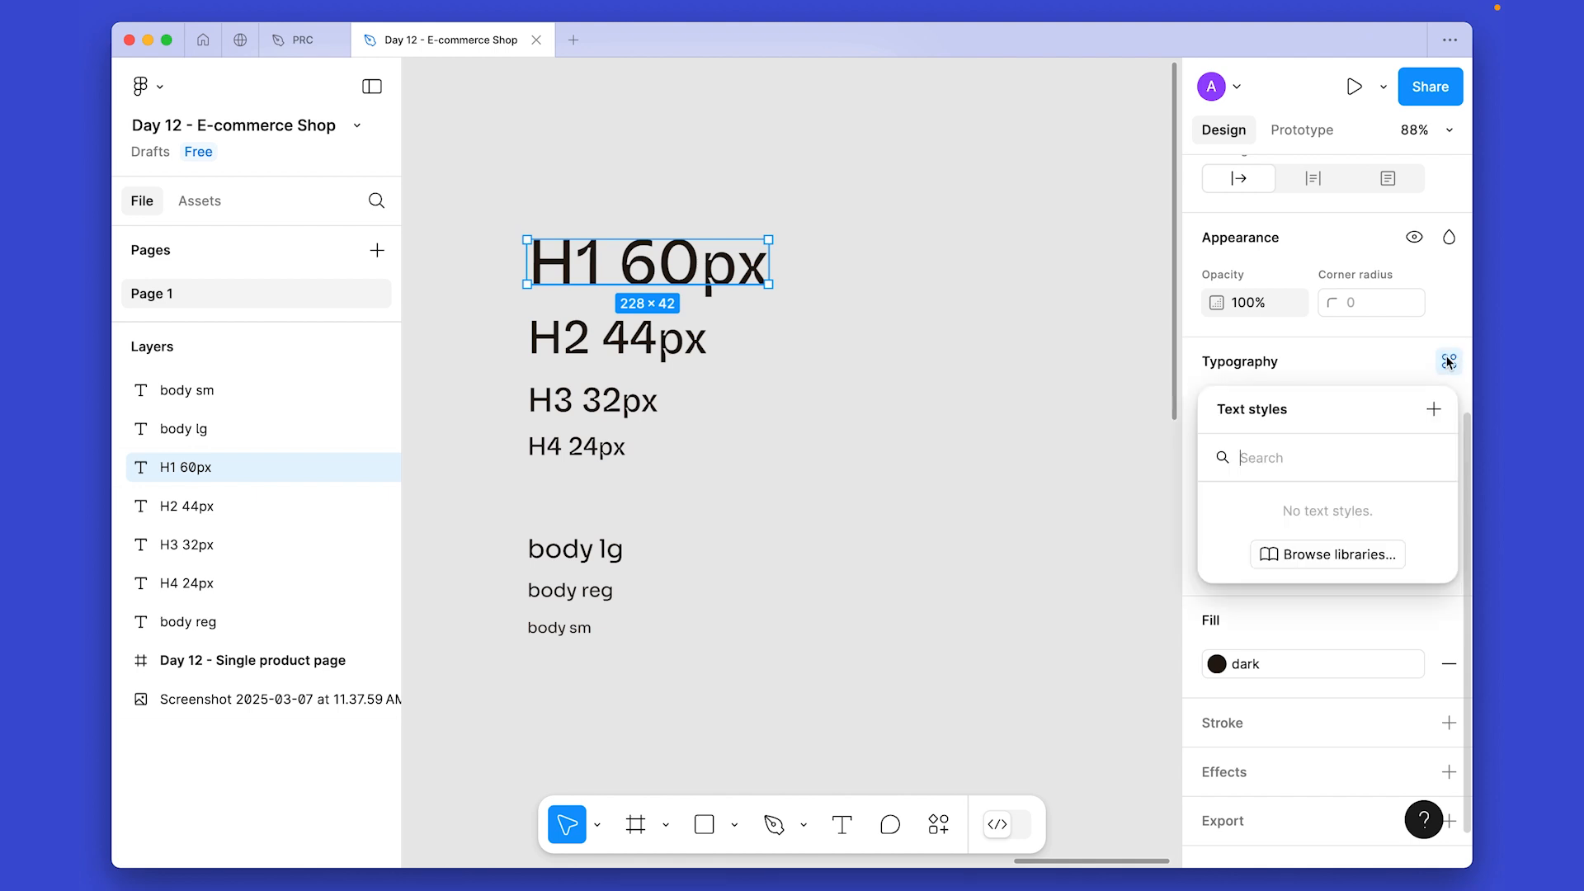
pyautogui.click(1434, 409)
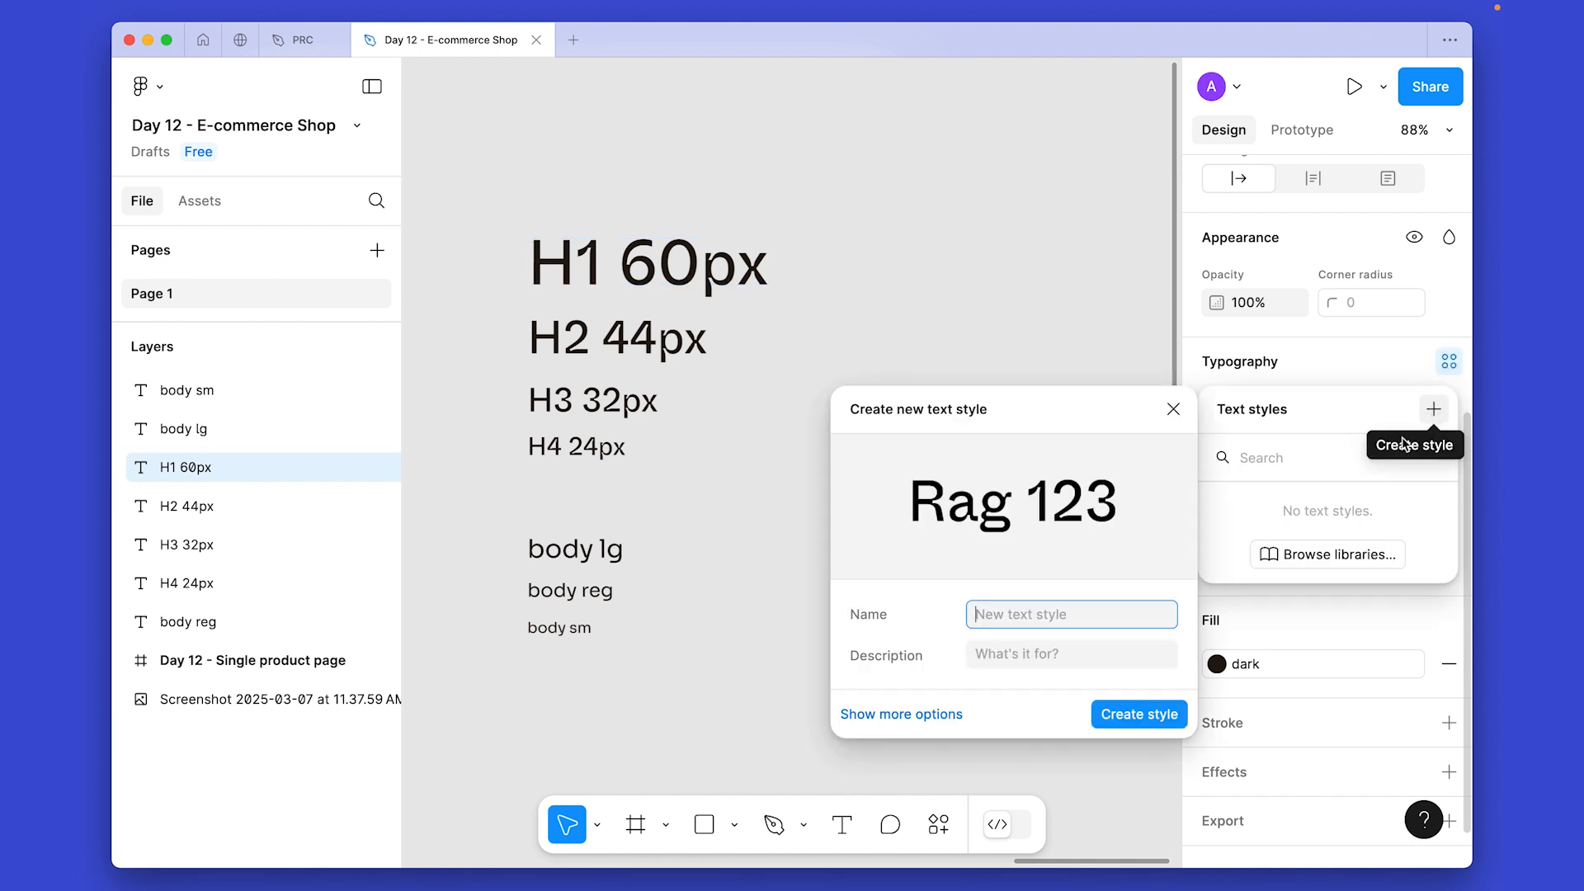
pyautogui.click(1009, 619)
pyautogui.write('H1')
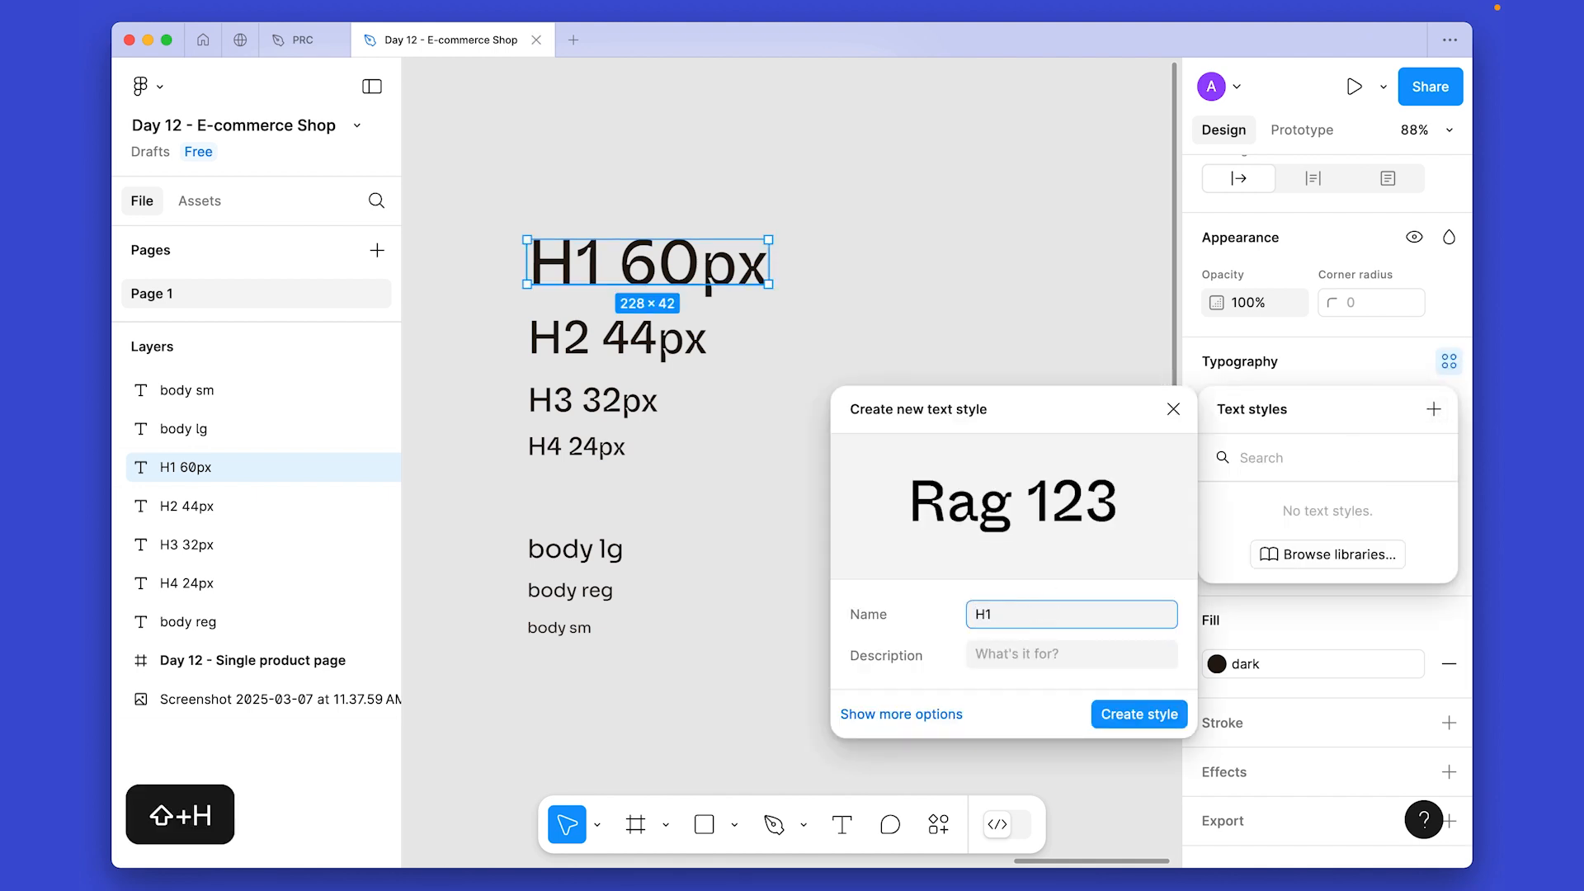
pyautogui.press('Return')
# Create text styles named H2 and H3 from the H2 44px and H3 32px samples.
pyautogui.scroll(-1, 998, 619)
pyautogui.click(630, 360)
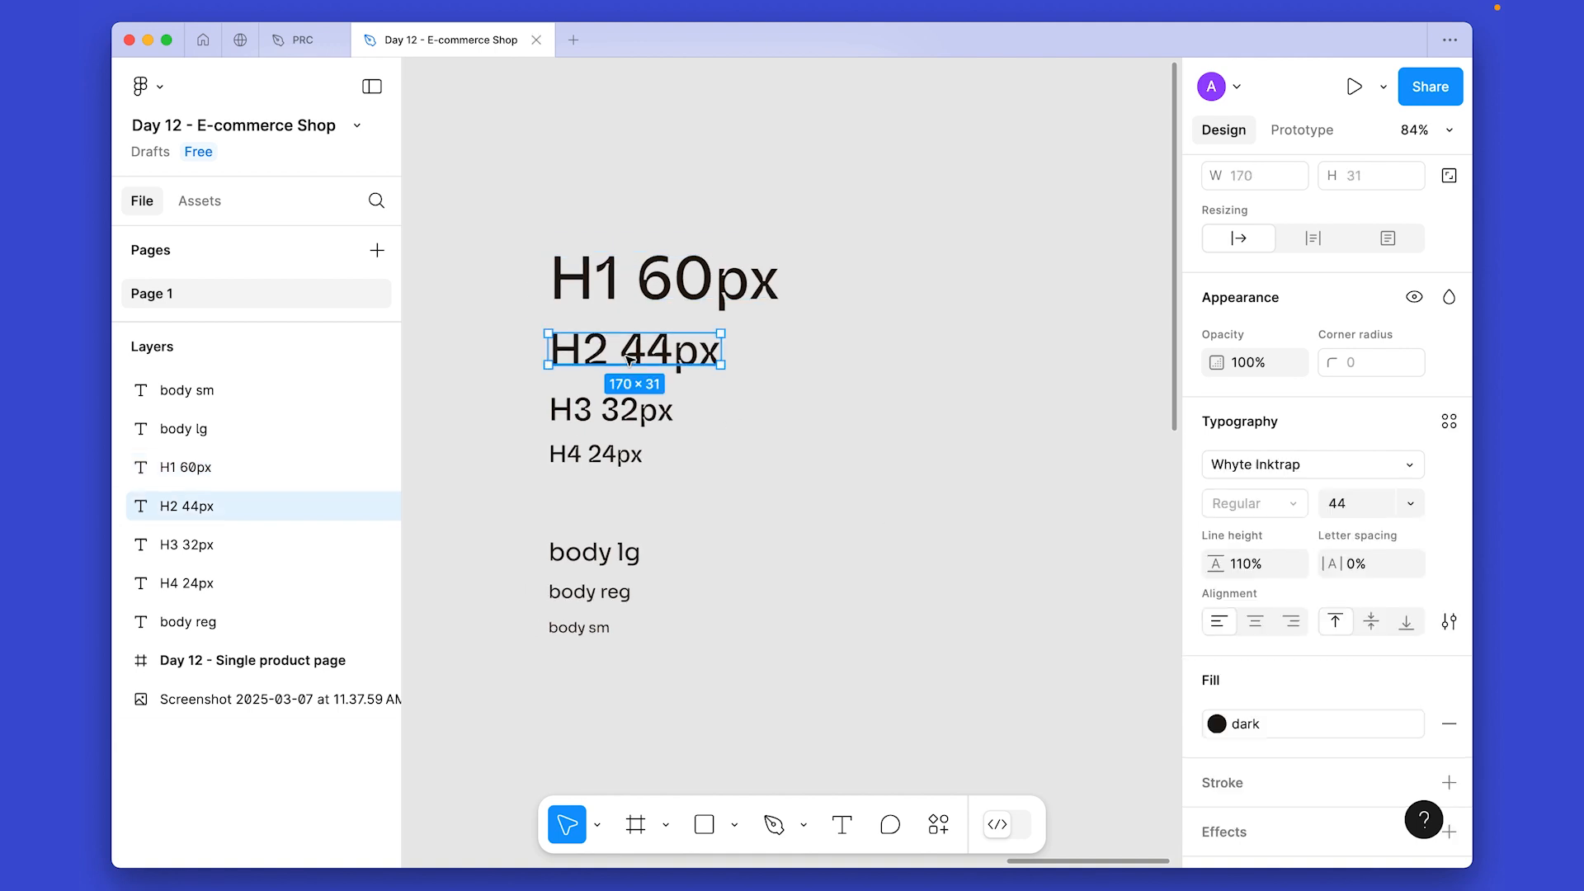
pyautogui.click(1449, 422)
pyautogui.click(1433, 467)
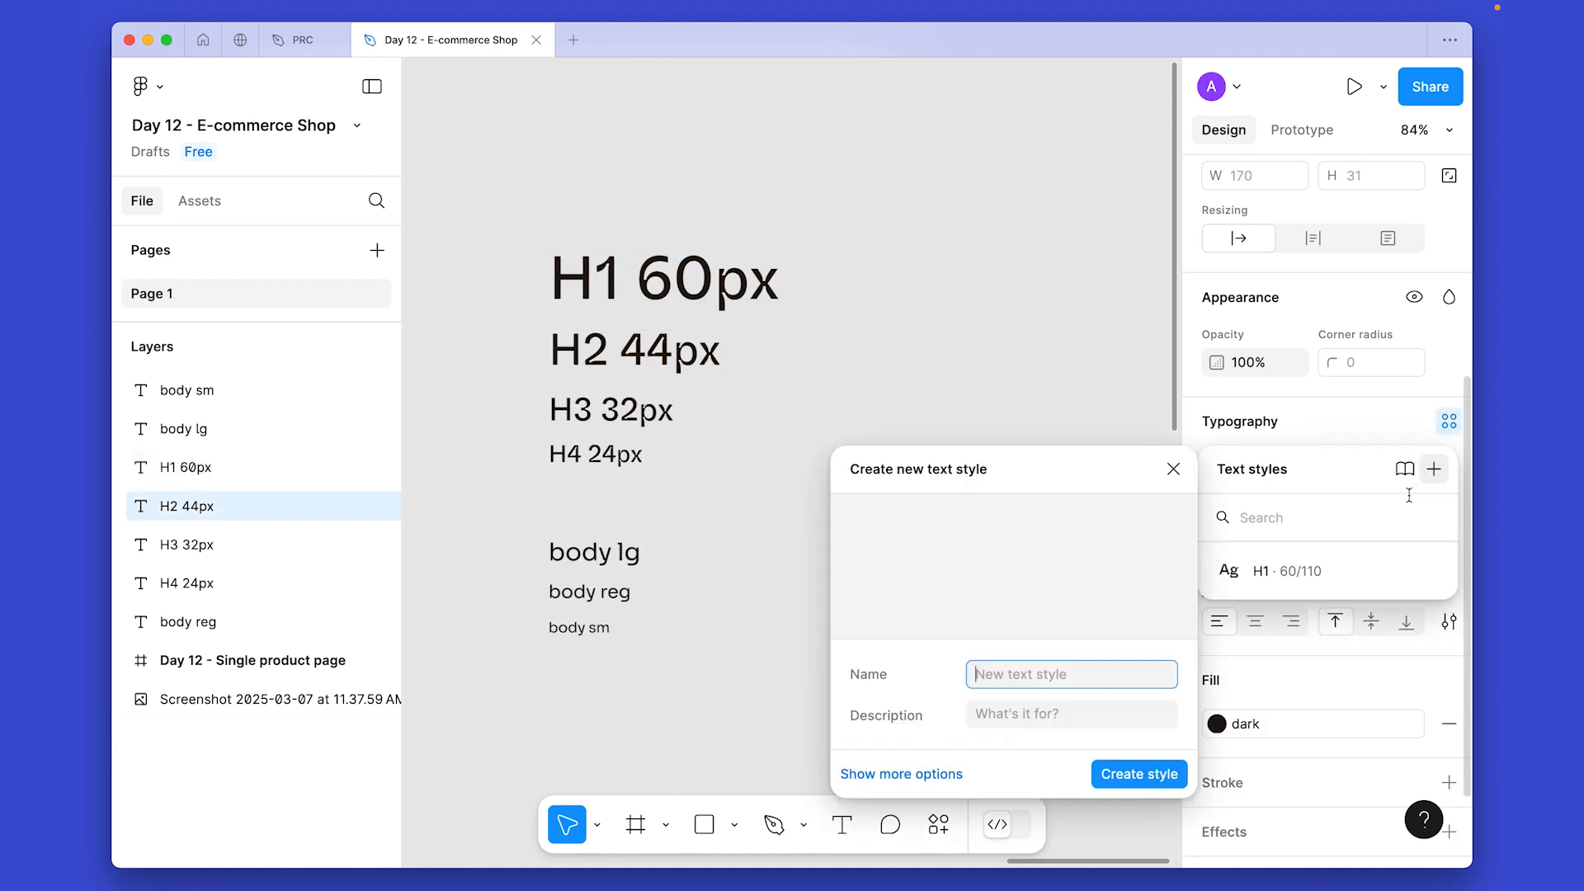
pyautogui.write('H2')
pyautogui.press('Return')
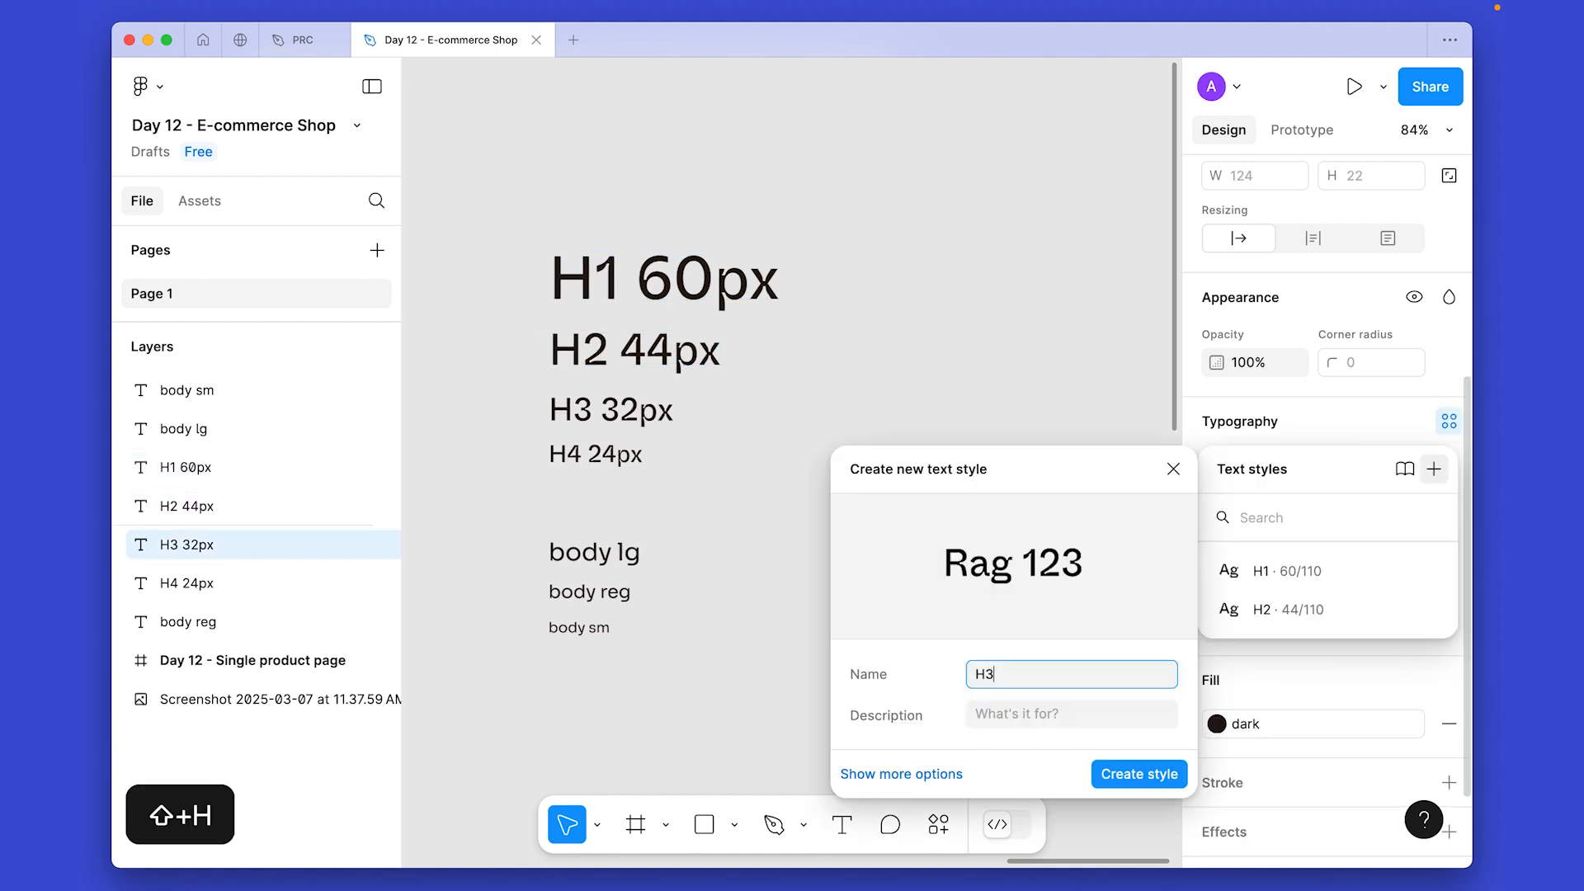
pyautogui.press('Return')
# Create a text style named H4 from the H4 24px sample.
pyautogui.click(580, 452)
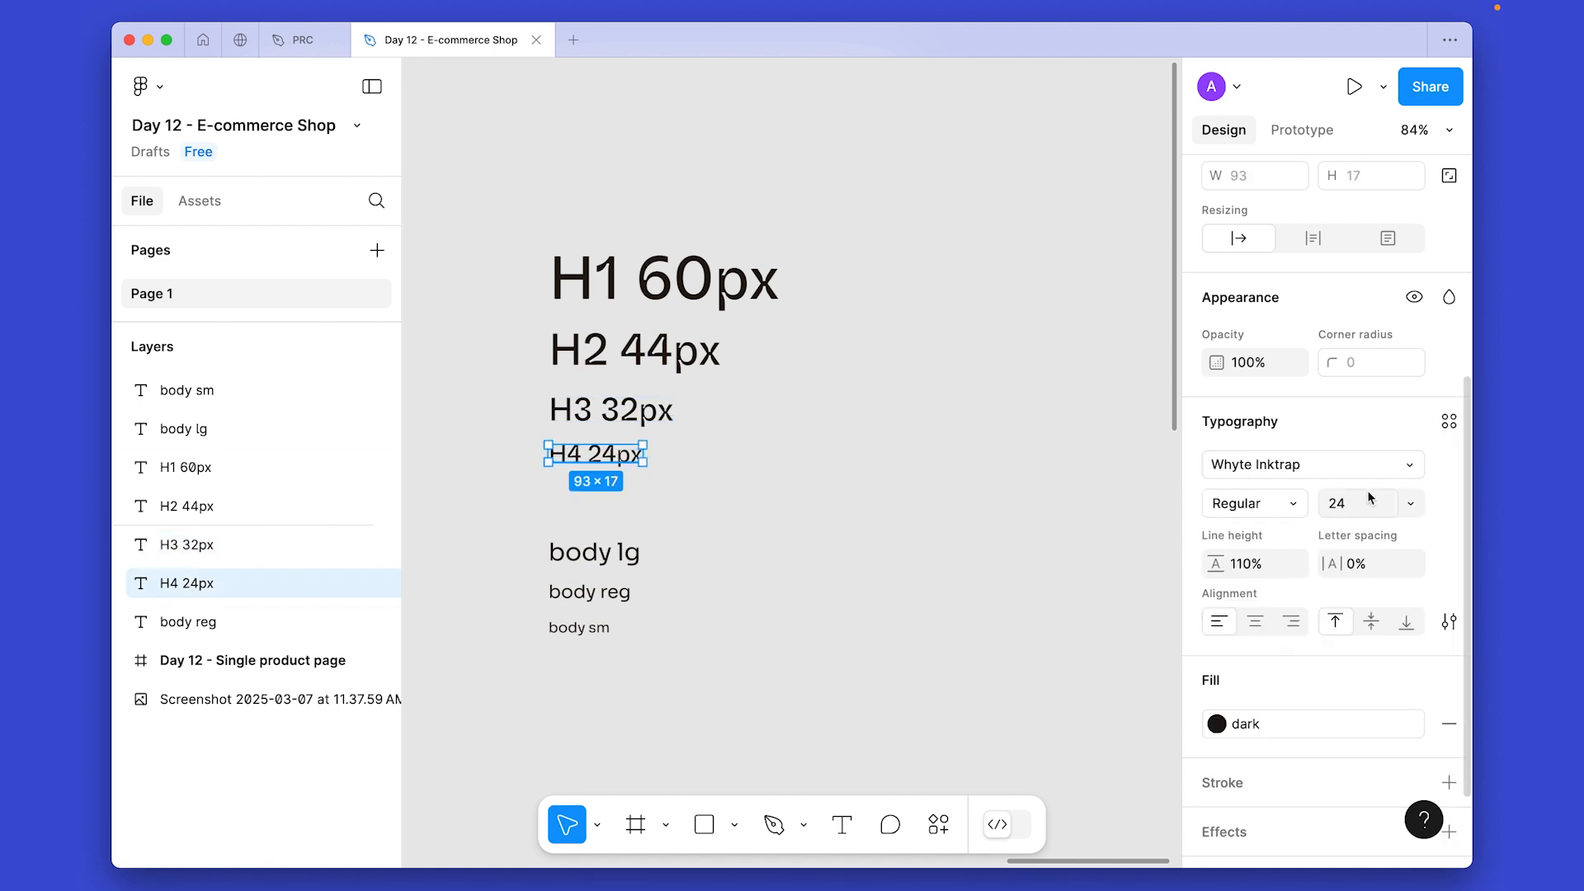
pyautogui.click(1449, 421)
pyautogui.click(1434, 467)
pyautogui.write('H4')
pyautogui.press('Return')
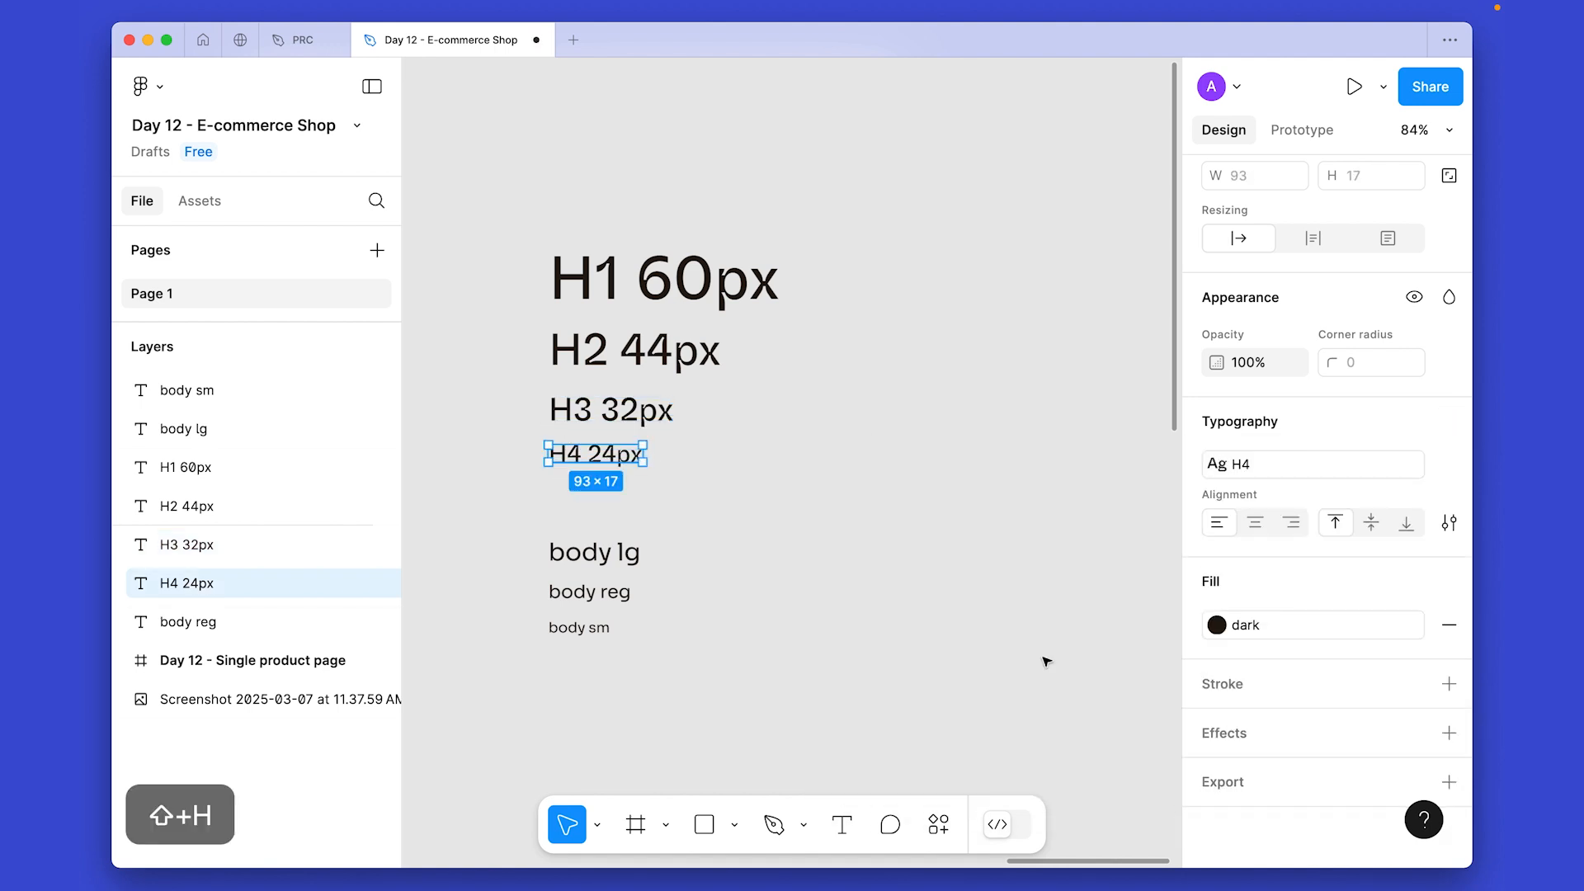
# Create a text style named body lg from the body lg sample.
pyautogui.click(566, 548)
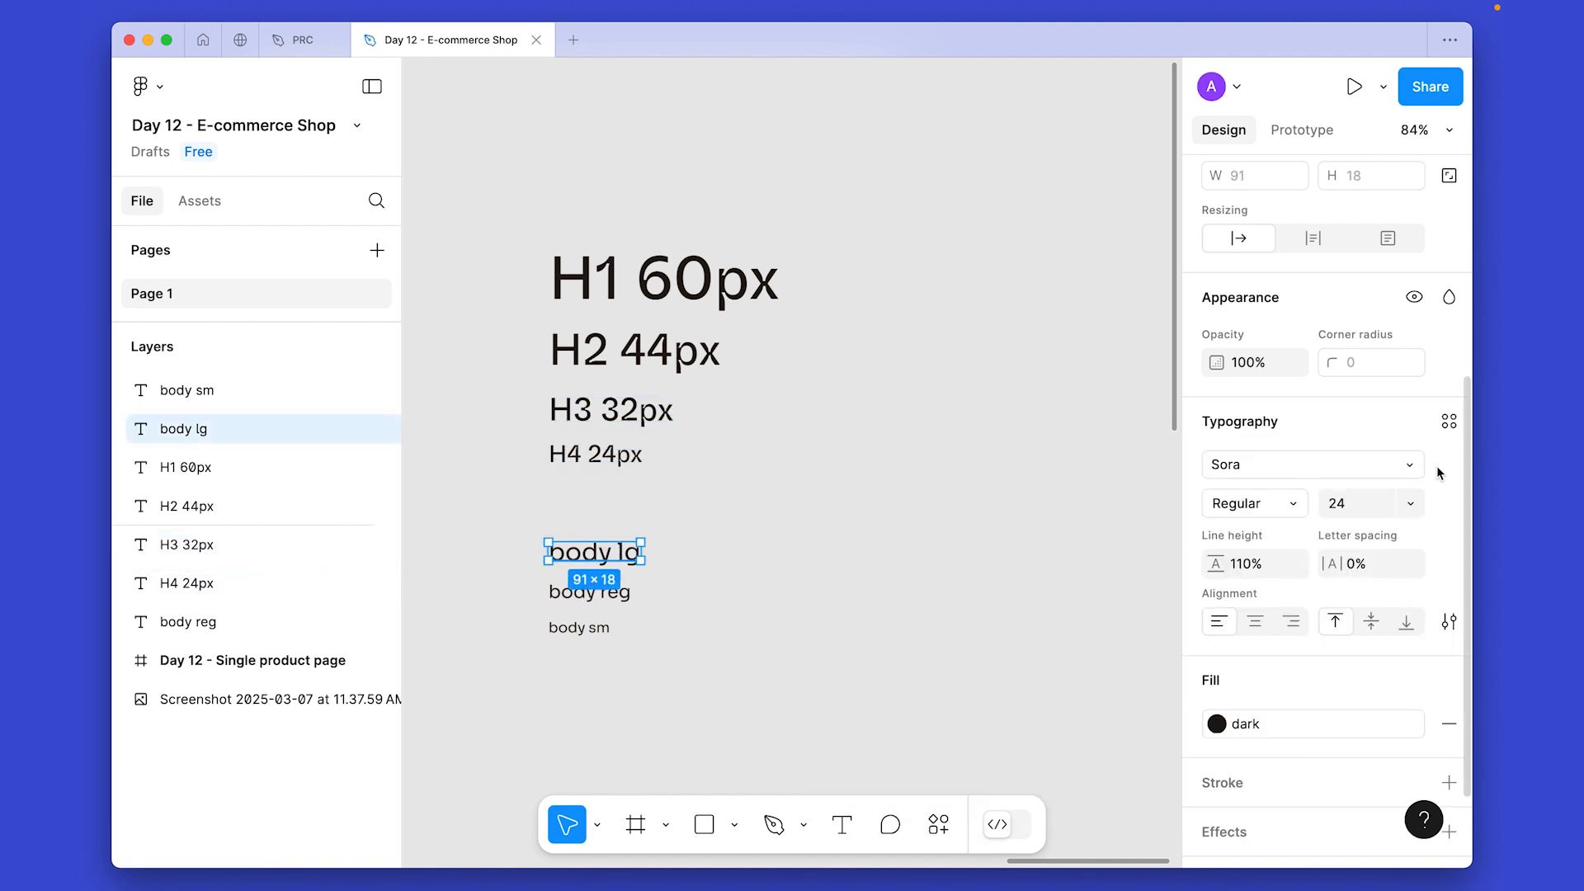
pyautogui.click(1448, 422)
pyautogui.click(1433, 470)
pyautogui.write('body lg')
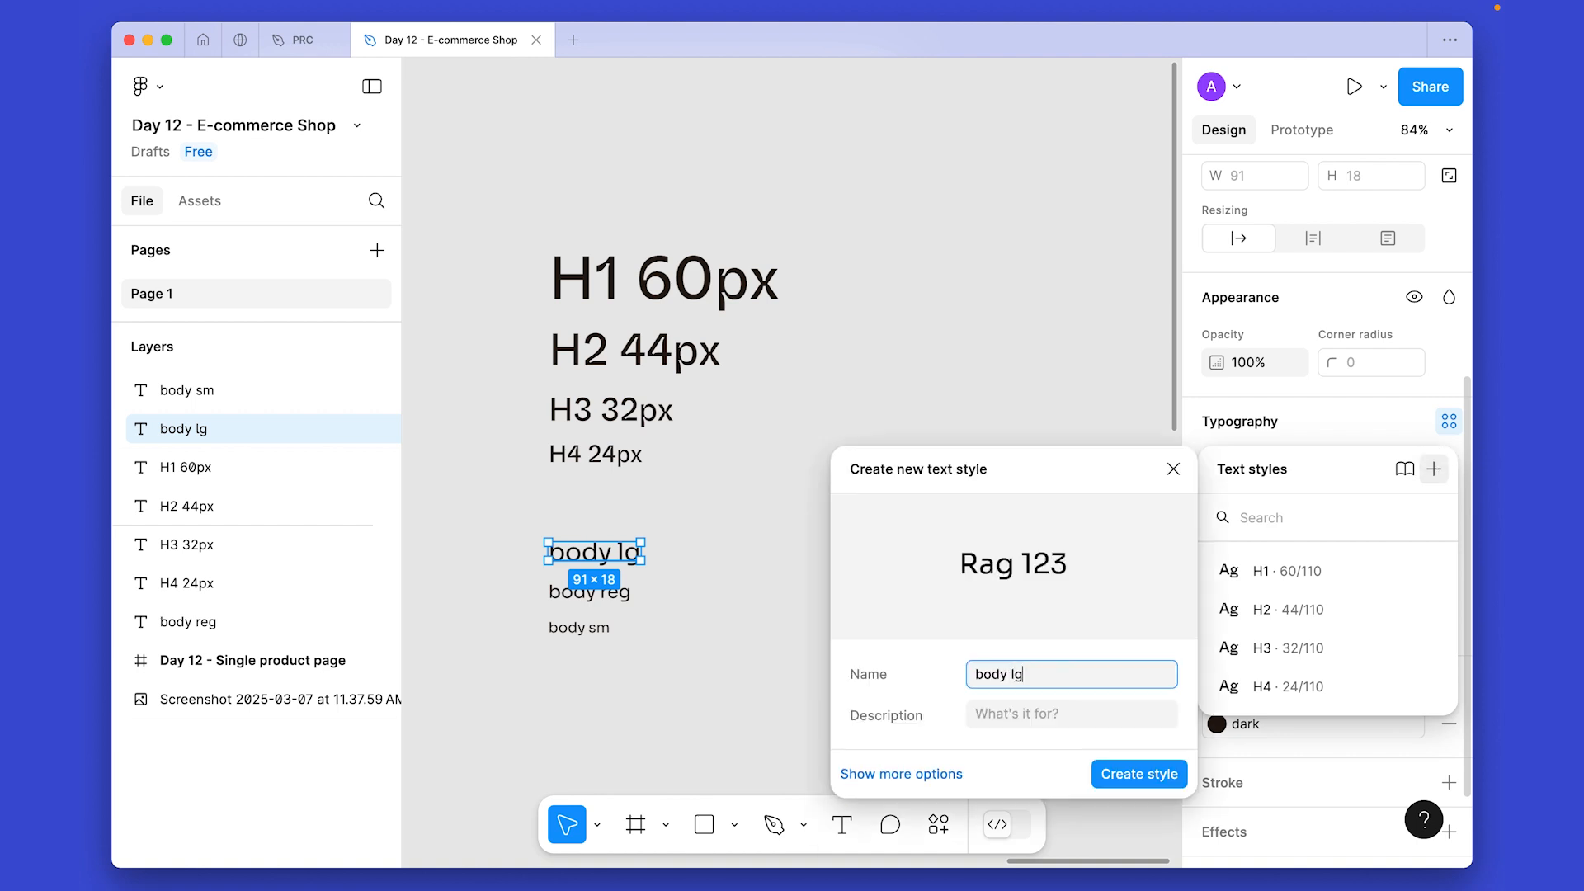
pyautogui.press('Return')
# Create a text style named body reg from the body reg sample.
pyautogui.click(578, 592)
pyautogui.click(1448, 422)
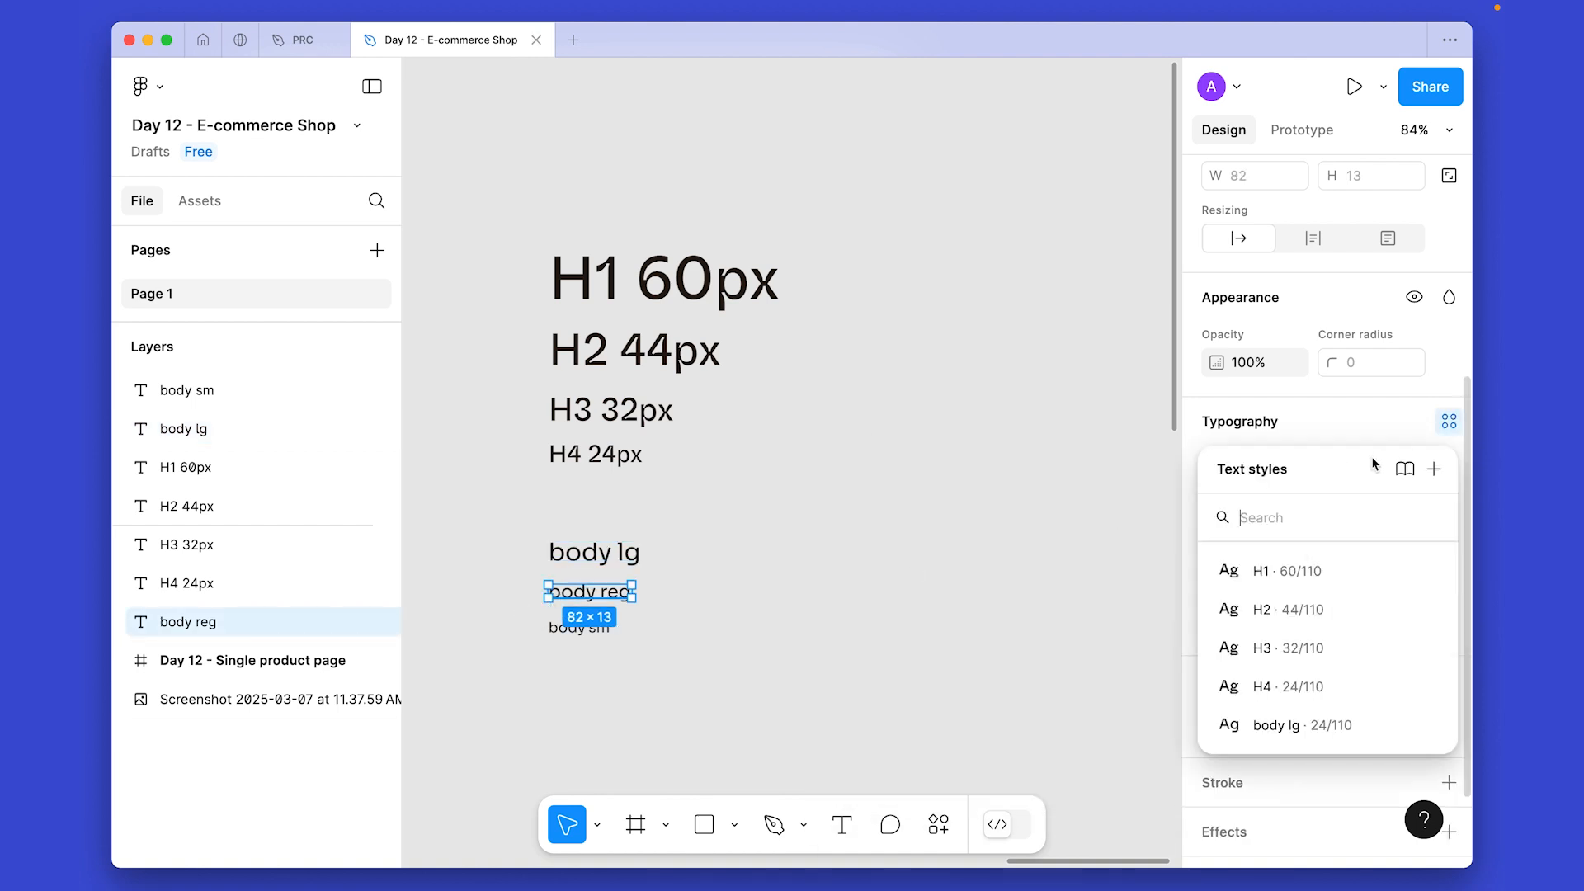
pyautogui.click(1433, 469)
pyautogui.write('body reg')
pyautogui.press('Return')
# Create a text style named body sm from the body sm sample.
pyautogui.click(587, 625)
pyautogui.click(1449, 421)
pyautogui.click(1433, 468)
pyautogui.write('body sm')
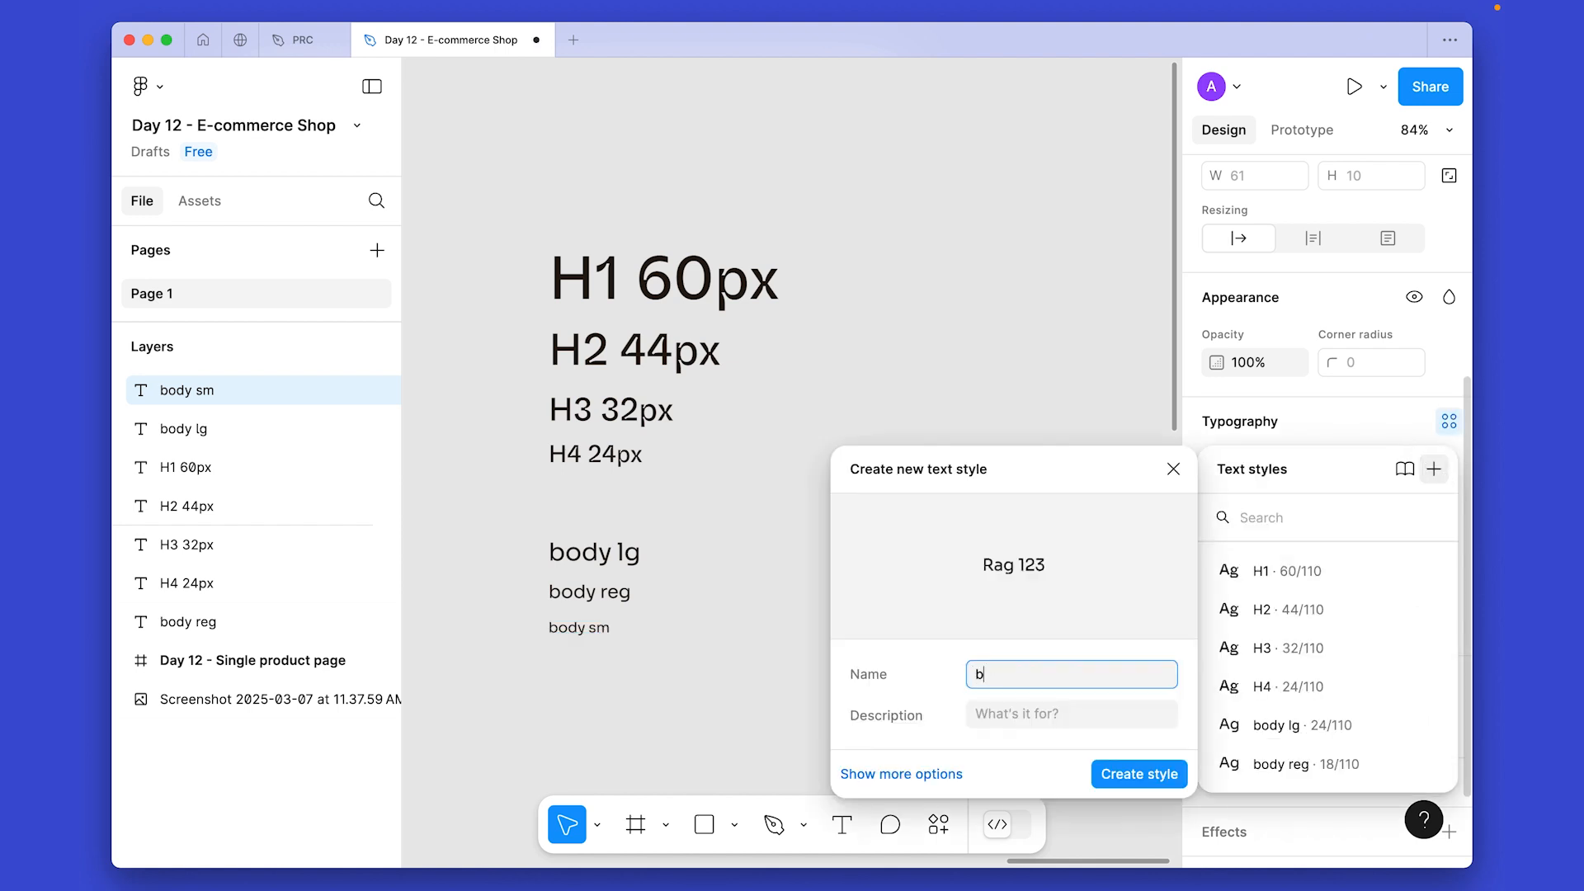
pyautogui.press('Return')
# Delete all the heading and body sample texts from the canvas.
pyautogui.click(842, 406)
pyautogui.scroll(-3, 842, 406)
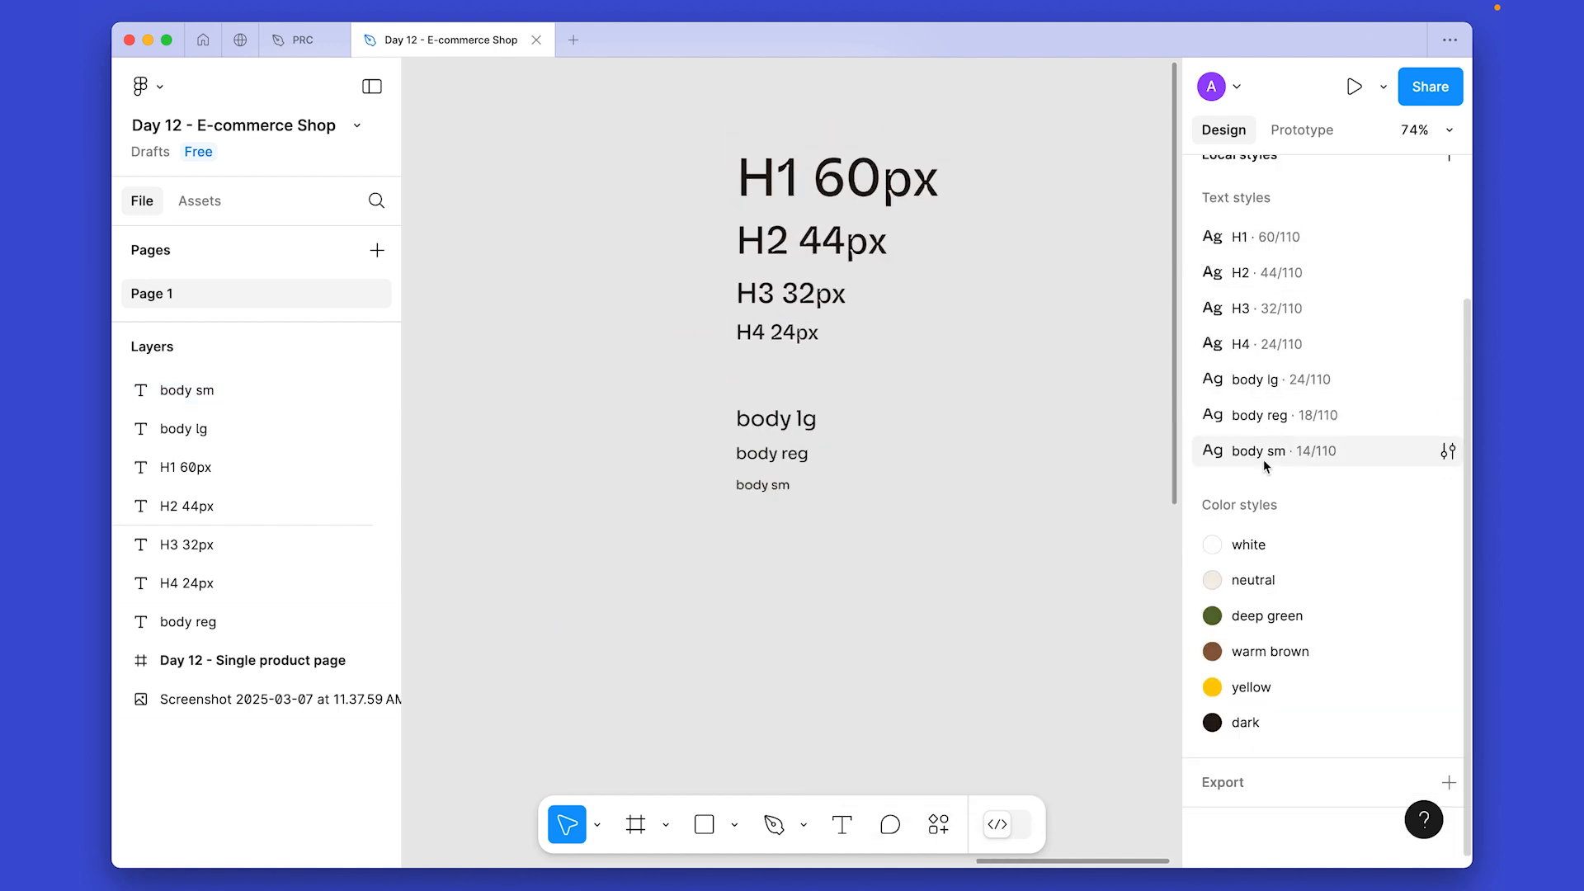
pyautogui.moveTo(942, 569); pyautogui.dragTo(611, 159)
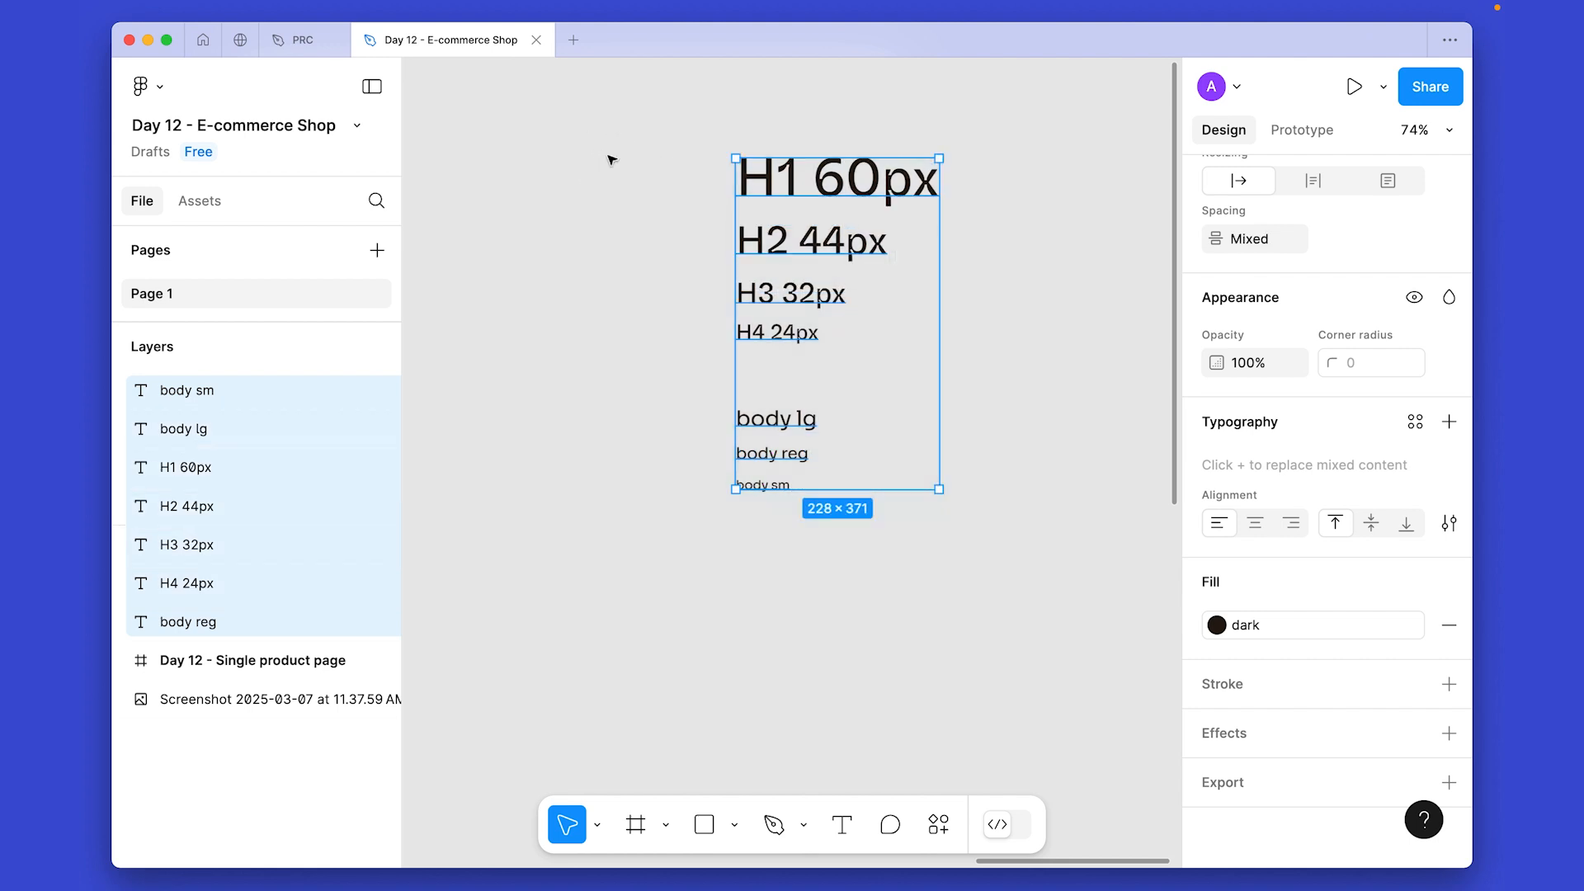
pyautogui.press('Delete')
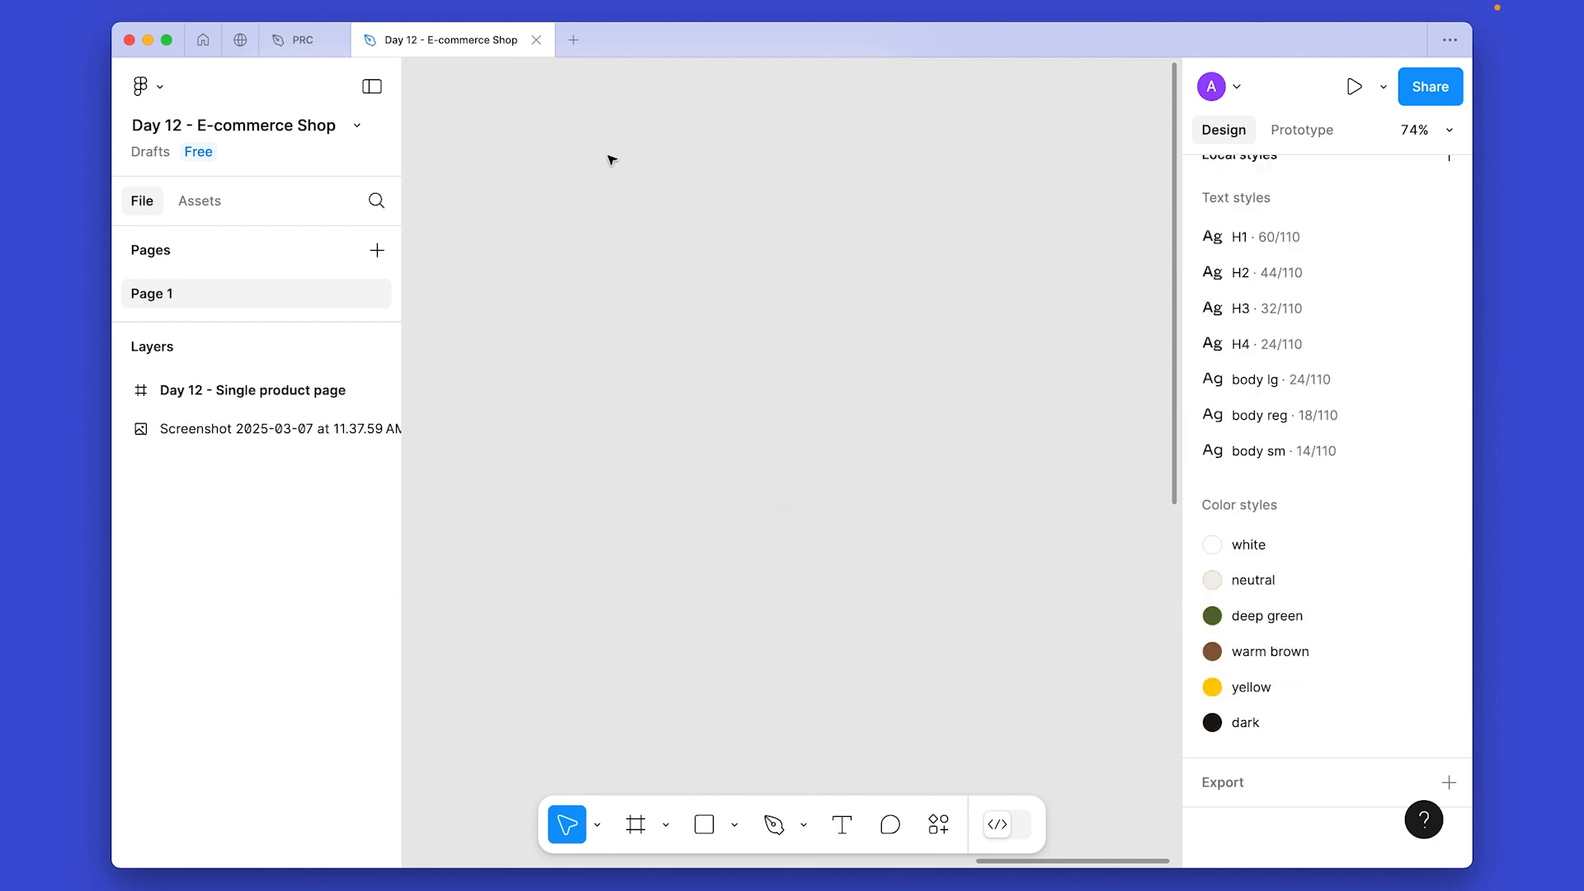
# Apply the neutral color style as the fill of the Day 12 - Single product page frame.
pyautogui.hotkey('shift', '2')
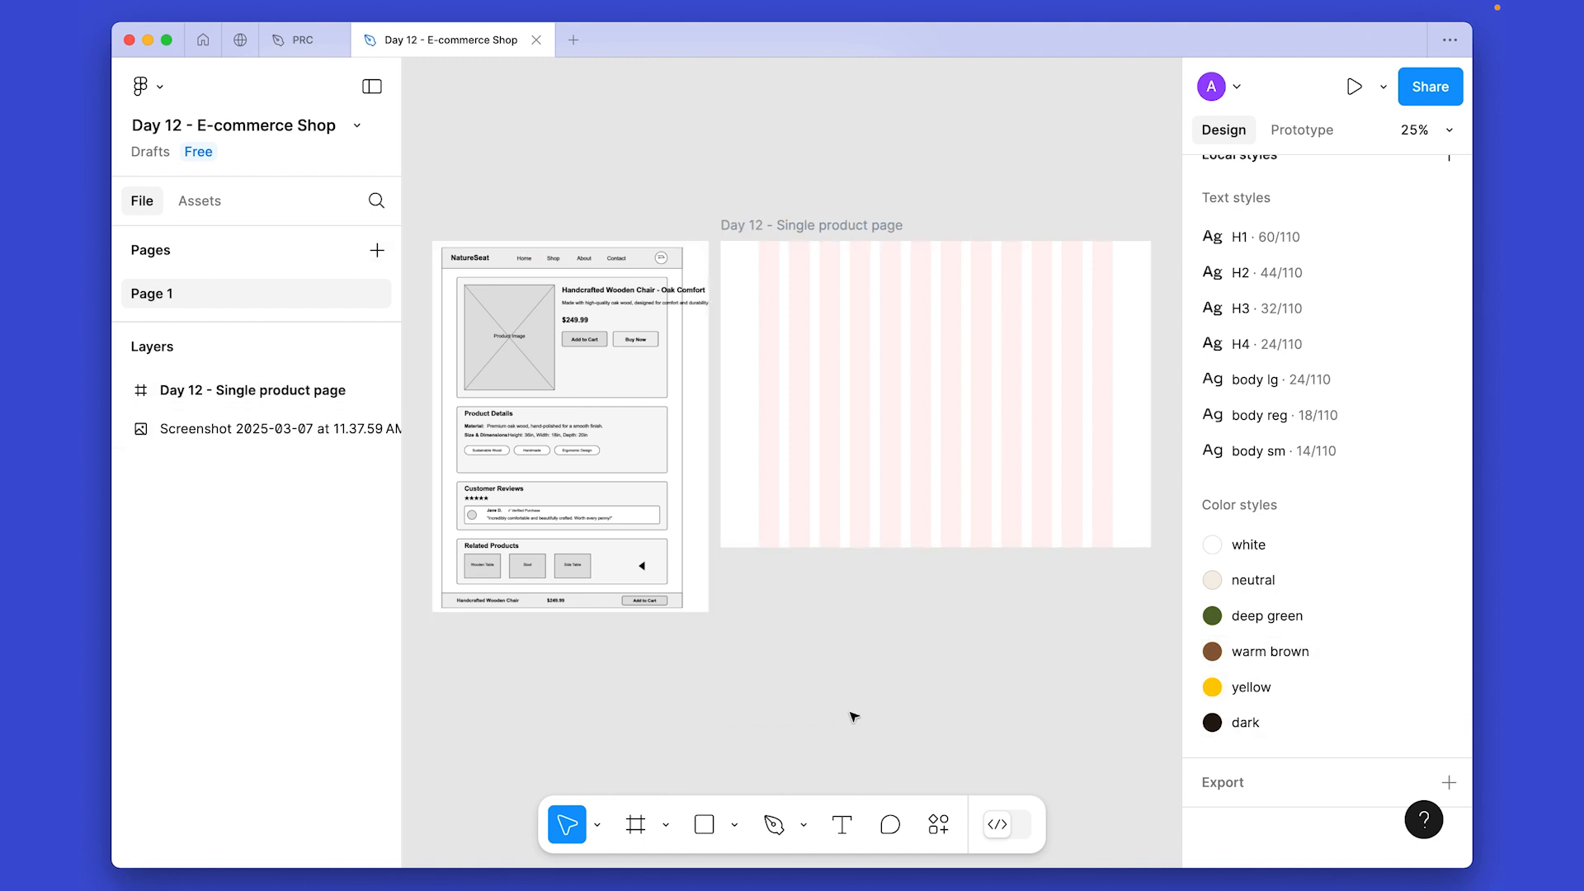
pyautogui.click(814, 442)
pyautogui.hotkey('shift', '2')
pyautogui.scroll(-3, 1330, 571)
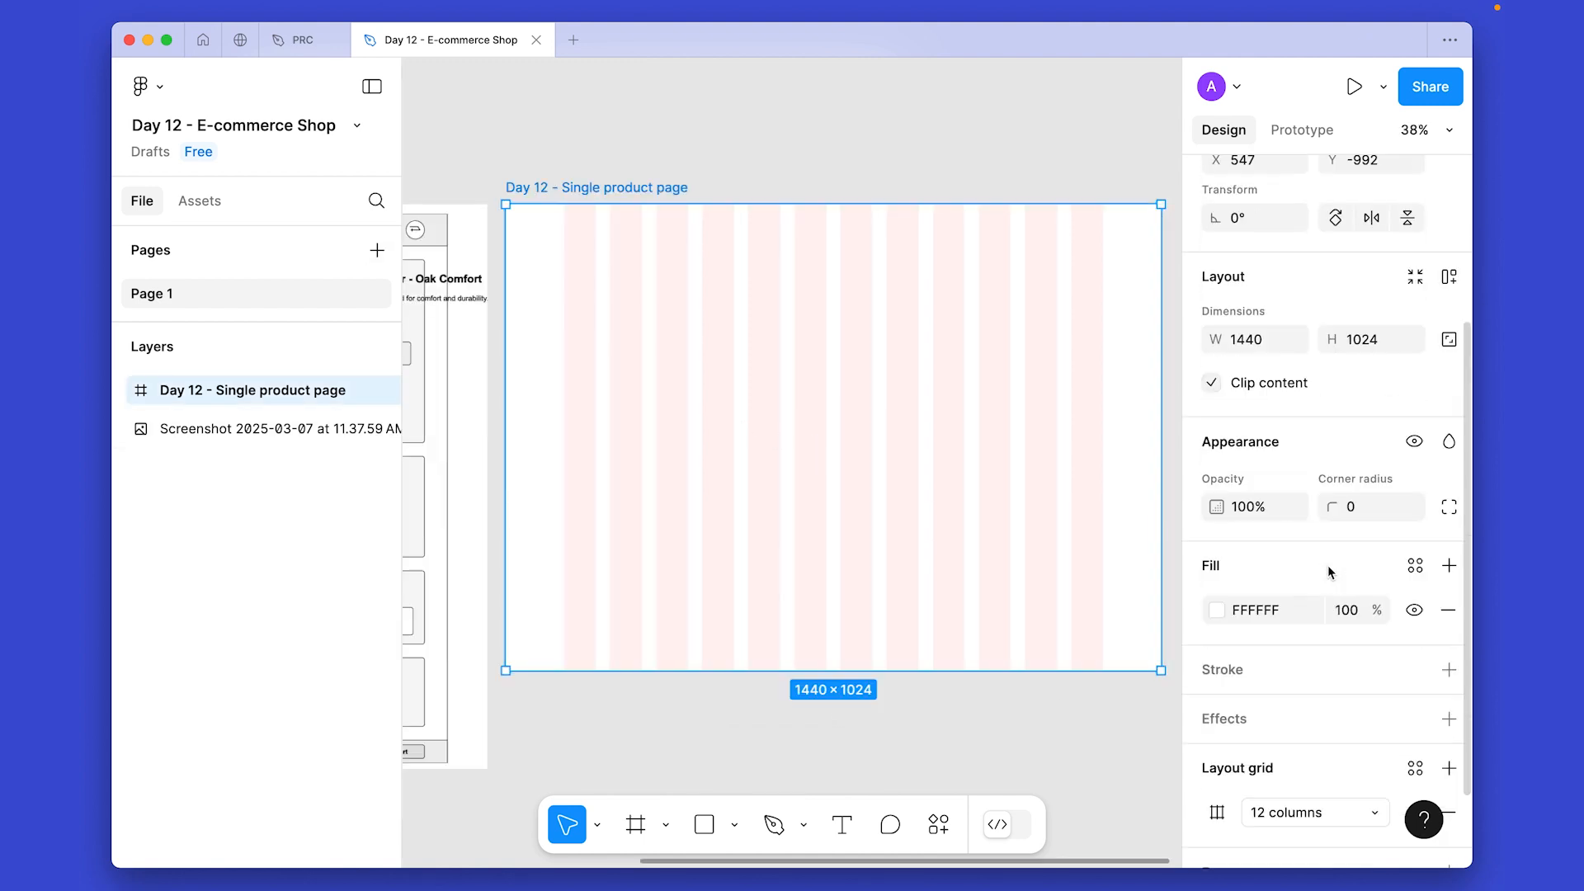
pyautogui.click(1416, 567)
pyautogui.click(972, 664)
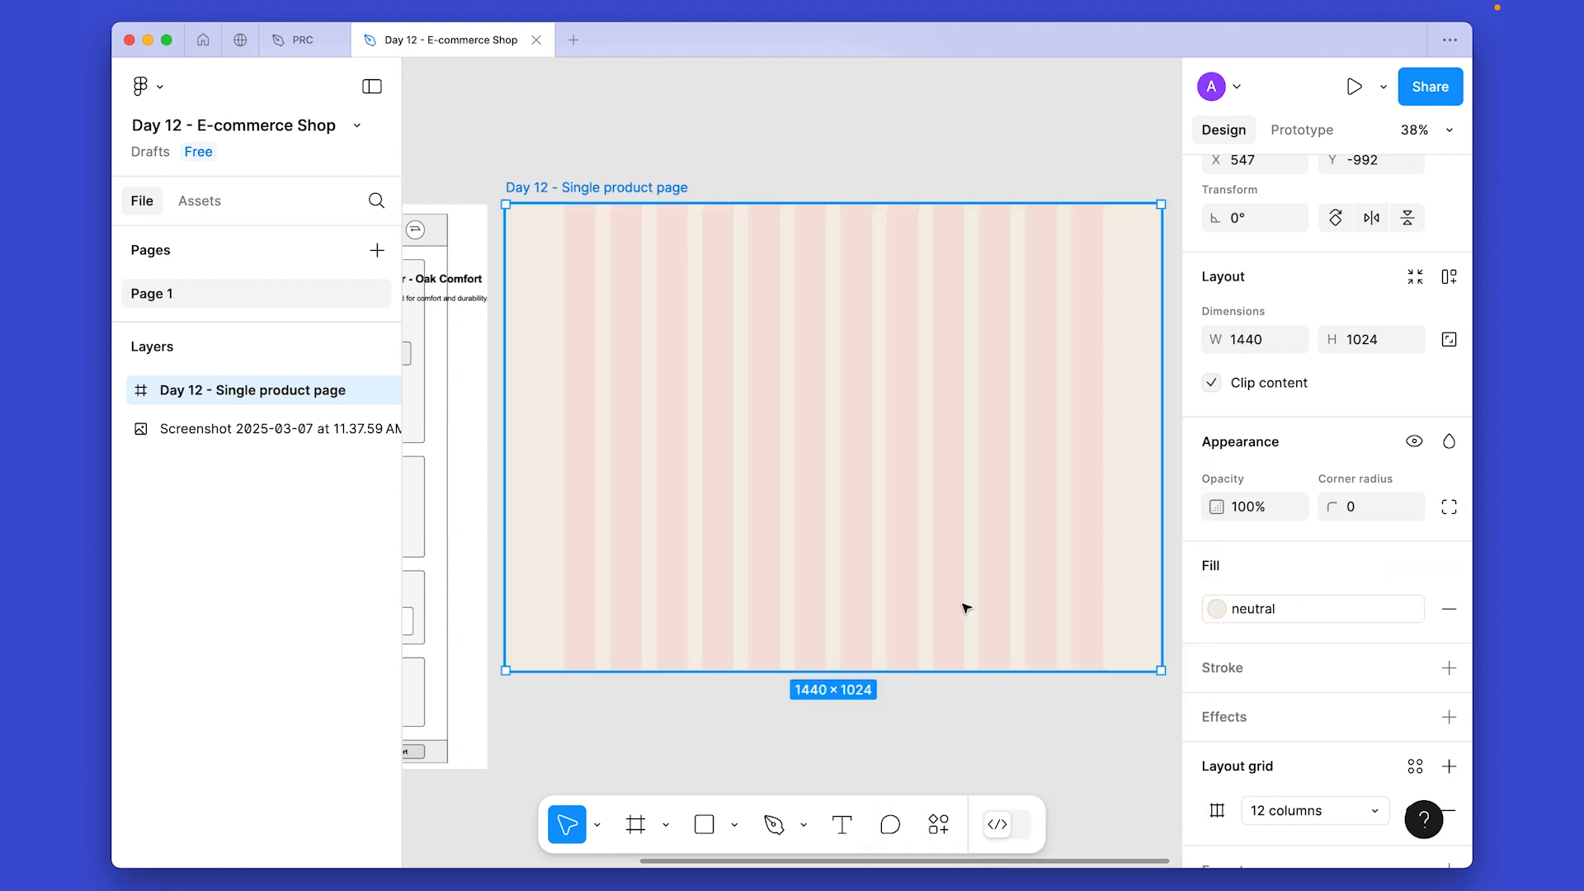
# Add the logo text "NatureSeat" near the upper-left corner of the product page frame.
pyautogui.scroll(2, 889, 370)
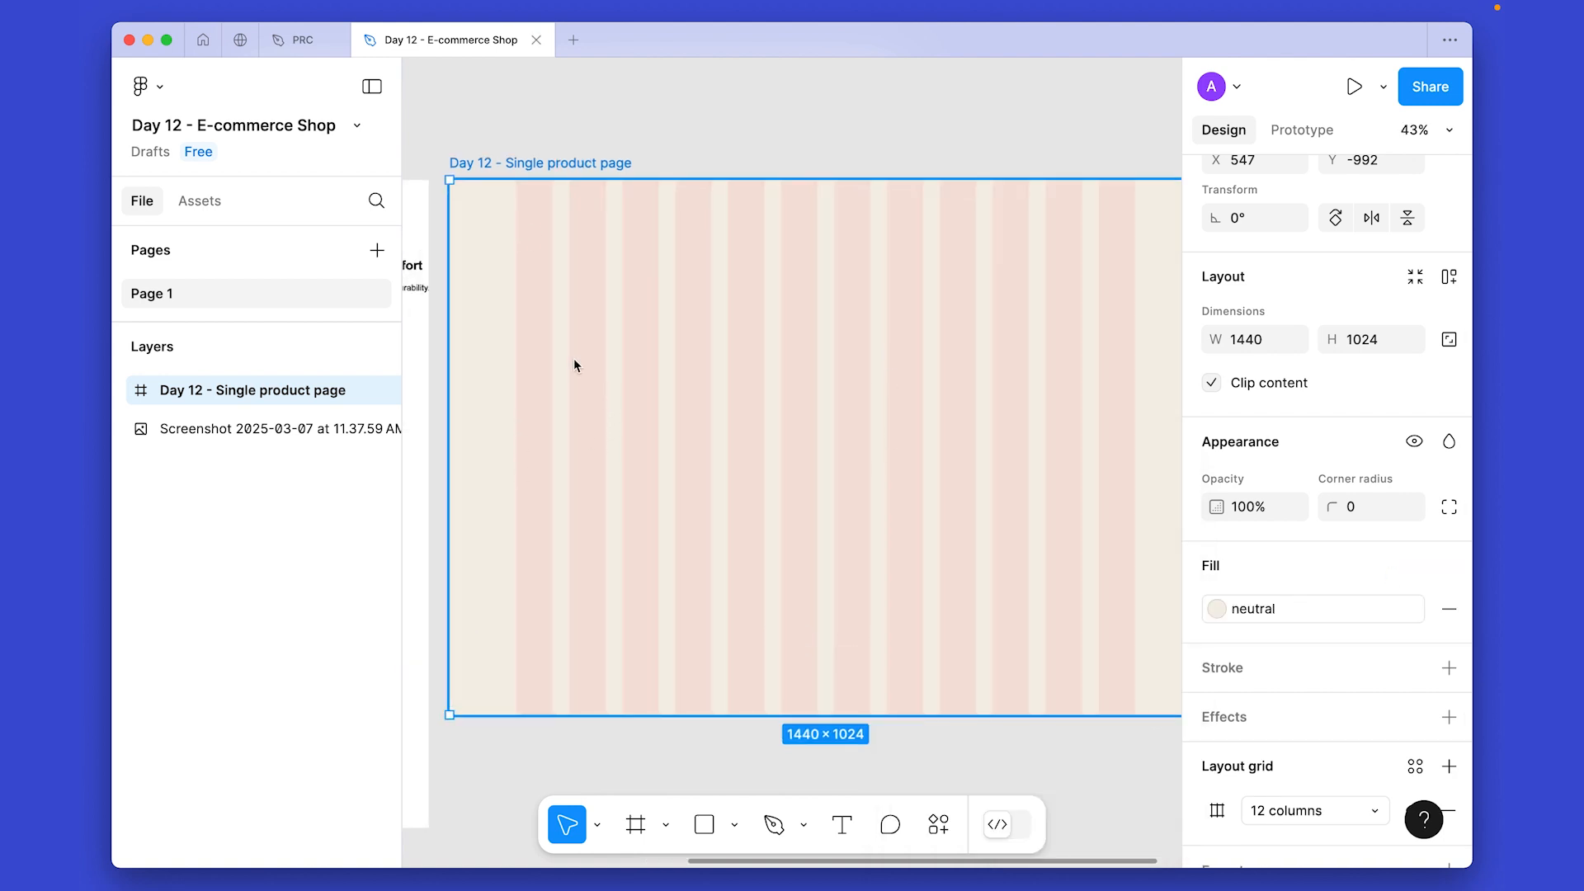
pyautogui.scroll(4, 569, 311)
pyautogui.moveTo(594, 321); pyautogui.dragTo(705, 361)
pyautogui.press('t')
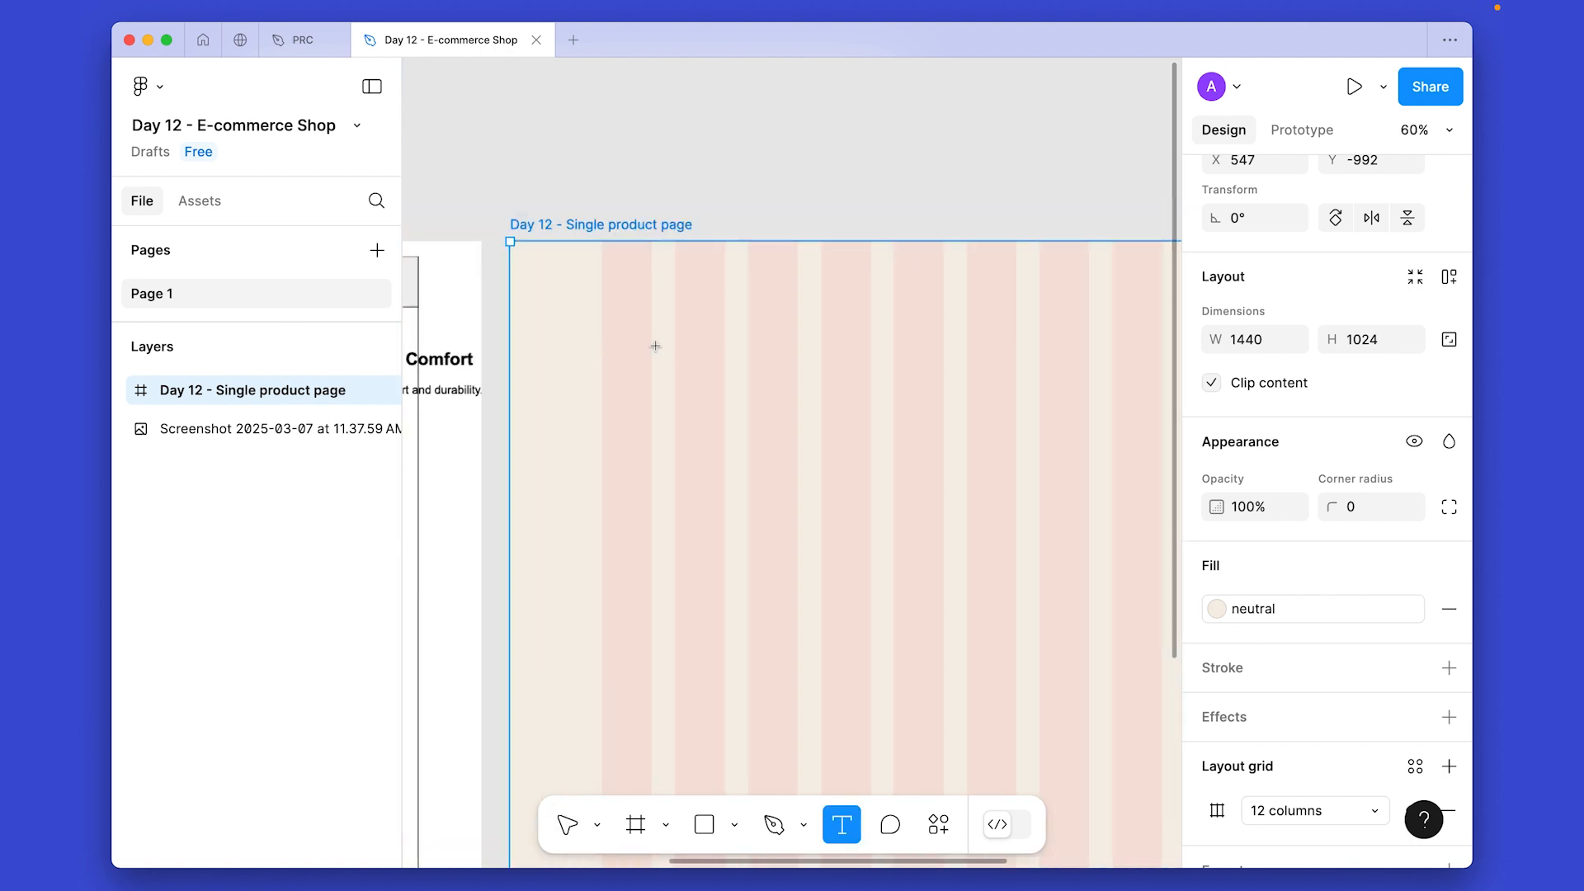
pyautogui.click(612, 302)
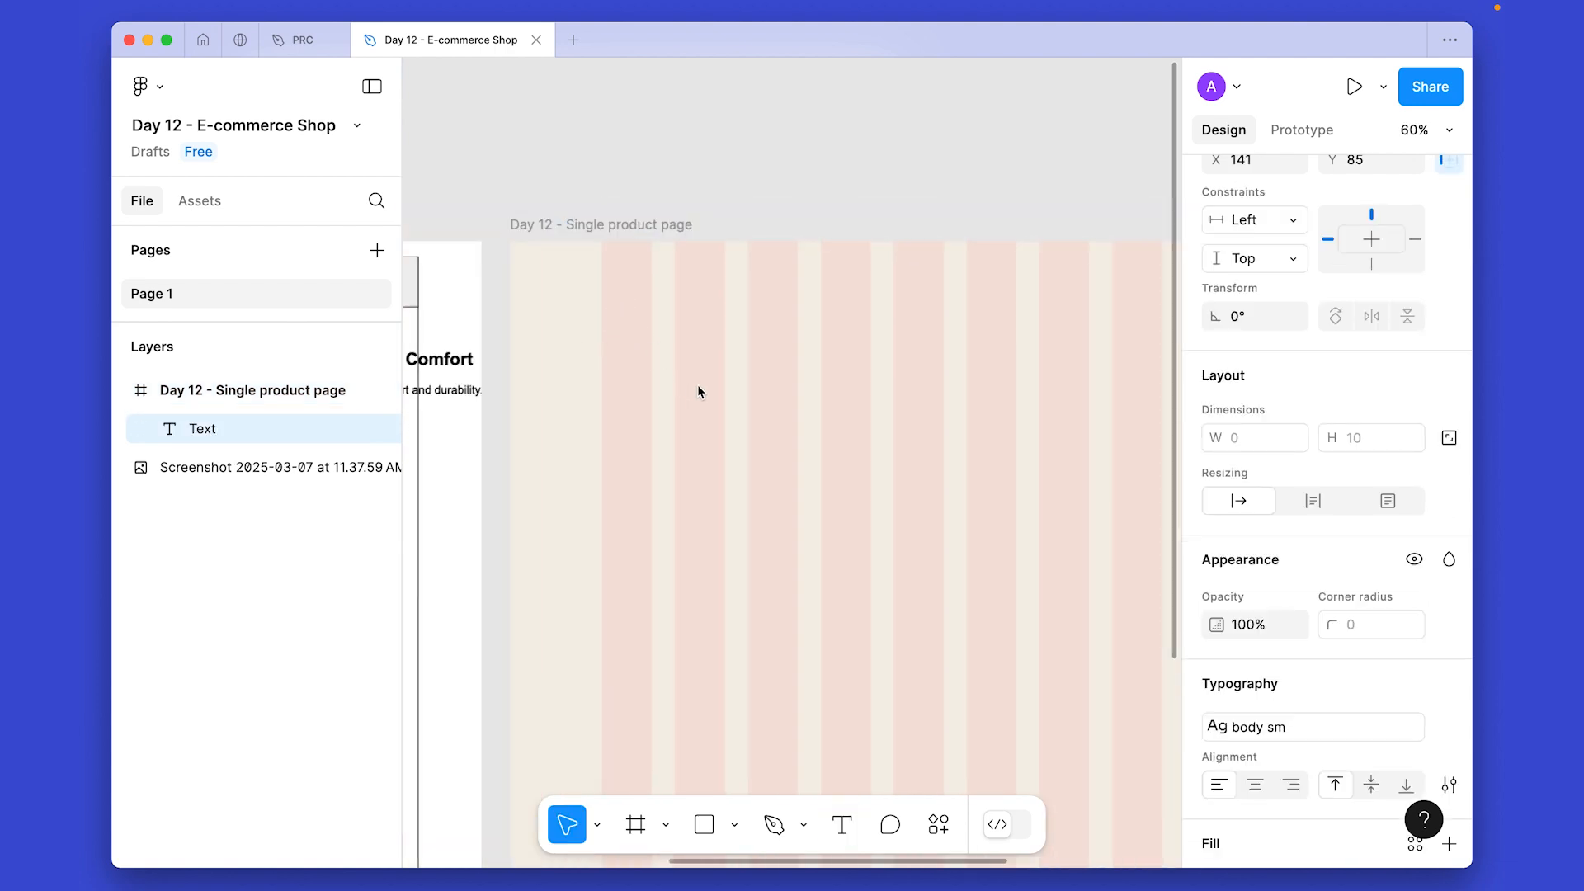
pyautogui.write('Nature')
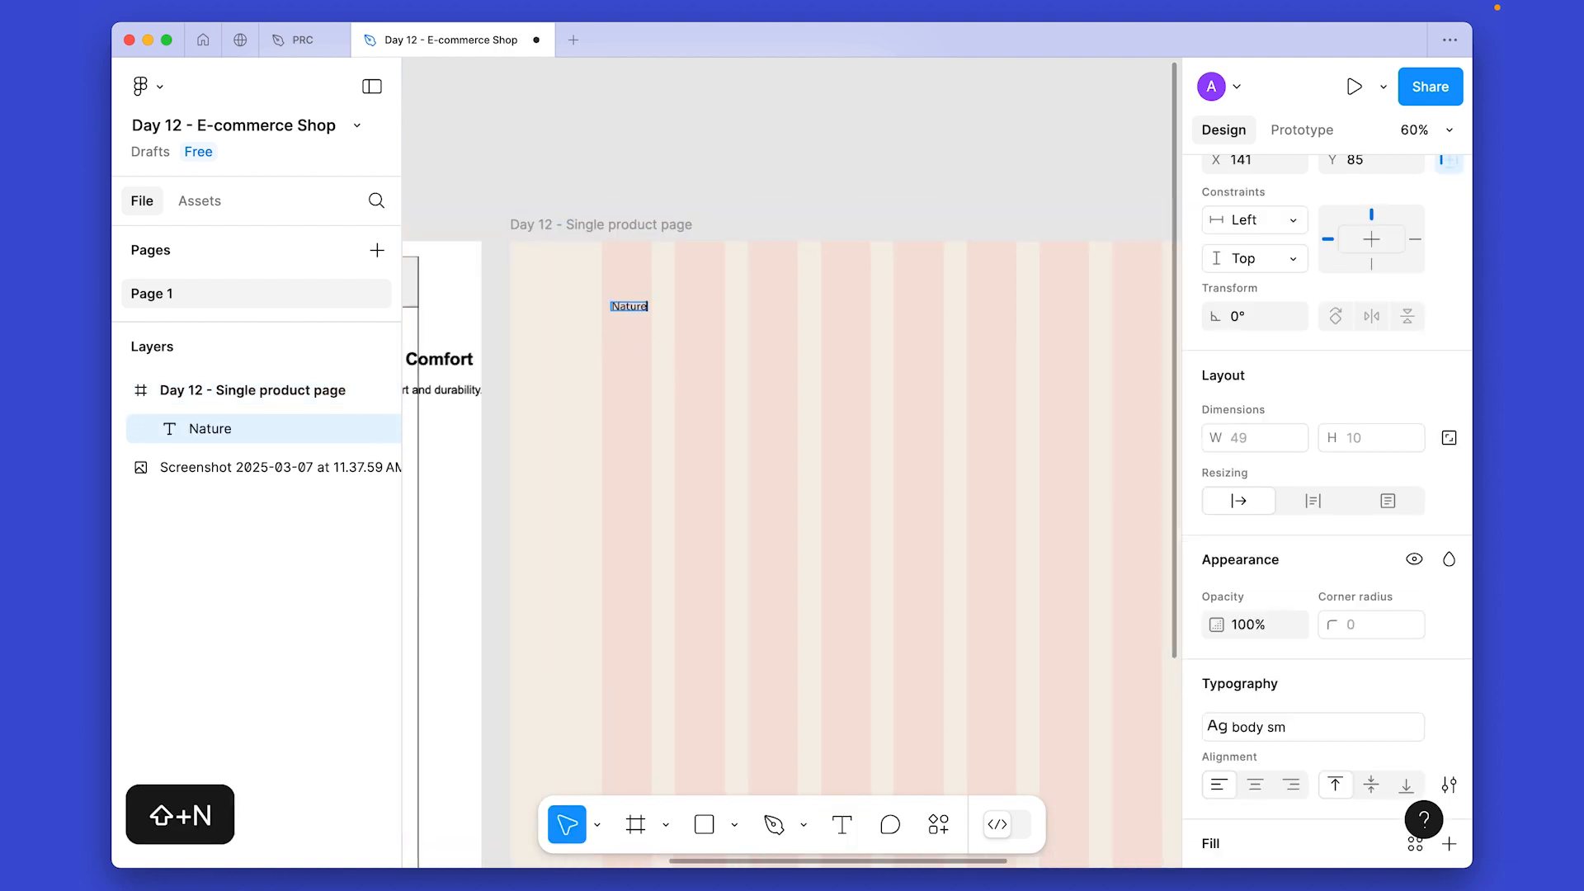
pyautogui.write('Se')
pyautogui.press('Escape')
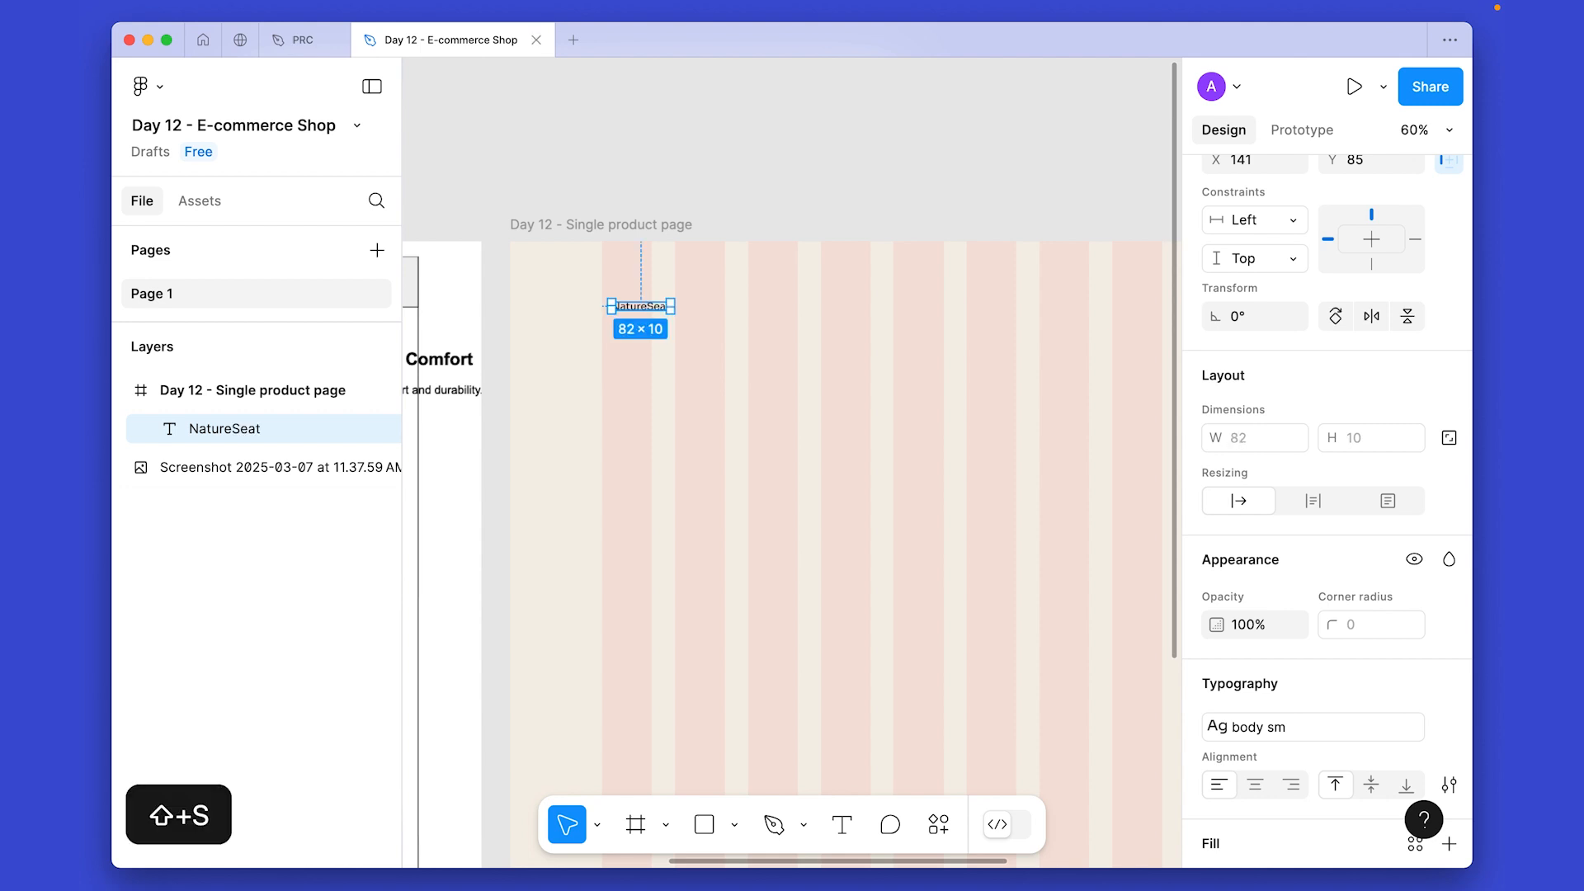
# Apply the H3 text style to NatureSeat and align the text with the first grid column's left edge.
pyautogui.scroll(-2, 1315, 651)
pyautogui.click(1315, 647)
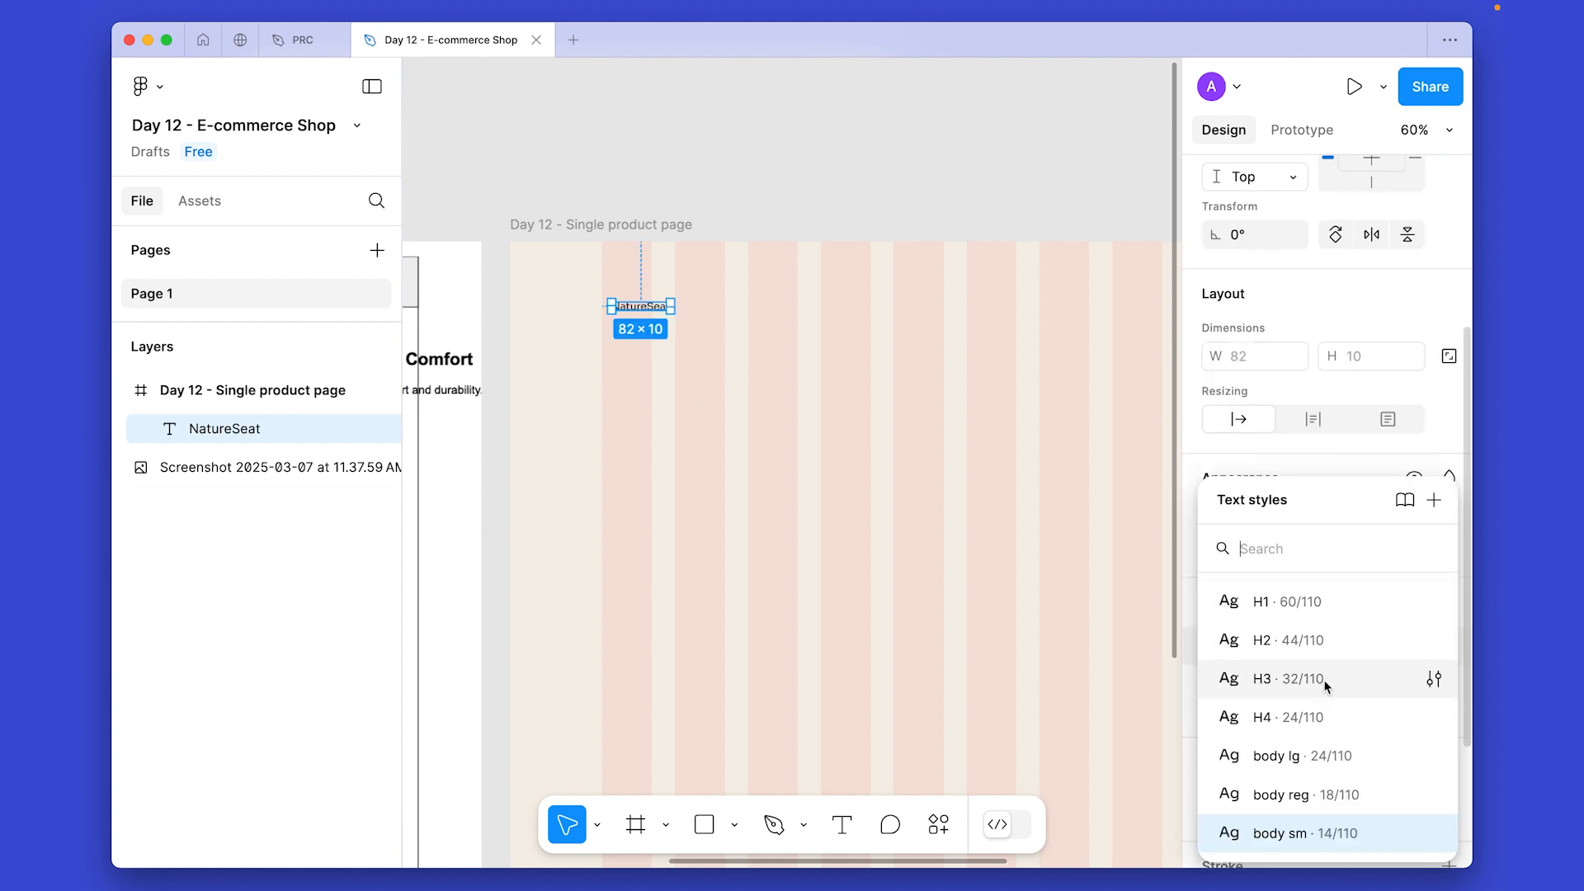
pyautogui.click(1291, 678)
pyautogui.moveTo(666, 314); pyautogui.dragTo(658, 314)
# Apply the dark color style as the fill of the NatureSeat text.
pyautogui.scroll(-3, 1432, 677)
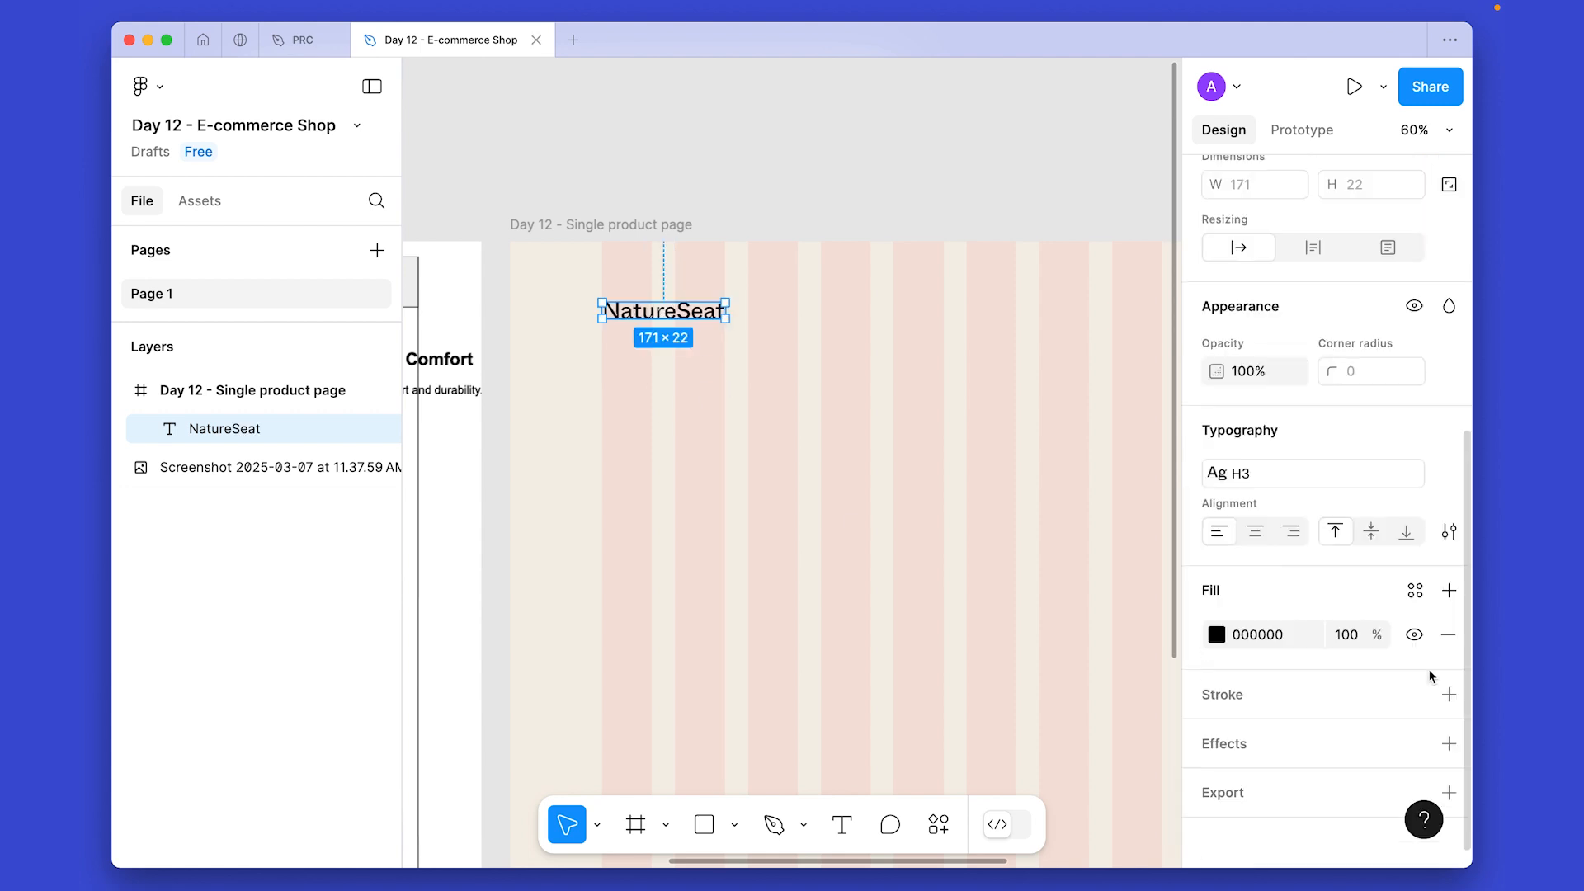
pyautogui.click(1413, 595)
pyautogui.click(960, 850)
pyautogui.click(884, 440)
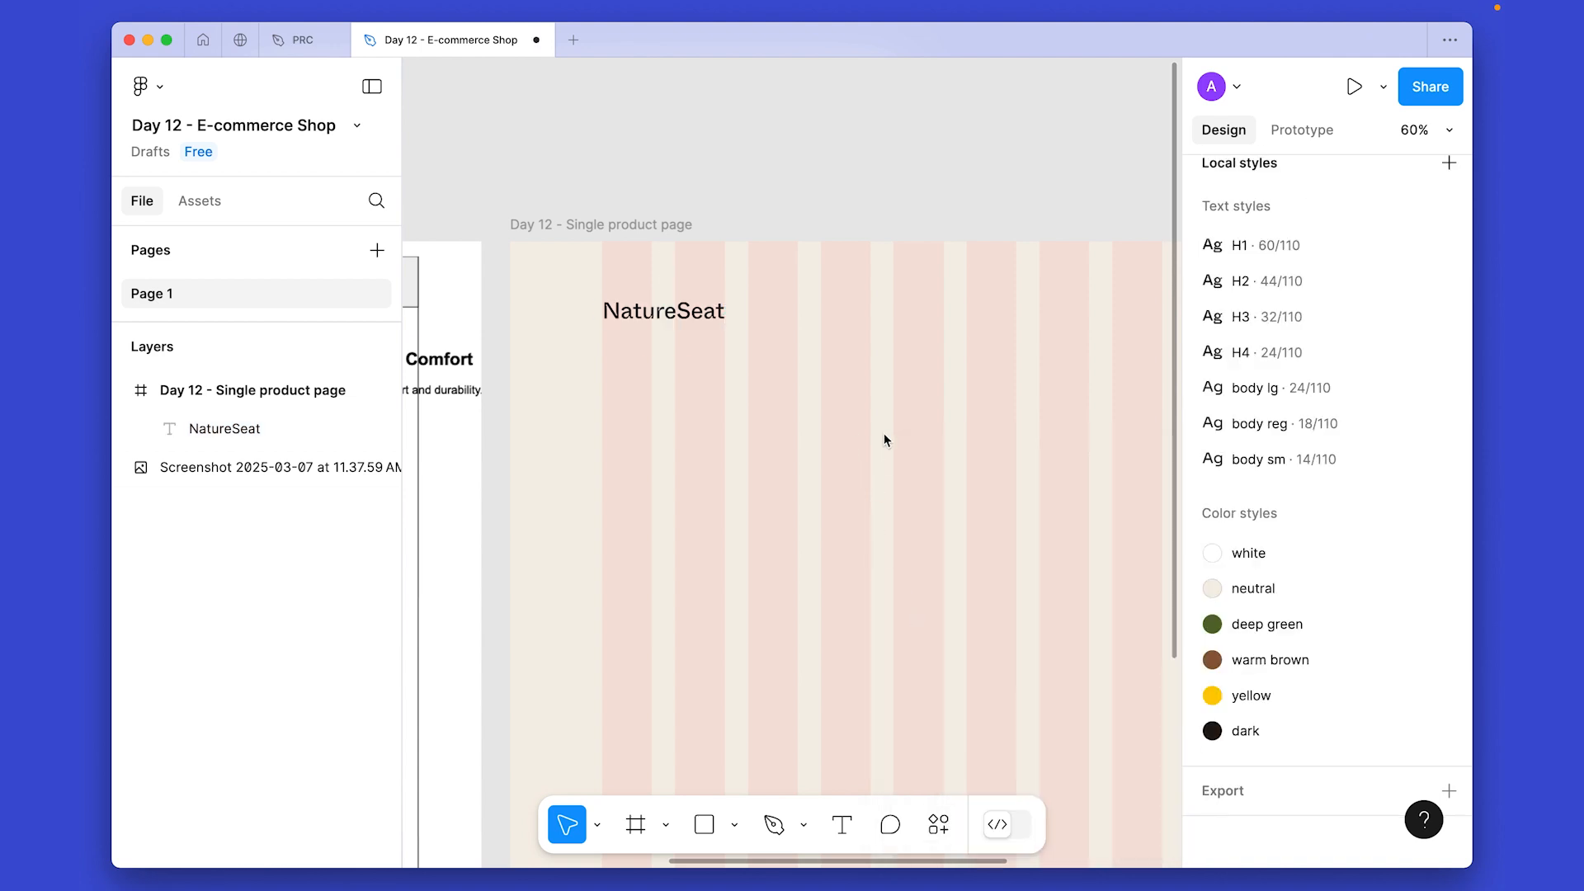
# Add a "Home" text to the right of the NatureSeat logo in the page header.
pyautogui.hscroll(4, 884, 439)
pyautogui.scroll(-2, 773, 346)
pyautogui.press('t')
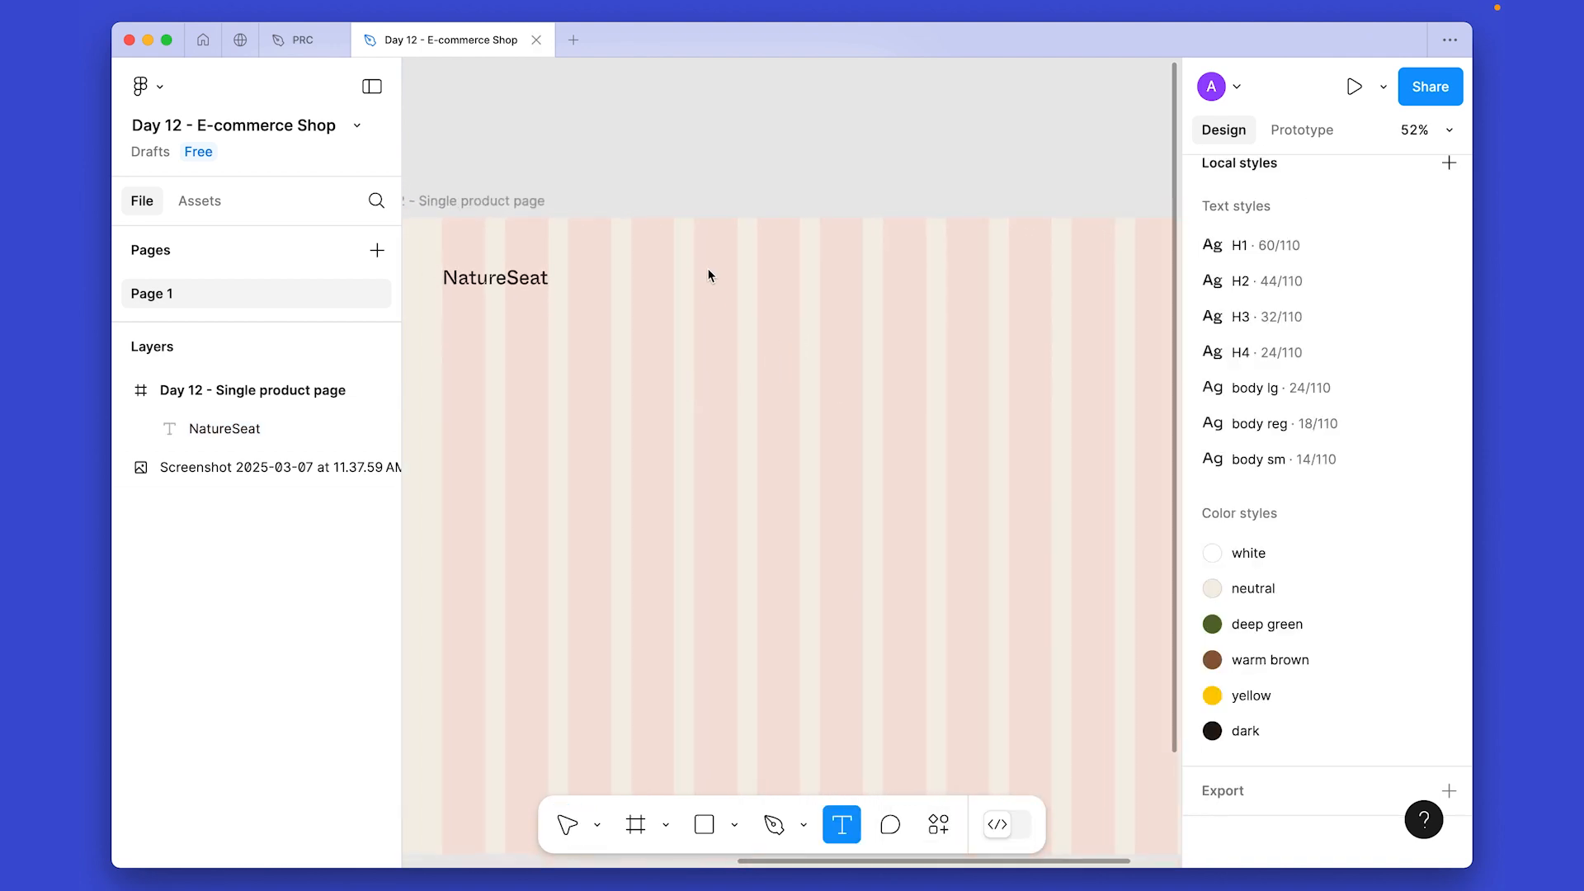
pyautogui.click(700, 305)
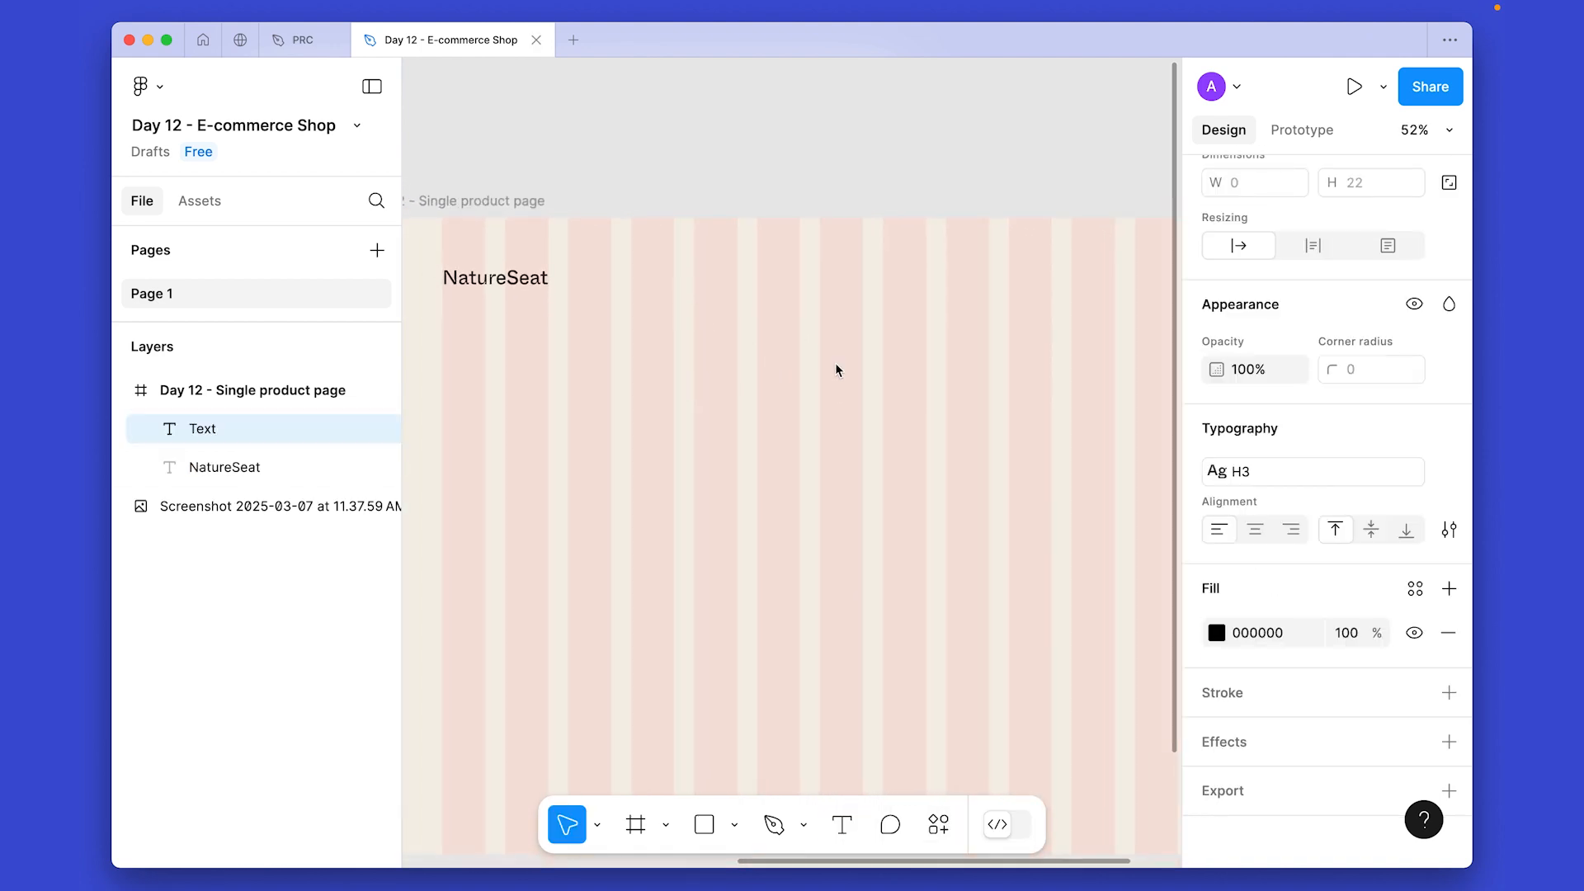
pyautogui.write('Home')
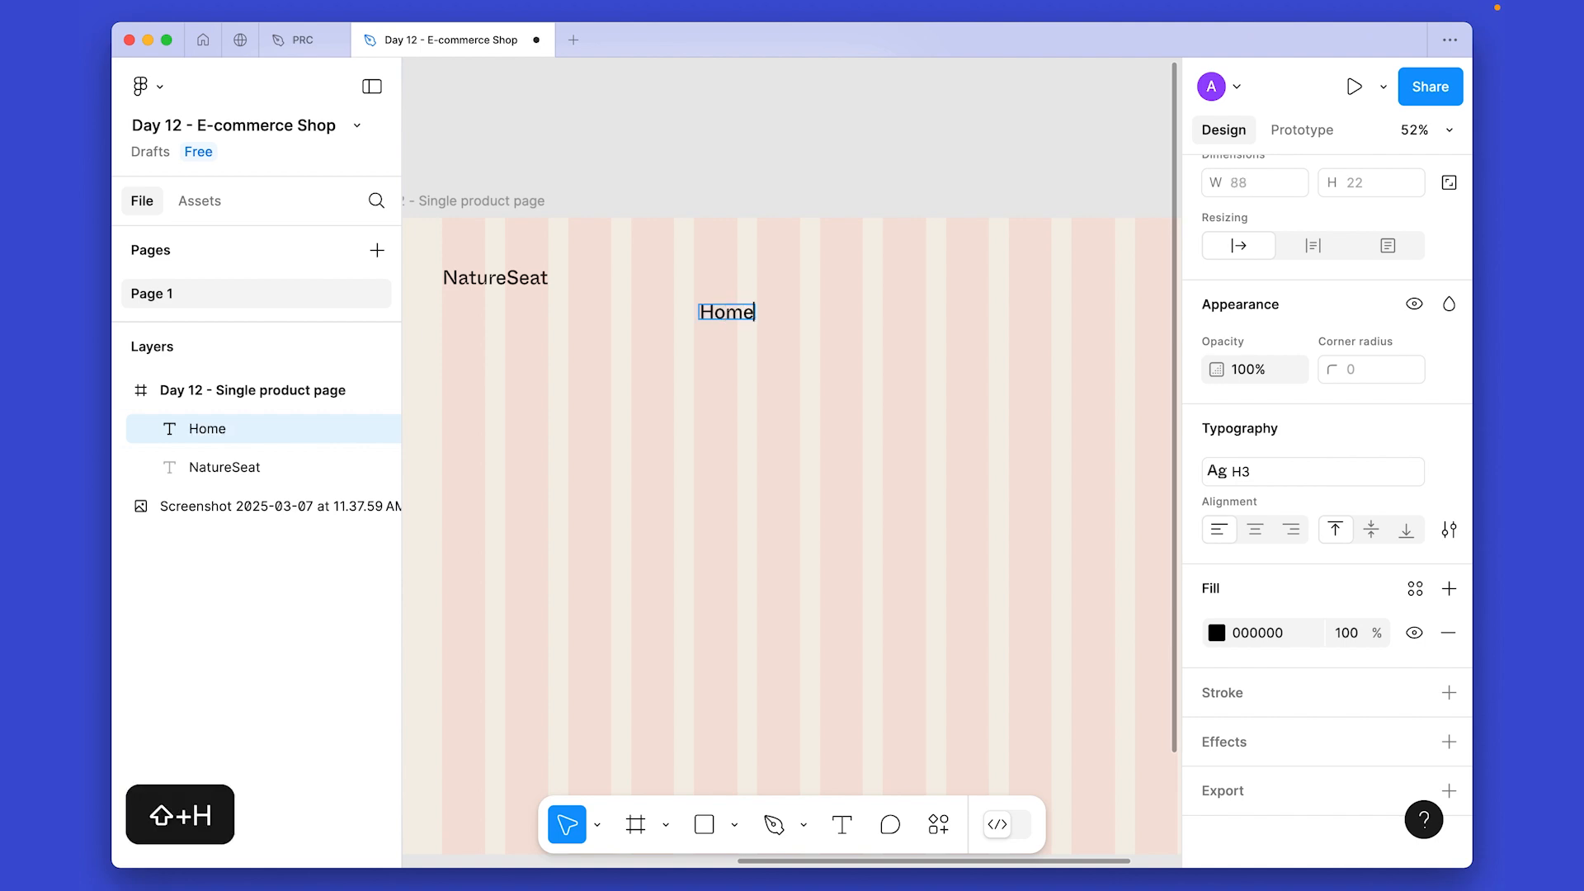
pyautogui.press('Escape')
# Apply the body reg text style and the dark color style to the Home text.
pyautogui.click(1326, 471)
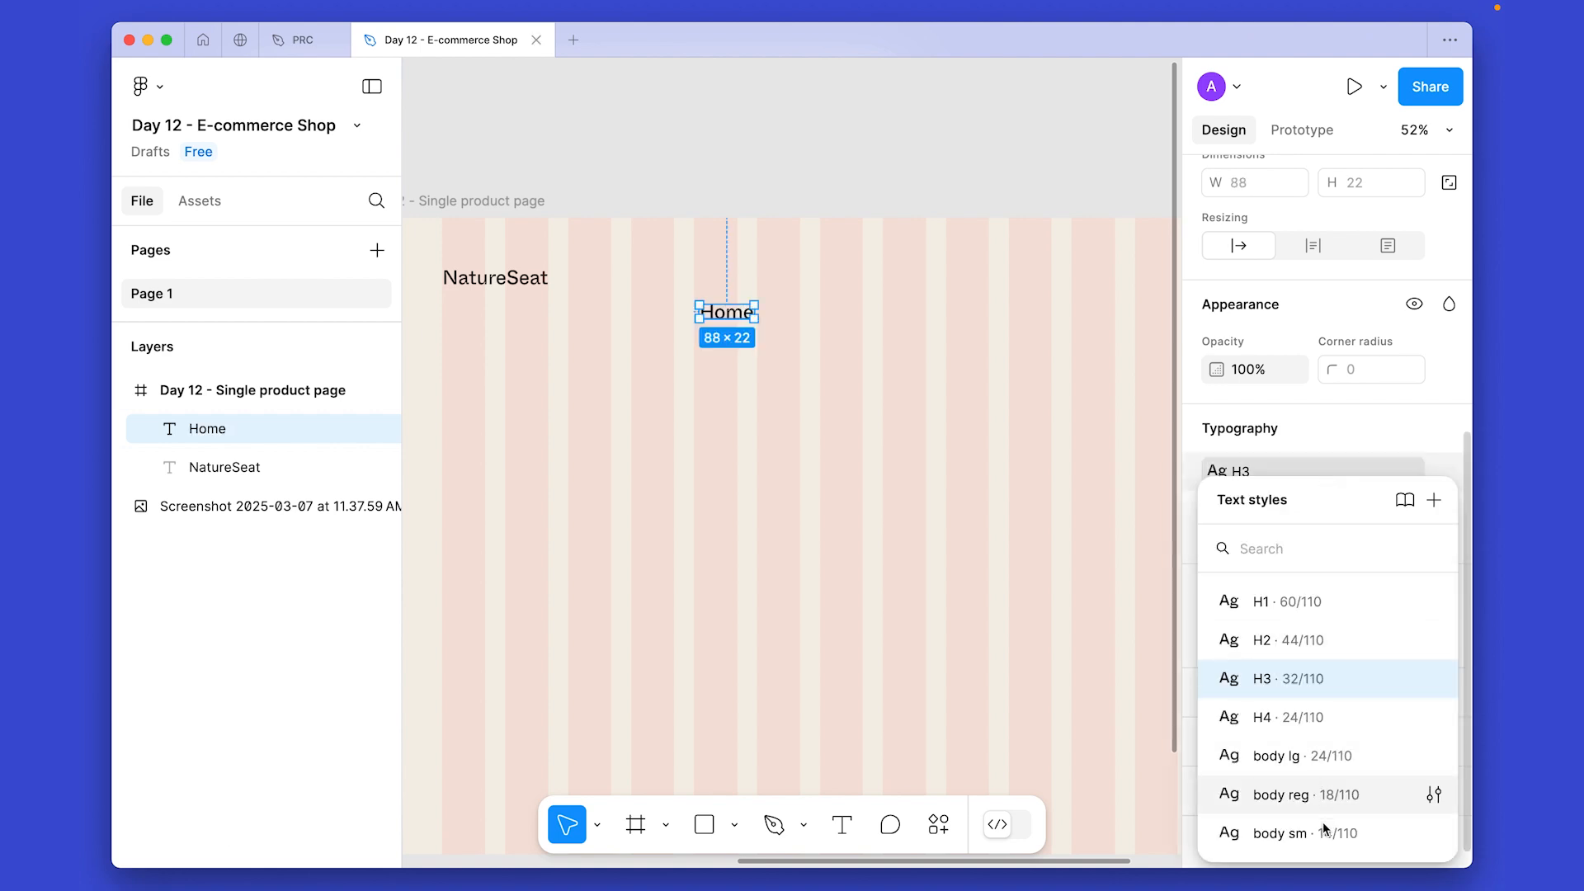
pyautogui.click(1322, 794)
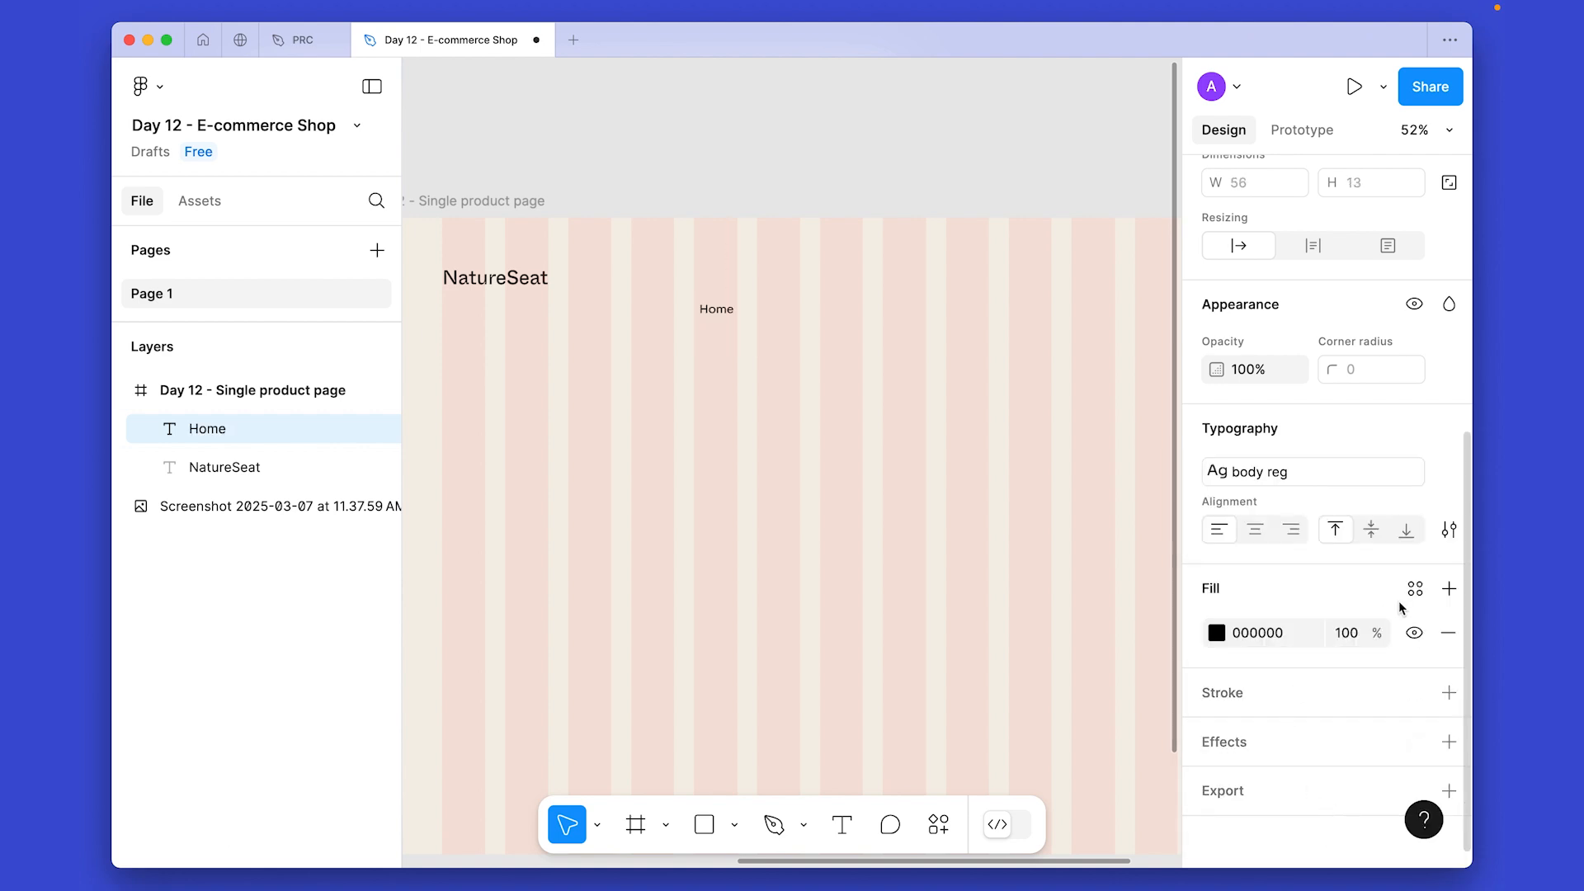
pyautogui.click(1415, 588)
pyautogui.click(948, 818)
# Line up the Home link with the logo and duplicate it three times in an evenly spaced row.
pyautogui.moveTo(717, 312); pyautogui.dragTo(787, 283)
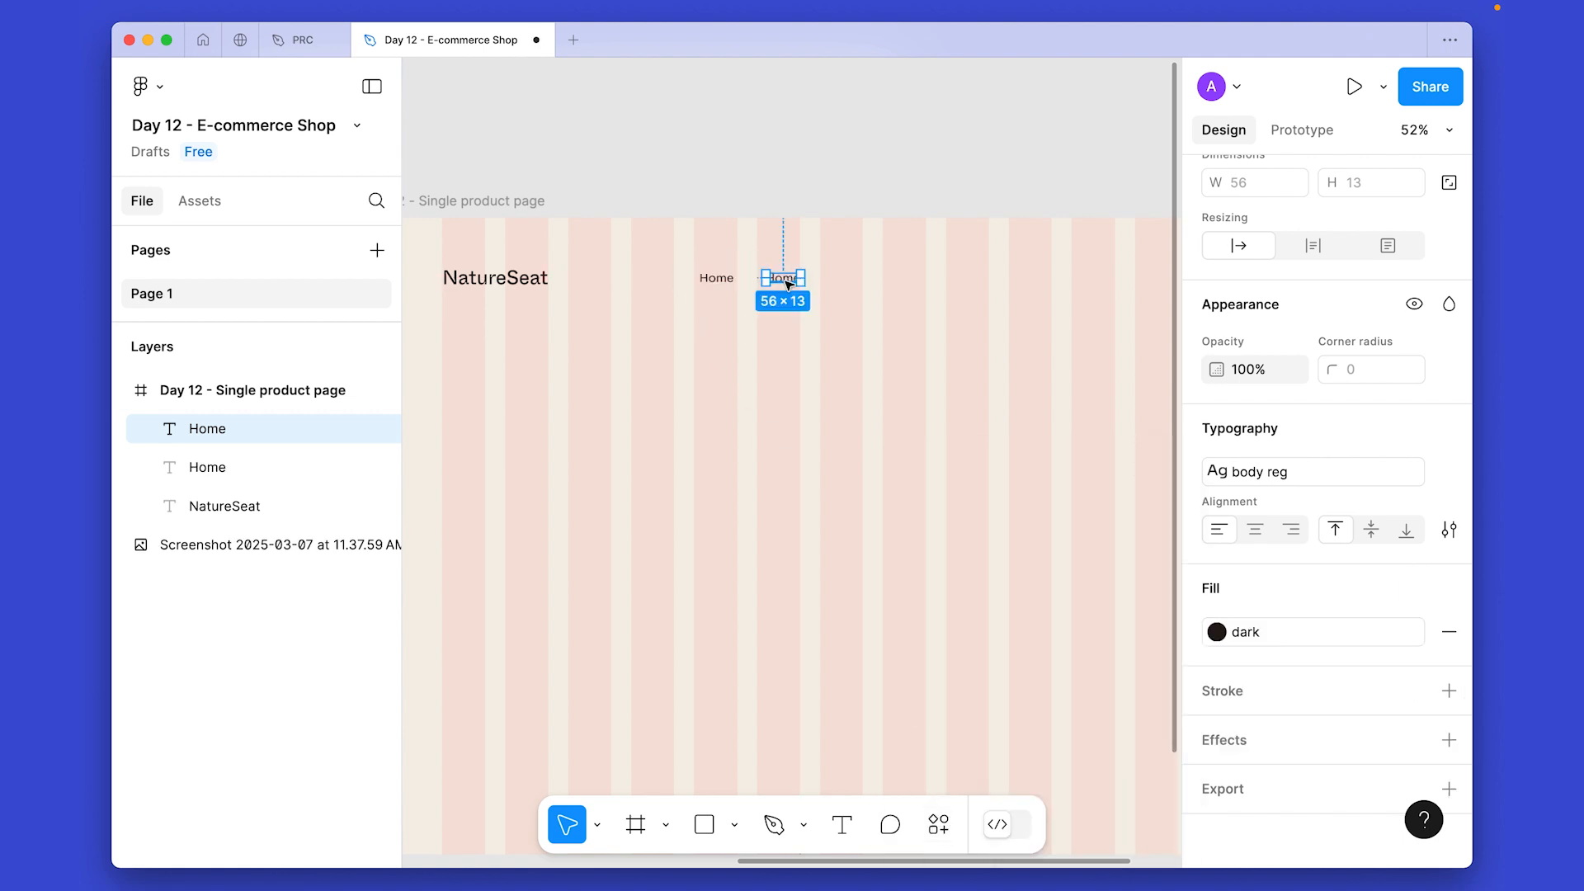
pyautogui.press('super+d')
pyautogui.press('super+d')
# Change the three copied Home links to read Shop, About and Contact.
pyautogui.doubleClick(781, 278)
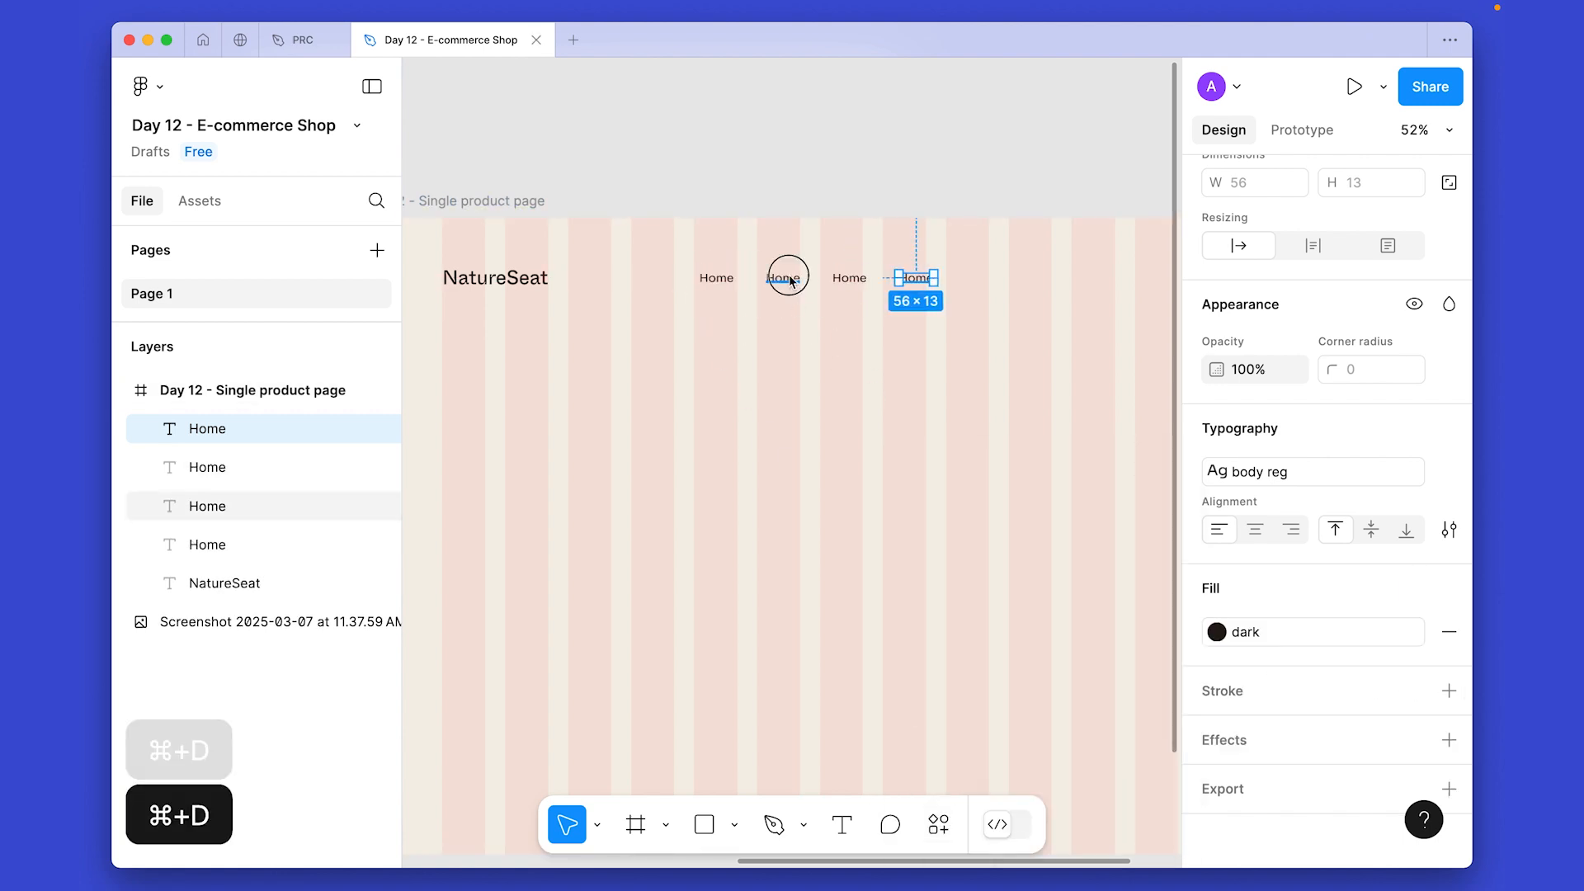
pyautogui.write('Shop')
pyautogui.press('Escape')
pyautogui.doubleClick(856, 280)
pyautogui.write('About')
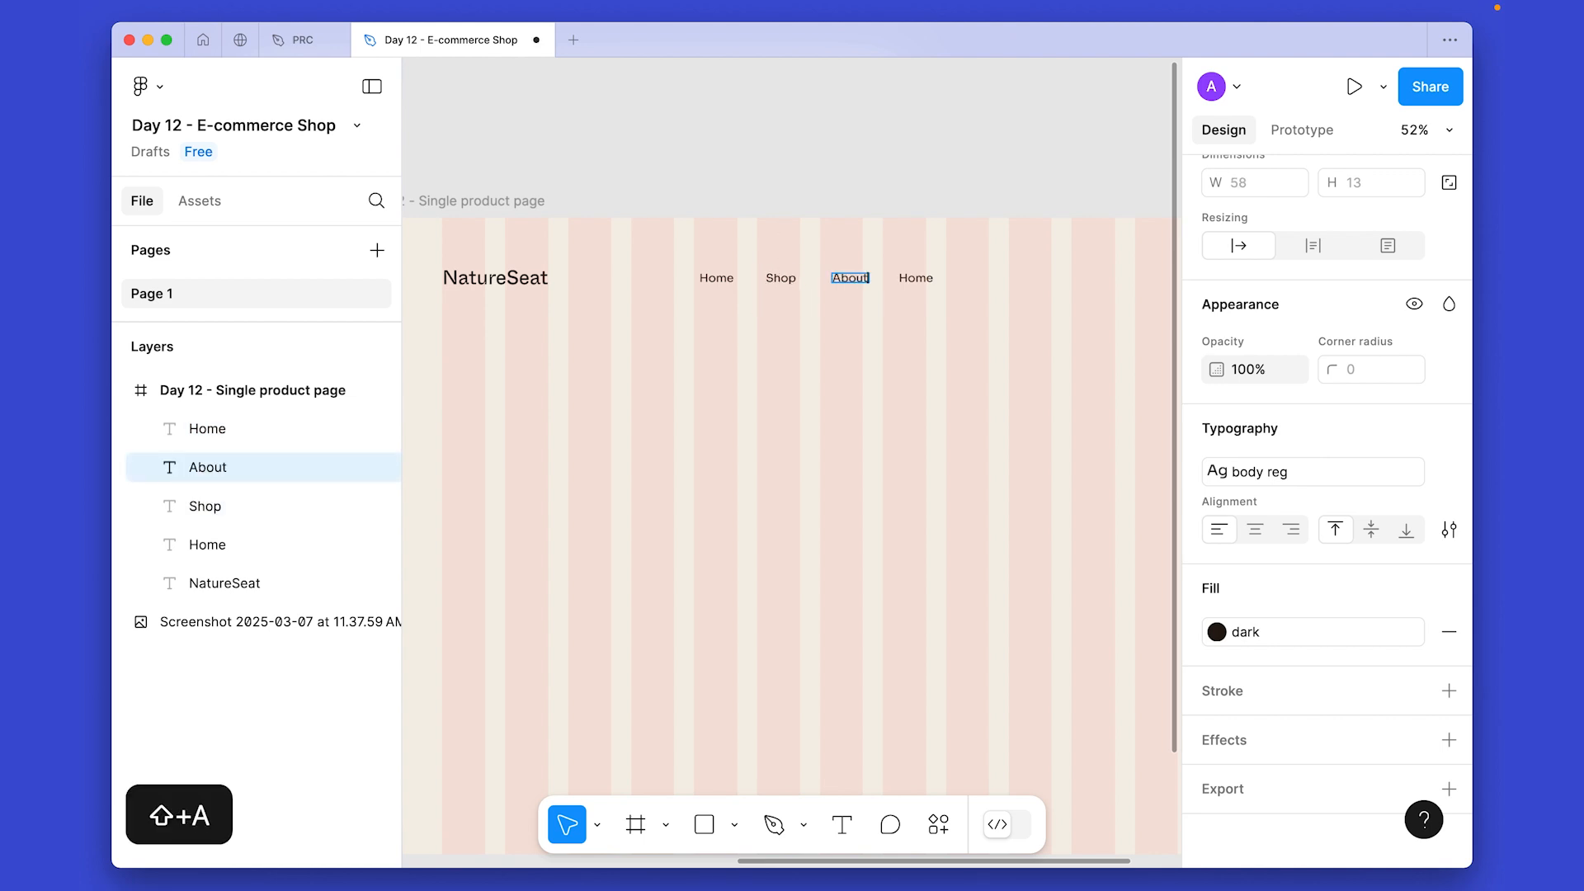
pyautogui.doubleClick(914, 278)
pyautogui.write('Contact')
# Group the four navigation links in a horizontal auto layout with a gap of 48.
pyautogui.moveTo(1060, 396); pyautogui.dragTo(695, 252)
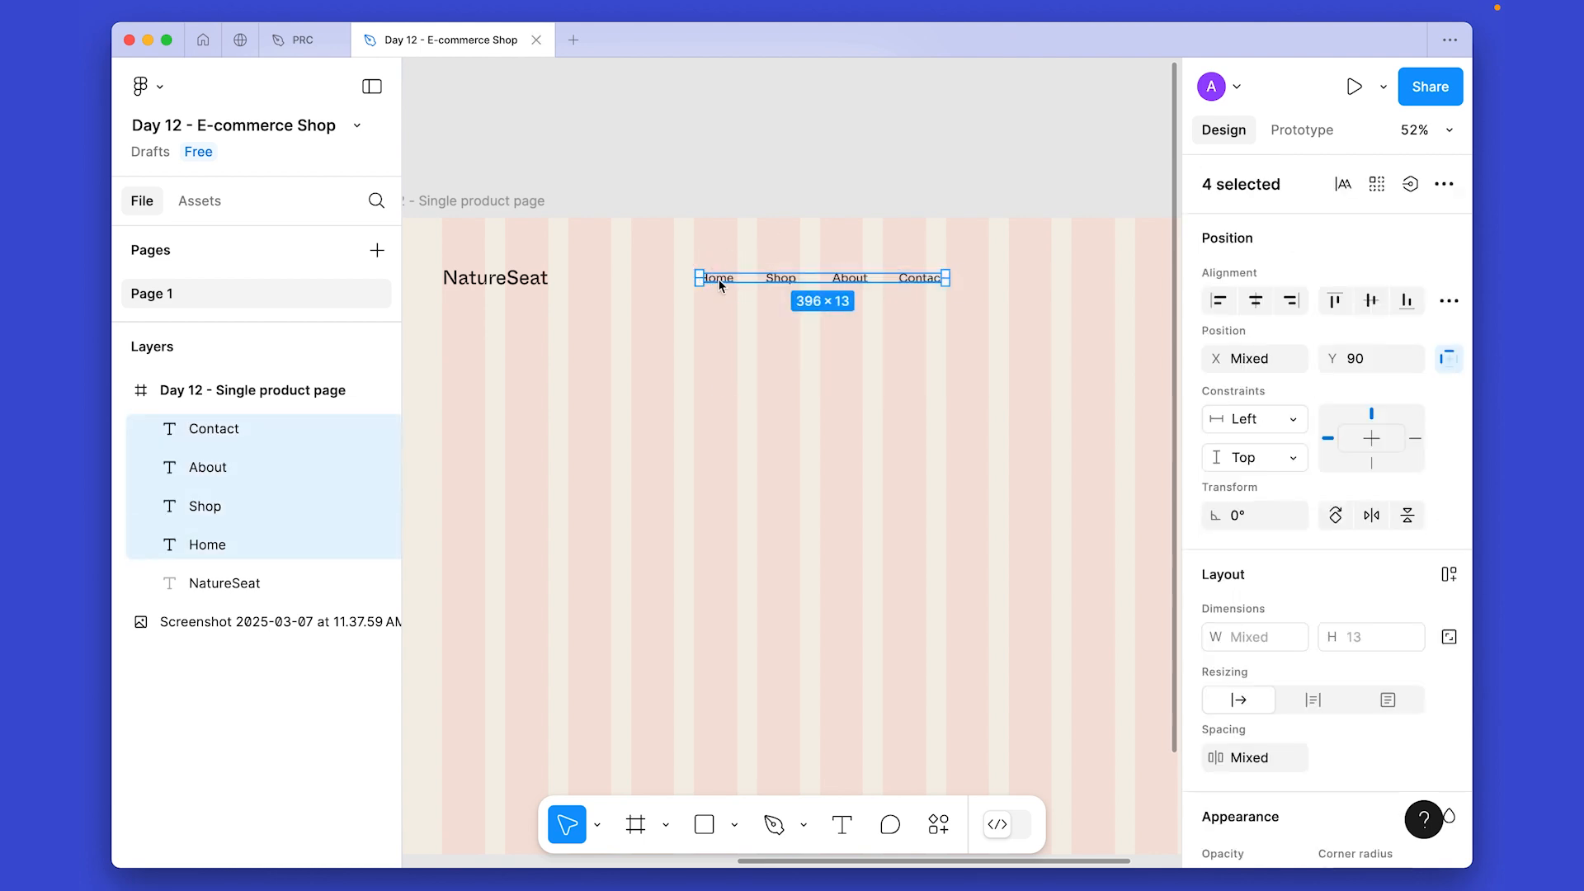
pyautogui.hotkey('shift', 'a')
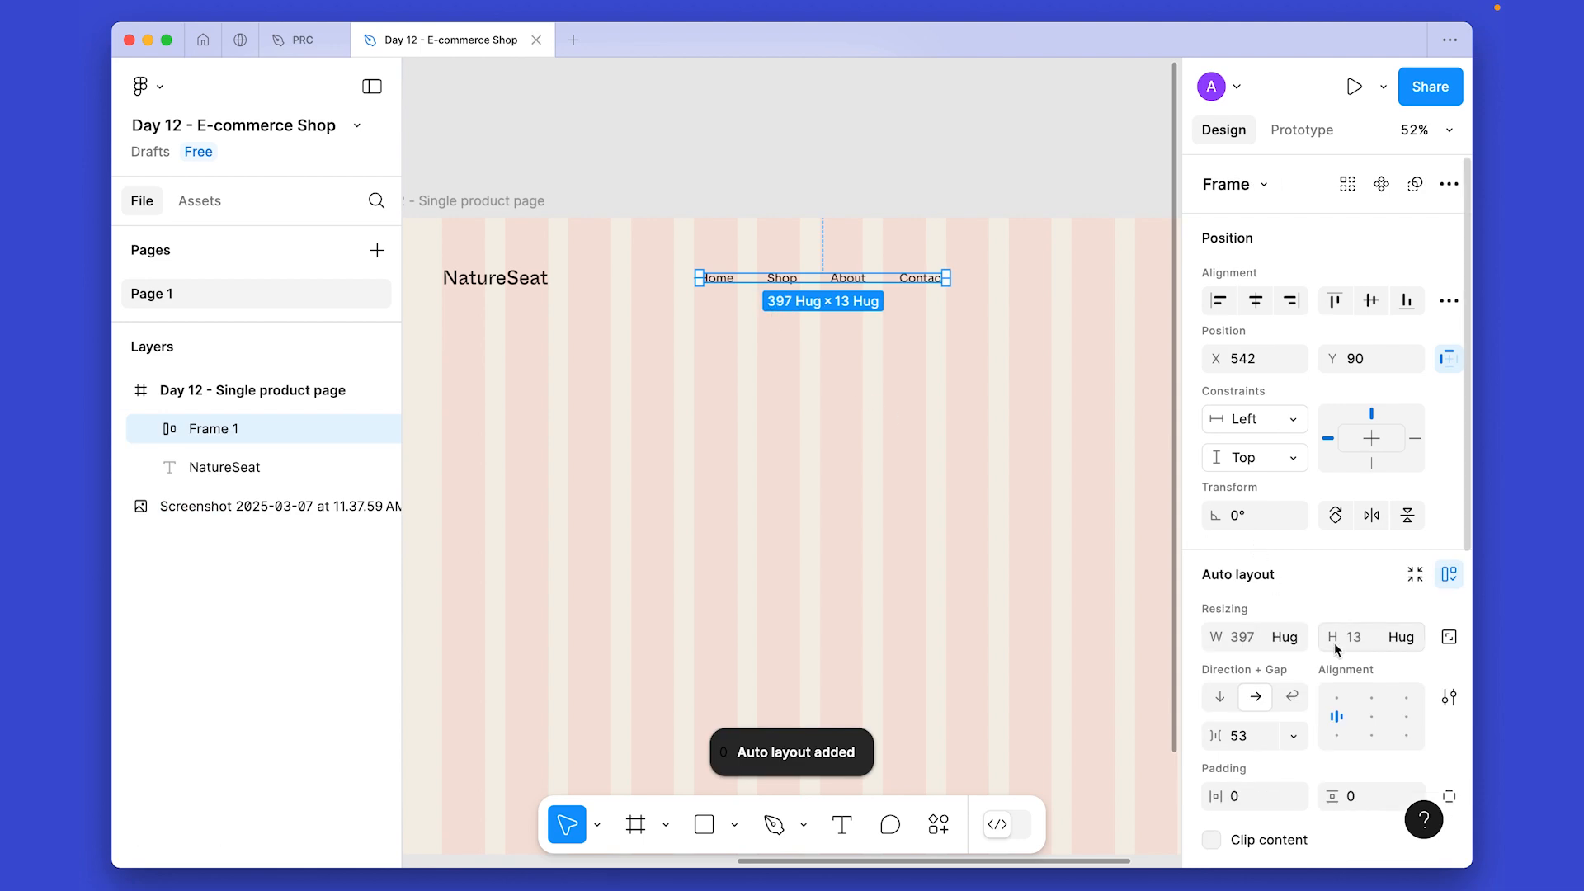
pyautogui.scroll(-2, 1334, 641)
pyautogui.click(1256, 647)
pyautogui.write('48')
pyautogui.press('Return')
pyautogui.press('Escape')
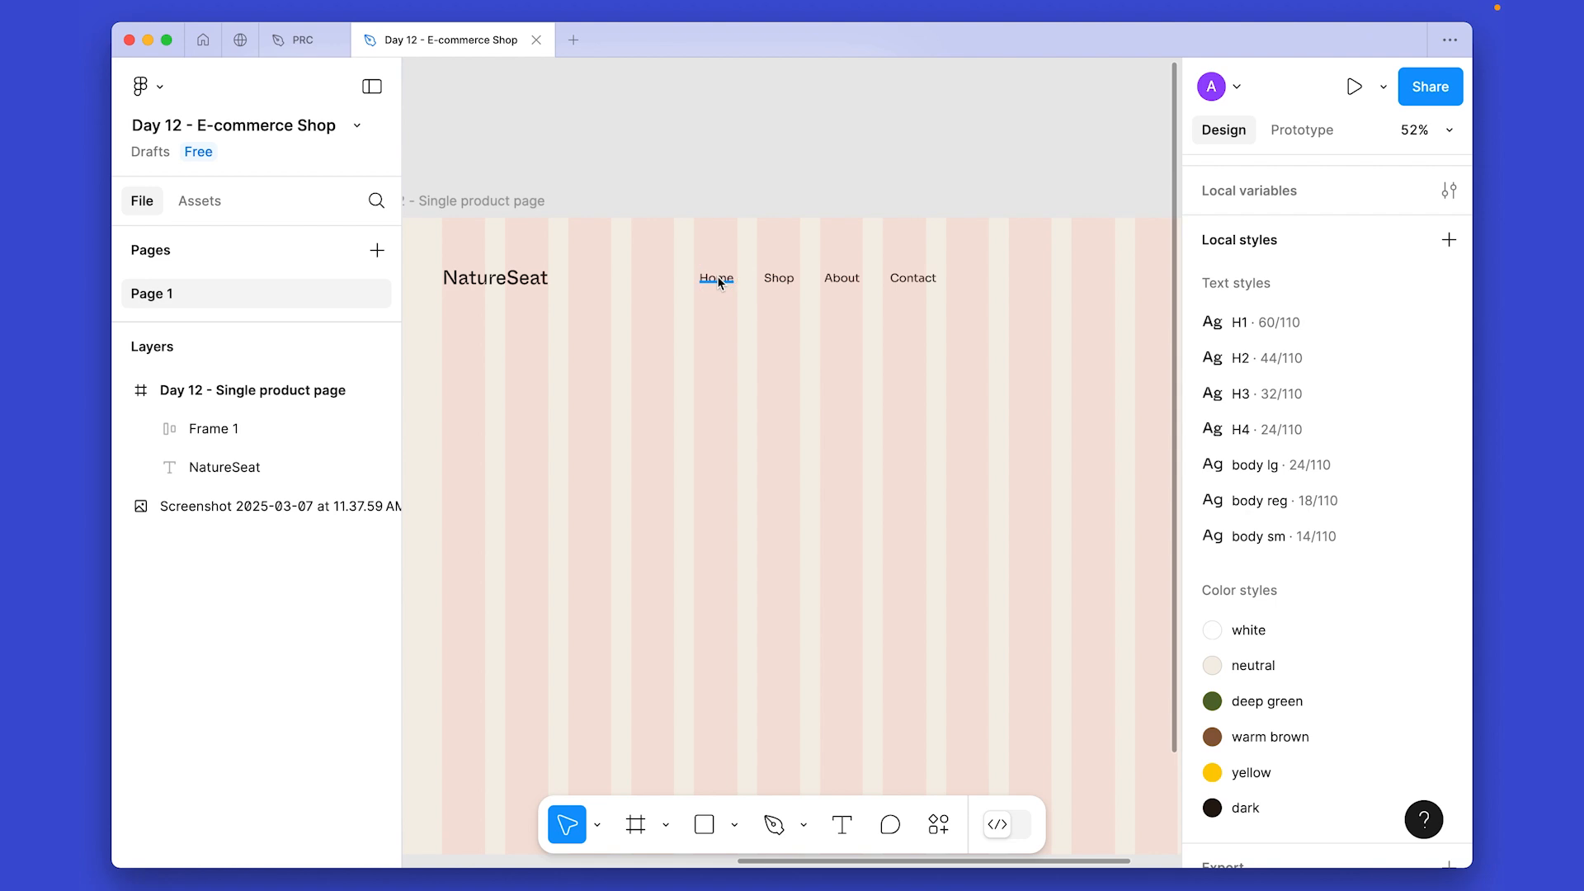
# Detach the Home link from its body reg text style and set its weight to Bold.
pyautogui.keyDown('super'); pyautogui.click(716, 276); pyautogui.keyUp('super')
pyautogui.scroll(-4, 1320, 542)
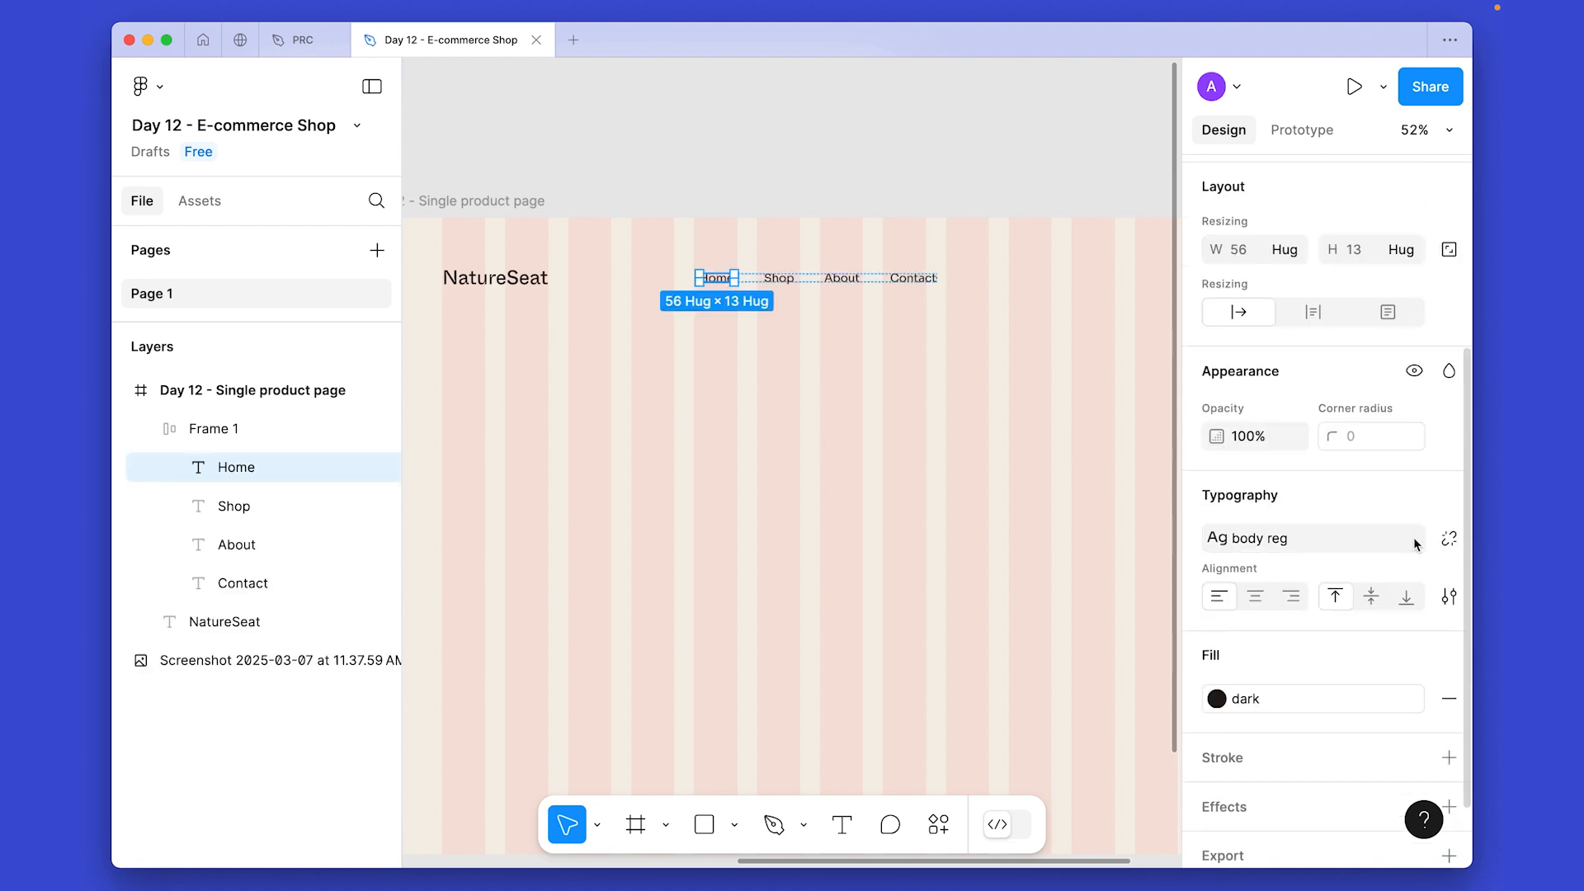
pyautogui.click(1447, 540)
pyautogui.click(1280, 576)
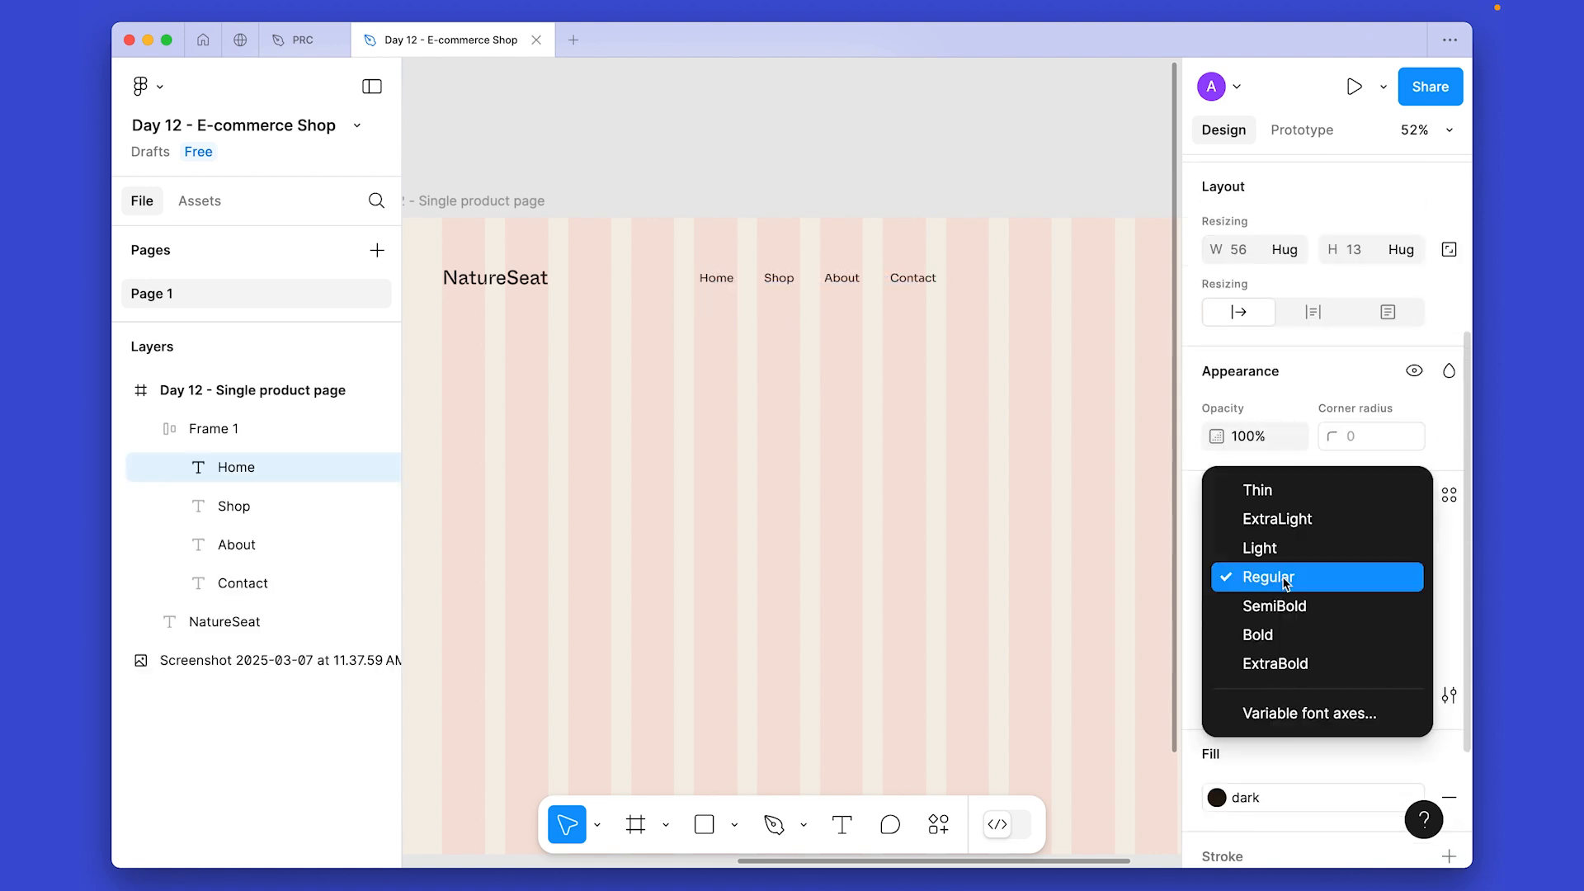
pyautogui.click(1281, 631)
pyautogui.click(1282, 797)
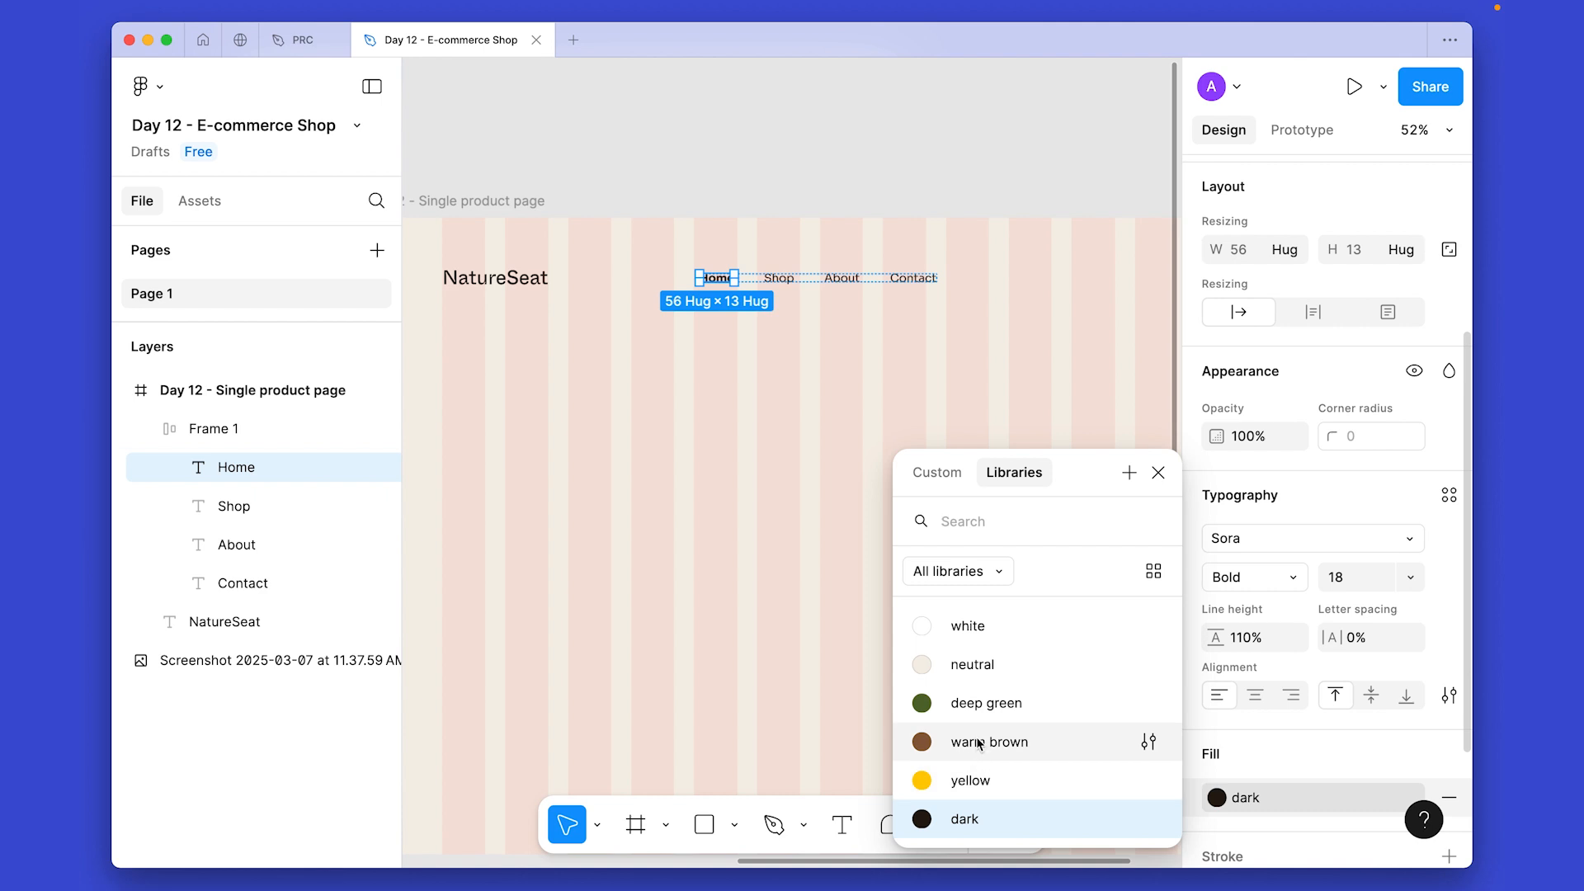
pyautogui.click(814, 376)
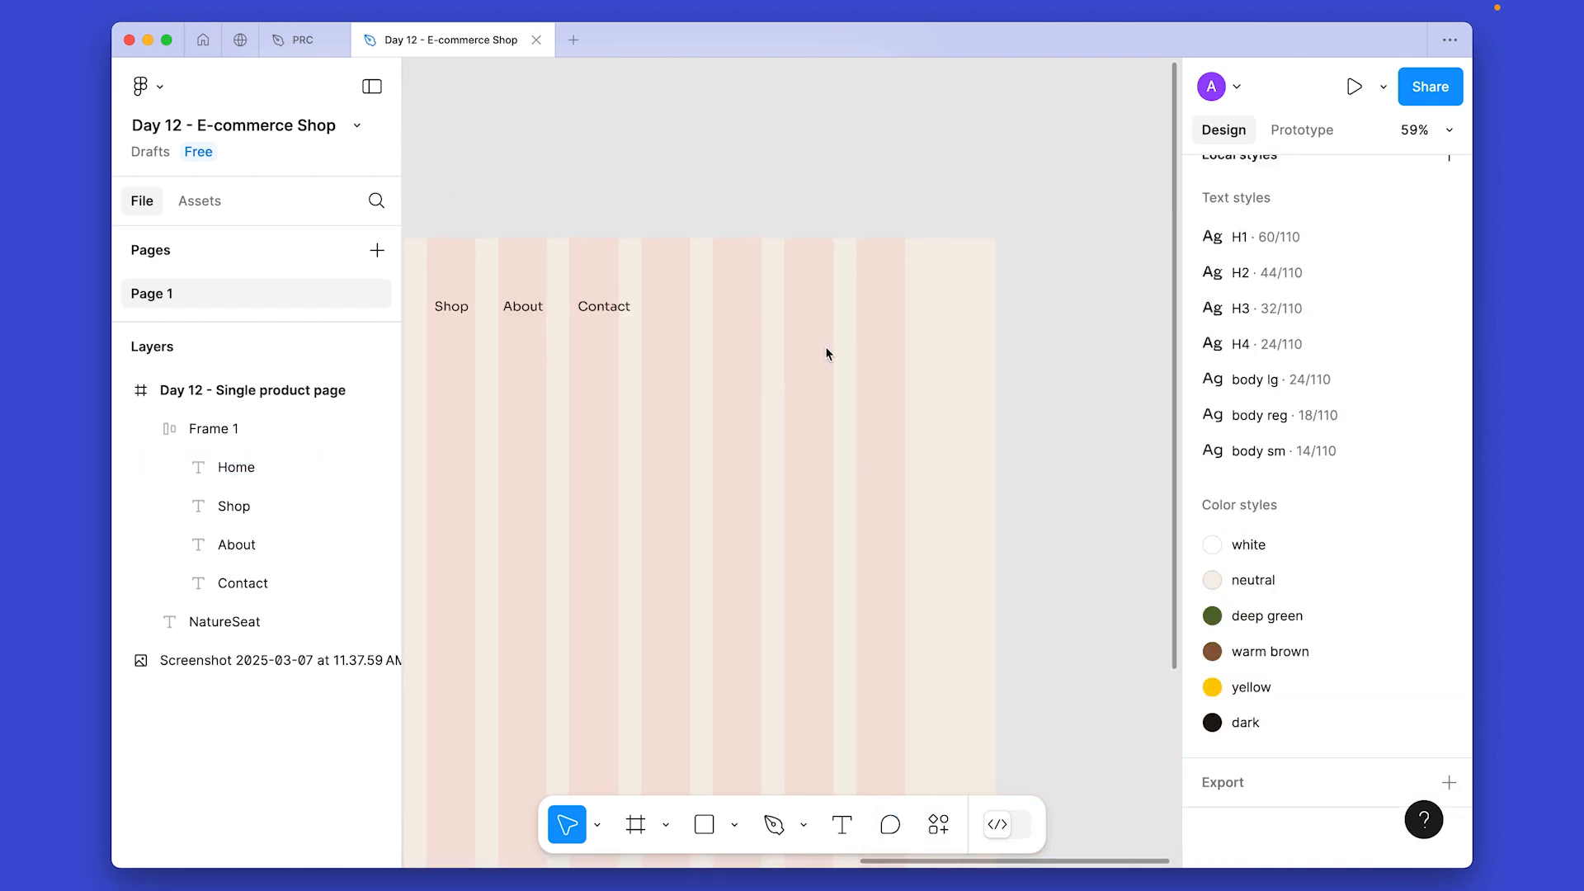
# Add a frame at the right end of the header and set its size to 48 × 48.
pyautogui.press('f')
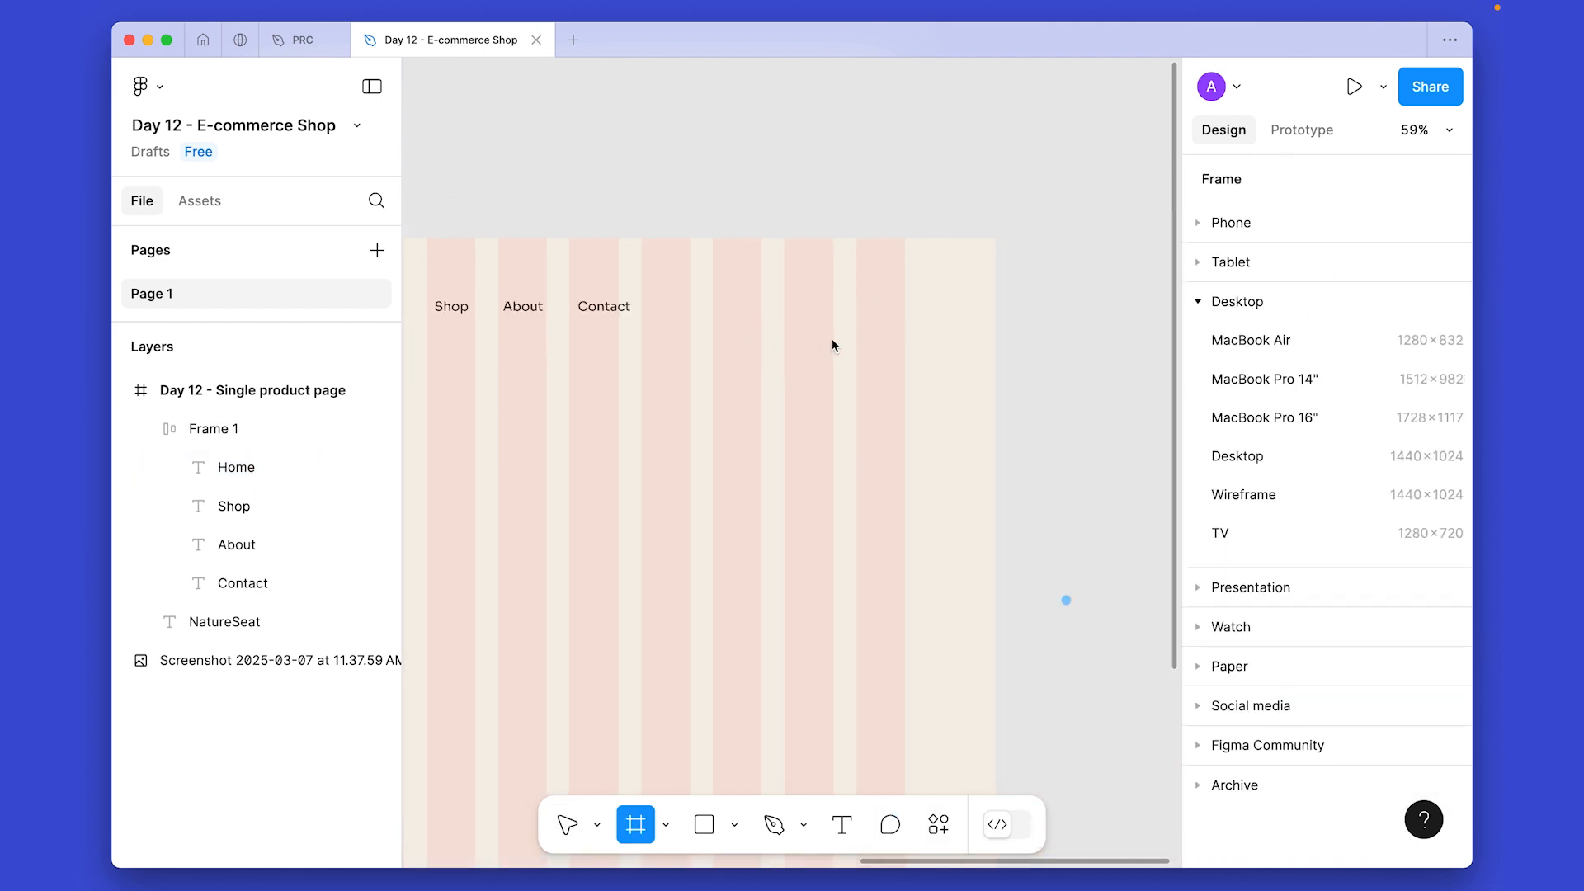
pyautogui.click(868, 323)
pyautogui.click(1445, 614)
pyautogui.click(1365, 620)
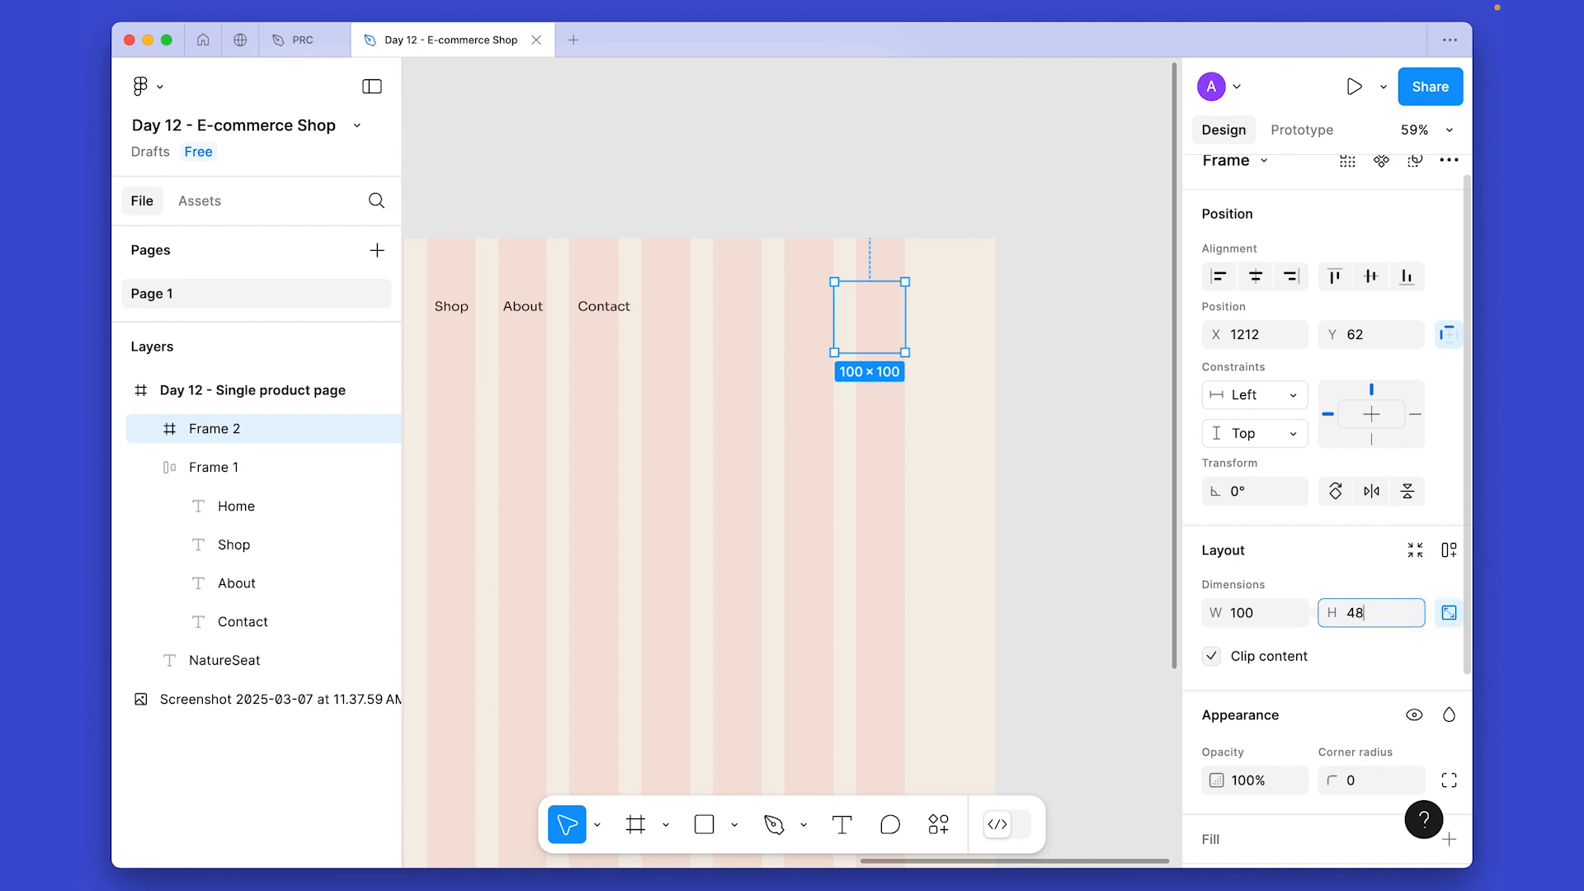
pyautogui.press('Return')
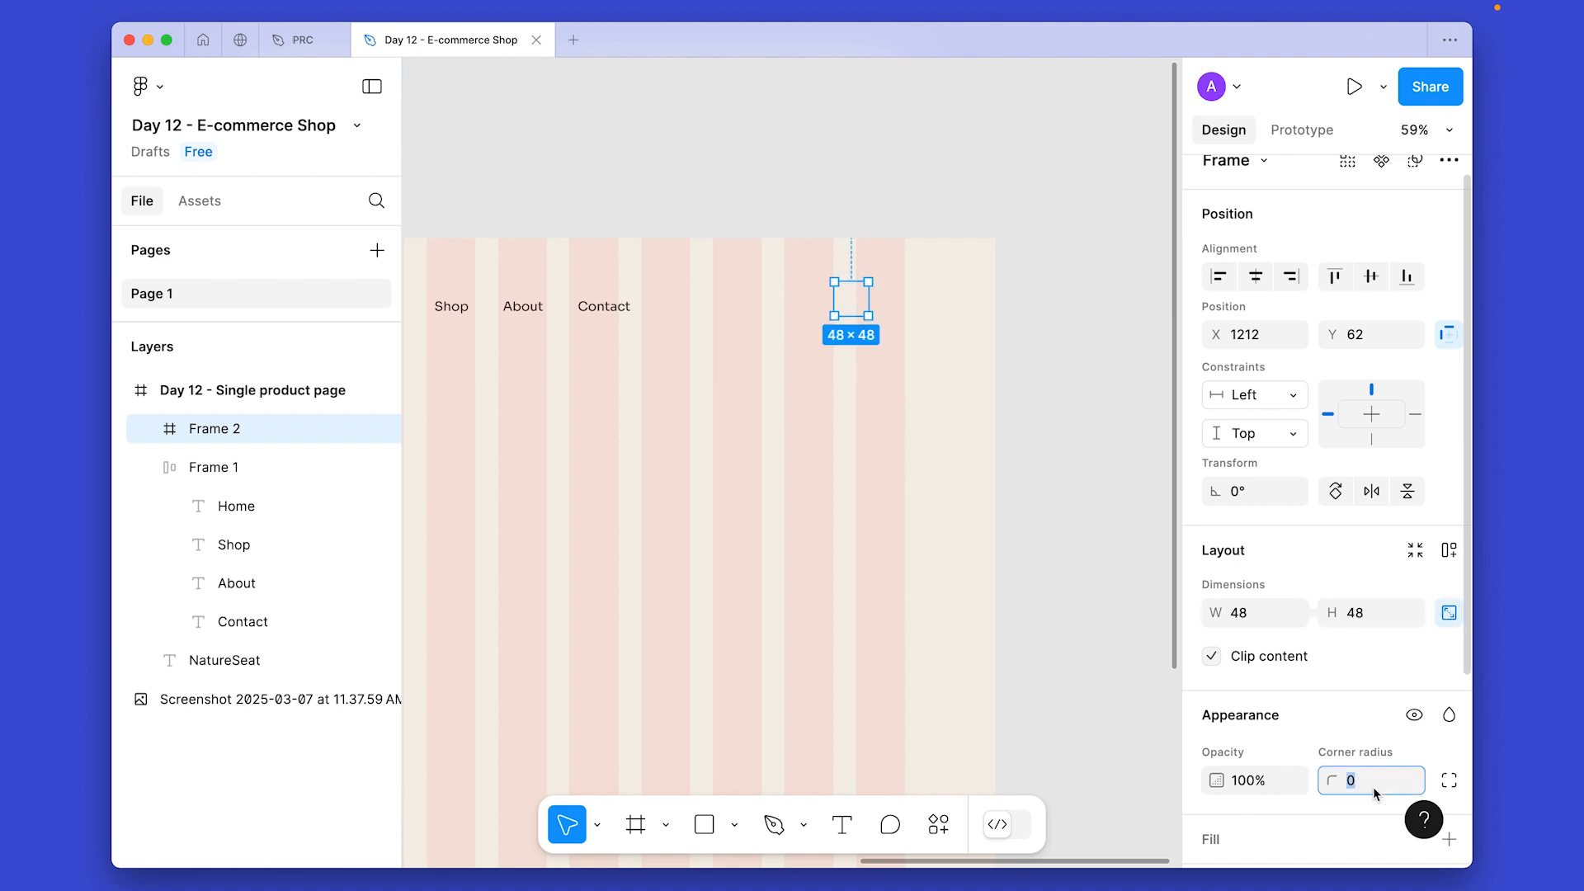
# Round the small header frame into a circle with corner radius 99 and fill it with the deep green style.
pyautogui.press('Return')
pyautogui.scroll(-3, 1383, 513)
pyautogui.click(1415, 585)
pyautogui.click(947, 702)
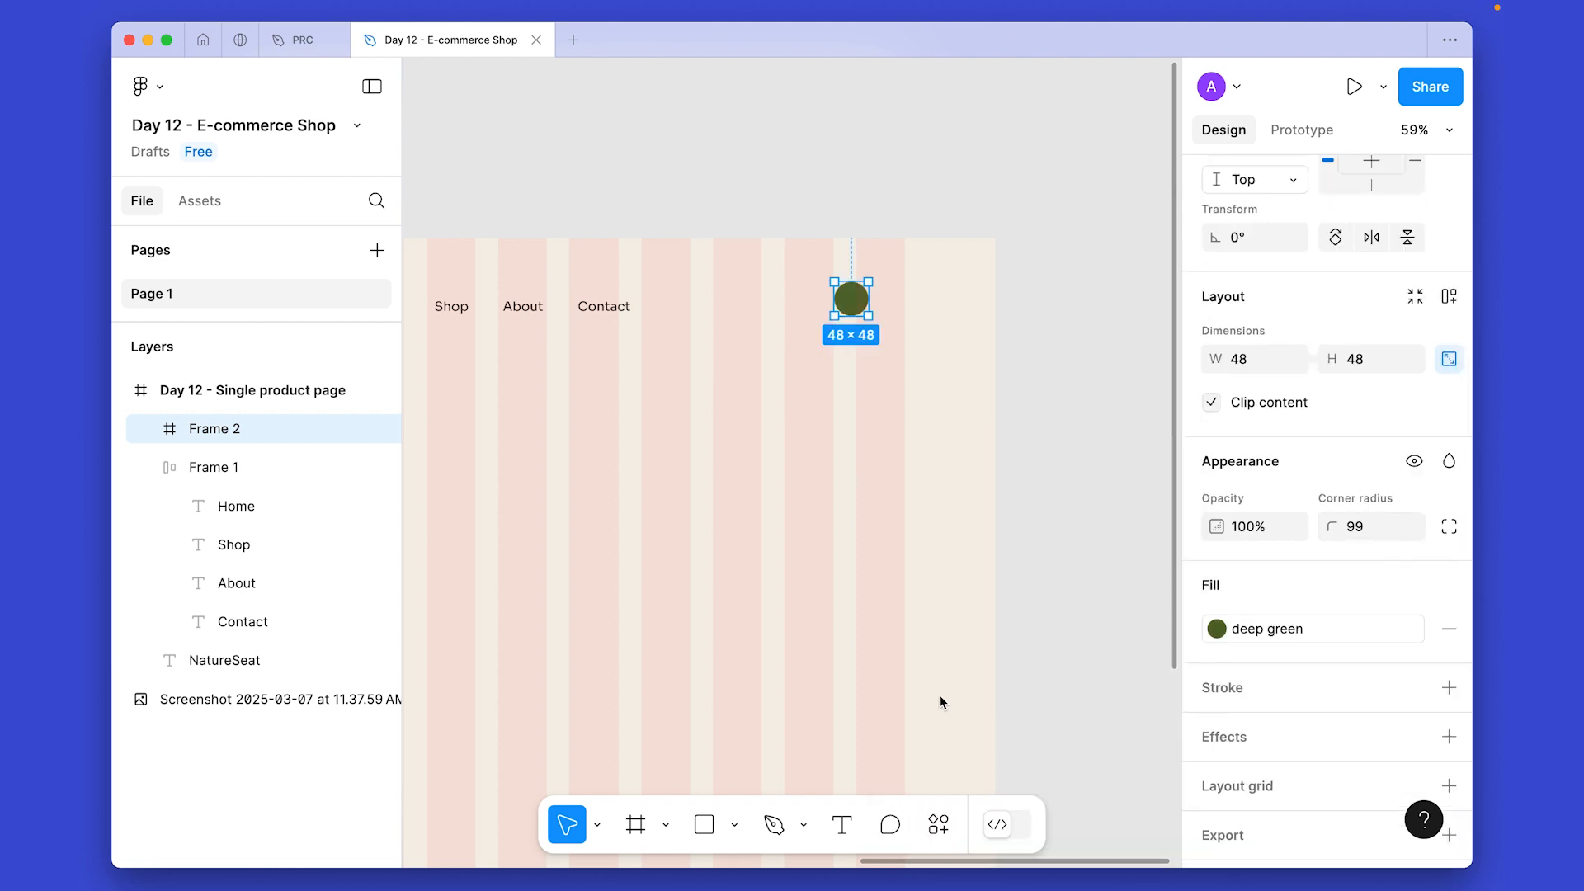
pyautogui.click(862, 479)
# Move the green circle to the last grid column's right edge and combine it with the navigation links and NatureSeat logo in a horizontal auto layout.
pyautogui.hscroll(-3, 862, 479)
pyautogui.moveTo(1025, 341); pyautogui.dragTo(1059, 343)
pyautogui.keyDown('shift'); pyautogui.click(590, 353); pyautogui.keyUp('shift')
pyautogui.hscroll(-4, 590, 355)
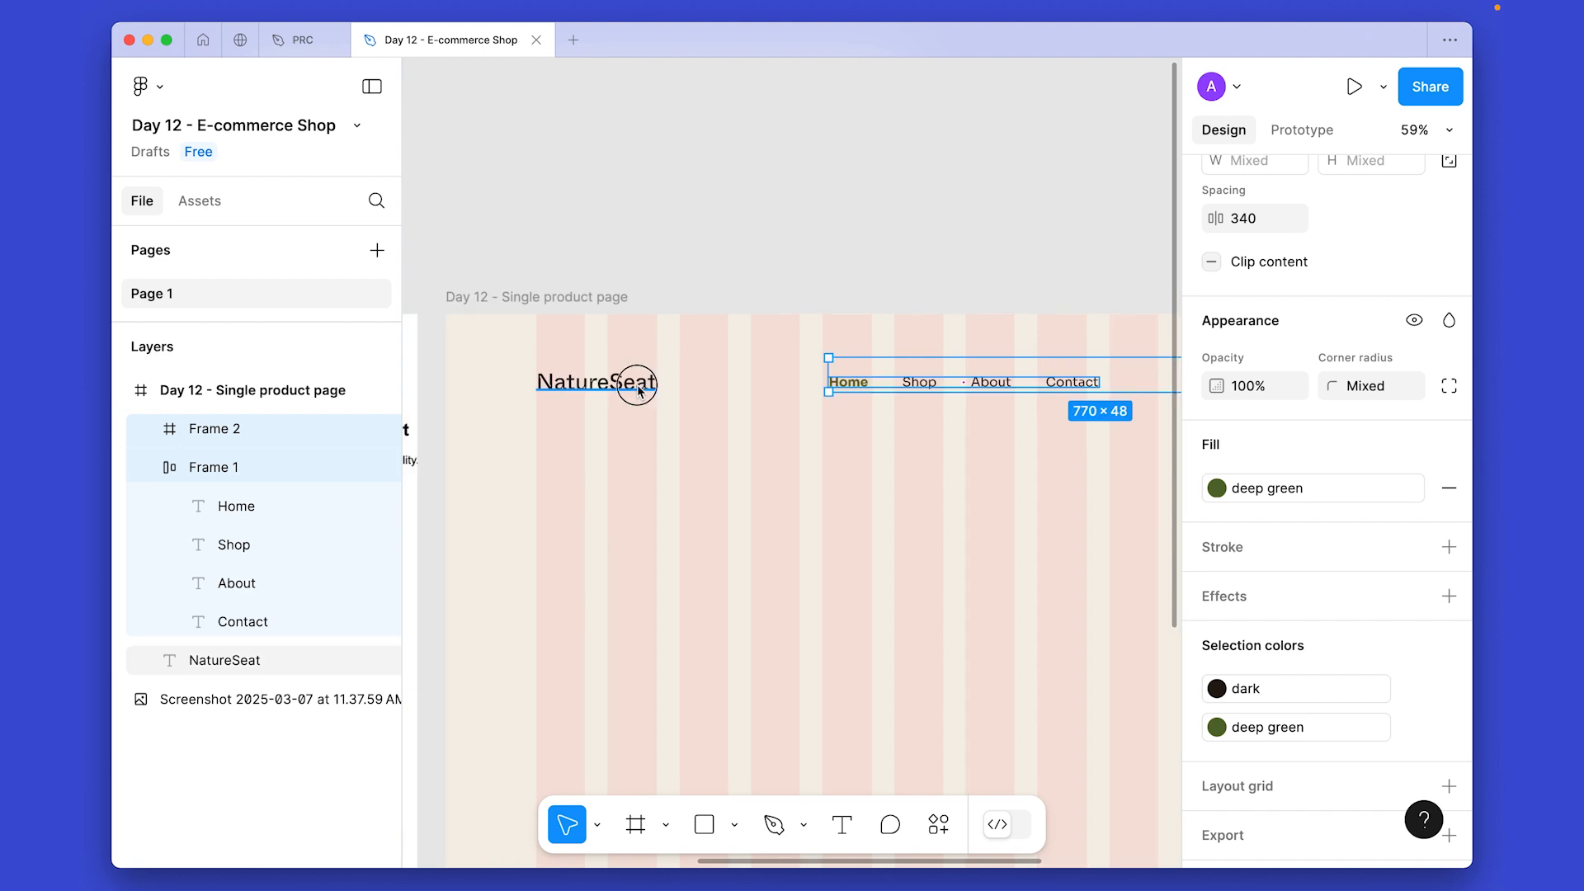
pyautogui.keyDown('shift'); pyautogui.click(640, 386); pyautogui.keyUp('shift')
pyautogui.moveTo(817, 488); pyautogui.dragTo(734, 477)
pyautogui.hscroll(4, 733, 477)
pyautogui.scroll(-1, 718, 475)
pyautogui.hotkey('shift', 'a')
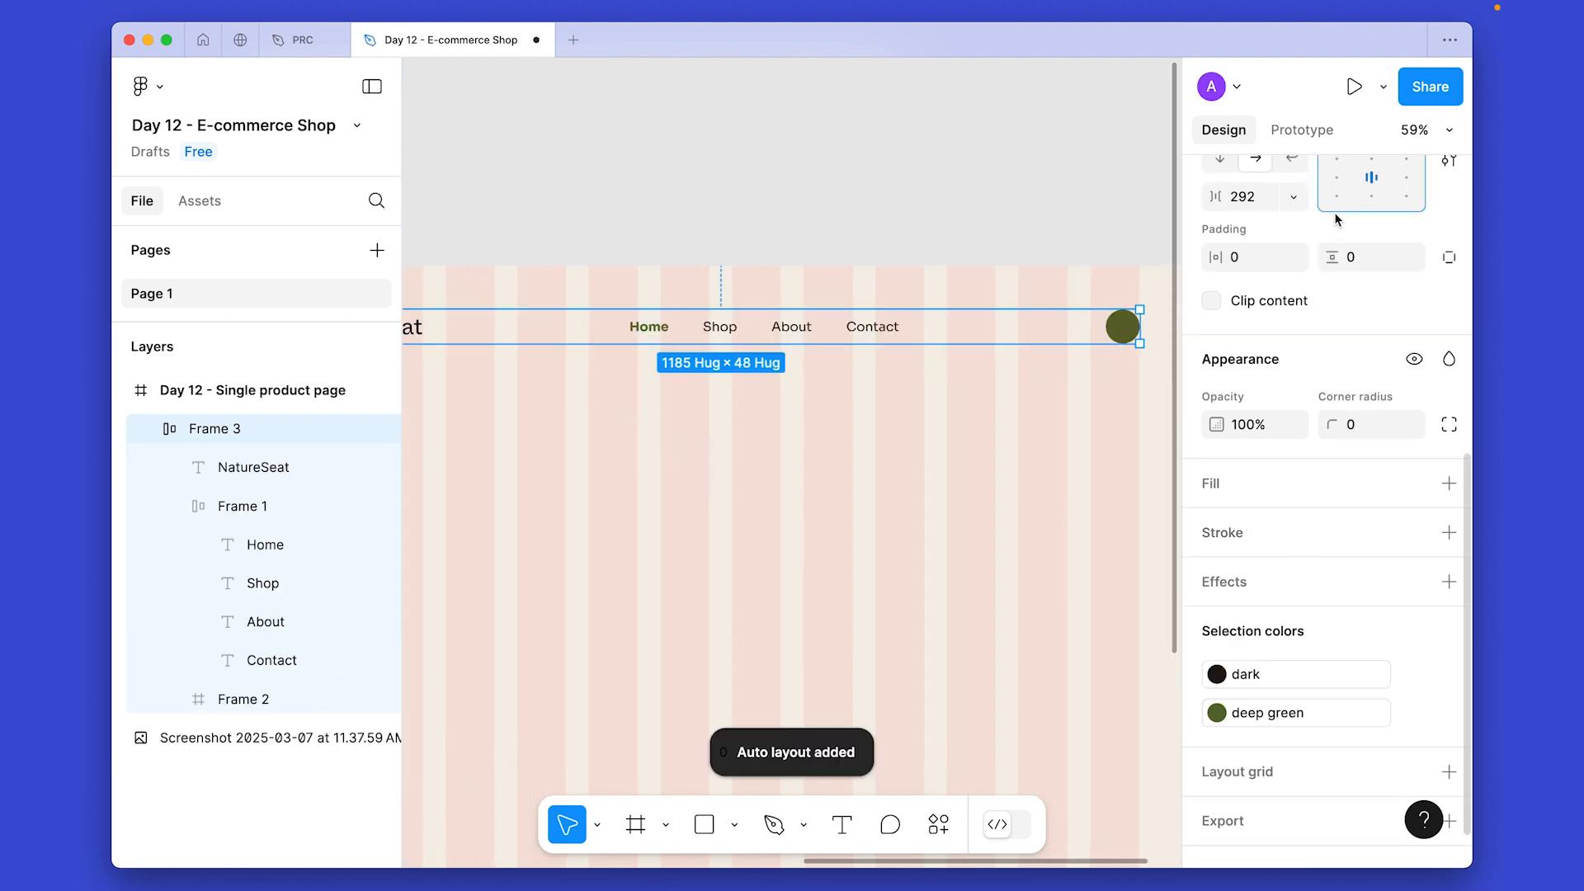
pyautogui.click(834, 498)
# Run the Feather Icons plugin, search for cart and insert the shopping bag icon.
pyautogui.hscroll(-3, 891, 492)
pyautogui.hscroll(2, 845, 487)
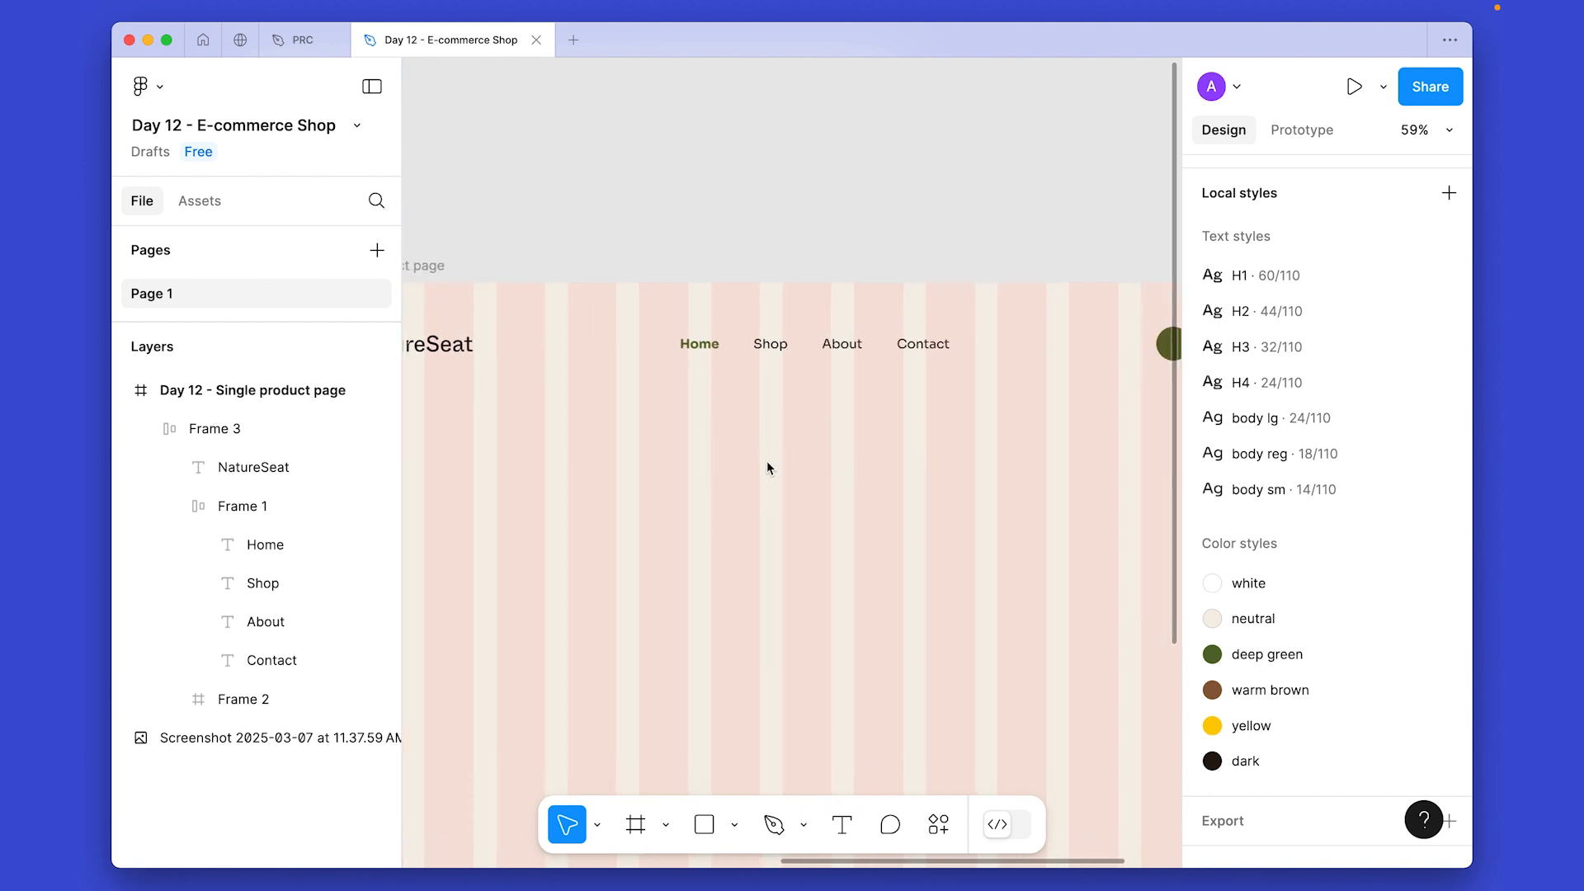
pyautogui.hscroll(2, 908, 396)
pyautogui.scroll(-1, 908, 396)
pyautogui.press('super+slash')
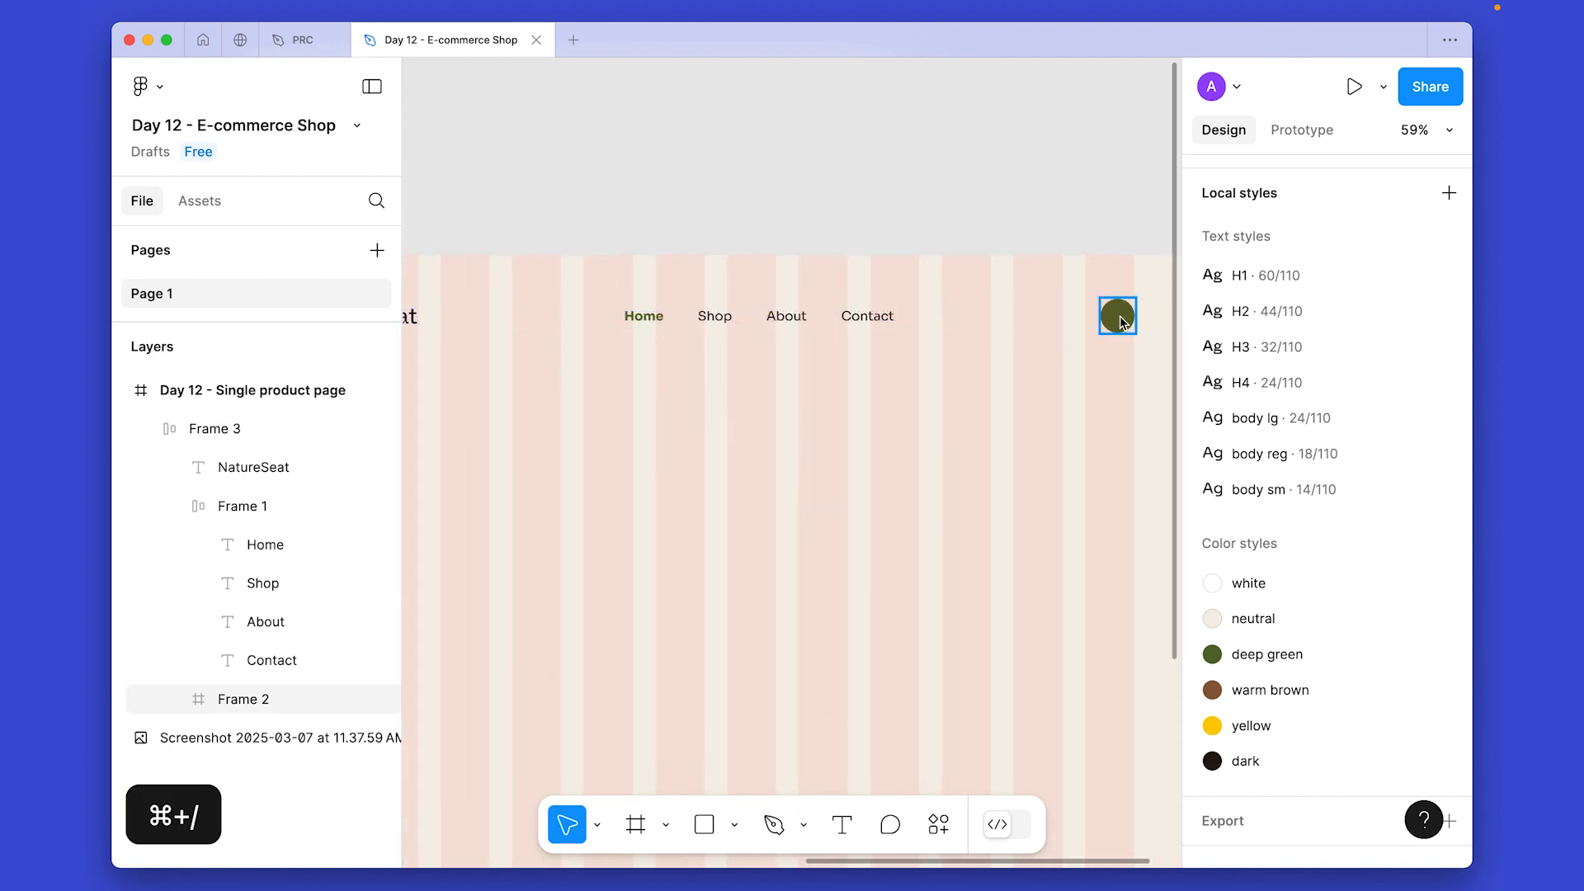
pyautogui.write('feather')
pyautogui.click(622, 582)
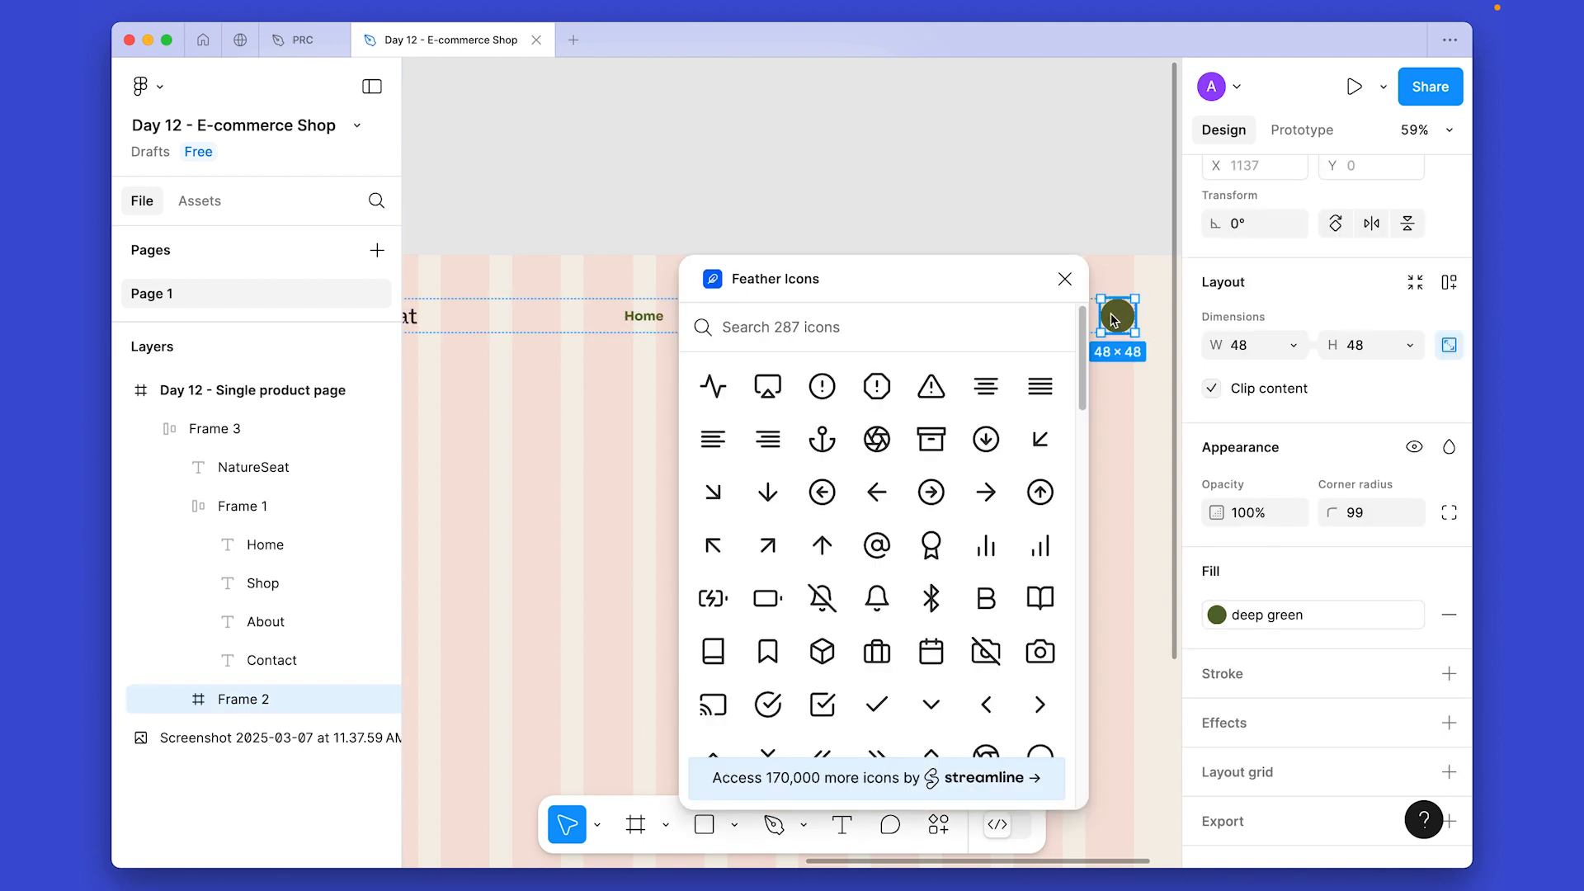
pyautogui.write('cart')
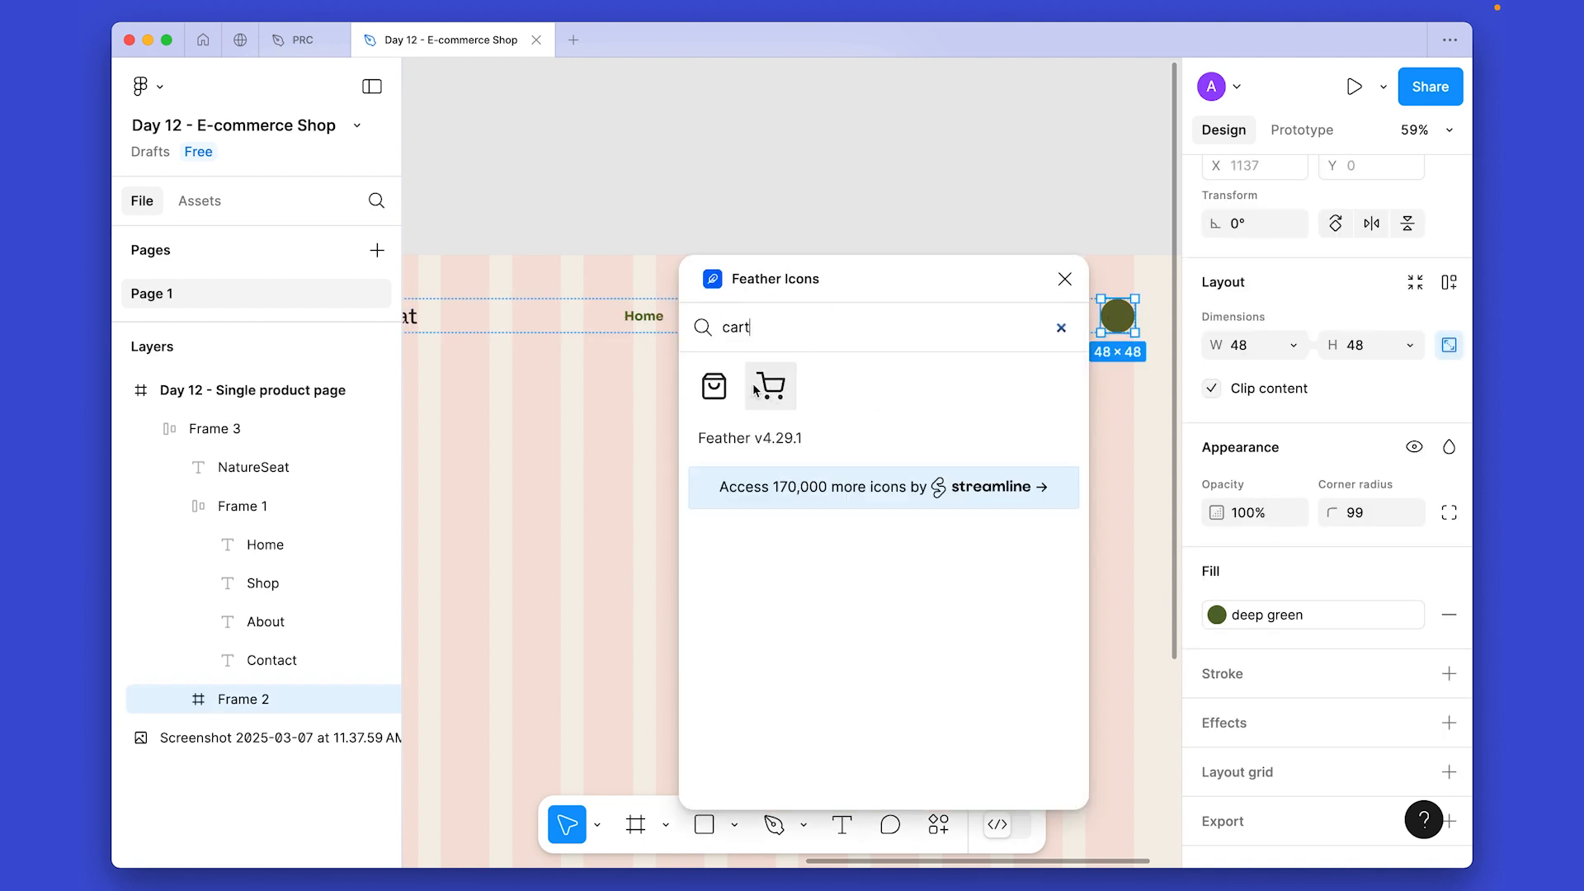
pyautogui.click(714, 387)
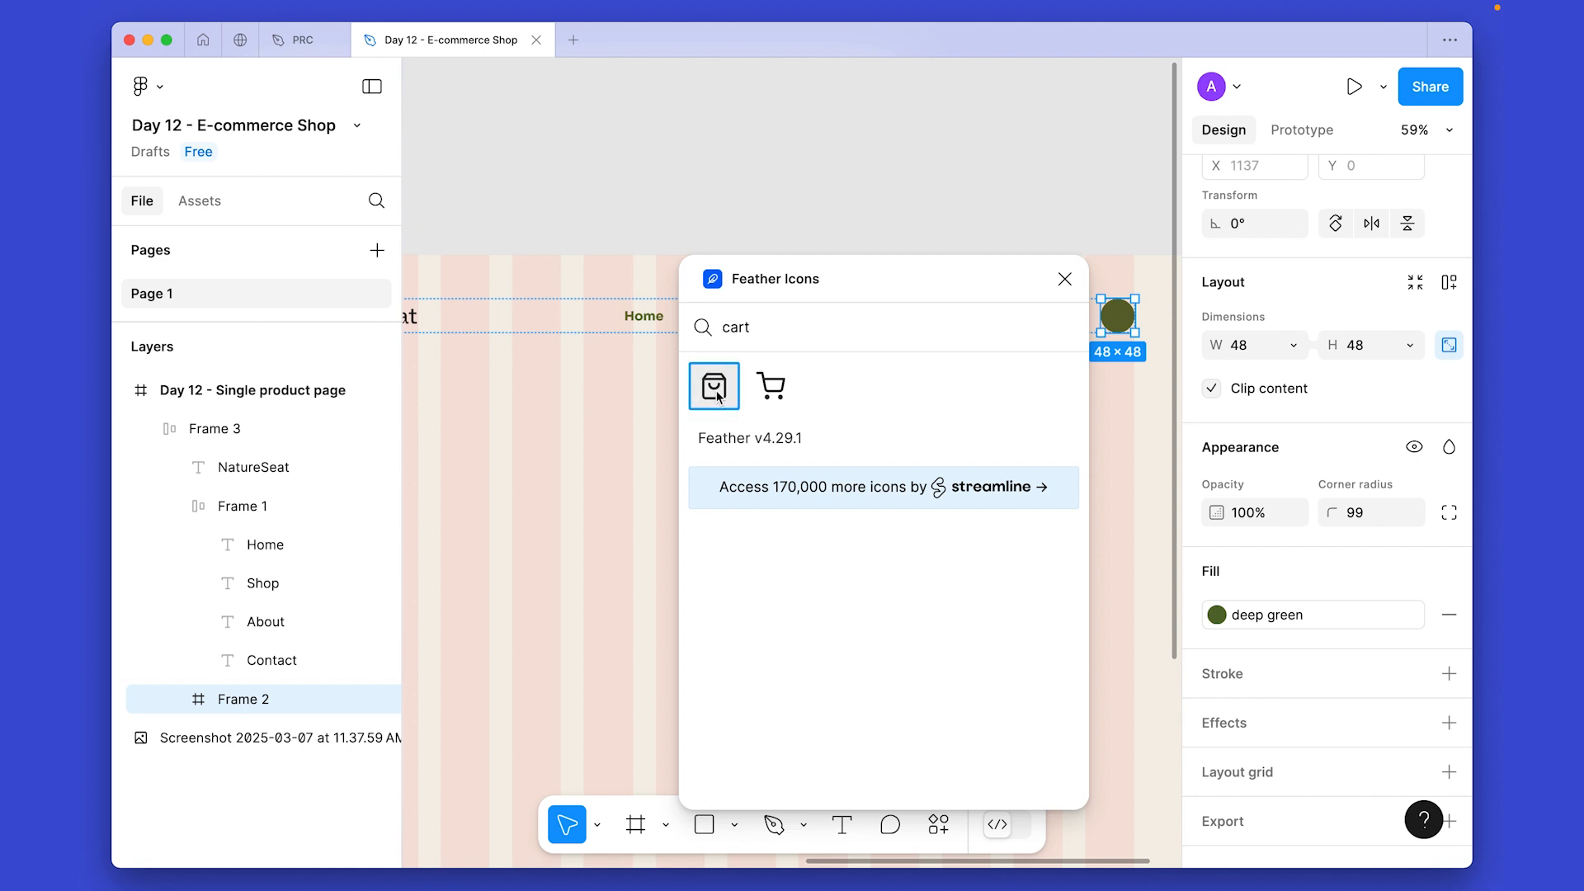
pyautogui.click(1065, 278)
# Move the shopping bag icon inside the green header circle and recolor it with the neutral style.
pyautogui.press('super+x')
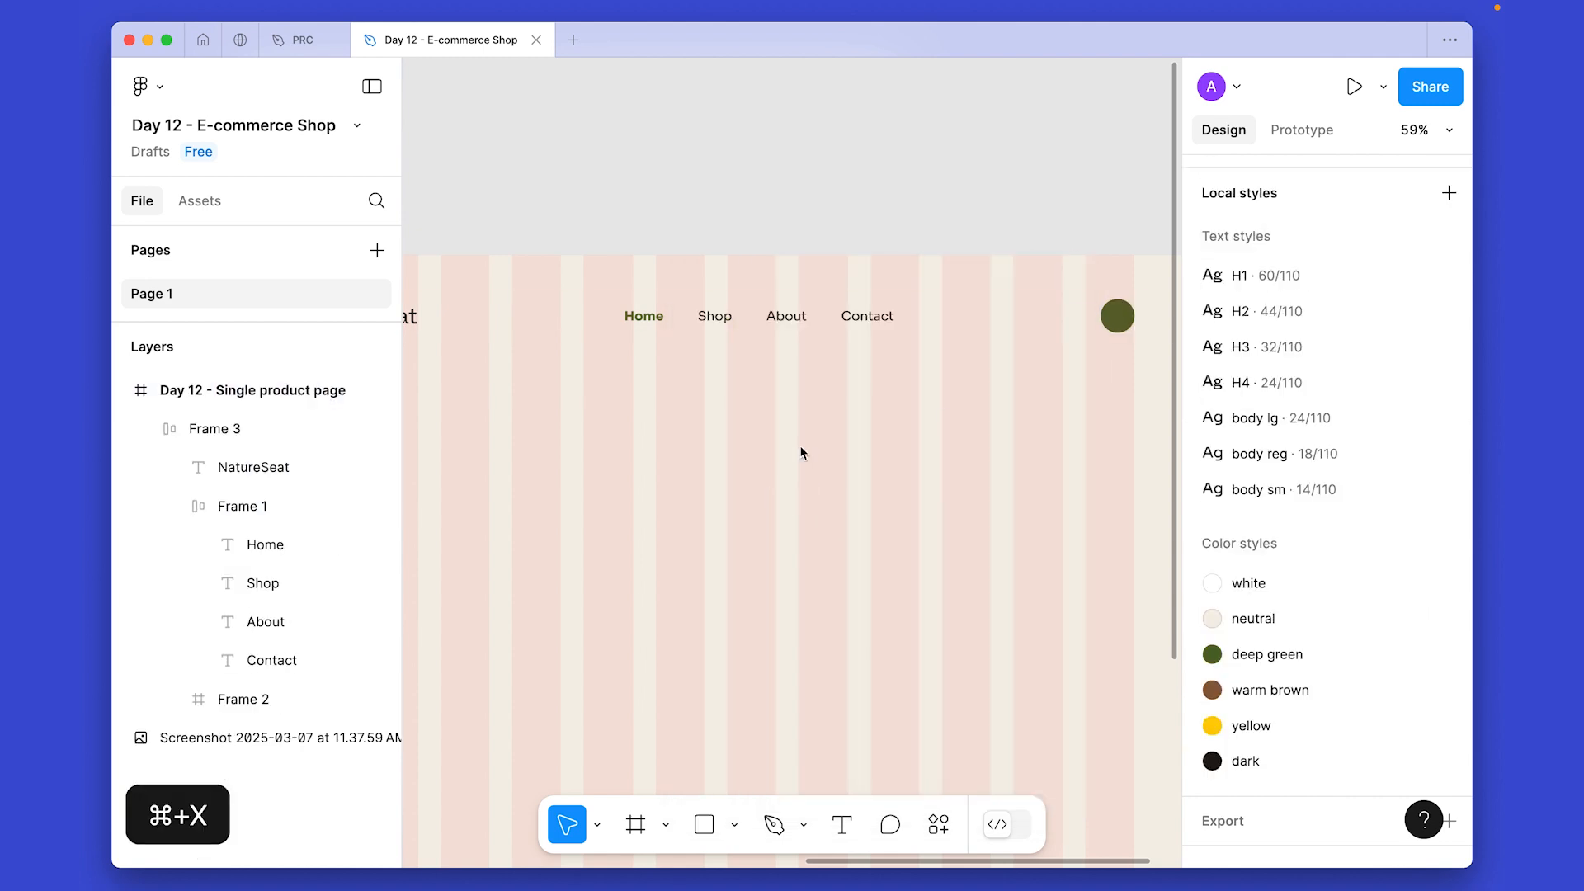
pyautogui.click(1114, 320)
pyautogui.press('super+v')
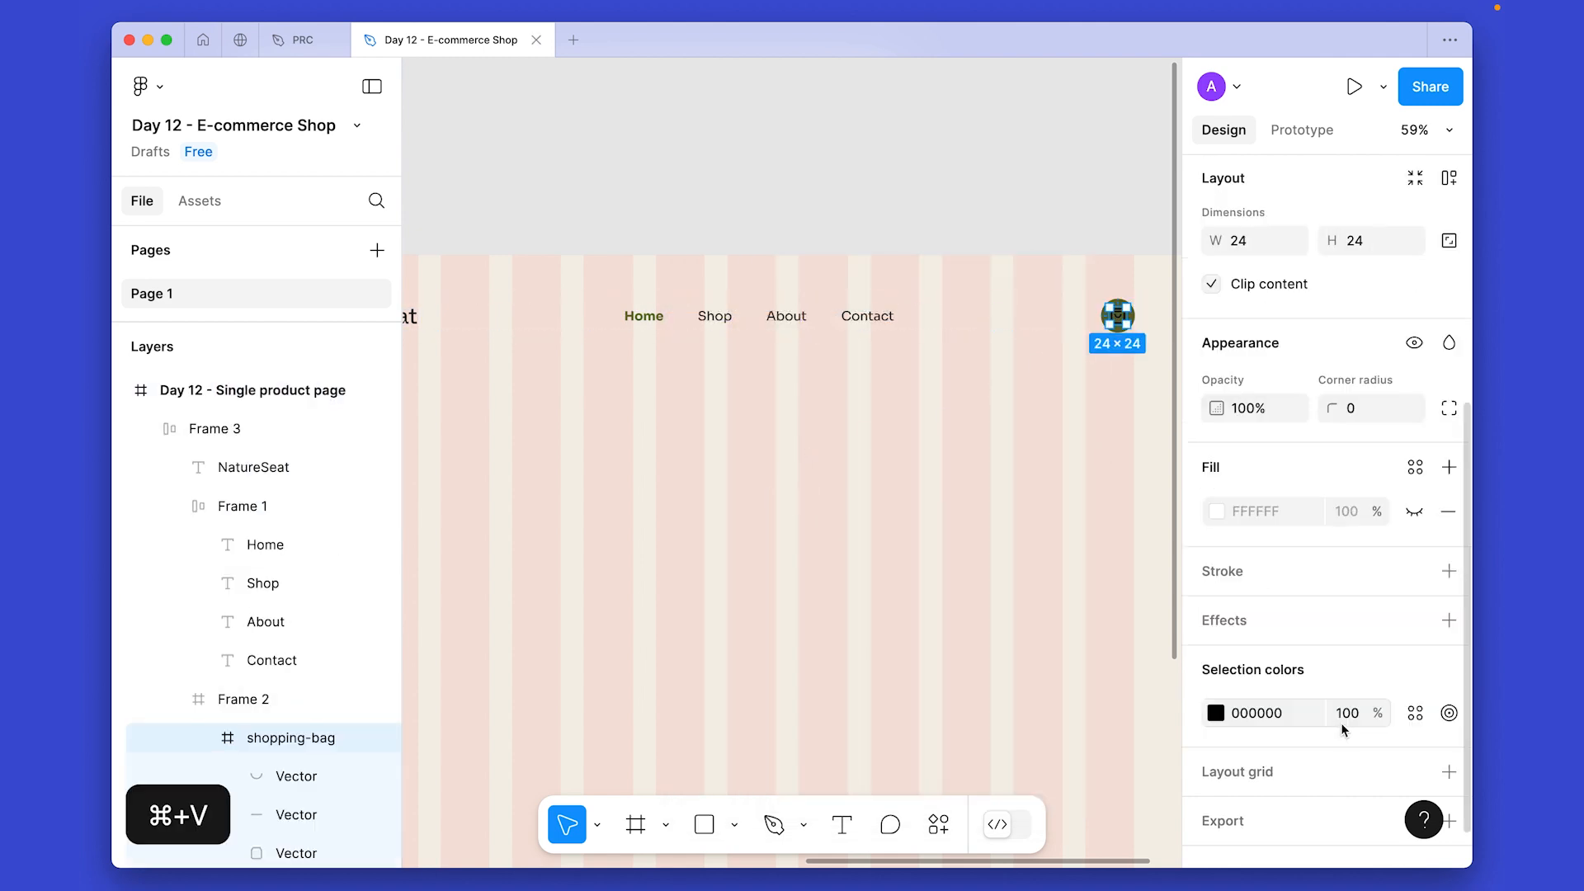
pyautogui.click(1416, 713)
pyautogui.click(974, 665)
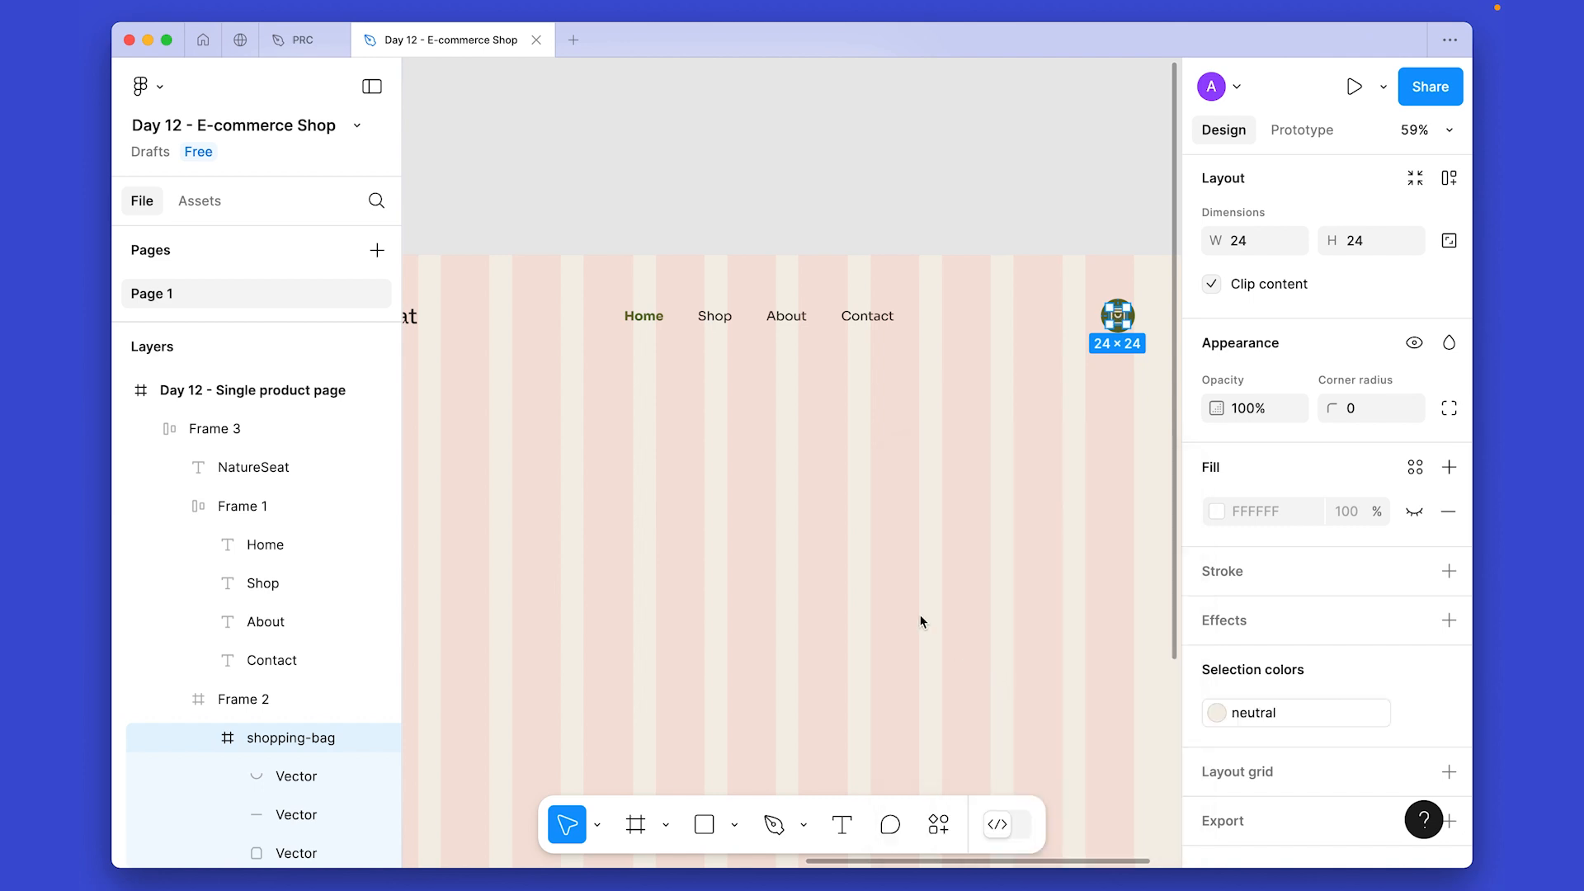
pyautogui.click(919, 591)
pyautogui.scroll(-3, 734, 513)
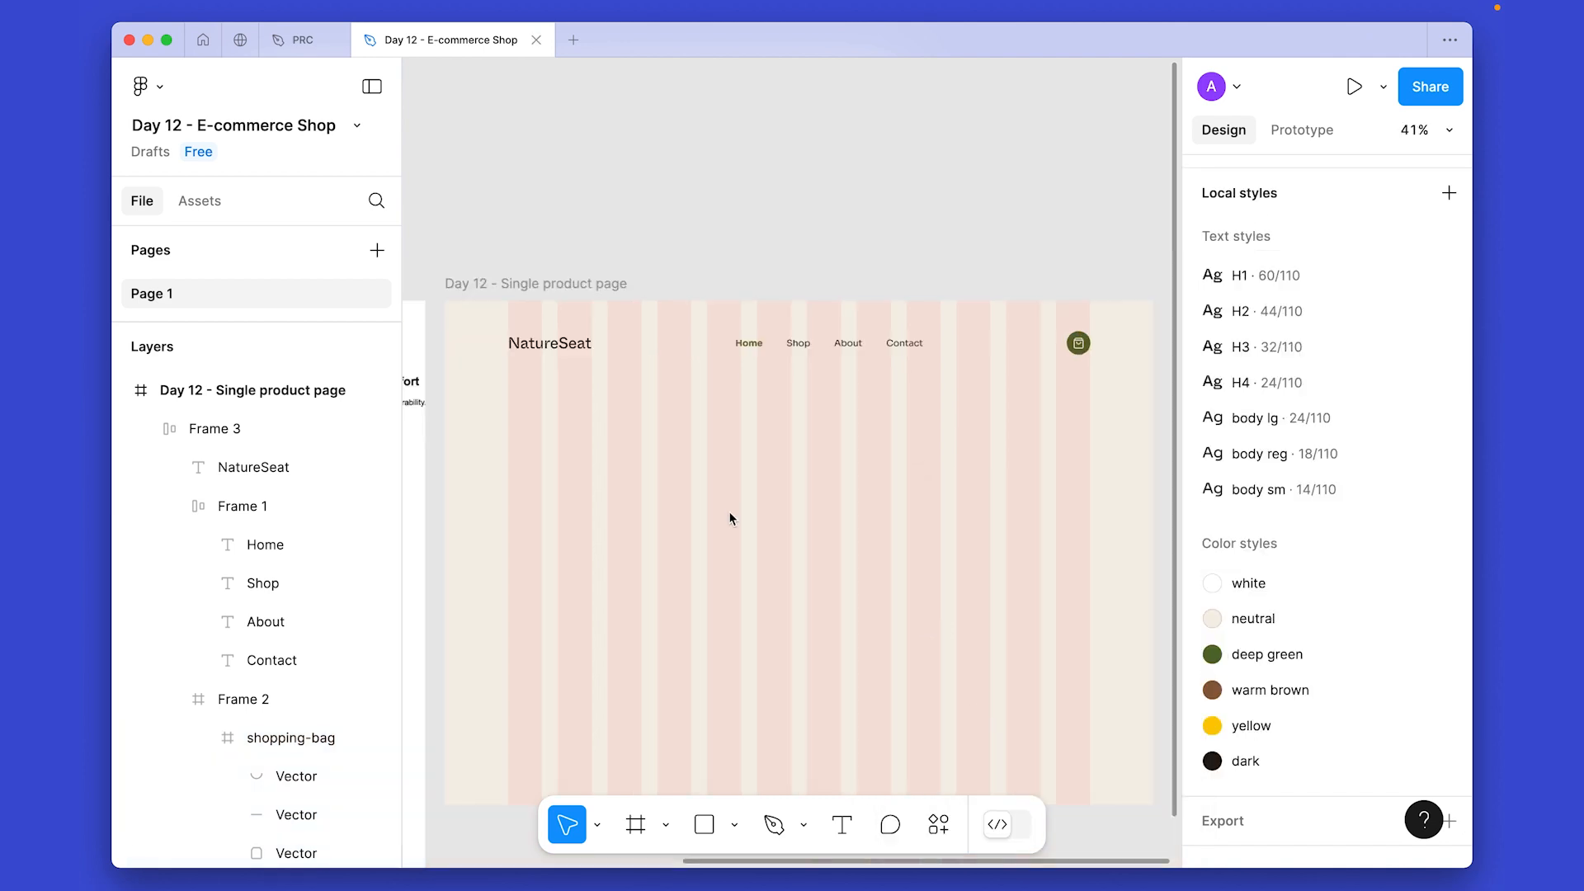
# Hide the layout grids and move the header bar to 48 from the page frame's top edge.
pyautogui.hotkey('shift', 'g')
pyautogui.scroll(-1, 784, 504)
pyautogui.click(791, 299)
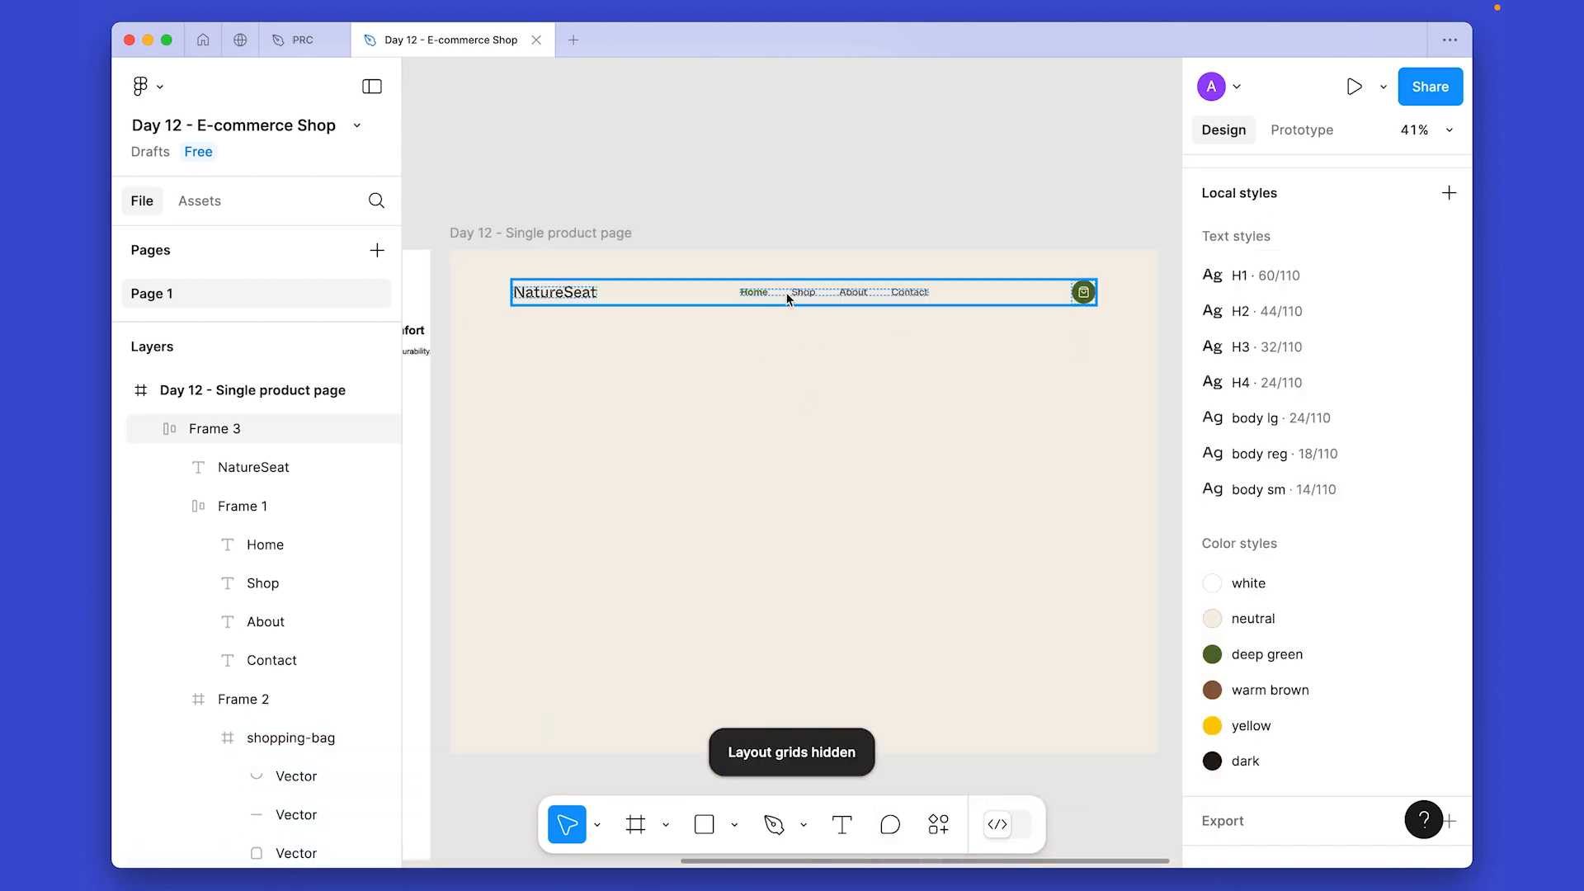
pyautogui.hotkey('alt', 'Down')
pyautogui.hotkey('alt', 'Down')
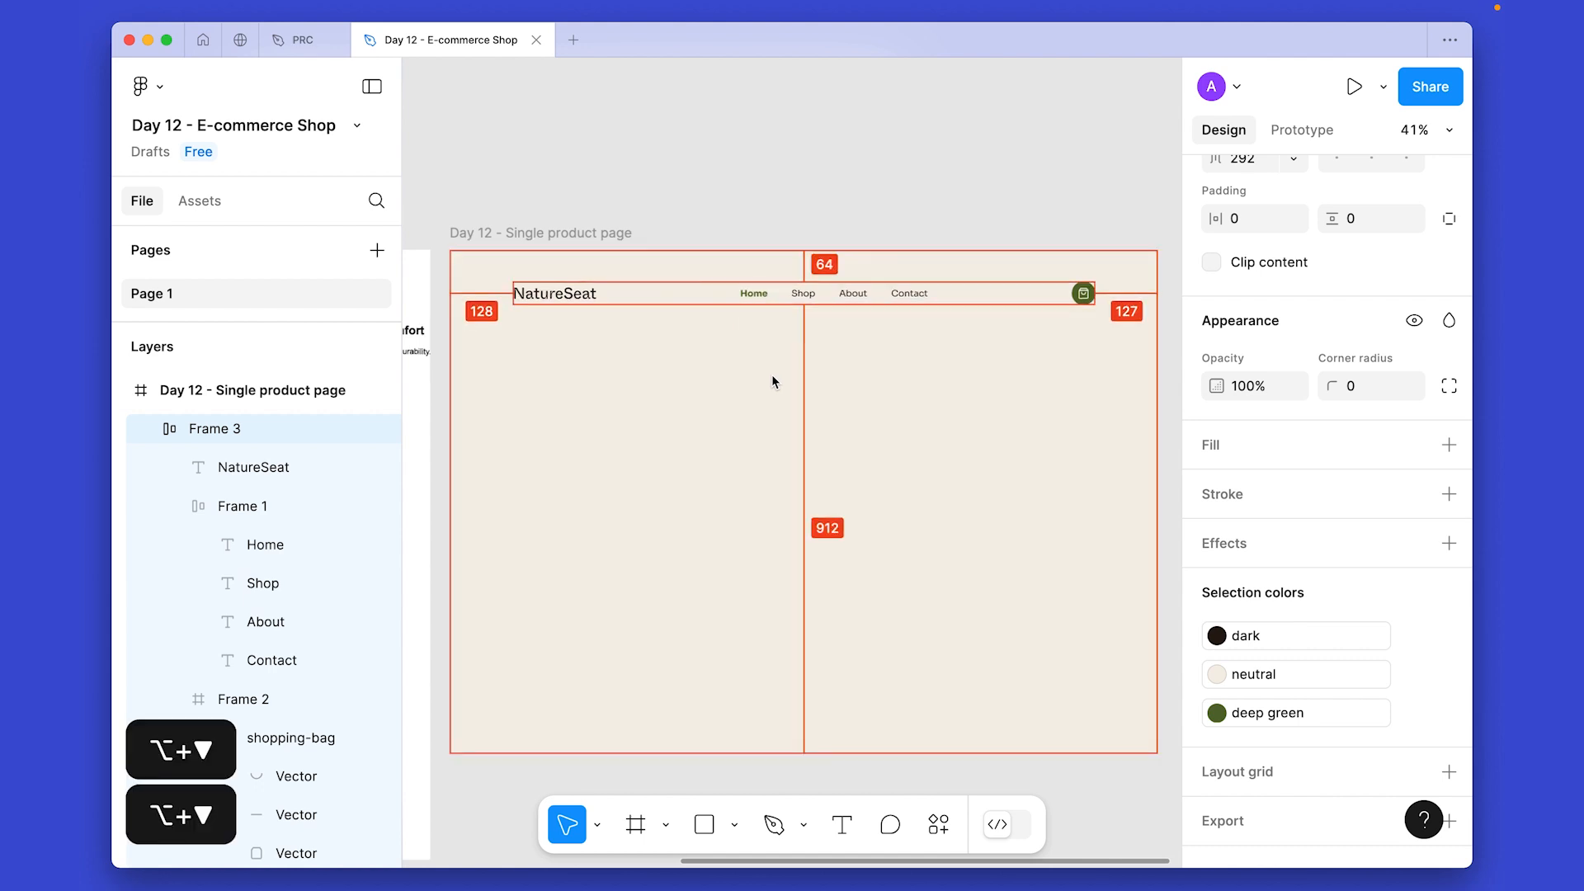
pyautogui.hotkey('shift', 'alt', 'Up')
pyautogui.hotkey('shift', 'alt', 'Up')
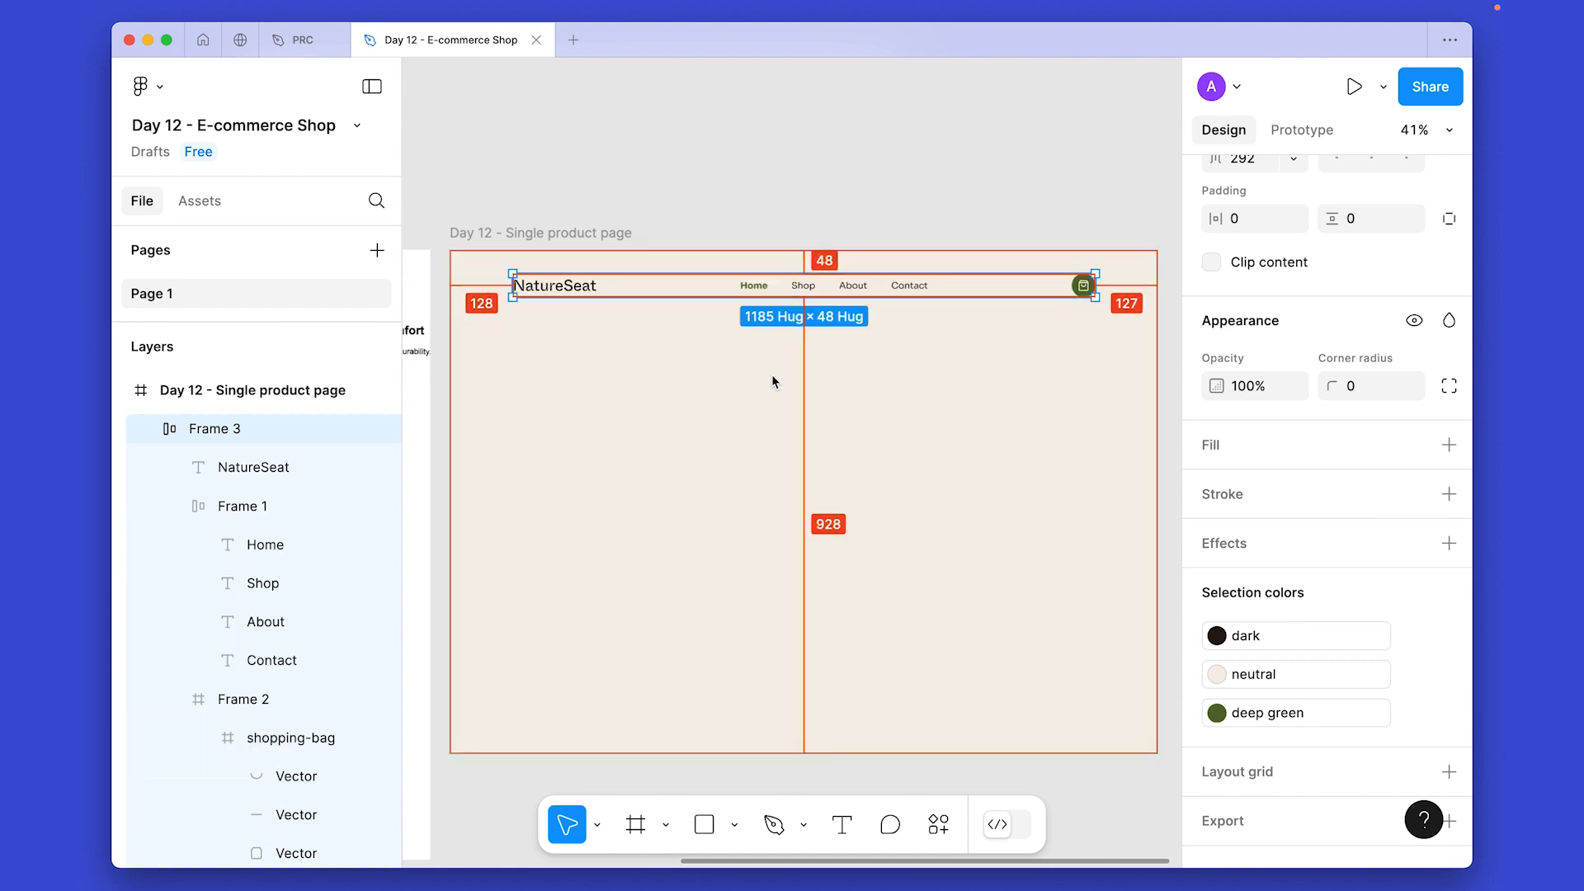
pyautogui.click(924, 564)
# Show the layout grids and place a 474 × 474 square below the logo, spanning the first five columns, for the product image.
pyautogui.scroll(-3, 924, 563)
pyautogui.hscroll(-4, 820, 319)
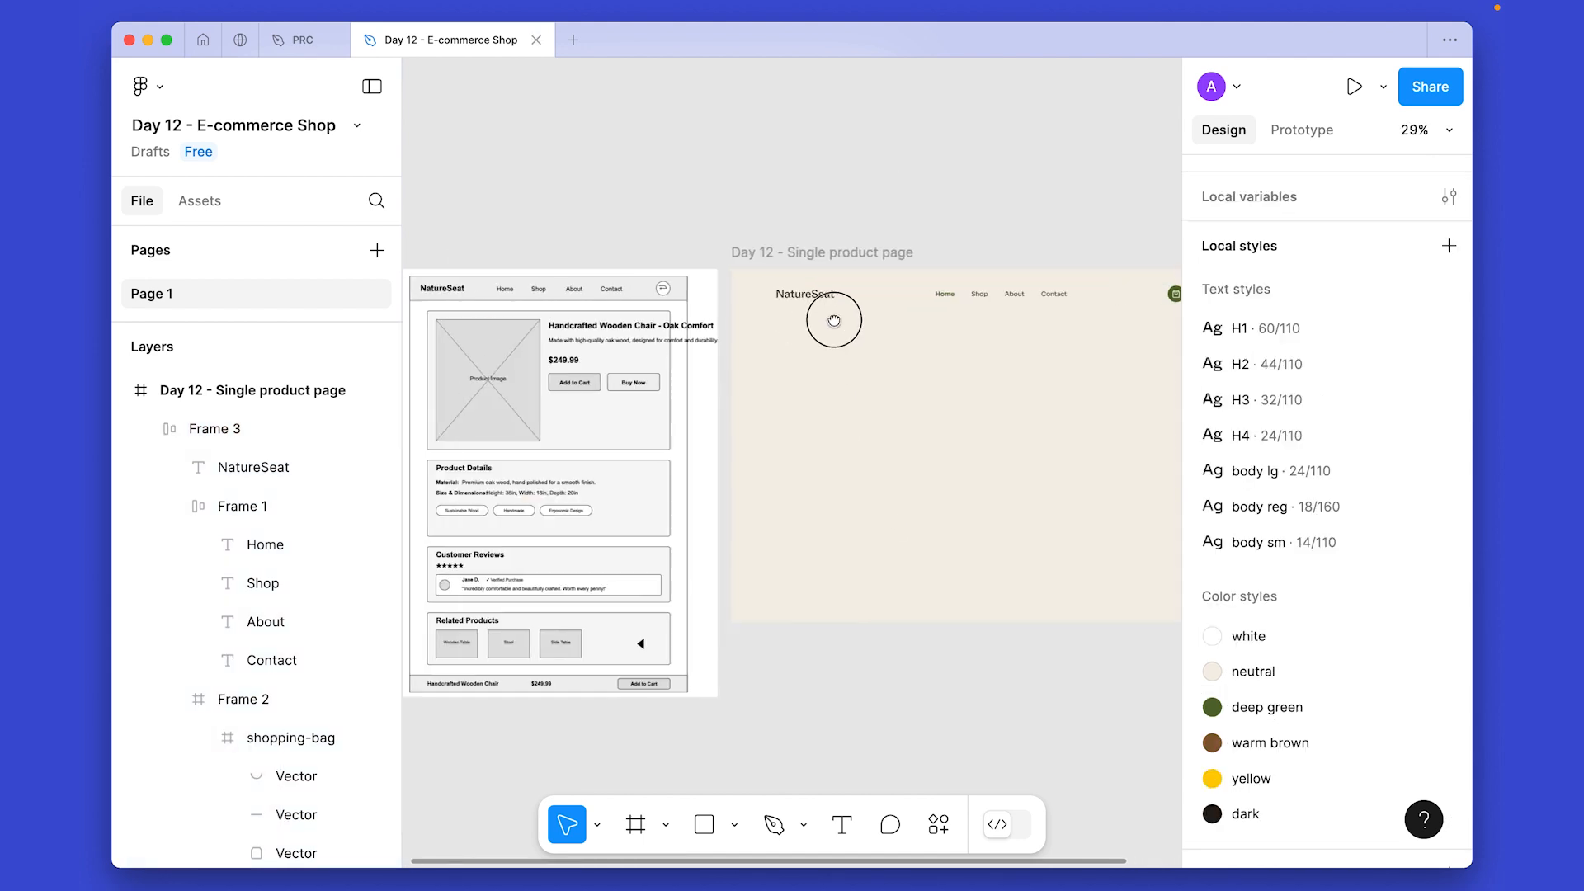
pyautogui.scroll(6, 640, 351)
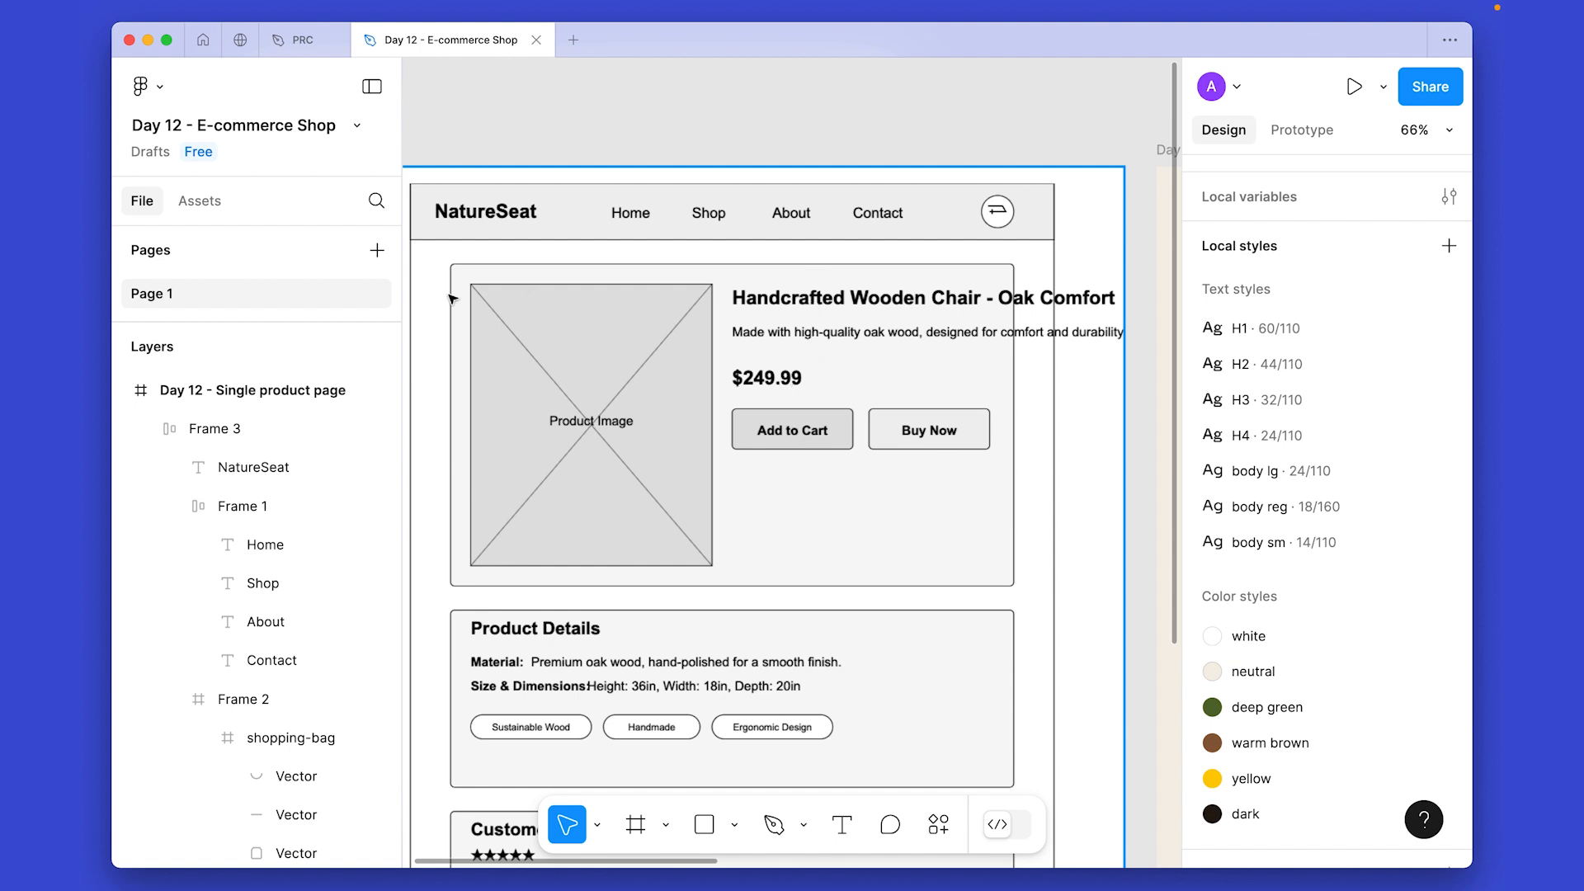
pyautogui.hscroll(10, 980, 659)
pyautogui.hotkey('shift', 'g')
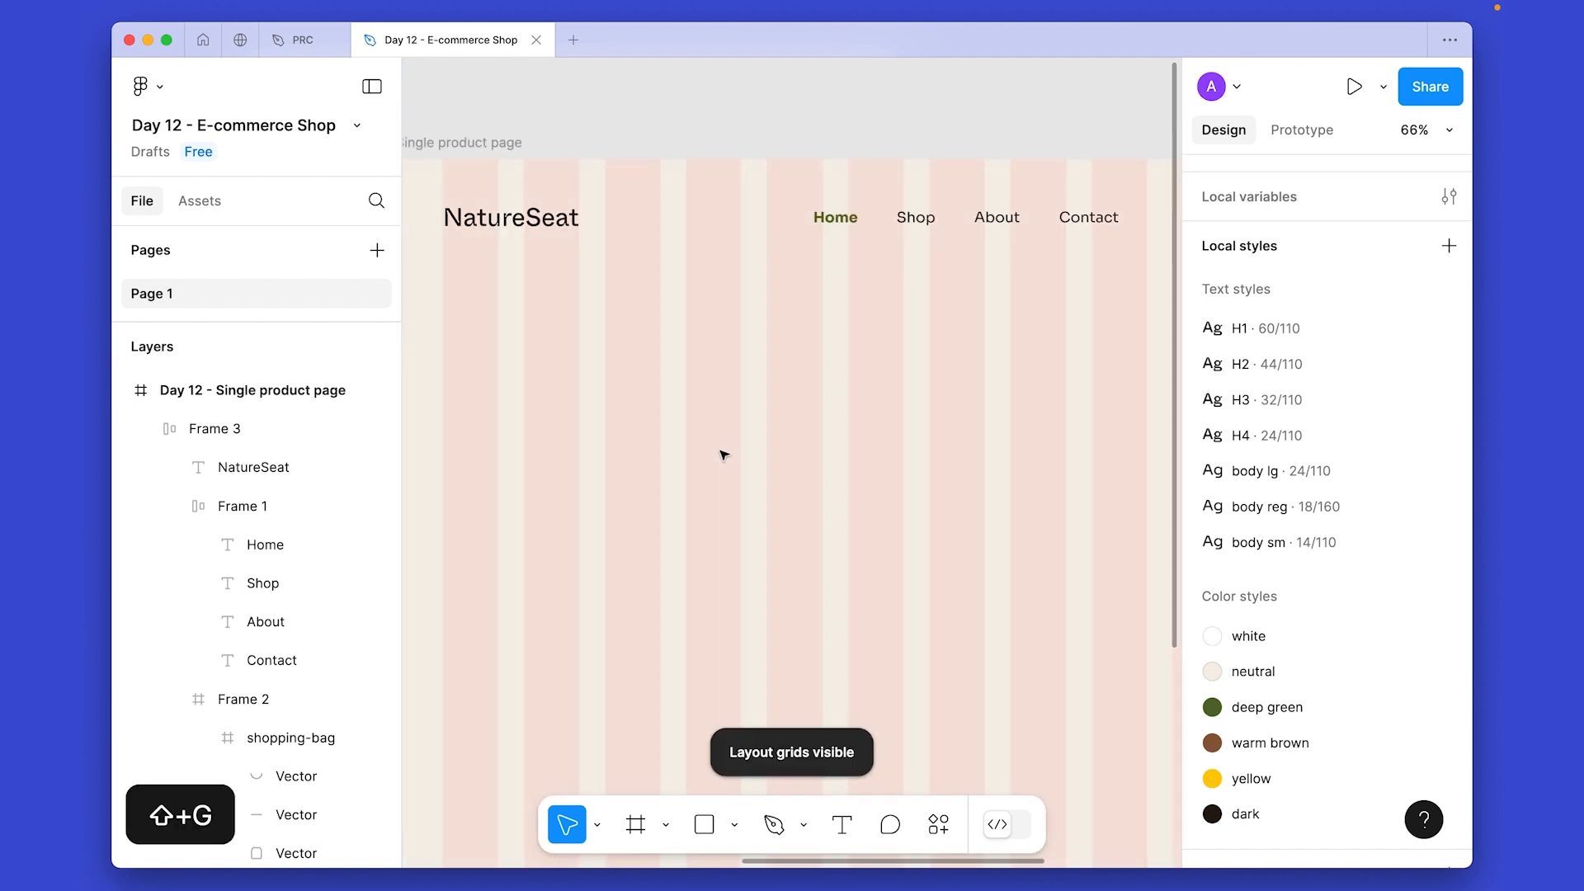
pyautogui.moveTo(842, 518); pyautogui.dragTo(844, 508)
pyautogui.press('r')
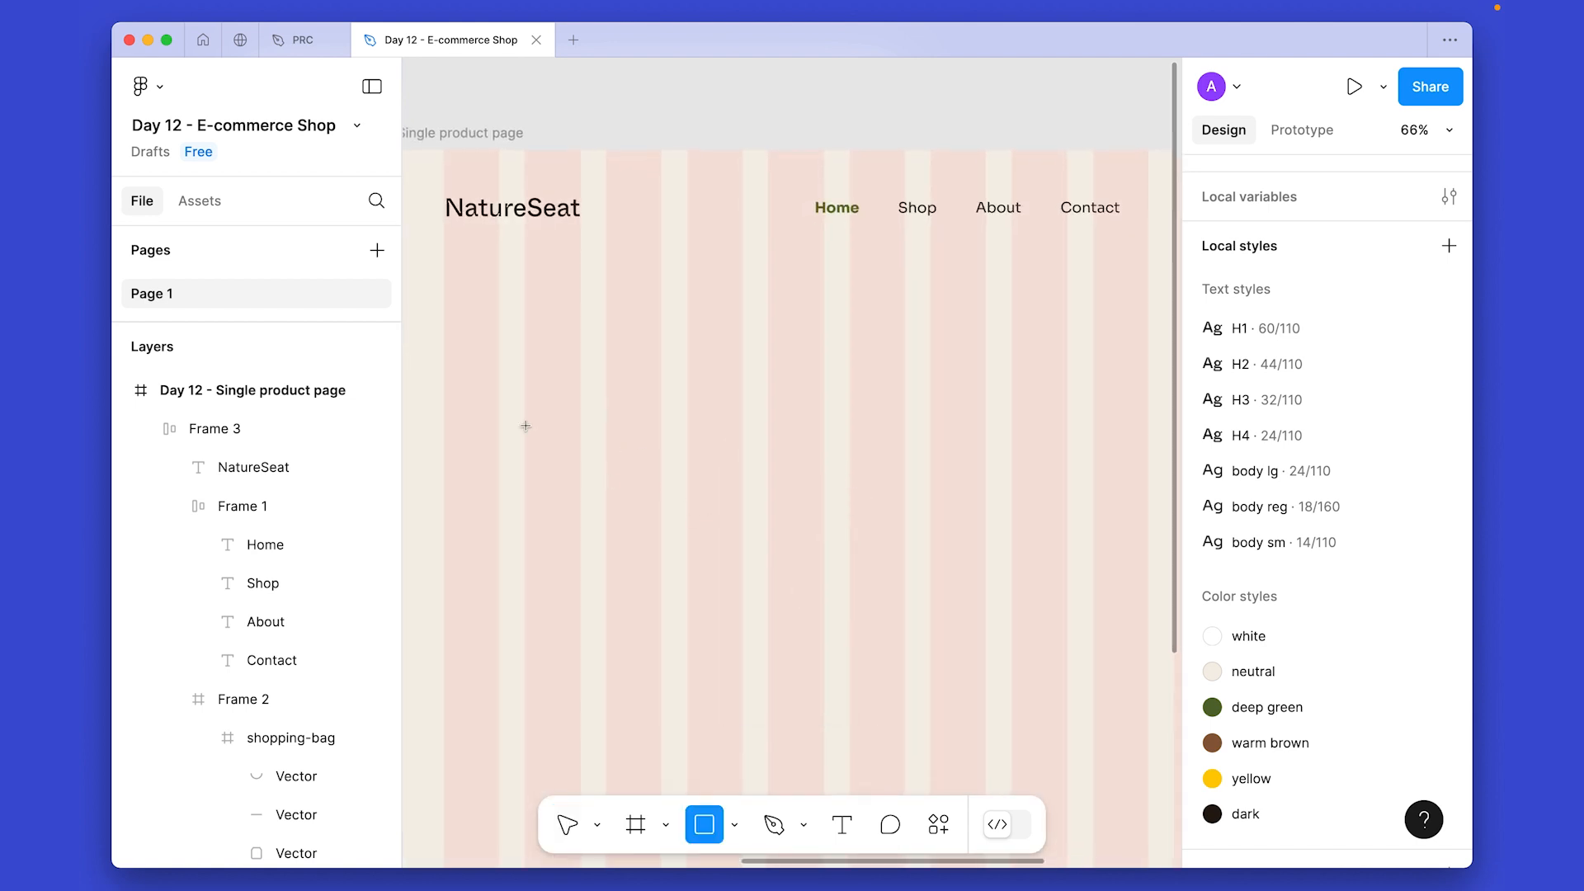
pyautogui.click(526, 401)
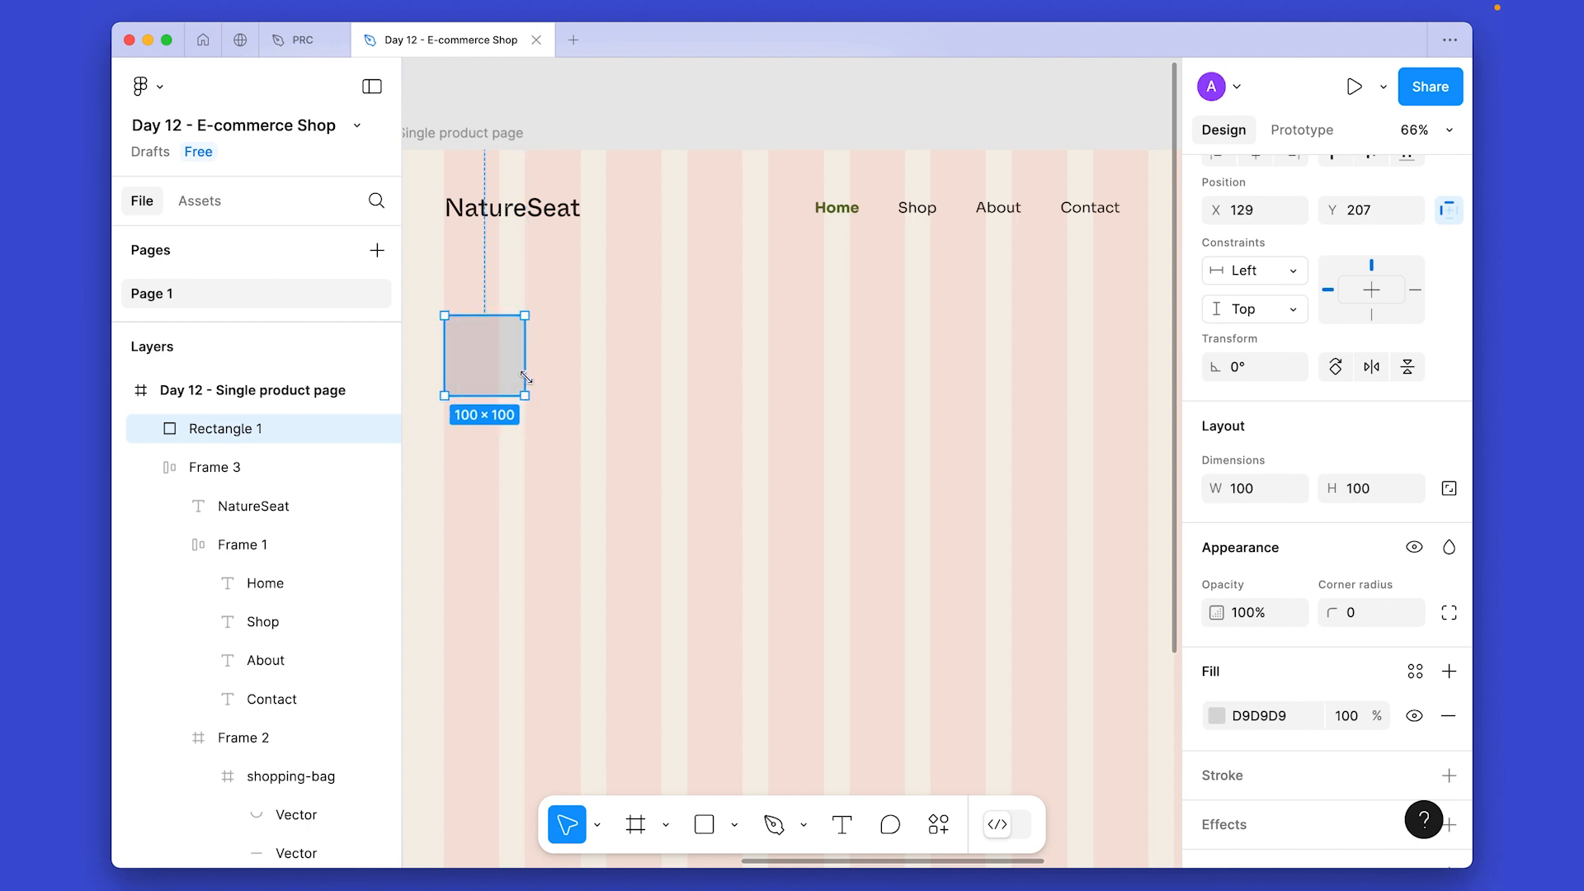
pyautogui.moveTo(521, 357); pyautogui.dragTo(825, 379)
pyautogui.moveTo(705, 311); pyautogui.dragTo(718, 439)
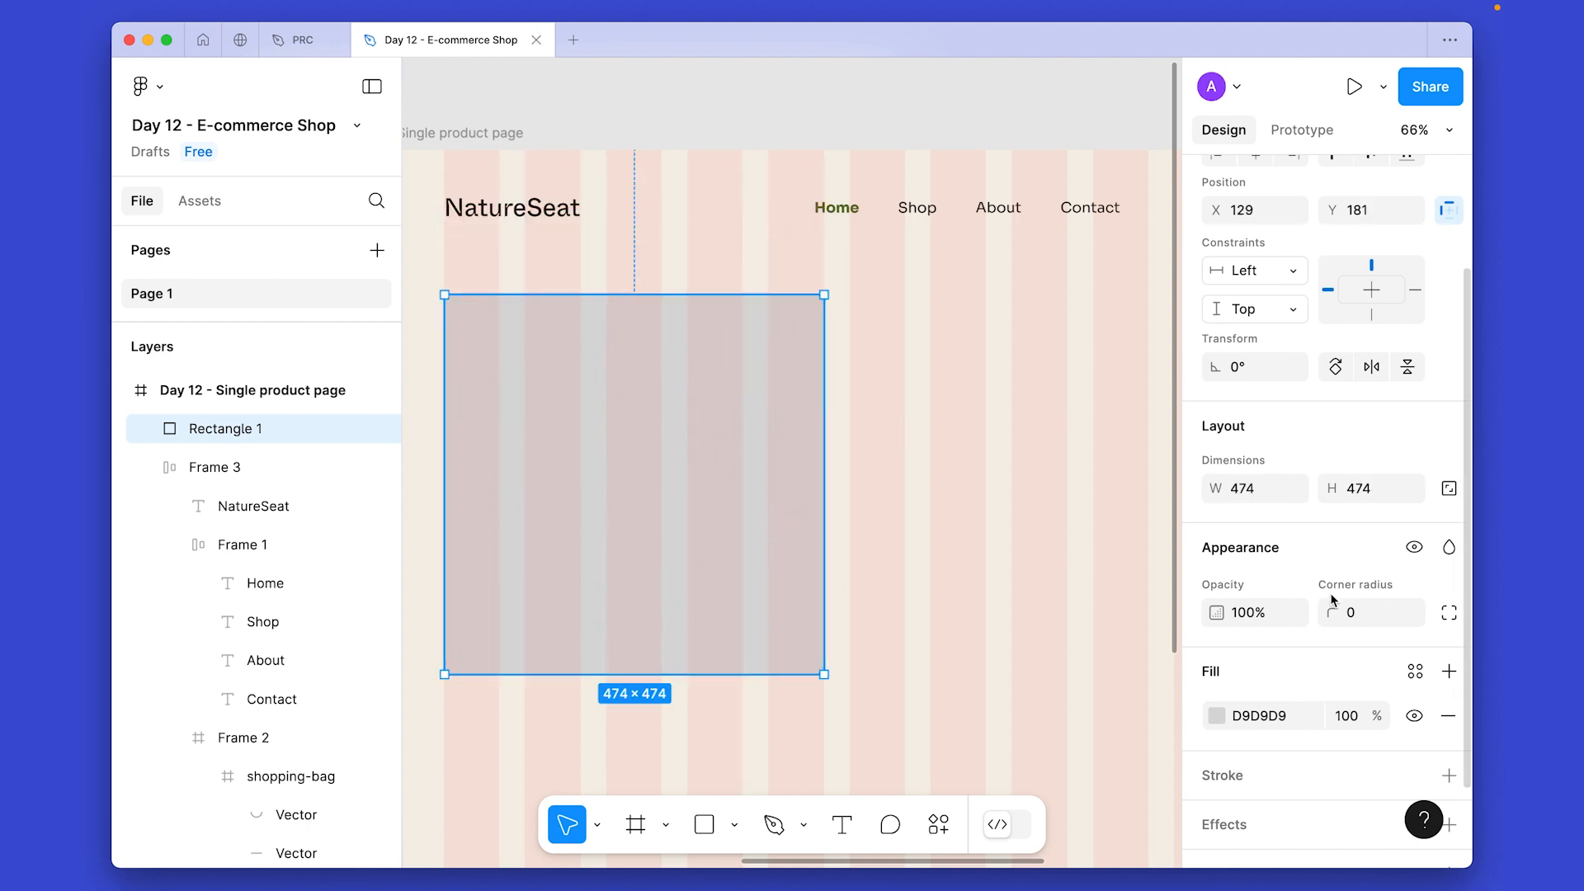
# Give the product image square a corner radius of 32 and the deep green fill style.
pyautogui.scroll(-2, 1365, 557)
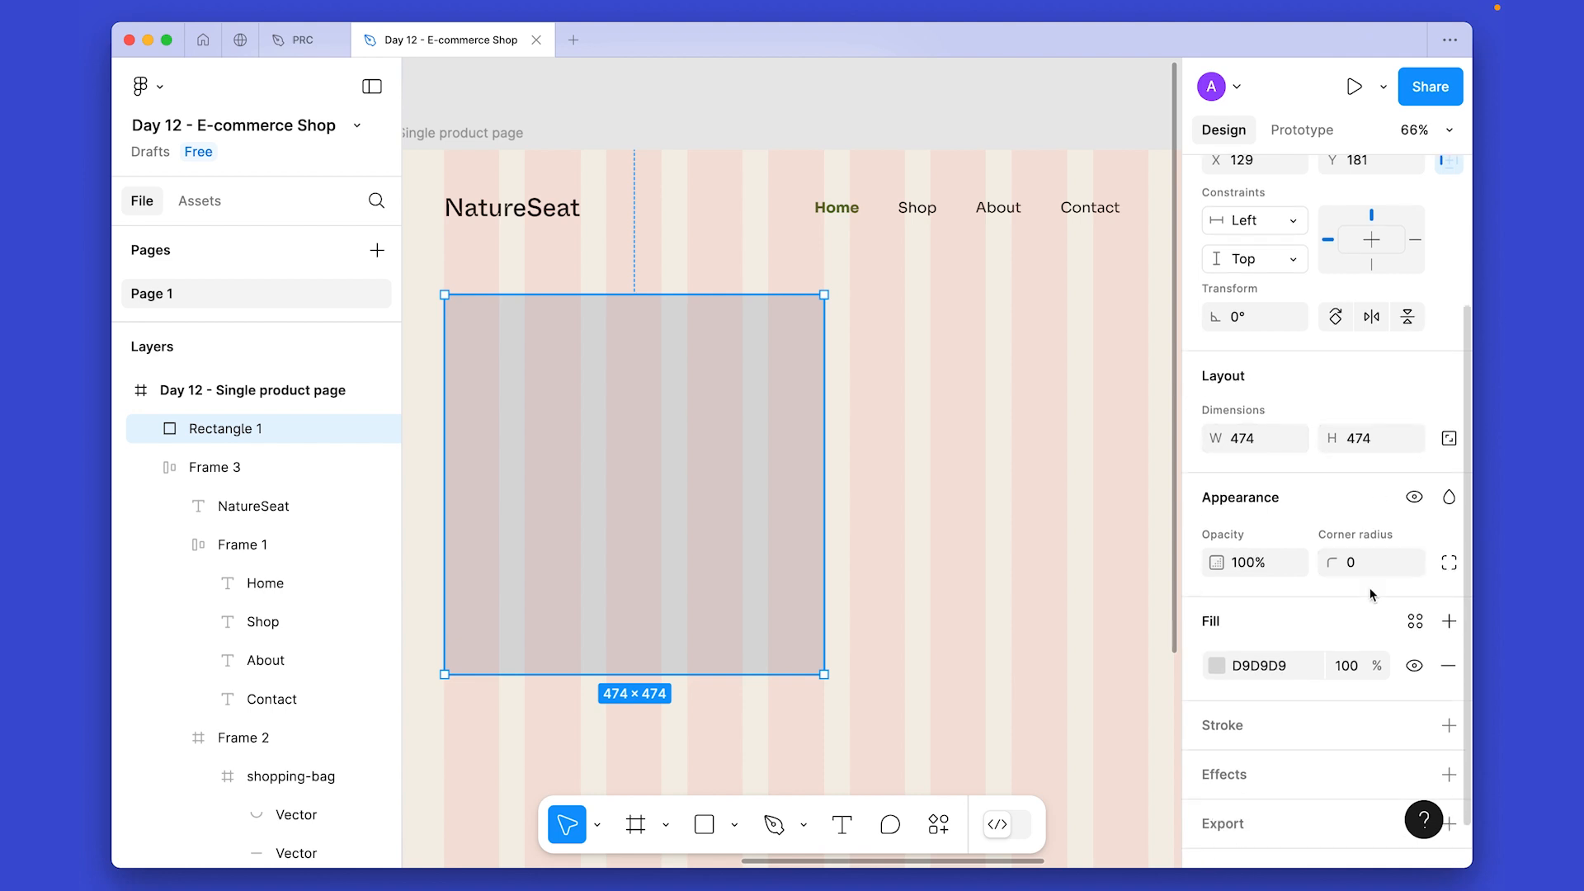
pyautogui.click(1371, 567)
pyautogui.press('Return')
pyautogui.click(1416, 621)
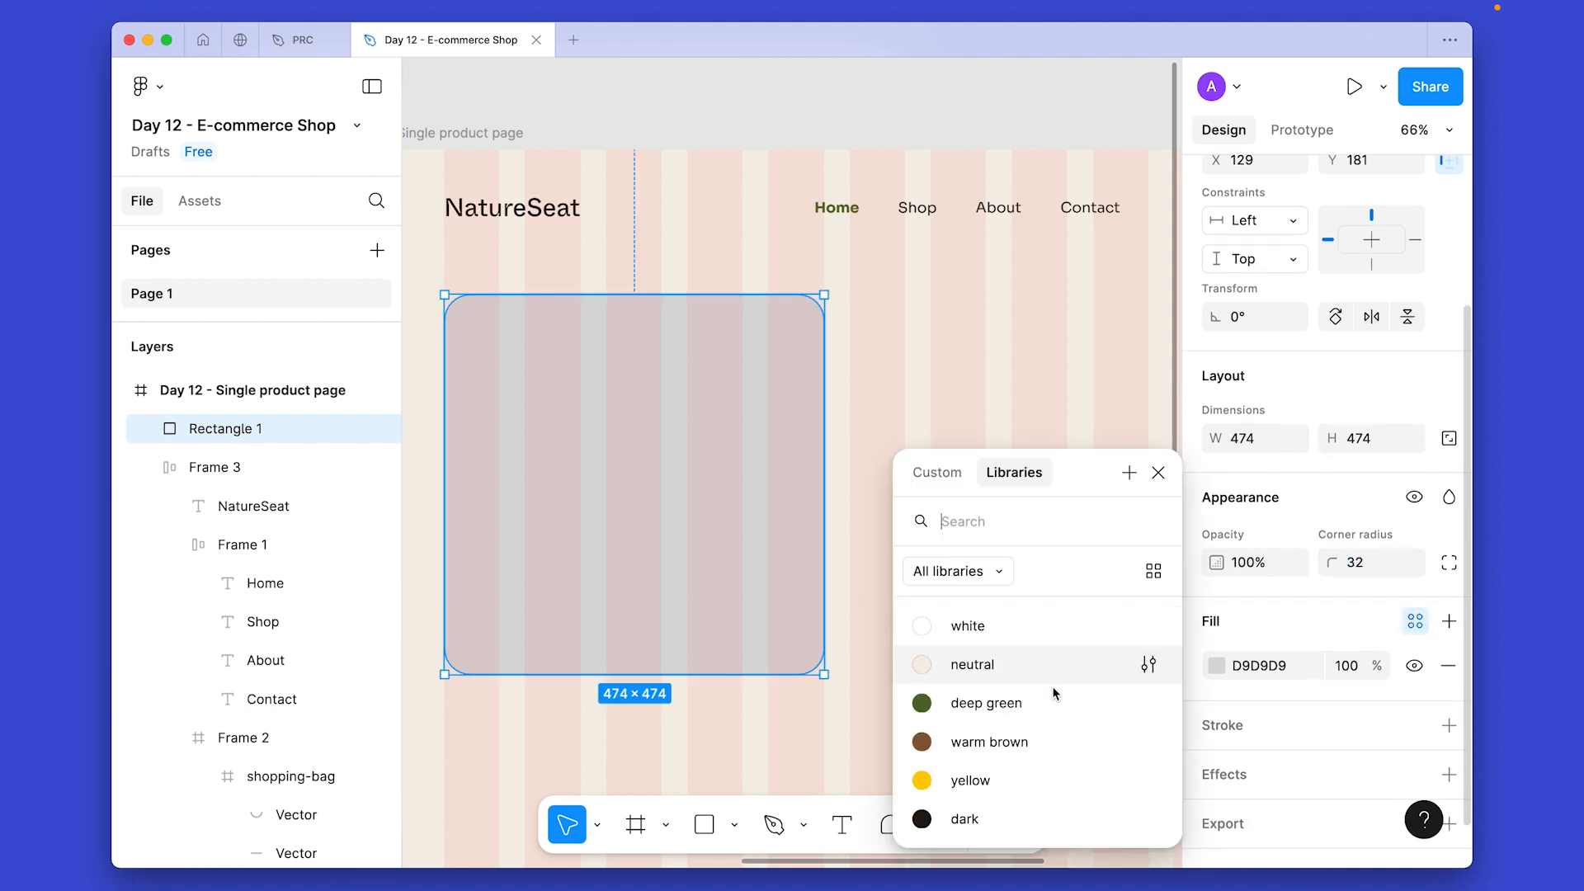
pyautogui.click(986, 703)
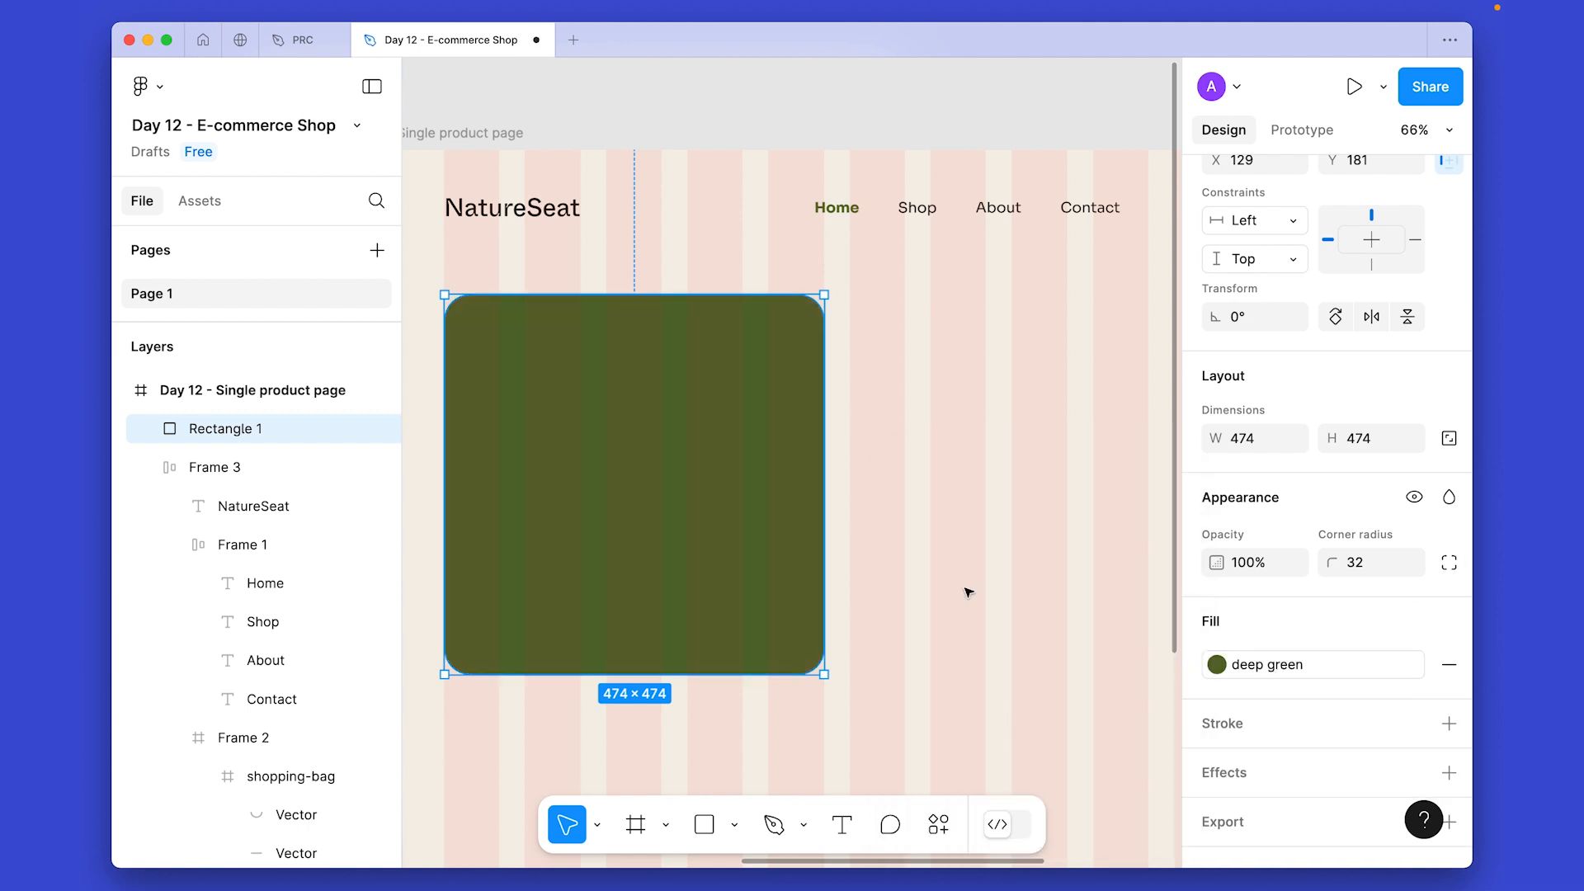
# Hide the layout grids and add the text "Handcrafted Wooden Chair - Oak Comfort" to the right of the green square.
pyautogui.hotkey('shift', 'g')
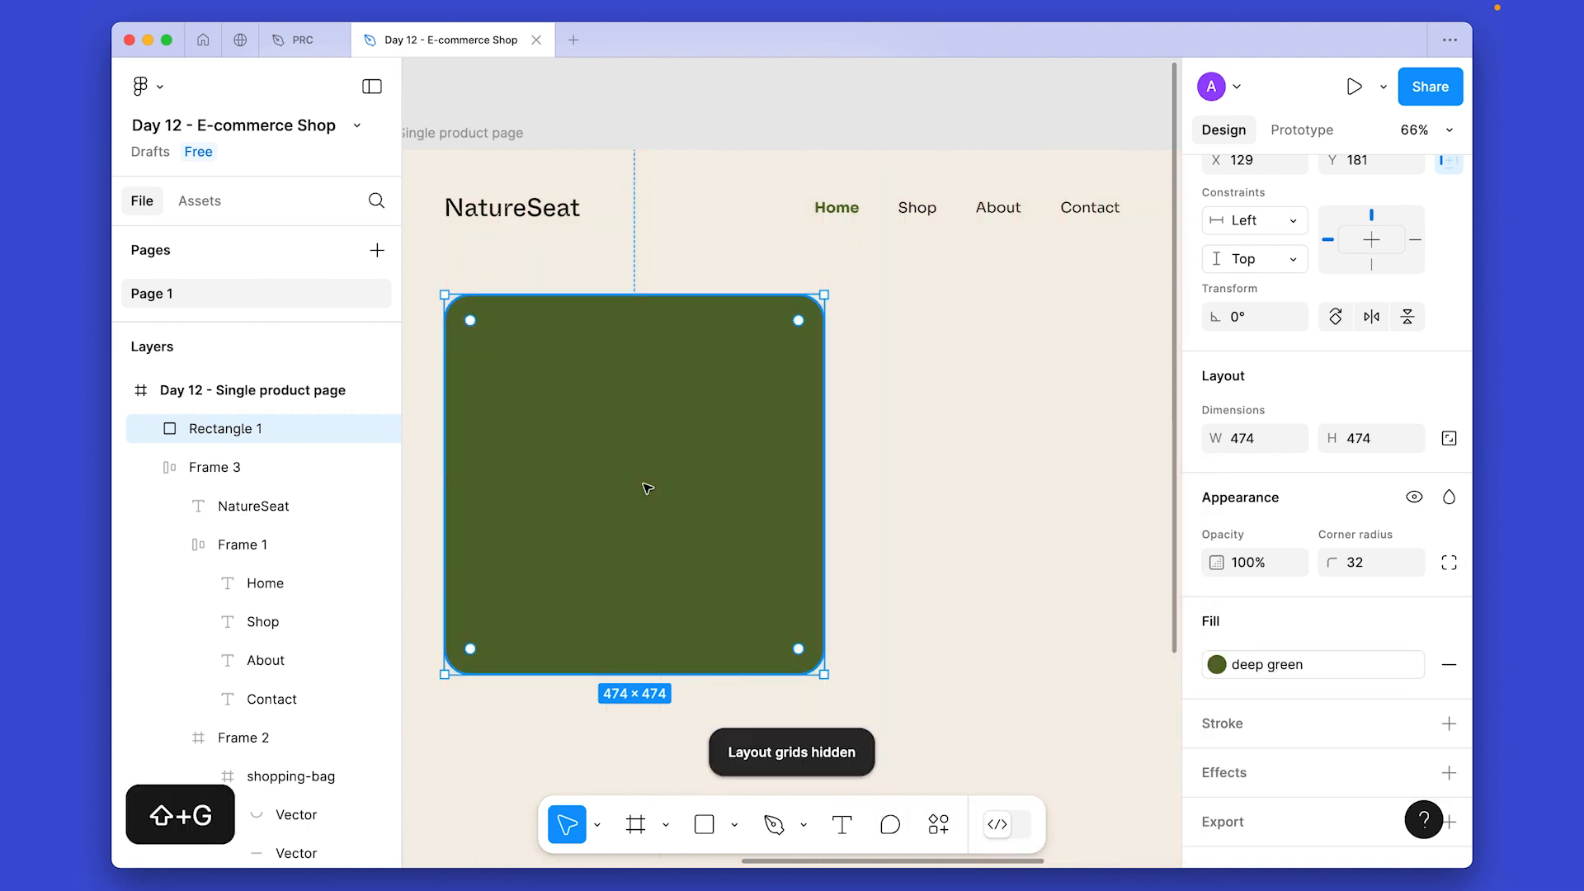
pyautogui.scroll(-3, 647, 488)
pyautogui.click(888, 445)
pyautogui.hscroll(-5, 548, 487)
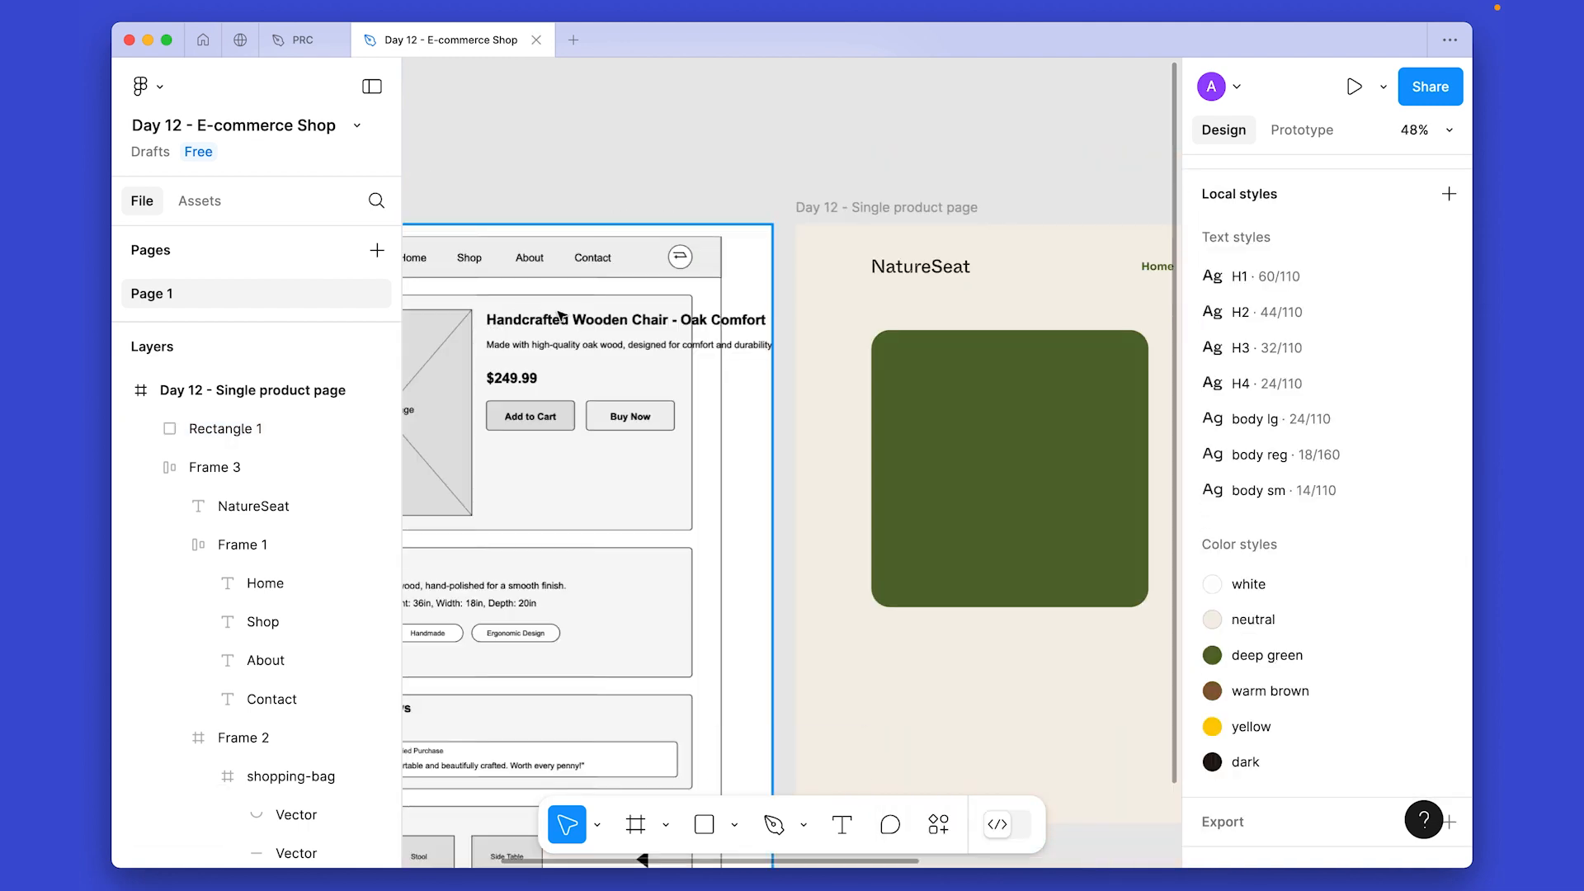
pyautogui.press('super+backslash')
pyautogui.press('t')
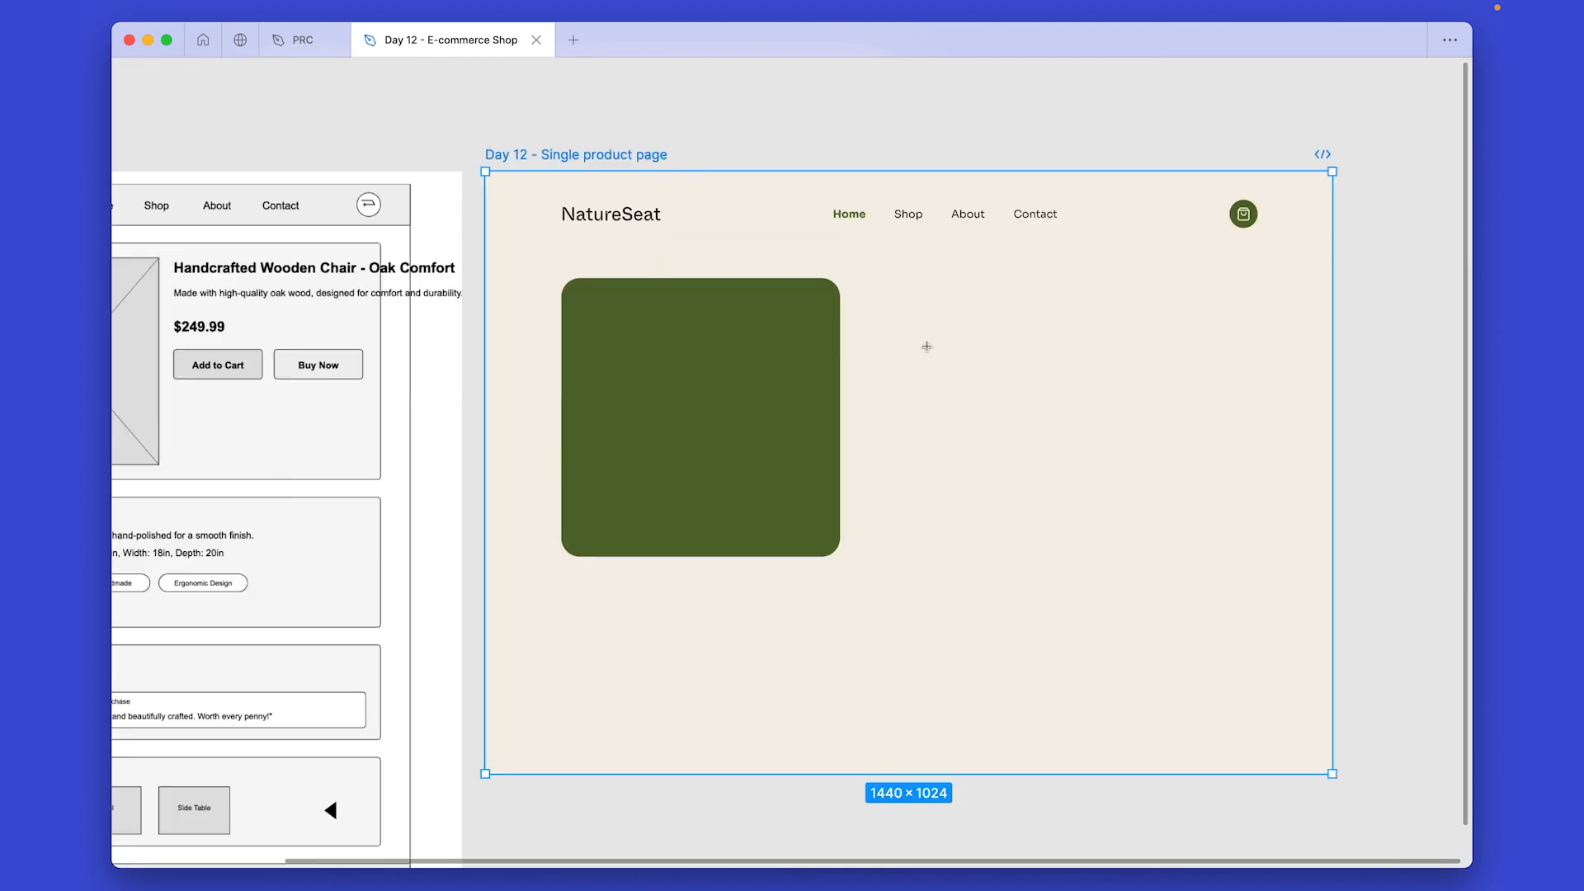
pyautogui.write('Handcraft')
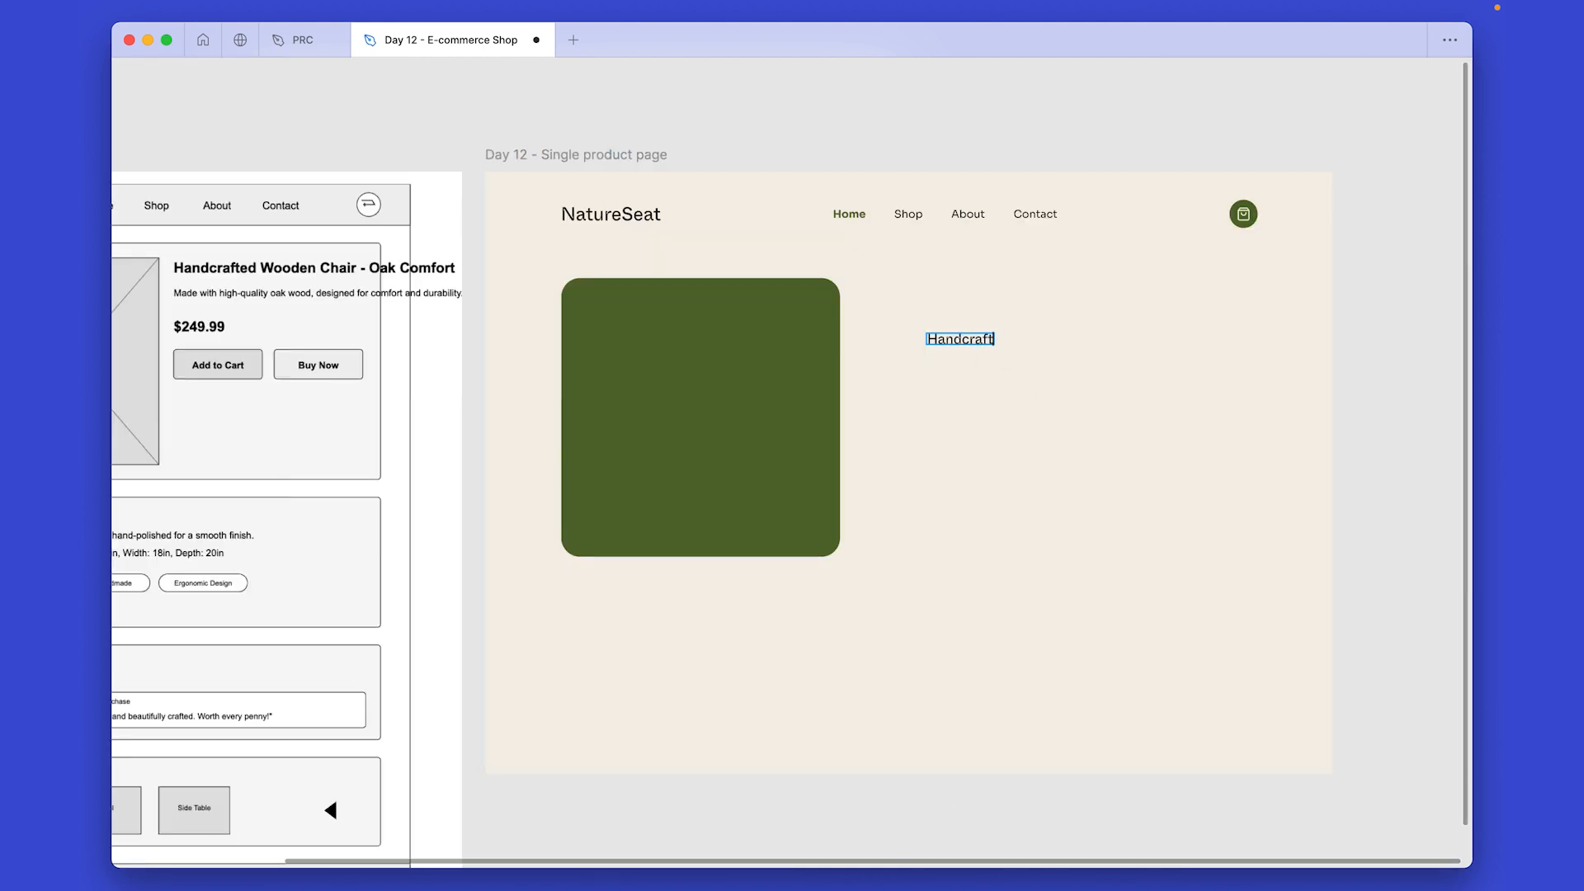
pyautogui.write('ed Wooden Chair - Oak Comfort')
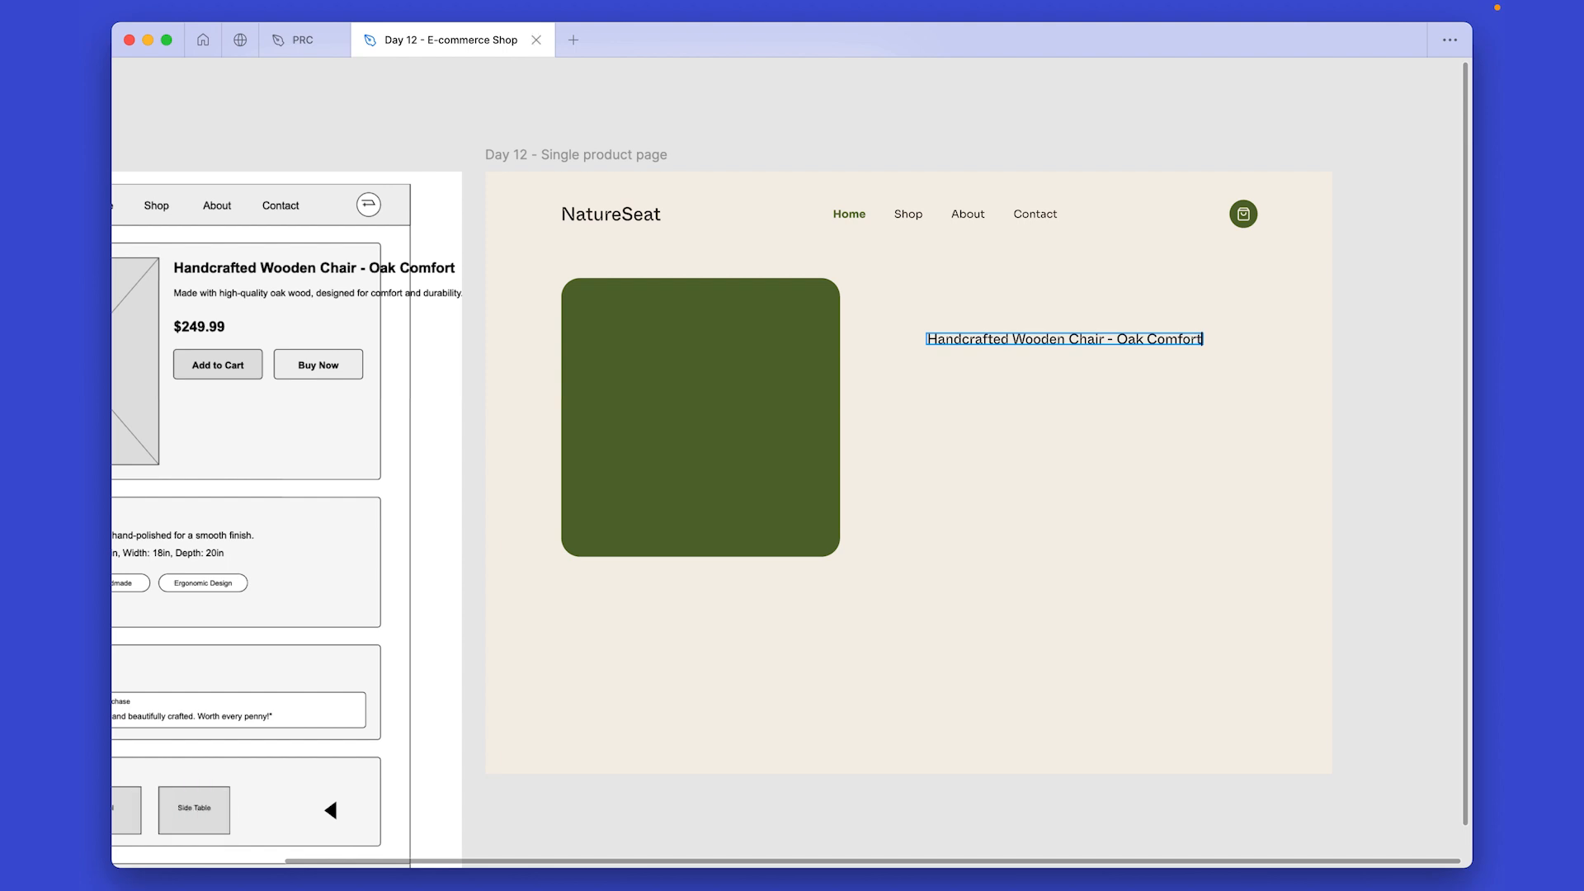
pyautogui.press('Escape')
pyautogui.press('Tab')
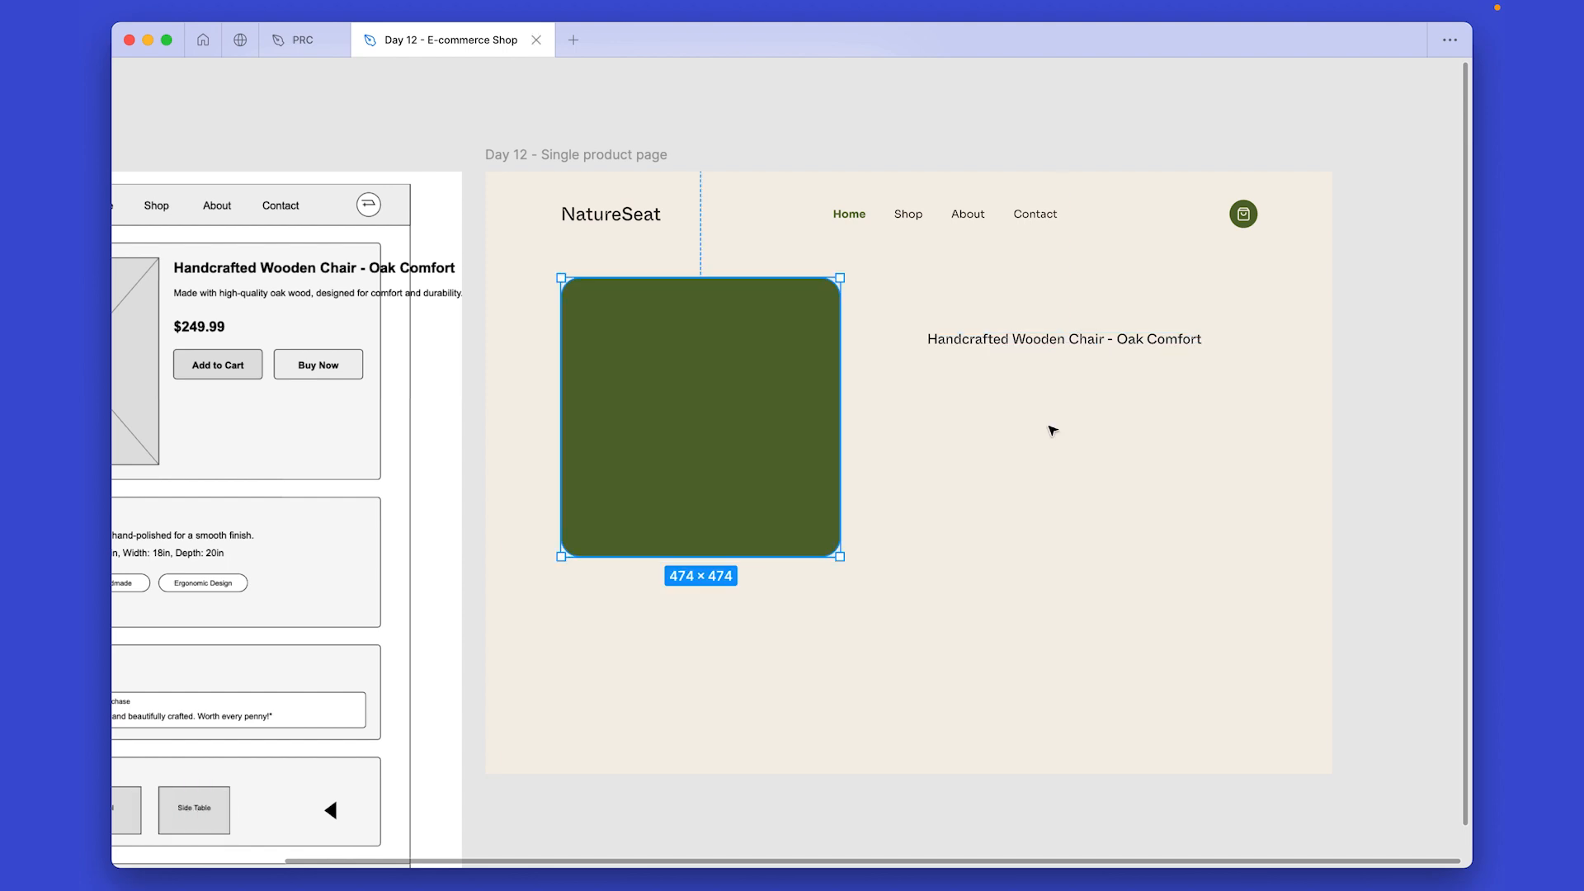
# Show the layout grids and give the product title the H1 text style and the dark fill style.
pyautogui.press('super+backslash')
pyautogui.hscroll(3, 1051, 427)
pyautogui.scroll(-1, 1050, 428)
pyautogui.click(837, 259)
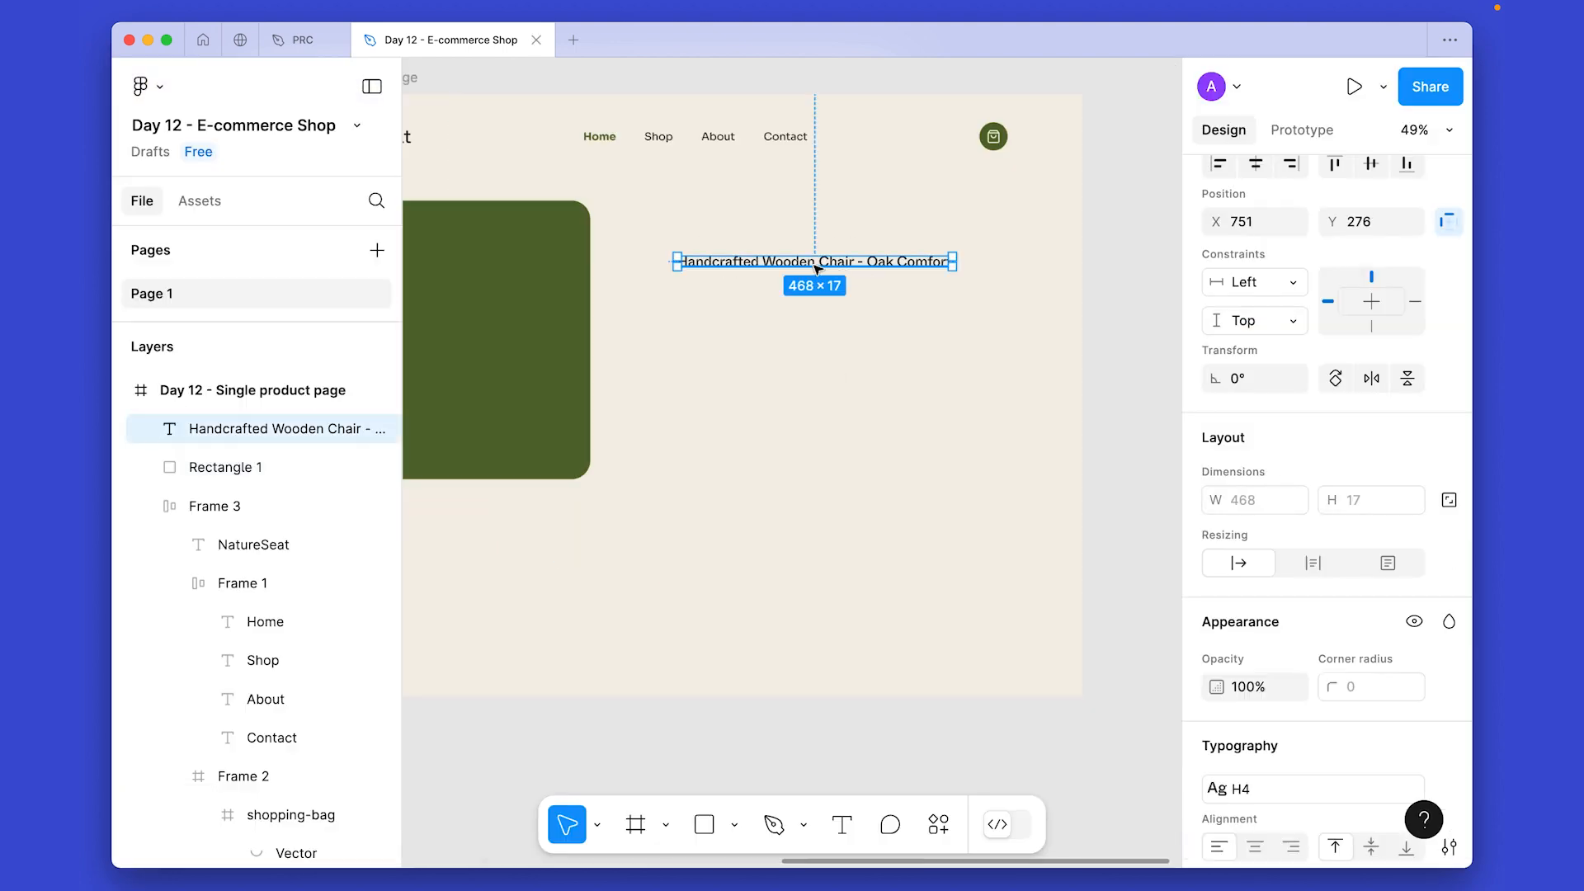
pyautogui.hotkey('shift', 'g')
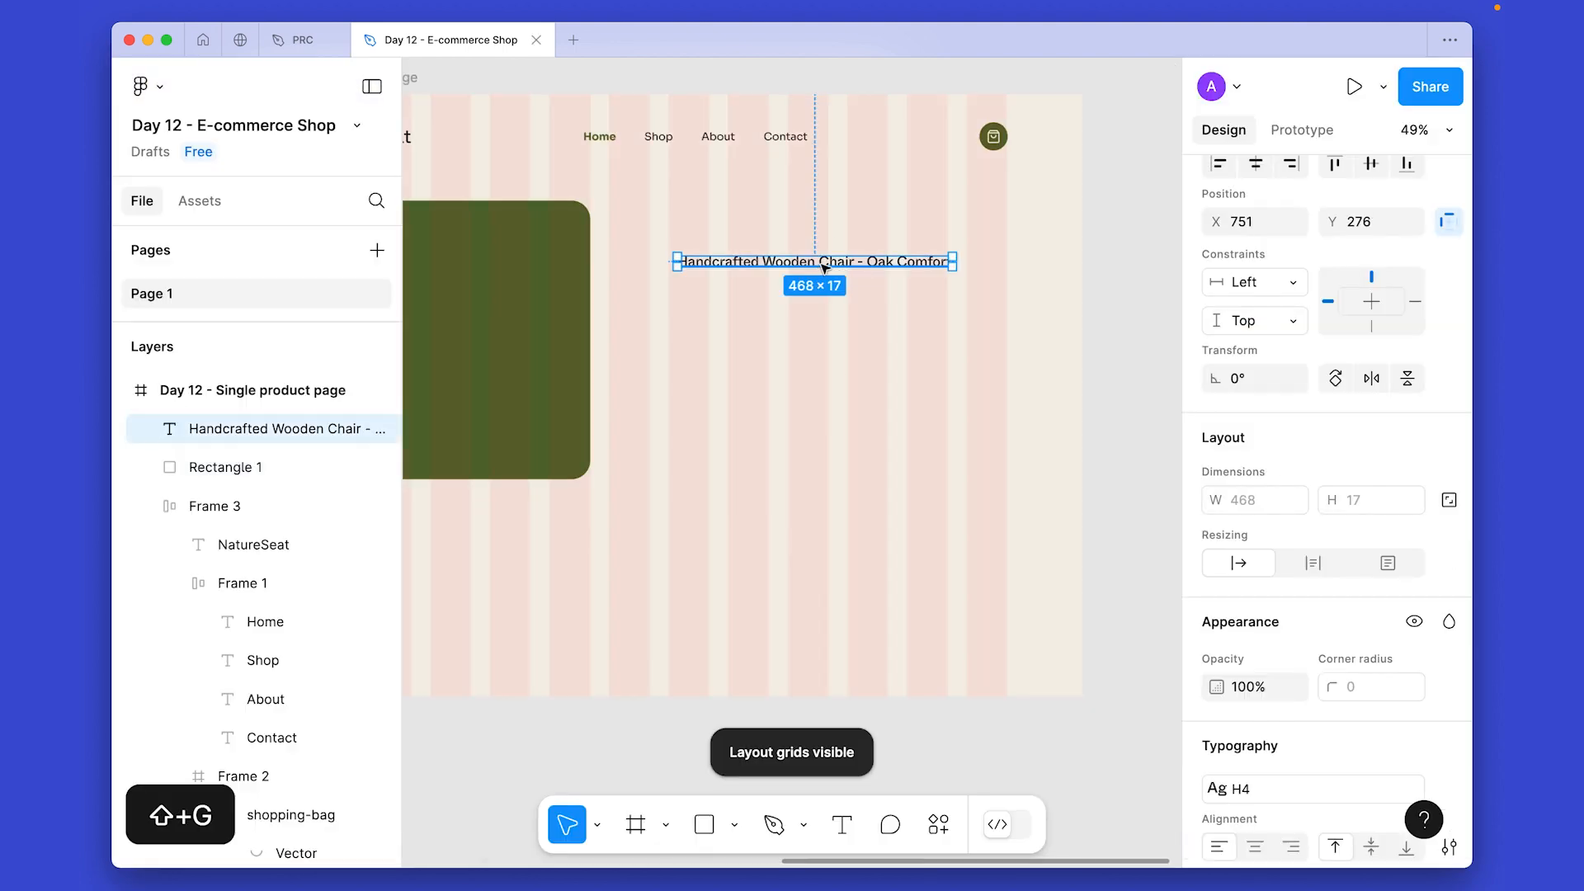
pyautogui.scroll(-2, 1312, 660)
pyautogui.click(1297, 645)
pyautogui.click(1309, 606)
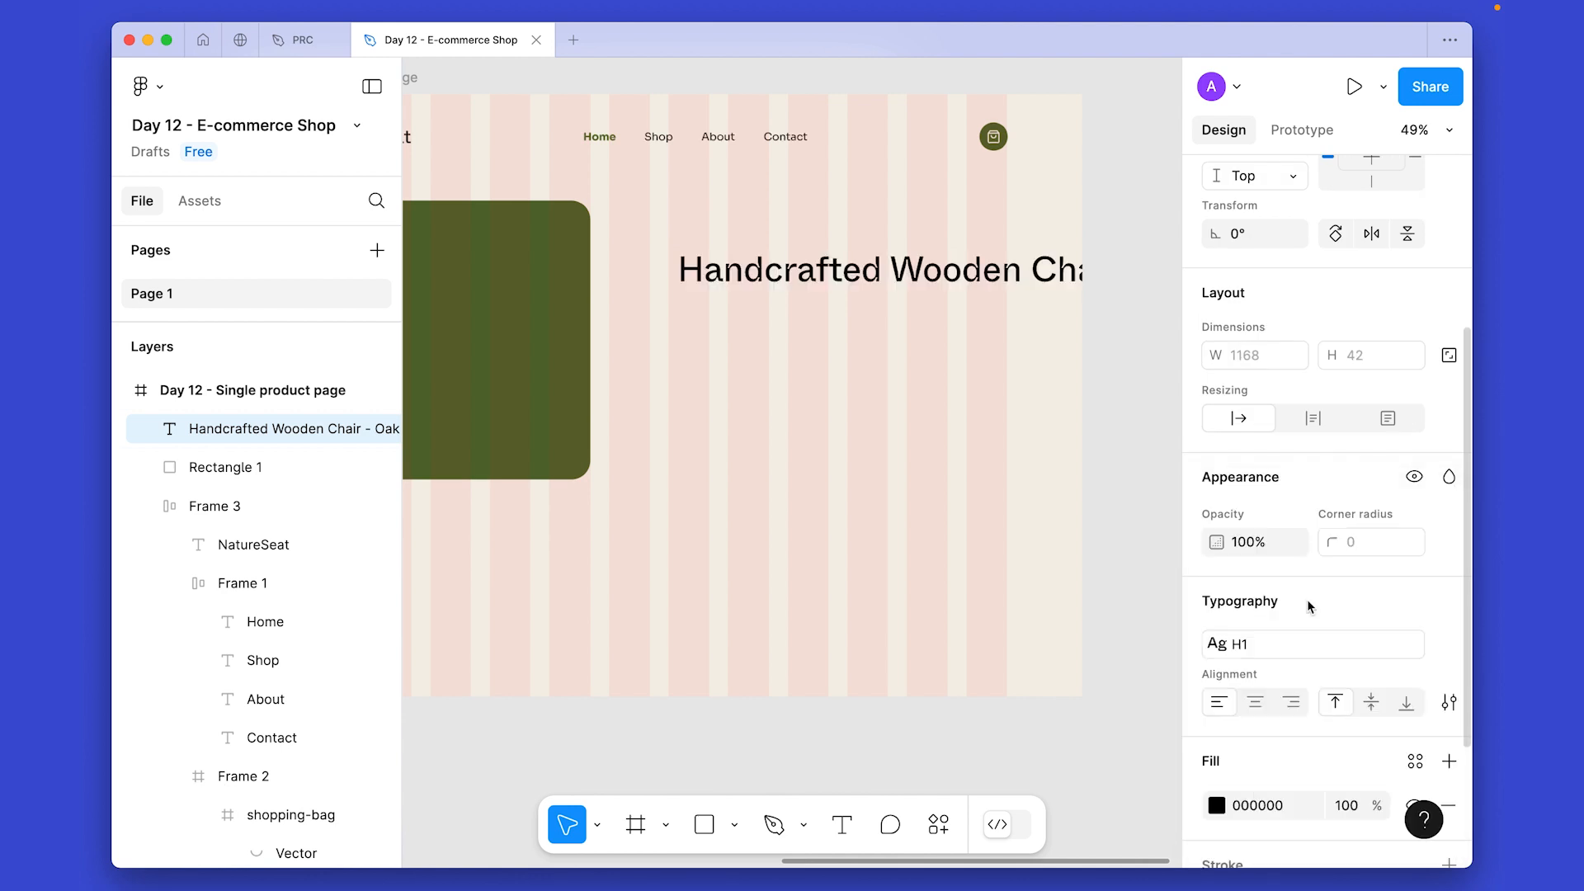
pyautogui.click(1414, 763)
pyautogui.click(973, 804)
# Align the product title with the seventh grid column, level with the image's upper edge, and narrow its text box to 576 wide.
pyautogui.moveTo(770, 275); pyautogui.dragTo(762, 244)
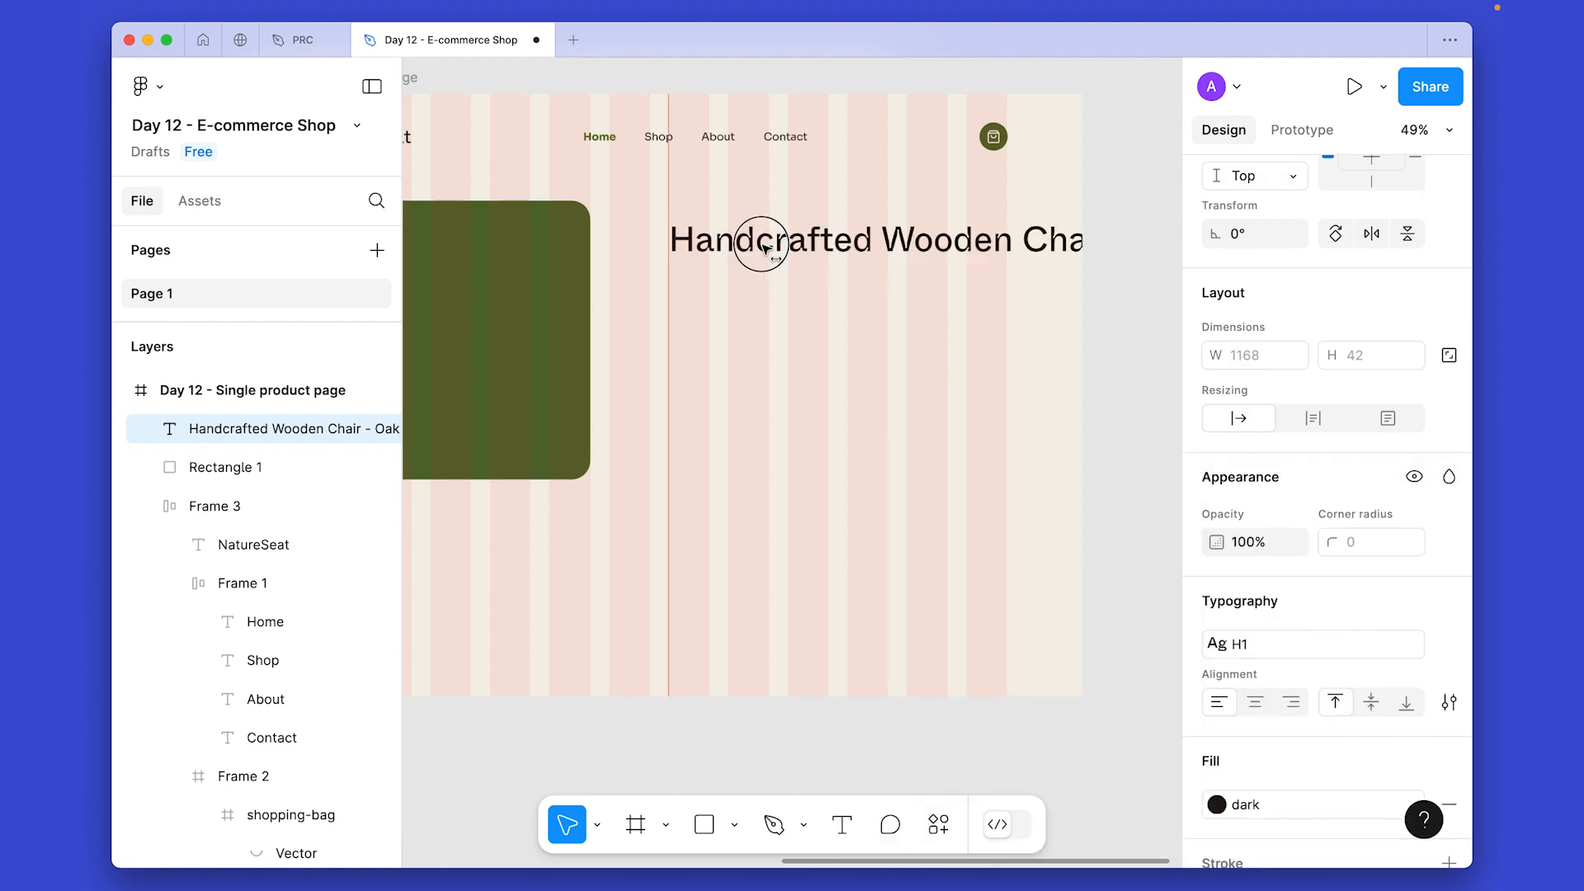
pyautogui.scroll(-2, 804, 343)
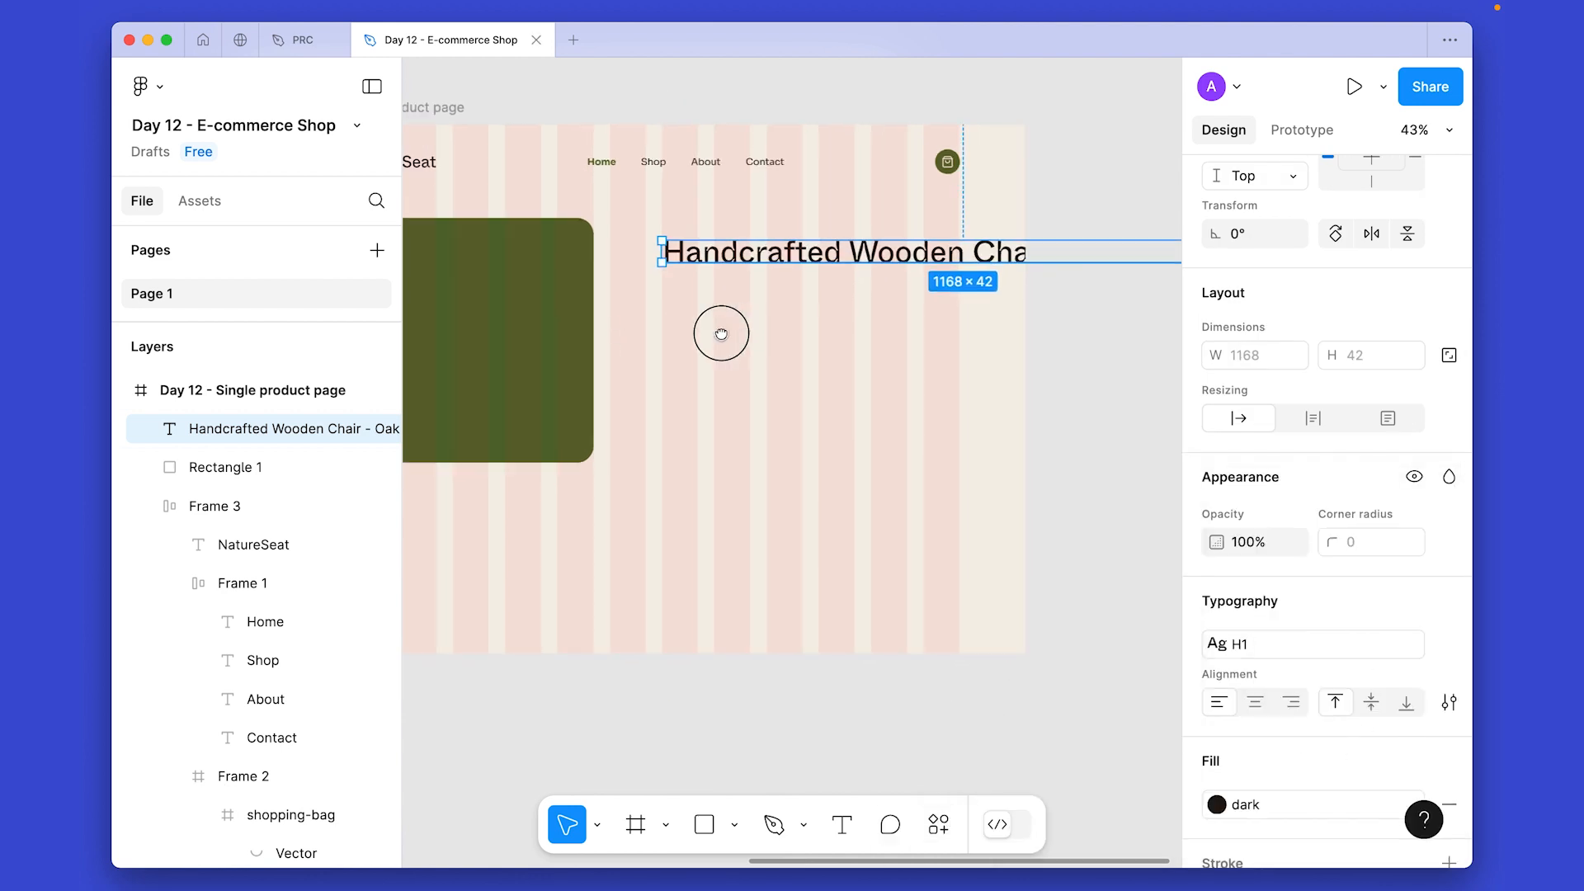
pyautogui.hscroll(5, 732, 330)
pyautogui.moveTo(1120, 265); pyautogui.dragTo(802, 273)
pyautogui.click(686, 460)
# Duplicate the product title directly below itself and apply the body reg text style to the copy.
pyautogui.hscroll(-5, 686, 459)
pyautogui.click(838, 379)
pyautogui.hscroll(-3, 781, 406)
pyautogui.moveTo(897, 312); pyautogui.dragTo(896, 430)
pyautogui.click(1292, 467)
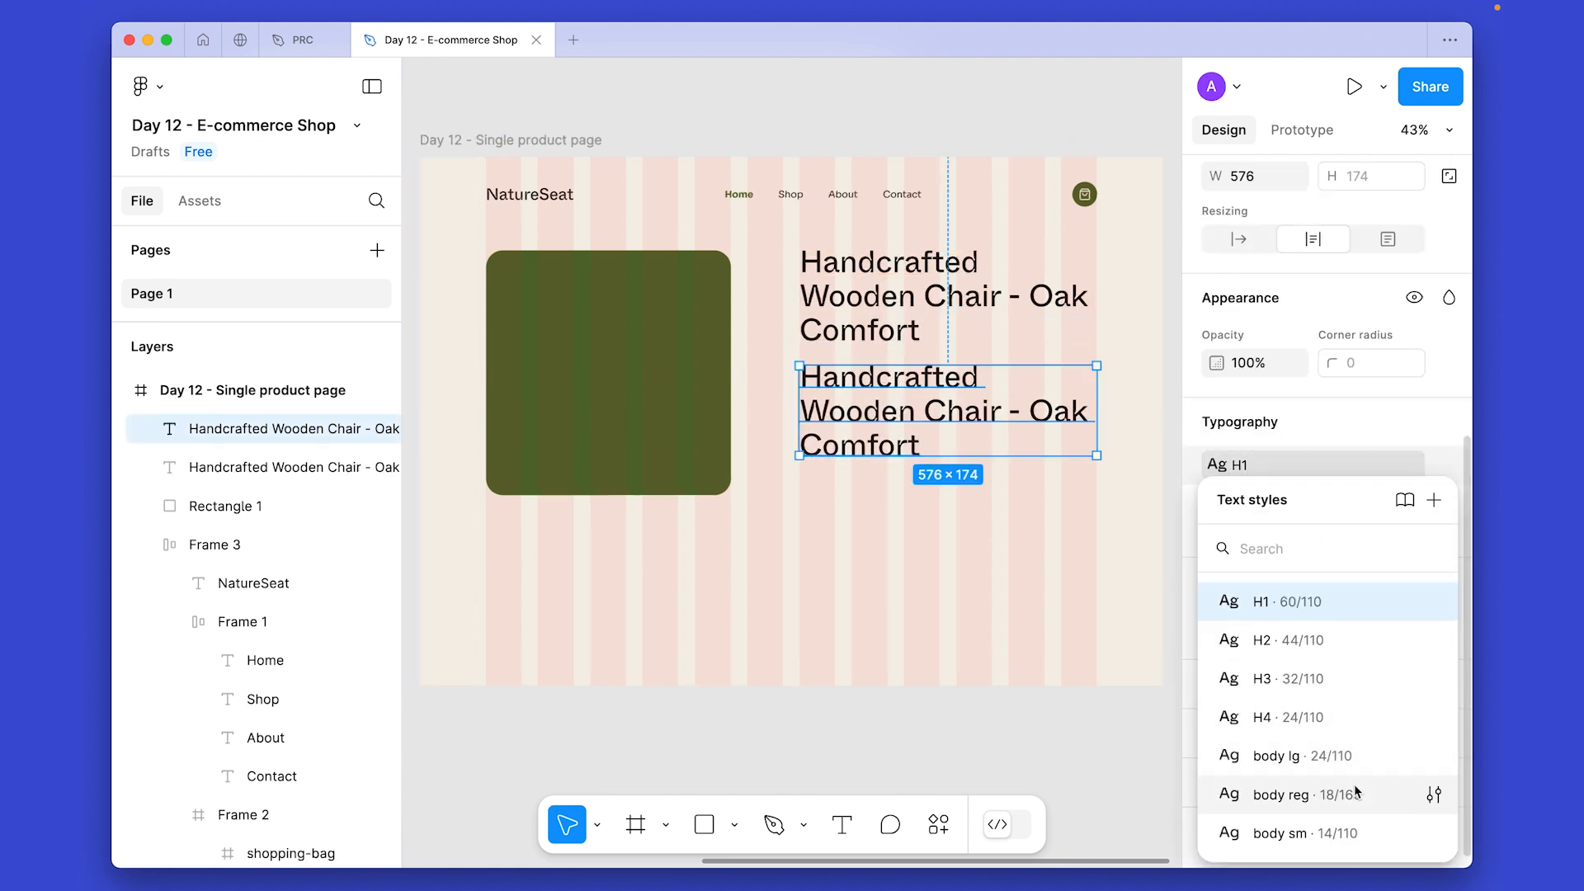
pyautogui.click(1323, 793)
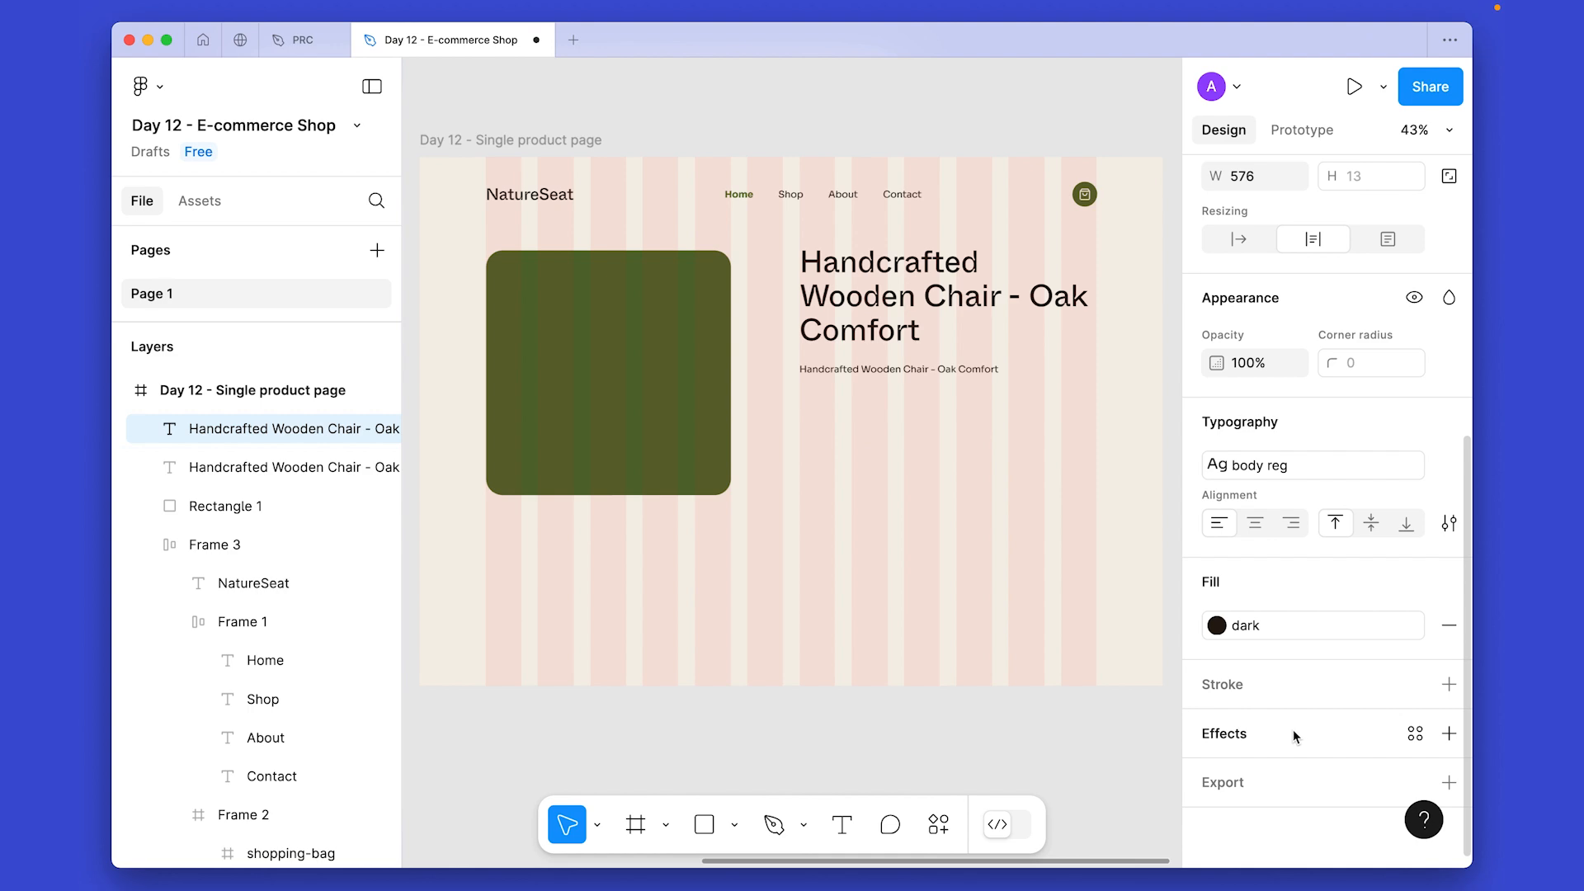
# Replace the small copy's text with the wireframe description "Made with high-quality oak wood, designed for comfort and durability.".
pyautogui.click(795, 480)
pyautogui.scroll(-3, 792, 476)
pyautogui.moveTo(792, 476); pyautogui.dragTo(890, 450)
pyautogui.scroll(2, 919, 385)
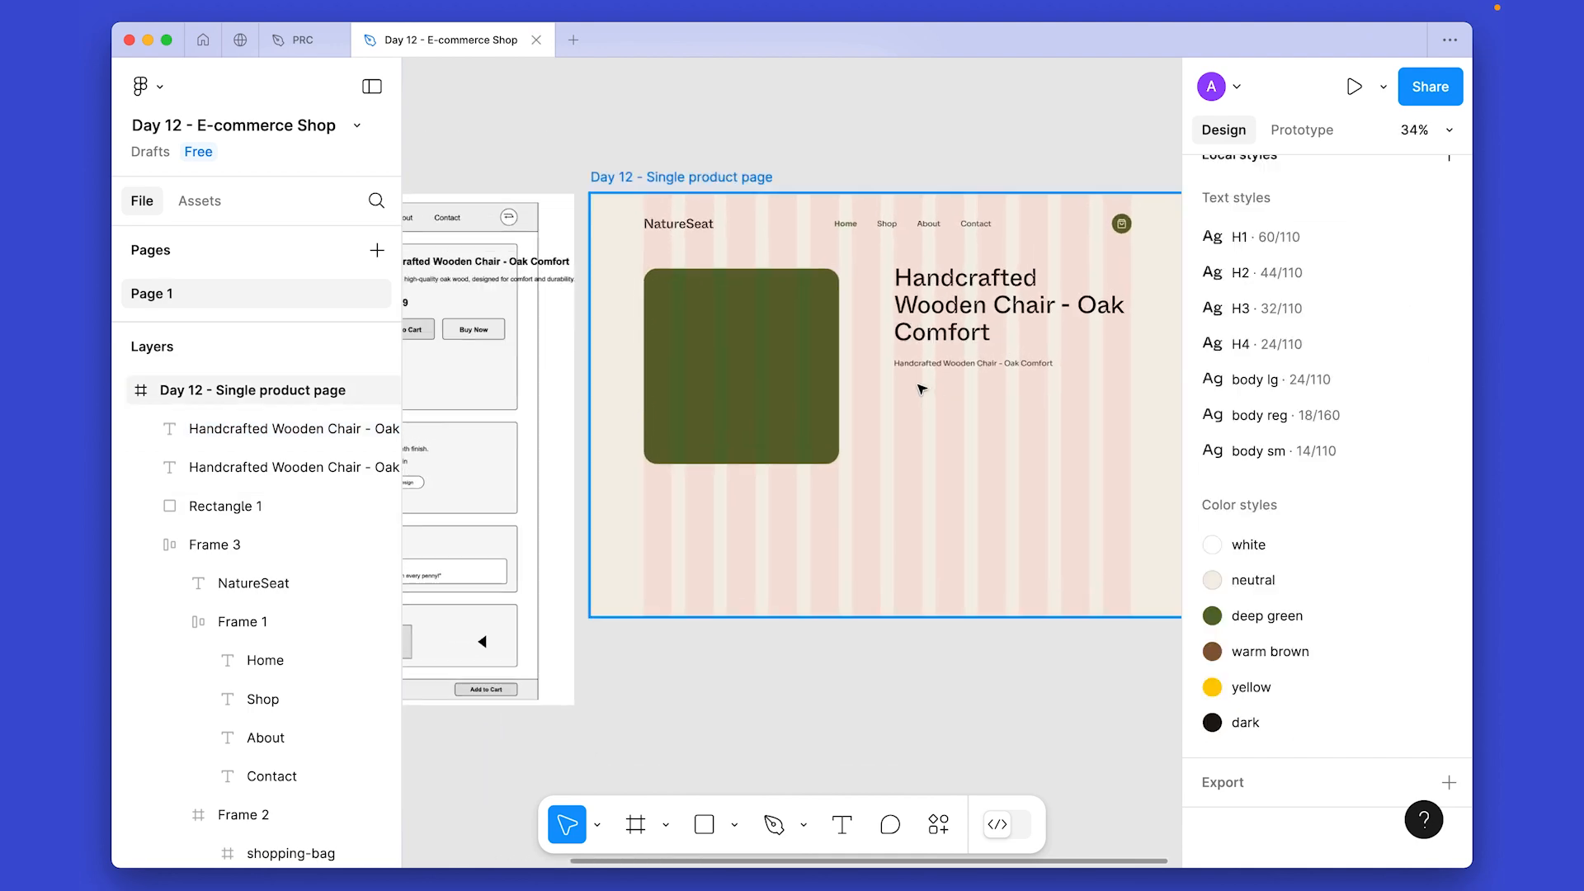
pyautogui.press('super+backslash')
pyautogui.scroll(3, 919, 385)
pyautogui.doubleClick(1107, 371)
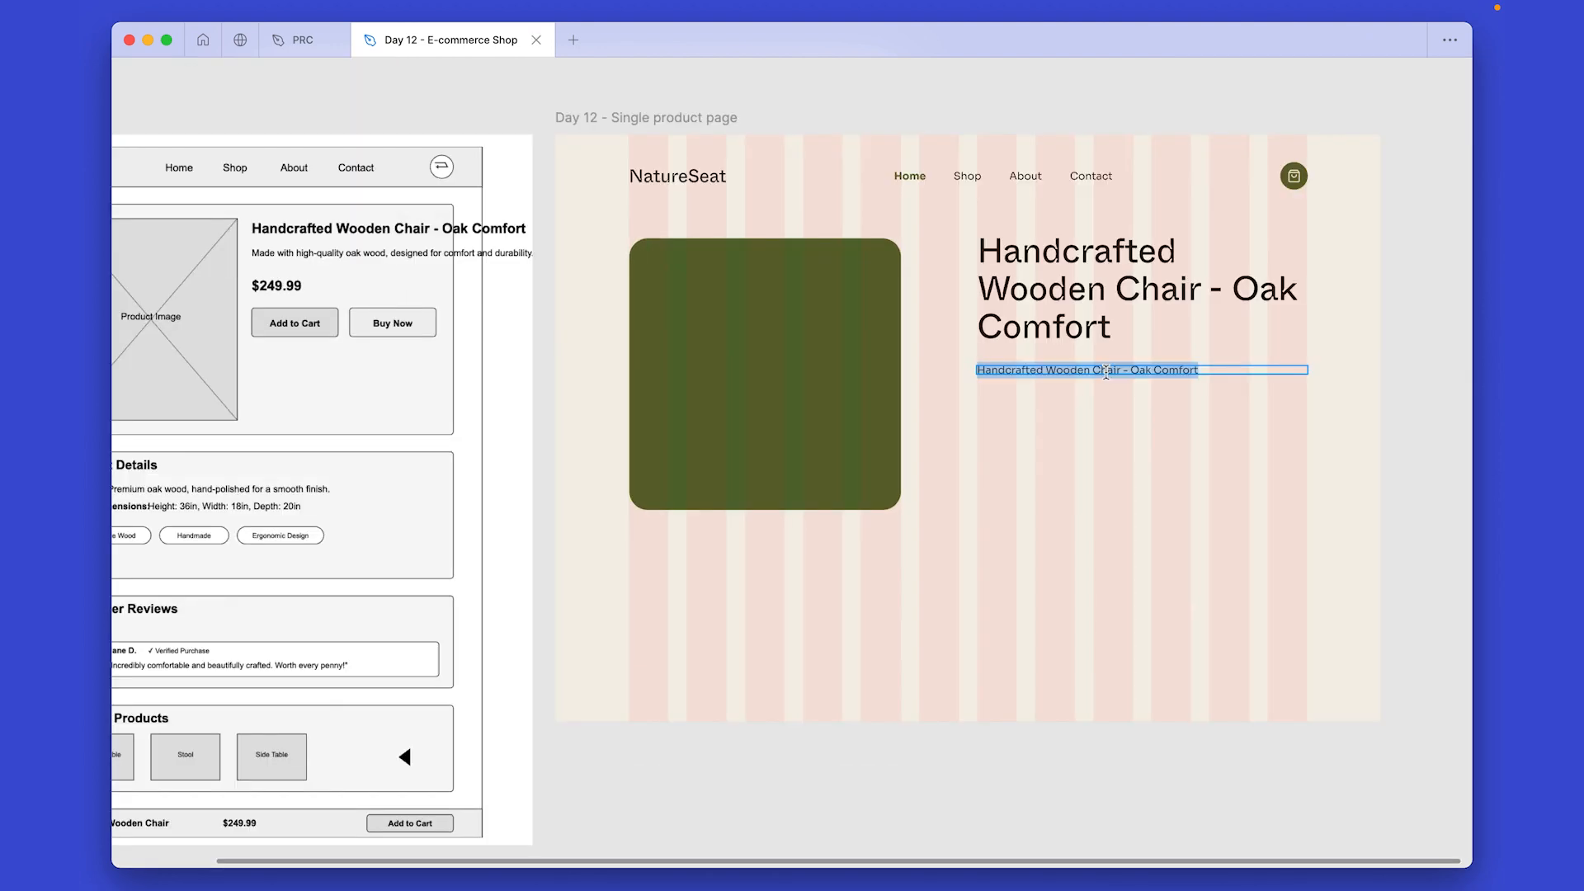
pyautogui.write('Made with high')
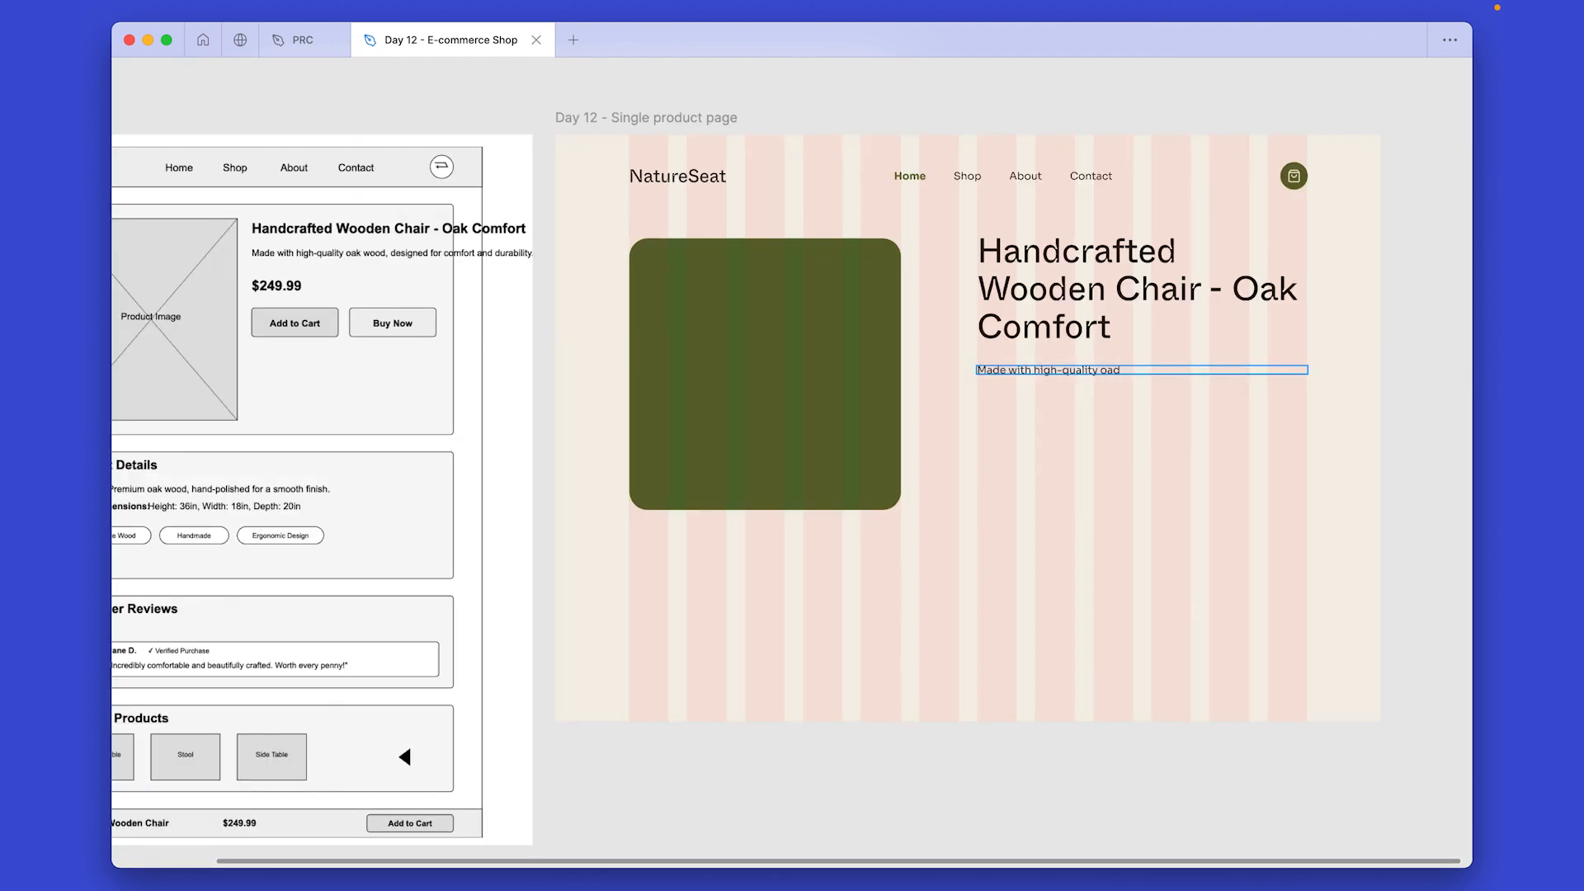
pyautogui.write('-quality oak wood, designed for comfort and durability.')
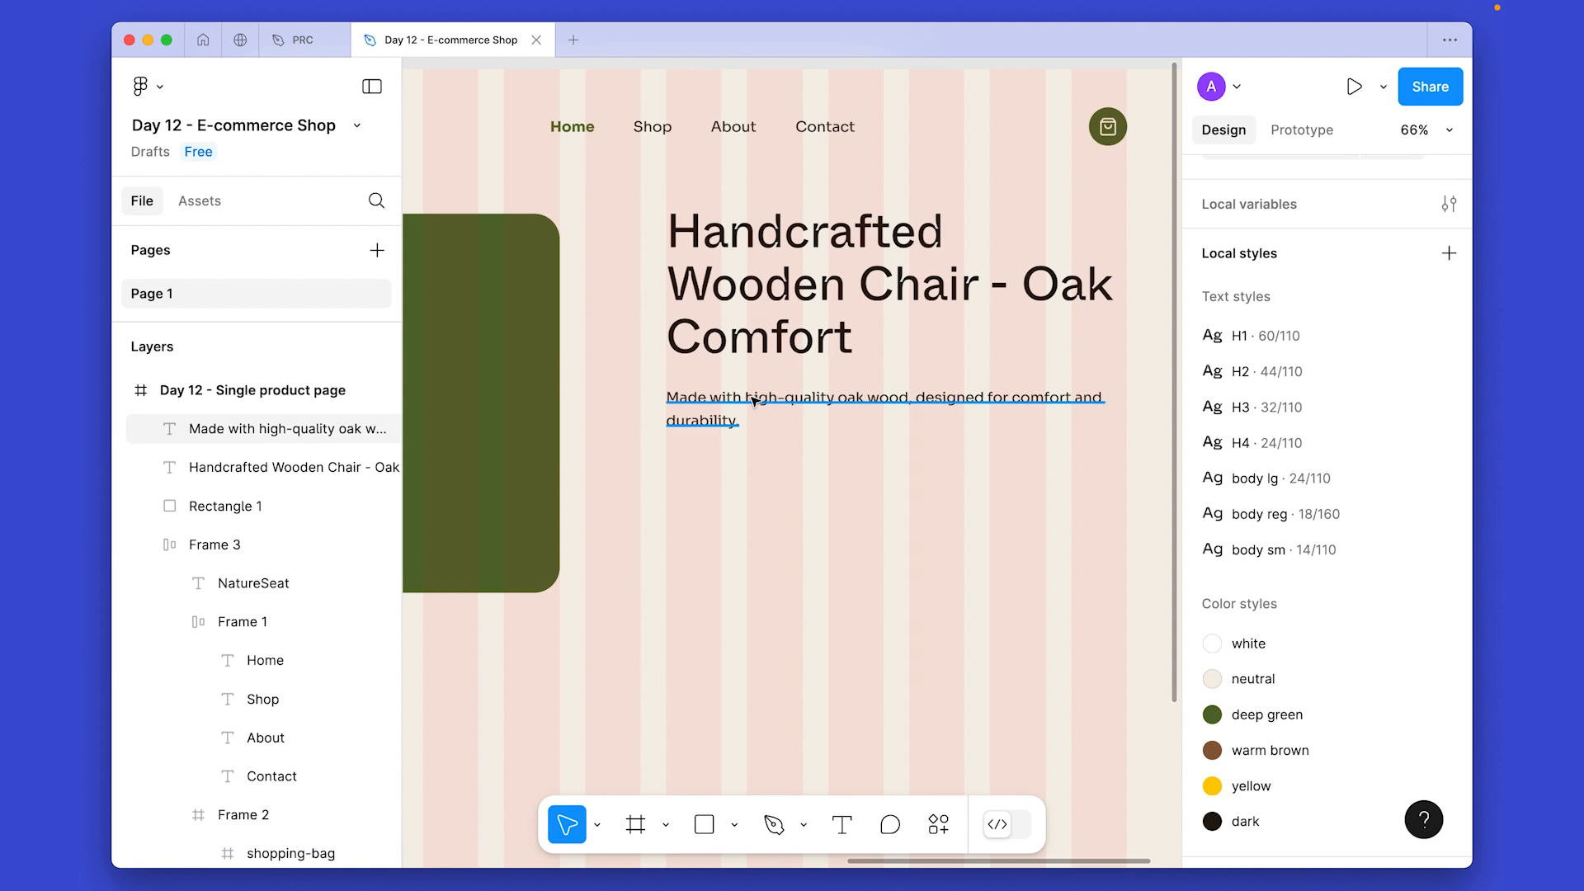
# Duplicate the description below itself and apply the body lg text style to the copy.
pyautogui.moveTo(747, 402); pyautogui.dragTo(749, 477)
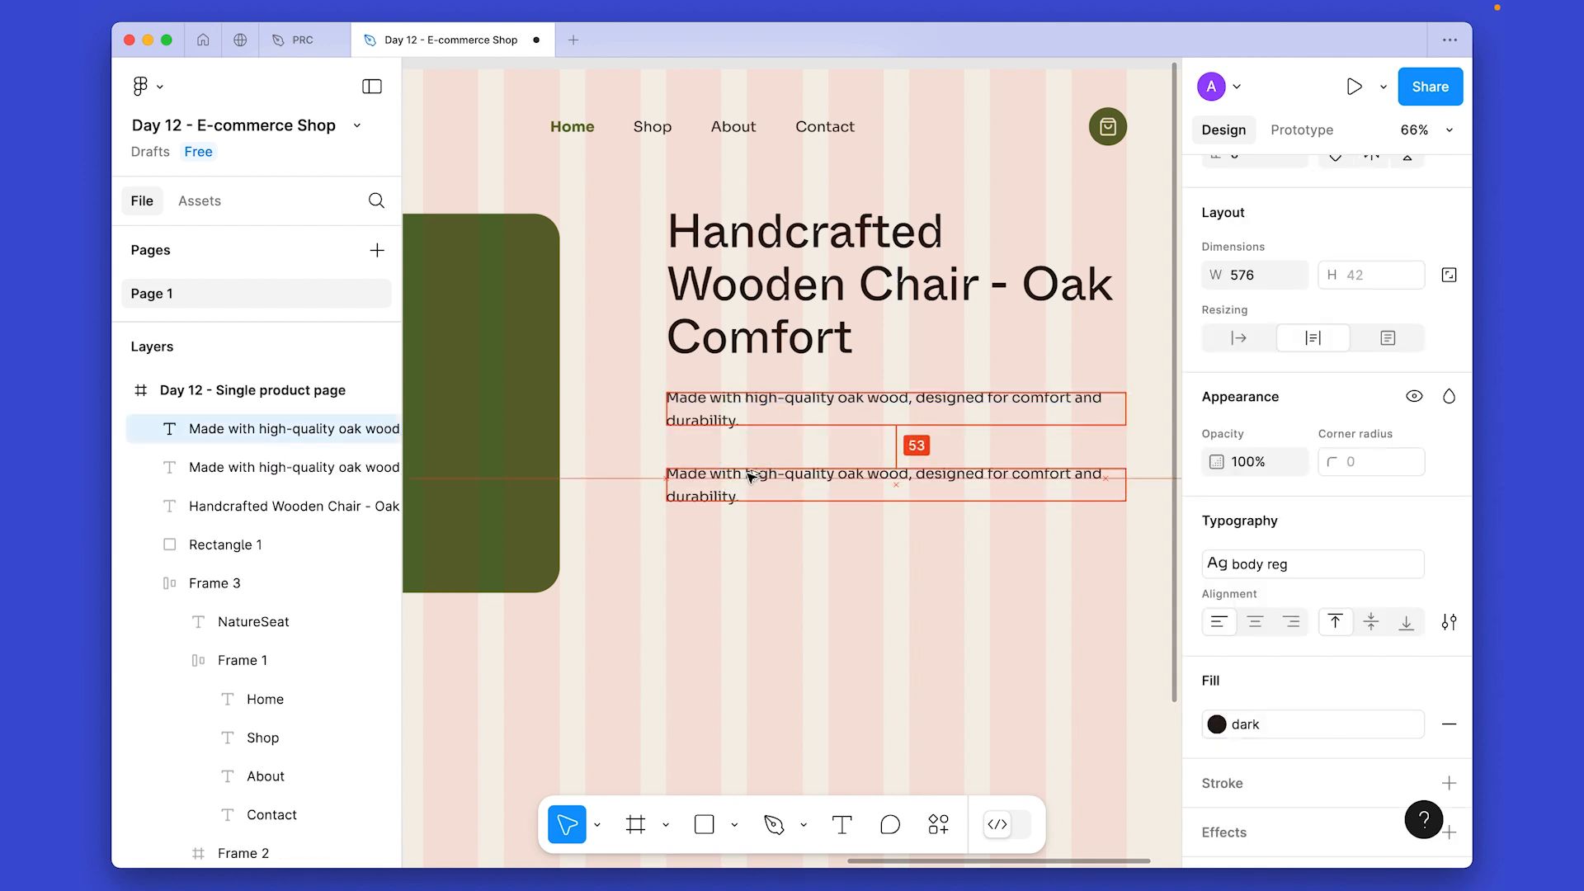
pyautogui.click(1337, 565)
pyautogui.click(1294, 756)
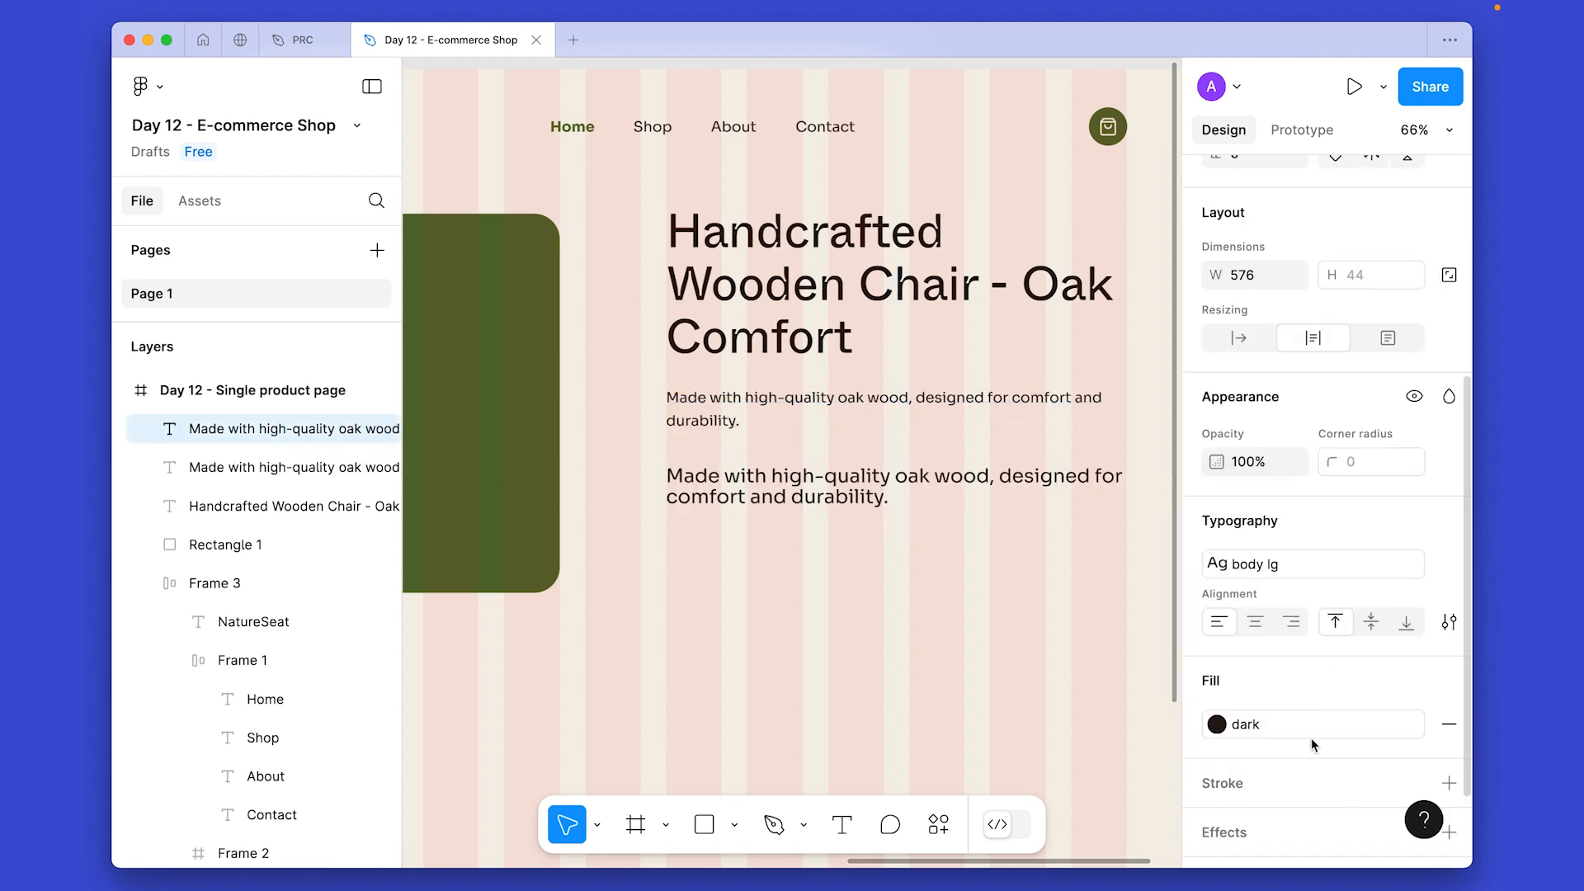
# Detach the lower copy from its text style, set its weight to Bold and change its text to "$249.99".
pyautogui.click(1451, 566)
pyautogui.click(1262, 602)
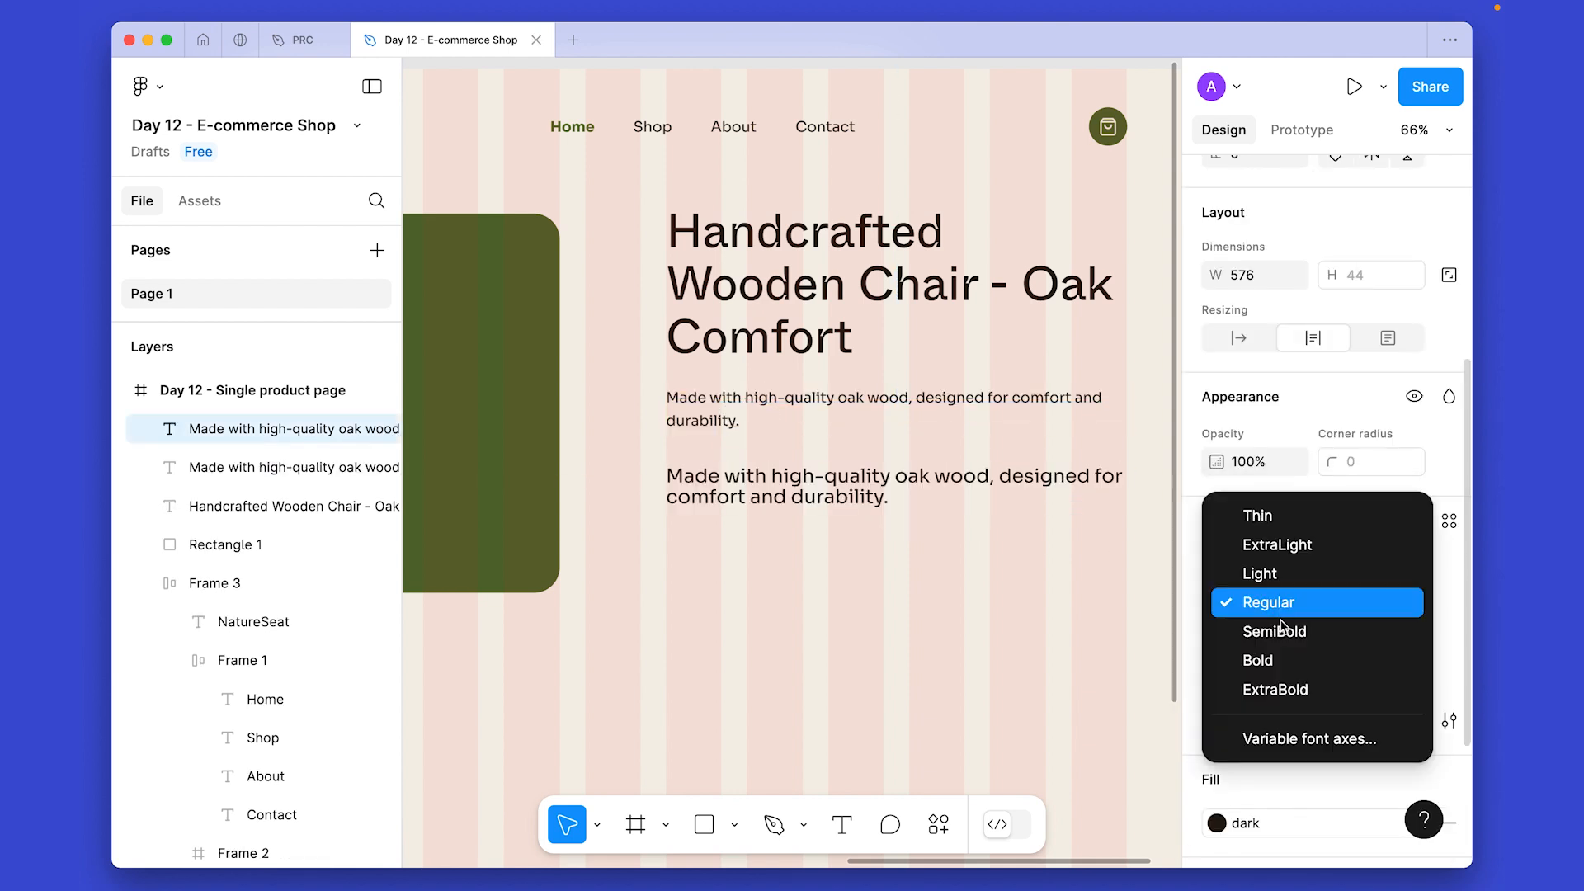
pyautogui.click(1255, 657)
pyautogui.write('$')
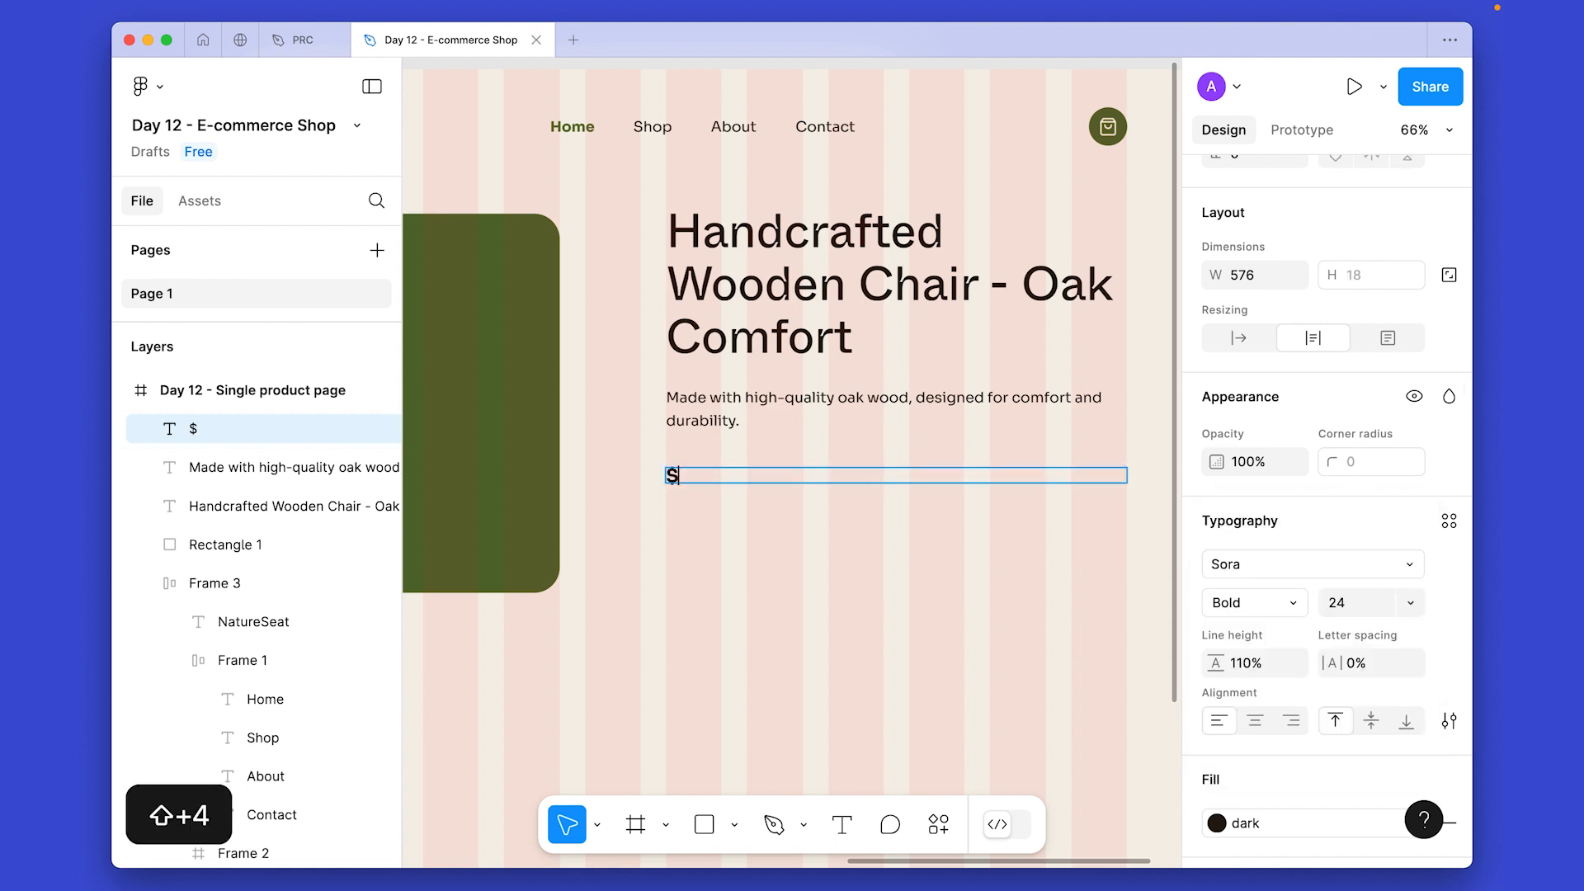
pyautogui.write('249.99')
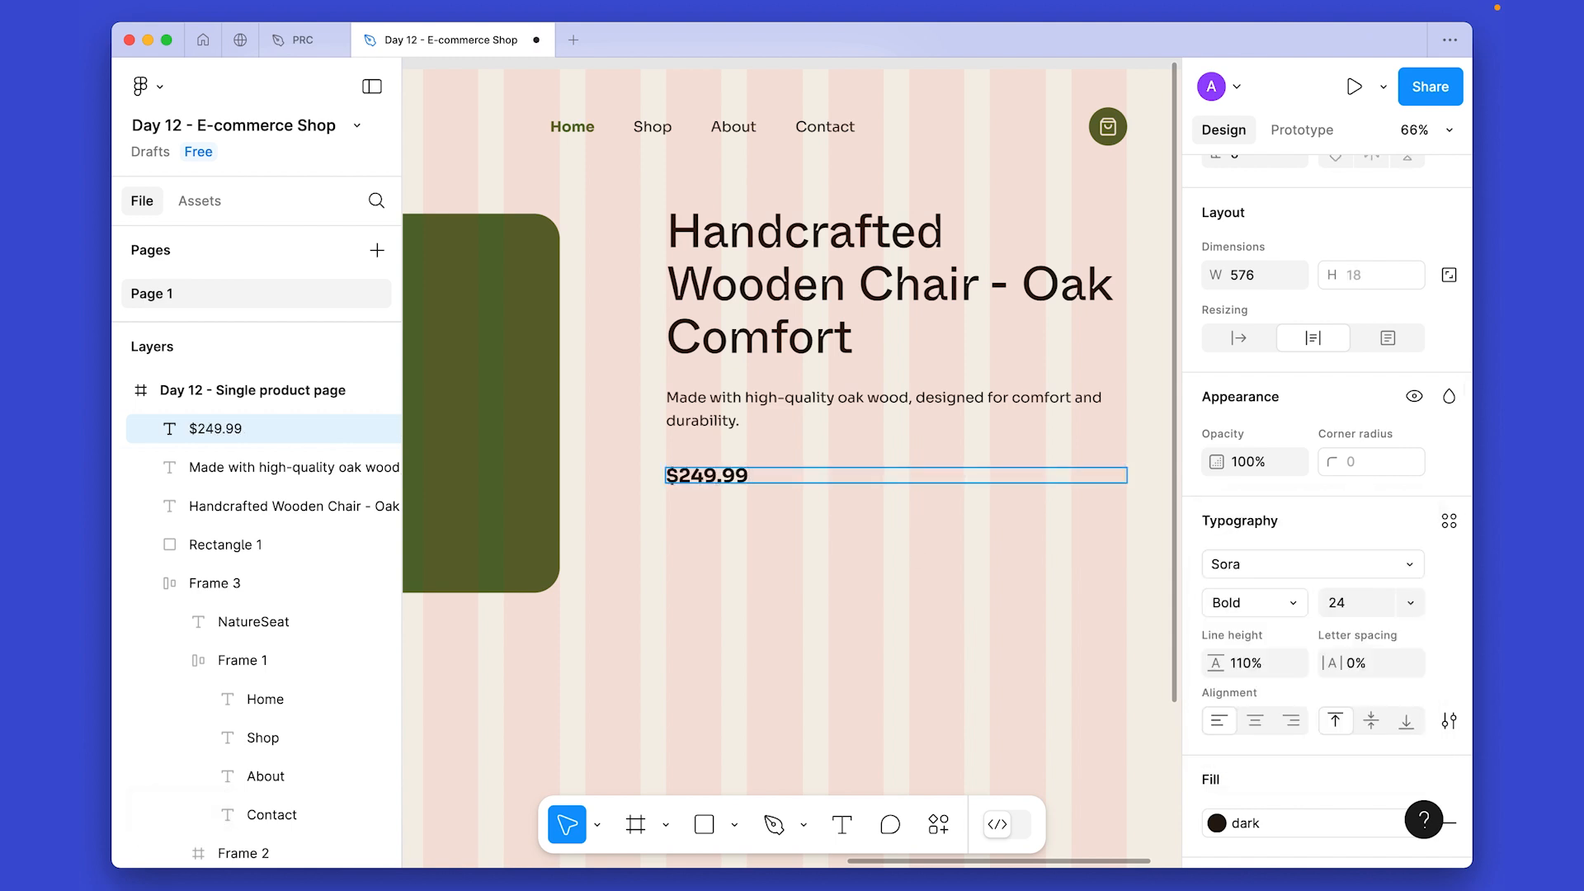
pyautogui.click(845, 561)
# Add the text "Add to Cart" below the price.
pyautogui.scroll(-2, 845, 562)
pyautogui.moveTo(698, 542); pyautogui.dragTo(776, 521)
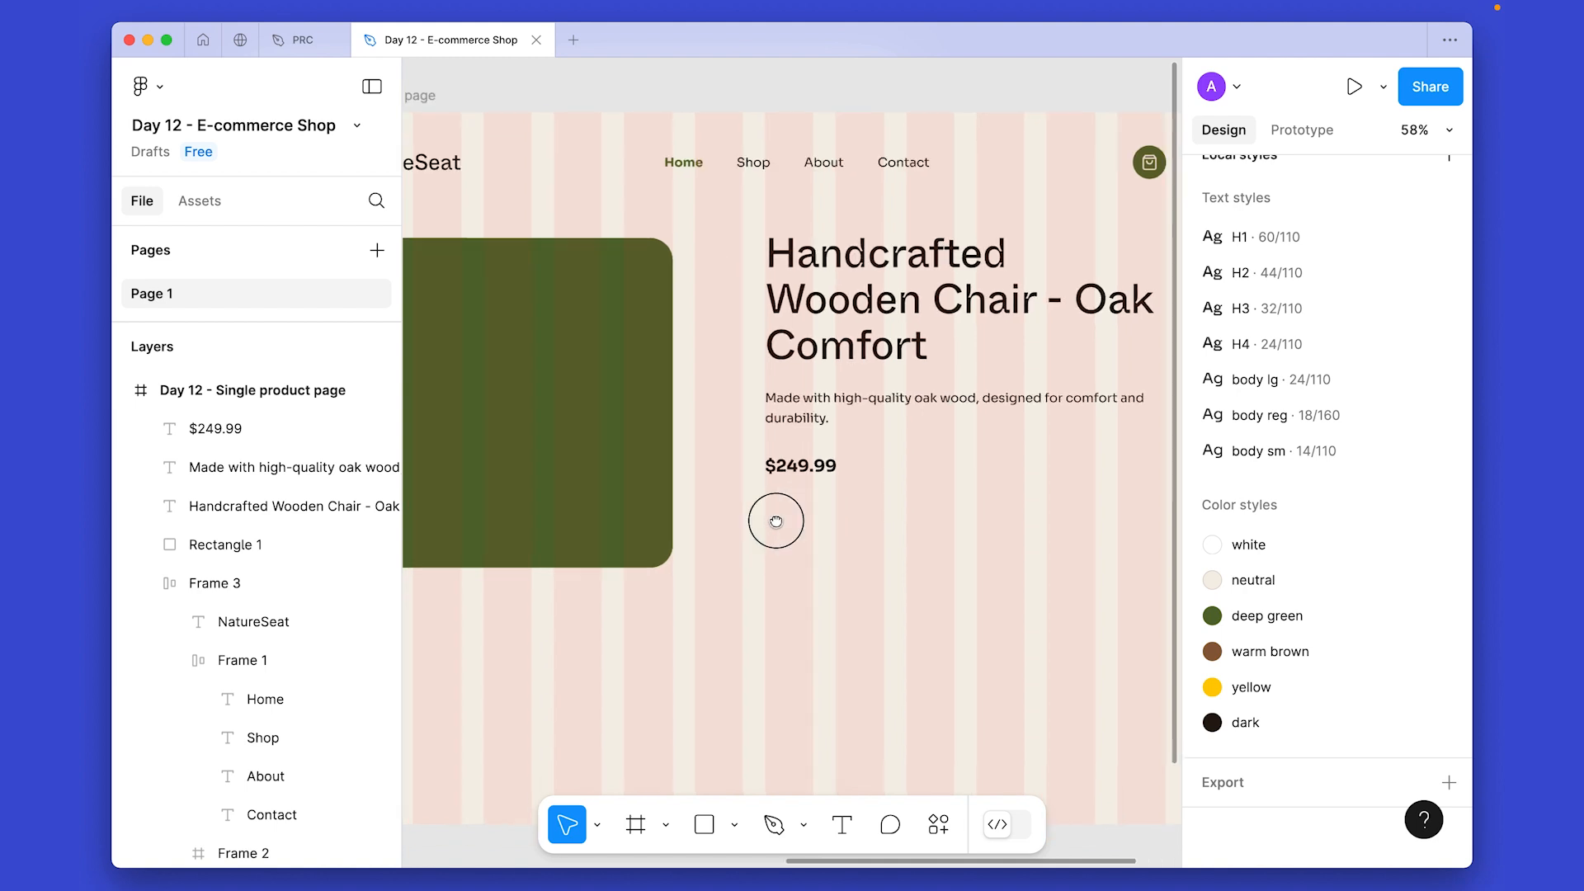
pyautogui.scroll(3, 864, 526)
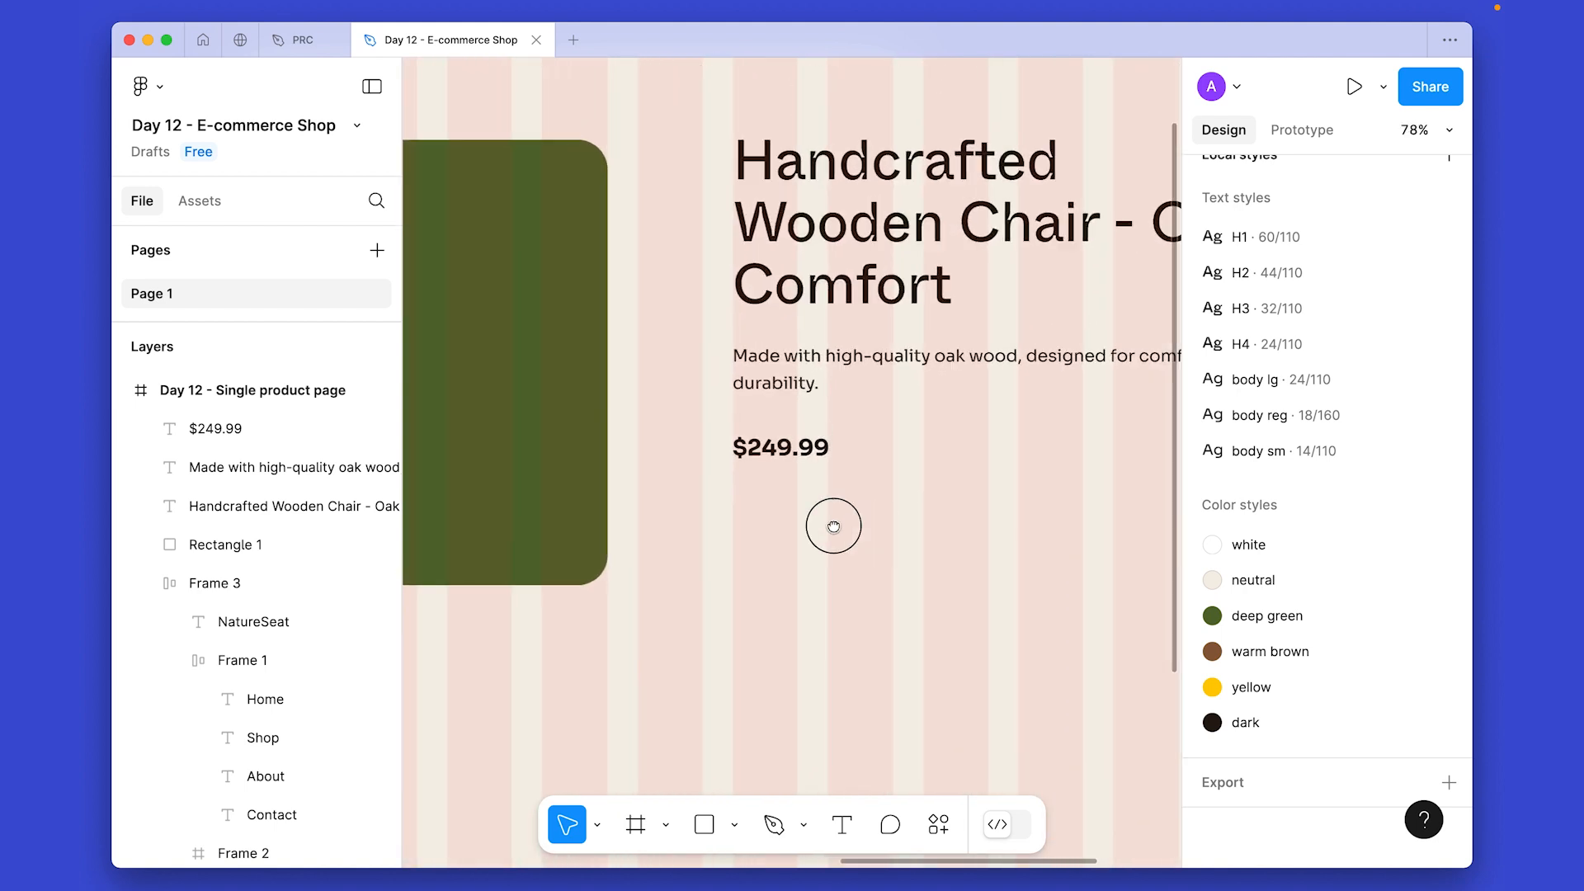
pyautogui.hscroll(2, 831, 523)
pyautogui.click(747, 349)
pyautogui.press('t')
pyautogui.click(707, 512)
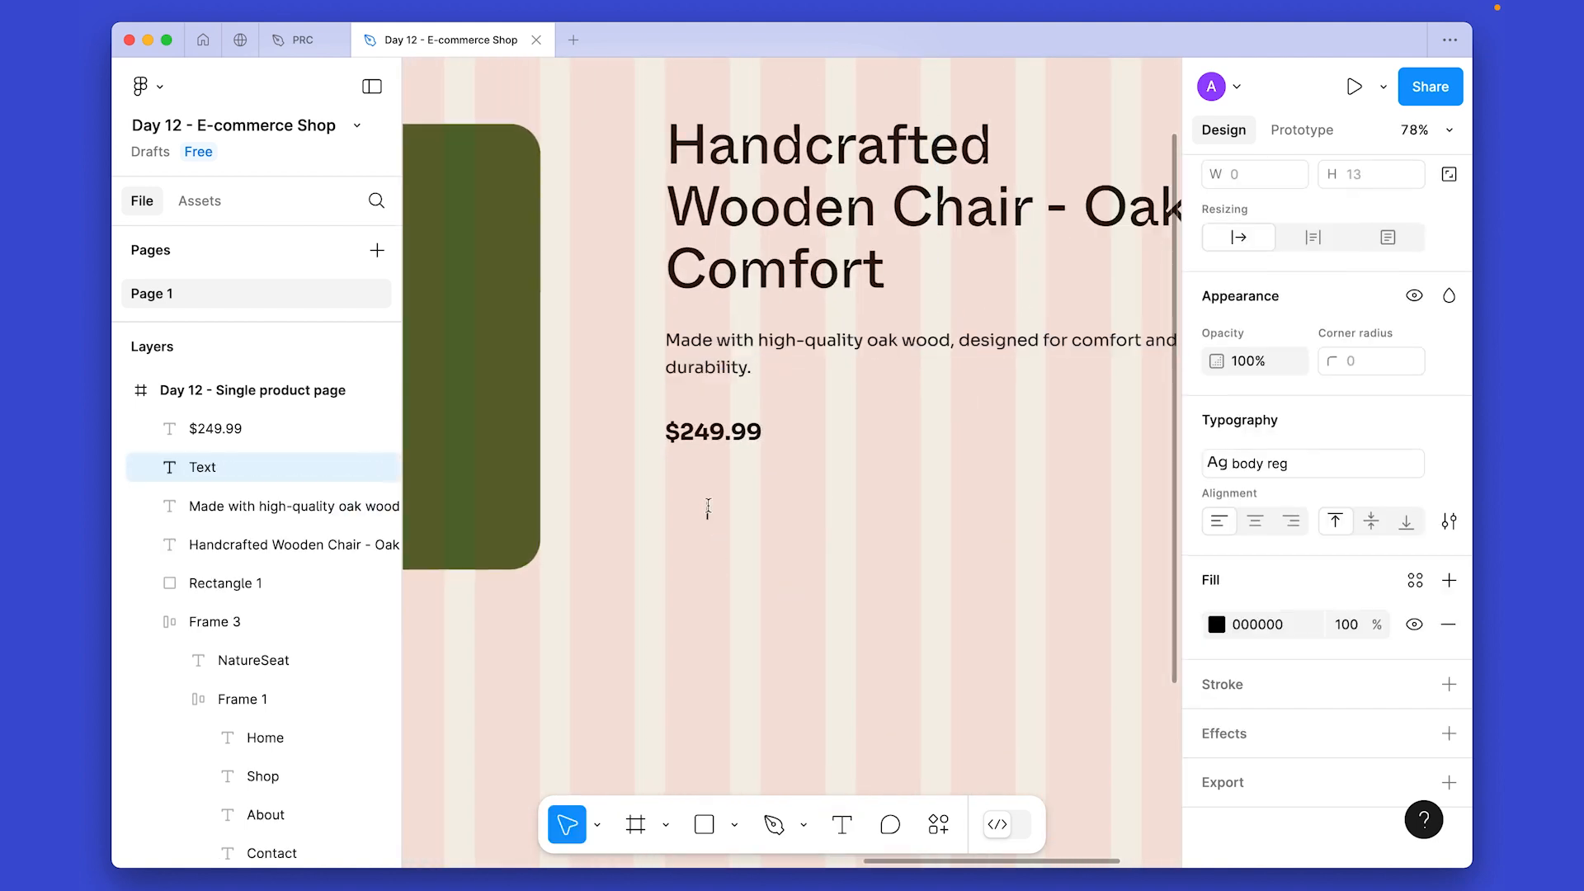
pyautogui.write('Add to Caert')
pyautogui.press('BackSpace')
pyautogui.press('BackSpace')
pyautogui.press('BackSpace')
pyautogui.write('rt')
pyautogui.press('Escape')
# Wrap the "Add to Cart" text in an auto layout frame aligned with the price's left edge and set its vertical padding to 24.
pyautogui.hotkey('shift', 'a')
pyautogui.moveTo(784, 516); pyautogui.dragTo(748, 517)
pyautogui.scroll(3, 1320, 536)
pyautogui.click(1373, 383)
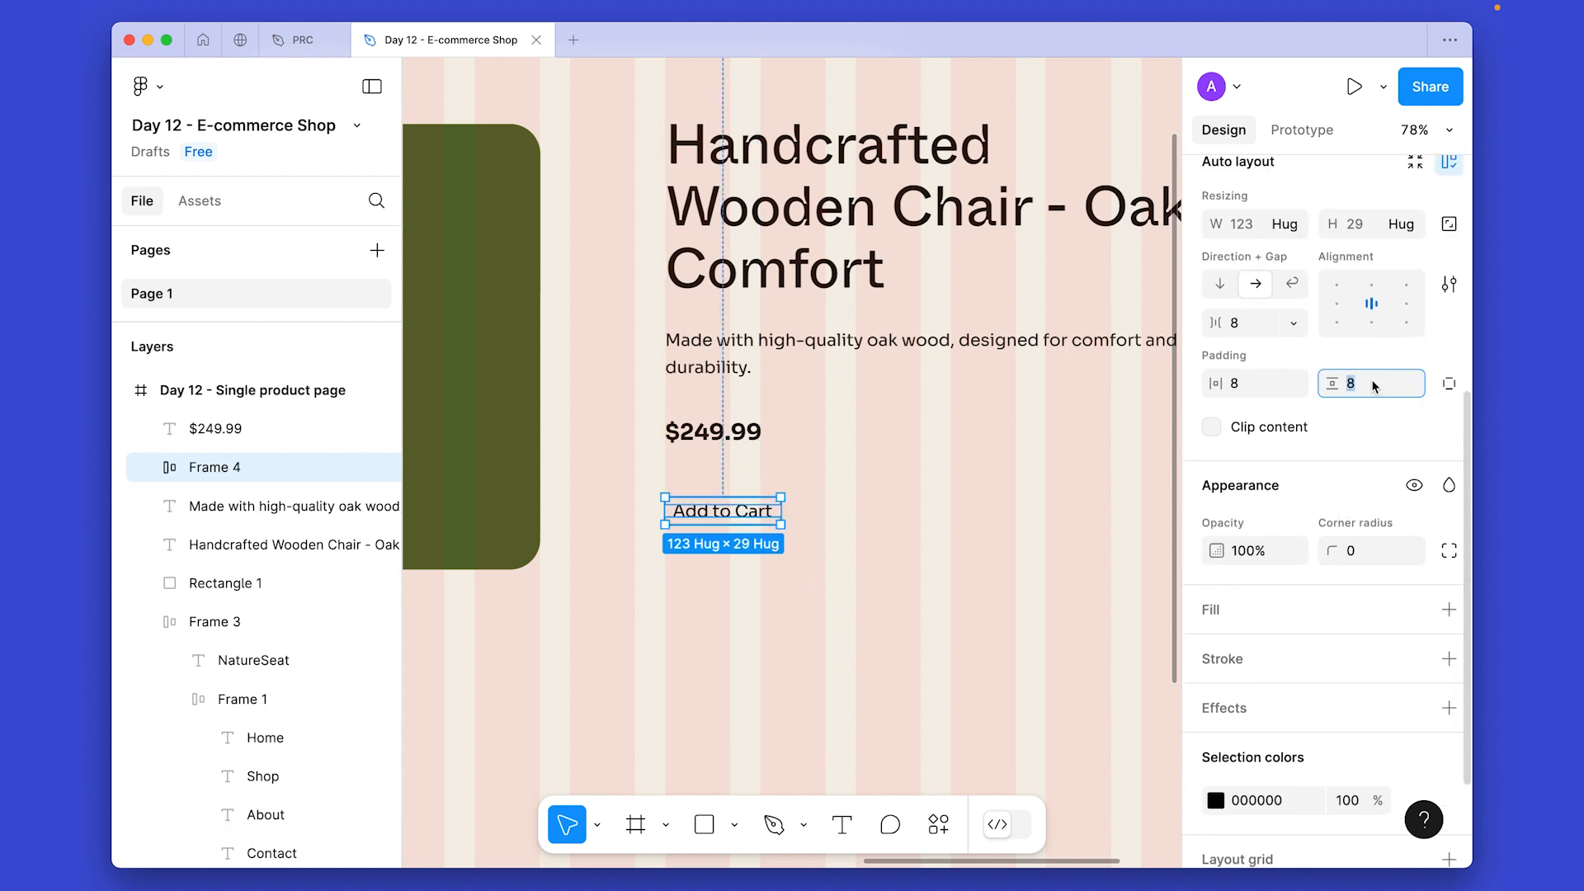
pyautogui.hotkey('shift', 'Up')
pyautogui.hotkey('shift', 'Up')
pyautogui.press('Return')
# Give the "Add to Cart" frame the deep green fill style and a corner radius of 99.
pyautogui.hscroll(-2, 908, 495)
pyautogui.scroll(-1, 1353, 495)
pyautogui.click(1449, 586)
pyautogui.click(1415, 585)
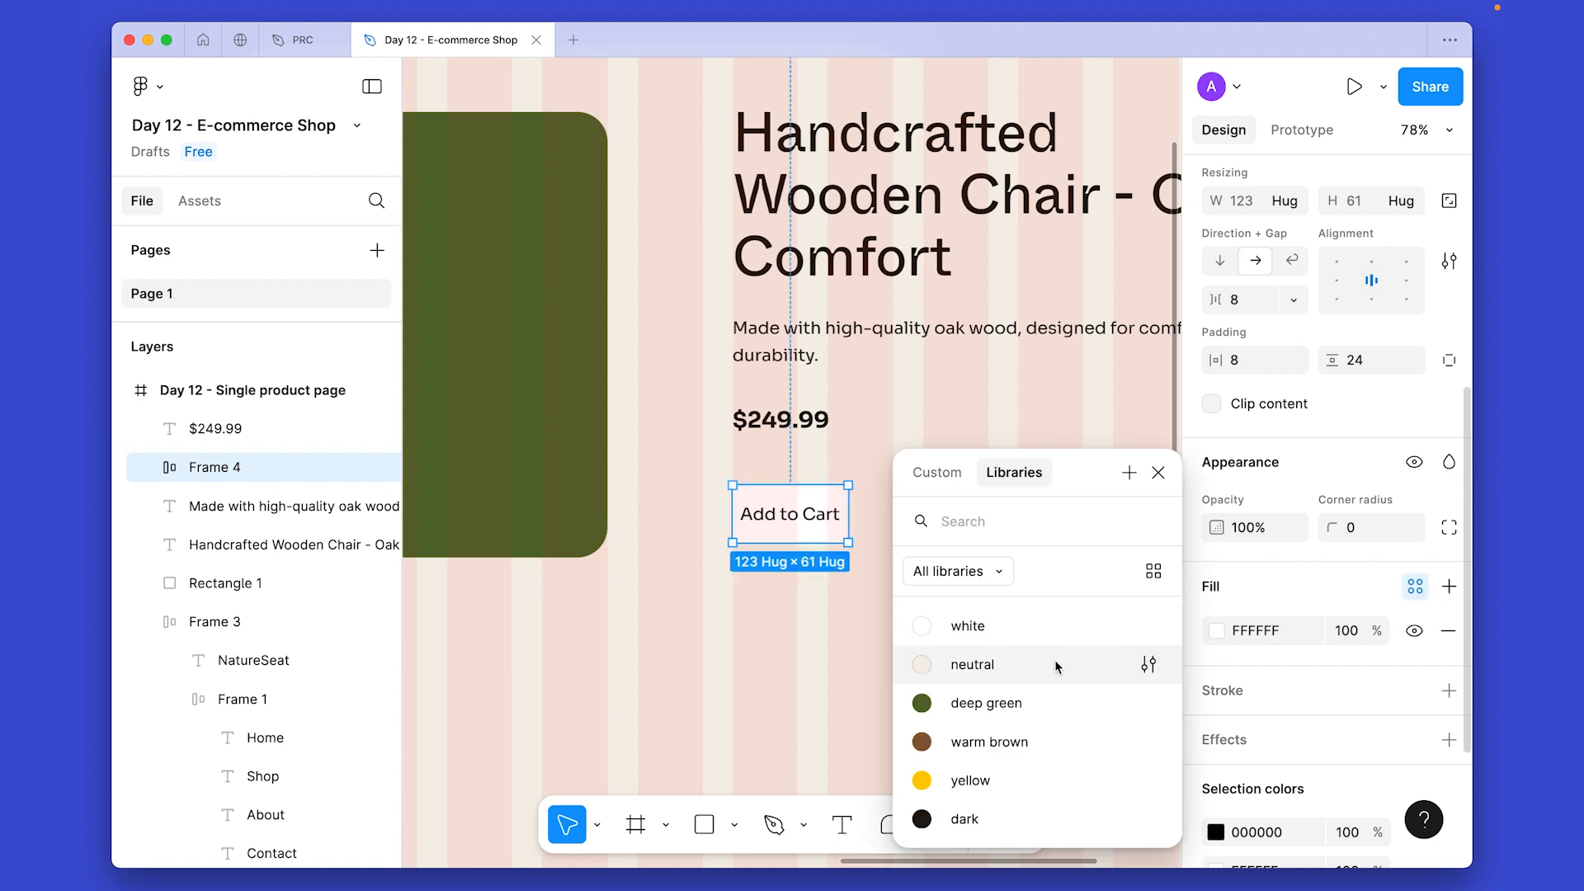
pyautogui.click(987, 703)
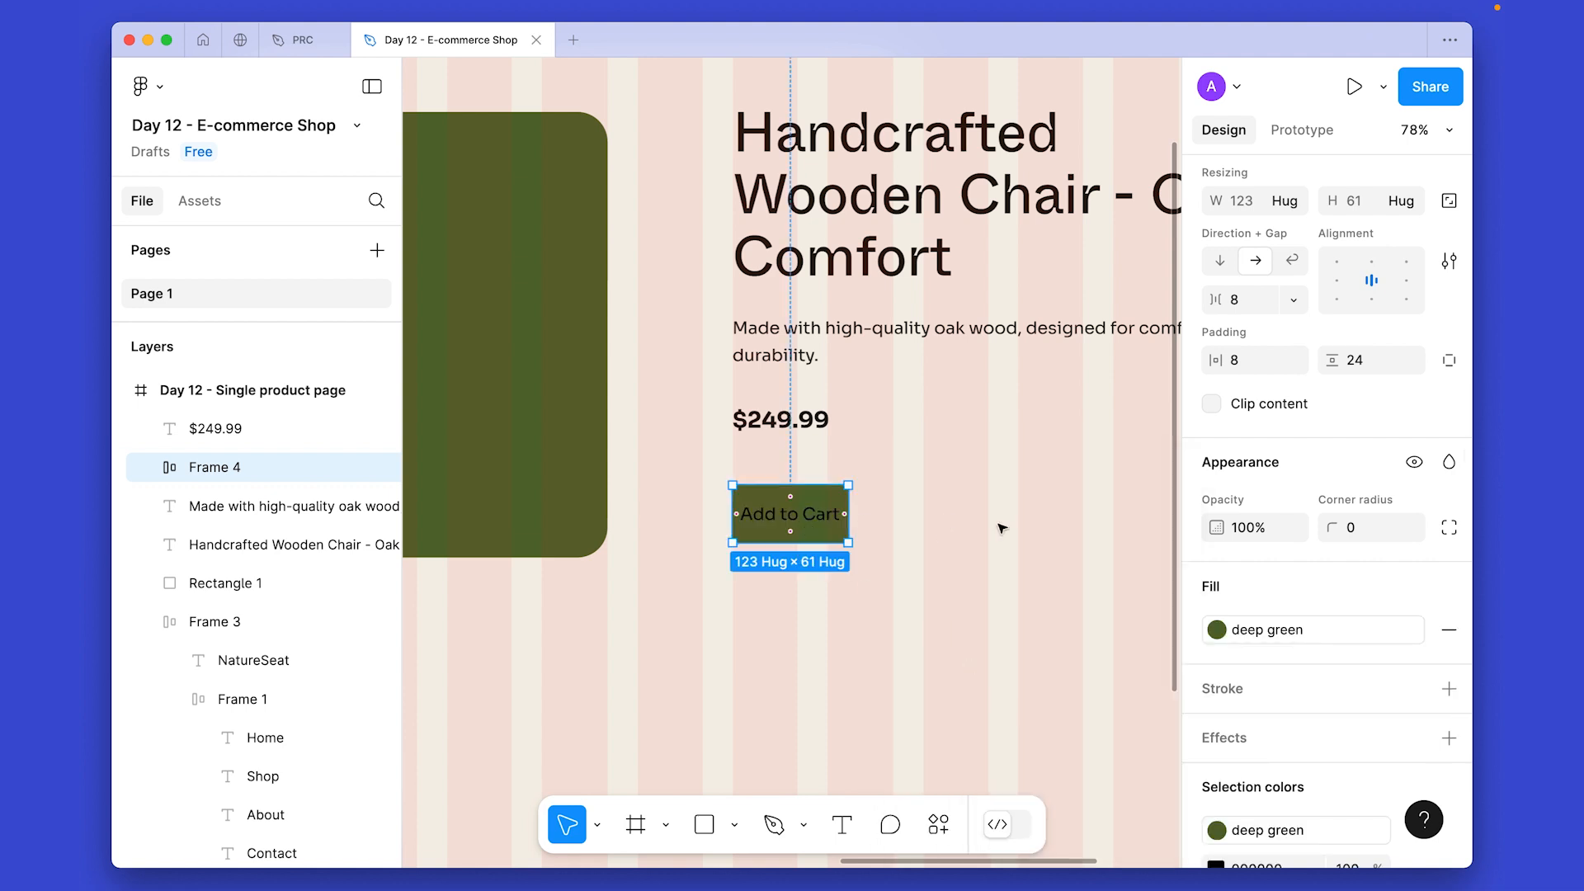
pyautogui.click(1370, 529)
pyautogui.write('99')
pyautogui.press('Return')
# Set the "Add to Cart" button's horizontal padding to 48.
pyautogui.click(1249, 363)
pyautogui.hotkey('shift', 'Up')
pyautogui.hotkey('shift', 'Up')
pyautogui.hotkey('shift', 'Up')
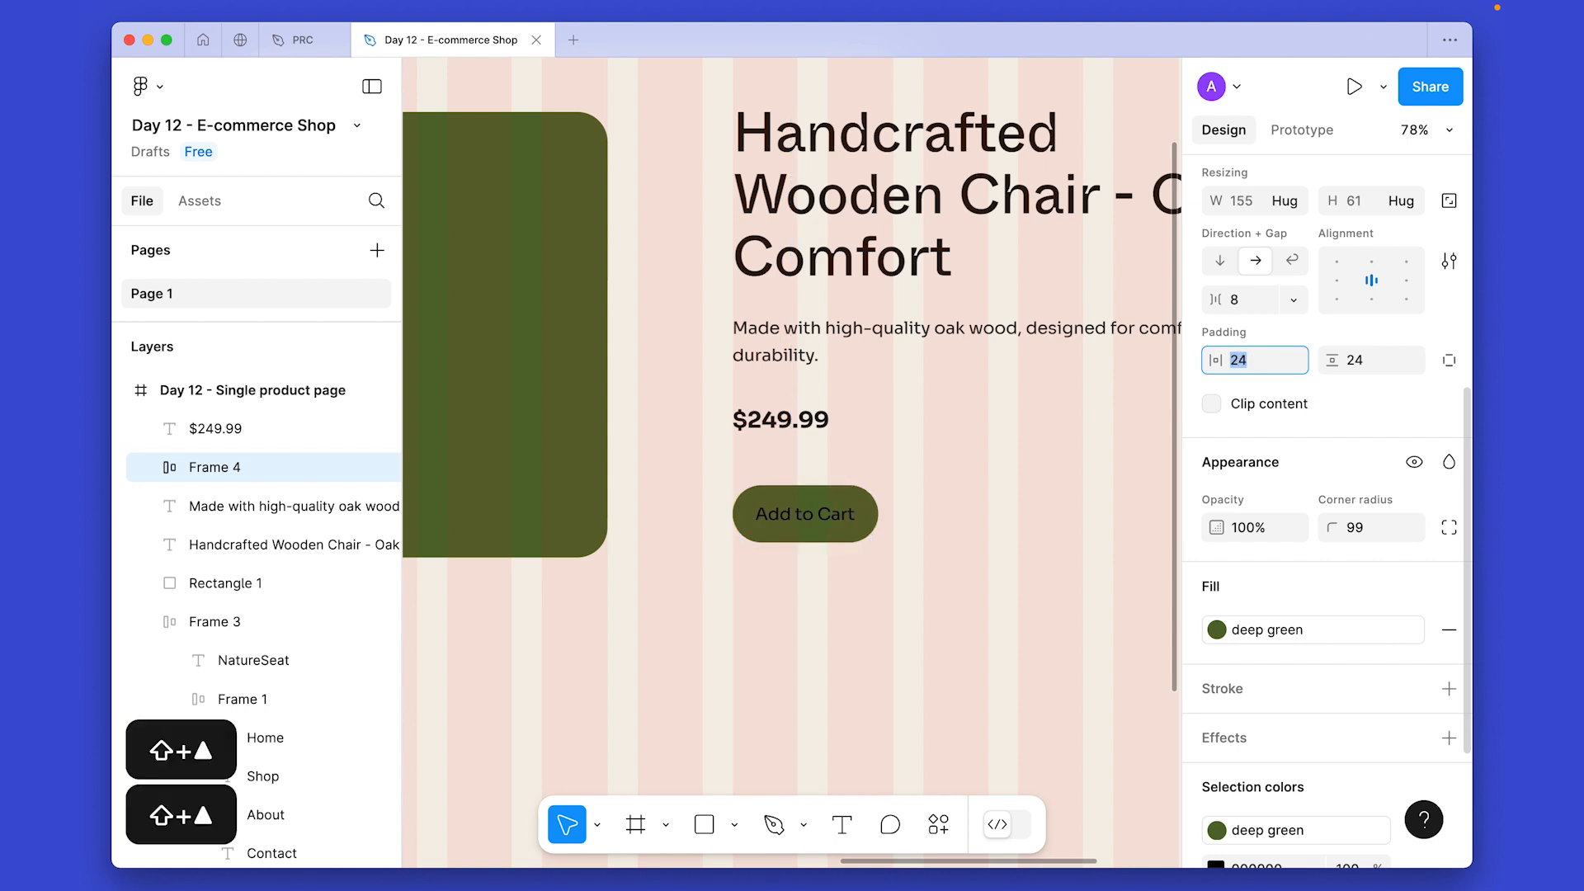
pyautogui.hotkey('shift', 'Up')
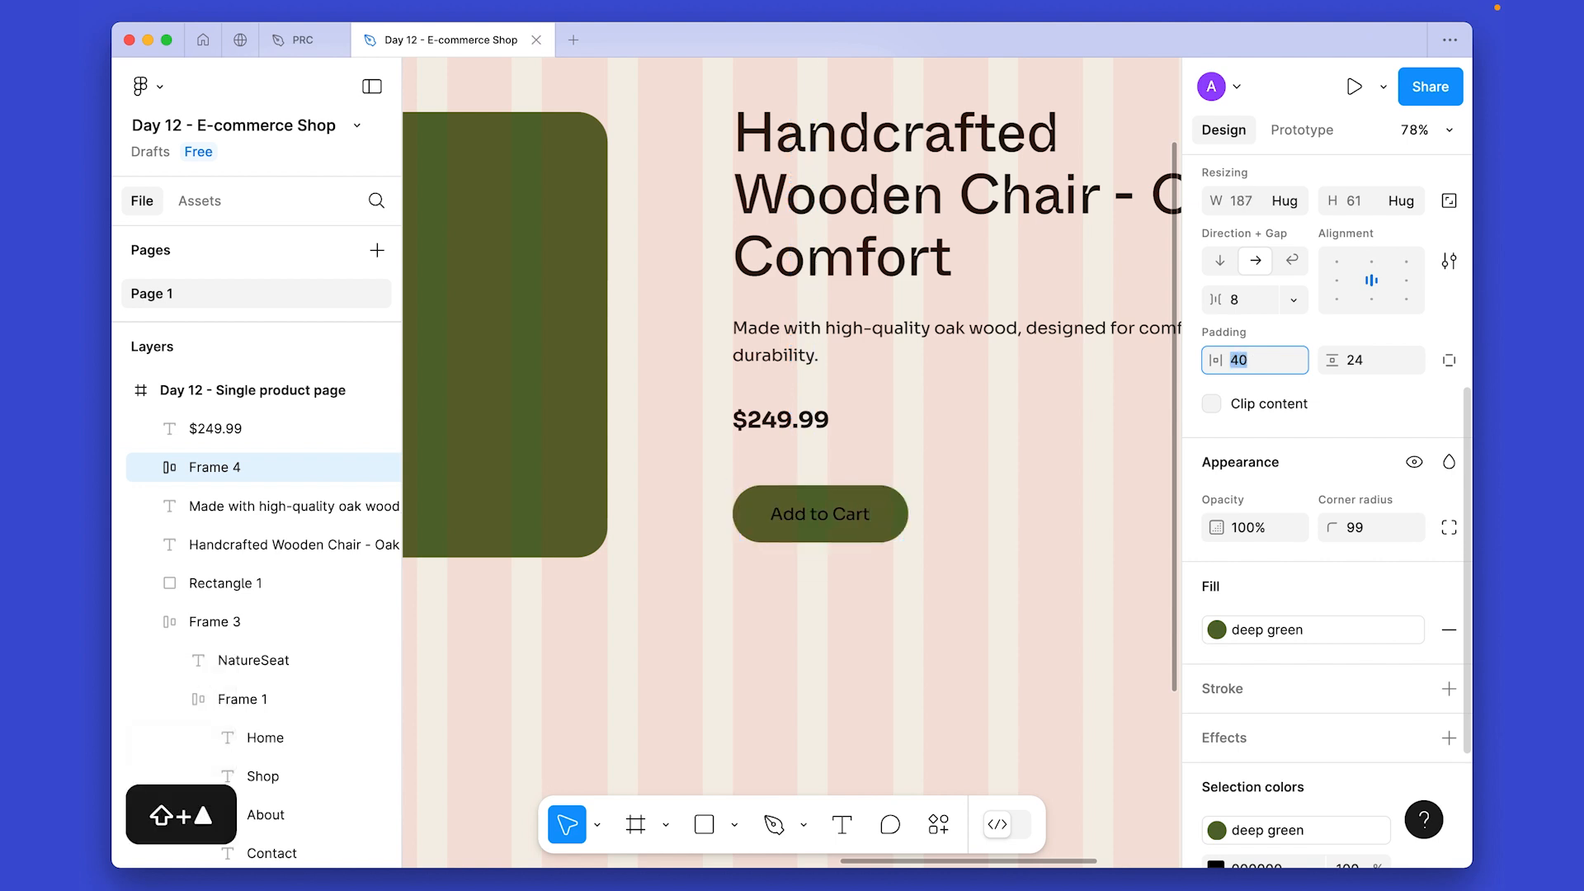
pyautogui.hotkey('shift', 'Up')
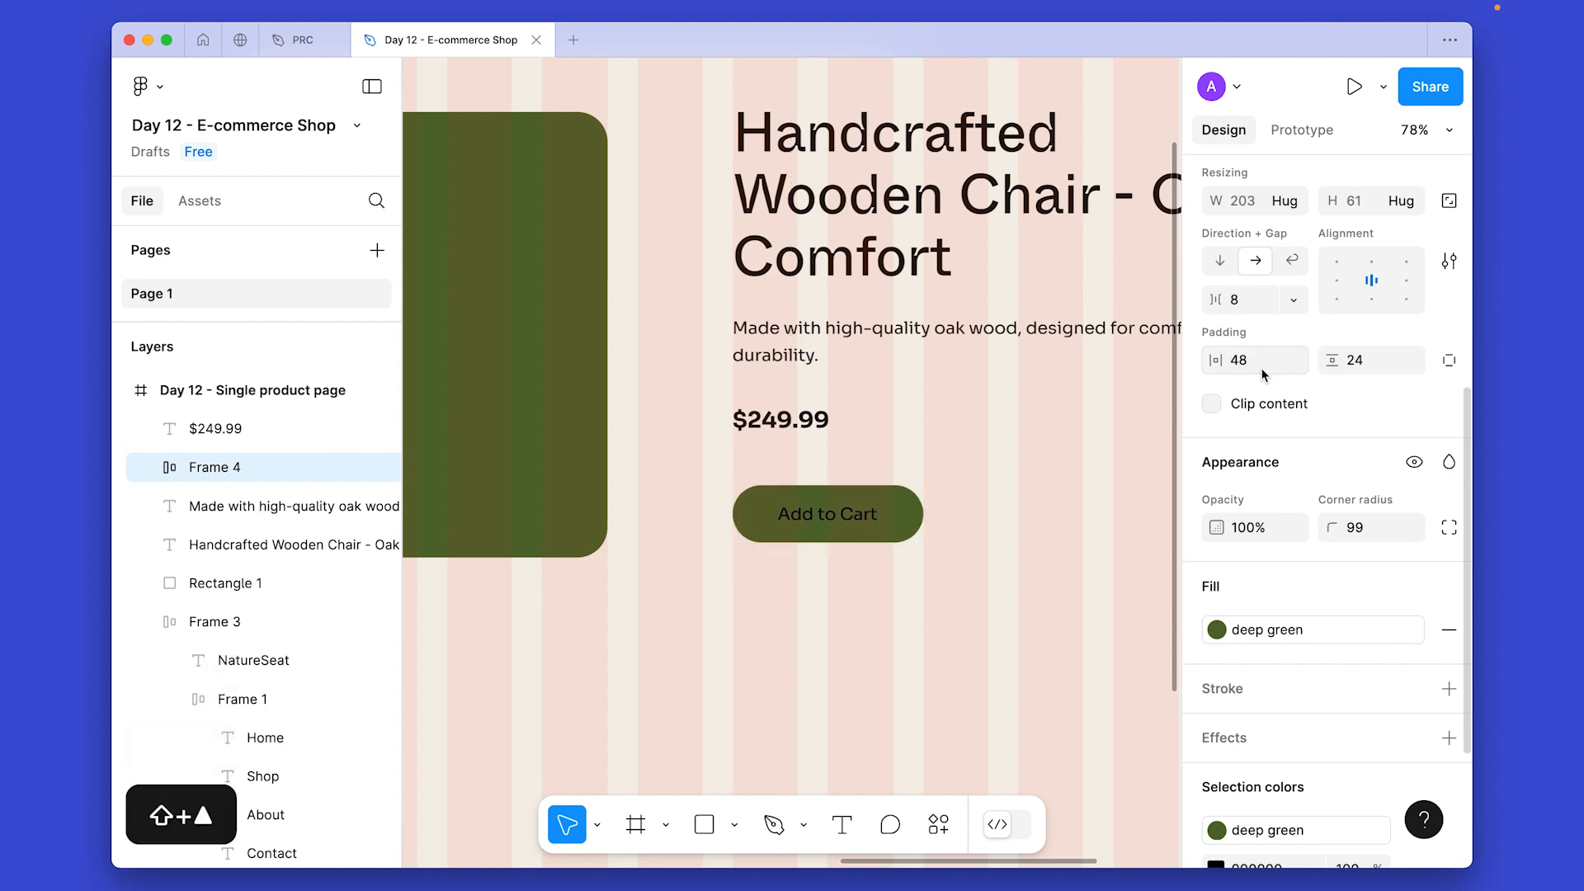
# Apply the neutral fill style to the "Add to Cart" label inside the button.
pyautogui.doubleClick(860, 519)
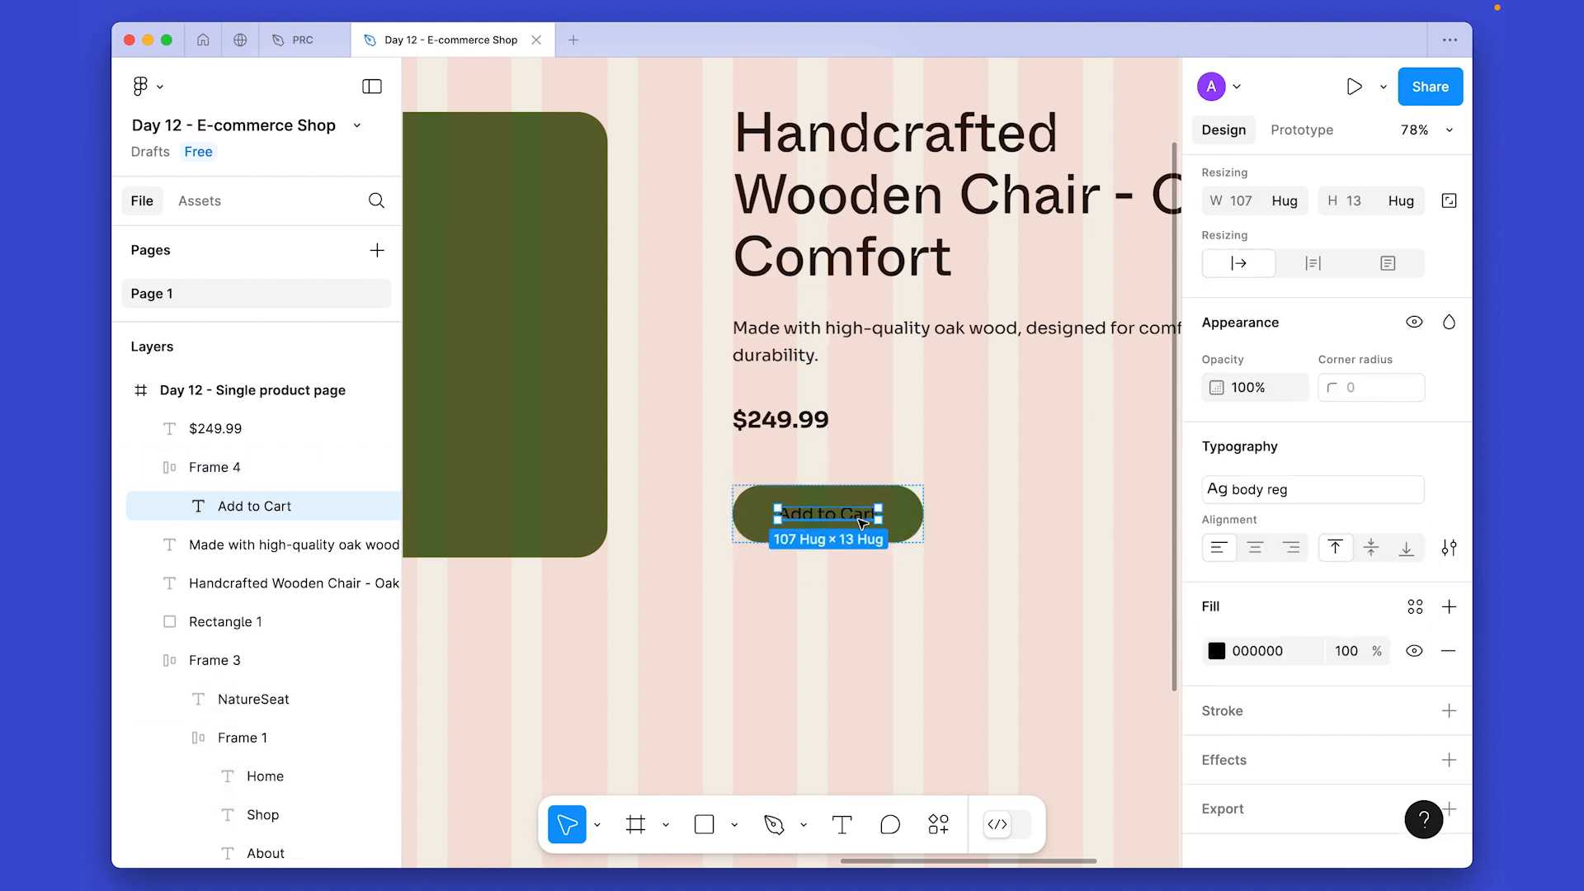
pyautogui.click(1415, 606)
pyautogui.click(1013, 665)
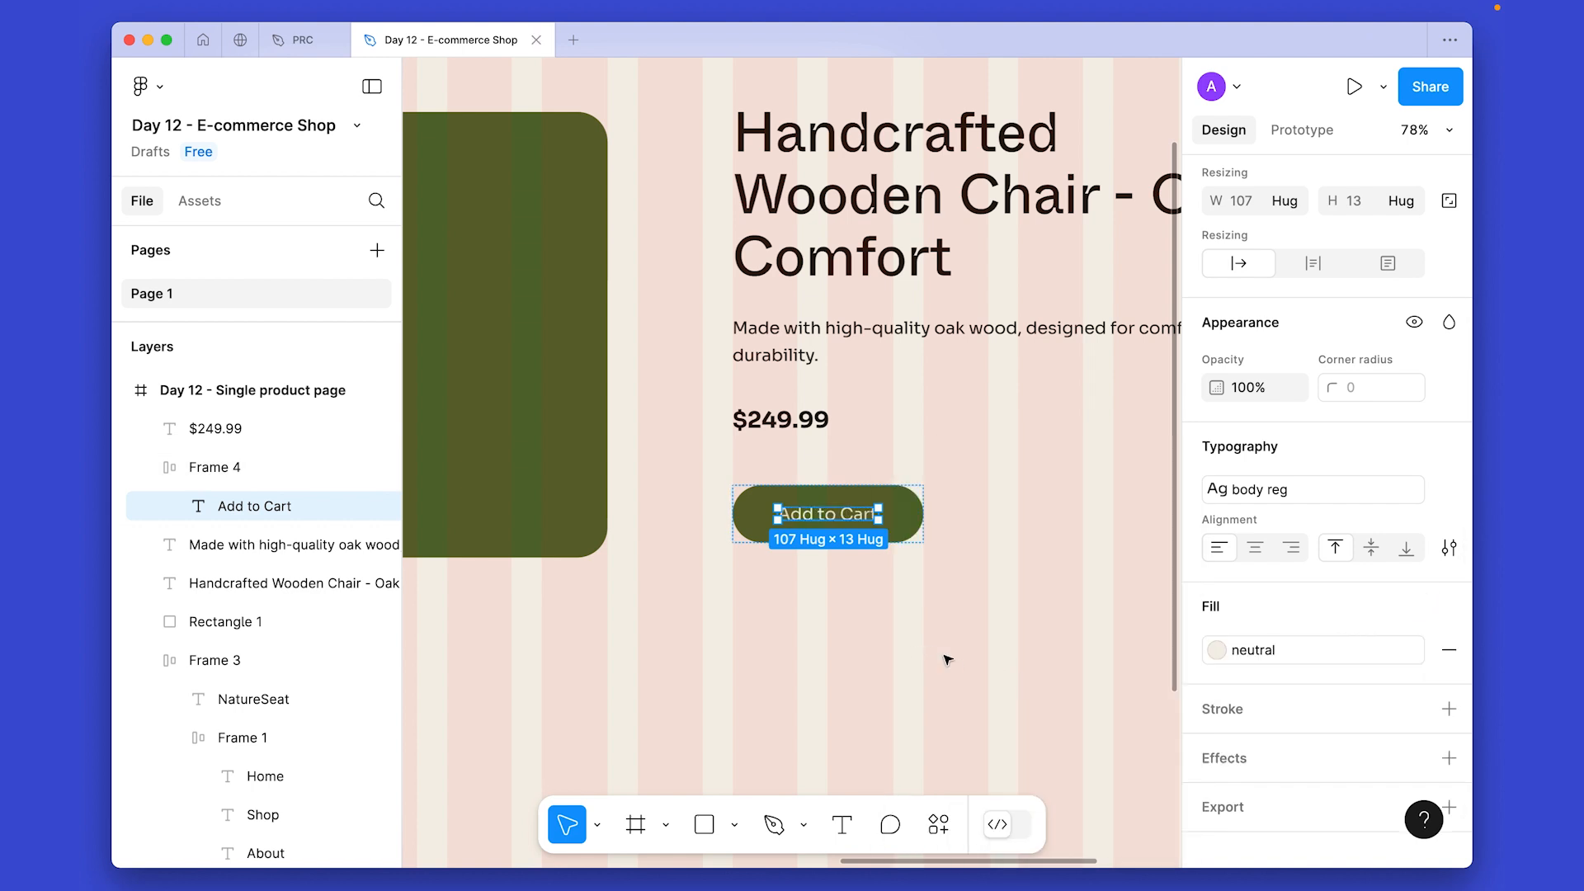
pyautogui.click(884, 665)
# Rename the "Add to Cart" button frame as Button and turn it into a component.
pyautogui.scroll(-2, 884, 665)
pyautogui.click(734, 516)
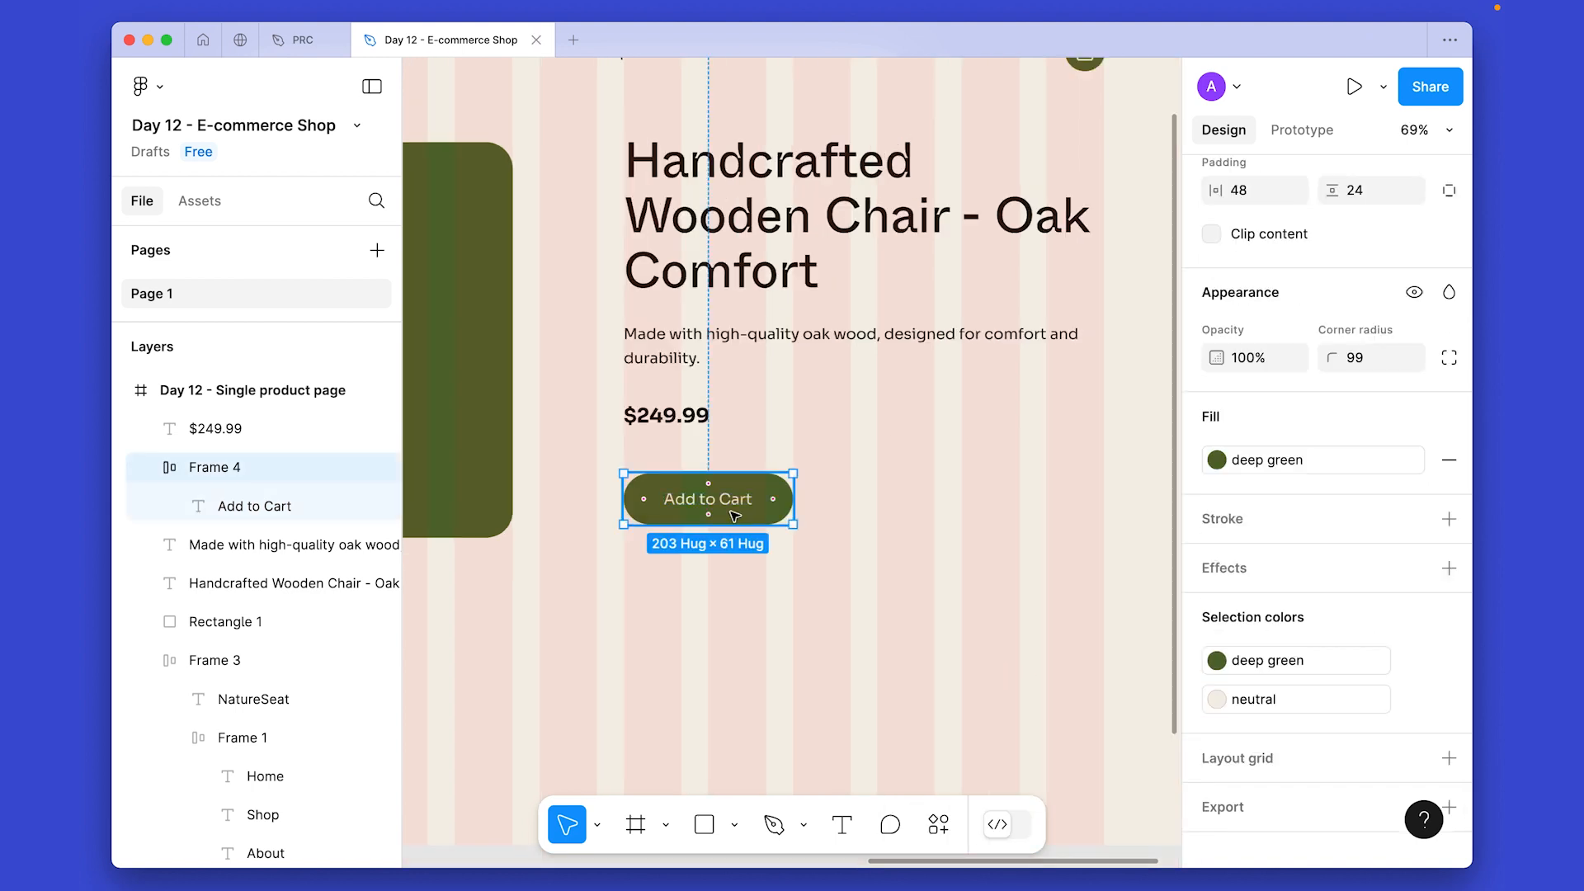
pyautogui.press('super+r')
pyautogui.write('Button')
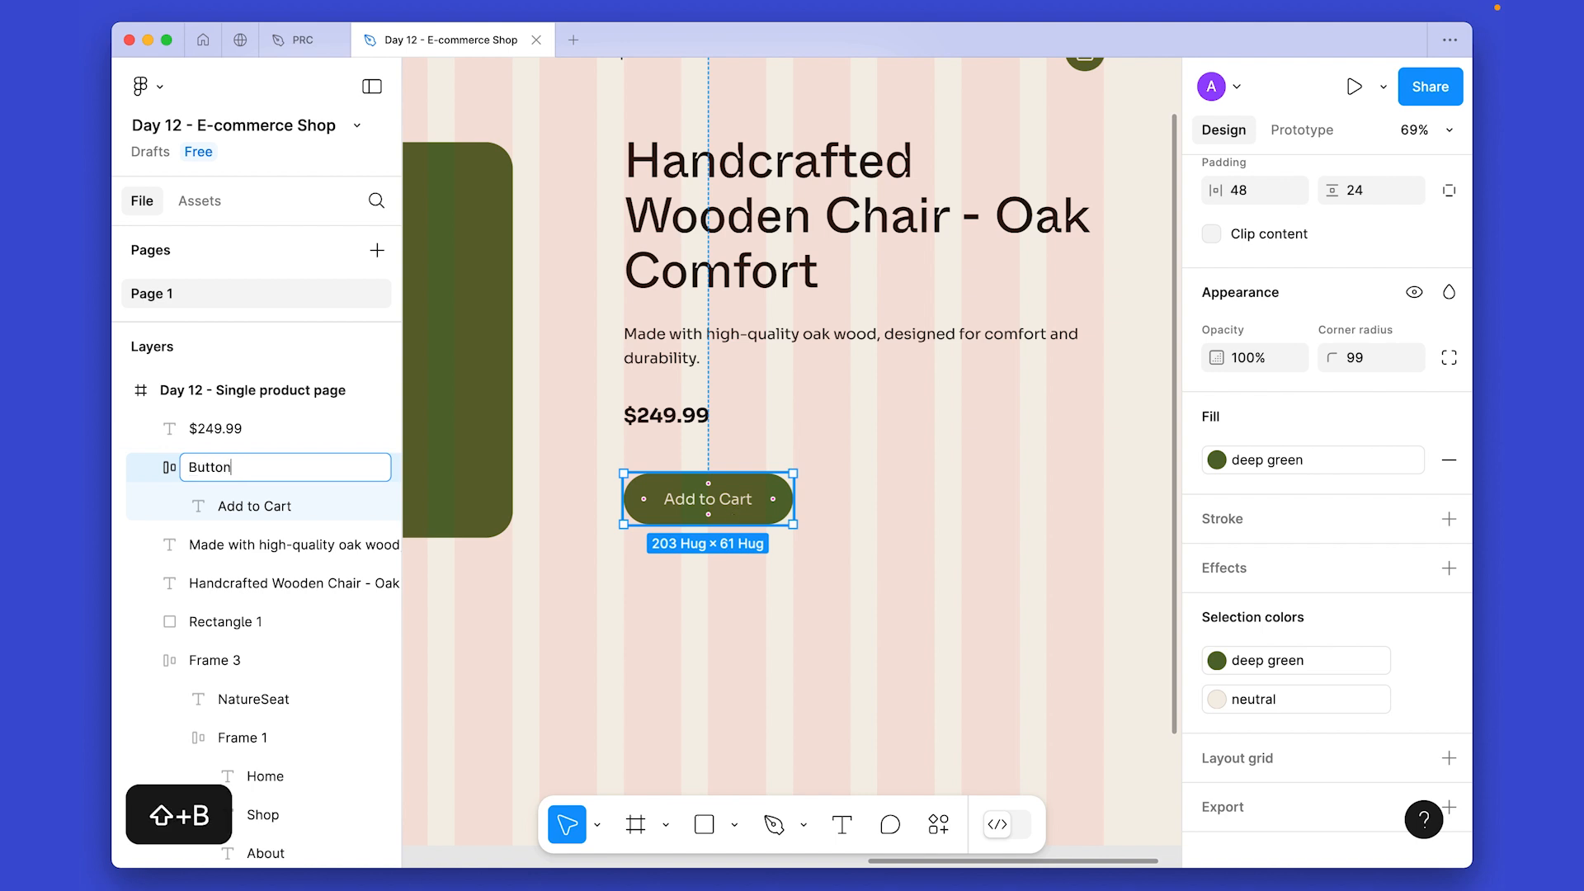
pyautogui.press('Return')
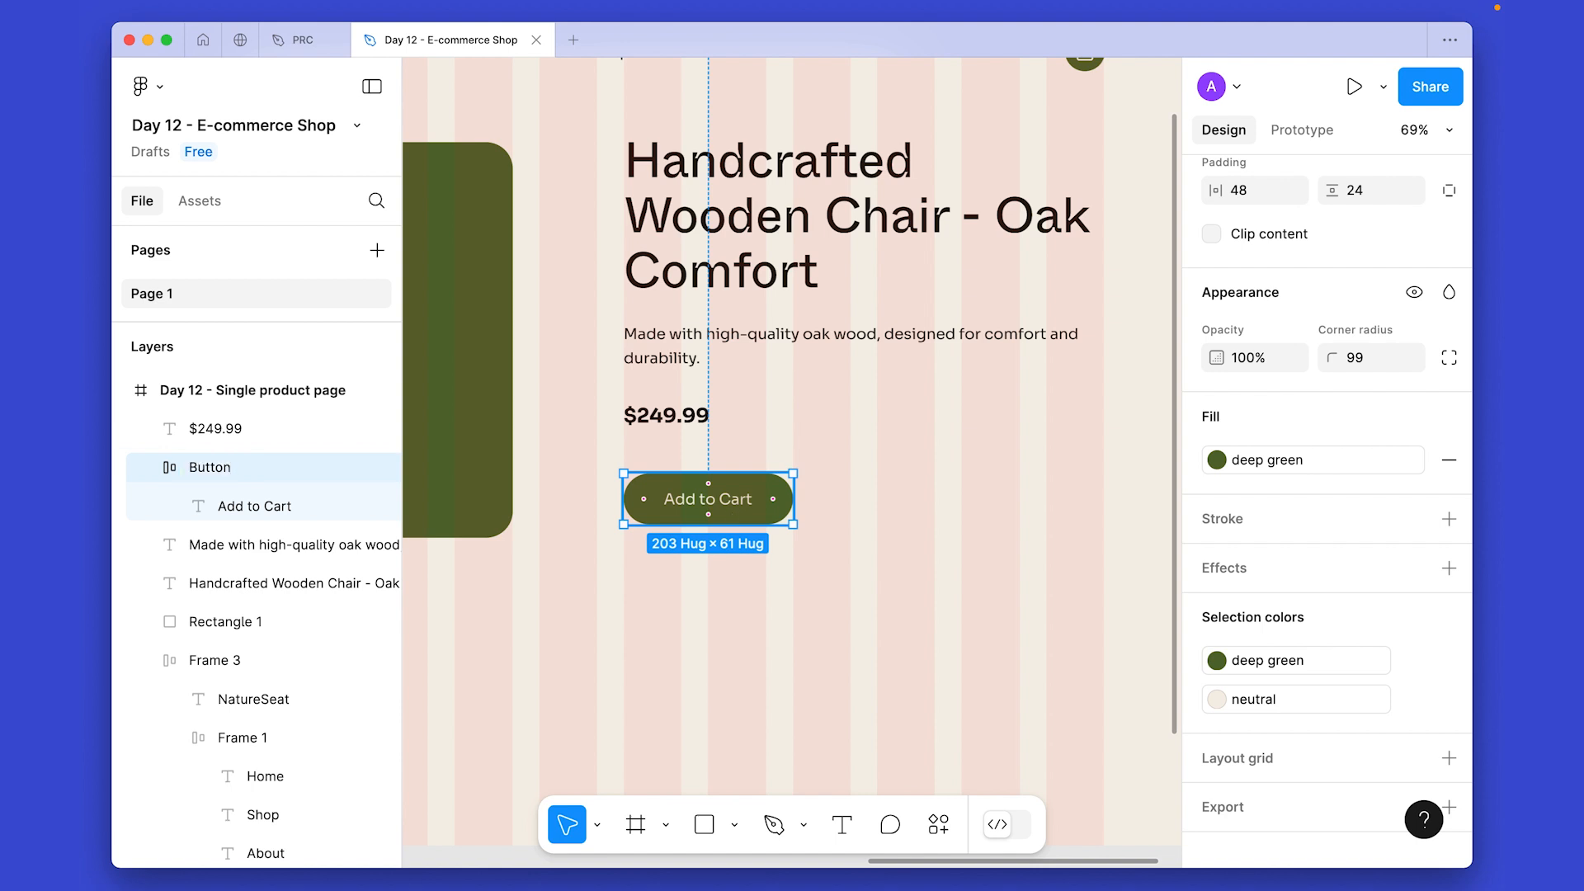
pyautogui.press('alt+super+k')
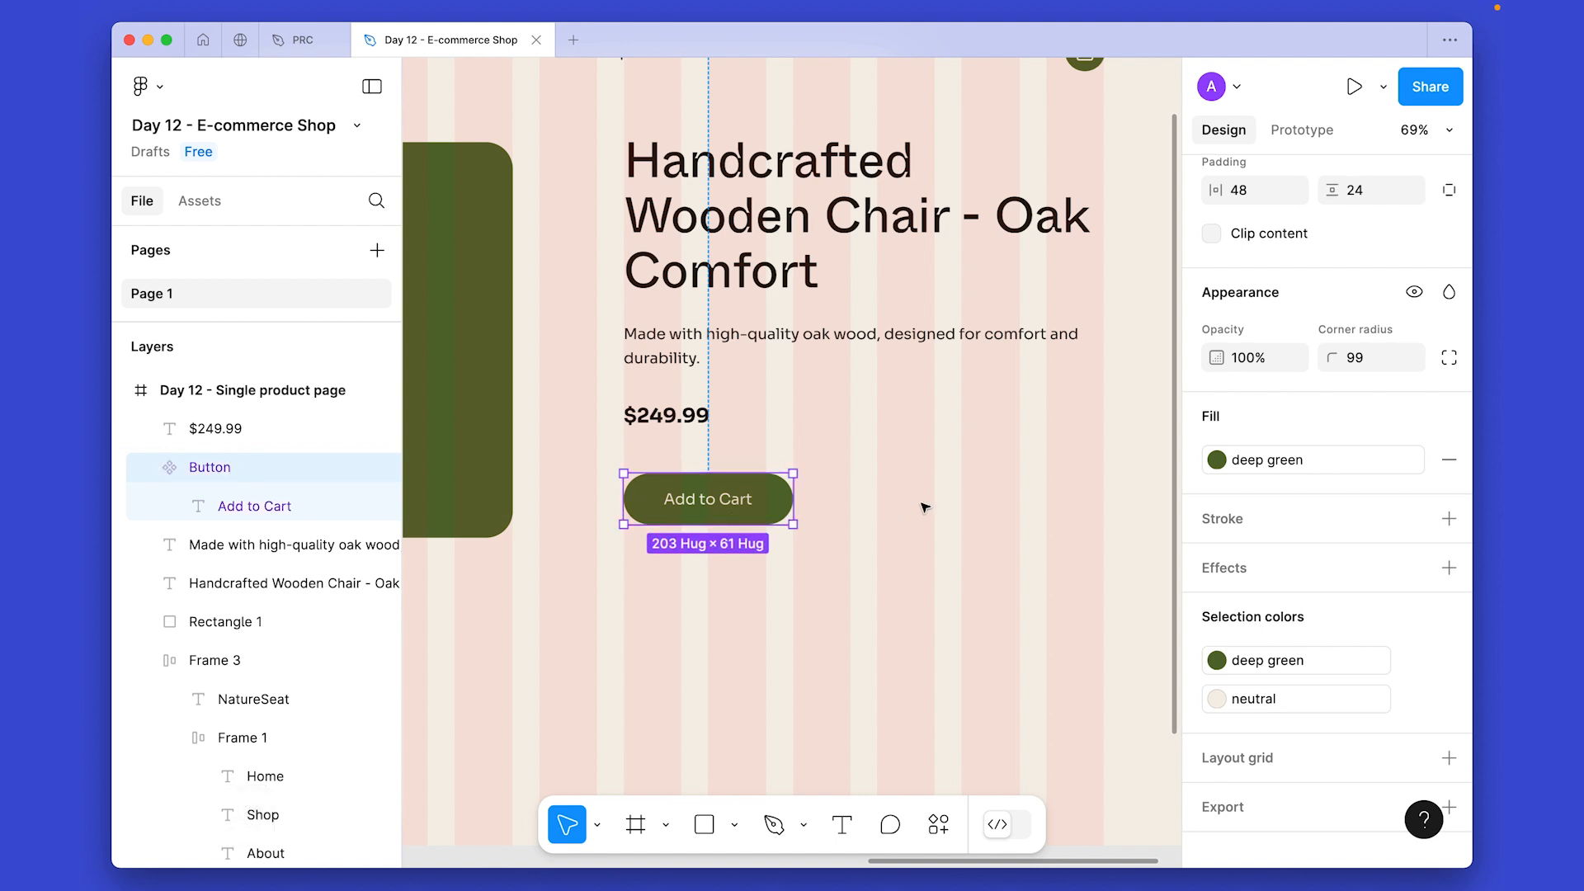
# Add a second variant to the Button component and name the original variant Primary.
pyautogui.scroll(5, 1315, 280)
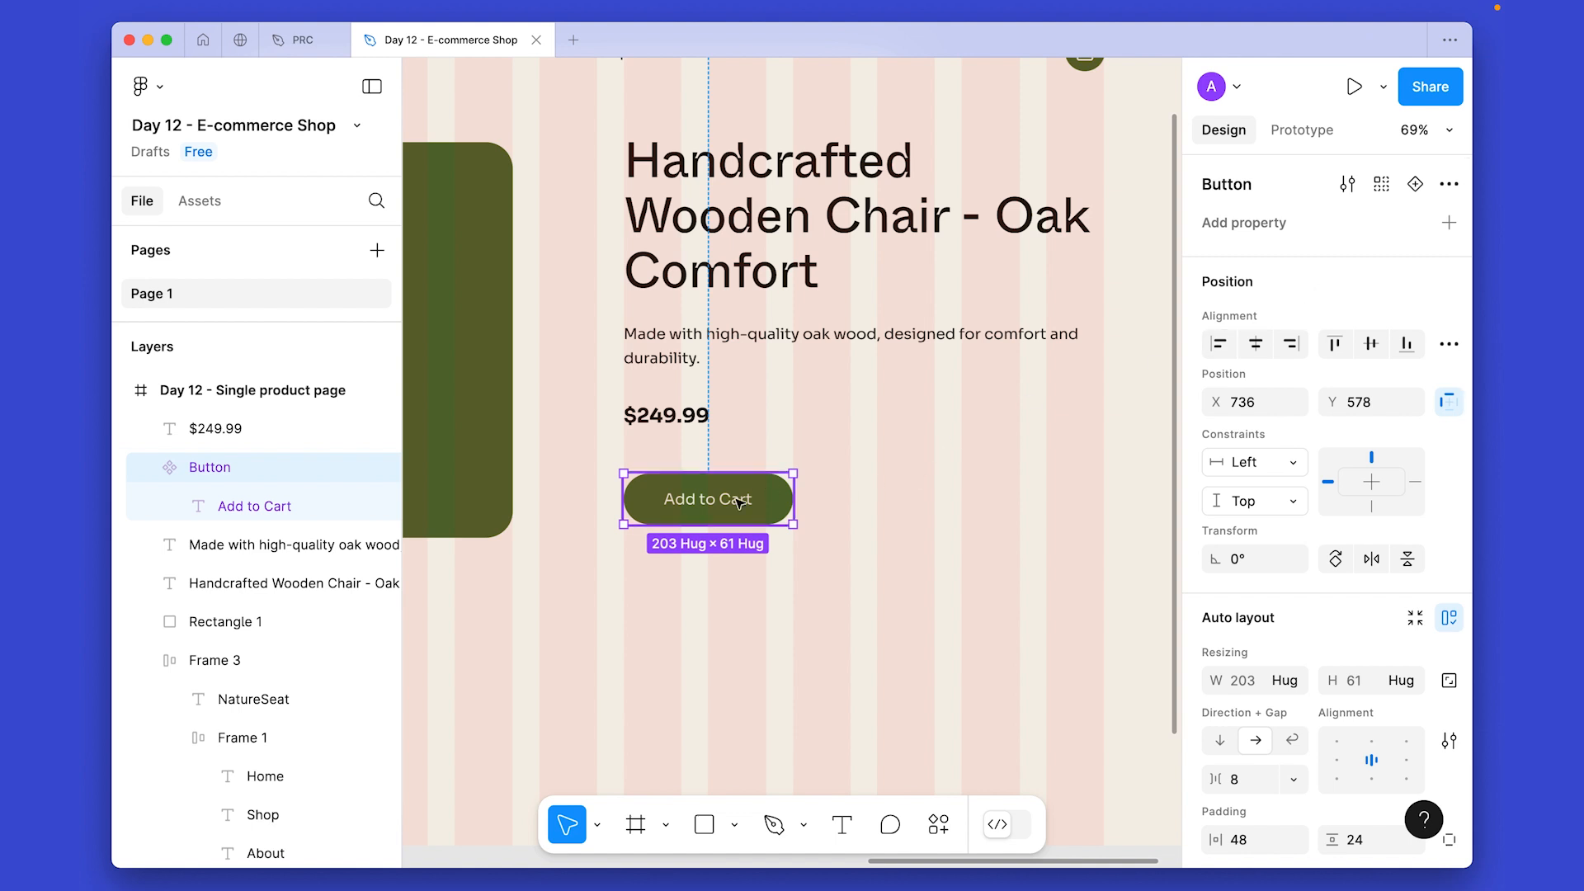
pyautogui.click(1416, 184)
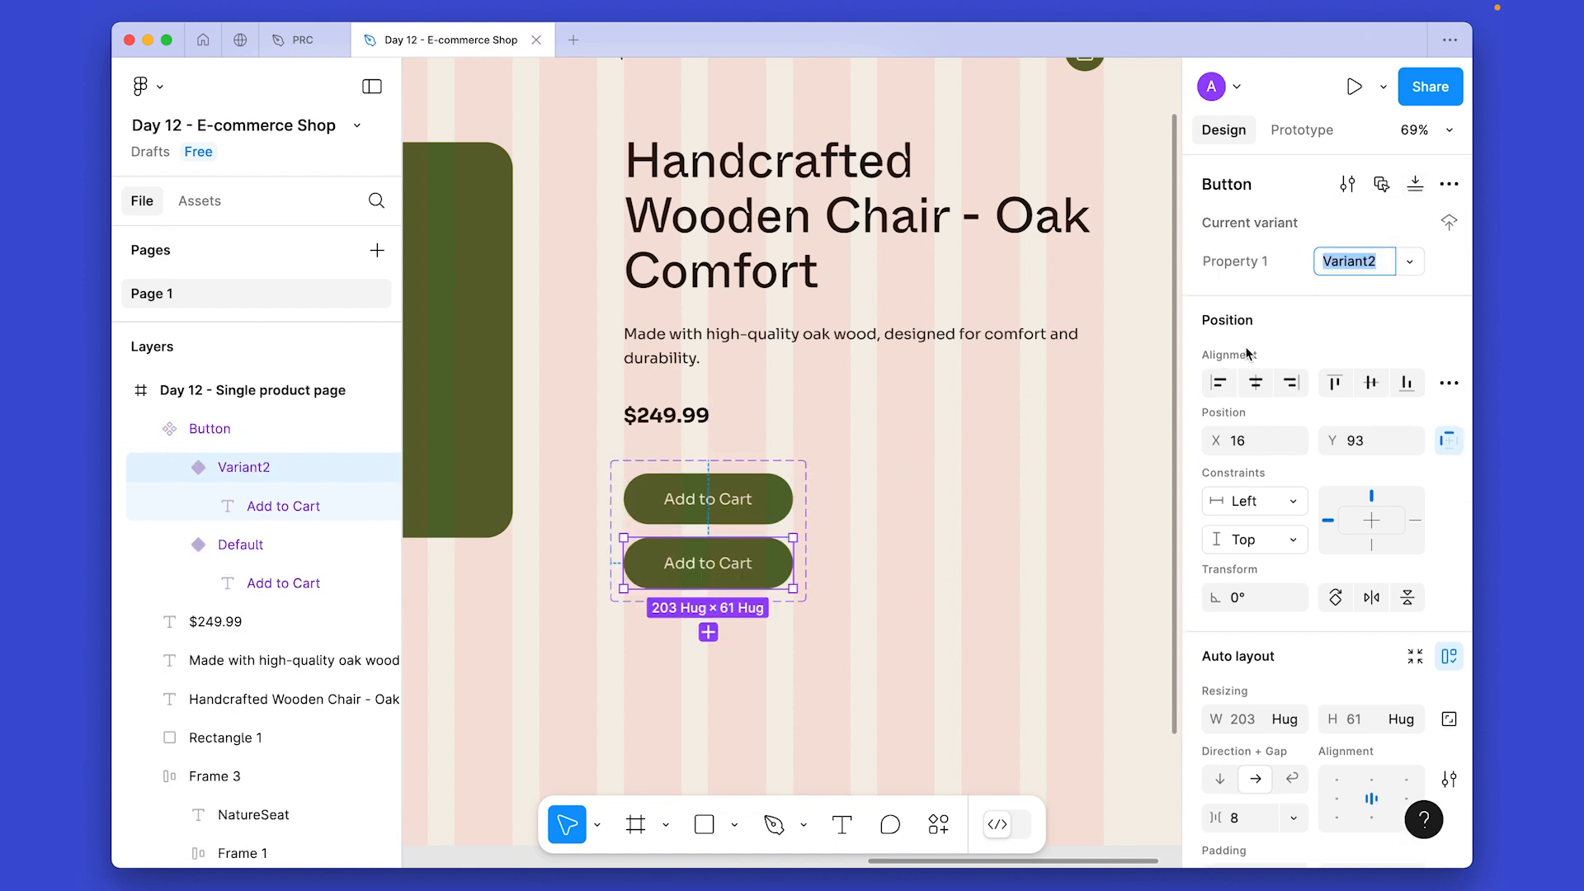
pyautogui.click(743, 500)
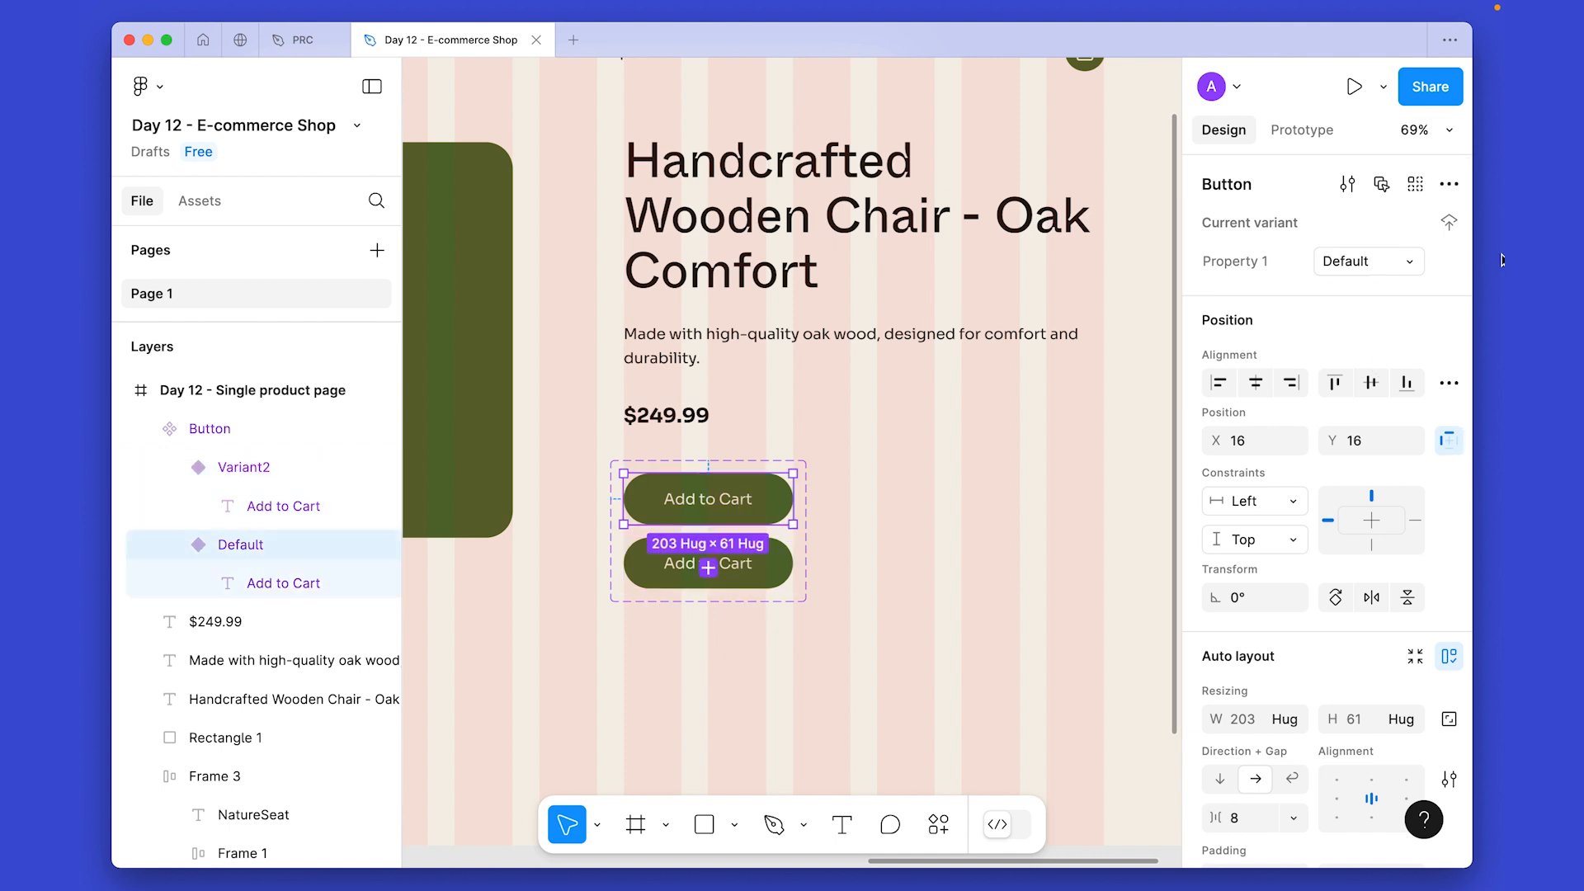
pyautogui.click(1385, 265)
pyautogui.write('Primary')
pyautogui.press('Return')
# Name the second Button variant Secondary and rename the variant property as Type.
pyautogui.click(743, 564)
pyautogui.click(1351, 268)
pyautogui.write('Secondary')
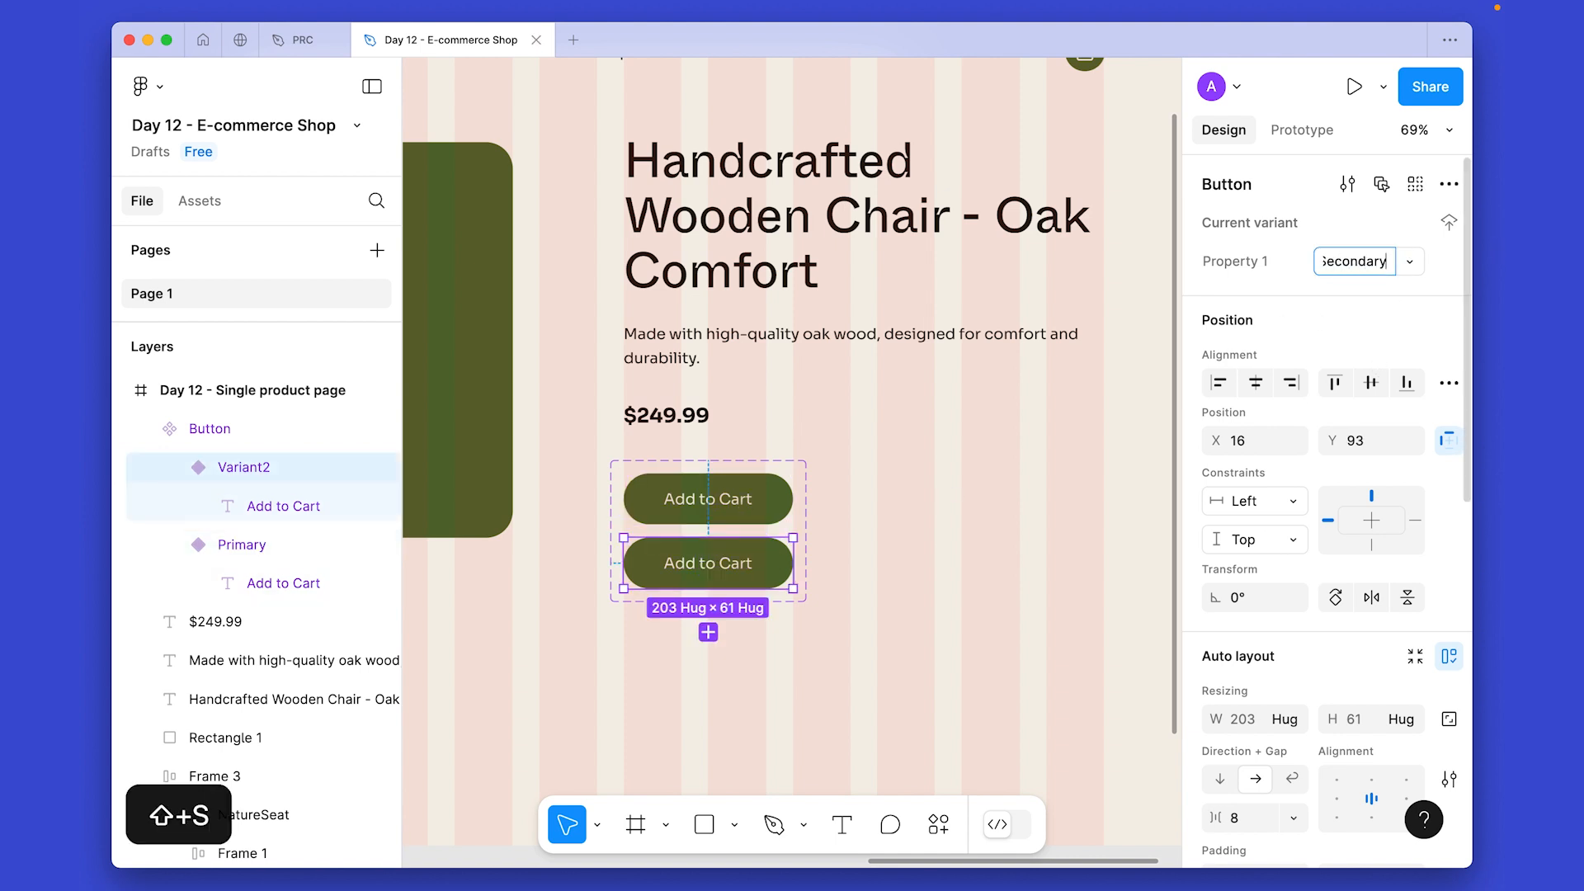
pyautogui.press('Return')
pyautogui.doubleClick(1234, 262)
pyautogui.write('Type')
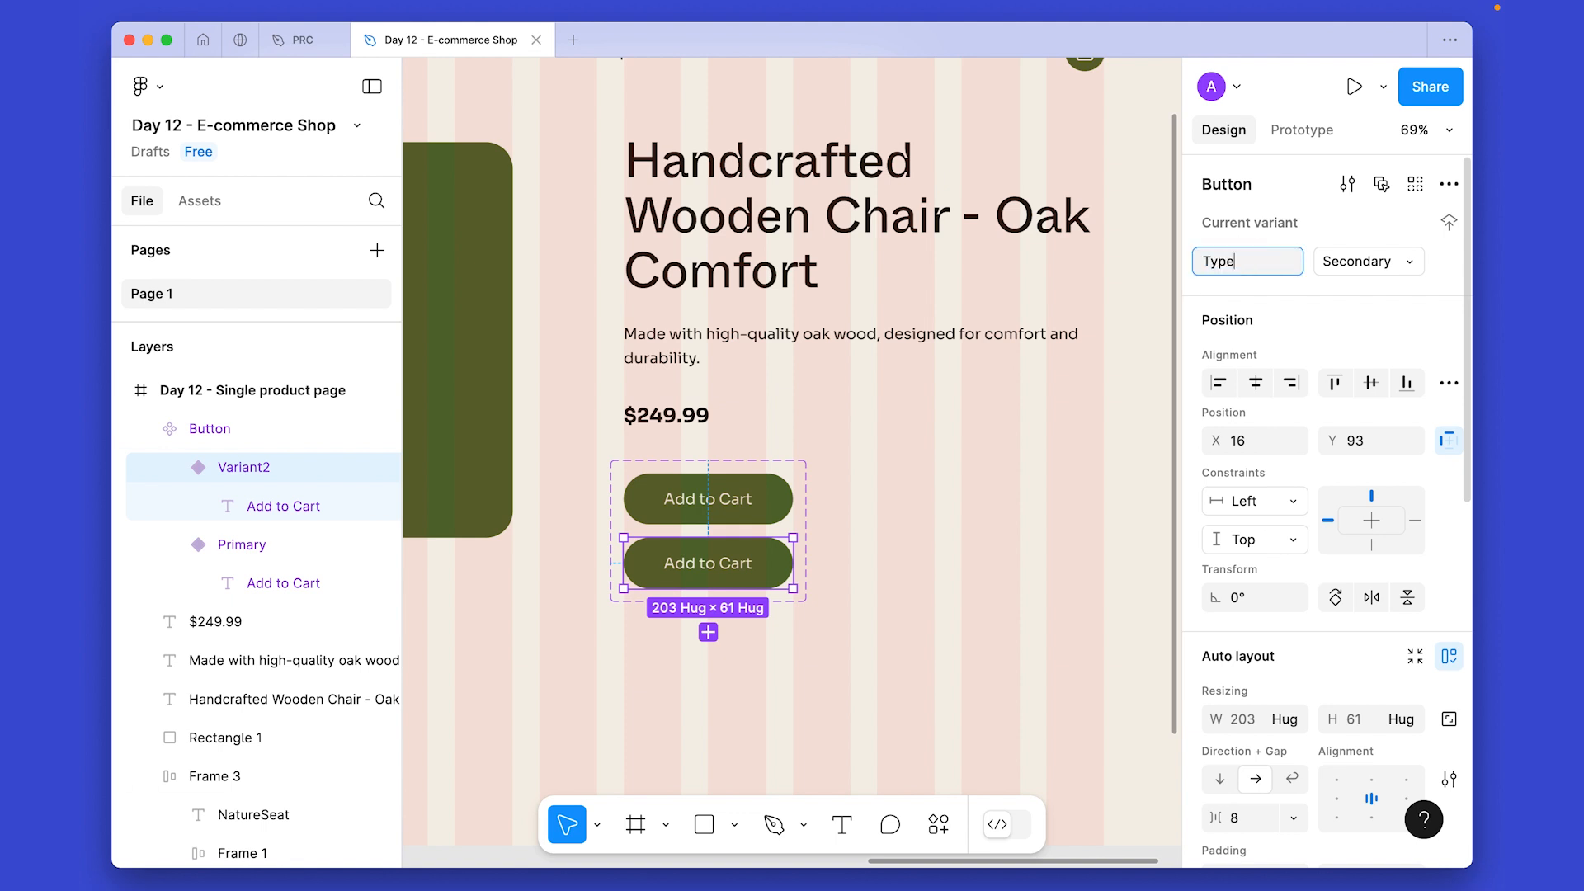
pyautogui.press('Return')
# Replace the Secondary variant's fill with a deep green stroke of weight 2.
pyautogui.scroll(-7, 1320, 594)
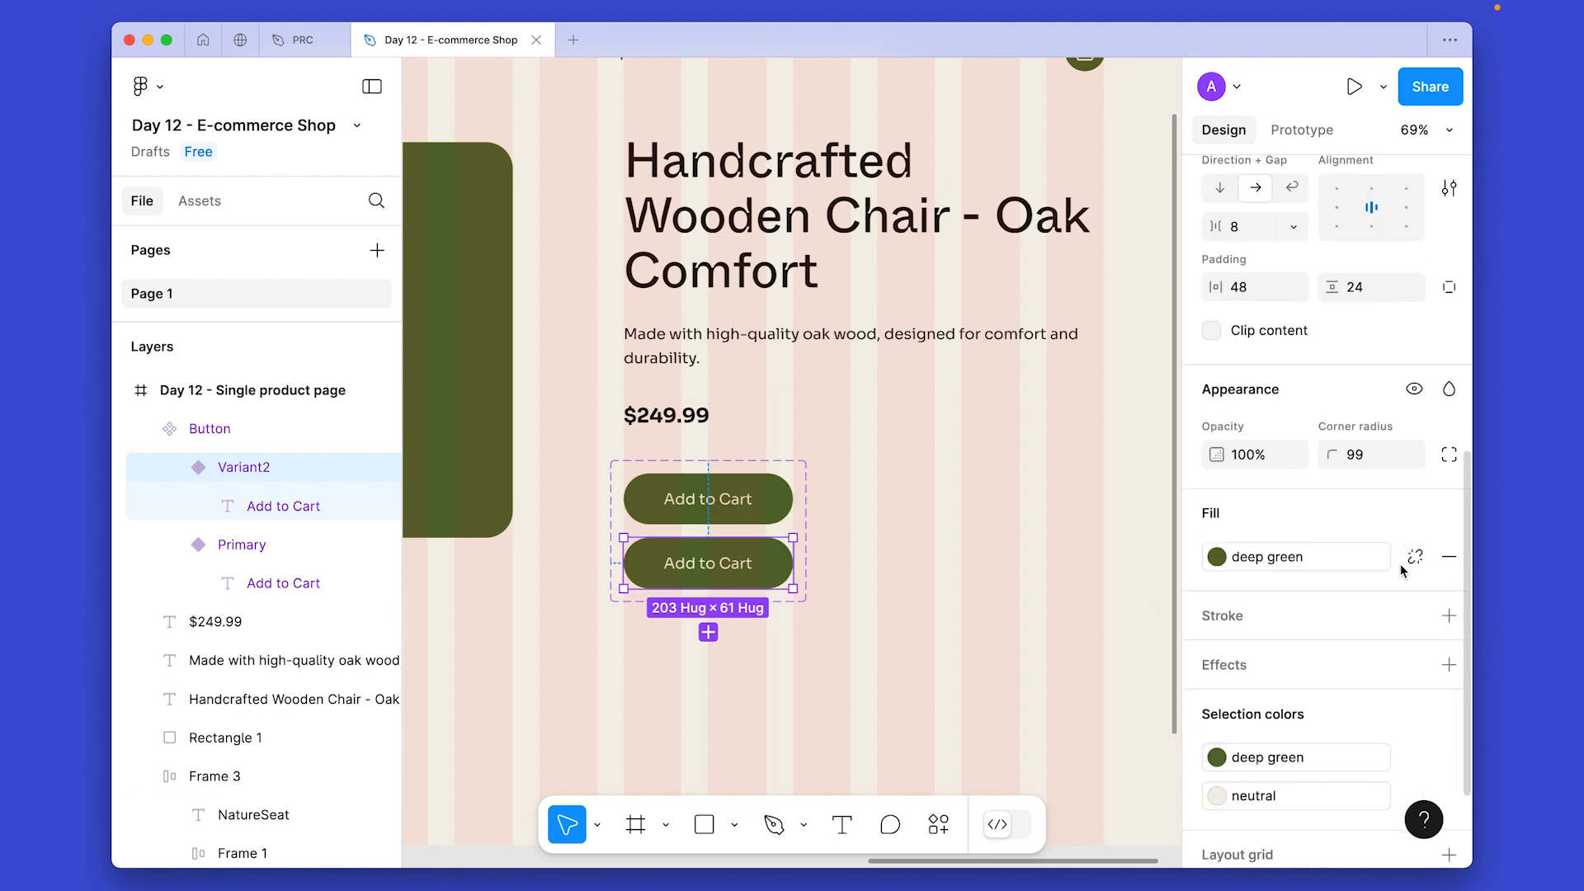
pyautogui.click(1448, 555)
pyautogui.click(1448, 562)
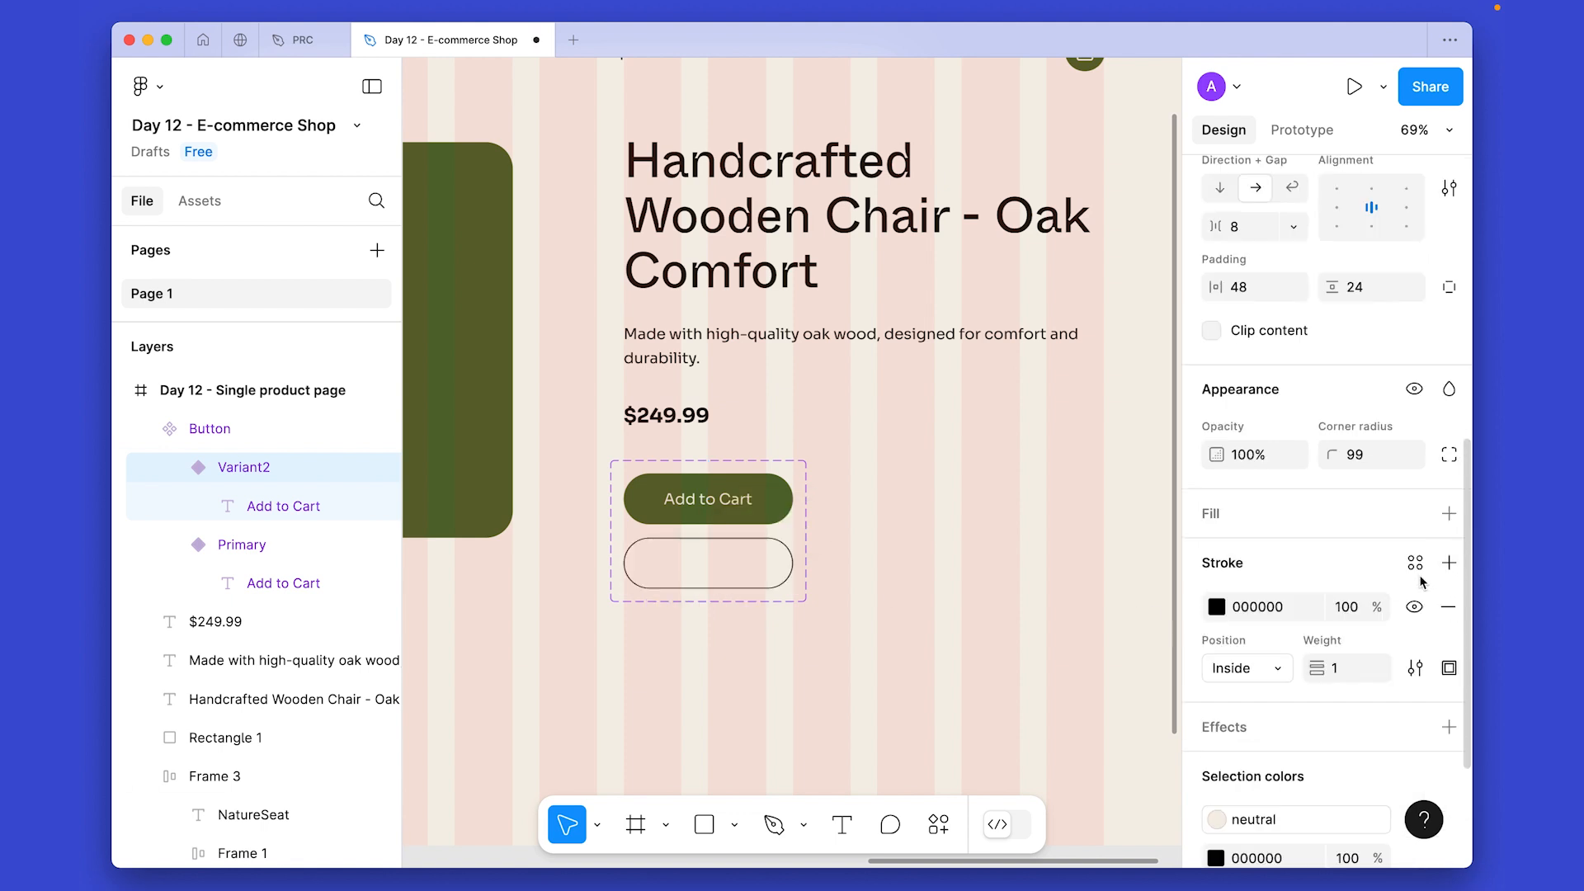
pyautogui.click(1415, 563)
pyautogui.click(941, 711)
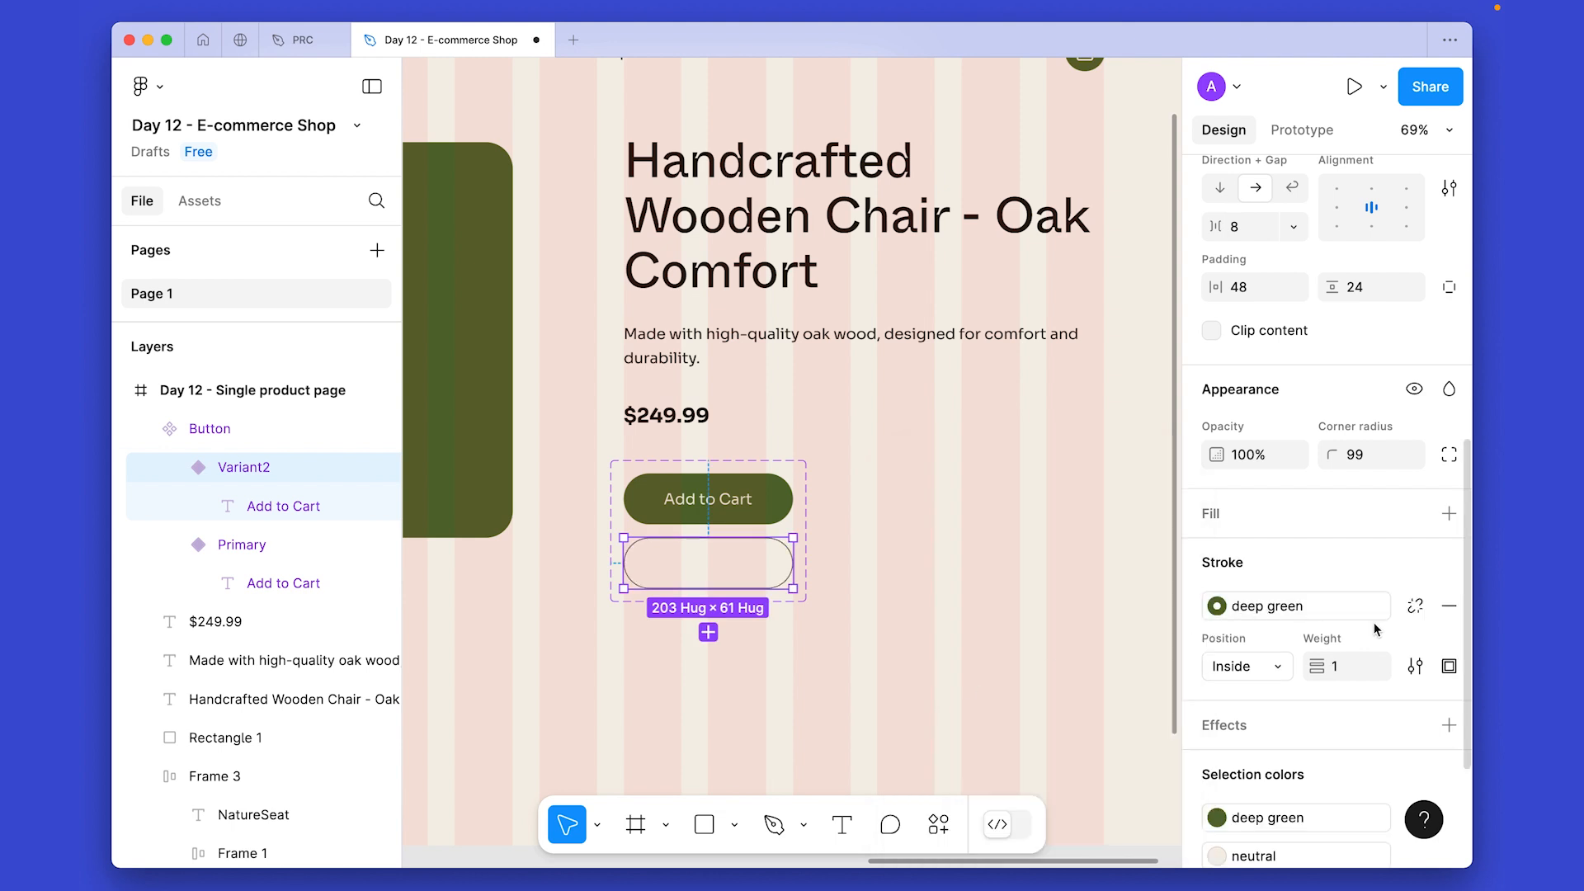
pyautogui.write('2')
pyautogui.press('Return')
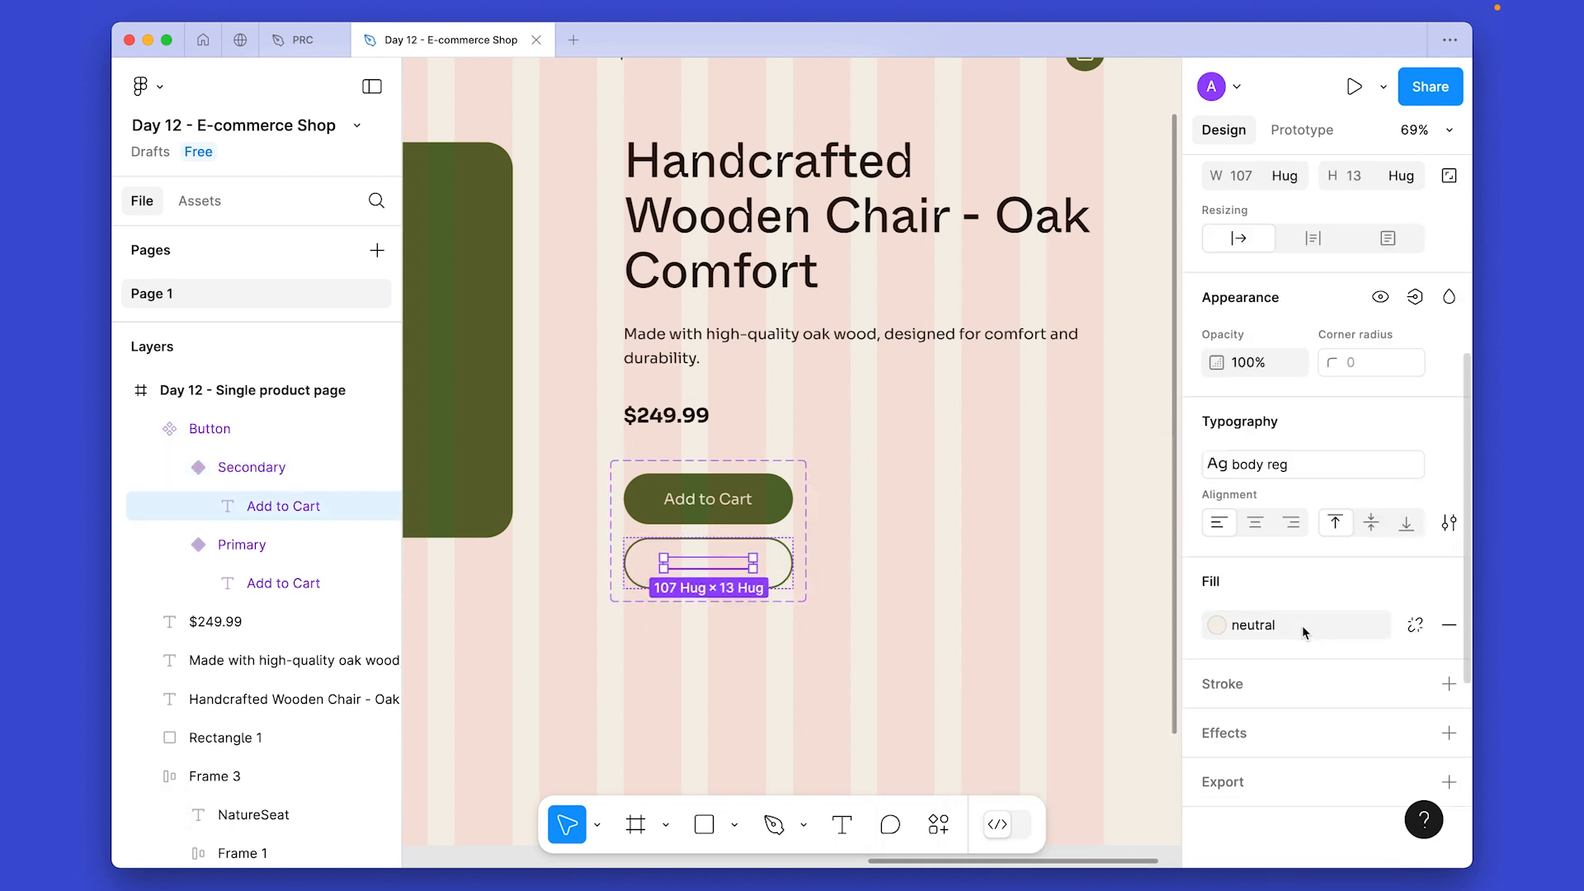
# Apply the deep green fill style to the "Add to Cart" label in the Secondary variant.
pyautogui.click(1302, 625)
pyautogui.click(928, 709)
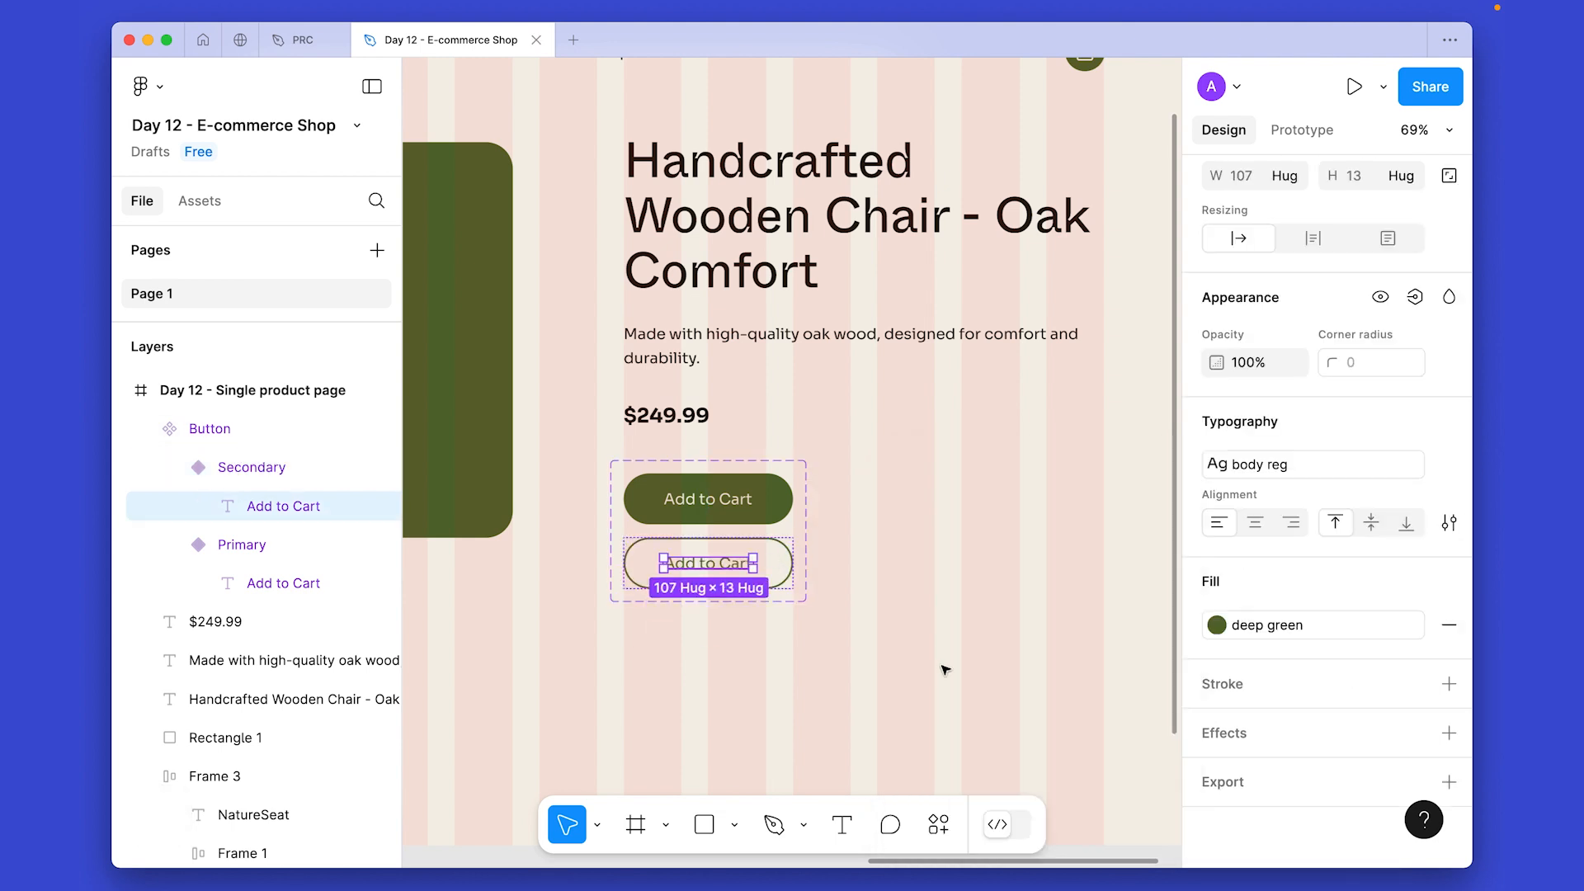
pyautogui.click(1116, 608)
# Move the Button component set out of the product page frame onto the empty canvas beside it.
pyautogui.hotkey('ctrl', 'g')
pyautogui.moveTo(721, 495); pyautogui.dragTo(896, 420)
pyautogui.scroll(-5, 675, 582)
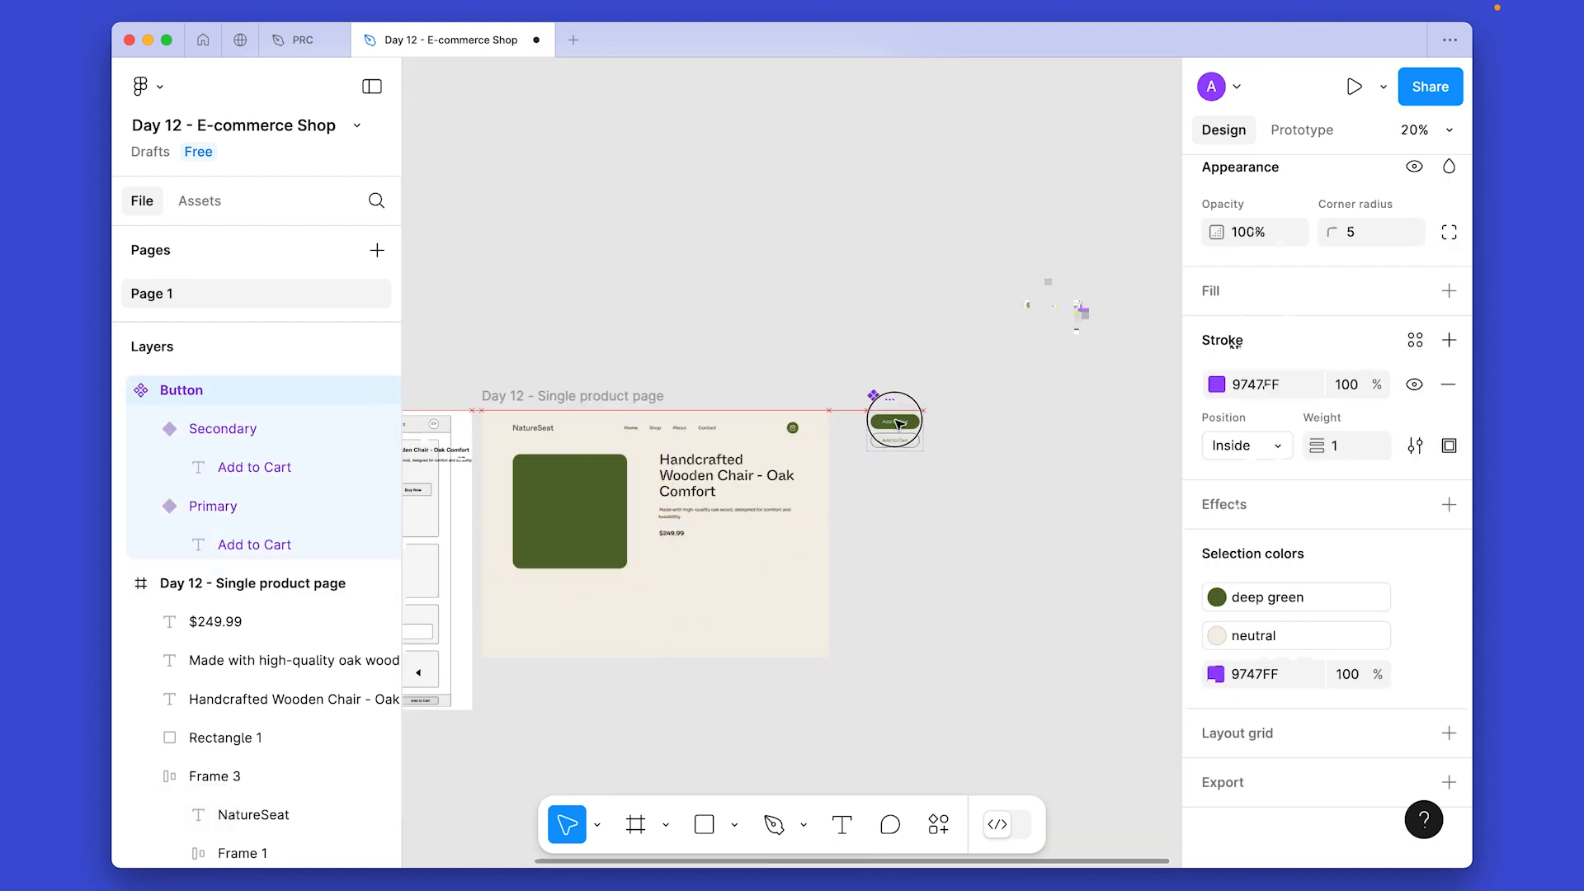
pyautogui.doubleClick(898, 423)
pyautogui.click(1296, 468)
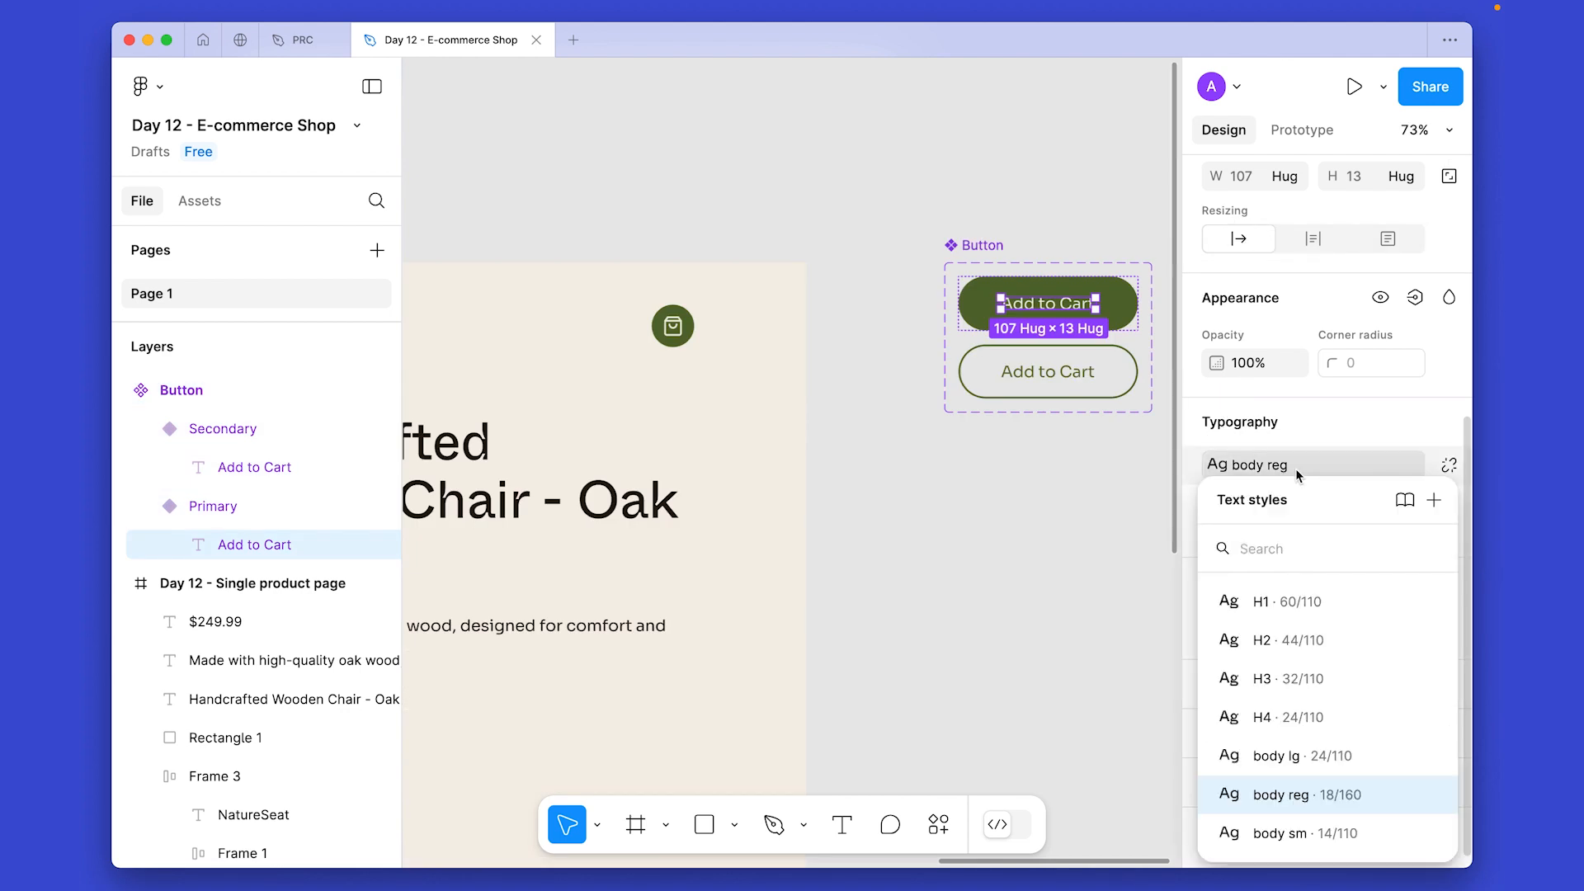
pyautogui.click(1106, 450)
# Place two instances of the primary Button side by side below the price and wrap them in a horizontal auto layout.
pyautogui.keyDown('alt'); pyautogui.moveTo(1021, 297); pyautogui.dragTo(581, 697); pyautogui.keyUp('alt')
pyautogui.hscroll(-4, 581, 696)
pyautogui.moveTo(913, 525); pyautogui.dragTo(785, 577)
pyautogui.scroll(-3, 586, 616)
pyautogui.keyDown('shift'); pyautogui.click(638, 577); pyautogui.keyUp('shift')
pyautogui.hotkey('shift', 'a')
pyautogui.scroll(2, 1253, 439)
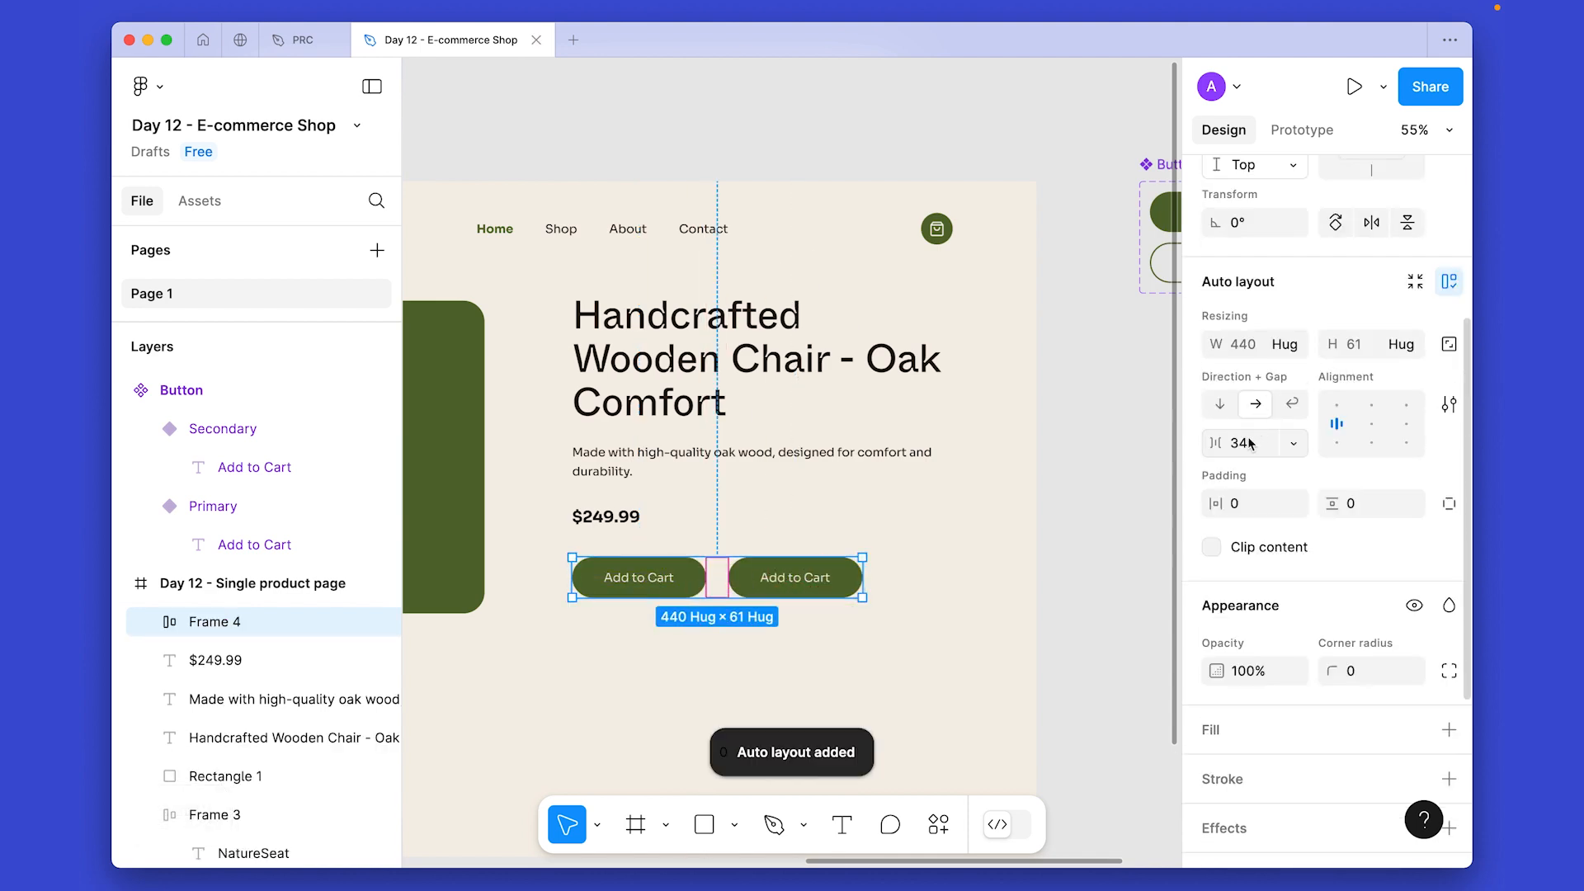
# Switch the second button instance in the row to the Secondary type.
pyautogui.click(795, 578)
pyautogui.scroll(2, 1379, 269)
pyautogui.click(1366, 181)
pyautogui.click(1337, 212)
# Change the outlined button's label to "Buy Now".
pyautogui.doubleClick(786, 578)
pyautogui.doubleClick(787, 578)
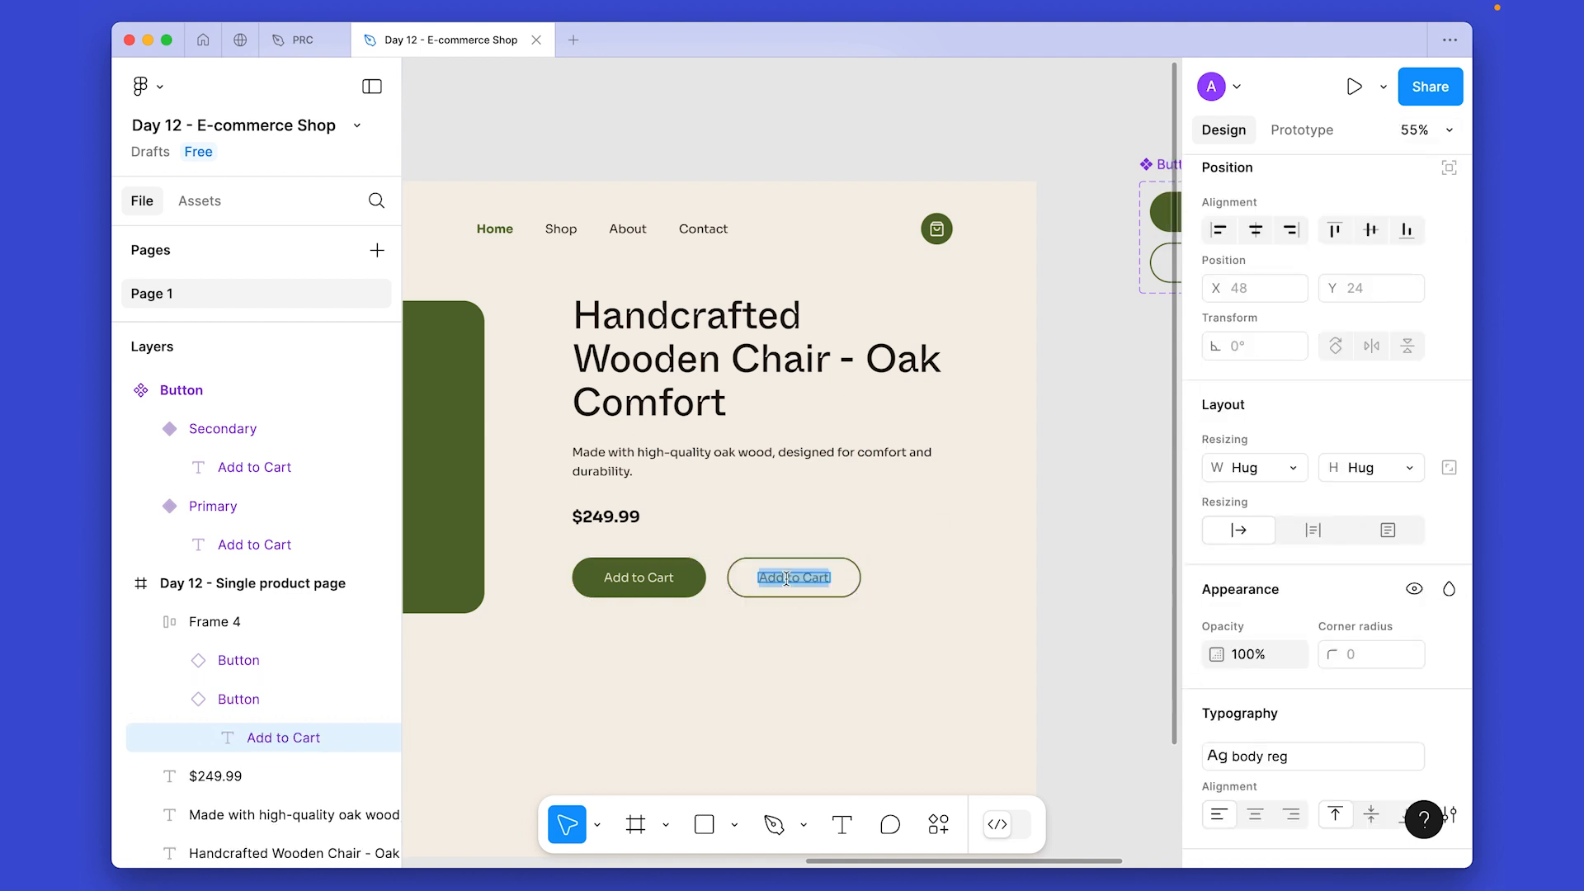
pyautogui.write('Buy Now')
# Reduce the gap between the two buttons in their auto layout row.
pyautogui.click(818, 589)
pyautogui.click(817, 589)
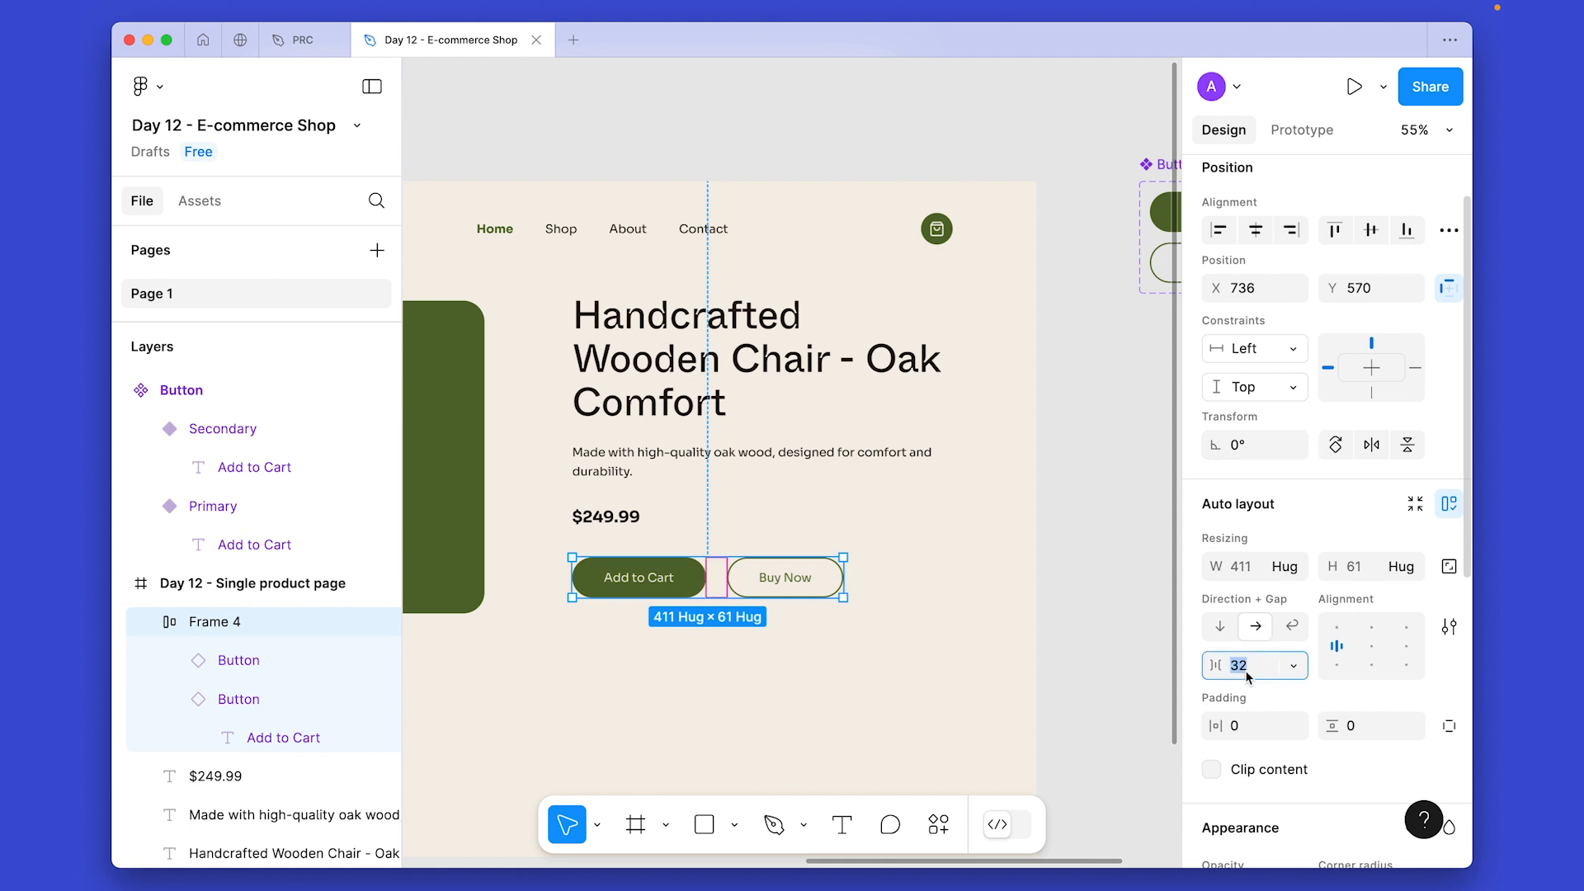
pyautogui.press('Return')
pyautogui.click(1124, 685)
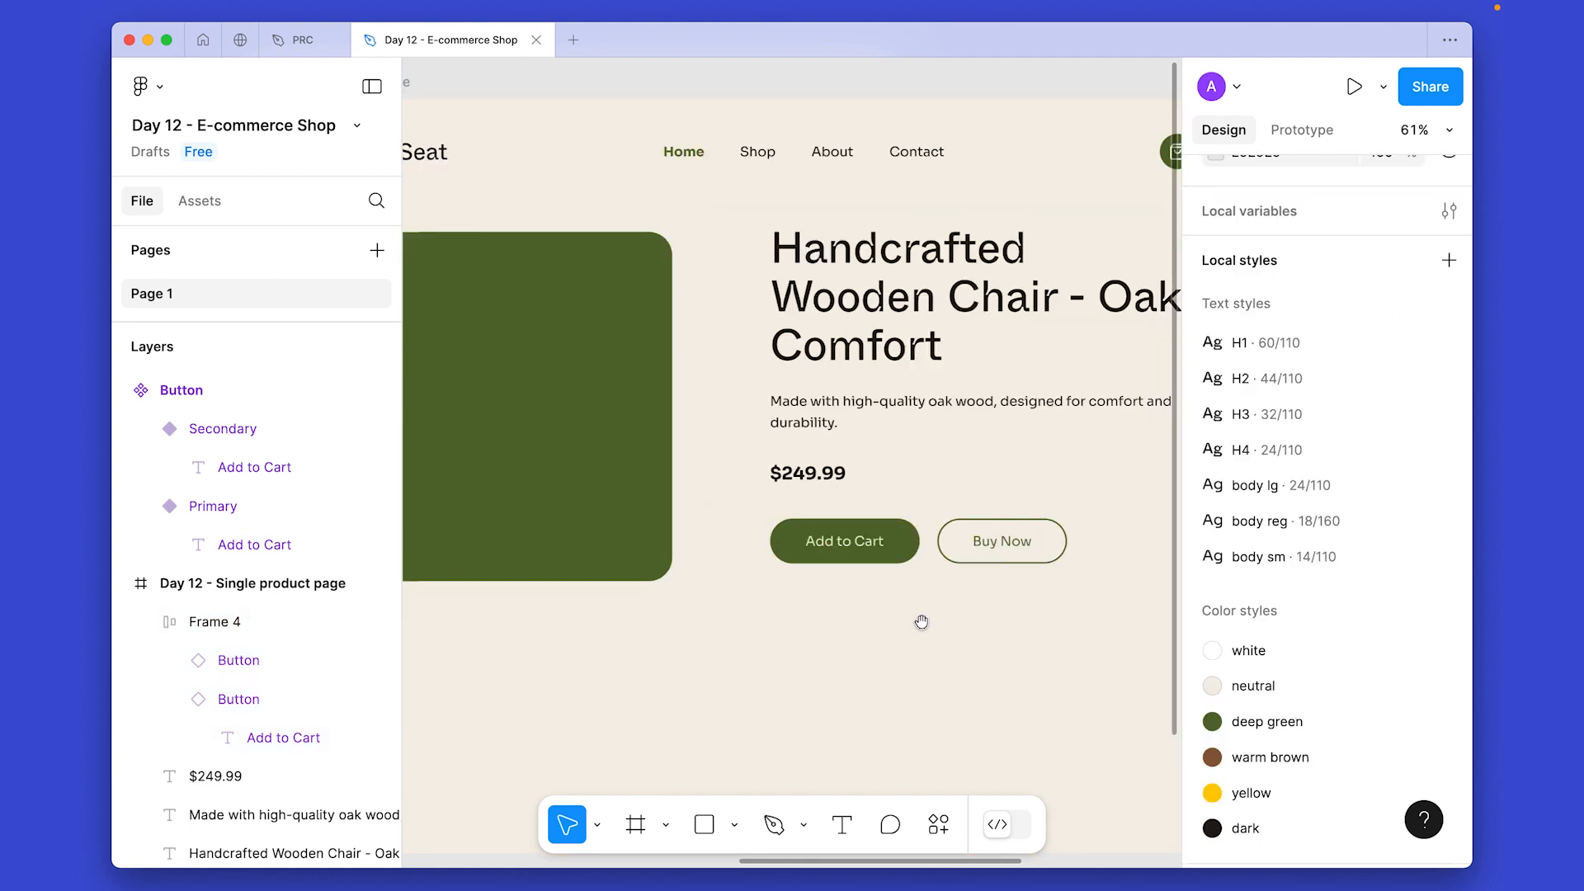
pyautogui.scroll(-2, 922, 625)
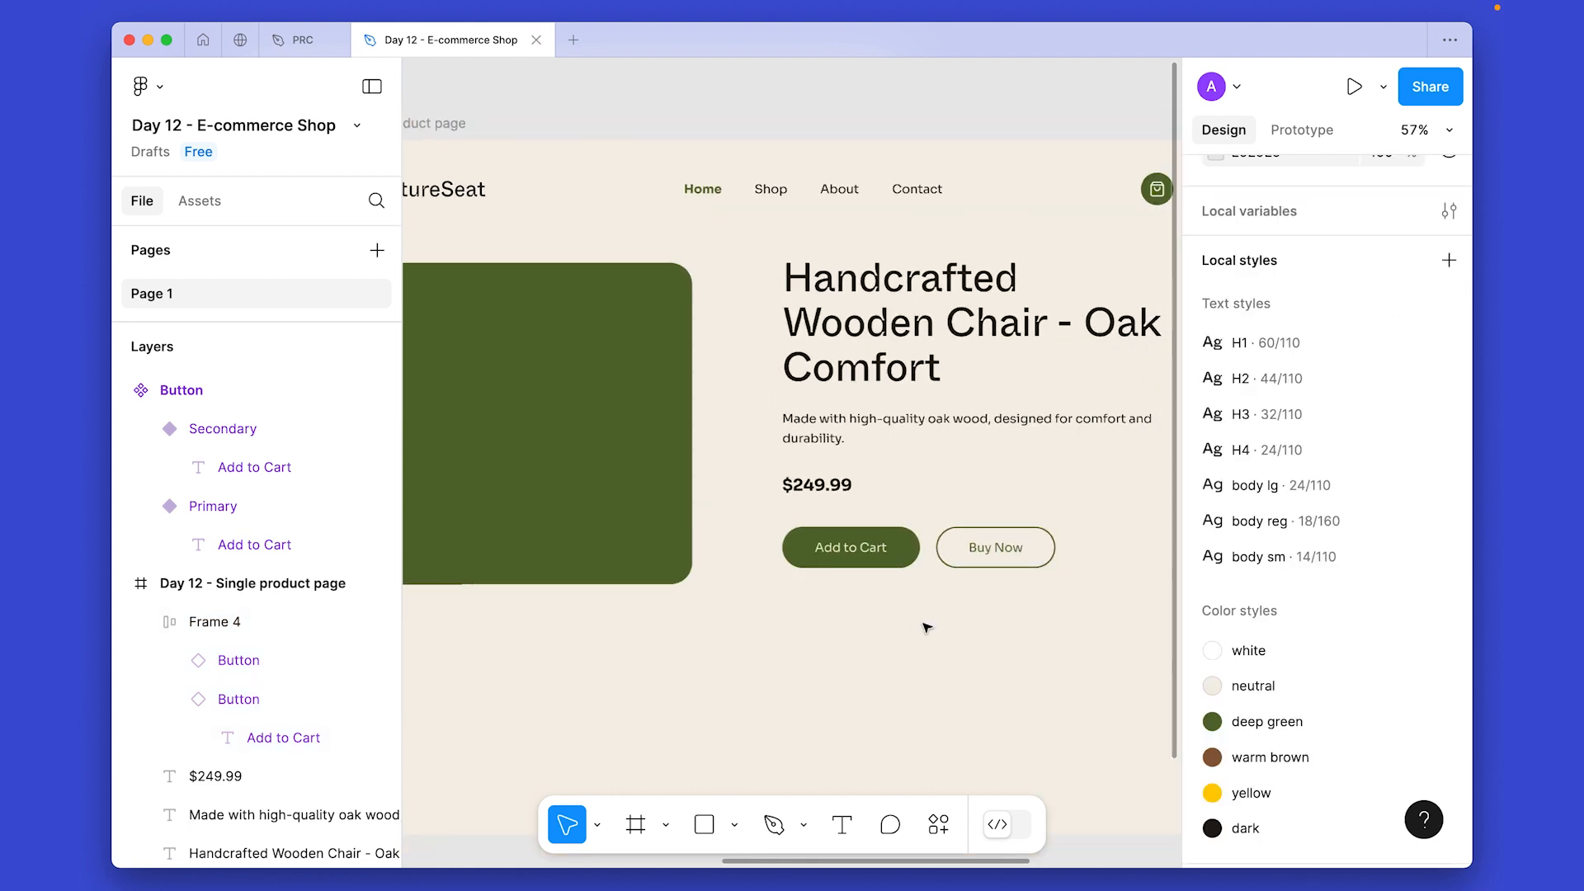
pyautogui.moveTo(655, 618); pyautogui.dragTo(741, 607)
pyautogui.scroll(-2, 746, 622)
pyautogui.click(498, 399)
pyautogui.scroll(3, 498, 399)
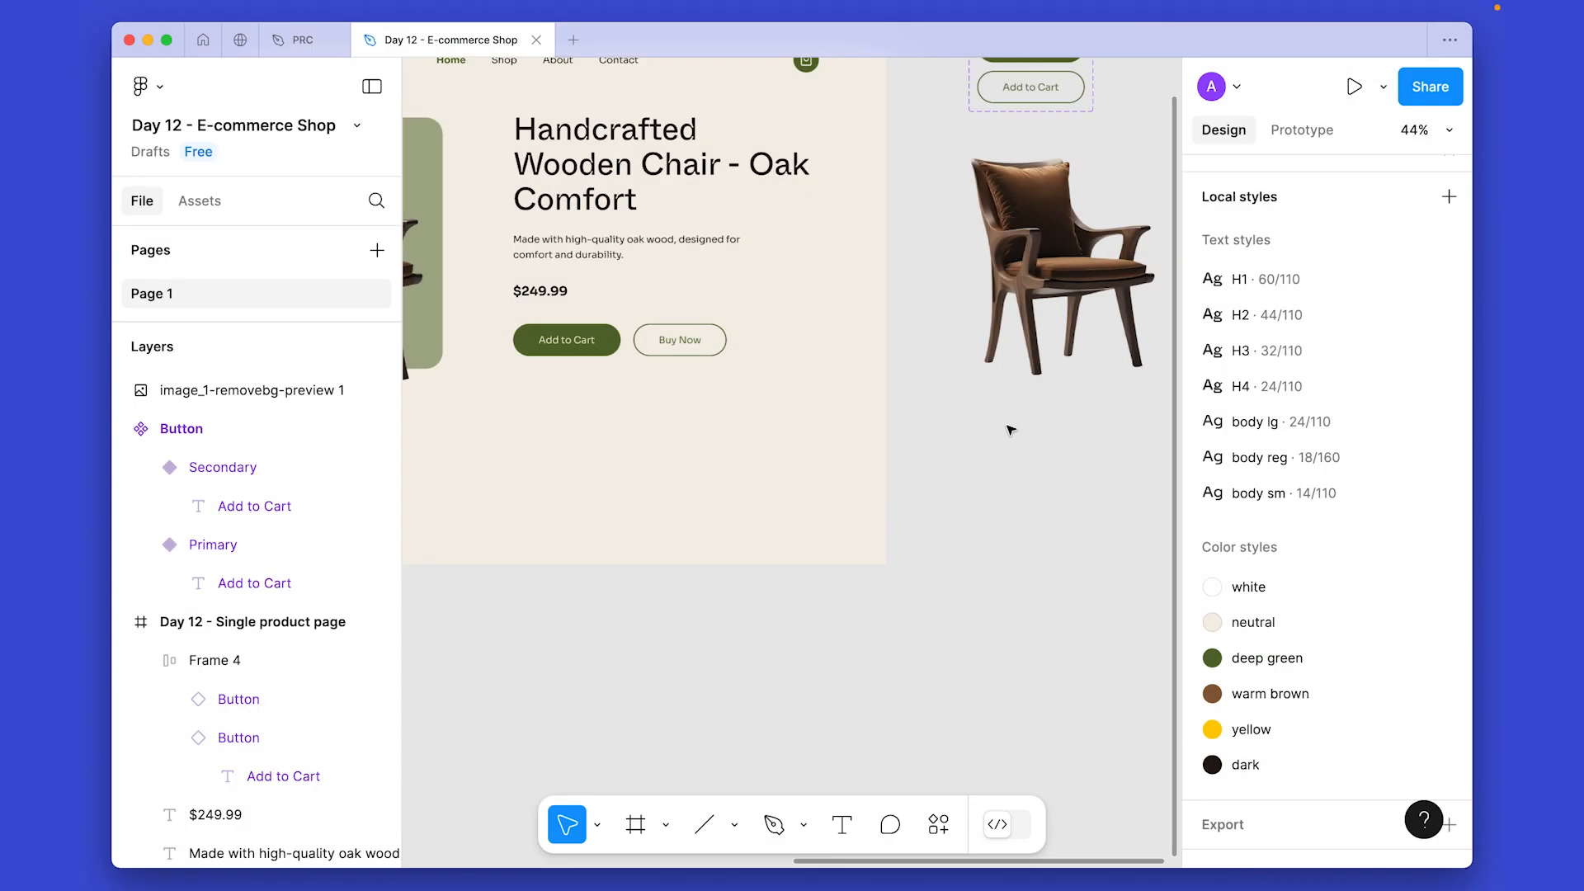
# Add a "Nature seat" text on an empty area of the canvas away from the page.
pyautogui.moveTo(979, 316); pyautogui.dragTo(690, 507)
pyautogui.scroll(3, 923, 329)
pyautogui.moveTo(1036, 223); pyautogui.dragTo(752, 350)
pyautogui.scroll(2, 751, 349)
pyautogui.press('t')
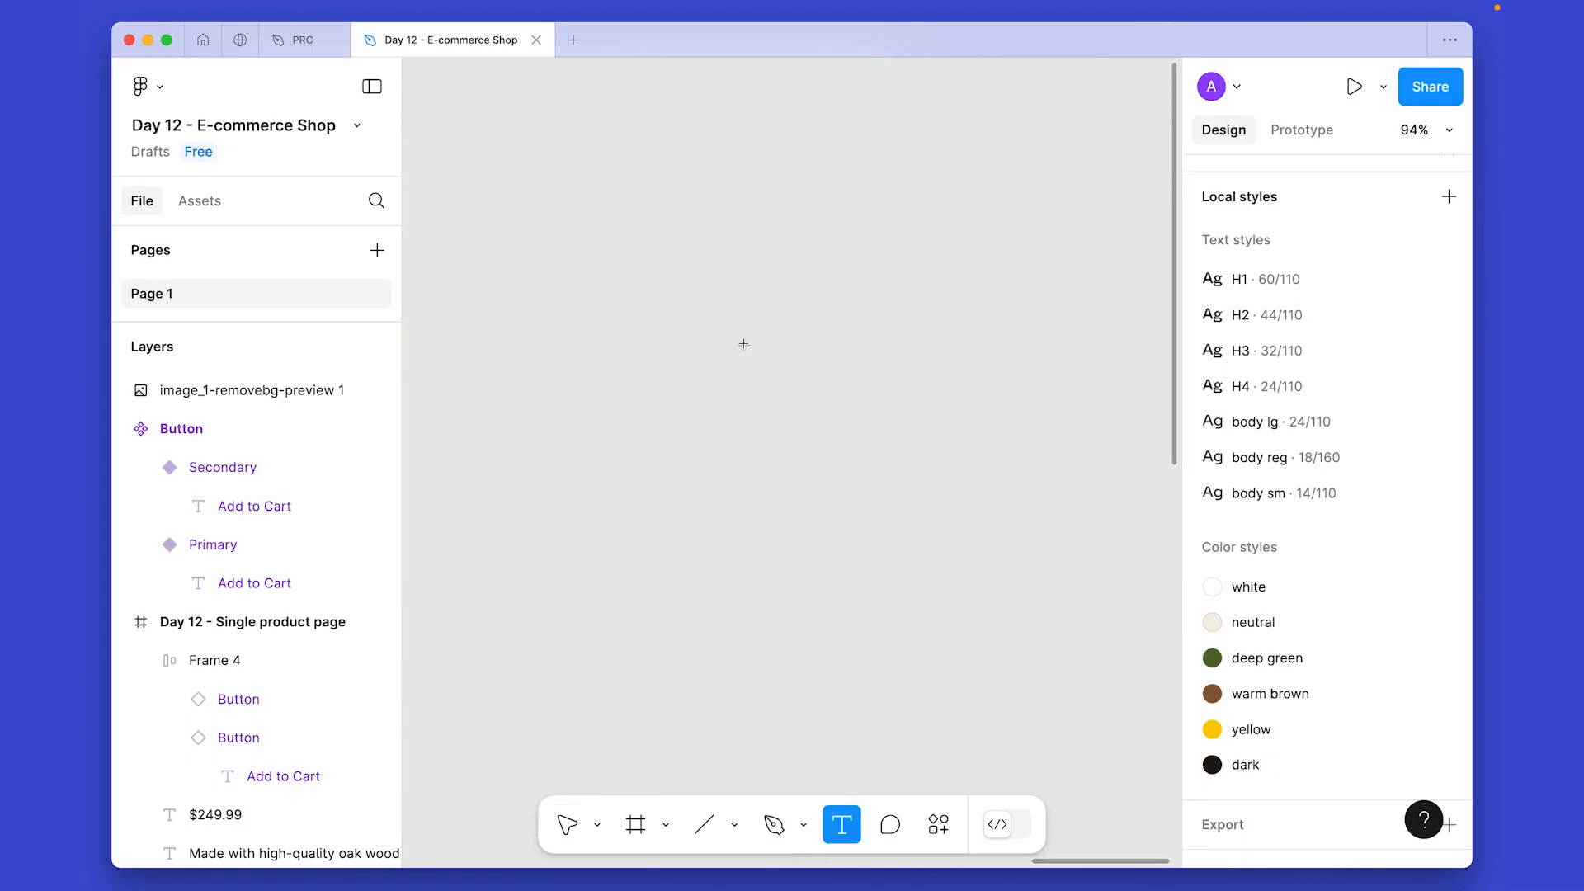
pyautogui.click(849, 402)
pyautogui.write('Na')
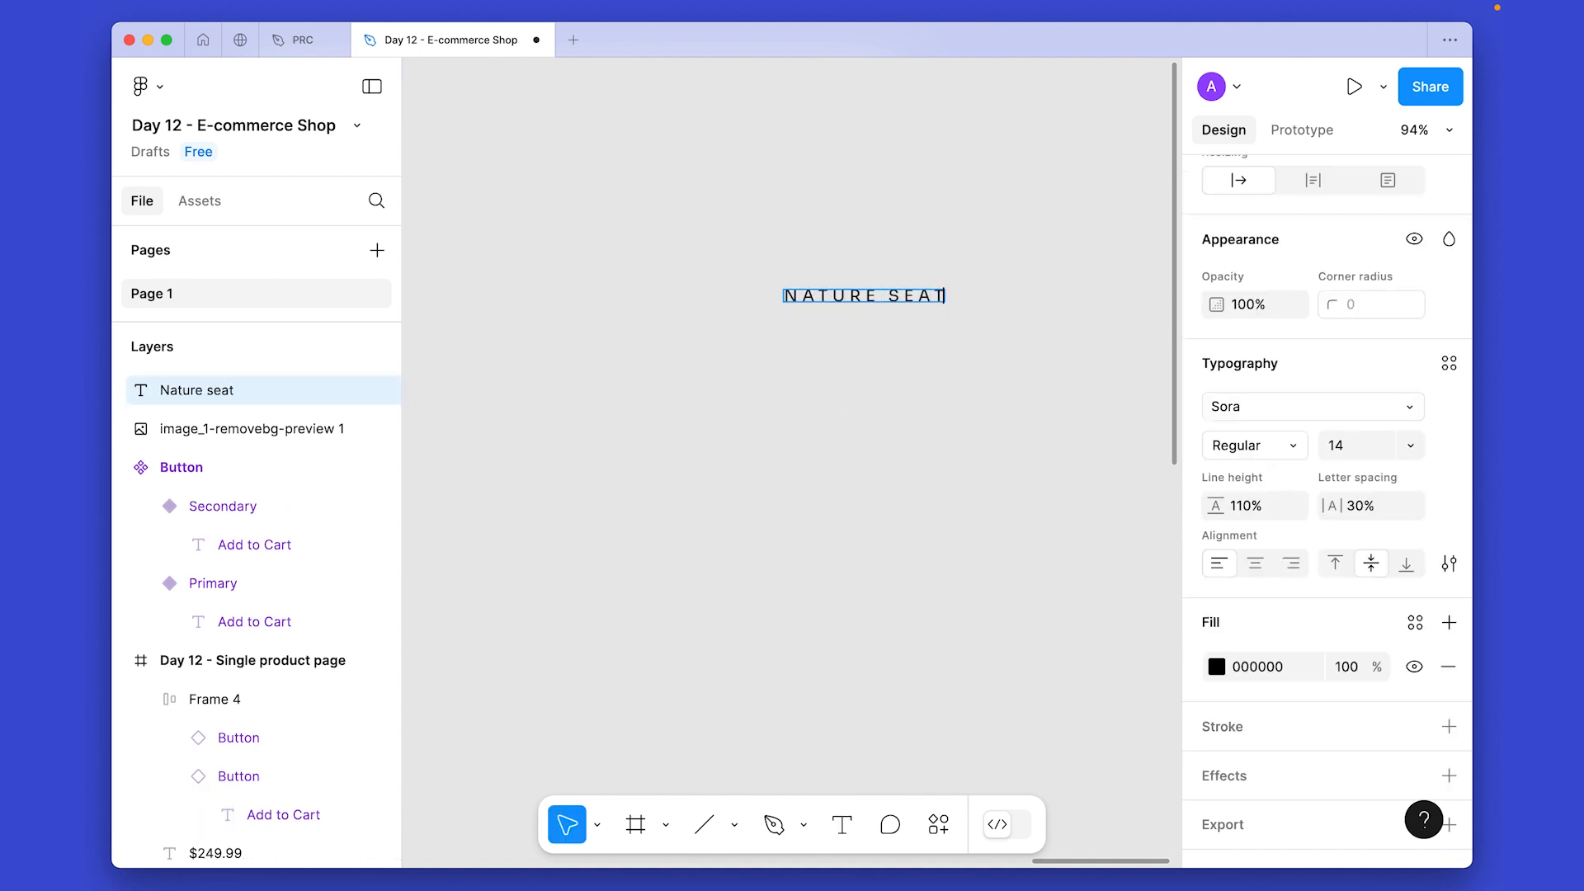
# Apply the body sm text style and the dark colour style to the "Nature seat" text.
pyautogui.click(1449, 363)
pyautogui.click(1304, 730)
pyautogui.click(1415, 523)
pyautogui.click(1132, 817)
# Detach the text style from the "Nature seat" text and set its case to uppercase.
pyautogui.scroll(3, 830, 316)
pyautogui.click(1449, 405)
pyautogui.click(1452, 563)
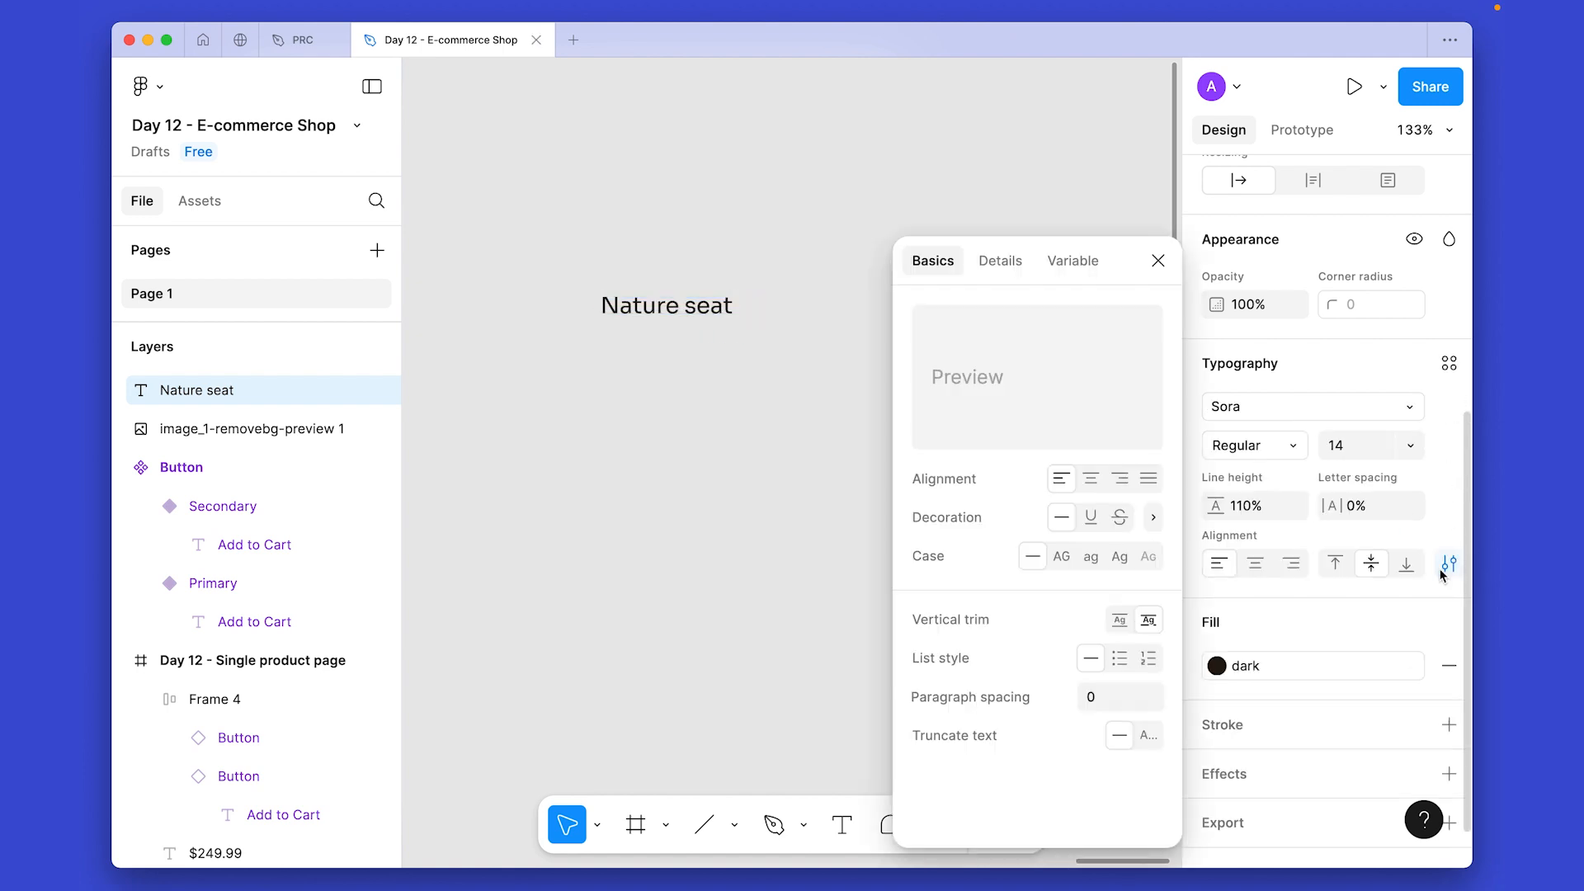
pyautogui.click(1062, 556)
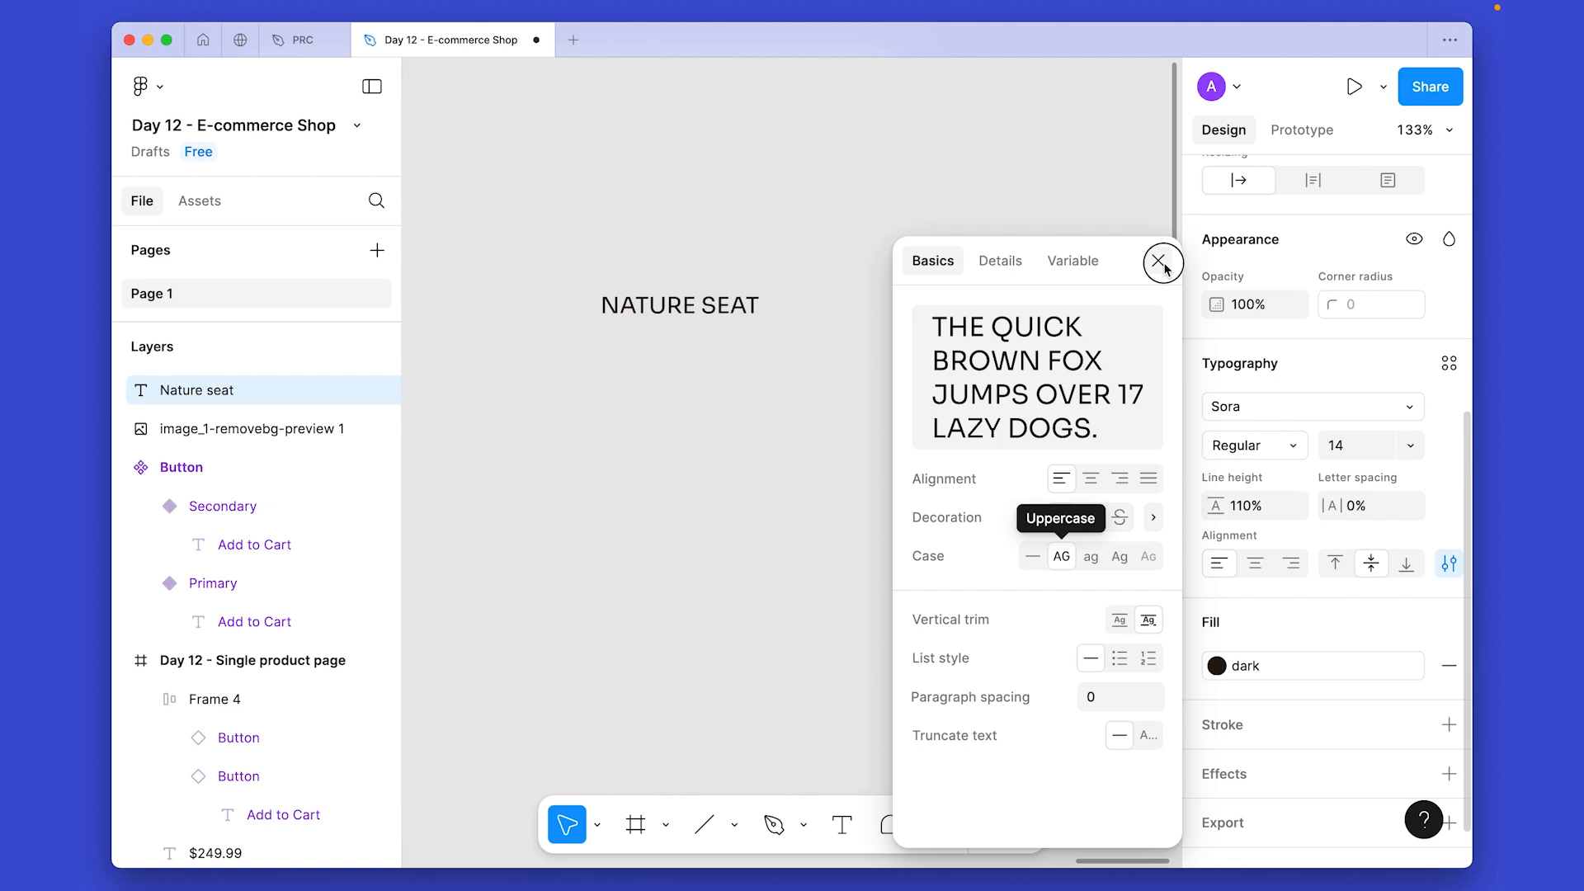
pyautogui.click(1159, 263)
# Set the letter spacing of the "Nature seat" text to 20%.
pyautogui.moveTo(1330, 506); pyautogui.dragTo(1382, 509)
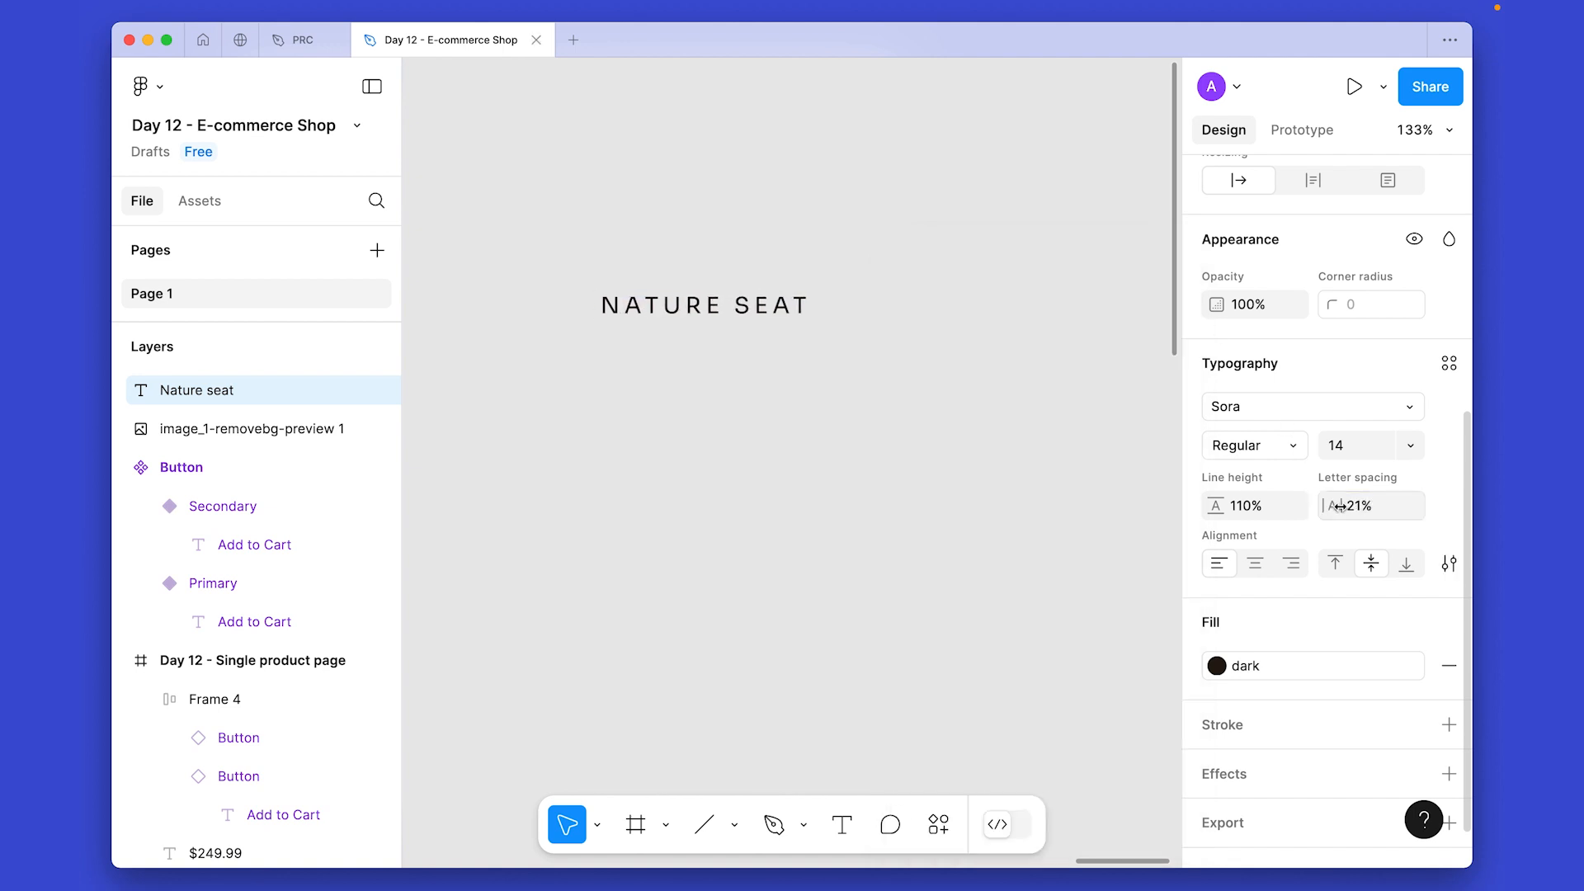
pyautogui.click(1373, 507)
pyautogui.press('Return')
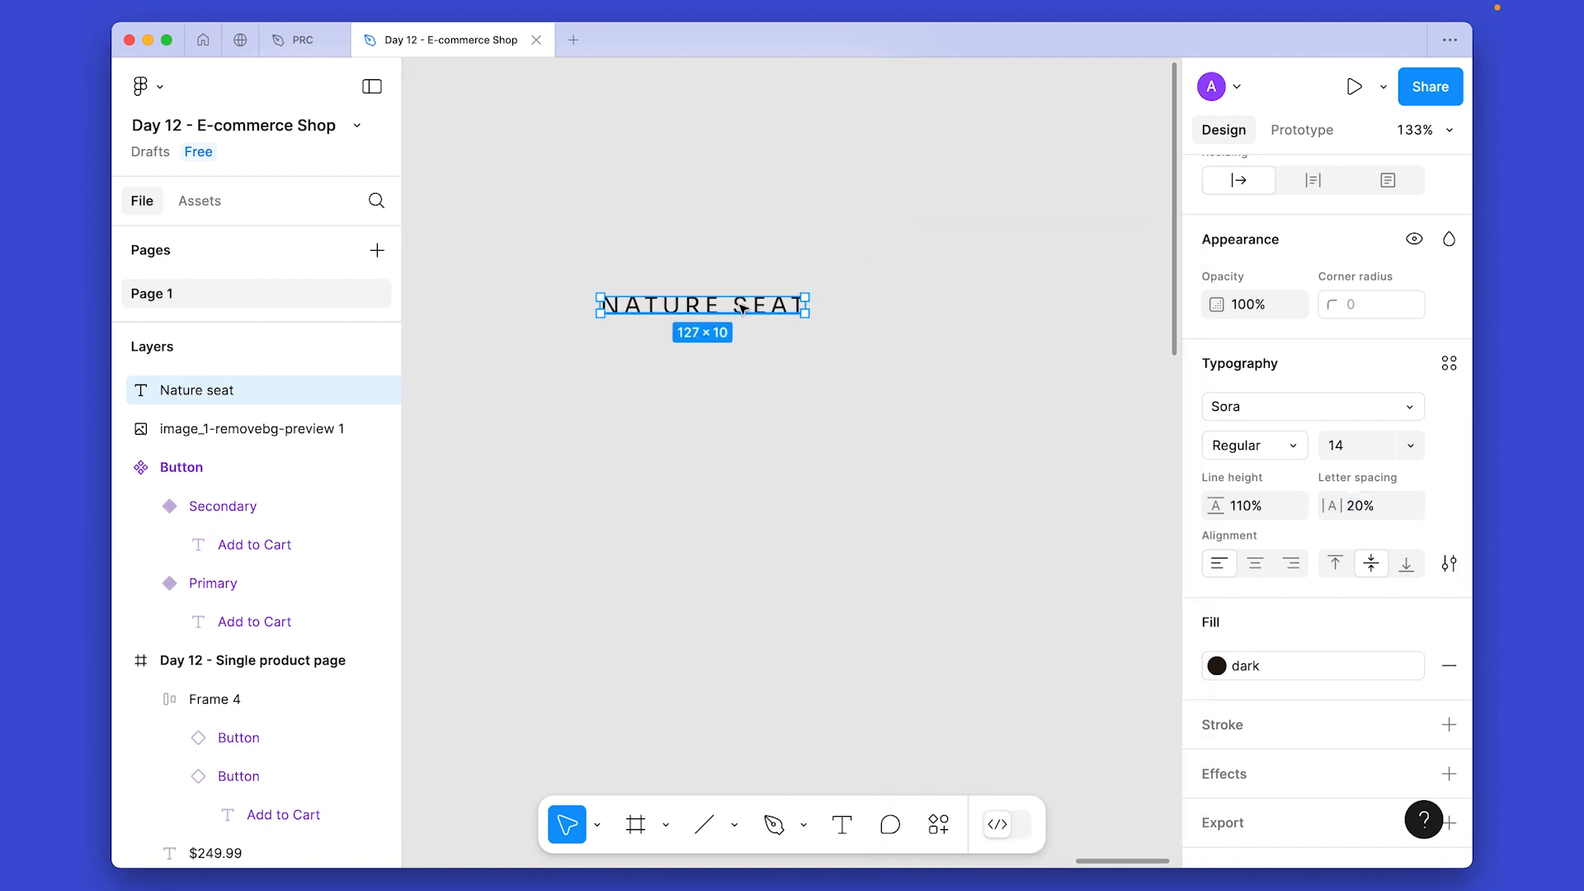
# Repeat the phrase within the same text layer so it reads "Nature seat Nature seat".
pyautogui.doubleClick(740, 305)
pyautogui.press('super+c')
pyautogui.press('Right')
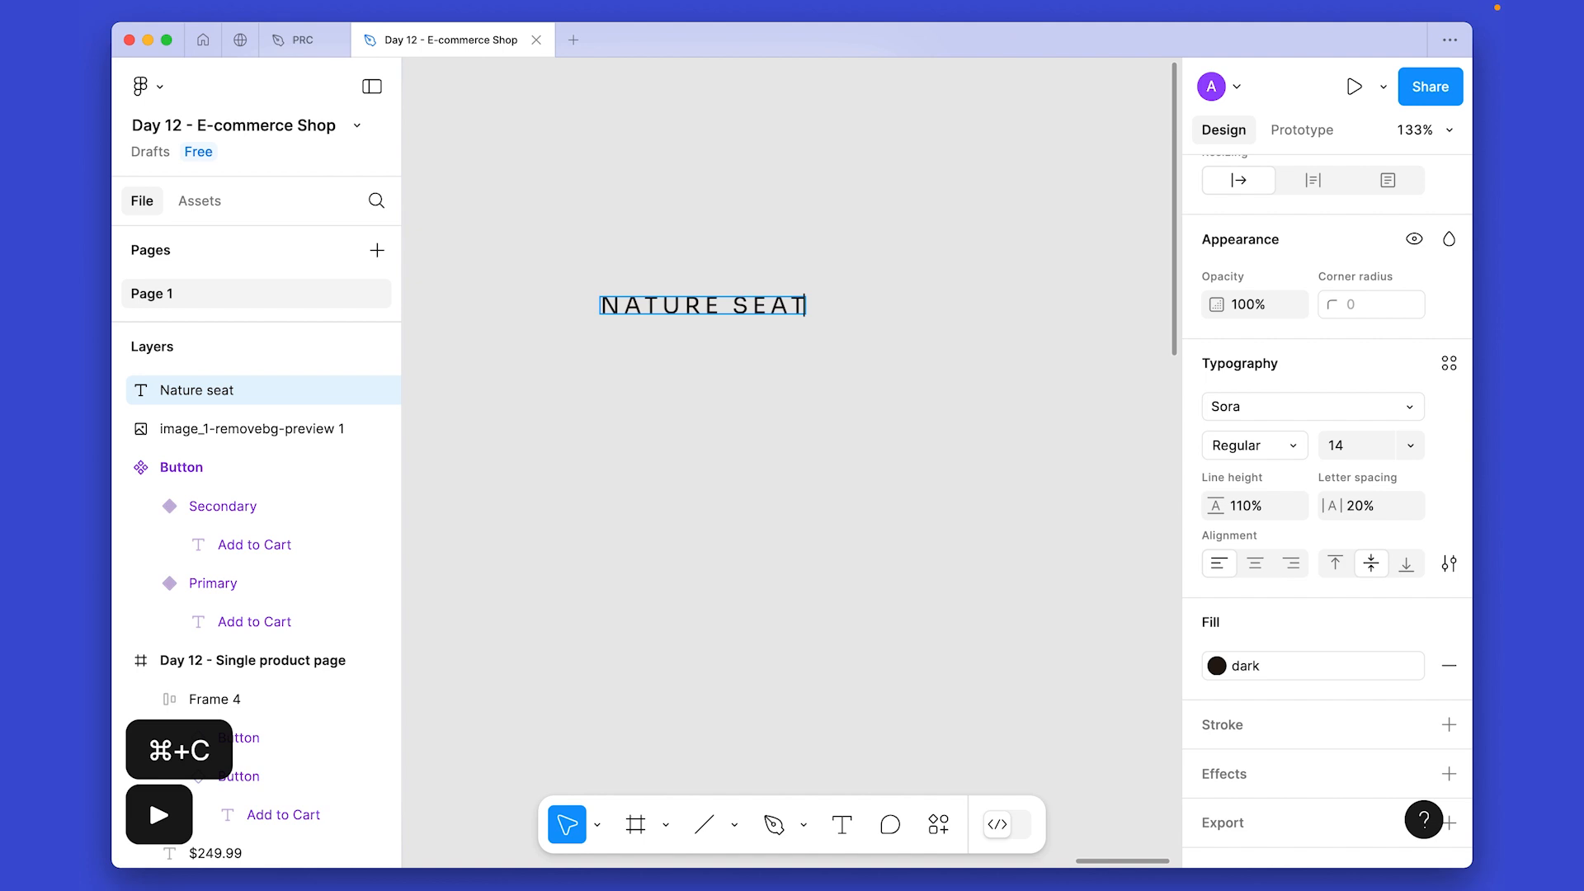
pyautogui.press('super+v')
pyautogui.write('`')
pyautogui.press('Escape')
pyautogui.click(745, 502)
pyautogui.doubleClick(944, 307)
pyautogui.press('Right')
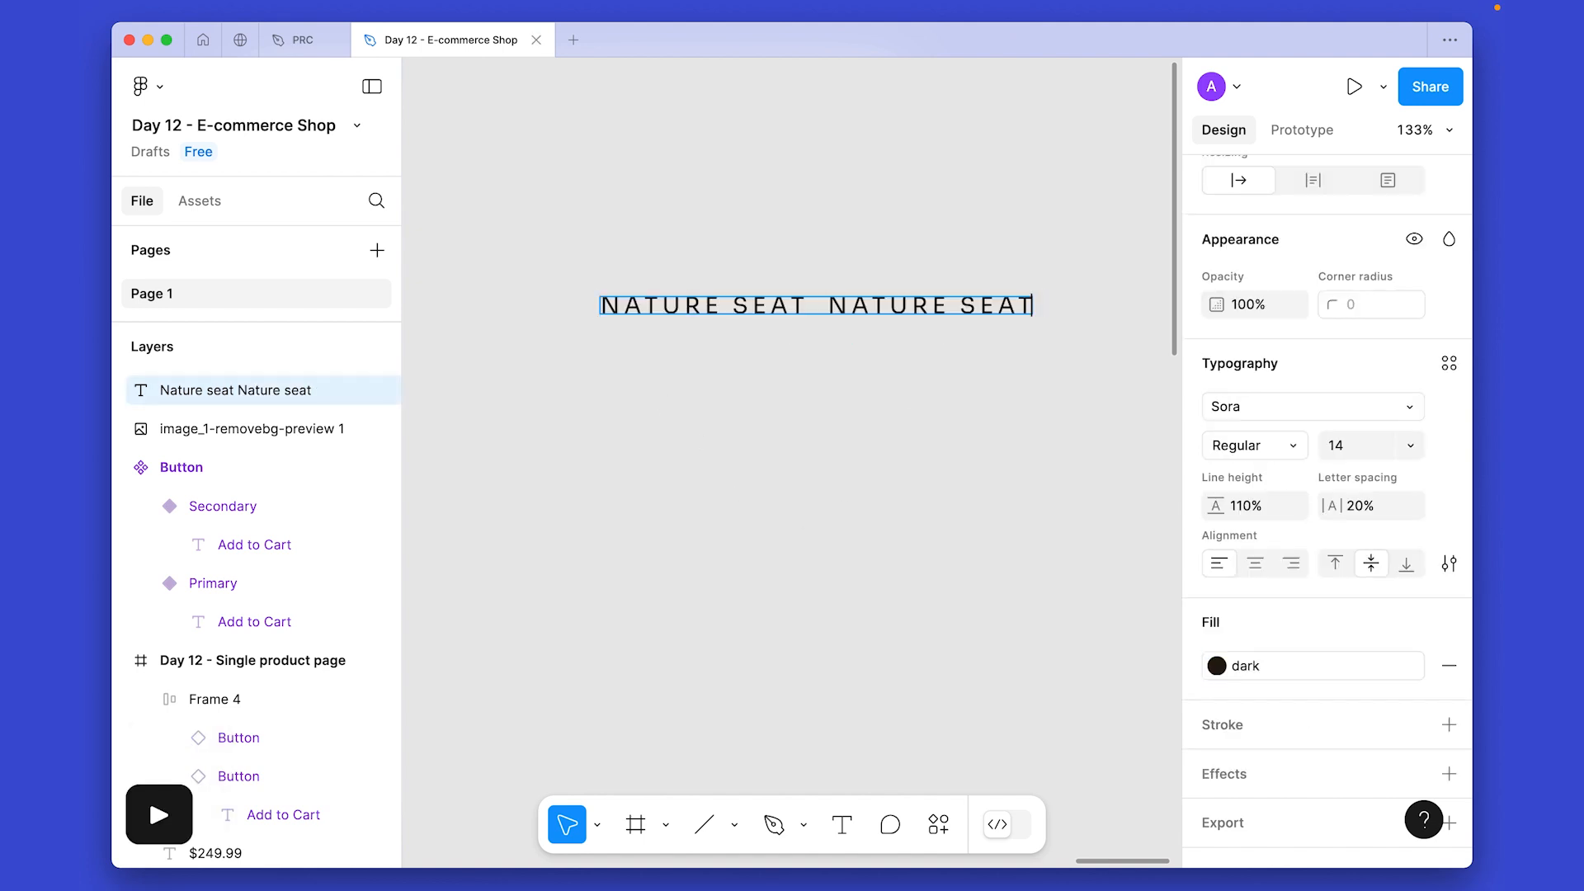
pyautogui.click(874, 517)
# Place a 100 × 100 circle below the text and wrap the text around it with the To Path plugin.
pyautogui.press('o')
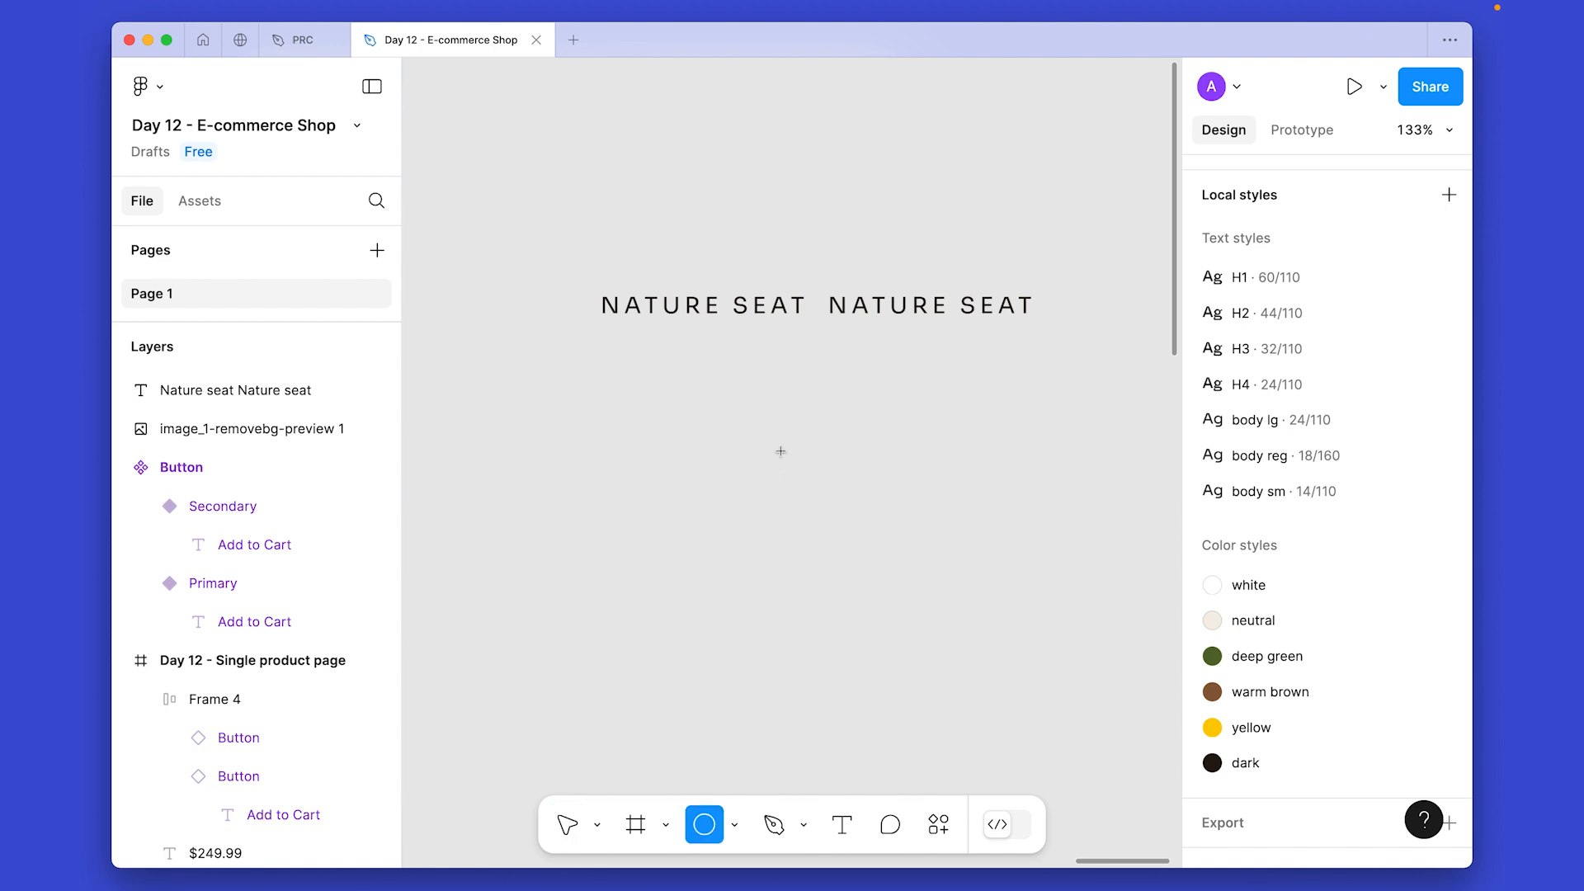
pyautogui.click(794, 423)
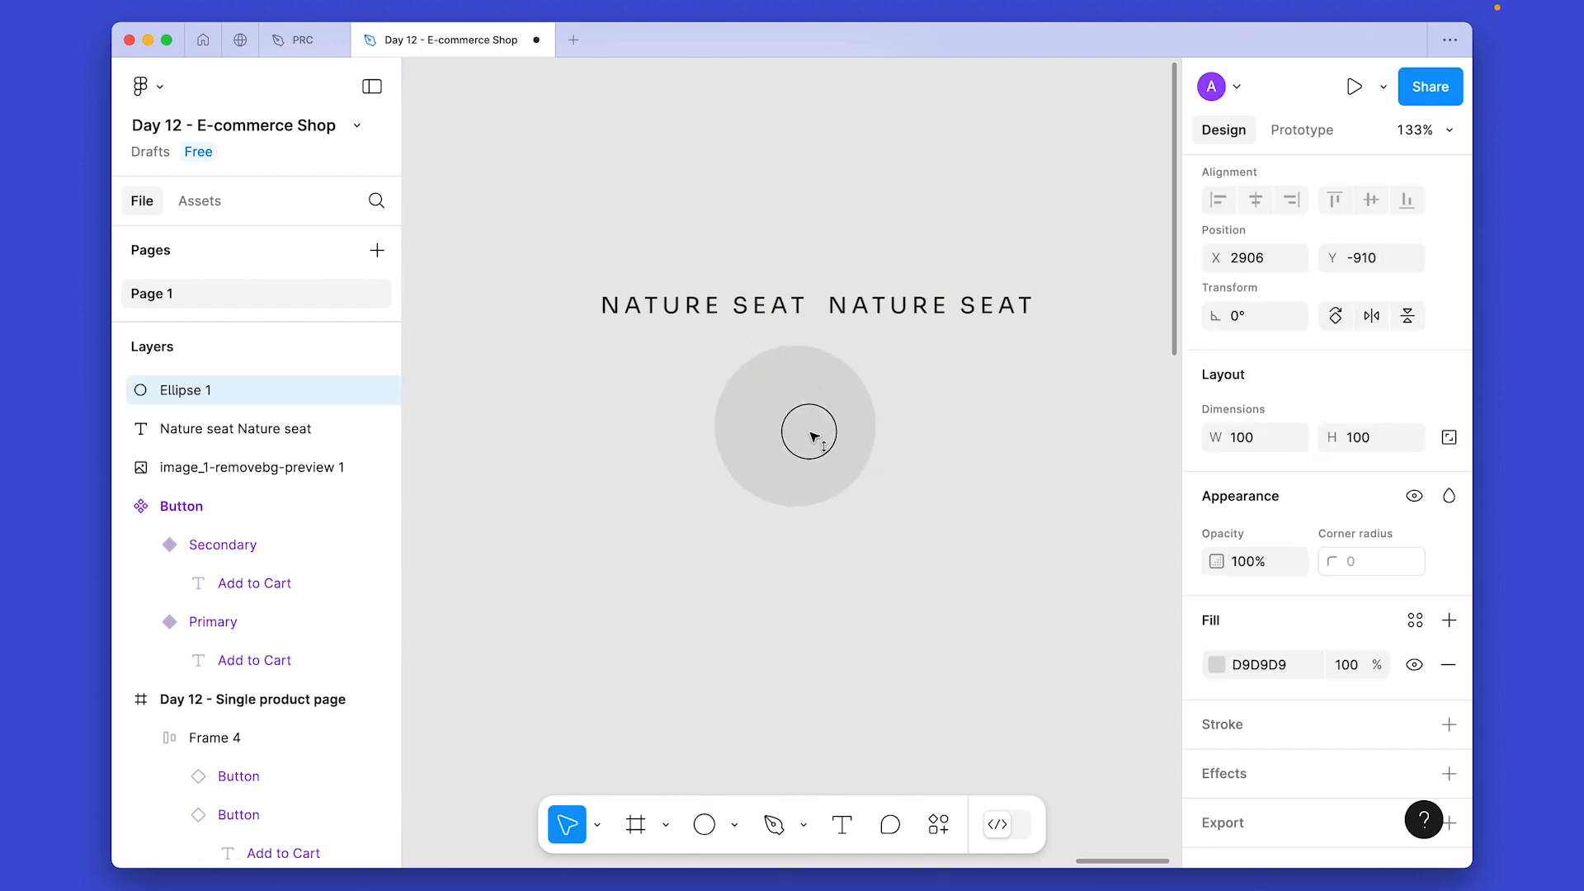
pyautogui.keyDown('shift'); pyautogui.click(909, 313); pyautogui.keyUp('shift')
pyautogui.press('super+slash')
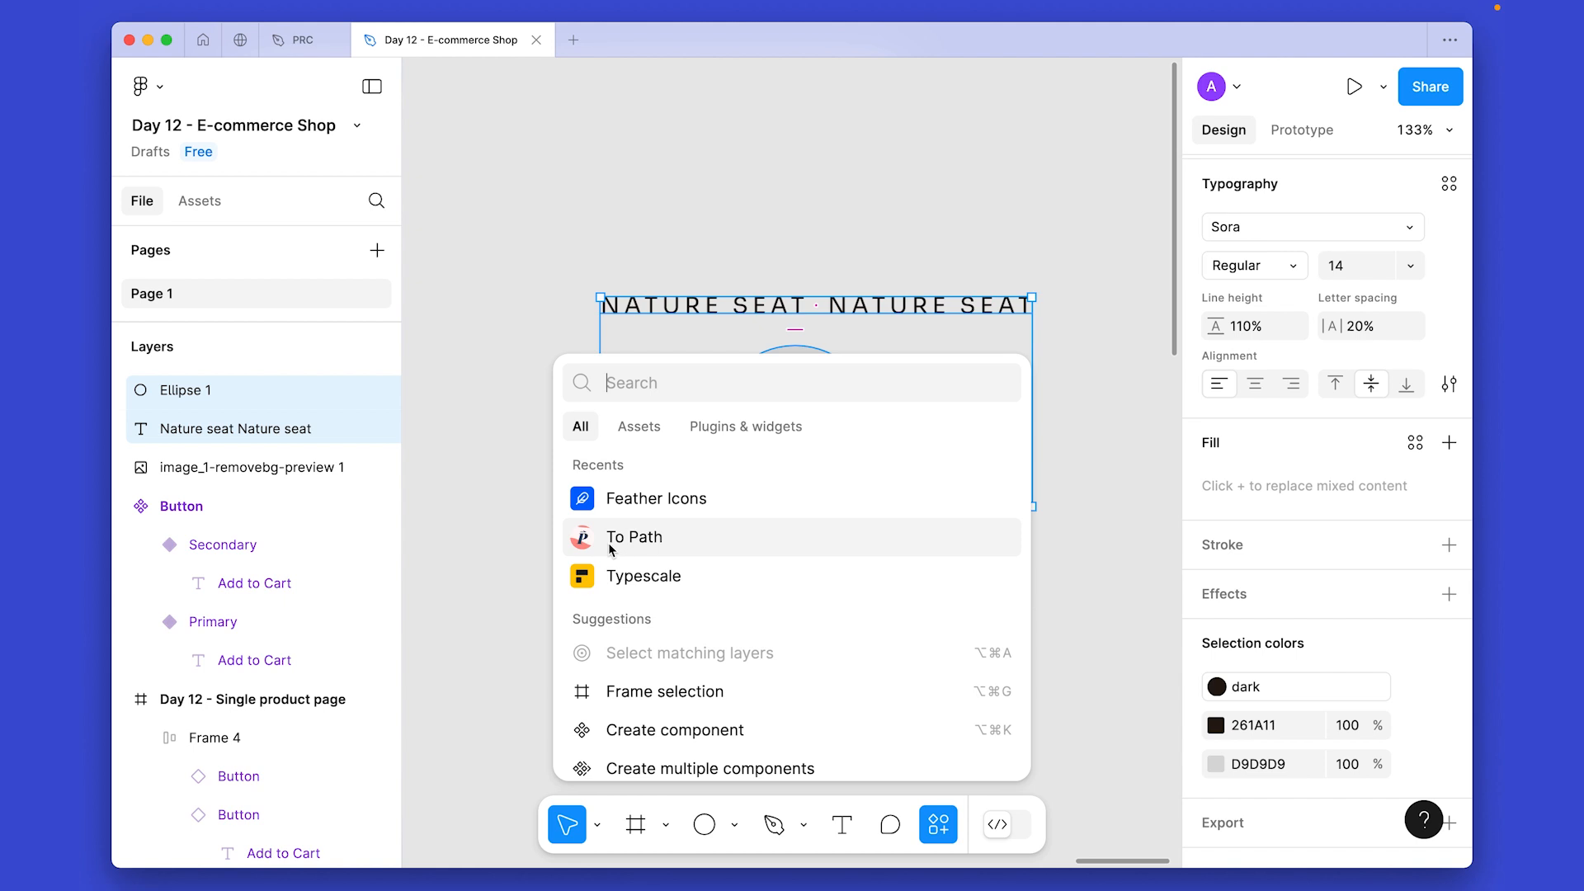
pyautogui.click(634, 540)
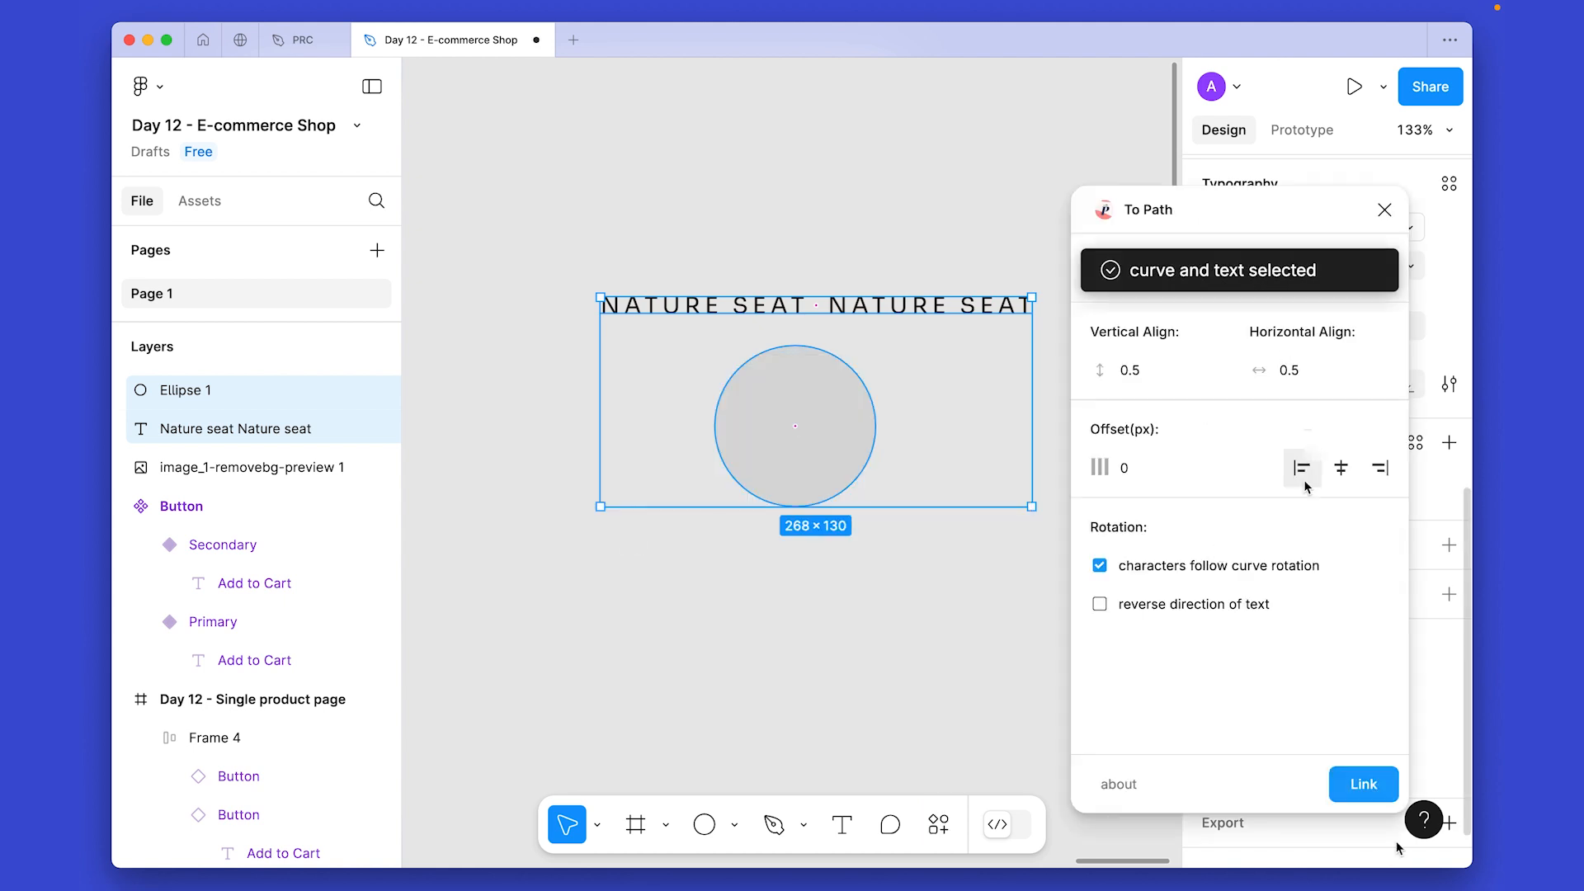
pyautogui.click(1353, 784)
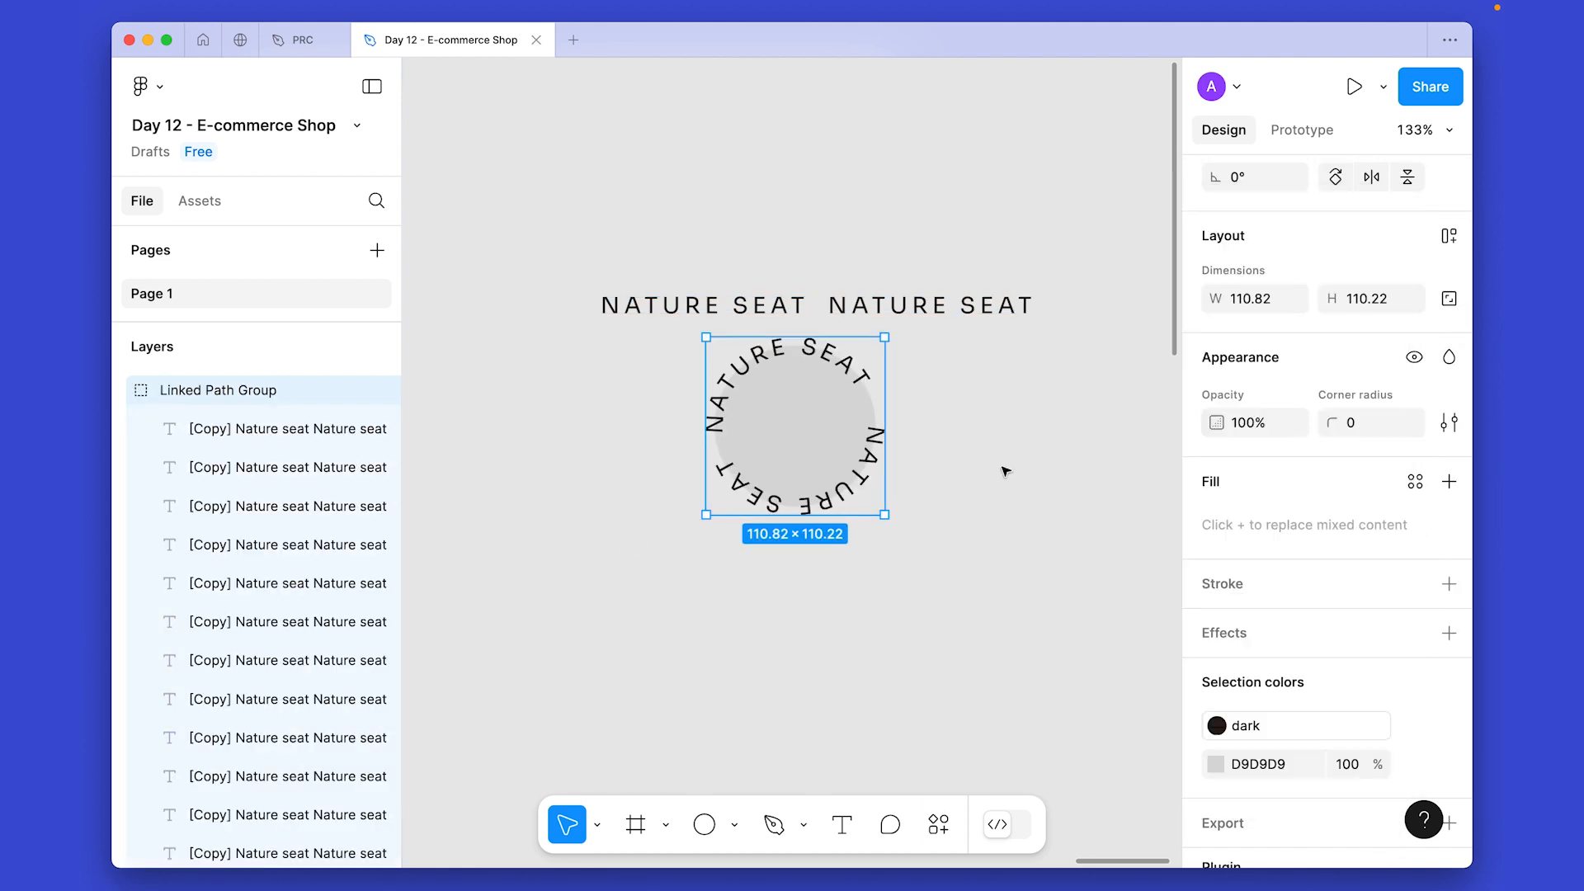
pyautogui.click(1028, 495)
# Enlarge the circle behind the curved text to about 134 × 134 and apply the neutral fill style.
pyautogui.click(823, 427)
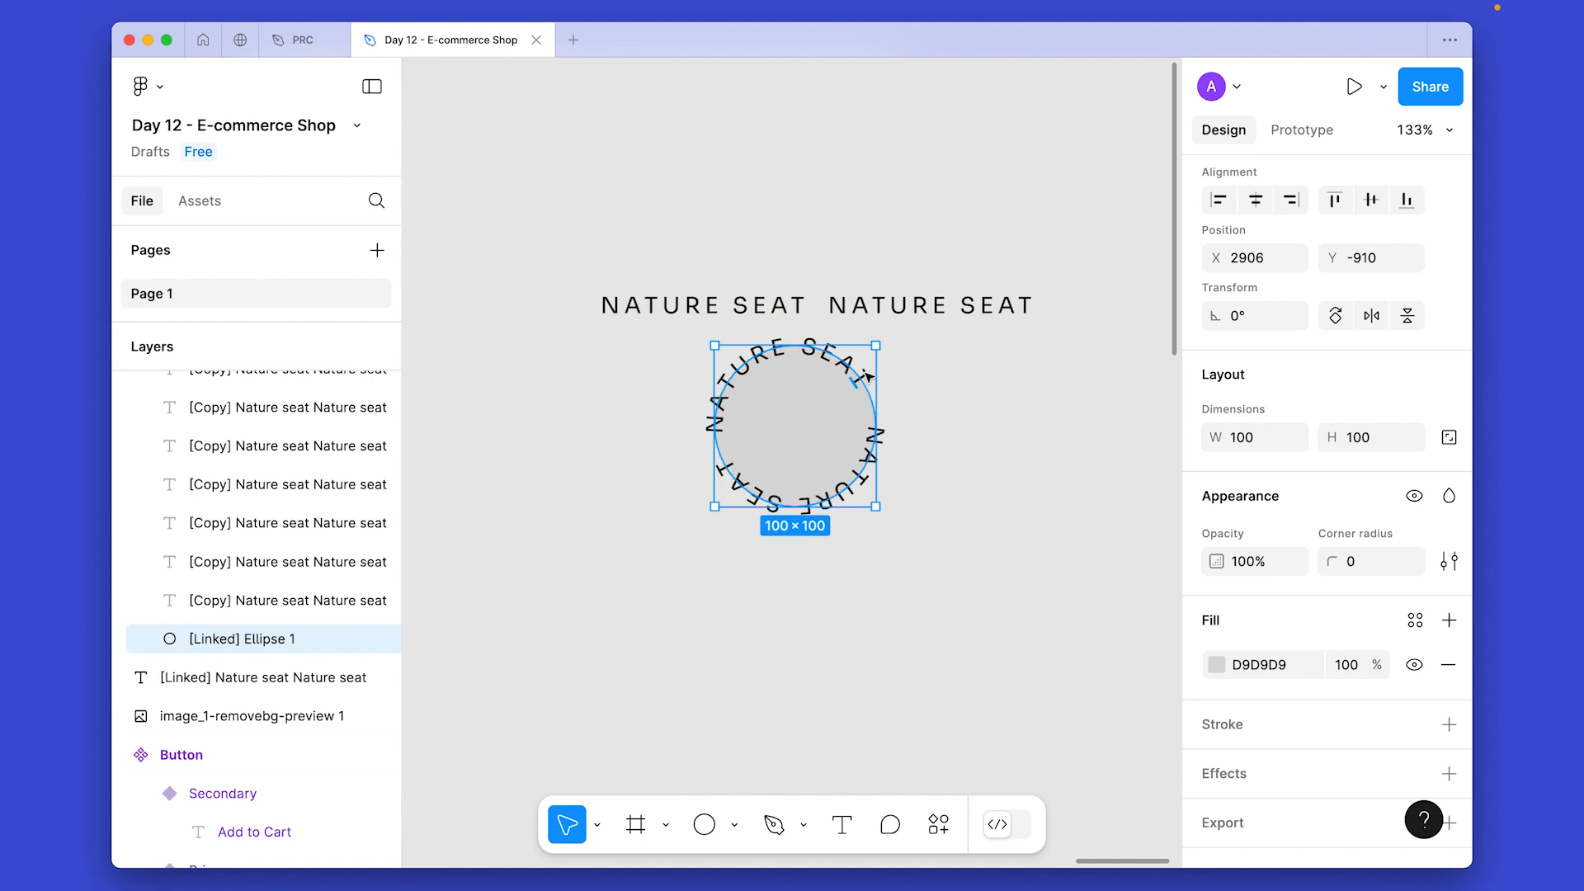
pyautogui.moveTo(877, 347); pyautogui.dragTo(903, 318)
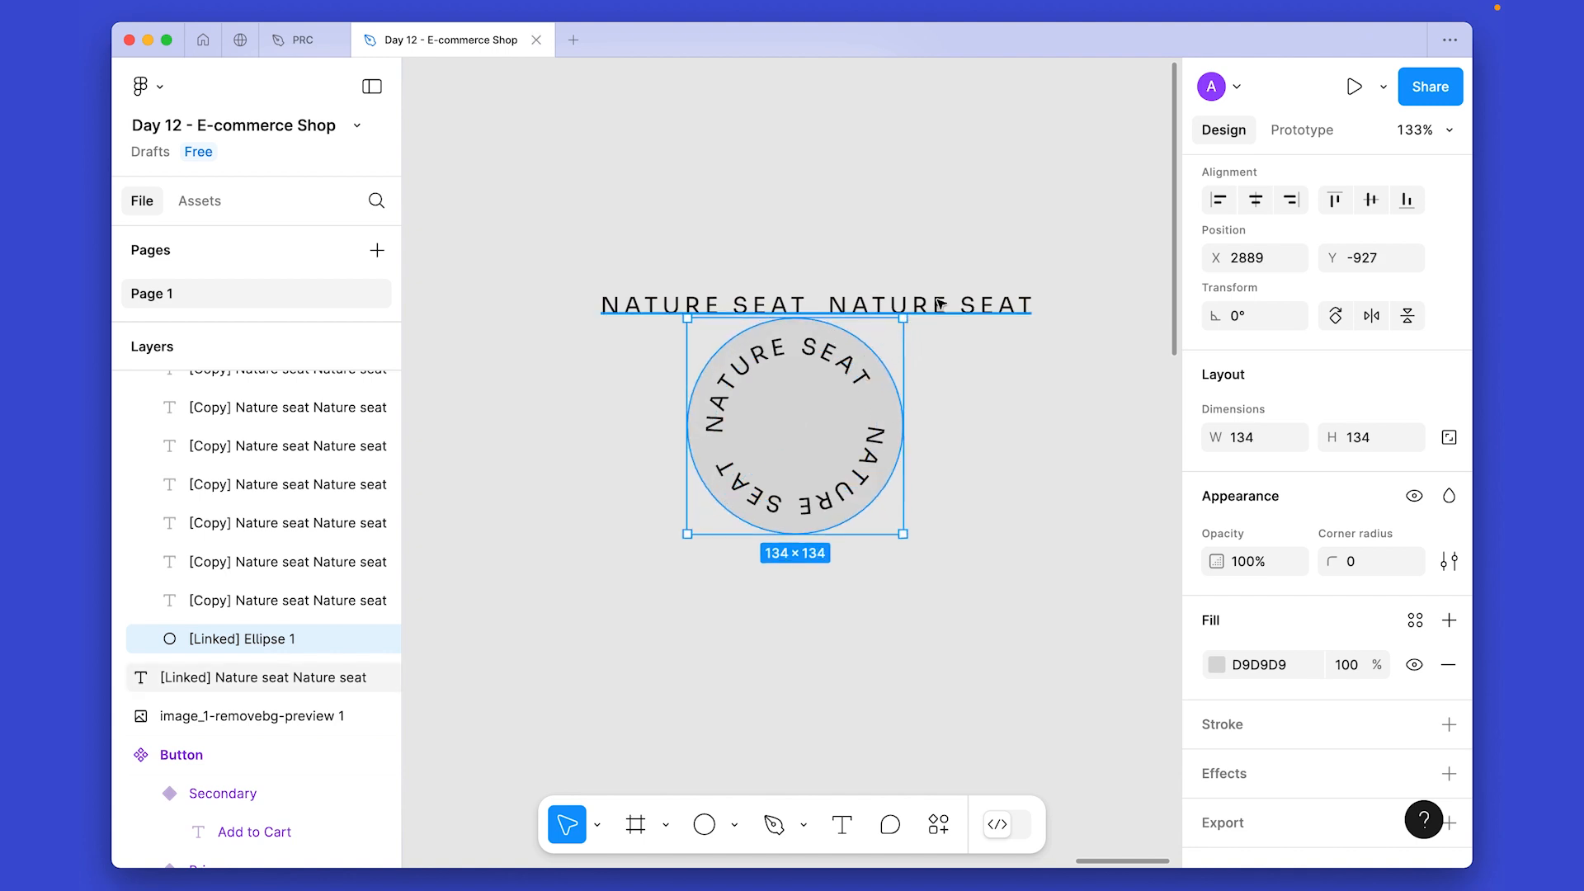
pyautogui.scroll(-1, 1420, 603)
pyautogui.click(1417, 589)
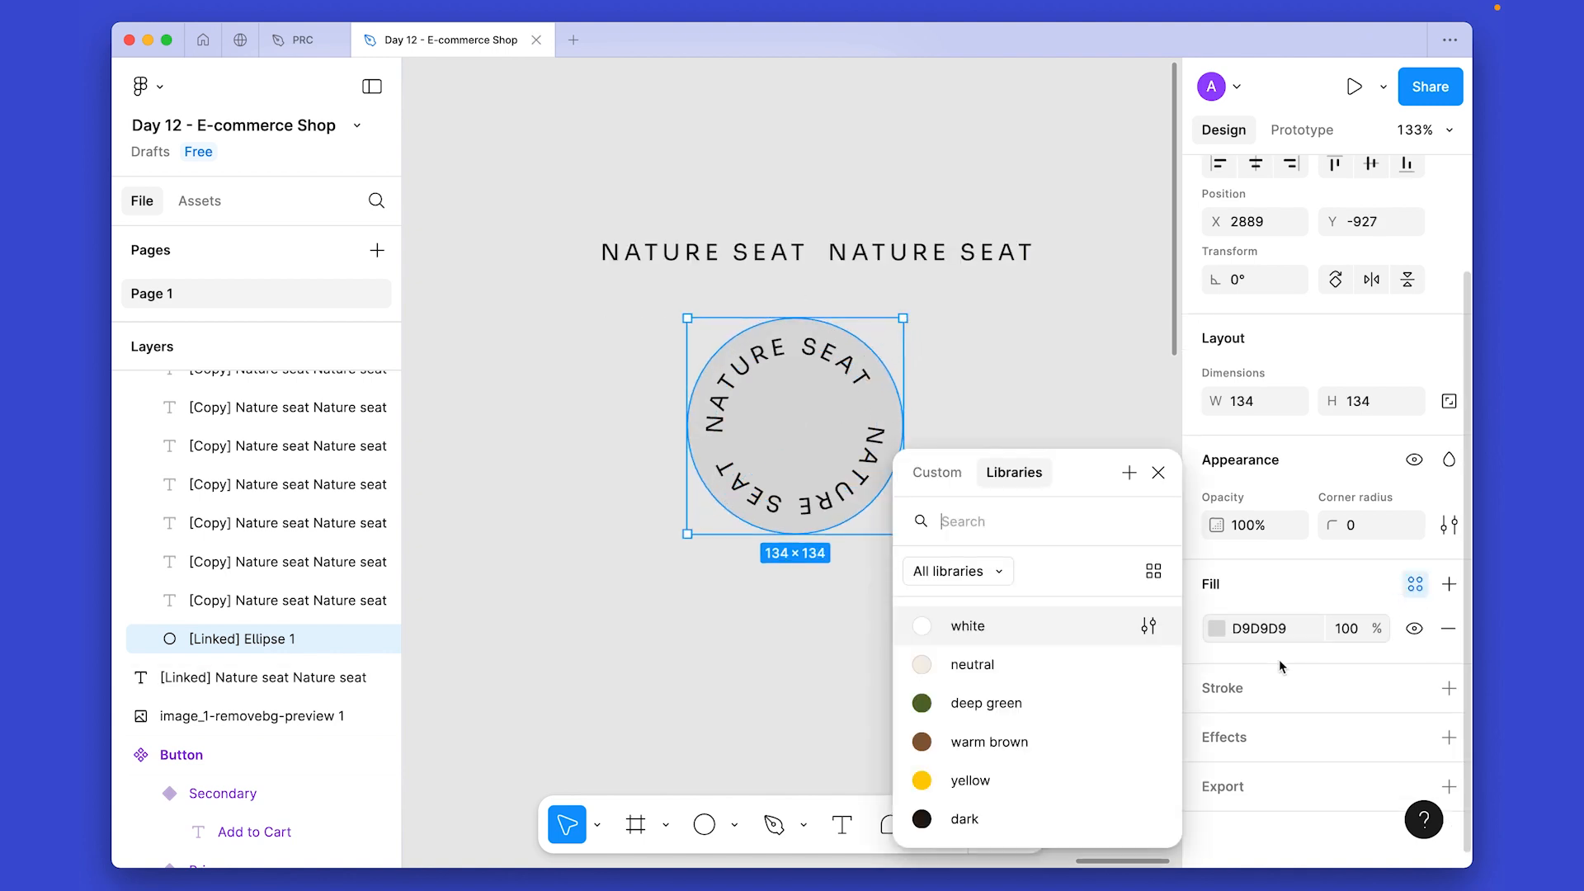
pyautogui.click(982, 664)
pyautogui.click(848, 658)
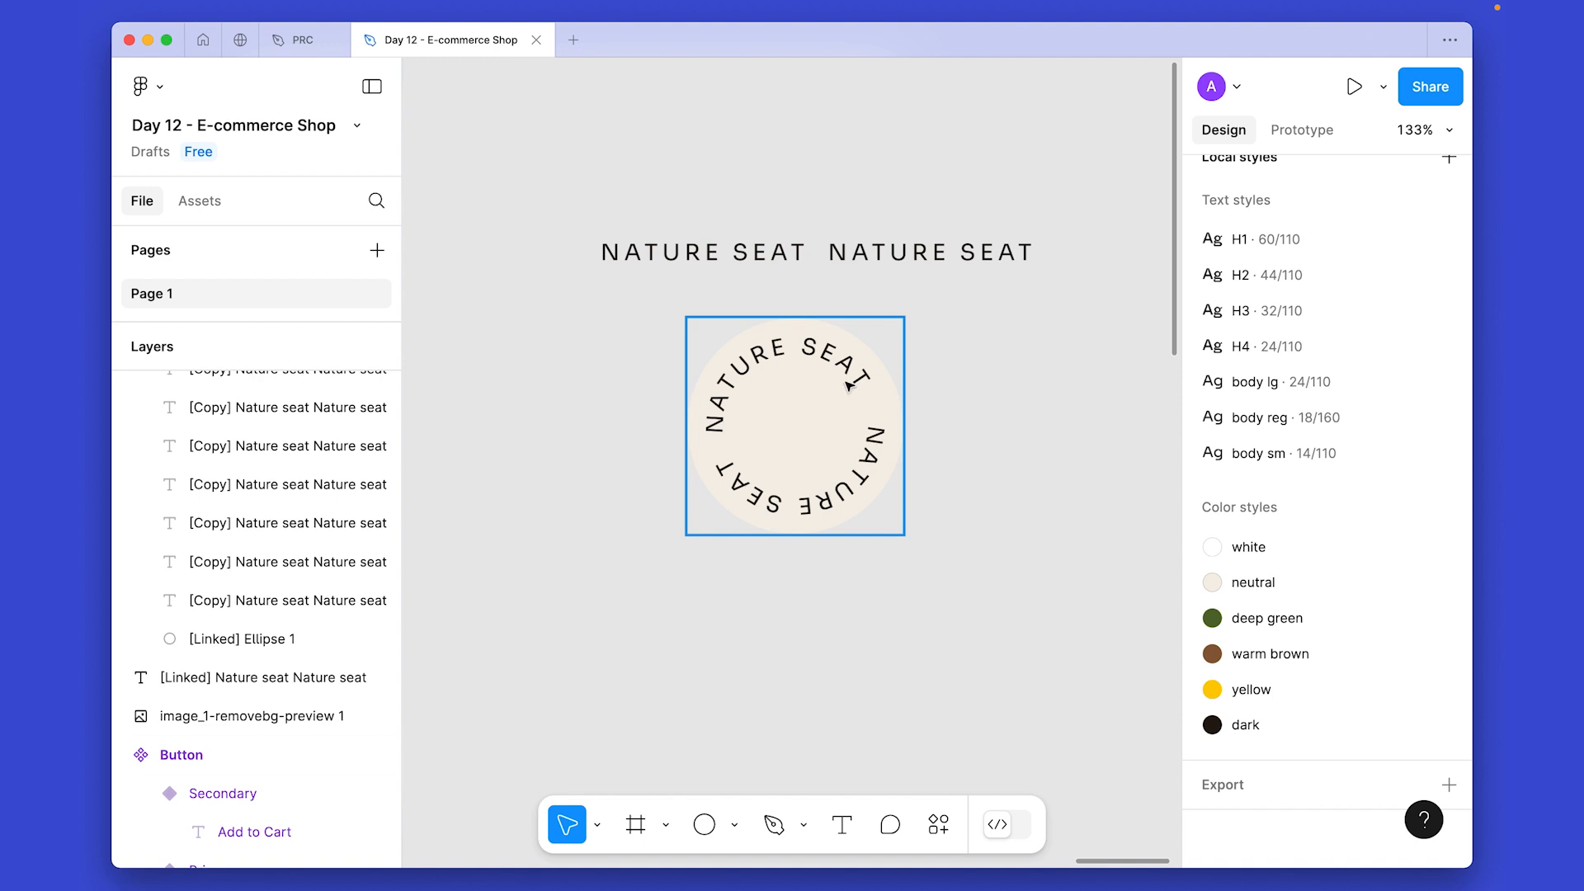
# Insert the diagonal up-right arrow icon with the Feather Icons plugin.
pyautogui.press('super+slash')
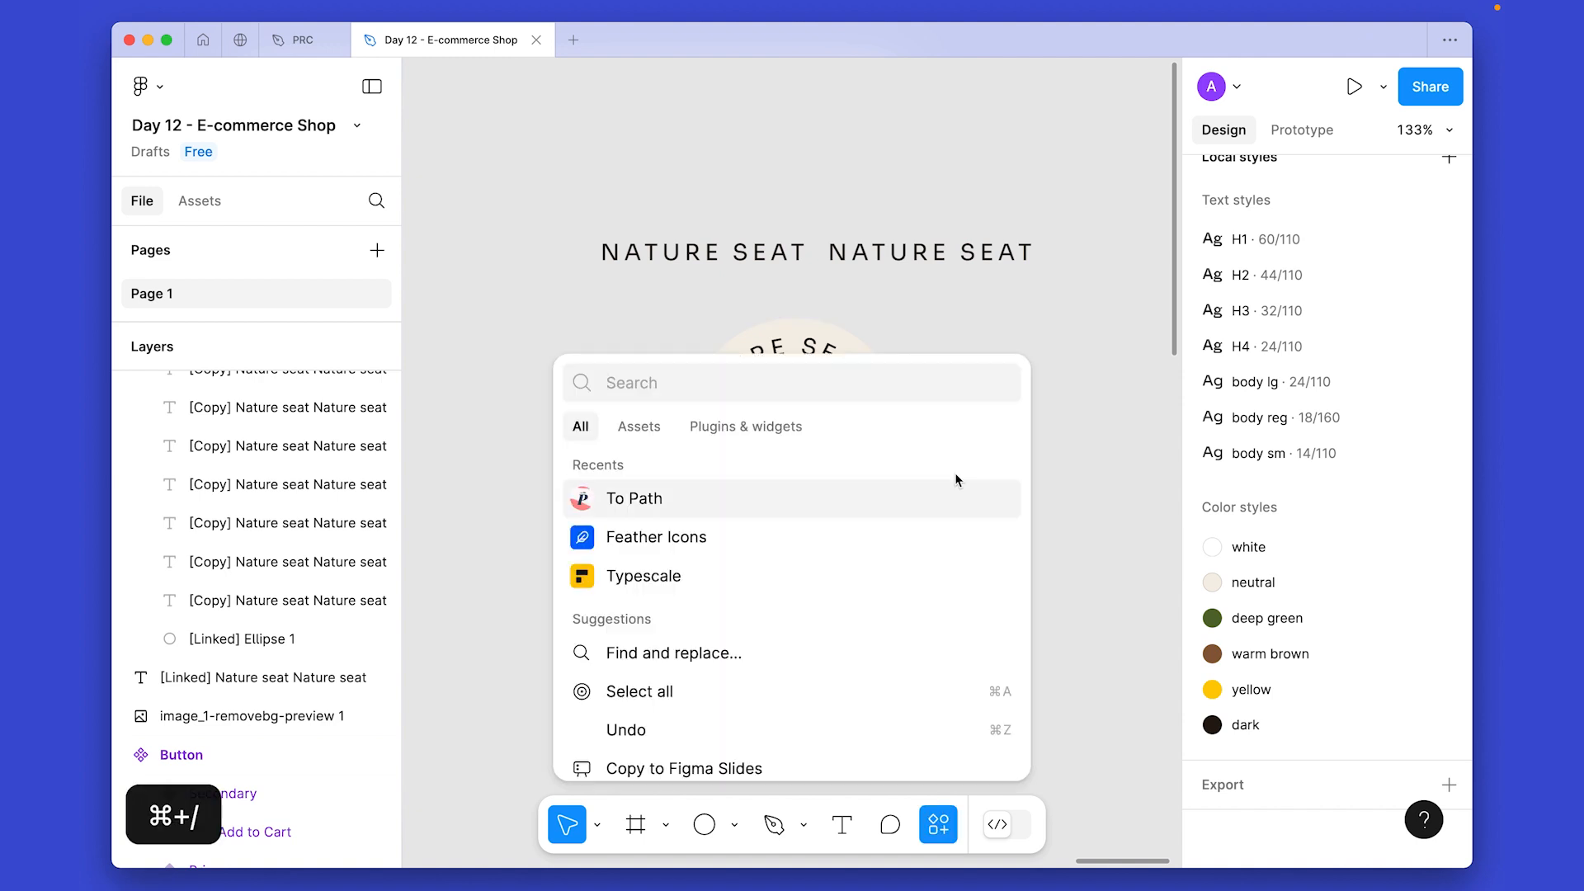
pyautogui.click(649, 540)
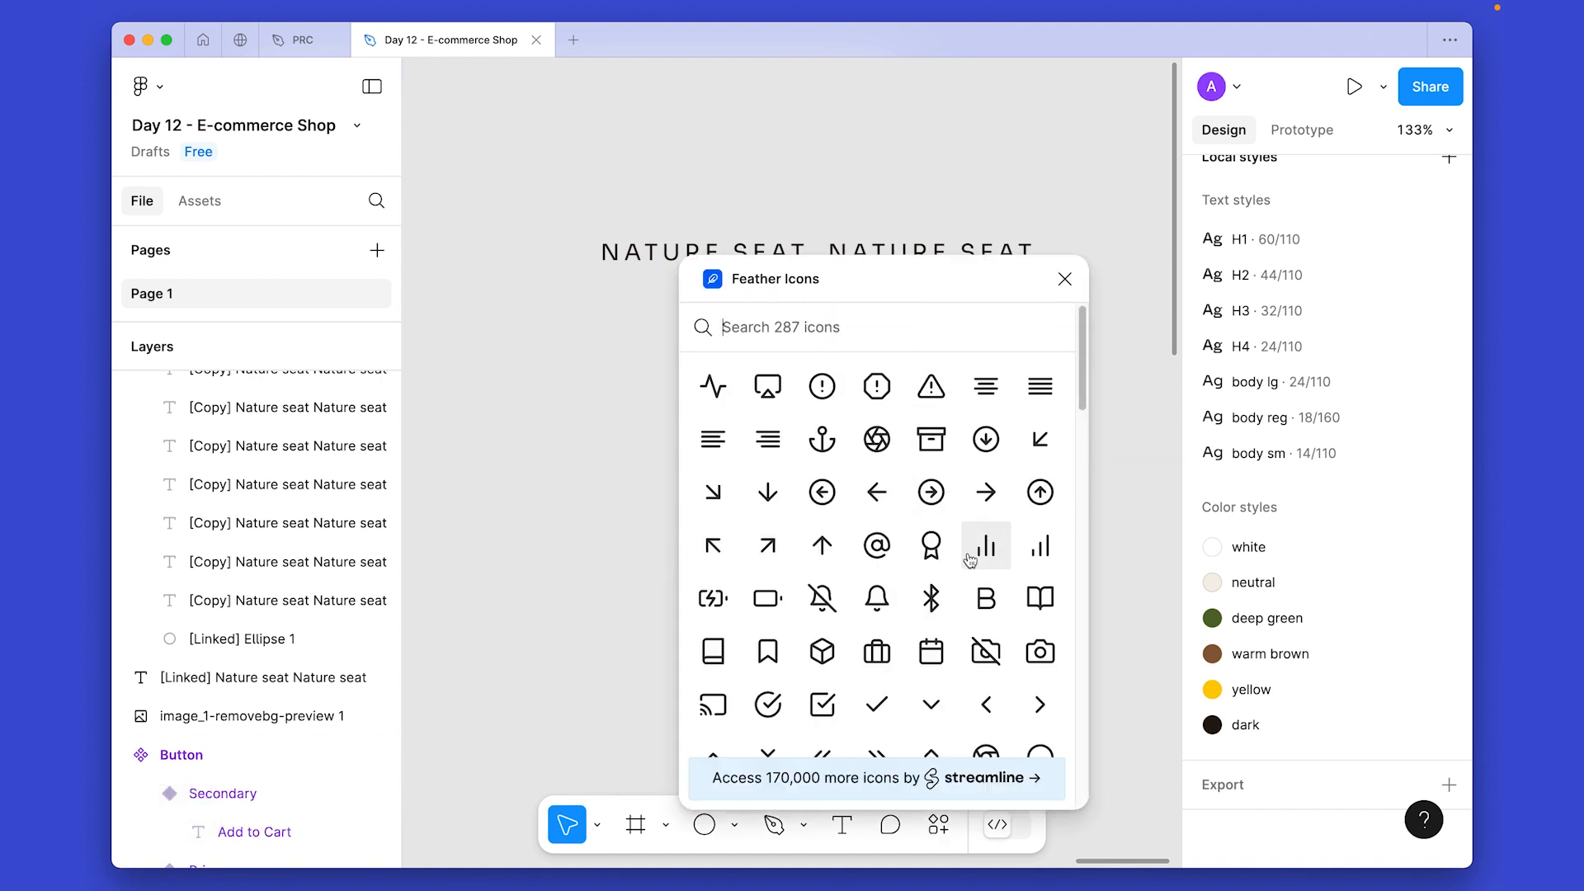
pyautogui.click(767, 546)
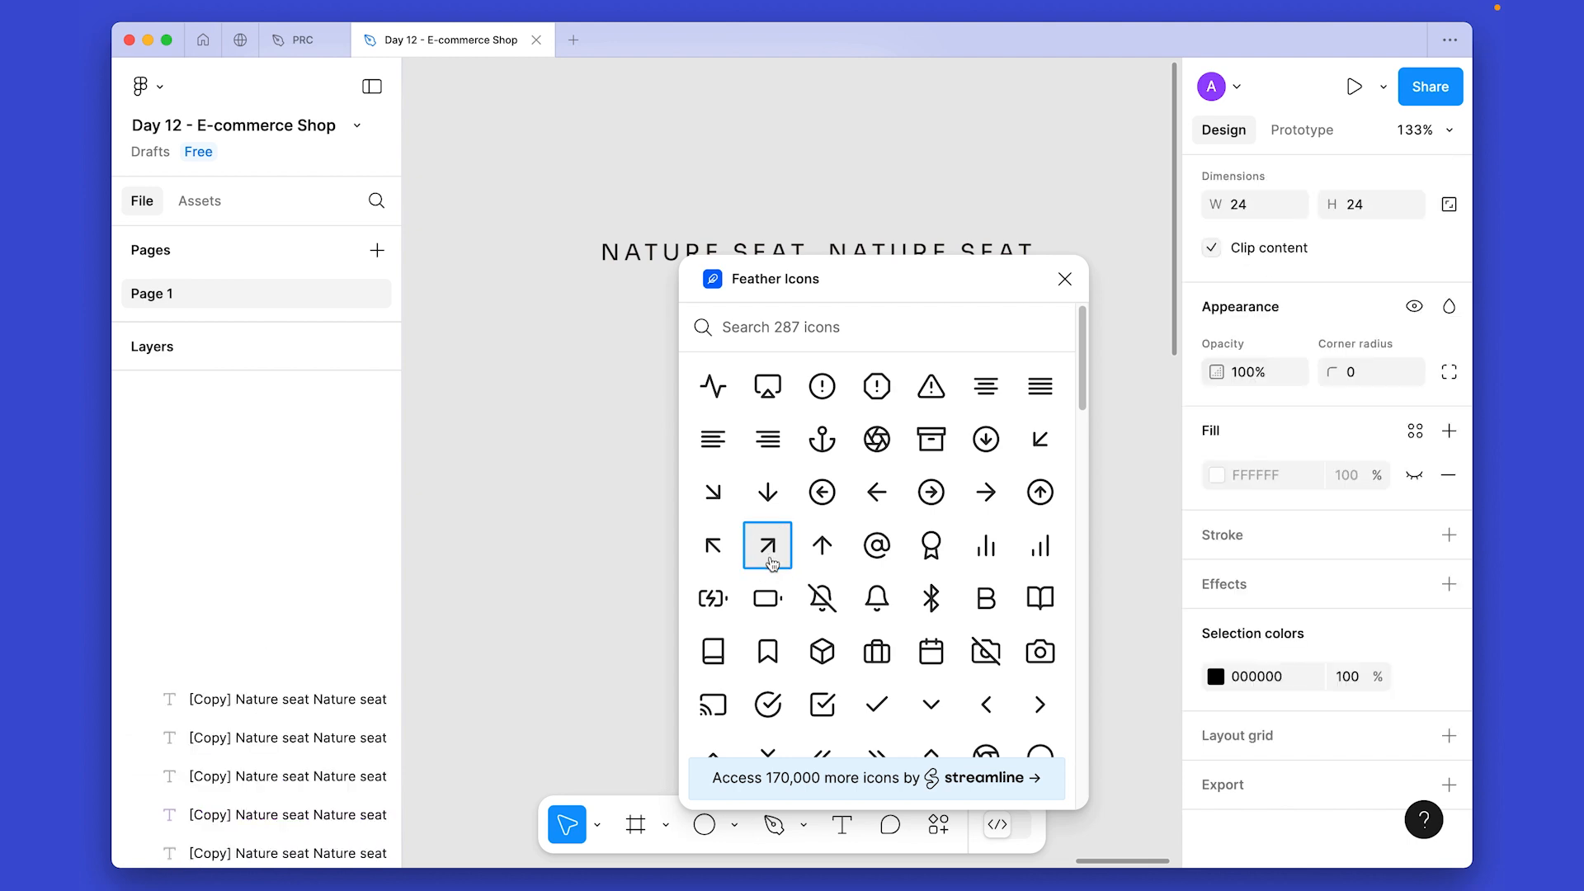
# Move the arrow icon into the badge group, centre it inside the circular text and scale it up to about 74 × 74.
pyautogui.click(1065, 279)
pyautogui.press('super+x')
pyautogui.click(805, 471)
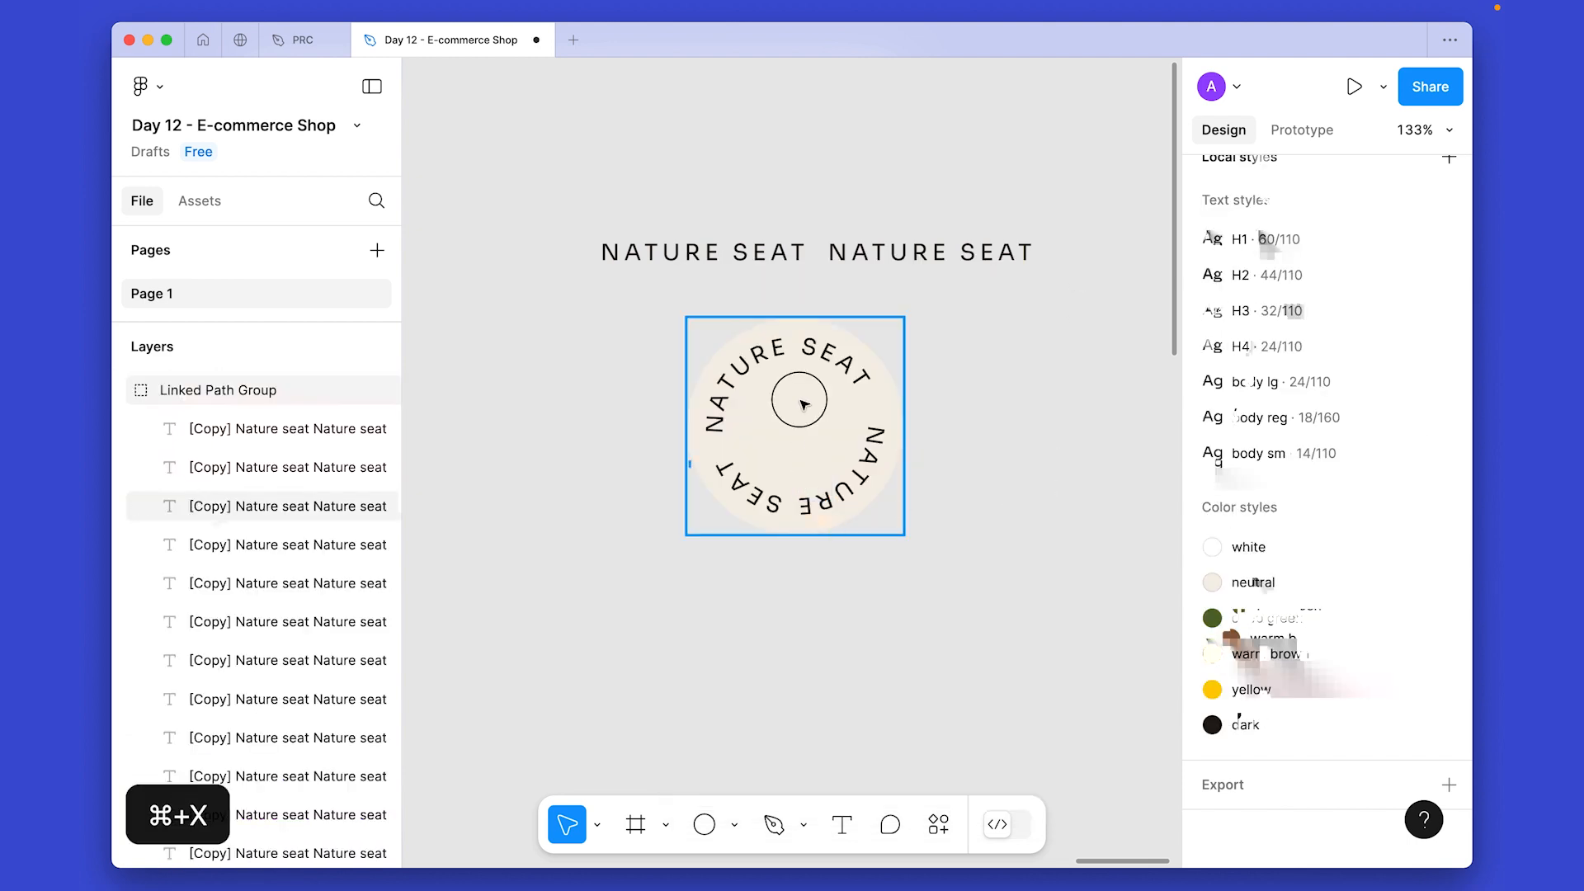
pyautogui.press('super+v')
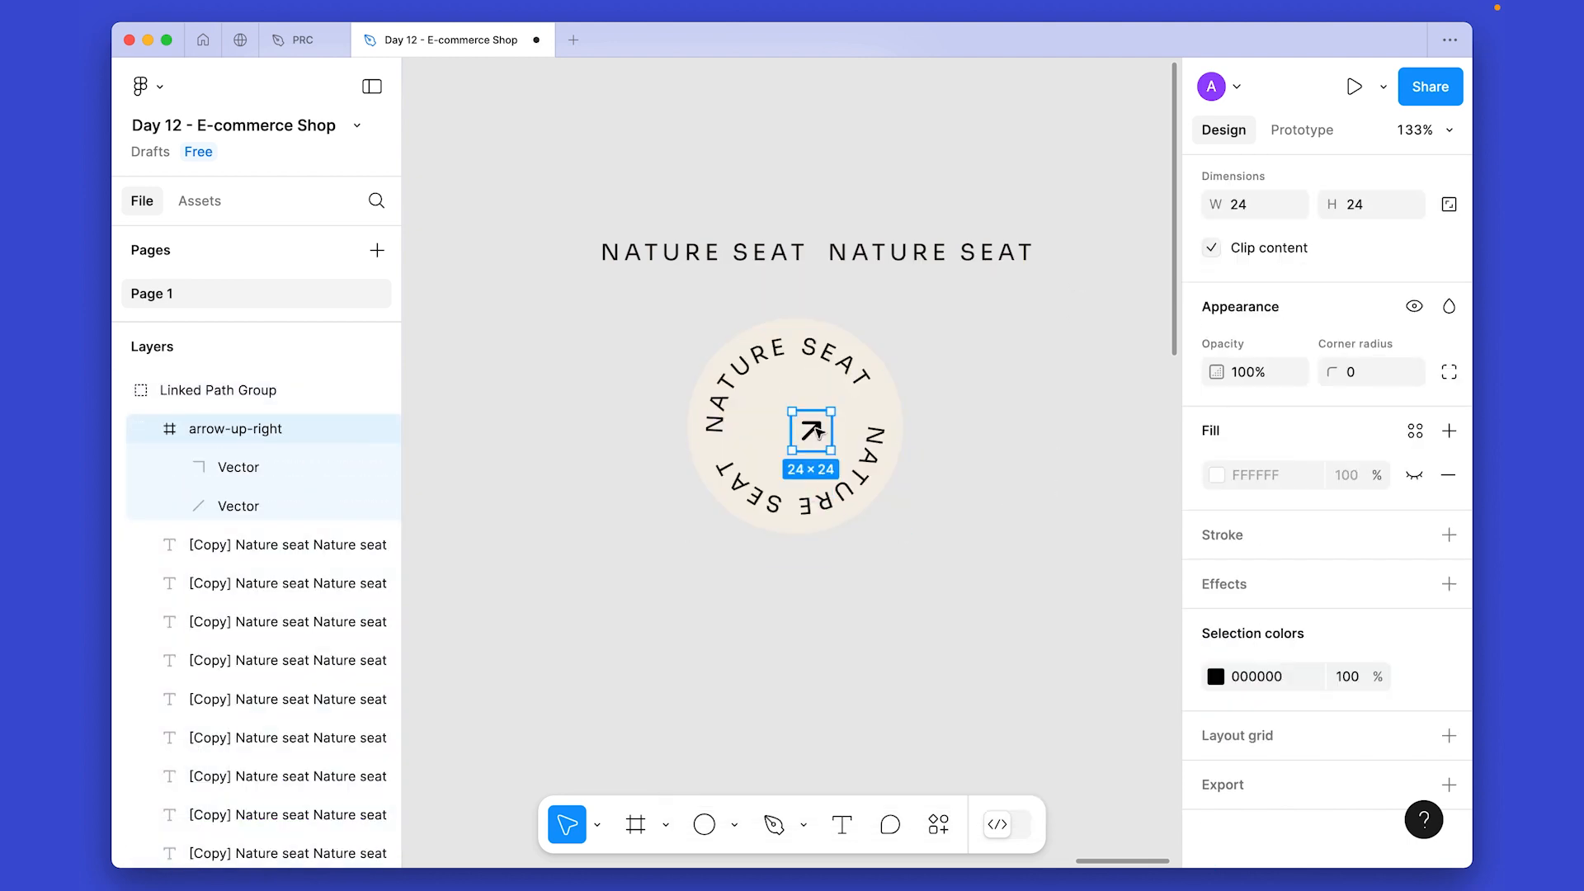
pyautogui.hotkey('alt', 'v')
pyautogui.hotkey('alt', 'h')
pyautogui.press('k')
pyautogui.moveTo(815, 428)
pyautogui.mouseDown()
pyautogui.moveTo(866, 418)
pyautogui.moveTo(841, 423)
pyautogui.mouseUp()
# Set the stroke weight of the arrow's vectors to 2 and apply the dark color style to the stroke.
pyautogui.press('Return')
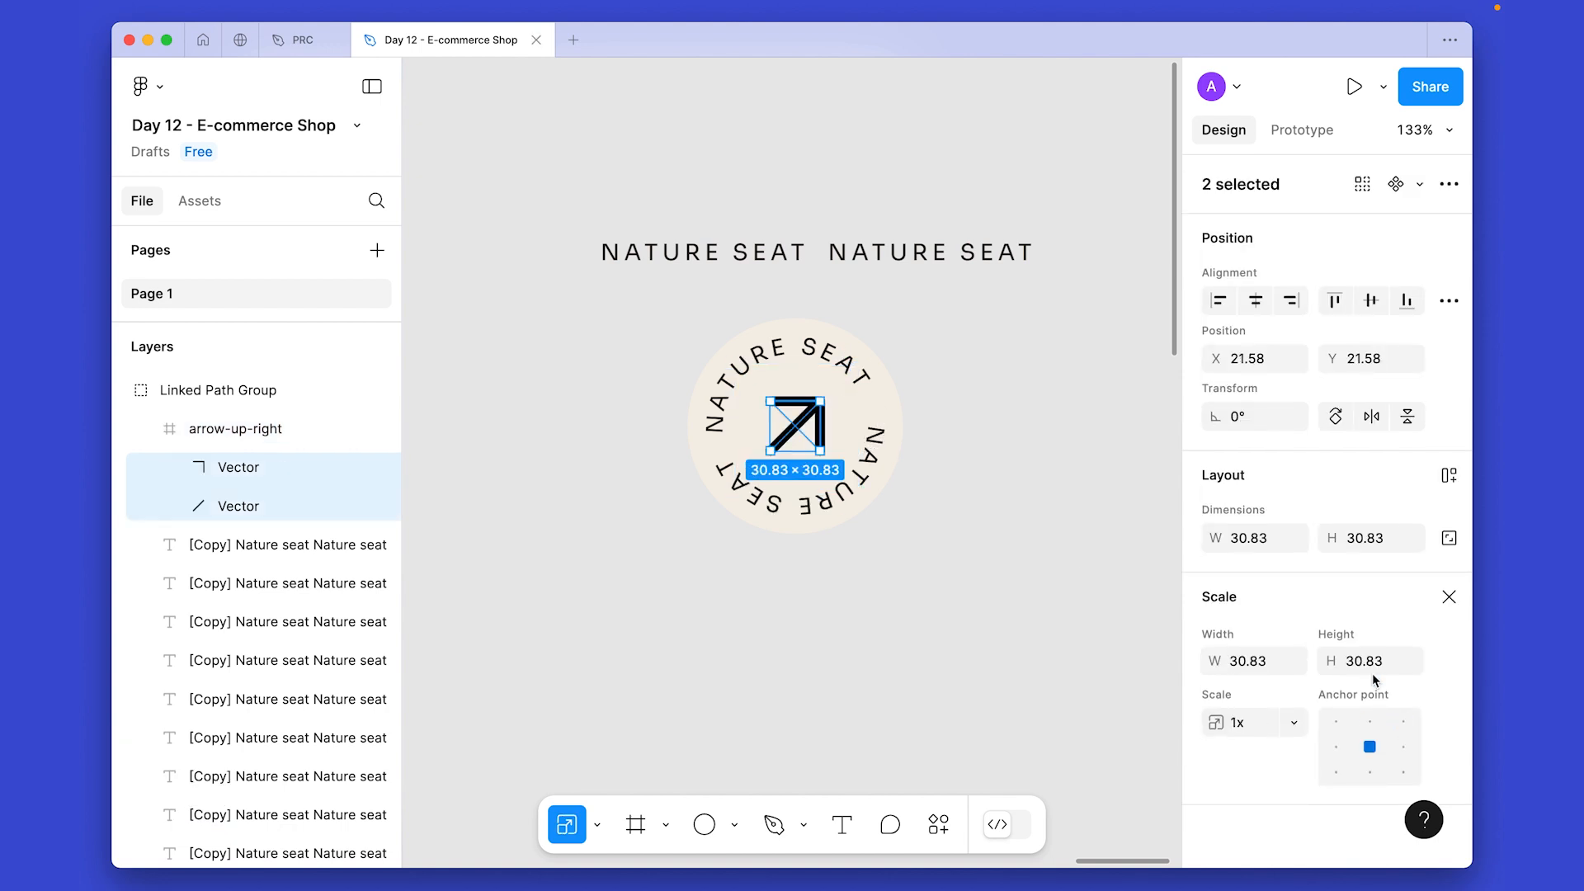
pyautogui.click(1450, 596)
pyautogui.scroll(-3, 1365, 737)
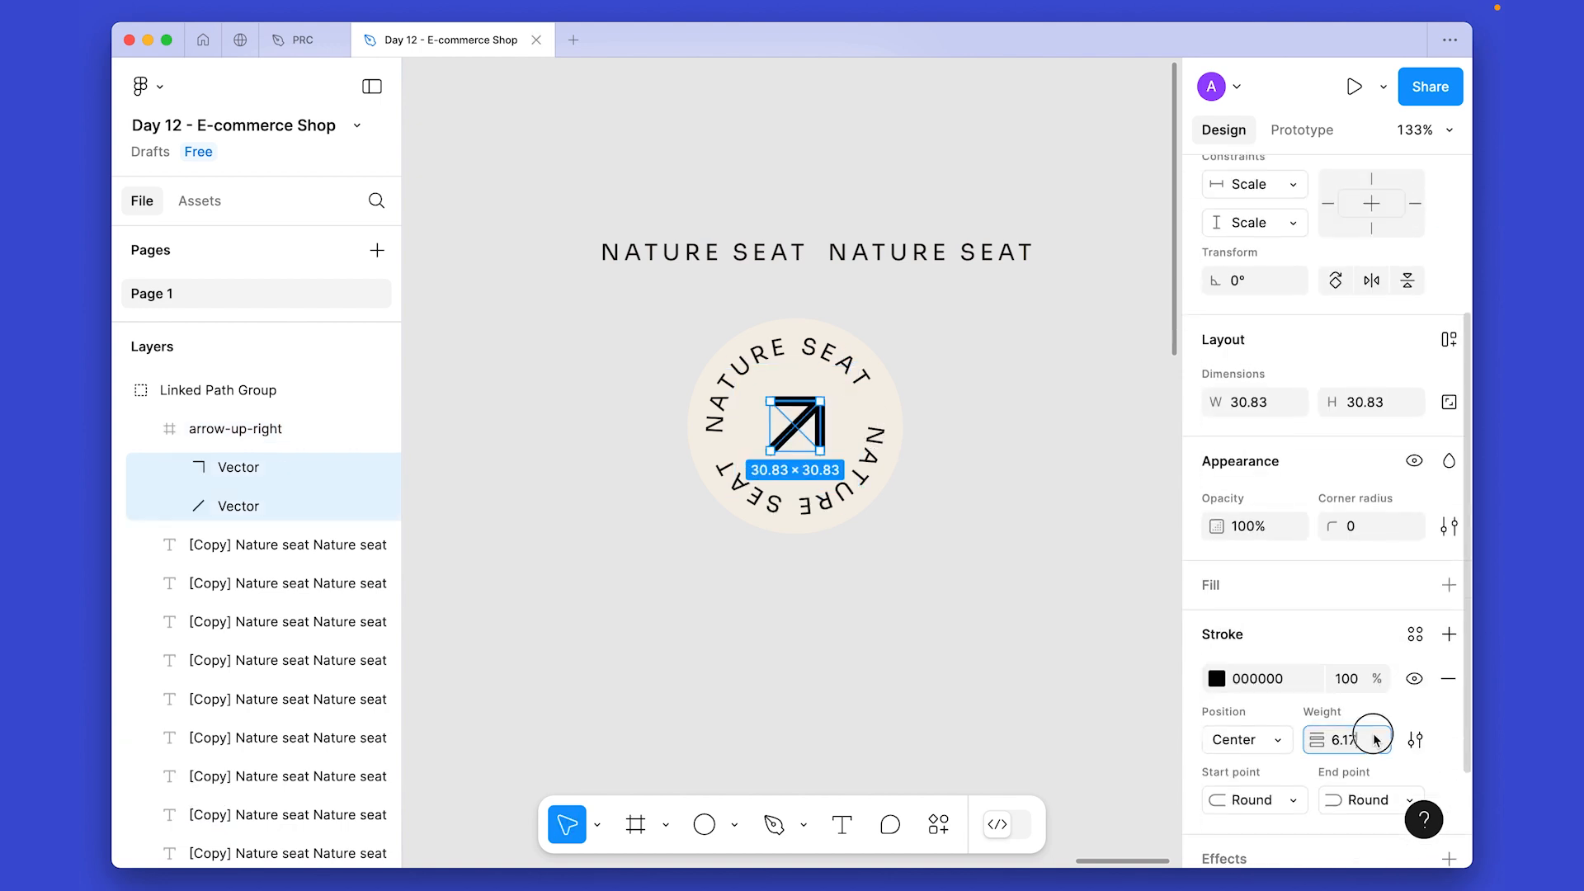
pyautogui.press('Return')
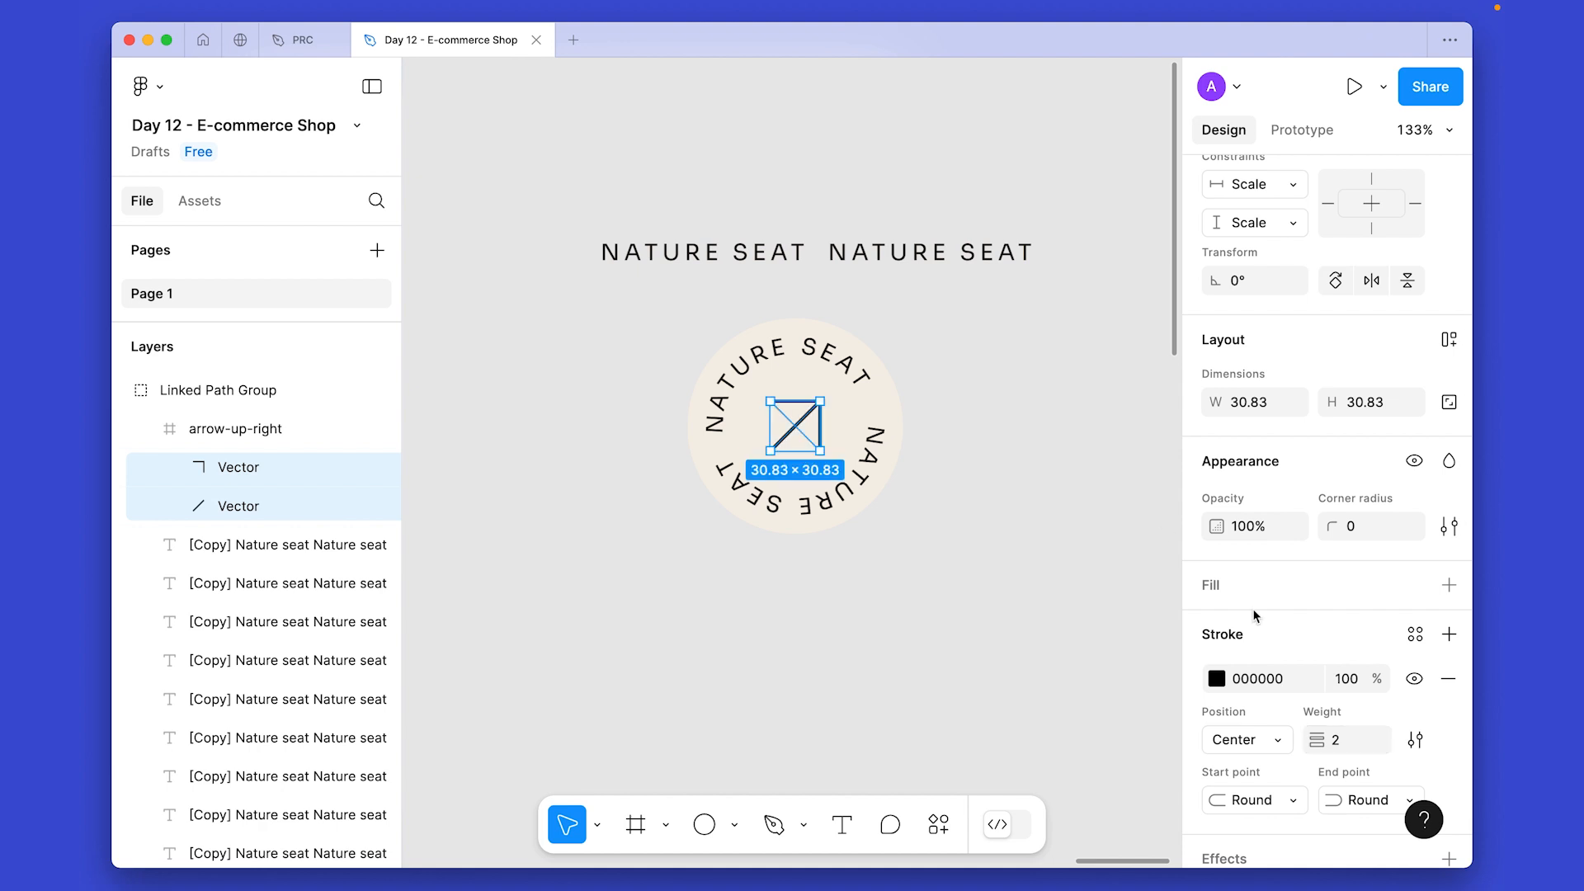
pyautogui.click(1414, 634)
pyautogui.click(1046, 818)
pyautogui.click(1075, 488)
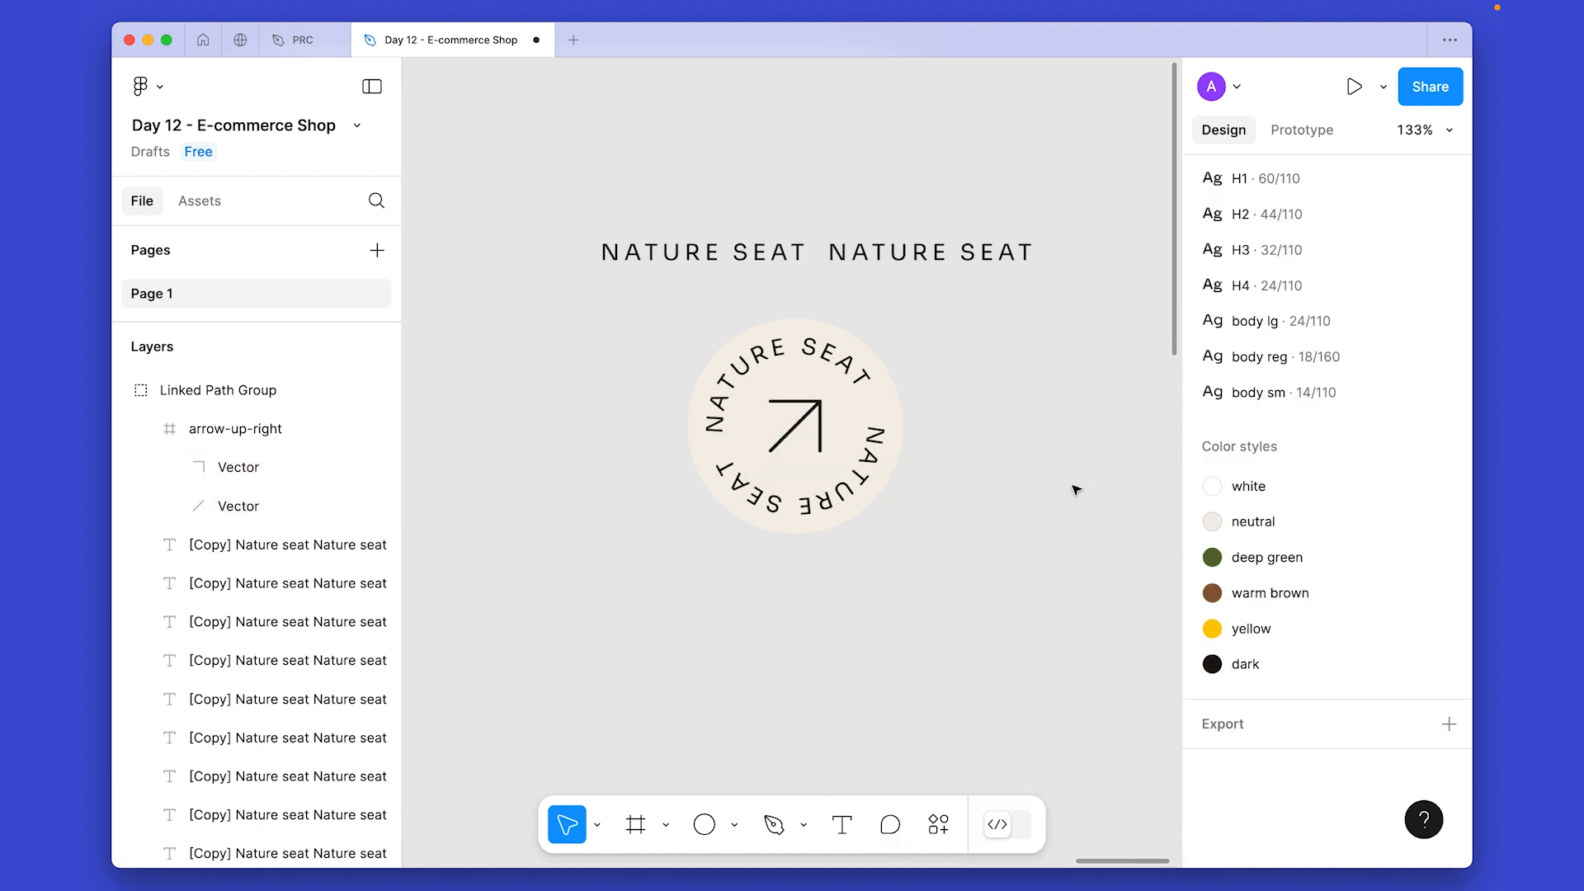
# Shrink the arrow icon frame to 60 × 60 within the badge.
pyautogui.scroll(-3, 1075, 488)
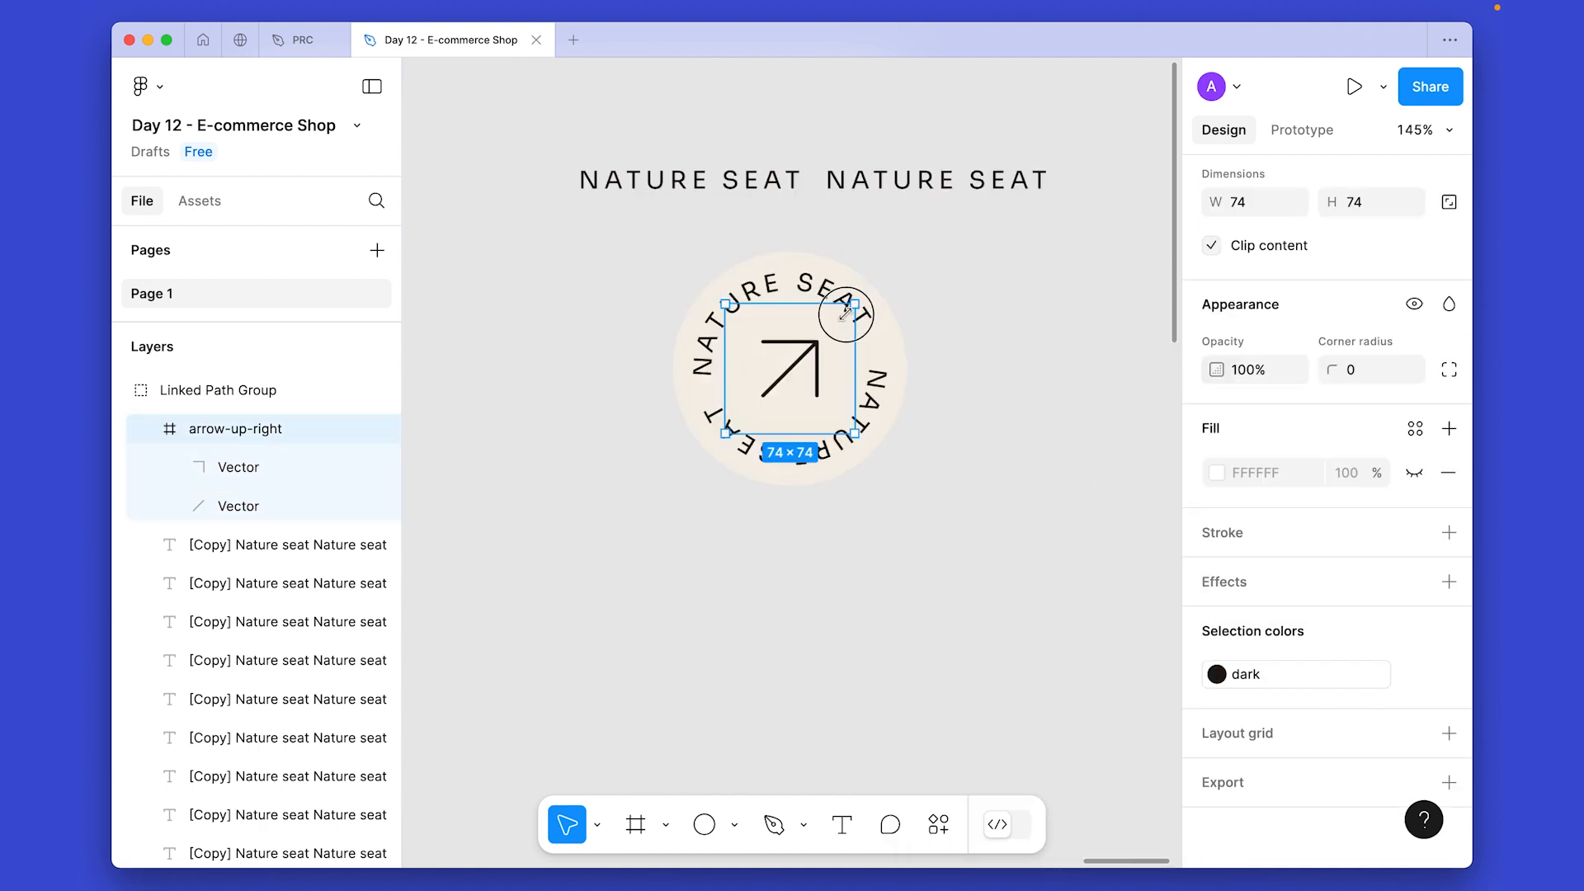
pyautogui.moveTo(846, 314); pyautogui.dragTo(842, 318)
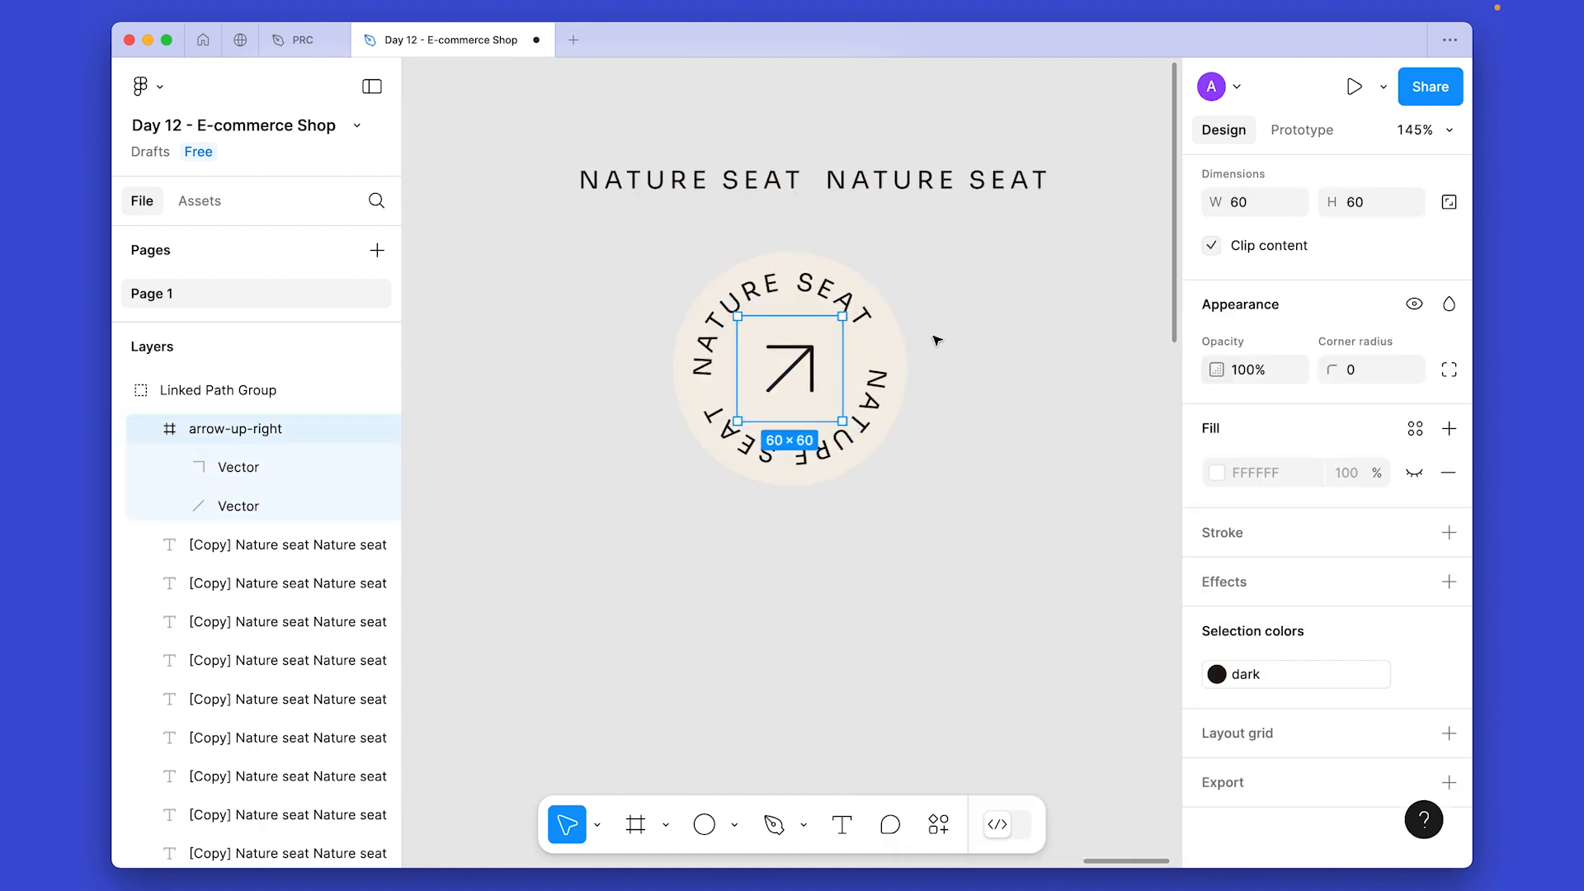
pyautogui.click(935, 339)
# Move the finished badge into the product image group, overlapping the right edge of the green square behind the chair.
pyautogui.scroll(-5, 938, 339)
pyautogui.moveTo(902, 449); pyautogui.dragTo(957, 490)
pyautogui.scroll(3, 957, 490)
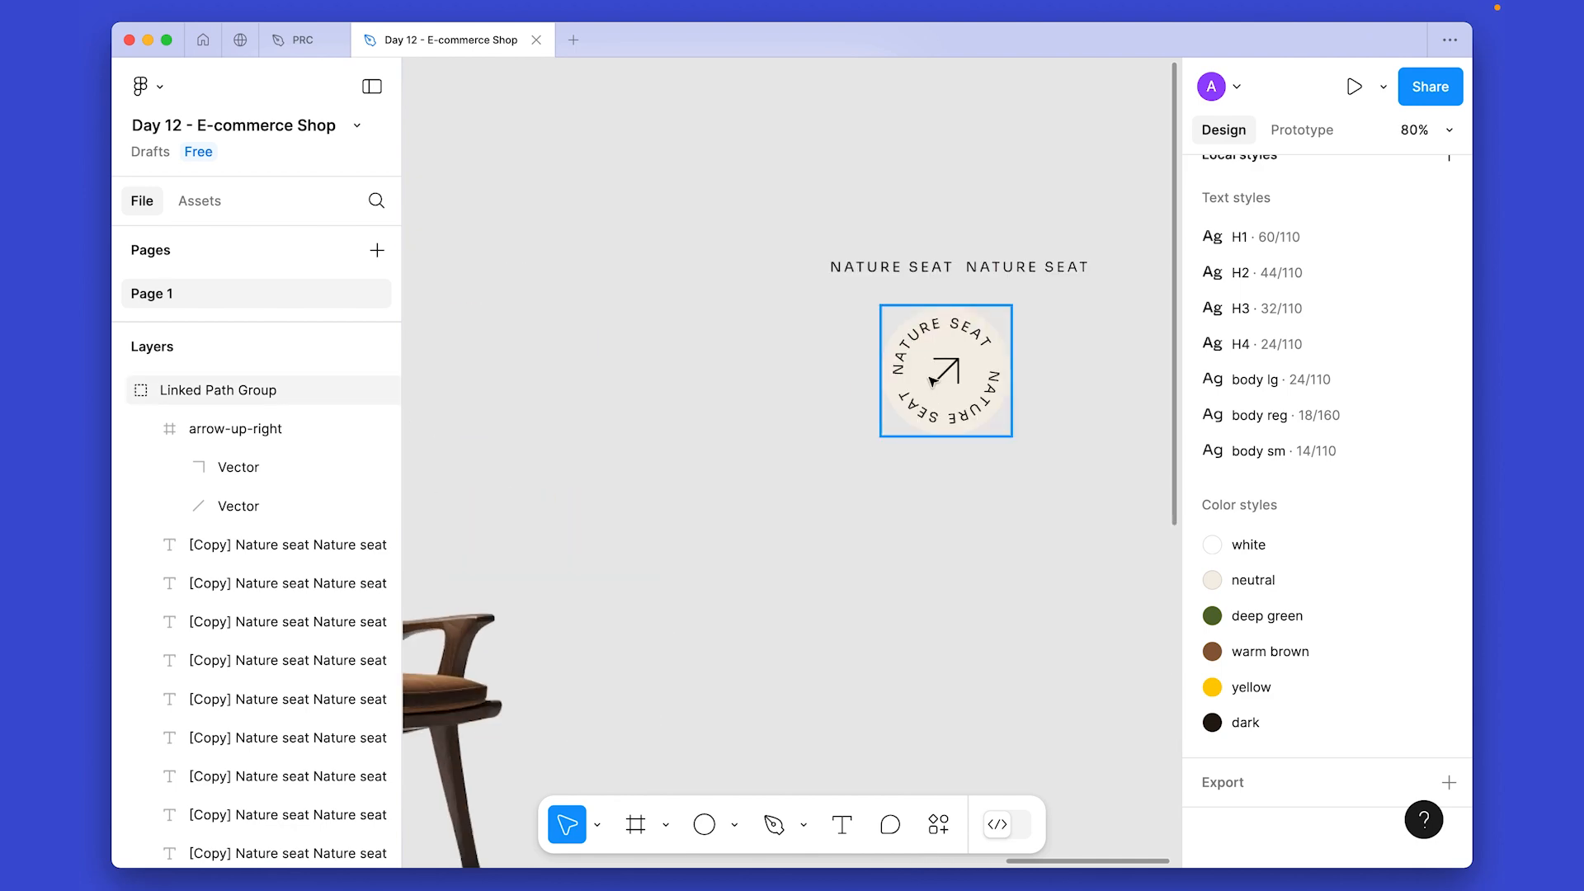
pyautogui.click(937, 396)
pyautogui.press('super+x')
pyautogui.scroll(-3, 950, 437)
pyautogui.hscroll(-5, 1061, 438)
pyautogui.click(512, 441)
pyautogui.press('super+v')
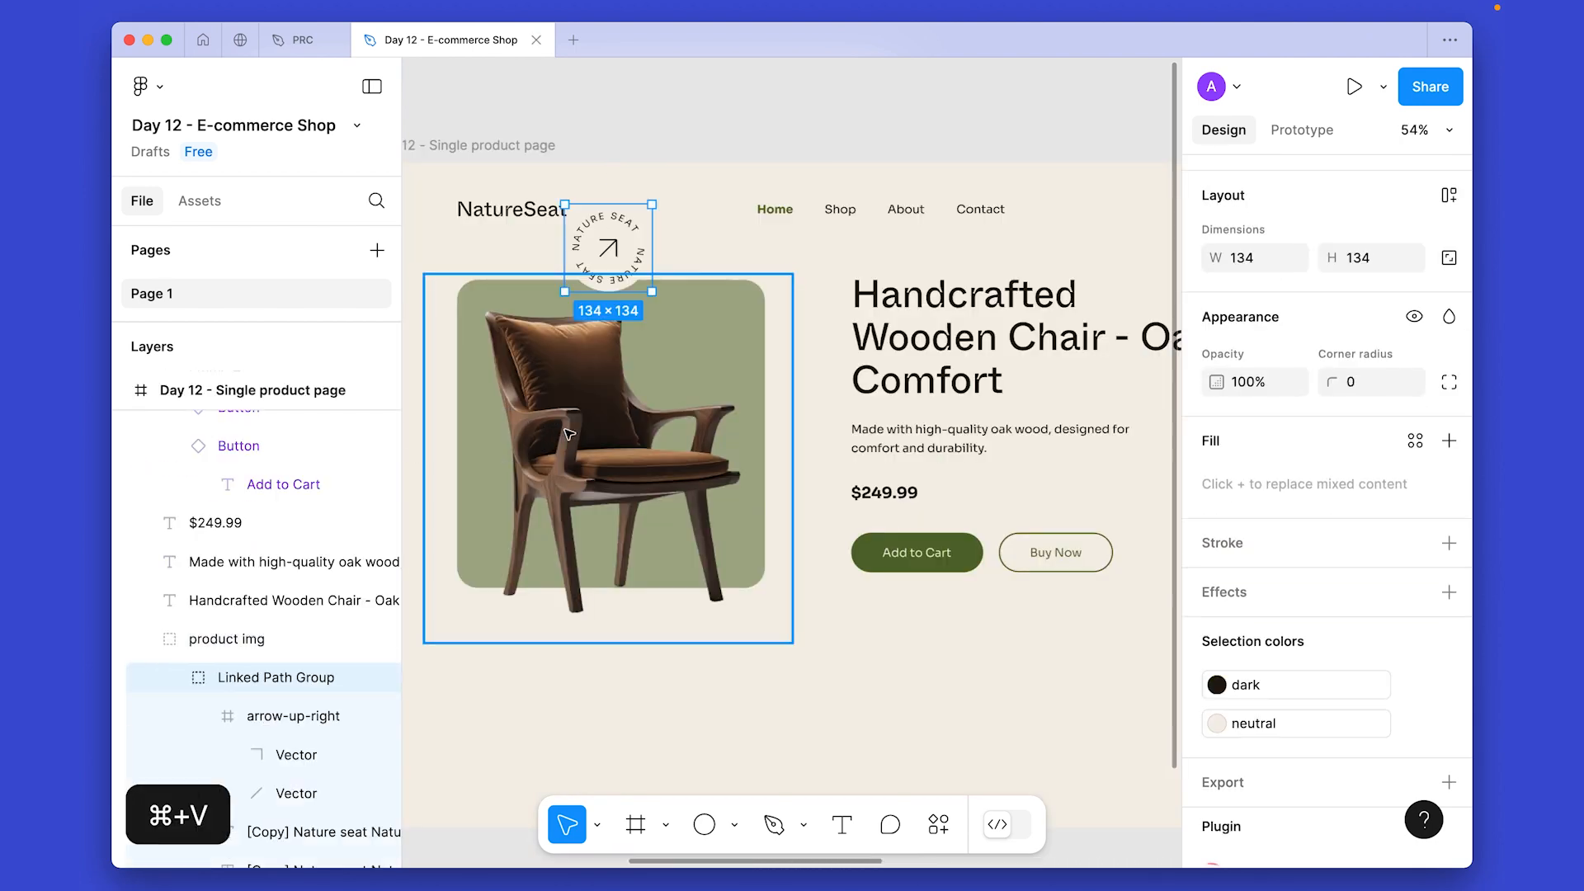
pyautogui.moveTo(617, 237); pyautogui.dragTo(754, 417)
pyautogui.click(820, 633)
# Examine the wireframe's Product Details, Customer Reviews and Related Products sections below the hero.
pyautogui.scroll(-2, 512, 660)
pyautogui.moveTo(512, 660); pyautogui.dragTo(1008, 540)
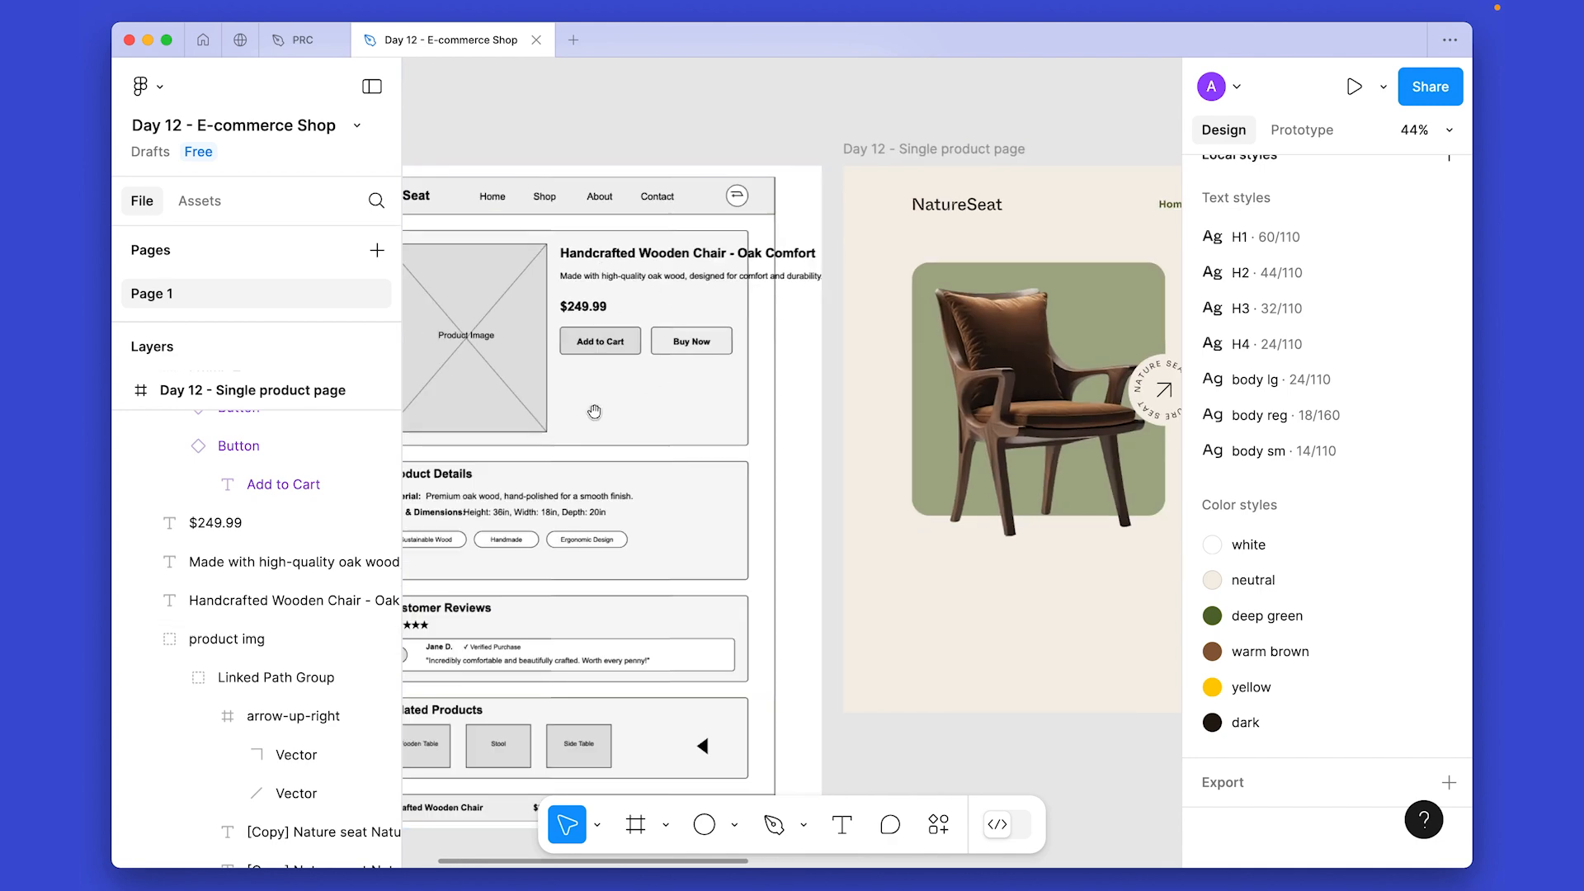
pyautogui.moveTo(623, 412); pyautogui.dragTo(736, 360)
pyautogui.moveTo(577, 536); pyautogui.dragTo(662, 464)
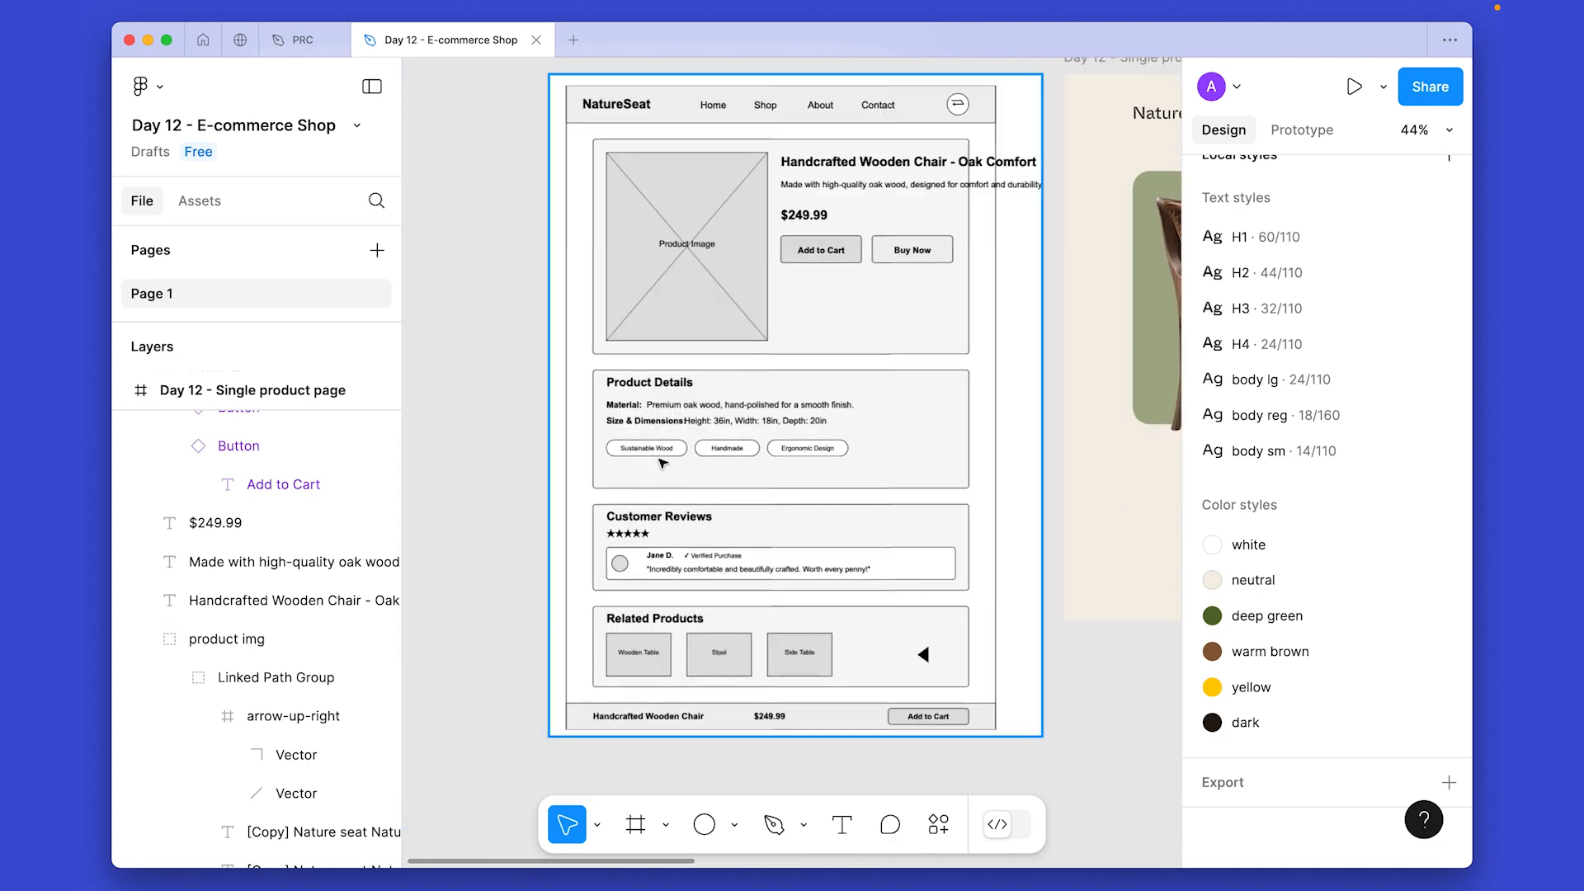
pyautogui.scroll(3, 663, 463)
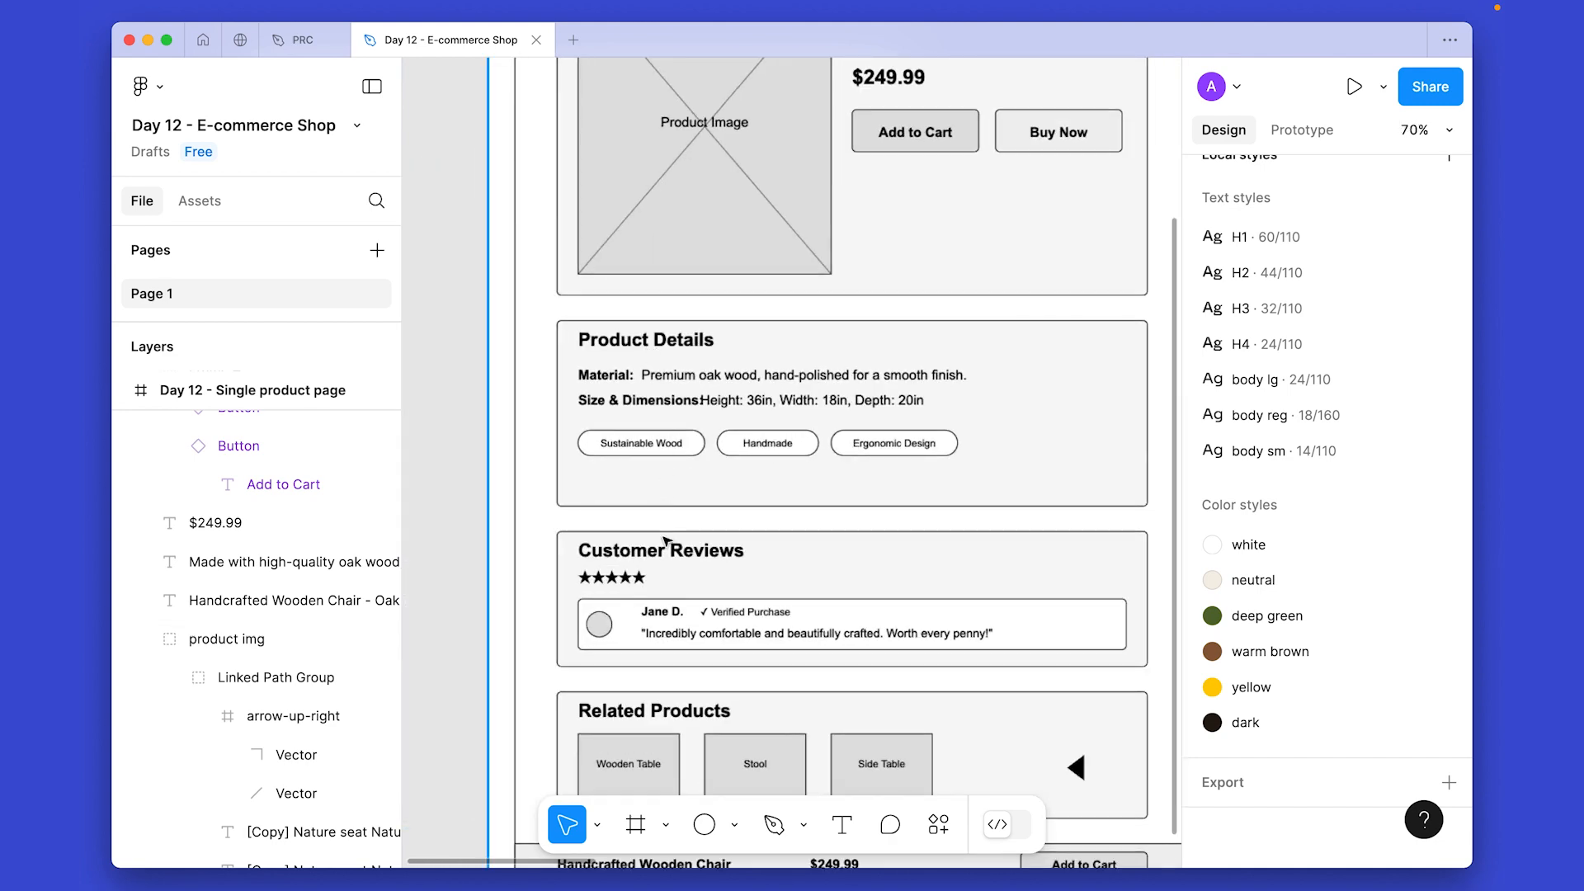
pyautogui.scroll(-2, 665, 541)
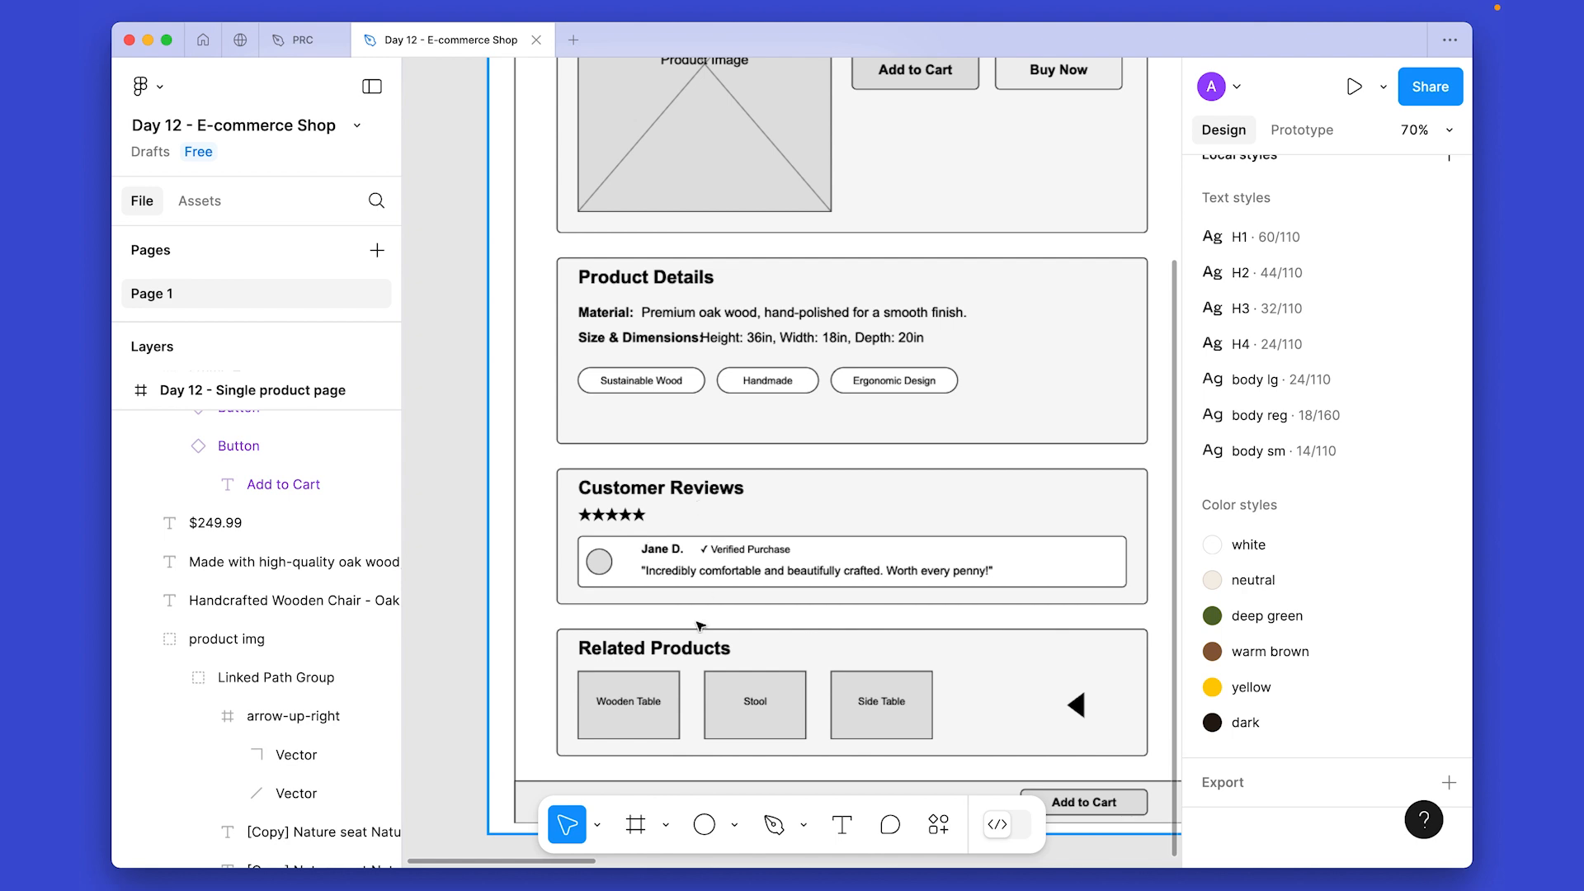
pyautogui.scroll(-2, 816, 362)
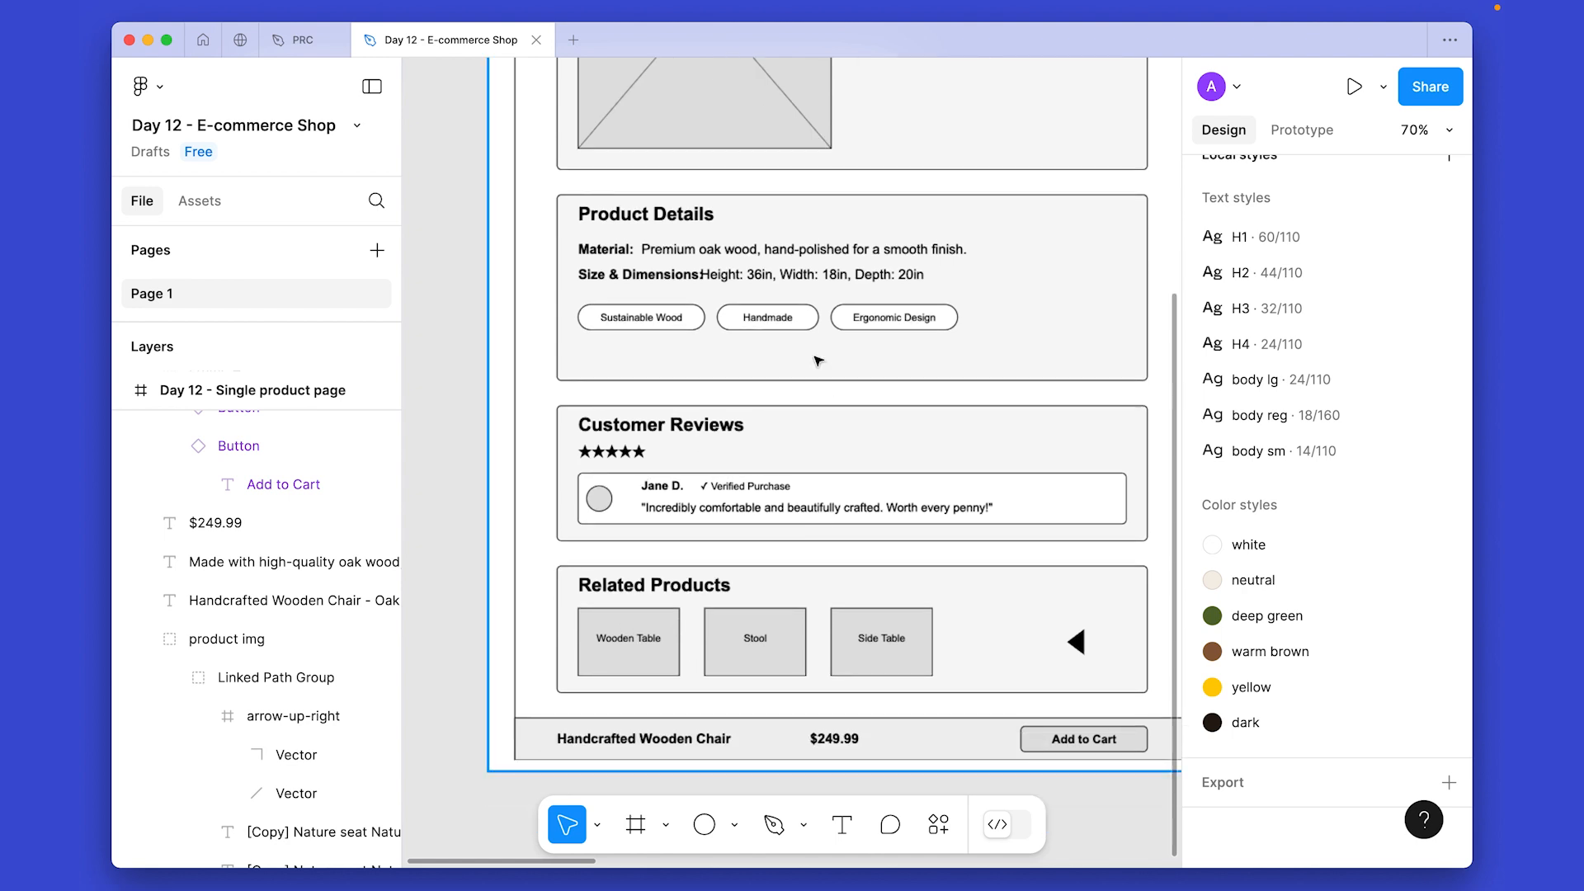
pyautogui.scroll(-3, 734, 336)
pyautogui.moveTo(878, 301); pyautogui.dragTo(730, 343)
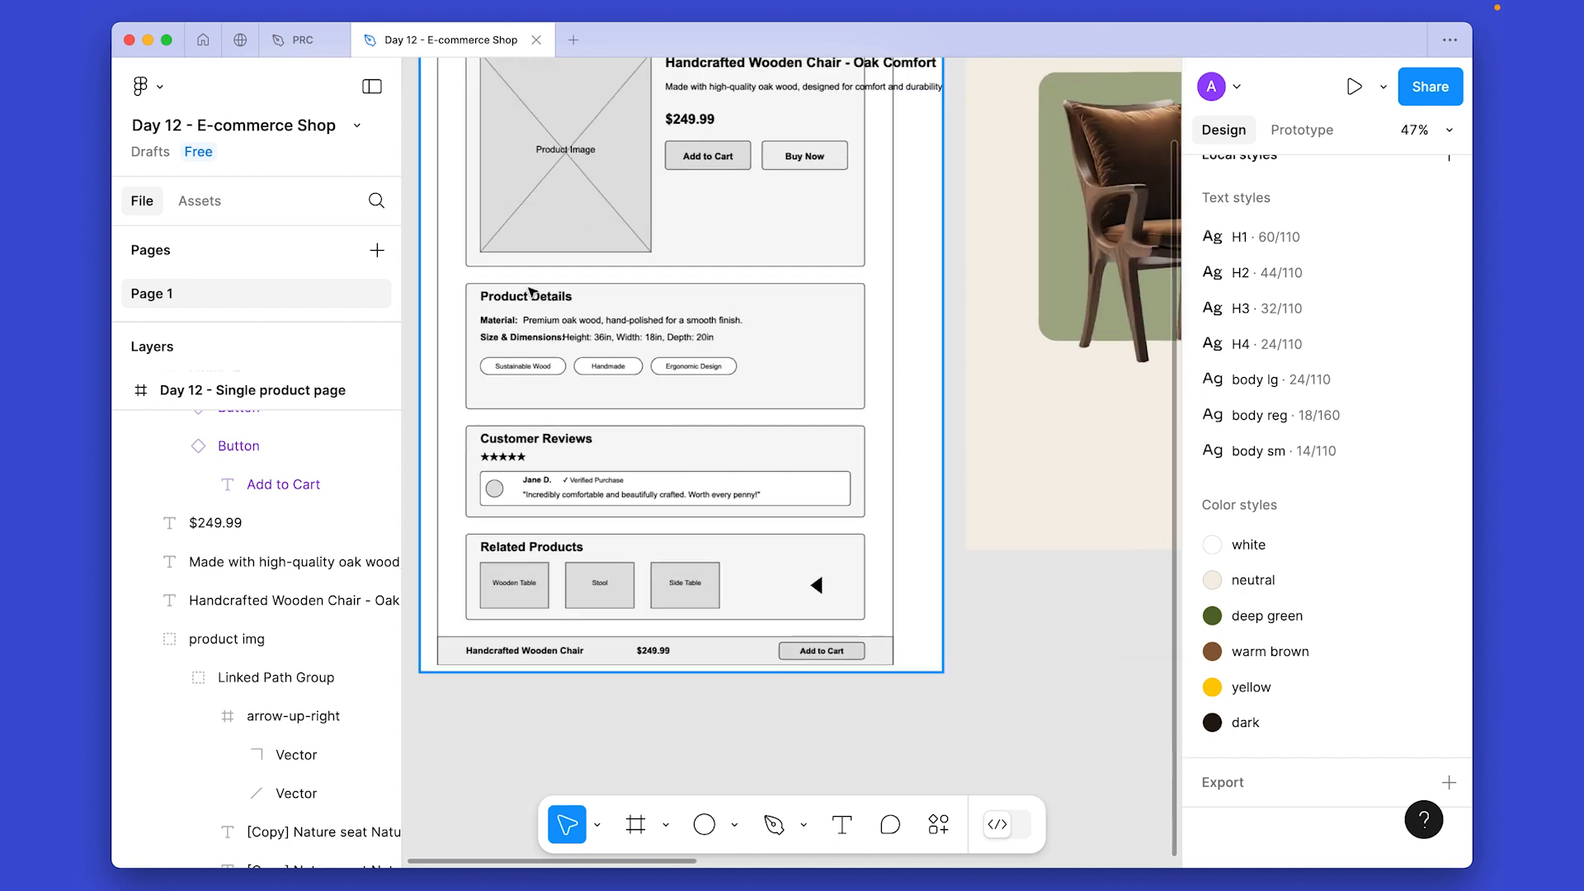
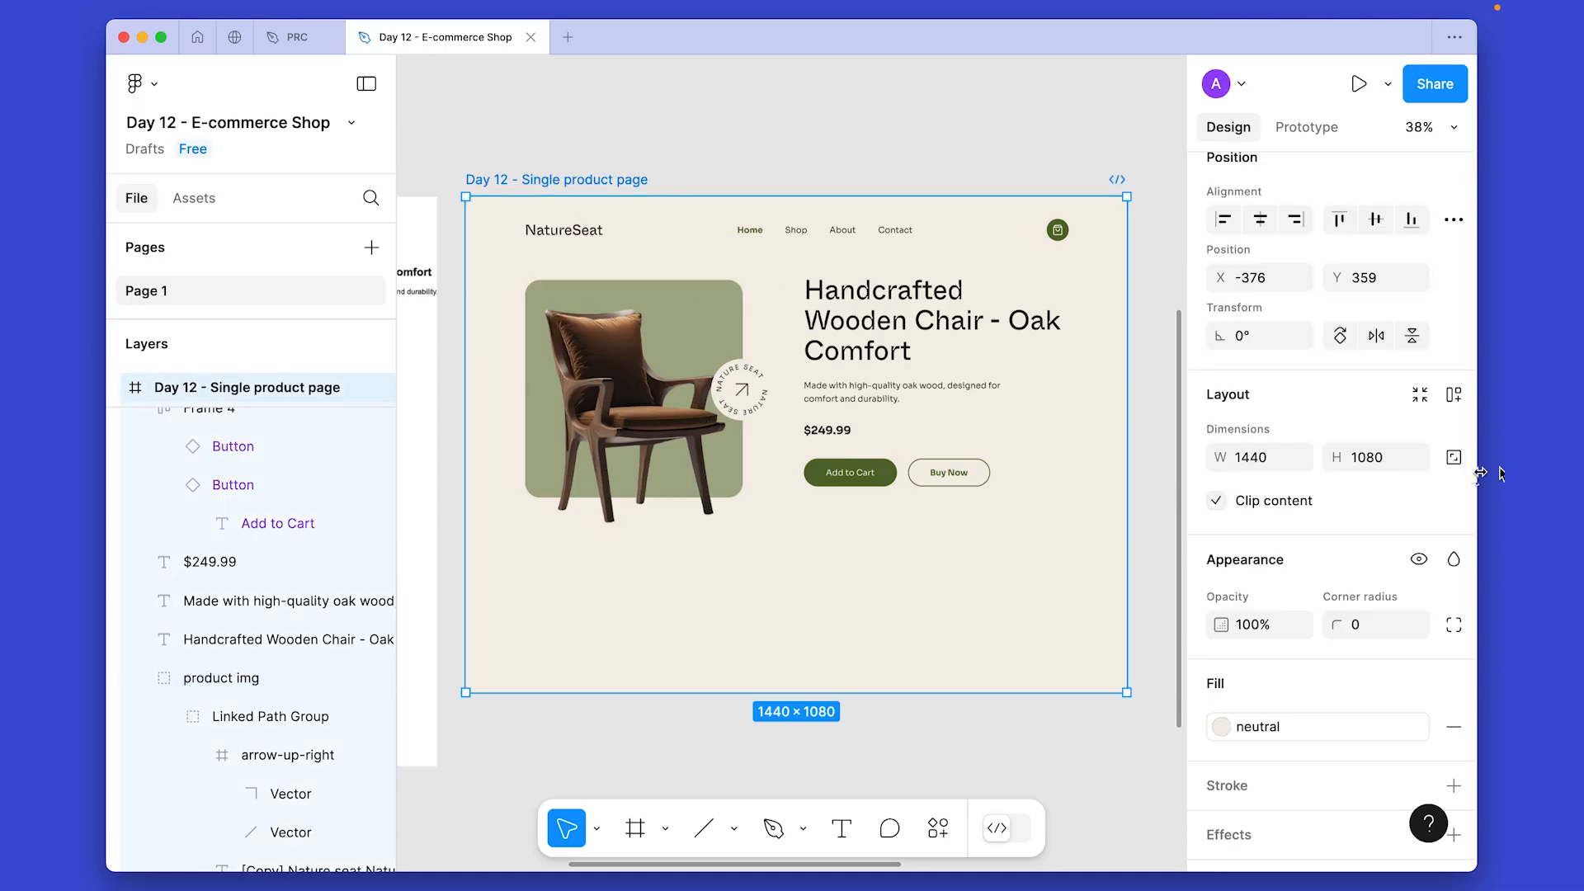
# Set the height of the "Day 12 - Single product page" frame to 3000.
pyautogui.write('3')
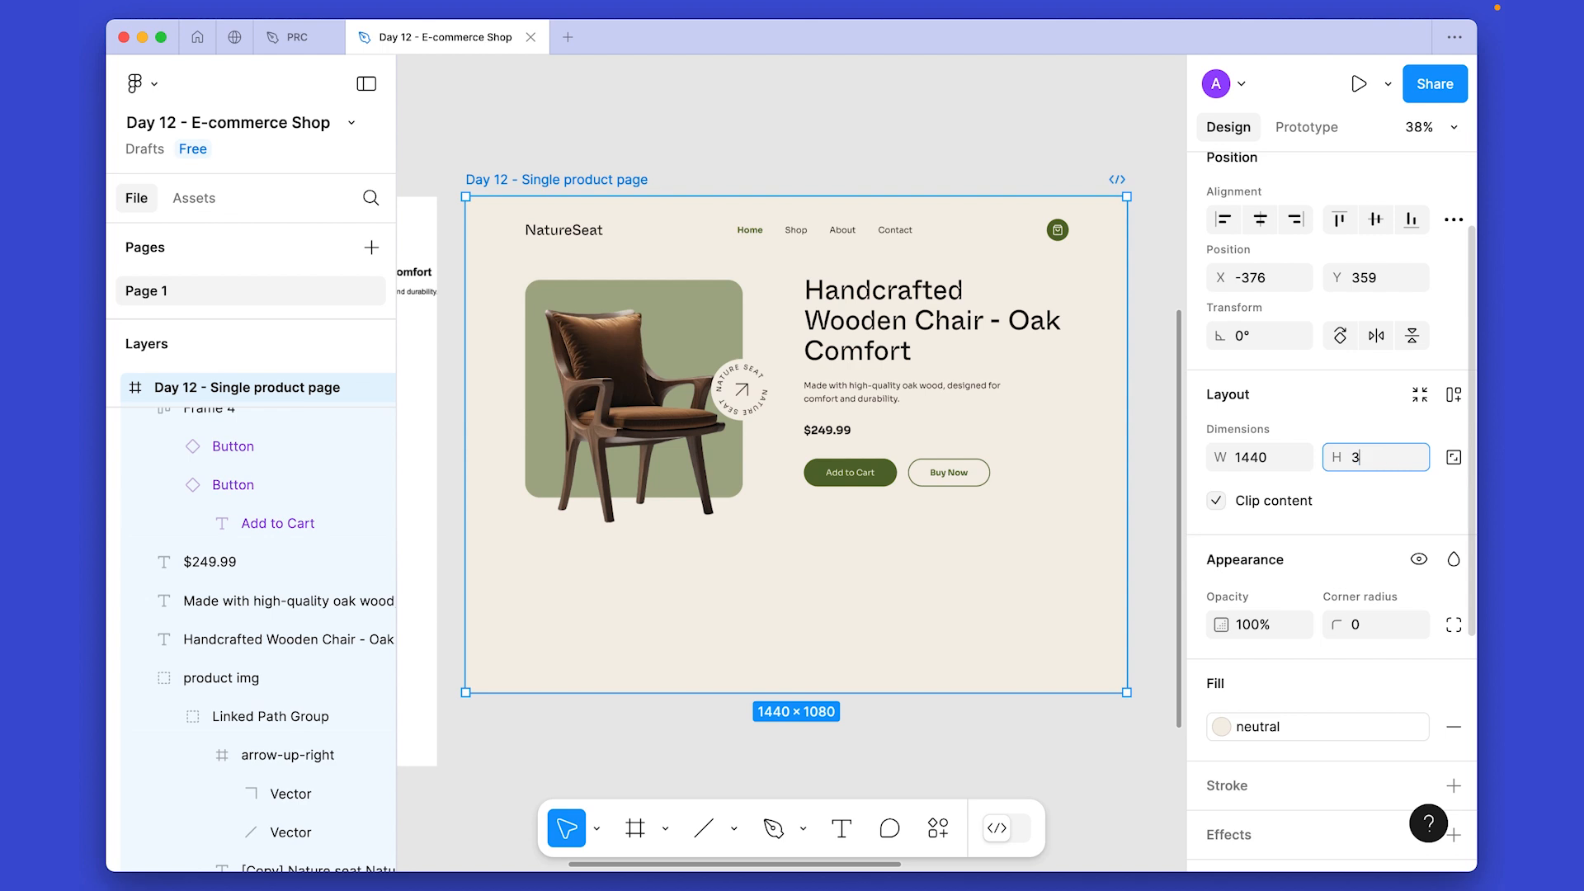
pyautogui.write('000')
pyautogui.press('Return')
pyautogui.click(707, 619)
# Duplicate the hero heading below the chair, flush with the image's left edge, and apply the H2 text style.
pyautogui.moveTo(705, 611); pyautogui.dragTo(778, 538)
pyautogui.moveTo(953, 508); pyautogui.dragTo(841, 515)
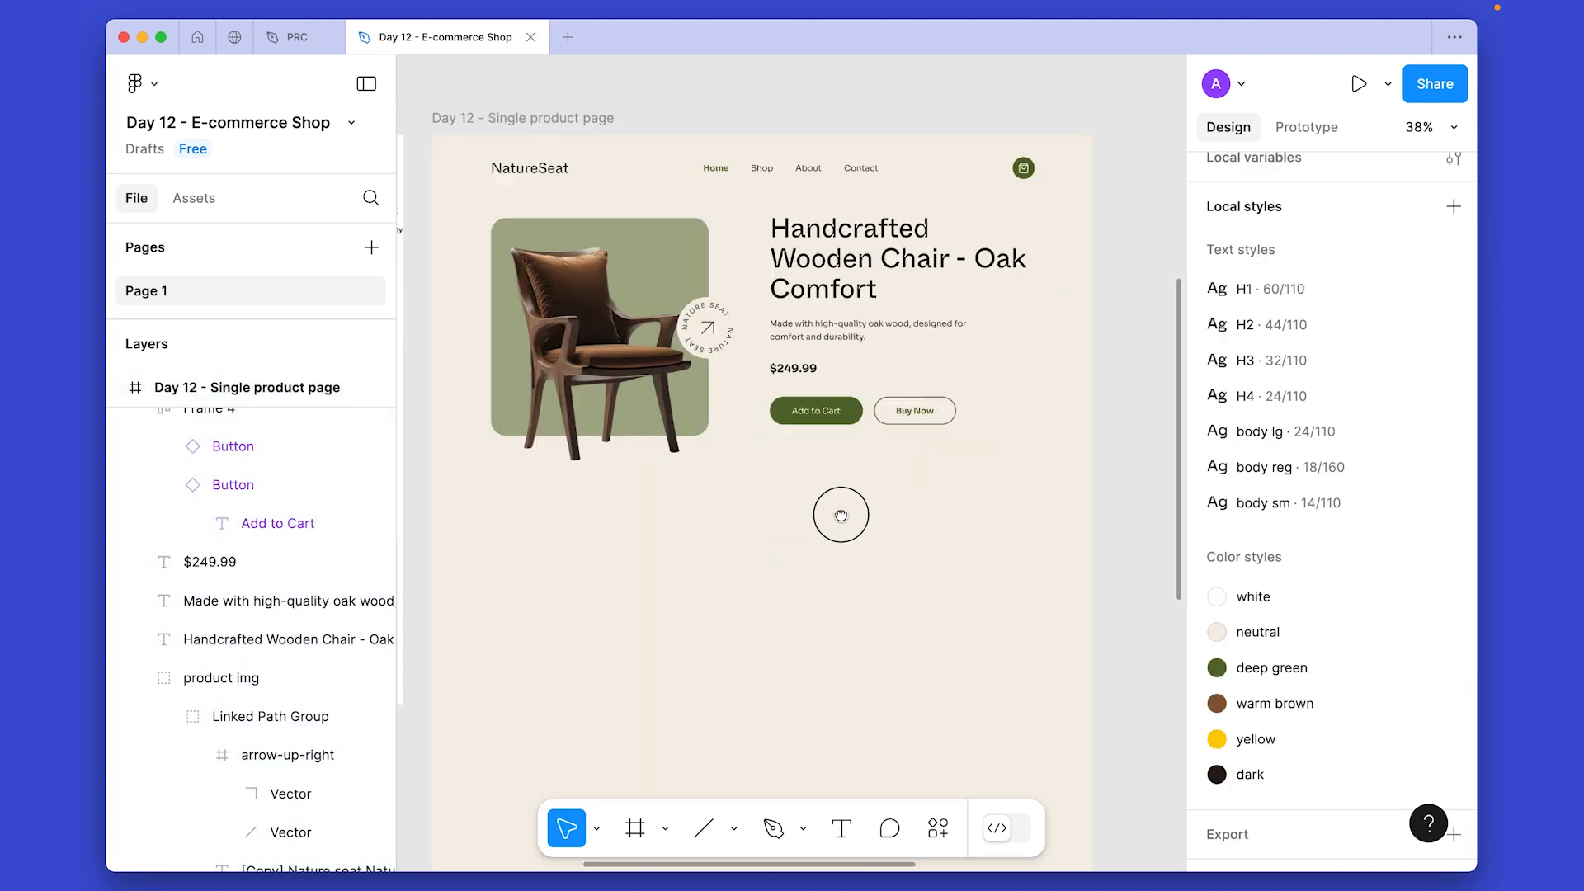
pyautogui.click(849, 249)
pyautogui.moveTo(849, 248); pyautogui.dragTo(563, 517)
pyautogui.moveTo(549, 662); pyautogui.dragTo(662, 659)
pyautogui.scroll(-5, 1348, 657)
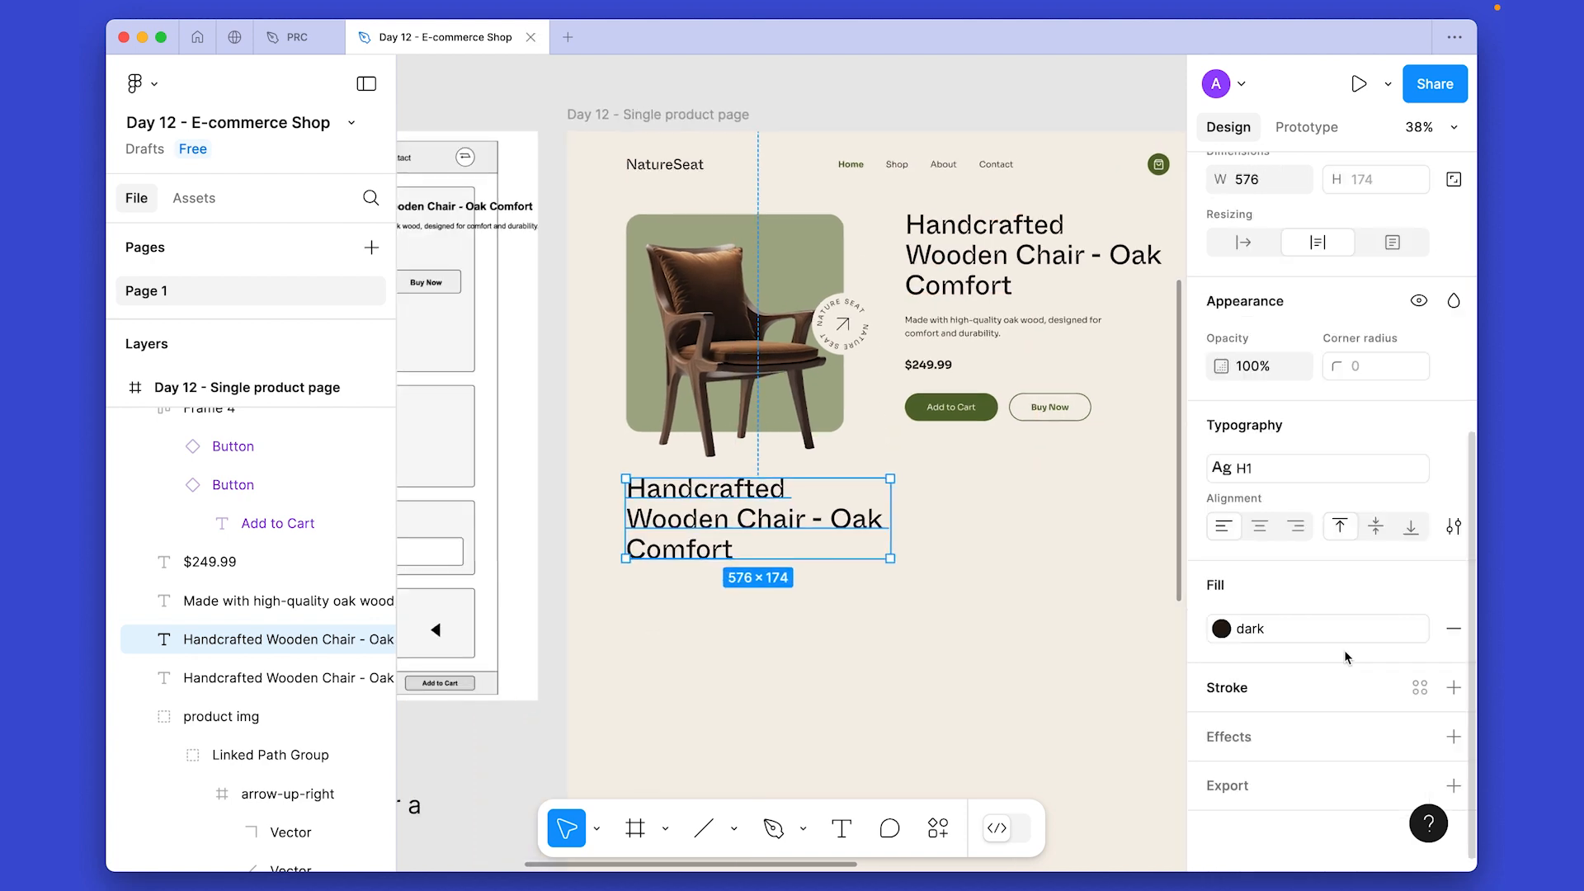
pyautogui.click(1295, 462)
pyautogui.click(1290, 640)
# Replace the duplicated heading's text with "Product Details", copied from the content text below the wireframe.
pyautogui.click(800, 629)
pyautogui.moveTo(644, 619); pyautogui.dragTo(840, 586)
pyautogui.doubleClick(611, 557)
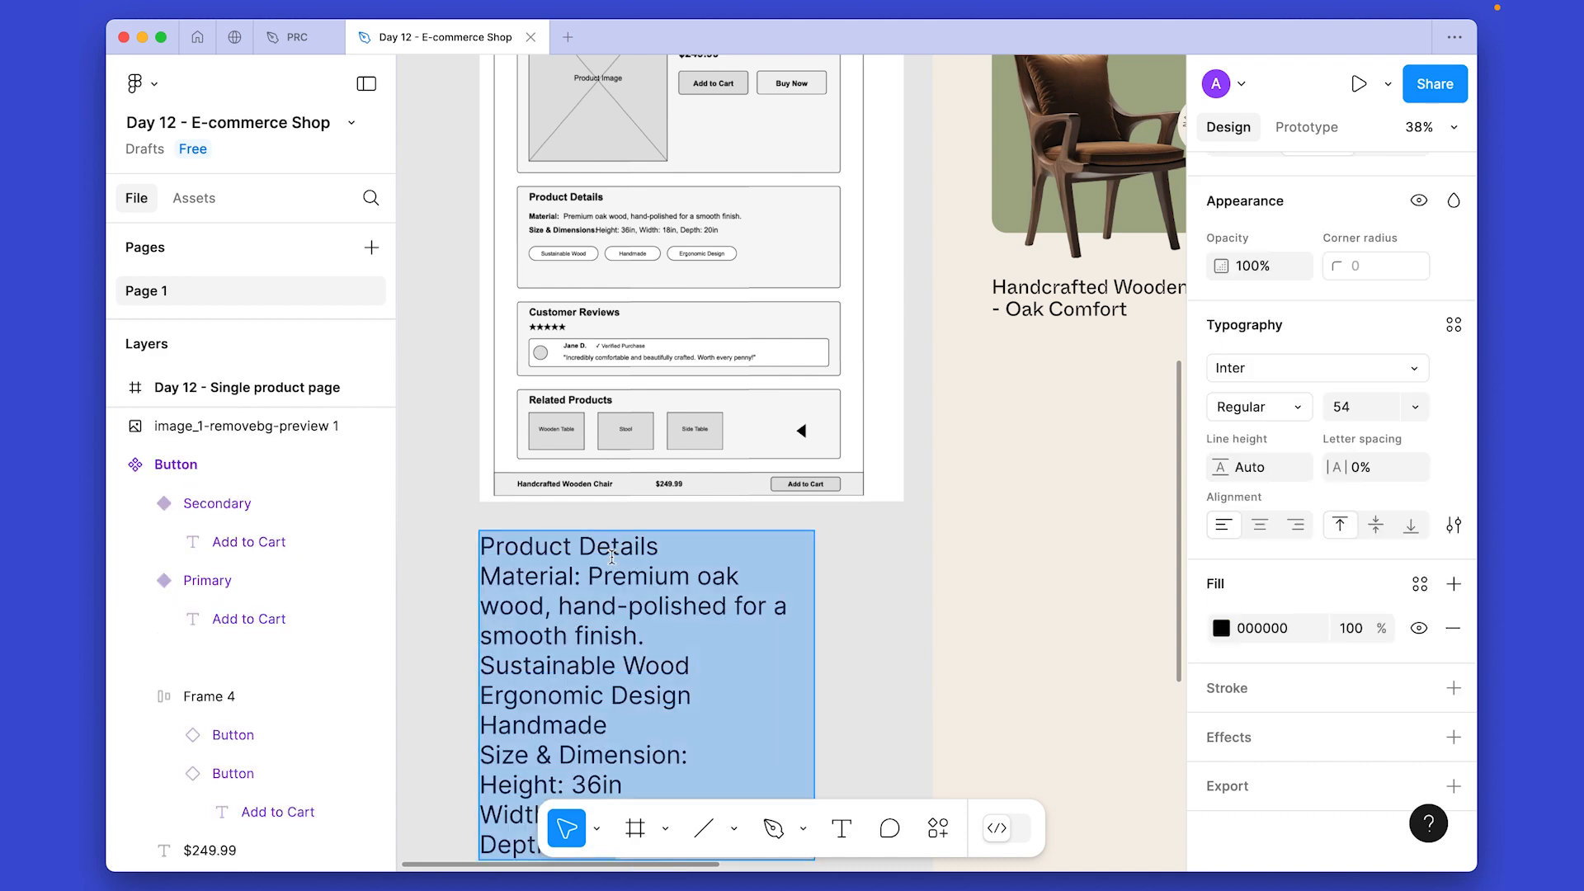
pyautogui.tripleClick(551, 551)
pyautogui.press('super+c')
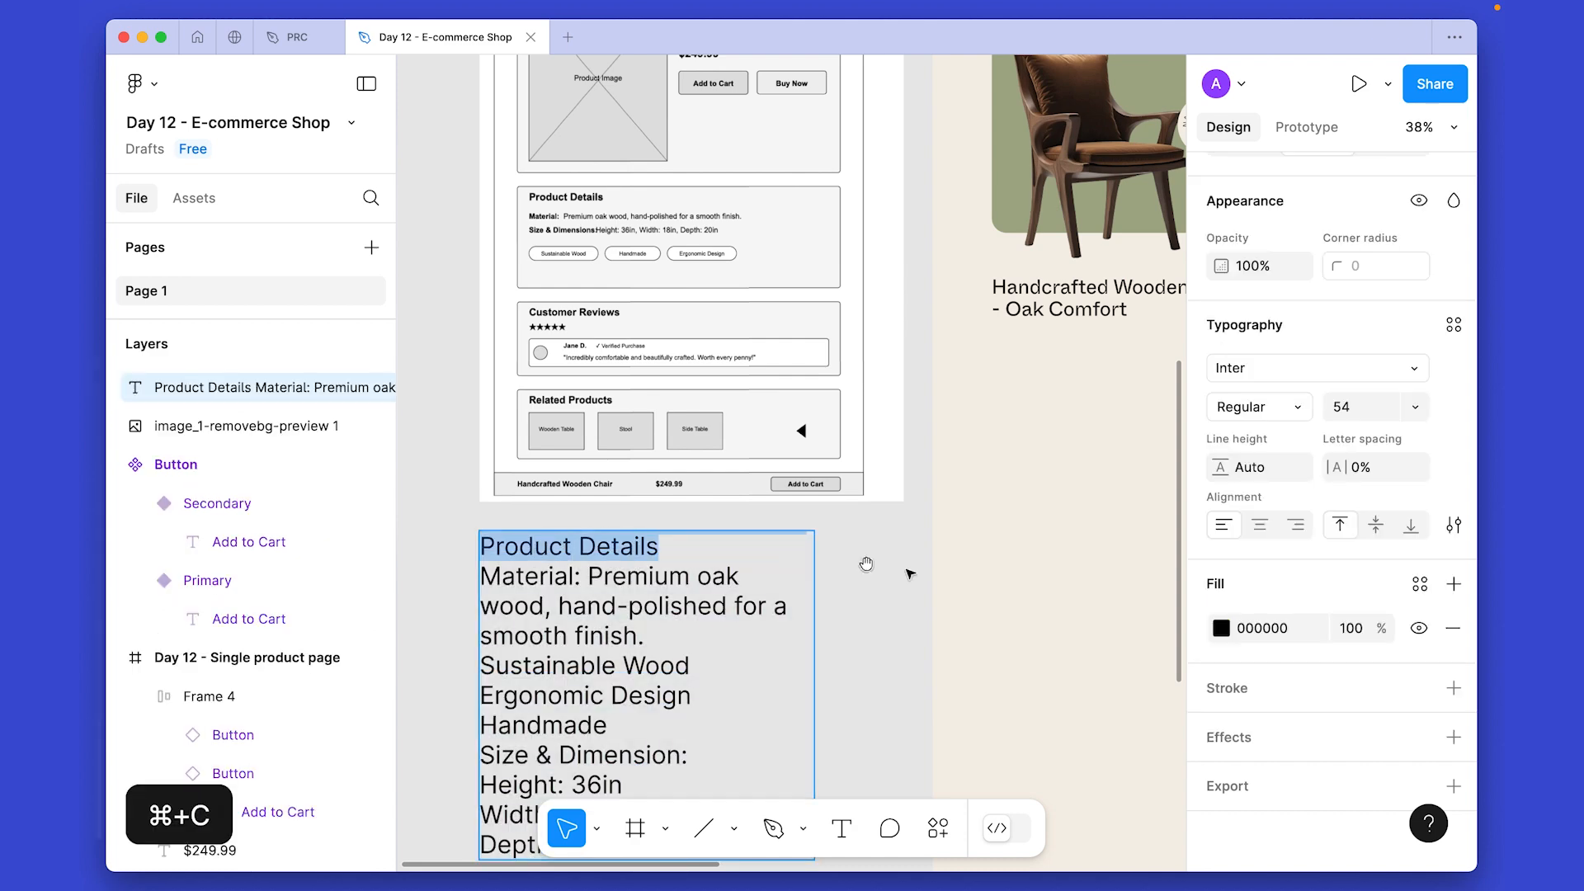
pyautogui.hscroll(5, 841, 551)
pyautogui.doubleClick(839, 353)
pyautogui.press('super+v')
pyautogui.press('Escape')
# Nudge the "Product Details" heading down and show the layout grids.
pyautogui.hotkey('shift', 'alt', 'Down')
pyautogui.hotkey('shift', 'alt', 'Down')
pyautogui.hotkey('shift', 'alt', 'Down')
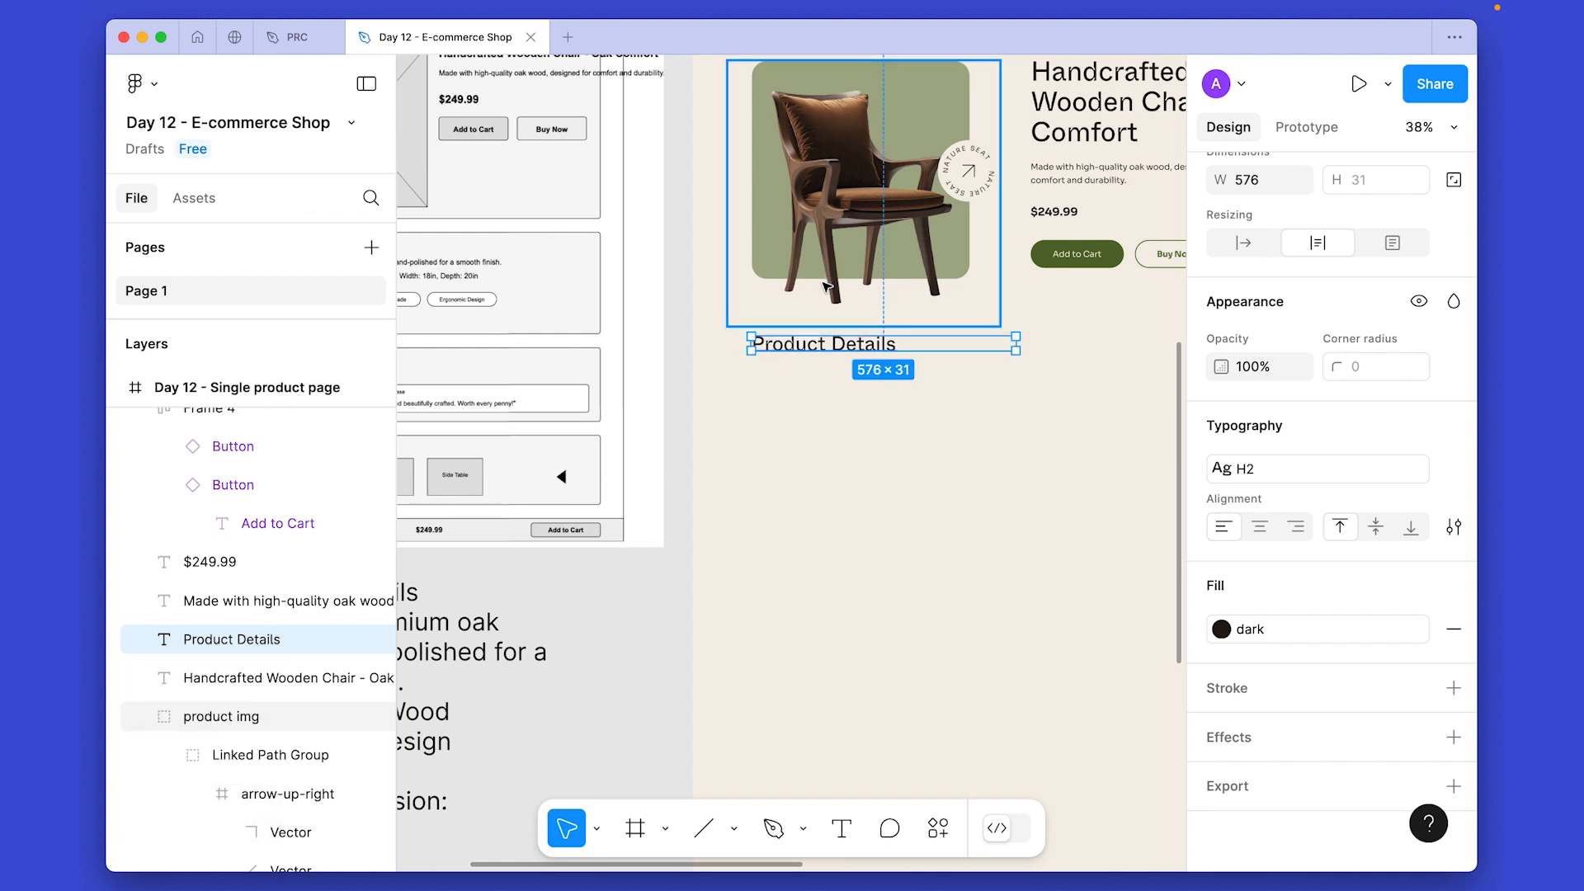
pyautogui.hotkey('shift', 'g')
pyautogui.click(854, 368)
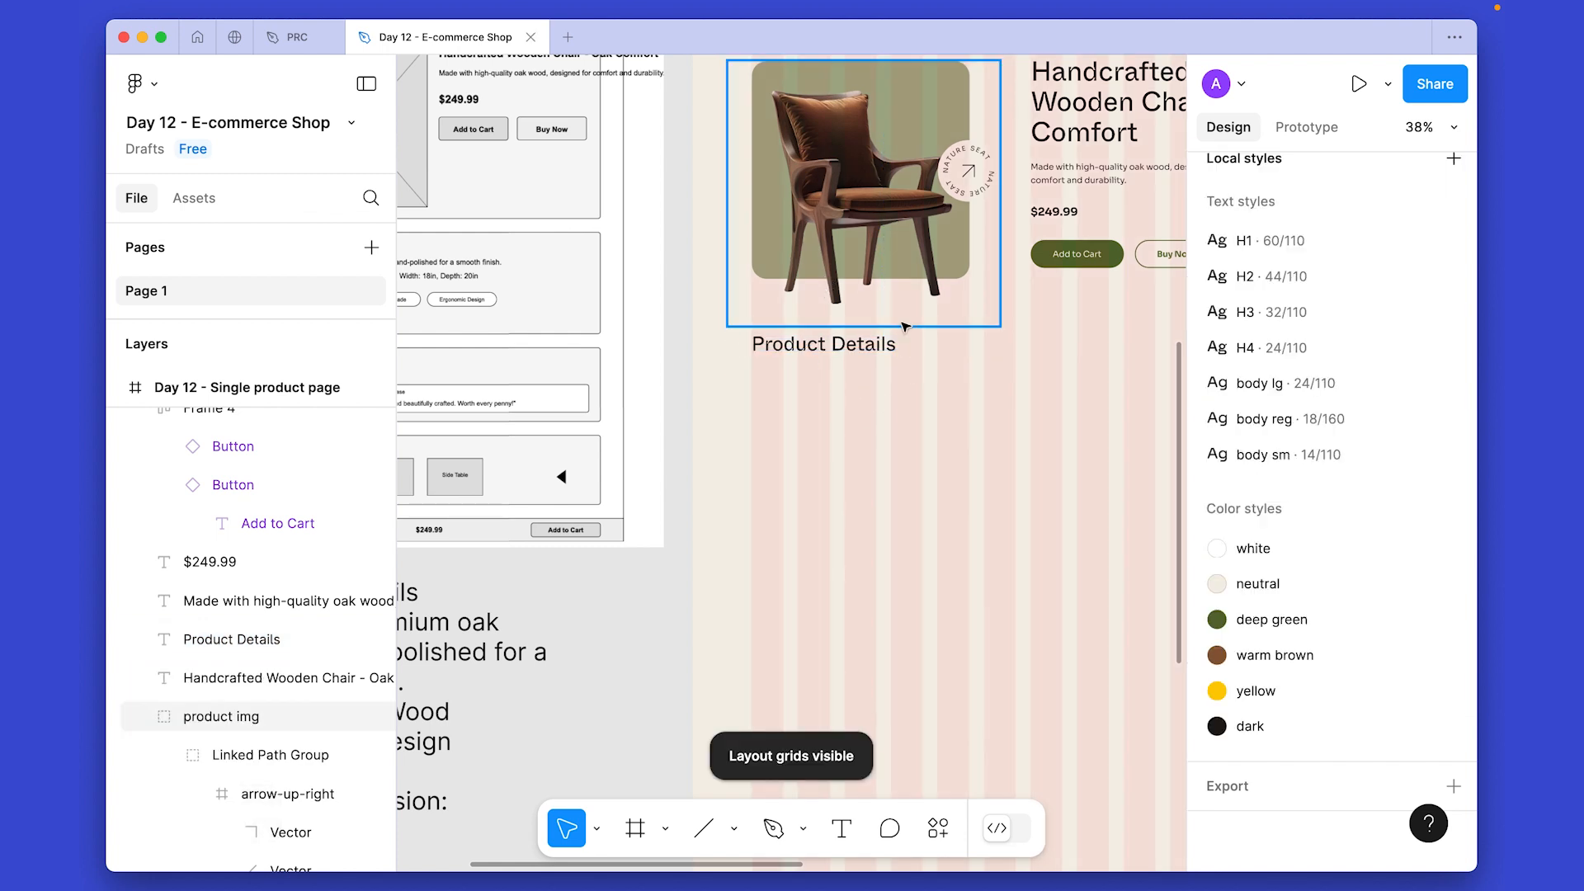
# Duplicate the hero's description paragraph just below the "Product Details" heading.
pyautogui.scroll(5, 825, 330)
pyautogui.scroll(-3, 755, 466)
pyautogui.click(1015, 279)
pyautogui.keyDown('alt'); pyautogui.moveTo(1016, 441); pyautogui.dragTo(652, 495); pyautogui.keyUp('alt')
pyautogui.click(702, 572)
pyautogui.scroll(2, 702, 572)
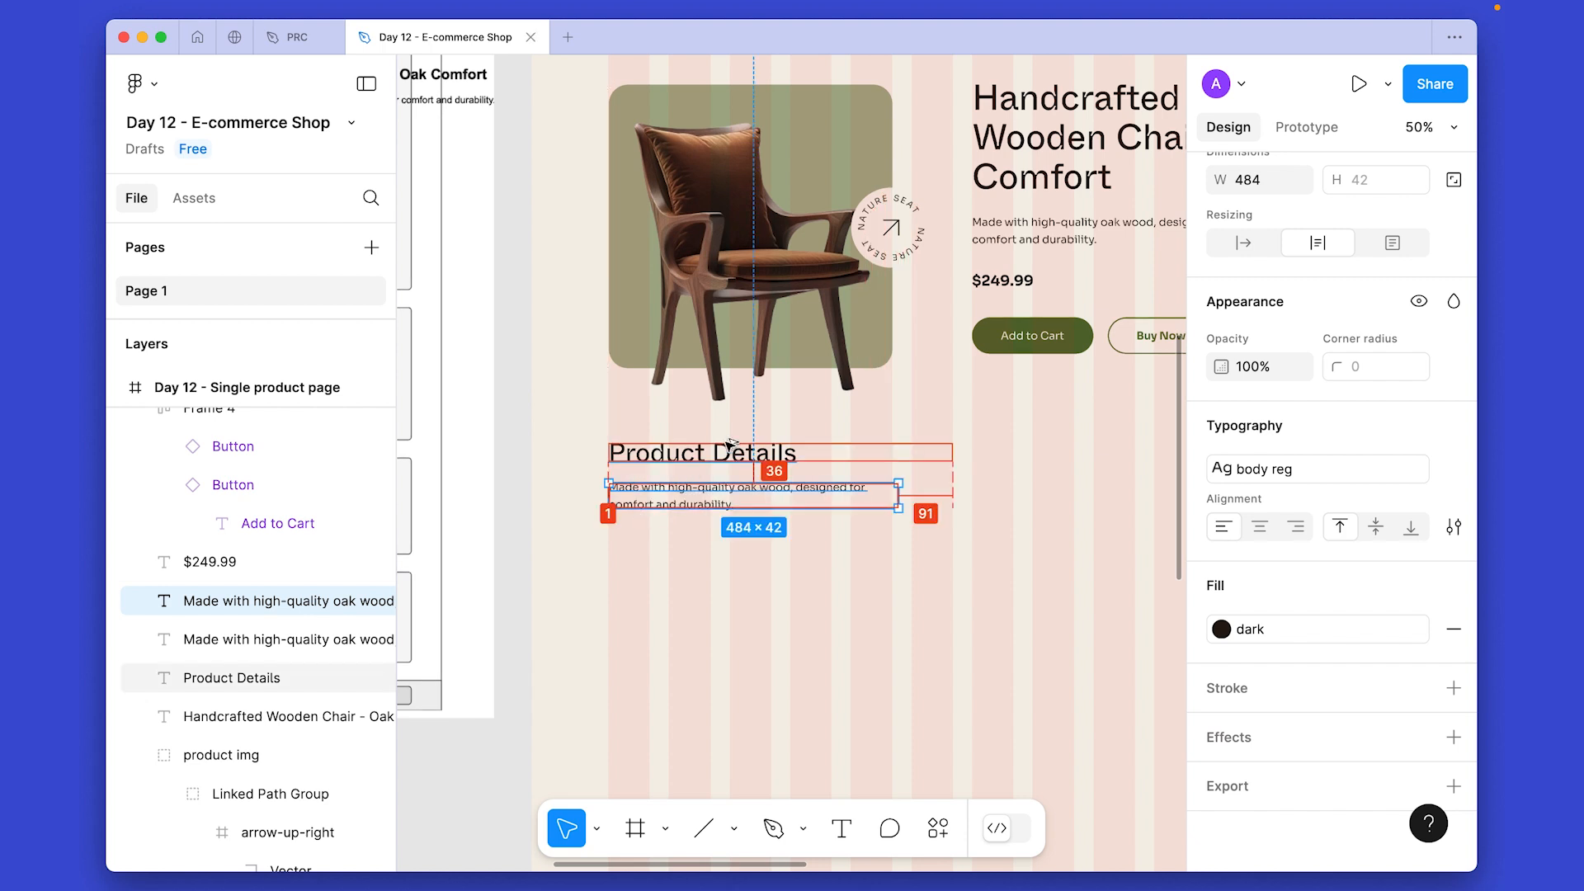
# Align the description copy with the heading's left edge and tighten the gap between them.
pyautogui.hotkey('alt', 'Left')
pyautogui.hotkey('shift', 'alt', 'Up')
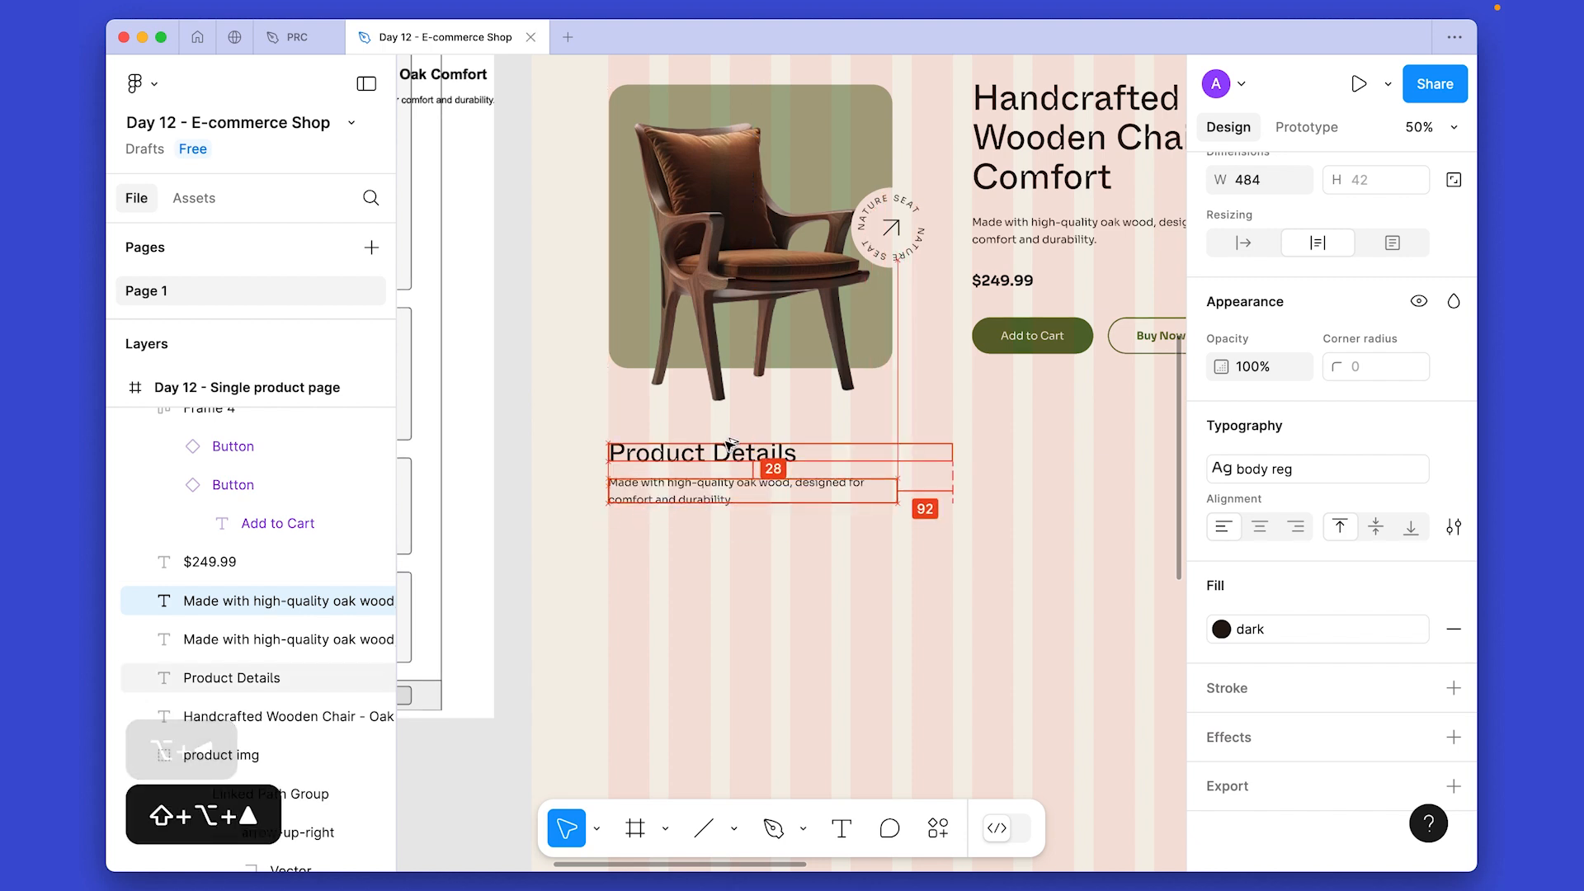
pyautogui.hotkey('alt', 'Down')
pyautogui.hotkey('alt', 'Down')
pyautogui.hotkey('alt', 'Down')
# Replace the description copy with "Material: Premium oak wood, hand-polished for a smooth finish." from the content text.
pyautogui.click(968, 562)
pyautogui.moveTo(968, 561); pyautogui.dragTo(611, 572)
pyautogui.moveTo(844, 513); pyautogui.dragTo(1065, 339)
pyautogui.doubleClick(530, 573)
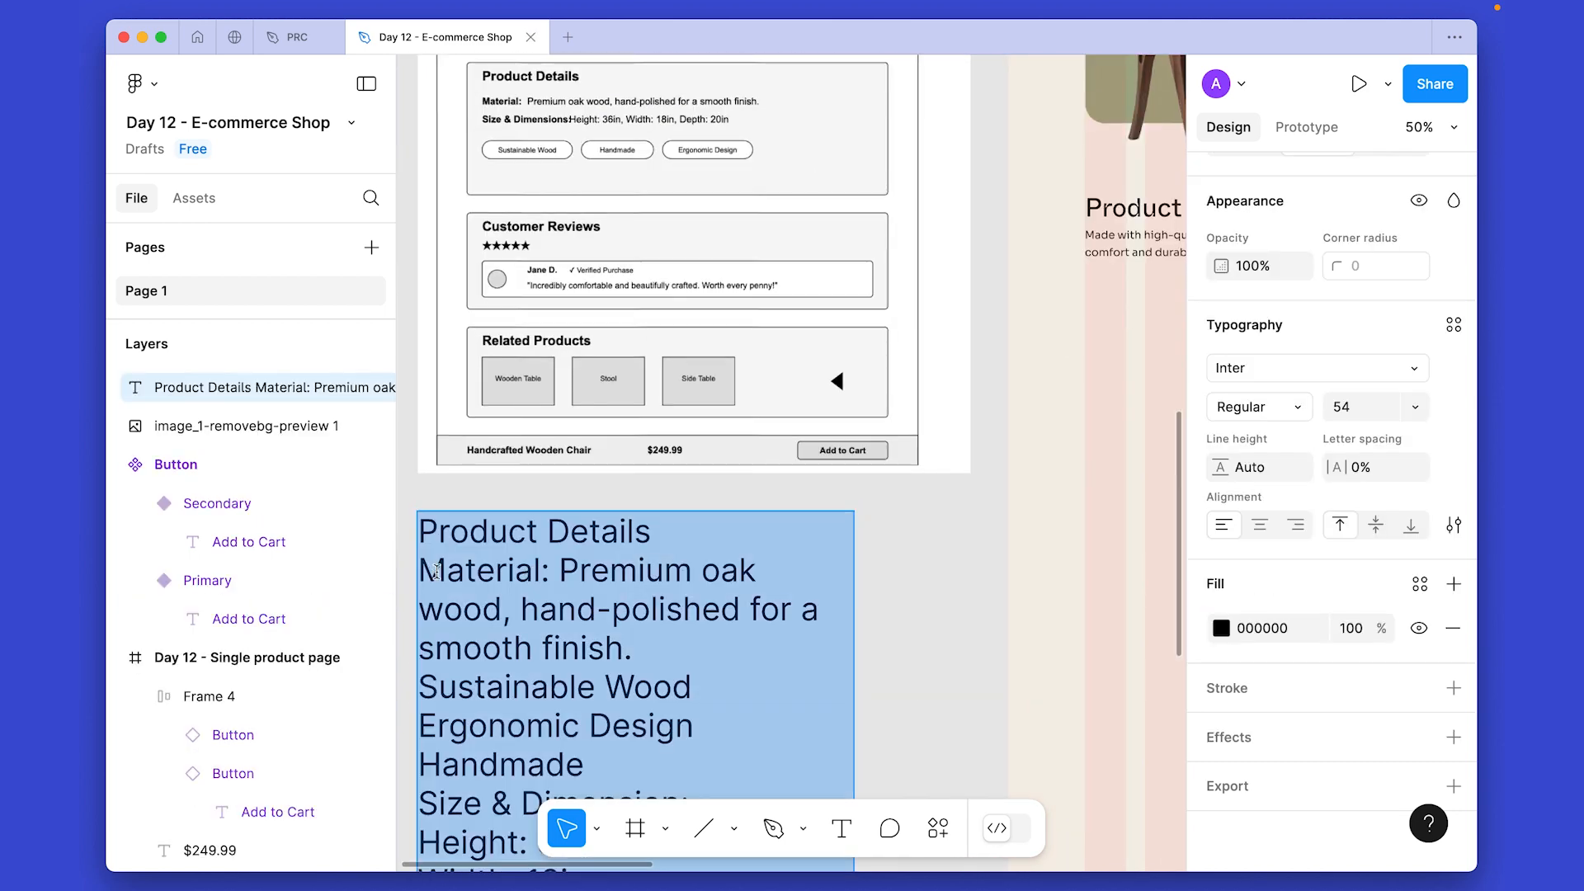
pyautogui.moveTo(422, 571); pyautogui.dragTo(657, 649)
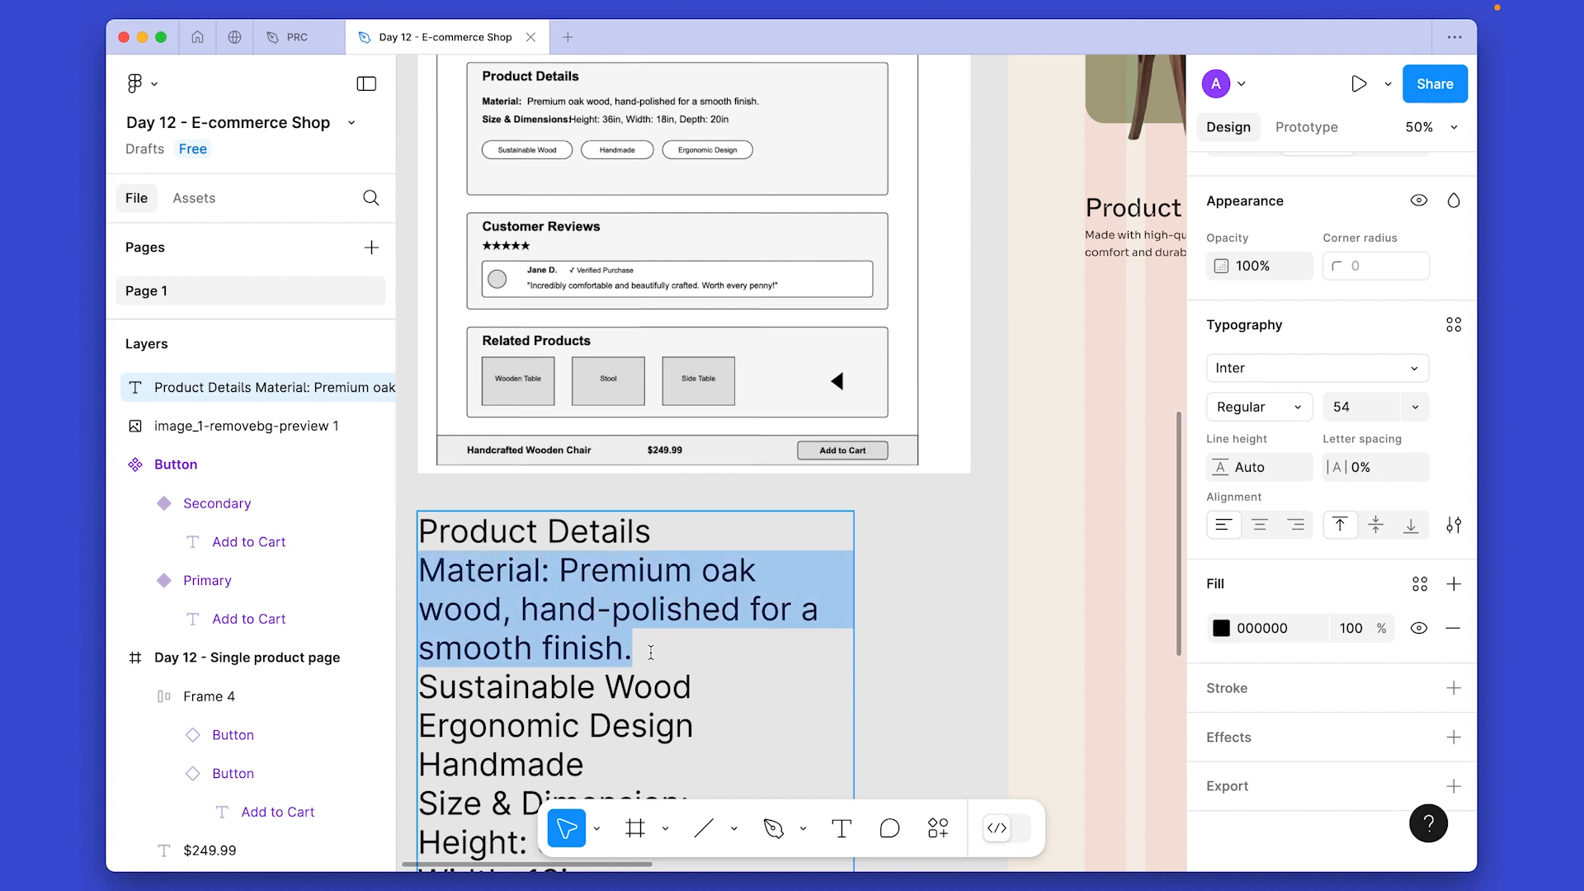
pyautogui.press('super+c')
pyautogui.press('Escape')
pyautogui.hscroll(6, 908, 380)
pyautogui.scroll(2, 908, 380)
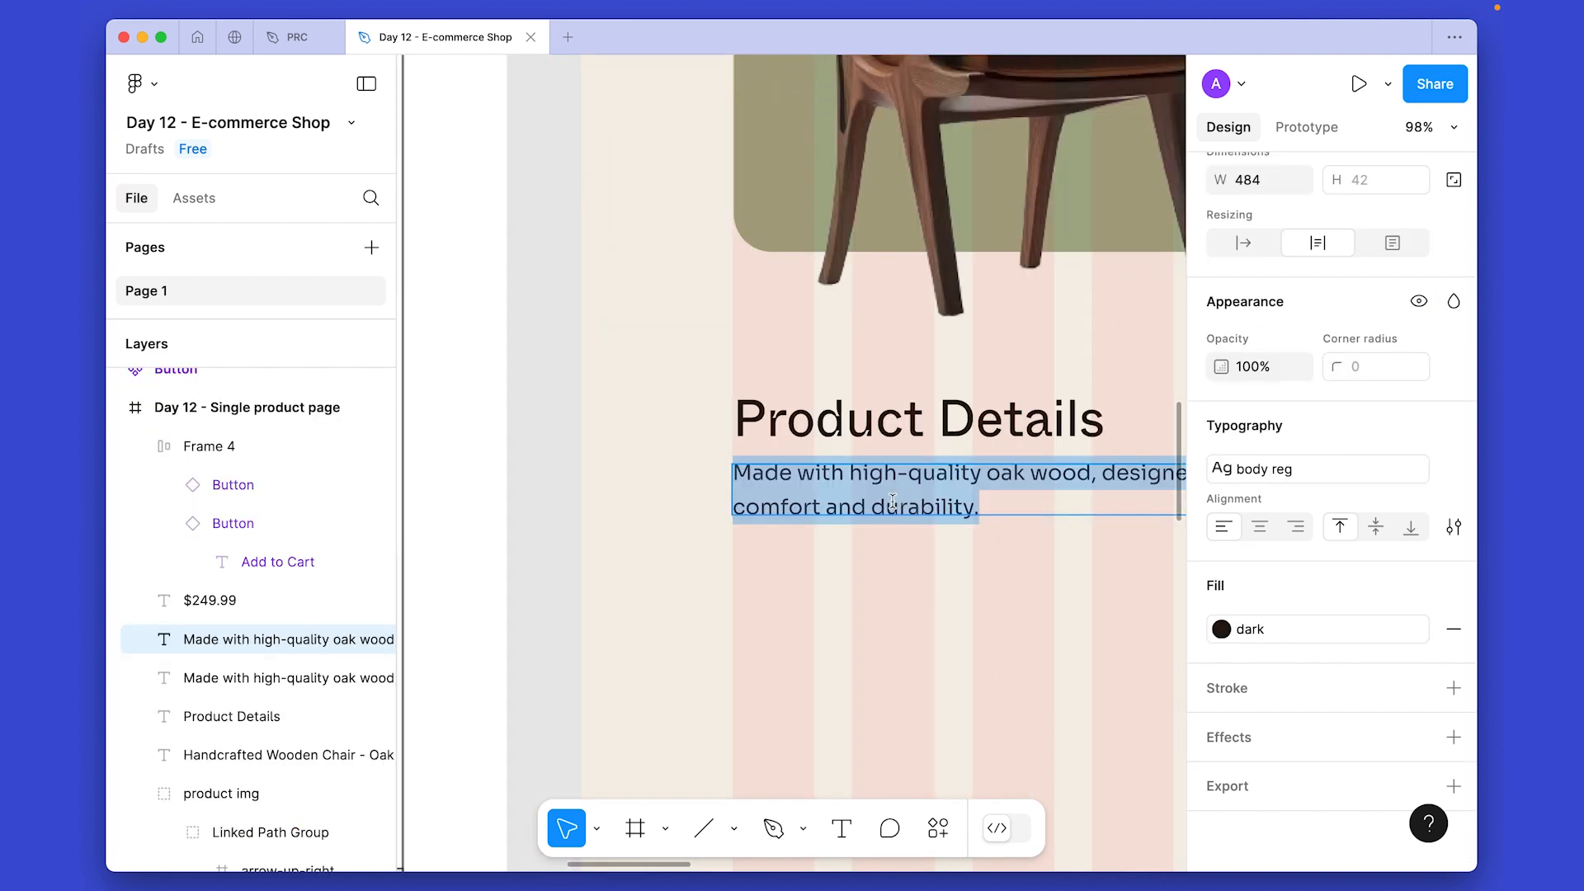
pyautogui.press('super+v')
# Make the "Material:" label bold in the product details paragraph.
pyautogui.click(590, 478)
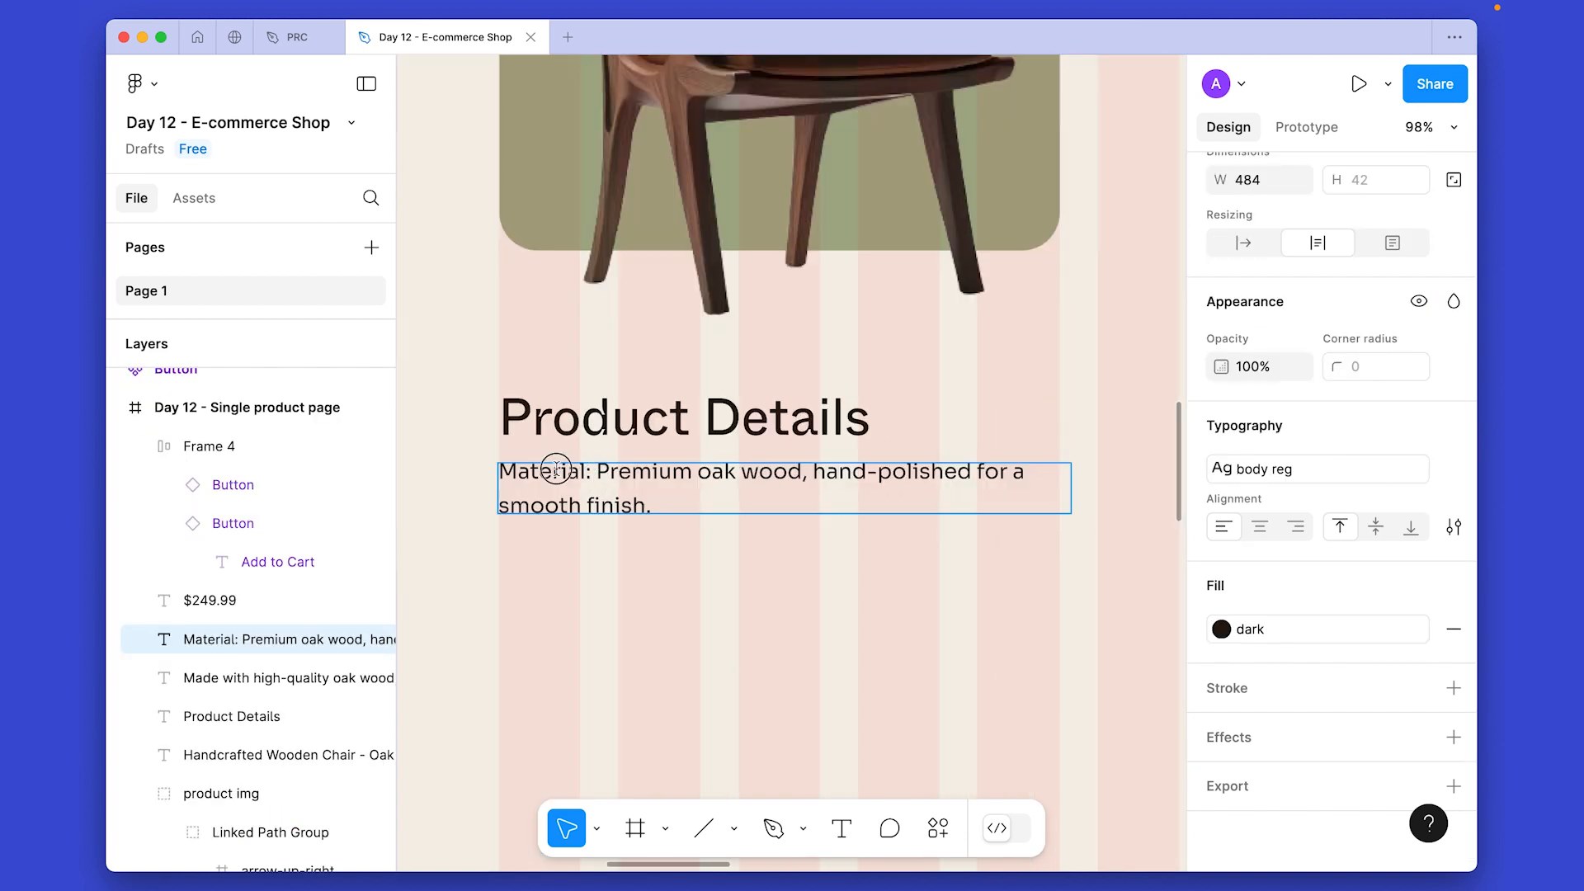
pyautogui.keyDown('shift'); pyautogui.click(462, 459); pyautogui.keyUp('shift')
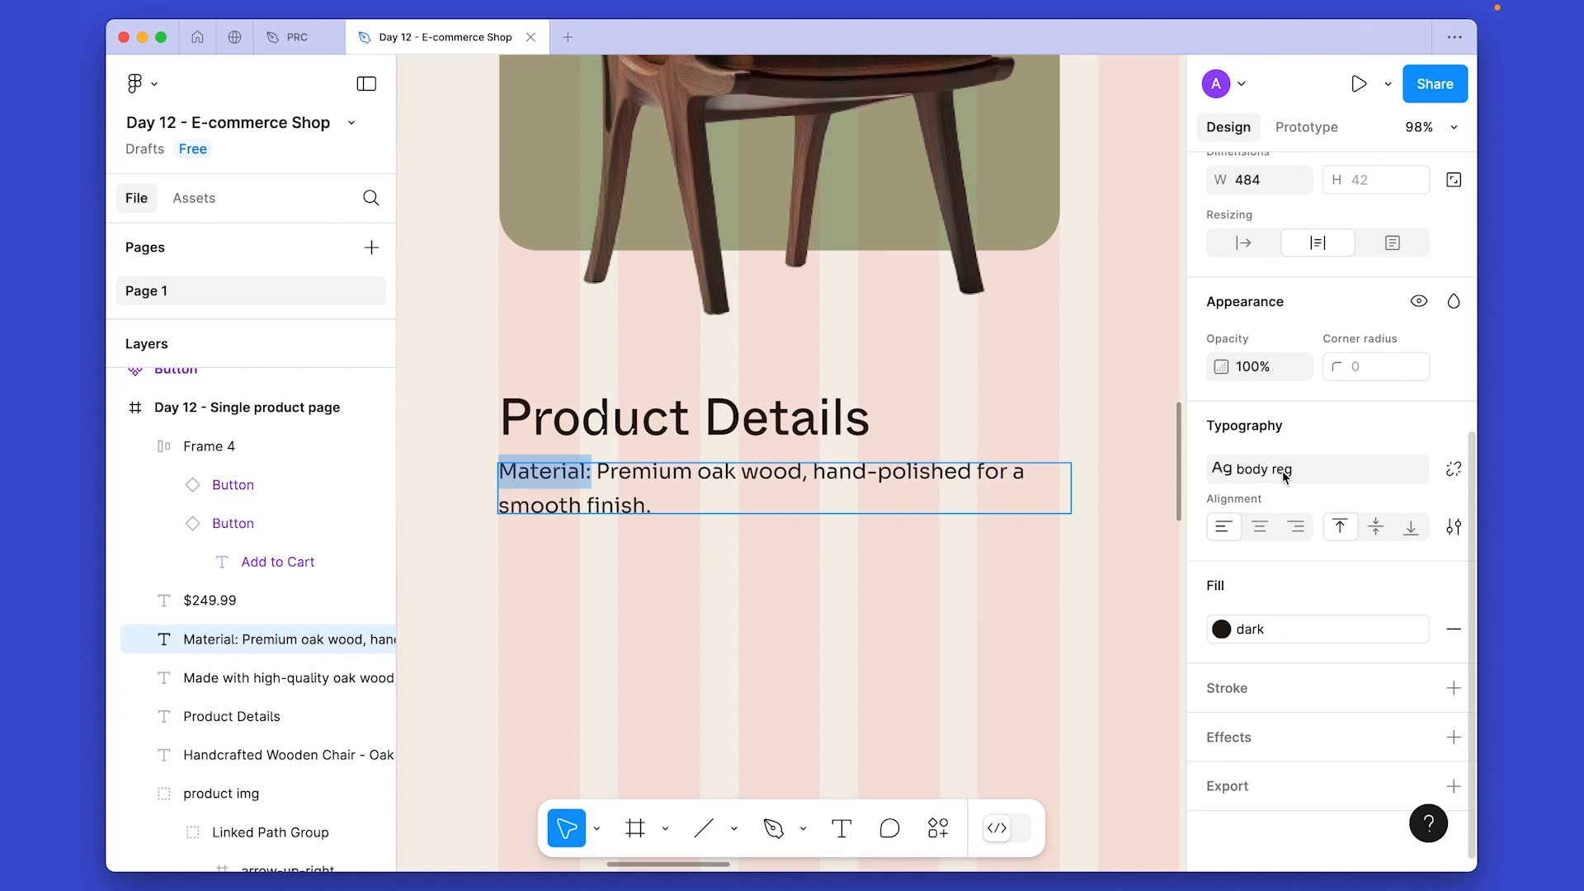
pyautogui.press('super+b')
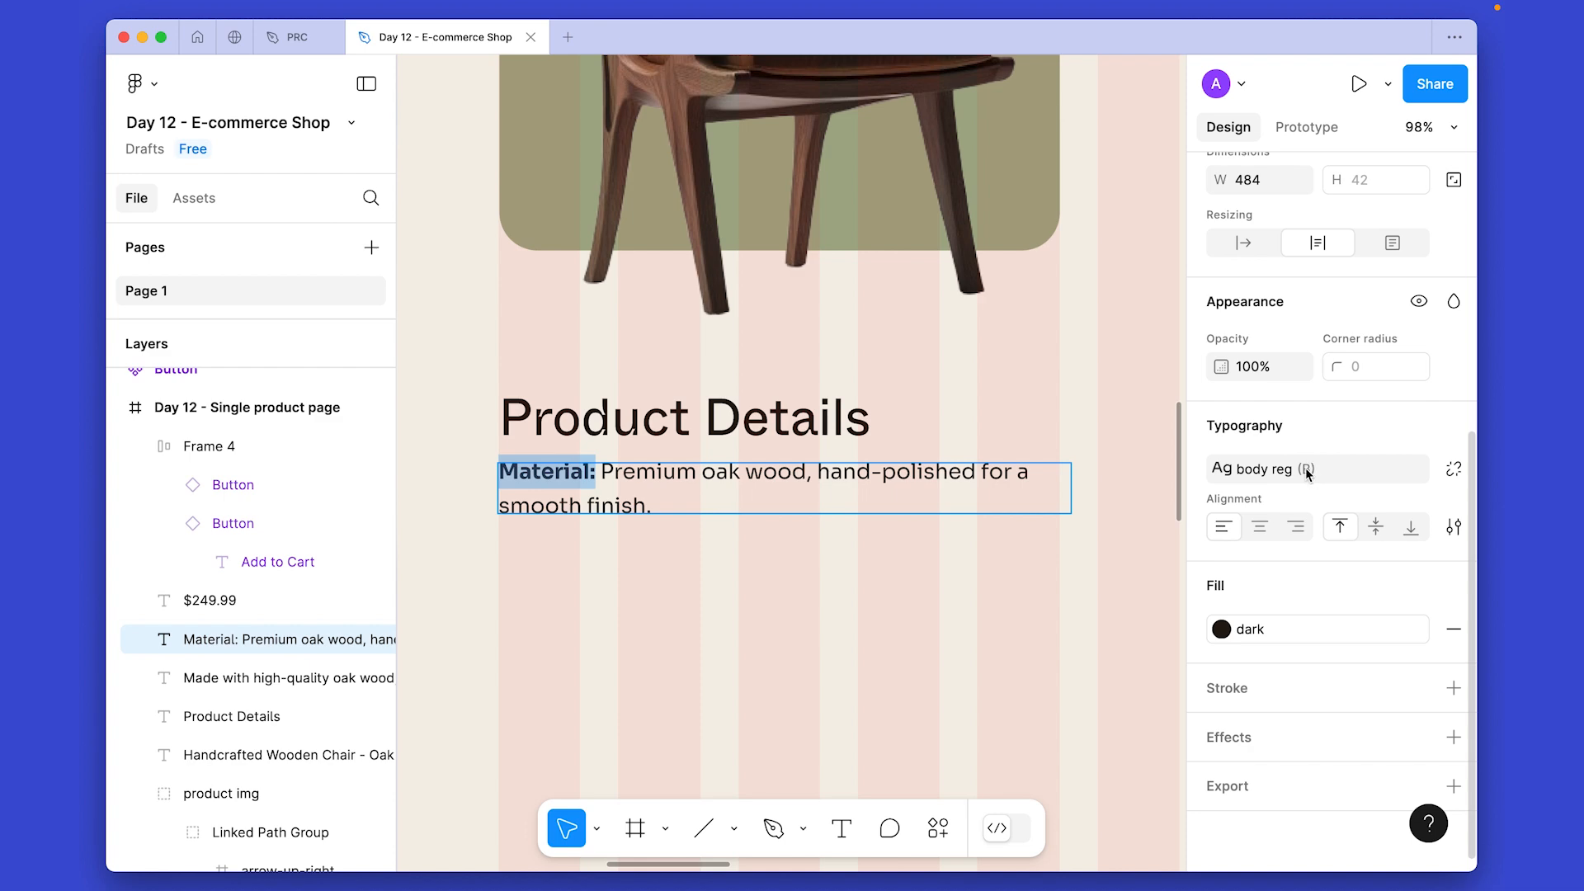
pyautogui.press('Escape')
pyautogui.click(782, 655)
# Make the "Add to Cart" labels bold in both the primary and secondary variants of the Button component.
pyautogui.scroll(-3, 782, 654)
pyautogui.moveTo(1140, 459); pyautogui.dragTo(710, 512)
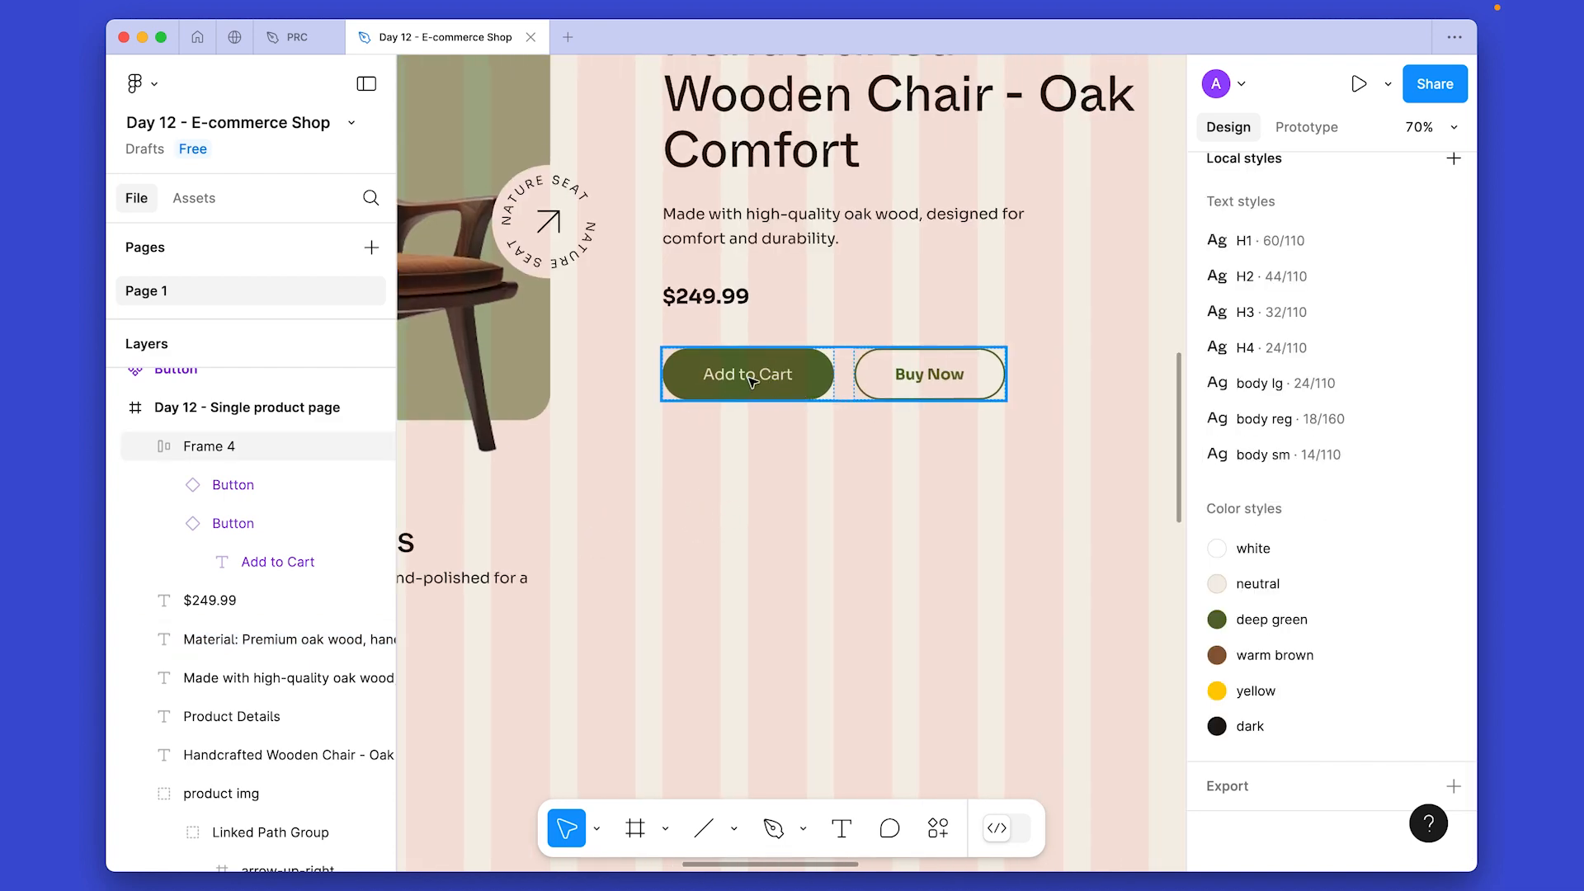
pyautogui.scroll(-3, 780, 458)
pyautogui.moveTo(926, 320); pyautogui.dragTo(605, 527)
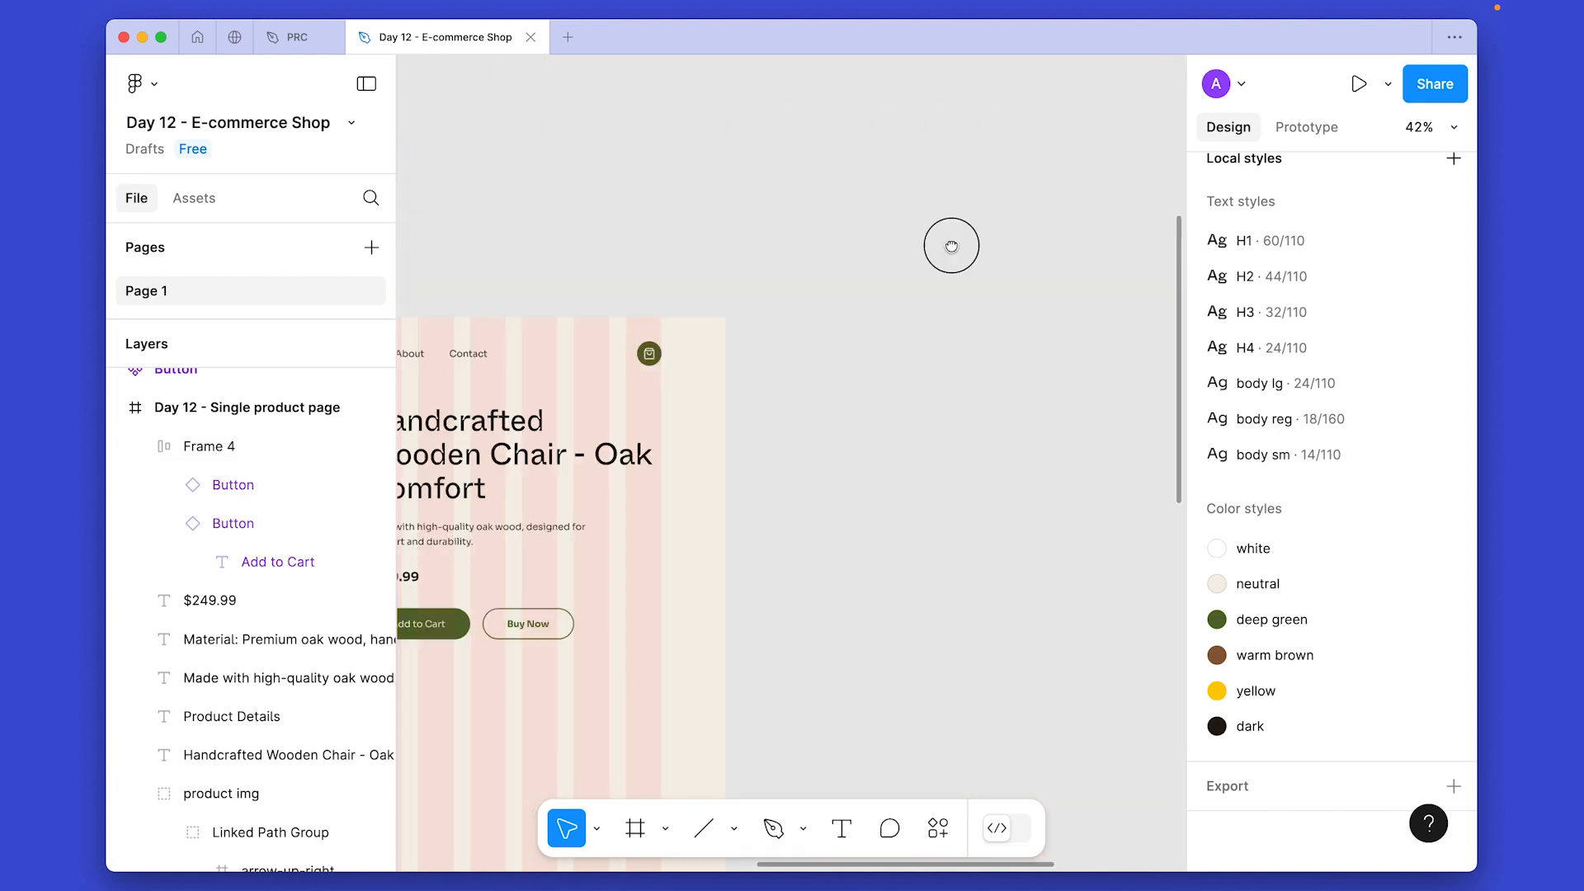
pyautogui.moveTo(952, 247); pyautogui.dragTo(779, 307)
pyautogui.scroll(5, 780, 307)
pyautogui.keyDown('super'); pyautogui.click(779, 334); pyautogui.keyUp('super')
pyautogui.keyDown('shift'); pyautogui.keyDown('super'); pyautogui.click(782, 441); pyautogui.keyUp('super'); pyautogui.keyUp('shift')
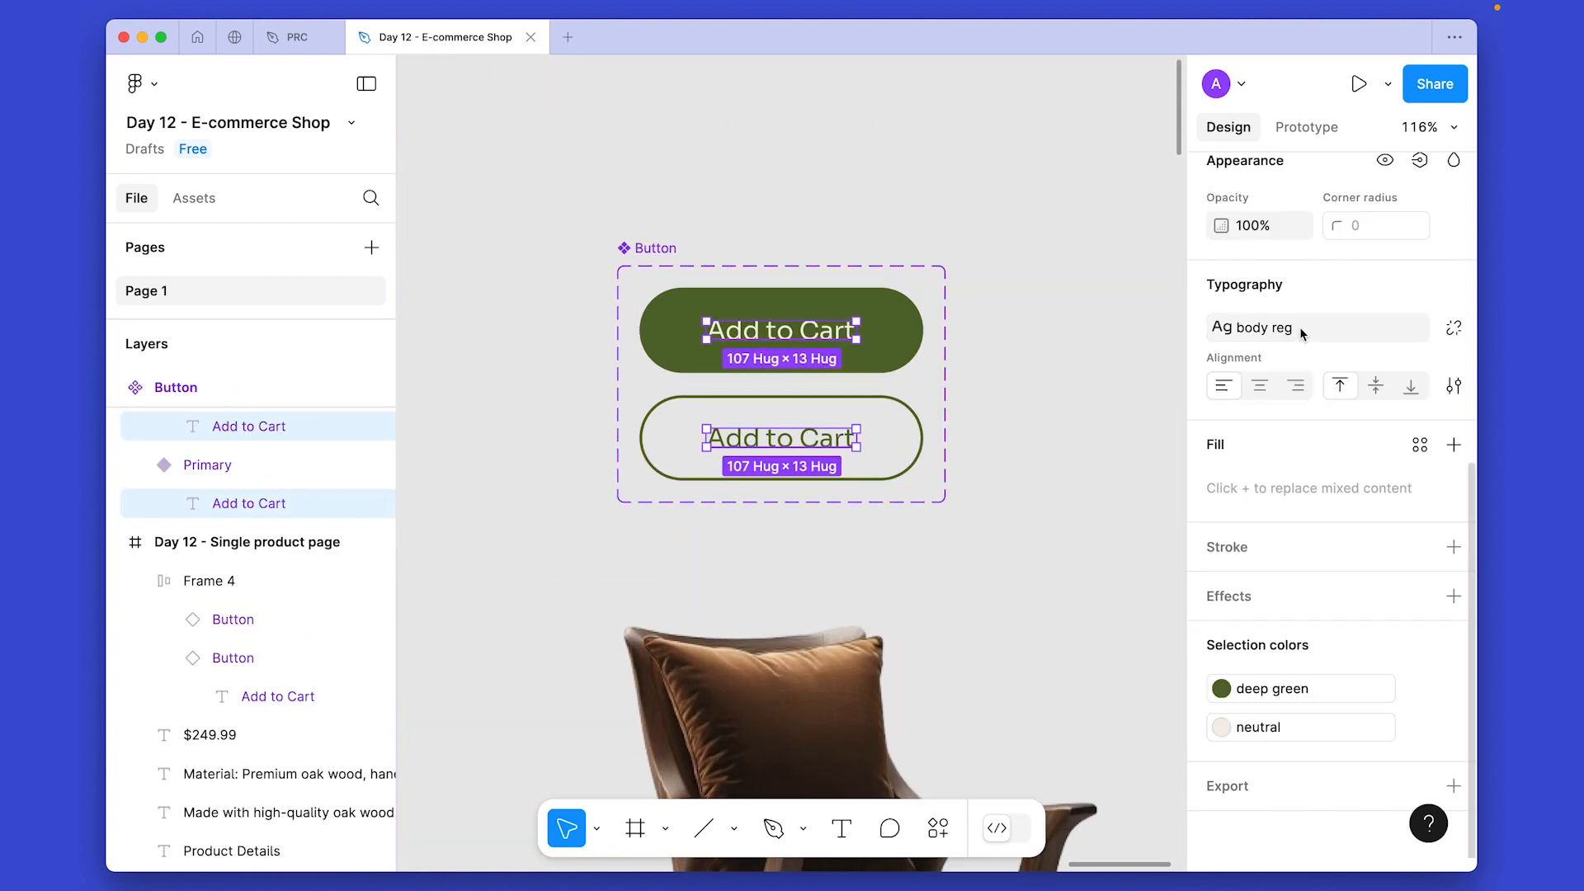
pyautogui.press('super+b')
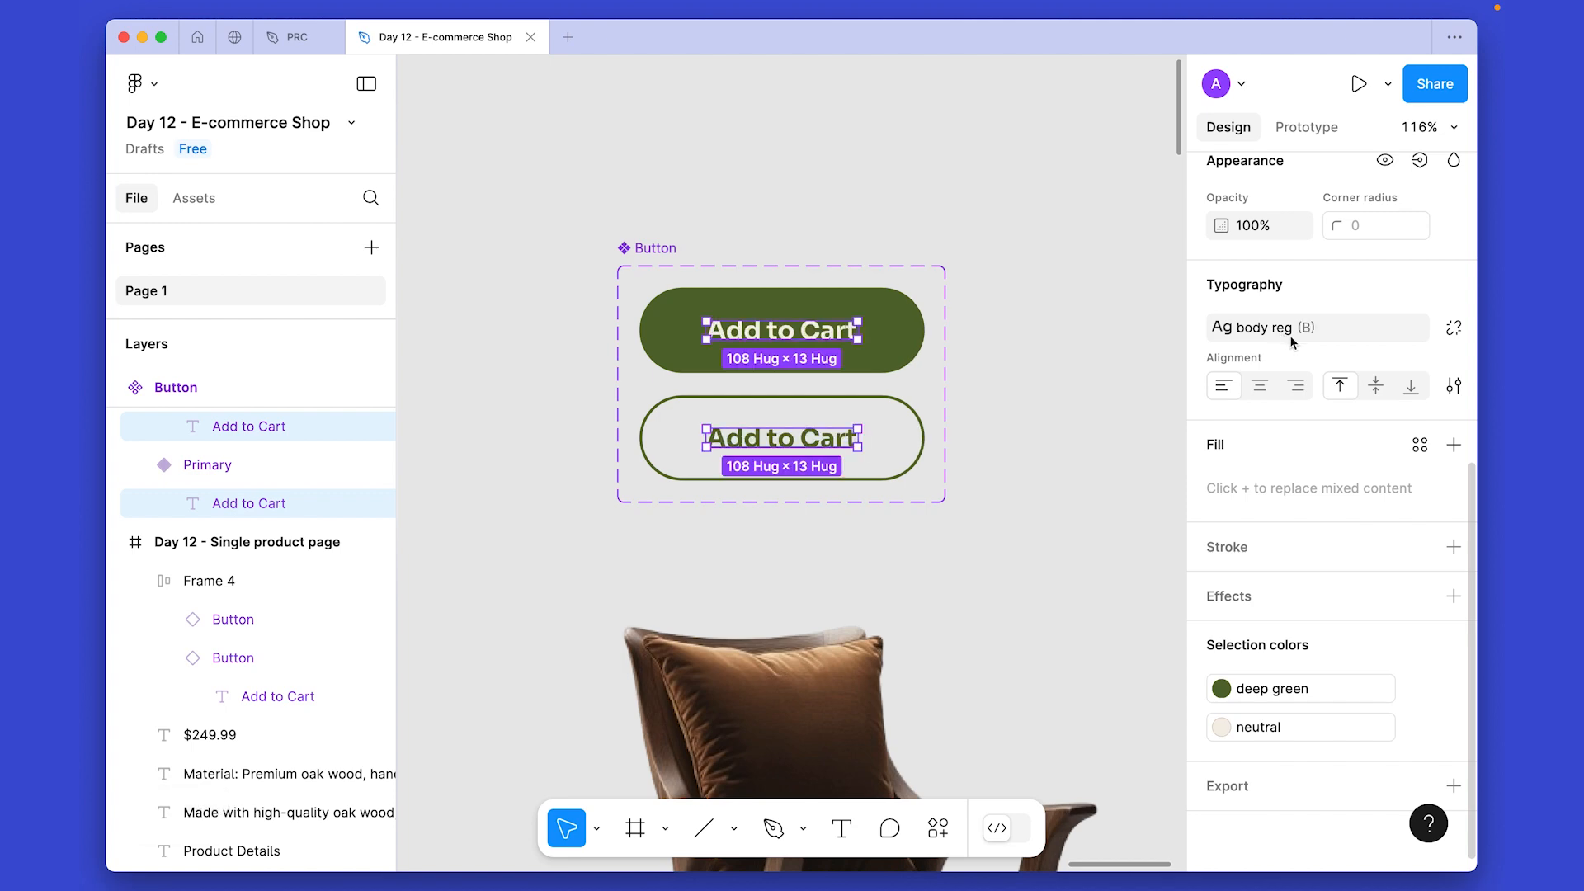
pyautogui.click(1018, 520)
# Apply the body lg text style to the hero's $249.99 price and make it bold.
pyautogui.scroll(-5, 780, 586)
pyautogui.scroll(-3, 779, 587)
pyautogui.moveTo(651, 600); pyautogui.dragTo(982, 400)
pyautogui.moveTo(768, 601); pyautogui.dragTo(1047, 295)
pyautogui.scroll(5, 706, 550)
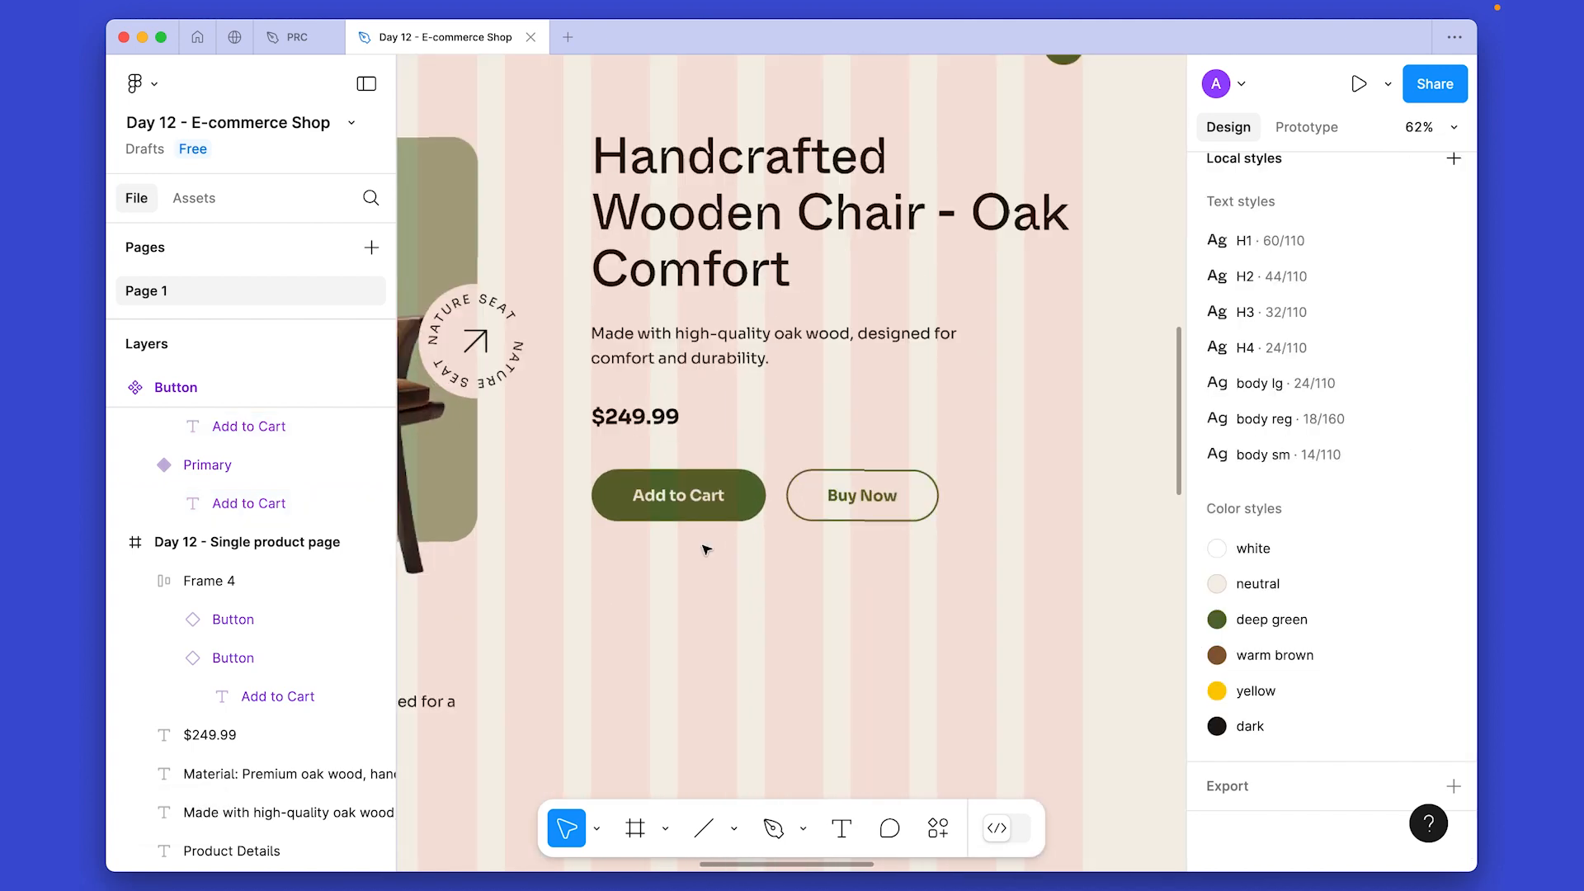
pyautogui.scroll(2, 685, 511)
pyautogui.click(648, 410)
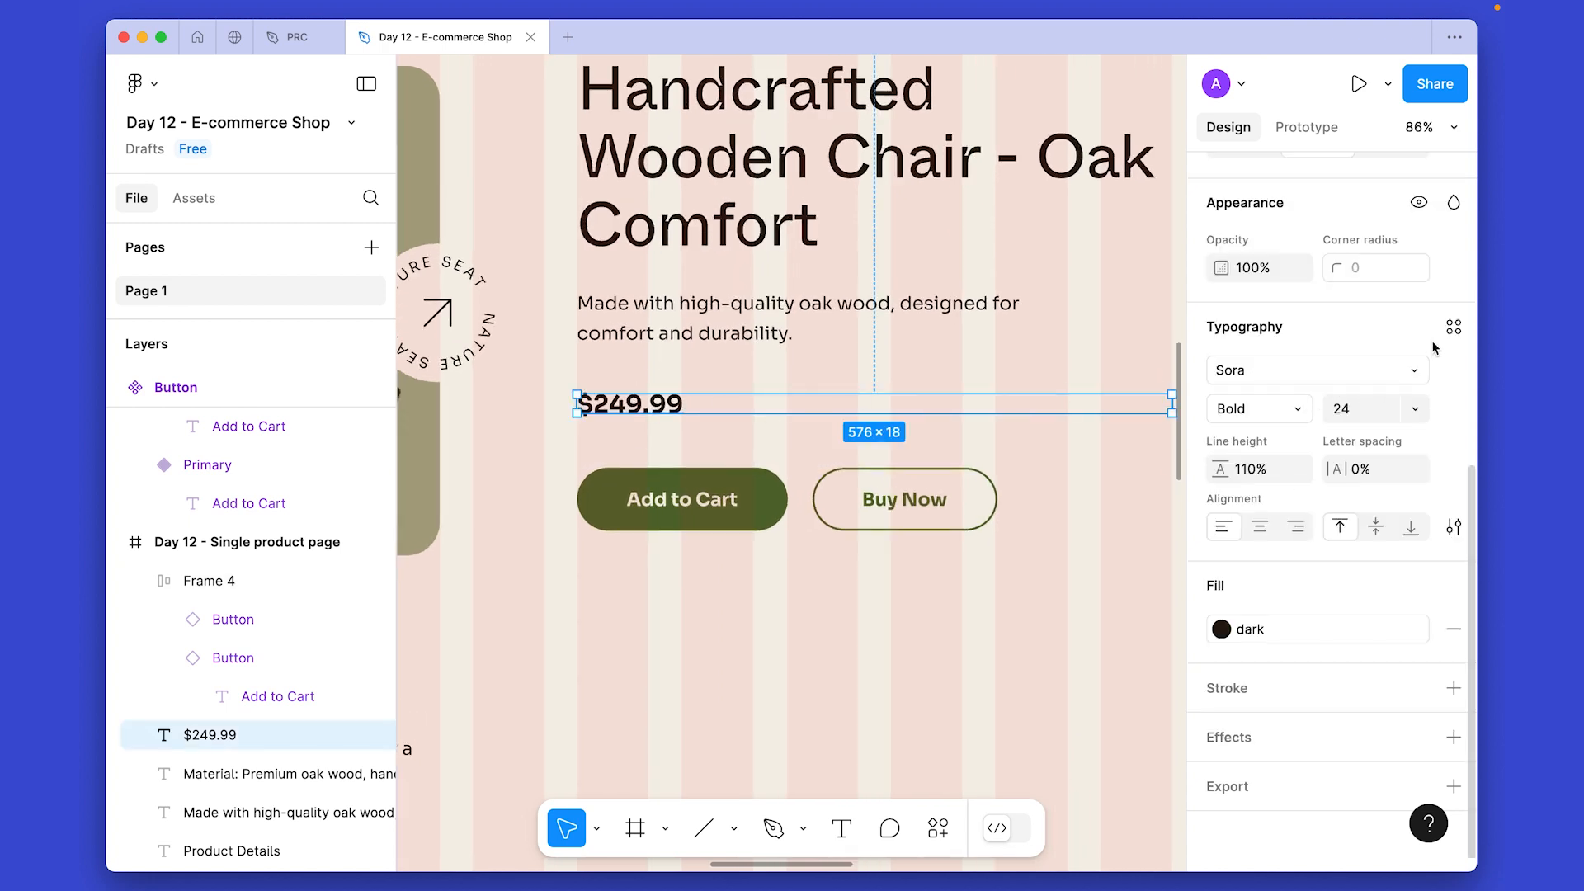
pyautogui.click(1453, 327)
pyautogui.click(1248, 640)
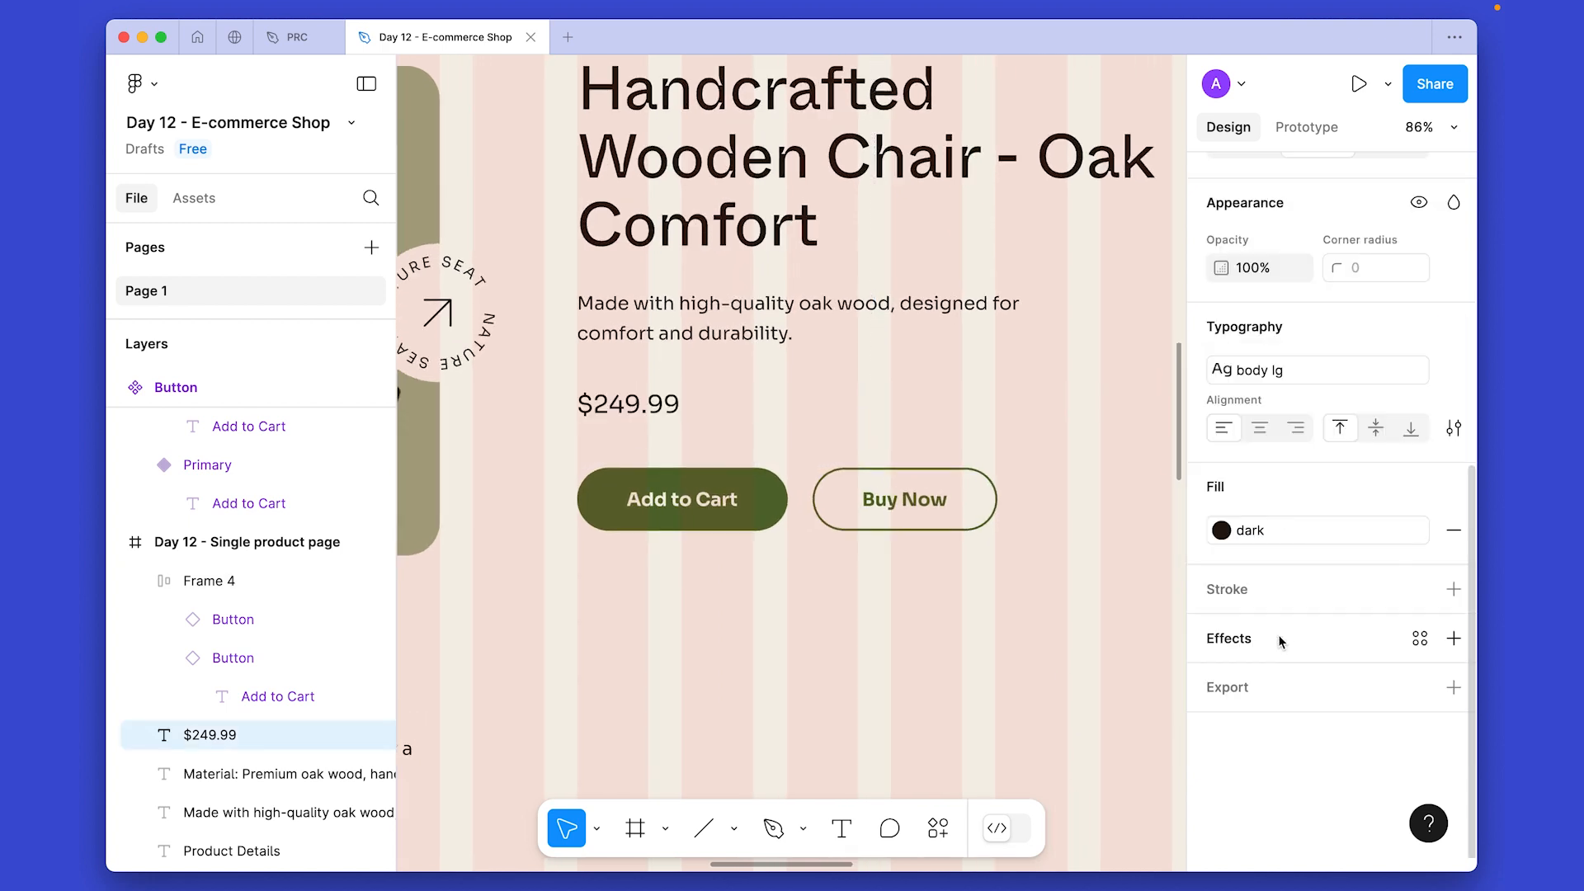
pyautogui.press('super+b')
pyautogui.click(757, 708)
# Hide the page's layout grids.
pyautogui.scroll(-4, 757, 708)
pyautogui.moveTo(703, 678); pyautogui.dragTo(737, 593)
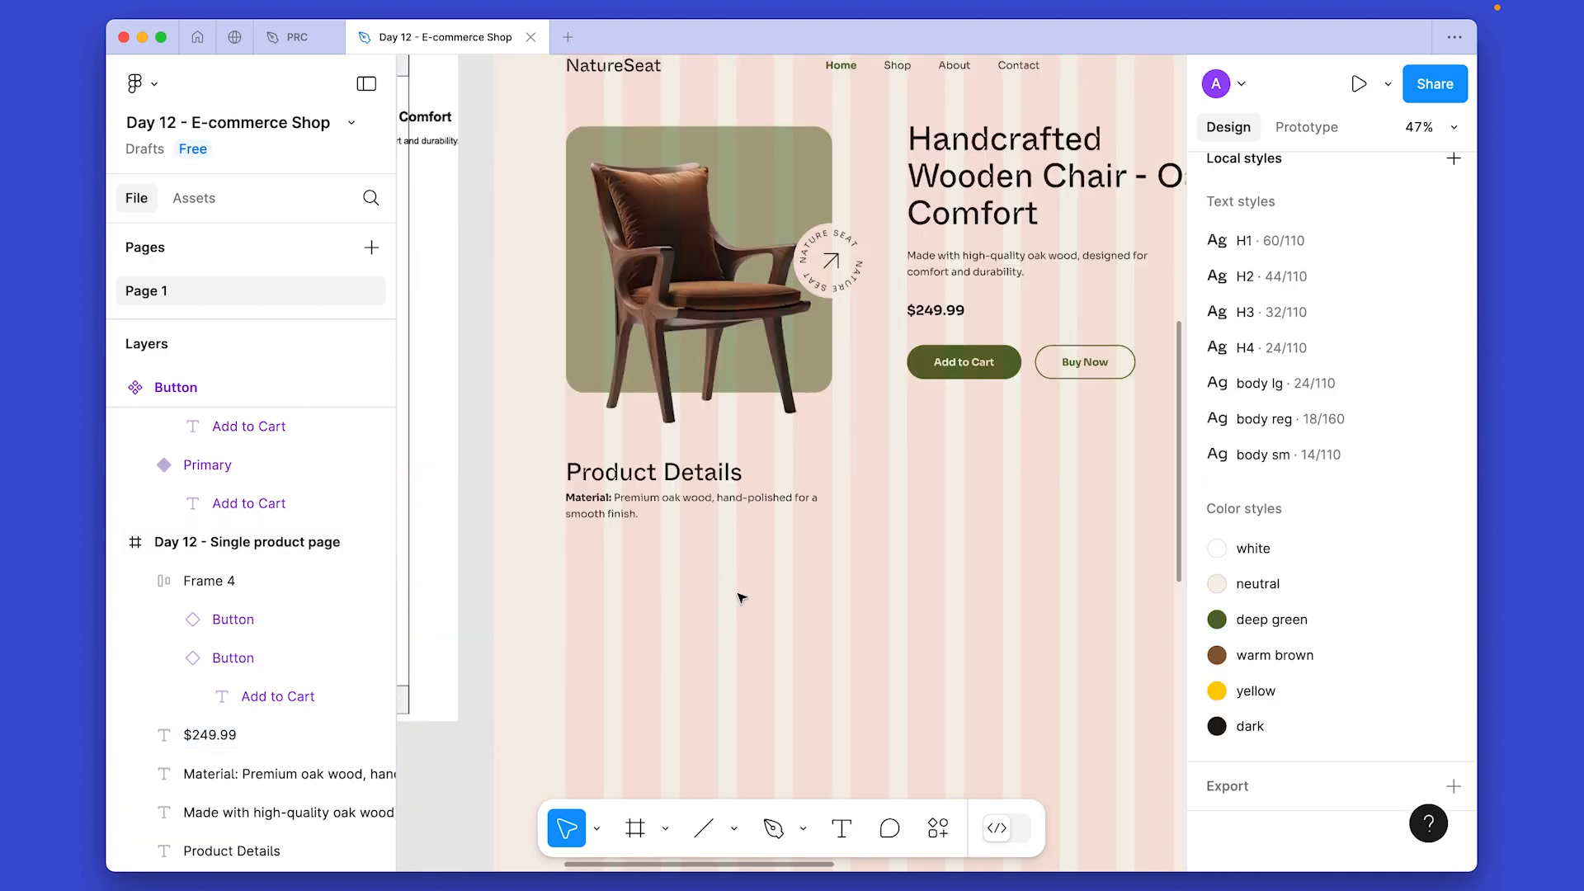
pyautogui.hotkey('shift', 'g')
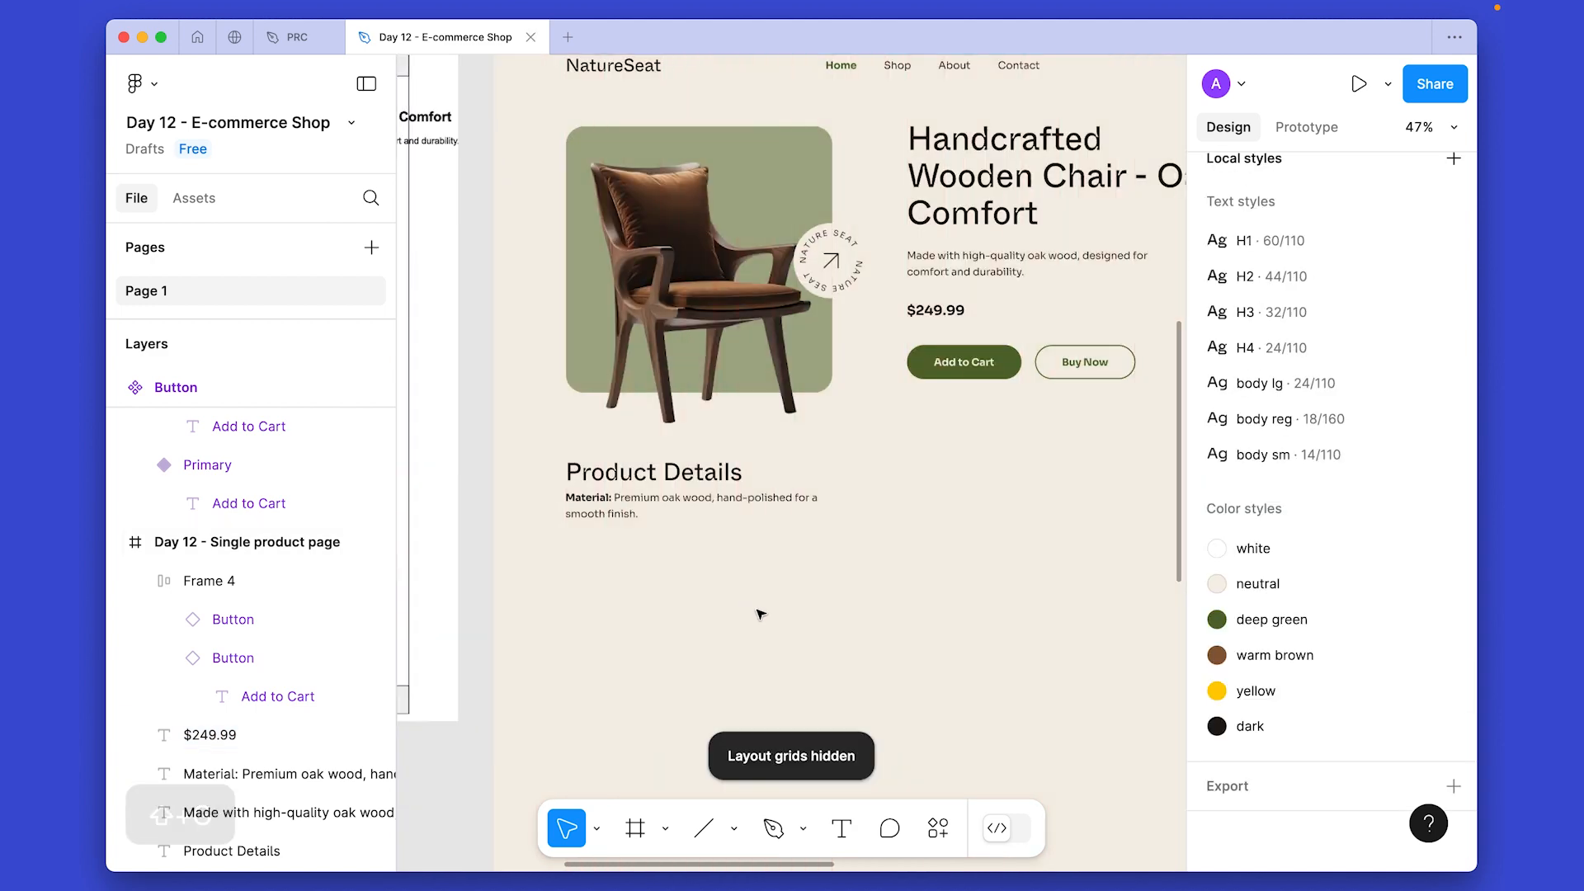
# Duplicate the "Product Details" heading and its material paragraph into the column beneath the Add to Cart and Buy Now buttons.
pyautogui.moveTo(733, 554); pyautogui.dragTo(717, 603)
pyautogui.click(587, 495)
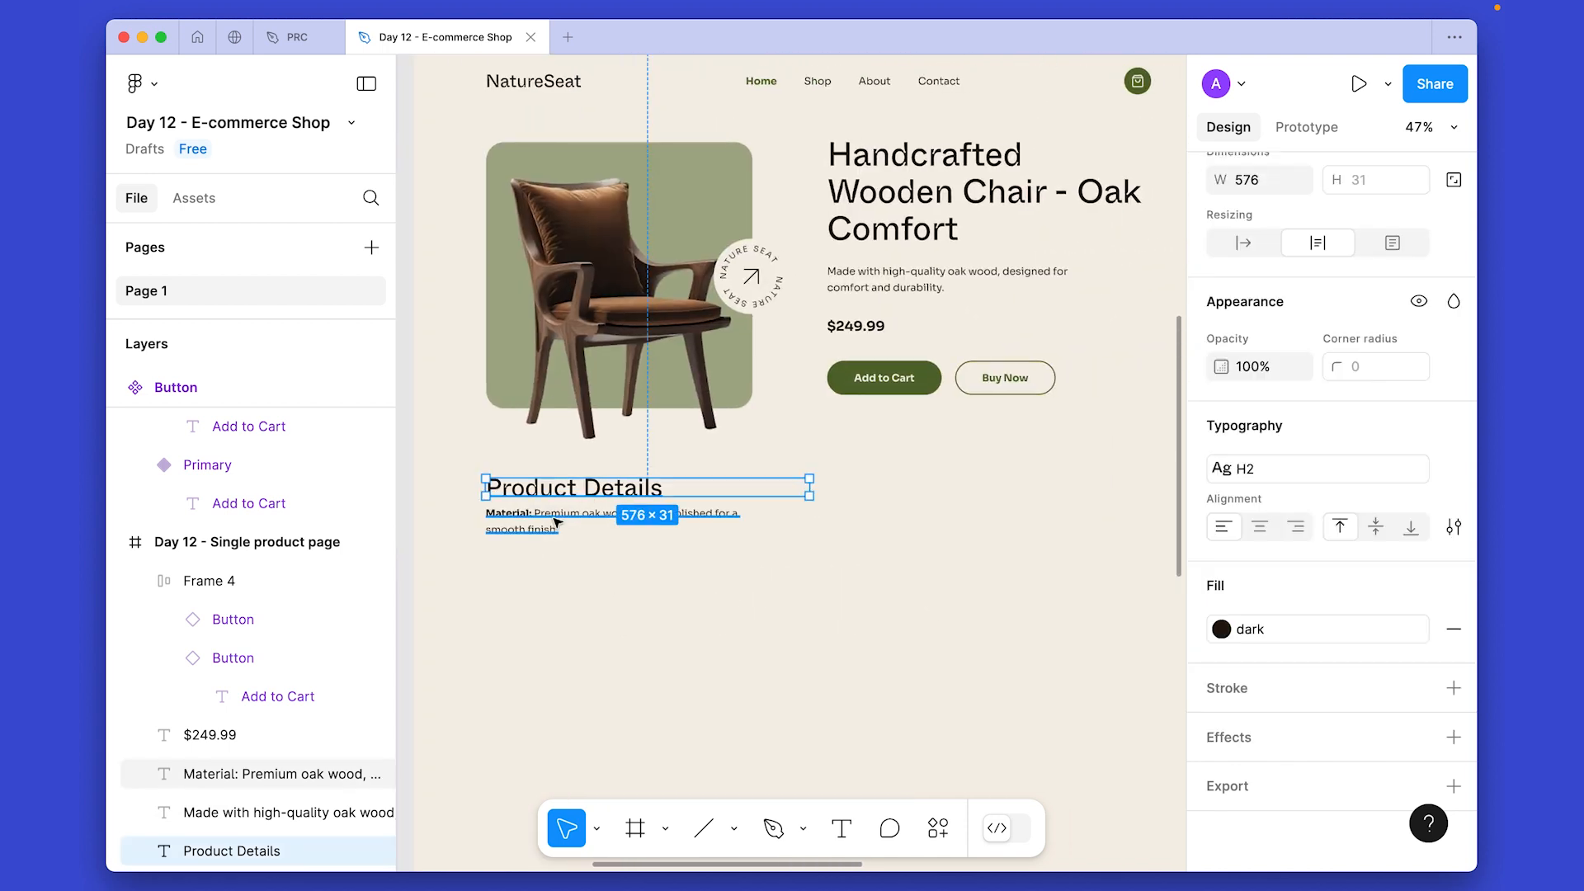
pyautogui.keyDown('shift'); pyautogui.click(555, 518); pyautogui.keyUp('shift')
pyautogui.moveTo(697, 499); pyautogui.dragTo(879, 512)
pyautogui.click(907, 665)
# Apply the H4 text style to the duplicated "Product Details" heading in the second column.
pyautogui.scroll(3, 857, 569)
pyautogui.moveTo(654, 573); pyautogui.dragTo(694, 585)
pyautogui.click(840, 456)
pyautogui.moveTo(473, 704); pyautogui.dragTo(1213, 673)
pyautogui.moveTo(646, 598)
pyautogui.mouseDown()
pyautogui.moveTo(673, 616)
pyautogui.moveTo(660, 623)
pyautogui.mouseUp()
pyautogui.hscroll(10, 805, 592)
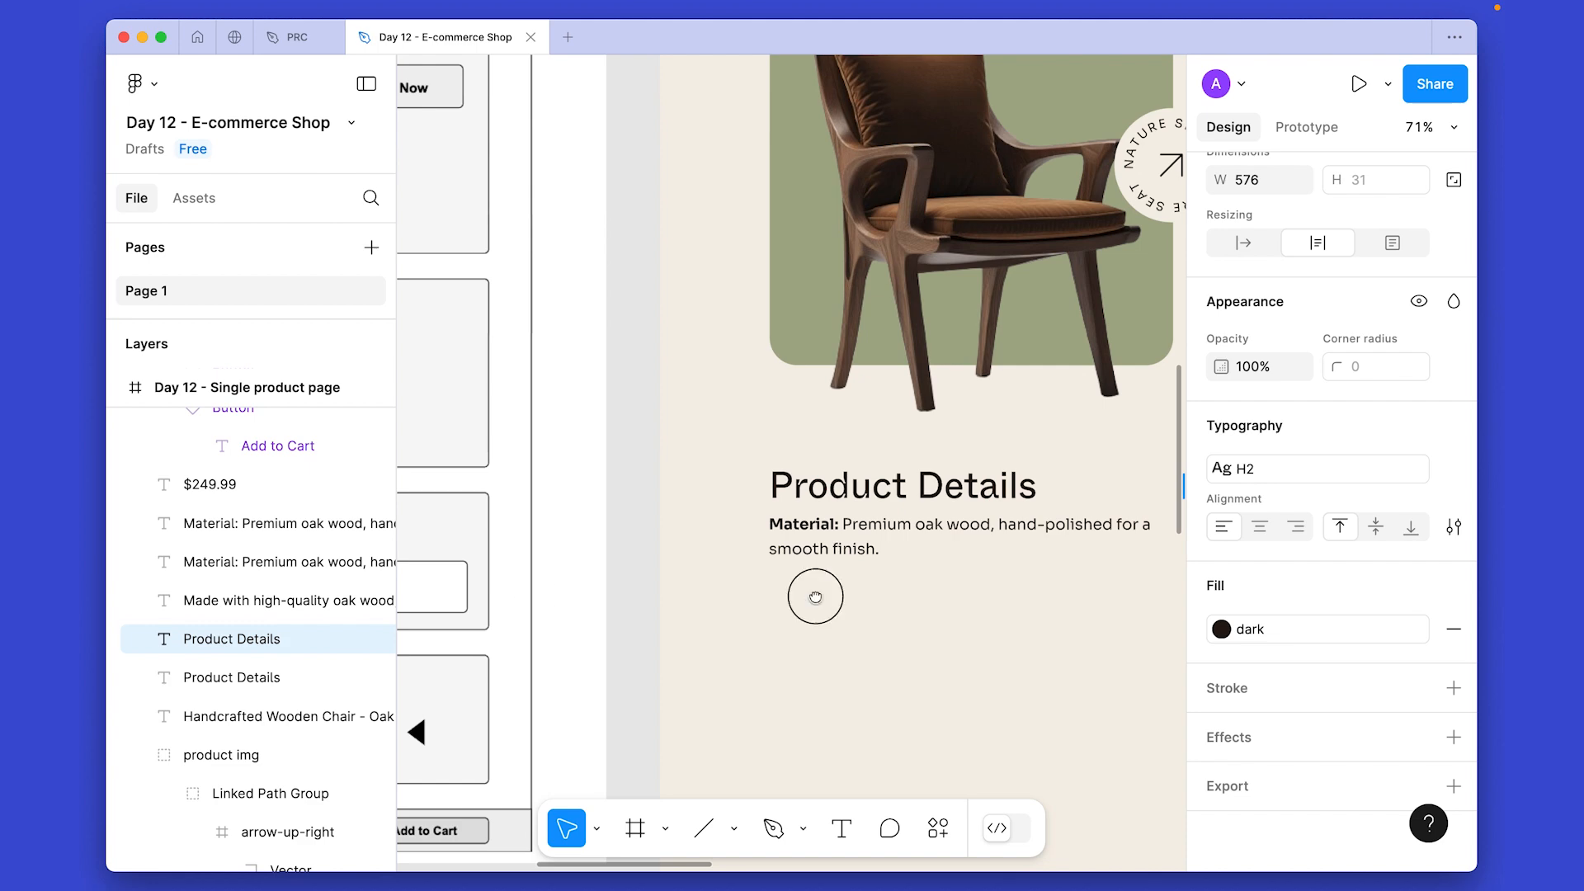
pyautogui.click(1309, 468)
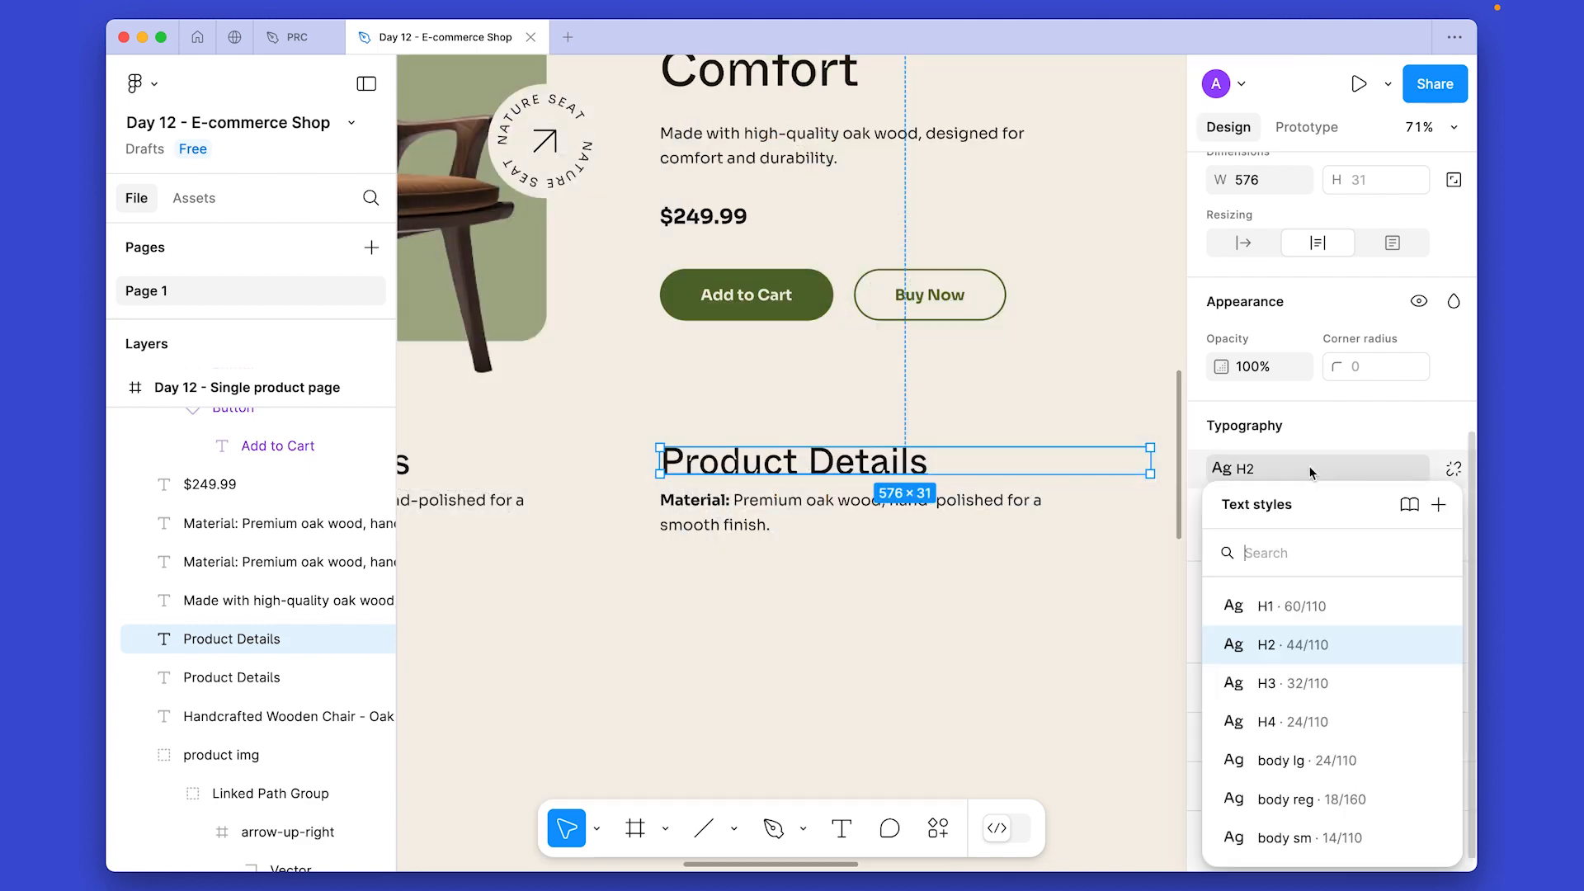
pyautogui.click(1312, 760)
pyautogui.click(717, 678)
# Replace the duplicated heading's text with "Size & Dimension" from the content text, without the colon.
pyautogui.scroll(-5, 717, 678)
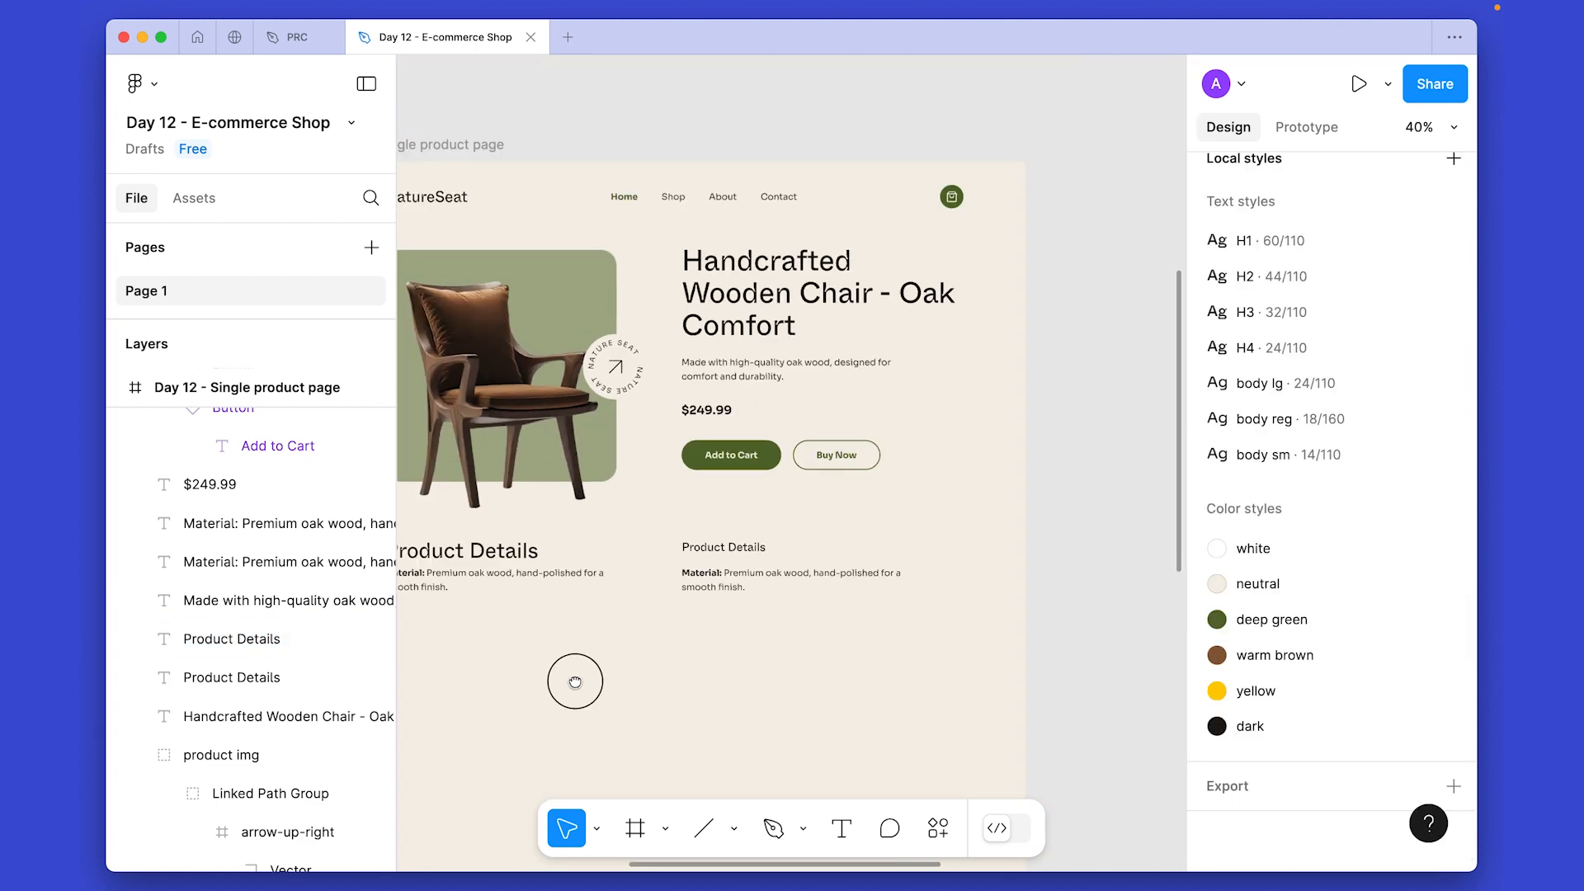
pyautogui.hscroll(-5, 894, 577)
pyautogui.scroll(-3, 750, 488)
pyautogui.click(476, 741)
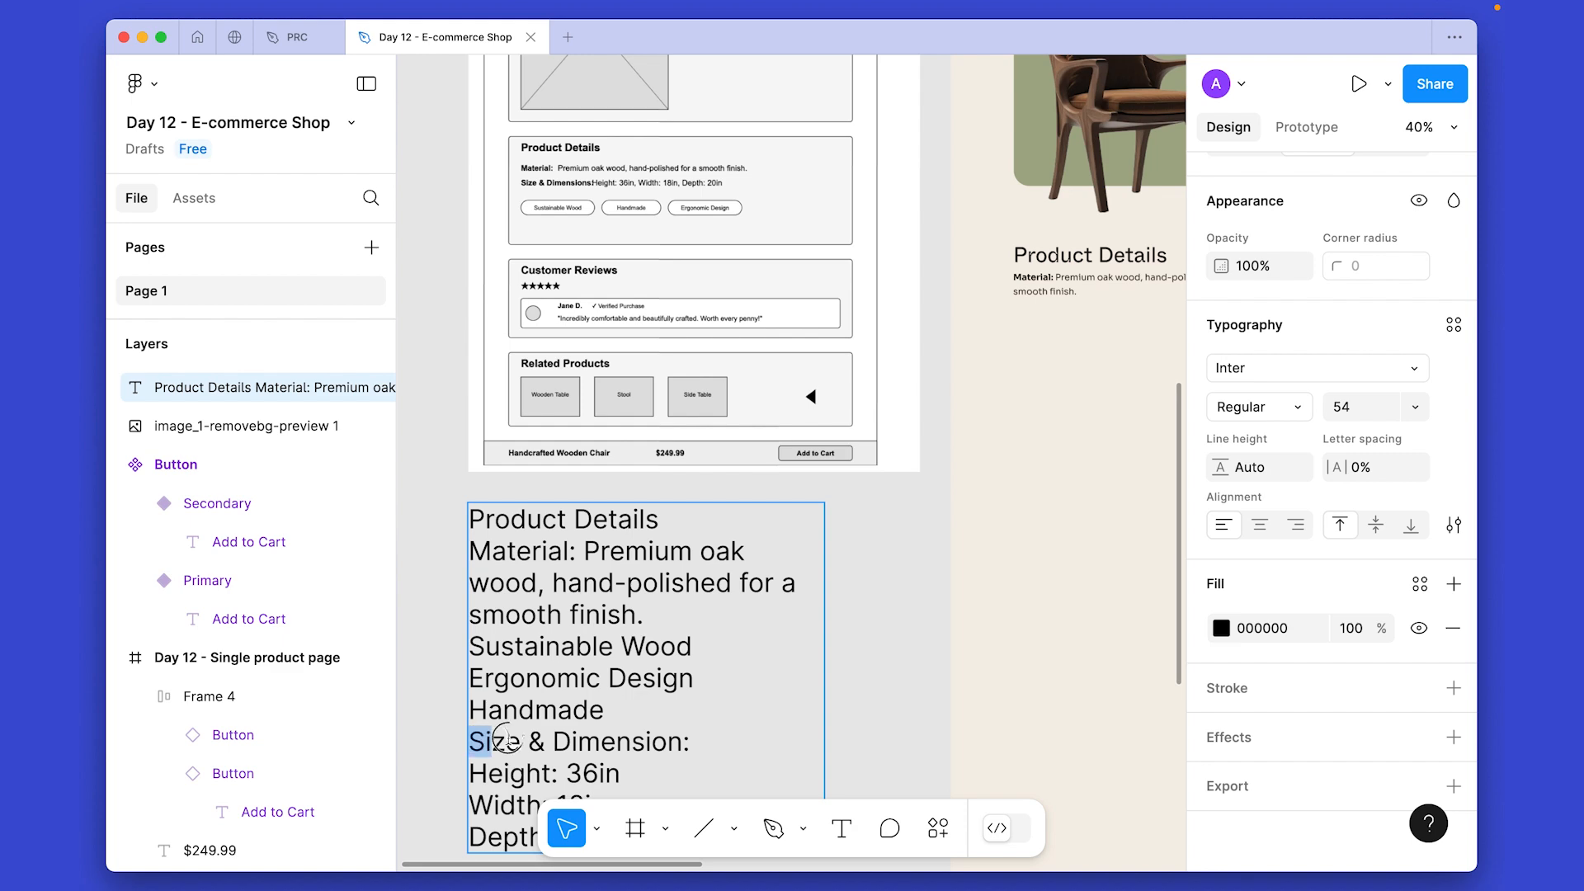
pyautogui.hscroll(6, 679, 741)
pyautogui.press('super+v')
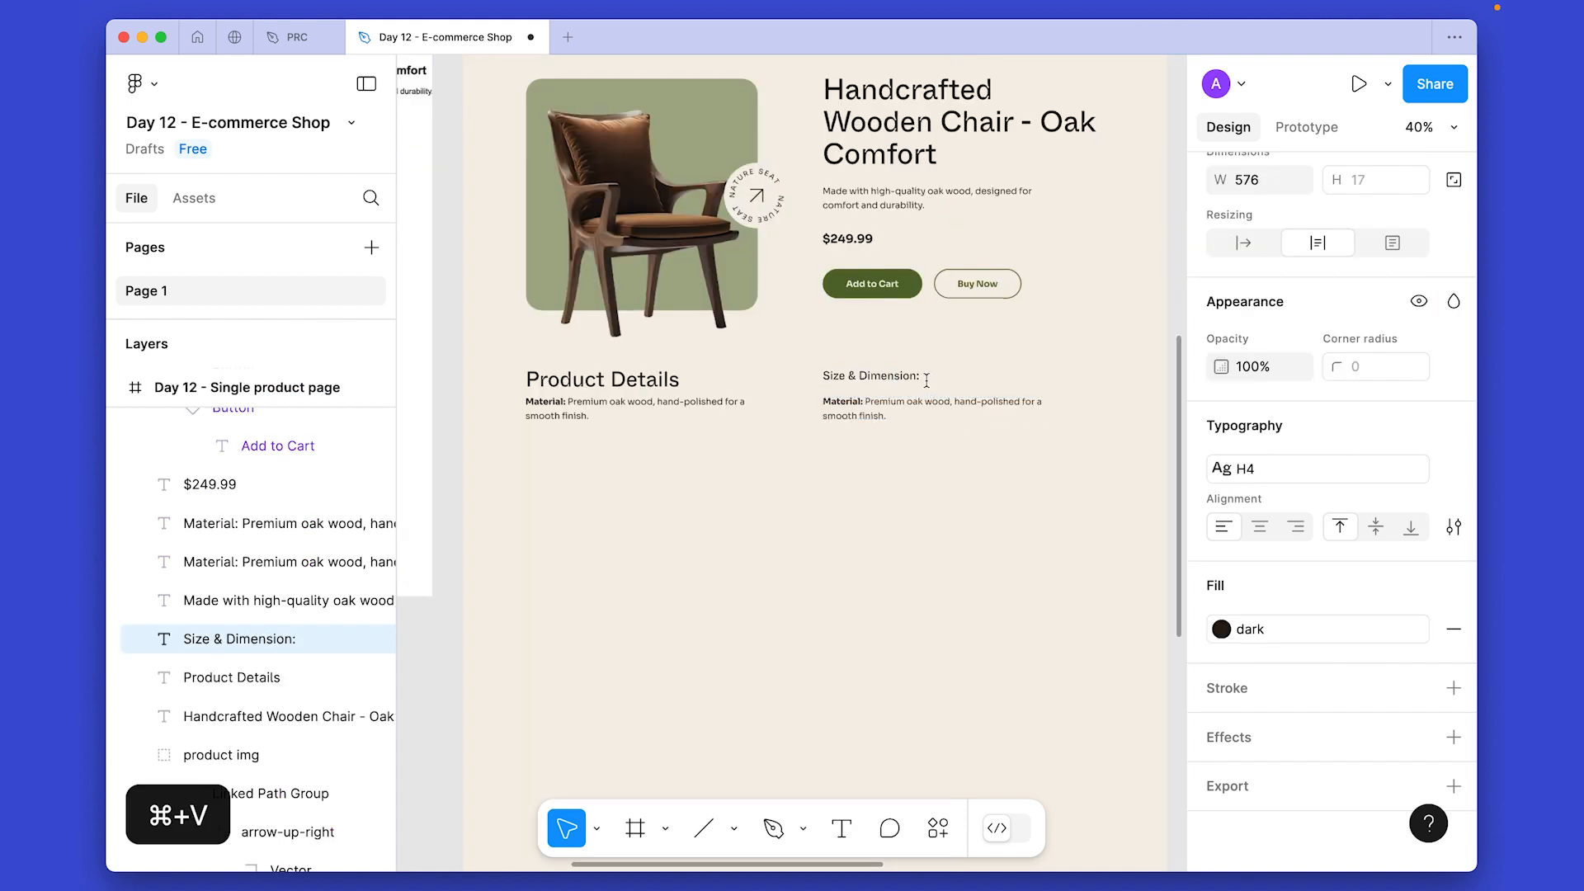
pyautogui.doubleClick(926, 378)
pyautogui.press('BackSpace')
pyautogui.click(849, 558)
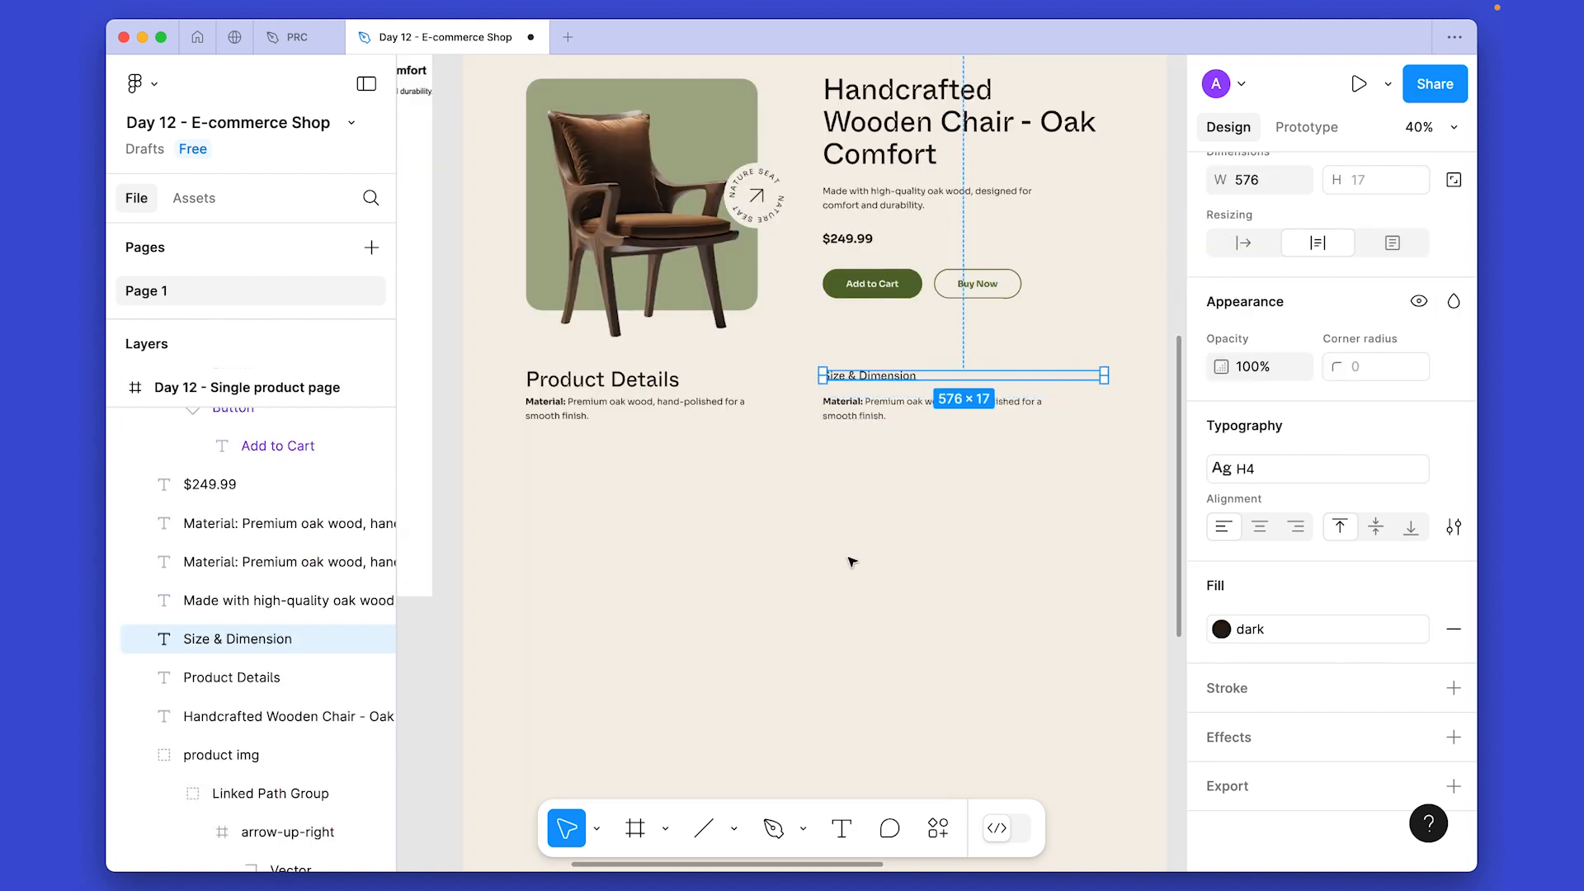
# Add a copy of the material paragraph below the second column's text and replace its content with "Height: 36in", "Width: 18in", "Depth: 20in" from the content text.
pyautogui.click(982, 481)
pyautogui.scroll(3, 982, 481)
pyautogui.scroll(-2, 708, 546)
pyautogui.moveTo(695, 545); pyautogui.dragTo(1021, 400)
pyautogui.doubleClick(575, 642)
pyautogui.moveTo(446, 669); pyautogui.dragTo(607, 735)
pyautogui.press('super+z')
pyautogui.press('super+c')
pyautogui.click(951, 532)
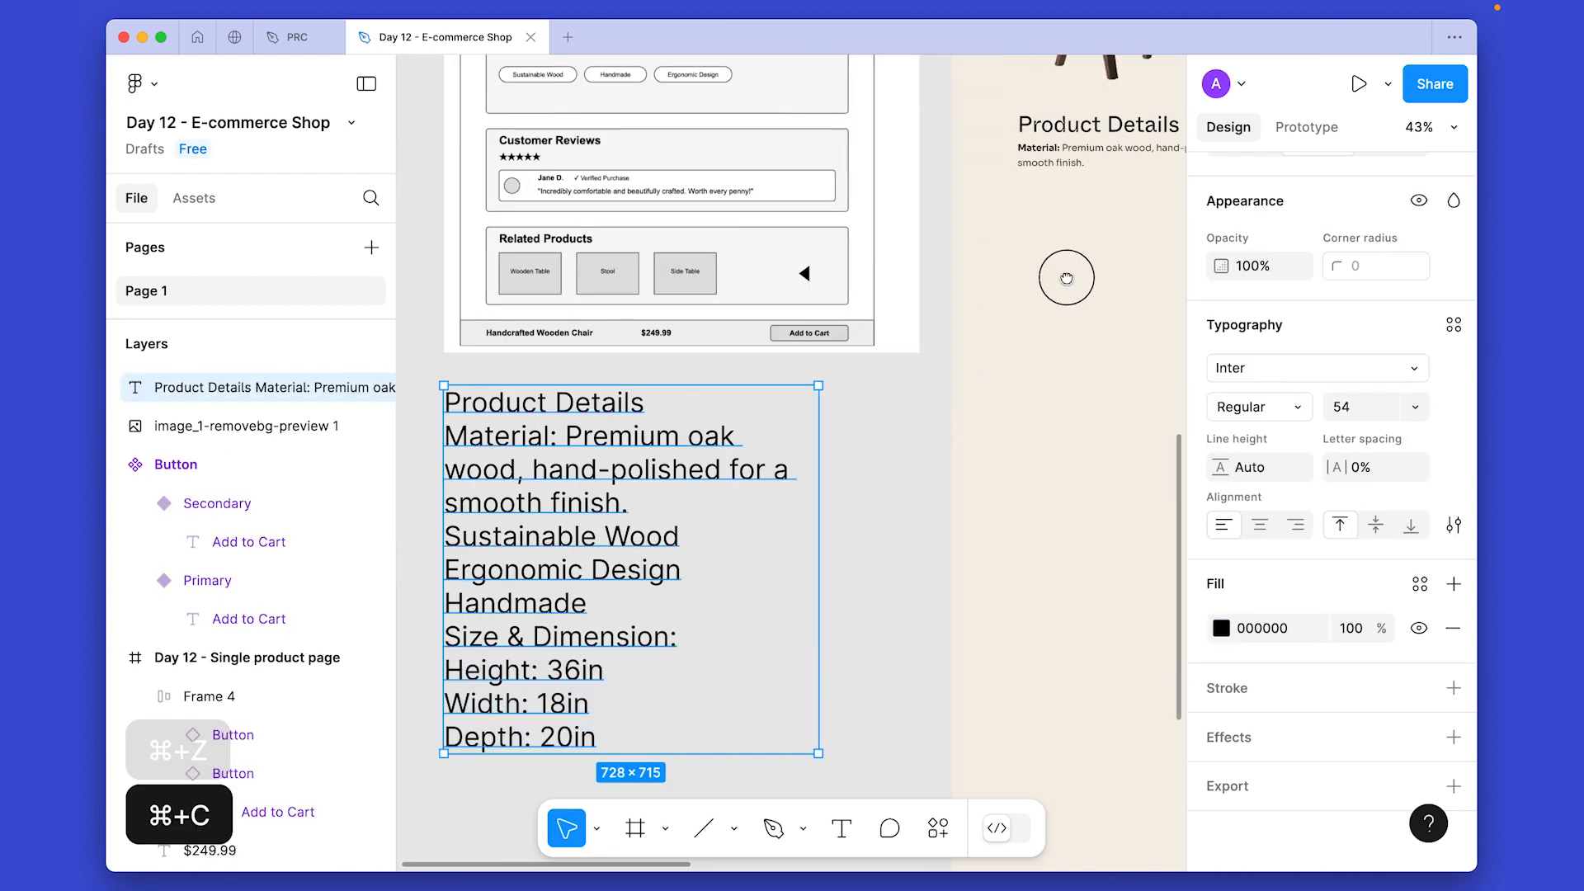
pyautogui.scroll(3, 1067, 277)
pyautogui.doubleClick(861, 449)
pyautogui.press('super+v')
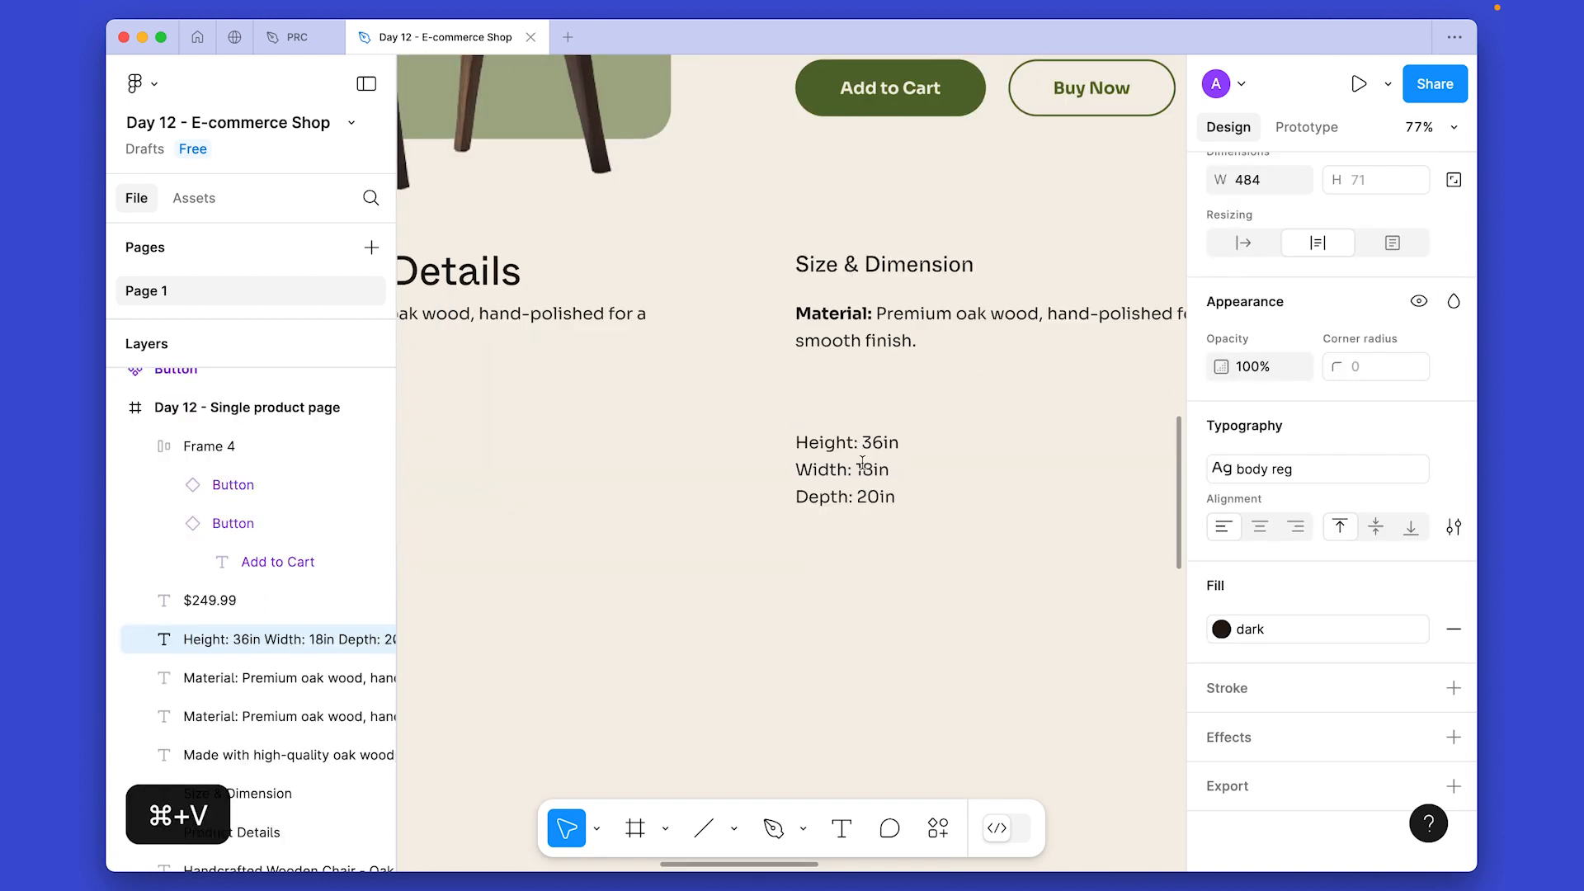
pyautogui.press('Escape')
# Replace the material paragraph under "Size & Dimension" with the word "Height" copied from the dimensions text.
pyautogui.hscroll(2, 862, 462)
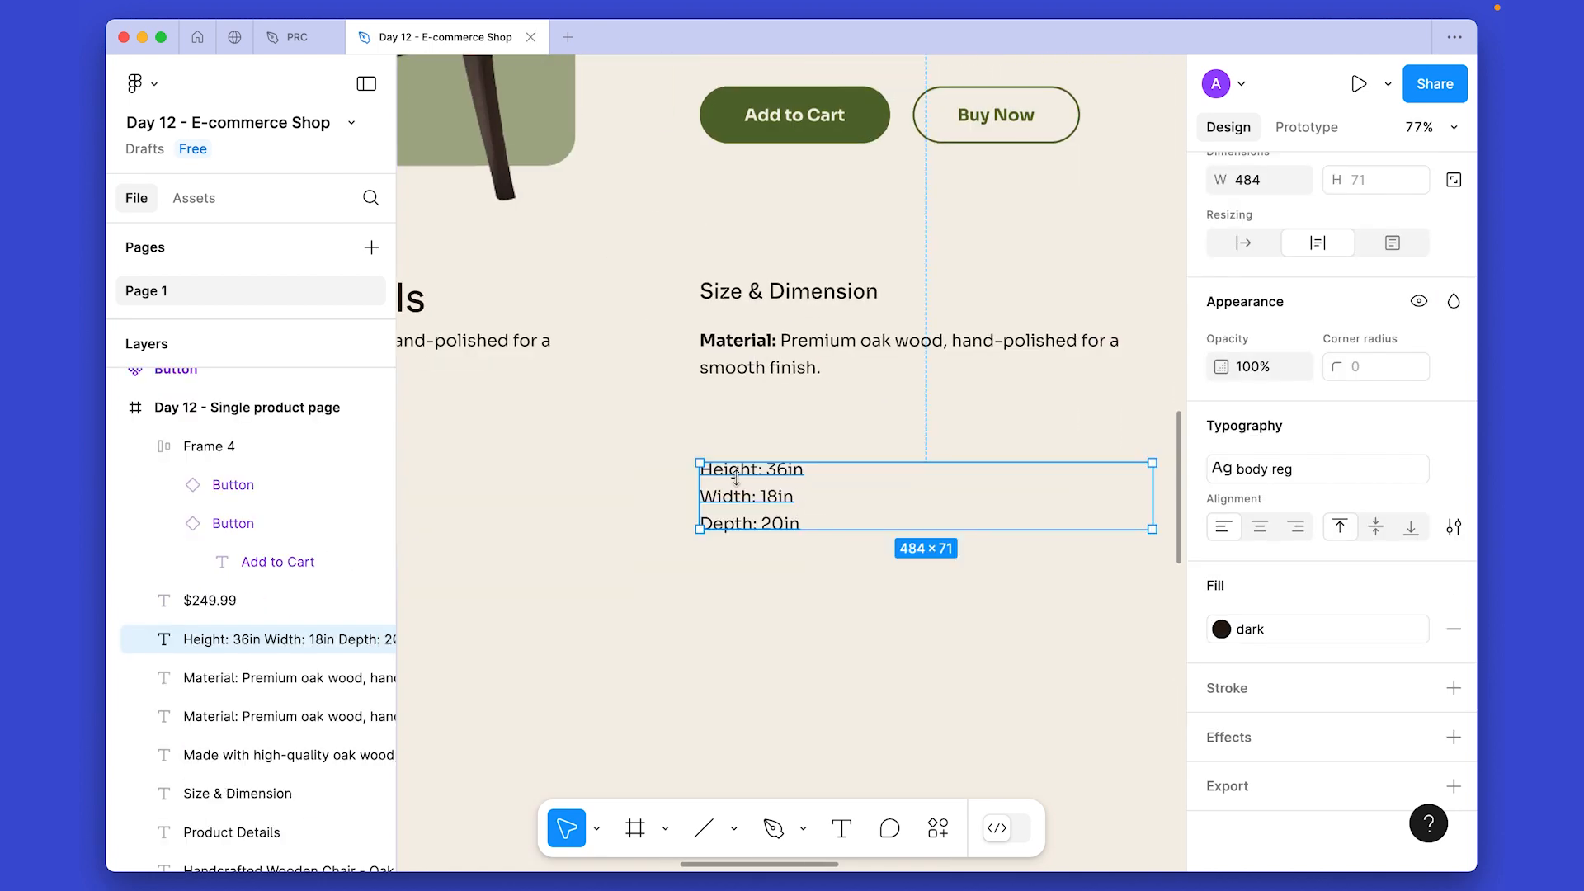
pyautogui.doubleClick(737, 478)
pyautogui.click(755, 472)
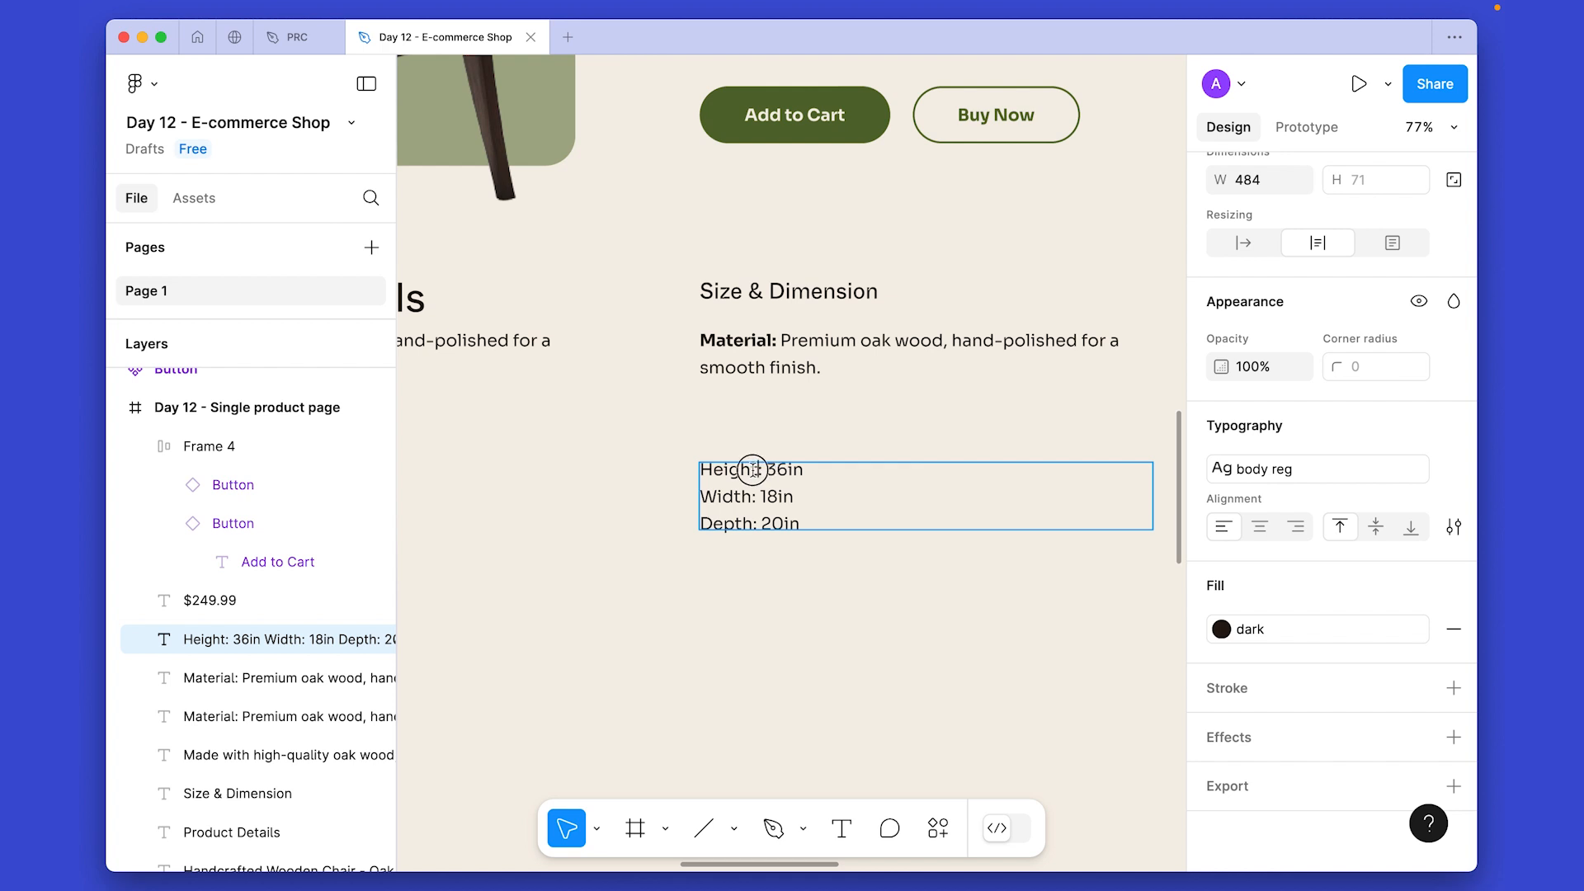
pyautogui.doubleClick(761, 470)
pyautogui.press('super+c')
pyautogui.press('Escape')
pyautogui.doubleClick(784, 363)
pyautogui.press('super+v')
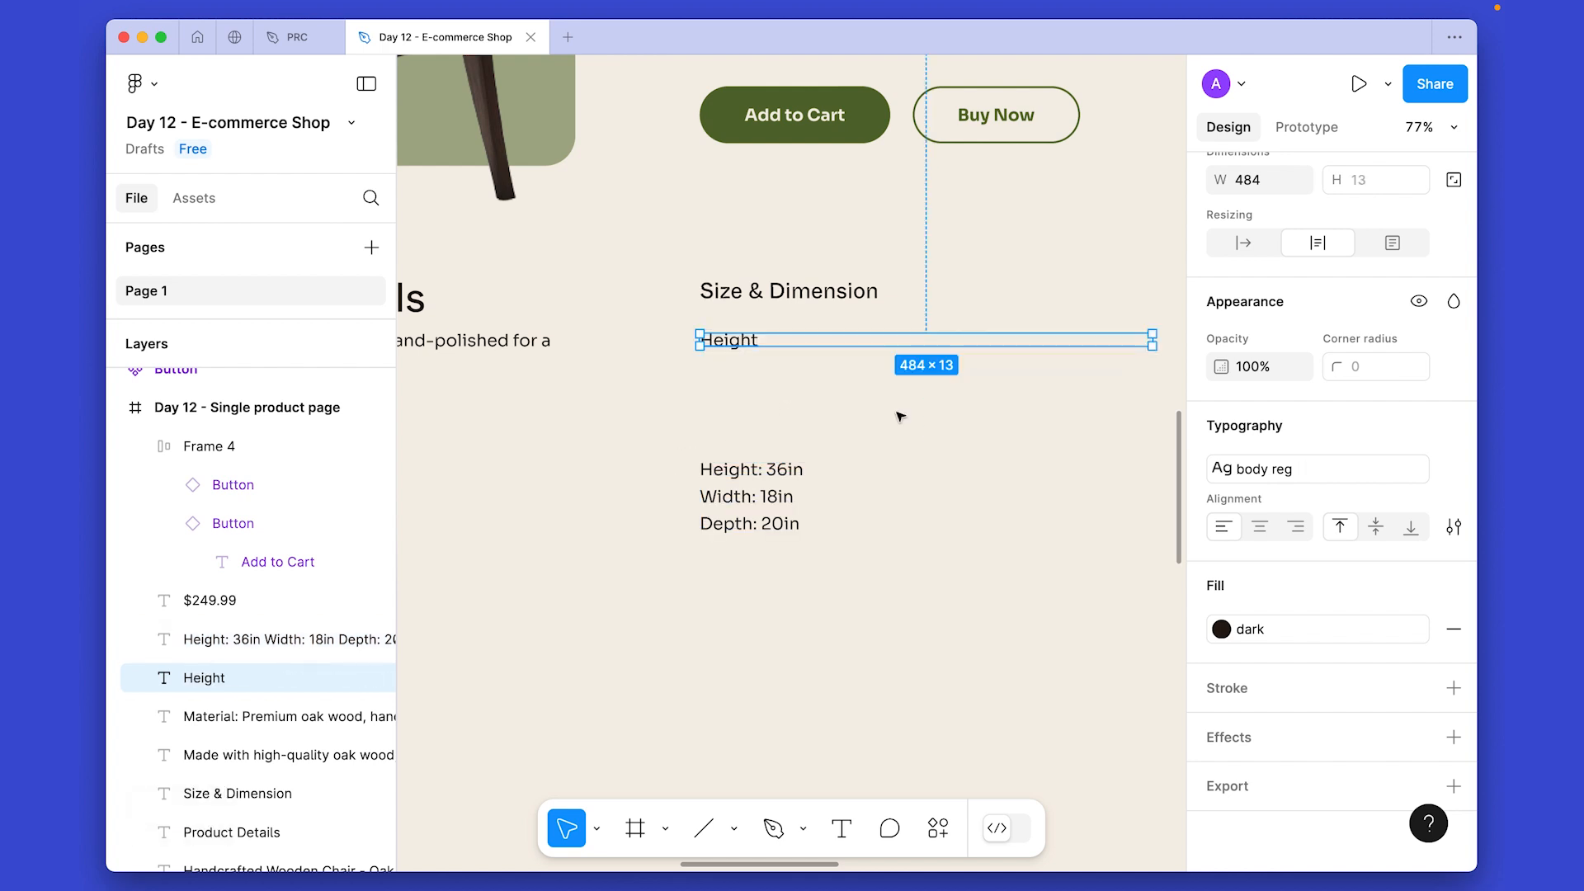
# Set the "Height" label to the body sm text style and make it bold.
pyautogui.click(1318, 468)
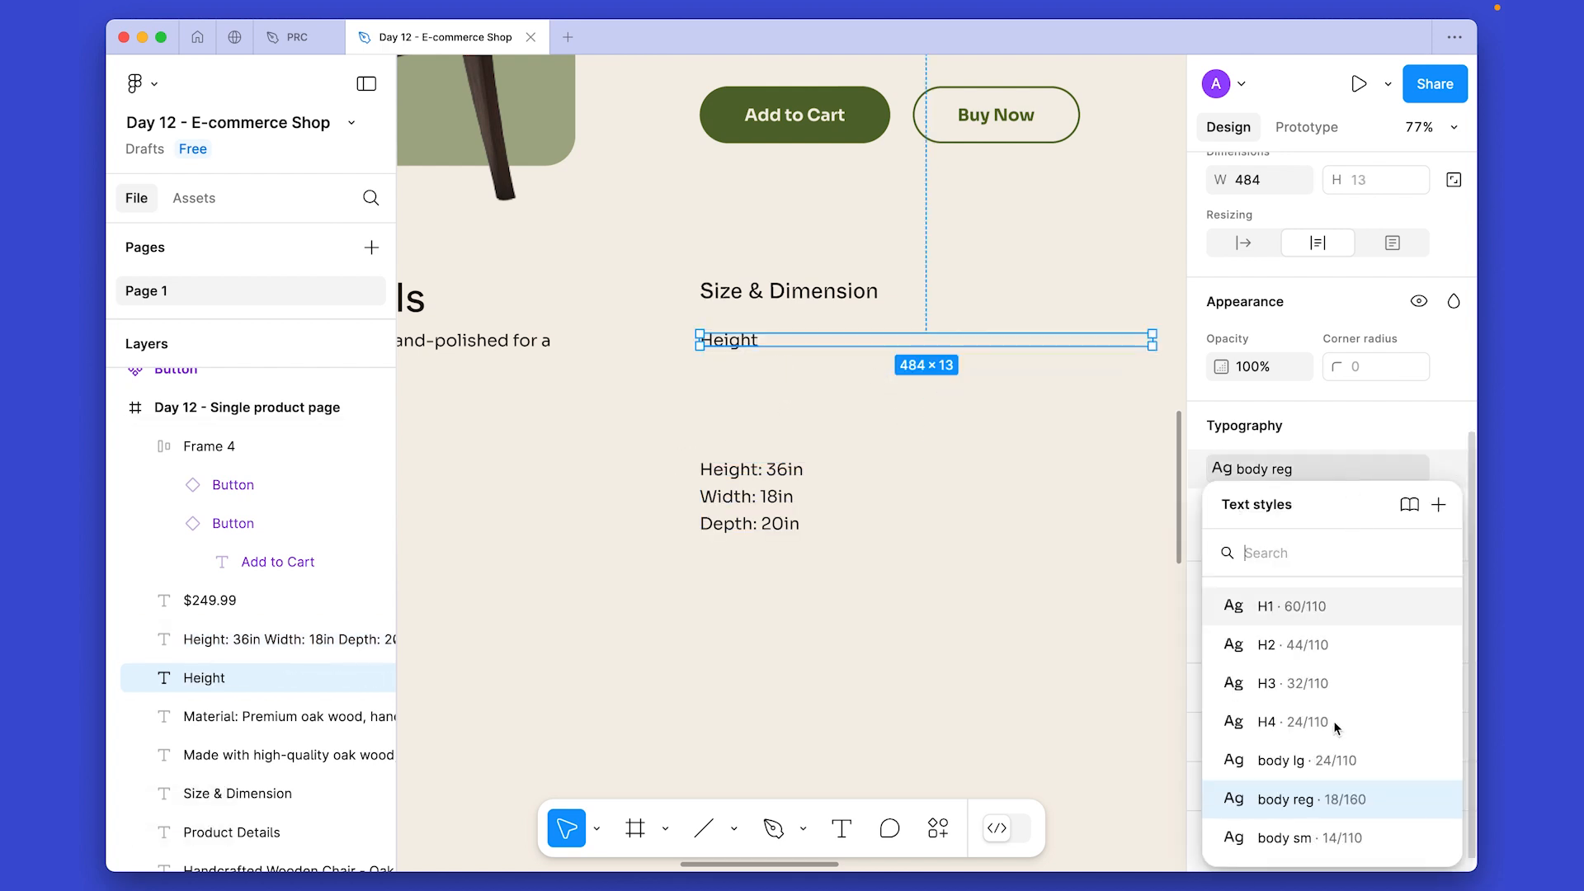
pyautogui.click(1298, 840)
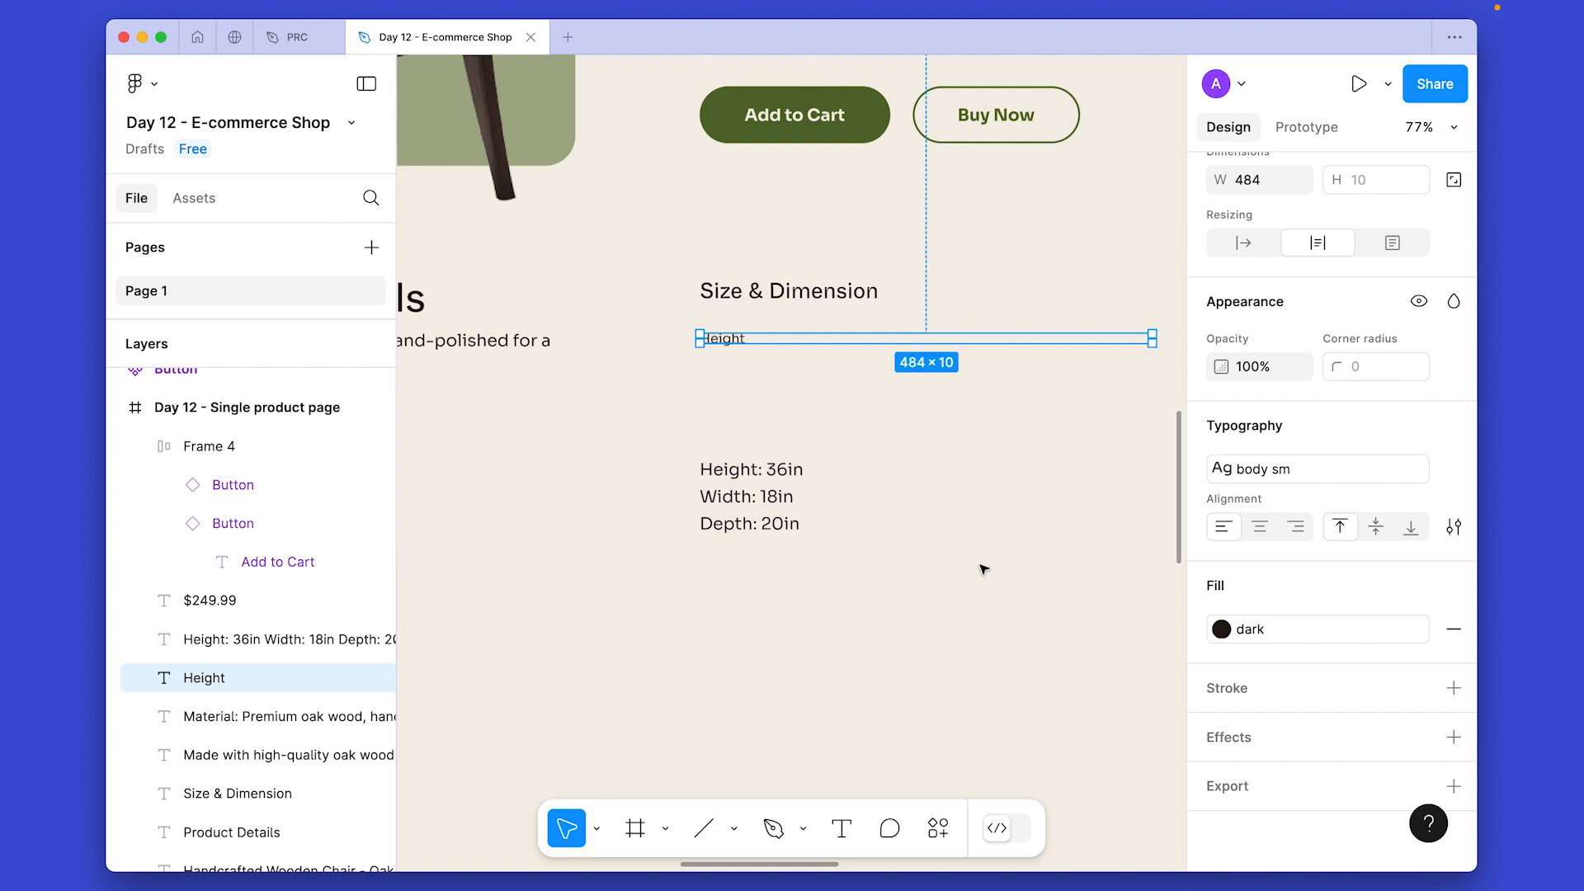
pyautogui.press('super+b')
pyautogui.click(861, 435)
# Duplicate the "Height" label just below itself and set both labels to auto width.
pyautogui.moveTo(804, 406); pyautogui.dragTo(872, 425)
pyautogui.moveTo(806, 357); pyautogui.dragTo(802, 420)
pyautogui.keyDown('shift'); pyautogui.click(794, 358); pyautogui.keyUp('shift')
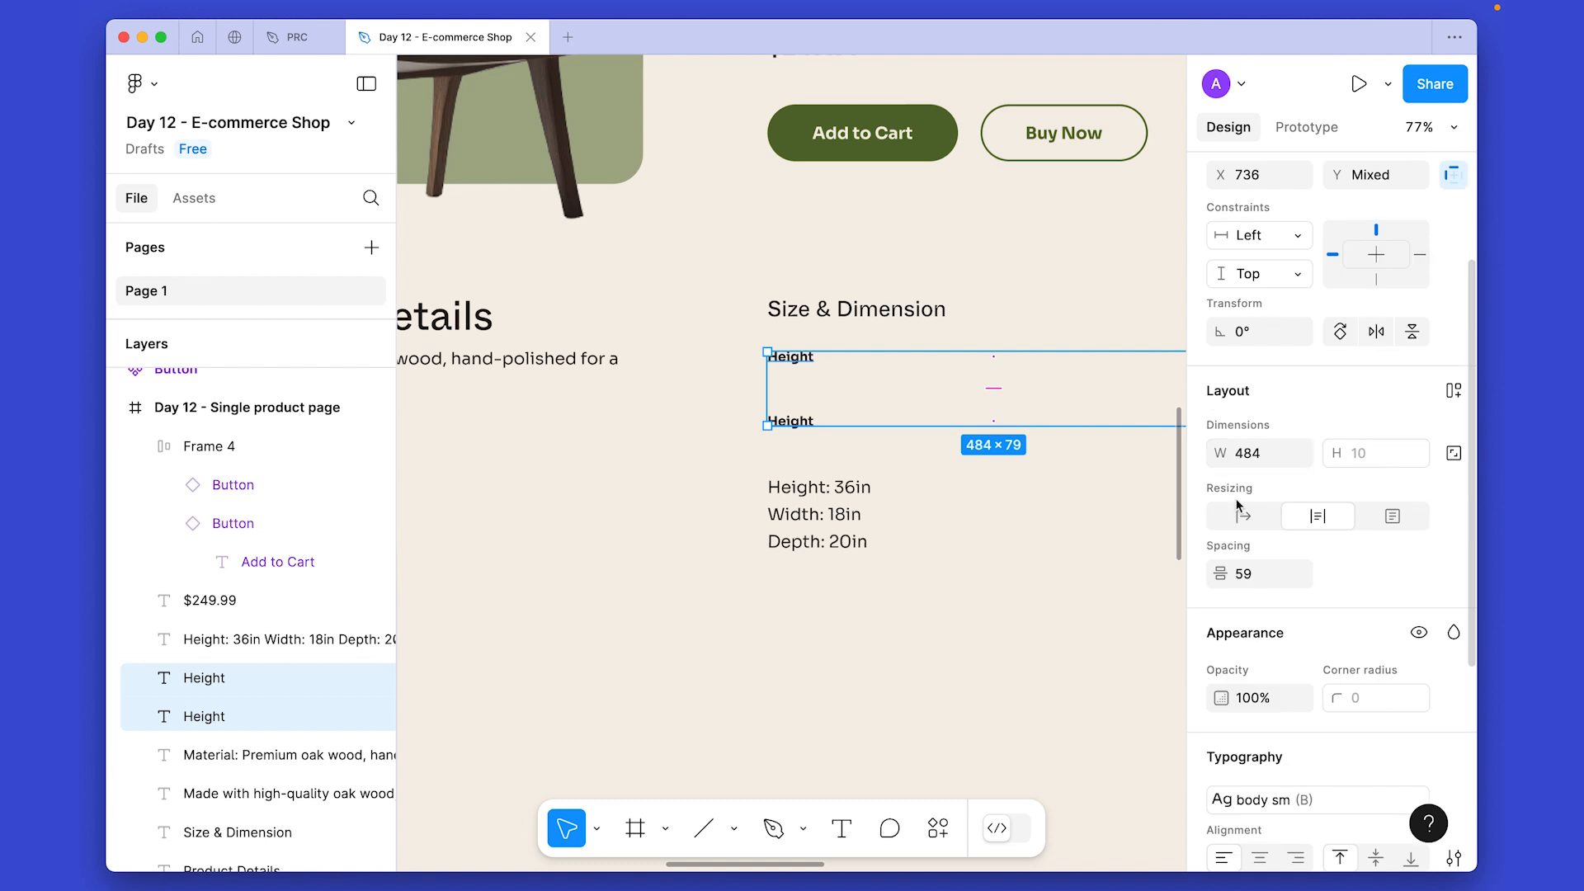
pyautogui.click(1244, 517)
# Remove the bold weight from the lower "Height" label.
pyautogui.click(811, 424)
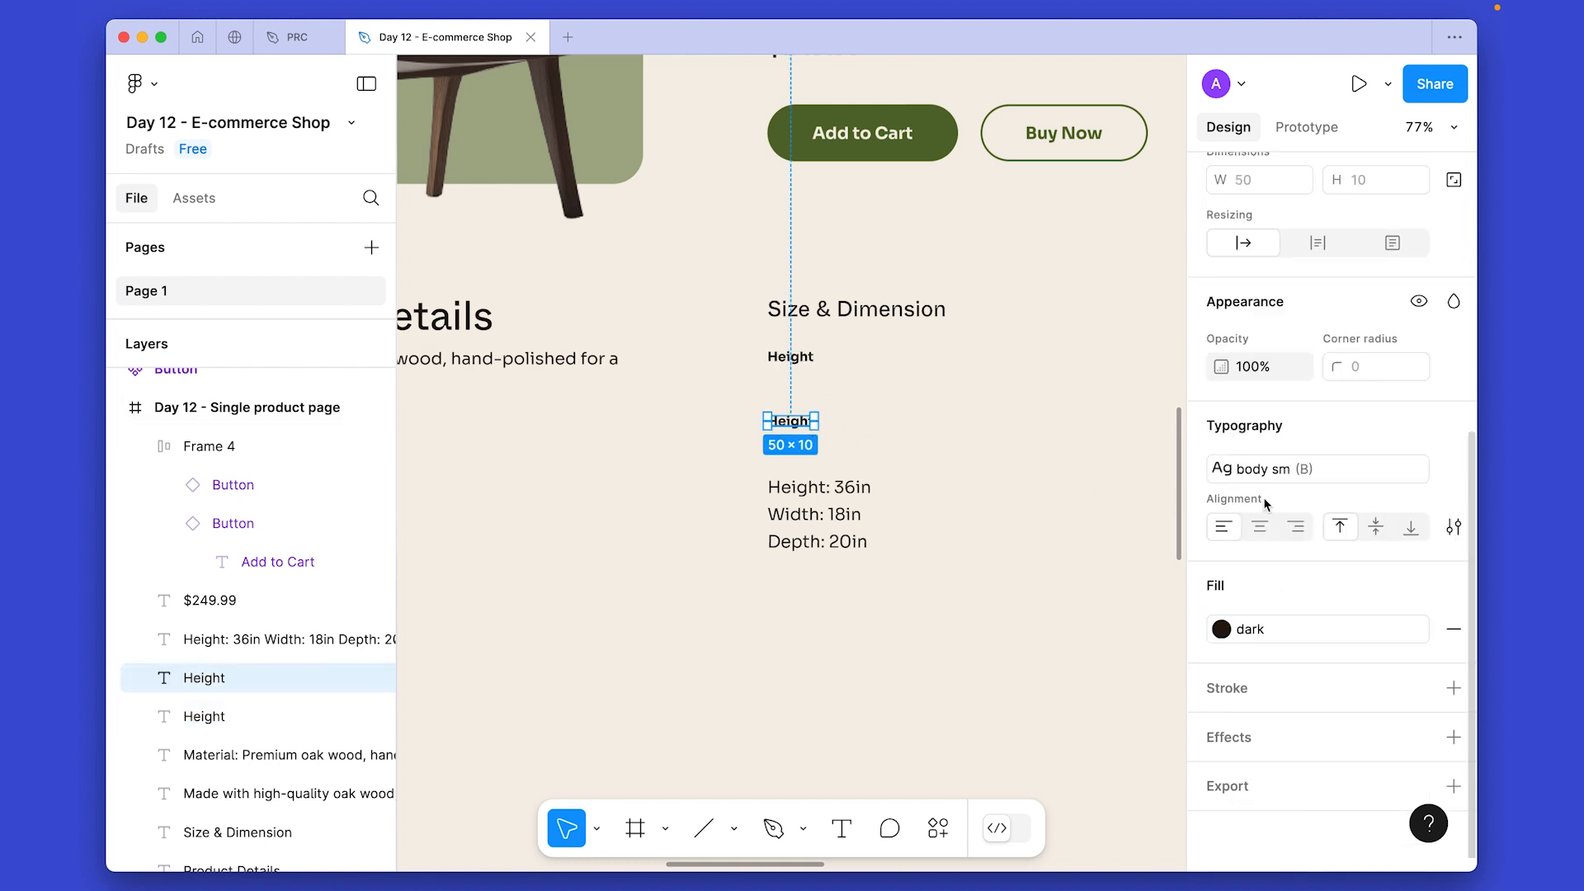
pyautogui.press('super+b')
pyautogui.click(1043, 467)
pyautogui.scroll(-1, 962, 467)
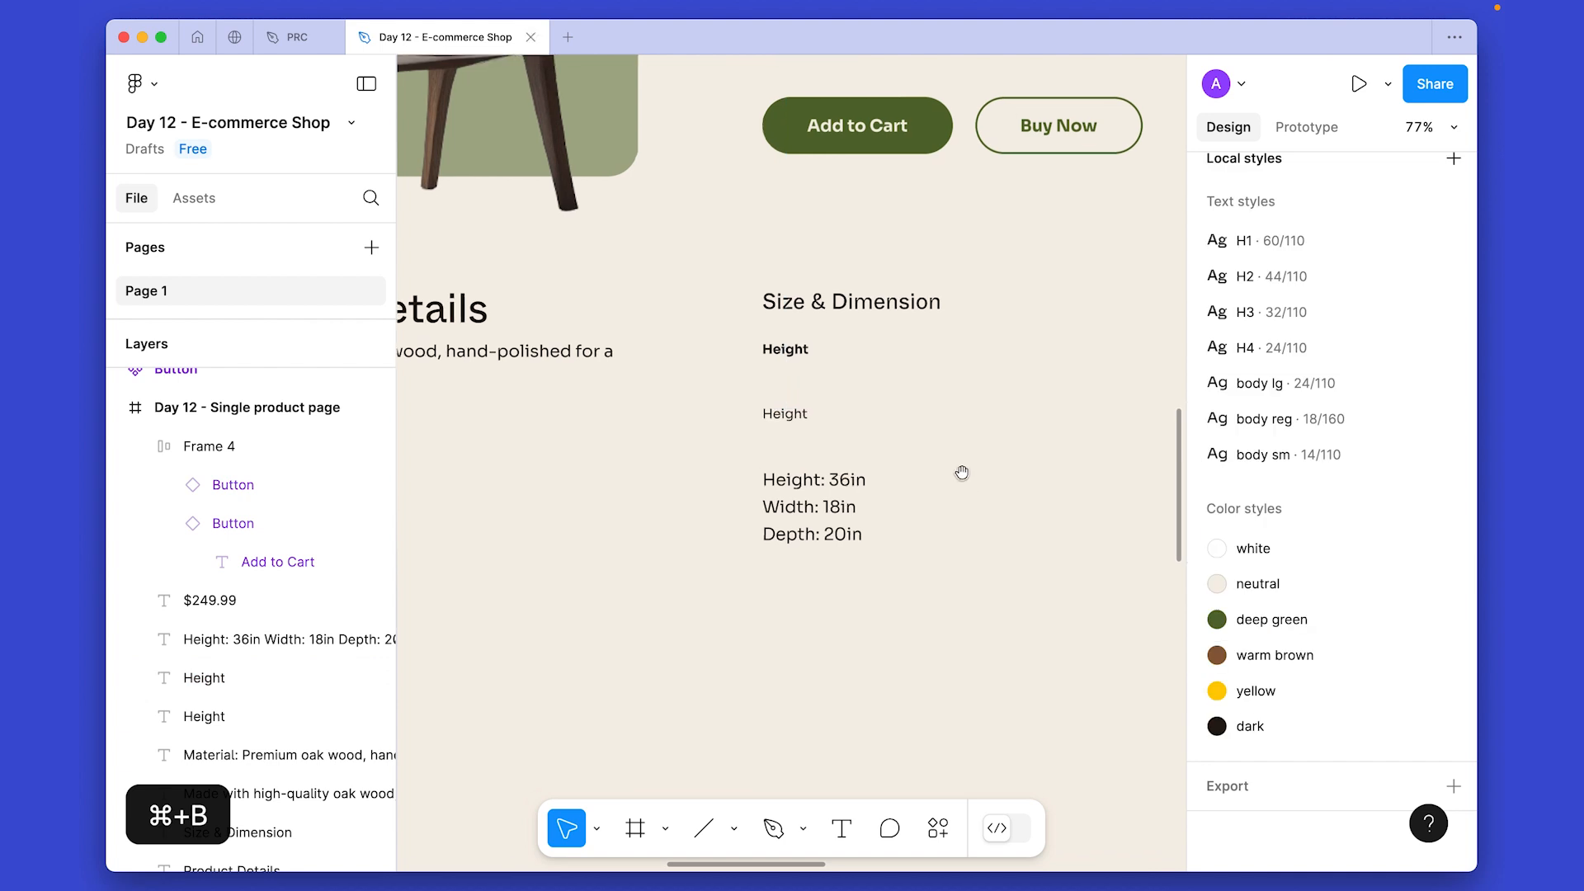
# Replace the lower "Height" label with "36in" from the dimensions text, and delete that three-line text.
pyautogui.click(828, 487)
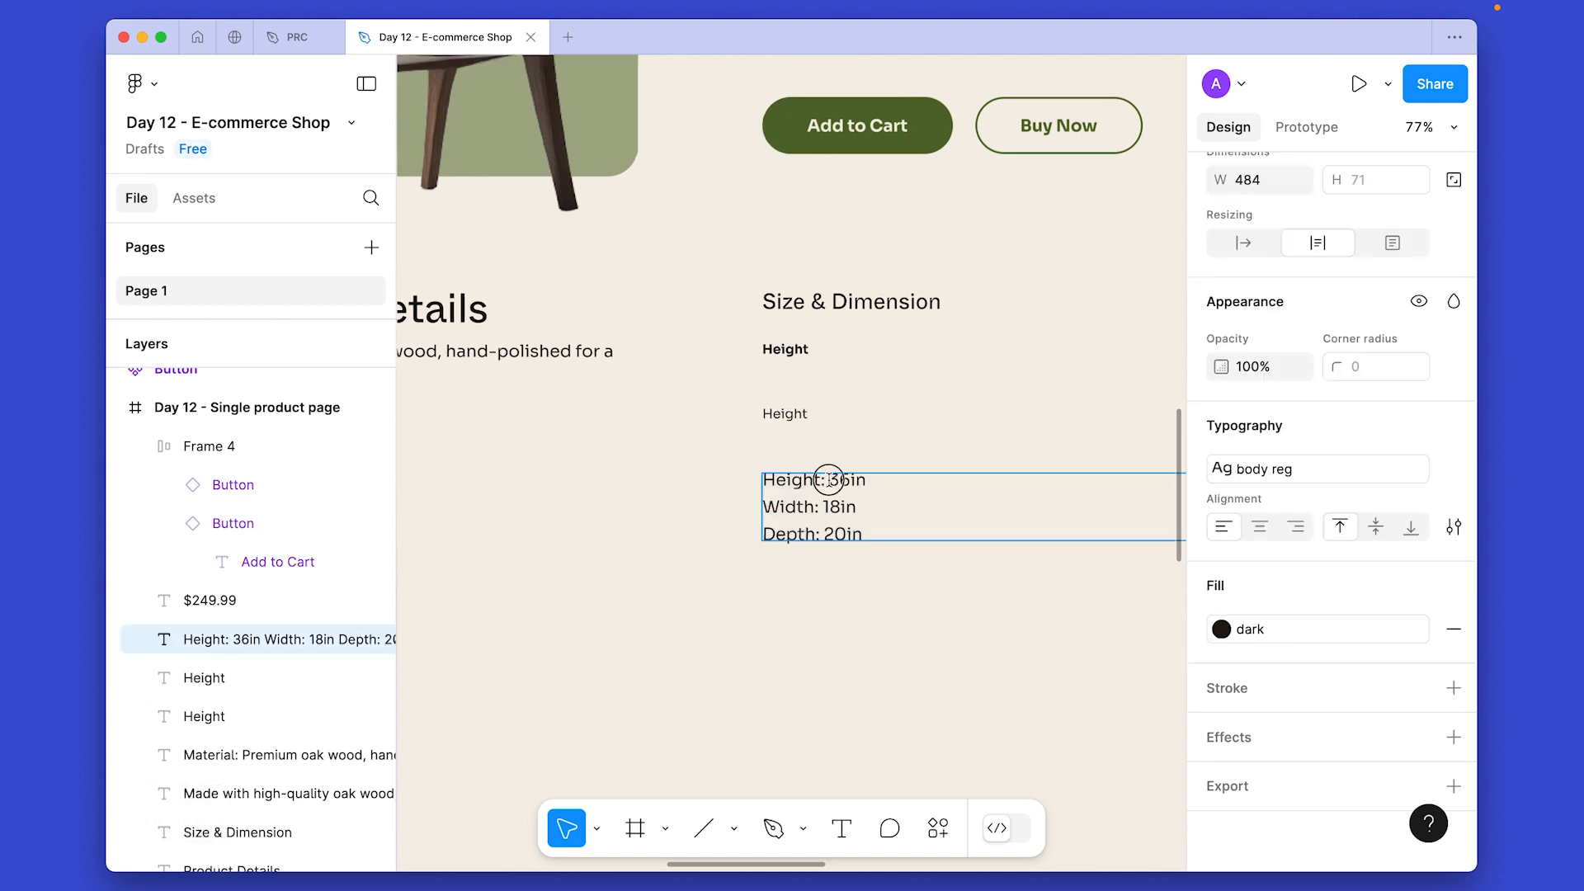
pyautogui.press('super+c')
pyautogui.press('Escape')
pyautogui.doubleClick(785, 413)
pyautogui.press('super+v')
pyautogui.click(877, 494)
pyautogui.press('Delete')
# Apply the body sm text style to the "36in" text.
pyautogui.click(783, 415)
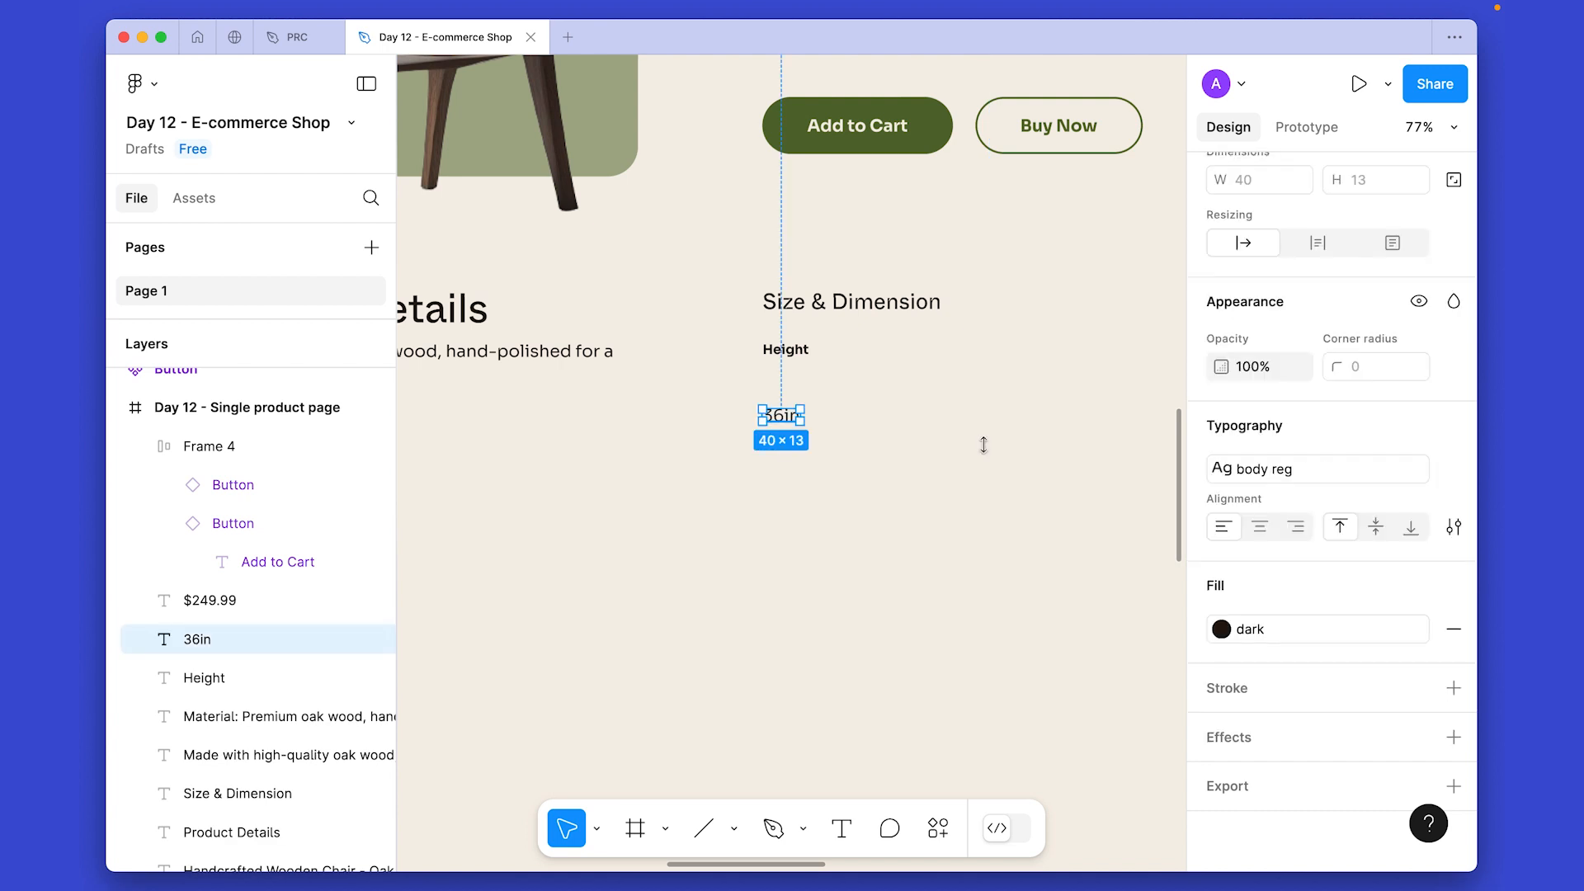
pyautogui.click(1281, 468)
pyautogui.click(1356, 798)
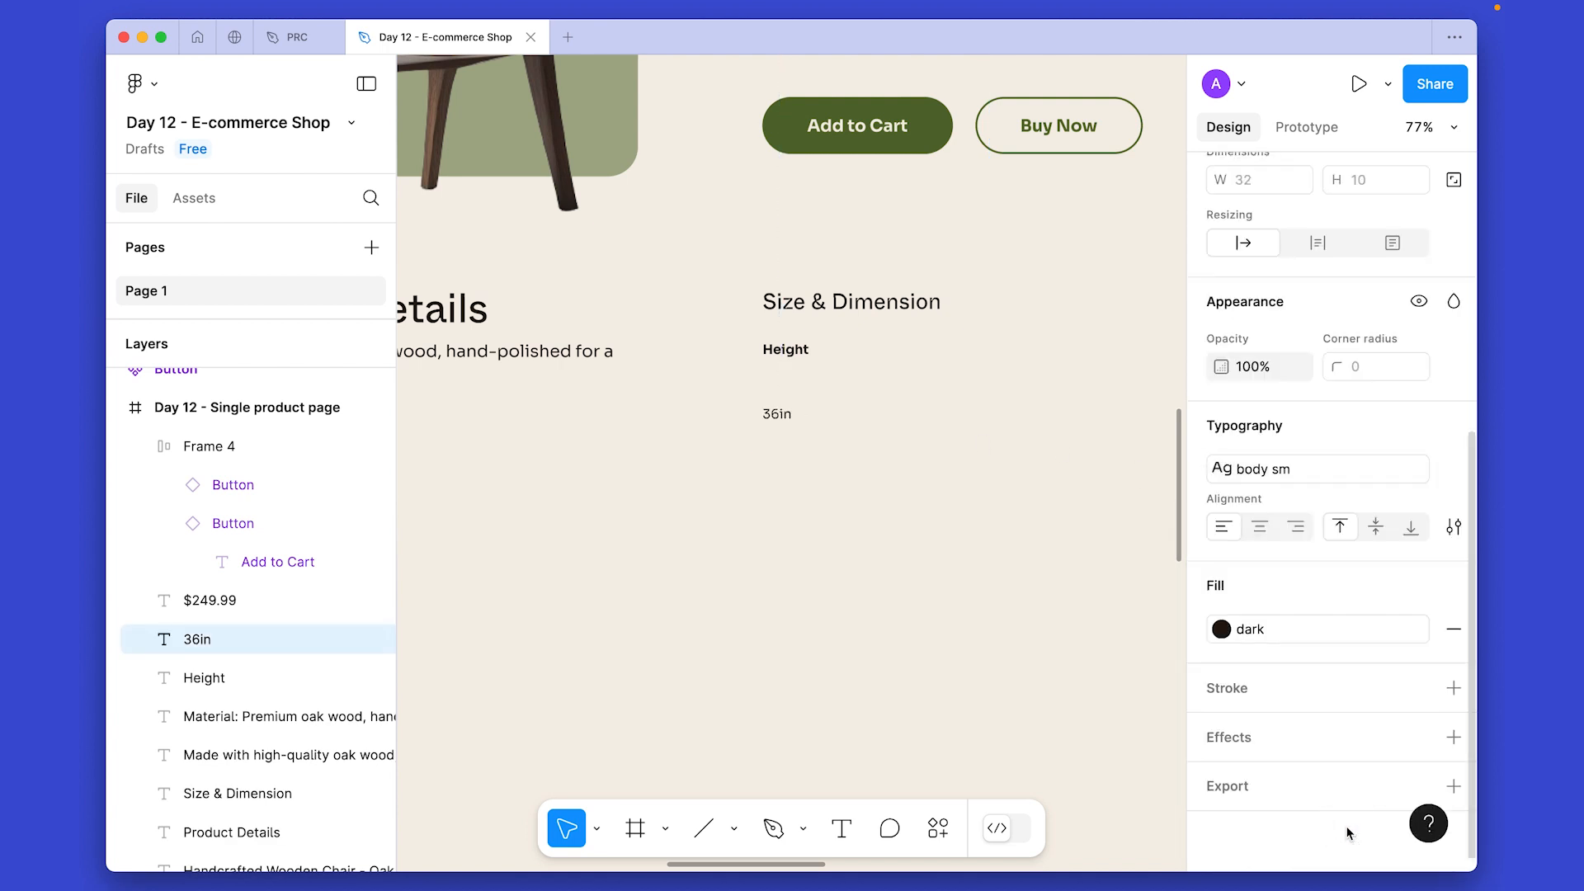
pyautogui.click(919, 505)
# Move the "36in" text further down beneath the "Height" label, keeping their left edges aligned.
pyautogui.scroll(2, 825, 462)
pyautogui.hscroll(2, 825, 462)
pyautogui.click(707, 419)
pyautogui.click(699, 480)
pyautogui.moveTo(698, 480); pyautogui.dragTo(702, 617)
pyautogui.scroll(3, 699, 459)
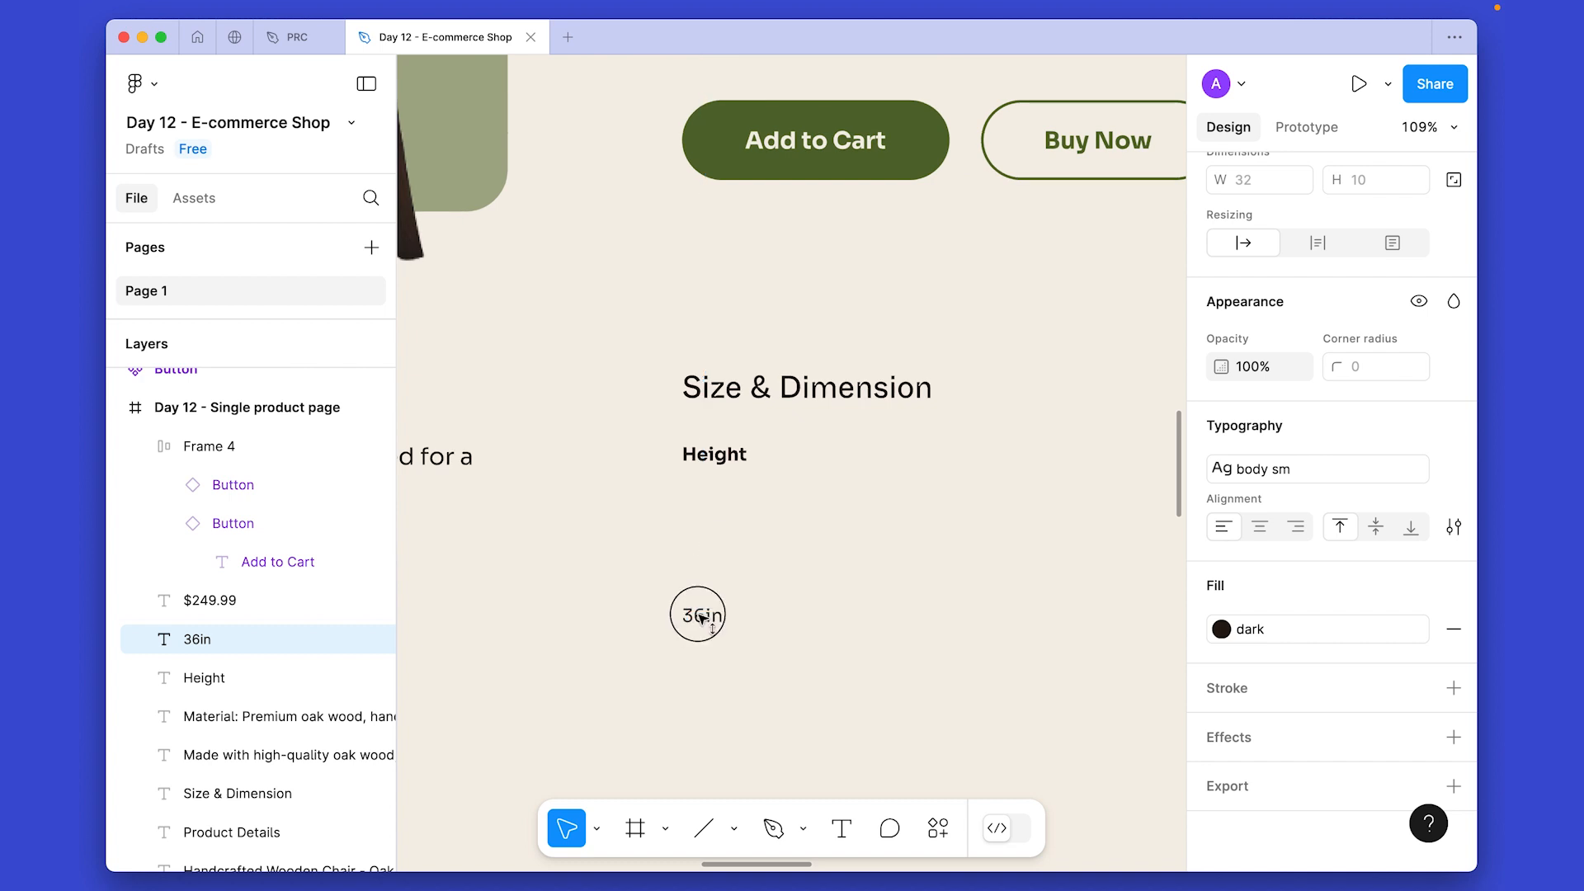
pyautogui.click(760, 509)
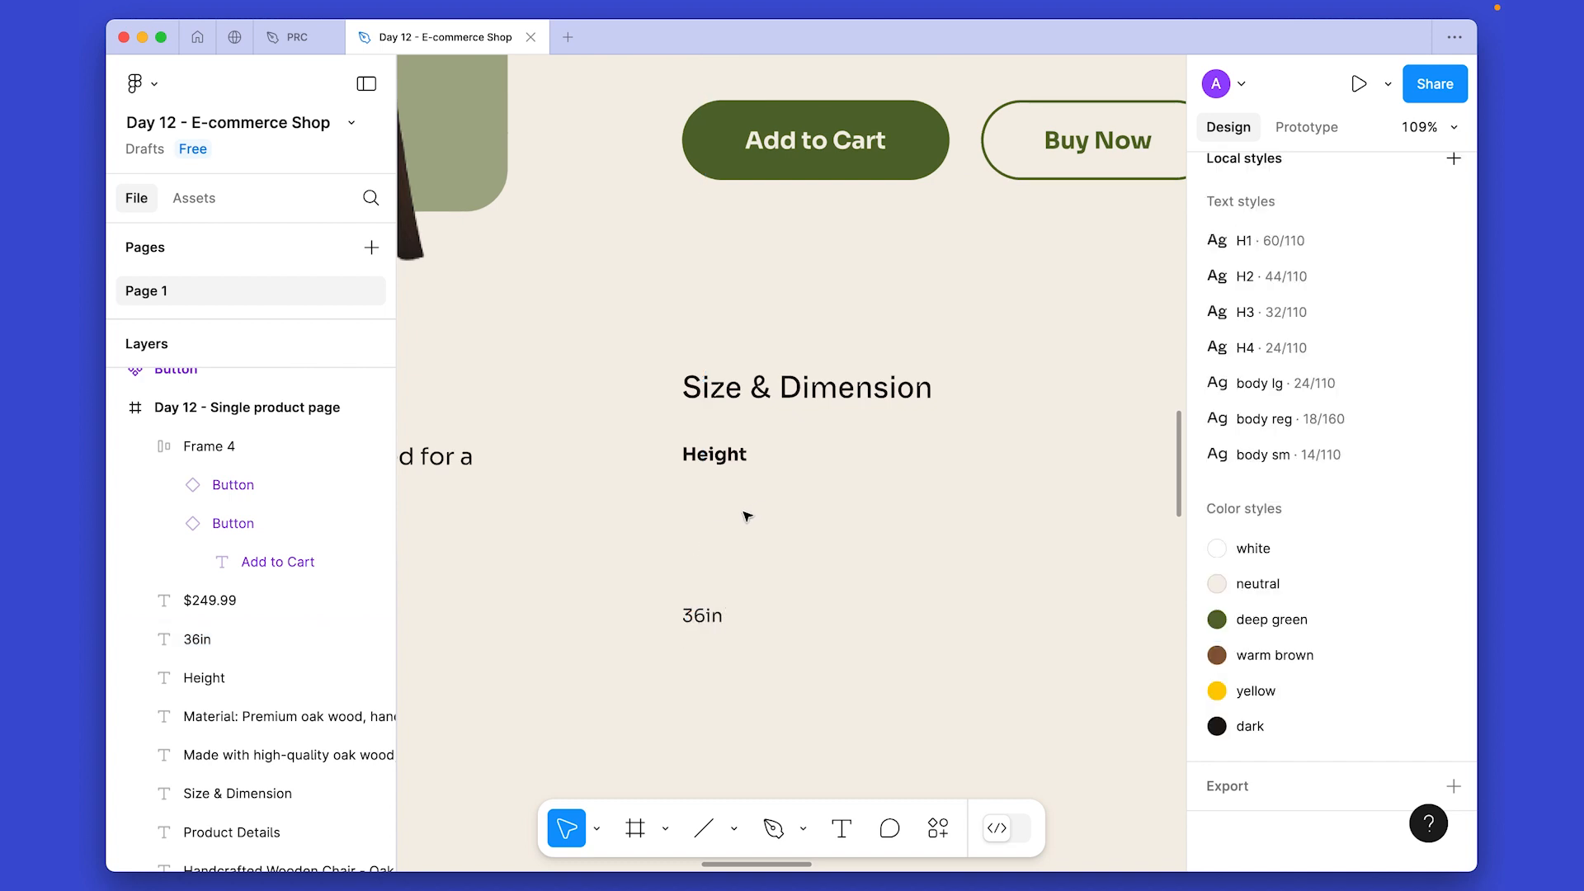
# Draw an 80 × 80 frame between the "Height" label and the "36in" text.
pyautogui.press('f')
pyautogui.click(697, 499)
pyautogui.moveTo(707, 509); pyautogui.dragTo(872, 560)
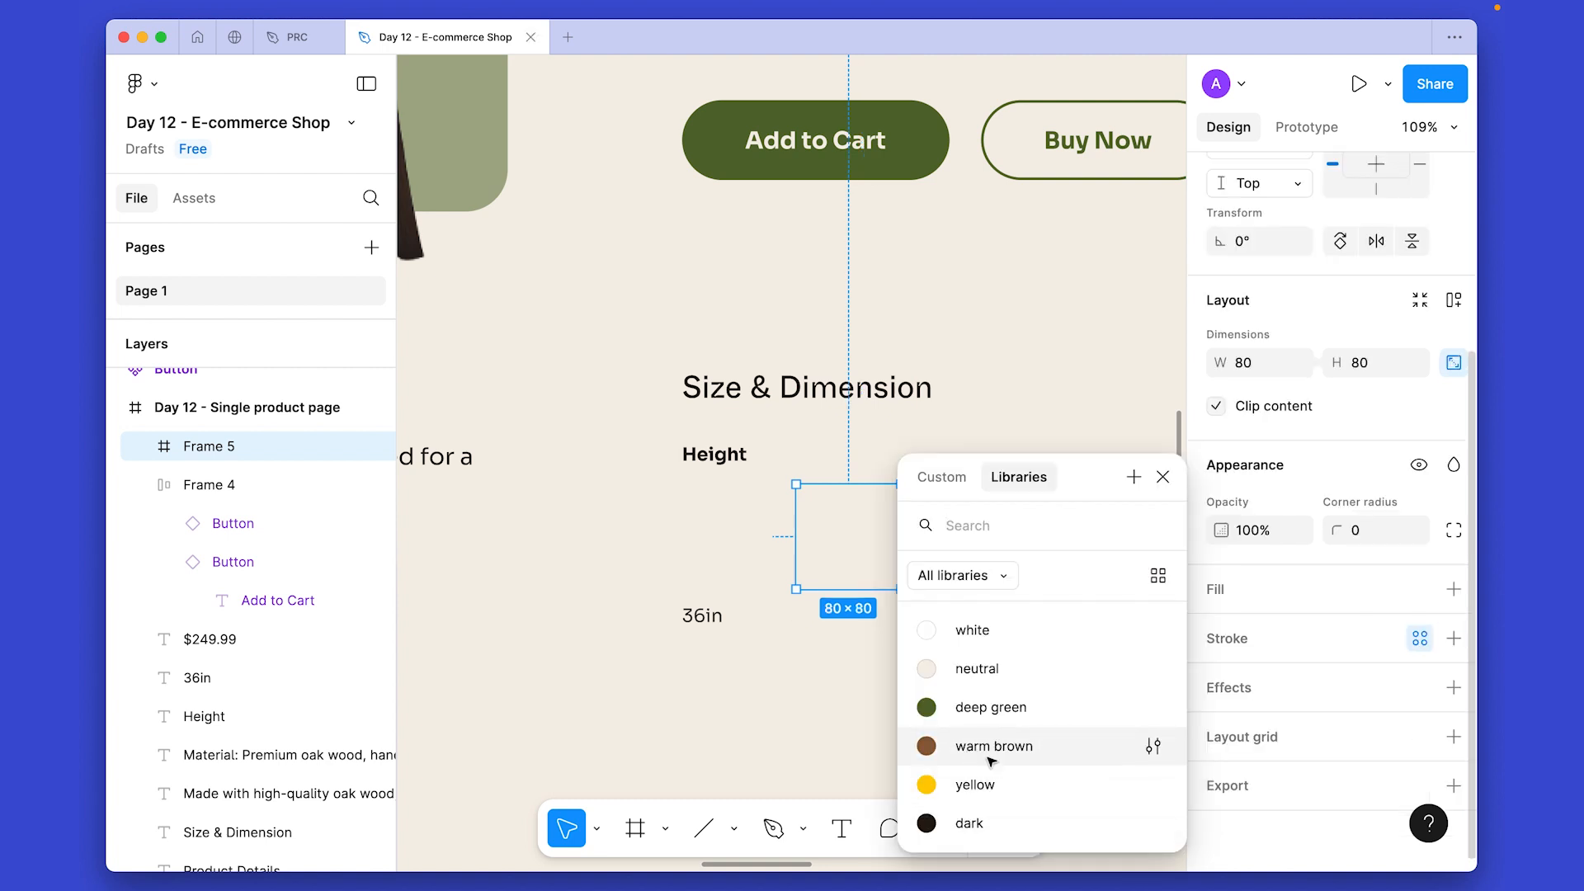
# Give the 80 × 80 frame a warm brown stroke and a corner radius of 16.
pyautogui.click(995, 745)
pyautogui.hotkey('shift', 'Up')
pyautogui.hotkey('shift', 'Up')
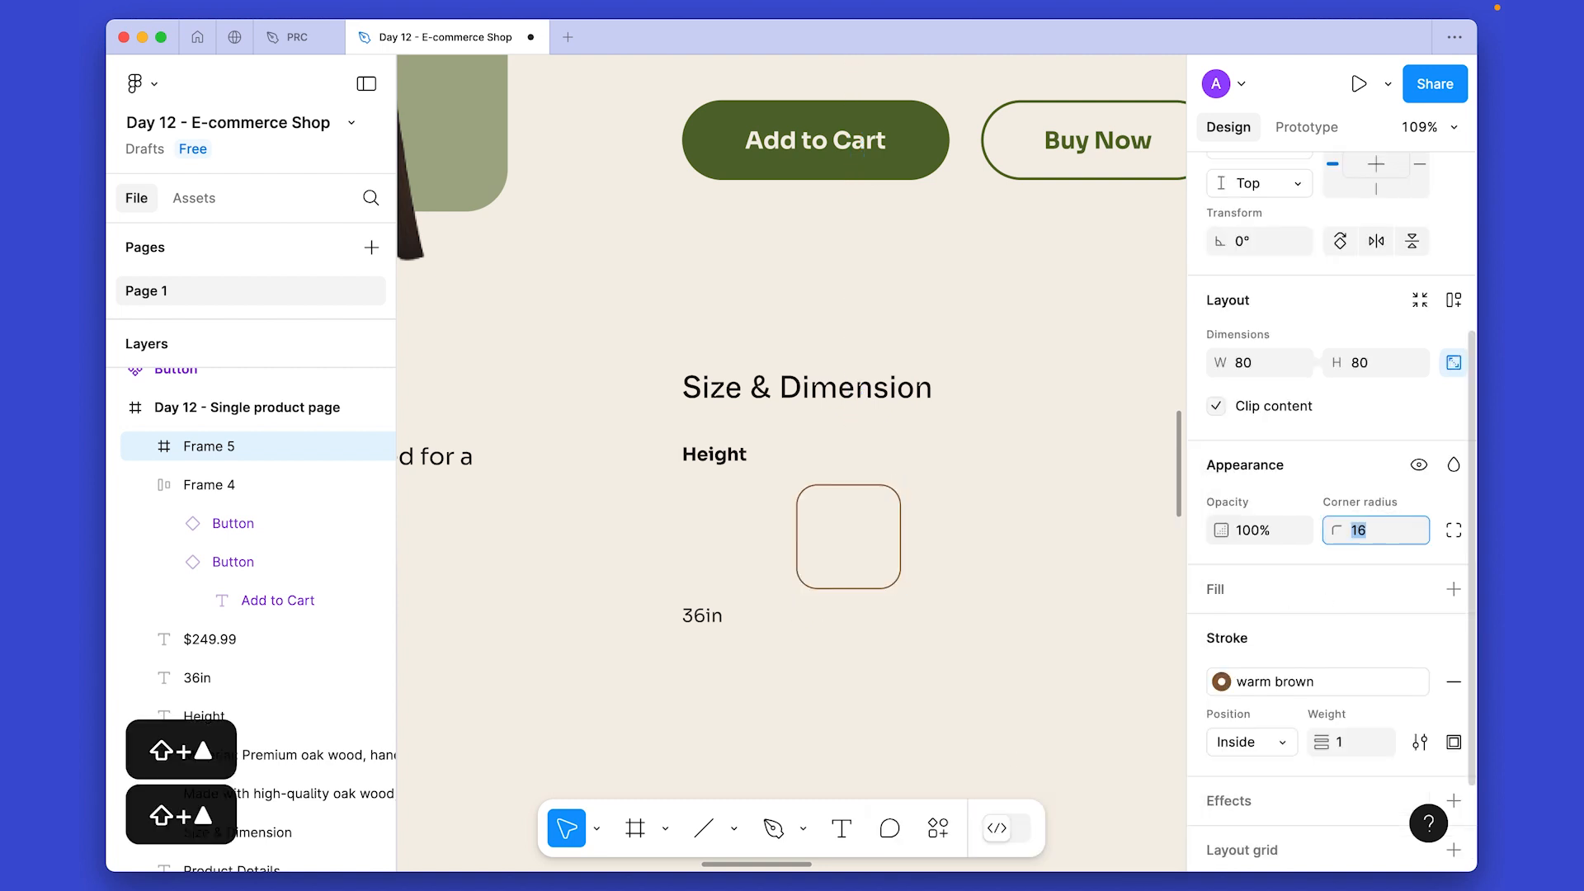
# Left-align the 80 × 80 rounded frame under the Height label and set its stroke weight to 2.
pyautogui.moveTo(868, 523); pyautogui.dragTo(753, 523)
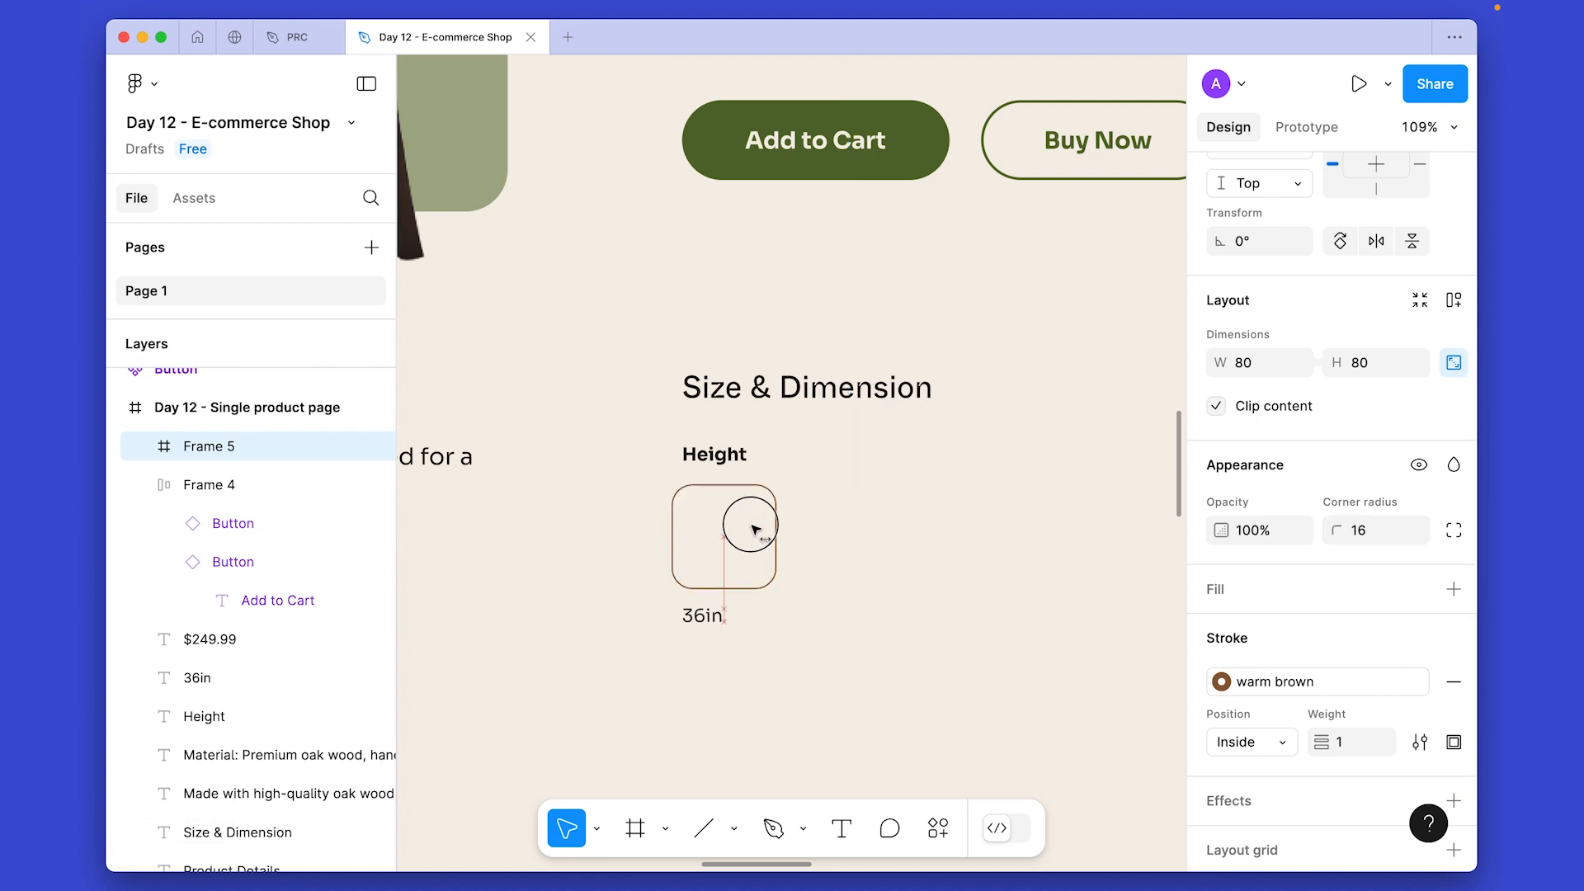
pyautogui.press('Up')
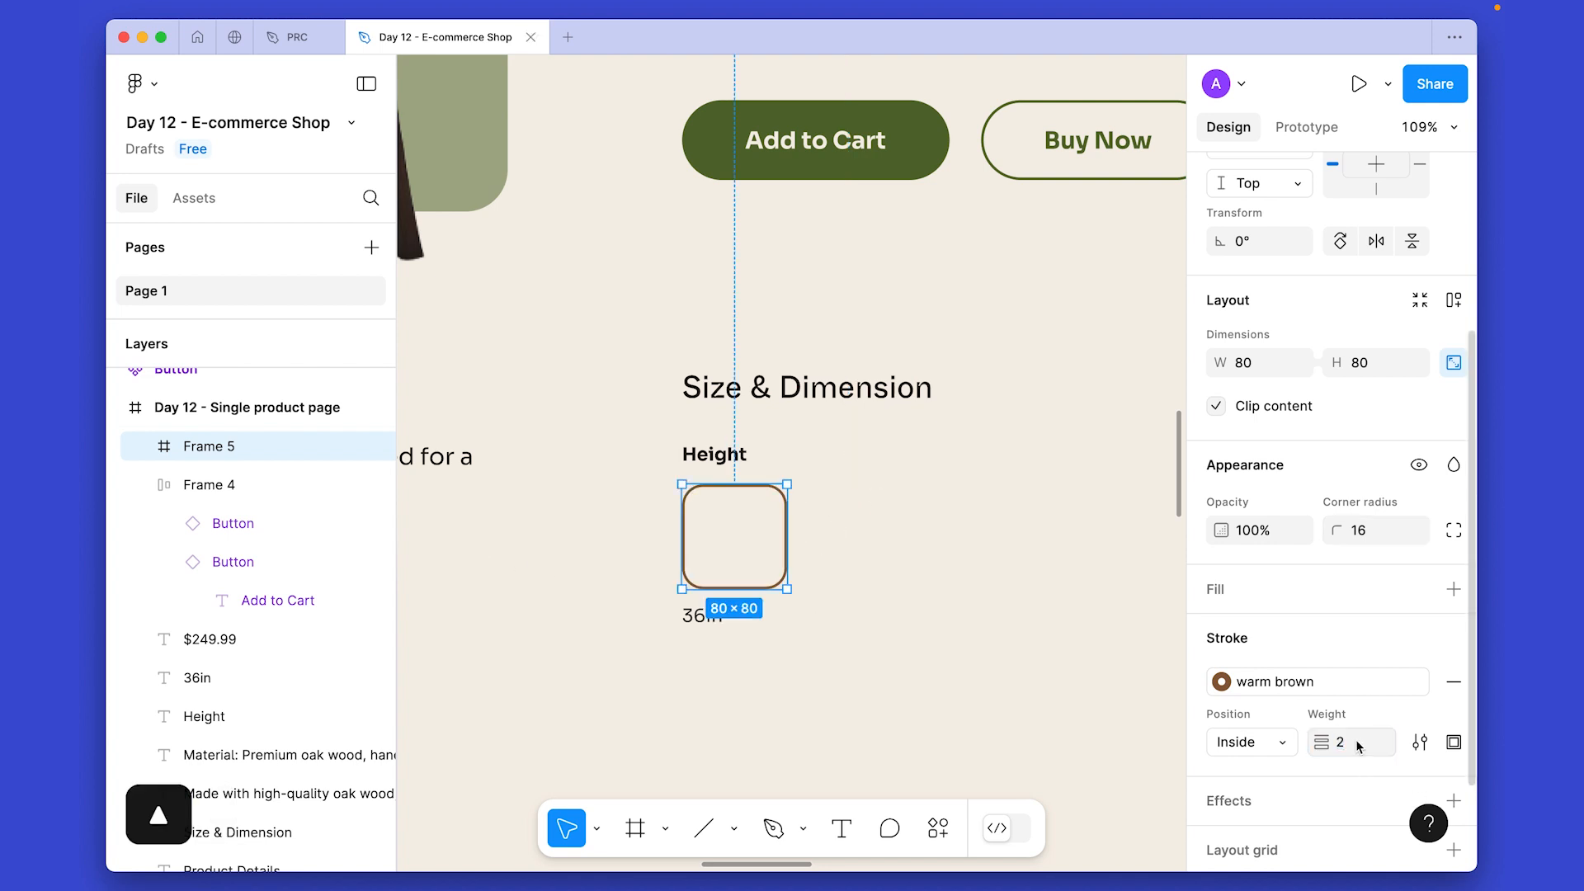
pyautogui.click(945, 485)
# Draw a vertical line 64 long inside the rounded frame and center it both horizontally and vertically.
pyautogui.scroll(4, 728, 546)
pyautogui.click(735, 542)
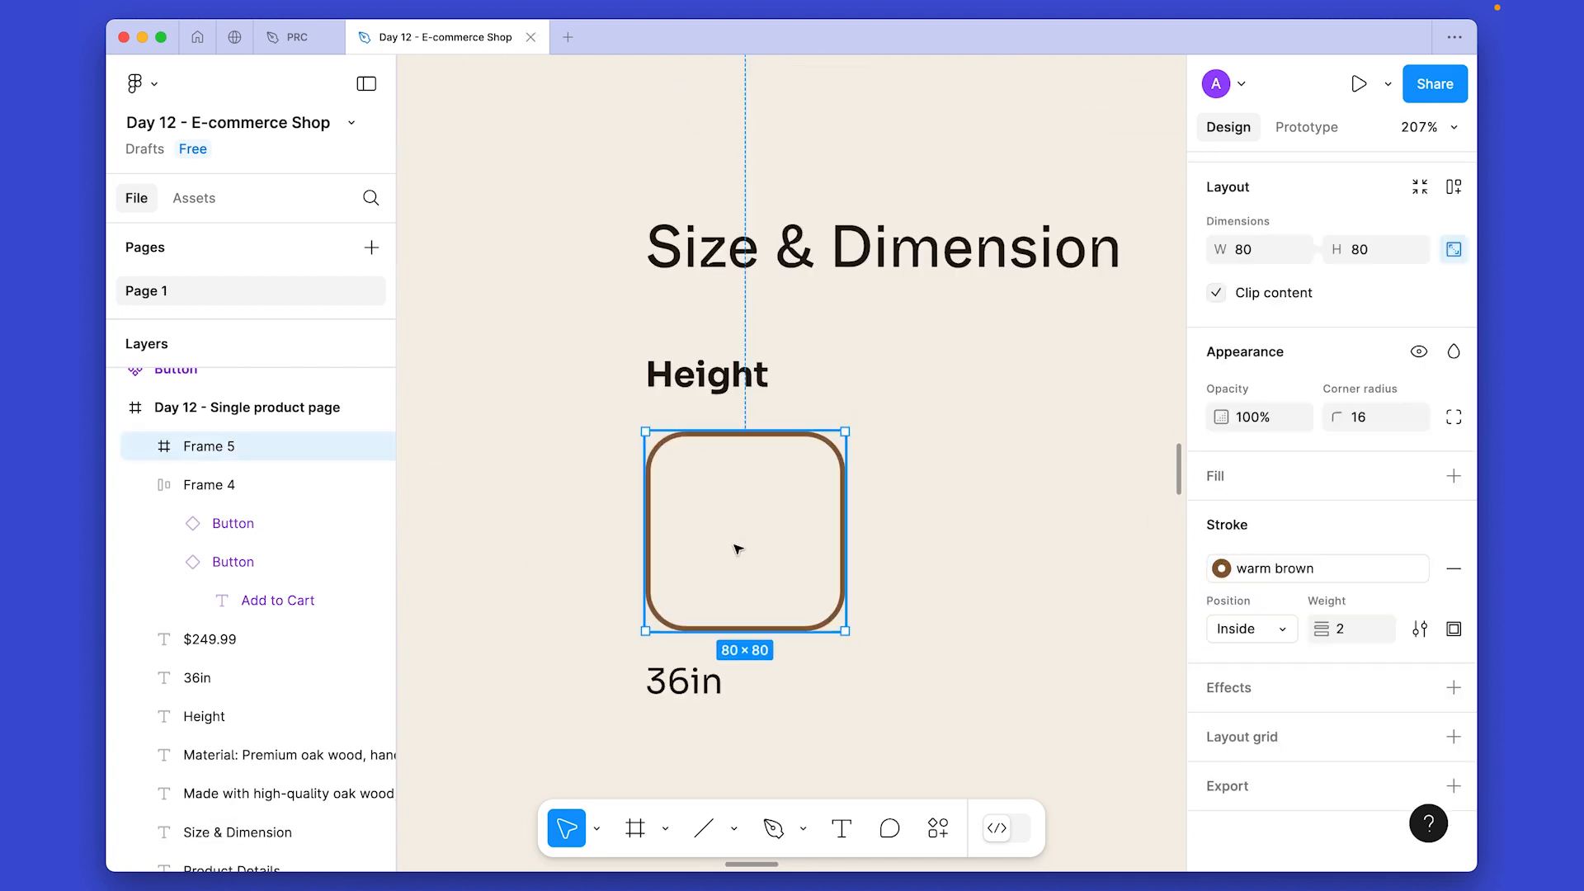
pyautogui.press('l')
pyautogui.moveTo(740, 457); pyautogui.dragTo(748, 610)
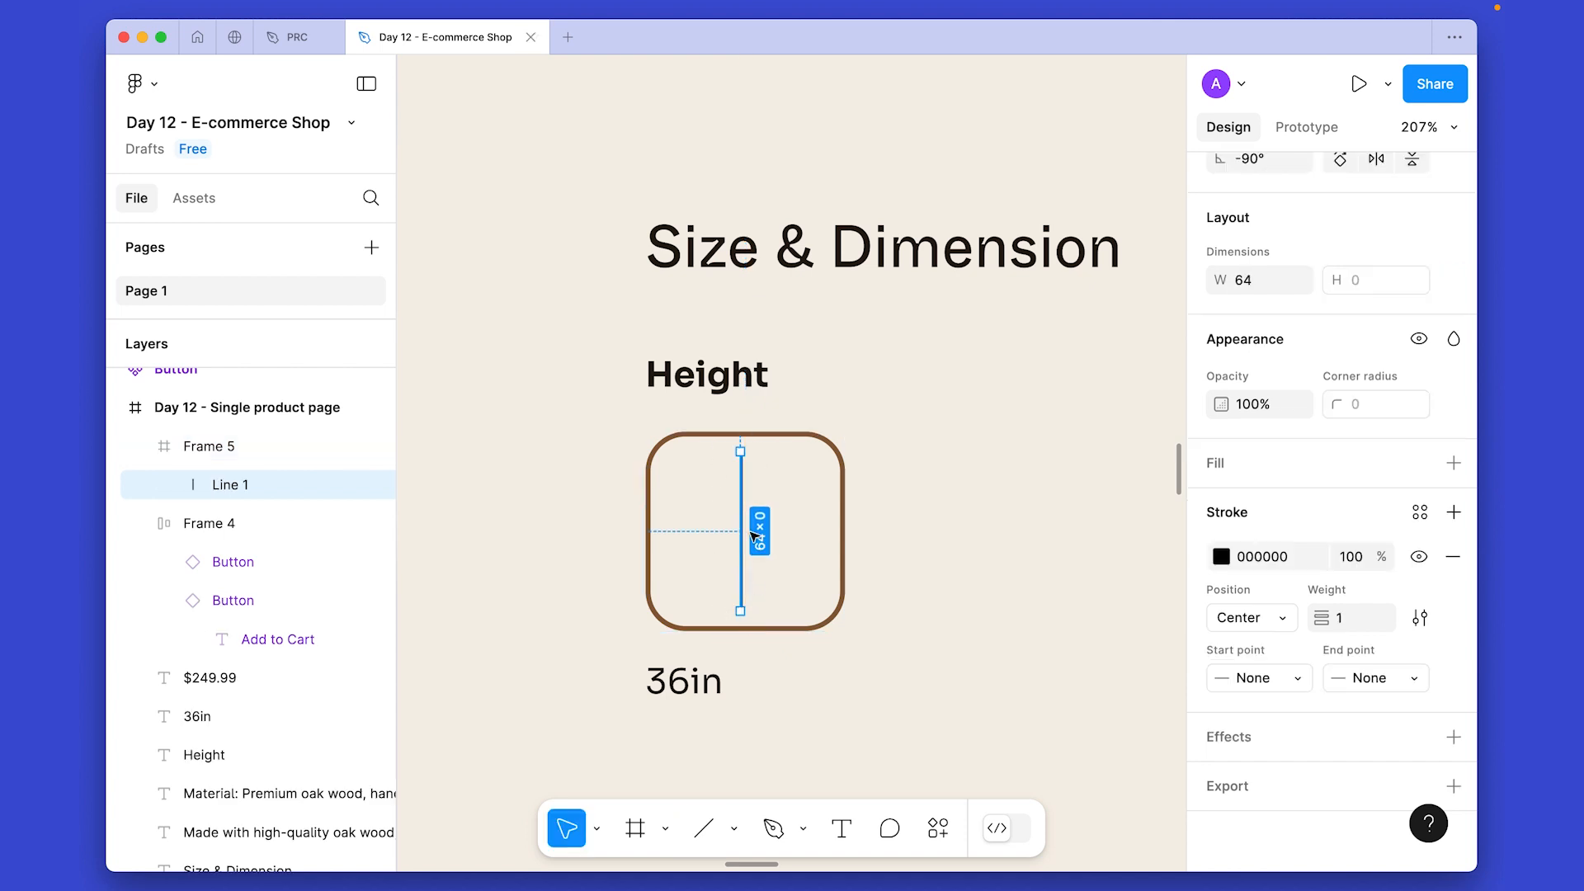
pyautogui.hotkey('alt', 'v')
pyautogui.hotkey('alt', 'h')
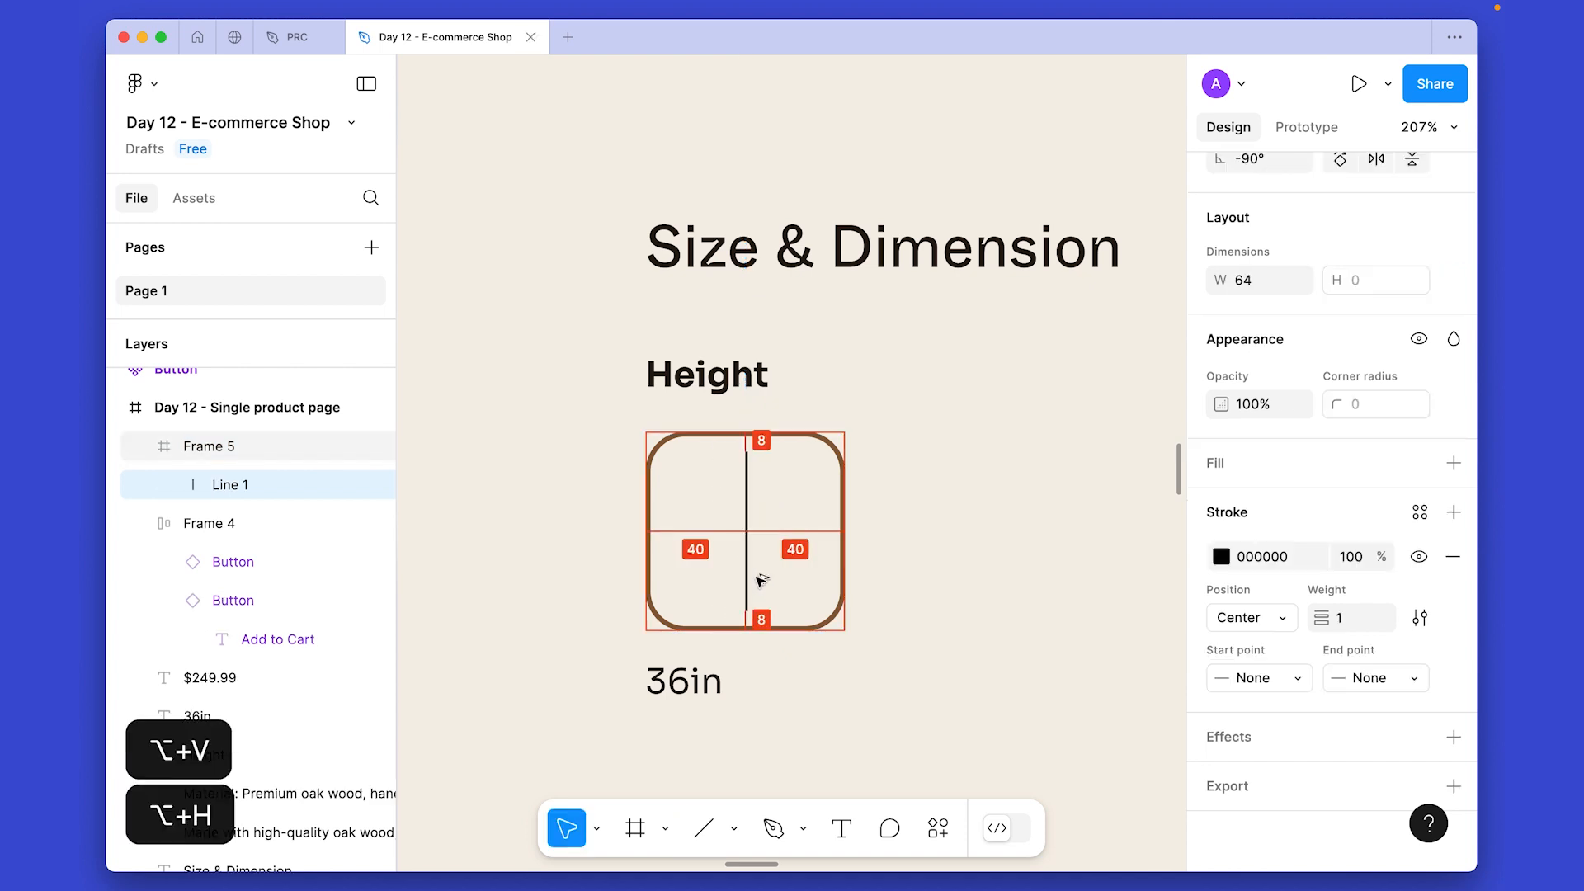
# Apply the warm brown color style to the line's stroke and set its weight to 2.
pyautogui.click(1420, 514)
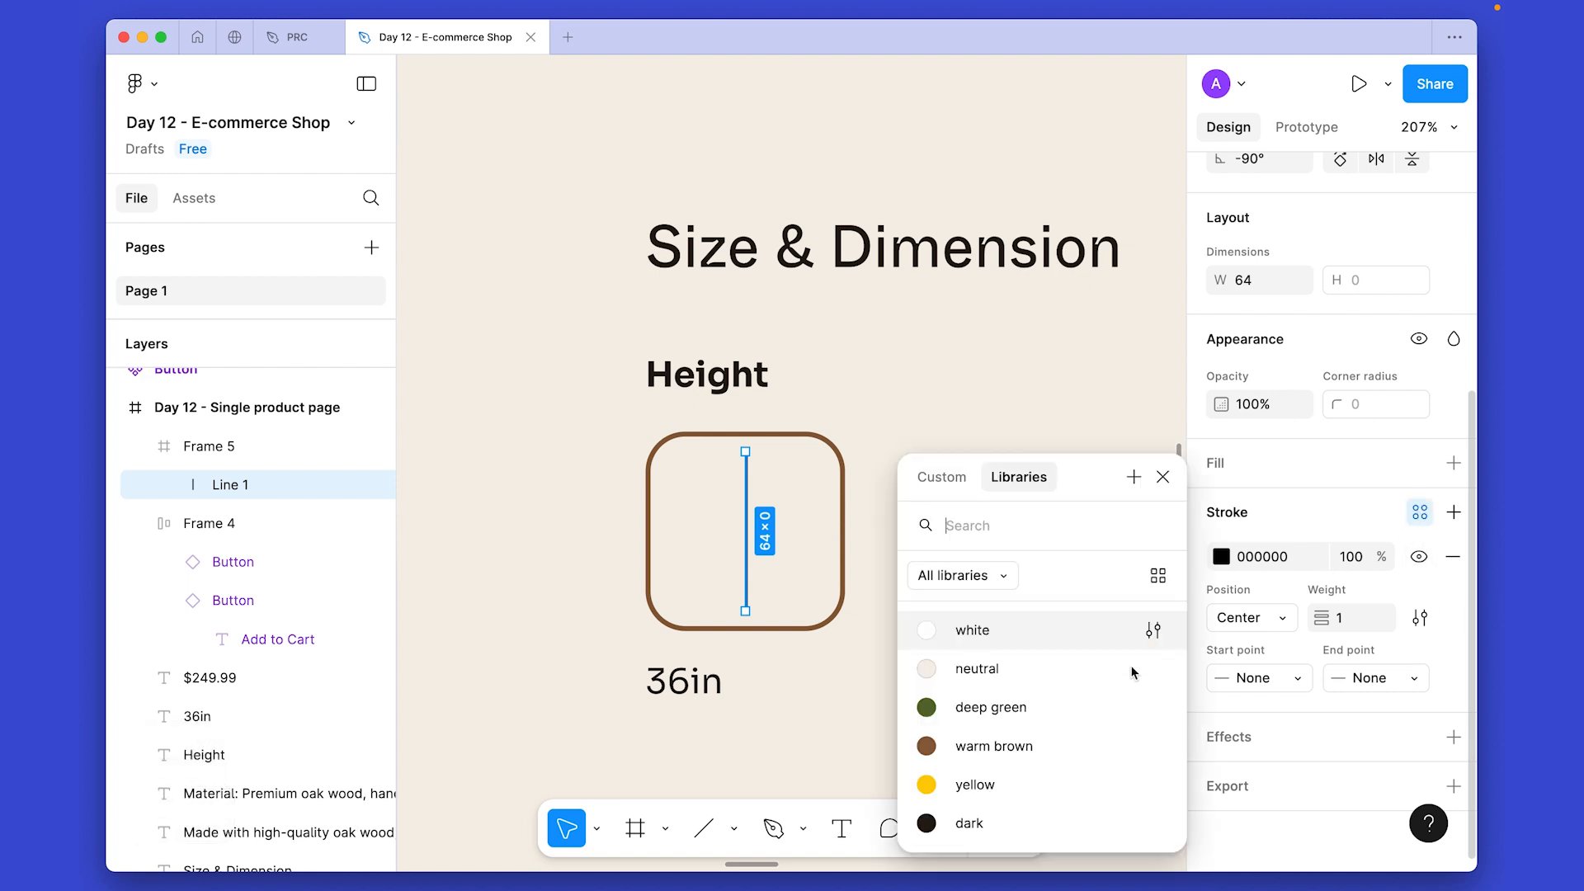
pyautogui.click(1013, 746)
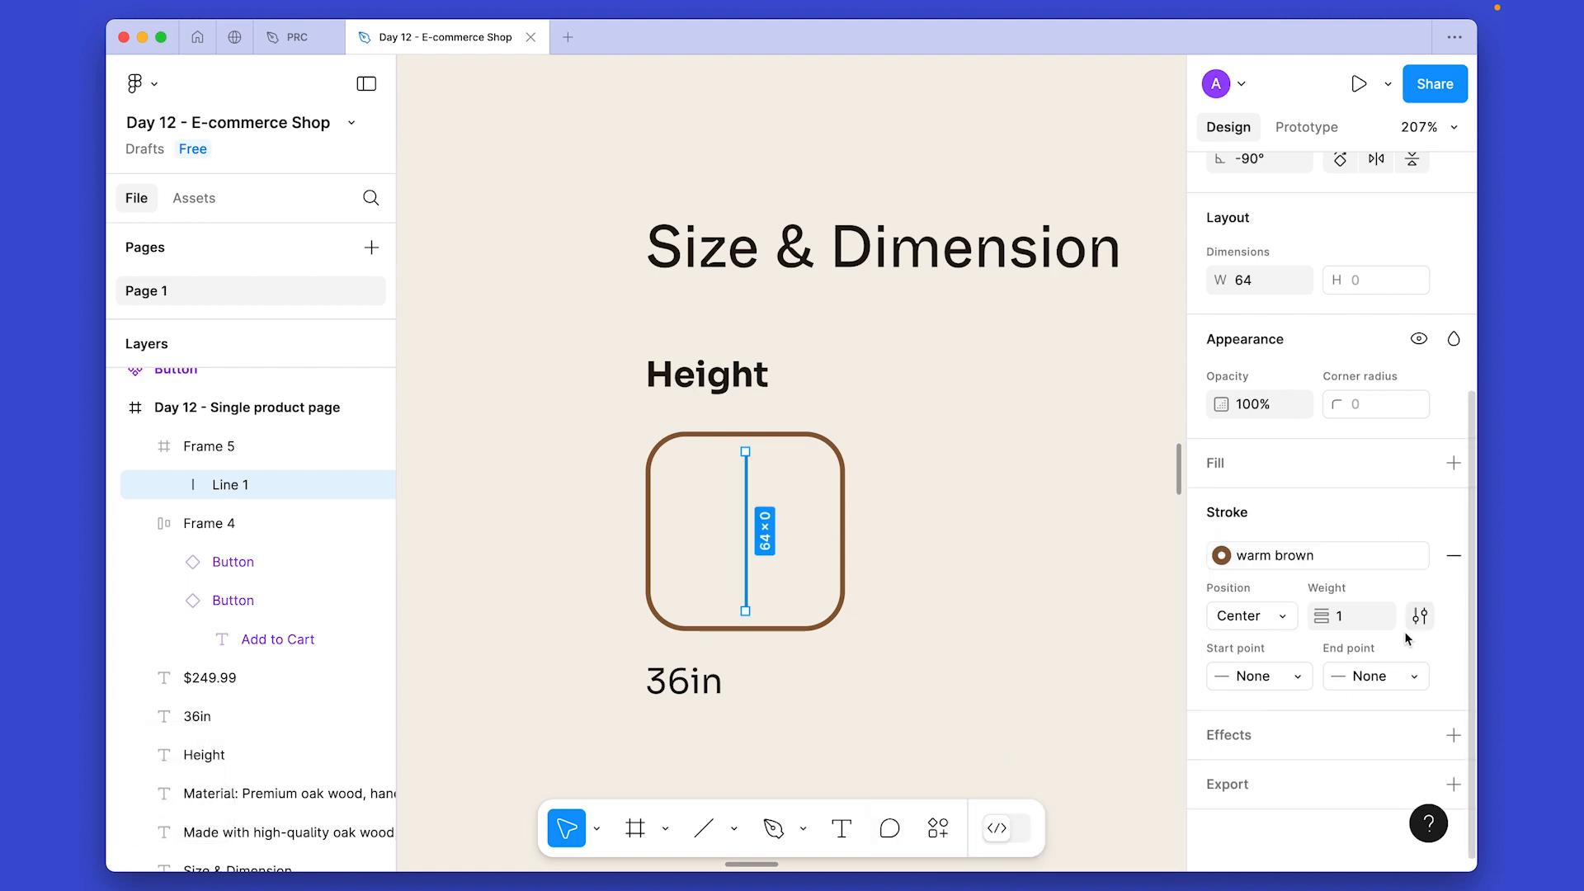
pyautogui.press('Up')
# Add line arrowheads to the line's start and end points and recenter it in the frame.
pyautogui.click(1297, 678)
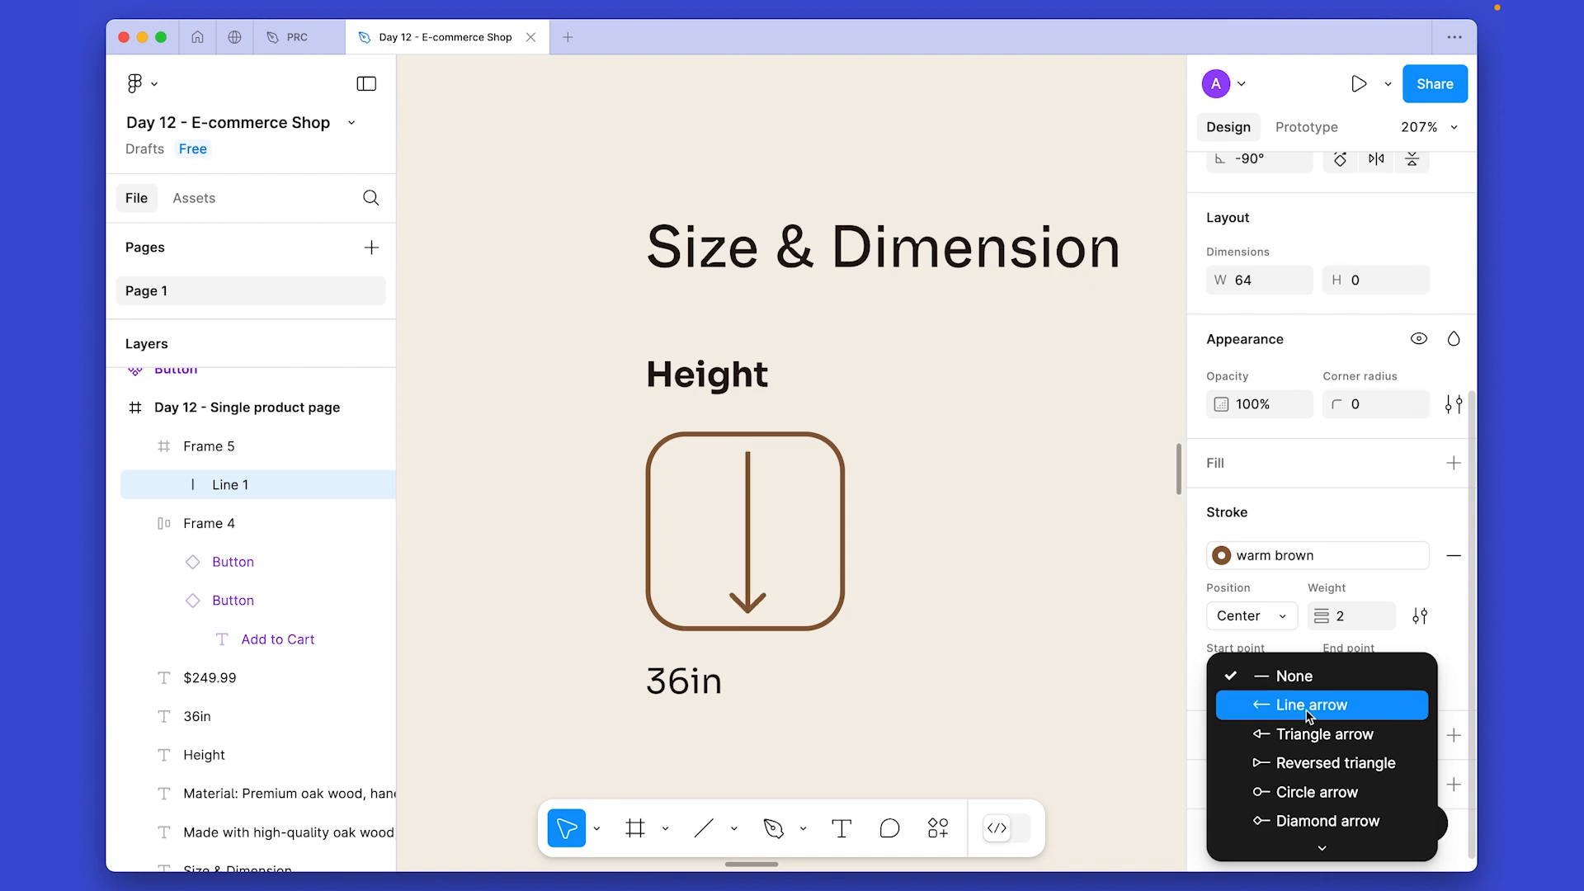
pyautogui.click(1310, 705)
pyautogui.click(1365, 678)
pyautogui.click(1312, 704)
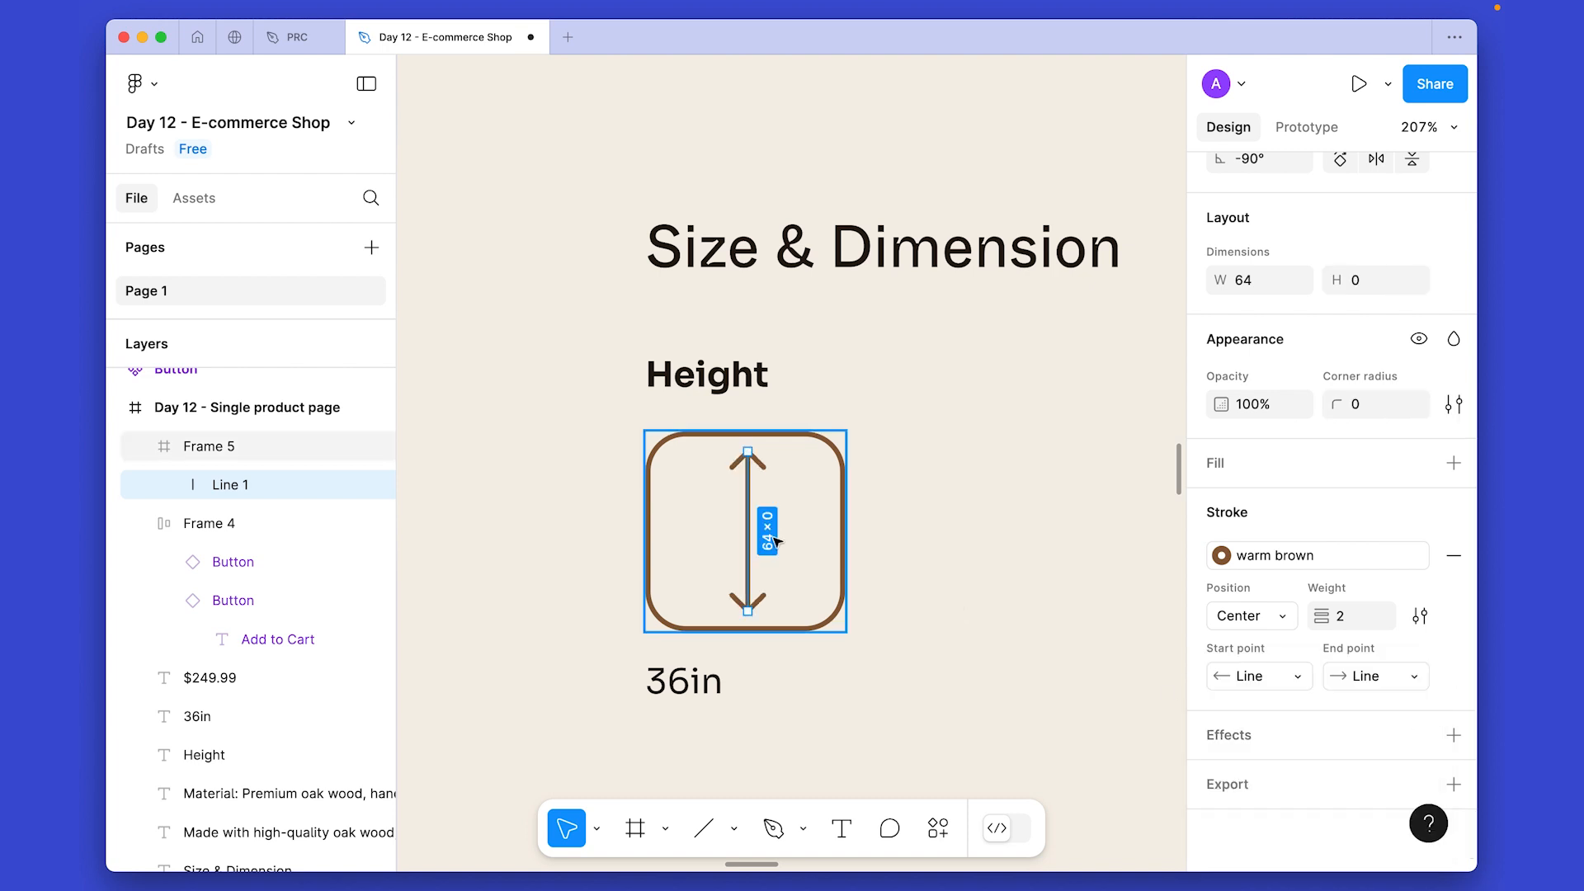
pyautogui.hotkey('alt', 'v')
pyautogui.hotkey('alt', 'h')
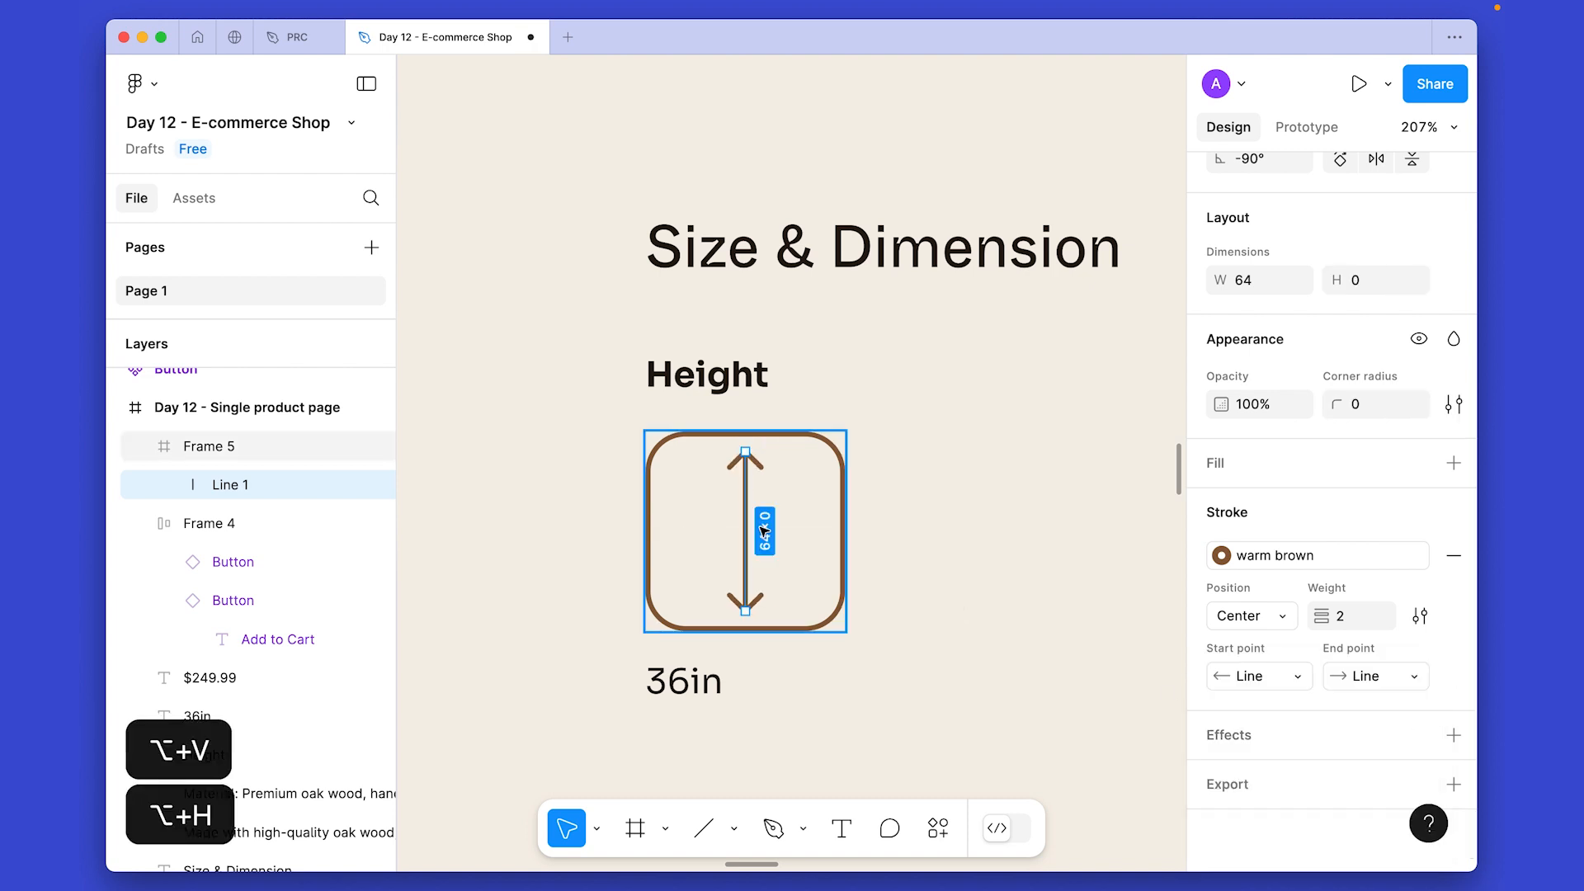
# Wrap the Height label, arrow frame and 36in text in a vertical auto layout with a gap of 16.
pyautogui.click(951, 453)
pyautogui.click(563, 352)
pyautogui.moveTo(845, 766); pyautogui.dragTo(858, 759)
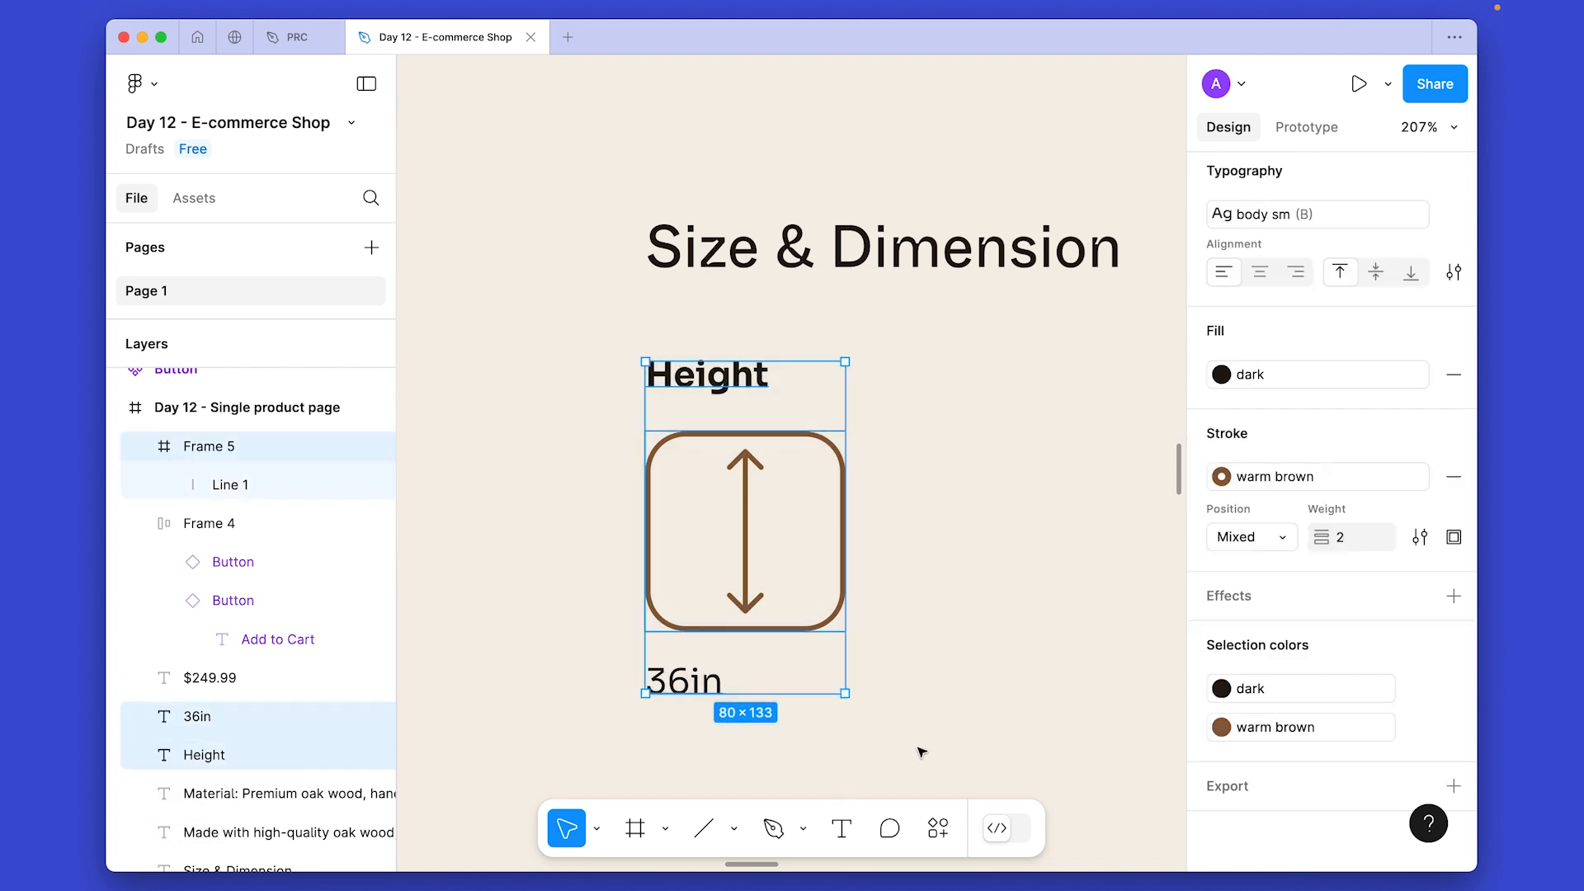
pyautogui.hotkey('shift', 'a')
pyautogui.scroll(5, 1320, 429)
pyautogui.click(1262, 446)
pyautogui.press('Down')
pyautogui.scroll(-5, 1168, 477)
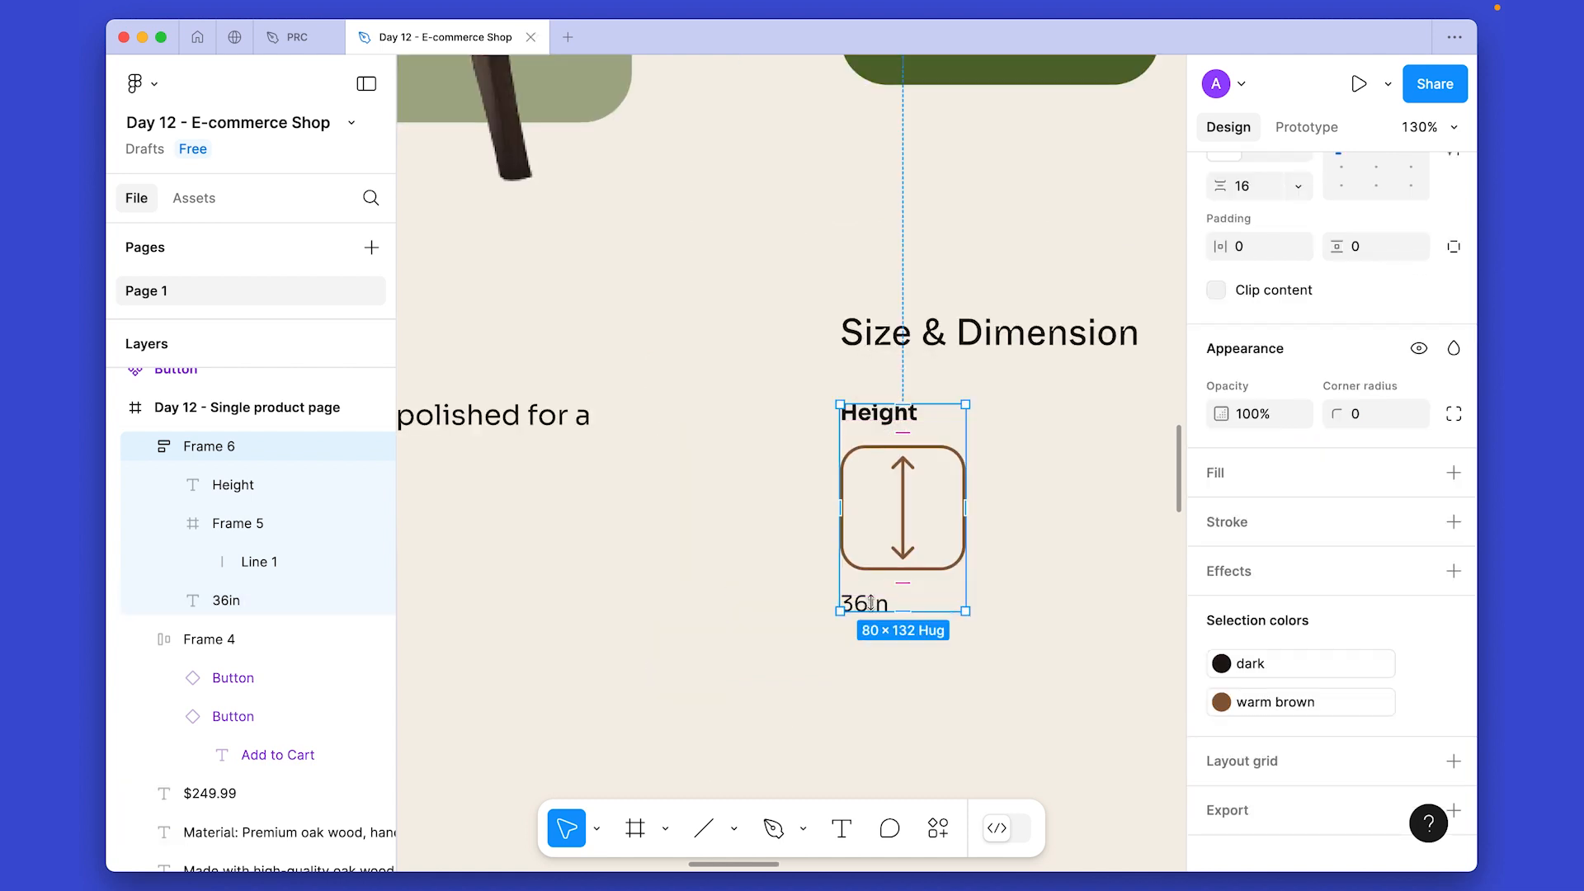
# Make the 36in text fill the stack's width and center-align it under the arrow frame.
pyautogui.click(871, 603)
pyautogui.scroll(-1, 1057, 530)
pyautogui.click(1057, 531)
pyautogui.scroll(-1, 1057, 530)
pyautogui.moveTo(1057, 530); pyautogui.dragTo(855, 507)
pyautogui.scroll(-3, 877, 547)
pyautogui.moveTo(608, 647); pyautogui.dragTo(486, 618)
pyautogui.scroll(5, 1046, 407)
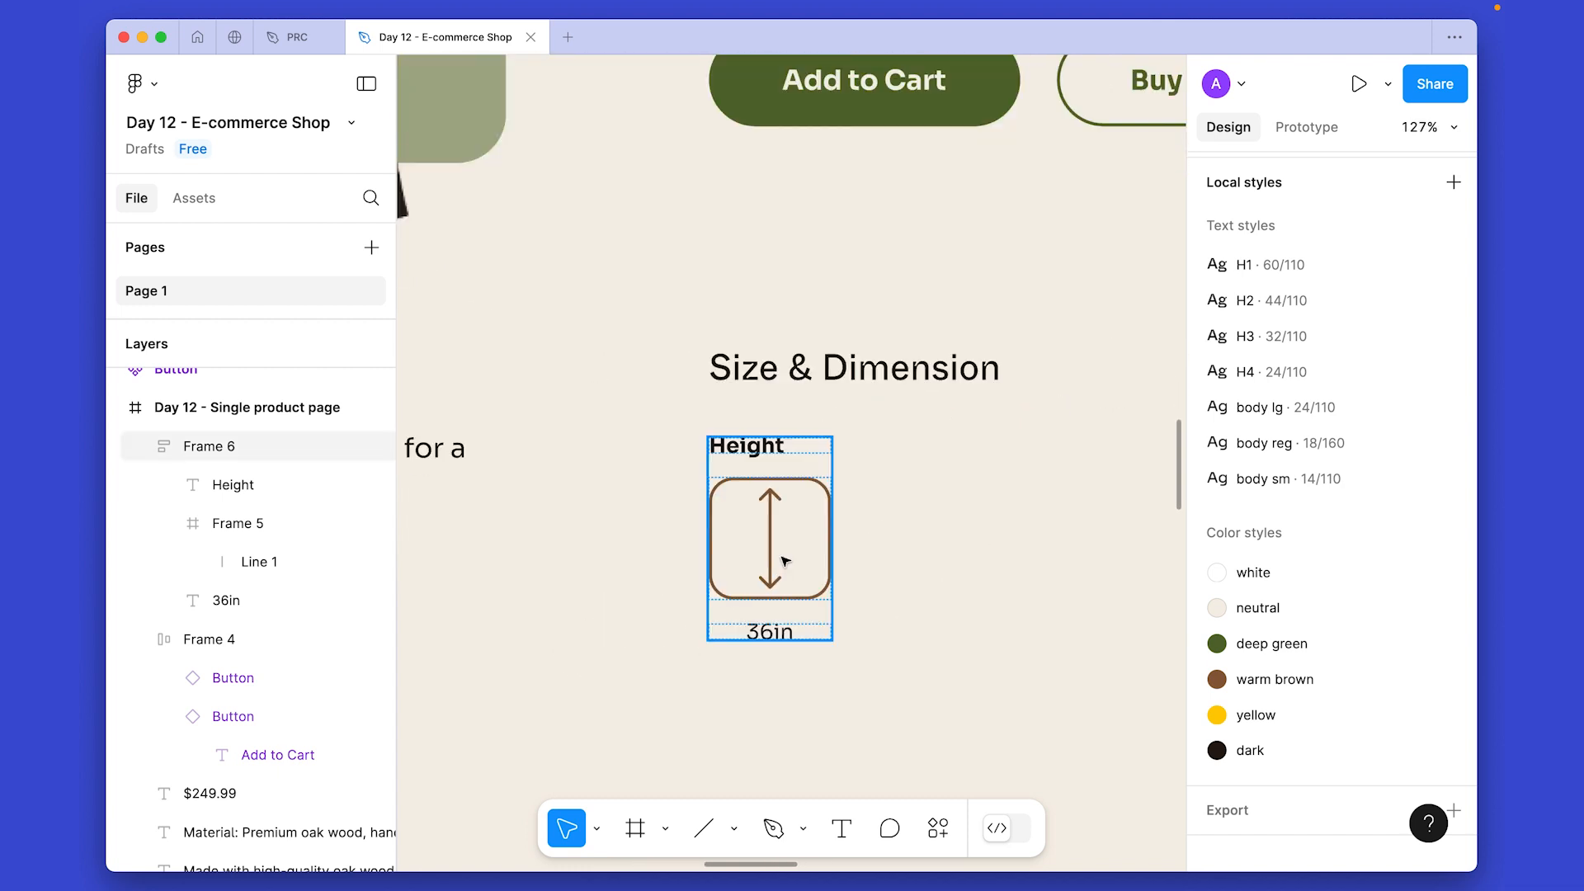
# Duplicate the Height stack beside the original and change the copy's label to Width.
pyautogui.moveTo(769, 538); pyautogui.dragTo(766, 448)
pyautogui.click(1064, 499)
pyautogui.scroll(-5, 1068, 499)
pyautogui.hscroll(-10, 1064, 498)
pyautogui.scroll(-7, 1064, 499)
pyautogui.tripleClick(483, 485)
pyautogui.hscroll(8, 916, 473)
pyautogui.scroll(5, 909, 462)
pyautogui.doubleClick(780, 384)
pyautogui.write('Width')
# Change the value under the Width arrow frame to 18in.
pyautogui.doubleClick(806, 560)
pyautogui.press('Left')
pyautogui.hotkey('shift', 'Right')
pyautogui.hotkey('shift', 'Right')
pyautogui.write('18')
# Duplicate the Width stack to its right and change the copy's label to Depth.
pyautogui.moveTo(815, 473); pyautogui.dragTo(966, 474)
pyautogui.doubleClick(930, 384)
pyautogui.write('Depth')
pyautogui.click(707, 693)
pyautogui.scroll(-4, 707, 693)
pyautogui.scroll(-8, 676, 677)
# Change the value under the Depth arrow frame to 20in.
pyautogui.doubleClick(874, 473)
pyautogui.press('Left')
pyautogui.hotkey('shift', 'Right')
pyautogui.hotkey('shift', 'Right')
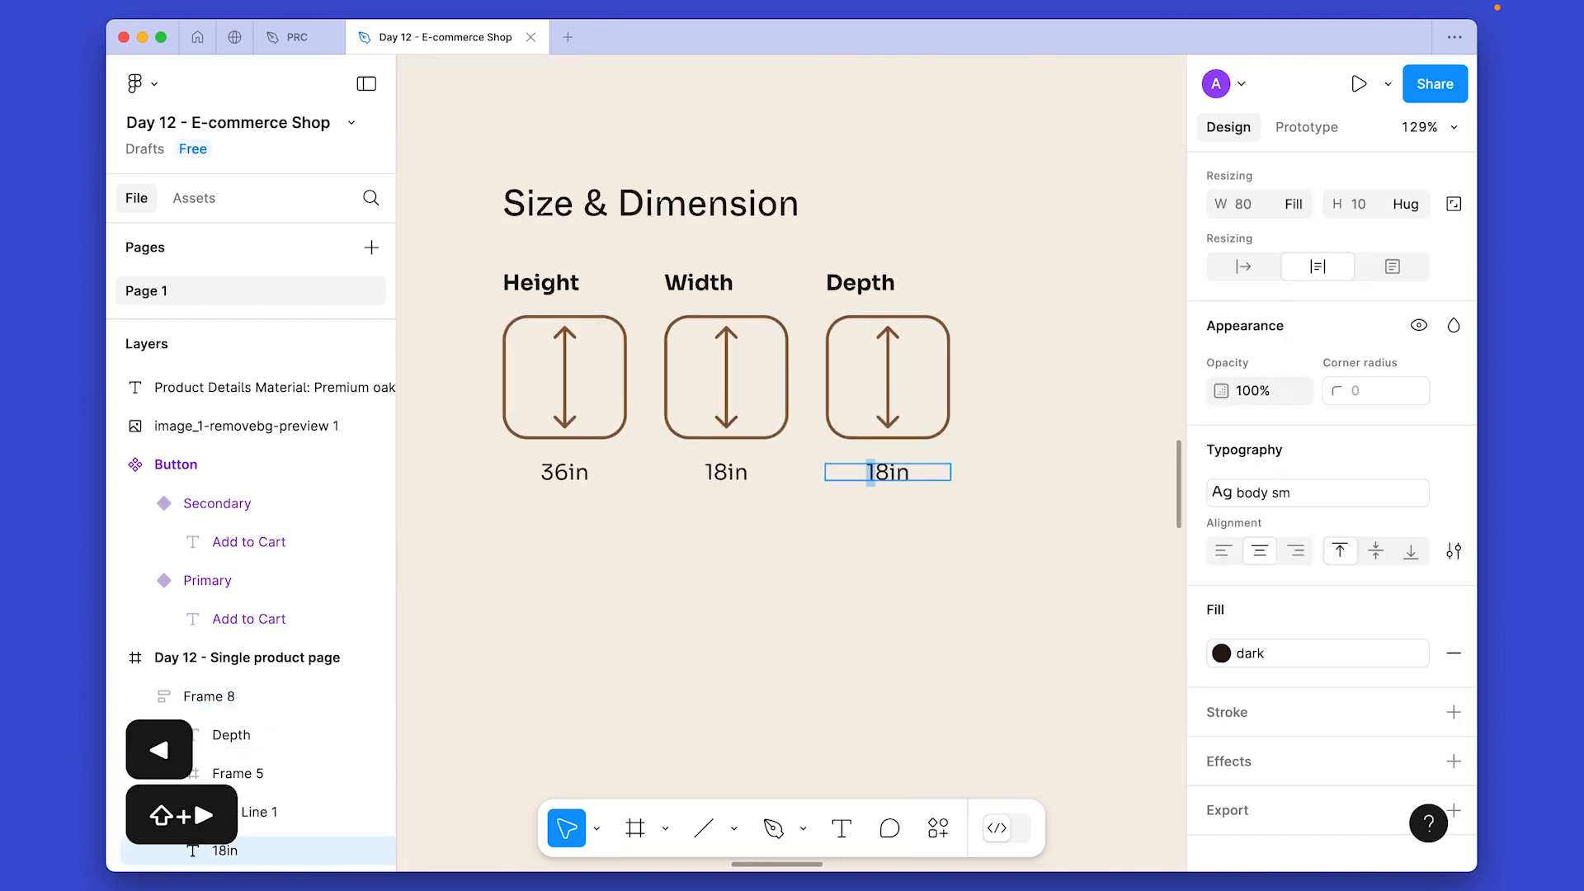
pyautogui.write('20')
pyautogui.click(855, 519)
# Set the rotation of the arrow in the Width frame to 0° so it lies horizontally.
pyautogui.hscroll(-2, 855, 520)
pyautogui.scroll(2, 844, 590)
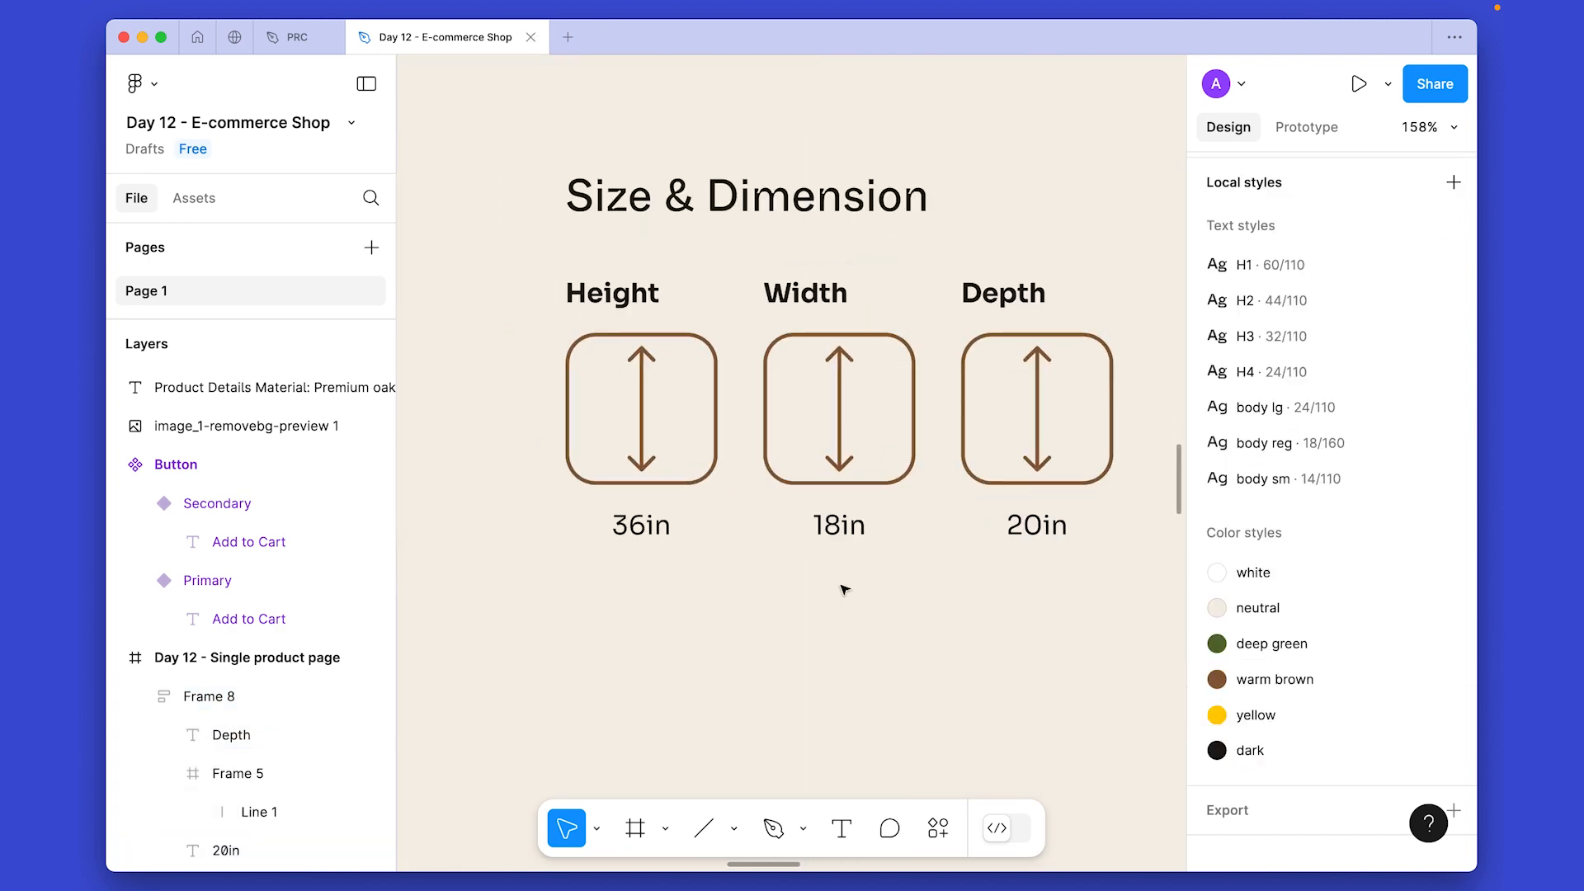
pyautogui.keyDown('super'); pyautogui.click(843, 396); pyautogui.keyUp('super')
pyautogui.click(1280, 472)
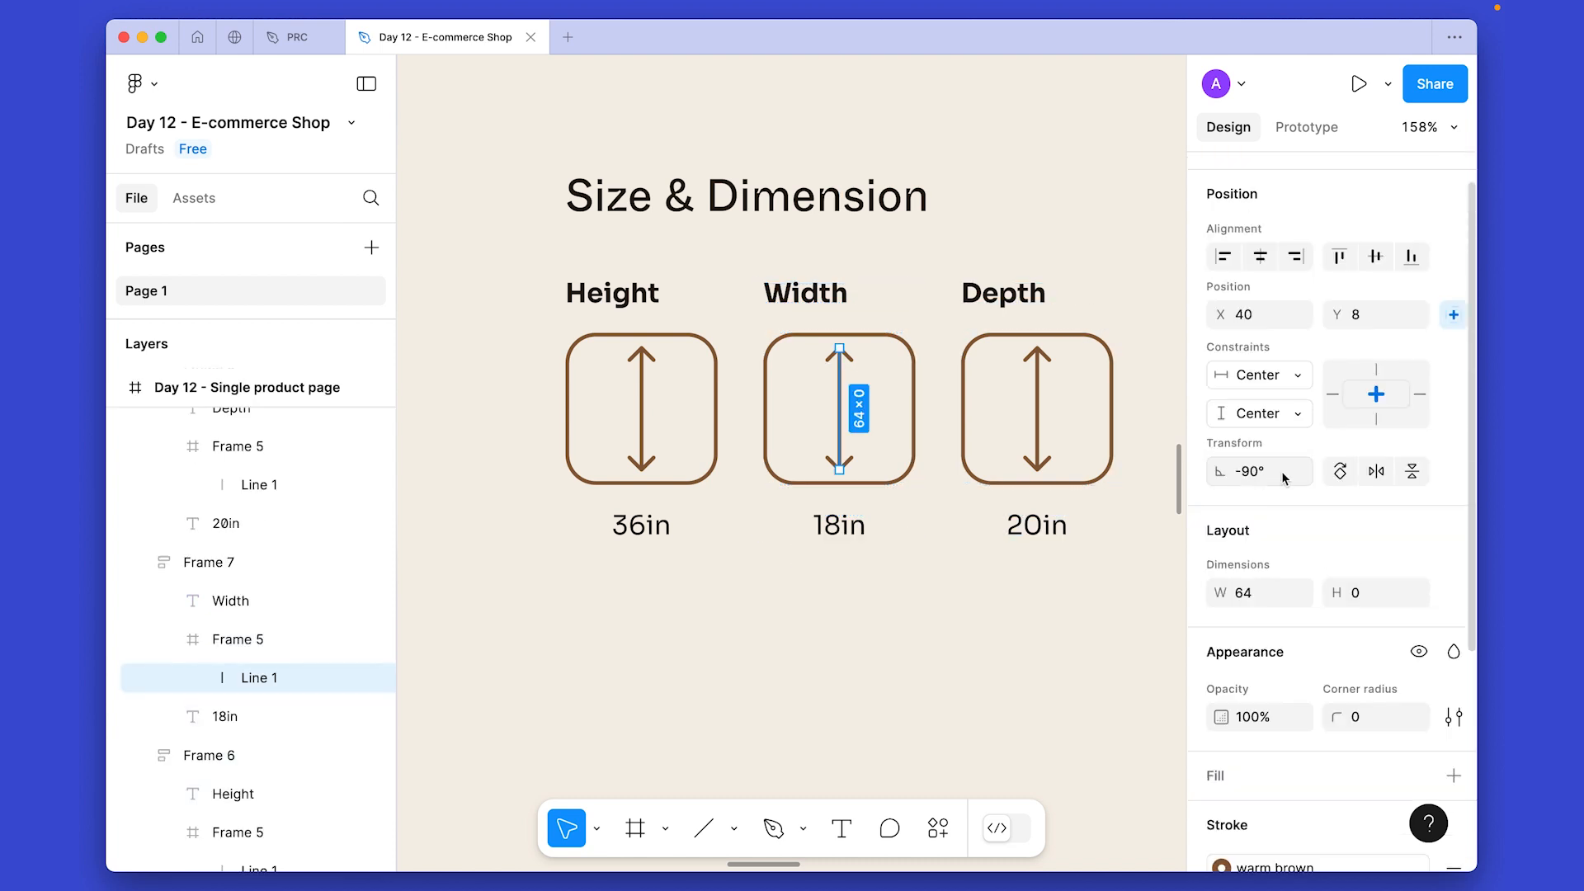
pyautogui.write('0')
pyautogui.press('Return')
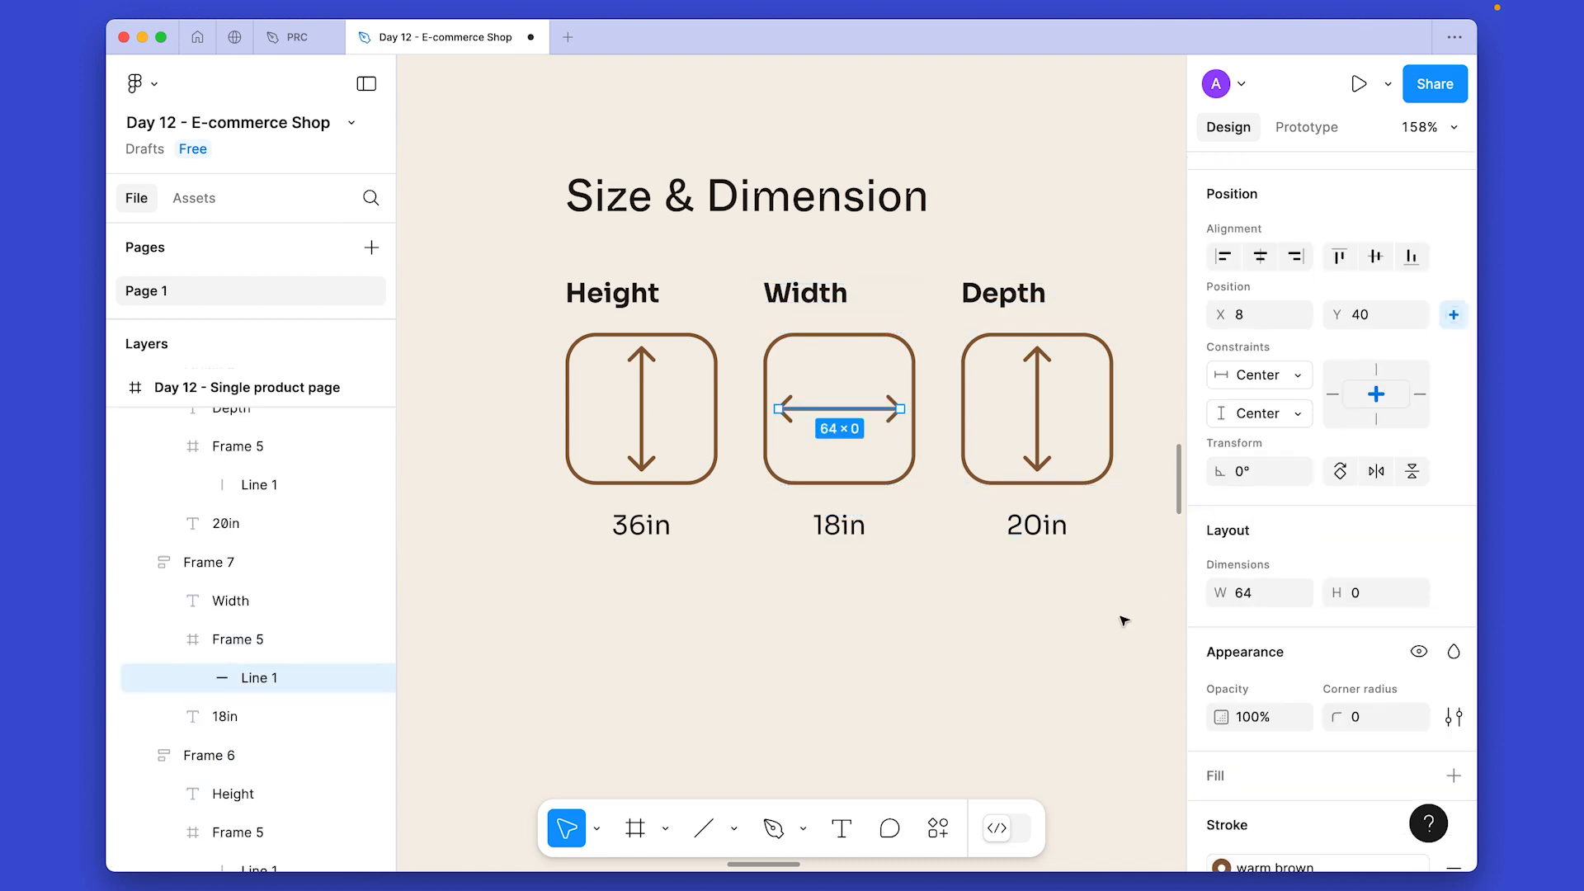
# Rotate the arrow in the Depth frame to -135° so it runs diagonally.
pyautogui.click(1050, 414)
pyautogui.click(1042, 413)
pyautogui.click(1270, 477)
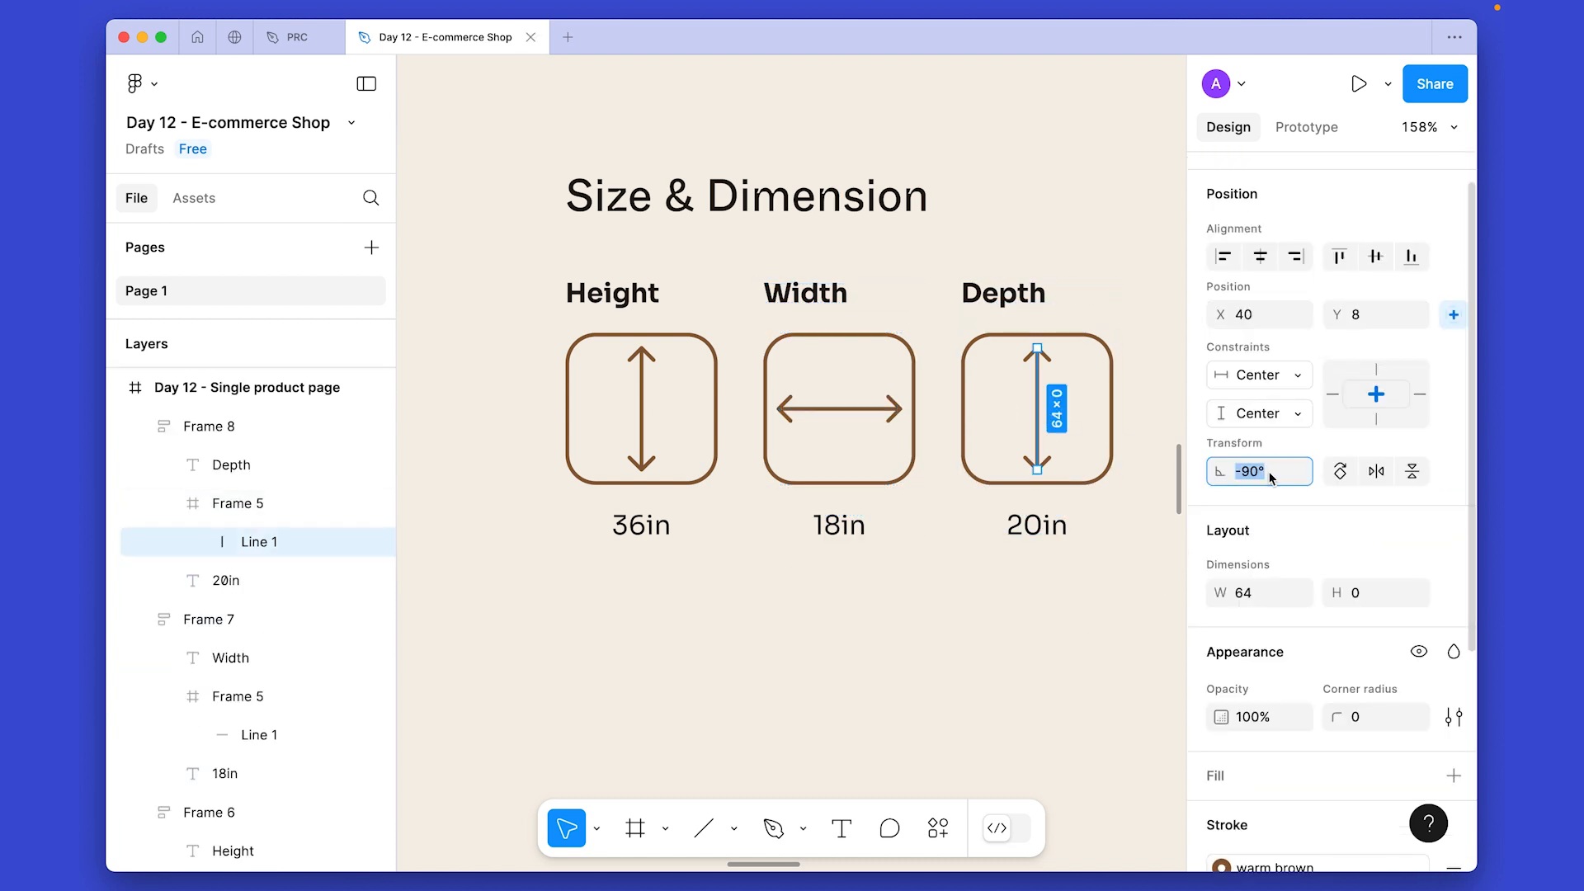
pyautogui.hotkey('shift', 'Up')
pyautogui.hotkey('shift', 'Up')
pyautogui.hotkey('shift', 'Up')
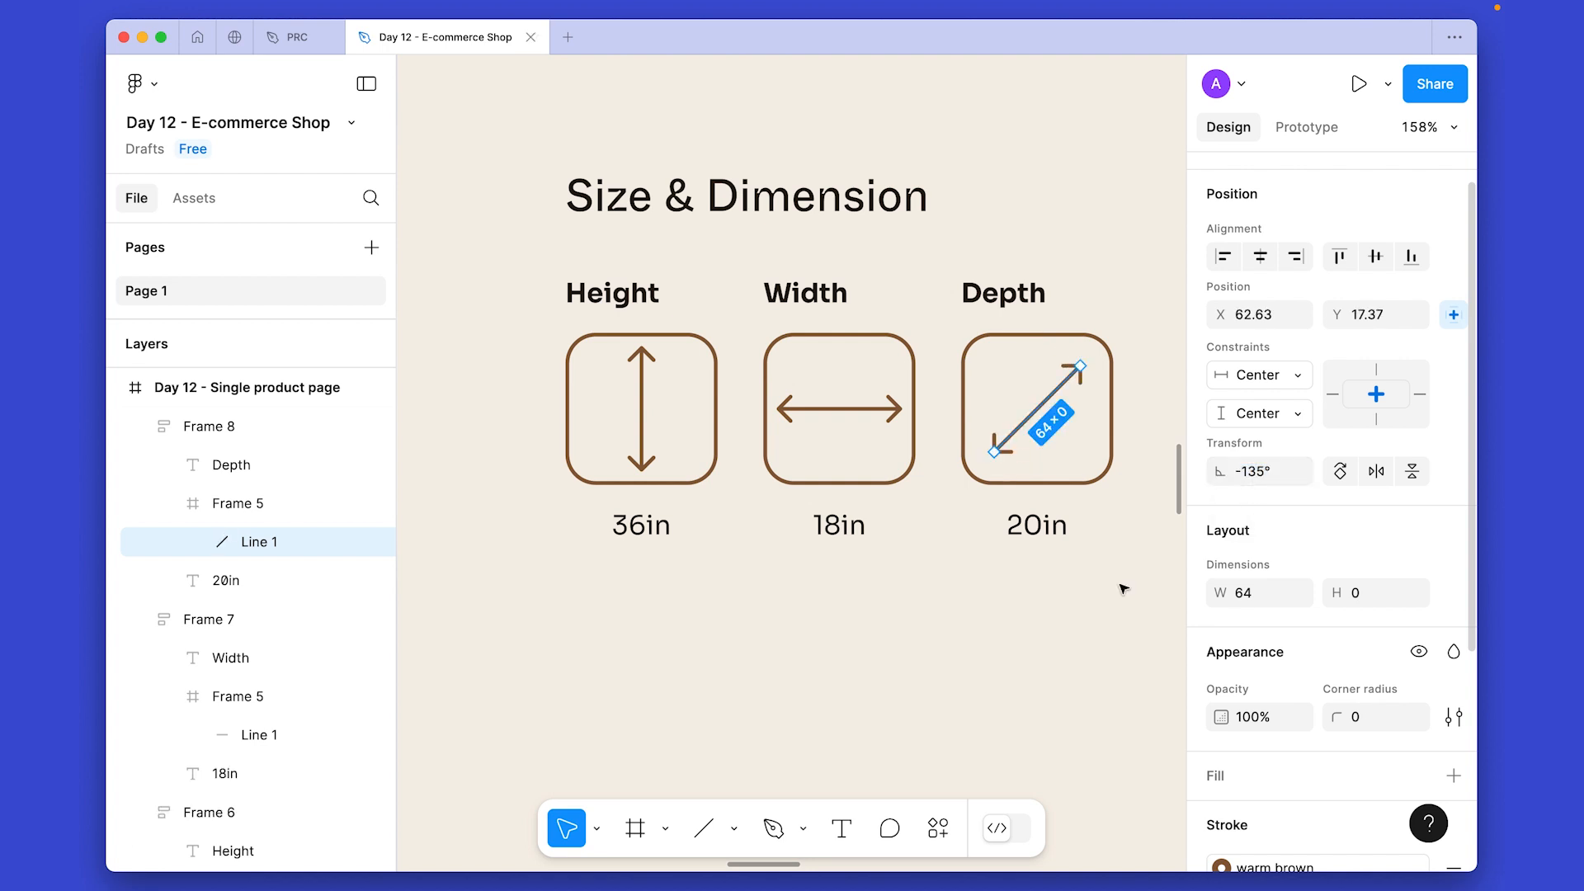
pyautogui.click(1143, 631)
# Place a copy of the primary Add to Cart button below the Material text and detach it from its component.
pyautogui.scroll(-5, 909, 625)
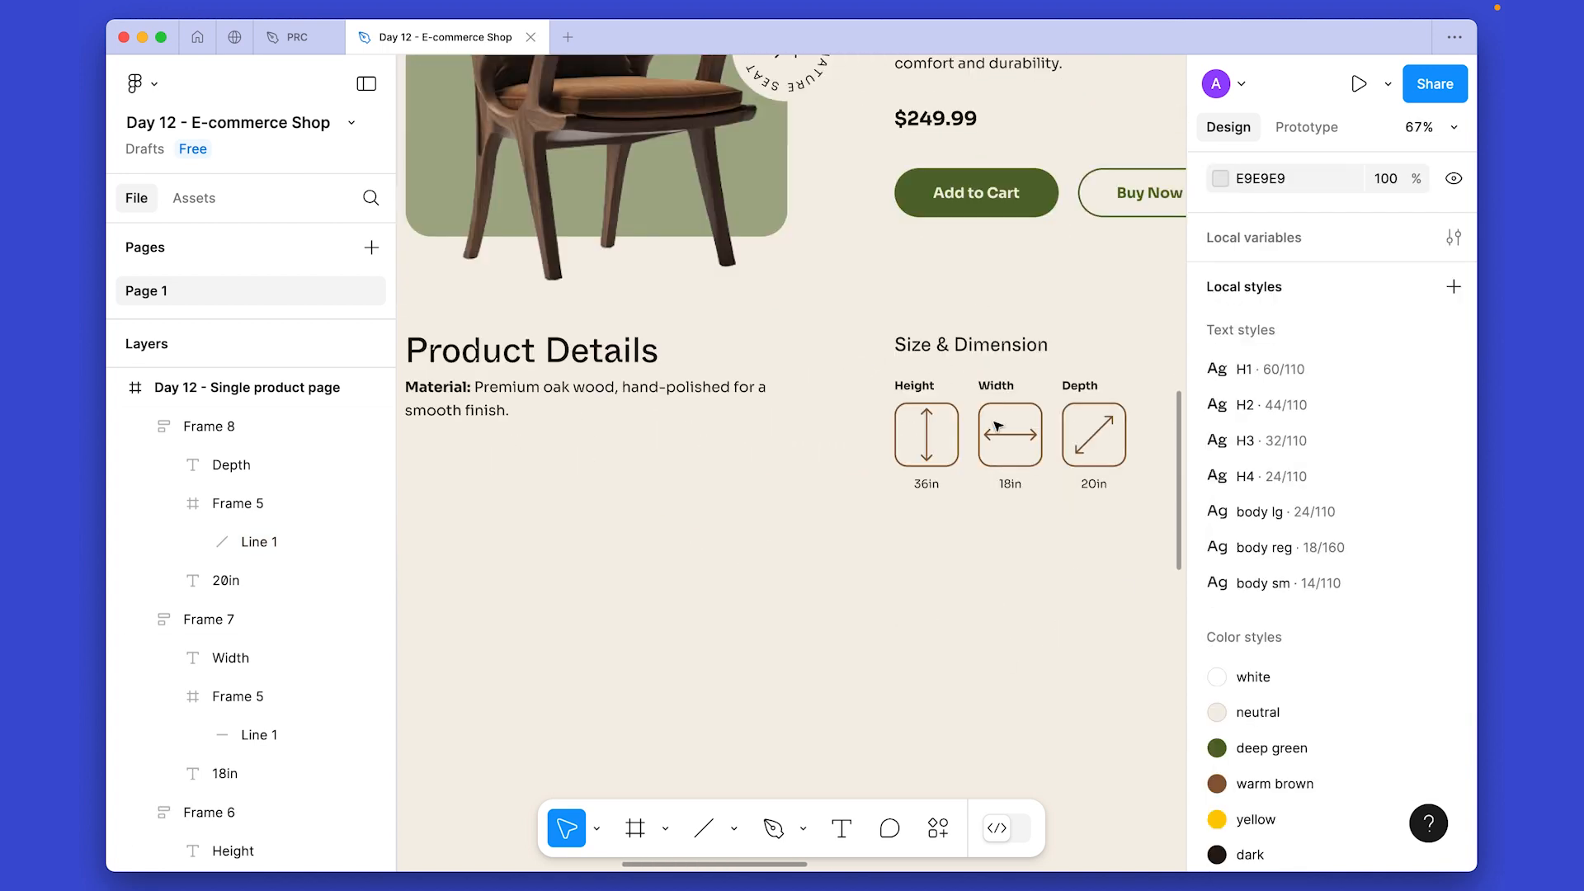
pyautogui.moveTo(767, 571); pyautogui.dragTo(990, 314)
pyautogui.scroll(-1, 803, 580)
pyautogui.moveTo(701, 623); pyautogui.dragTo(954, 541)
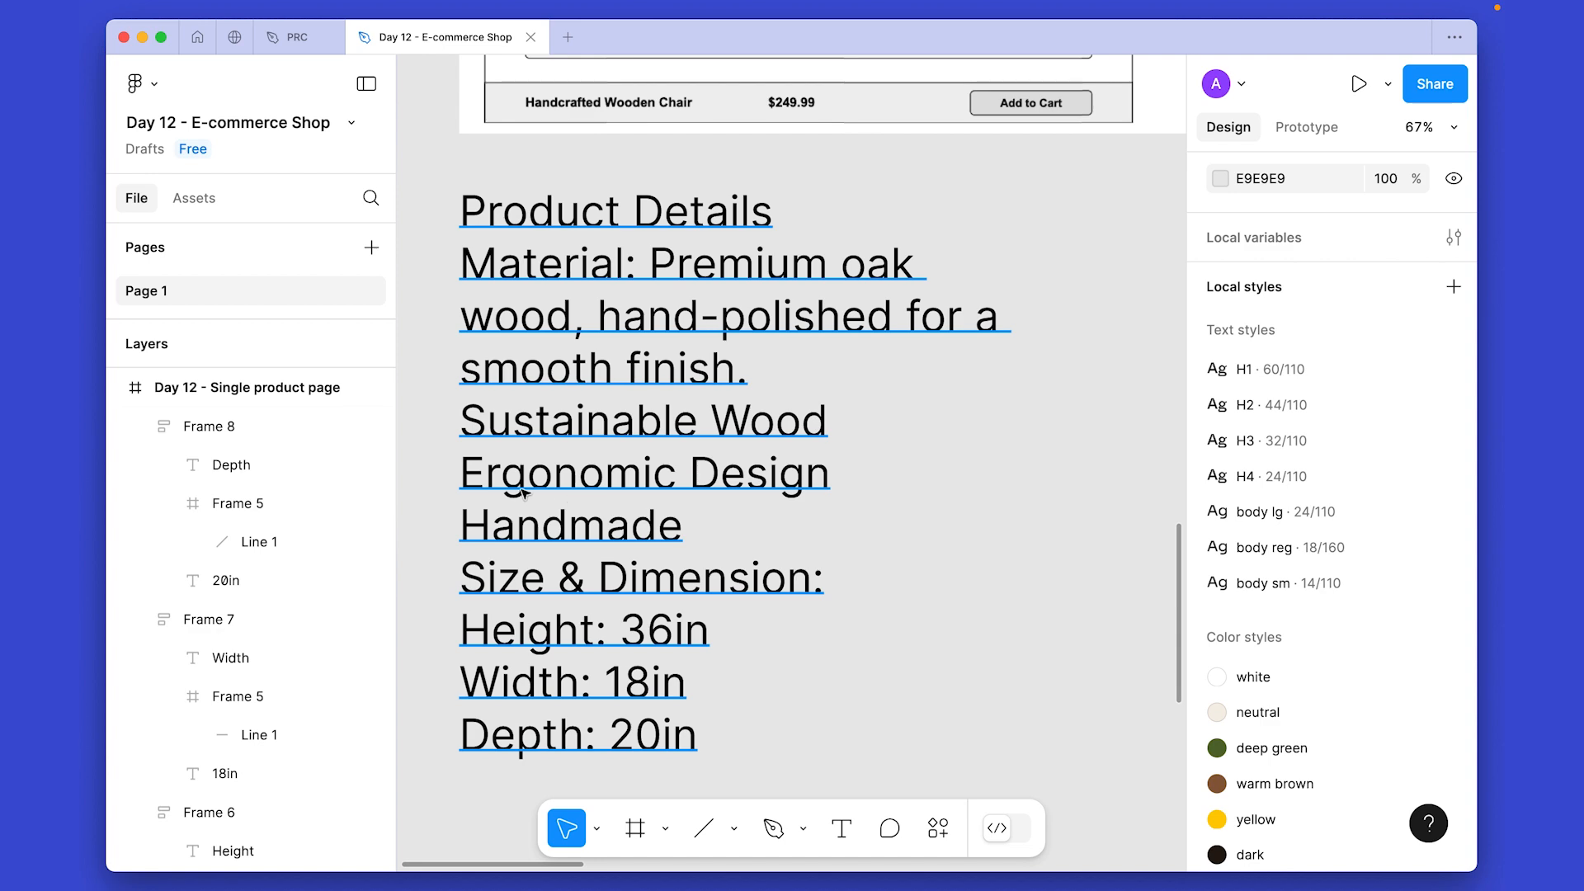
pyautogui.moveTo(636, 625); pyautogui.dragTo(629, 629)
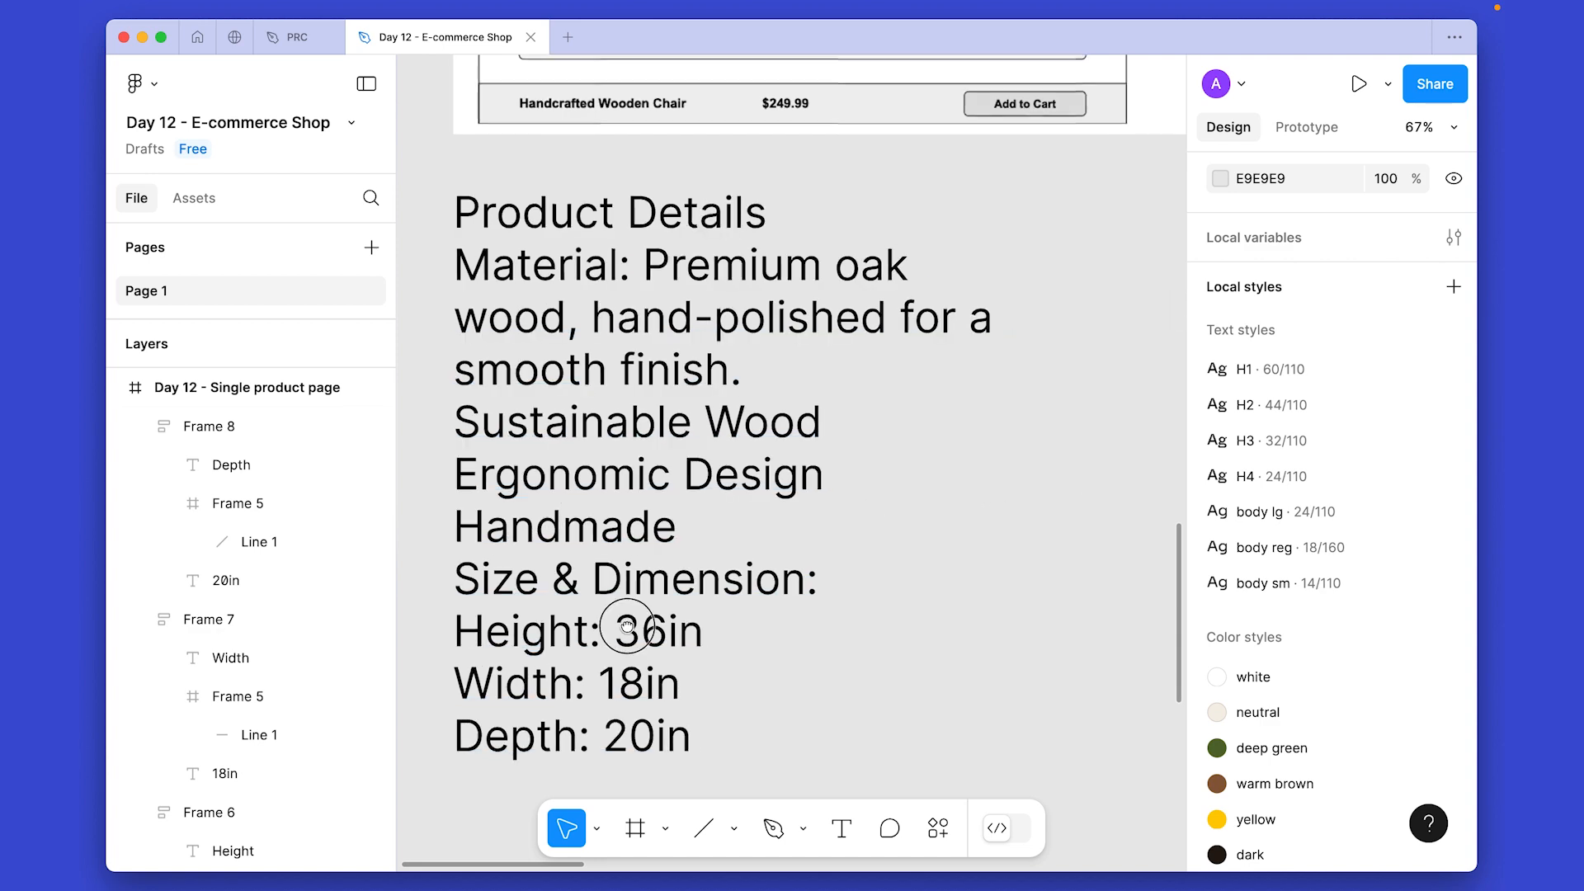
pyautogui.moveTo(1155, 233); pyautogui.dragTo(977, 365)
pyautogui.moveTo(977, 365); pyautogui.dragTo(740, 539)
pyautogui.click(982, 258)
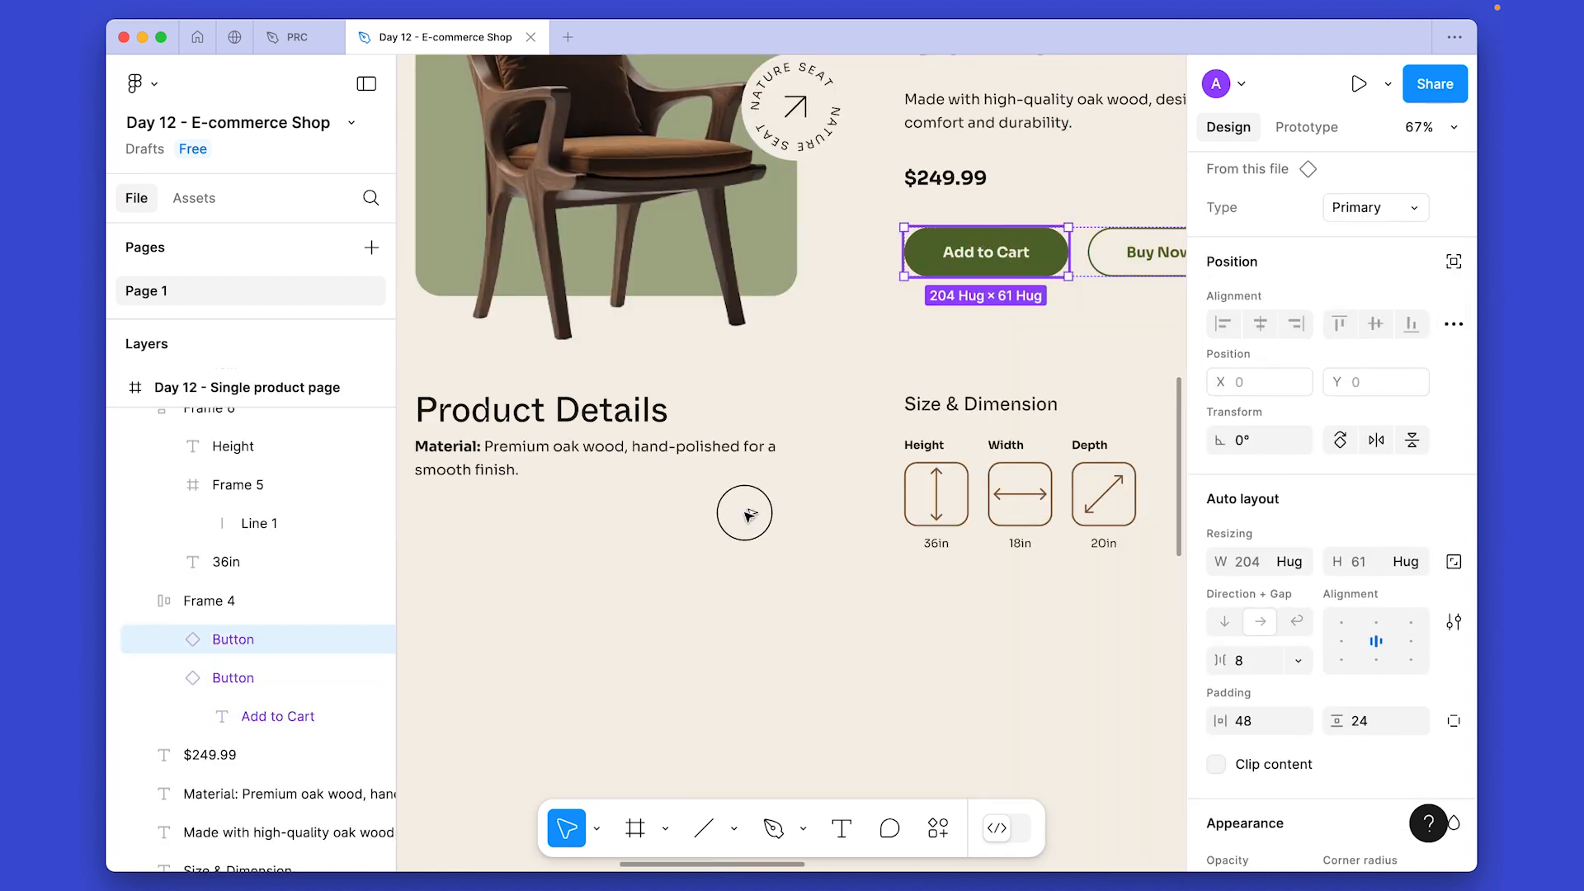
pyautogui.moveTo(749, 515); pyautogui.dragTo(494, 540)
pyautogui.moveTo(616, 519); pyautogui.dragTo(856, 427)
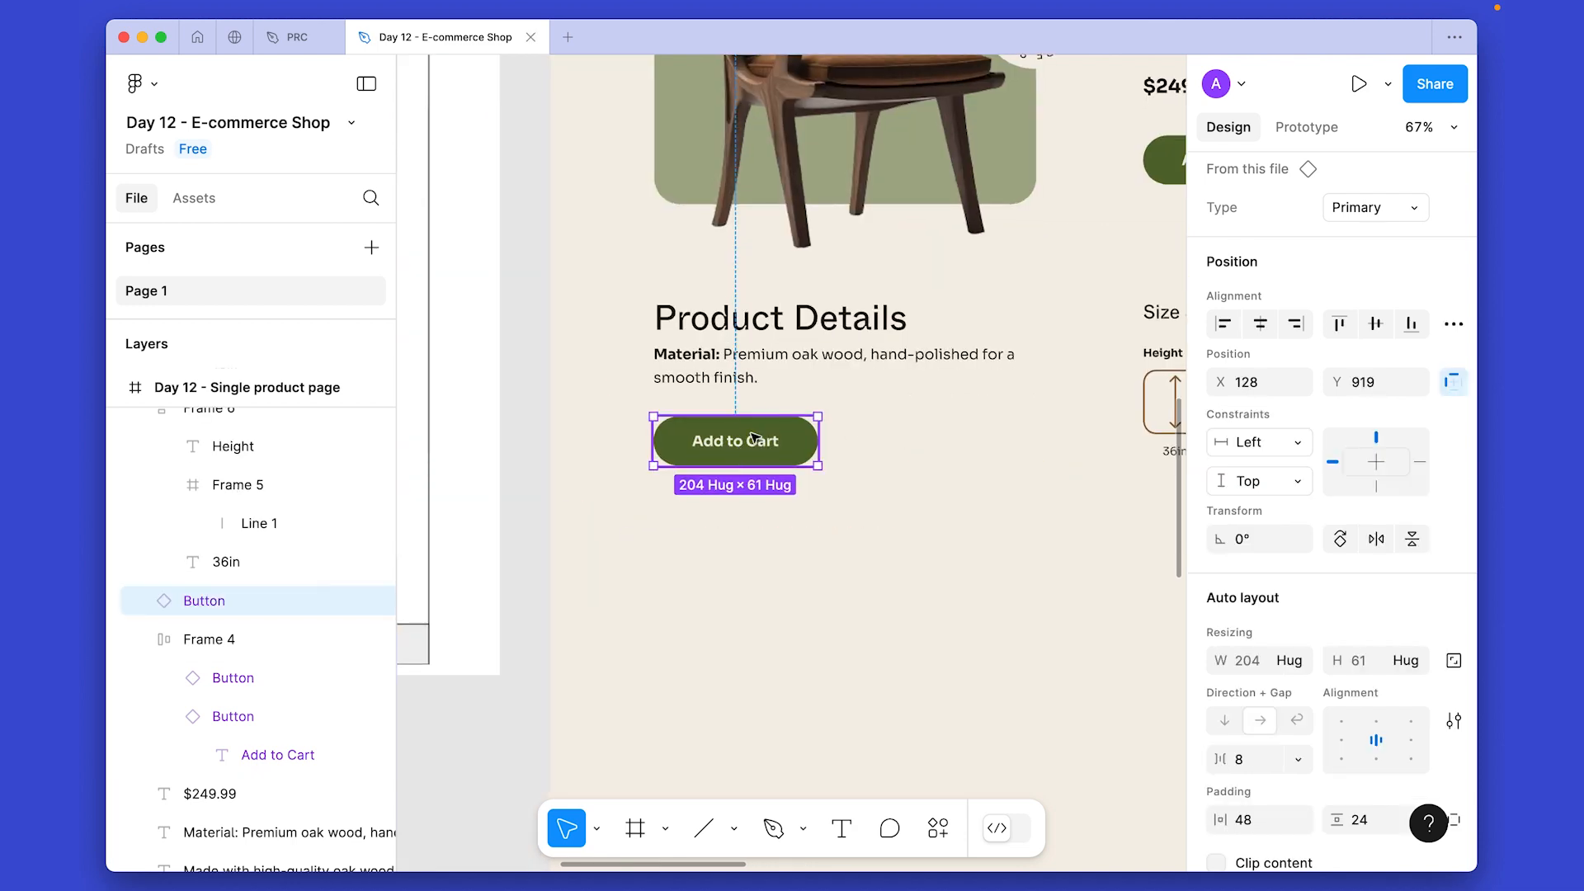
pyautogui.rightClick(754, 437)
pyautogui.click(822, 649)
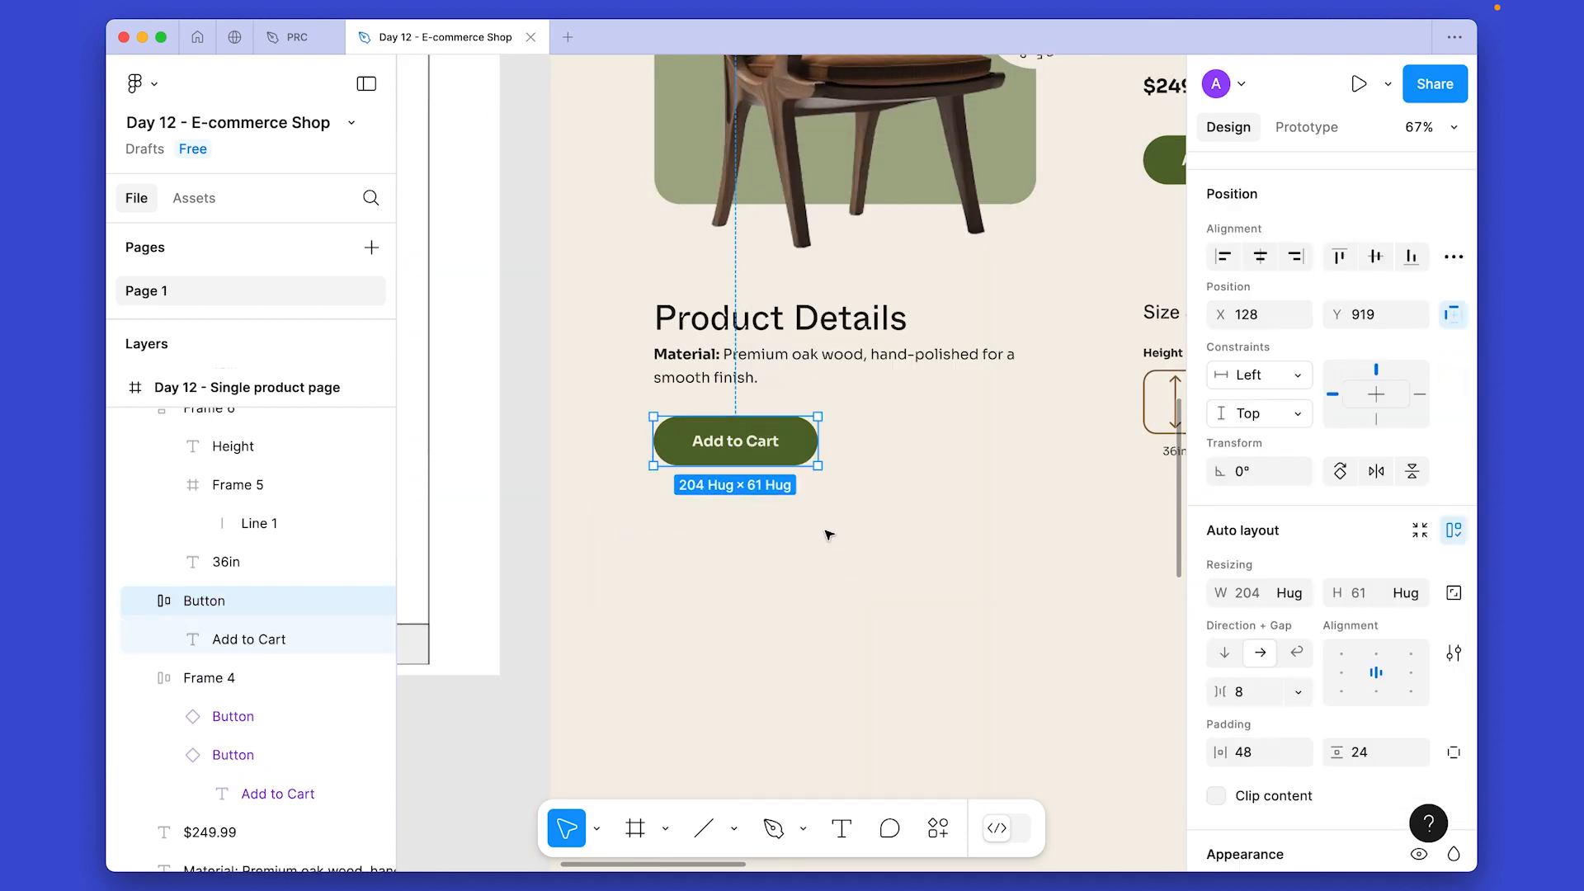
# Apply the body sm text style in regular weight to the copied button's label.
pyautogui.scroll(5, 828, 533)
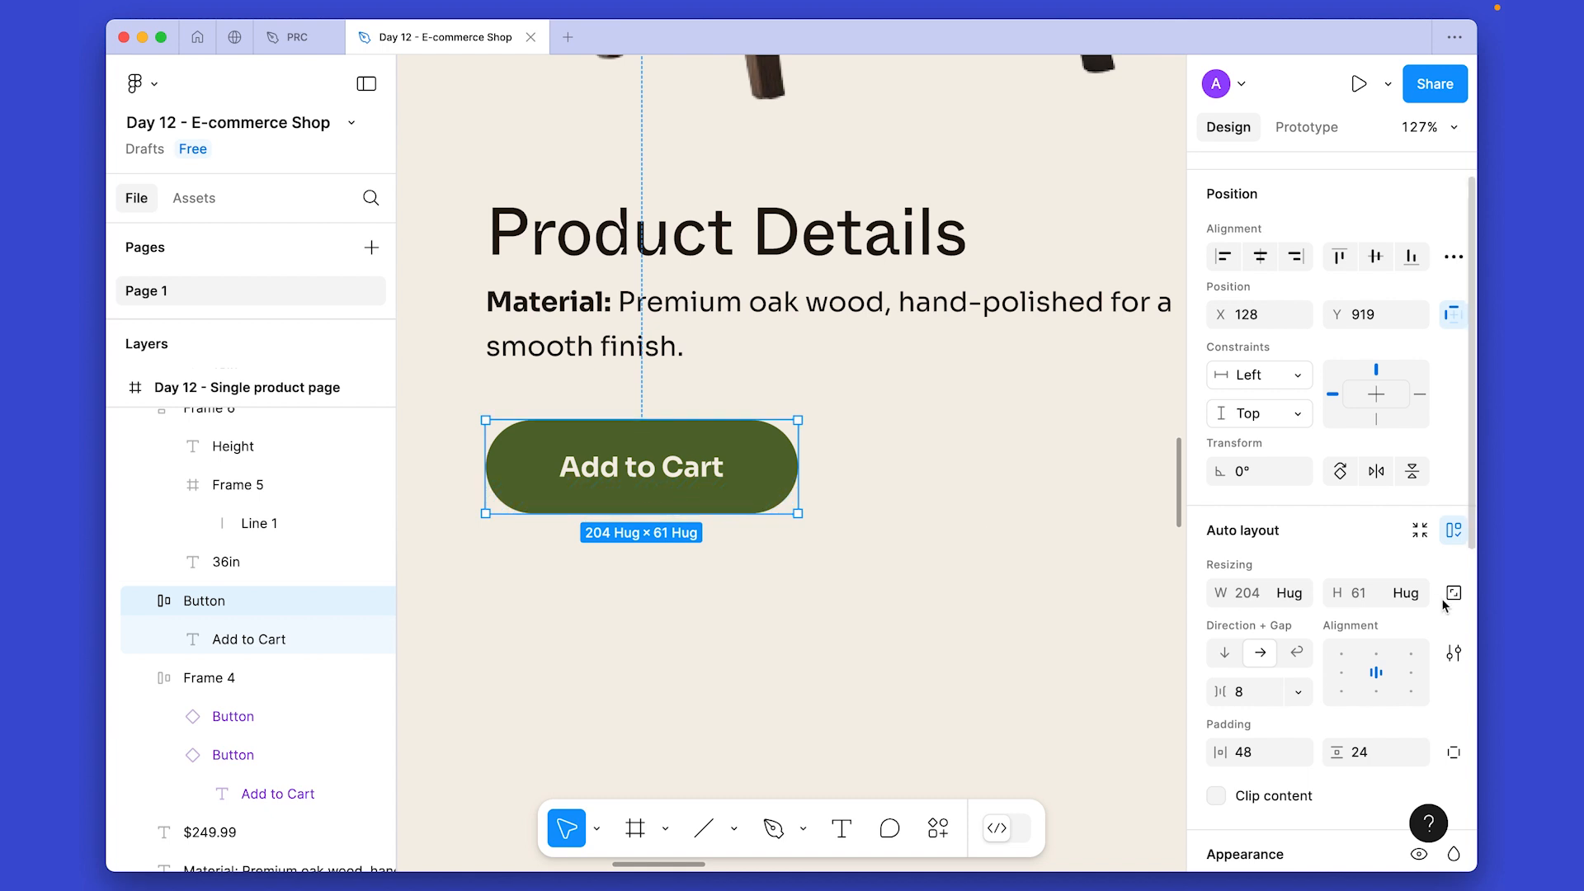
pyautogui.scroll(-3, 1403, 643)
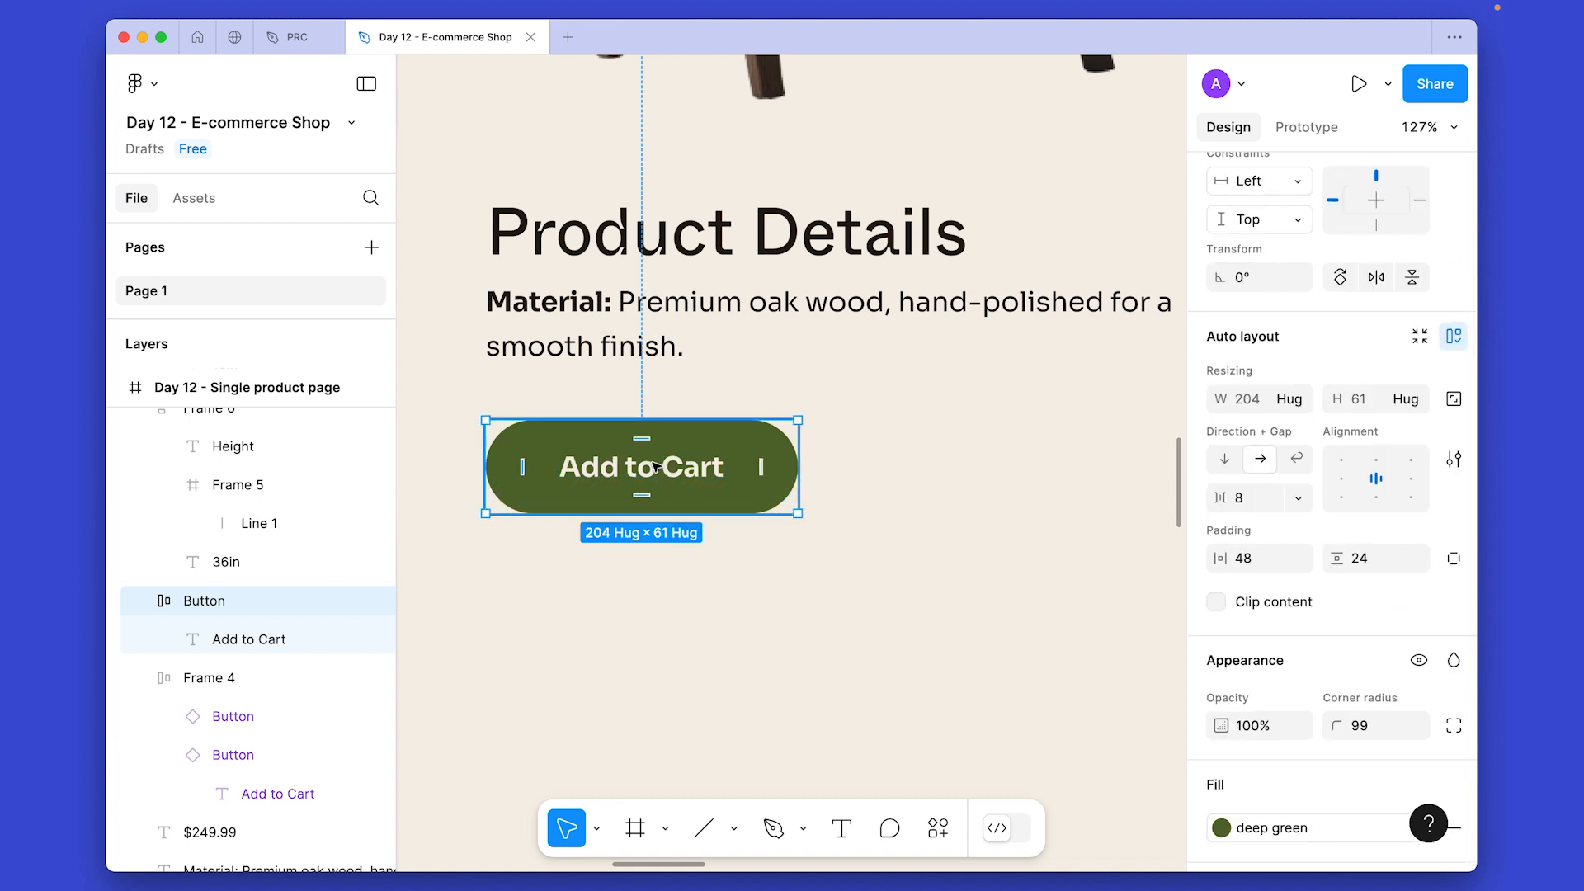
pyautogui.press('Return')
pyautogui.click(1266, 520)
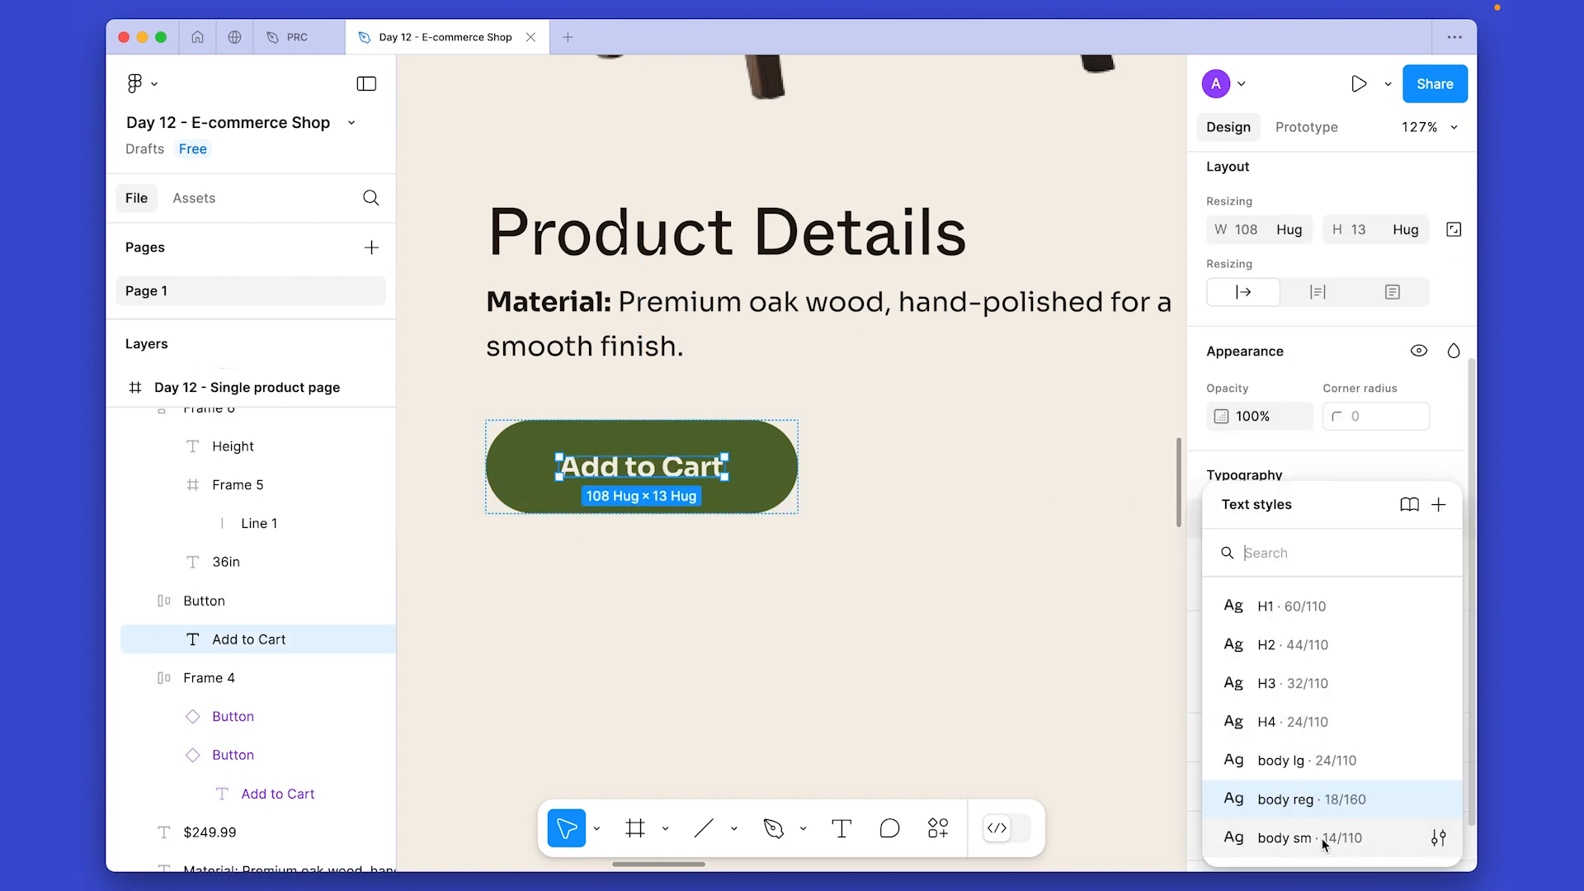
pyautogui.click(1324, 840)
pyautogui.press('super+b')
pyautogui.press('Escape')
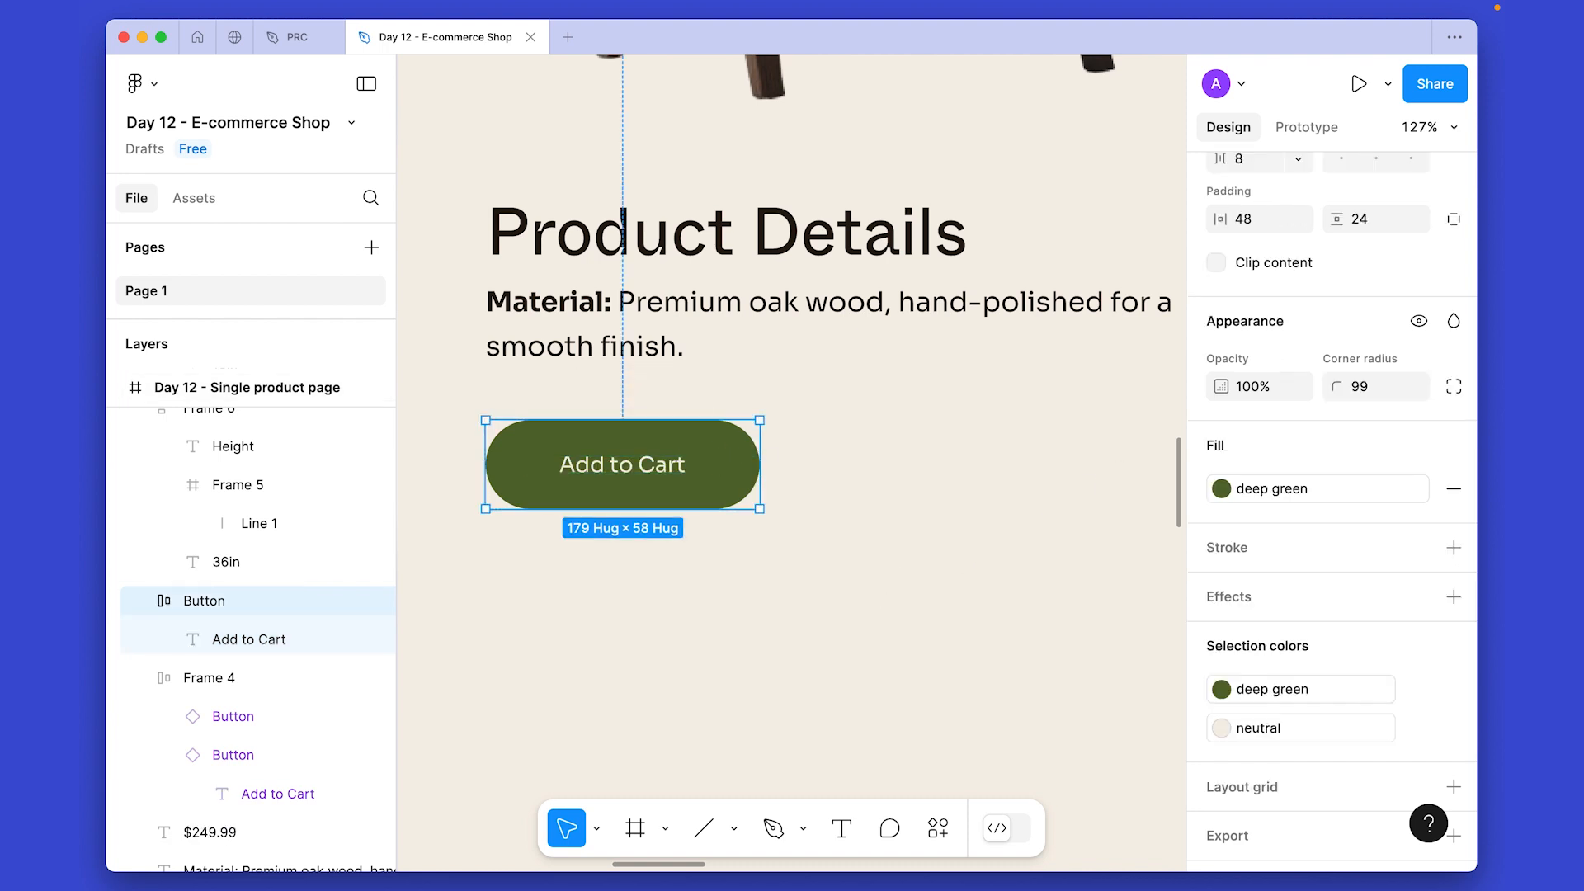
# Fill the copied button with warm brown, detach the color style, and set the fill opacity to 20%.
pyautogui.click(1221, 489)
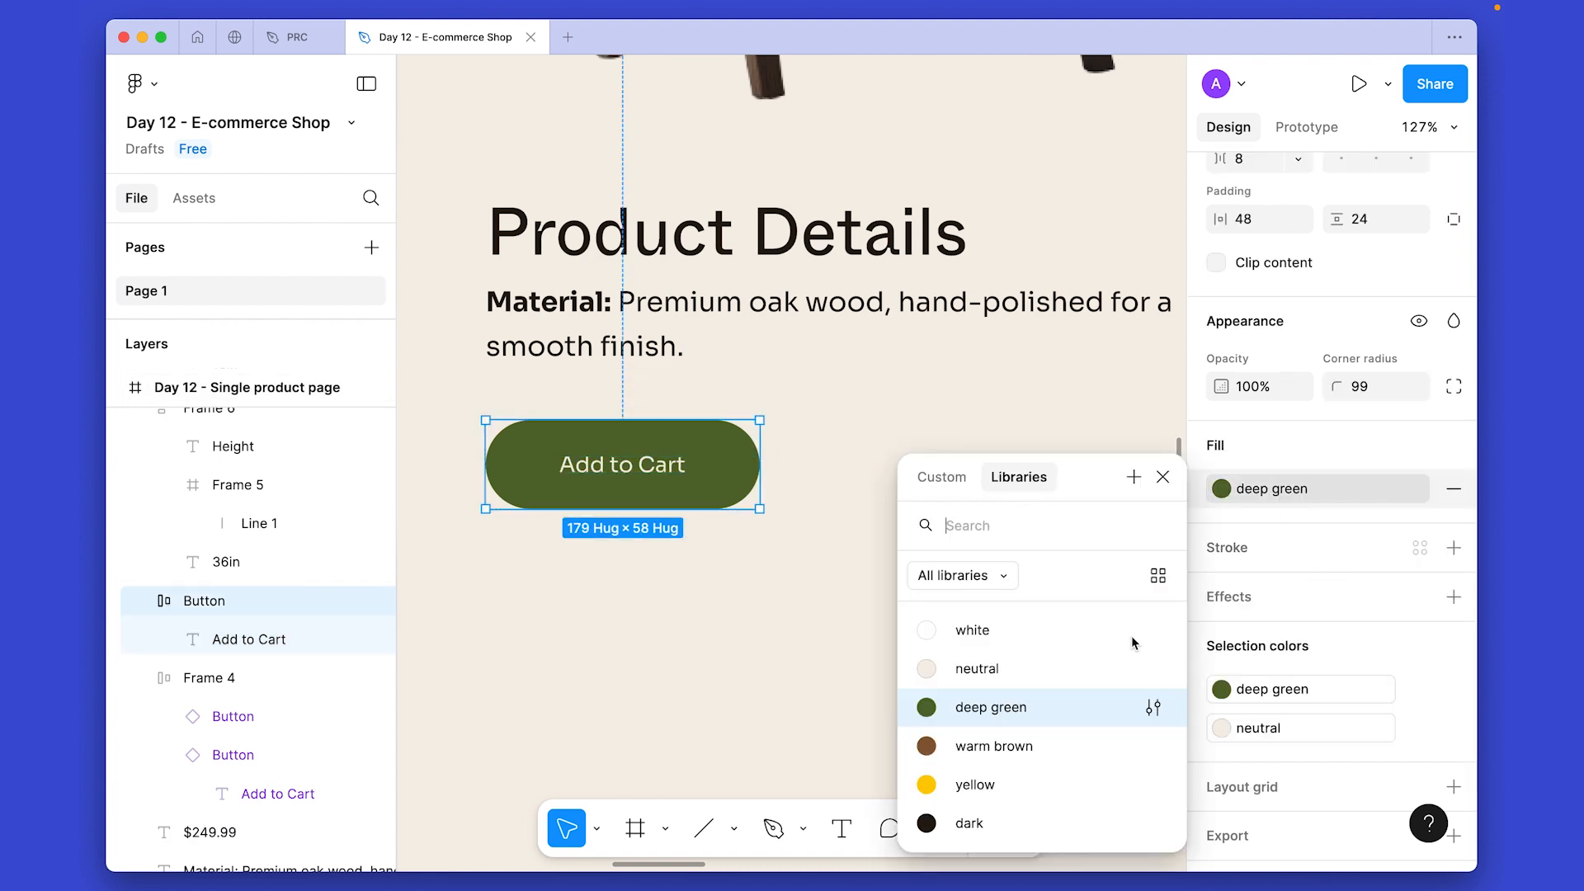
pyautogui.click(999, 747)
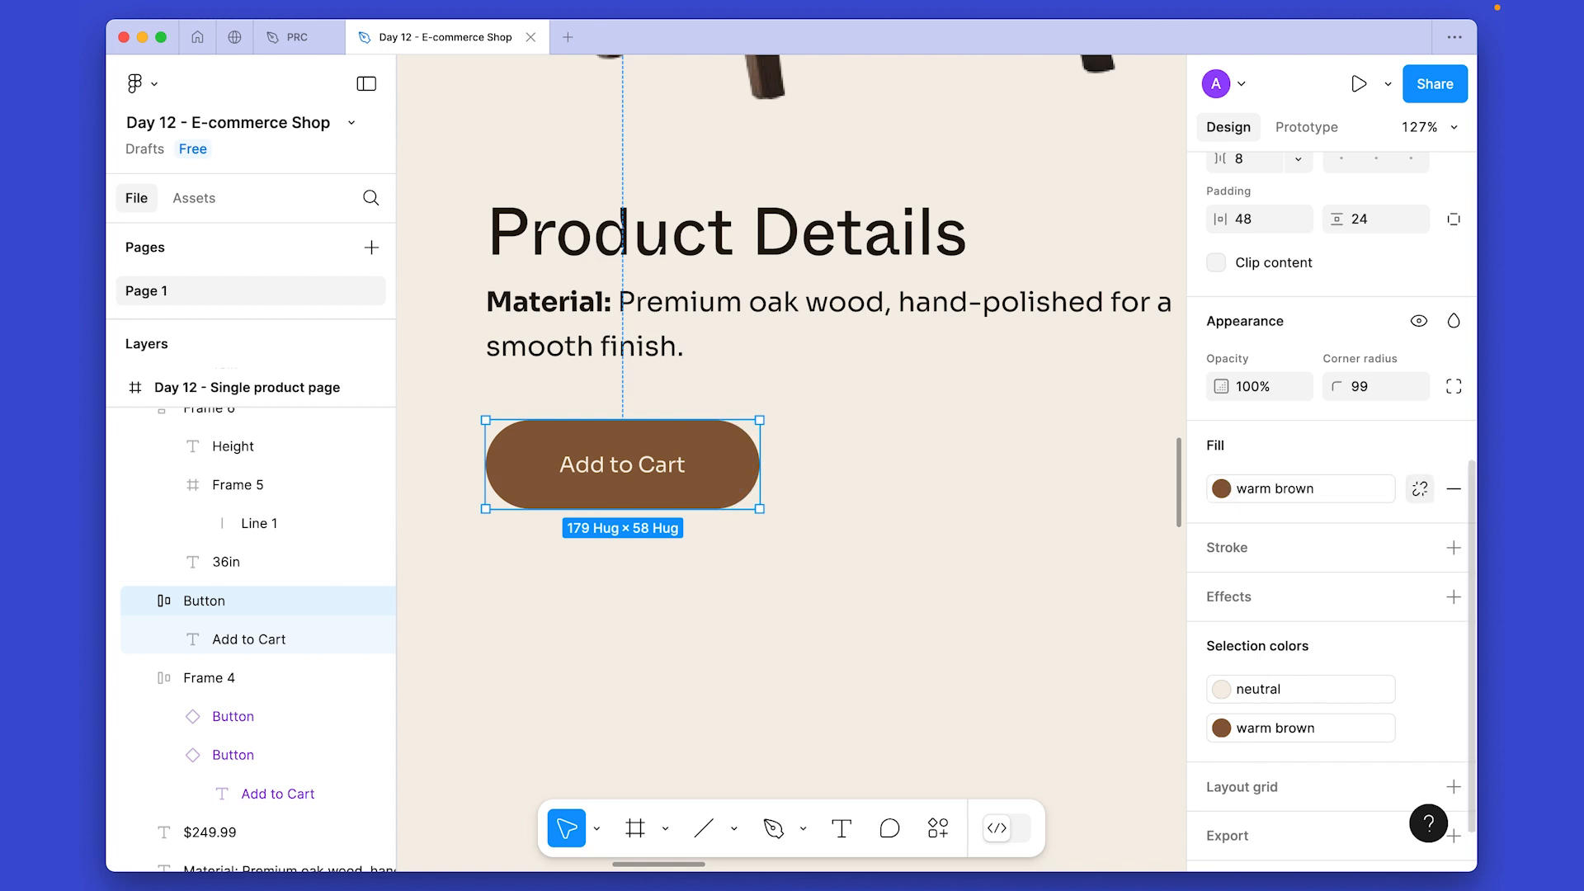
pyautogui.click(1416, 488)
pyautogui.hotkey('shift', 'Down')
pyautogui.hotkey('shift', 'Down')
pyautogui.hotkey('shift', 'Down')
pyautogui.hotkey('shift', 'Down')
pyautogui.hotkey('shift', 'Down')
pyautogui.hotkey('shift', 'Down')
pyautogui.hotkey('shift', 'Down')
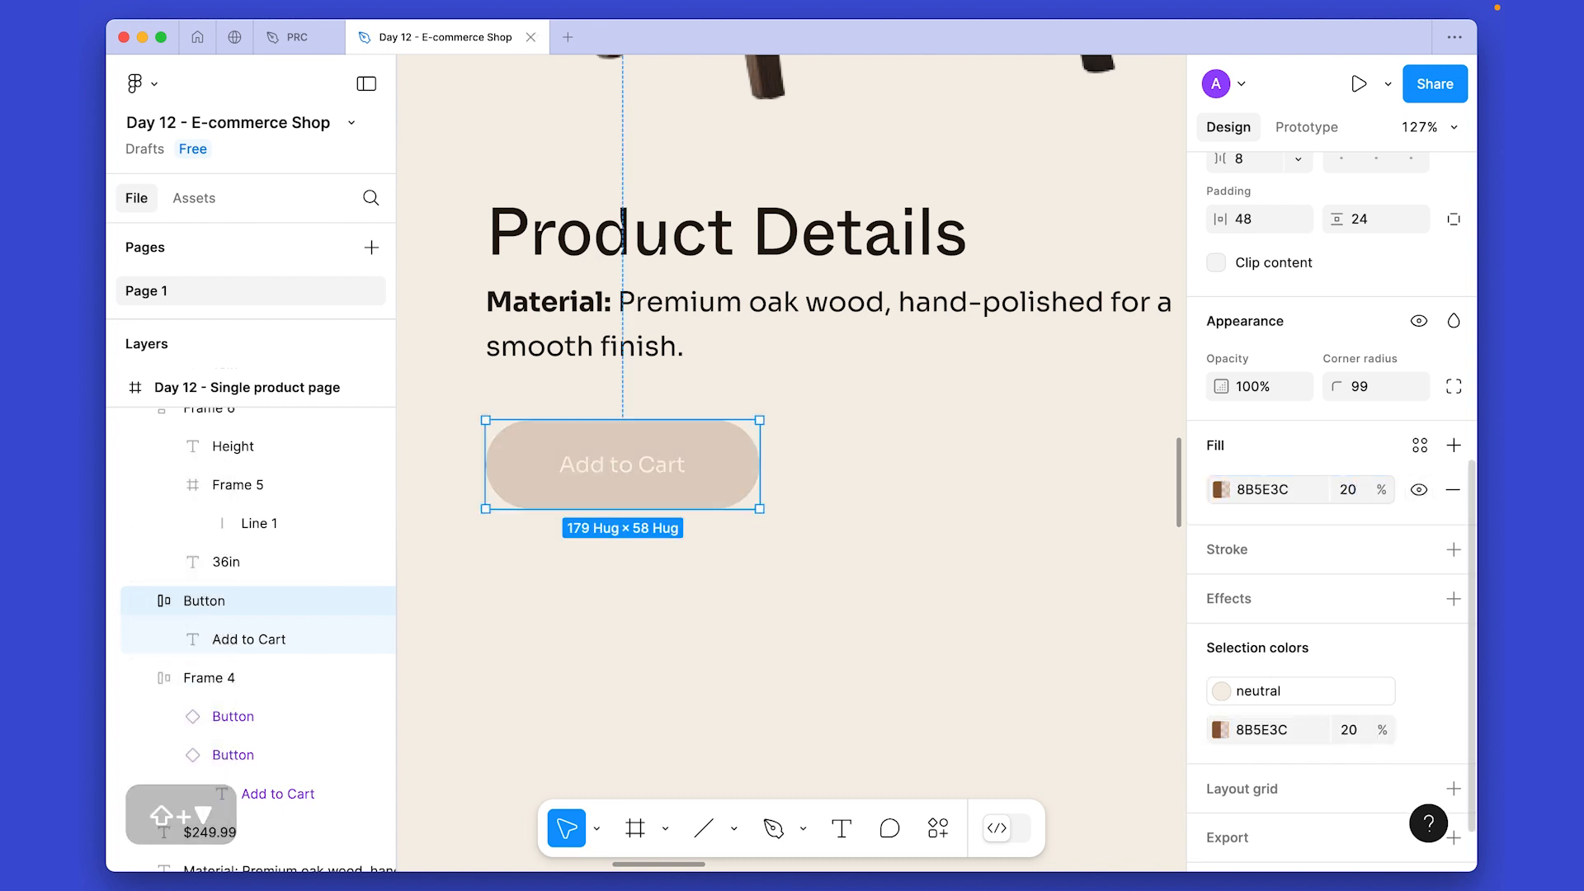
# Change the copied button's label color to the dark style.
pyautogui.click(576, 463)
pyautogui.click(1221, 629)
pyautogui.click(1008, 744)
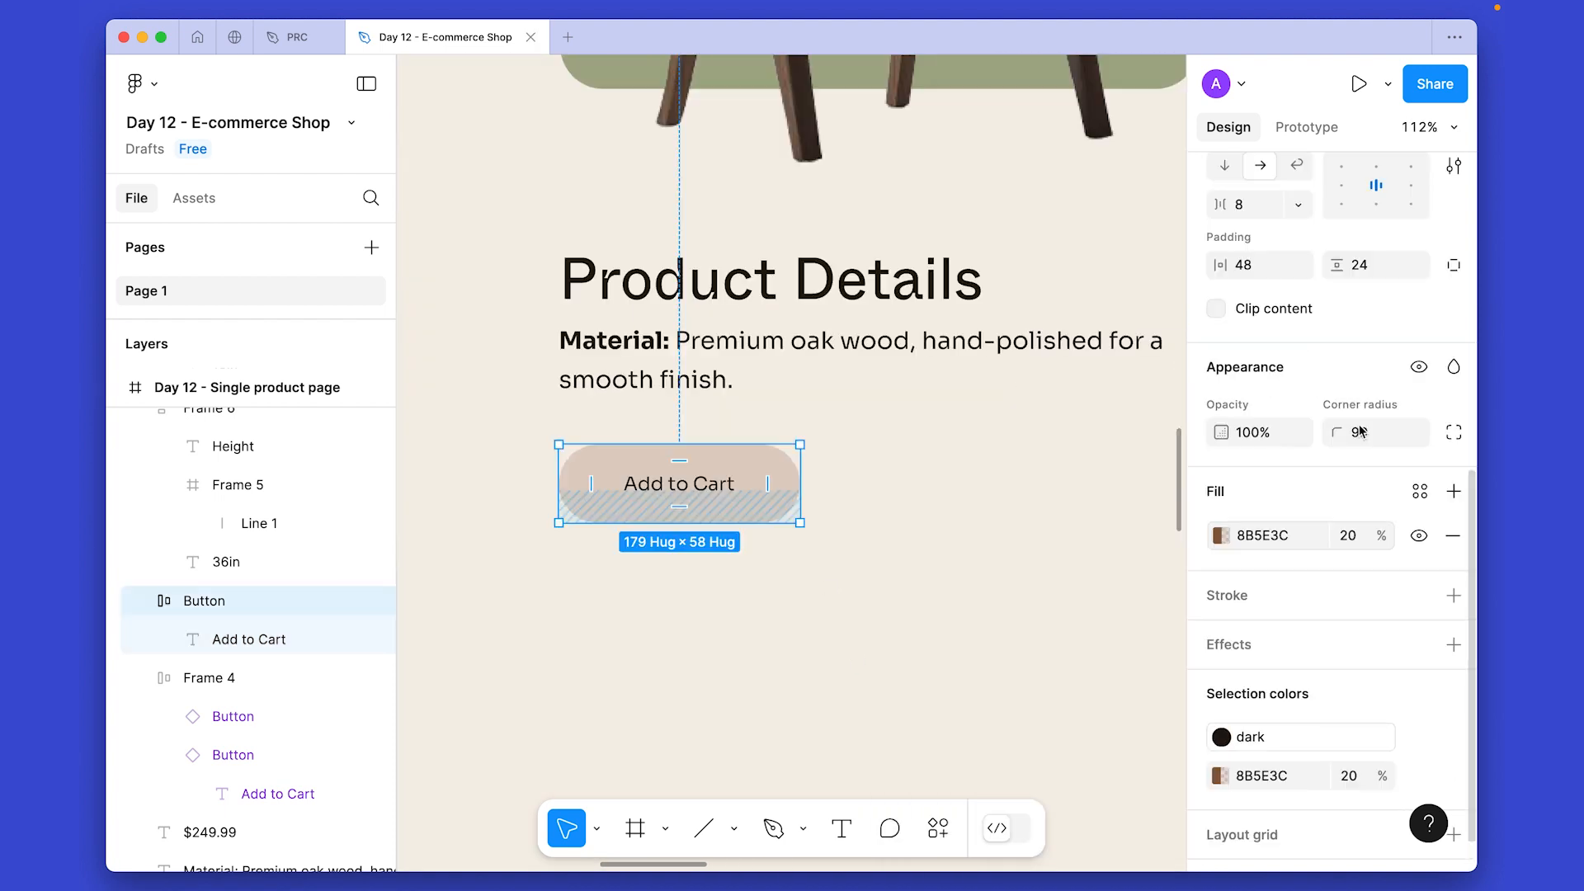
# Set the copied button's vertical padding to 16 and its horizontal padding to 24.
pyautogui.scroll(4, 1360, 431)
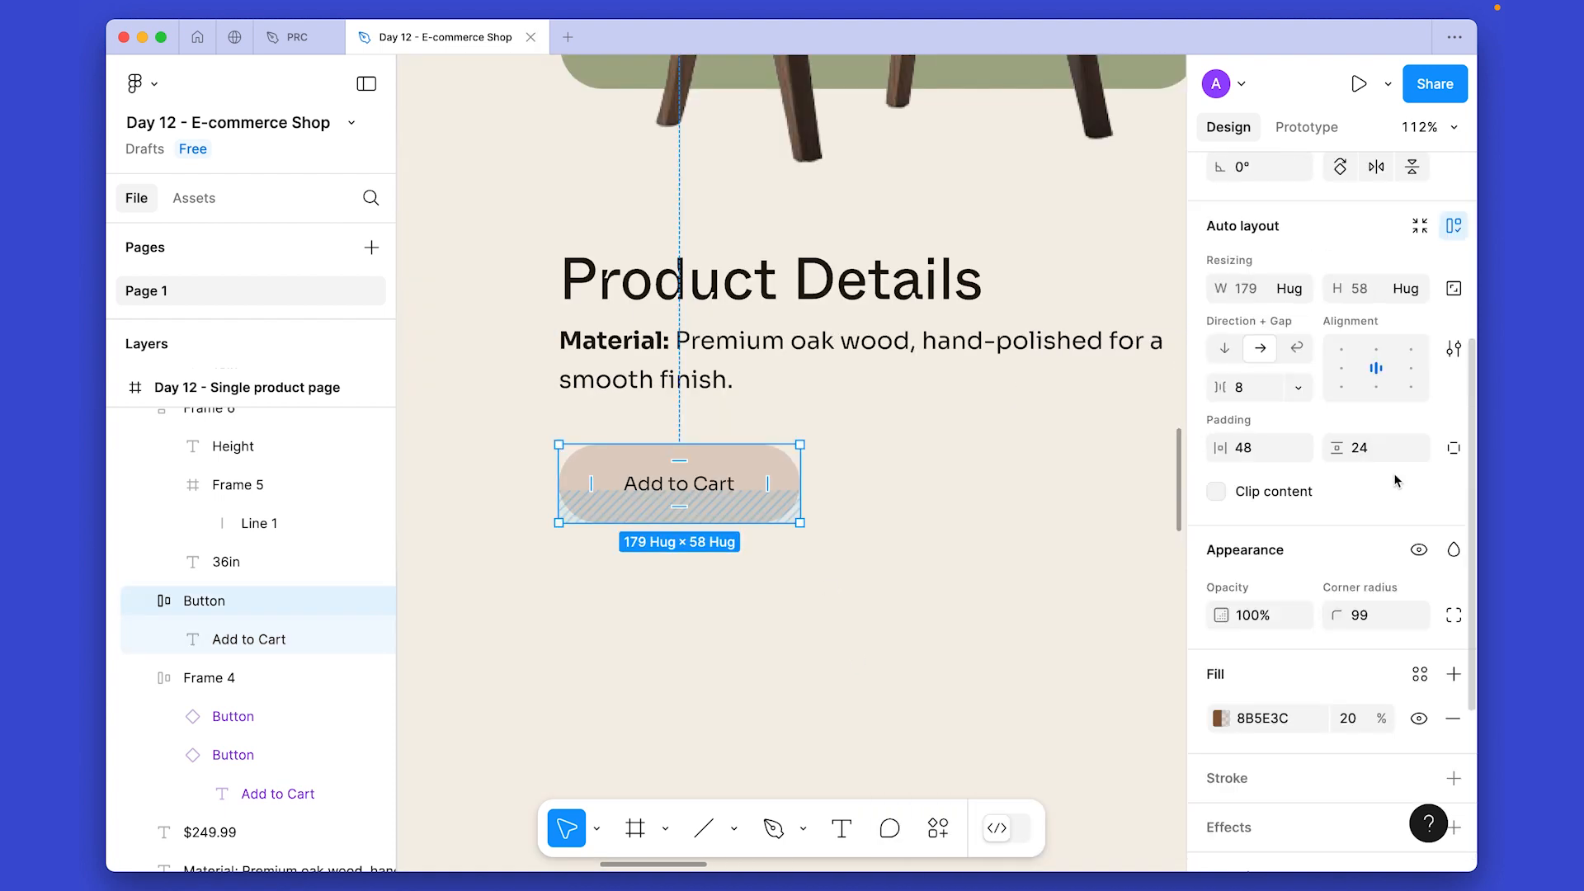
pyautogui.click(1369, 447)
pyautogui.hotkey('shift', 'Down')
pyautogui.hotkey('shift', 'Tab')
pyautogui.hotkey('shift', 'Down')
pyautogui.hotkey('shift', 'Down')
pyautogui.hotkey('shift', 'Down')
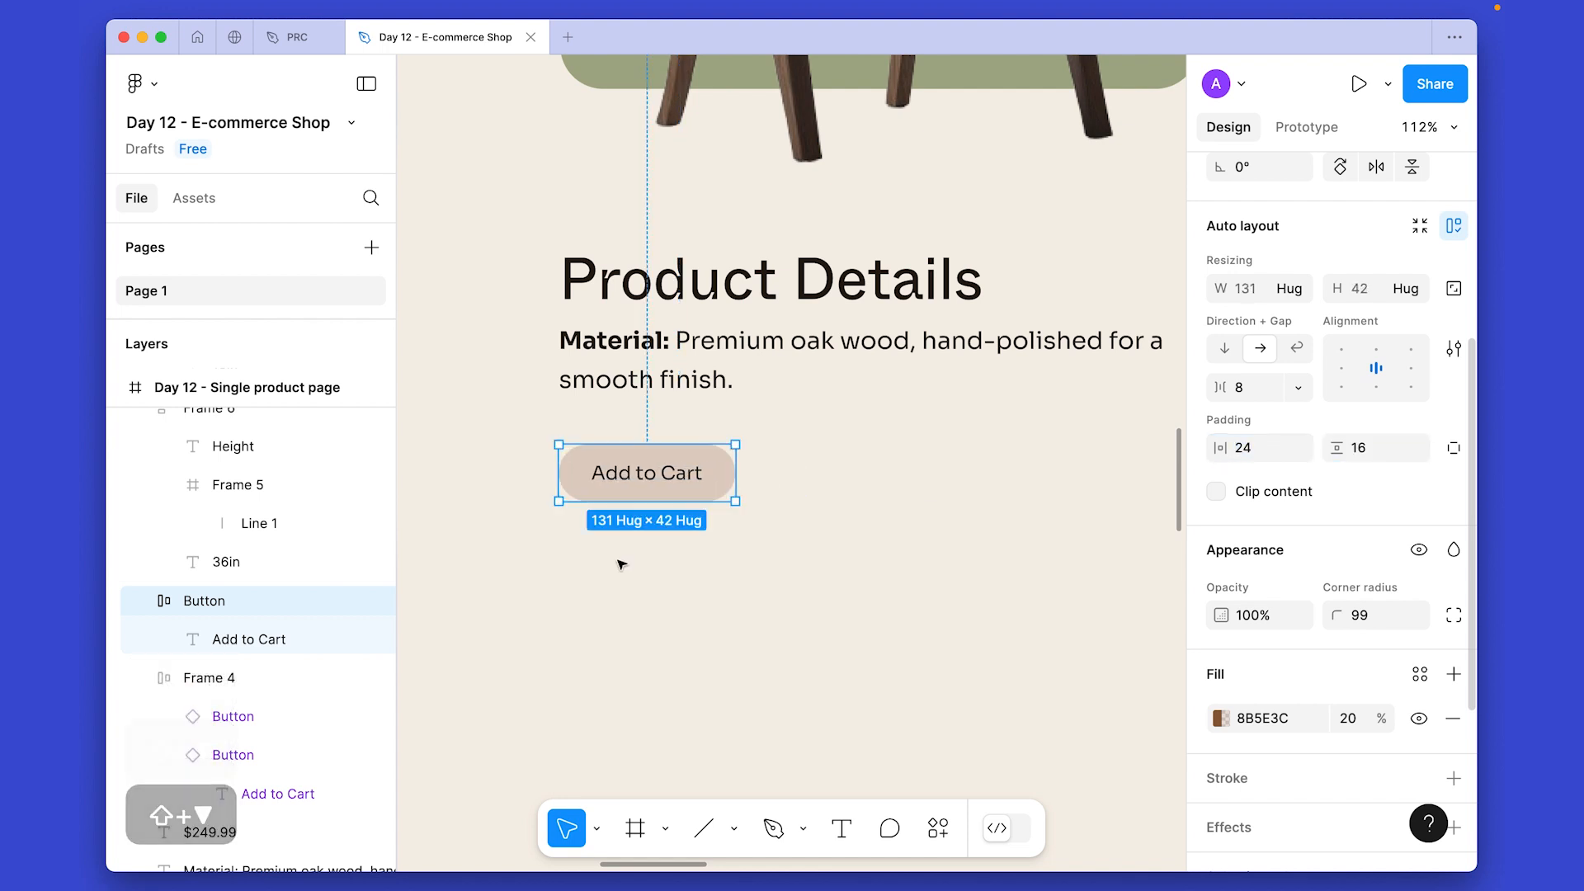
# Turn the brown-tinted Add to Cart tag button into a component and duplicate it as an instance.
pyautogui.click(905, 473)
pyautogui.hscroll(2, 874, 462)
pyautogui.click(595, 452)
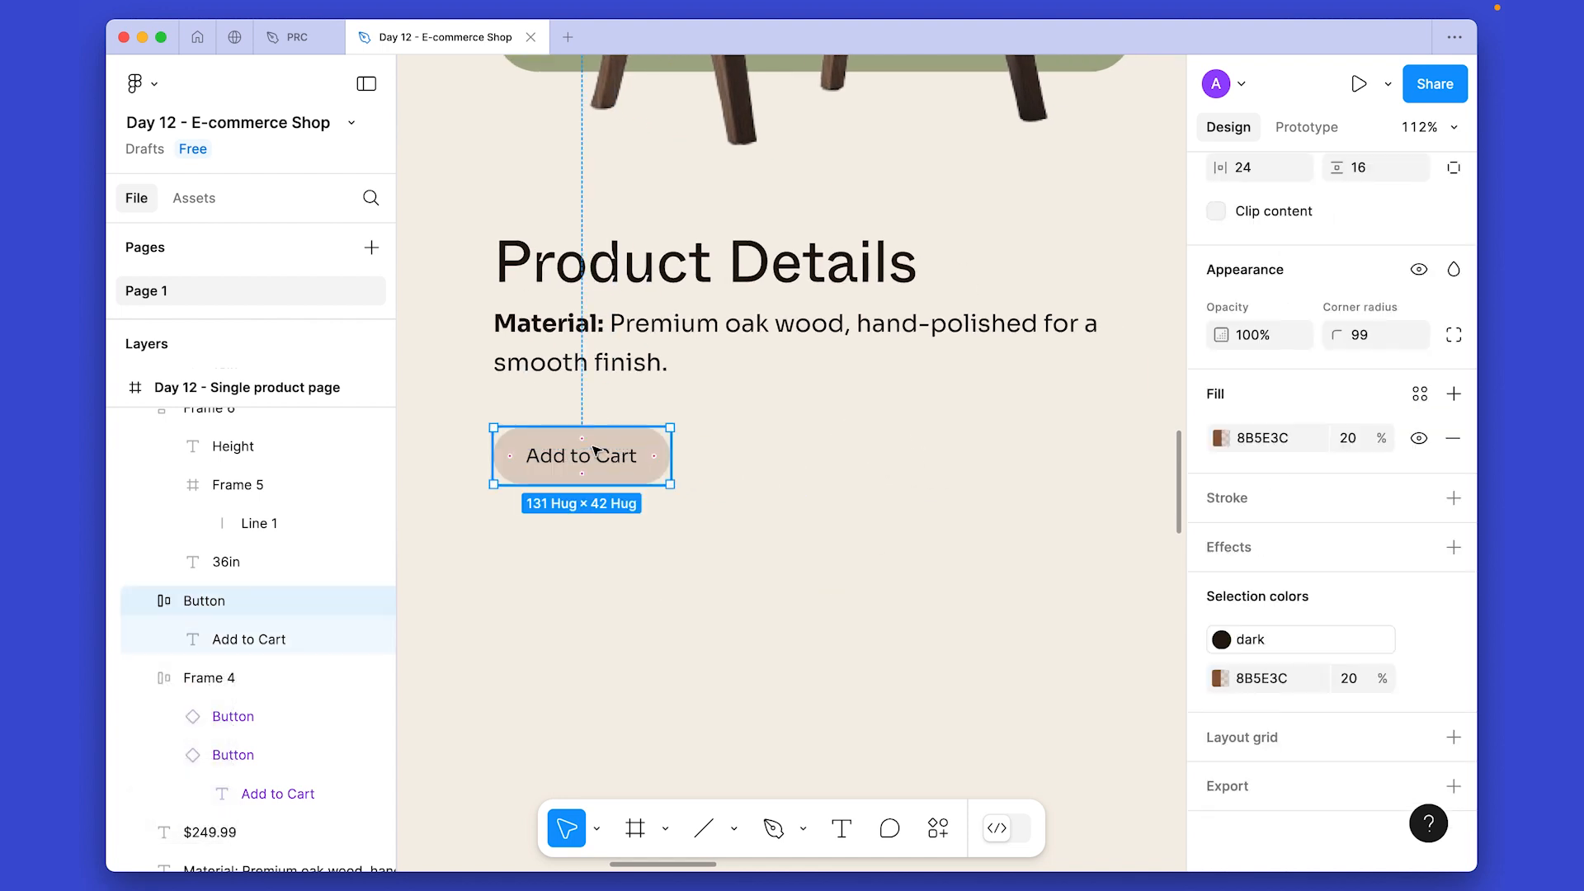
pyautogui.press('alt')
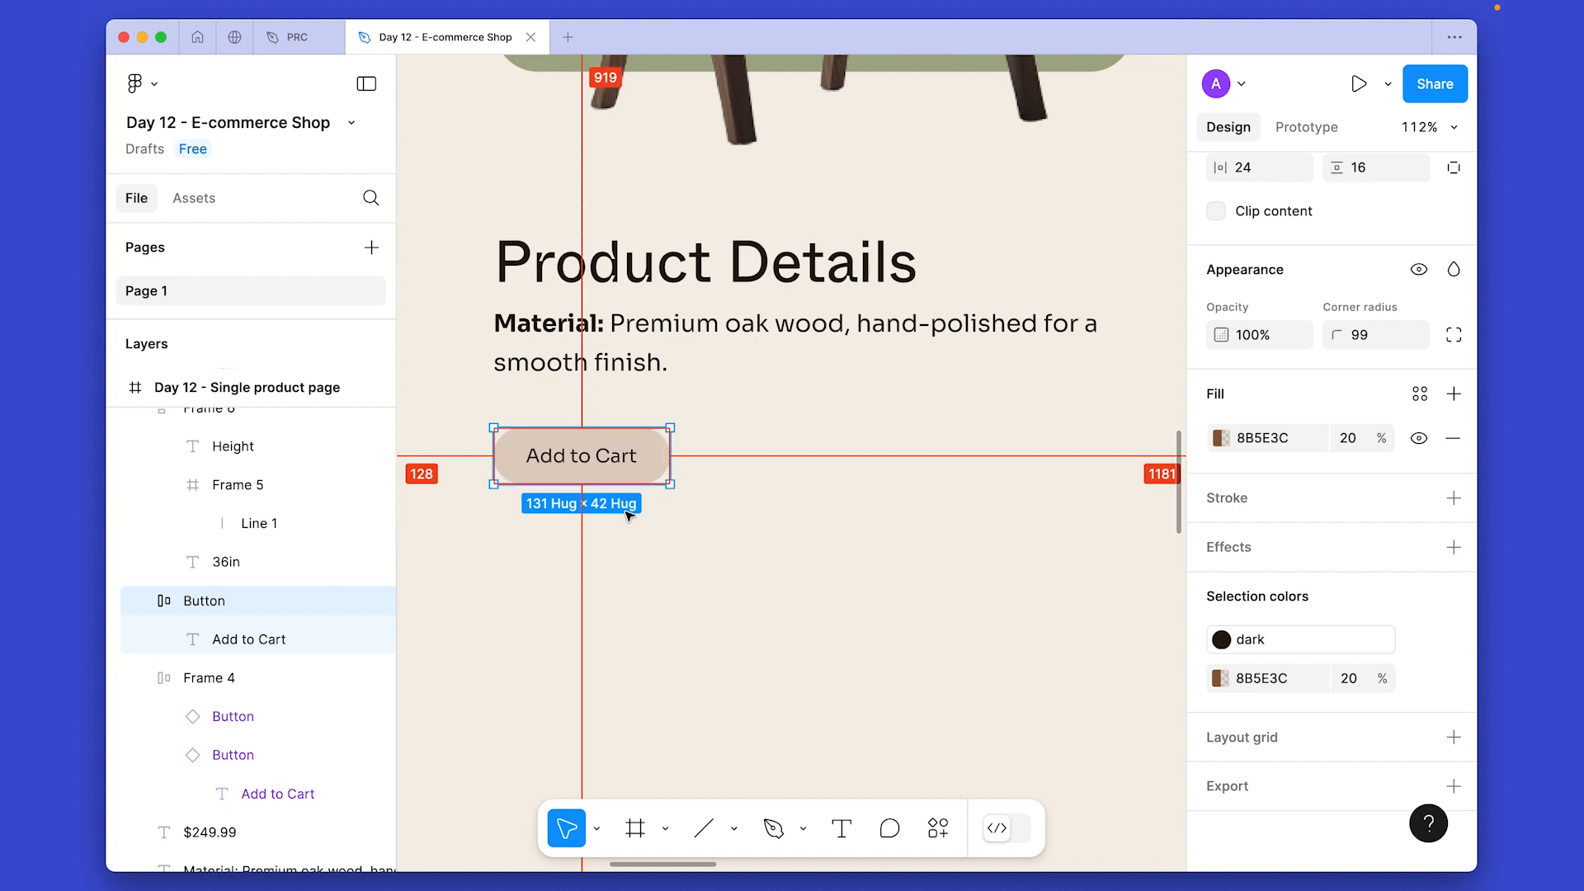
pyautogui.press('alt+super+k')
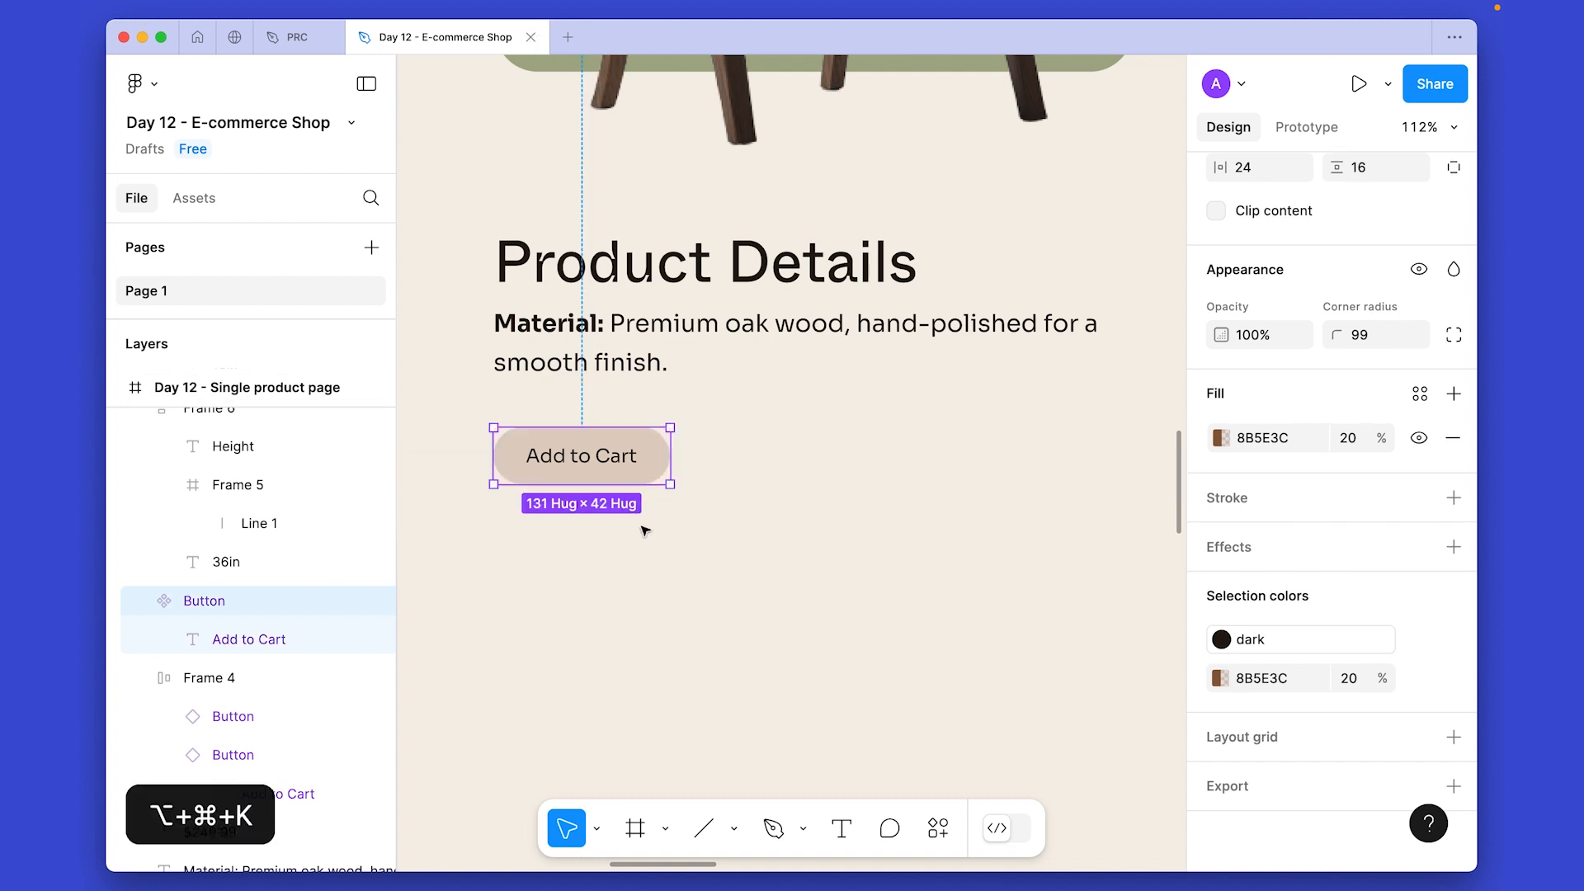
pyautogui.press('super+d')
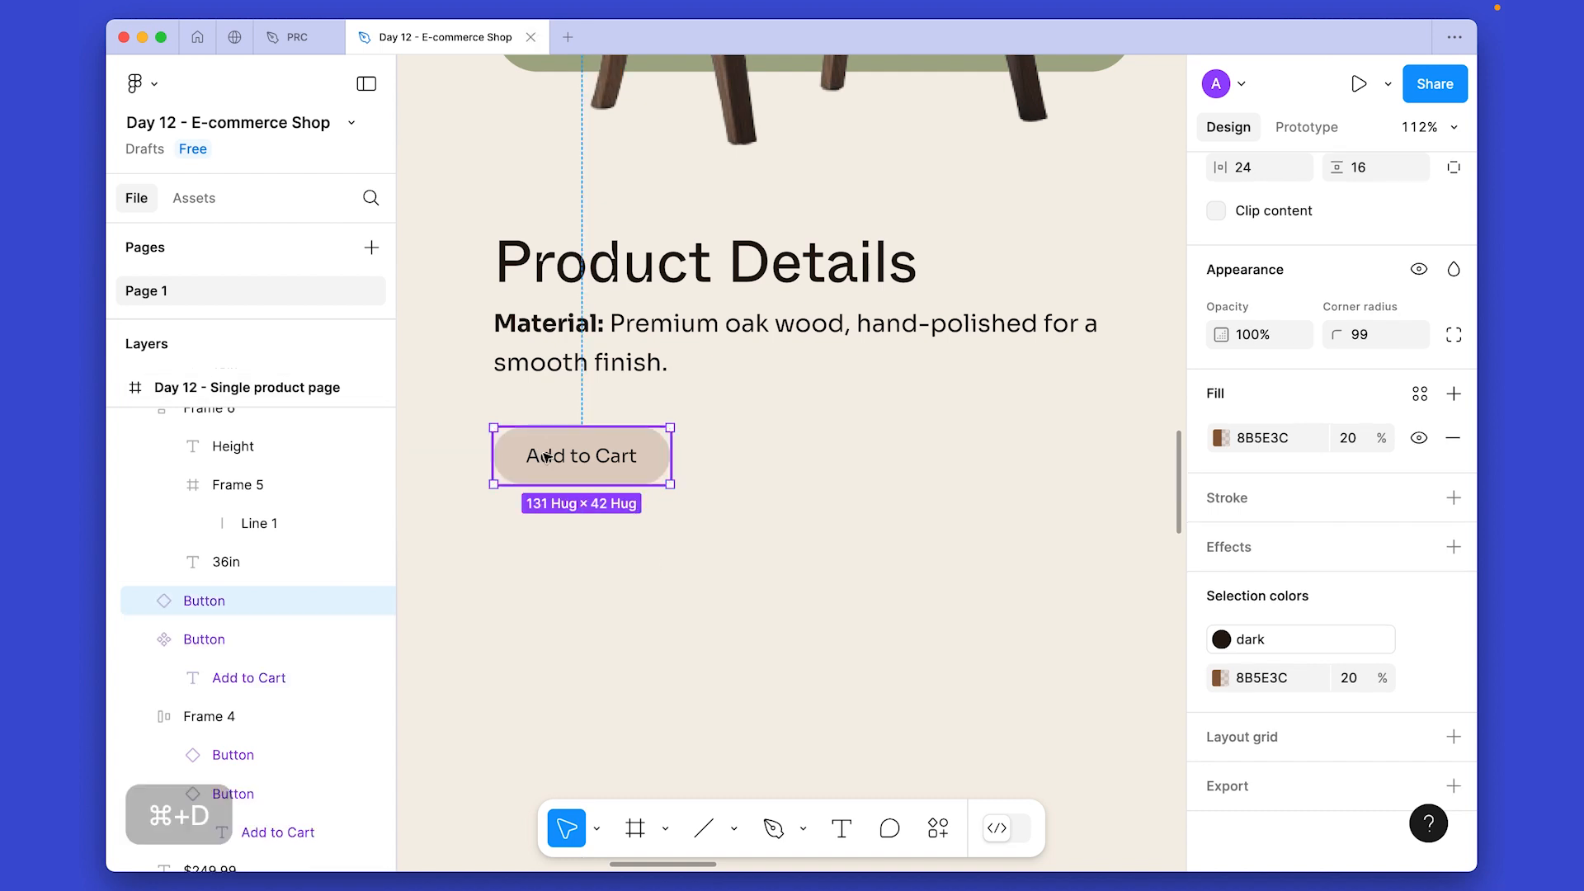
# Place the duplicate below the original tag and replace its label with "Sustainable Wood" from the page's content text.
pyautogui.scroll(-10, 859, 581)
pyautogui.hscroll(-10, 859, 581)
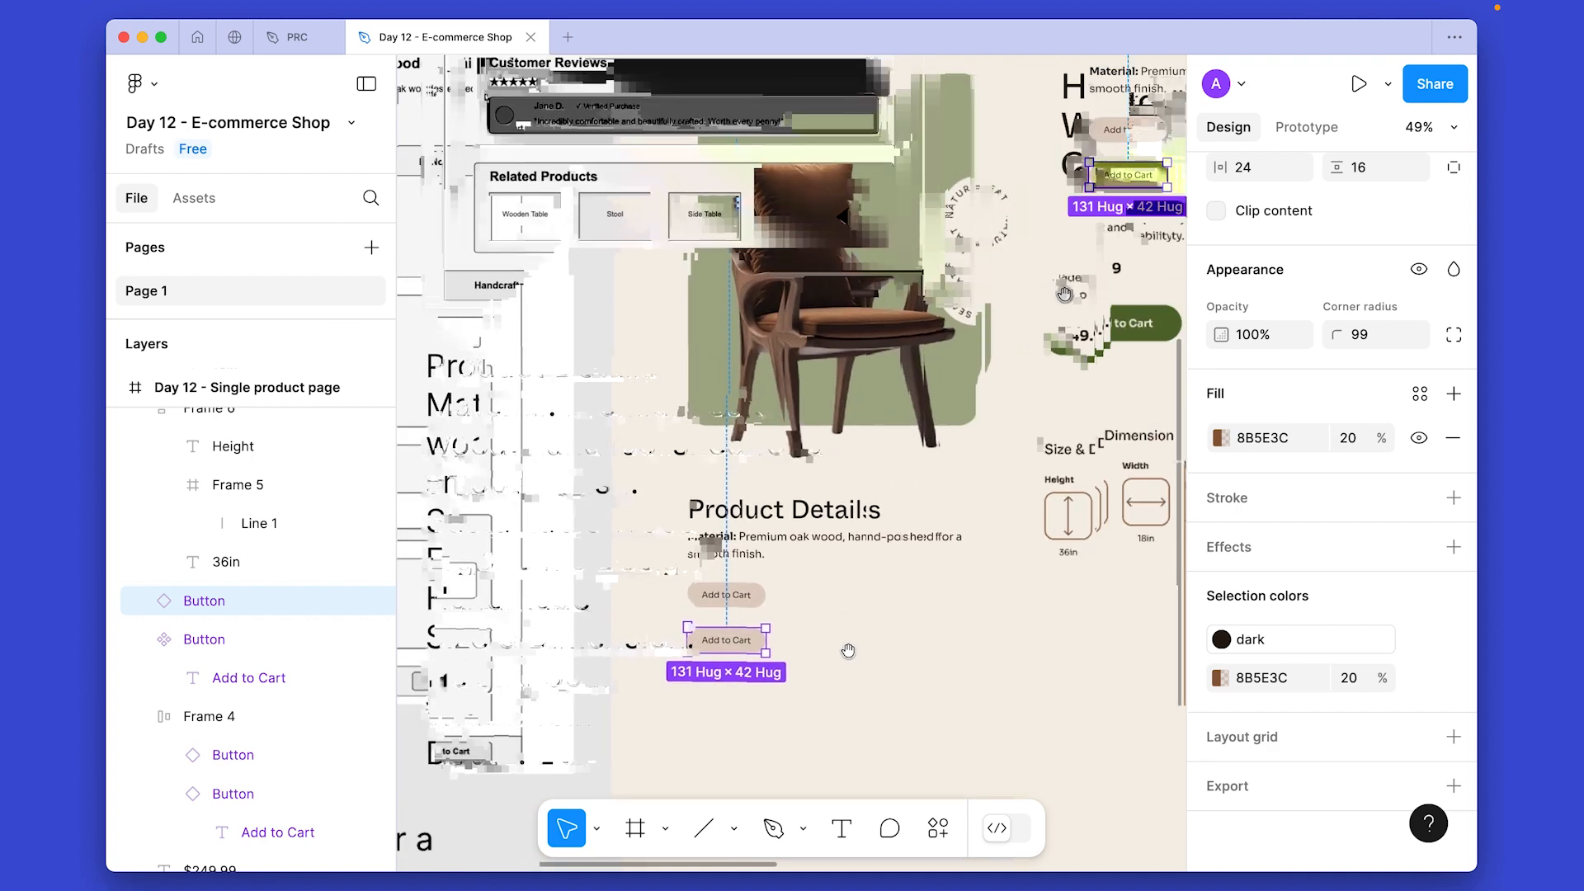
pyautogui.tripleClick(663, 525)
pyautogui.press('super+c')
pyautogui.press('Escape')
pyautogui.doubleClick(1140, 175)
pyautogui.press('super+v')
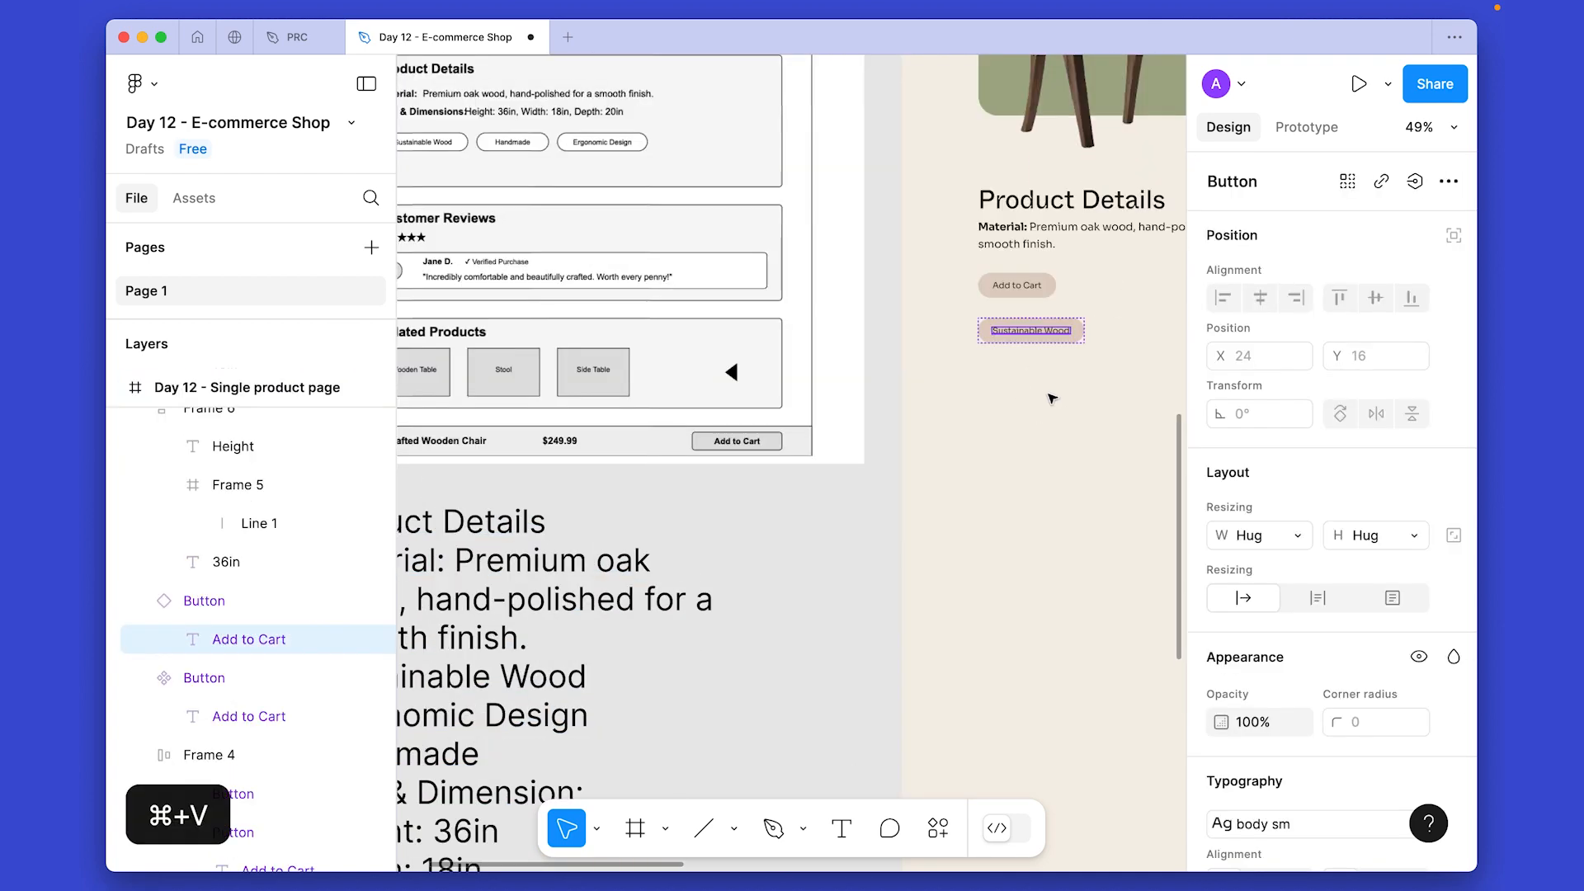
pyautogui.click(1048, 395)
# Copy the Sustainable Wood tag directly below itself and change the copy's label to "Ergonomic Design".
pyautogui.keyDown('alt'); pyautogui.moveTo(1048, 333); pyautogui.dragTo(1046, 375); pyautogui.keyUp('alt')
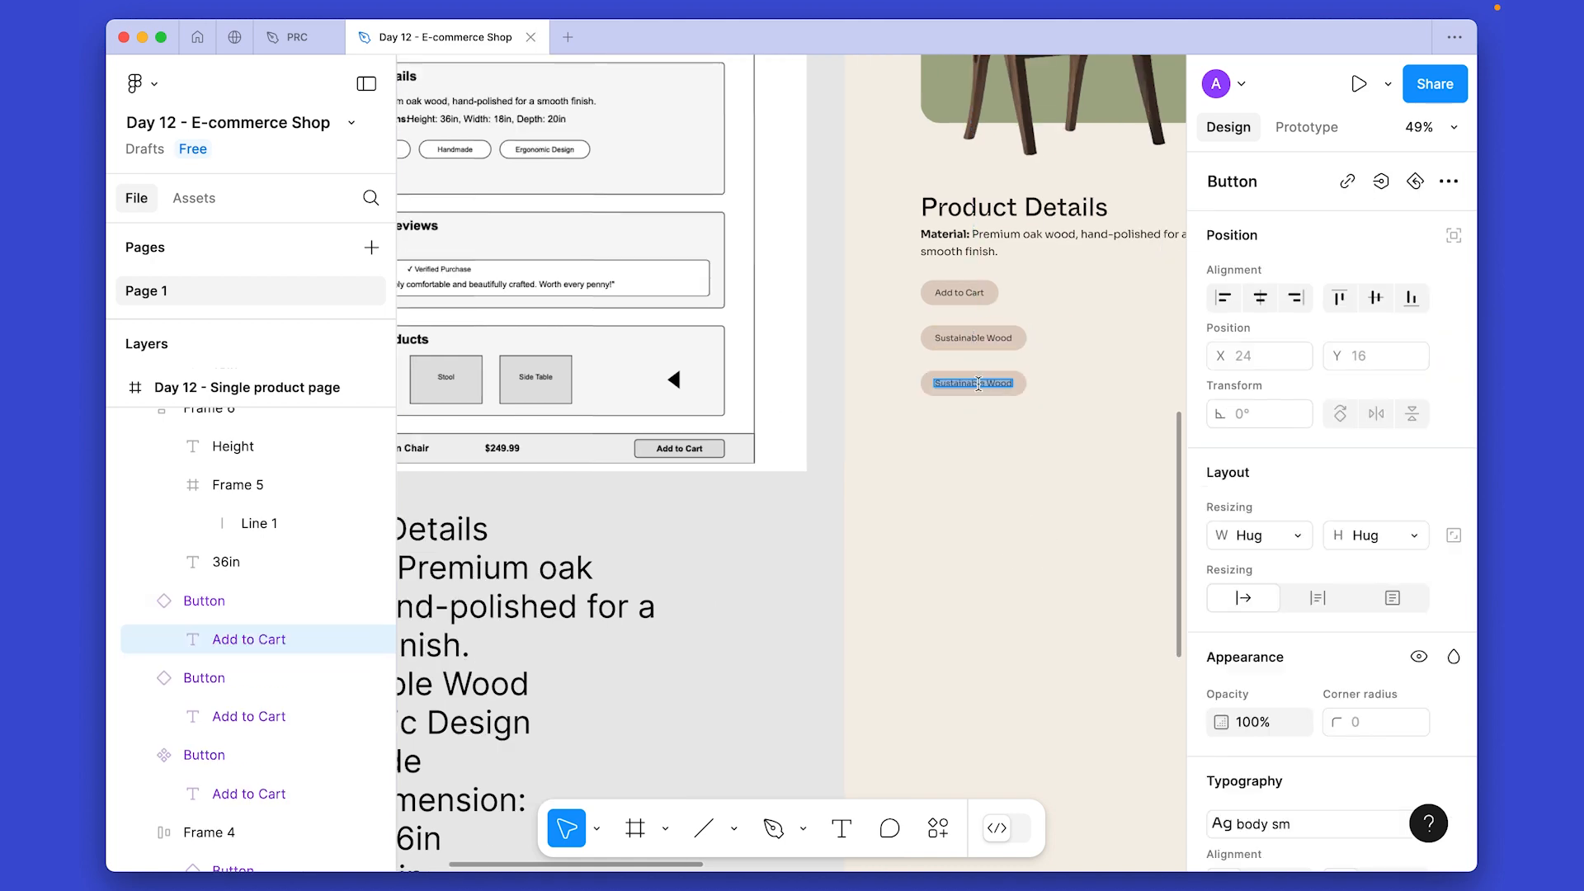
pyautogui.press('super+v')
pyautogui.click(1022, 453)
# Copy the Ergonomic Design tag below itself and replace the copy's label with "Handmade".
pyautogui.click(987, 382)
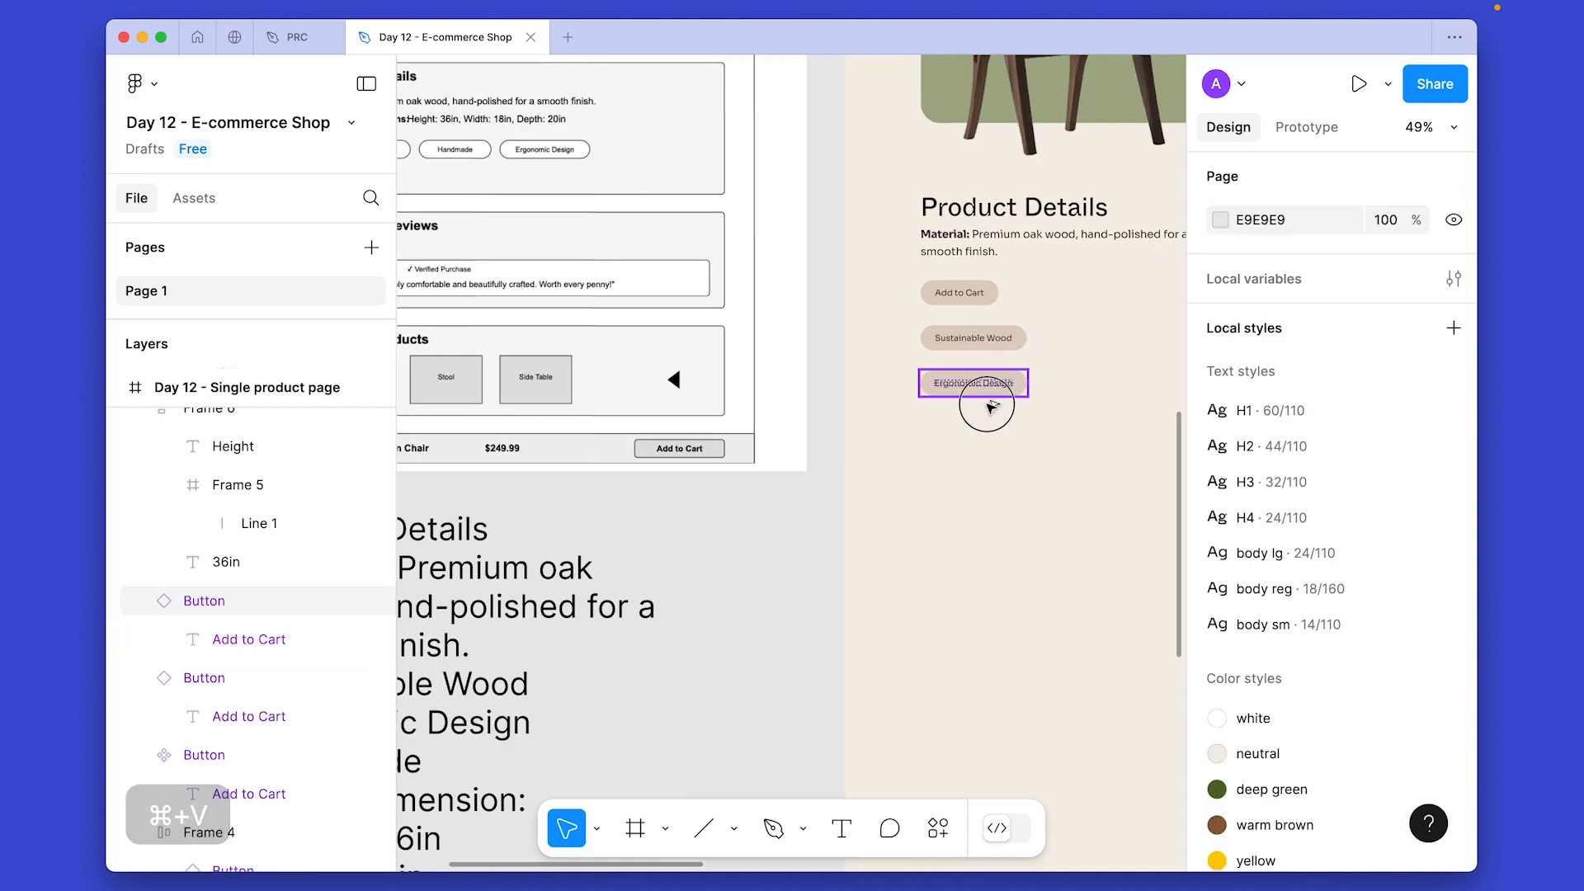
pyautogui.keyDown('alt'); pyautogui.moveTo(987, 382); pyautogui.dragTo(989, 431); pyautogui.keyUp('alt')
pyautogui.scroll(2, 825, 495)
pyautogui.hscroll(-4, 825, 495)
pyautogui.doubleClick(657, 587)
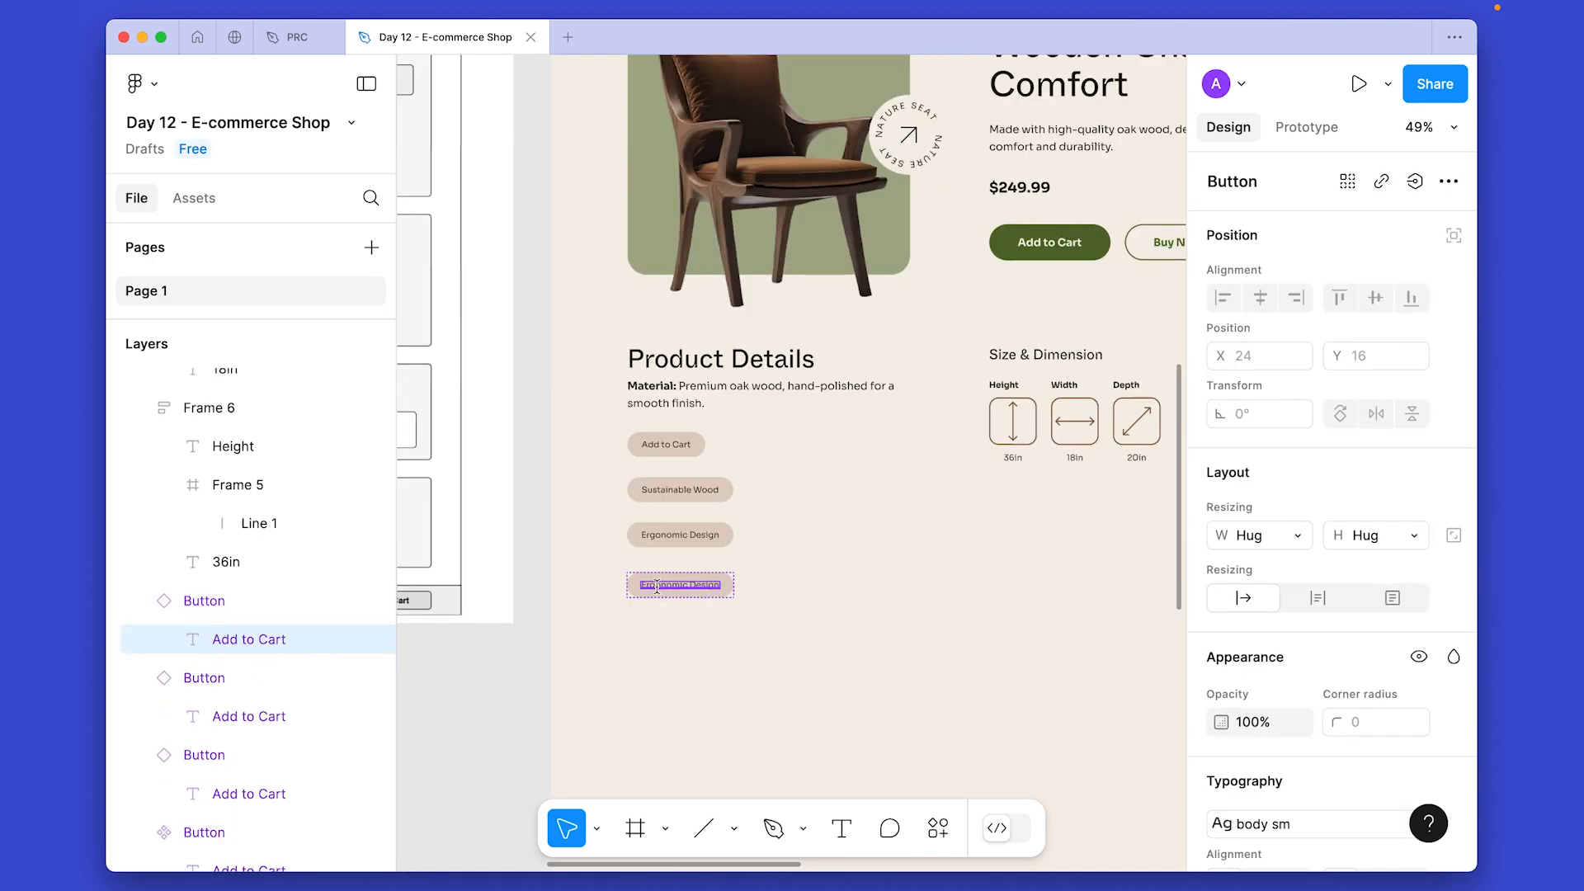
pyautogui.press('super+v')
pyautogui.click(816, 546)
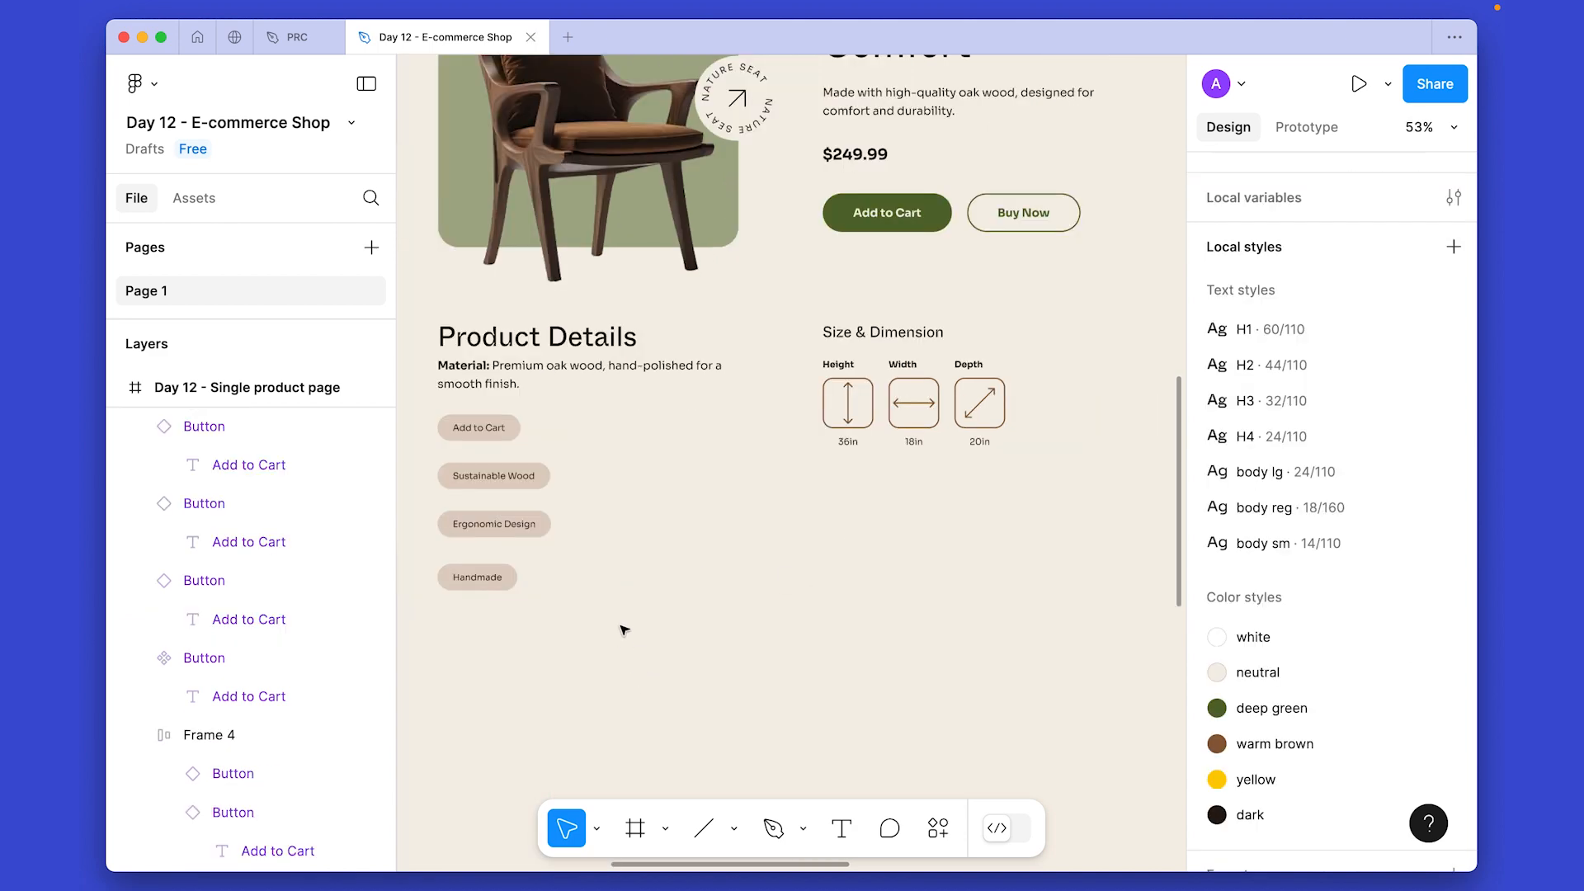
# Wrap the Sustainable Wood, Ergonomic Design and Handmade tags in an auto layout with horizontal direction.
pyautogui.moveTo(584, 561); pyautogui.dragTo(732, 549)
pyautogui.scroll(5, 729, 549)
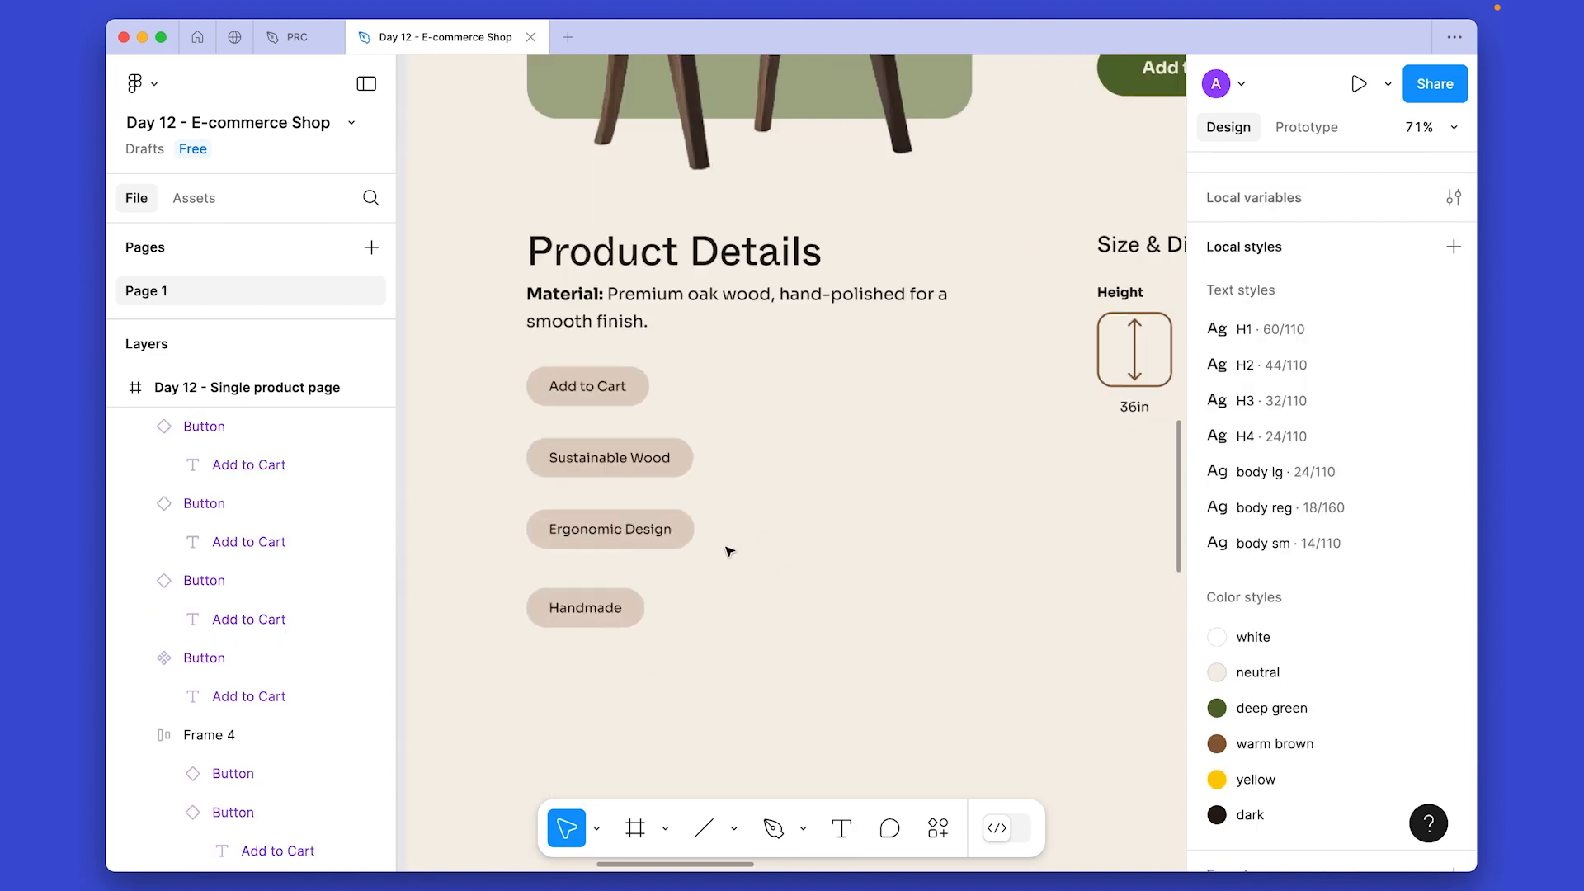
pyautogui.moveTo(551, 683); pyautogui.dragTo(542, 707)
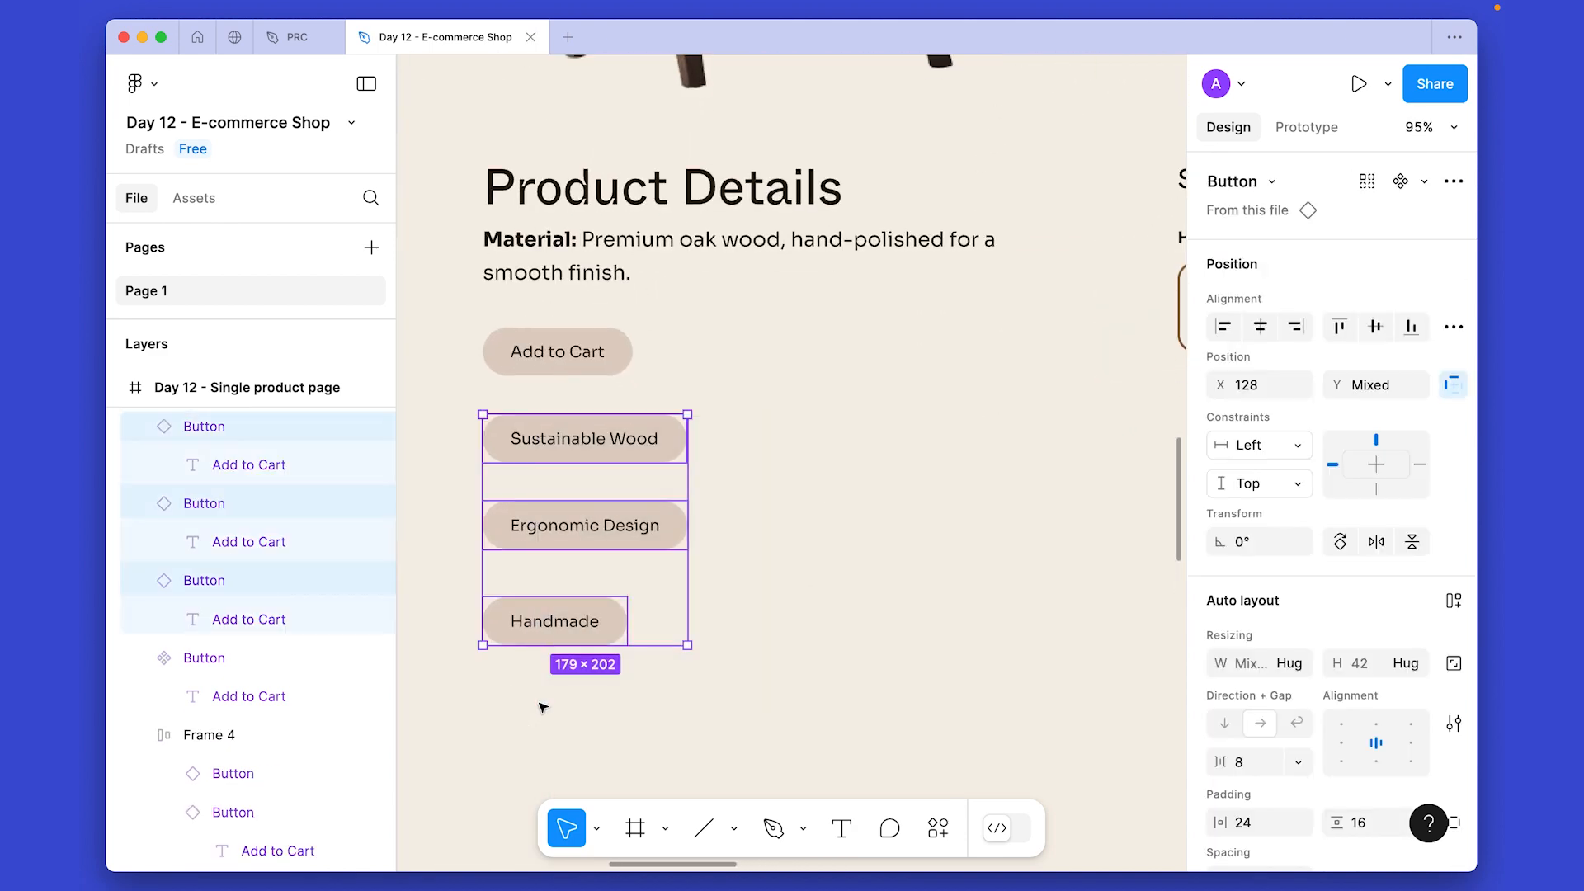
pyautogui.click(1307, 664)
pyautogui.click(1314, 661)
pyautogui.click(1423, 664)
pyautogui.click(1320, 659)
pyautogui.hotkey('shift', 'a')
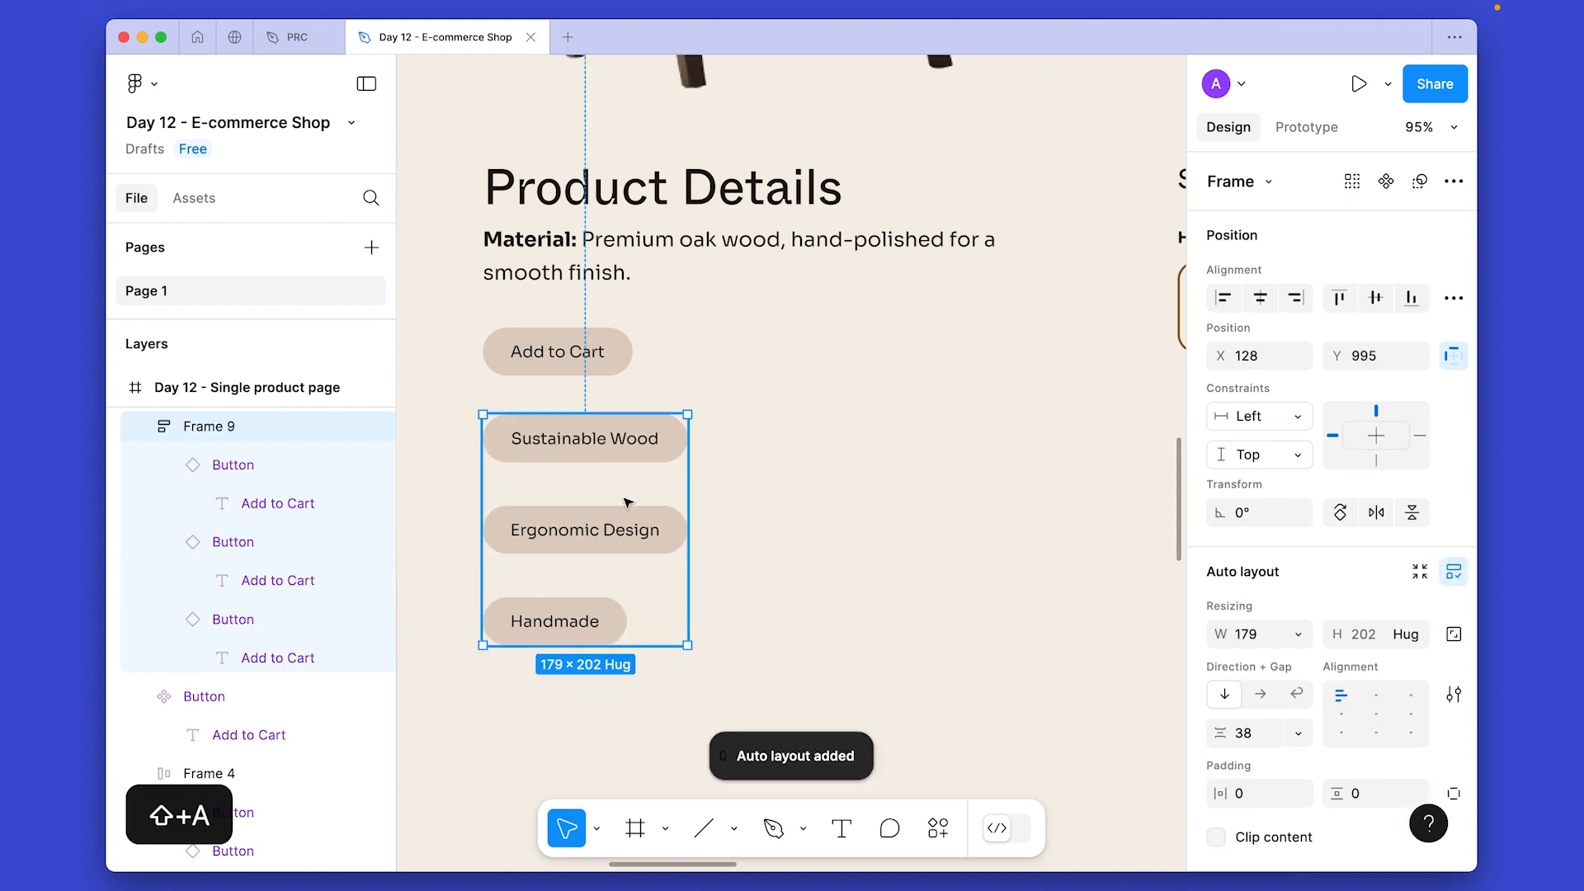
pyautogui.click(1263, 695)
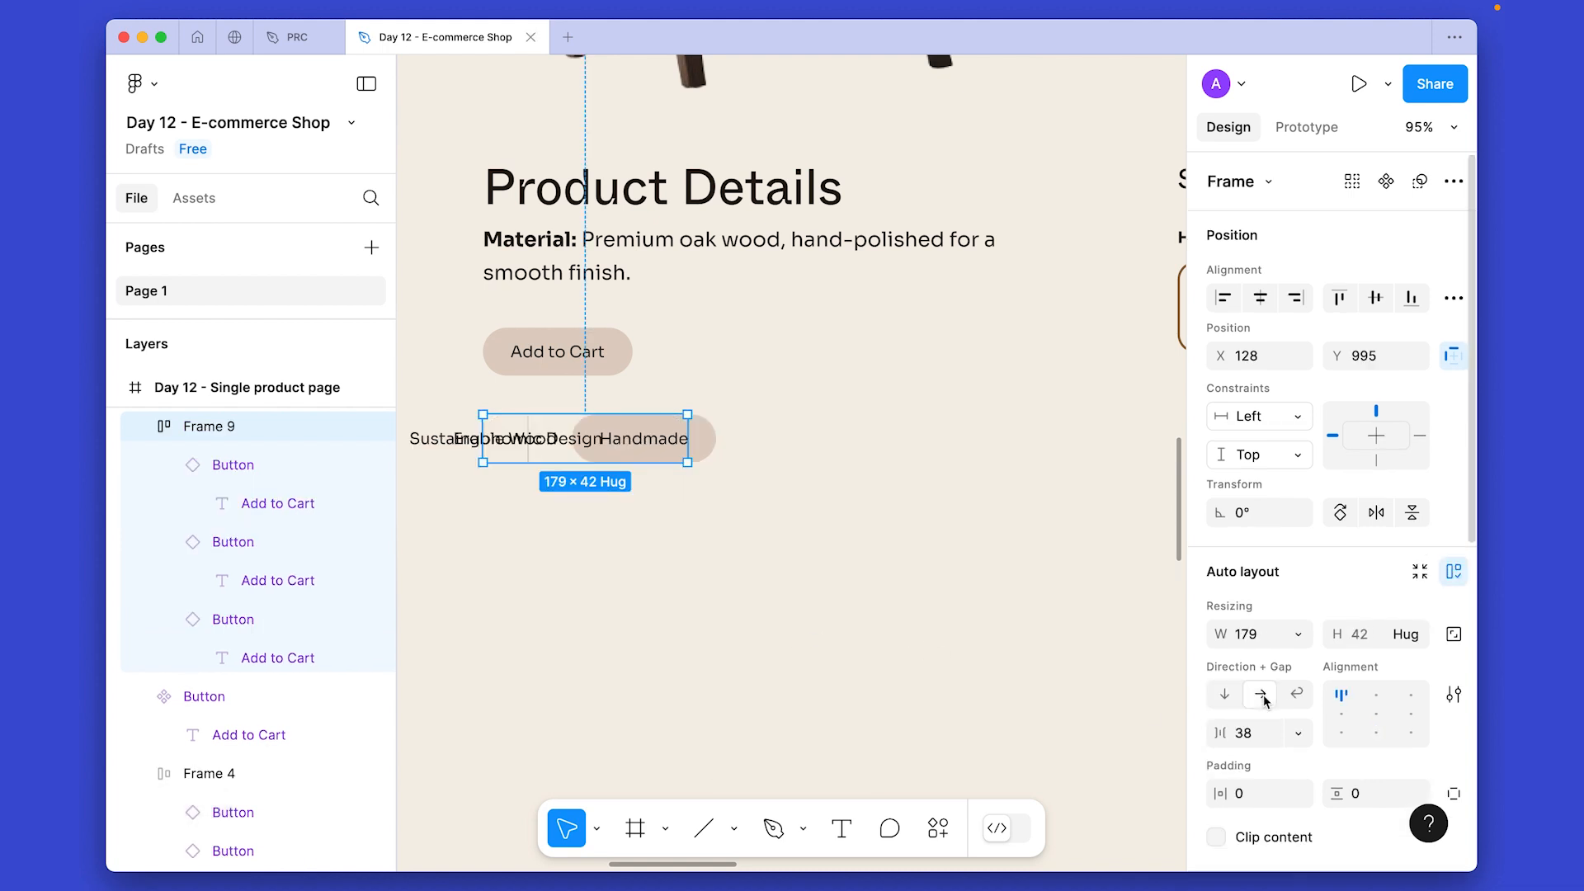
# Set the width of the tag row frame and of its three tags to hug contents.
pyautogui.click(1298, 635)
pyautogui.click(1306, 661)
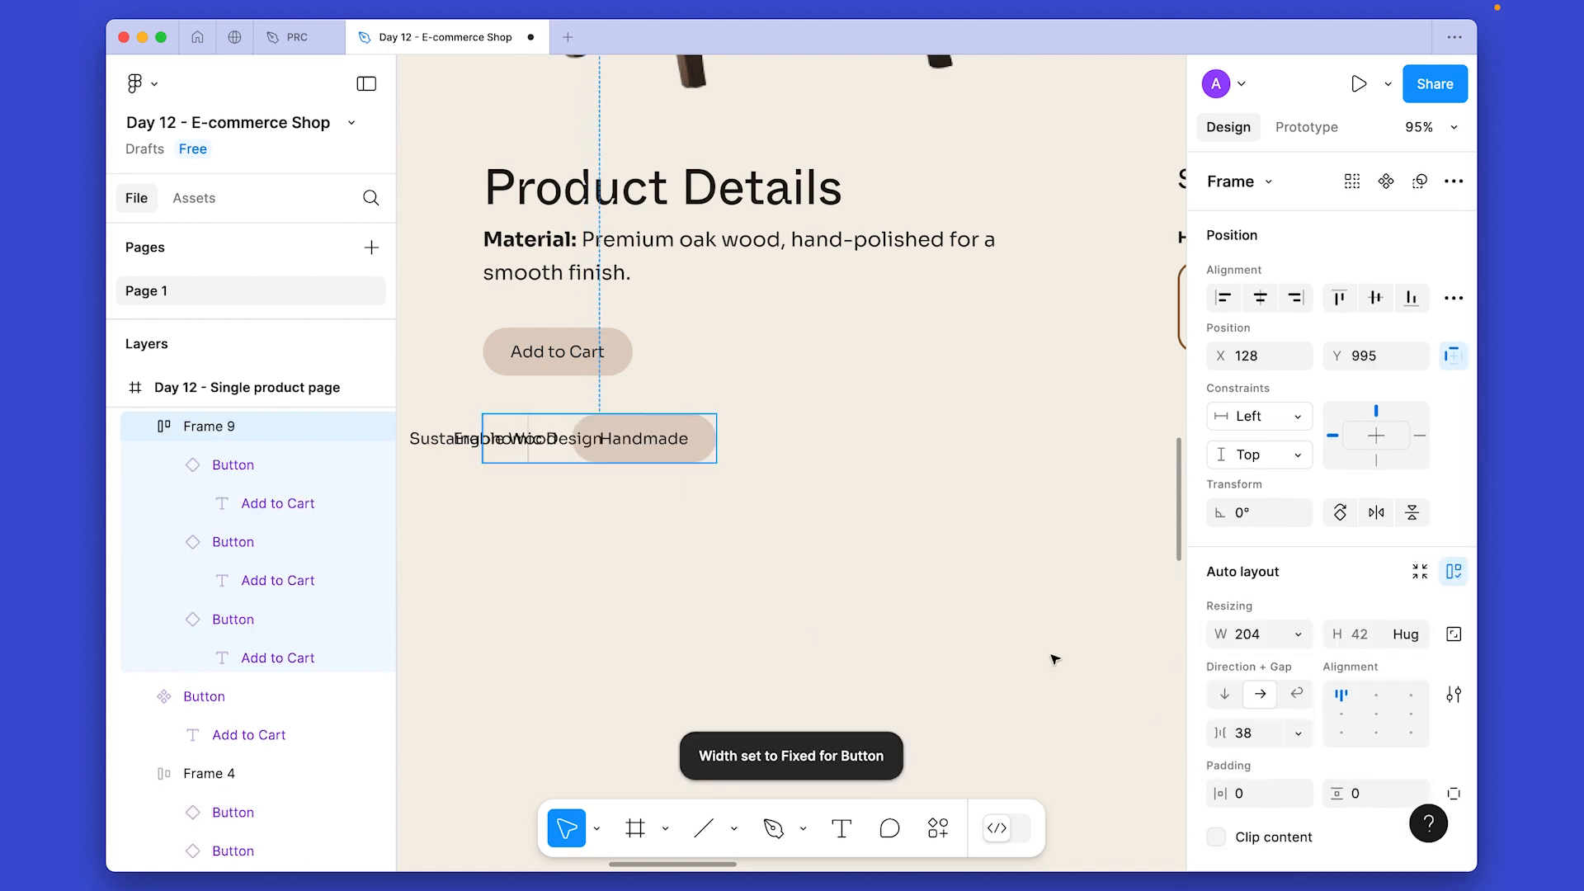
pyautogui.press('Return')
pyautogui.click(1294, 569)
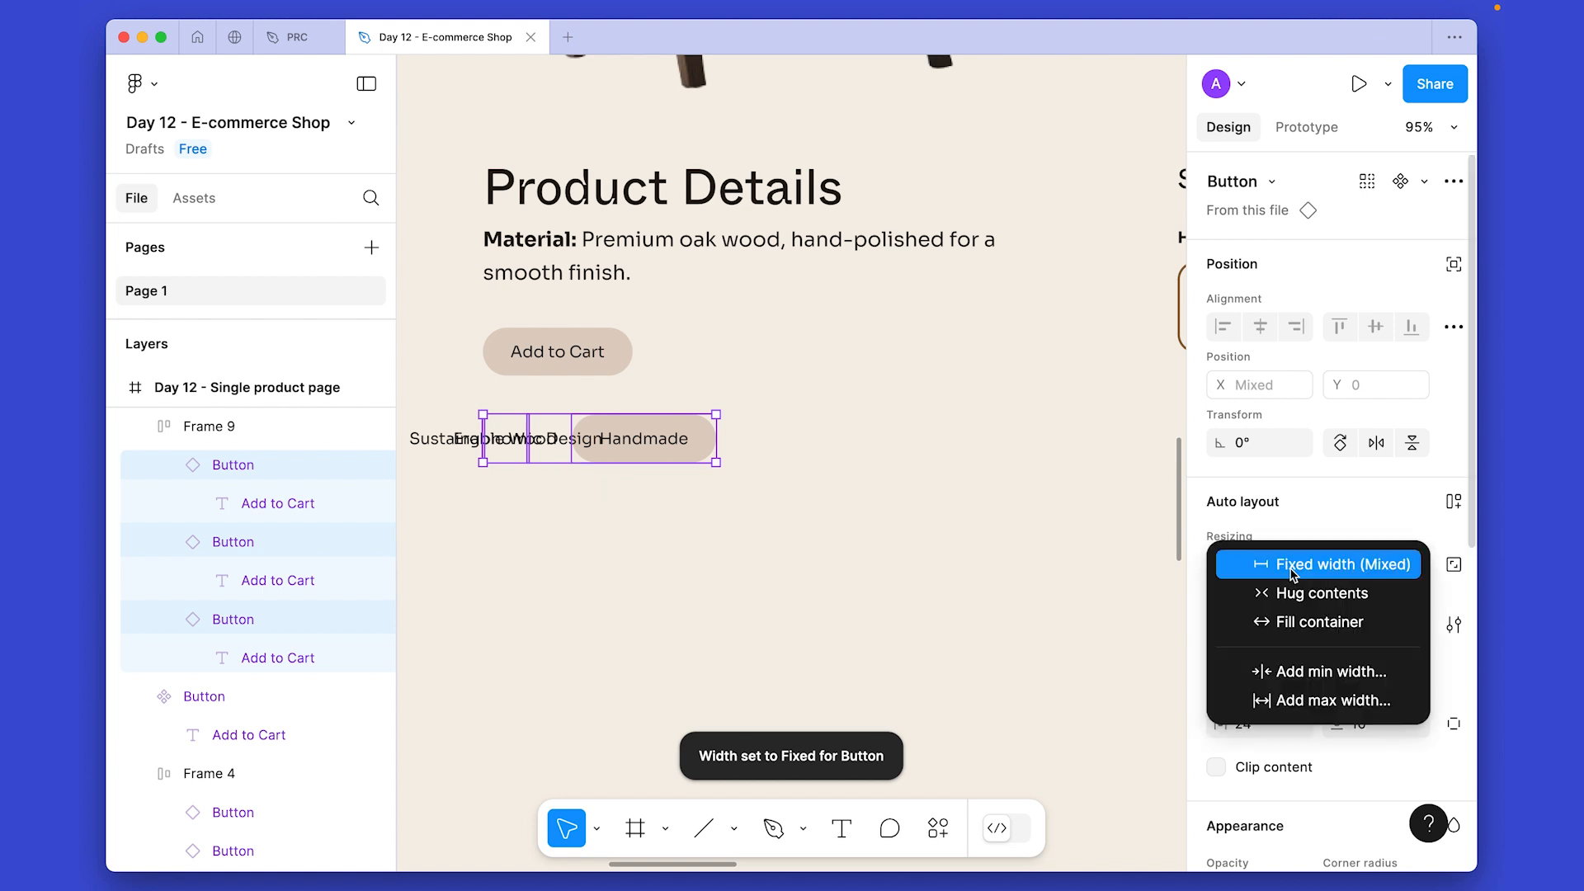
pyautogui.click(1295, 600)
pyautogui.click(1055, 703)
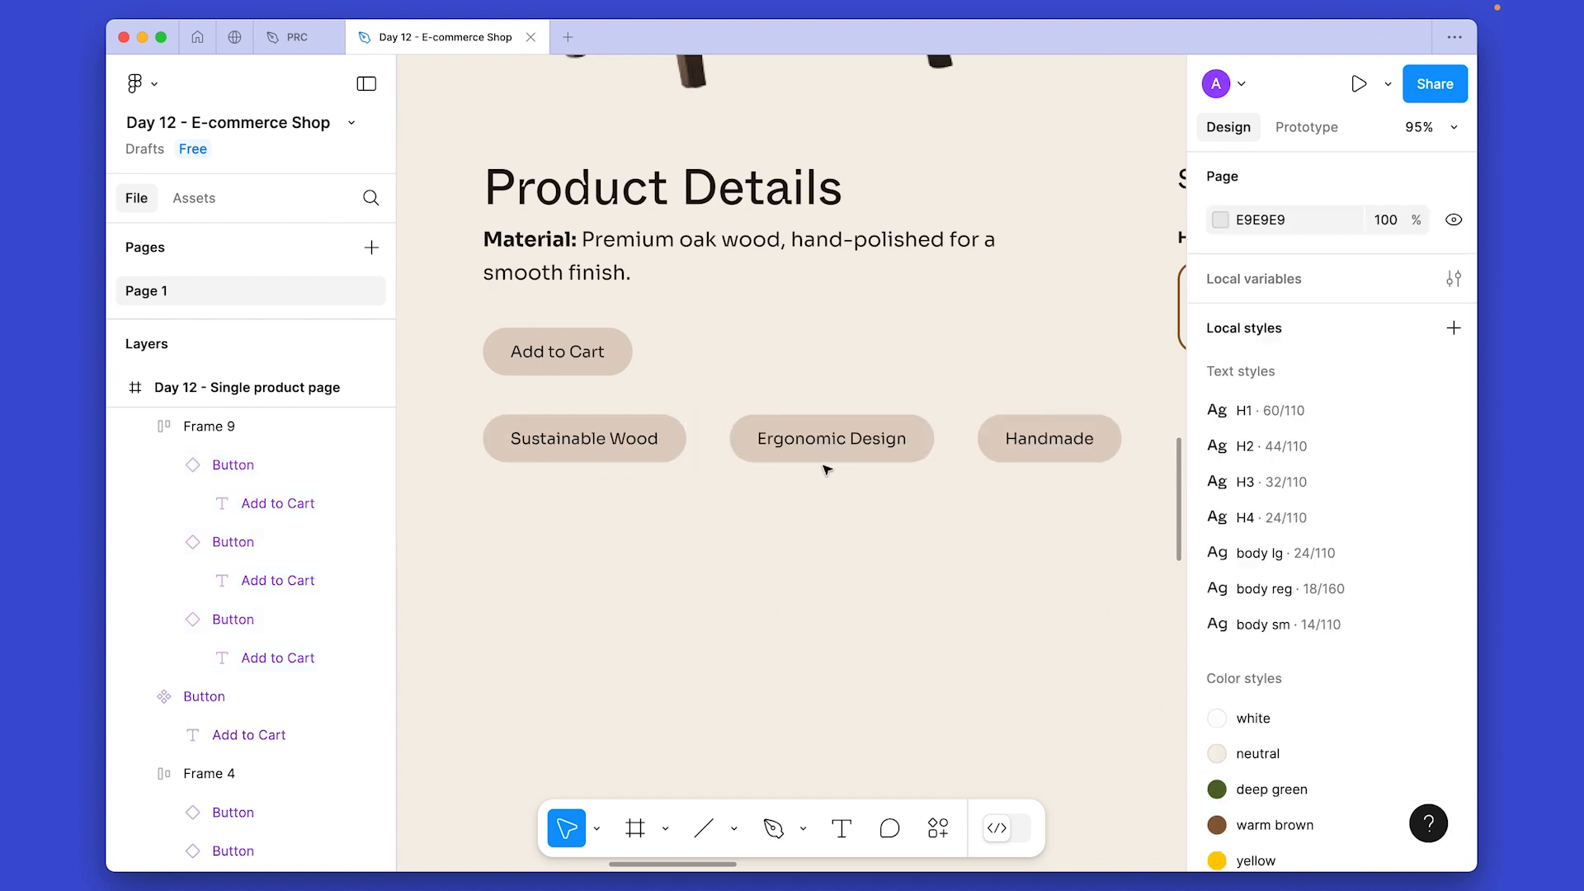
# Set the gap between the three tags in the row to 8.
pyautogui.click(826, 455)
pyautogui.write('8')
pyautogui.press('Return')
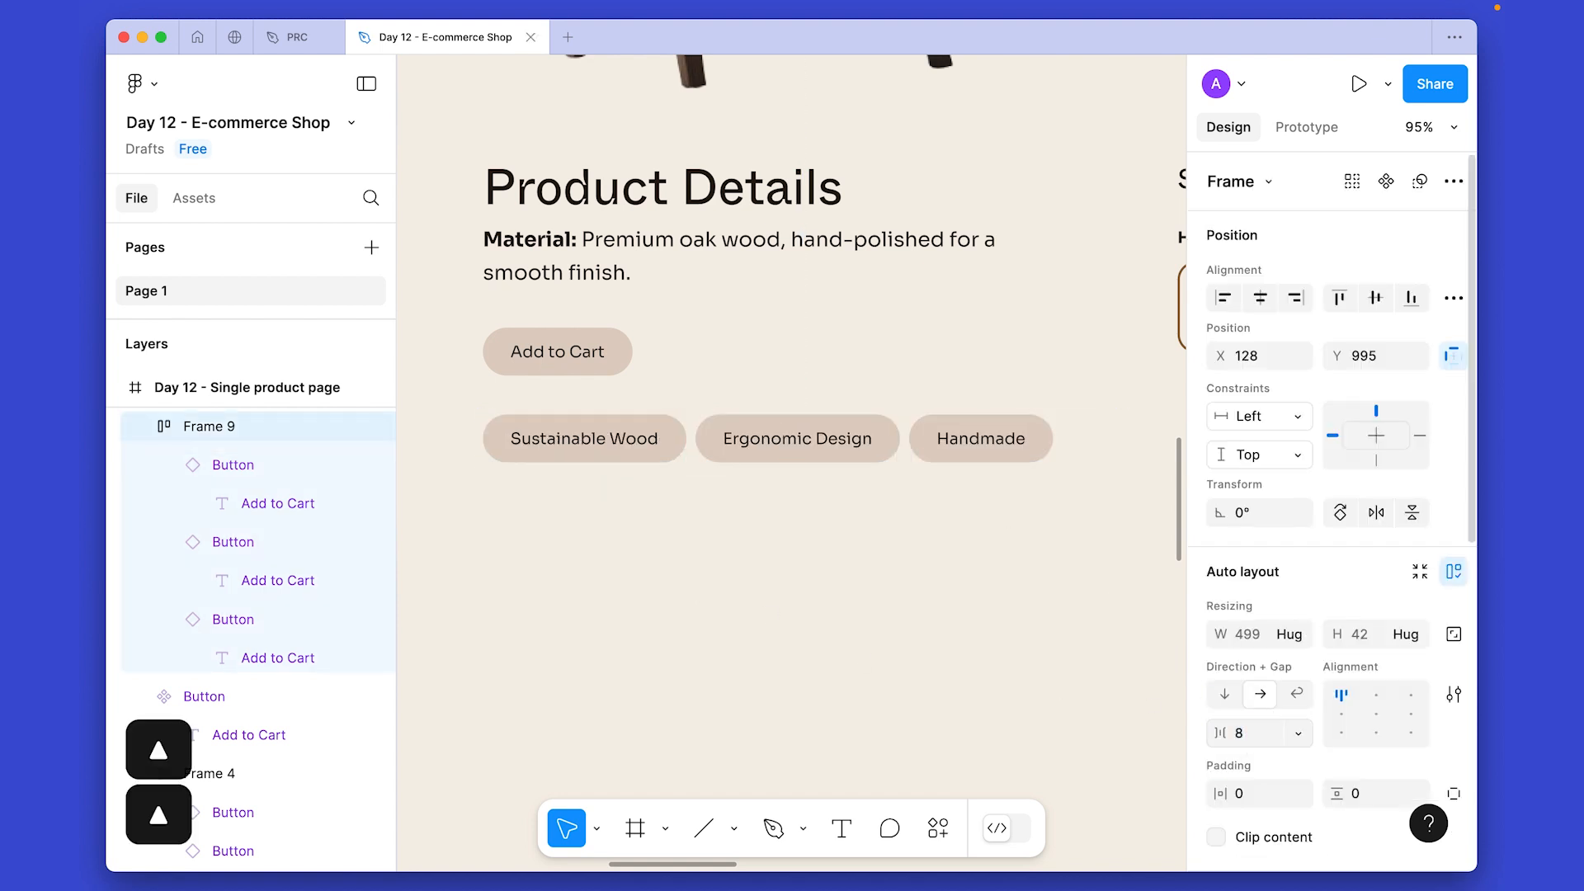
pyautogui.click(732, 566)
# Set the tag main component's vertical padding to 8 and its horizontal padding to 16.
pyautogui.click(571, 361)
pyautogui.scroll(-3, 1368, 721)
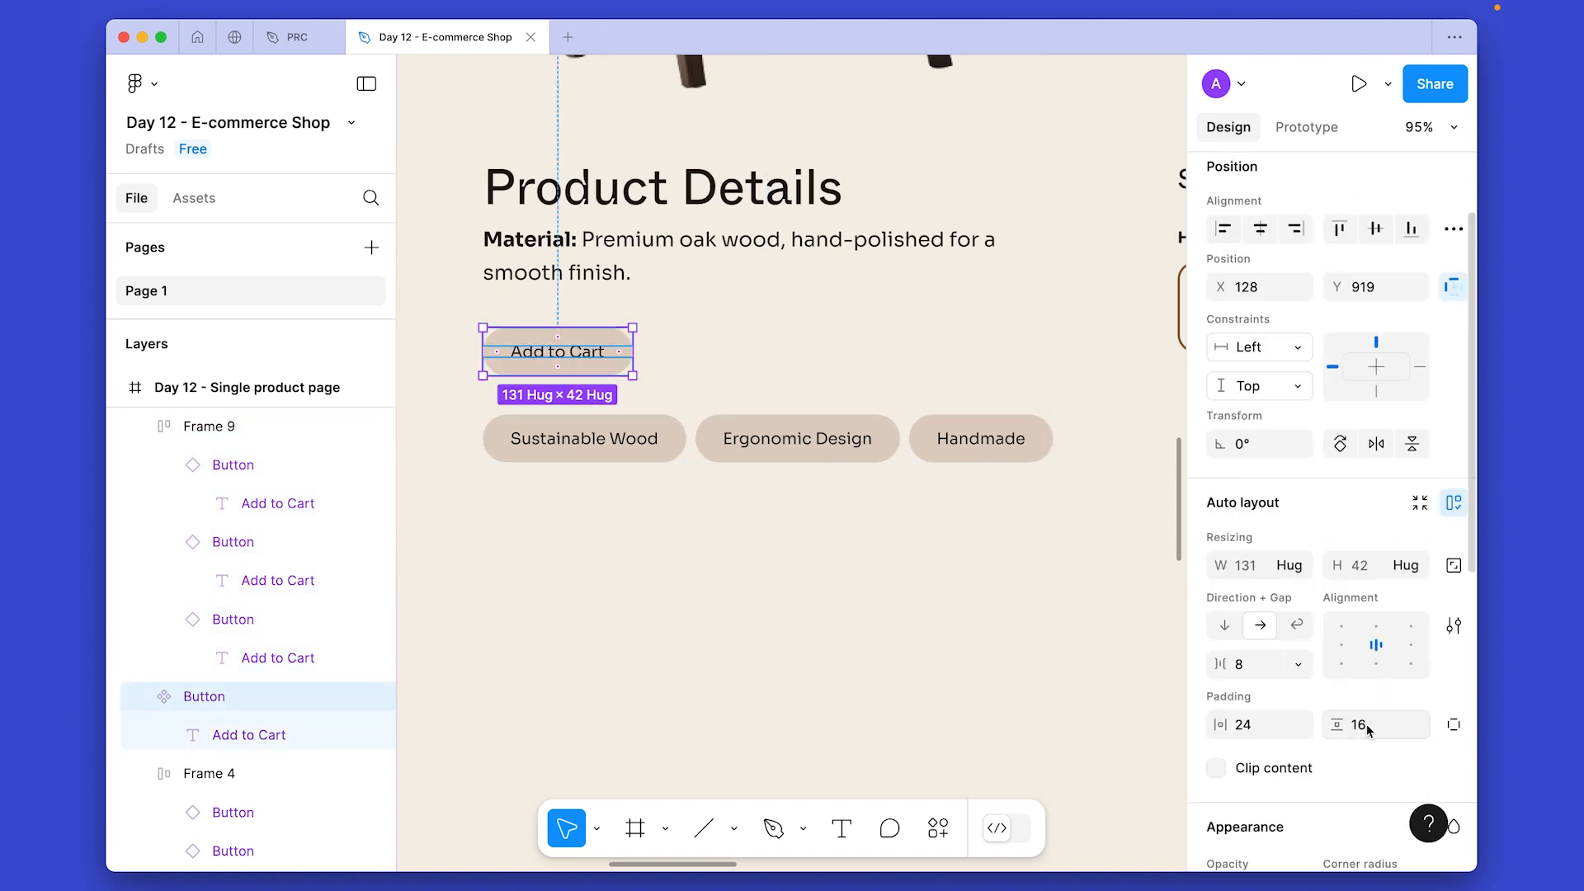
pyautogui.hotkey('shift', 'Down')
pyautogui.click(1269, 732)
pyautogui.write('8')
pyautogui.press('Return')
pyautogui.hotkey('shift', 'Up')
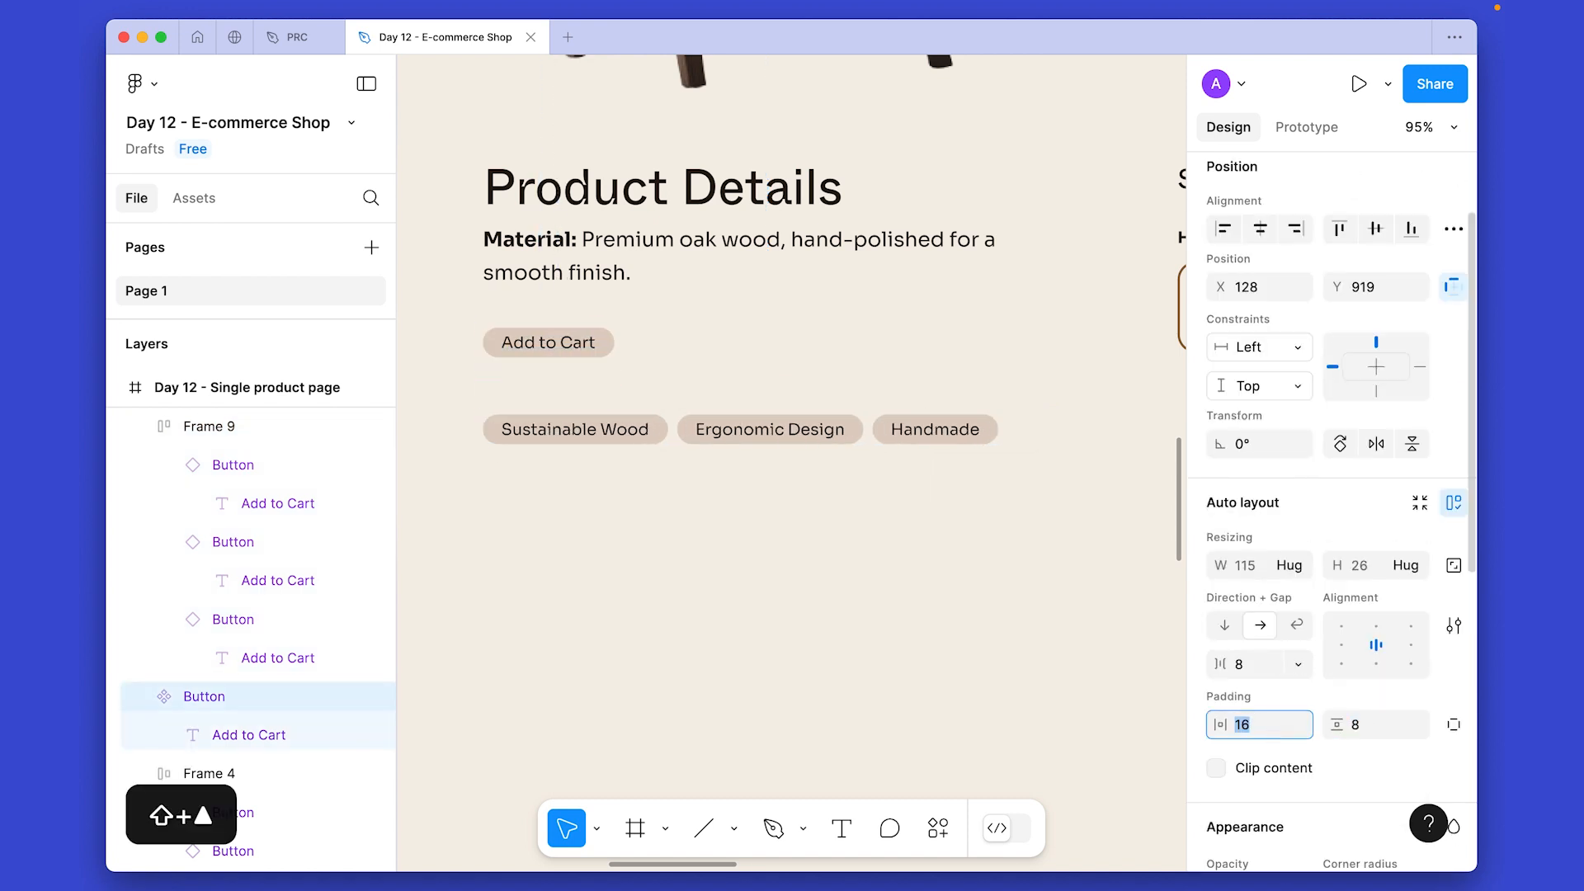
pyautogui.press('Return')
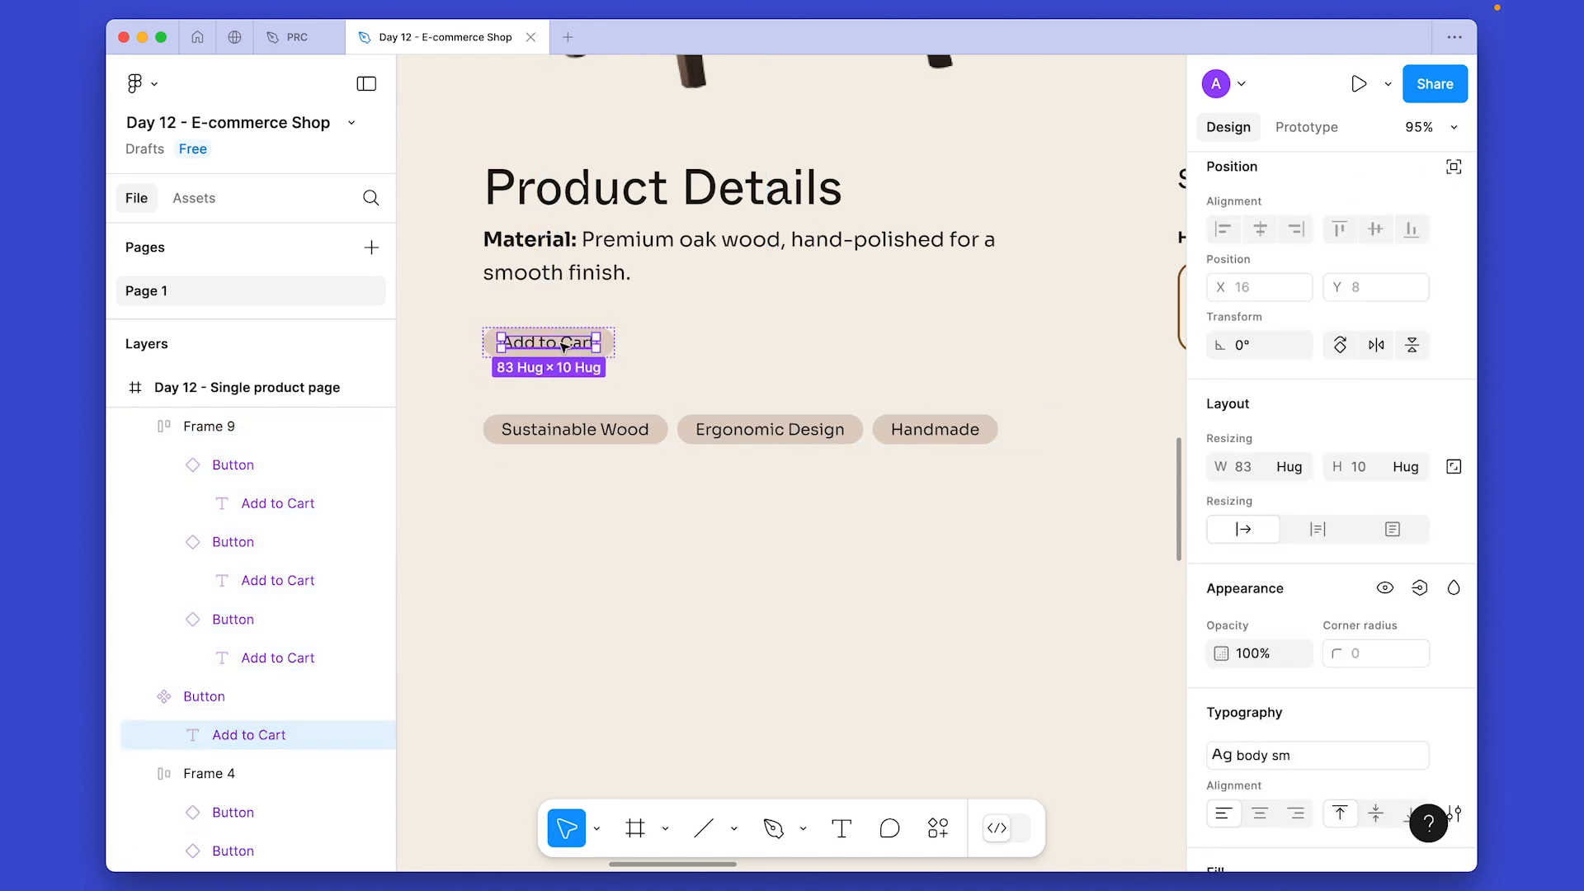
pyautogui.scroll(-1, 1311, 680)
pyautogui.click(1299, 691)
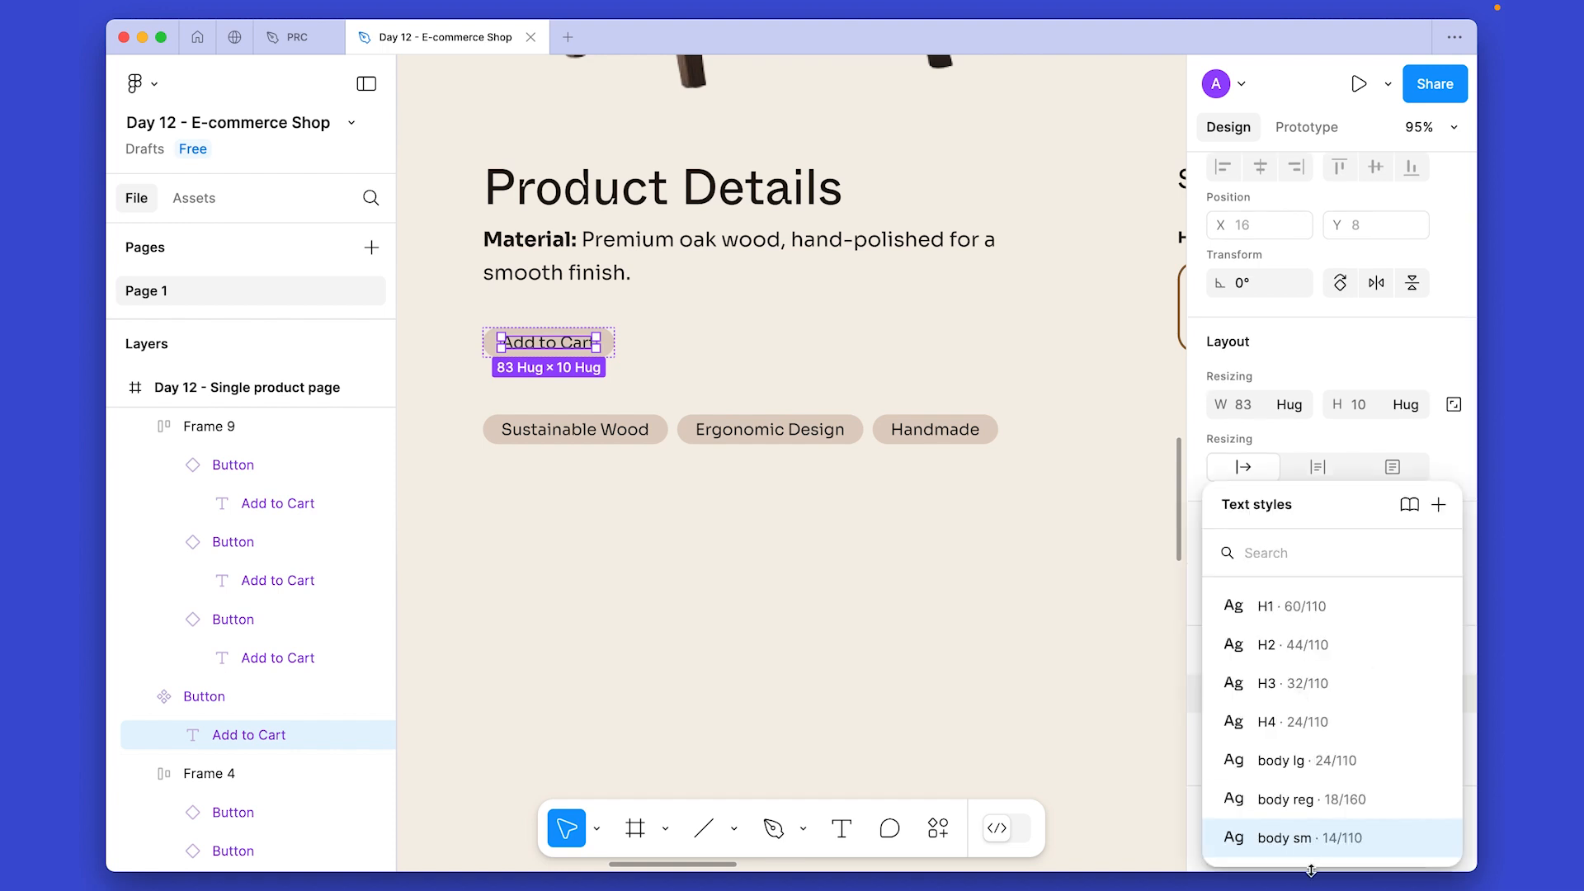
pyautogui.click(776, 614)
# Move the tag's main component out of the page design onto the empty canvas beside it and rename it "features".
pyautogui.scroll(-3, 777, 614)
pyautogui.click(561, 434)
pyautogui.hotkey('ctrl', 'x')
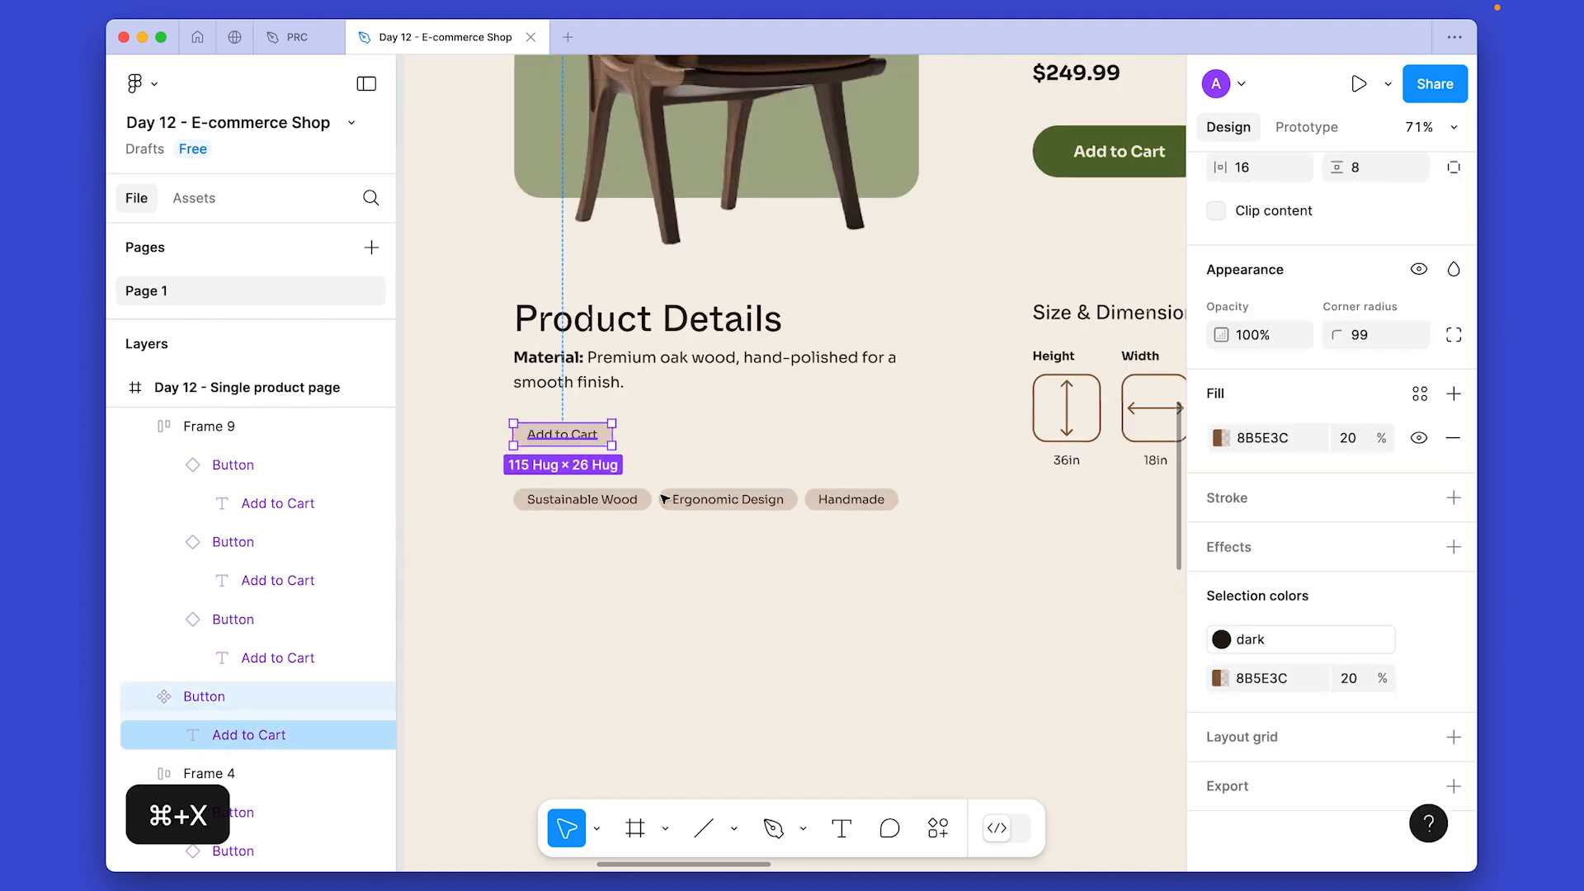
pyautogui.moveTo(792, 545); pyautogui.dragTo(382, 567)
pyautogui.hscroll(6, 552, 555)
pyautogui.scroll(3, 552, 555)
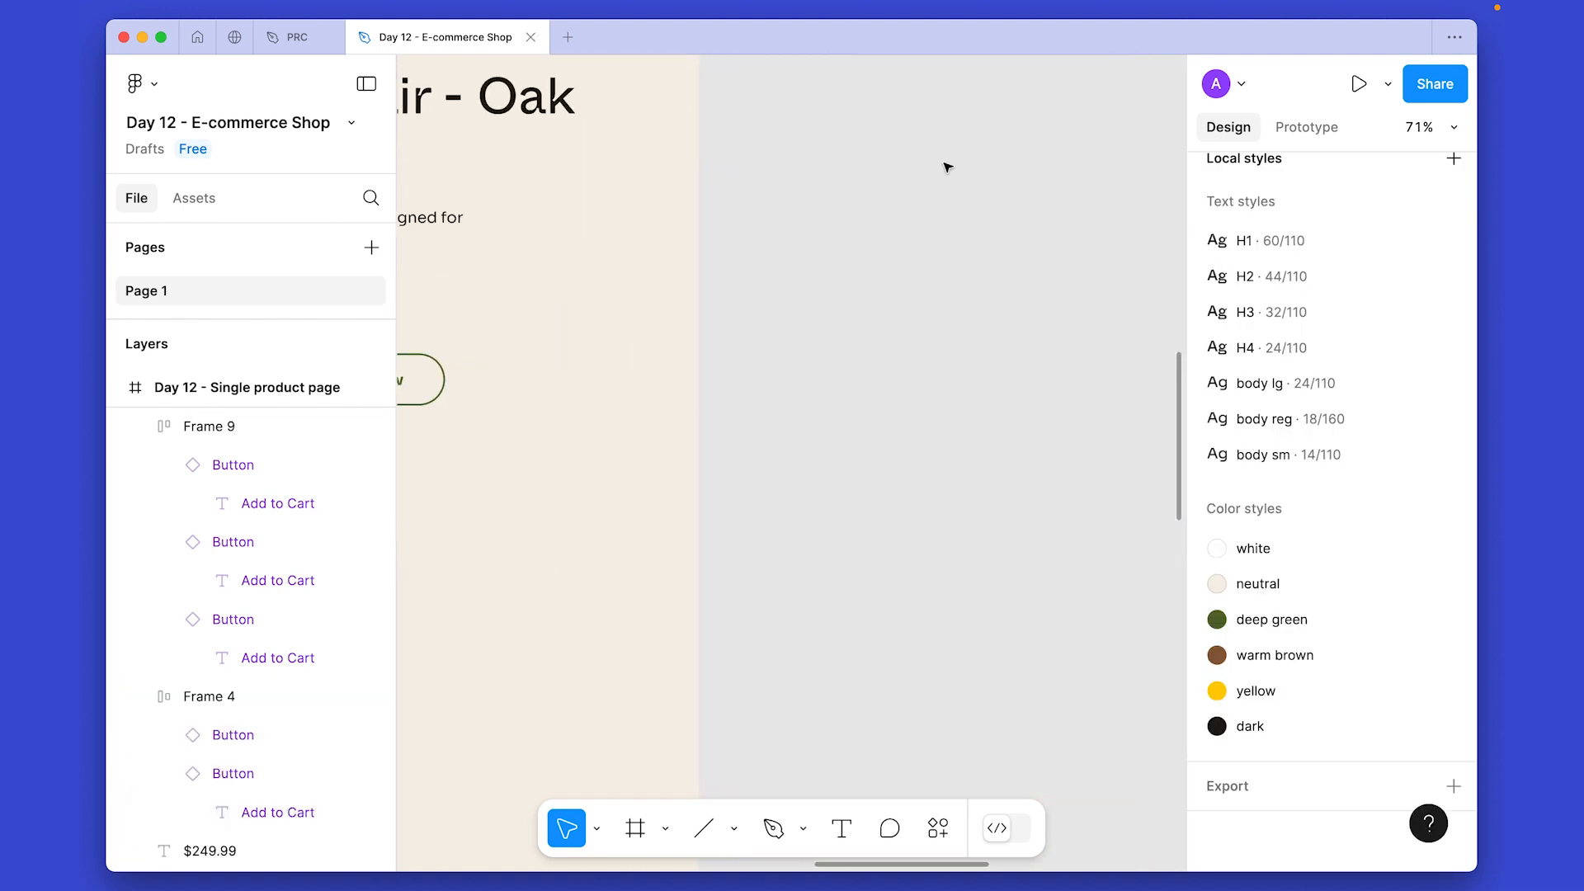
pyautogui.scroll(5, 937, 128)
pyautogui.rightClick(816, 191)
pyautogui.click(839, 205)
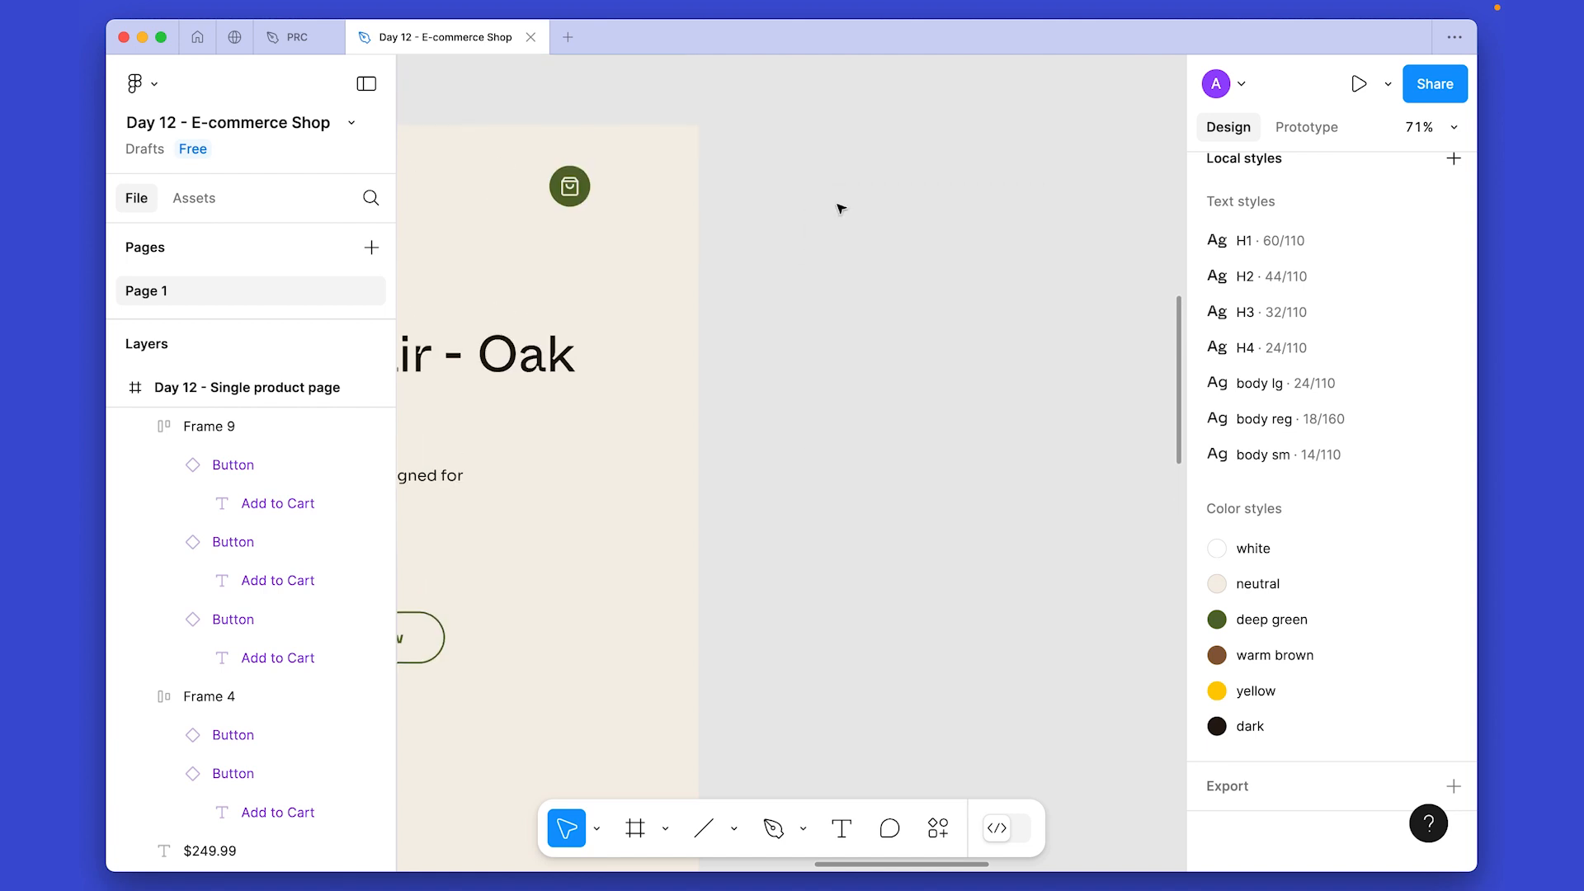
pyautogui.moveTo(866, 217); pyautogui.dragTo(808, 149)
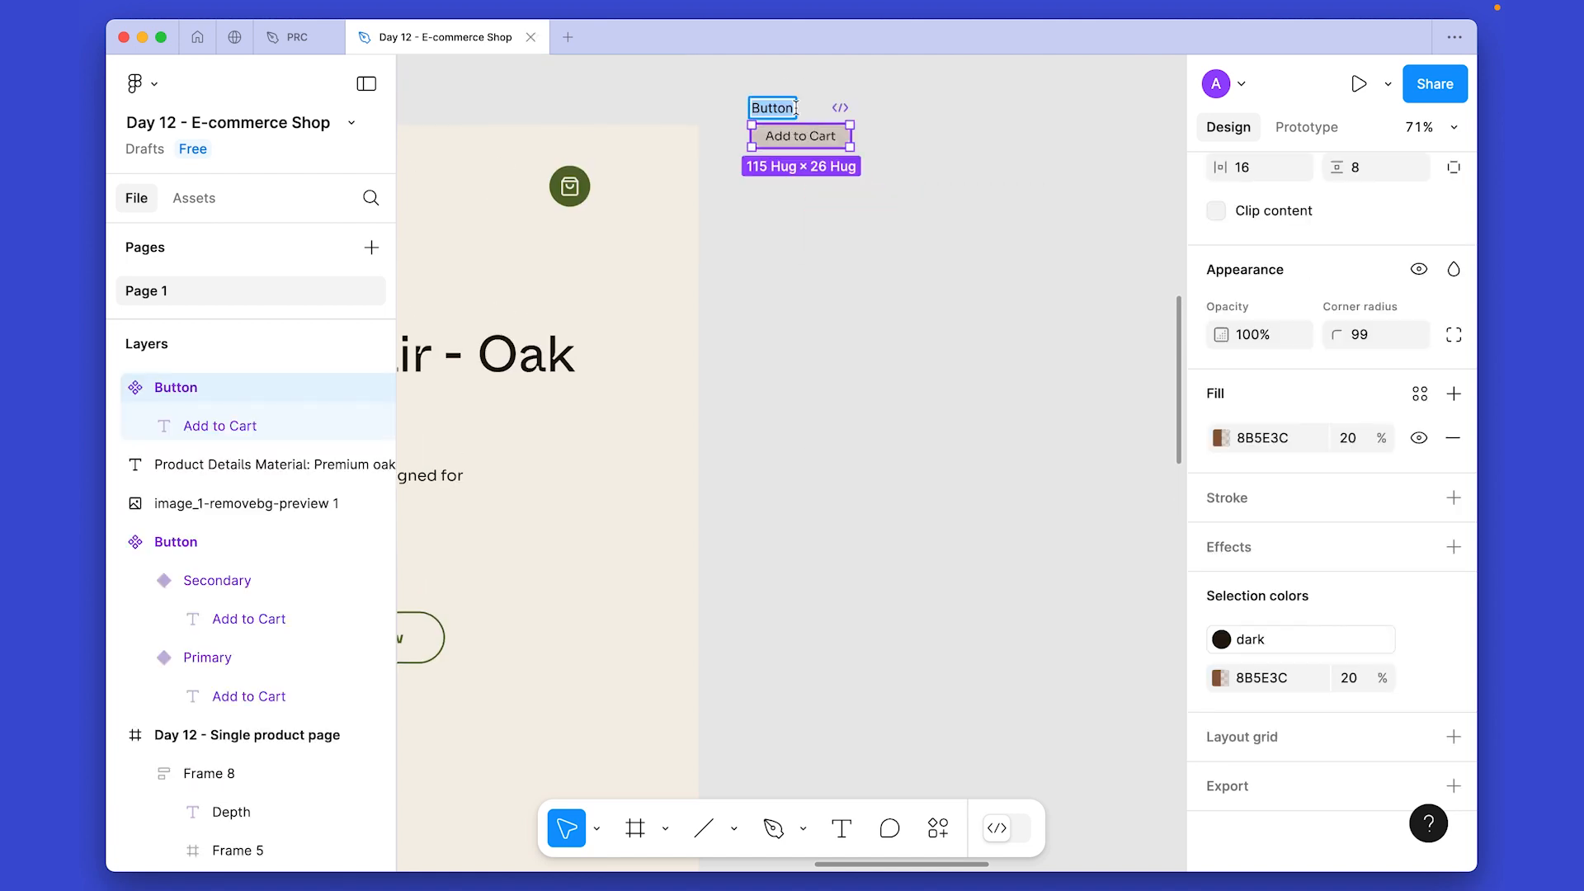
pyautogui.click(929, 364)
# Move the row of feature tags up so it sits just beneath the Material text.
pyautogui.hscroll(-10, 697, 528)
pyautogui.scroll(-5, 697, 528)
pyautogui.moveTo(707, 502); pyautogui.dragTo(706, 435)
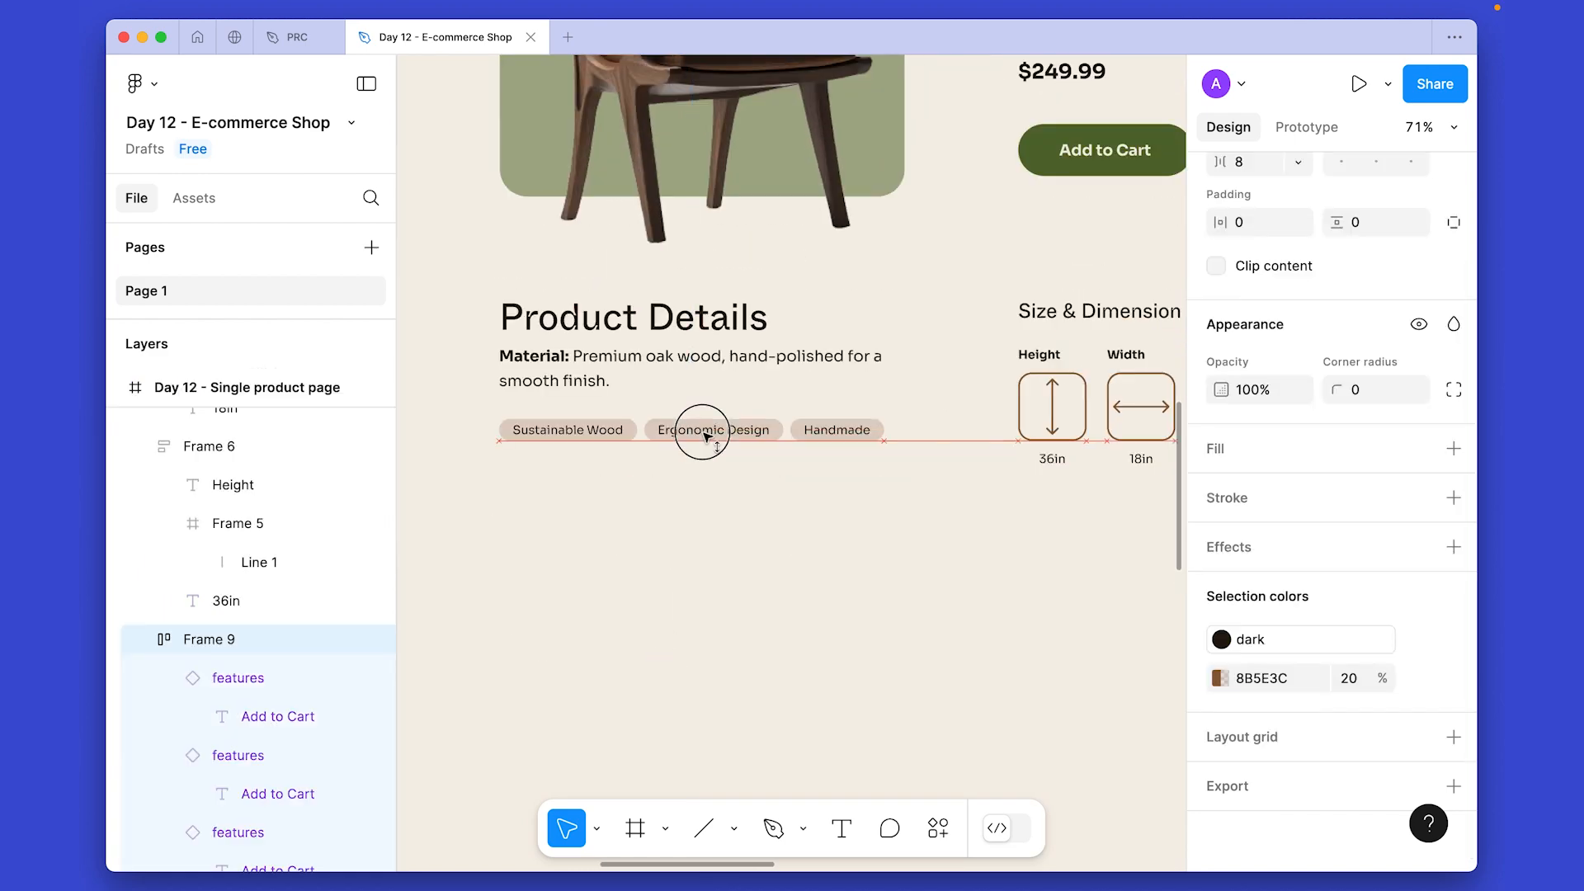
# Combine the Product Details heading, the Material text and the tag row in a vertical auto layout with a gap of 32.
pyautogui.keyDown('shift'); pyautogui.click(664, 371); pyautogui.keyUp('shift')
pyautogui.keyDown('shift'); pyautogui.click(622, 325); pyautogui.keyUp('shift')
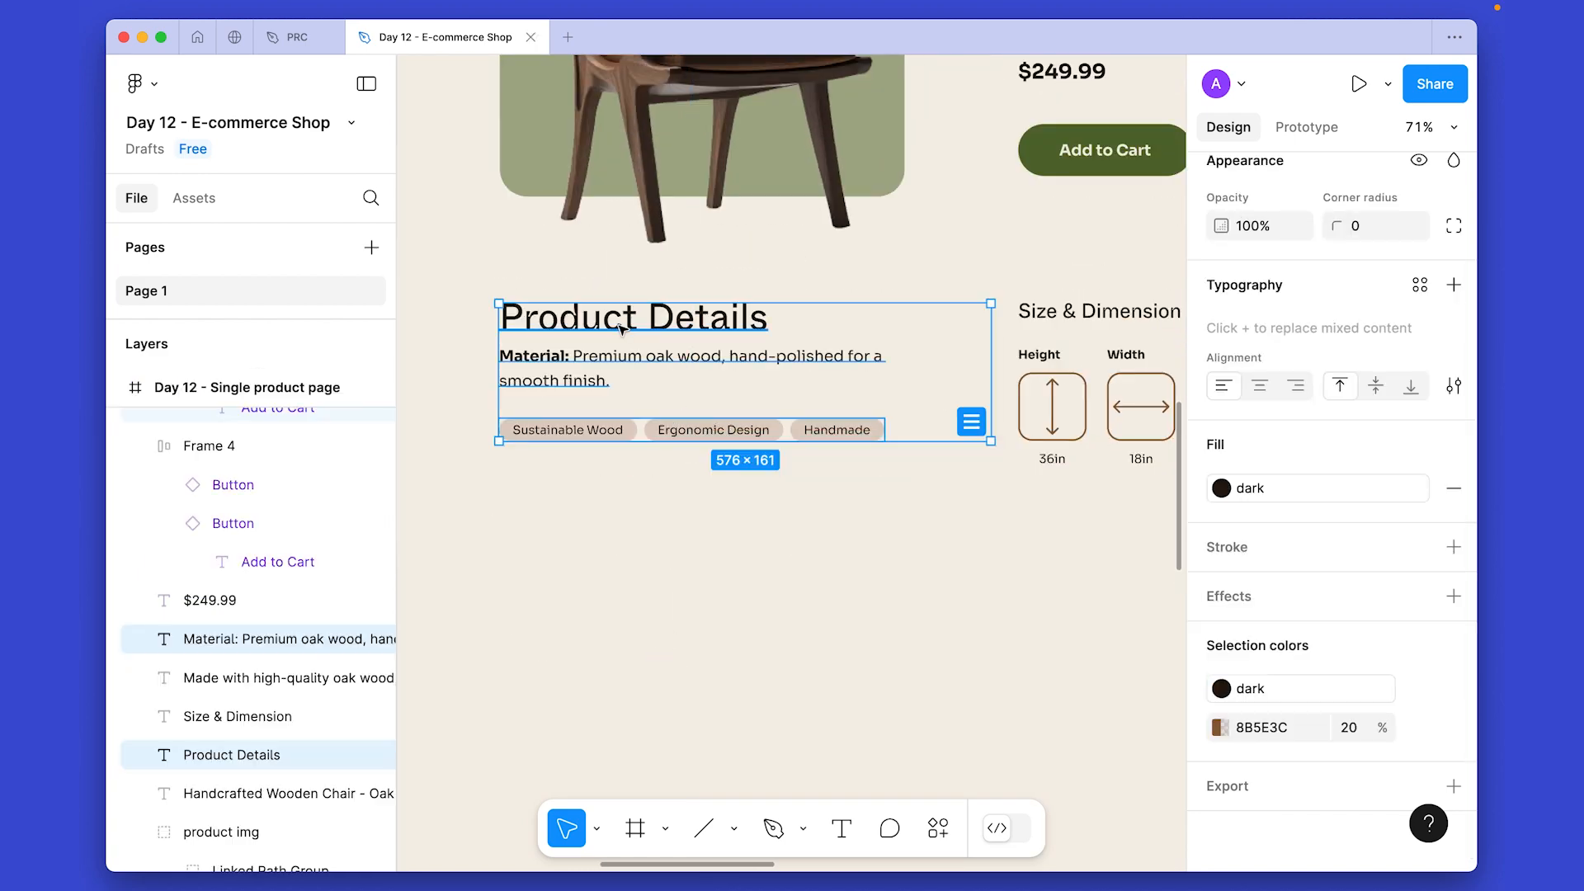
pyautogui.hotkey('shift', 'a')
pyautogui.moveTo(973, 631); pyautogui.dragTo(913, 651)
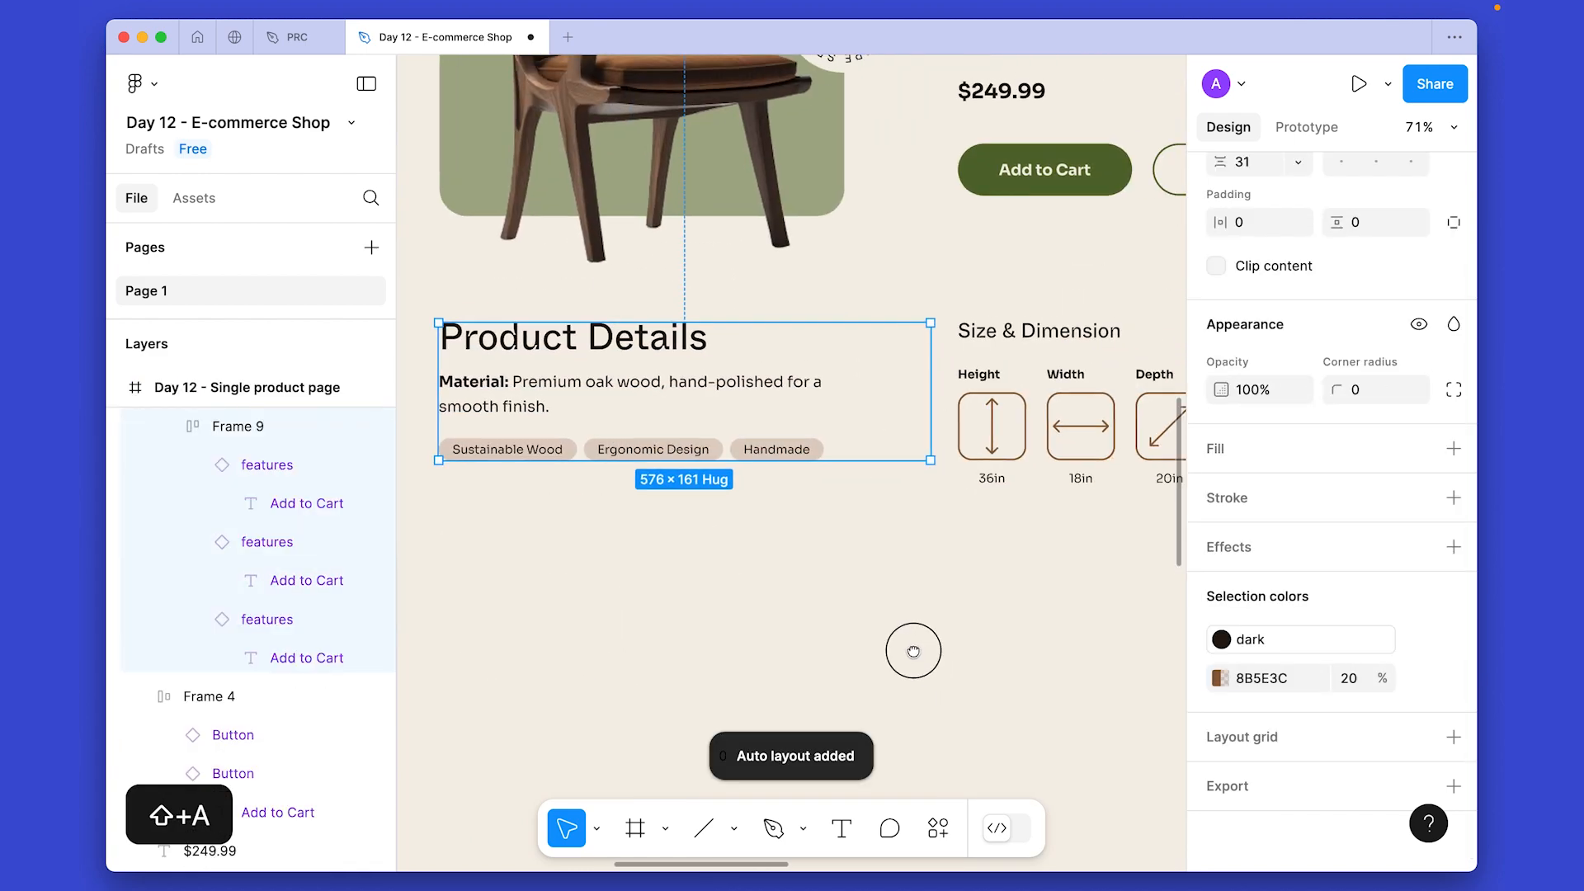
pyautogui.scroll(5, 1344, 536)
pyautogui.click(1246, 448)
pyautogui.press('Up')
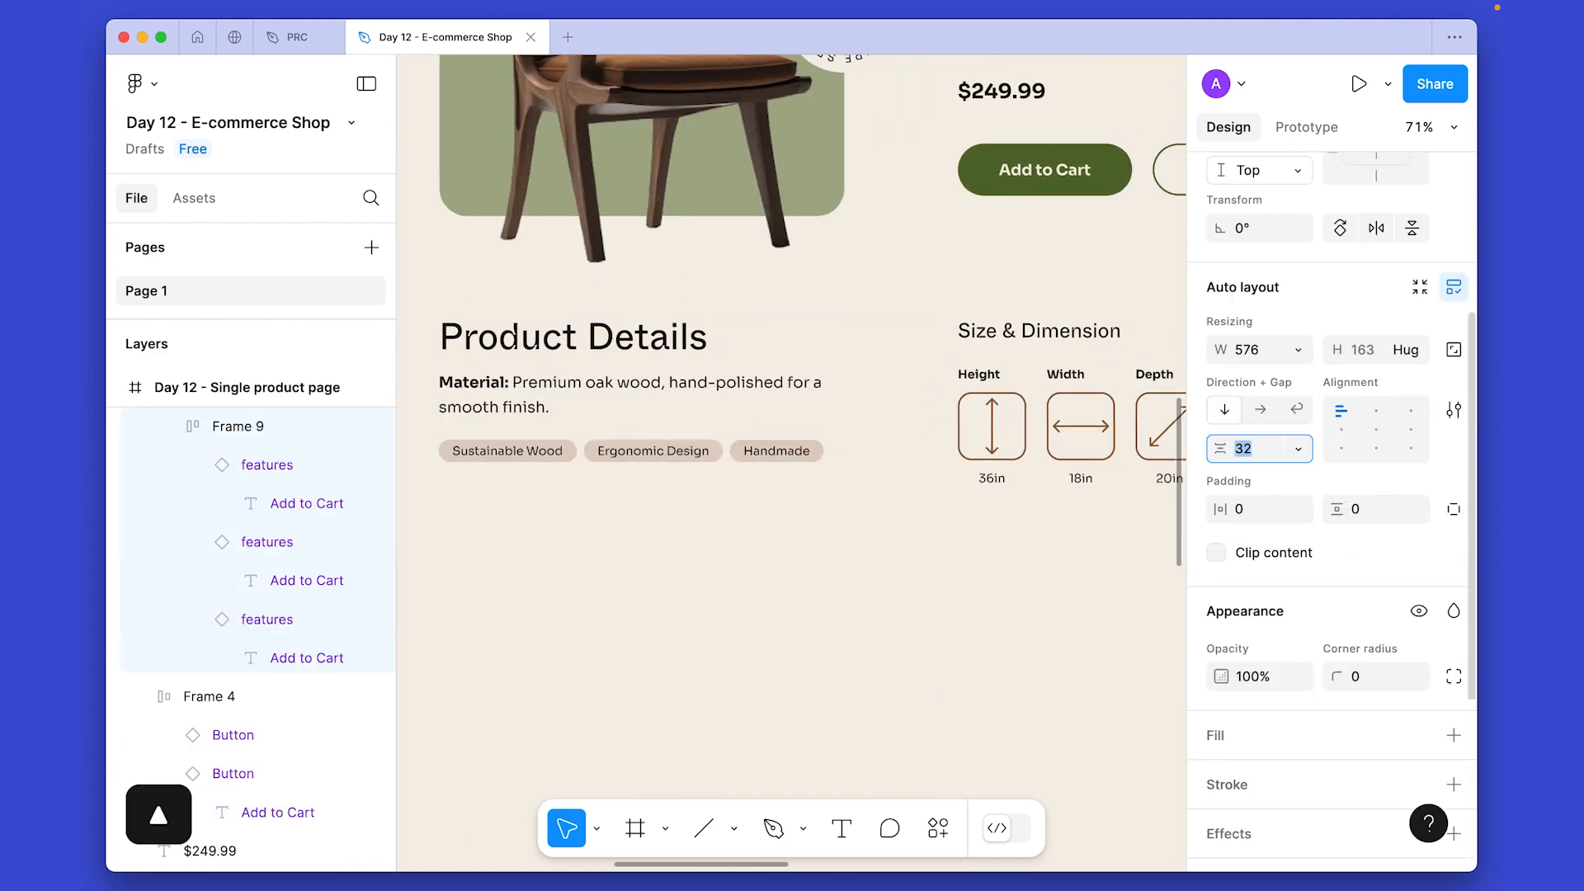
pyautogui.click(919, 562)
# Group the Height, Width and Depth icon blocks in a horizontal auto layout and set its gap to 32.
pyautogui.hscroll(3, 919, 562)
pyautogui.moveTo(998, 523); pyautogui.dragTo(754, 415)
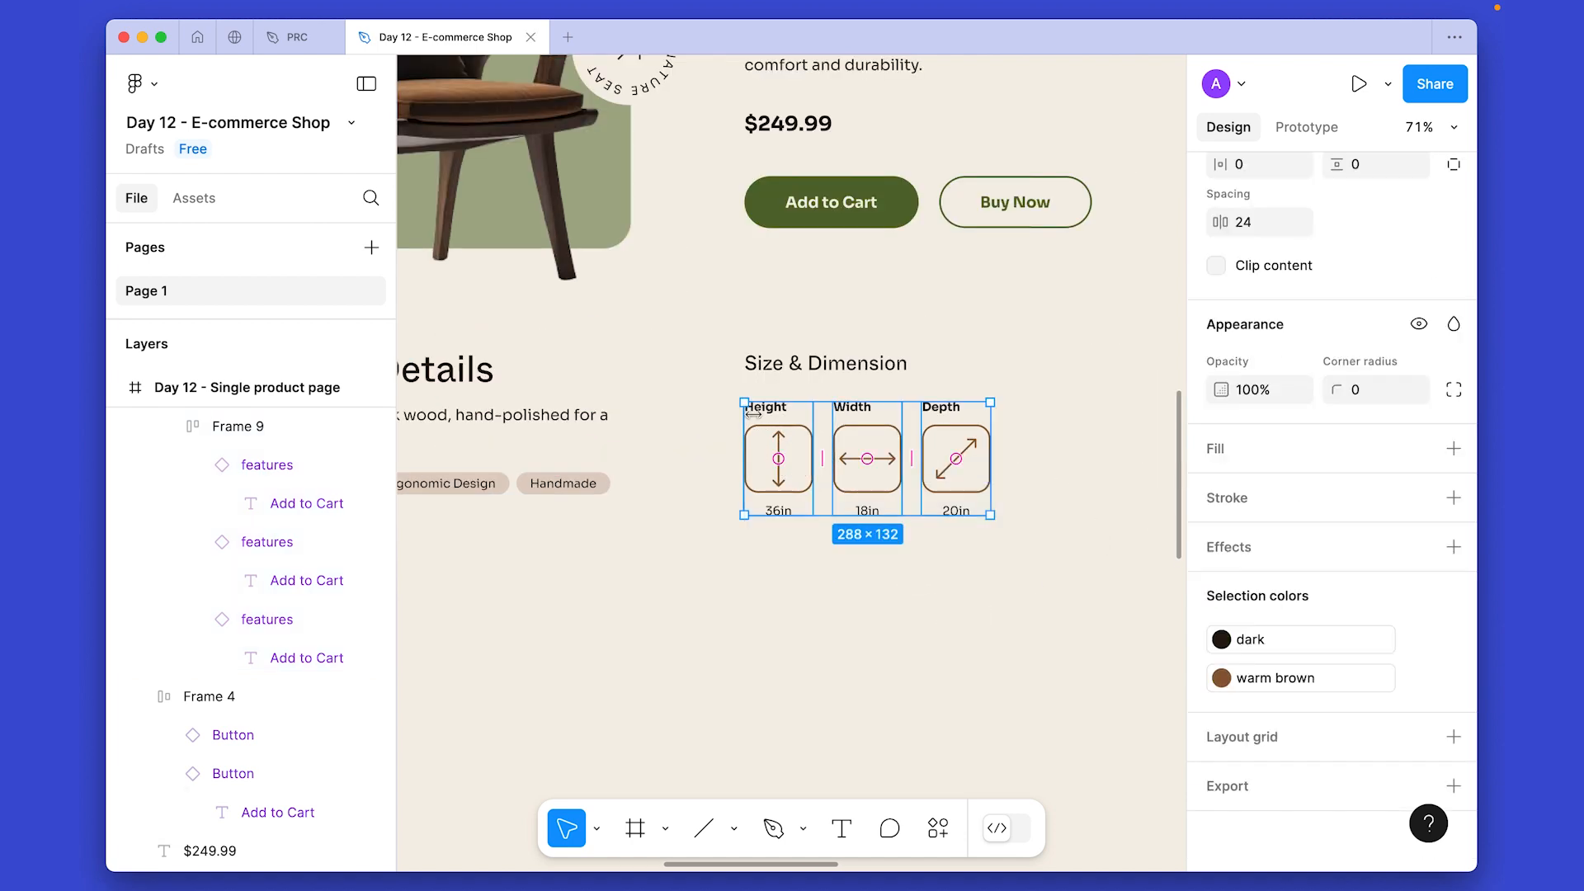
pyautogui.hotkey('shift', 'a')
pyautogui.scroll(5, 1274, 544)
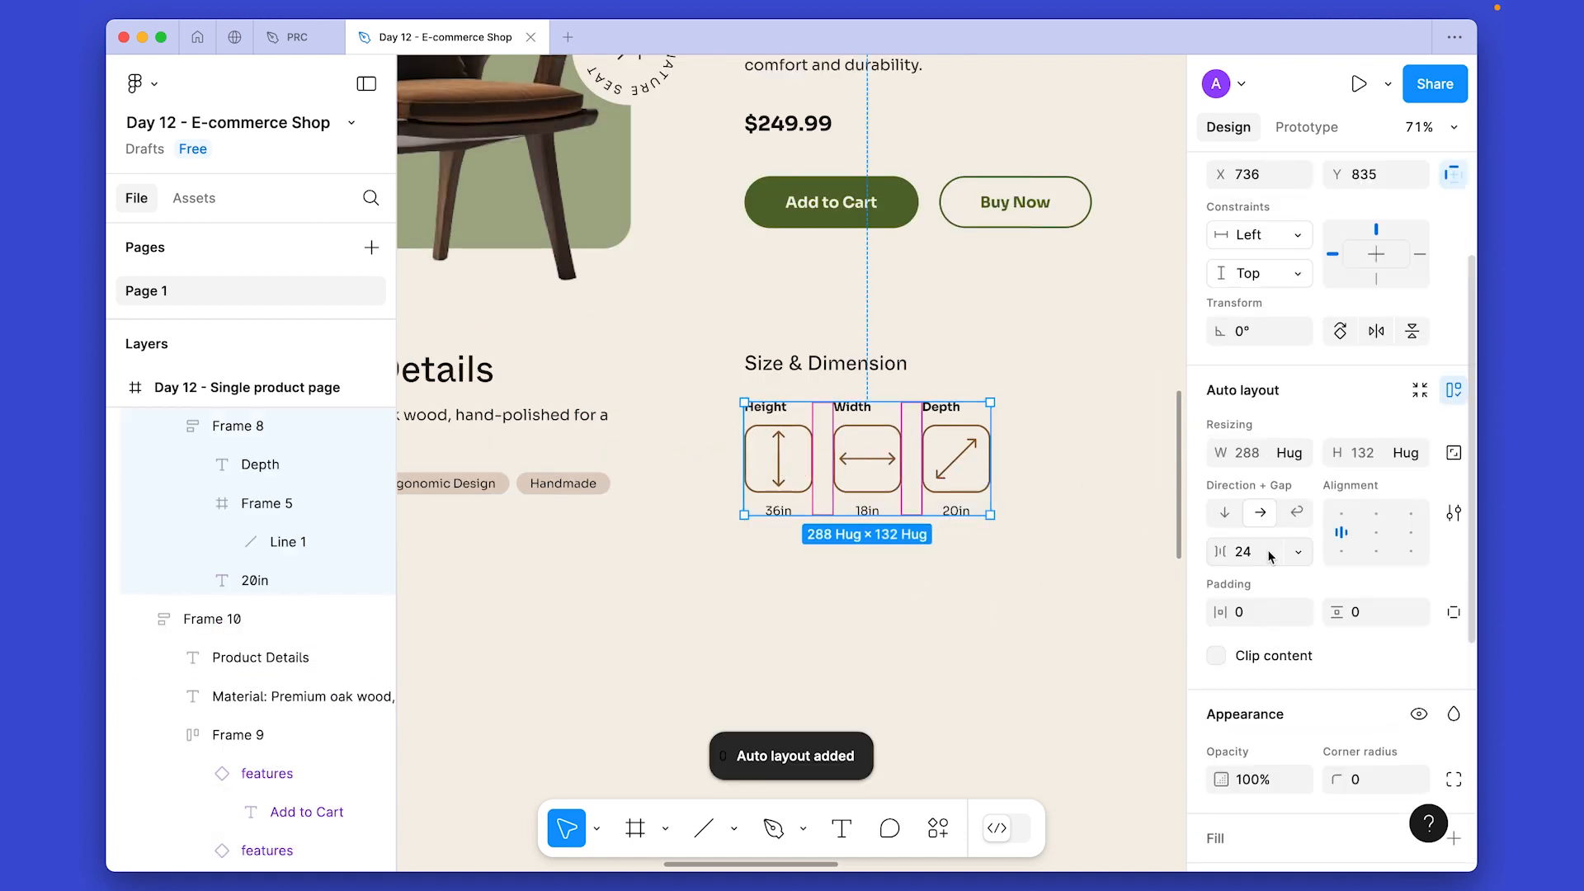
pyautogui.click(1270, 556)
pyautogui.hotkey('shift', 'Up')
# Combine the Size & Dimension heading with the icon row in a vertical auto layout with a gap of 32.
pyautogui.keyDown('shift'); pyautogui.click(825, 363); pyautogui.keyUp('shift')
pyautogui.hotkey('shift', 'a')
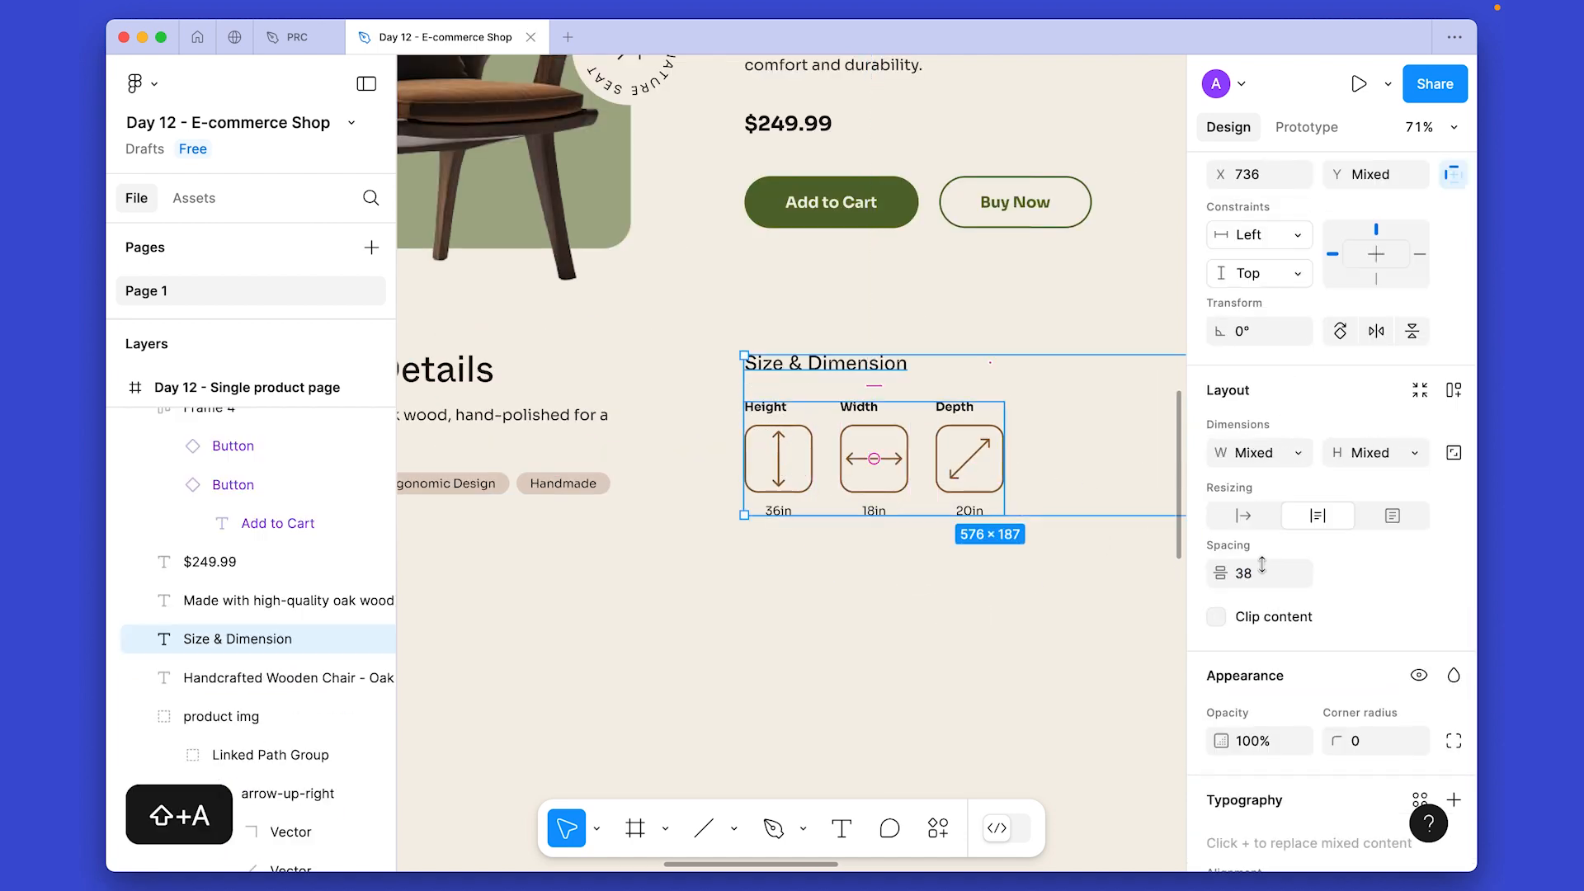
pyautogui.click(1259, 560)
pyautogui.press('Up')
pyautogui.press('Up')
pyautogui.hotkey('shift', 'Down')
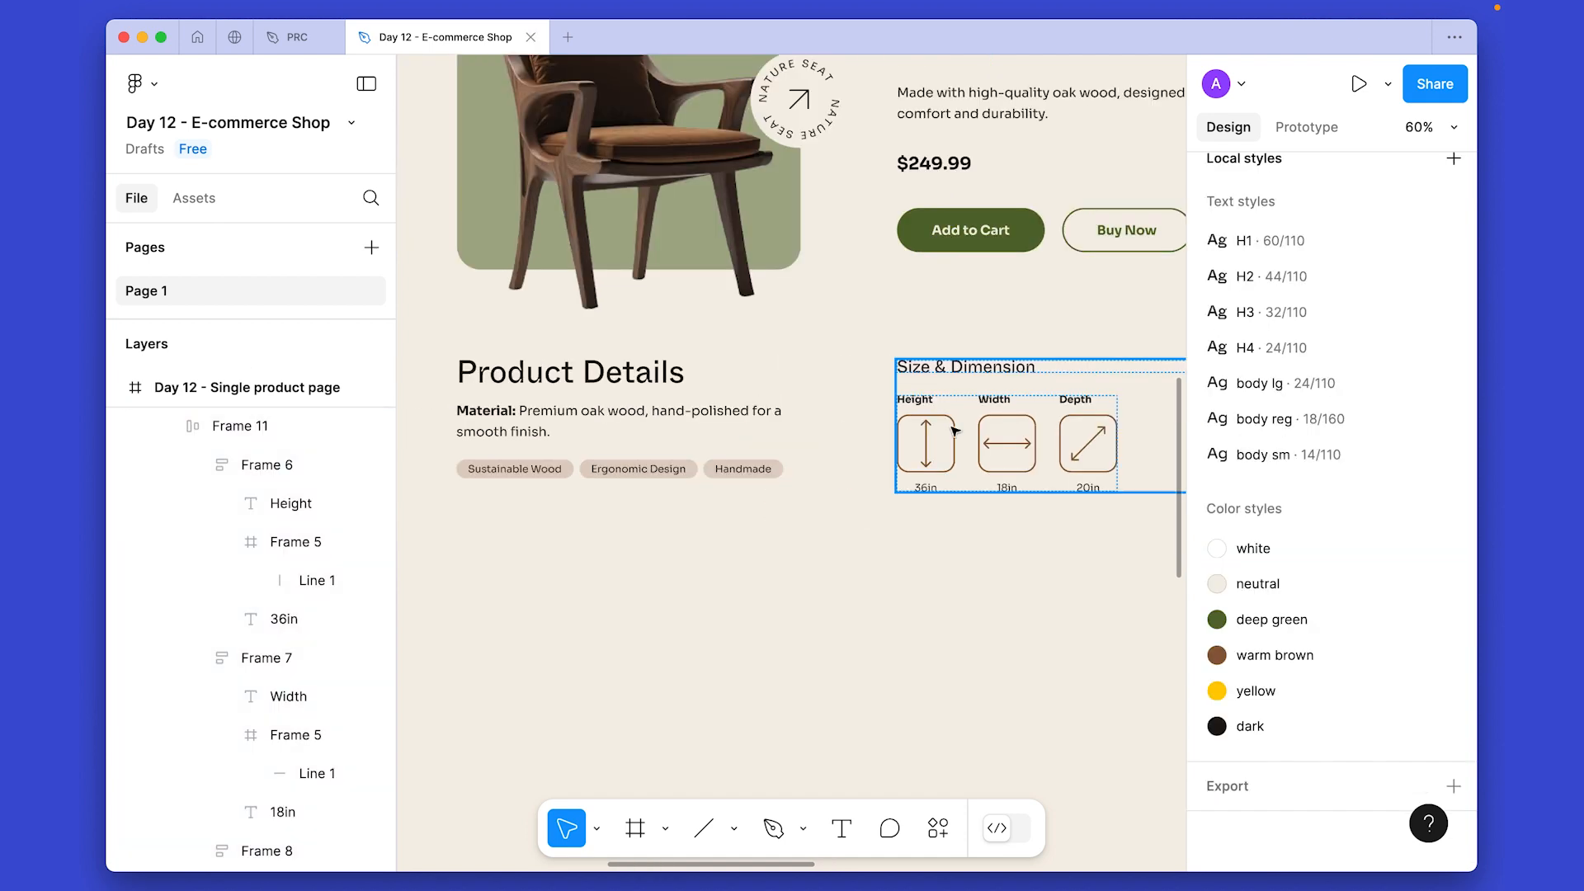
# Combine the Product Details block and the Size & Dimension block in one auto layout.
pyautogui.click(954, 431)
pyautogui.keyDown('shift'); pyautogui.click(669, 416); pyautogui.keyUp('shift')
pyautogui.hotkey('shift', 'a')
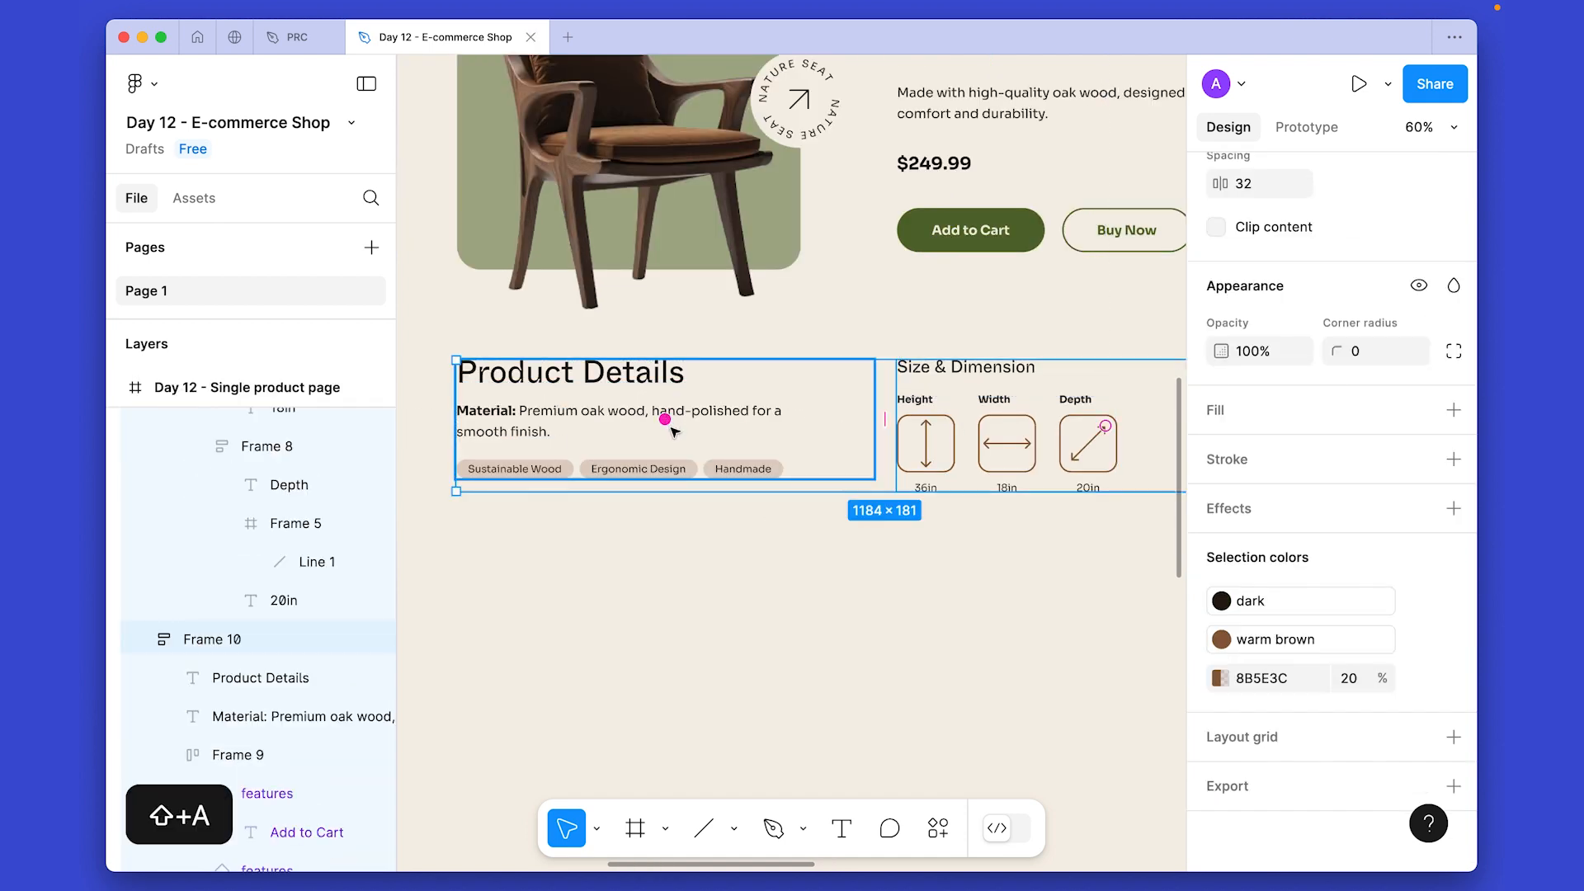
pyautogui.click(990, 636)
pyautogui.scroll(-1, 951, 622)
pyautogui.moveTo(951, 622); pyautogui.dragTo(887, 618)
pyautogui.scroll(-3, 899, 621)
pyautogui.moveTo(772, 625)
pyautogui.mouseDown()
pyautogui.moveTo(778, 594)
pyautogui.moveTo(728, 601)
pyautogui.moveTo(763, 617)
pyautogui.mouseUp()
pyautogui.moveTo(645, 615); pyautogui.dragTo(739, 629)
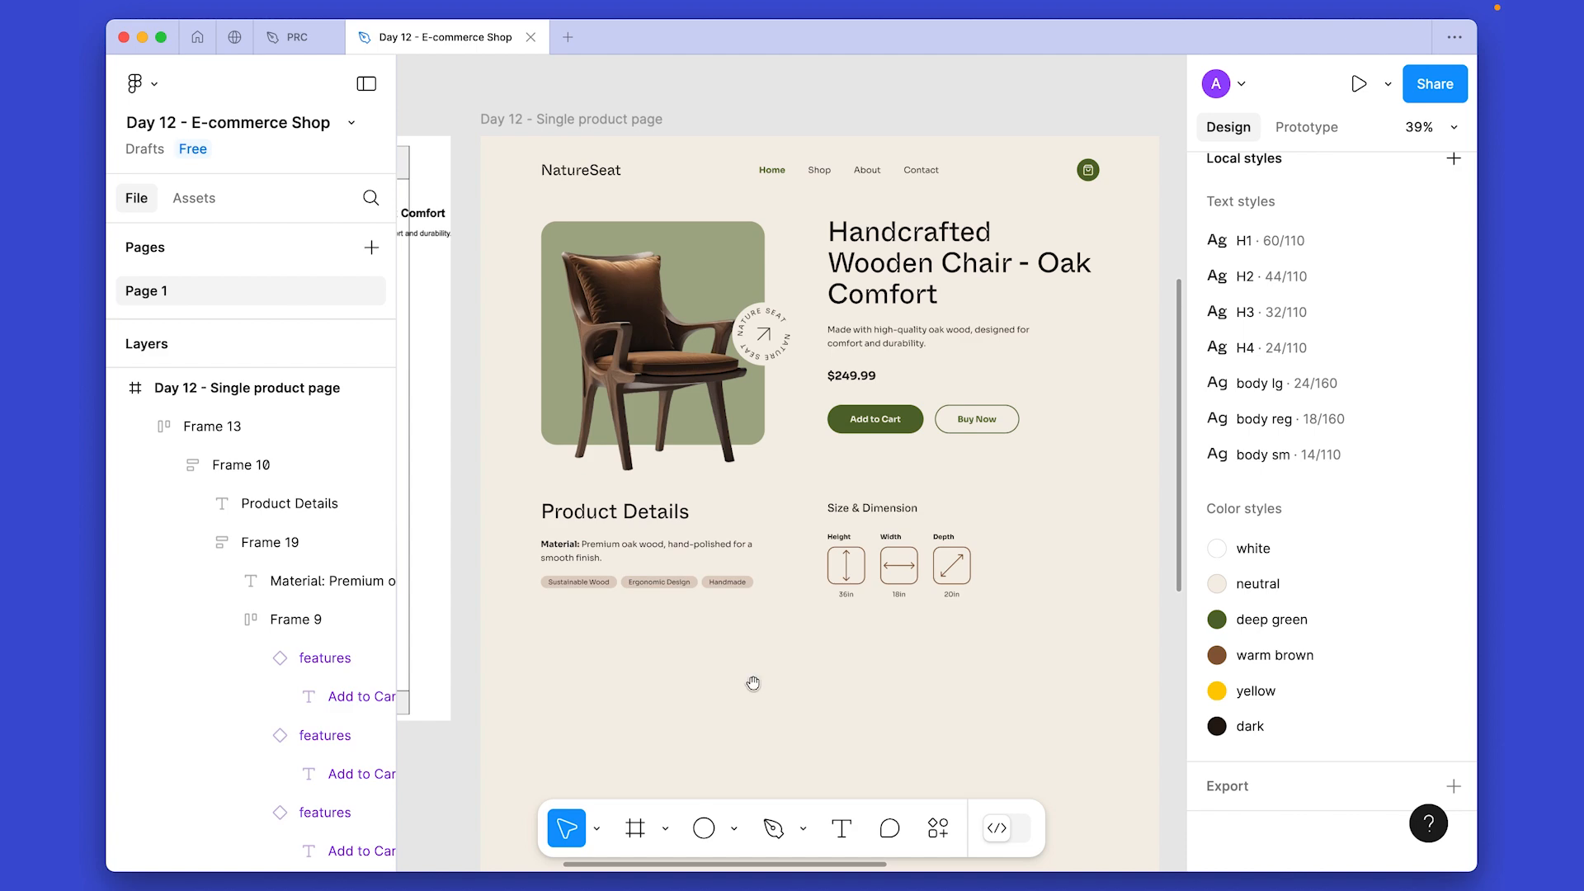
# Duplicate the large product title below the Product Details section and apply the H2 text style to the copy.
pyautogui.moveTo(754, 683); pyautogui.dragTo(753, 519)
pyautogui.scroll(5, 776, 541)
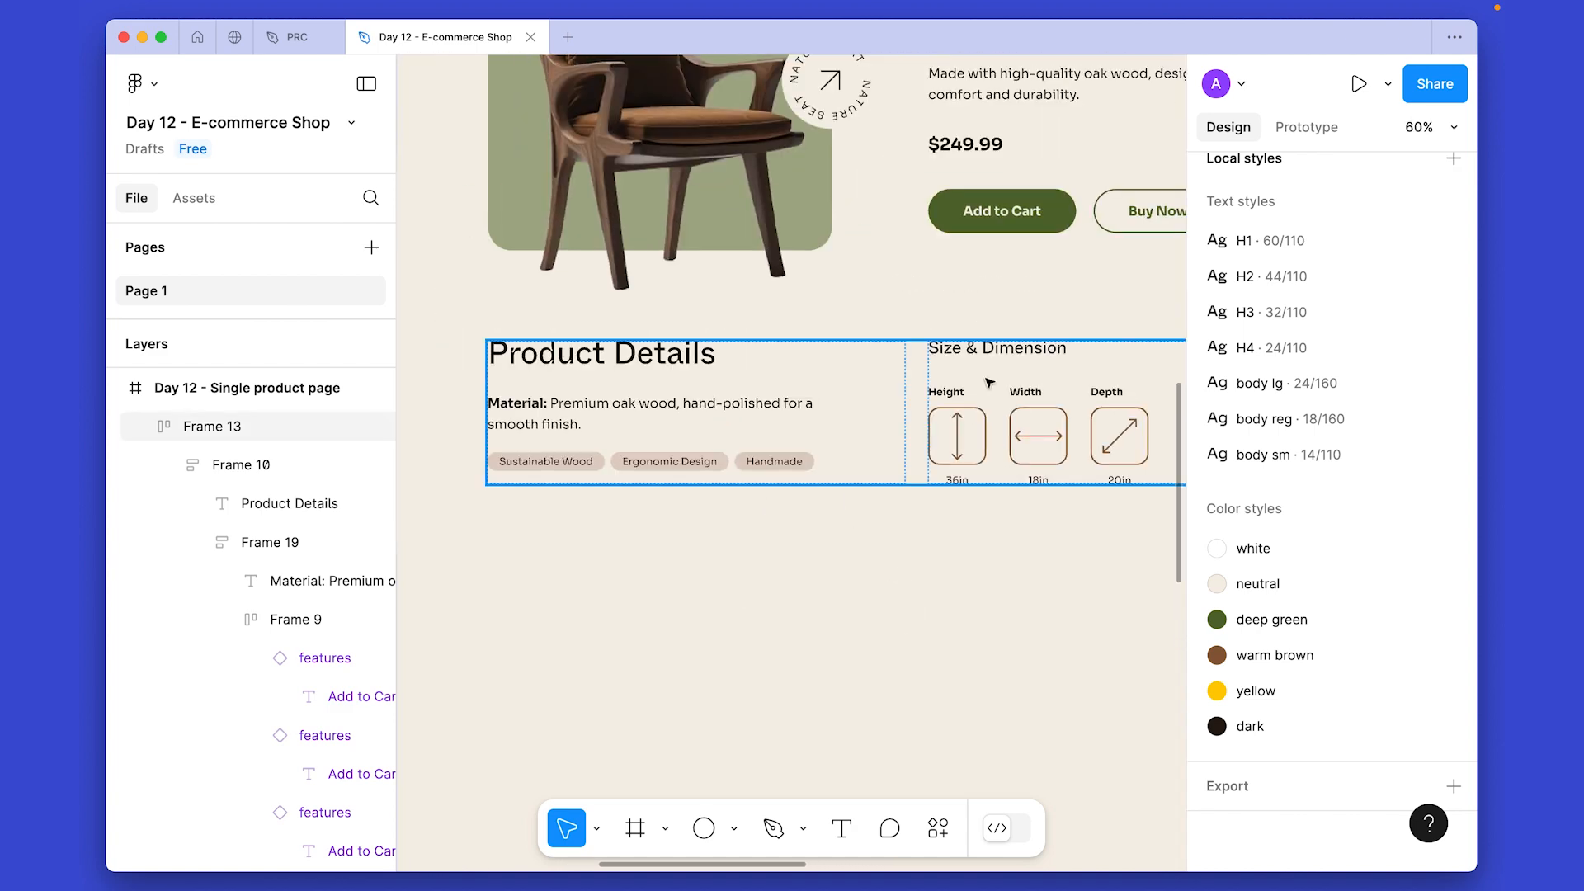
pyautogui.keyDown('alt'); pyautogui.moveTo(718, 740); pyautogui.dragTo(614, 766); pyautogui.keyUp('alt')
pyautogui.scroll(-1, 798, 726)
pyautogui.scroll(-5, 798, 728)
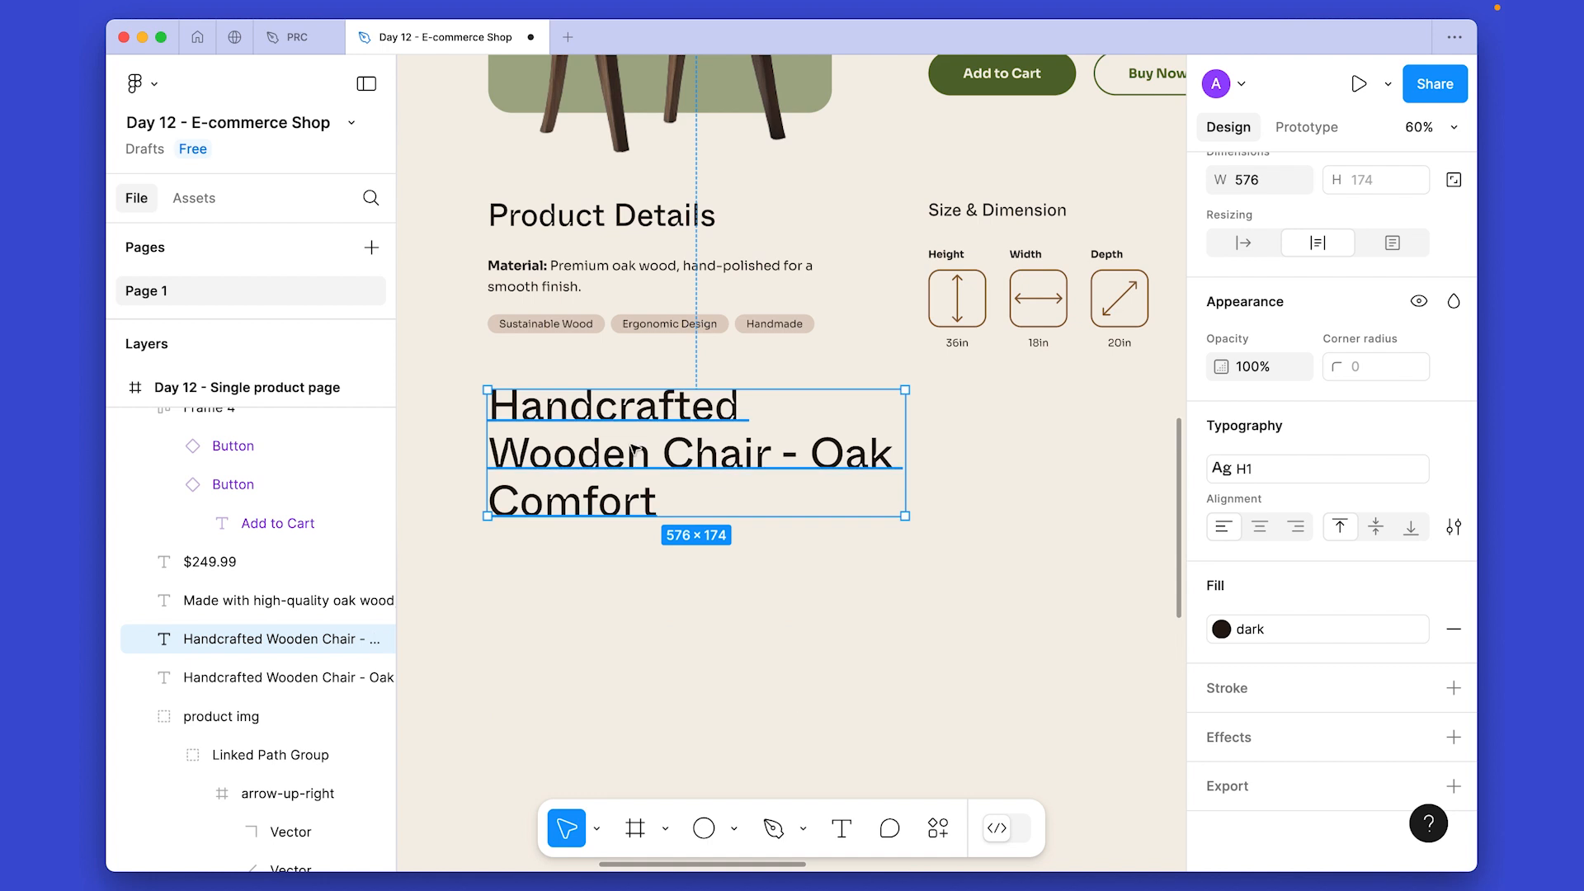
pyautogui.keyDown('ctrl'); pyautogui.scroll(-2, 630, 464); pyautogui.keyUp('ctrl')
pyautogui.click(1281, 472)
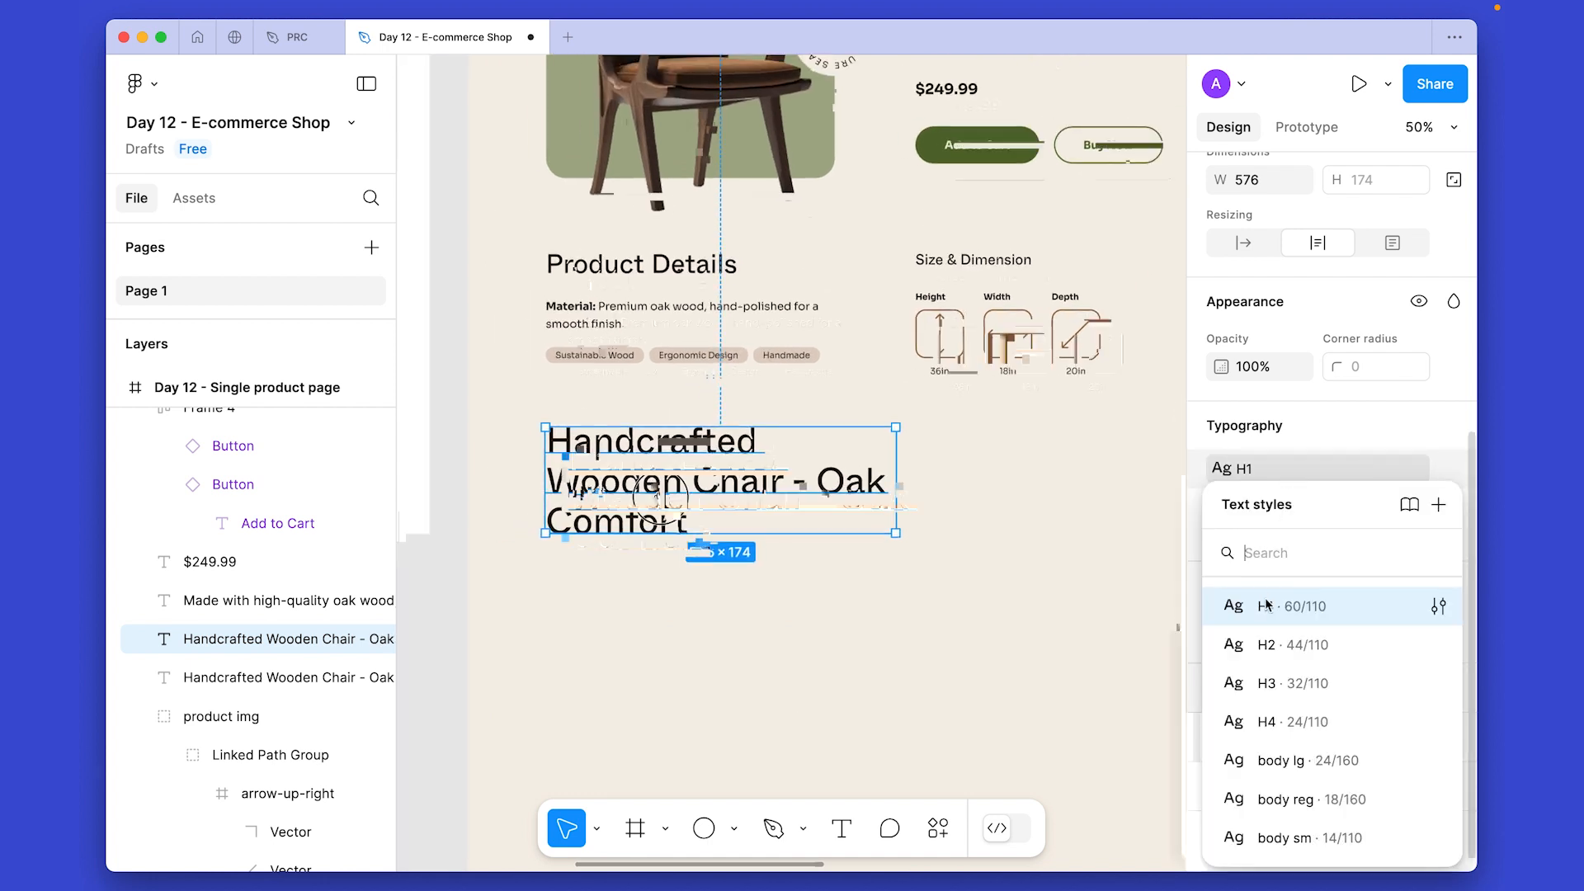
pyautogui.click(1270, 641)
# Replace the copied title's text with "Customer Reviews".
pyautogui.doubleClick(712, 470)
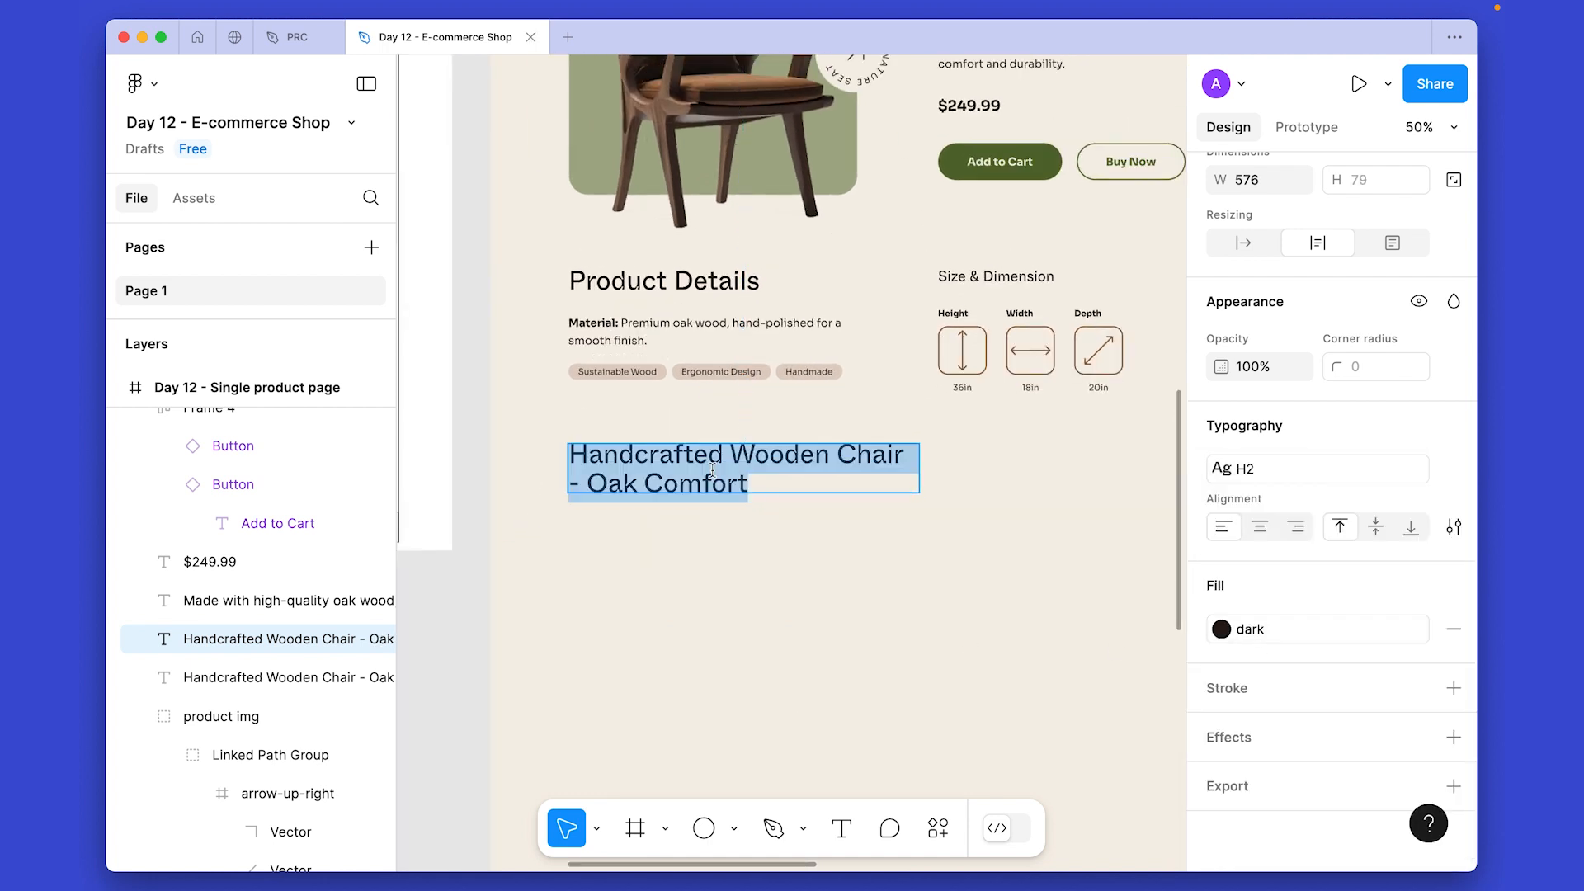
pyautogui.write('Customer Rev')
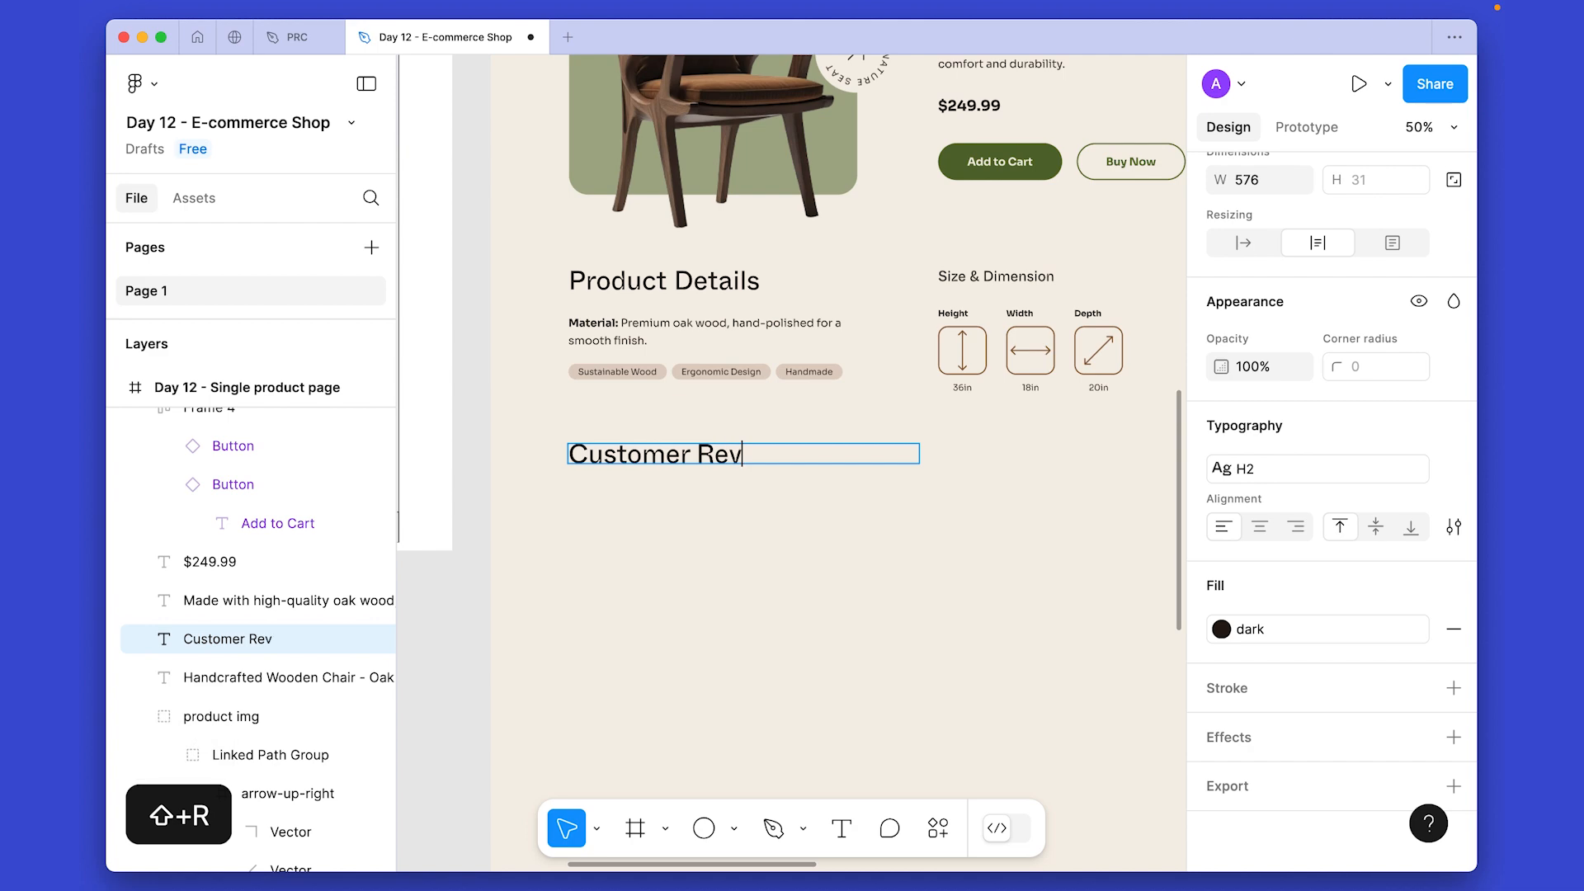
pyautogui.click(644, 584)
pyautogui.moveTo(644, 584); pyautogui.dragTo(956, 570)
pyautogui.hscroll(3, 982, 551)
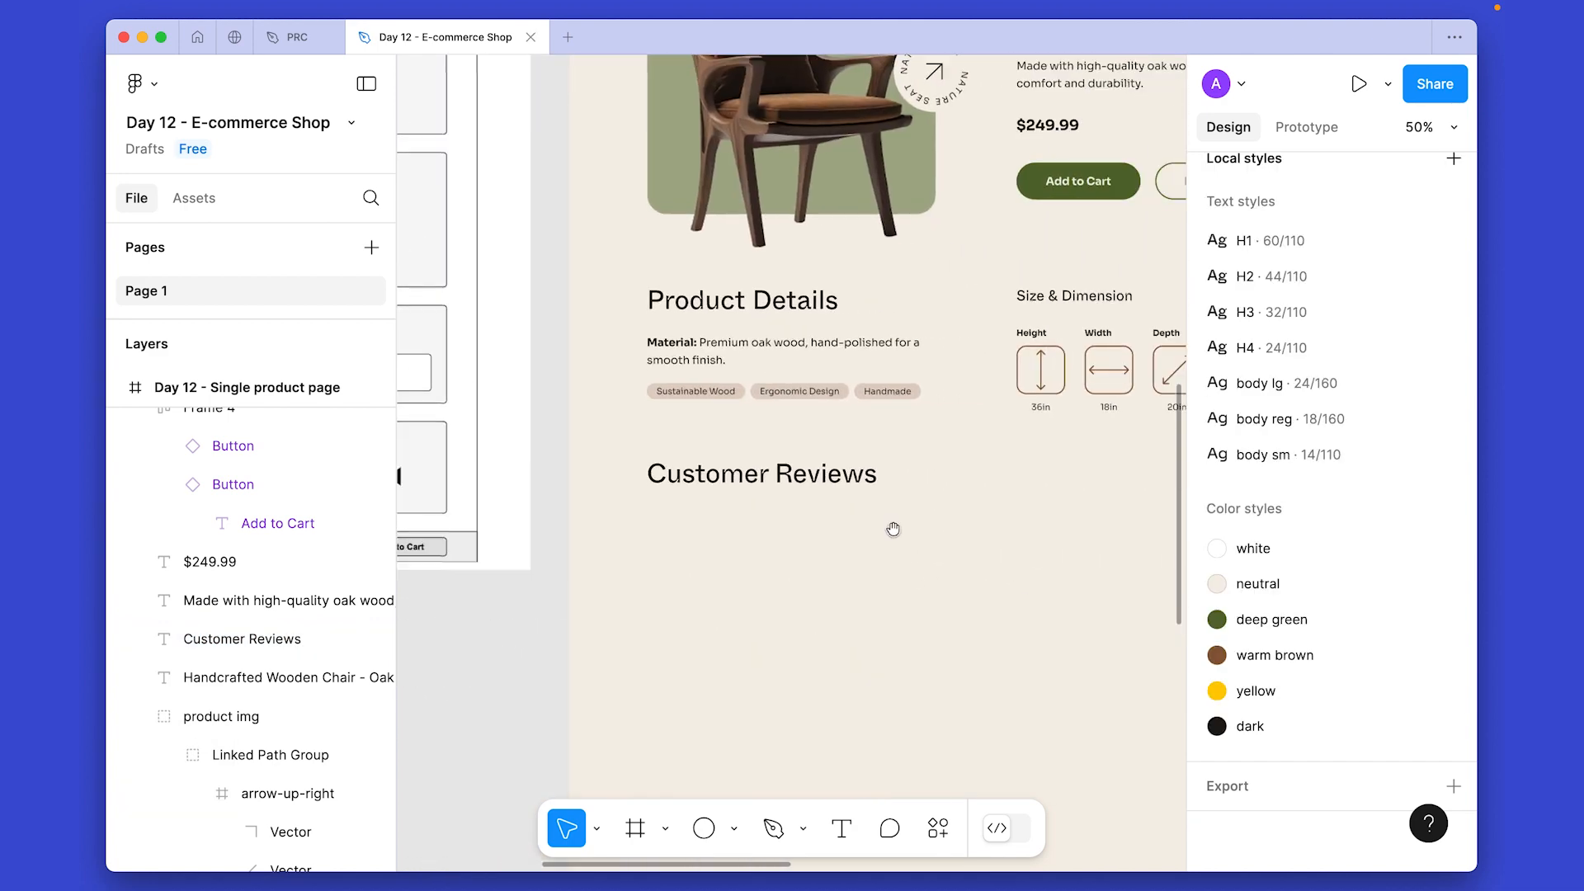
# Duplicate the Customer Reviews heading just below itself and apply the H4 text style to the copy.
pyautogui.keyDown('ctrl'); pyautogui.scroll(3, 894, 527); pyautogui.keyUp('ctrl')
pyautogui.keyDown('alt'); pyautogui.moveTo(706, 462); pyautogui.dragTo(697, 518); pyautogui.keyUp('alt')
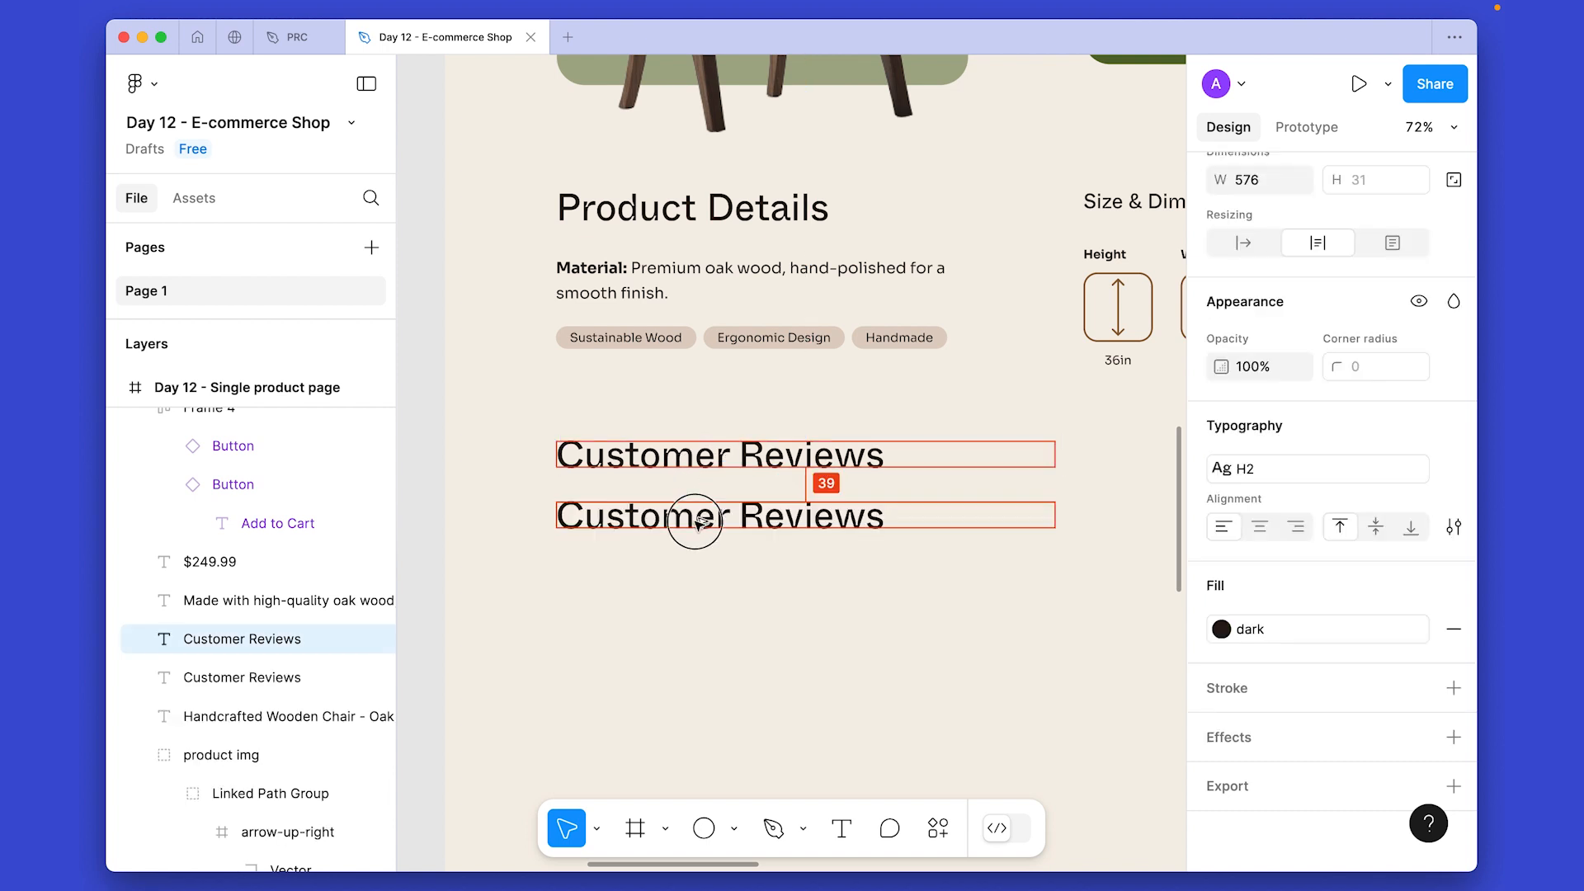
pyautogui.click(1257, 466)
pyautogui.click(1270, 718)
# Replace the H4 copy's text with the reviewer's name and set its text box to auto width.
pyautogui.press('Return')
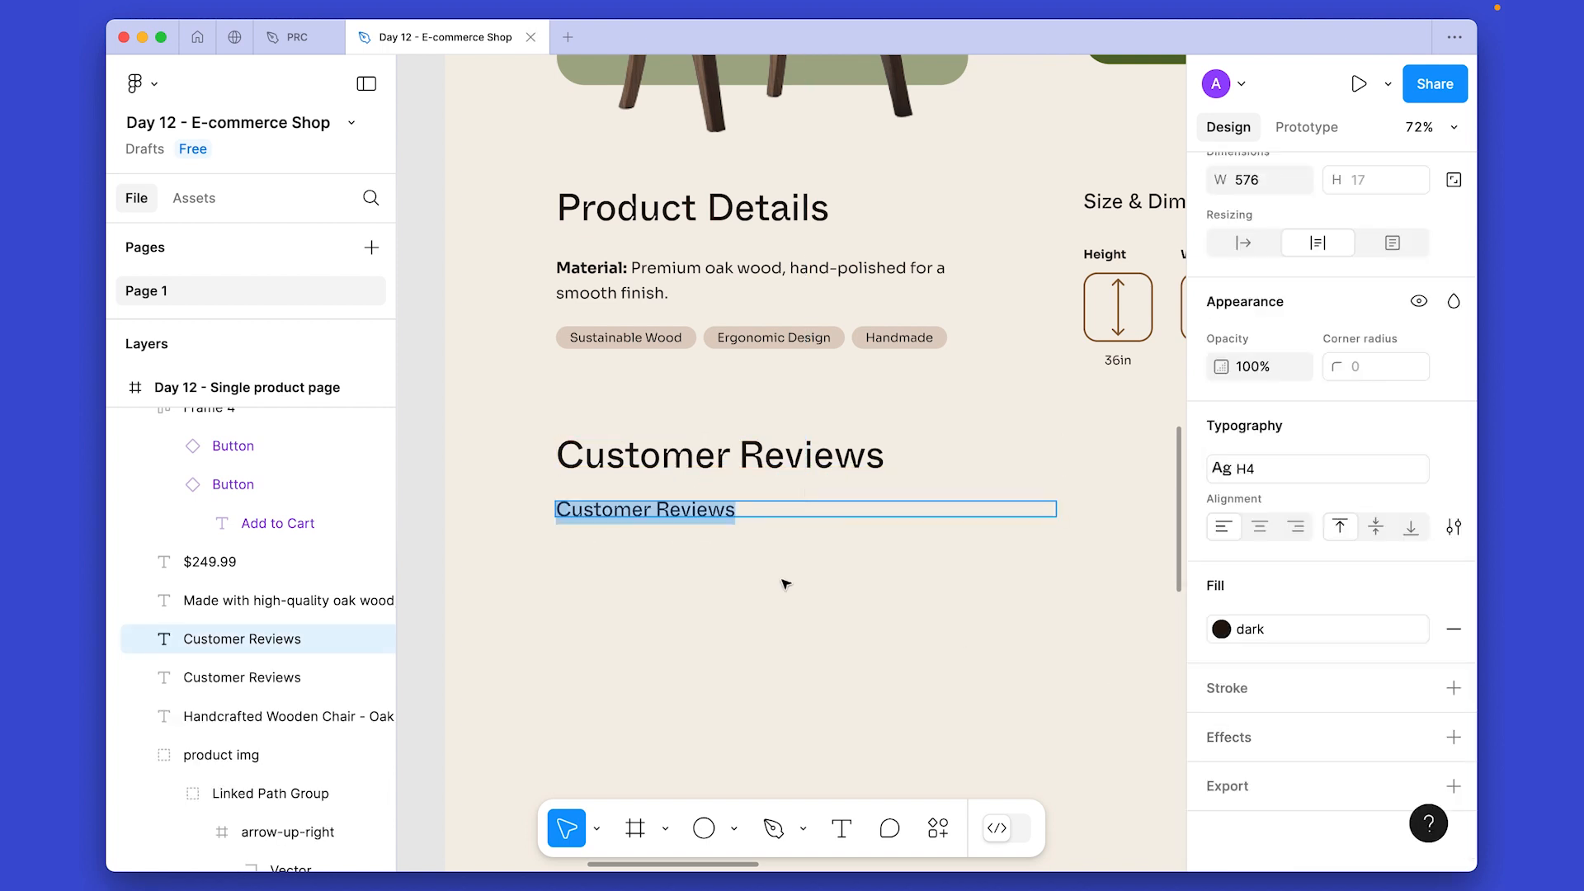
pyautogui.write('Jane D.')
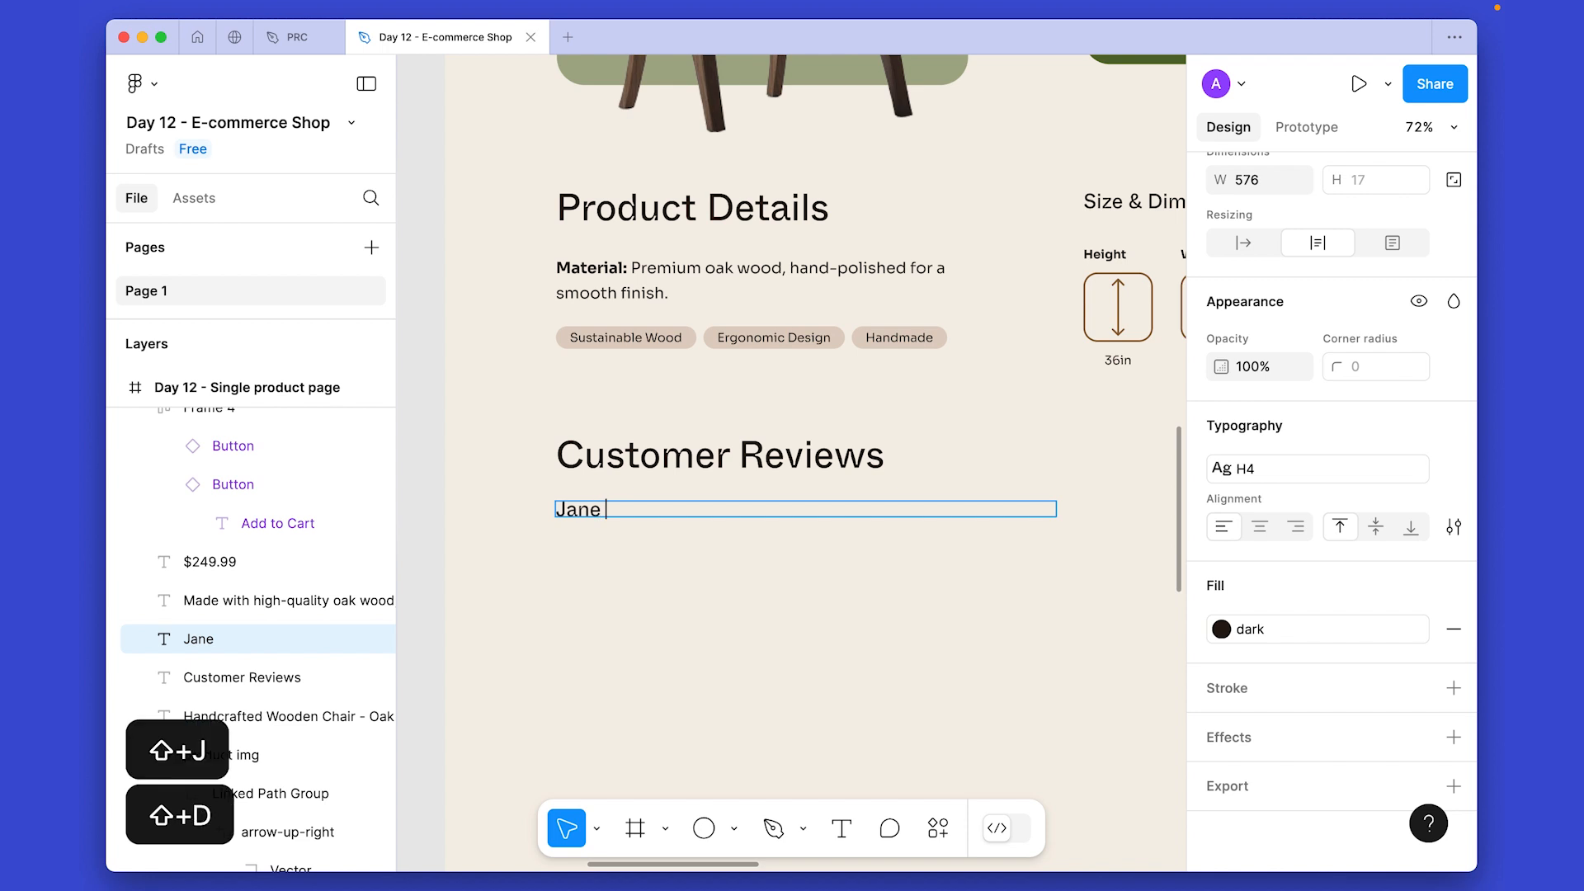
pyautogui.press('Escape')
pyautogui.click(1245, 245)
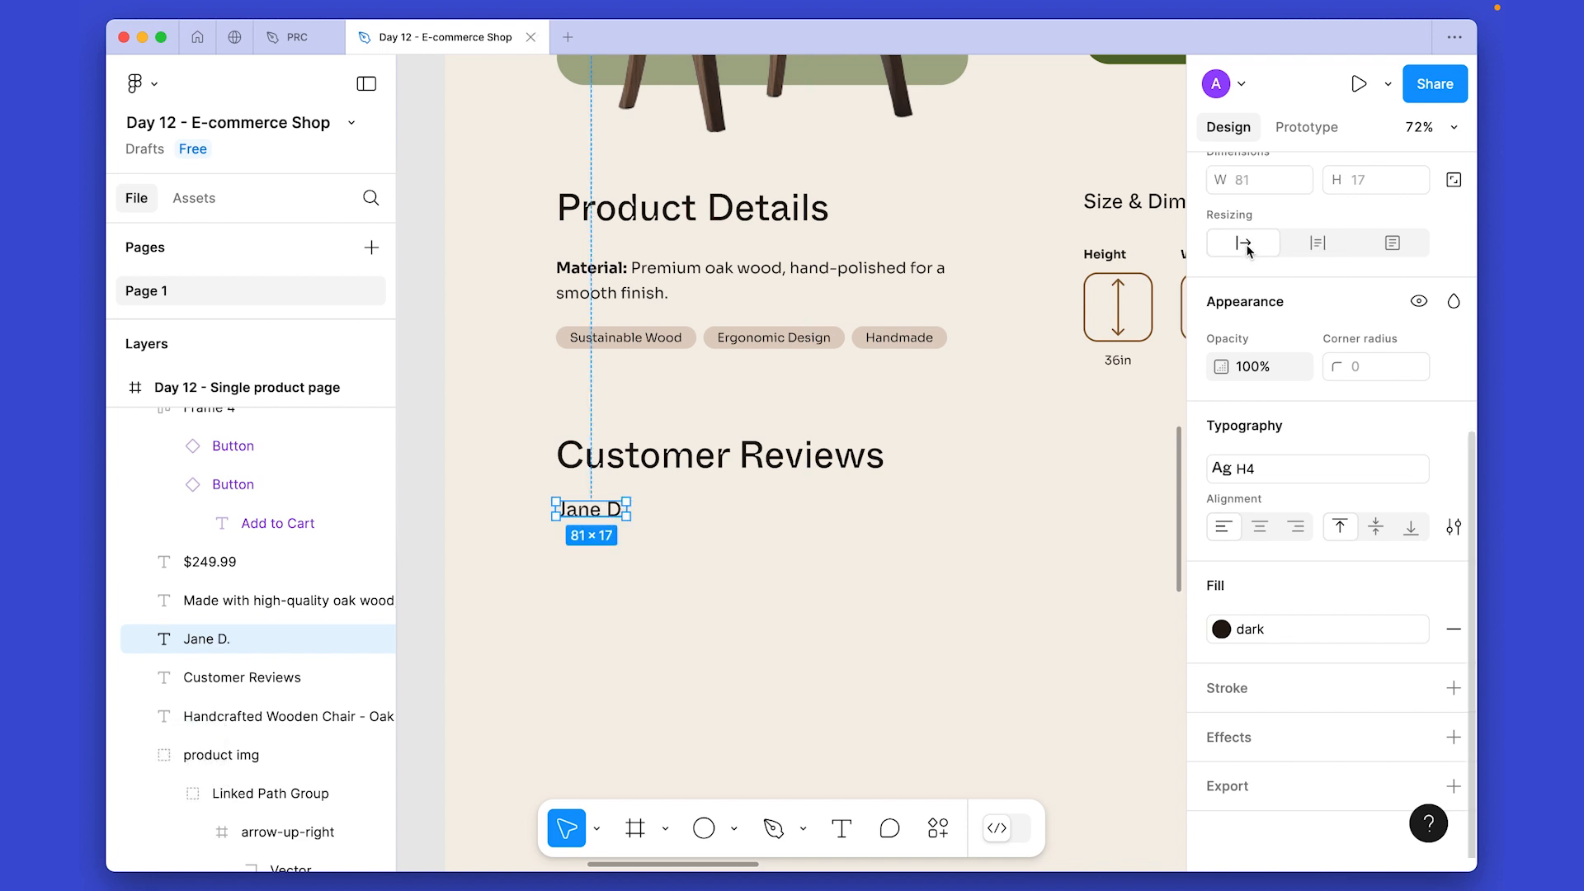
pyautogui.click(751, 464)
pyautogui.press('Escape')
# Duplicate the reviewer's name directly below itself and apply the body sm text style to the copy.
pyautogui.click(582, 510)
pyautogui.moveTo(582, 510); pyautogui.dragTo(580, 544)
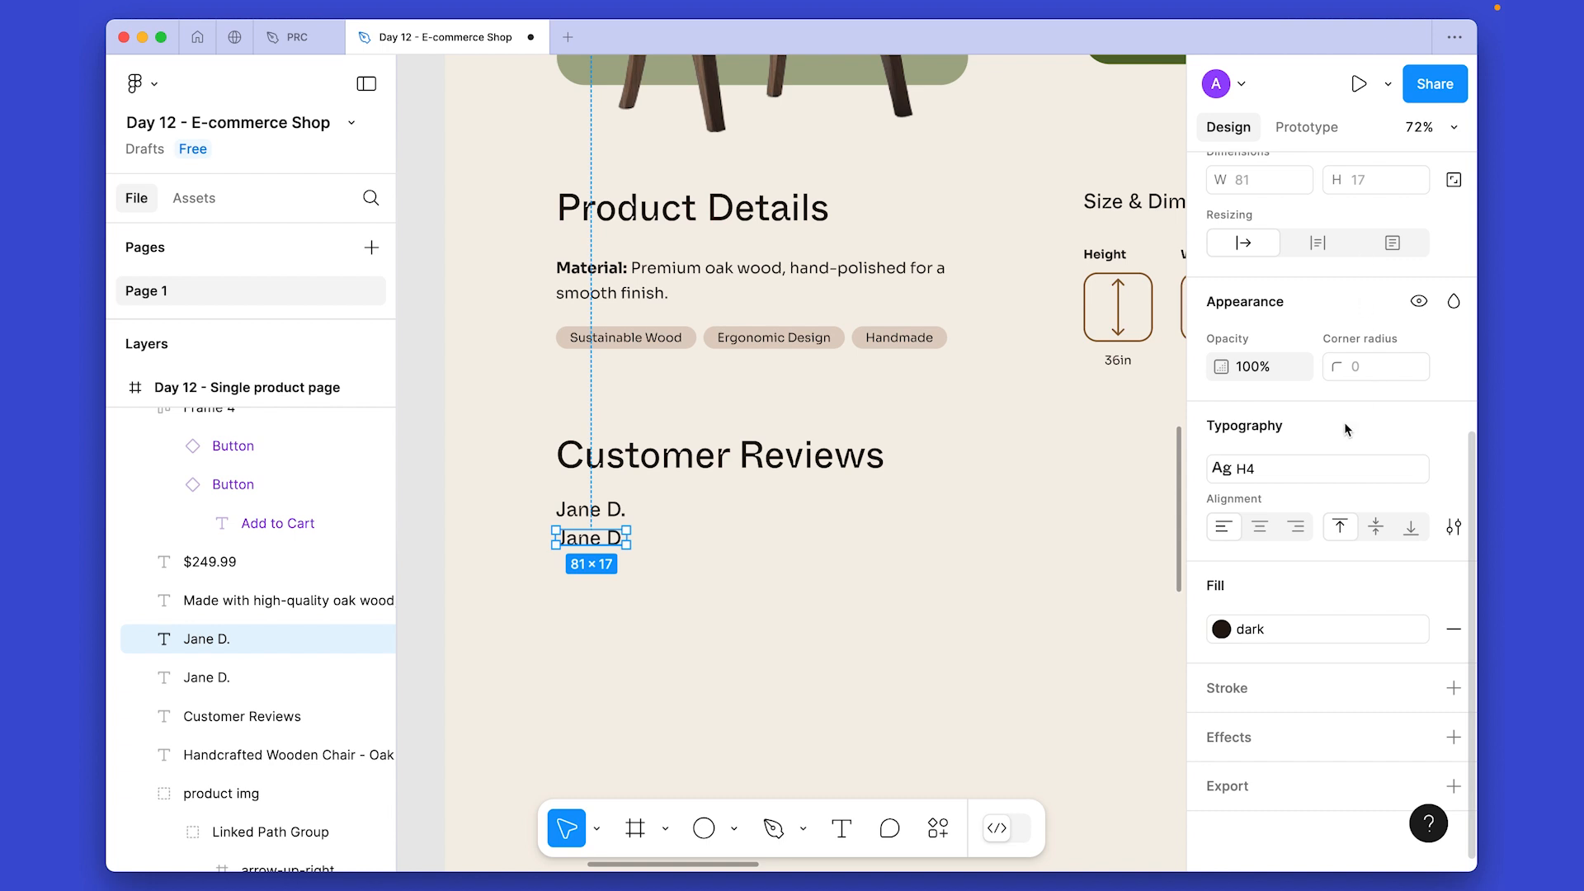
pyautogui.click(1285, 475)
pyautogui.click(1320, 850)
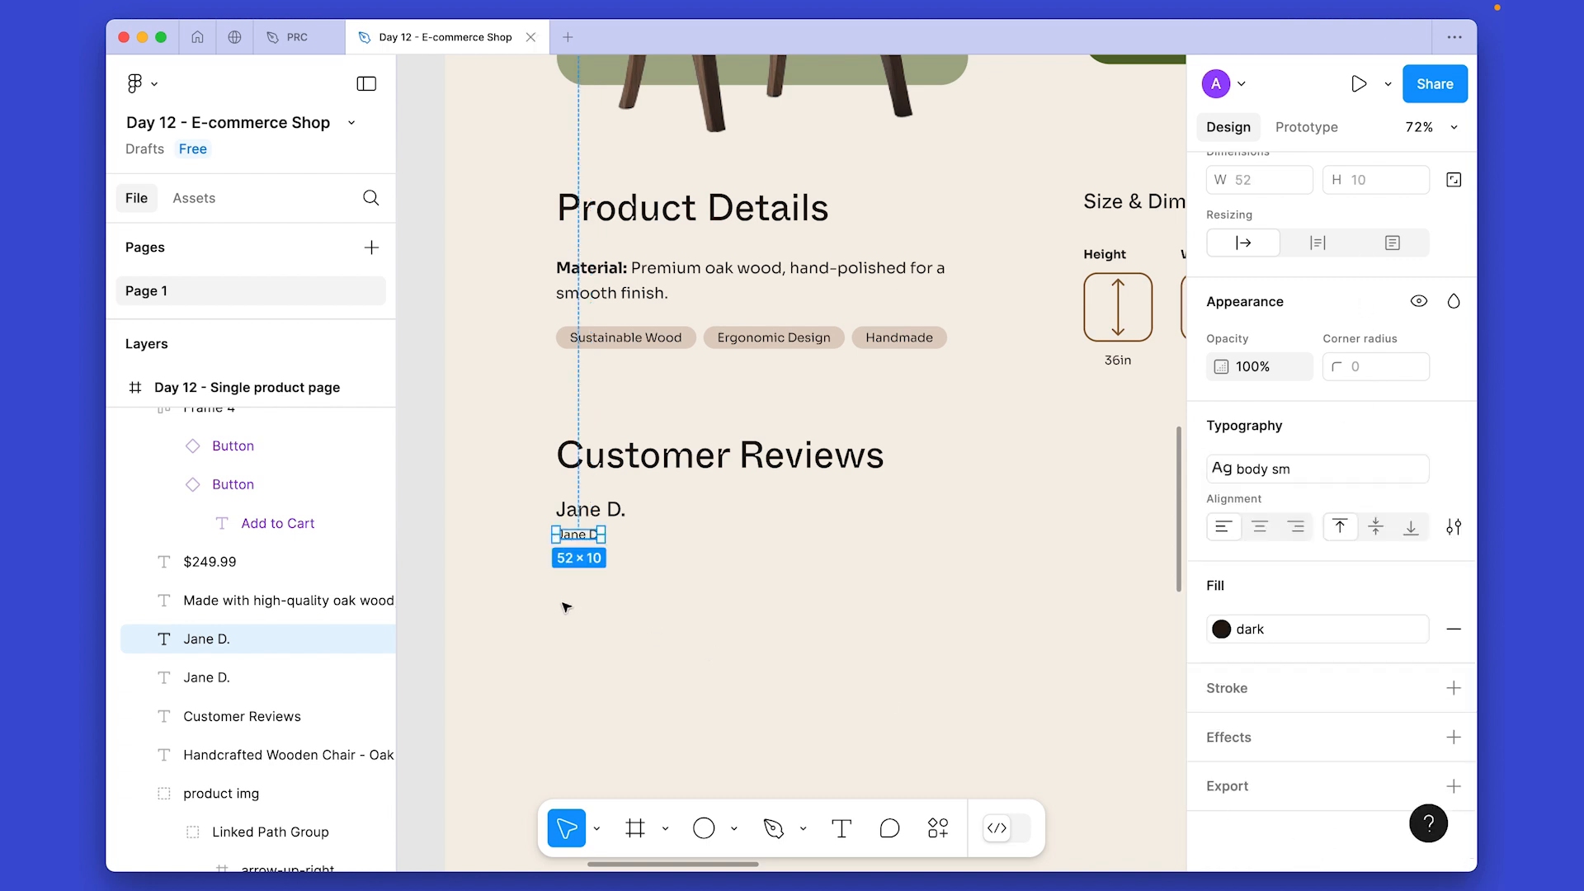
# Change the small text below the reviewer's name to "Verified Purchase".
pyautogui.scroll(3, 528, 526)
pyautogui.press('Return')
pyautogui.write('Ver')
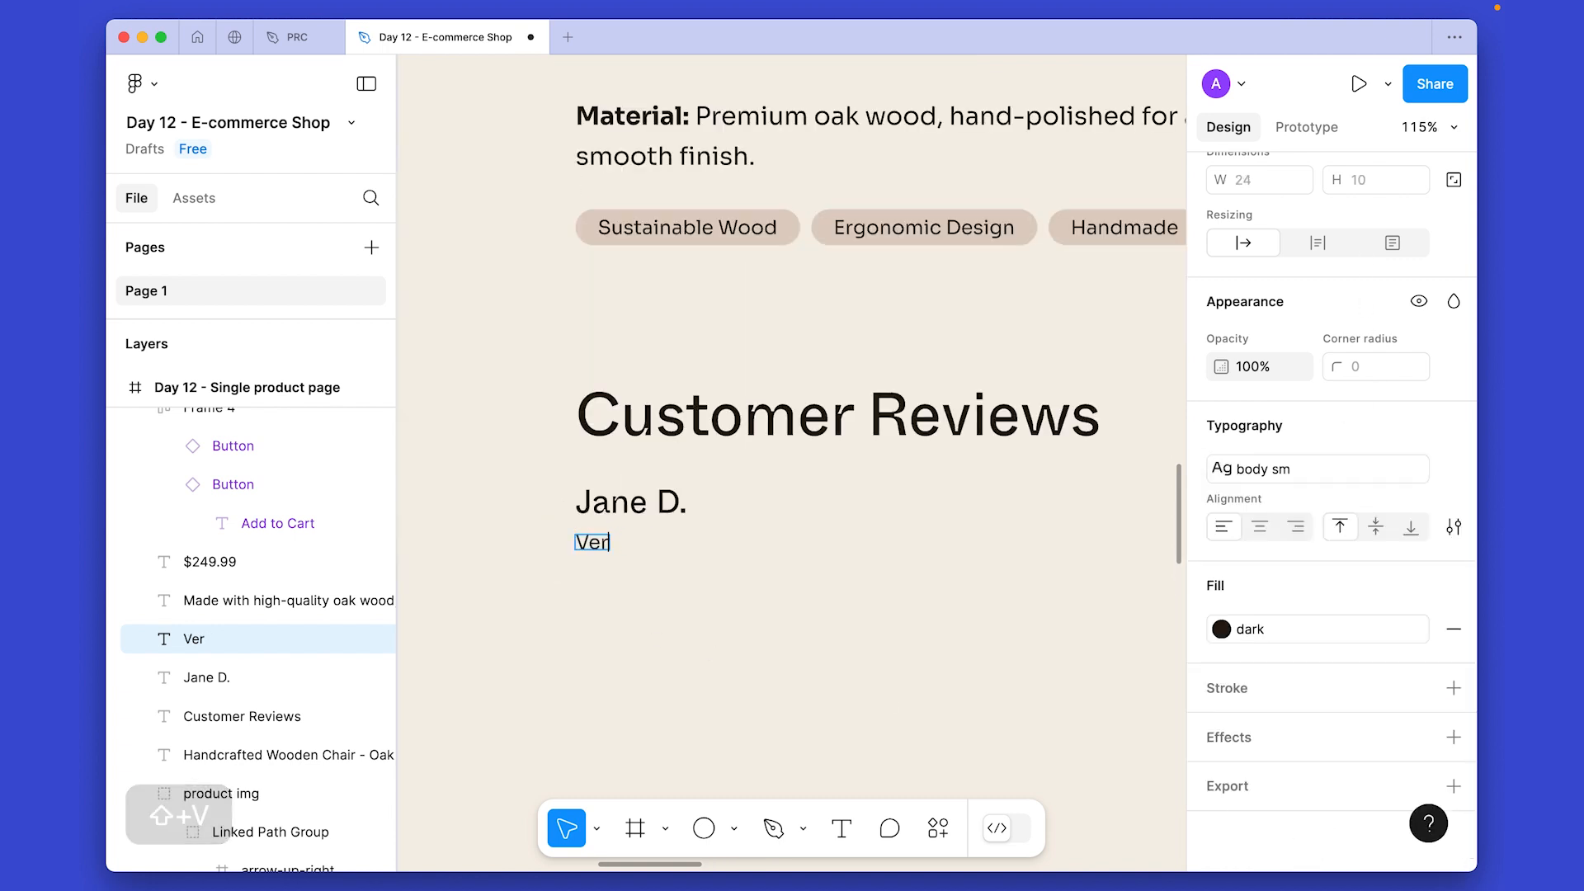
pyautogui.write('ified Purchase')
pyautogui.scroll(3, 707, 506)
pyautogui.press('Escape')
# Place a star shape beside the Verified Purchase text and set its size to 24 × 24.
pyautogui.scroll(2, 828, 502)
pyautogui.scroll(2, 827, 502)
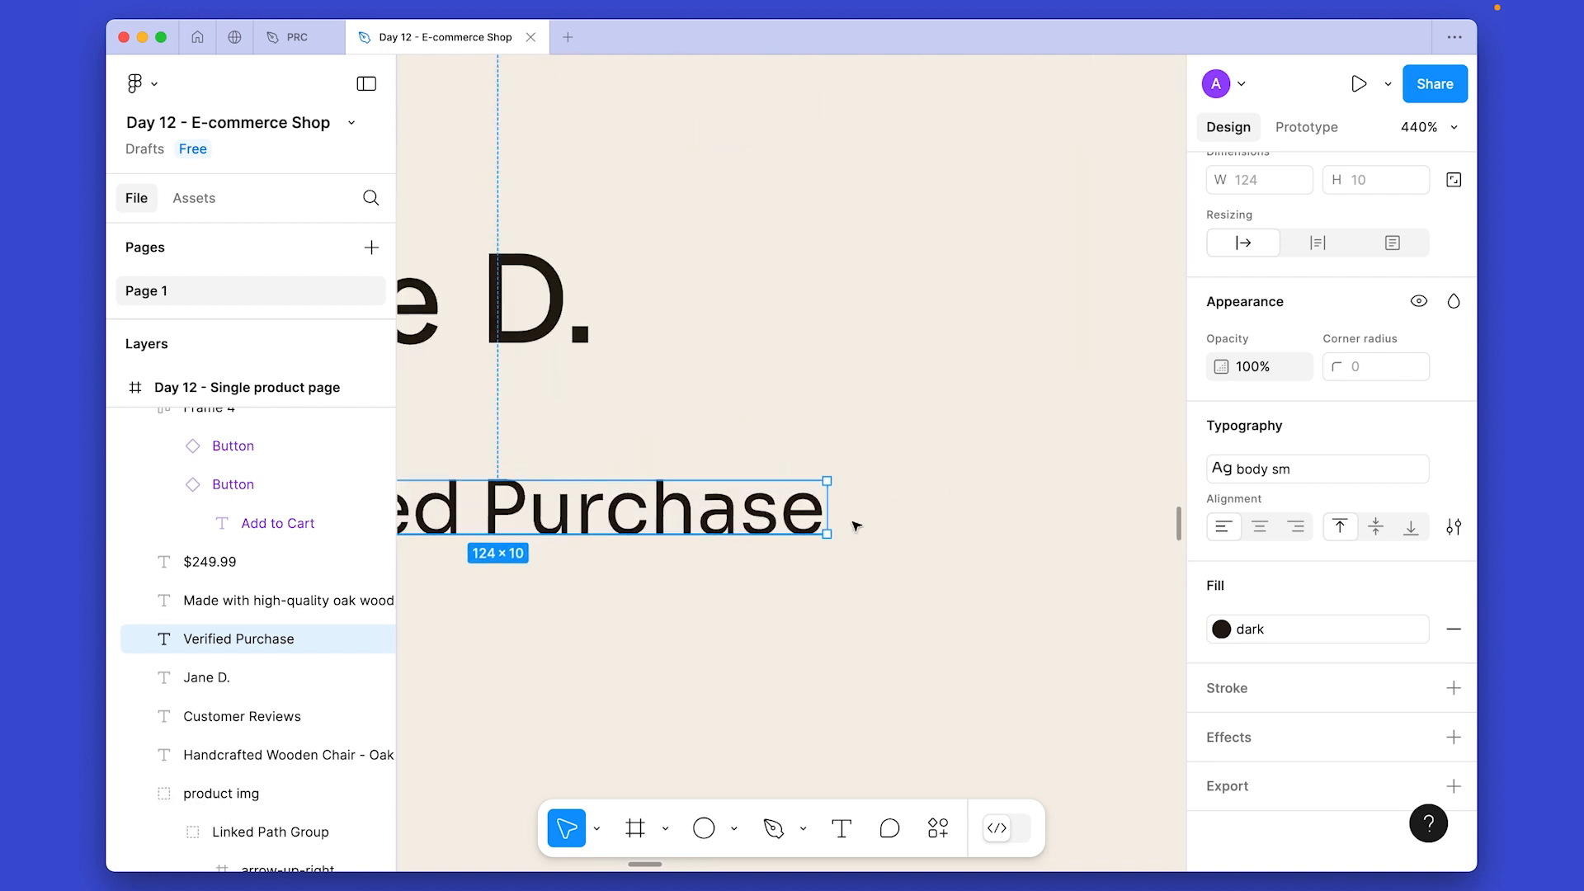
pyautogui.click(968, 531)
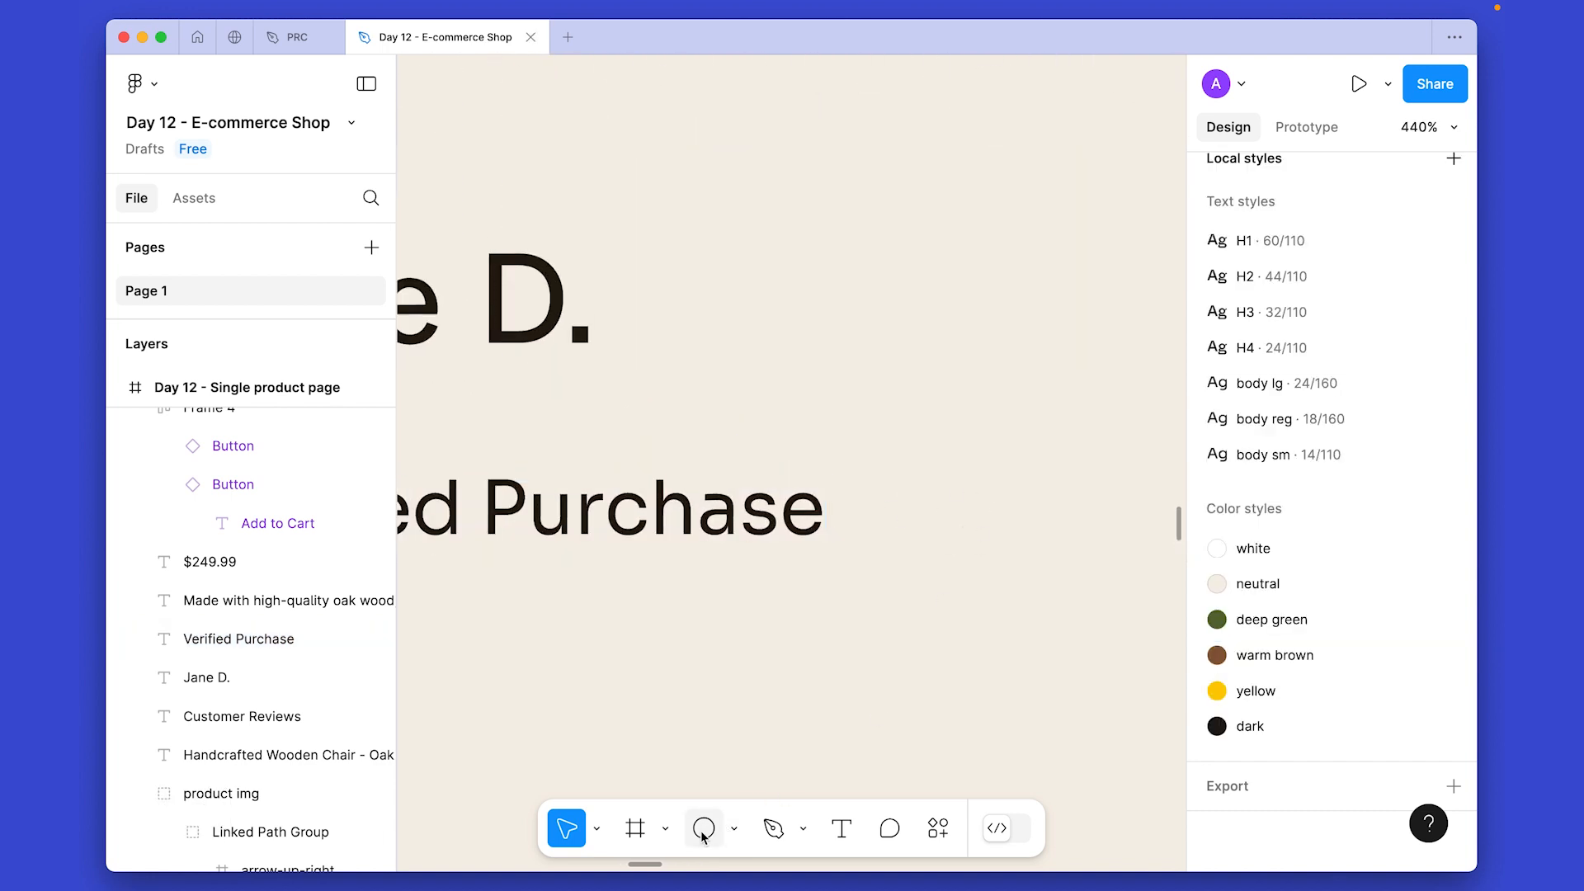
pyautogui.click(733, 828)
pyautogui.click(797, 742)
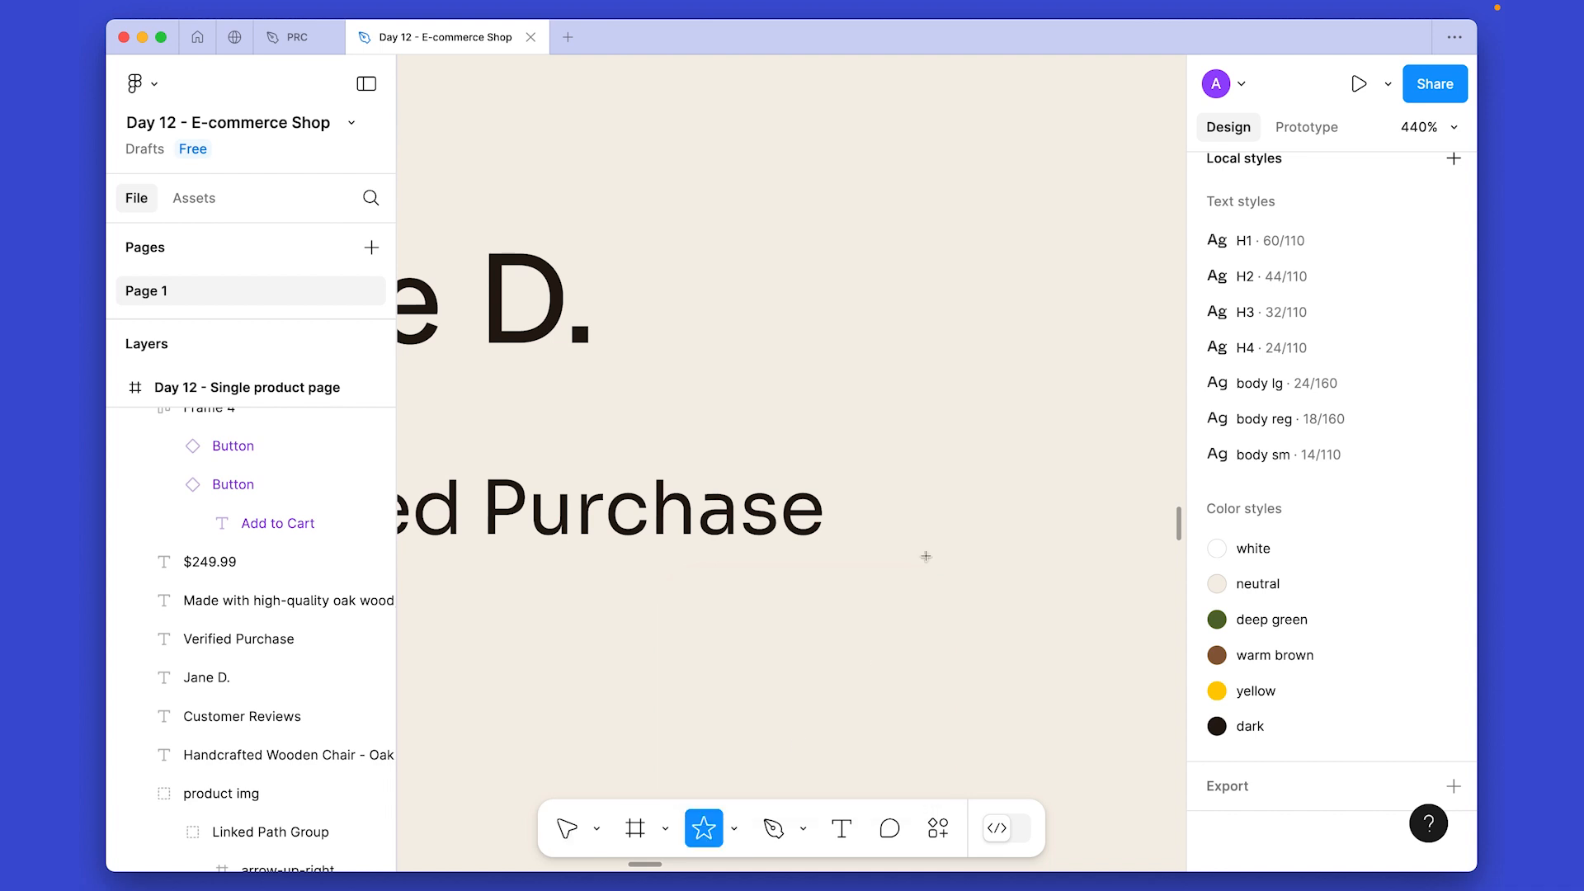
pyautogui.click(943, 509)
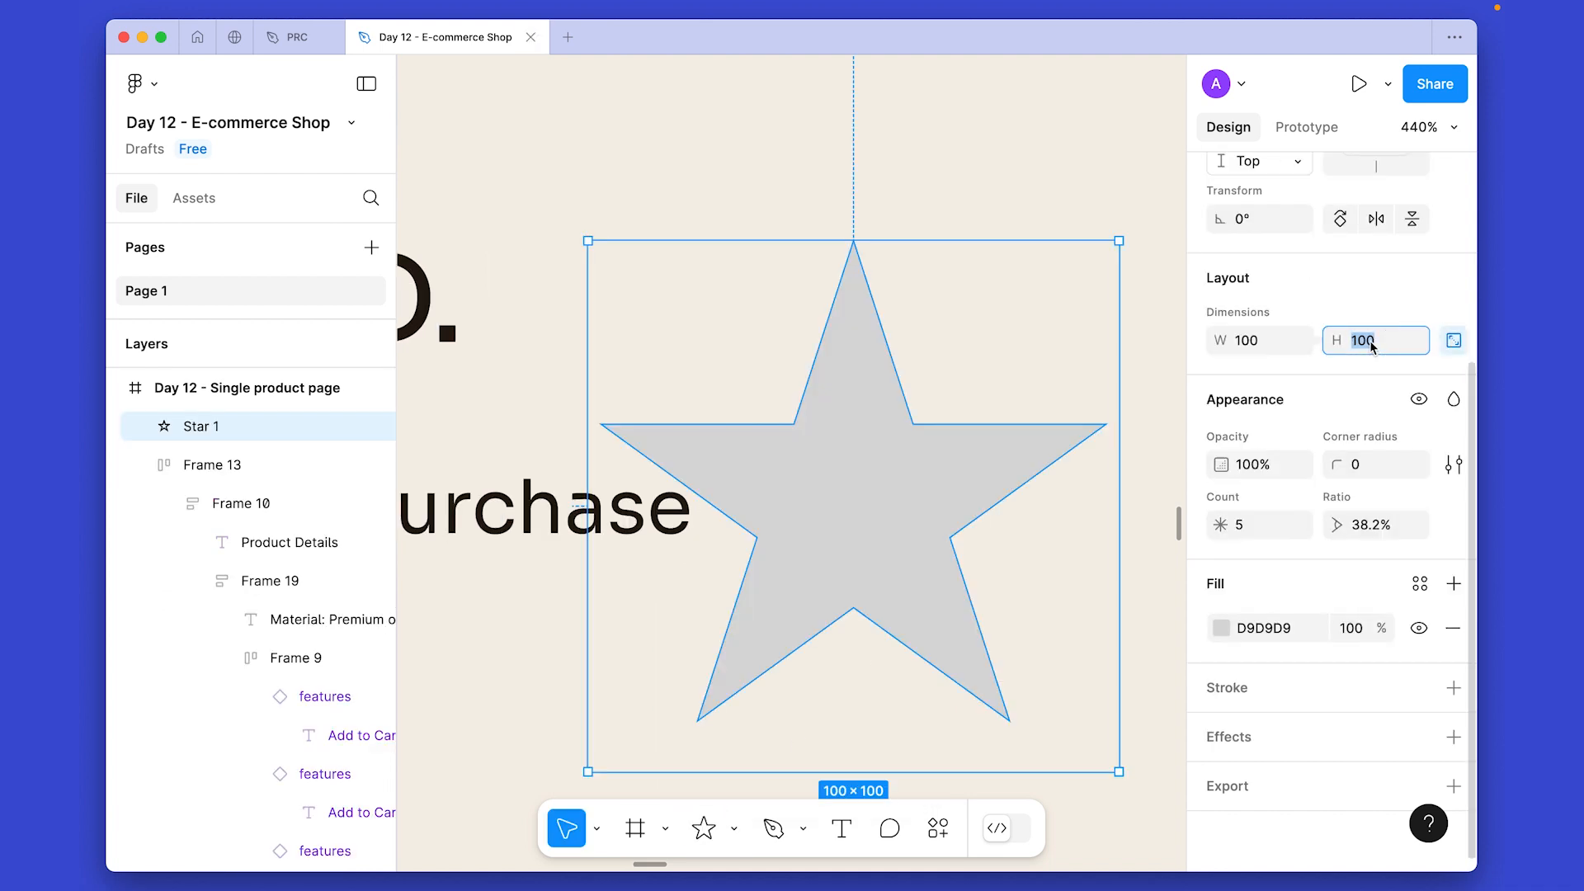
pyautogui.press('Return')
# Set the star's point count to 8 and adjust its inner ratio to 75%.
pyautogui.click(1276, 526)
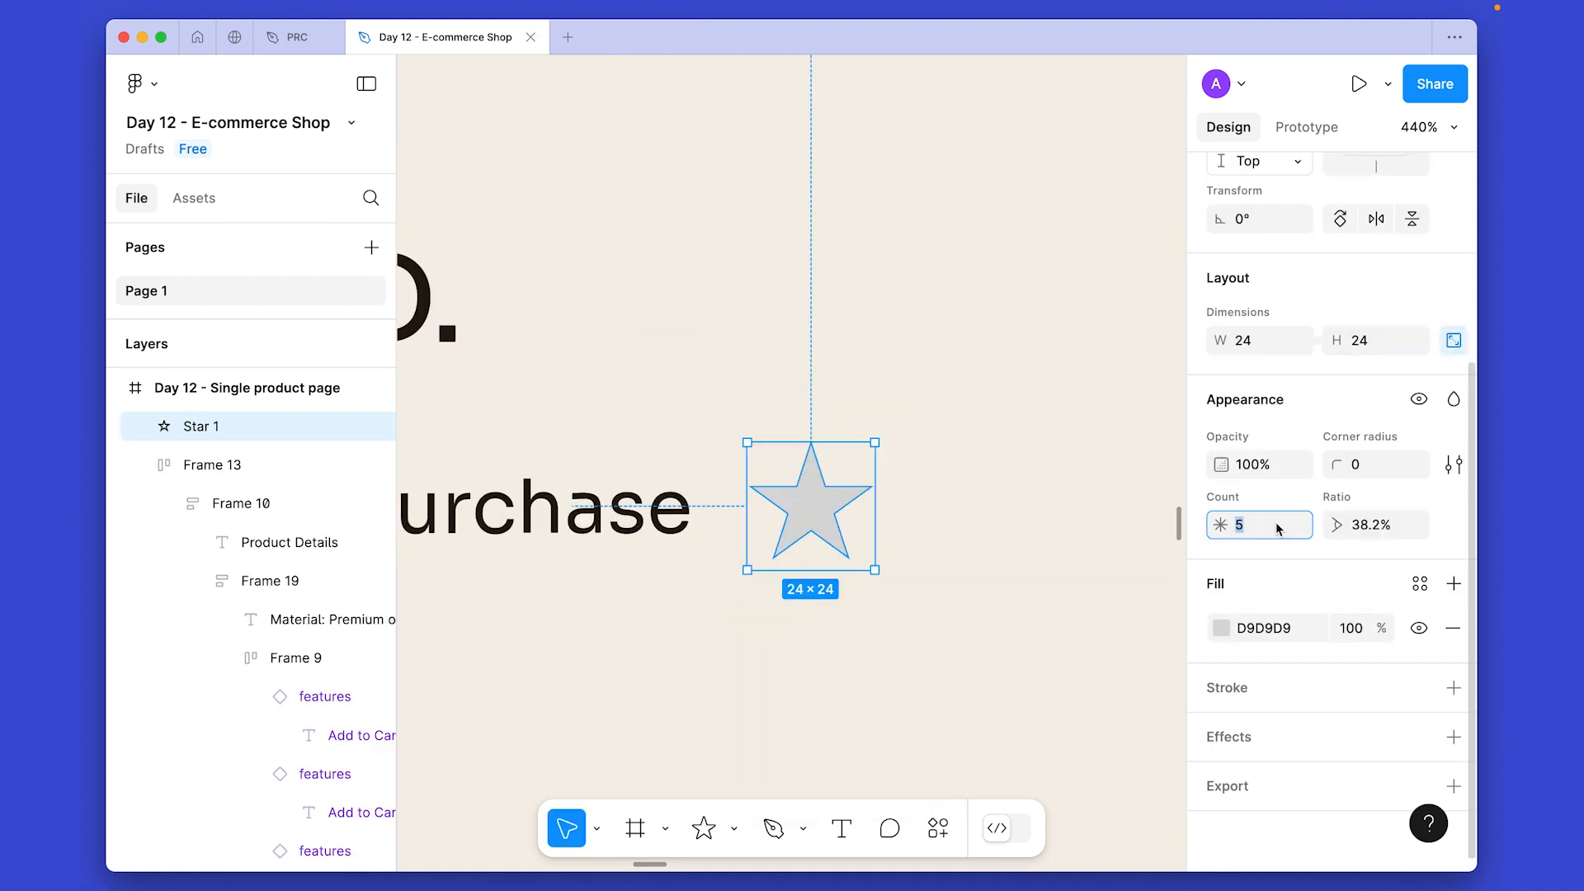
pyautogui.press('Up')
pyautogui.press('Up')
pyautogui.press('Up')
pyautogui.press('Return')
pyautogui.scroll(5, 815, 457)
pyautogui.moveTo(834, 530); pyautogui.dragTo(882, 473)
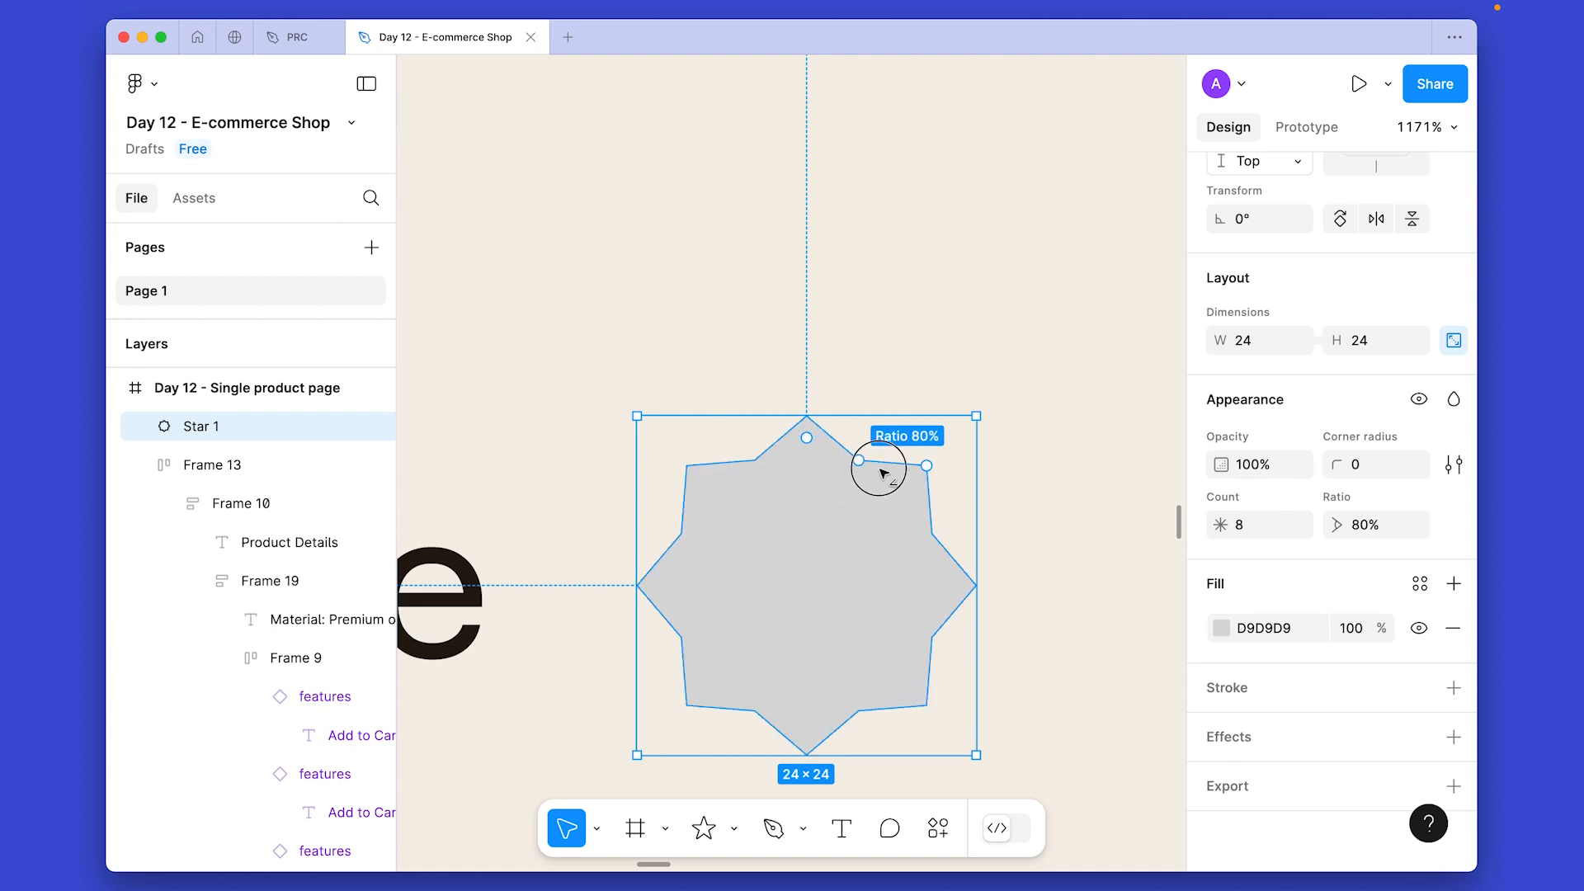
pyautogui.moveTo(882, 474); pyautogui.dragTo(876, 486)
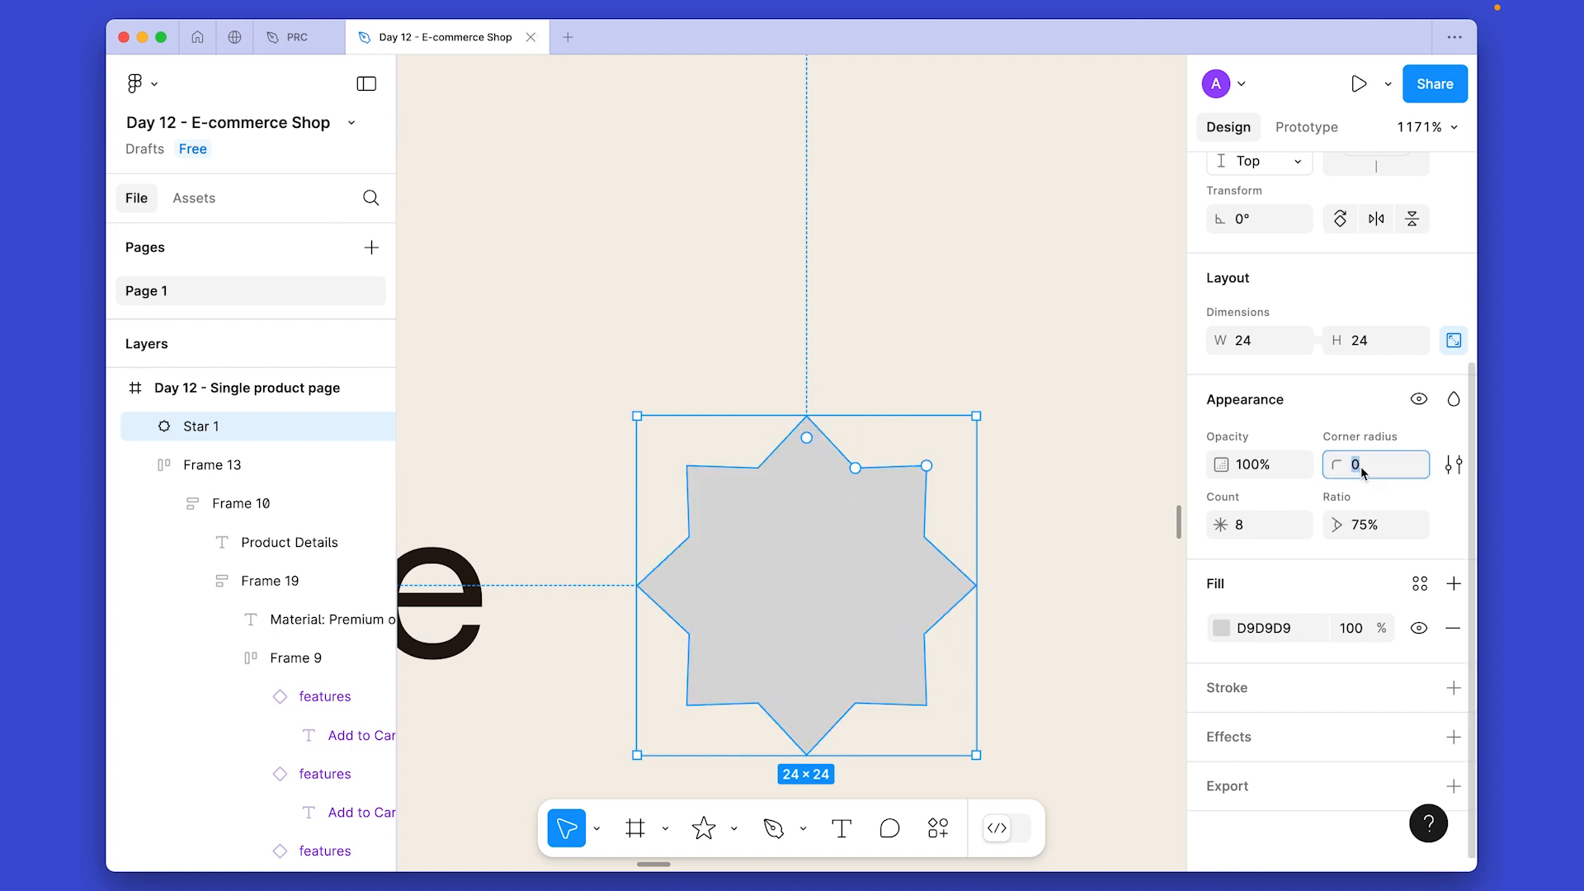
# Round the star's corners with a radius of 2 and fill it with the deep green color style.
pyautogui.press('Up')
pyautogui.press('Up')
pyautogui.press('Down')
pyautogui.press('Up')
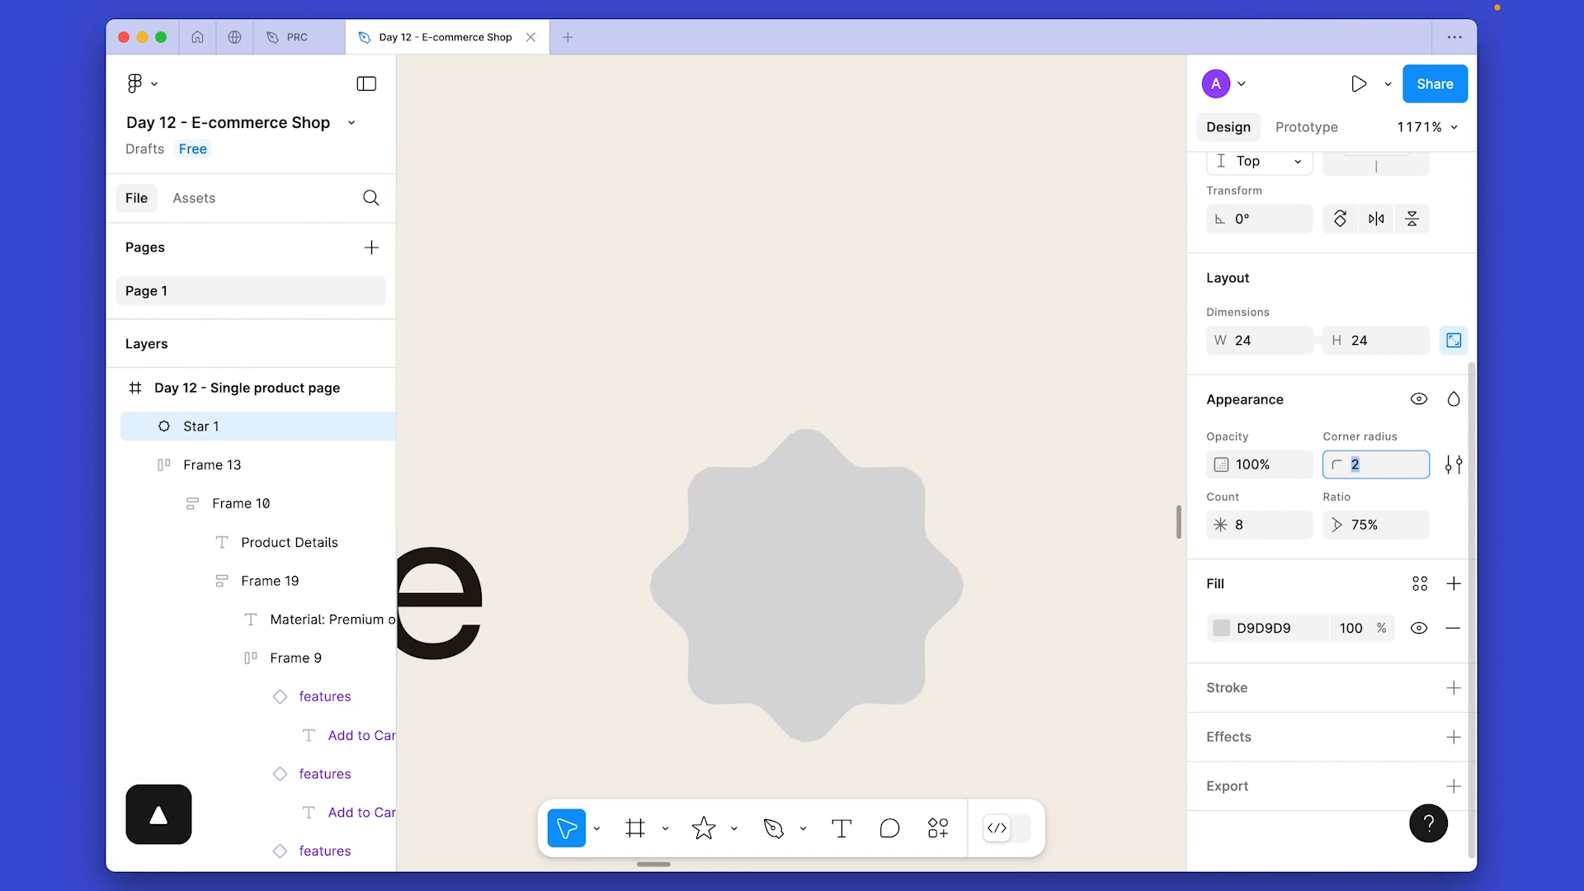
pyautogui.click(1103, 515)
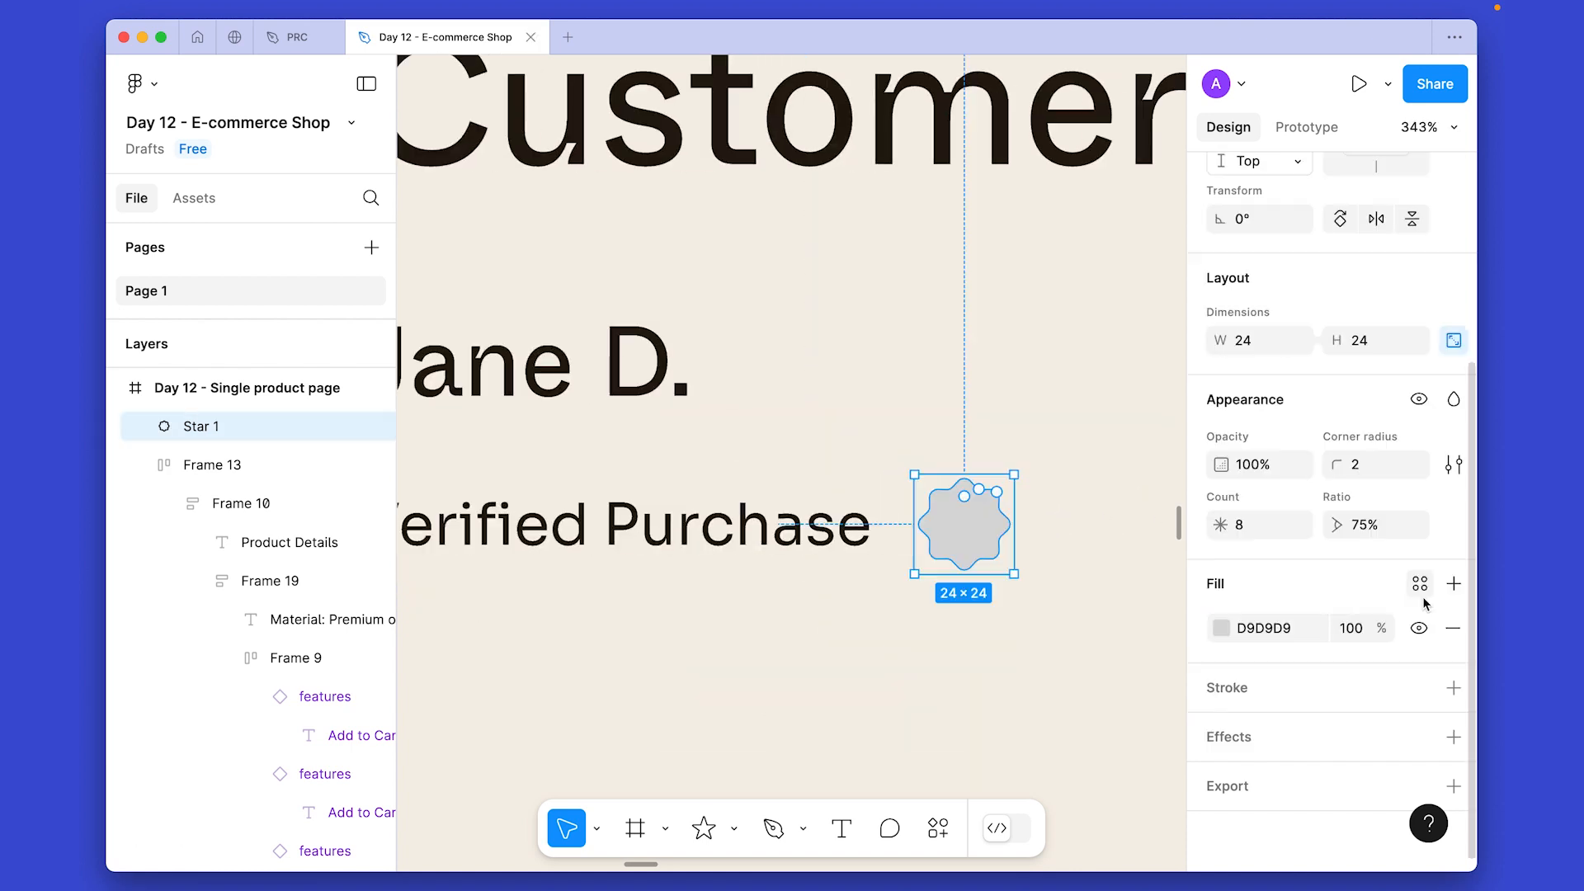
pyautogui.click(1421, 584)
pyautogui.click(1000, 702)
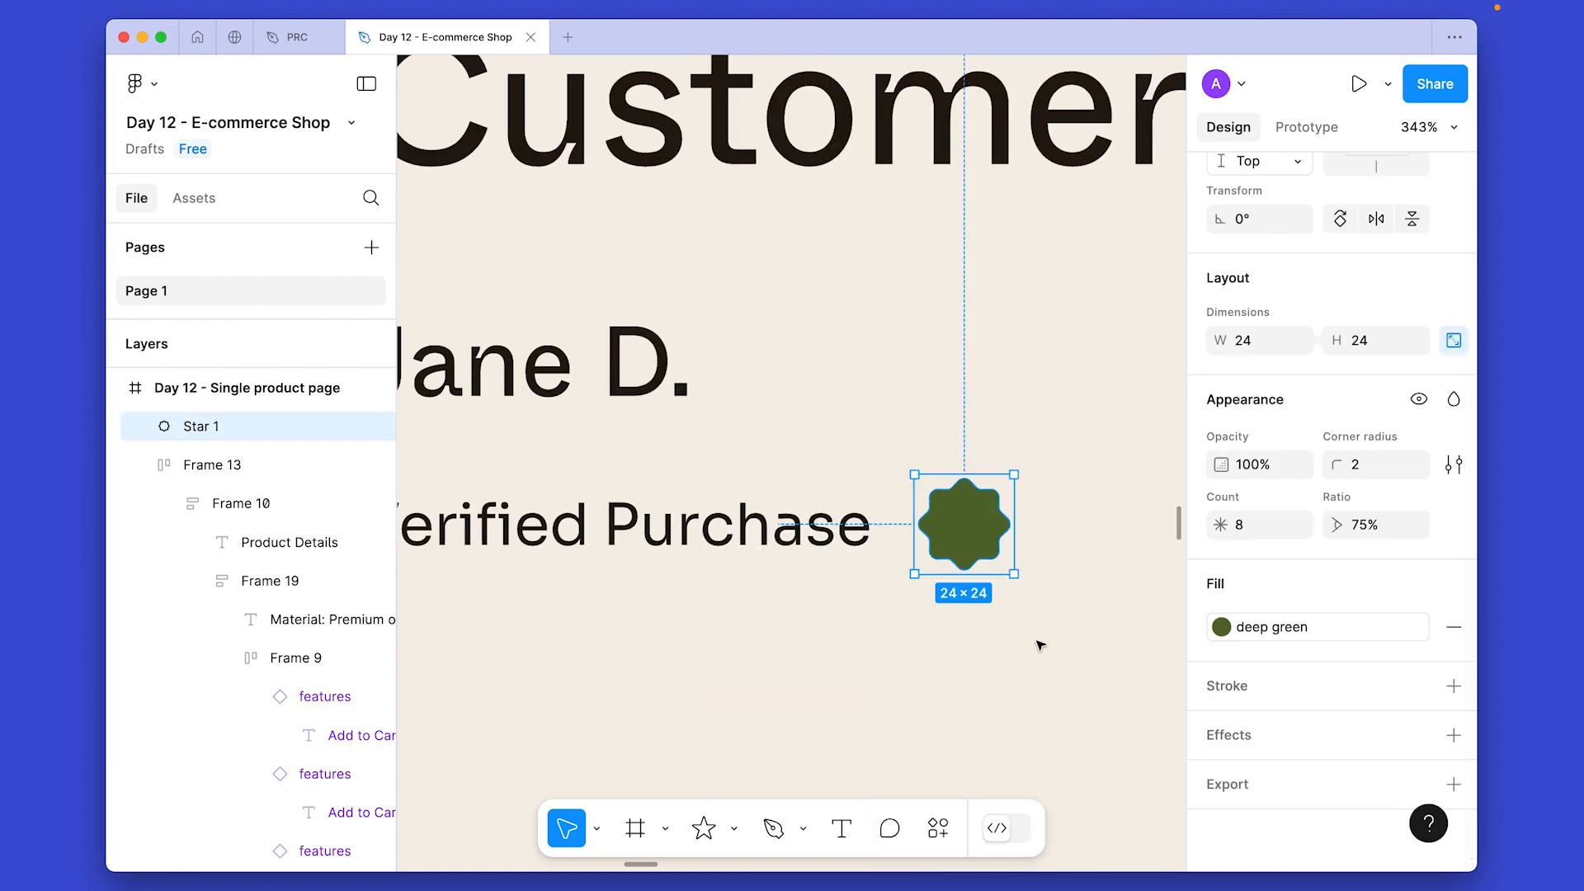
# Insert the check icon from the Feather Icons plugin.
pyautogui.press('super+slash')
pyautogui.press('Down')
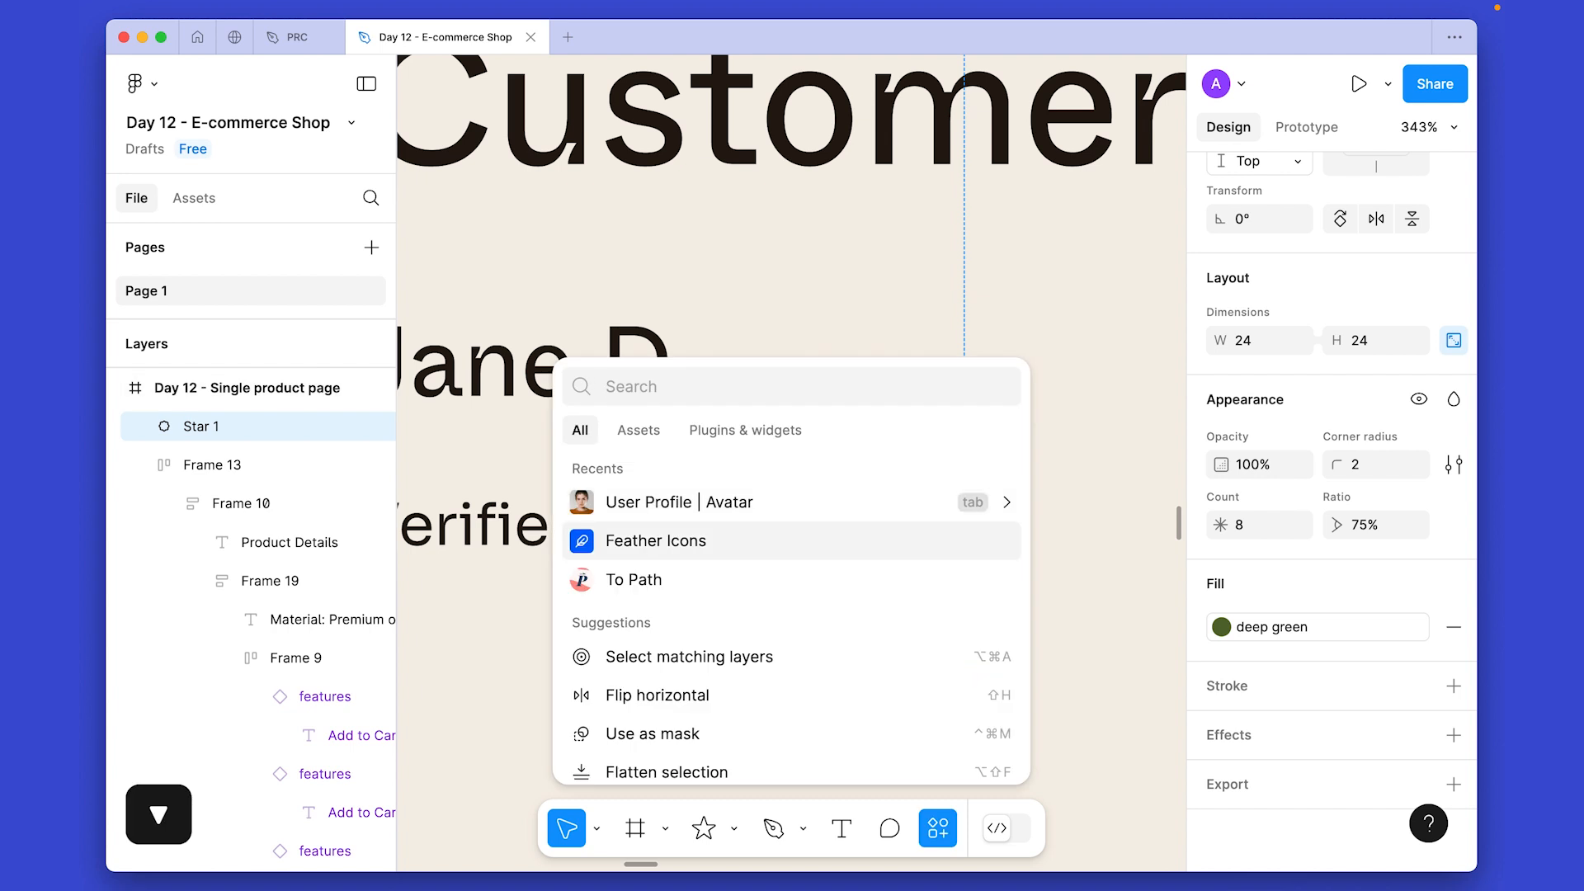
pyautogui.press('Return')
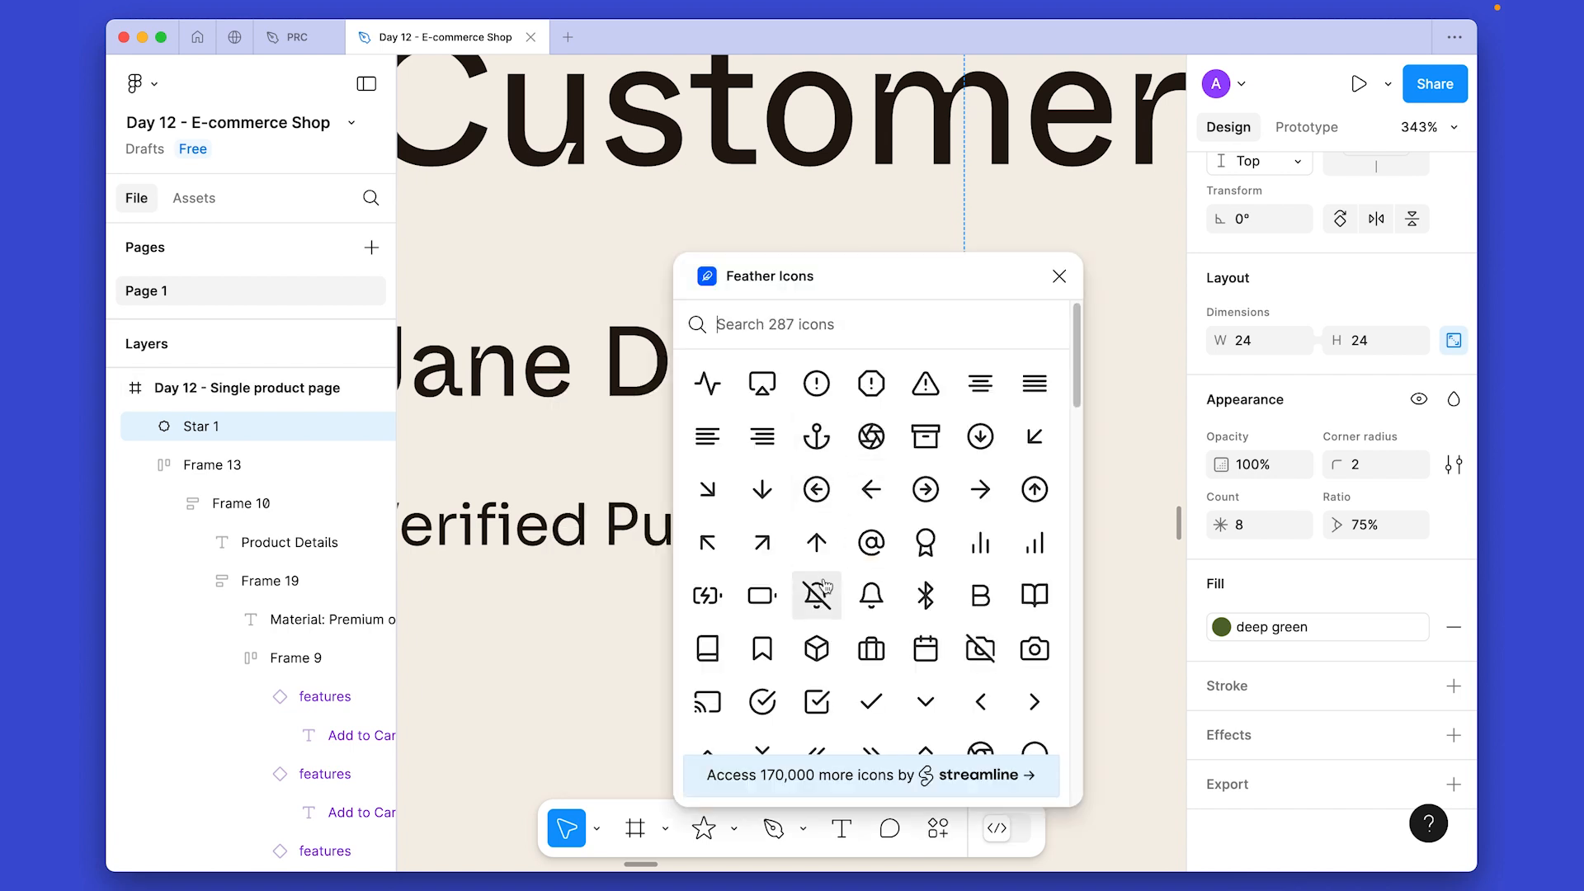
pyautogui.click(854, 705)
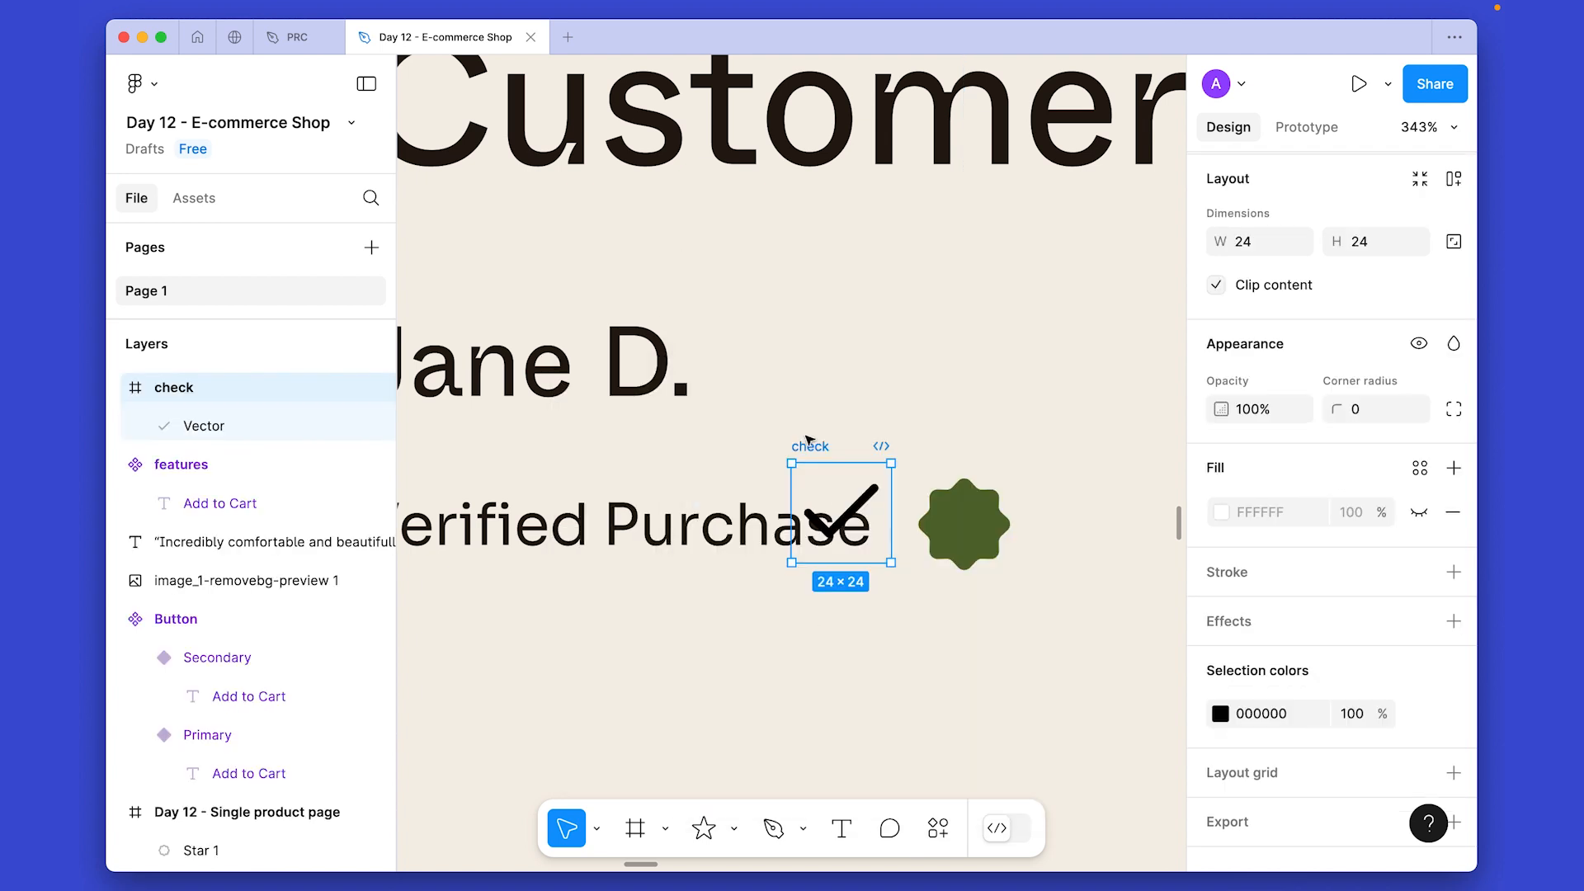
# Move the check icon into the product page frame, place it over the green badge and color it neutral.
pyautogui.press('super+x')
pyautogui.click(963, 512)
pyautogui.press('super+v')
pyautogui.moveTo(841, 511); pyautogui.dragTo(956, 512)
pyautogui.click(1220, 714)
pyautogui.click(980, 668)
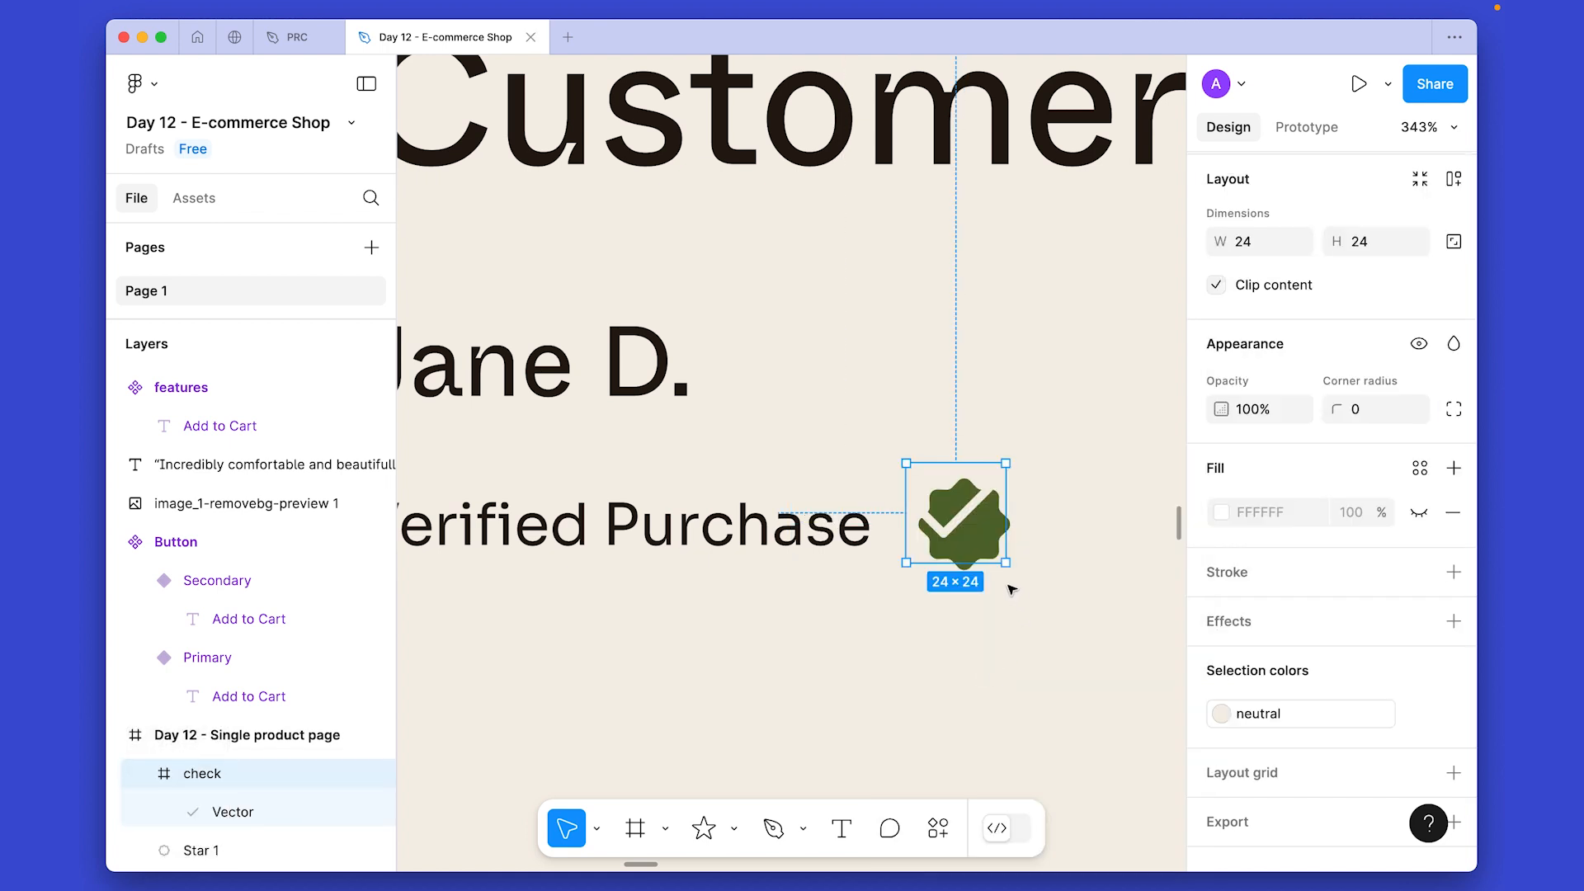
# Scale the check icon proportionally to 12 × 12 with the Scale tool.
pyautogui.press('k')
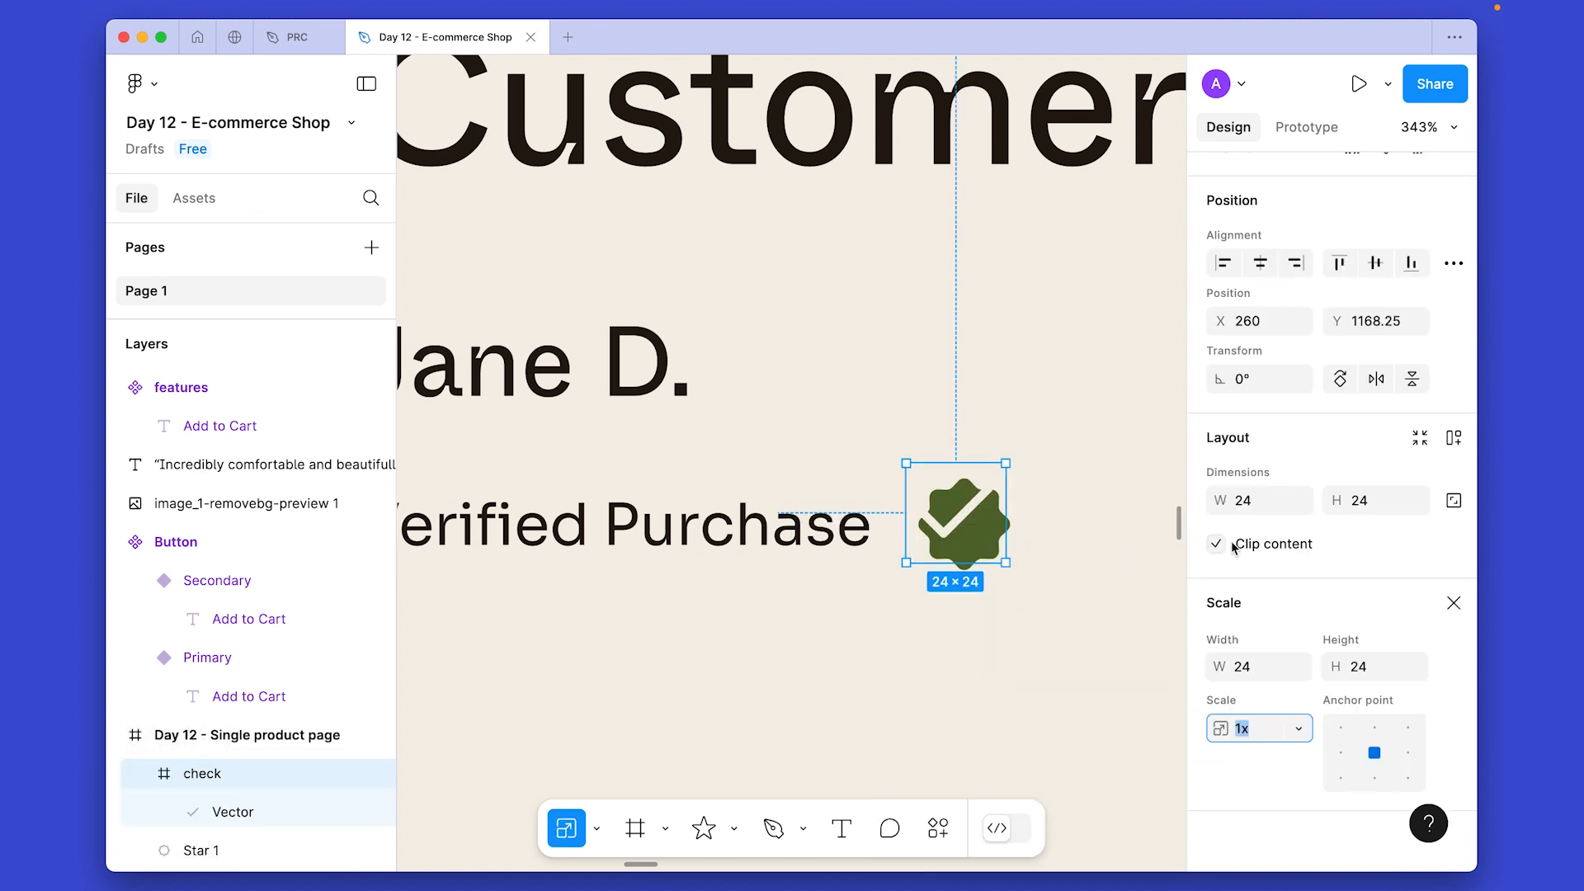
pyautogui.click(1310, 736)
pyautogui.click(1304, 700)
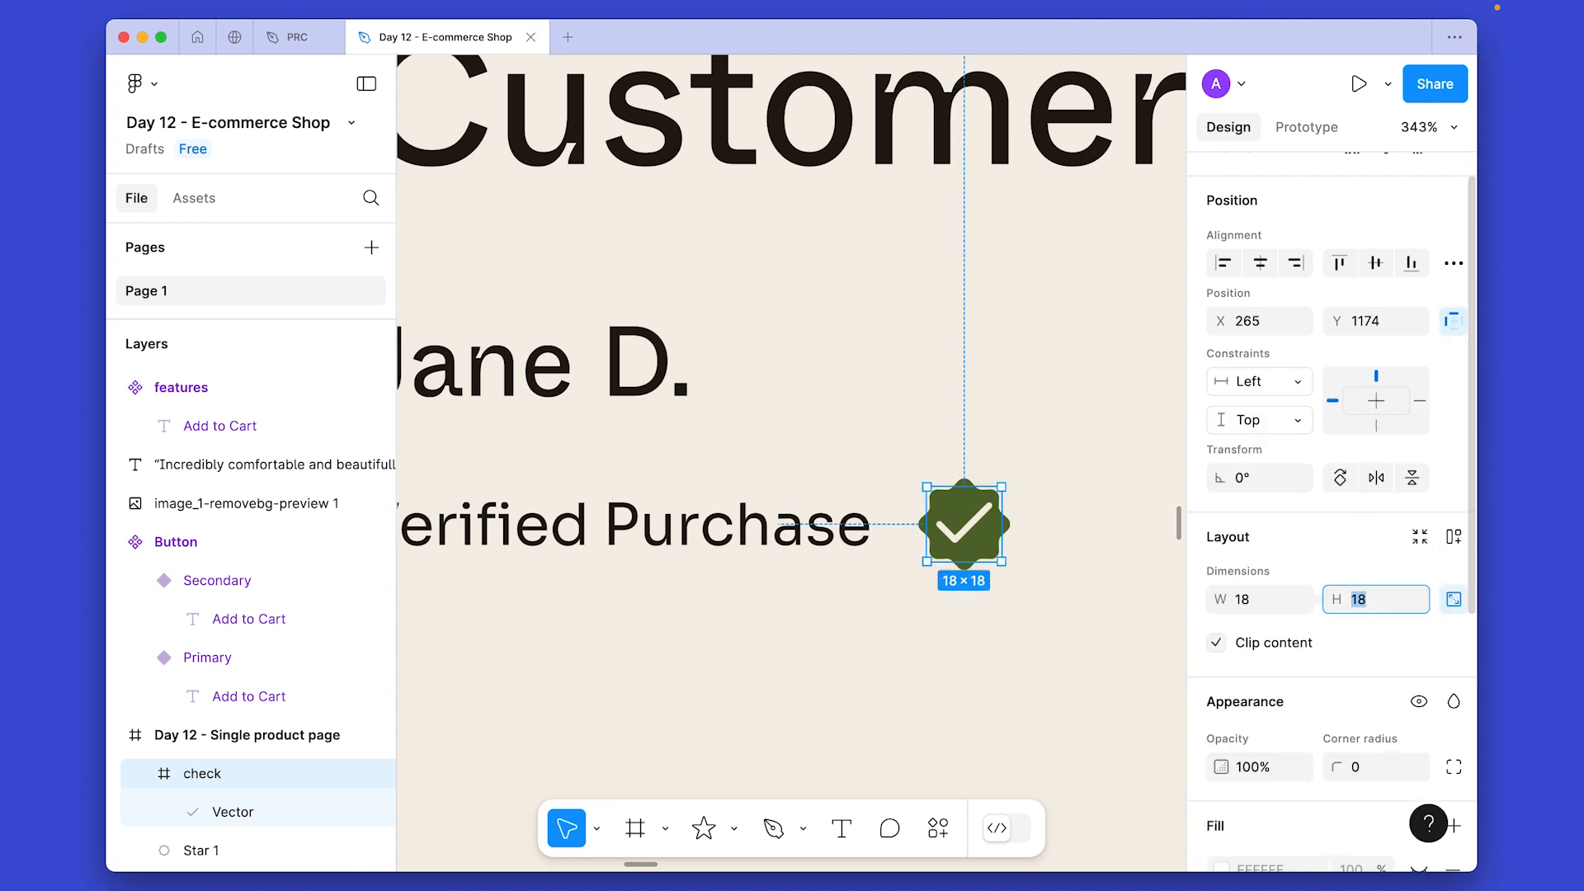
pyautogui.press('super+z')
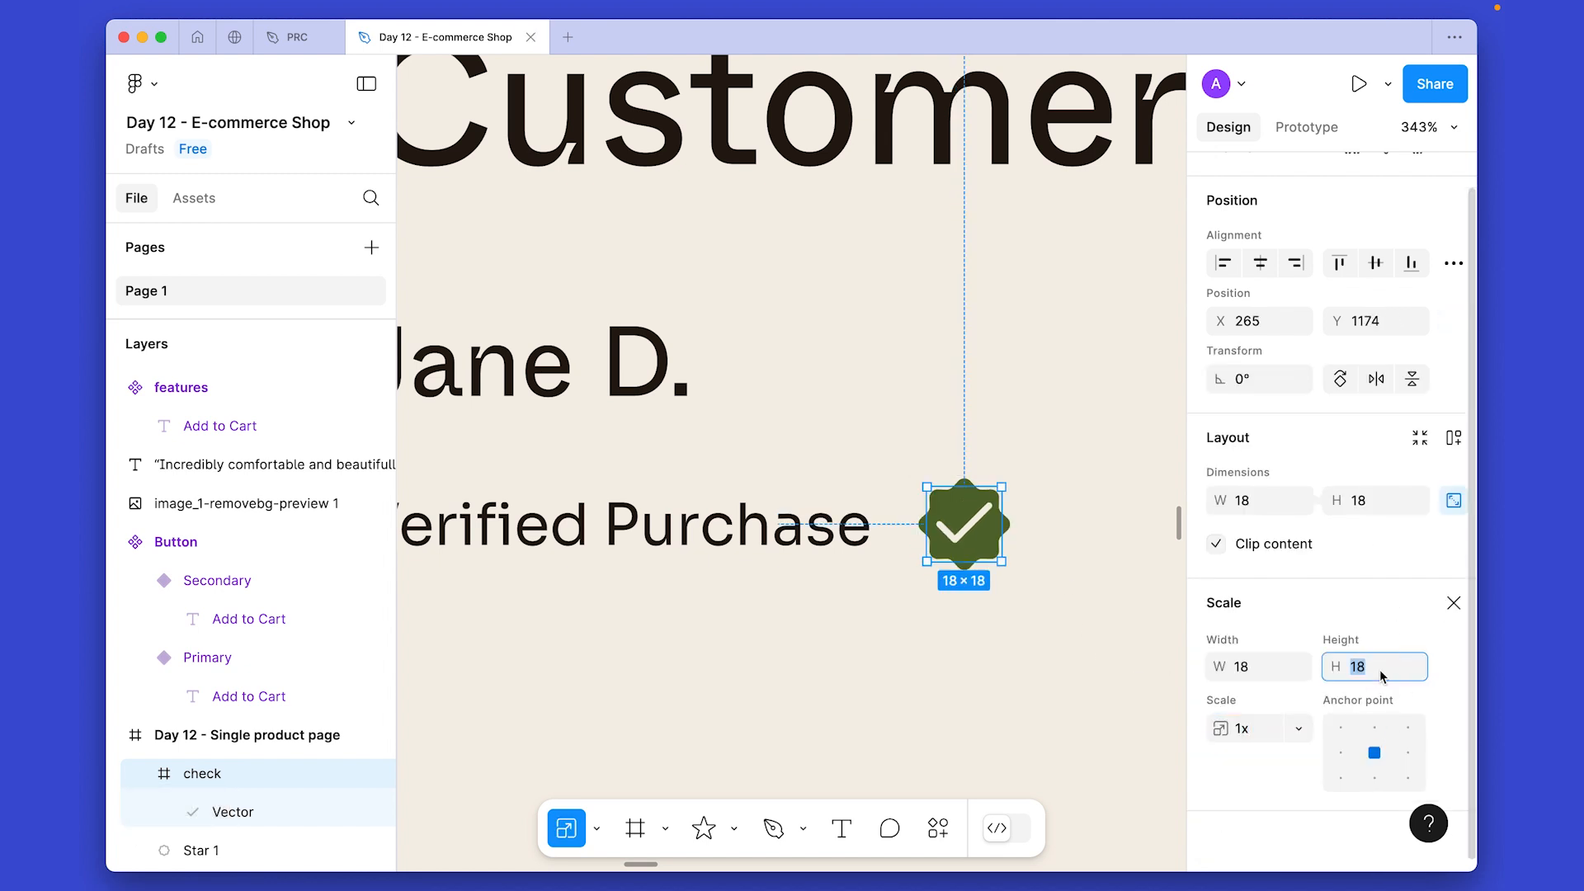
pyautogui.write('12')
pyautogui.press('Return')
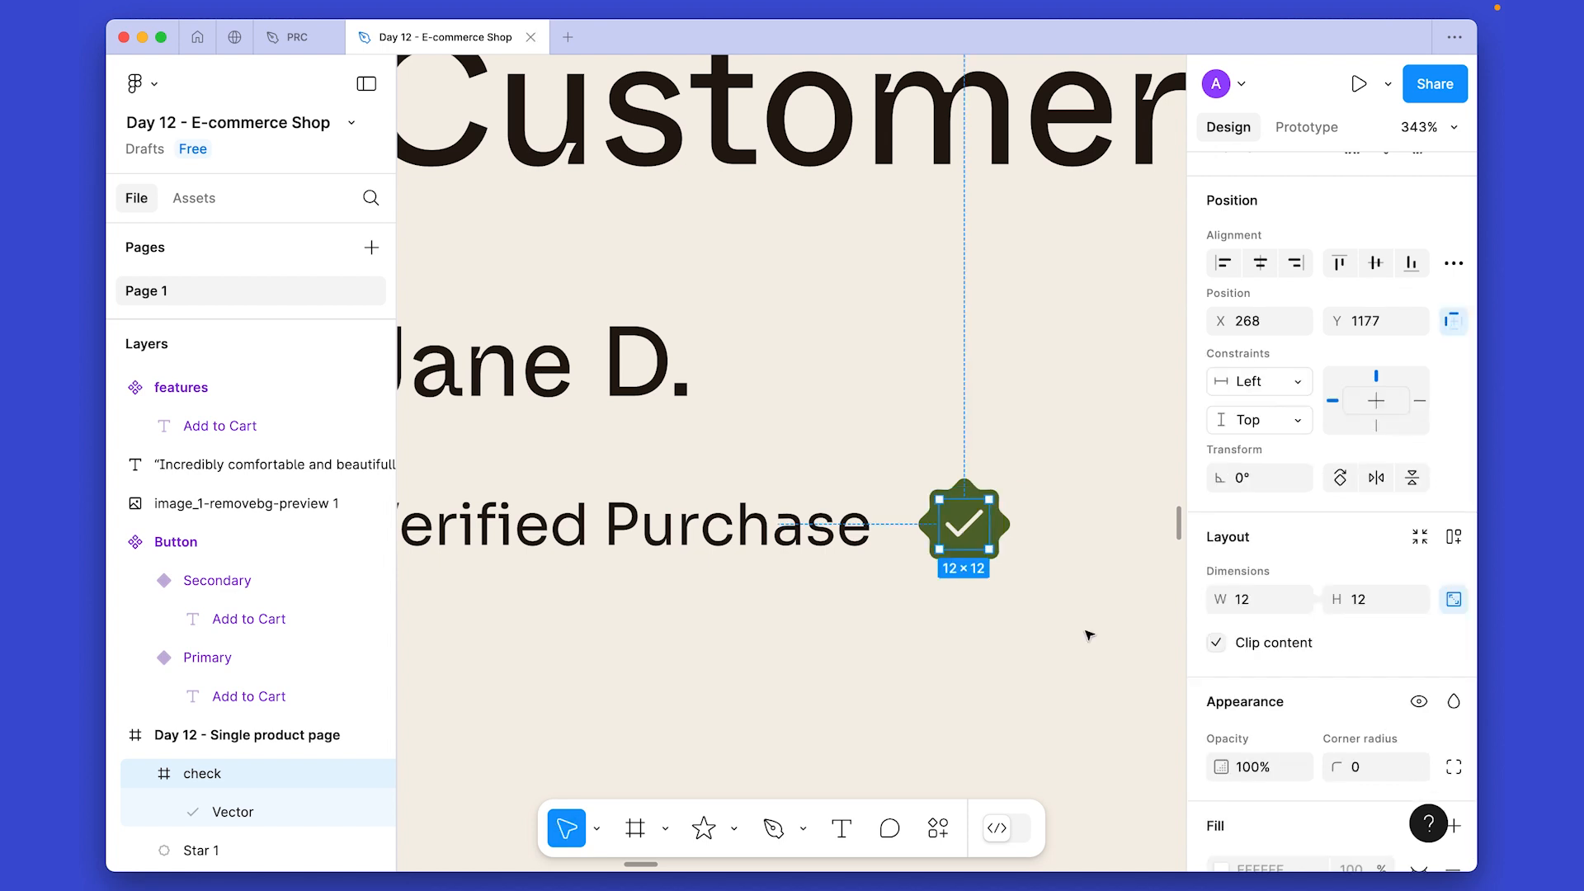
# Center the check icon and the green badge on each other in both directions and group them.
pyautogui.keyDown('shift'); pyautogui.click(1005, 523); pyautogui.keyUp('shift')
pyautogui.hotkey('alt', 'v')
pyautogui.hotkey('alt', 'h')
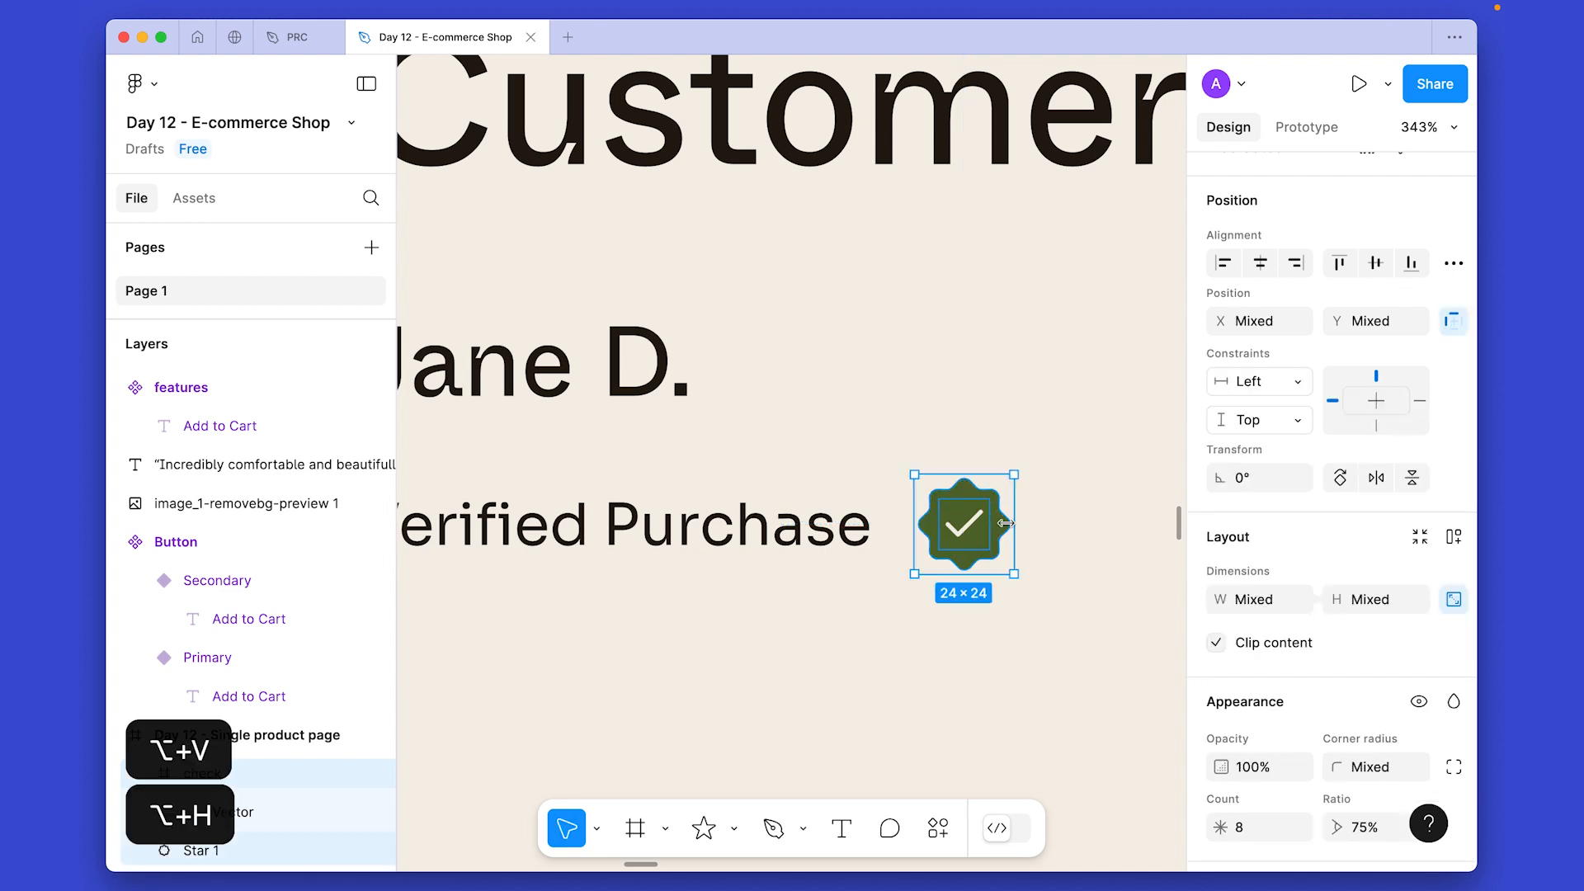
pyautogui.press('super+g')
# Combine the Verified Purchase text and the green check badge in a horizontal auto layout with an 8 px gap.
pyautogui.scroll(-3, 770, 591)
pyautogui.scroll(-1, 768, 534)
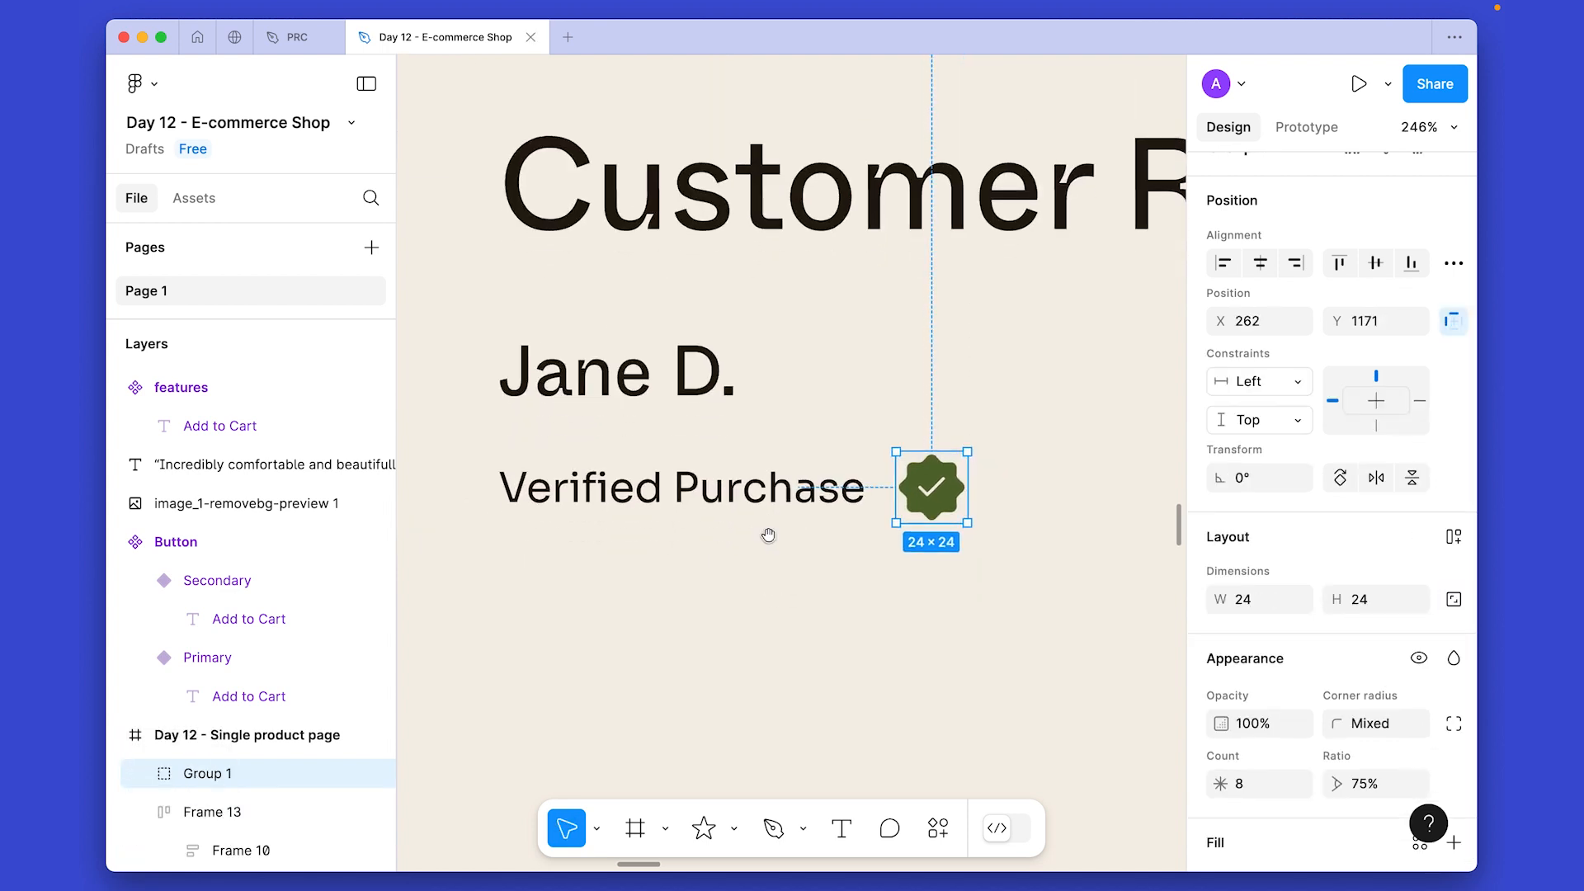
pyautogui.click(756, 500)
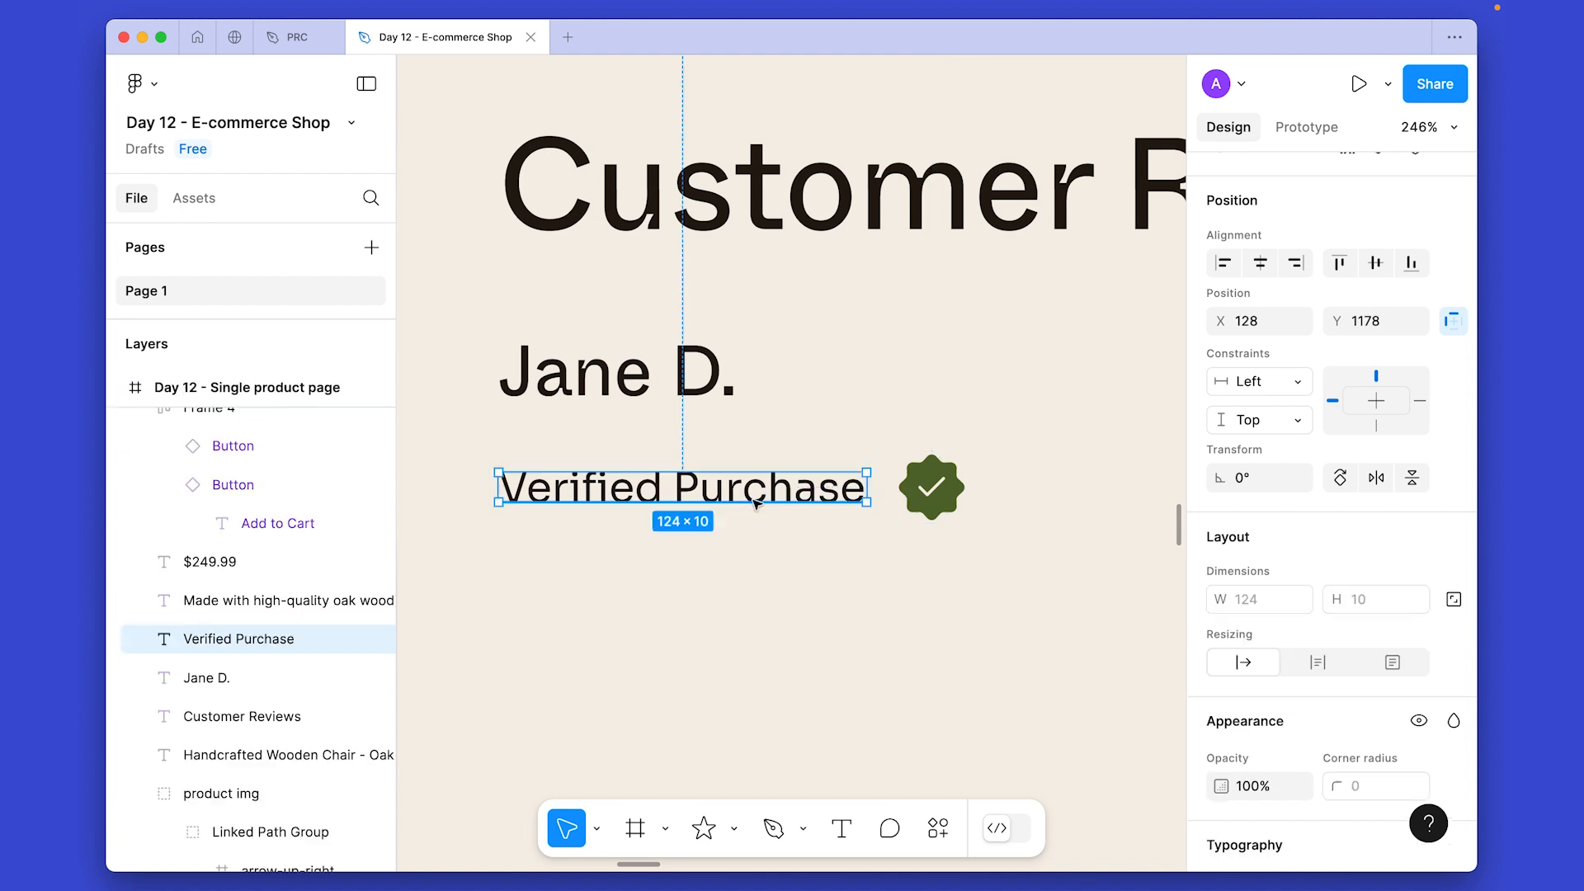
pyautogui.keyDown('shift'); pyautogui.click(943, 492); pyautogui.keyUp('shift')
pyautogui.hotkey('shift', 'a')
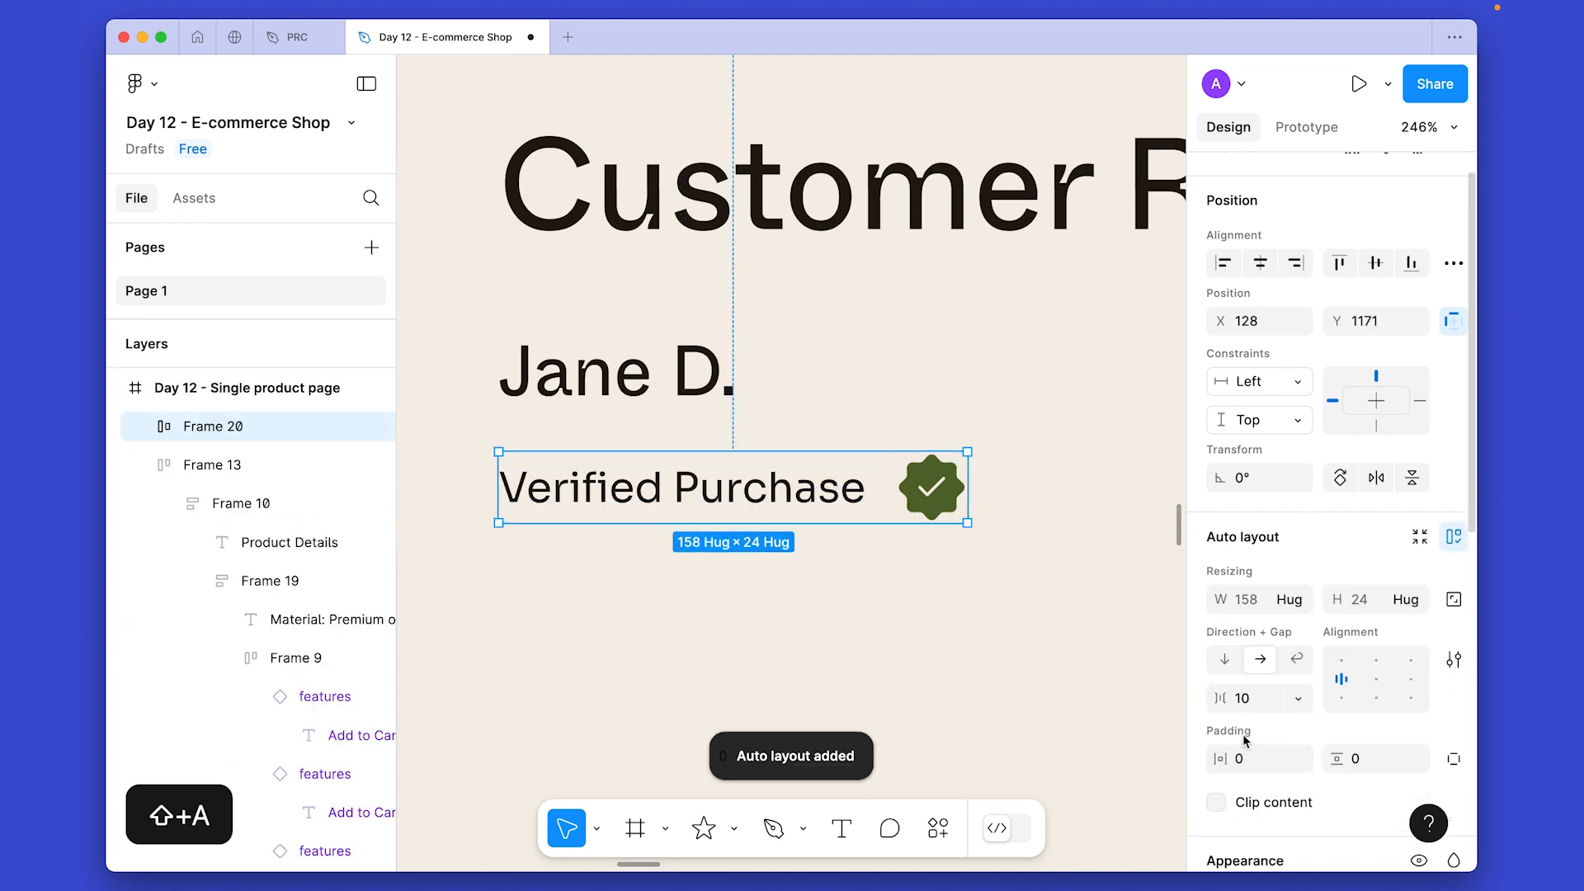
pyautogui.click(1262, 698)
pyautogui.press('Down')
pyautogui.press('Down')
pyautogui.press('Return')
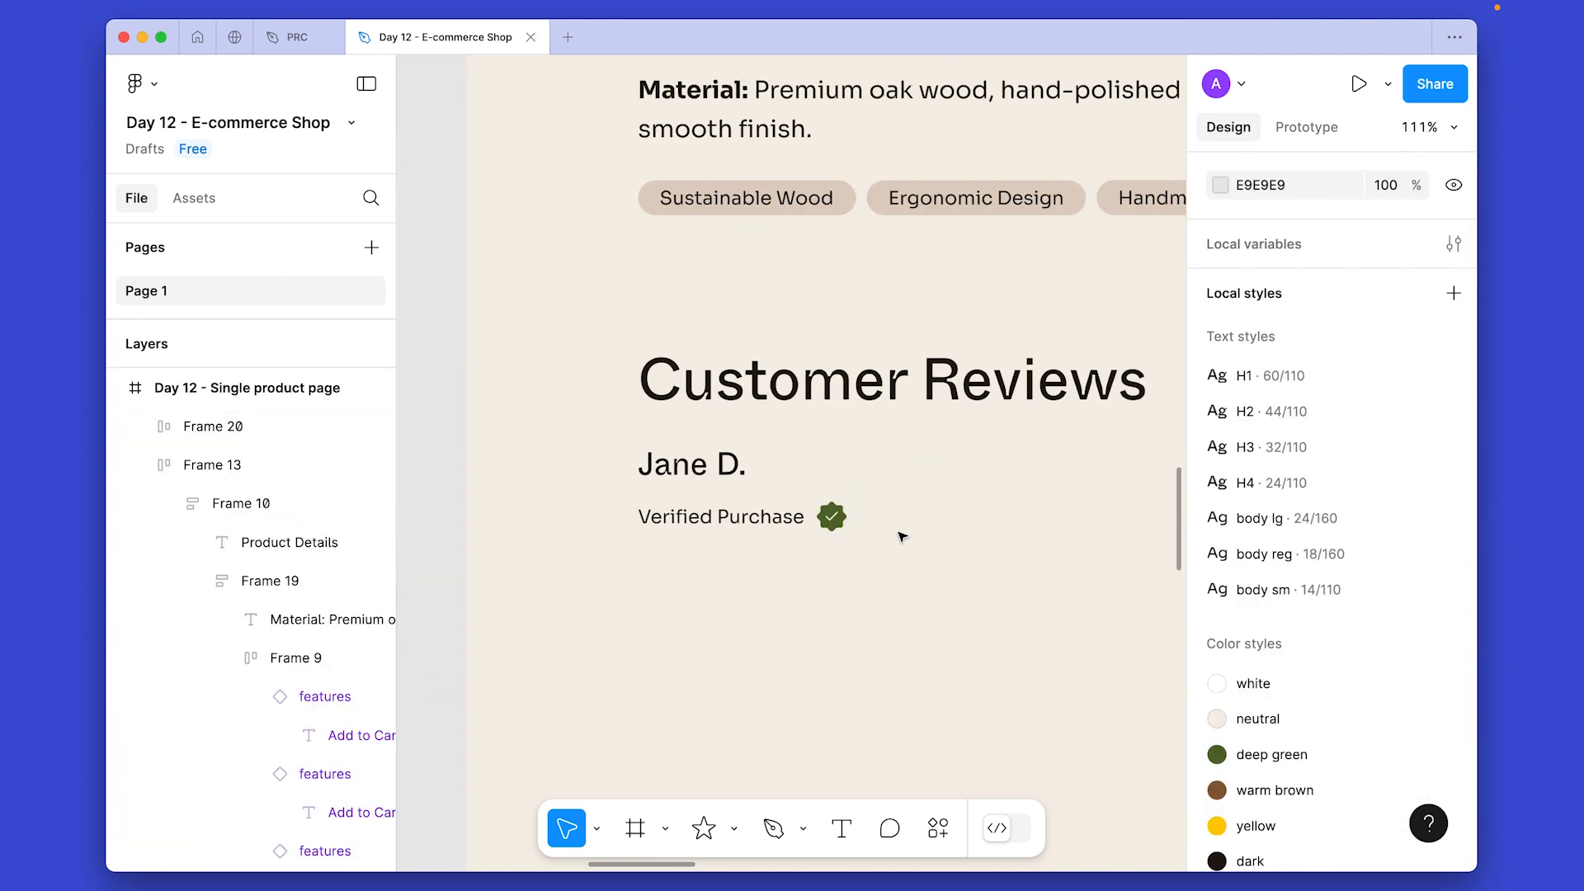
# Resize the check badge inside the Verified Purchase row to 16 × 16.
pyautogui.scroll(5, 901, 537)
pyautogui.click(767, 505)
pyautogui.click(772, 505)
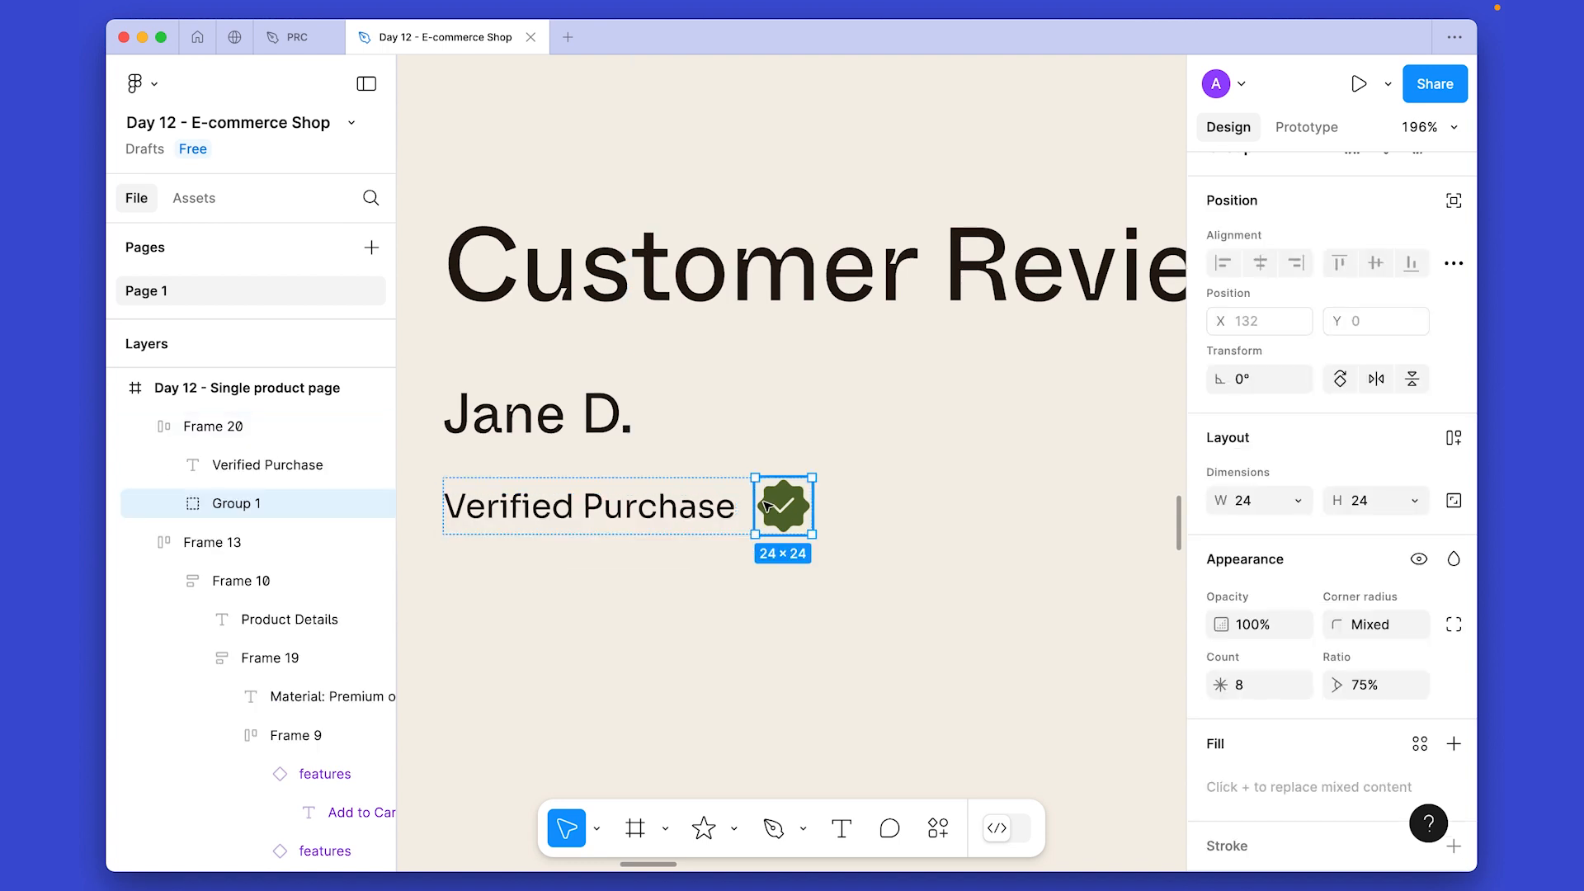
pyautogui.click(1376, 501)
pyautogui.write('16')
pyautogui.press('Return')
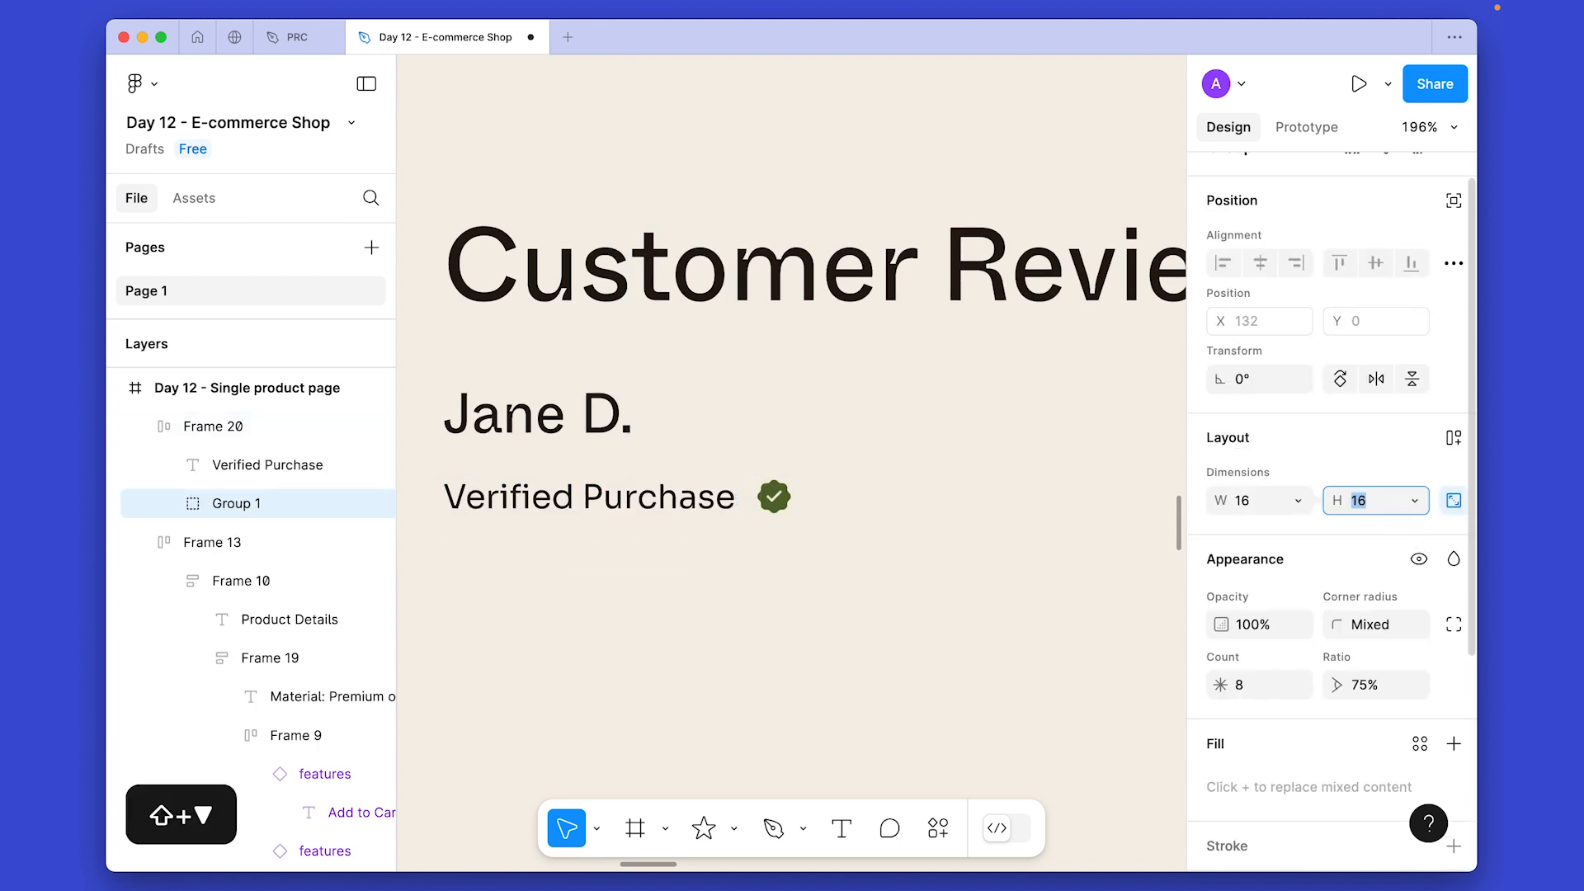
pyautogui.click(1088, 547)
pyautogui.moveTo(627, 632); pyautogui.dragTo(823, 657)
pyautogui.scroll(-3, 636, 556)
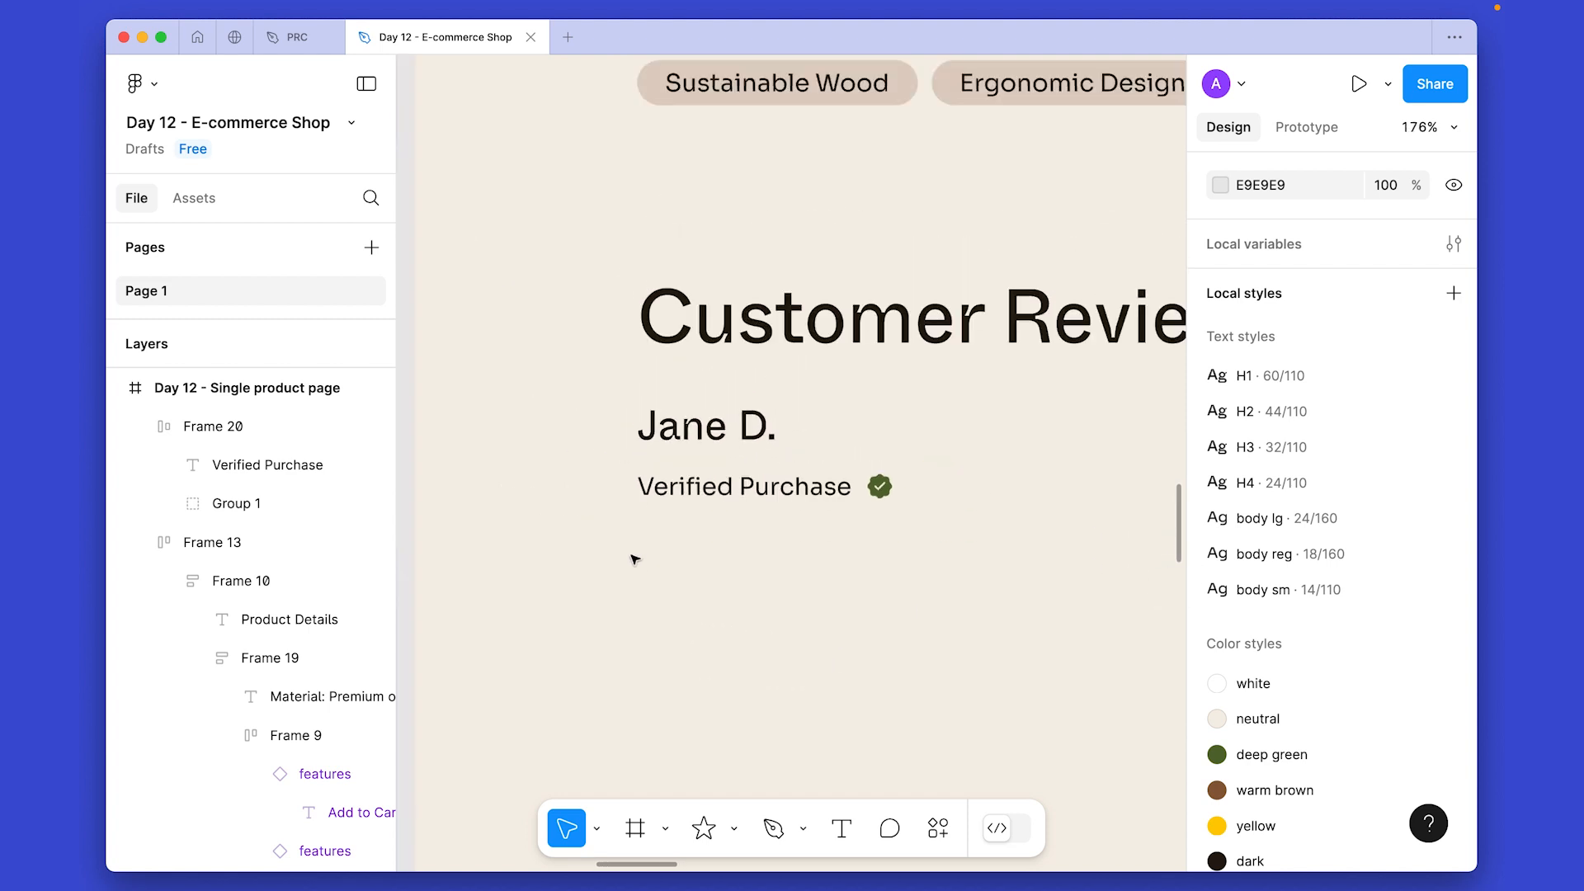
# Duplicate the Customer Reviews heading and place the copy below the Verified Purchase row.
pyautogui.moveTo(726, 281); pyautogui.dragTo(725, 555)
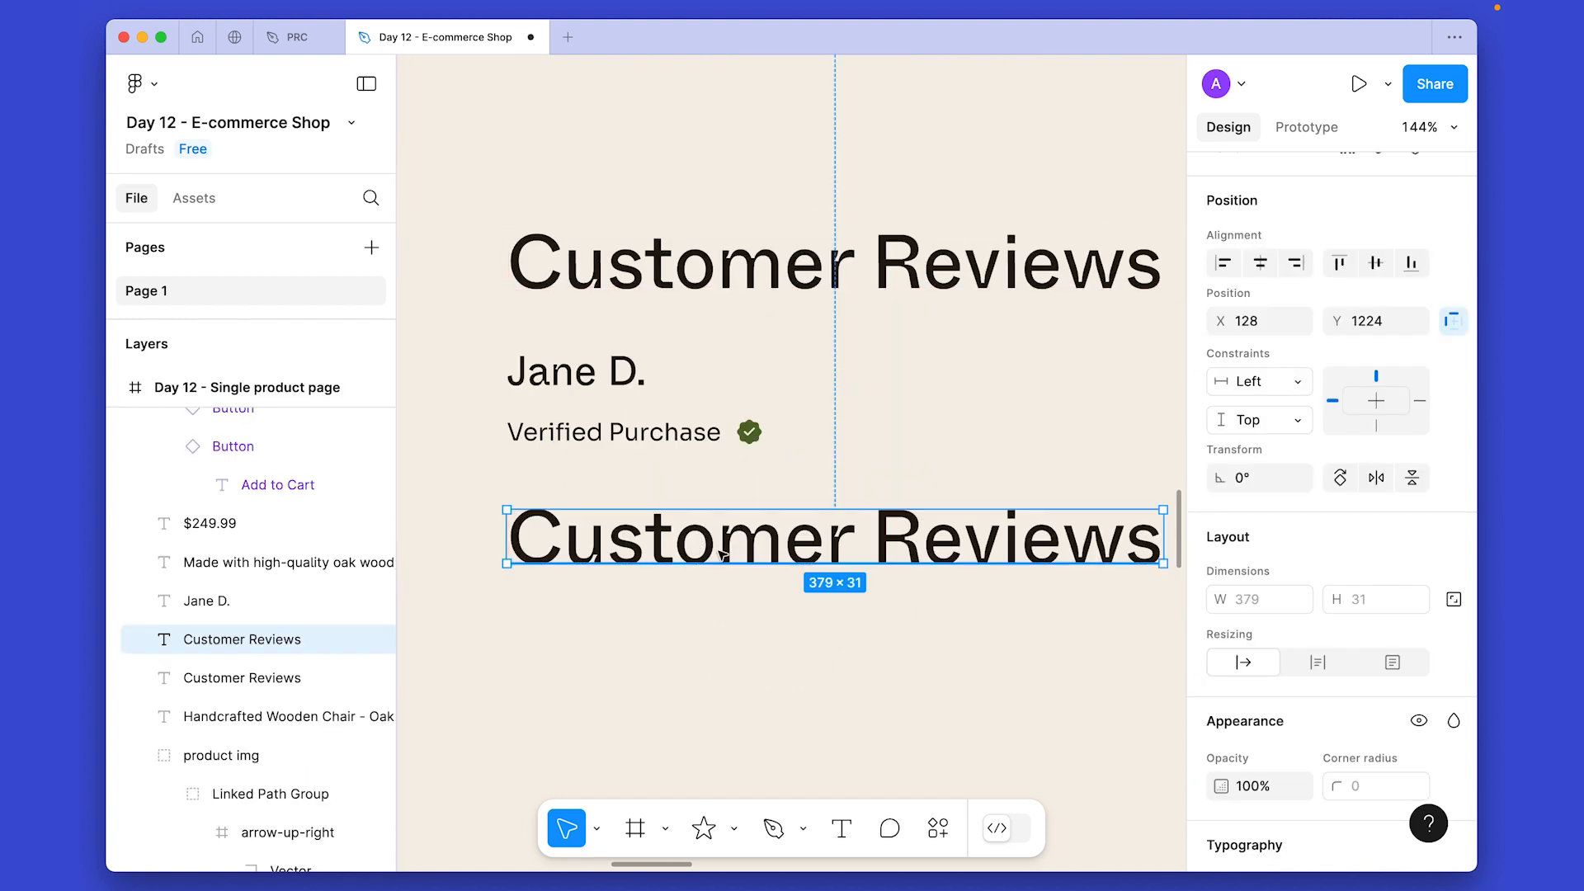
pyautogui.scroll(-3, 877, 654)
pyautogui.scroll(-1, 831, 654)
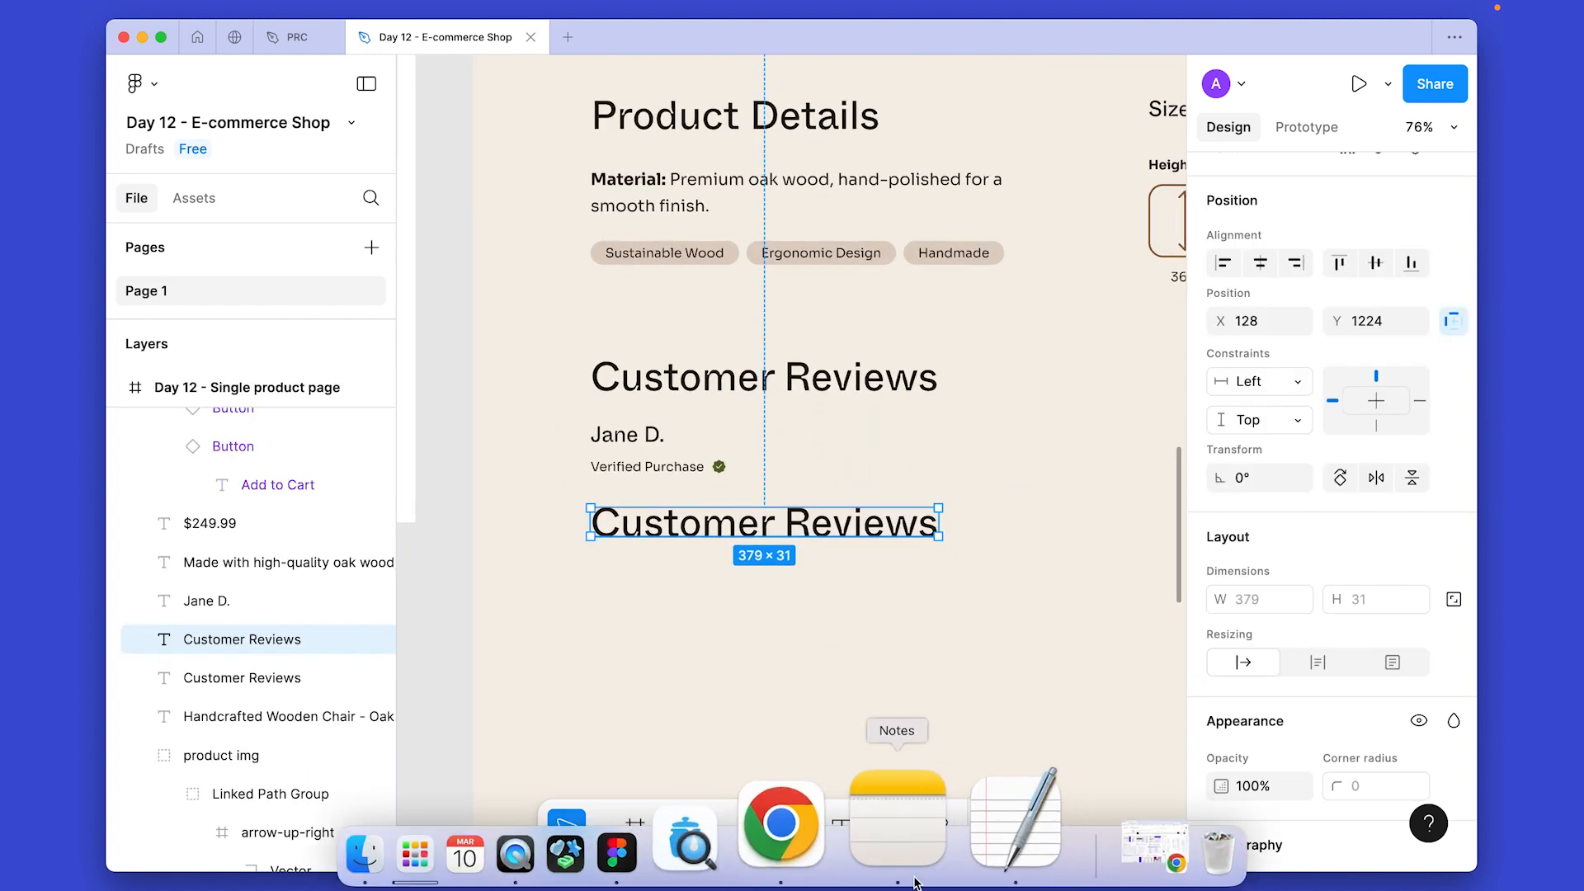
# Replace the duplicated heading's text with the quote copied from Notes: “Incredibly comfortable and beautifully crafted. Worth every penny!”.
pyautogui.click(937, 825)
pyautogui.press('super+c')
pyautogui.click(1061, 462)
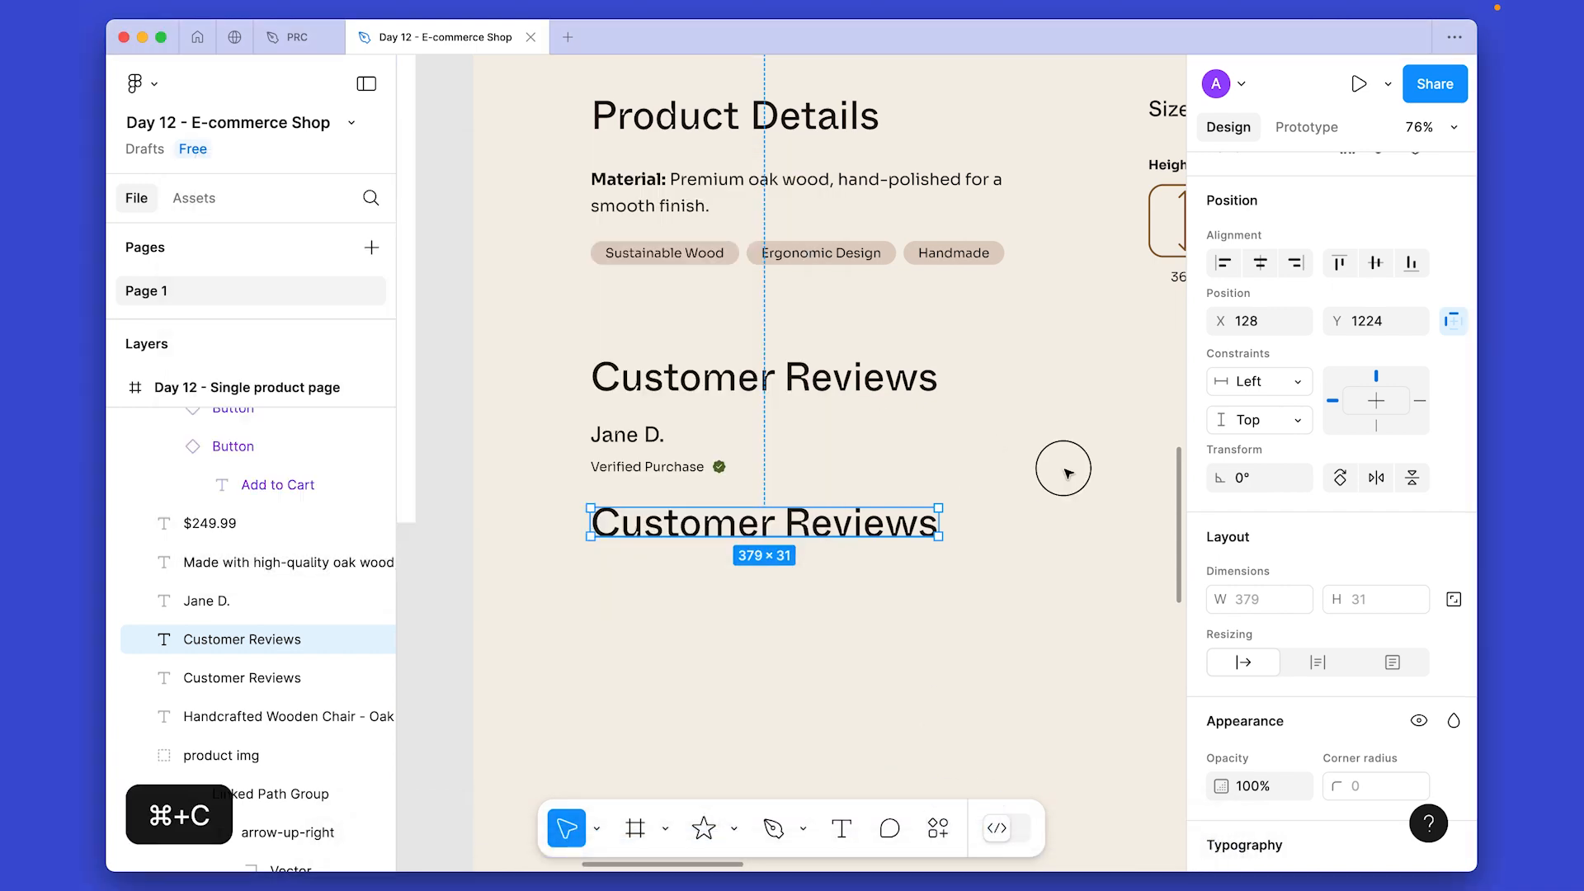
pyautogui.scroll(-3, 800, 453)
pyautogui.moveTo(875, 515); pyautogui.dragTo(809, 499)
pyautogui.doubleClick(643, 464)
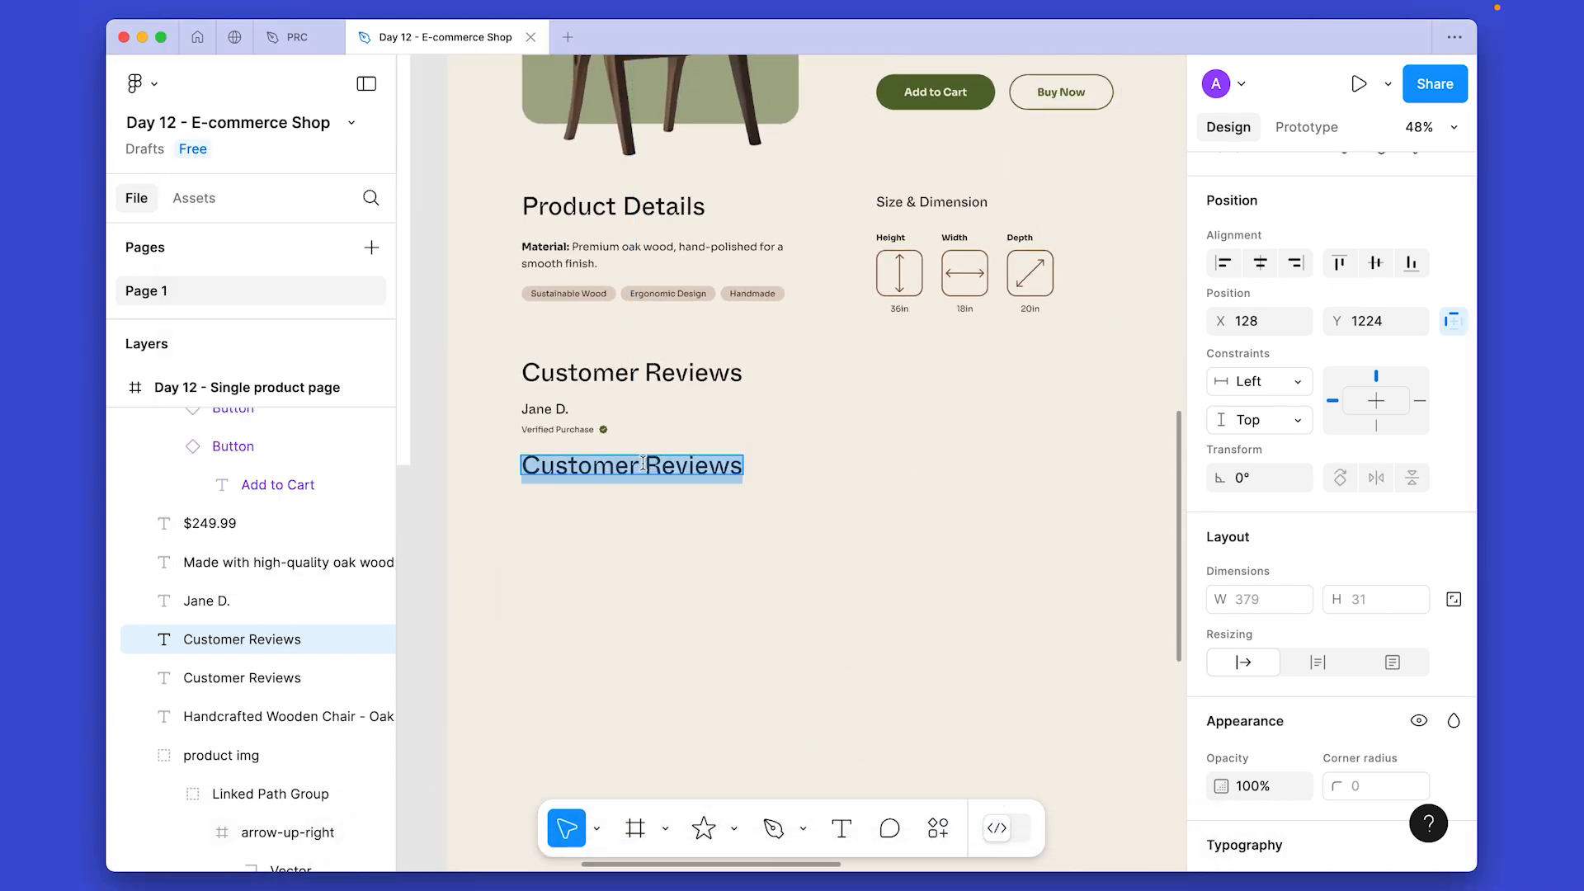
pyautogui.press('super+v')
# Apply the body lg text style to the review quote and resize its text box to a width of 608.
pyautogui.scroll(-3, 643, 464)
pyautogui.moveTo(1043, 480); pyautogui.dragTo(881, 501)
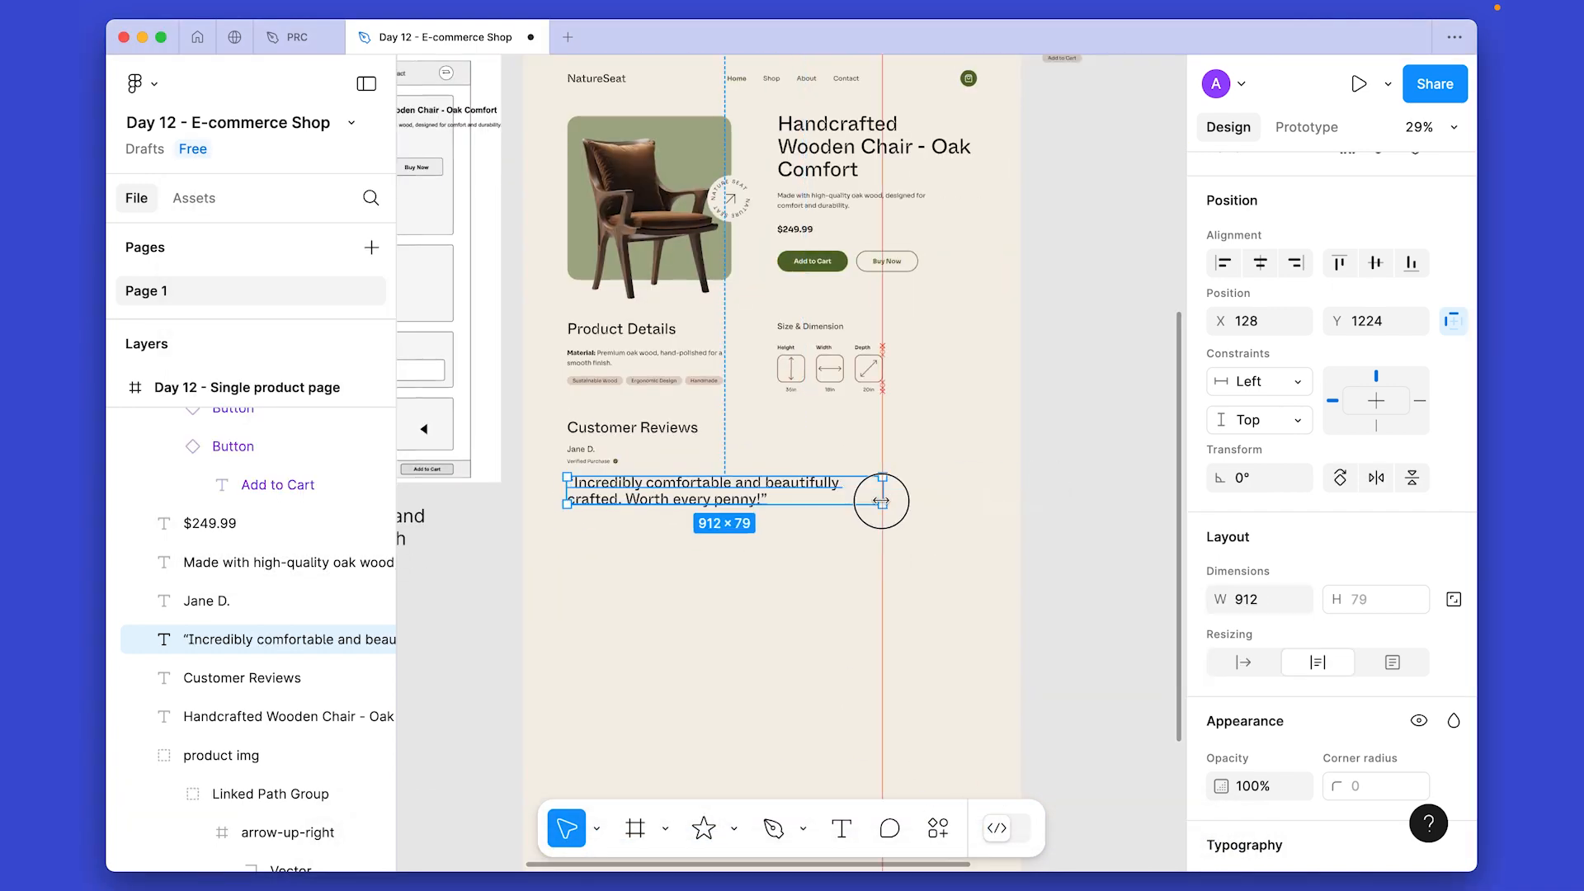
pyautogui.scroll(5, 704, 493)
pyautogui.scroll(-3, 1405, 676)
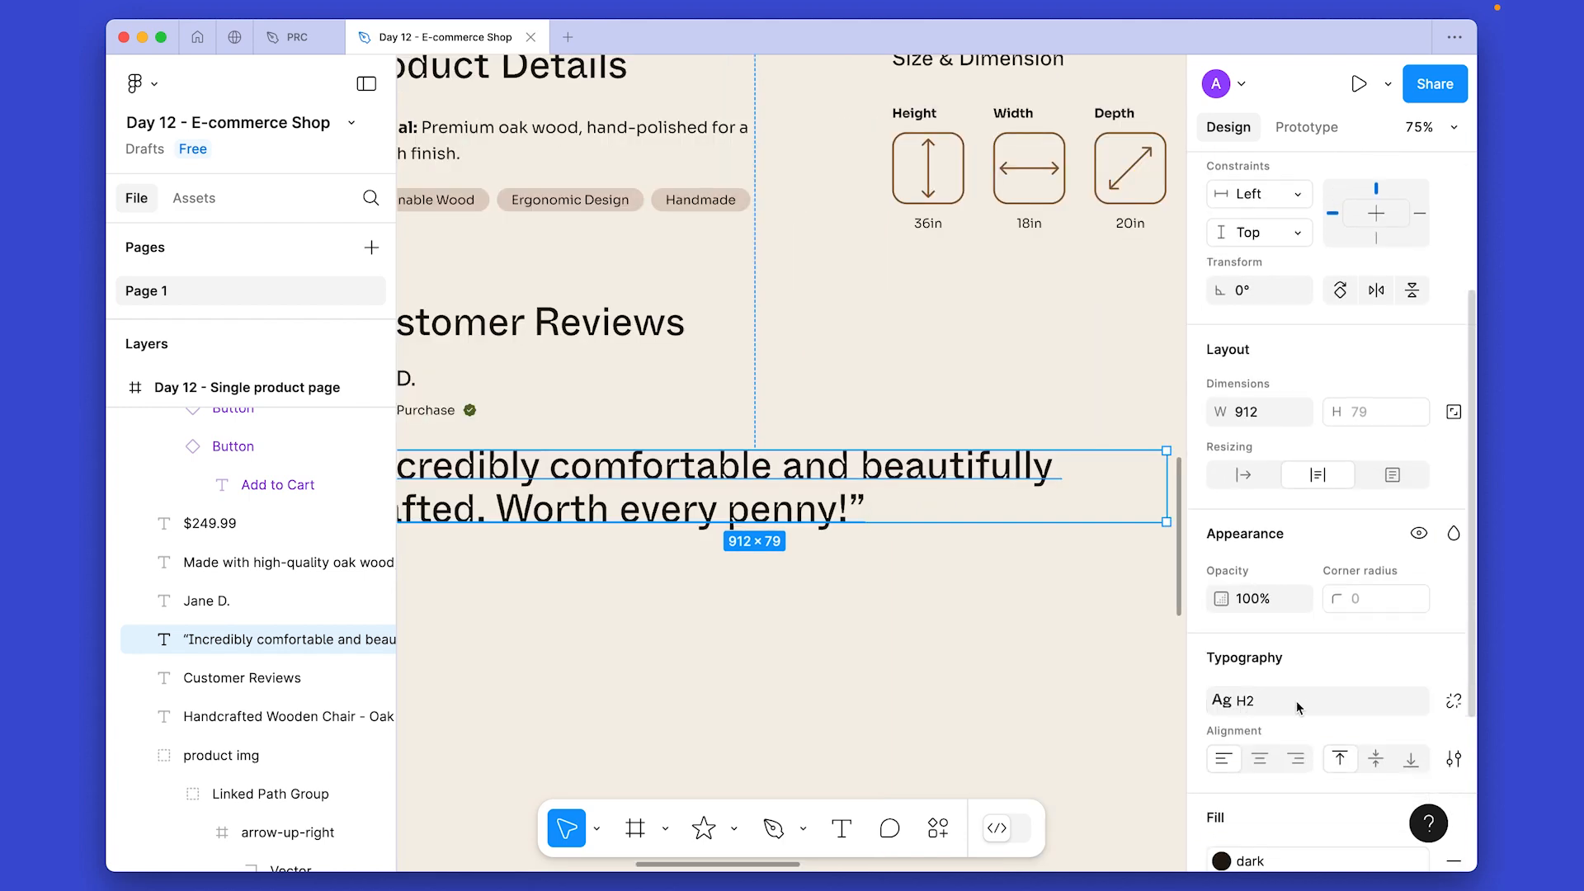
pyautogui.click(1248, 707)
pyautogui.click(1313, 762)
pyautogui.scroll(-1, 828, 697)
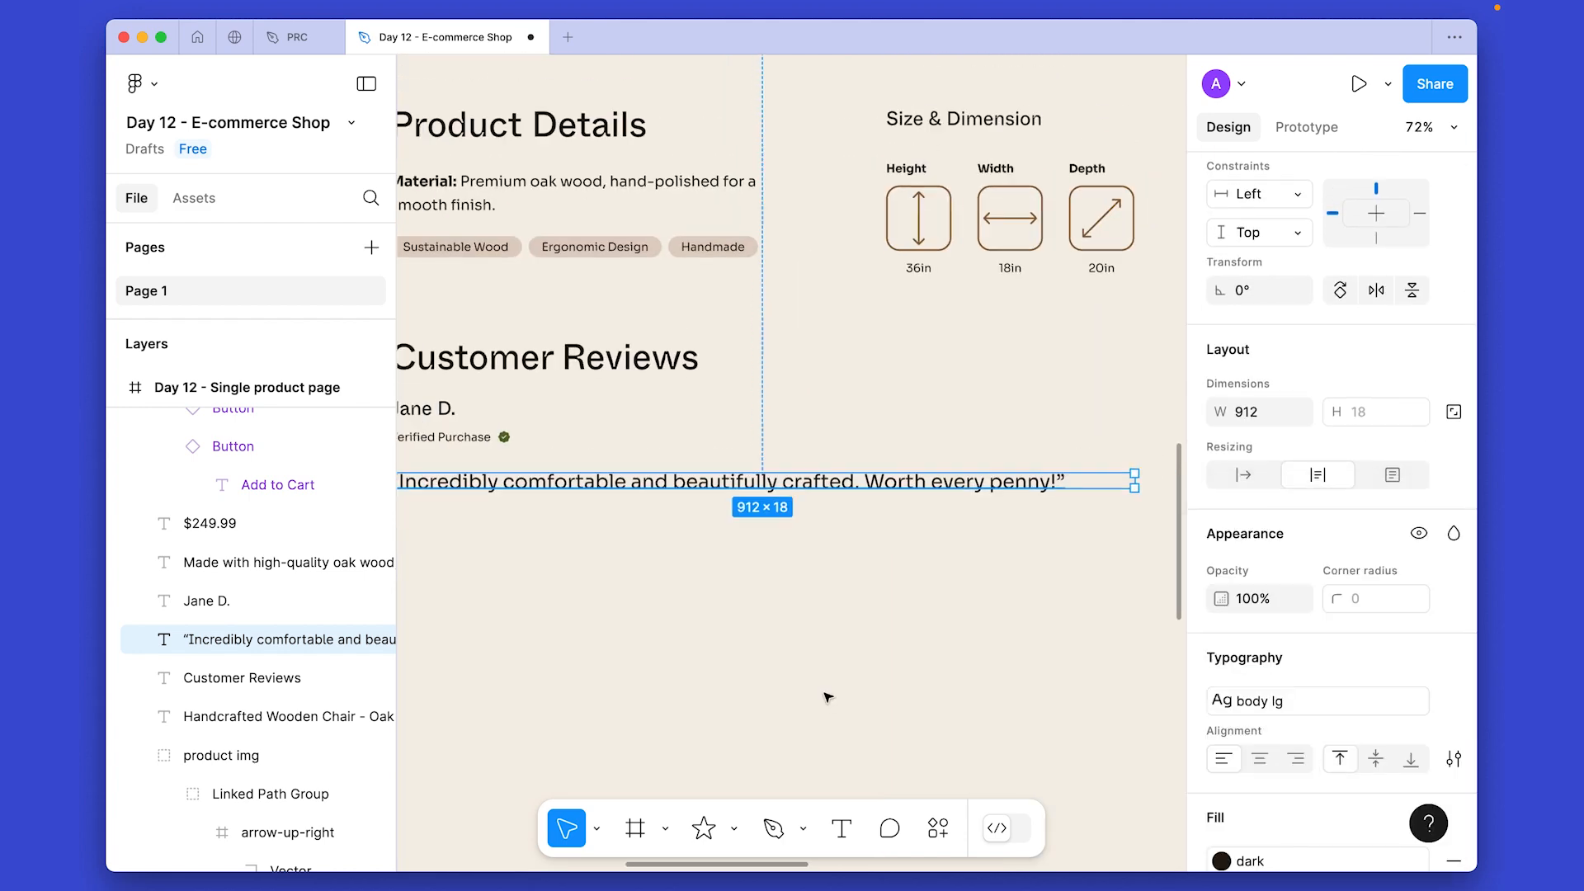
pyautogui.scroll(-3, 828, 697)
pyautogui.moveTo(1027, 508); pyautogui.dragTo(867, 508)
pyautogui.click(647, 555)
# Remove the opening and closing quotation marks from the review text.
pyautogui.scroll(4, 659, 582)
pyautogui.moveTo(805, 575); pyautogui.dragTo(772, 566)
pyautogui.doubleClick(794, 495)
pyautogui.press('Left')
pyautogui.hotkey('shift', 'Right')
pyautogui.press('BackSpace')
pyautogui.press('Down')
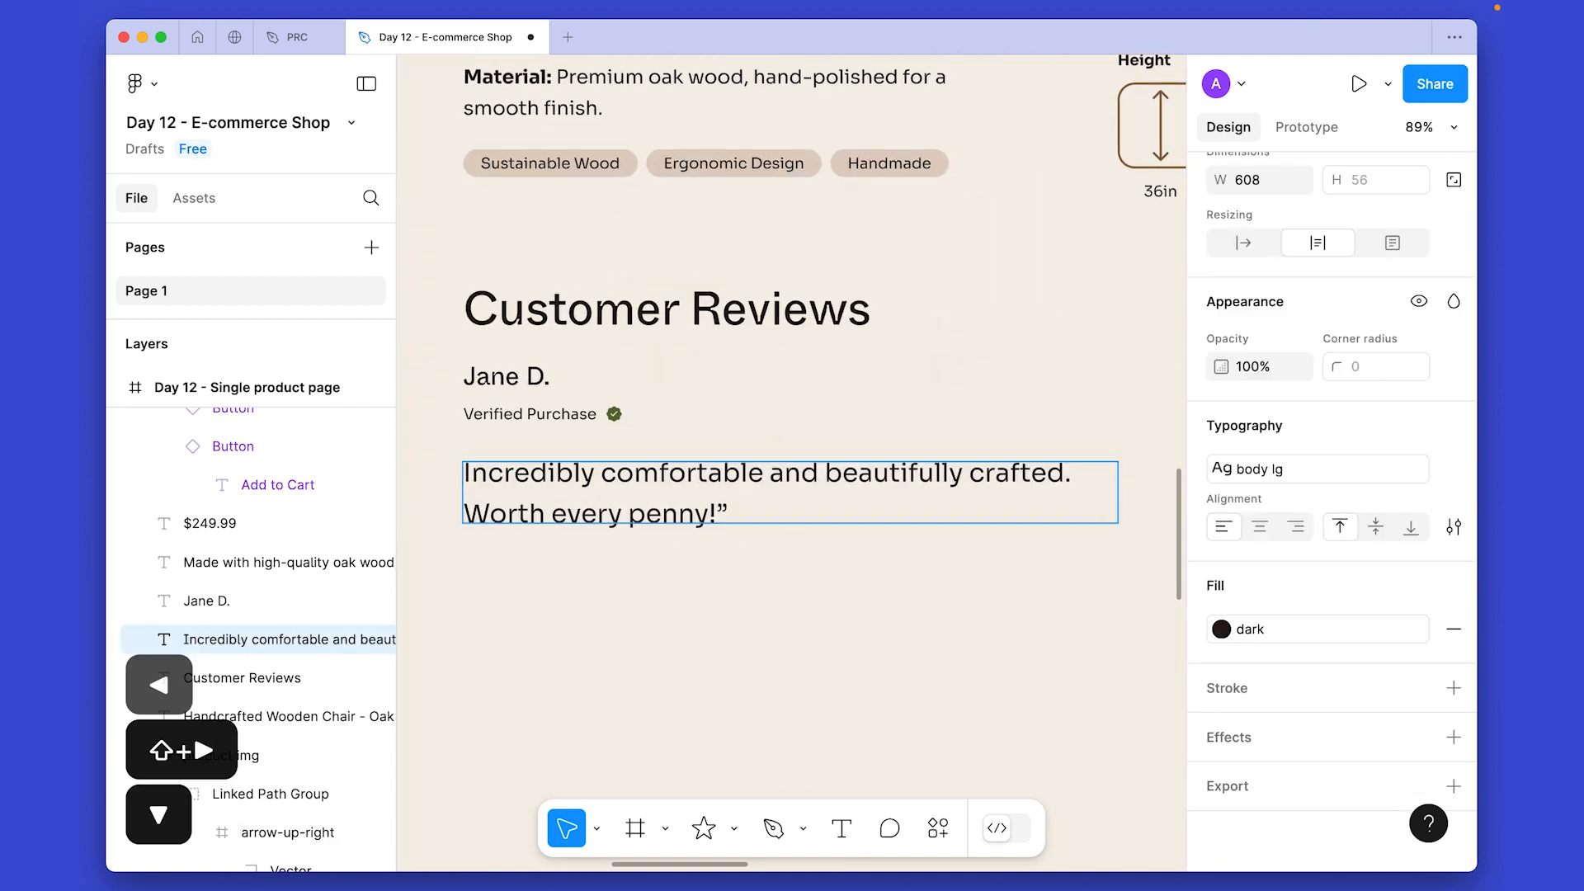
pyautogui.press('super+Right')
pyautogui.press('BackSpace')
pyautogui.press('Return')
pyautogui.click(721, 646)
# Place a 100 × 100 circle below the review text for the reviewer's avatar.
pyautogui.hscroll(-2, 721, 646)
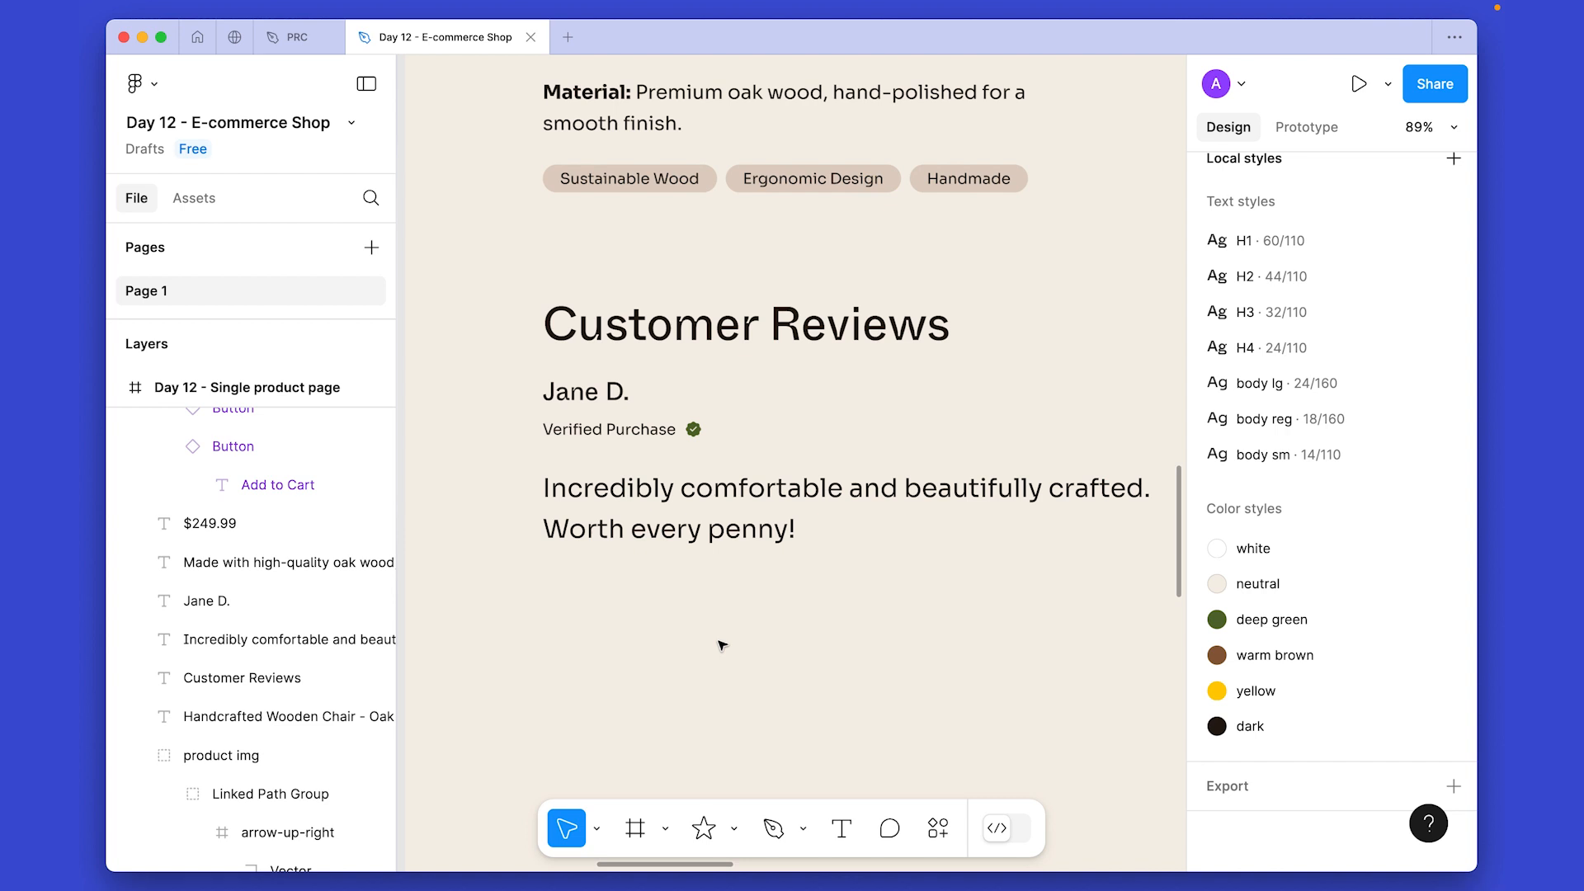
pyautogui.click(841, 653)
pyautogui.moveTo(835, 656); pyautogui.dragTo(829, 632)
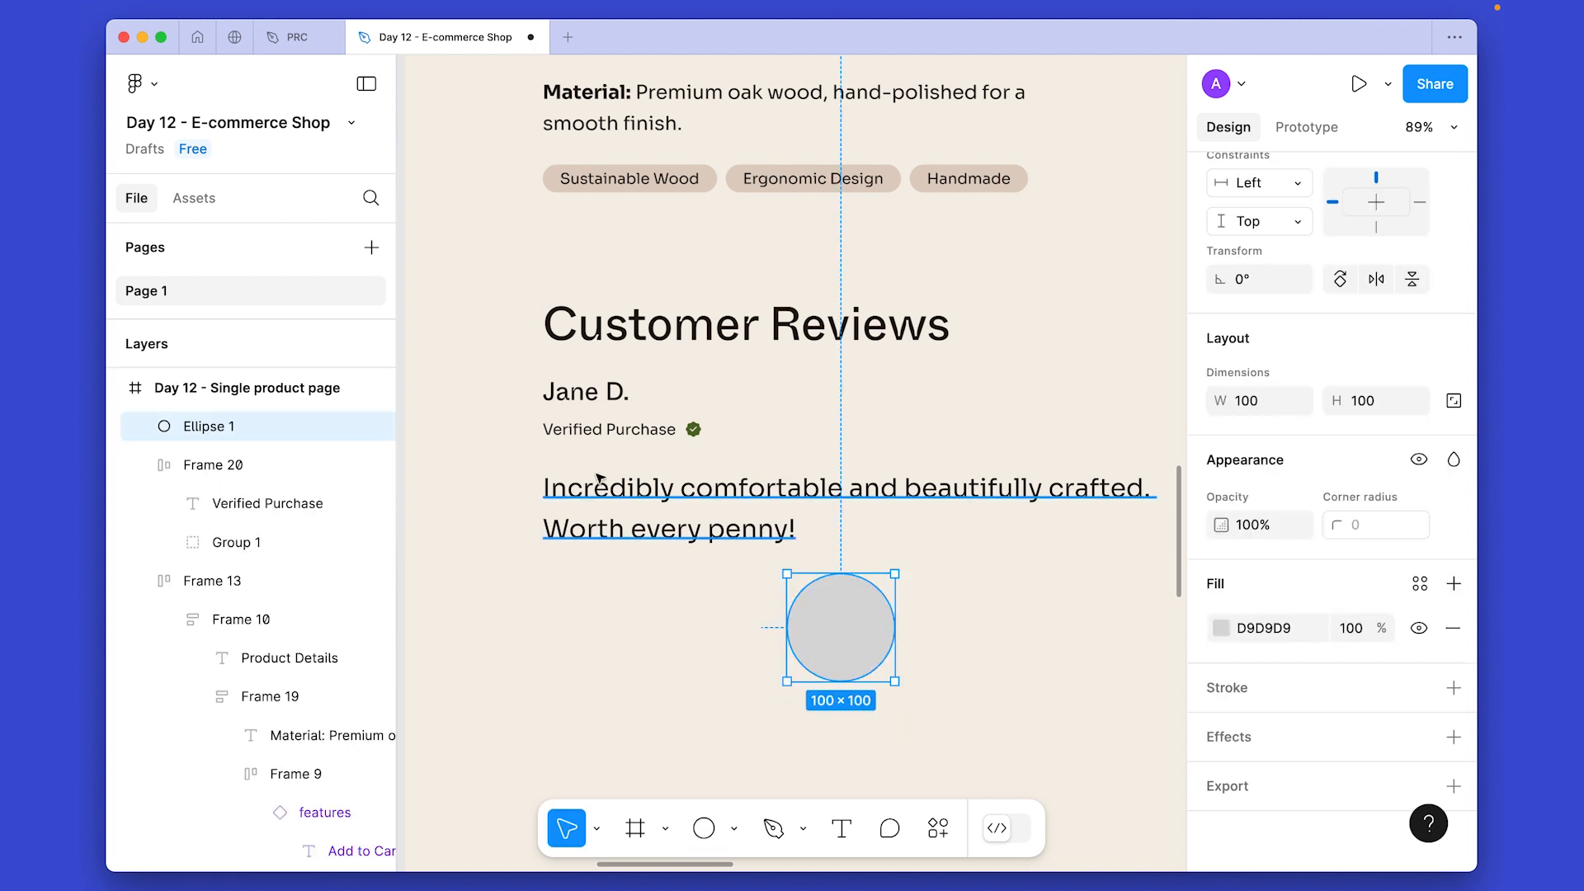
pyautogui.press('Escape')
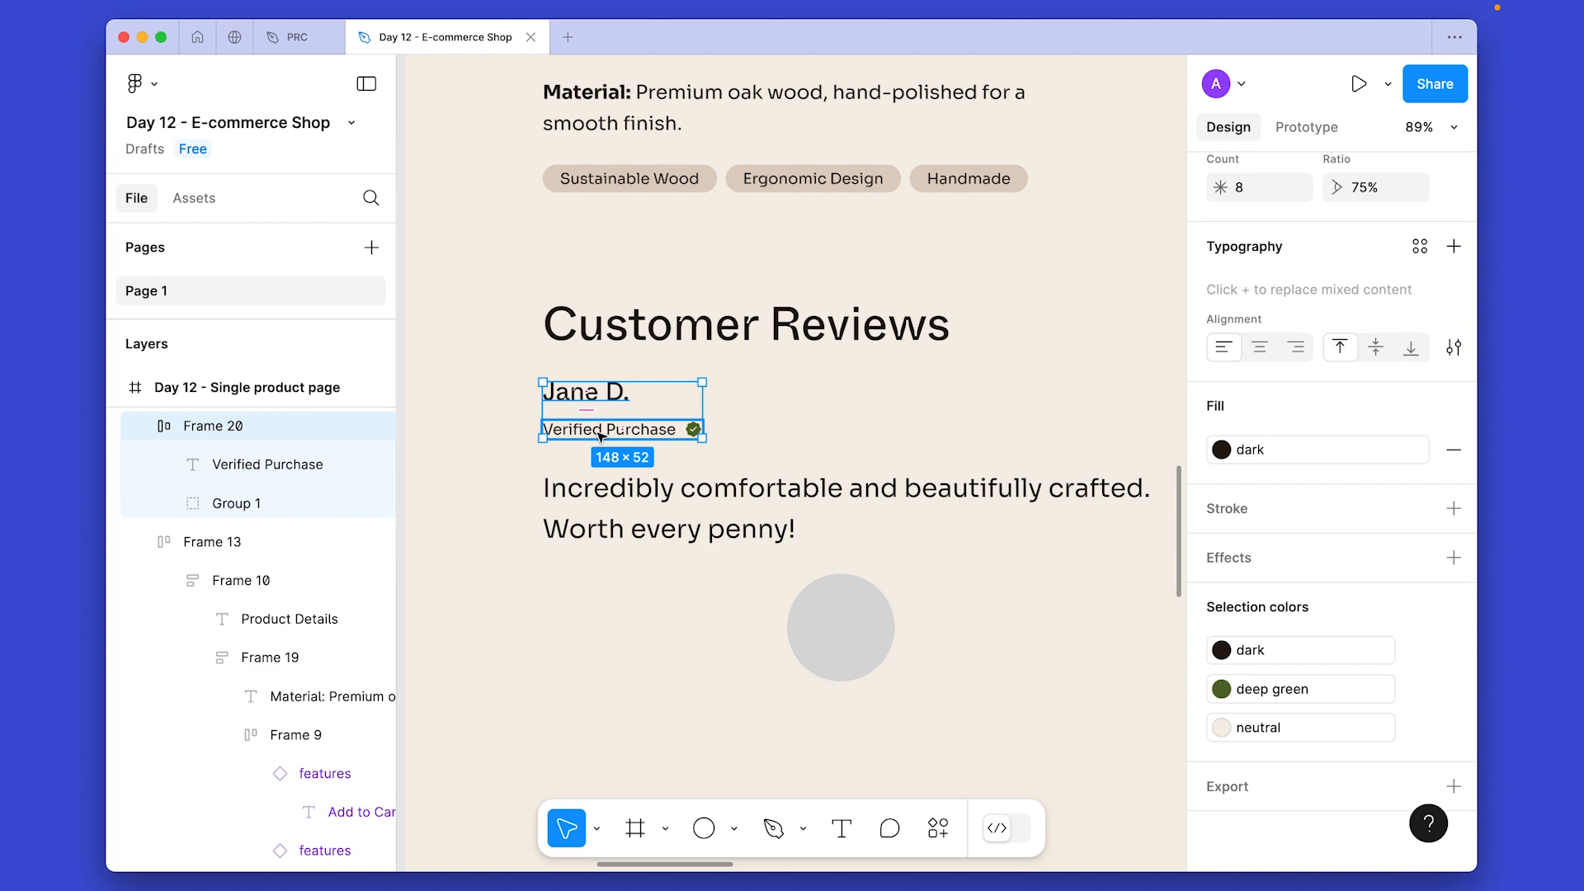
# Stack the reviewer name and the Verified Purchase row in a vertical auto layout with a gap of 24.
pyautogui.hotkey('shift', 'a')
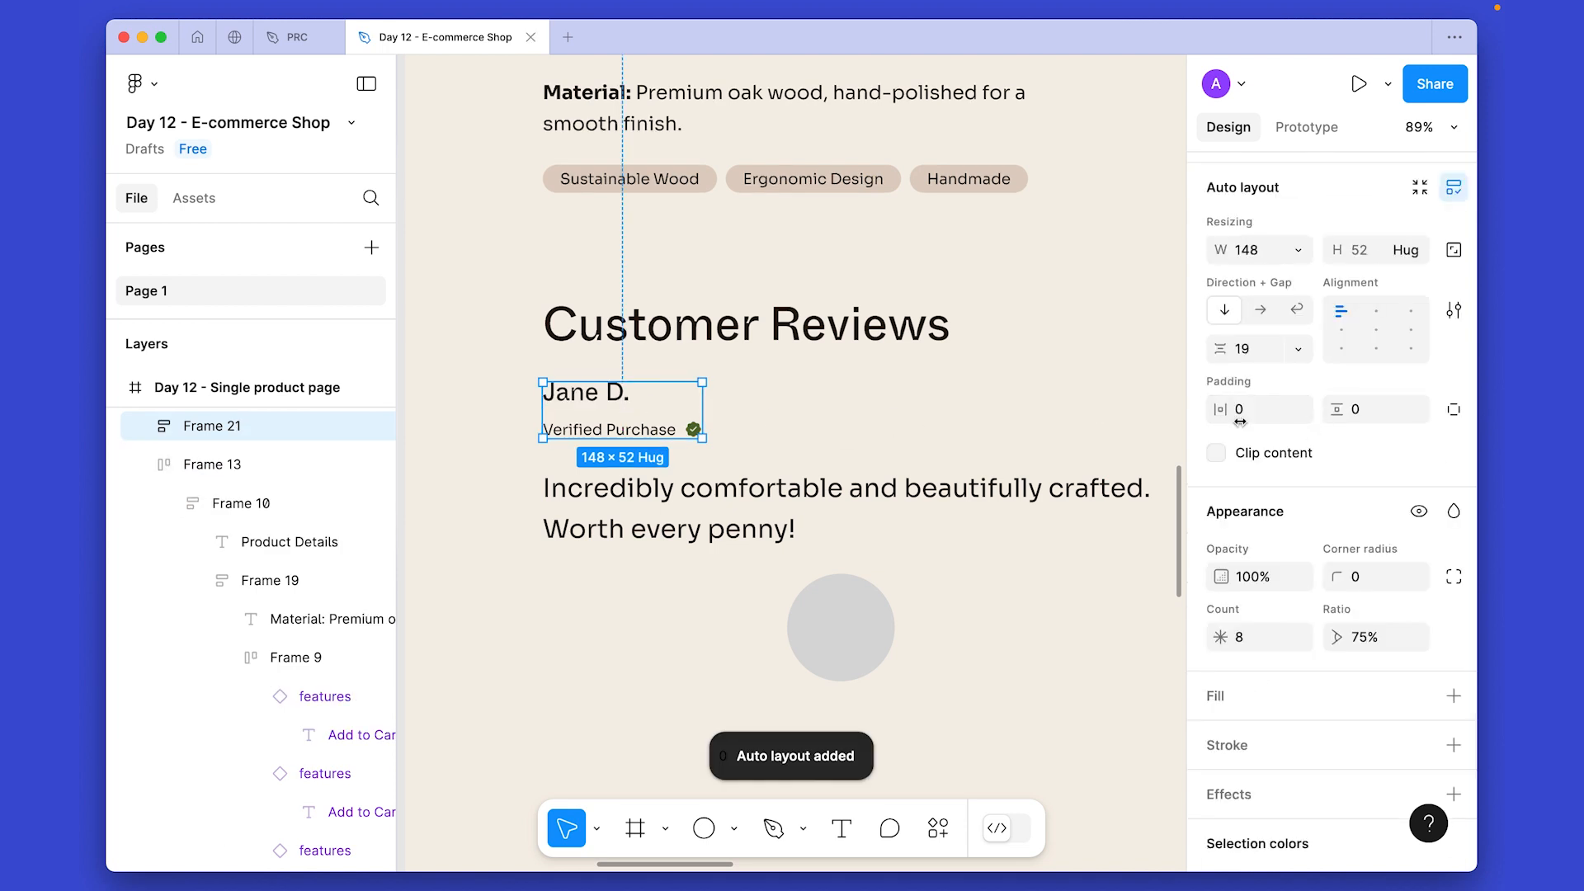
pyautogui.scroll(1, 1239, 419)
pyautogui.click(1250, 373)
pyautogui.press('Up')
pyautogui.press('Up')
pyautogui.press('Up')
pyautogui.press('Up')
pyautogui.press('Up')
pyautogui.press('Return')
pyautogui.click(1023, 528)
# Move the avatar circle to the left of the reviewer details and set its size to 80 × 80.
pyautogui.moveTo(859, 637); pyautogui.dragTo(488, 420)
pyautogui.click(1376, 402)
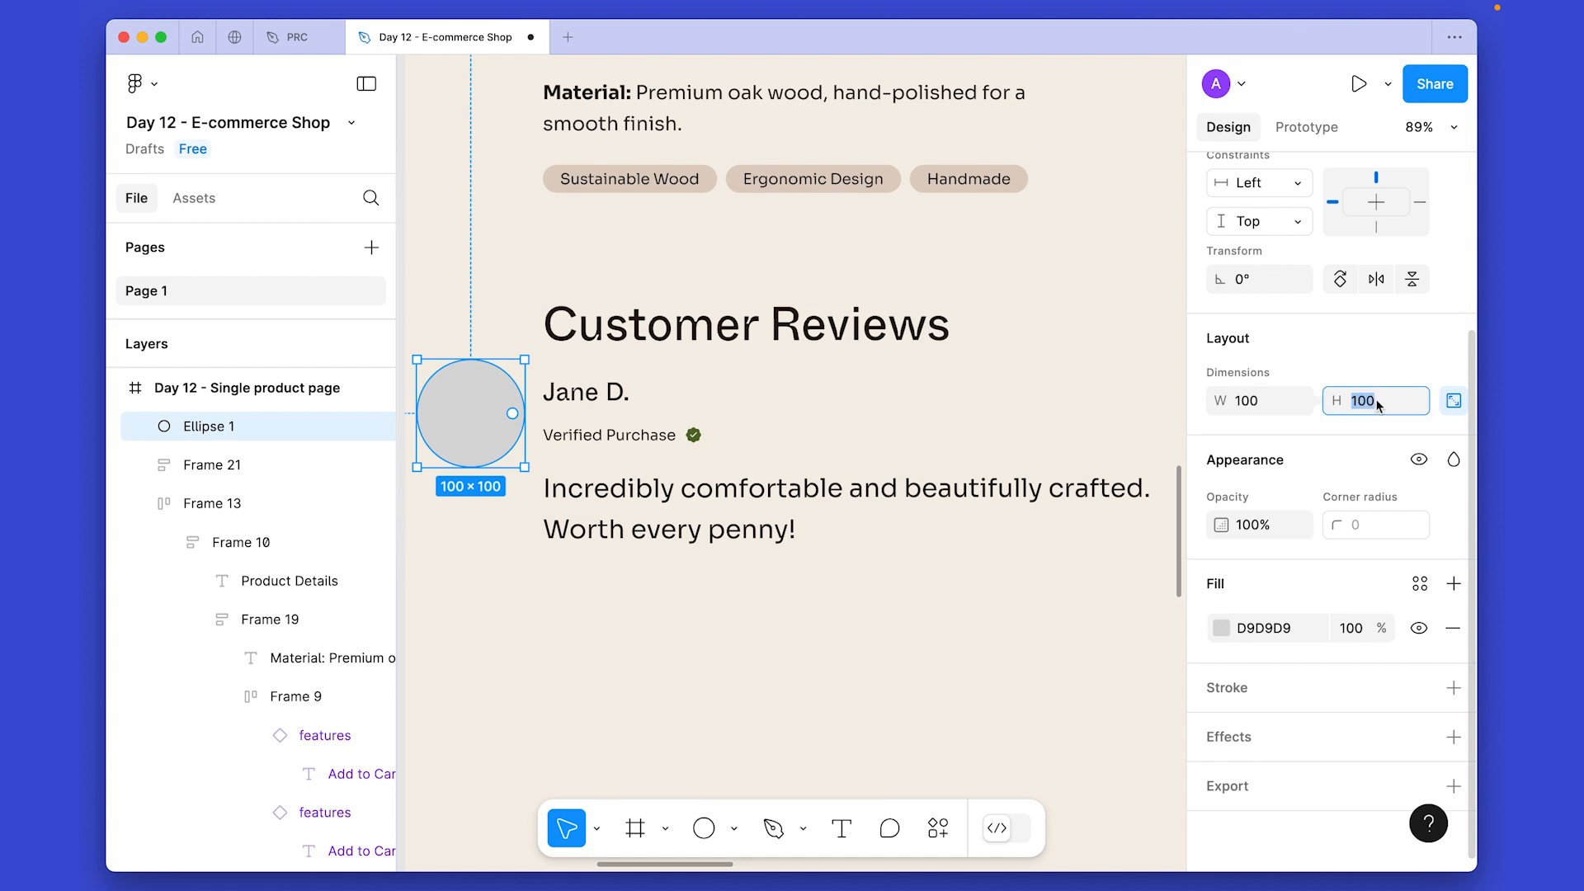
pyautogui.write('80')
pyautogui.press('Return')
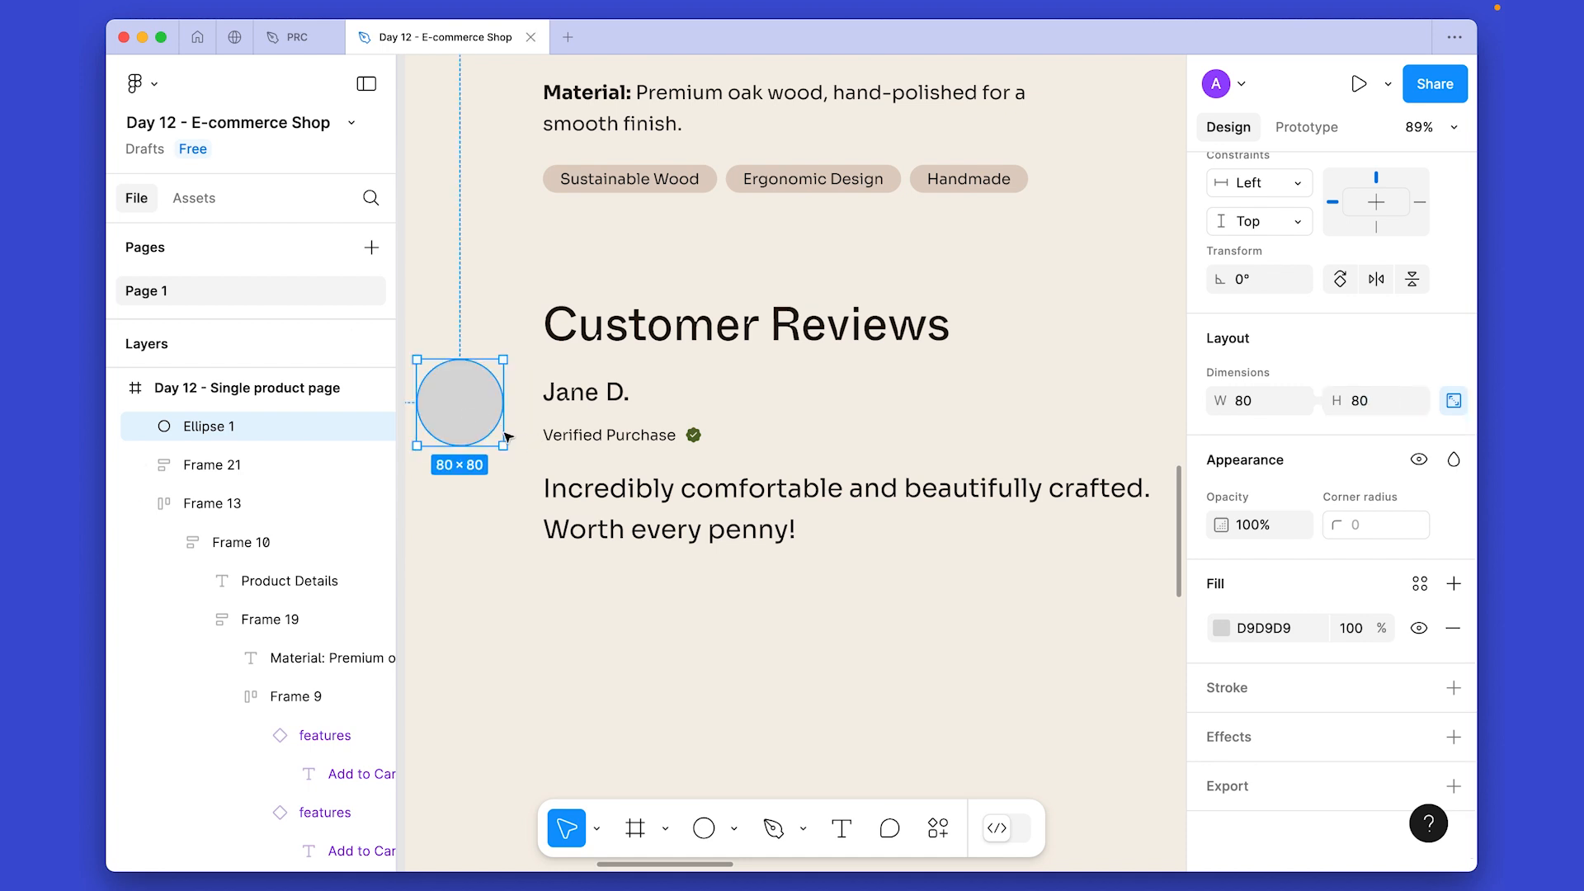
# Position the circle and reviewer details close side by side and set the details' vertical gap to 16.
pyautogui.moveTo(499, 413); pyautogui.dragTo(598, 372)
pyautogui.click(598, 382)
pyautogui.scroll(-5, 1274, 361)
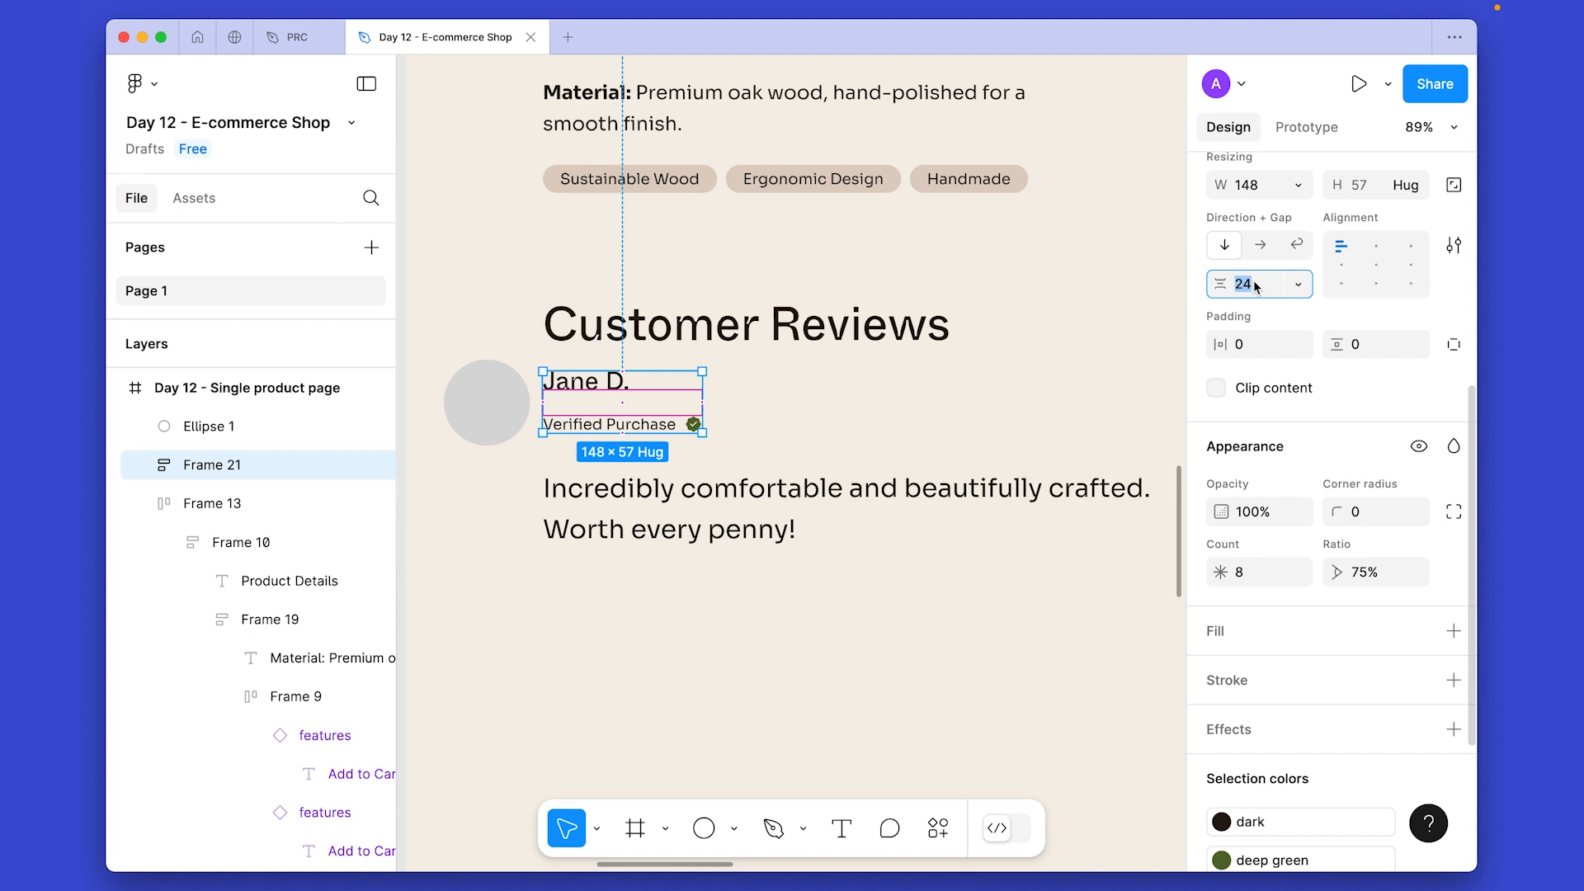
pyautogui.hotkey('shift', 'Down')
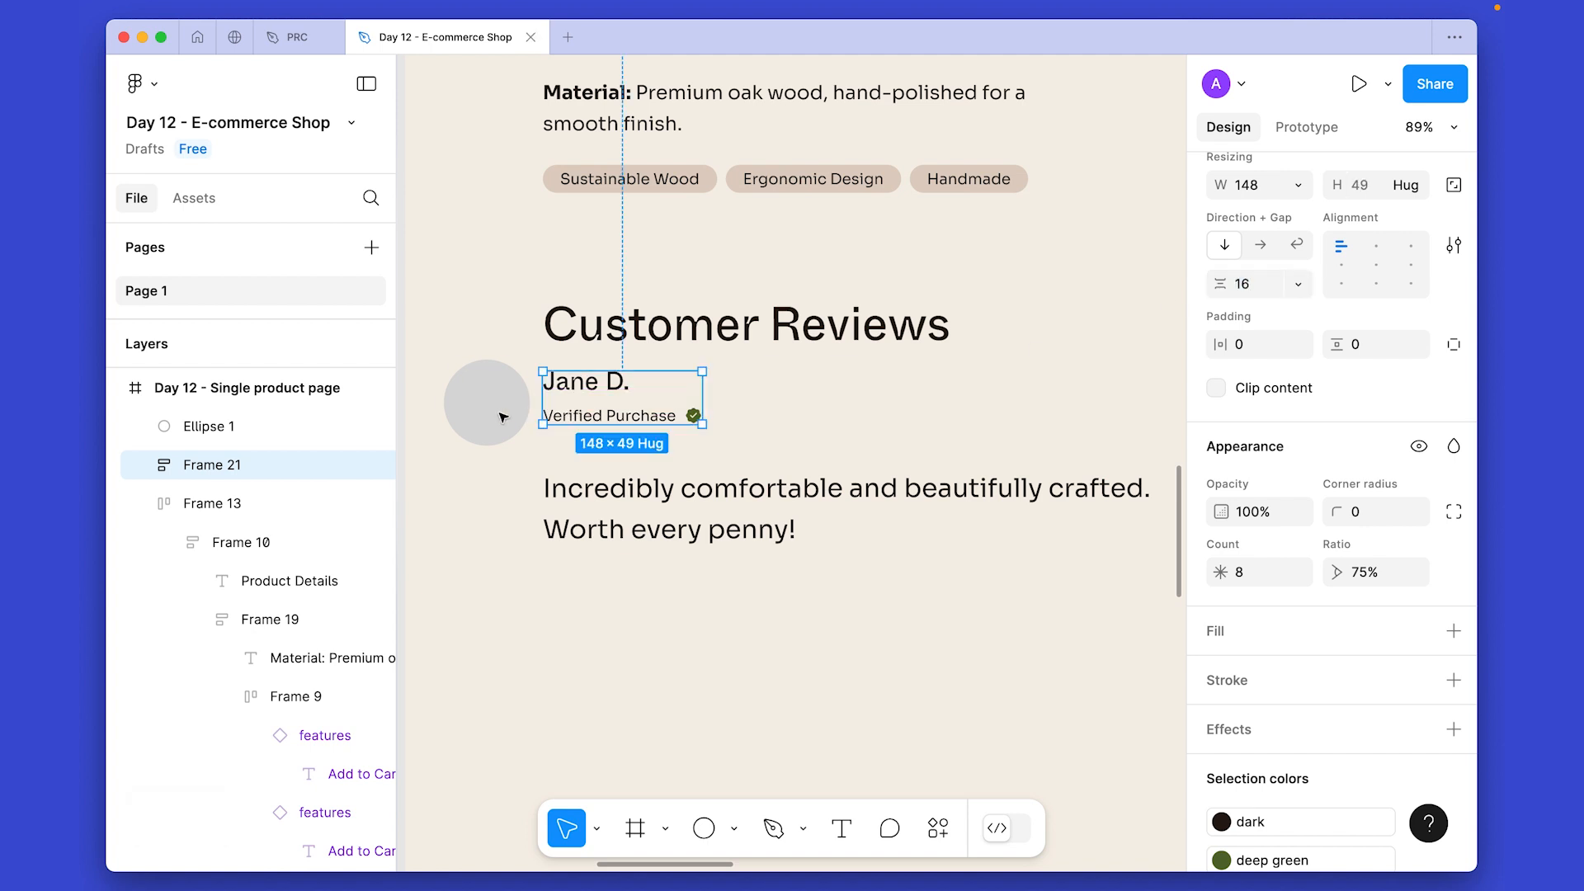
# Insert a random female portrait photo with the User Profile | Avatar plugin.
pyautogui.click(493, 404)
pyautogui.scroll(1, 499, 422)
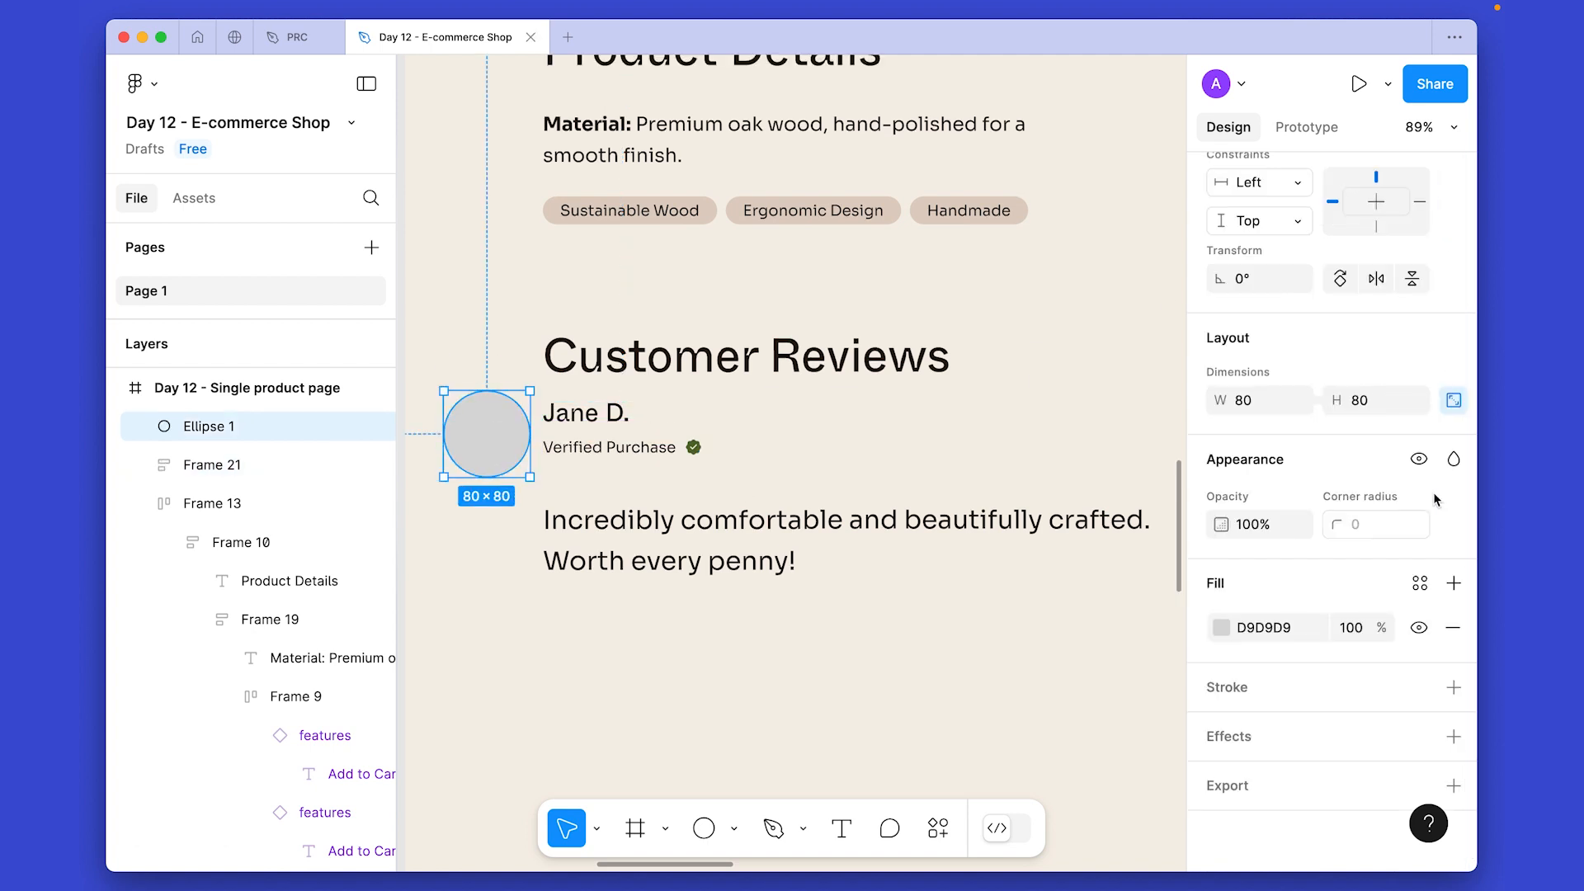
pyautogui.press('super+slash')
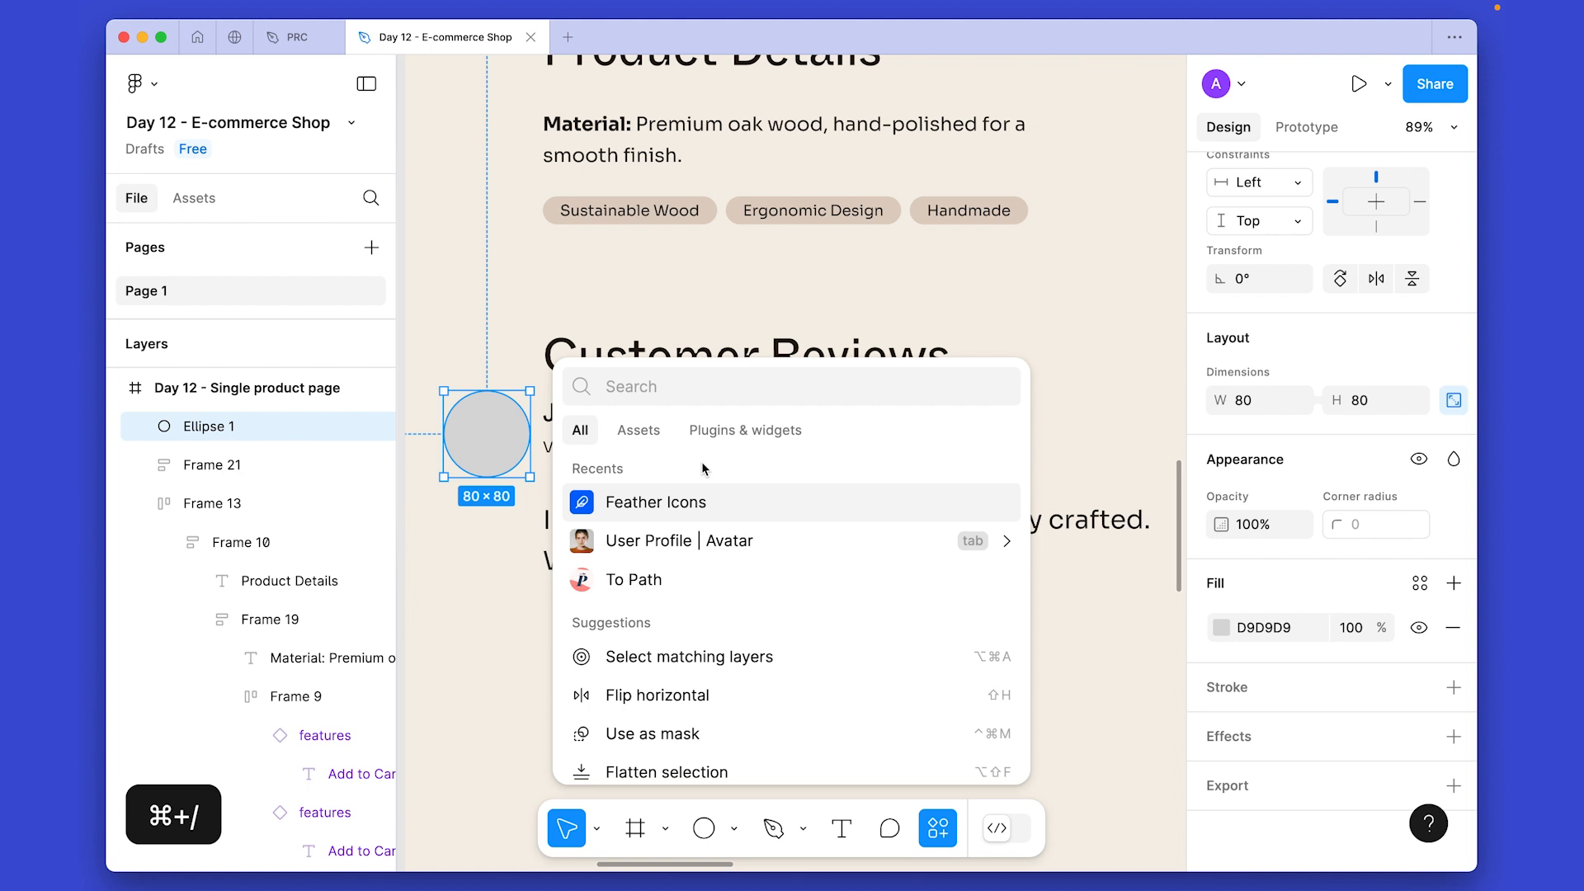
pyautogui.press('Down')
pyautogui.press('Return')
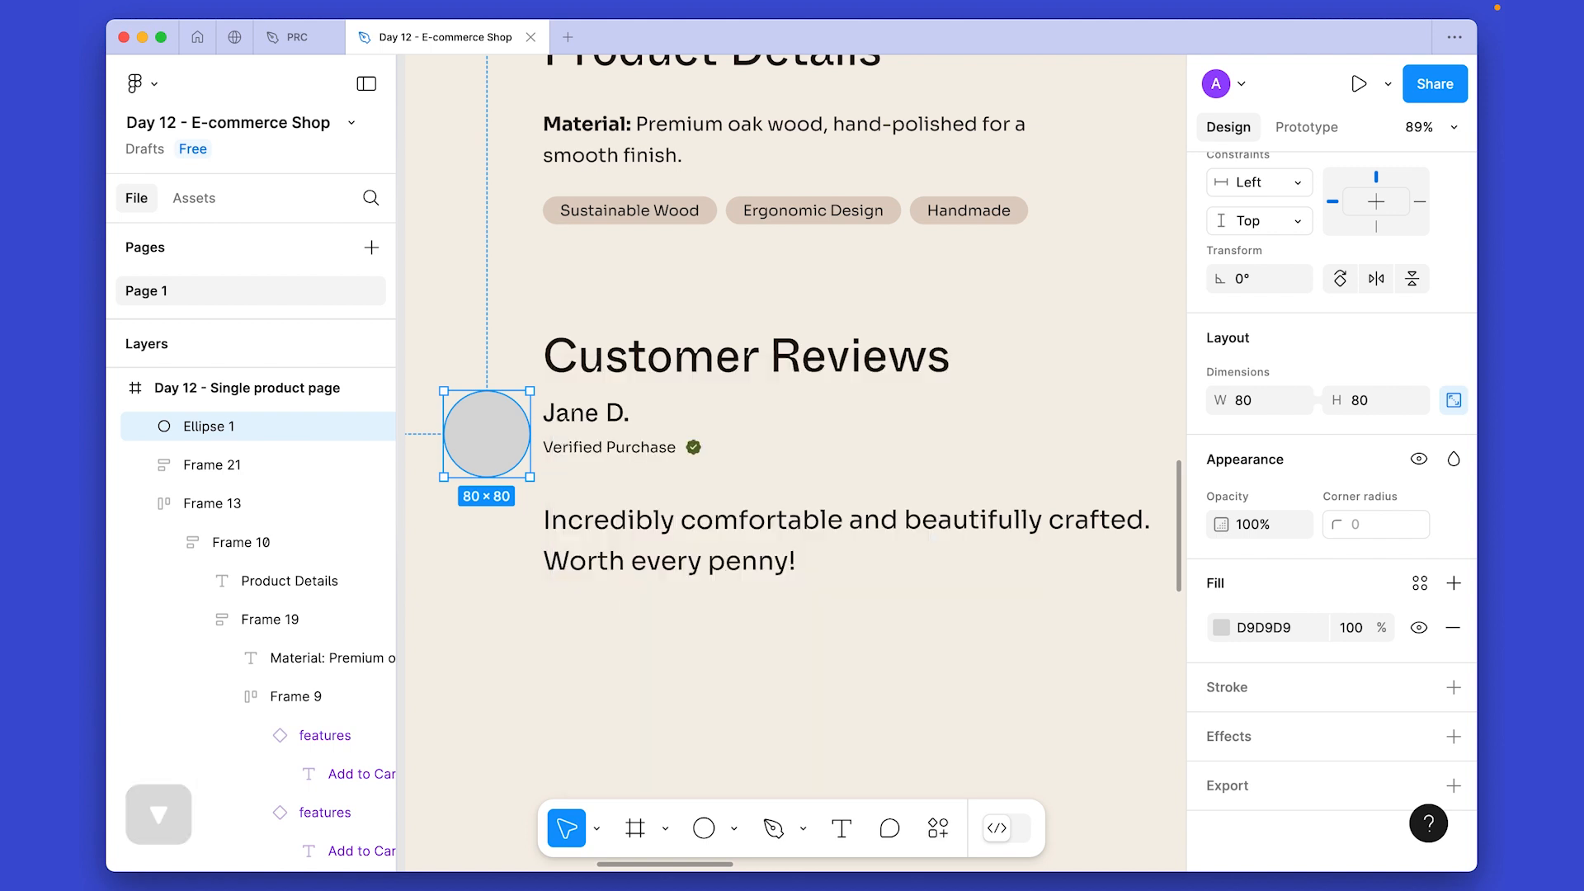
pyautogui.click(978, 714)
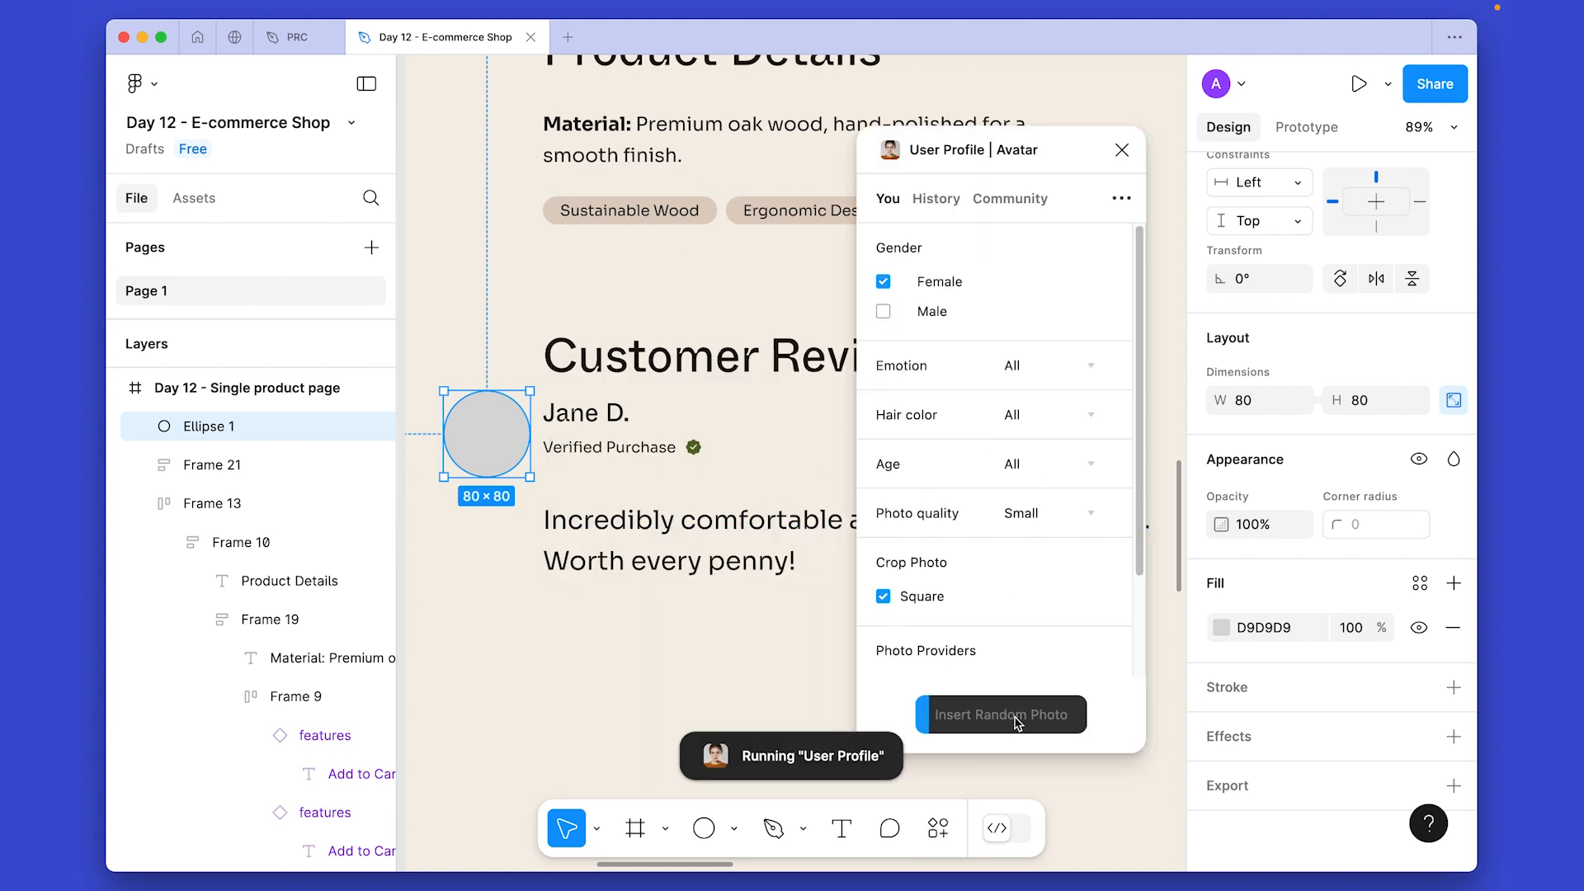
# Copy the portrait's image fill onto the avatar circle and delete the original large photo.
pyautogui.press('alt+super+c')
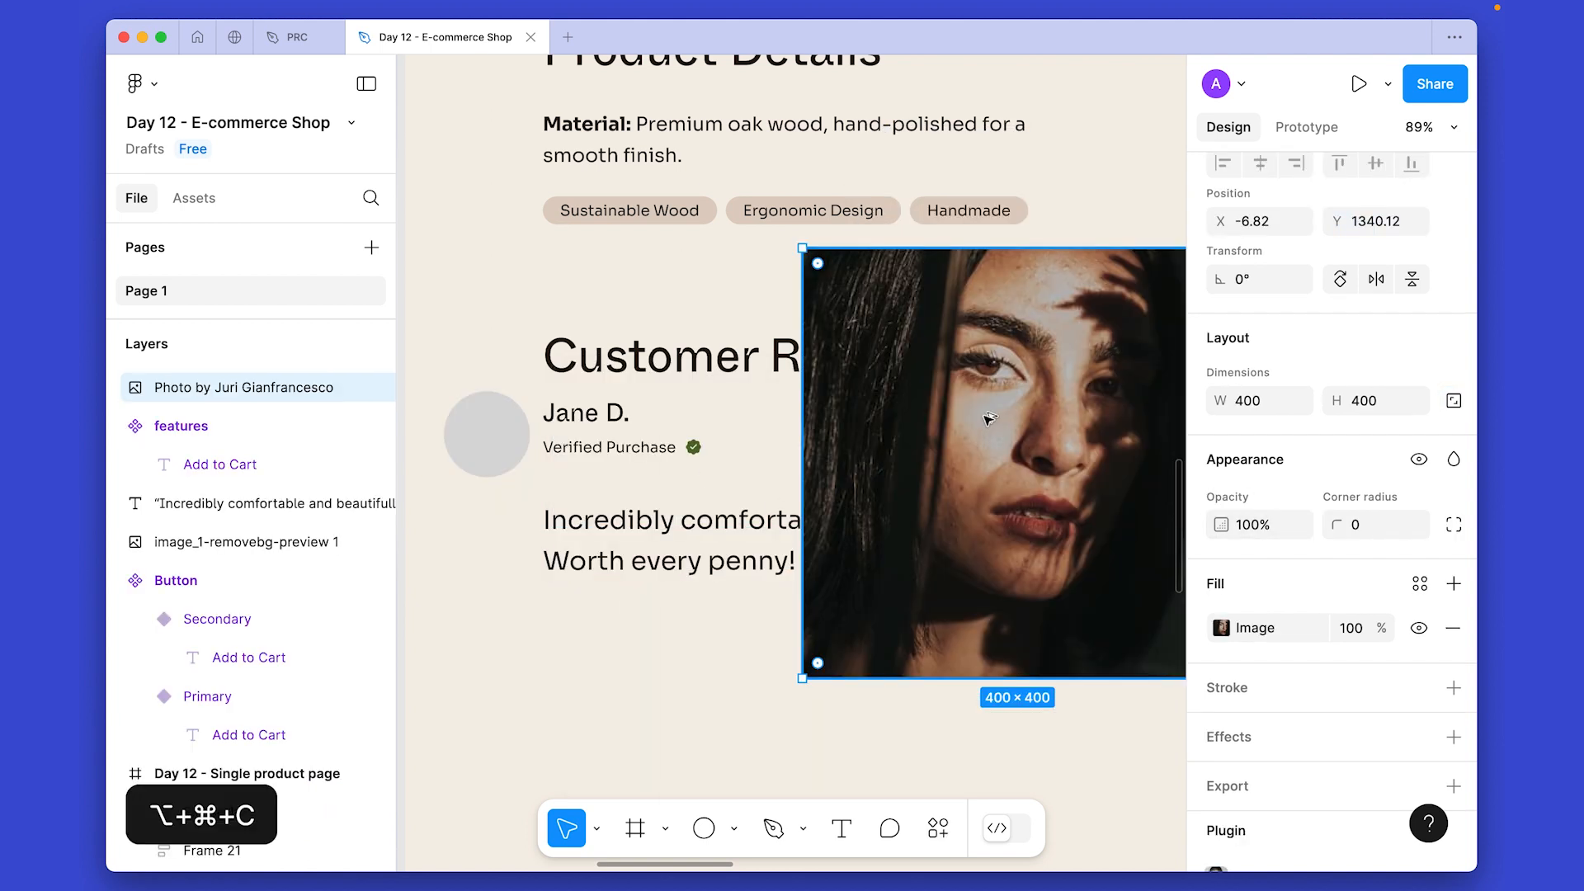
pyautogui.click(491, 433)
pyautogui.press('alt+super+v')
pyautogui.click(950, 487)
pyautogui.press('BackSpace')
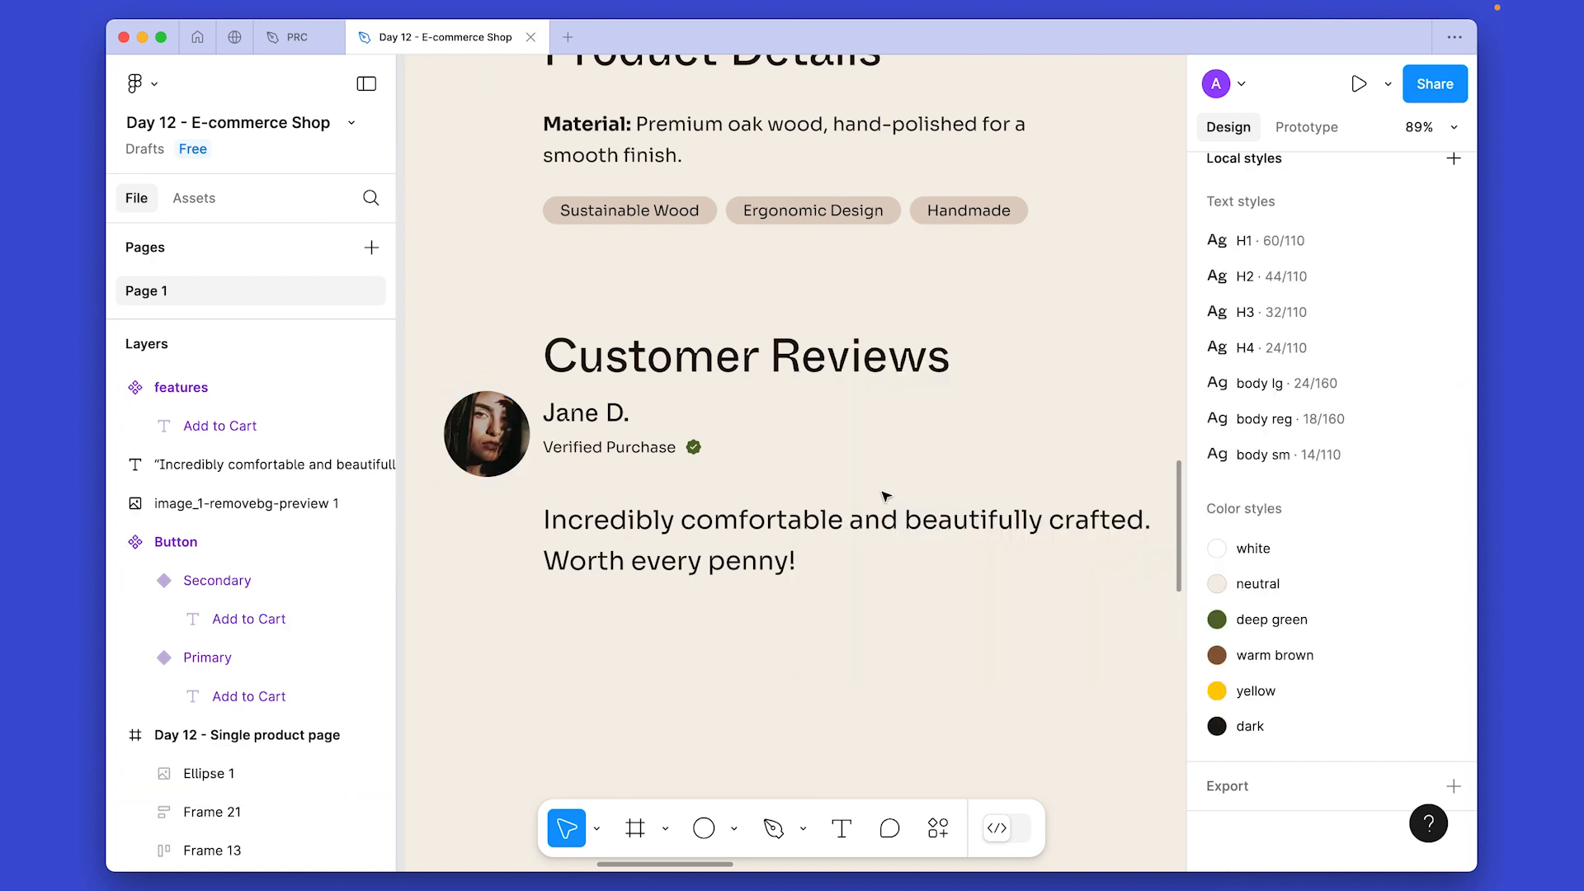
# Reduce the avatar circle beside the reviewer details to 64 × 64.
pyautogui.click(511, 445)
pyautogui.scroll(1, 594, 512)
pyautogui.keyDown('shift'); pyautogui.click(616, 513); pyautogui.keyUp('shift')
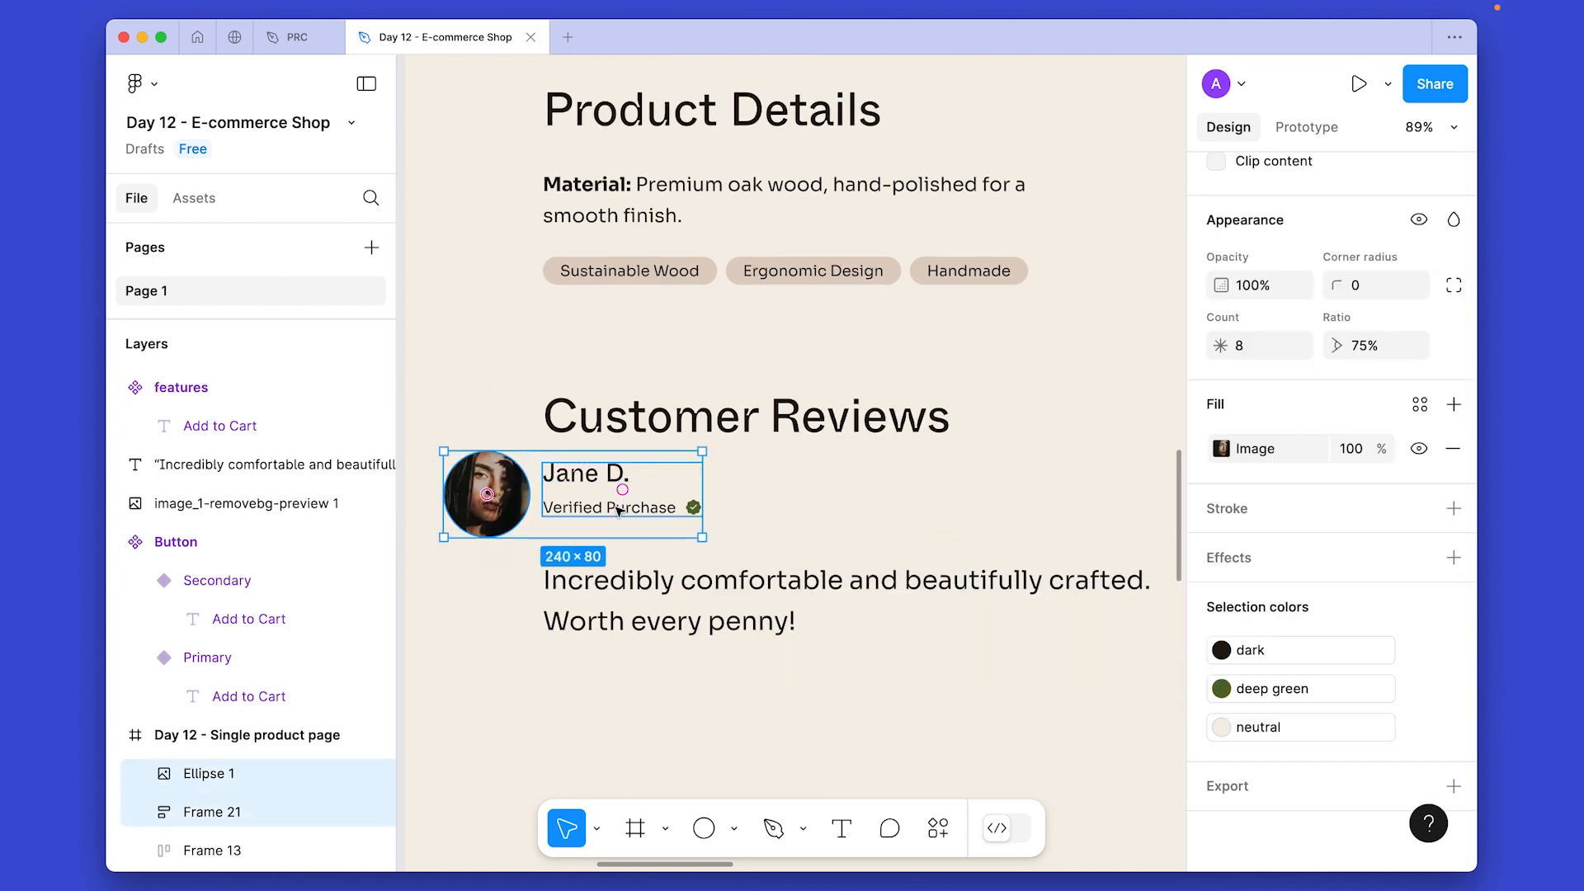
pyautogui.click(475, 488)
pyautogui.scroll(-2, 474, 489)
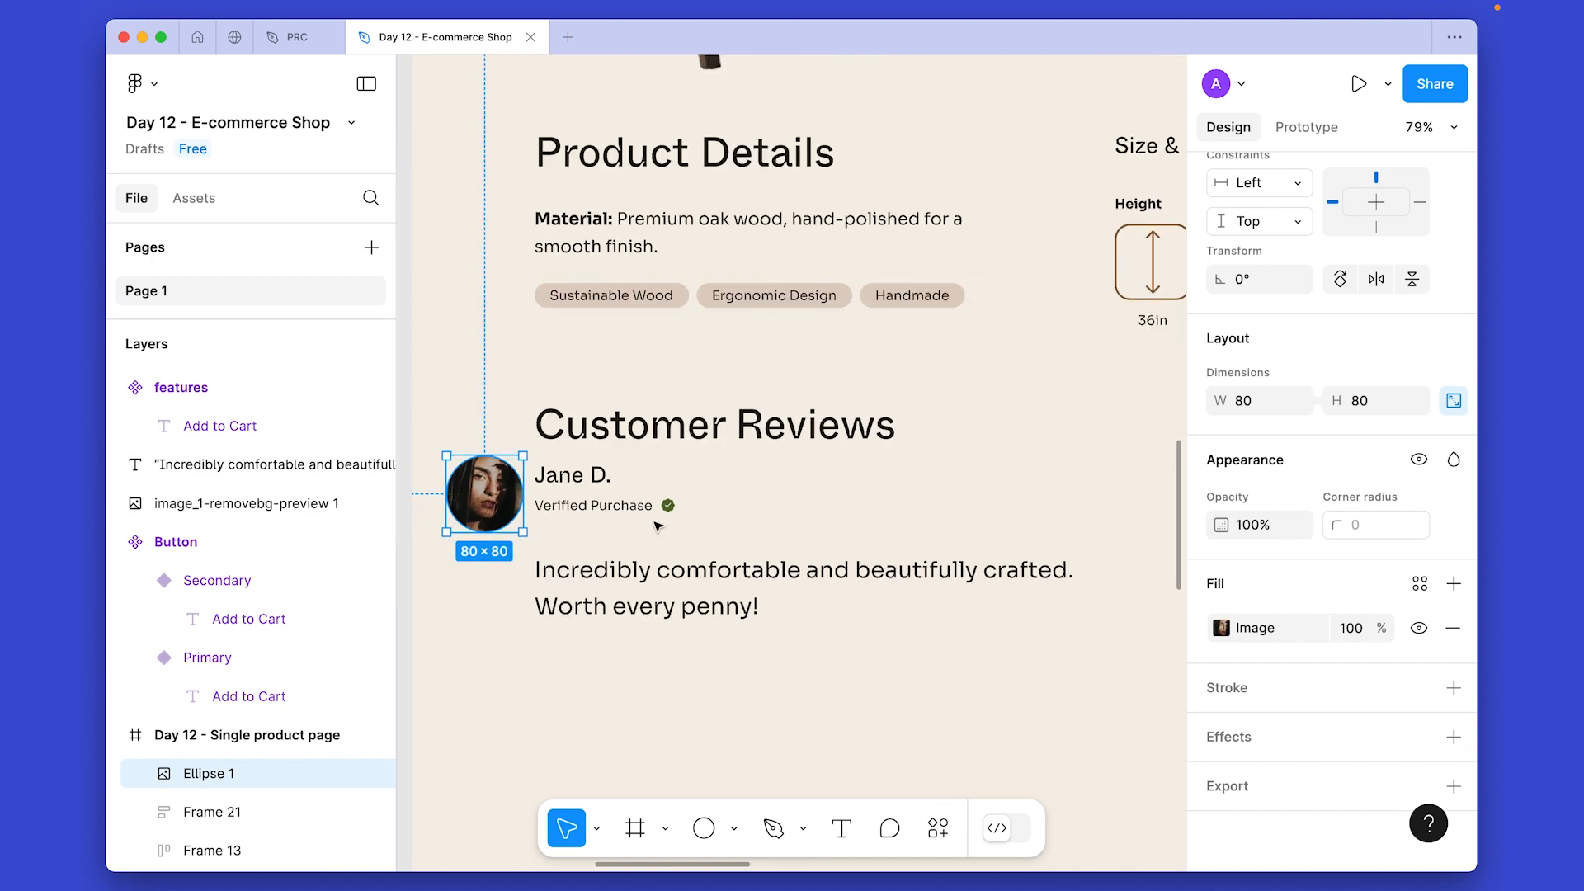
pyautogui.click(1393, 402)
pyautogui.hotkey('shift', 'Down')
pyautogui.hotkey('shift', 'Down')
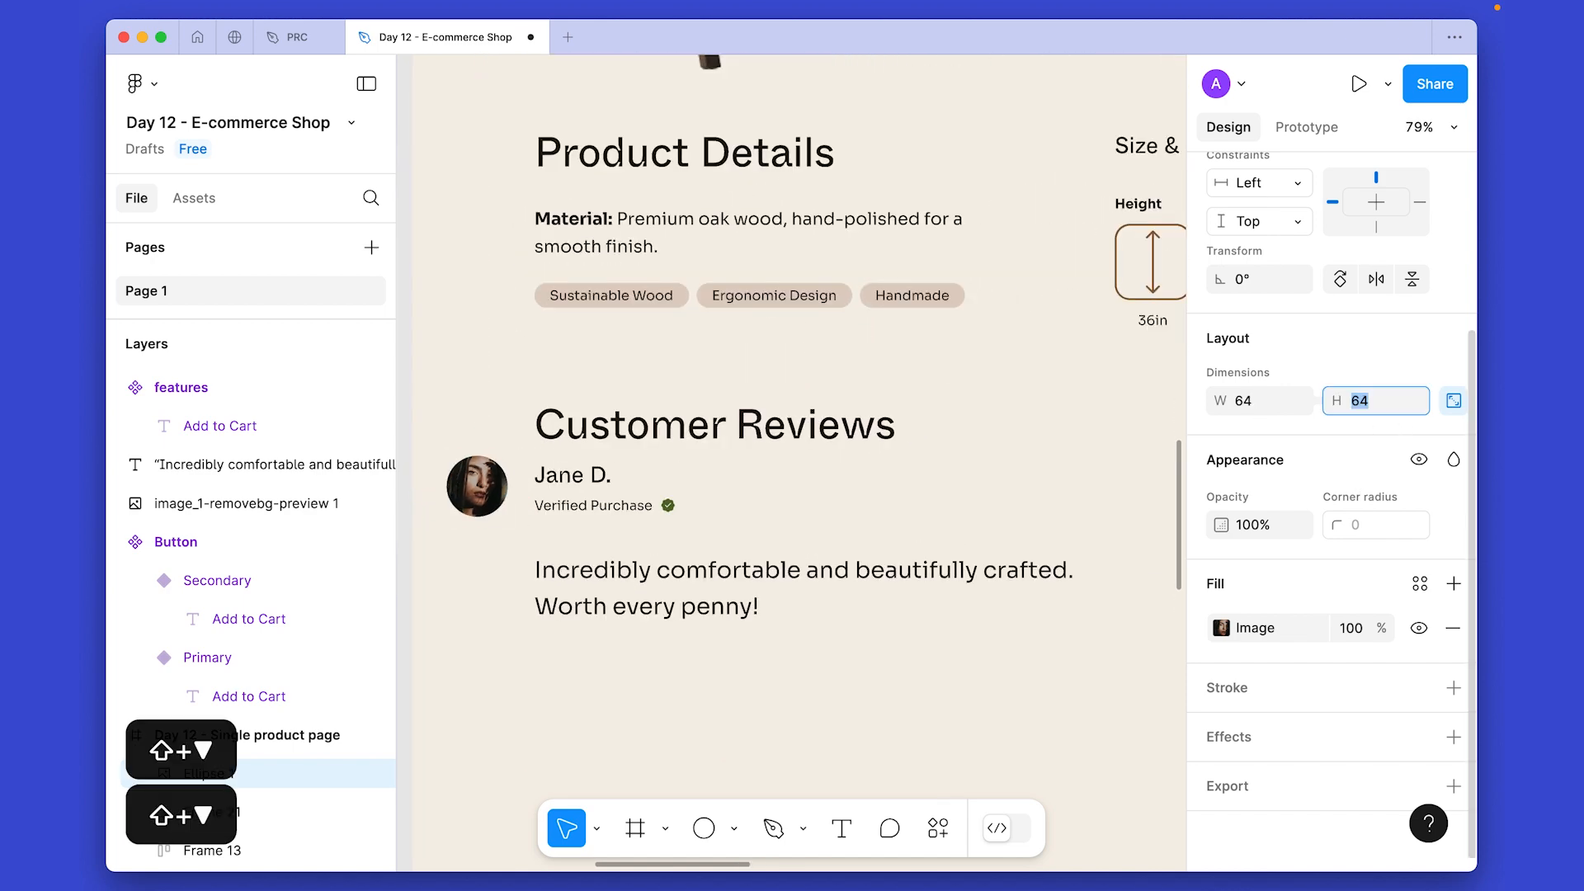
# Combine the avatar and reviewer details in a horizontal auto layout with a gap of 24.
pyautogui.keyDown('shift'); pyautogui.click(598, 503); pyautogui.keyUp('shift')
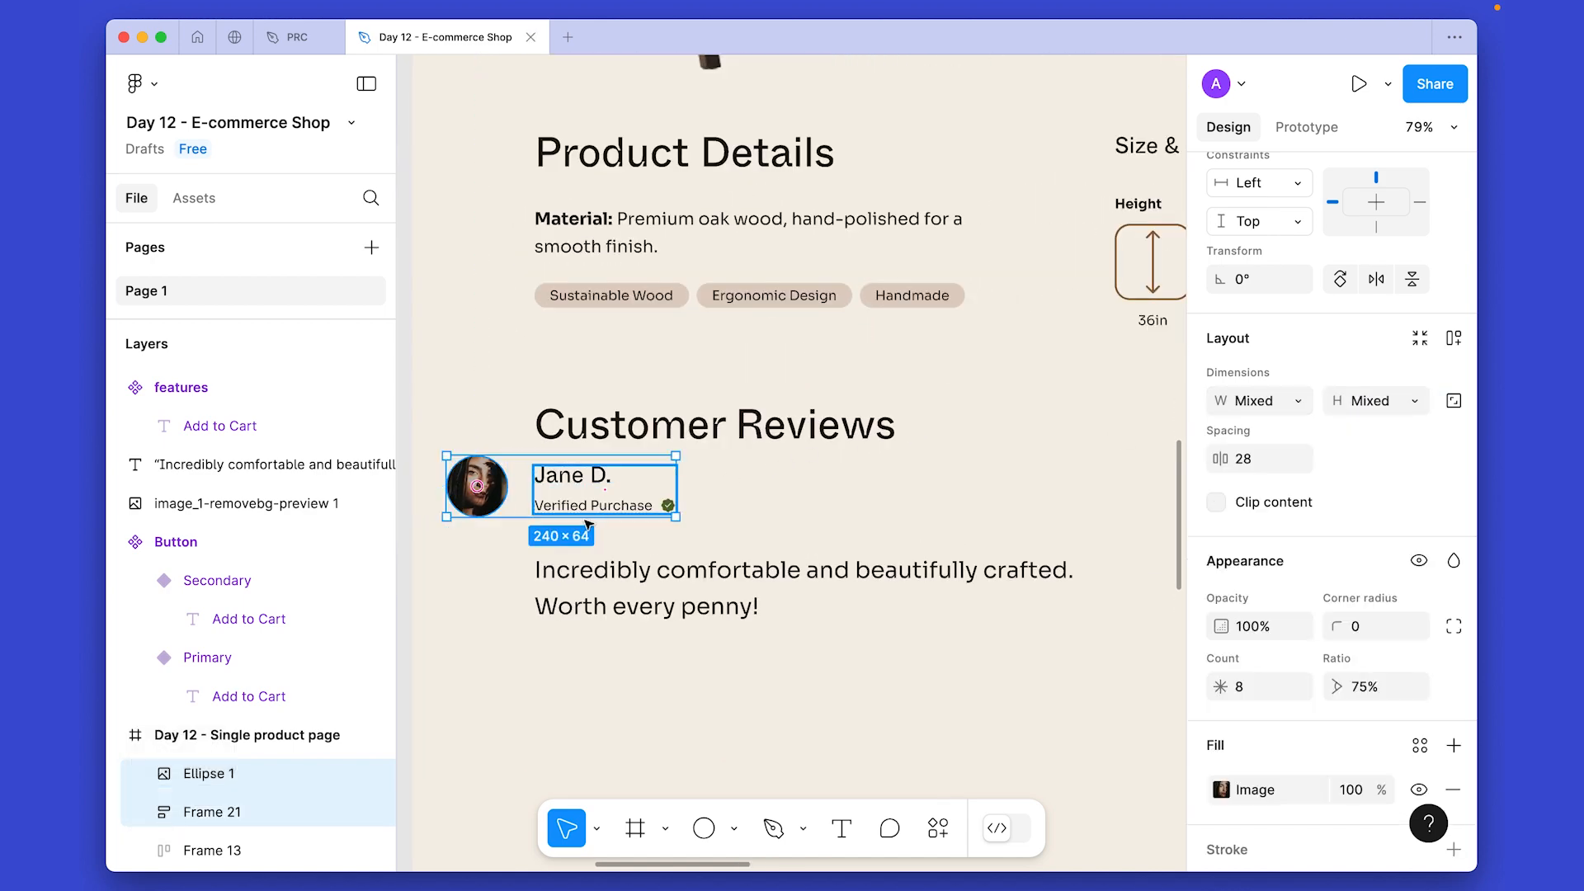
pyautogui.hotkey('shift', 'a')
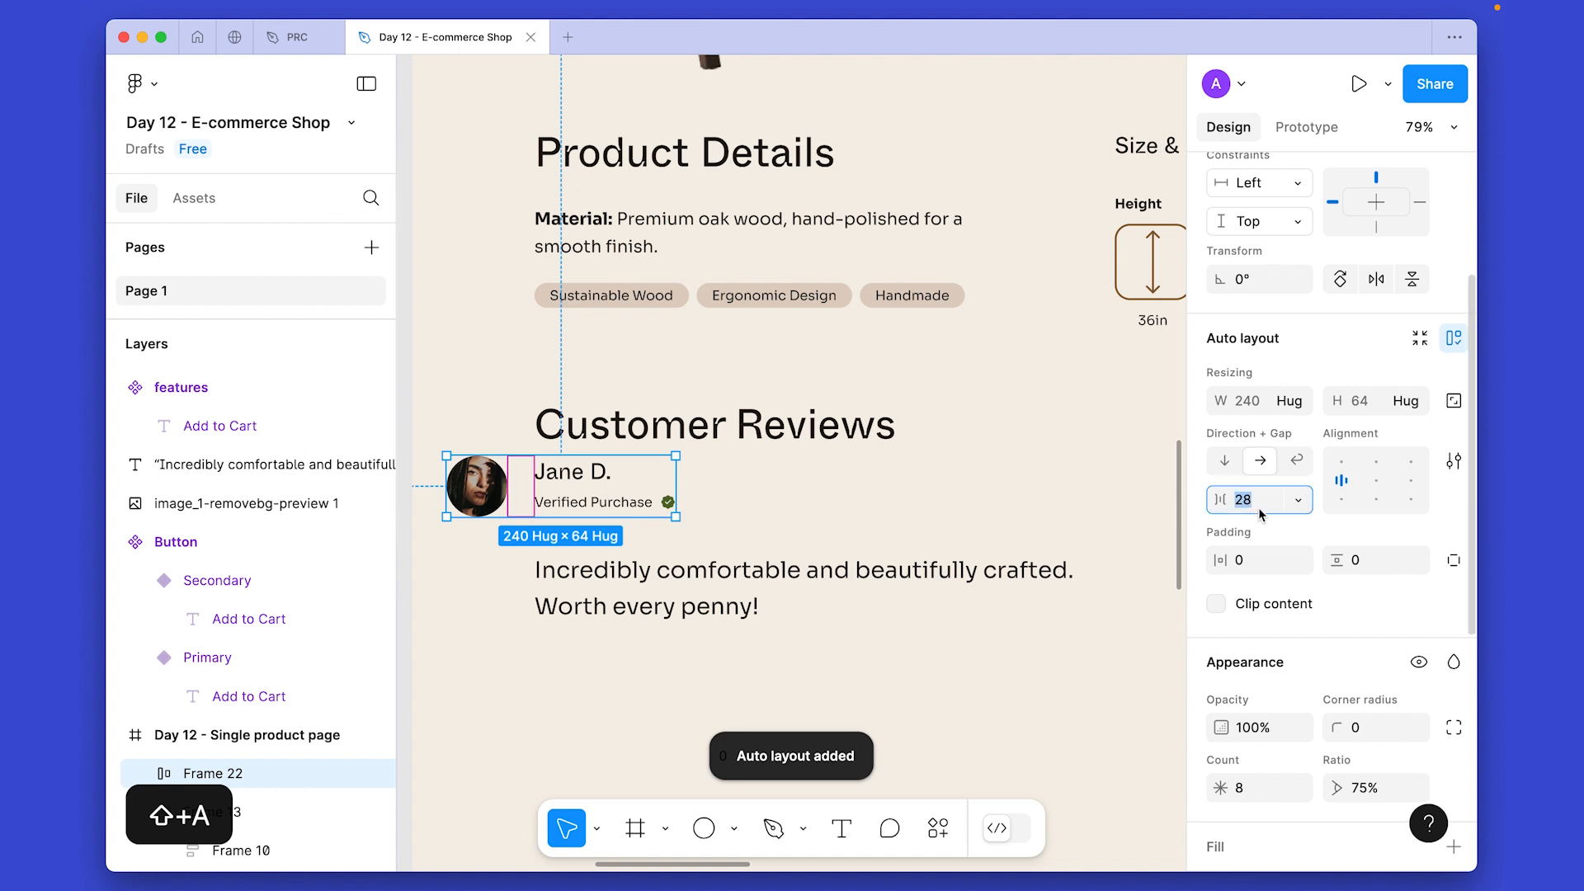
pyautogui.press('Down')
pyautogui.press('Down')
pyautogui.press('Down')
pyautogui.press('Down')
# Combine the Customer Reviews heading, reviewer details row and review text in a vertical auto layout with a gap of 48.
pyautogui.keyDown('shift'); pyautogui.click(613, 591); pyautogui.keyUp('shift')
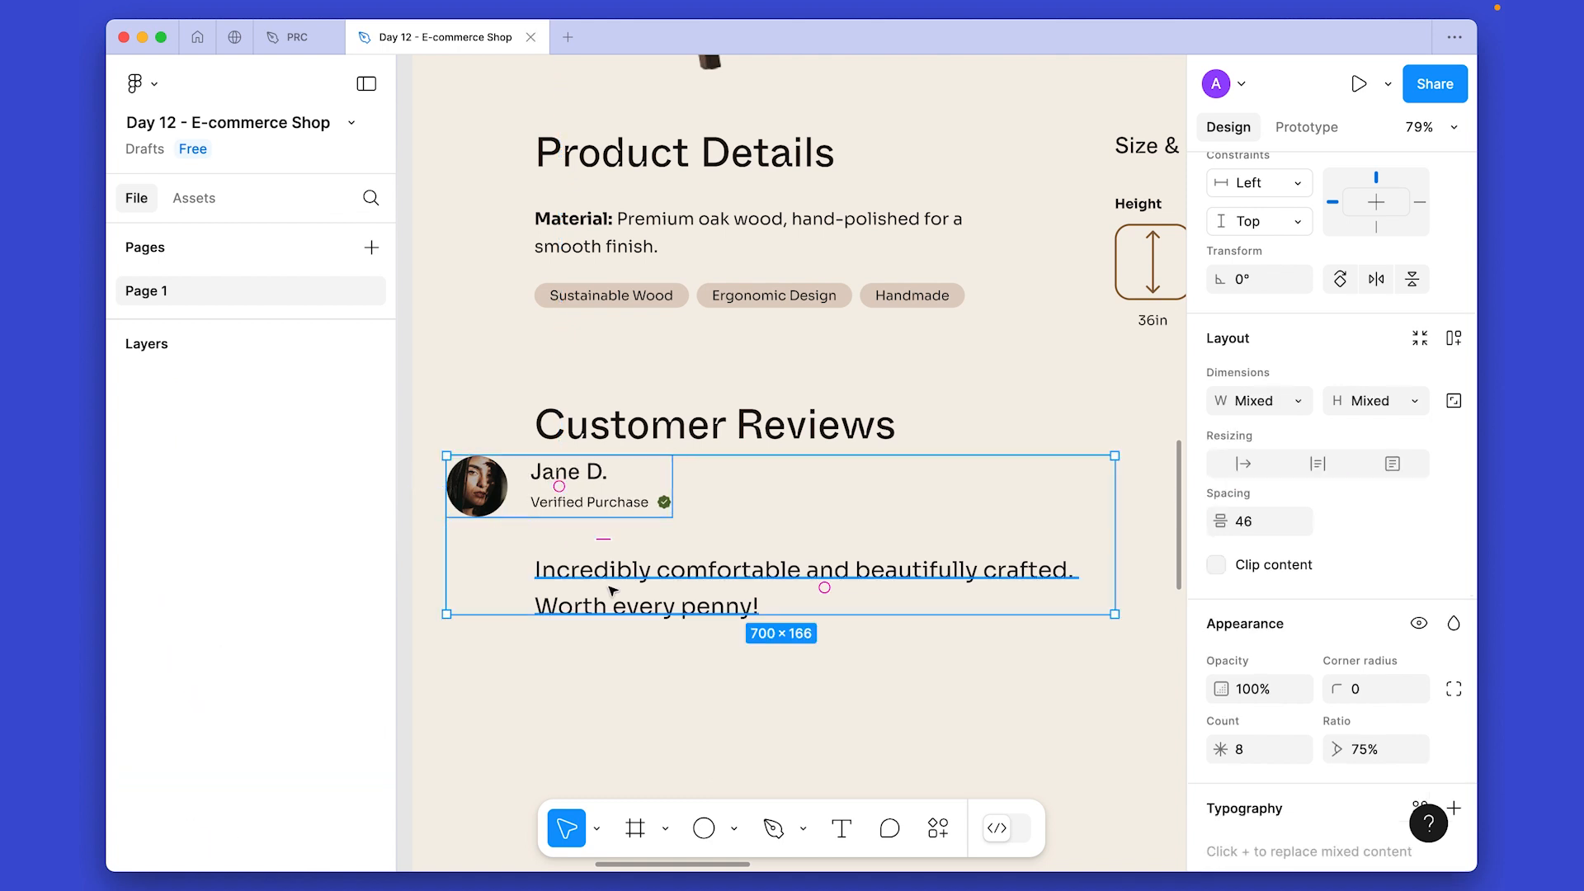
pyautogui.keyDown('shift'); pyautogui.click(646, 438); pyautogui.keyUp('shift')
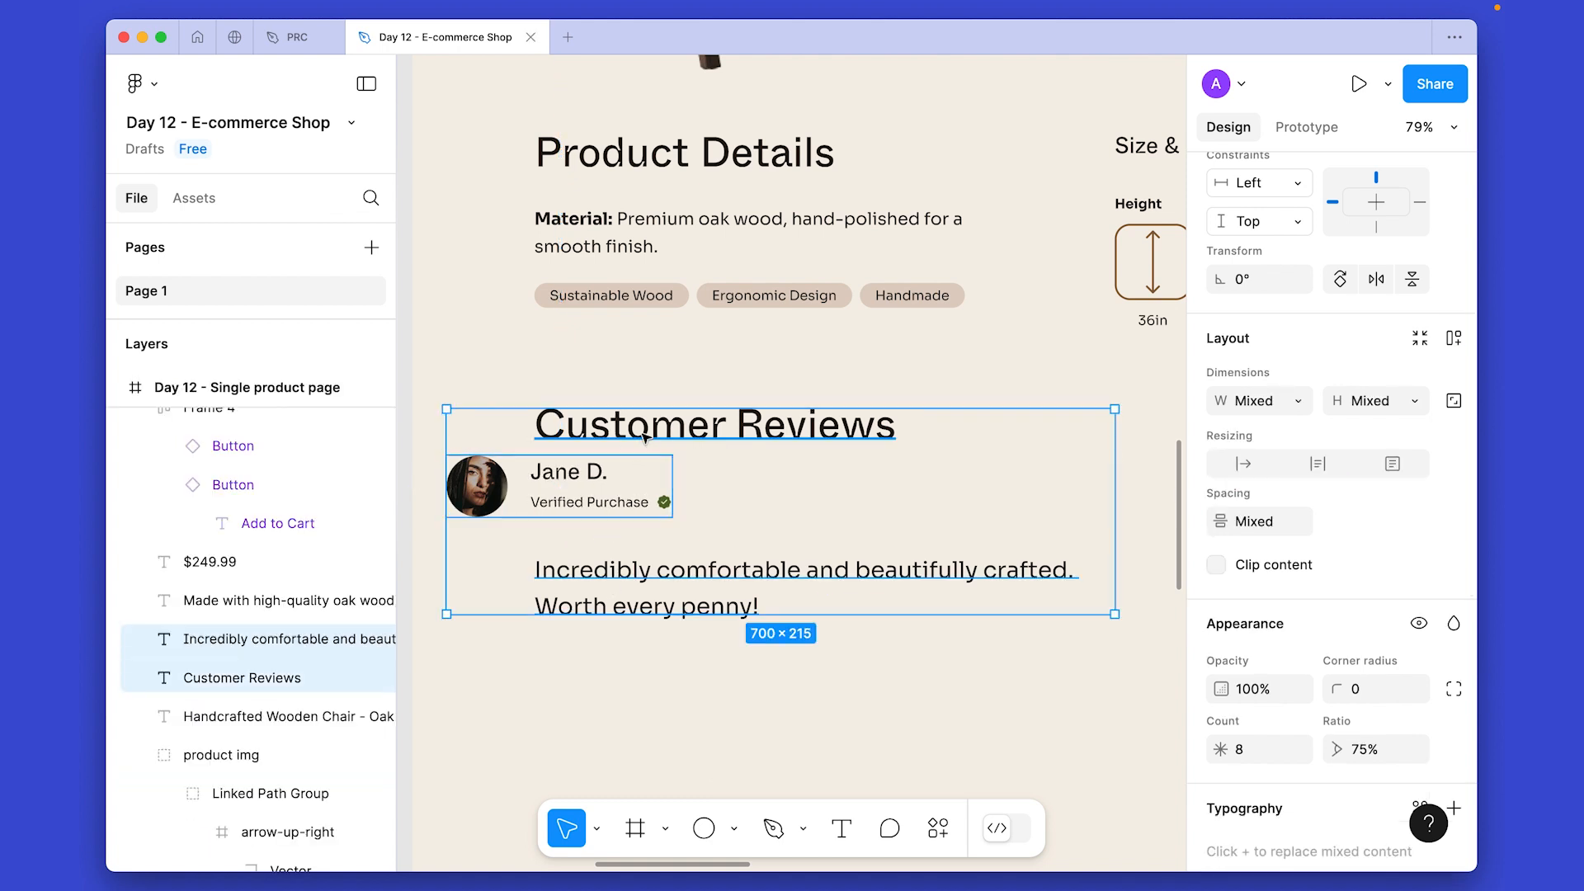
pyautogui.hotkey('shift', 'a')
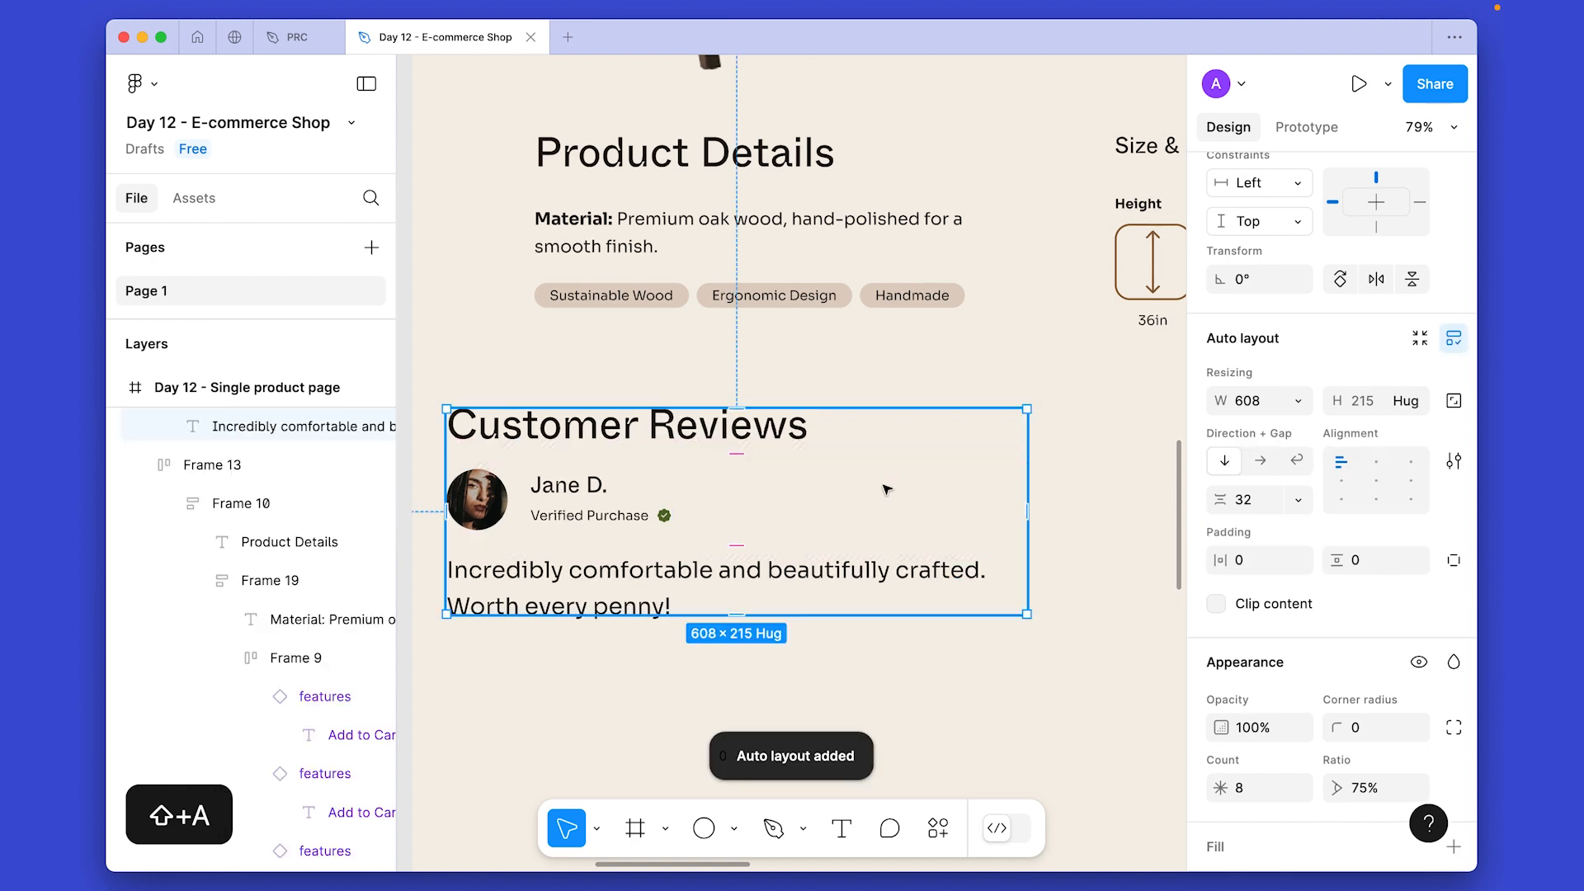
pyautogui.hotkey('shift', 'Up')
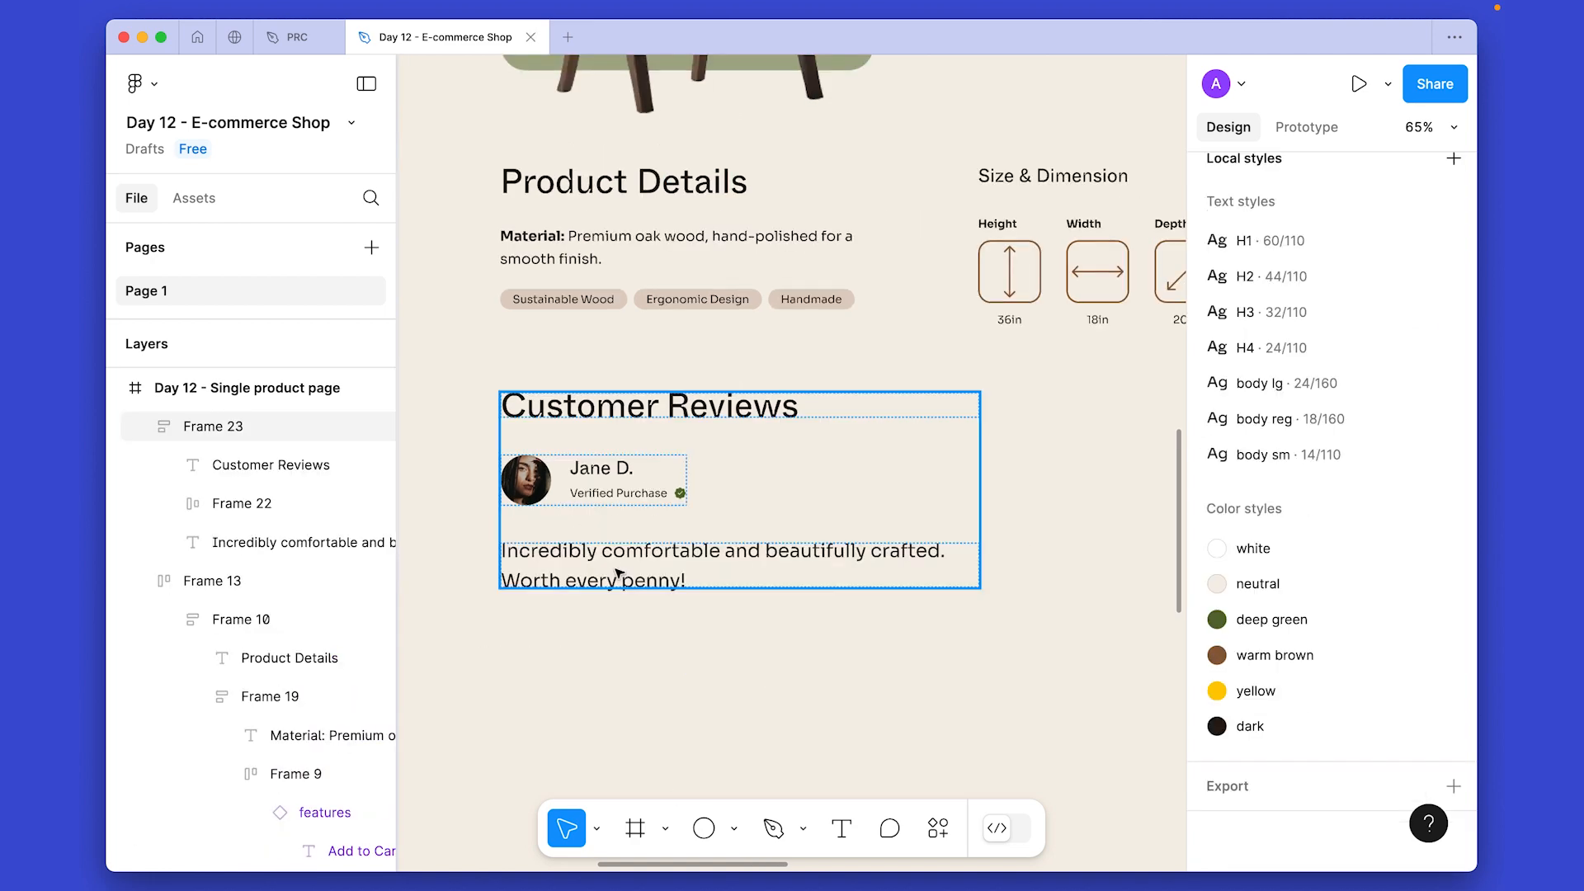
# Nest the reviewer details row and review text in their own vertical auto layout with a gap of 32.
pyautogui.click(618, 573)
pyautogui.click(618, 573)
pyautogui.keyDown('shift'); pyautogui.click(618, 489); pyautogui.keyUp('shift')
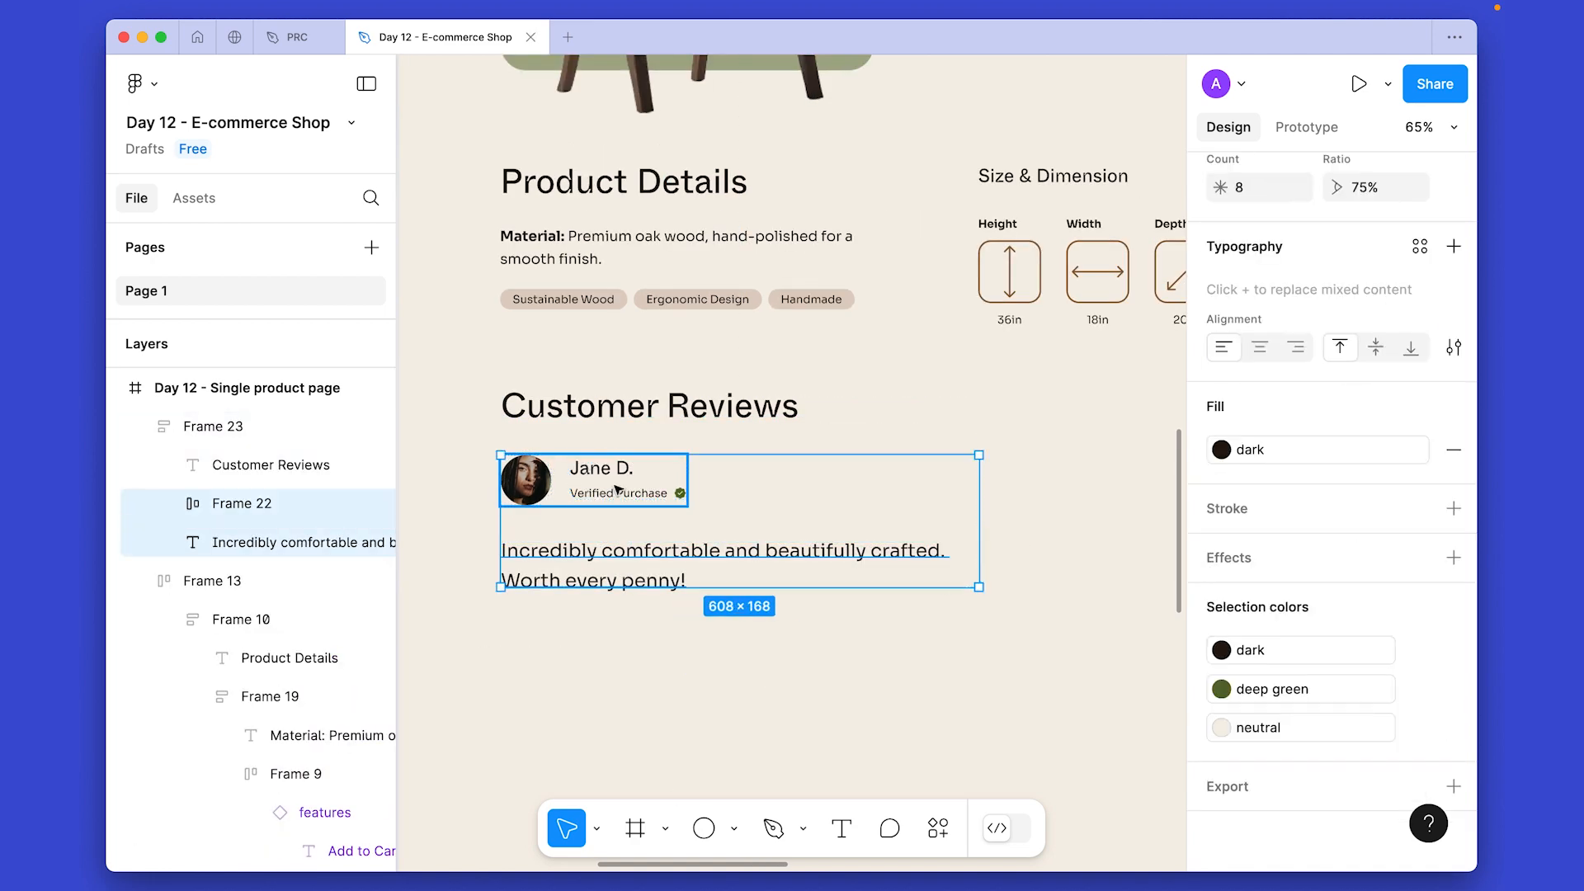
pyautogui.hotkey('shift', 'a')
pyautogui.scroll(2, 1320, 330)
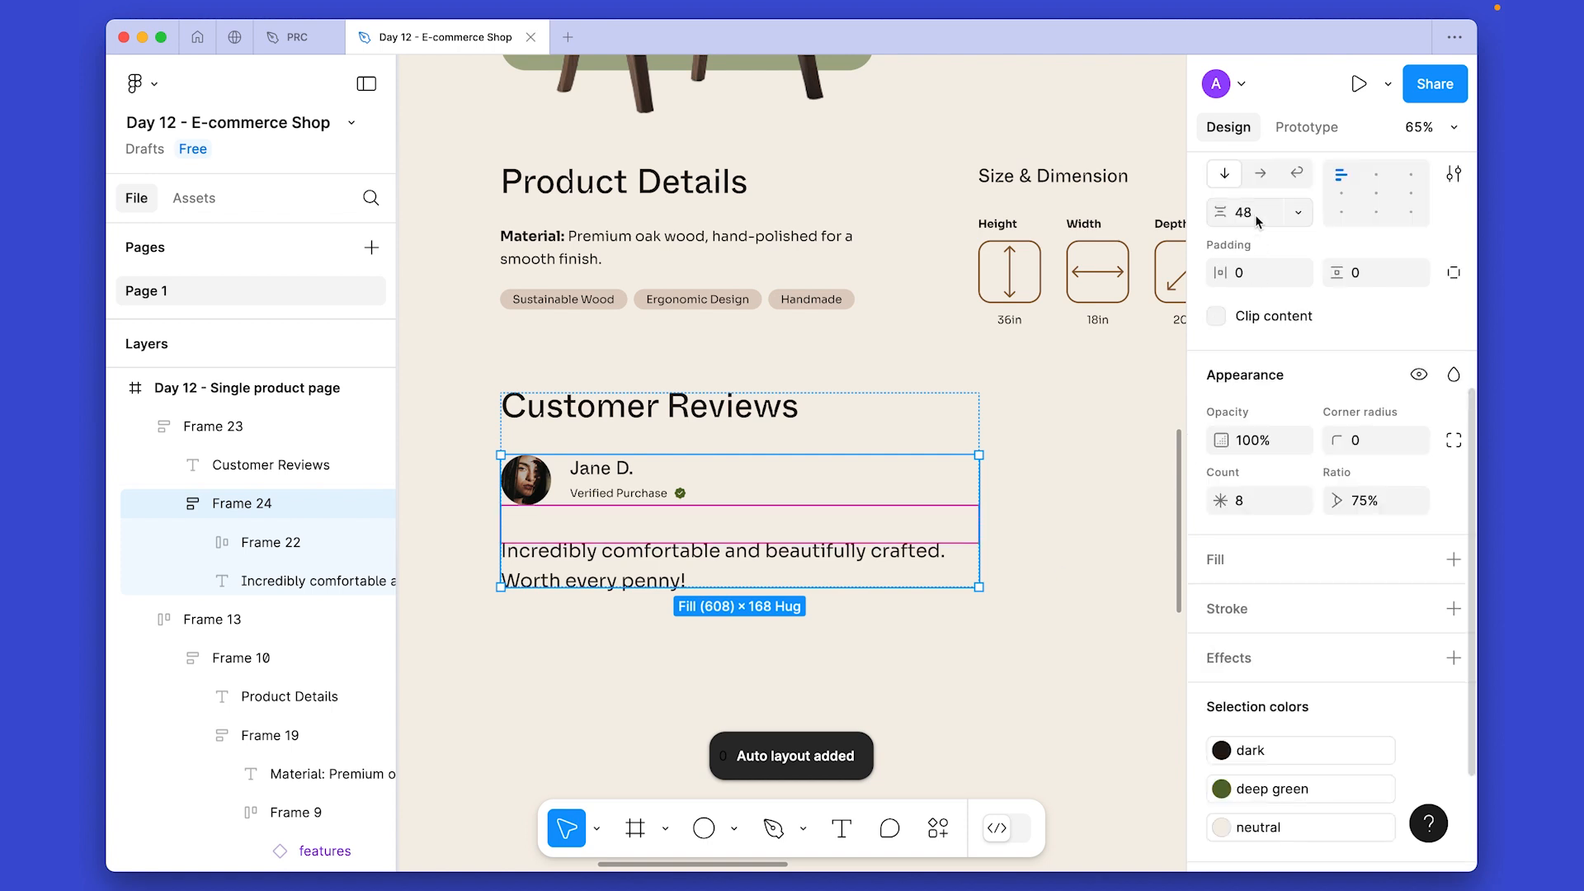
pyautogui.click(1254, 215)
pyautogui.hotkey('shift', 'Down')
pyautogui.hotkey('shift', 'Down')
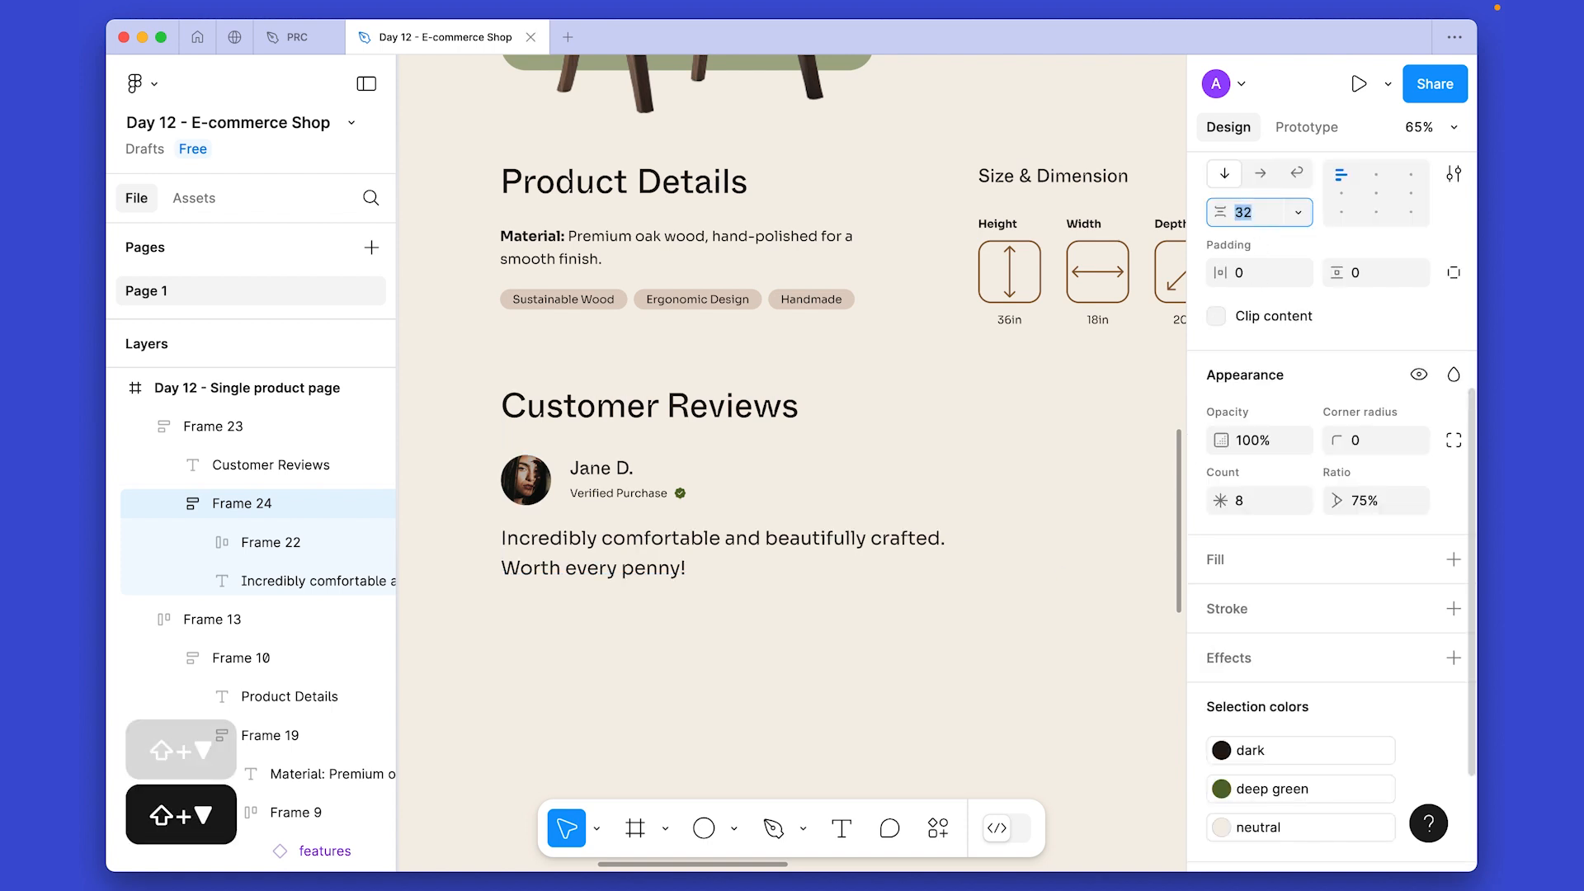
pyautogui.click(822, 772)
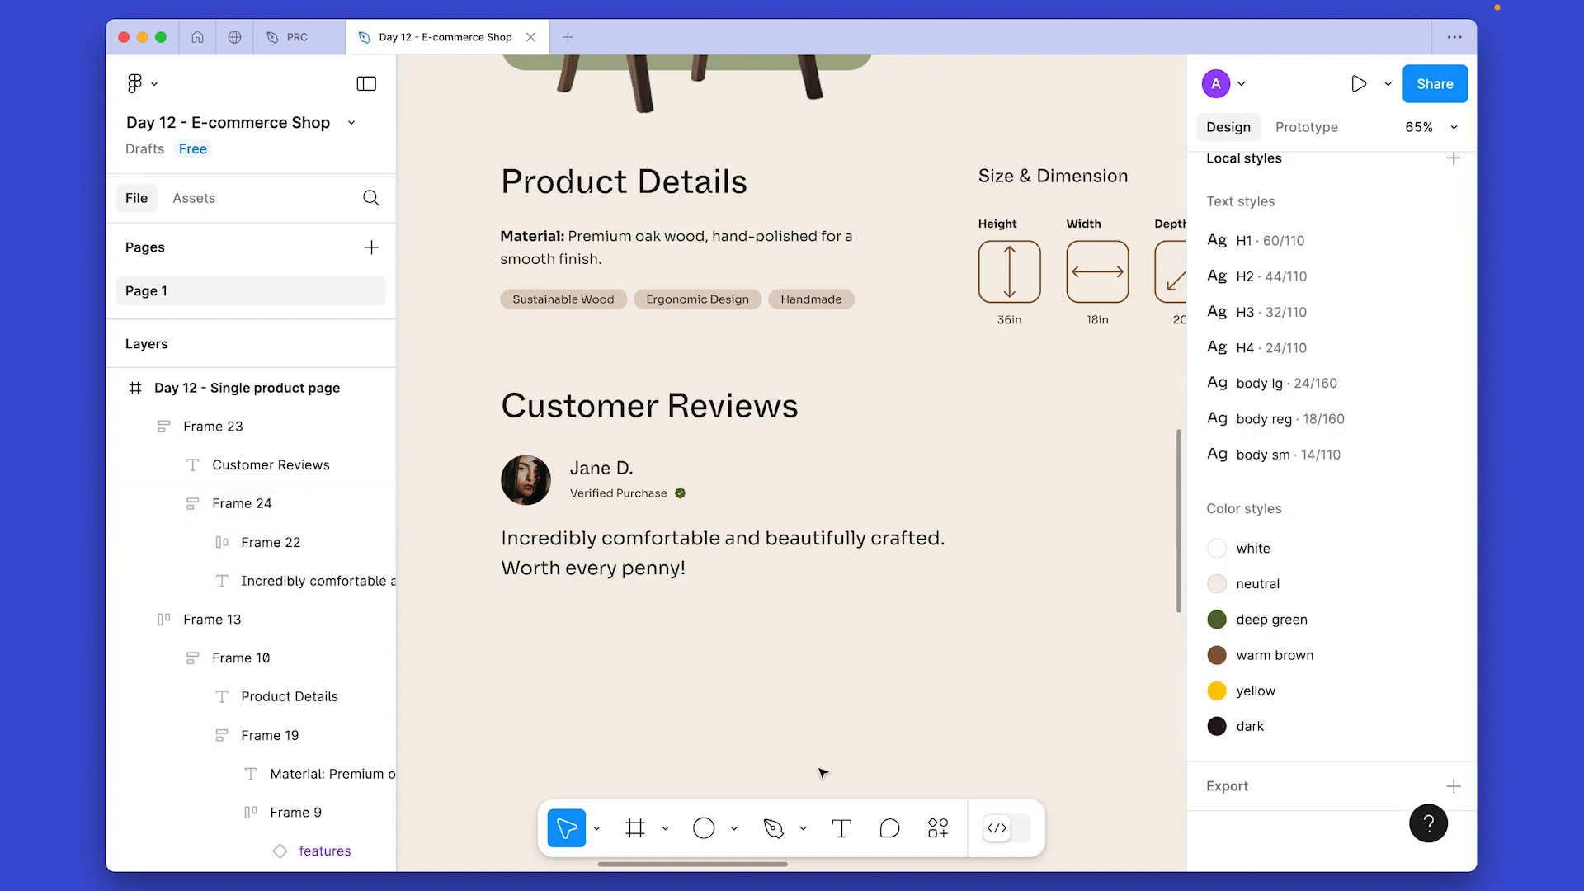
# Insert a 100 × 100 five-pointed star below the review text, aligned with the text's left edge.
pyautogui.click(737, 828)
pyautogui.click(733, 735)
pyautogui.click(667, 691)
pyautogui.moveTo(668, 691); pyautogui.dragTo(541, 632)
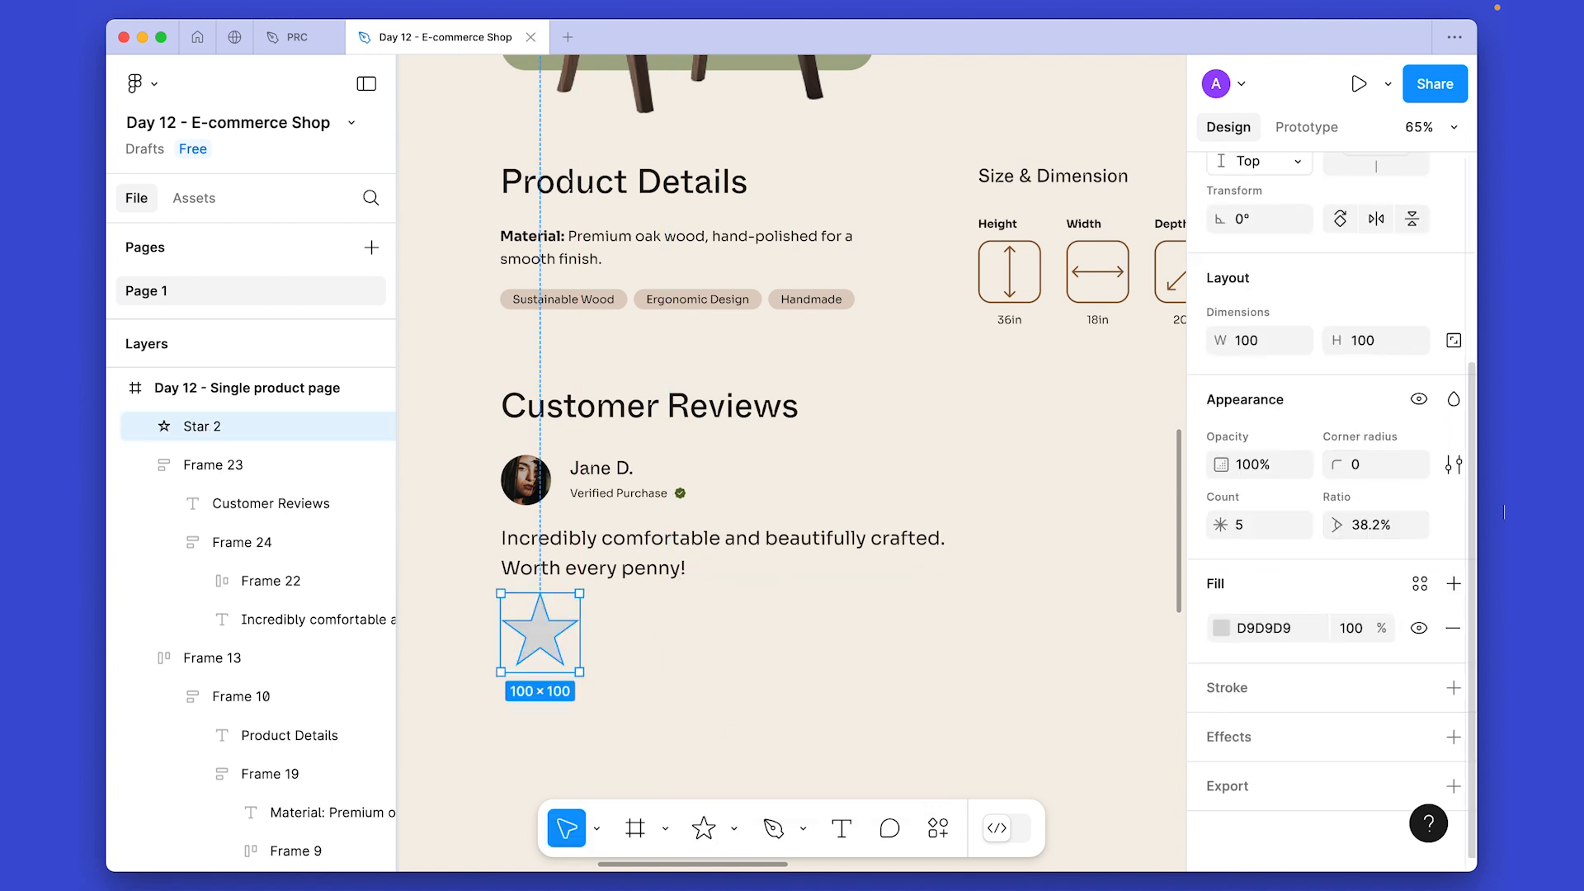
# Resize the star proportionally to 32 × 32 and fill it with the yellow color style.
pyautogui.hotkey('shift', 'Down')
pyautogui.hotkey('shift', 'Down')
pyautogui.hotkey('shift', 'Down')
pyautogui.hotkey('shift', 'Down')
pyautogui.hotkey('shift', 'Down')
pyautogui.hotkey('shift', 'Down')
pyautogui.hotkey('shift', 'Down')
pyautogui.hotkey('shift', 'Down')
pyautogui.hotkey('shift', 'Down')
pyautogui.hotkey('shift', 'Up')
pyautogui.press('Down')
pyautogui.press('Down')
pyautogui.press('Down')
pyautogui.press('Down')
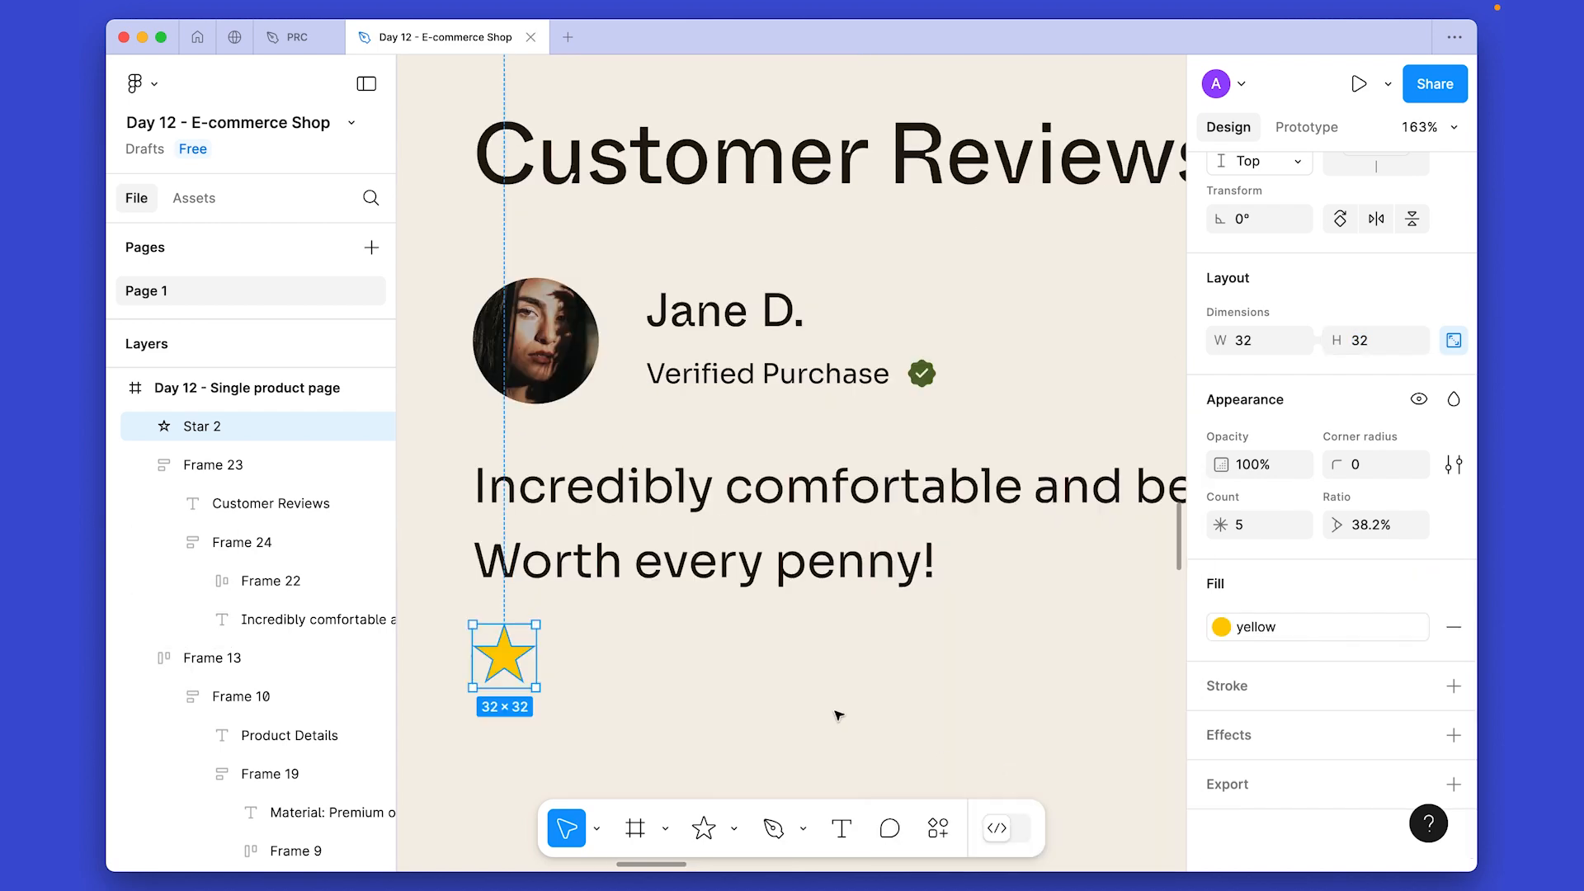
# Duplicate the yellow star beside the original and wrap both in a horizontal auto layout with a gap of 2.
pyautogui.scroll(-1, 803, 686)
pyautogui.scroll(6, 803, 685)
pyautogui.keyDown('alt'); pyautogui.moveTo(591, 493); pyautogui.dragTo(806, 483); pyautogui.keyUp('alt')
pyautogui.hotkey('shift', 'a')
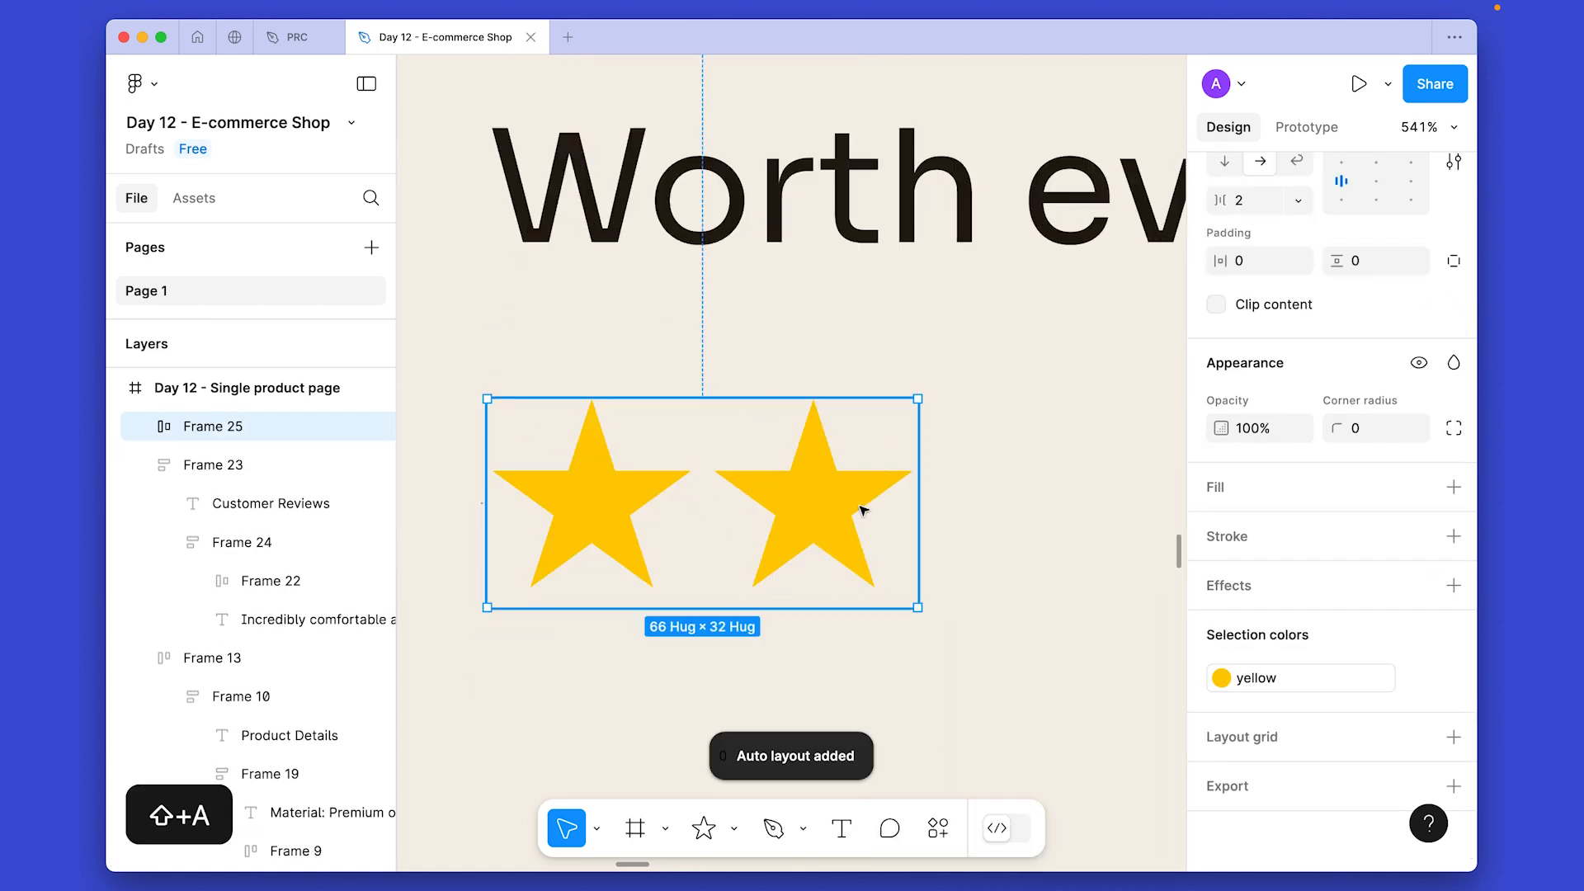
# Duplicate the star inside the auto layout until the rating row holds five stars.
pyautogui.click(825, 518)
pyautogui.press('super+d')
pyautogui.press('super+d')
pyautogui.scroll(-5, 725, 507)
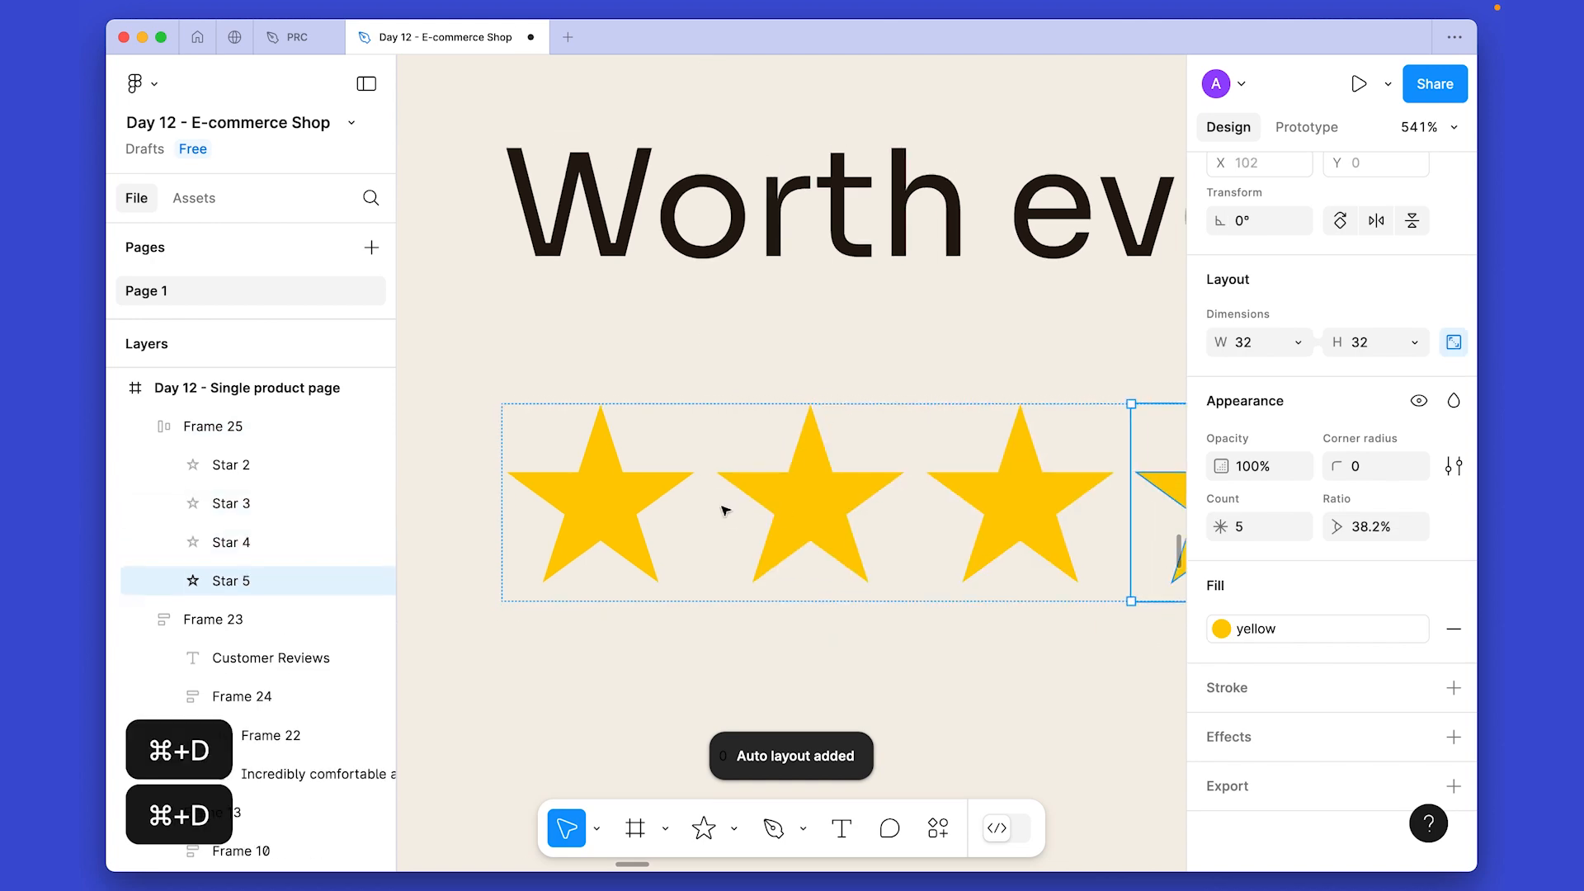
pyautogui.scroll(-4, 724, 511)
pyautogui.press('super+d')
pyautogui.click(814, 629)
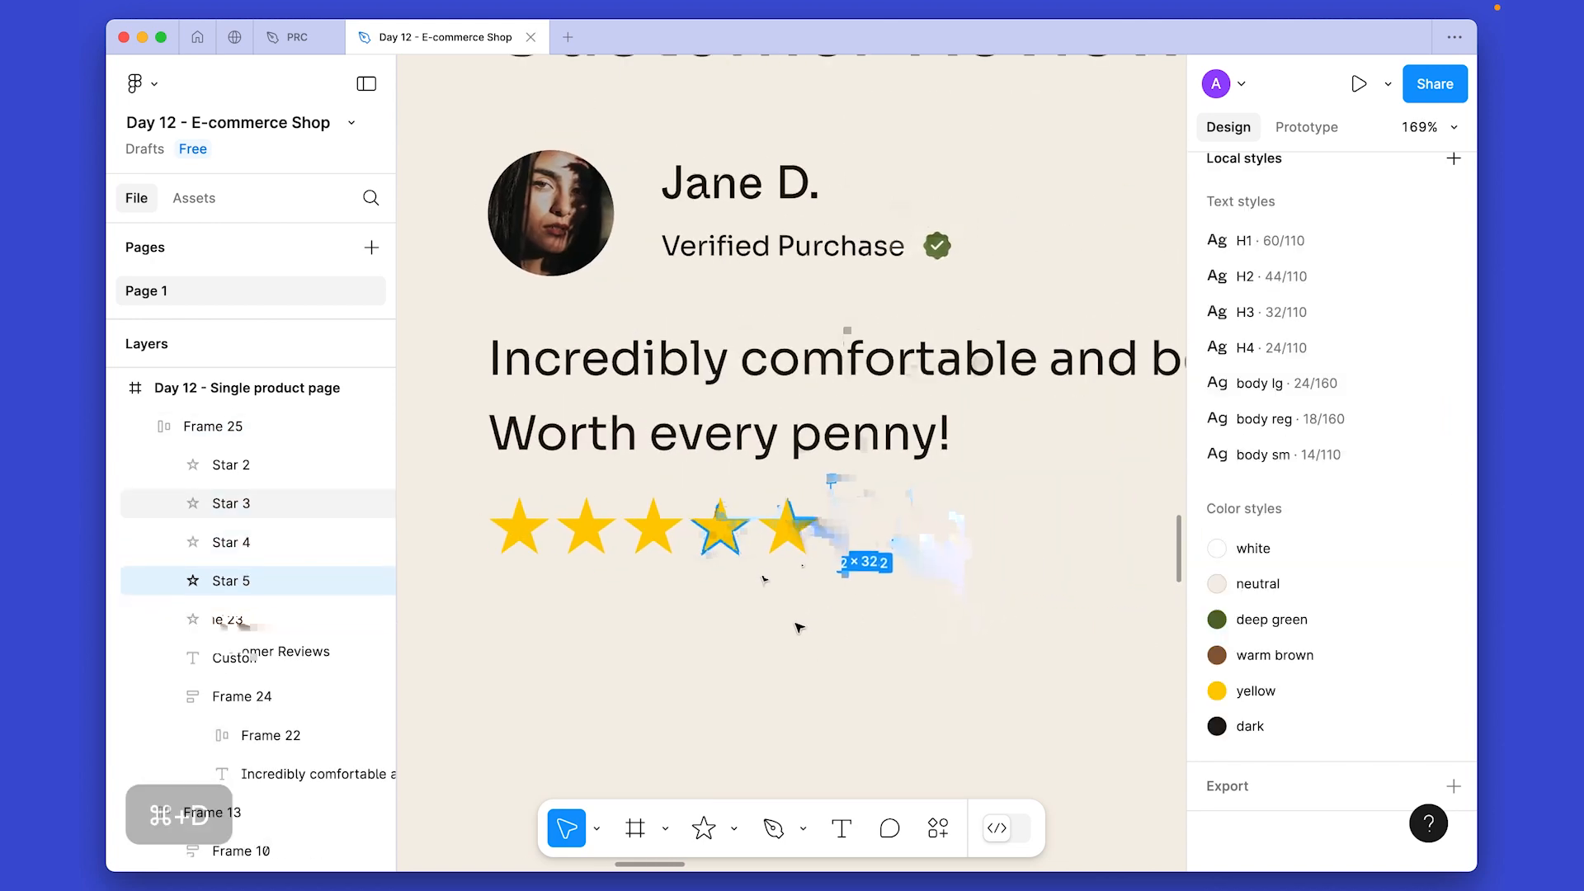
# Reduce all five rating stars to 24 × 24.
pyautogui.scroll(-3, 559, 527)
pyautogui.click(558, 526)
pyautogui.press('Return')
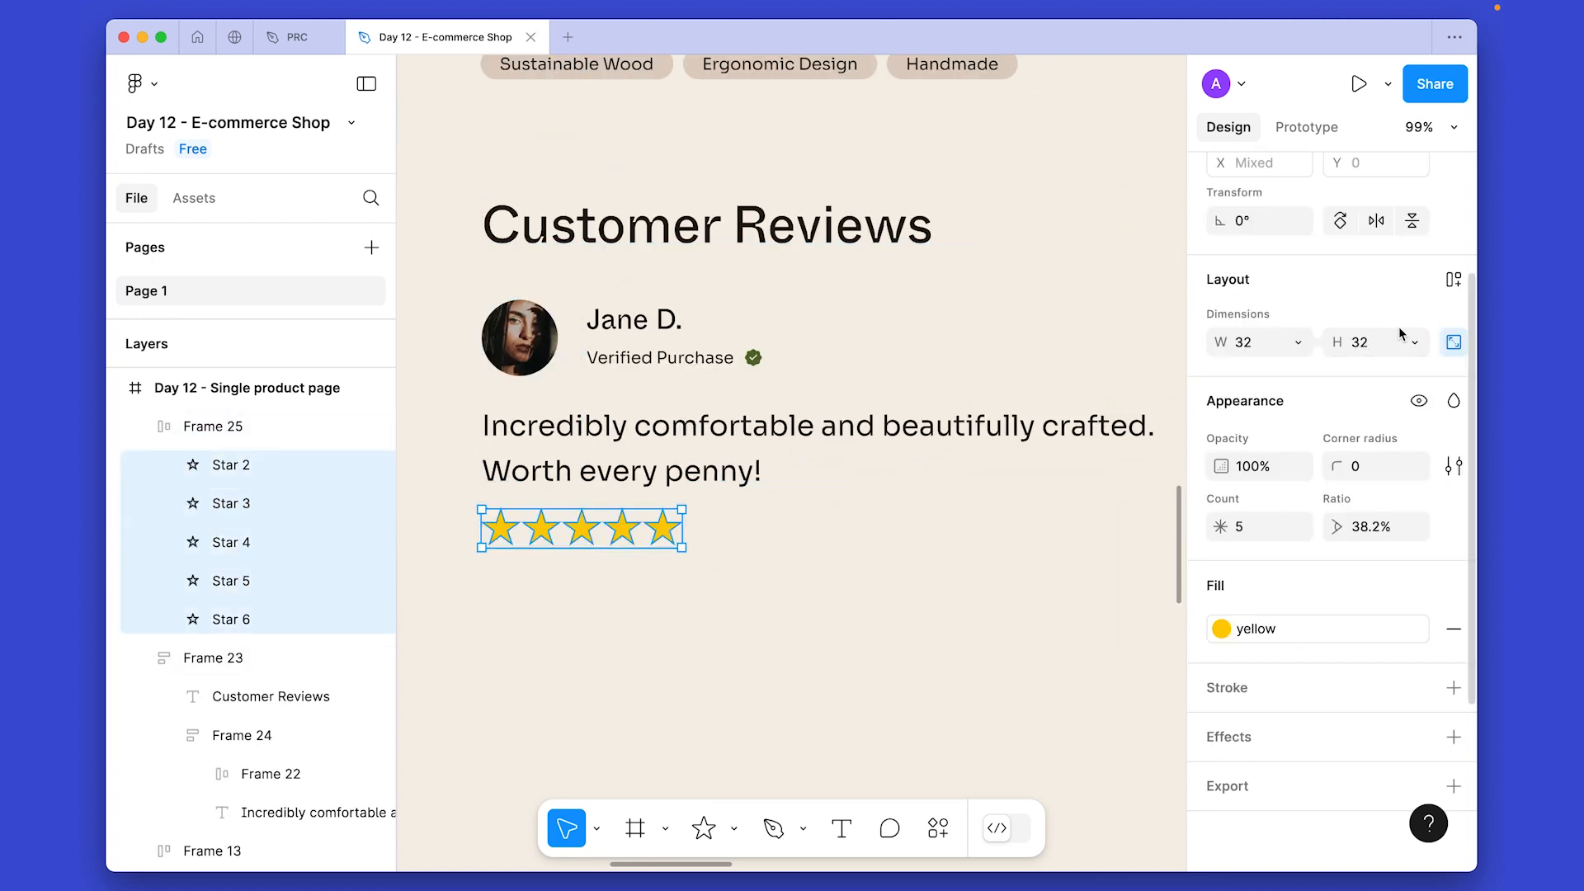
pyautogui.hotkey('shift', 'Down')
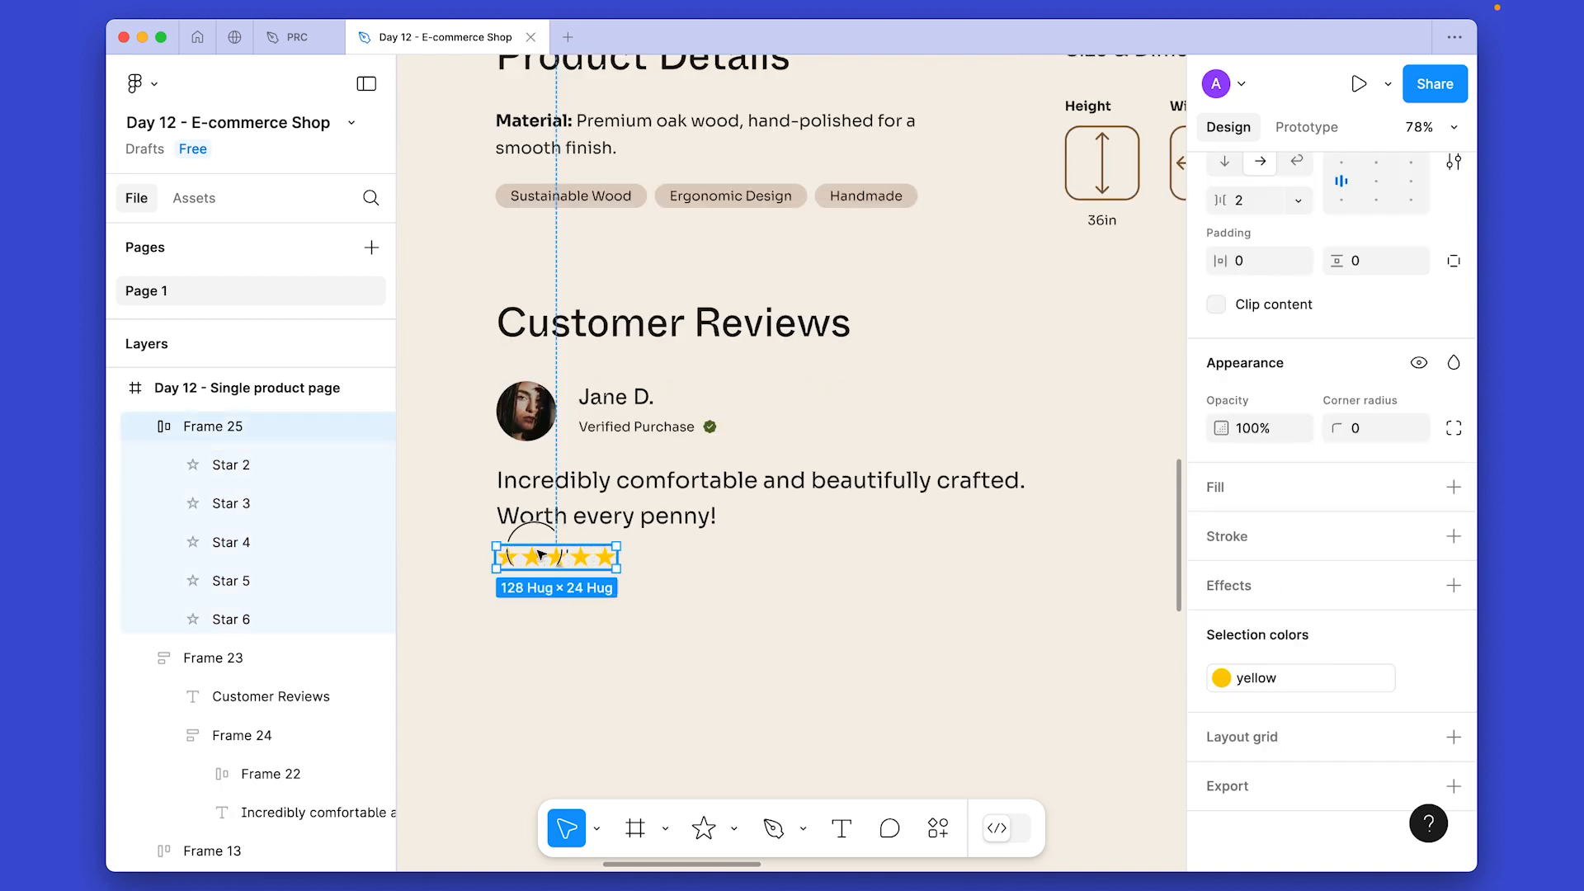
# Move the star rating row into the review's auto layout, directly beneath the review text.
pyautogui.press('super+x')
pyautogui.click(606, 501)
pyautogui.click(611, 506)
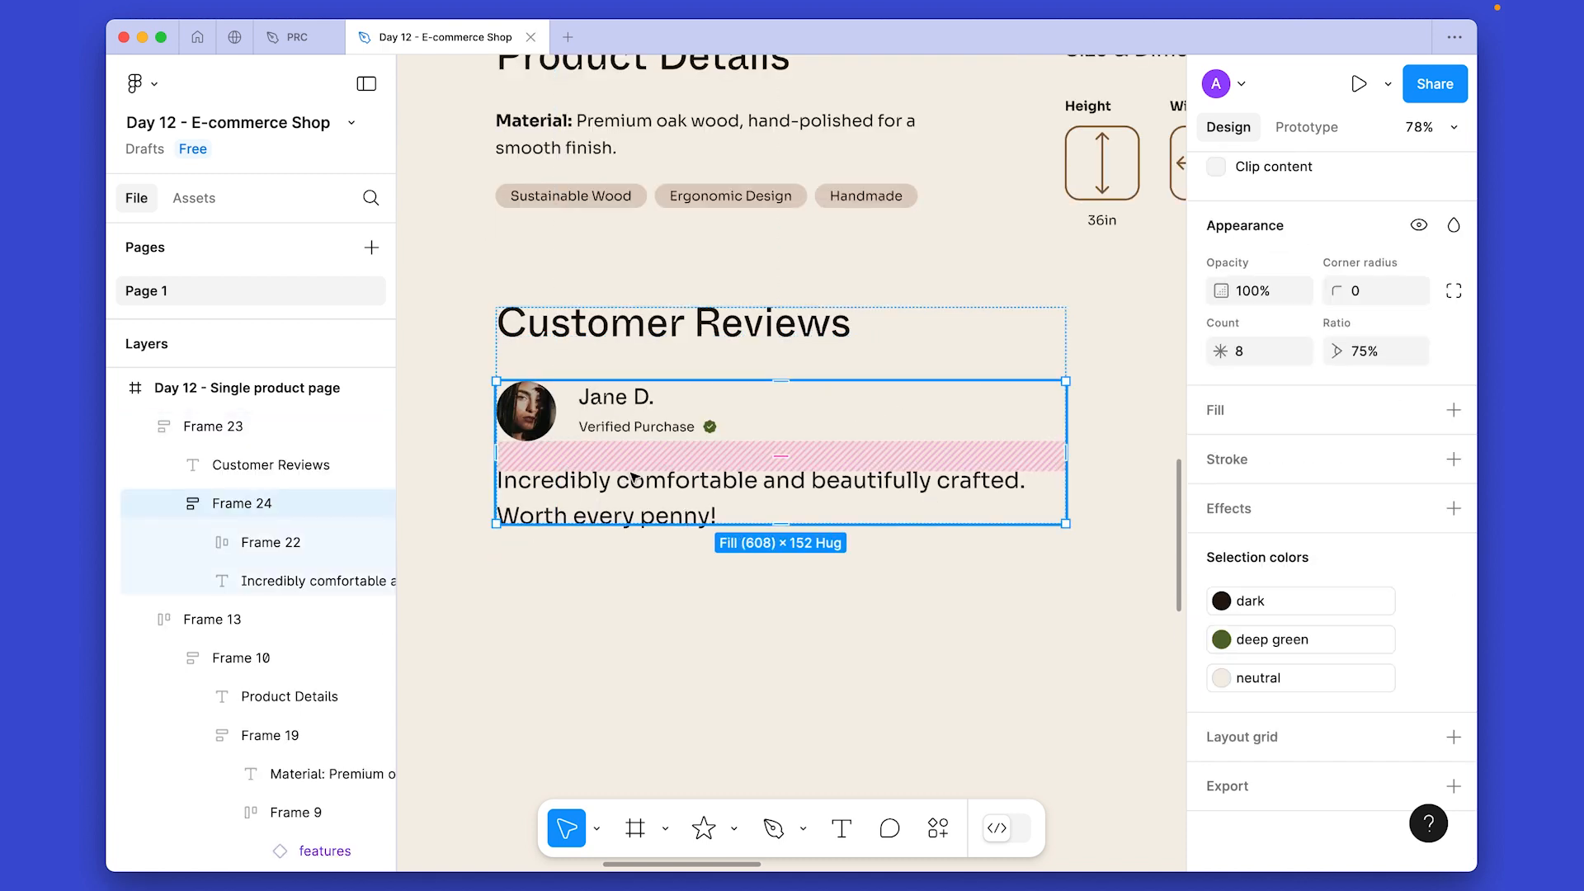
pyautogui.click(528, 477)
pyautogui.press('super+v')
pyautogui.click(723, 662)
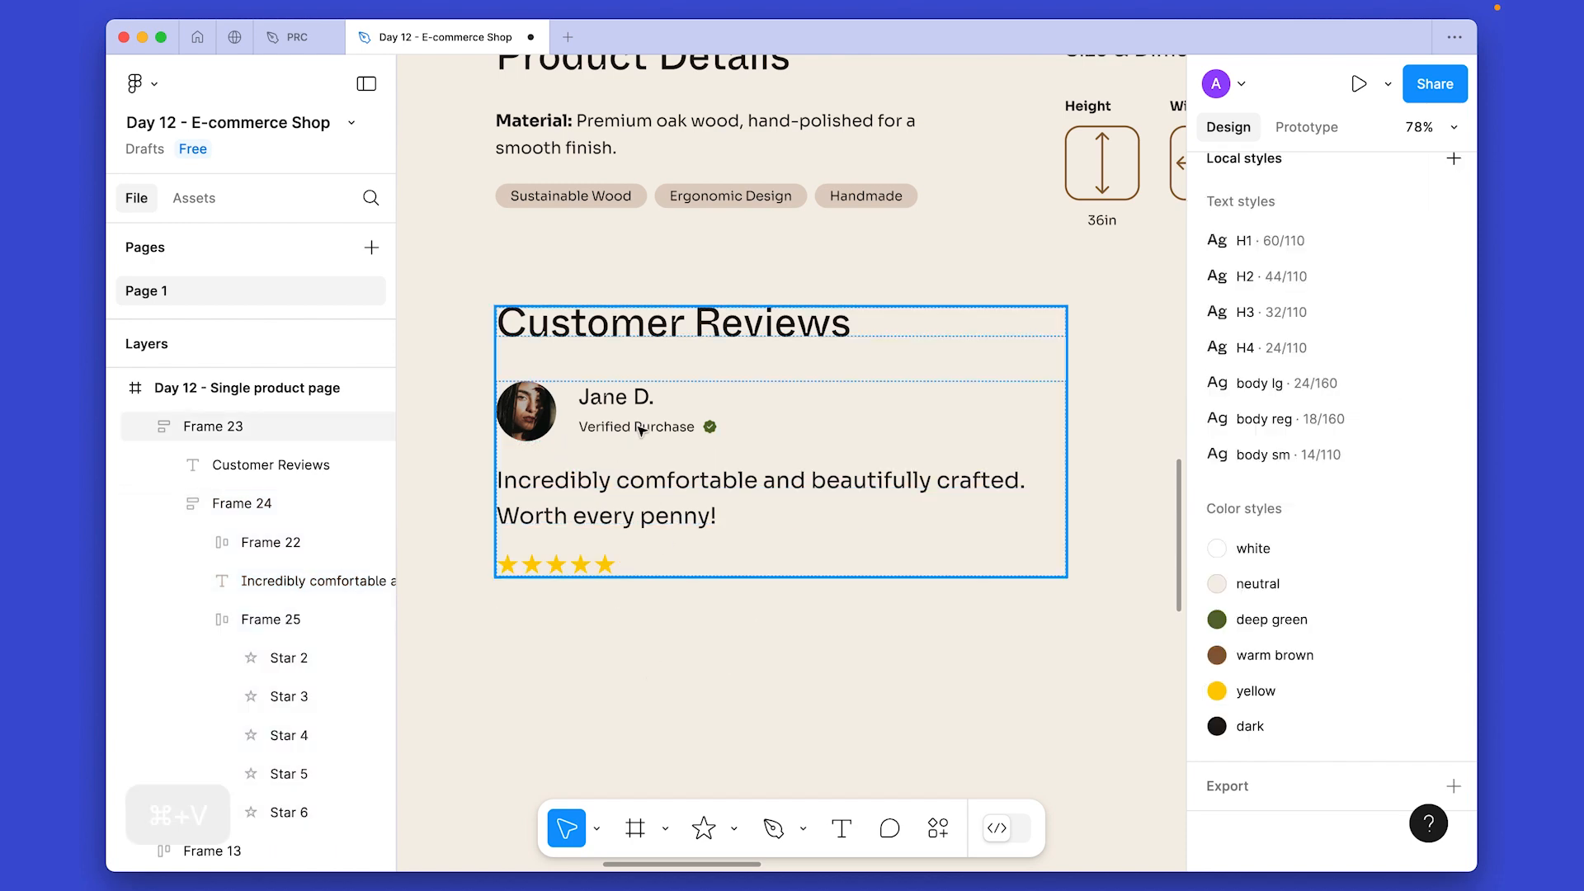
# Set the Customer Reviews frame's horizontal and vertical padding to 48.
pyautogui.scroll(-5, 656, 639)
pyautogui.click(652, 541)
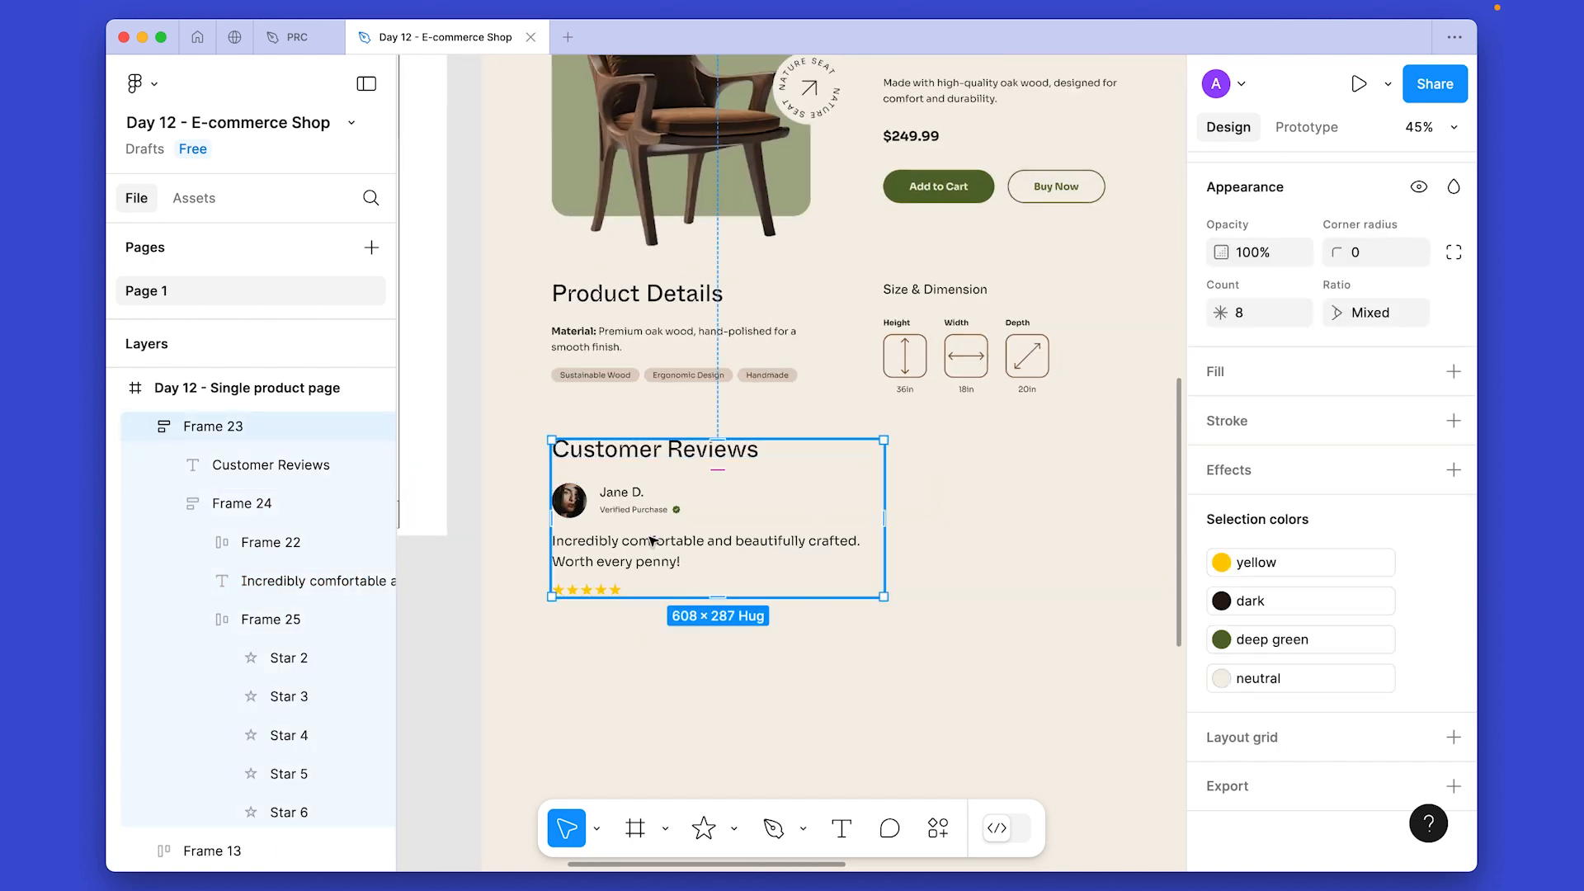
pyautogui.scroll(5, 1349, 499)
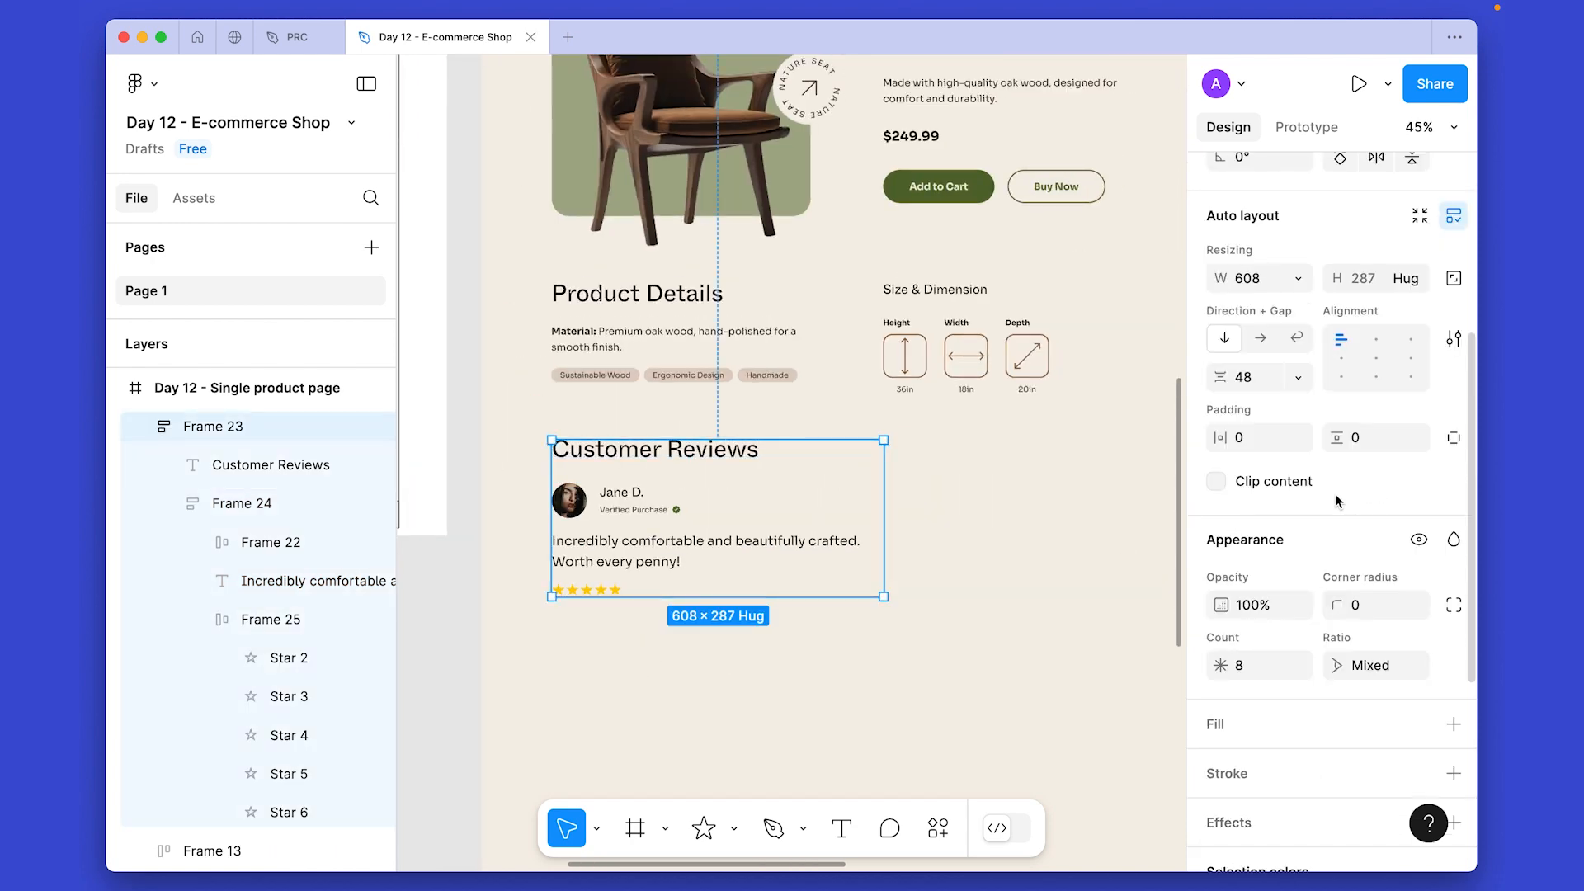
pyautogui.click(1262, 437)
pyautogui.hotkey('shift', 'Up')
pyautogui.hotkey('shift', 'Up')
pyautogui.hotkey('shift', 'Up')
pyautogui.hotkey('shift', 'Up')
pyautogui.hotkey('shift', 'Up')
pyautogui.hotkey('shift', 'Up')
pyautogui.hotkey('shift', 'Up')
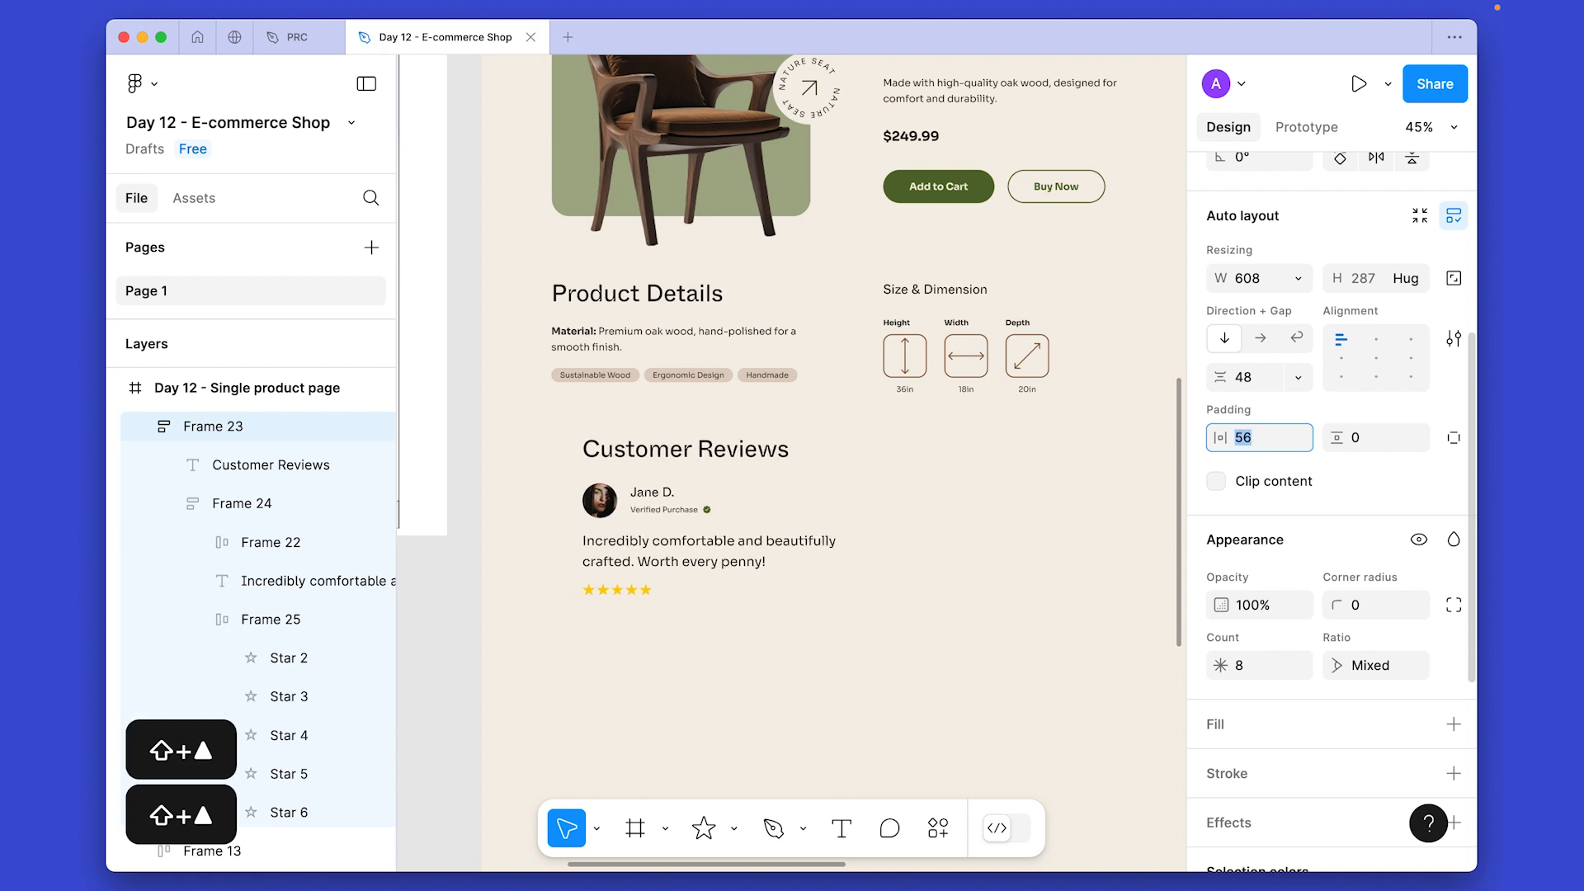
pyautogui.hotkey('shift', 'Down')
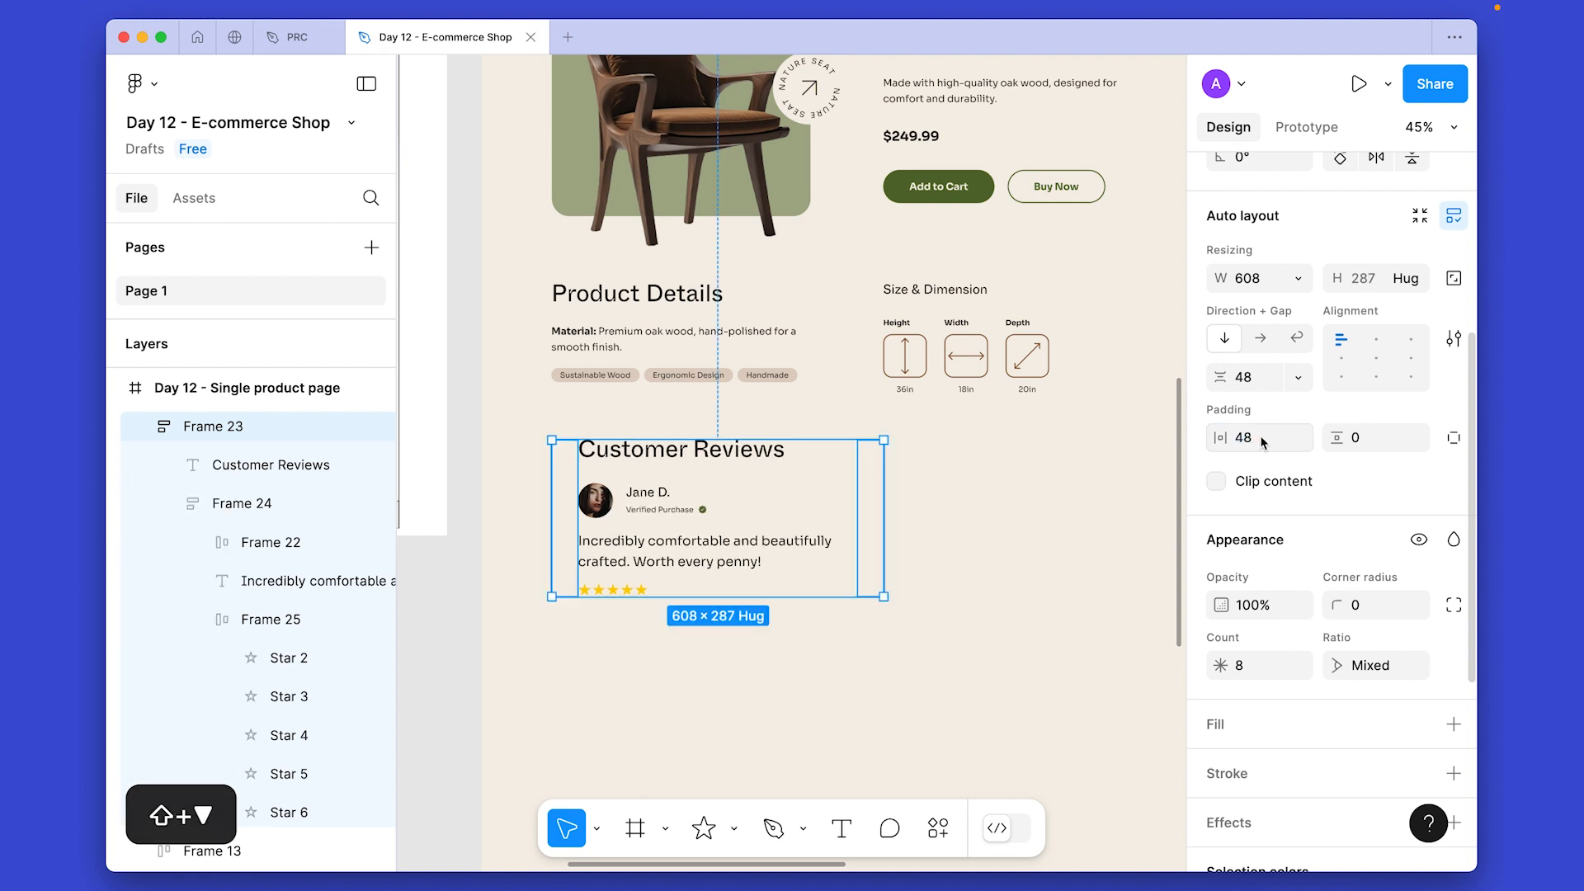
pyautogui.hotkey('shift', 'Up')
pyautogui.hotkey('shift', 'Up')
pyautogui.hotkey('shift', 'Up')
pyautogui.hotkey('shift', 'Up')
pyautogui.hotkey('shift', 'Up')
pyautogui.hotkey('shift', 'Up')
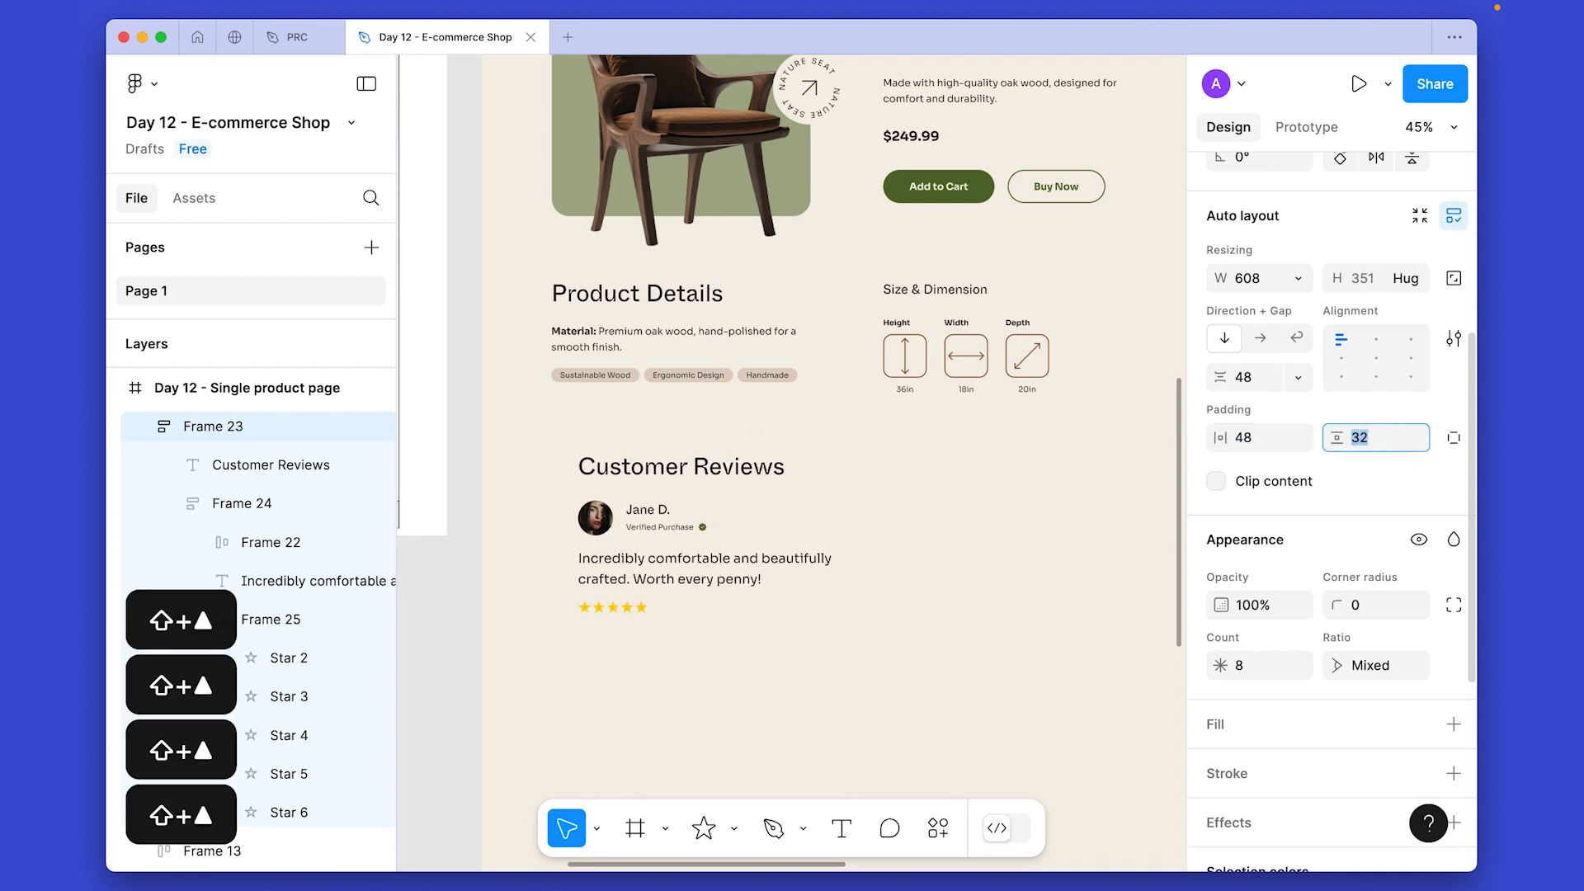
# Fill the Customer Reviews frame with warm brown and recolor its heading, reviewer name, purchase label and review text to neutral.
pyautogui.click(1419, 724)
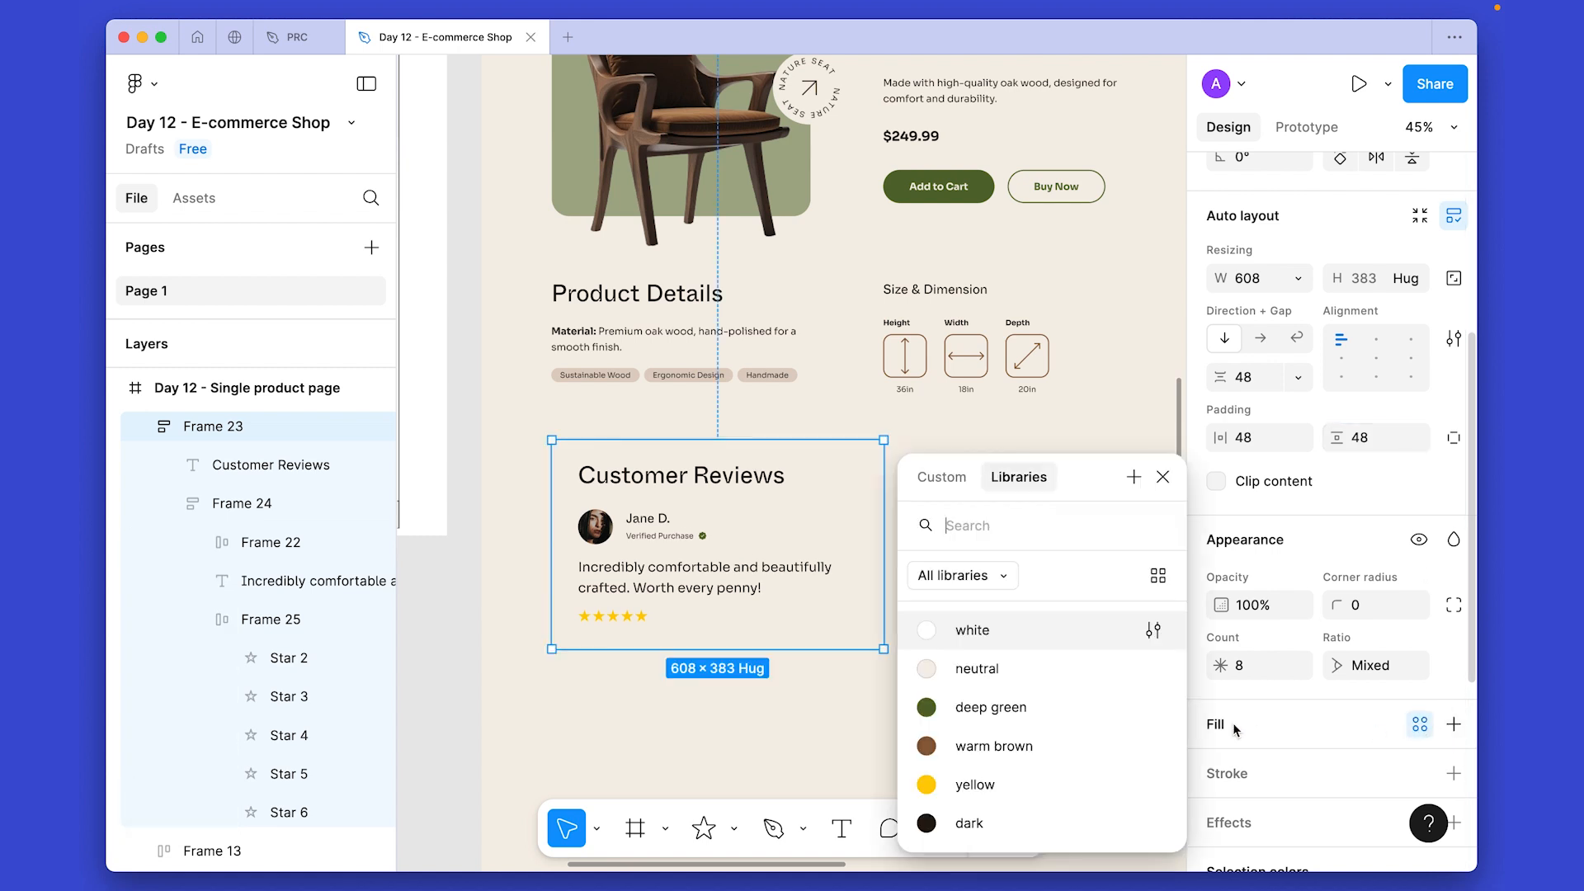
pyautogui.click(999, 751)
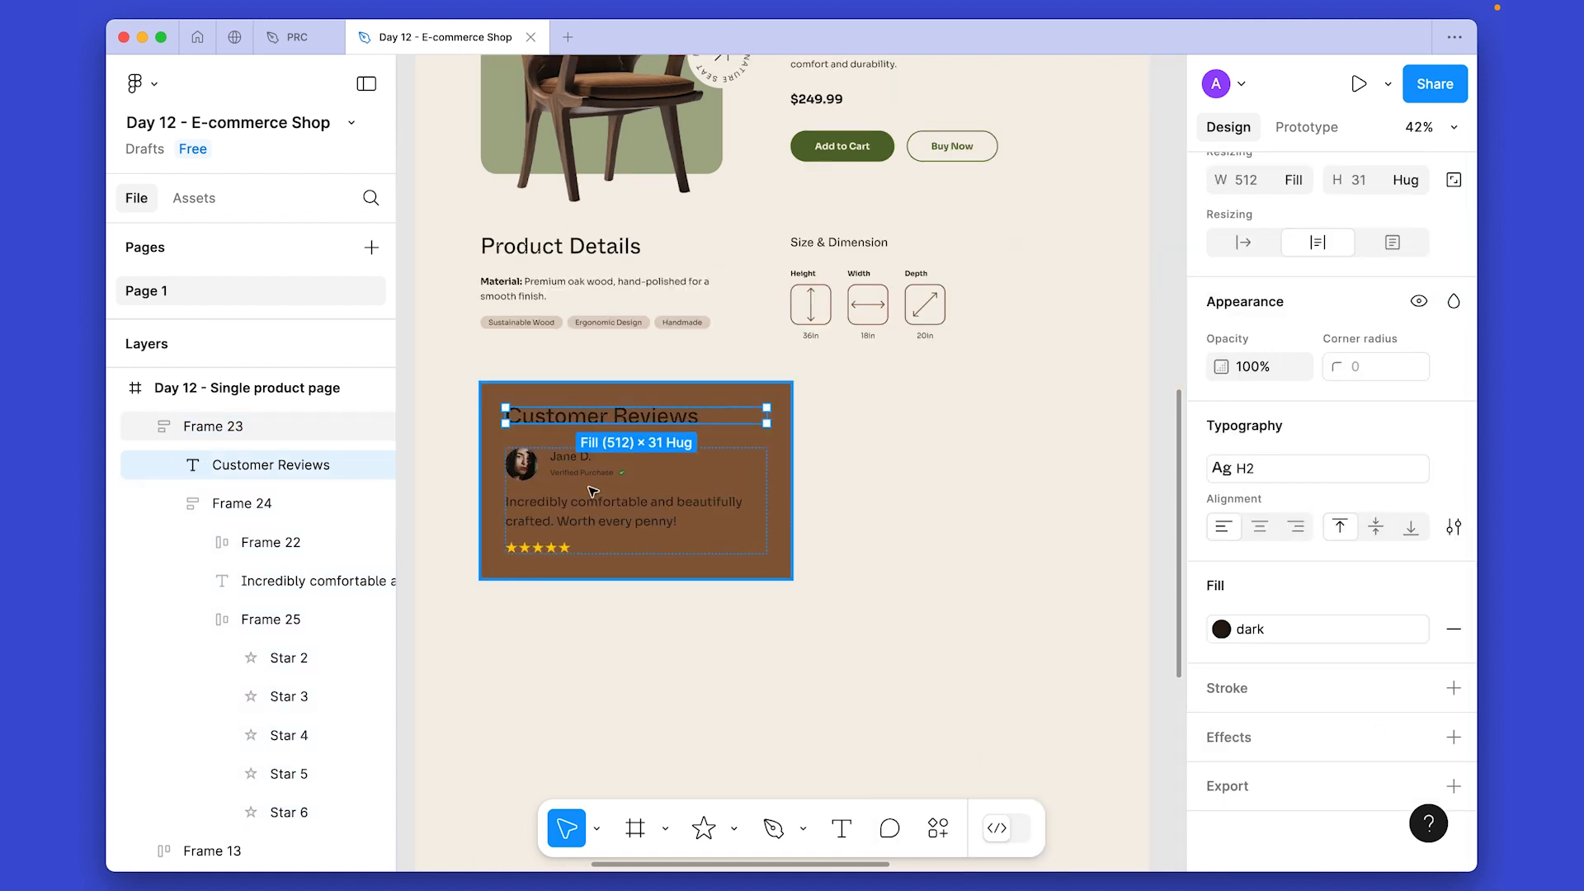
pyautogui.keyDown('shift'); pyautogui.click(569, 456); pyautogui.keyUp('shift')
pyautogui.keyDown('shift'); pyautogui.click(582, 472); pyautogui.keyUp('shift')
pyautogui.keyDown('shift'); pyautogui.click(623, 511); pyautogui.keyUp('shift')
pyautogui.click(1419, 629)
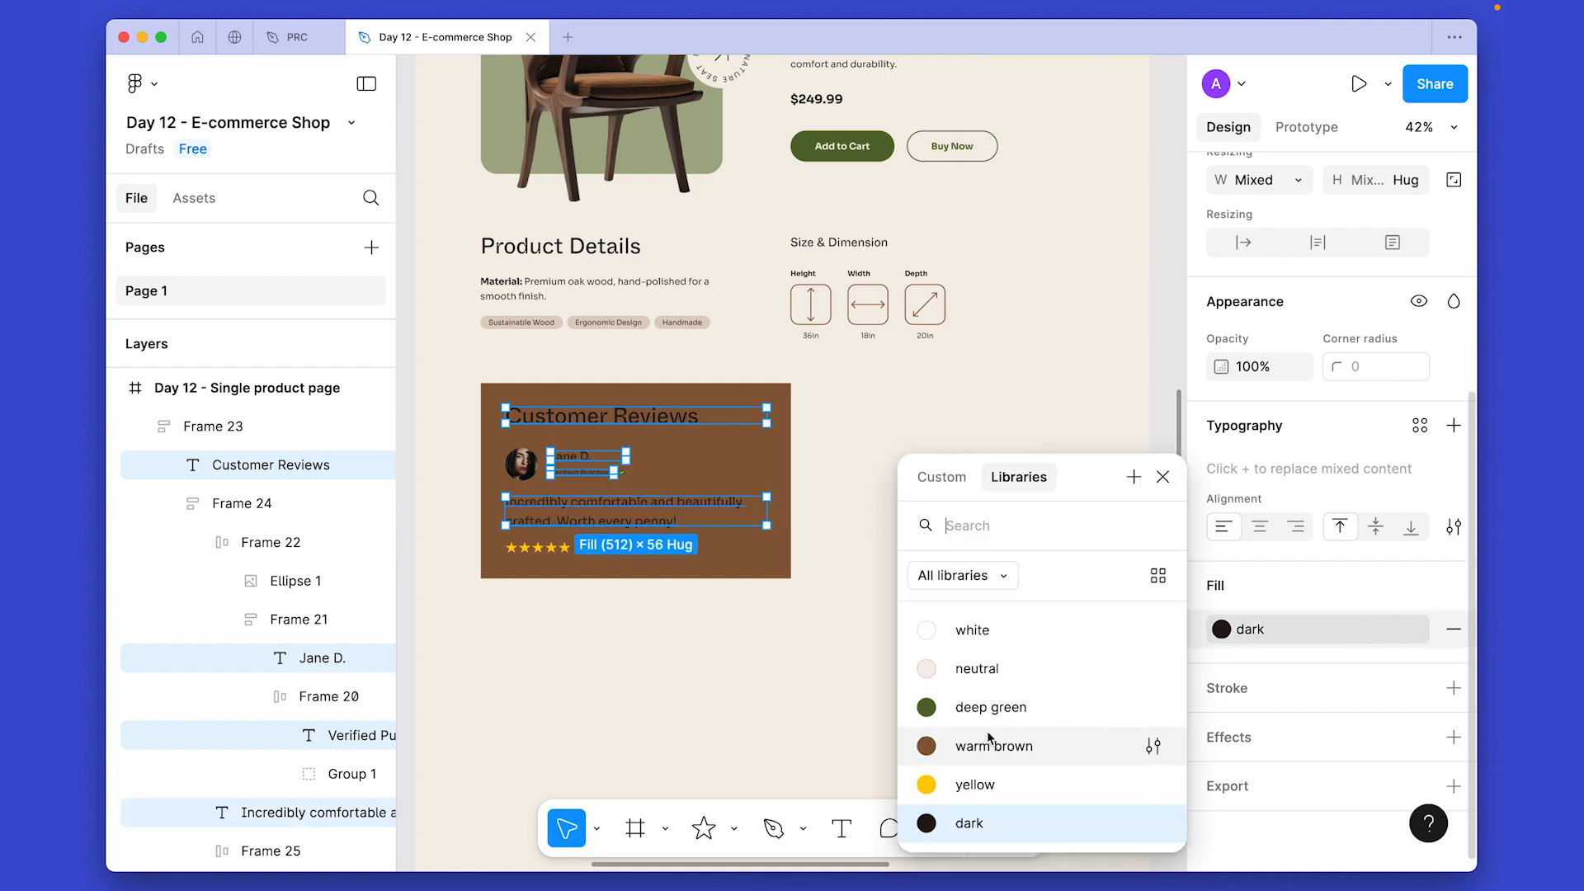
pyautogui.click(978, 662)
# Show the layout grid, widen the reviews card to 1183 across the columns and set its corner radius to 40.
pyautogui.hotkey('shift', 'g')
pyautogui.click(779, 495)
pyautogui.moveTo(792, 494); pyautogui.dragTo(1084, 487)
pyautogui.scroll(1, 1389, 310)
pyautogui.click(1377, 330)
pyautogui.hotkey('shift', 'Up')
pyautogui.hotkey('shift', 'Up')
pyautogui.hotkey('shift', 'Up')
pyautogui.hotkey('shift', 'Up')
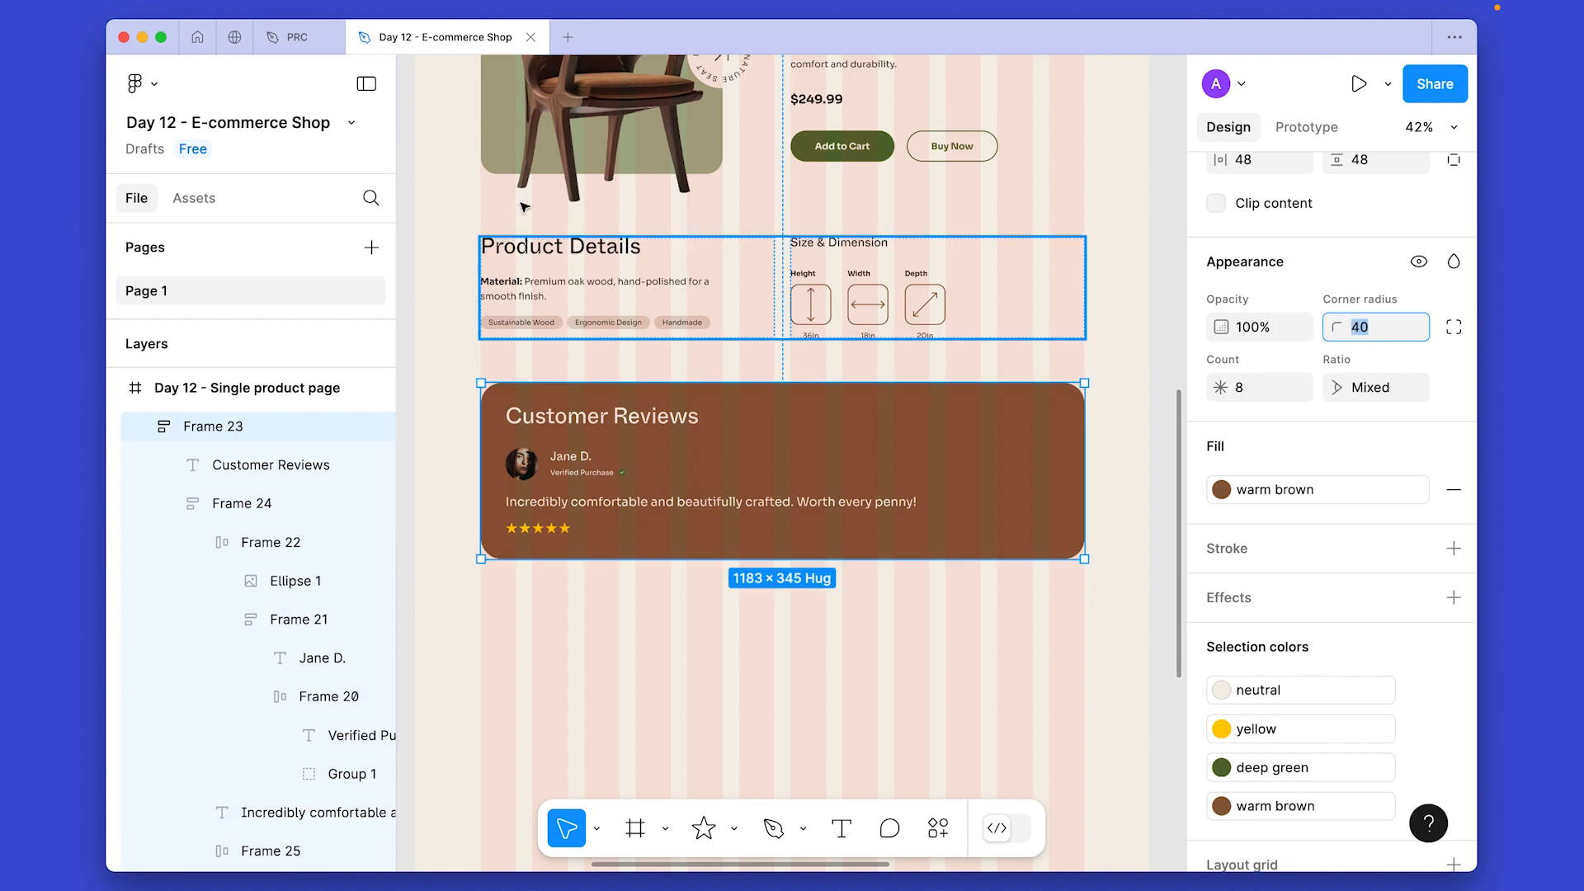
# Check the green rectangle behind the chair for its corner radius and set the reviews card's corner radius to 32.
pyautogui.scroll(1, 487, 231)
pyautogui.click(497, 220)
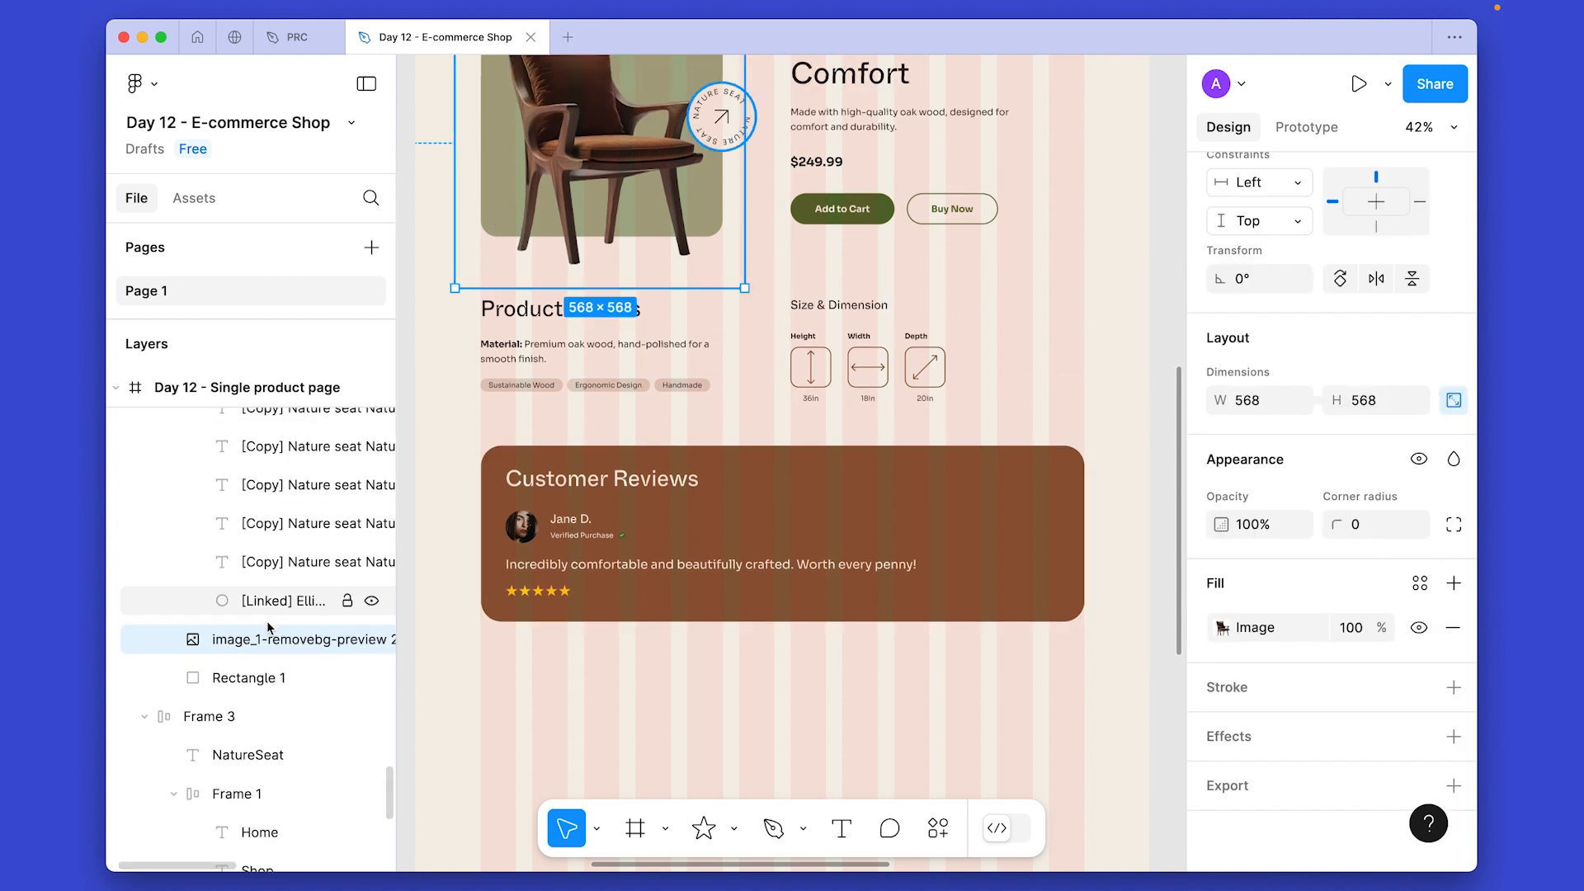
pyautogui.click(272, 677)
pyautogui.click(1046, 537)
pyautogui.click(1394, 729)
pyautogui.hotkey('shift', 'Down')
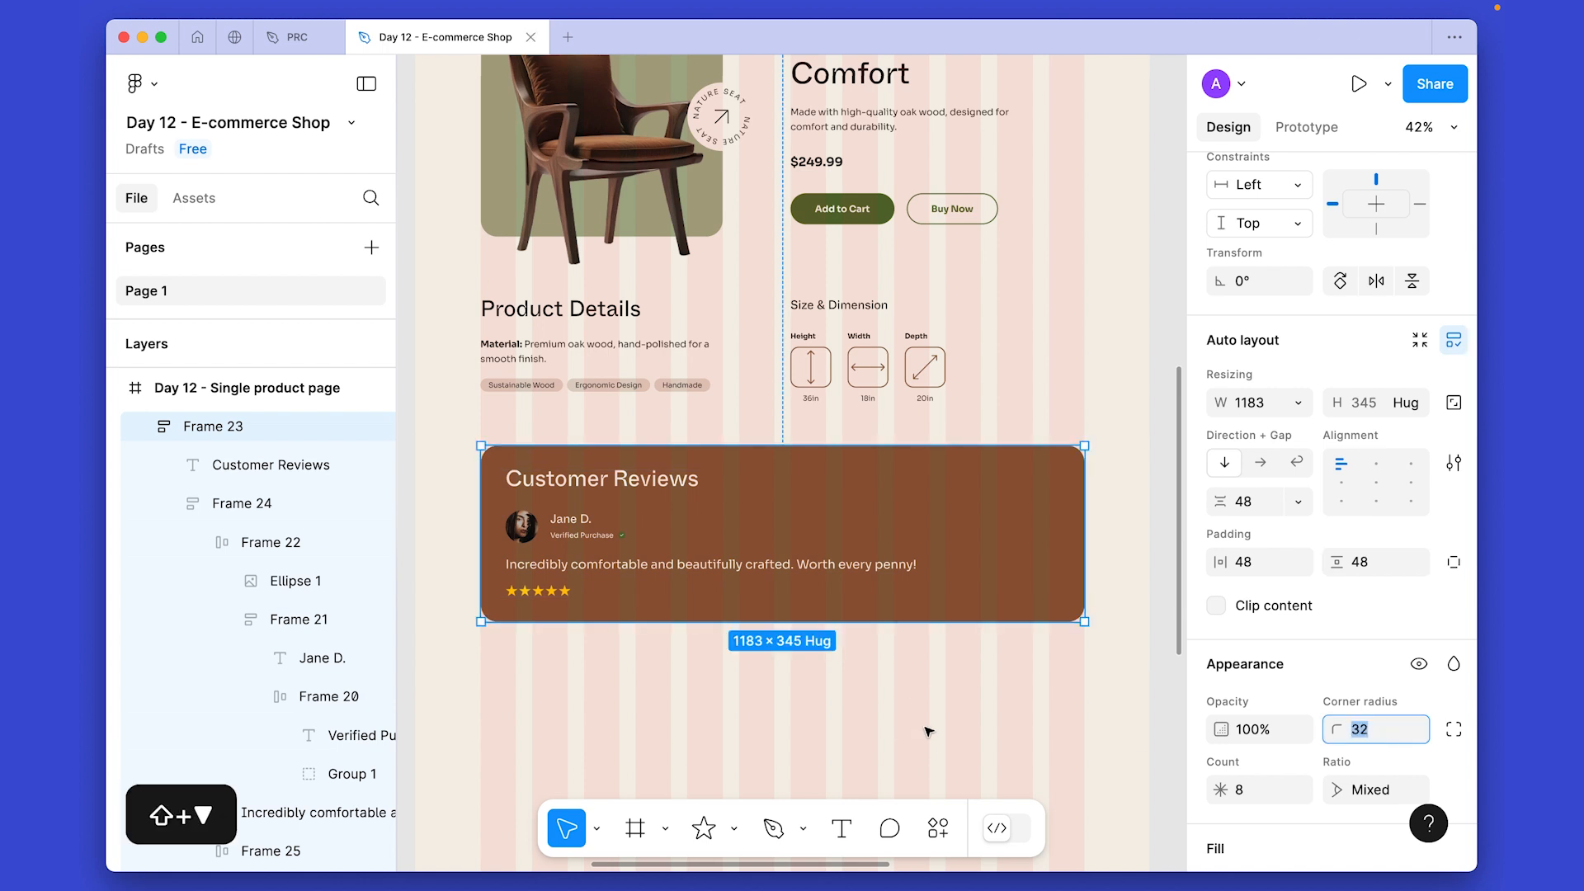
pyautogui.click(927, 731)
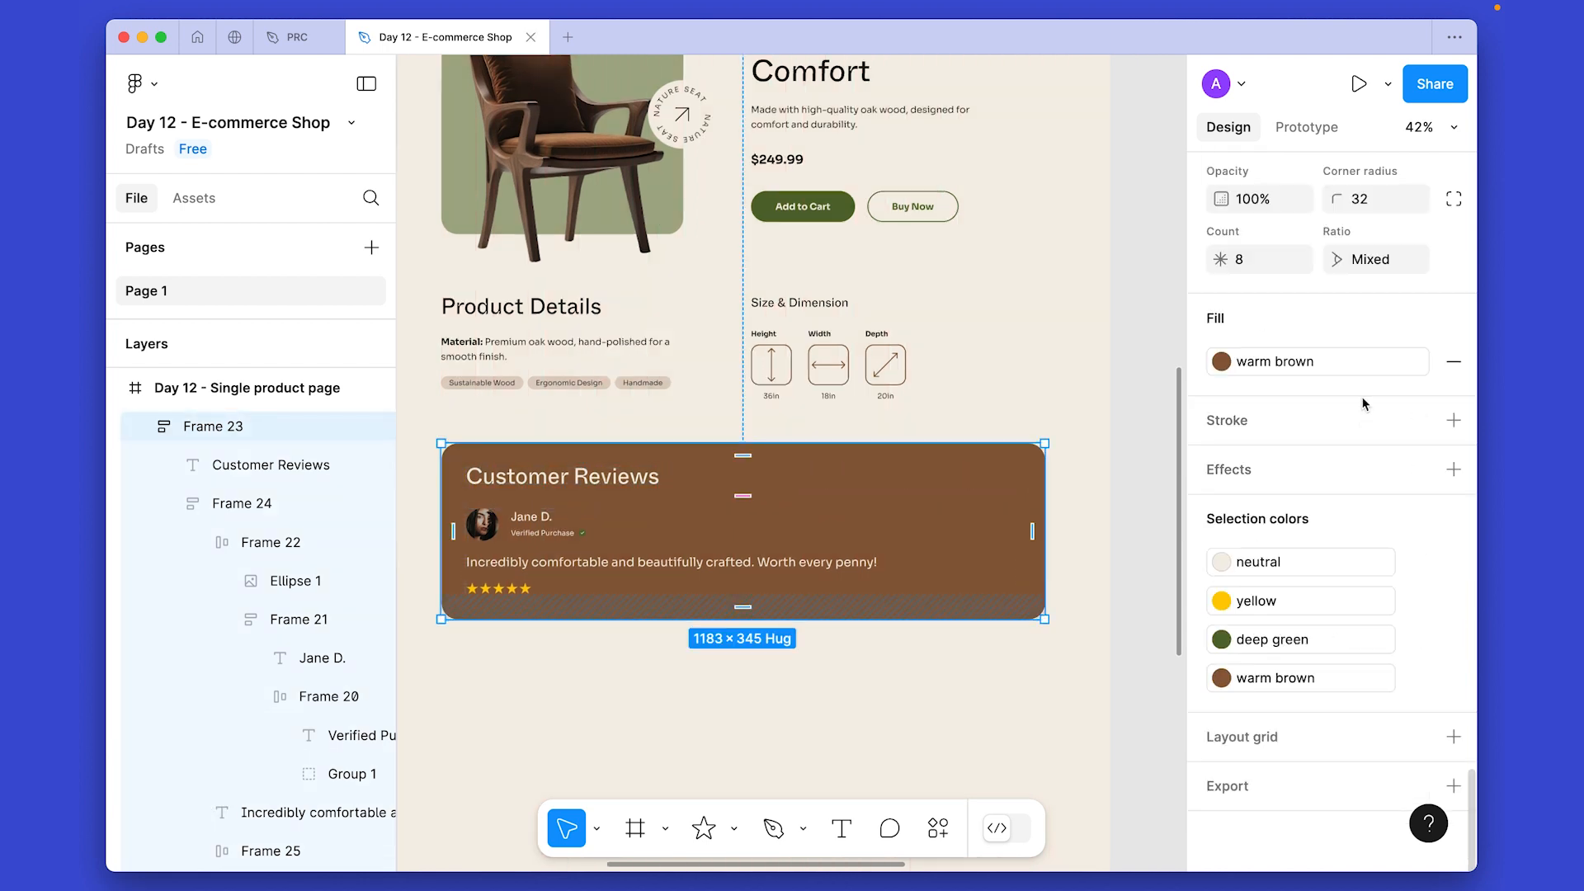
# Set the reviews card's padding to 96 horizontally and 64 vertically, and change its fill to the dark color style.
pyautogui.scroll(5, 1363, 404)
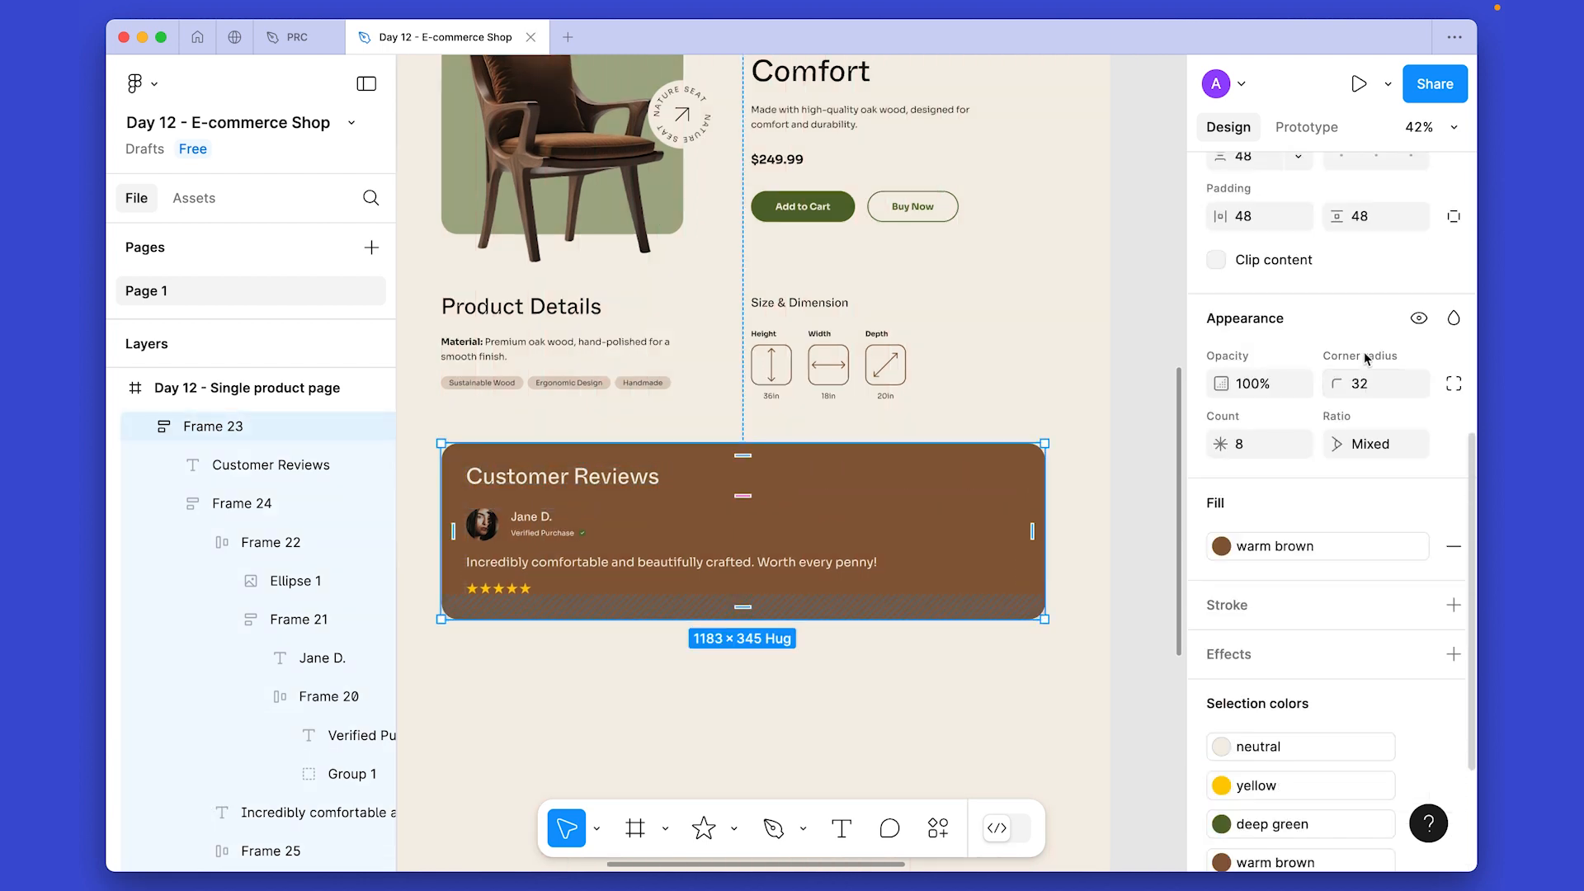
pyautogui.click(1368, 260)
pyautogui.hotkey('shift', 'Up')
pyautogui.hotkey('shift', 'Up')
pyautogui.hotkey('shift', 'Up')
pyautogui.hotkey('shift', 'Down')
pyautogui.click(1263, 252)
pyautogui.hotkey('shift', 'Up')
pyautogui.hotkey('shift', 'Up')
pyautogui.hotkey('shift', 'Up')
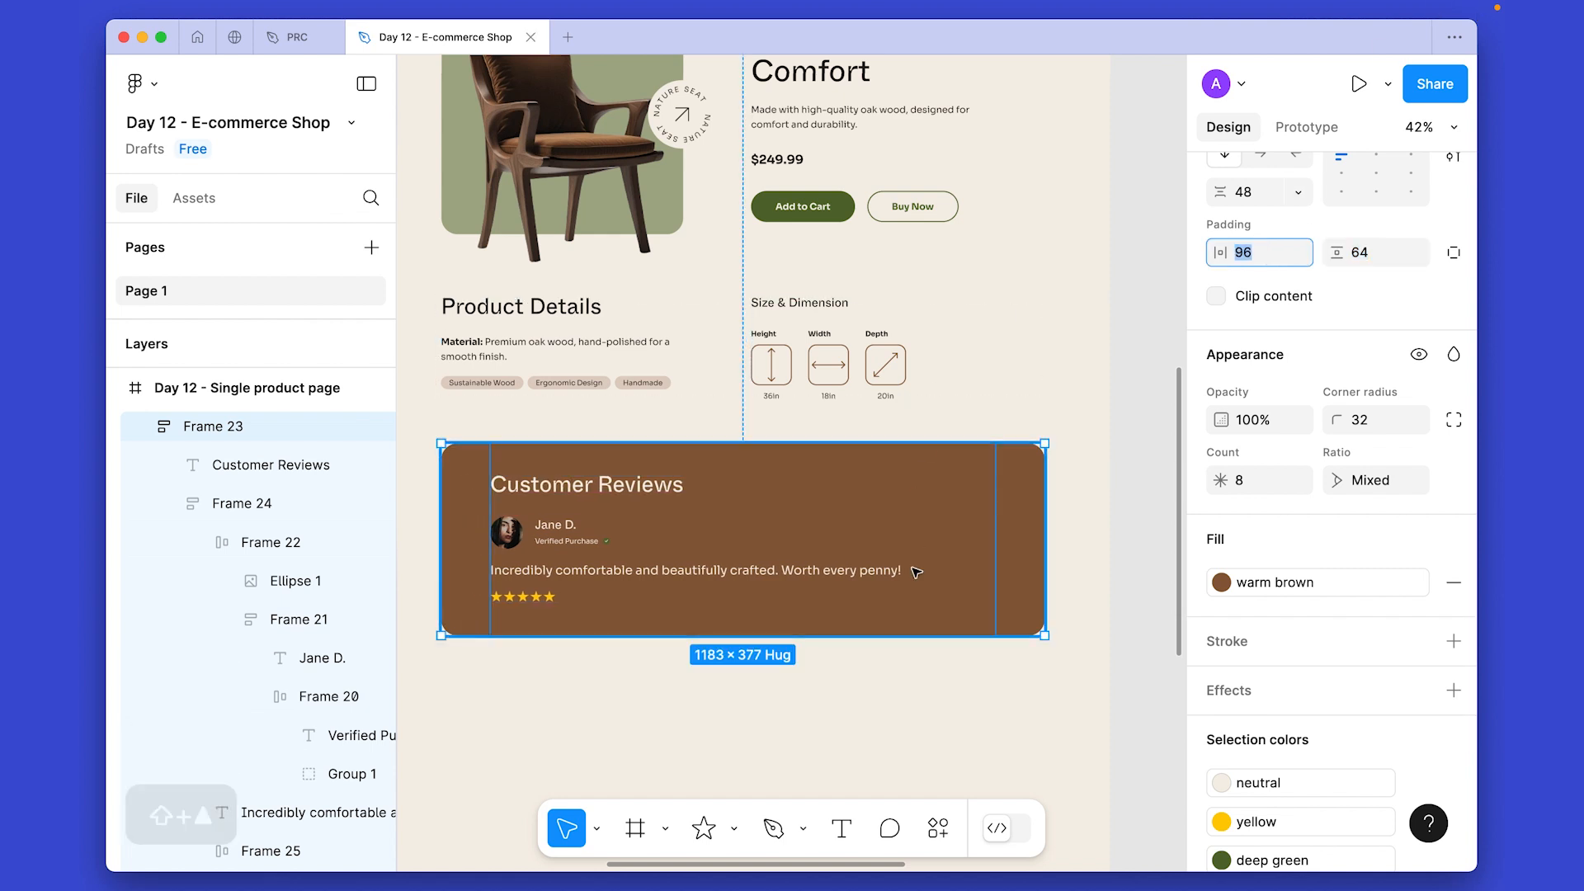
pyautogui.click(1275, 362)
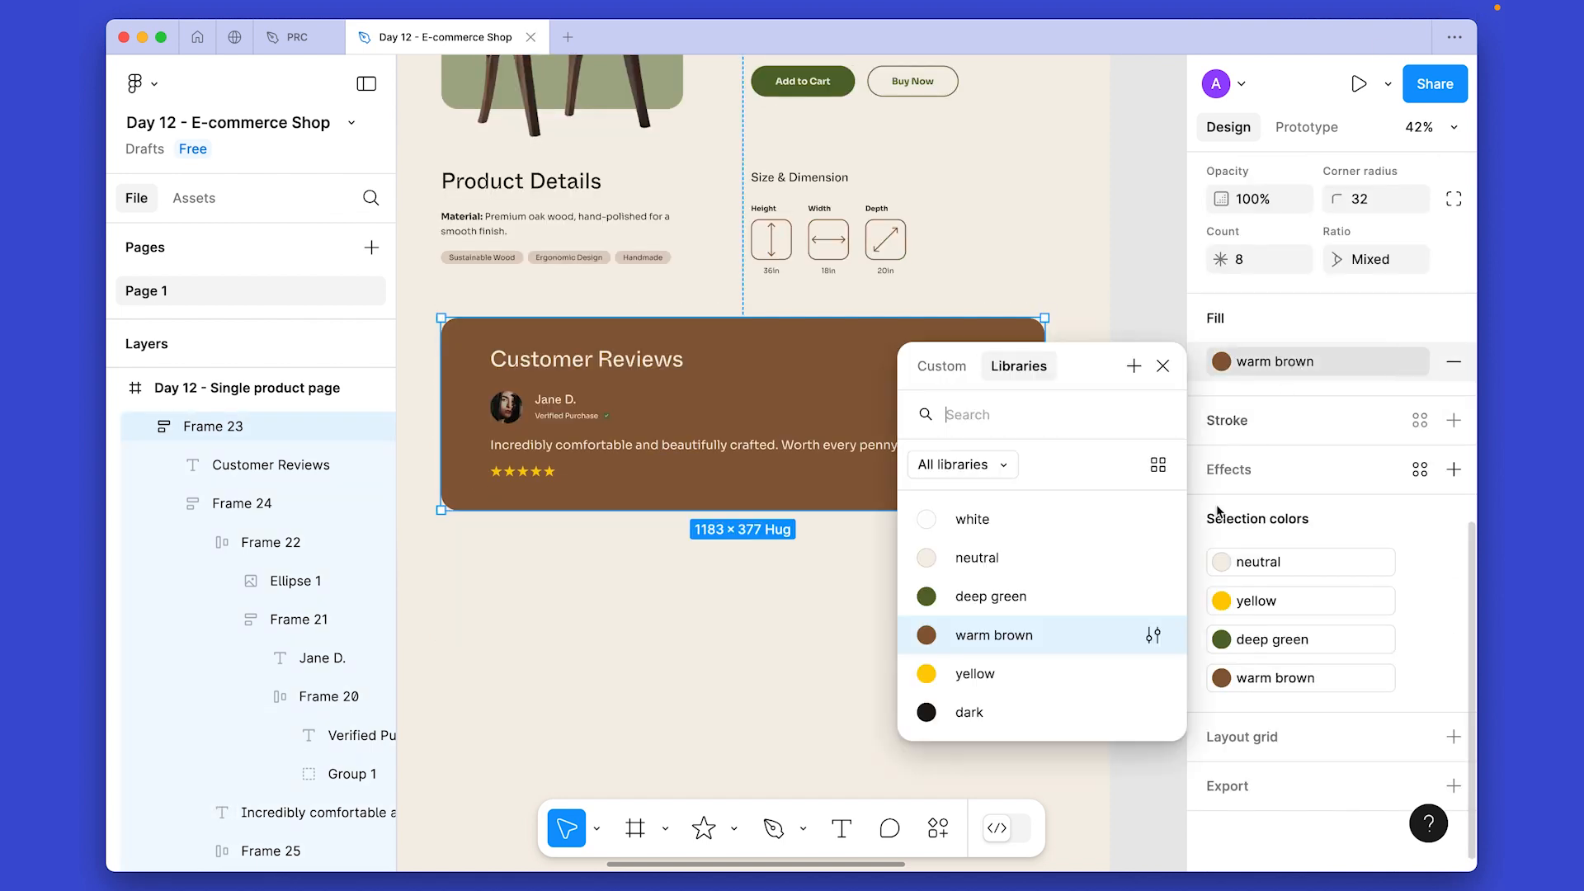
pyautogui.click(969, 714)
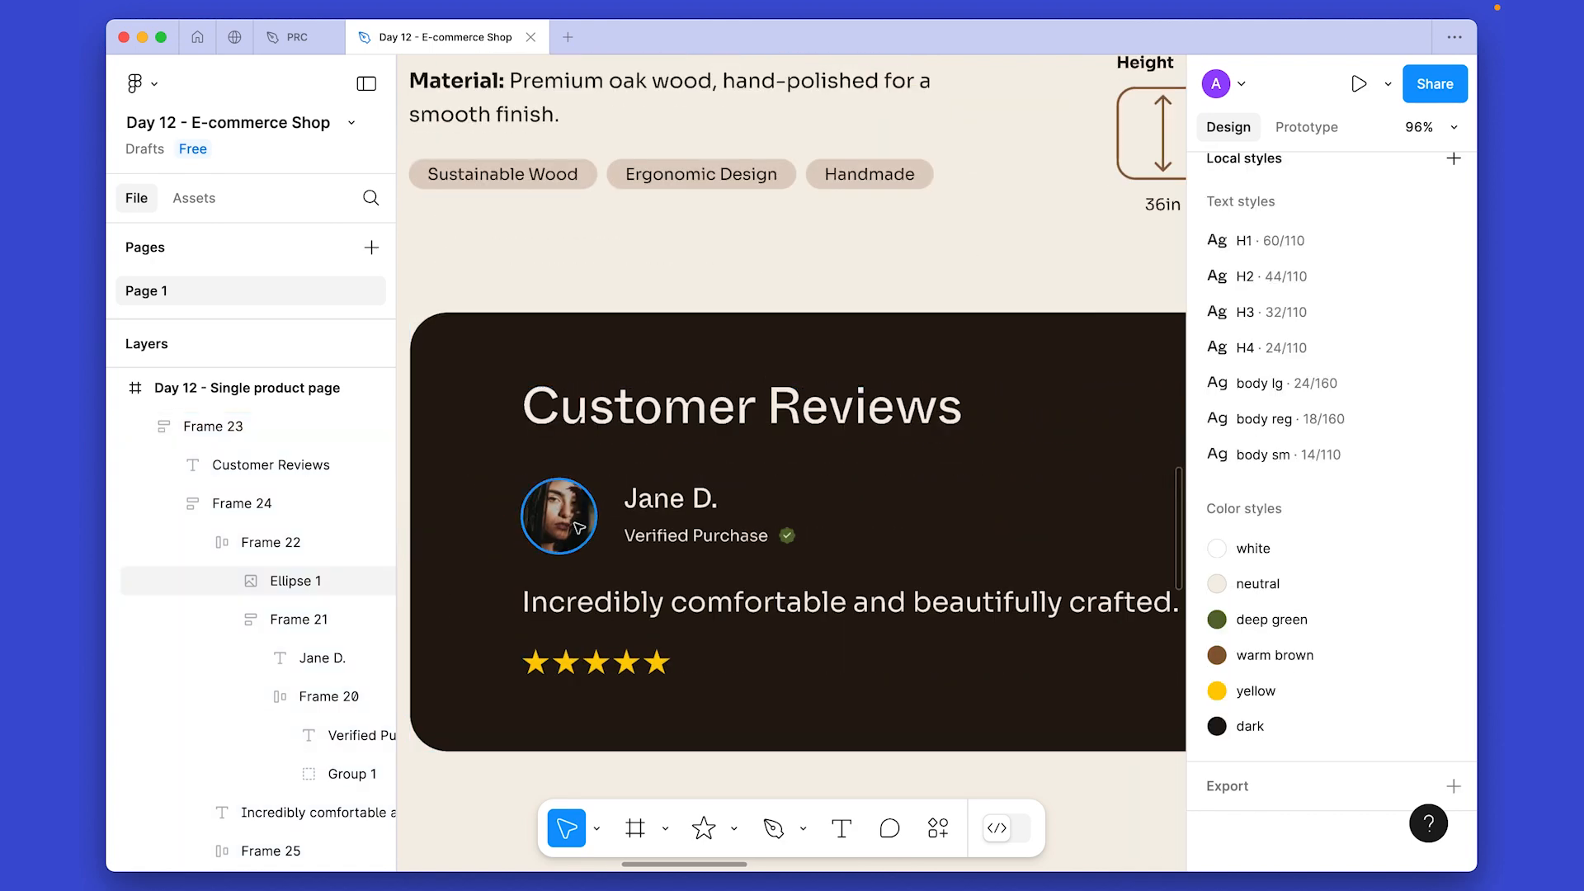
# Insert a random female portrait with the User Profile | Avatar plugin for the reviewer's avatar.
pyautogui.click(578, 528)
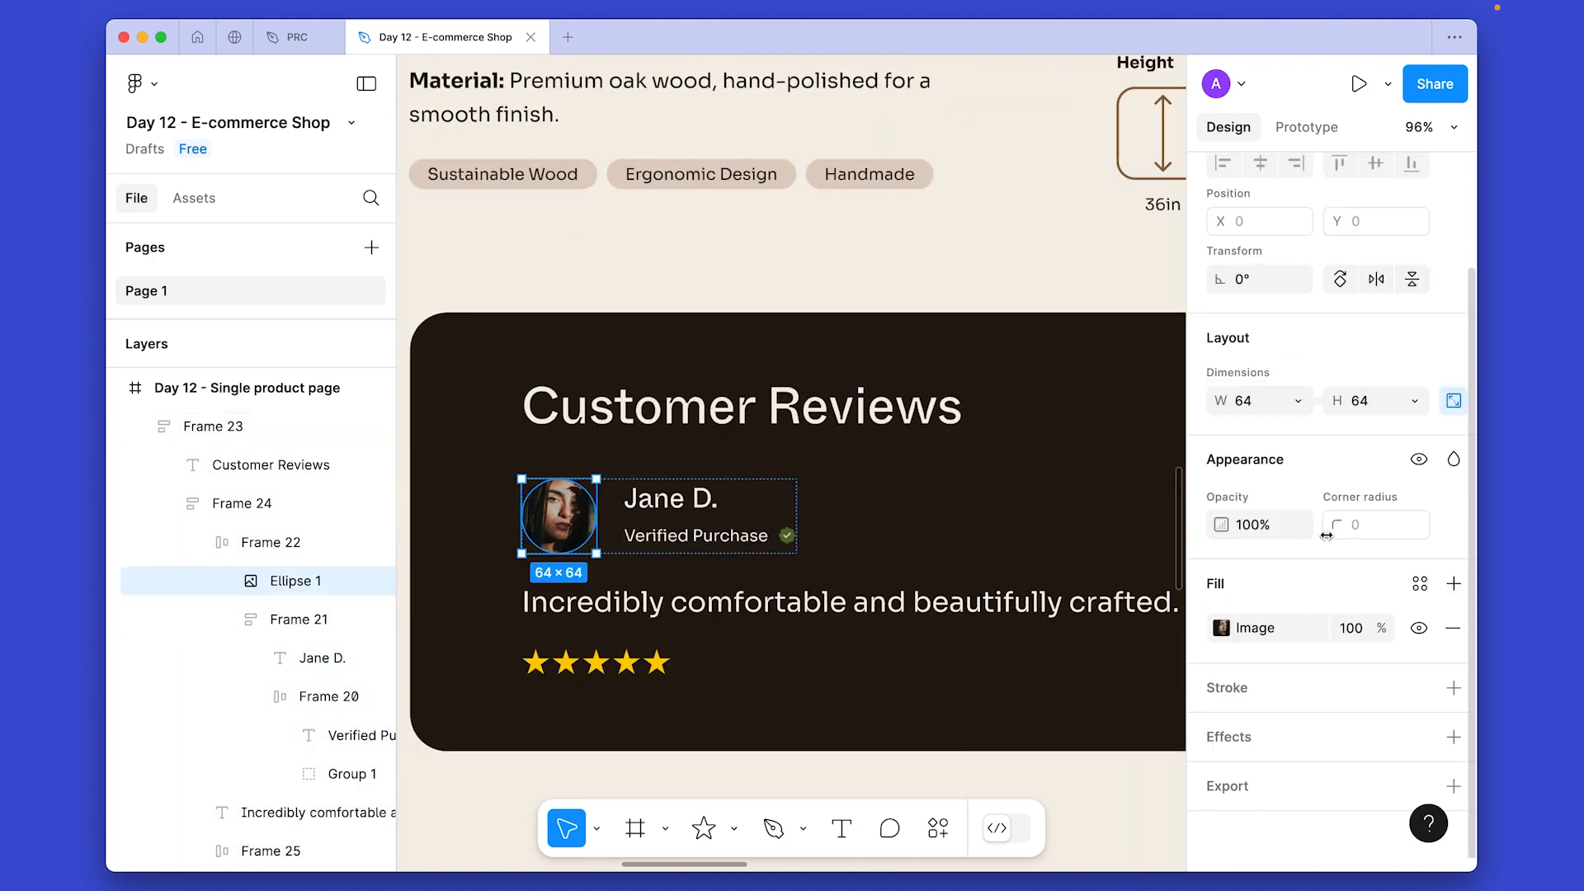
pyautogui.press('super+slash')
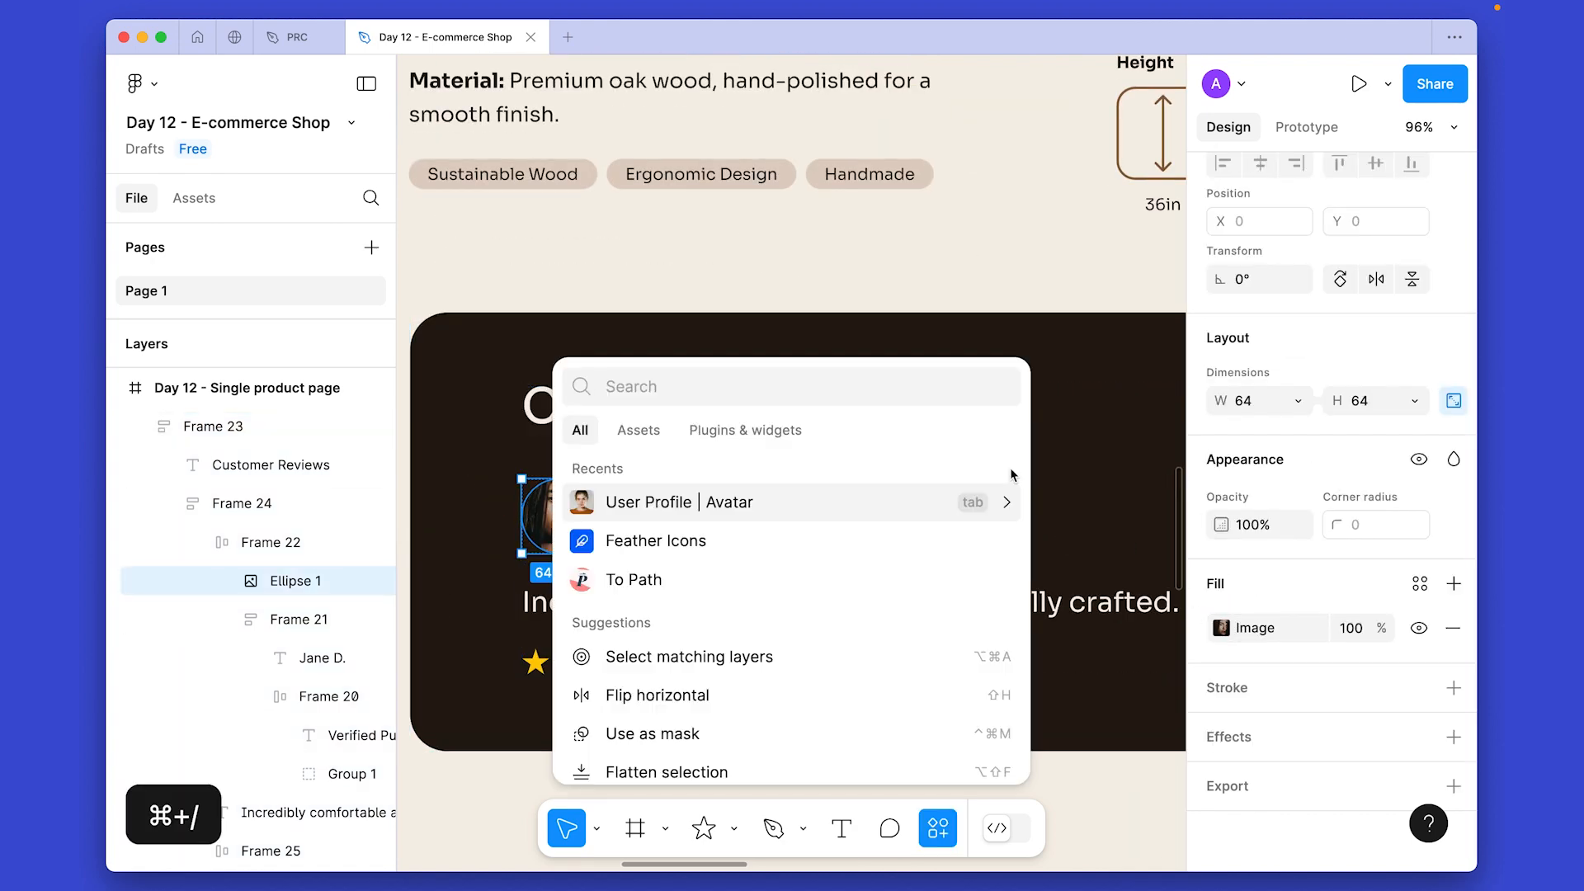
pyautogui.press('Return')
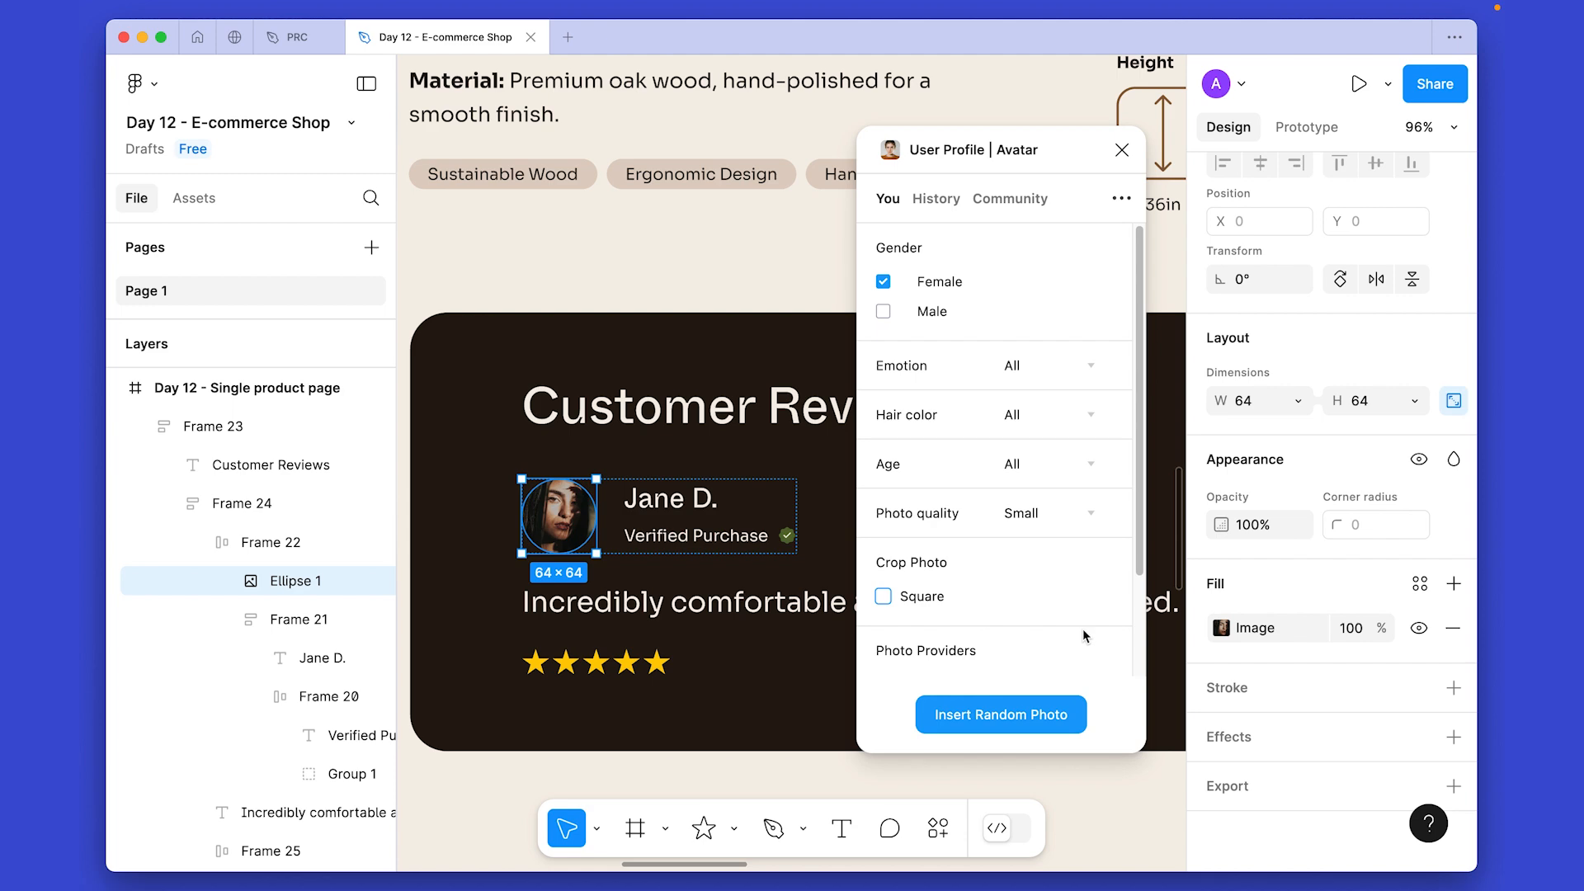
pyautogui.click(996, 714)
# Apply the inserted portrait's properties to the reviewer's avatar circle and delete the separate 400 × 600 photo.
pyautogui.press('alt+super+c')
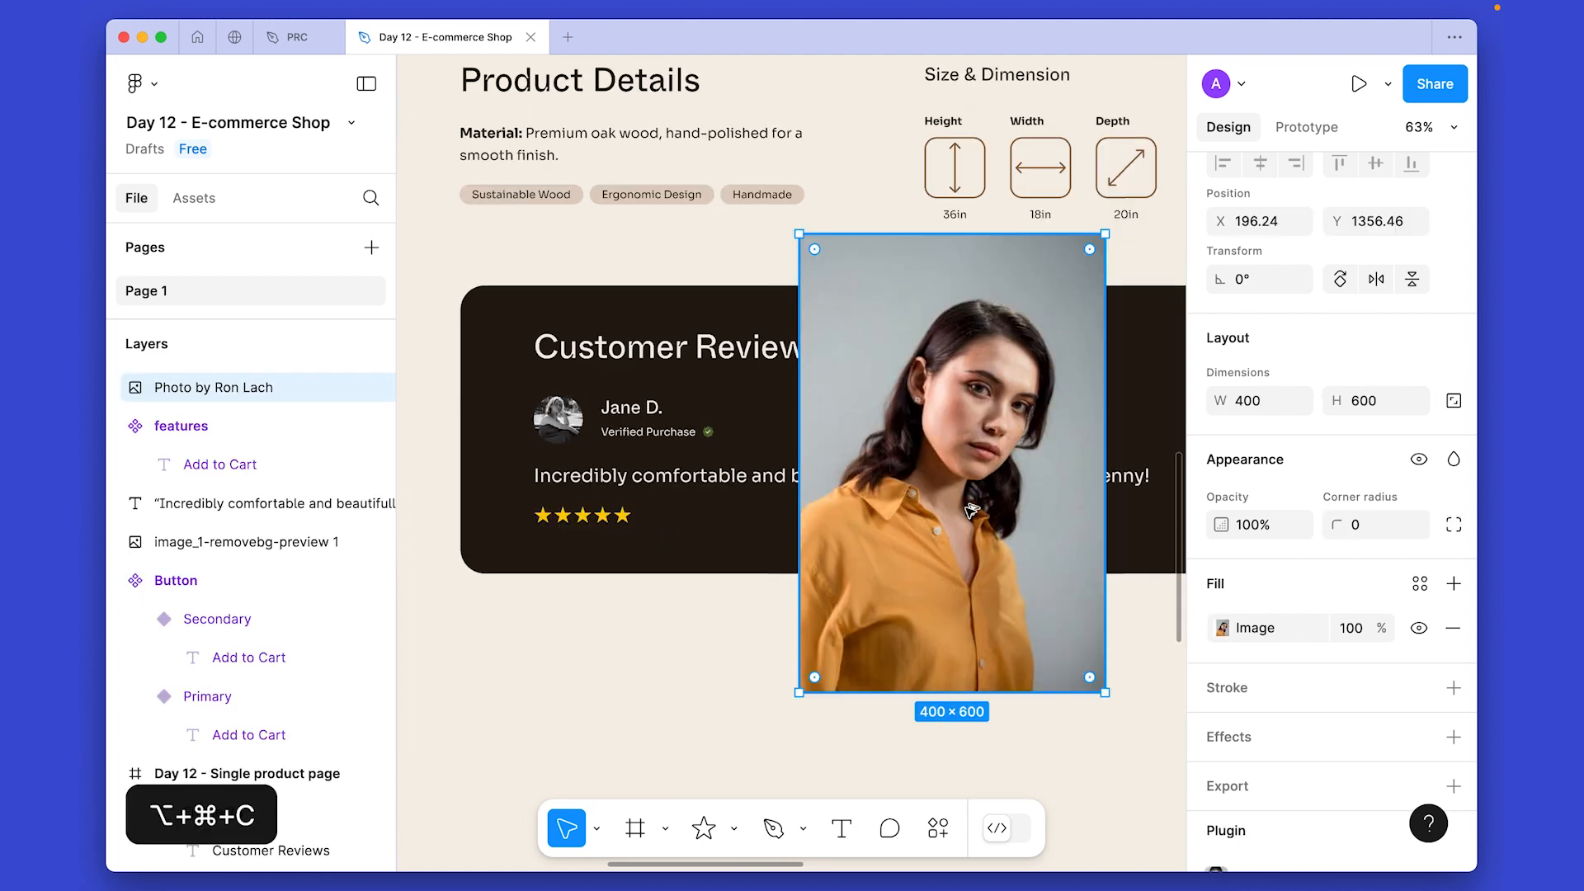
pyautogui.doubleClick(558, 419)
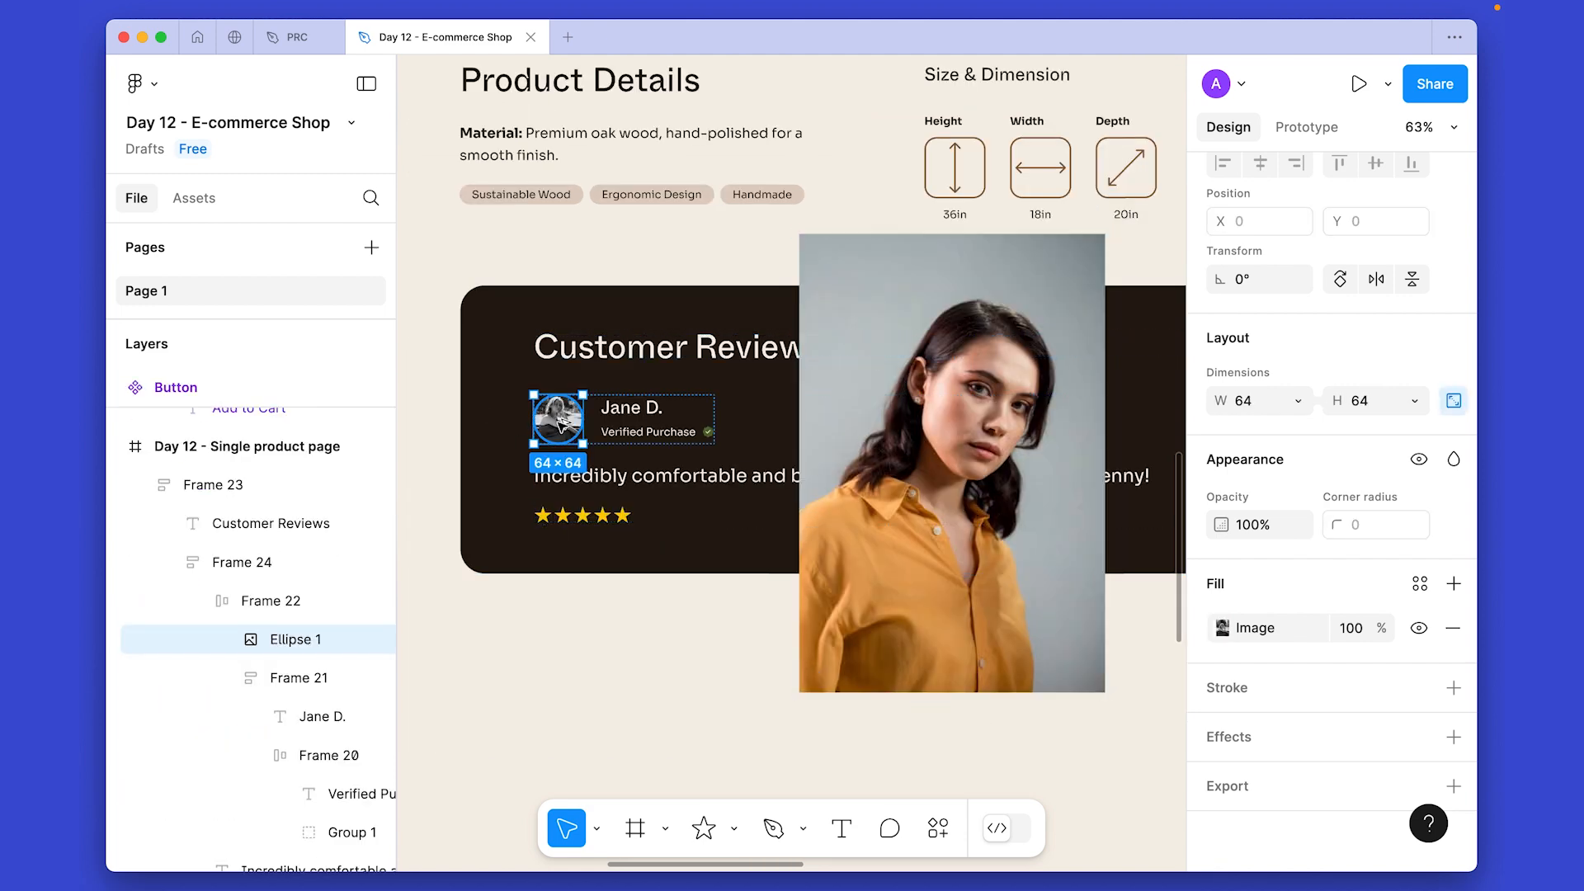
pyautogui.press('alt+super+v')
pyautogui.click(907, 511)
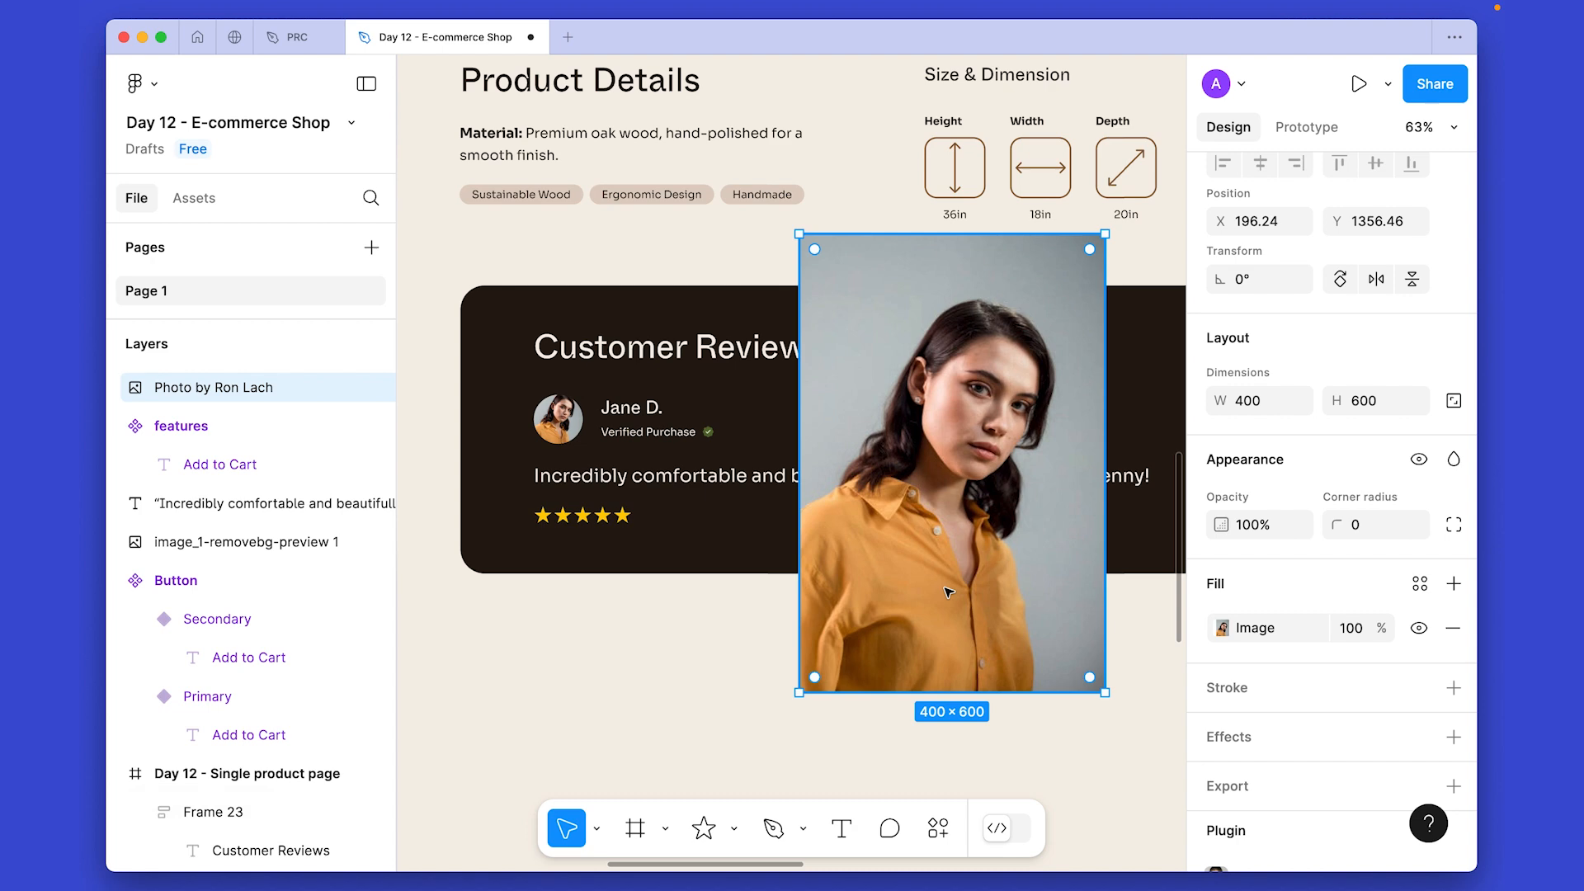
pyautogui.press('BackSpace')
# Examine the finished reviews card and the Related Products section in the wireframe beside the page design.
pyautogui.scroll(-3, 949, 650)
pyautogui.moveTo(949, 649); pyautogui.dragTo(837, 655)
pyautogui.scroll(-1, 774, 656)
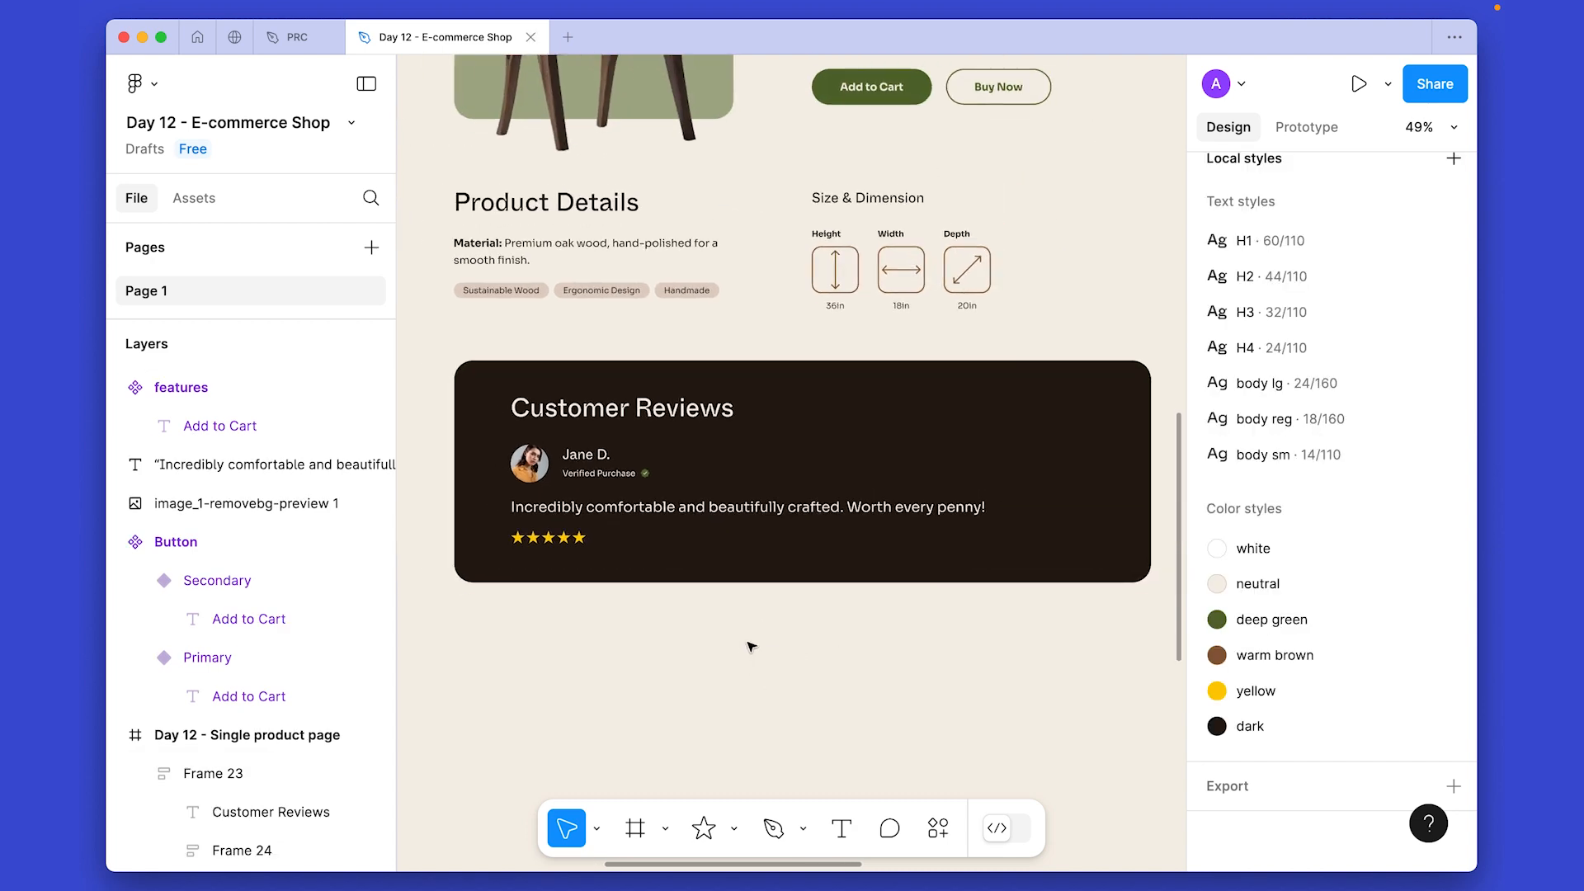
pyautogui.click(796, 556)
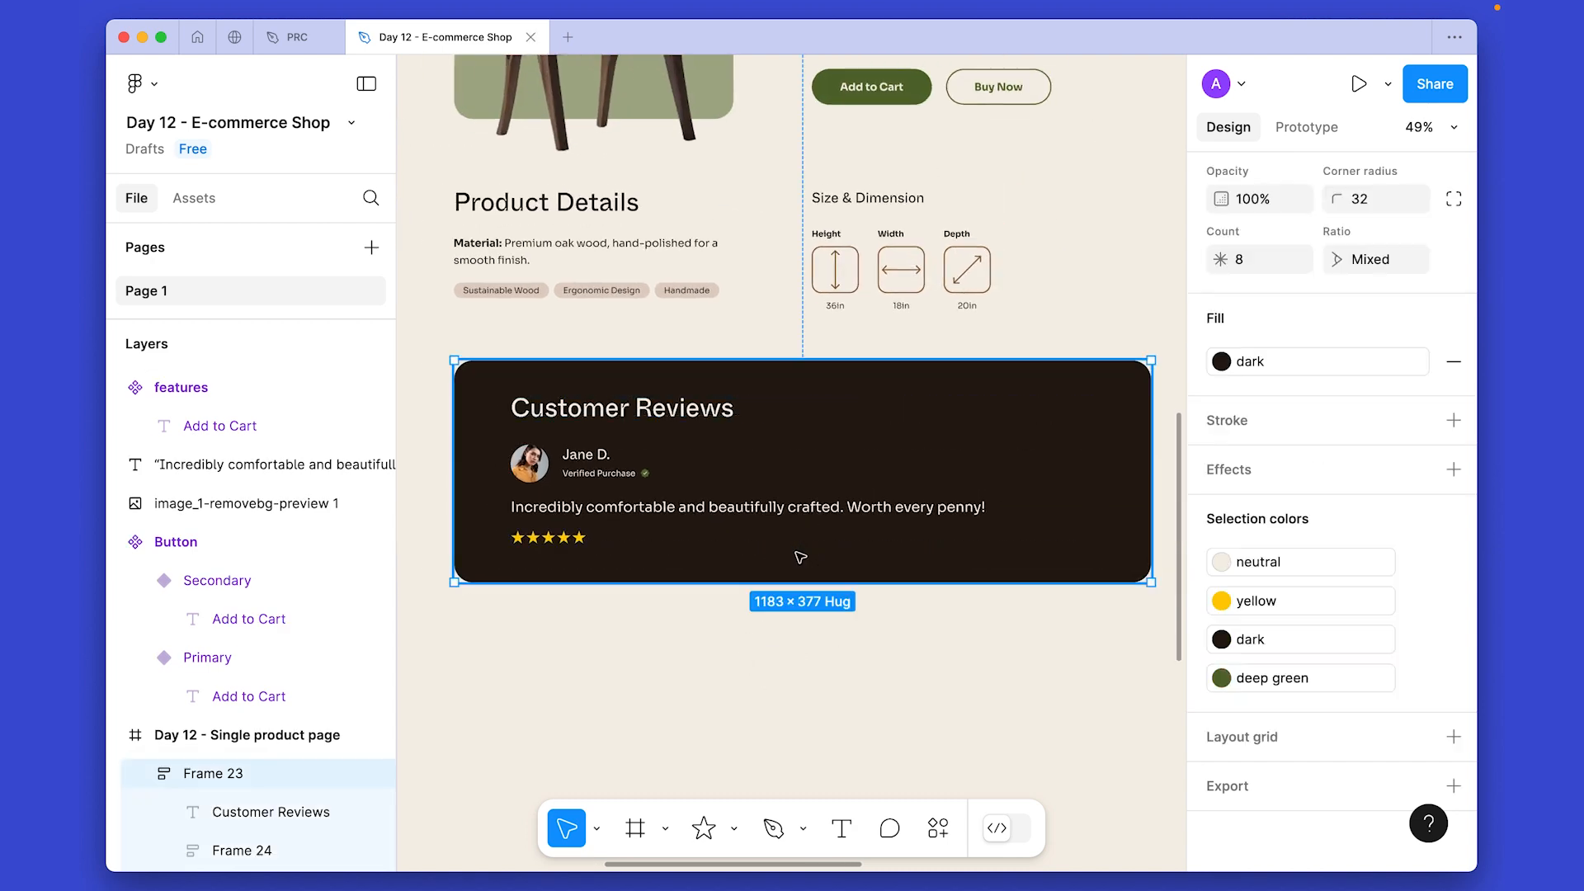
pyautogui.scroll(3, 1340, 431)
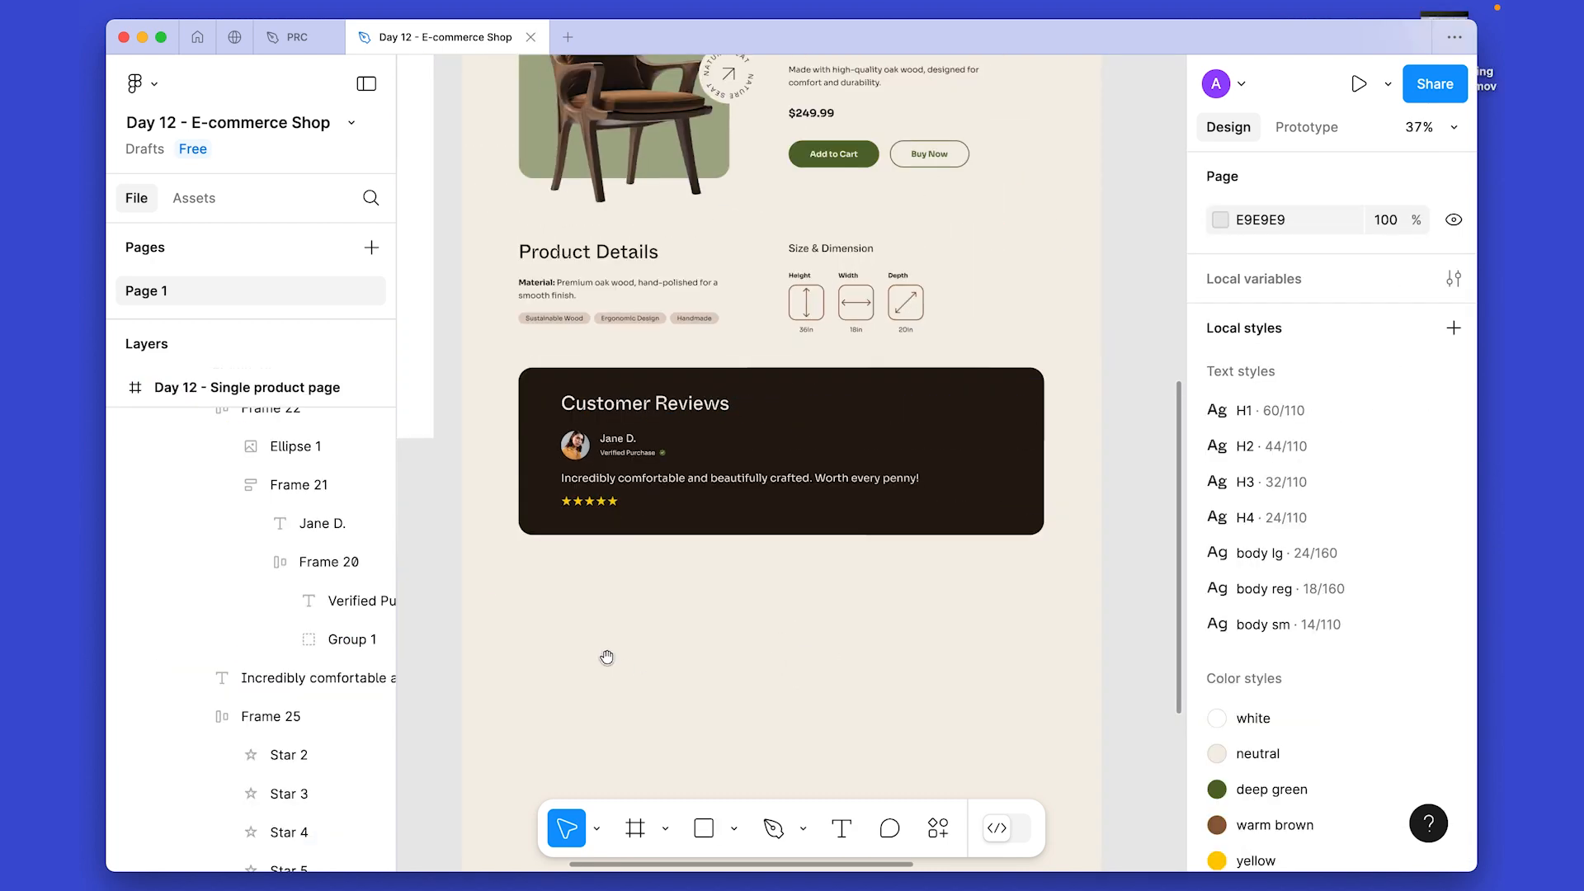
pyautogui.moveTo(610, 627); pyautogui.dragTo(887, 661)
pyautogui.moveTo(650, 538); pyautogui.dragTo(824, 576)
pyautogui.scroll(5, 659, 354)
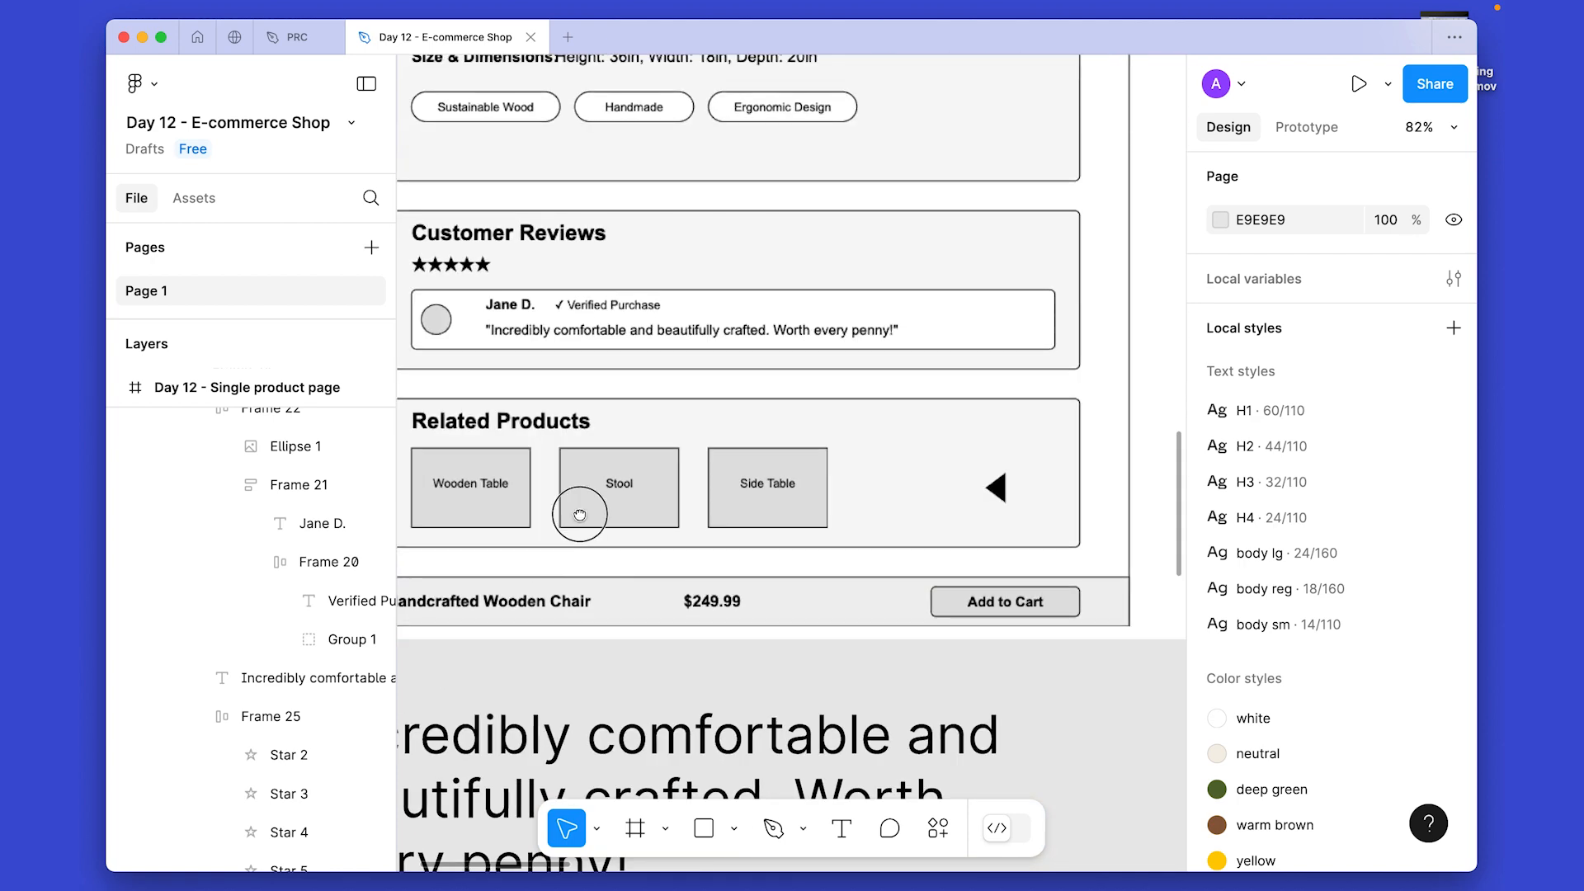
pyautogui.scroll(-2, 583, 506)
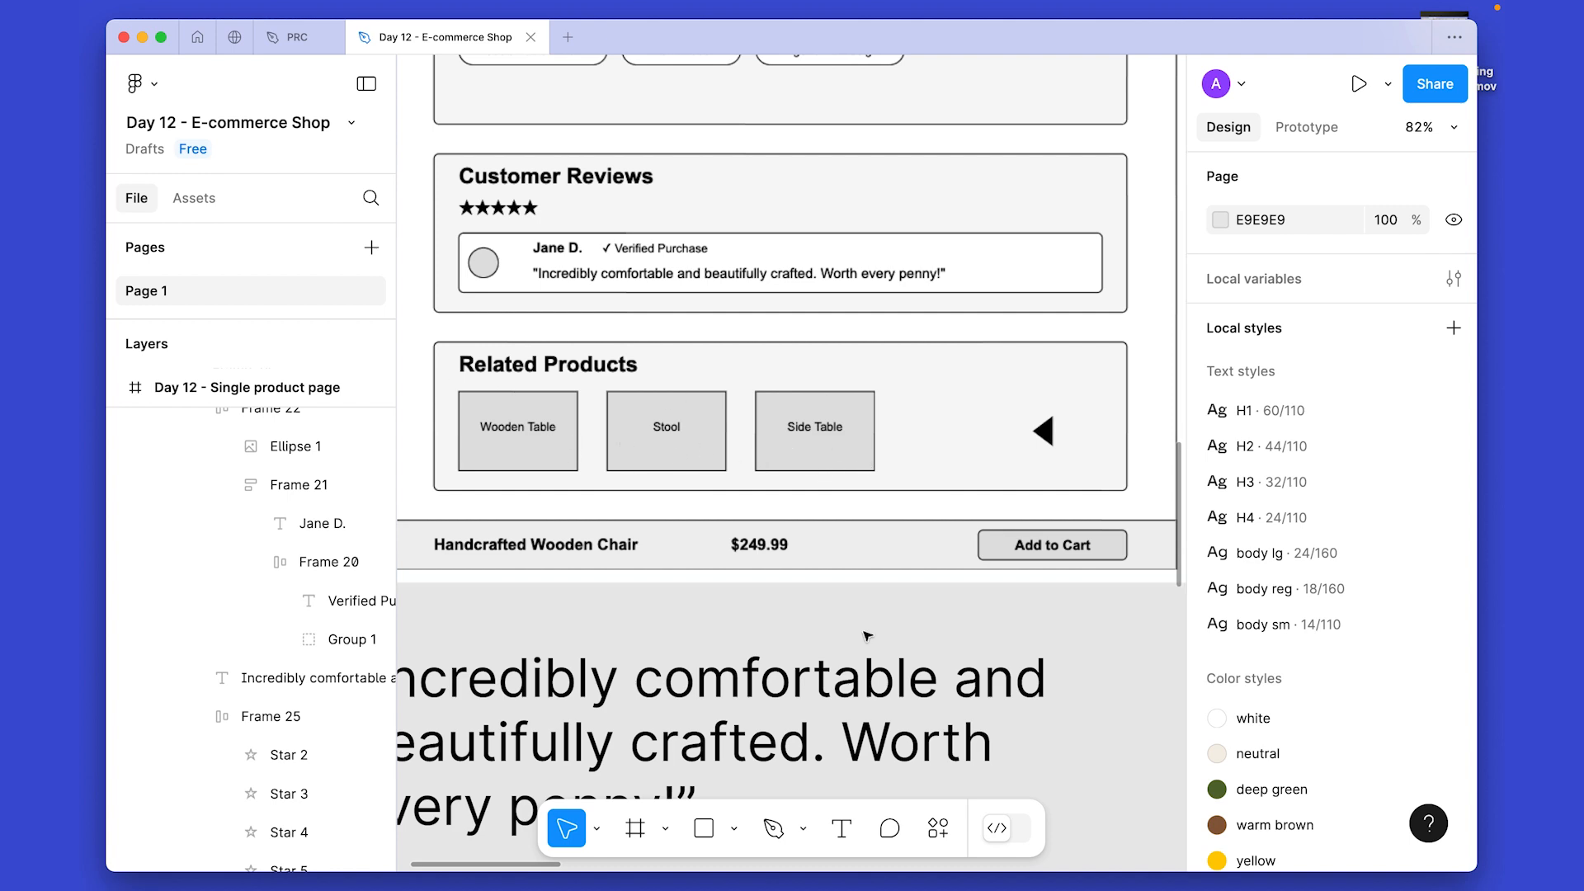
pyautogui.scroll(-5, 722, 601)
pyautogui.moveTo(1079, 668); pyautogui.dragTo(689, 440)
pyautogui.hscroll(3, 902, 606)
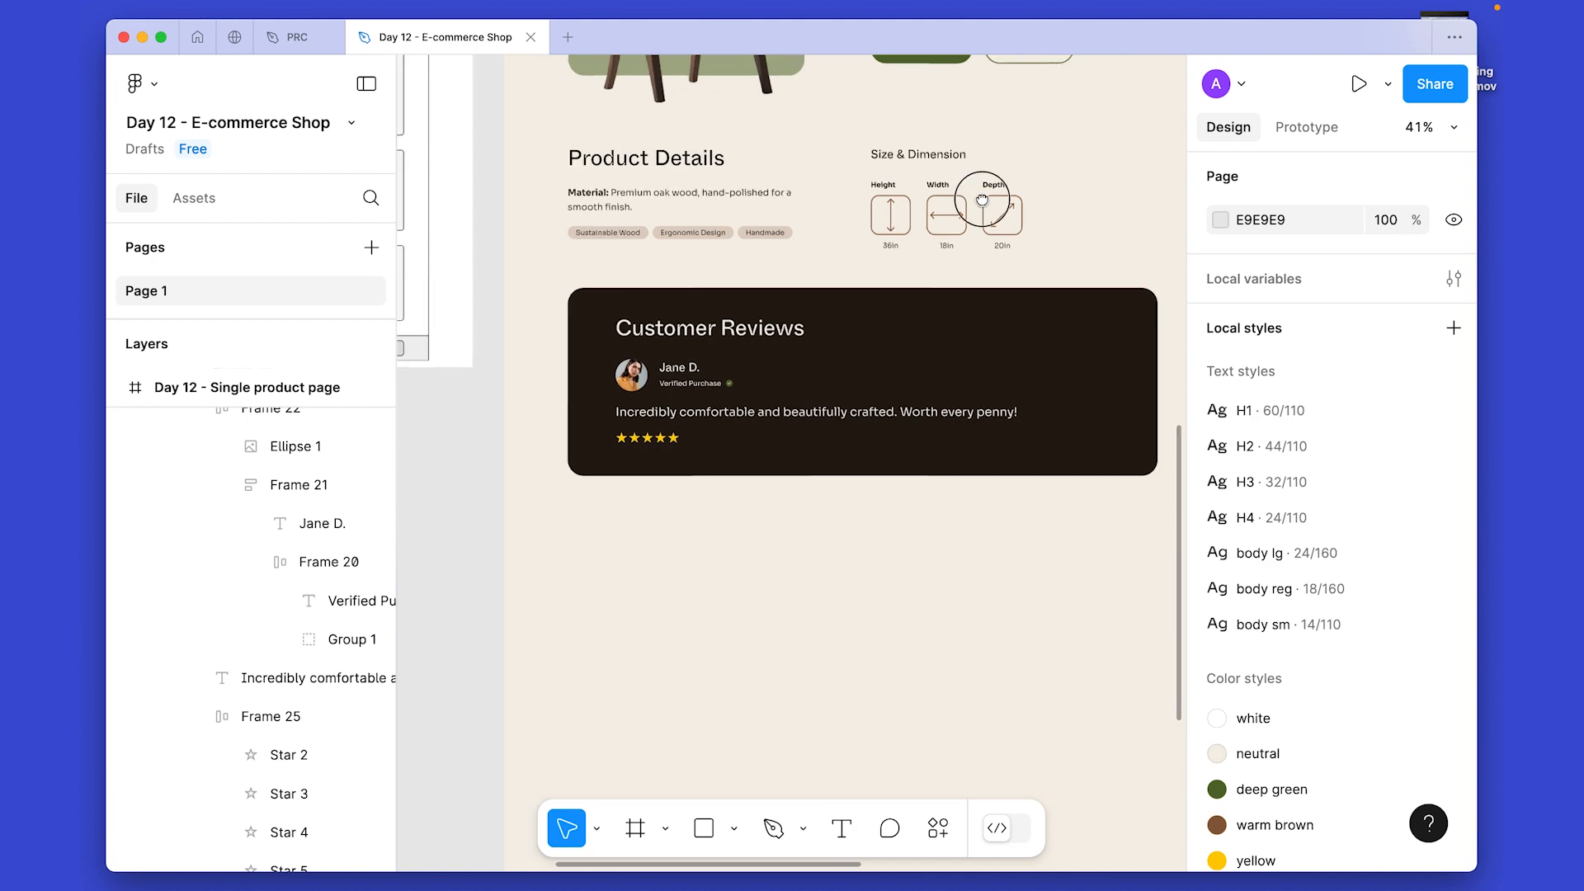
# Duplicate the chair's title text below the reviews card at X 128, Y 1538 and apply the H2 text style.
pyautogui.scroll(5, 902, 607)
pyautogui.moveTo(930, 621); pyautogui.dragTo(597, 560)
pyautogui.scroll(-5, 782, 644)
pyautogui.scroll(1, 597, 564)
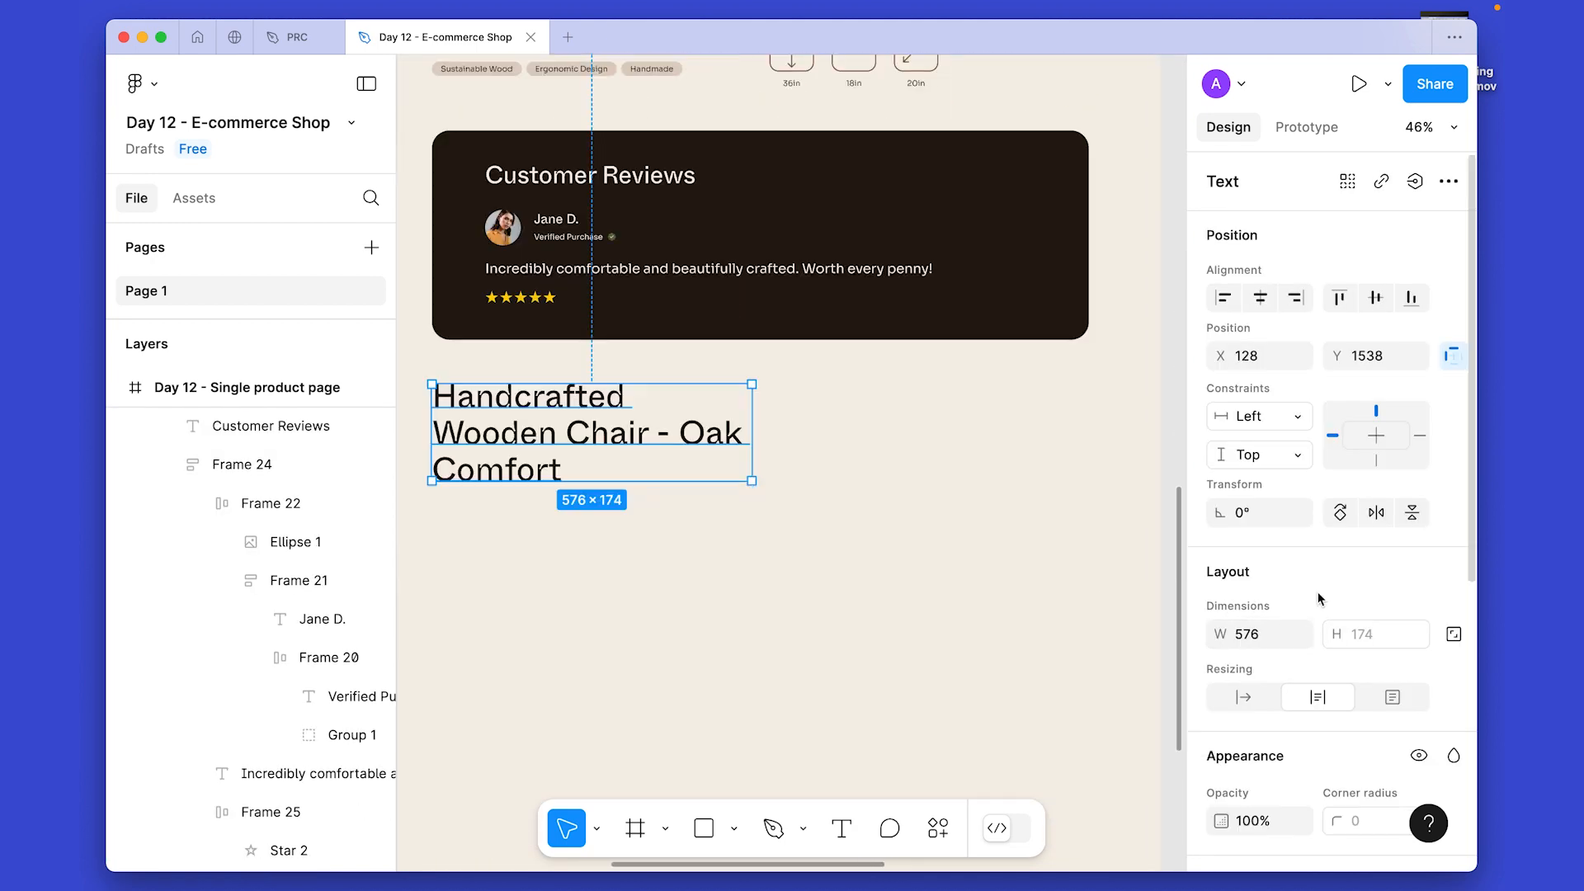
pyautogui.scroll(-5, 1319, 597)
pyautogui.click(1290, 641)
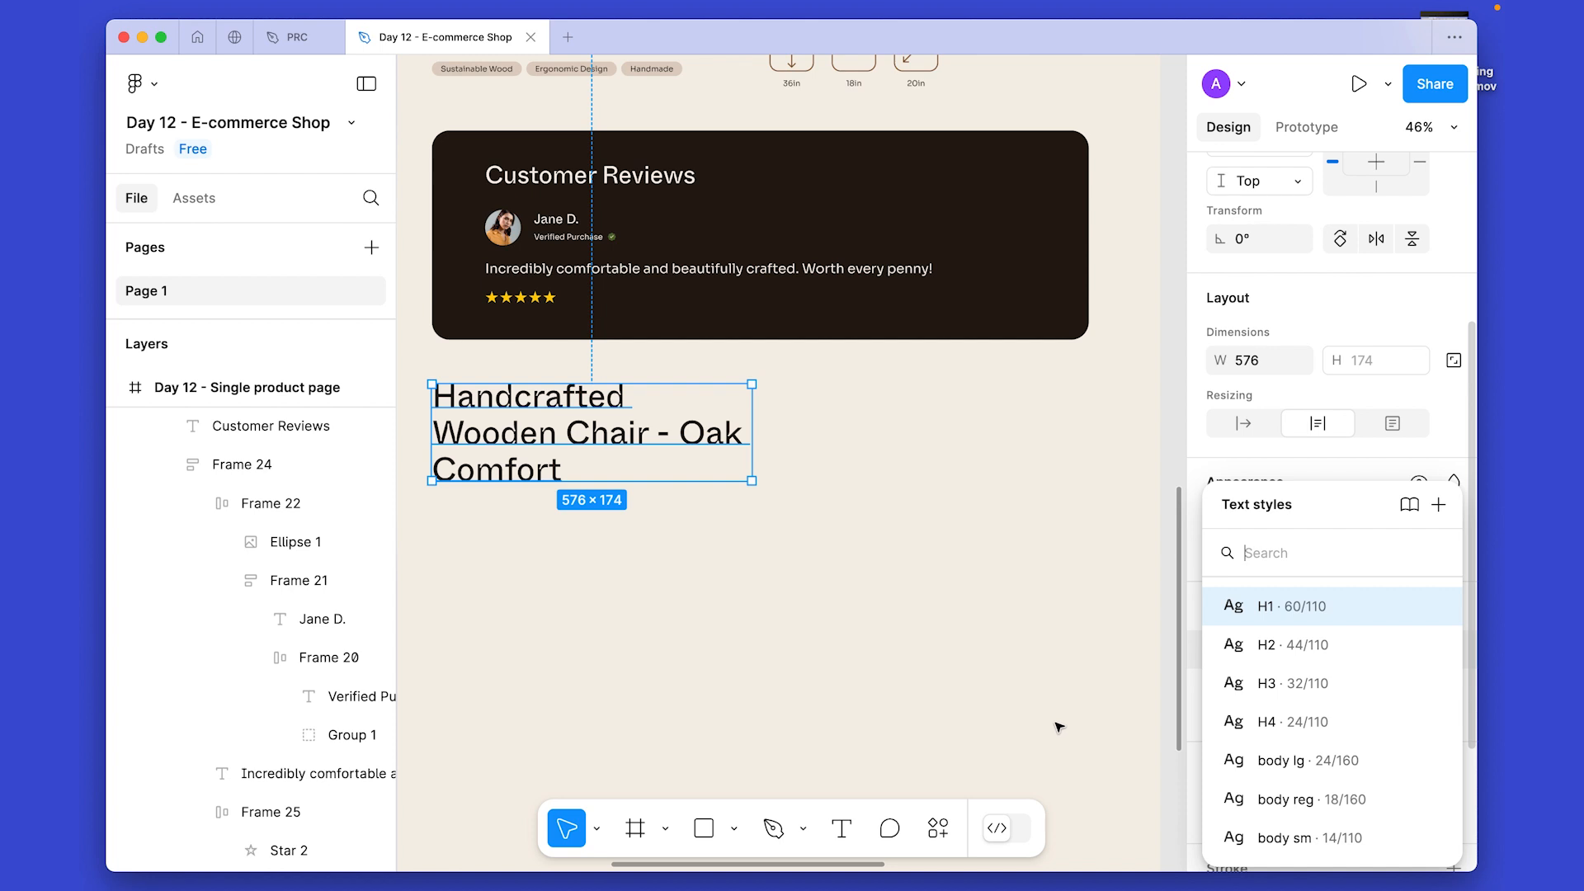
pyautogui.click(1383, 644)
# Replace the duplicated title below the reviews card with the heading Related Products.
pyautogui.scroll(2, 743, 577)
pyautogui.hscroll(-2, 743, 577)
pyautogui.doubleClick(669, 497)
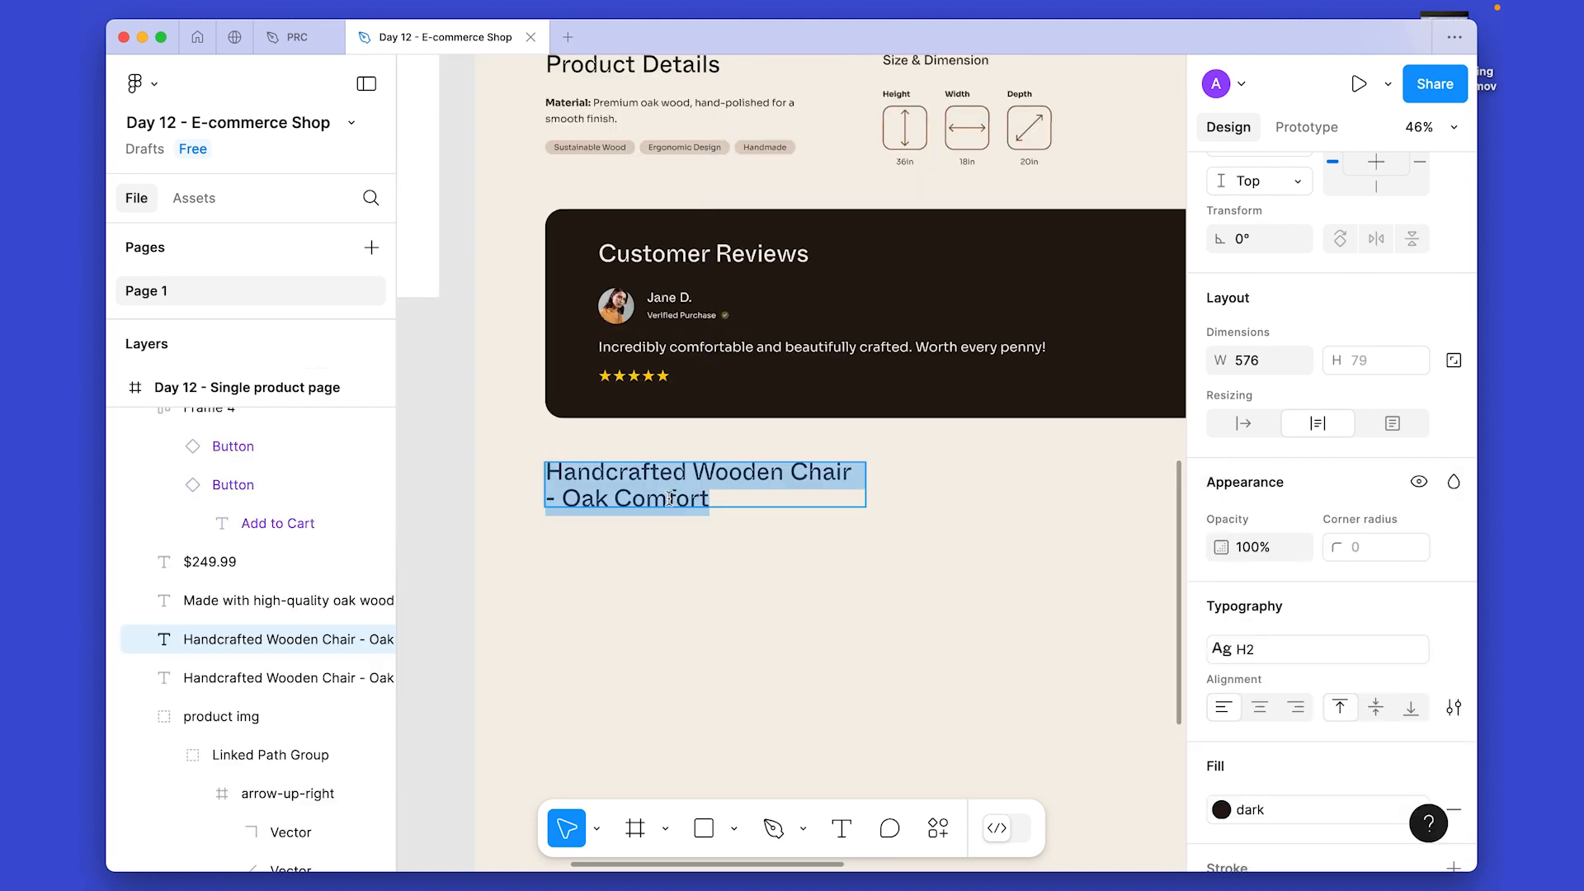
pyautogui.write('Related Products')
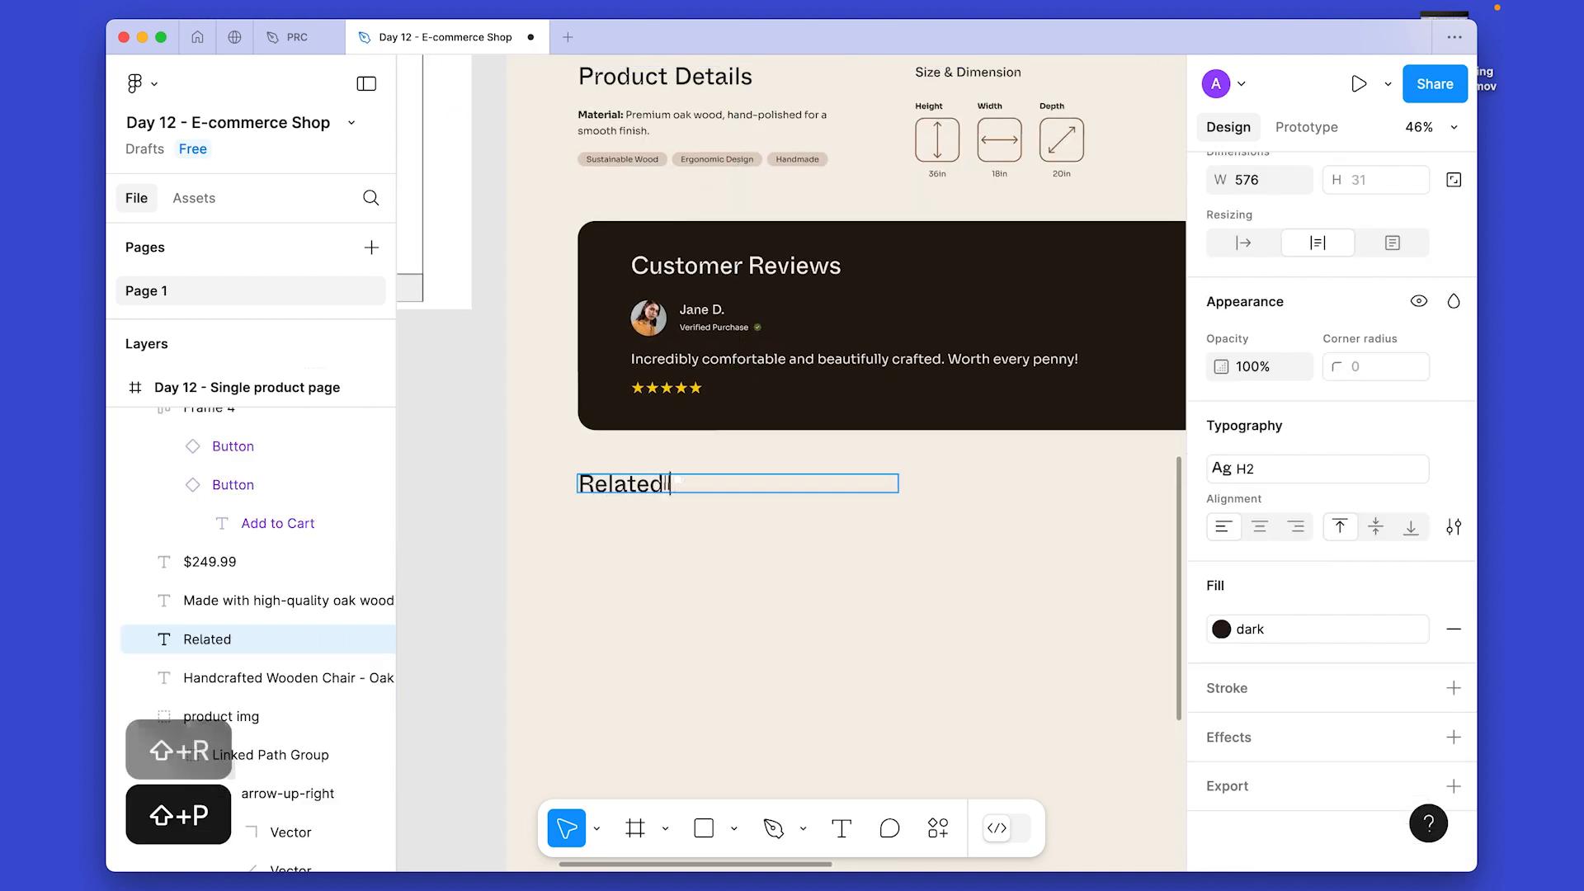
pyautogui.press('Escape')
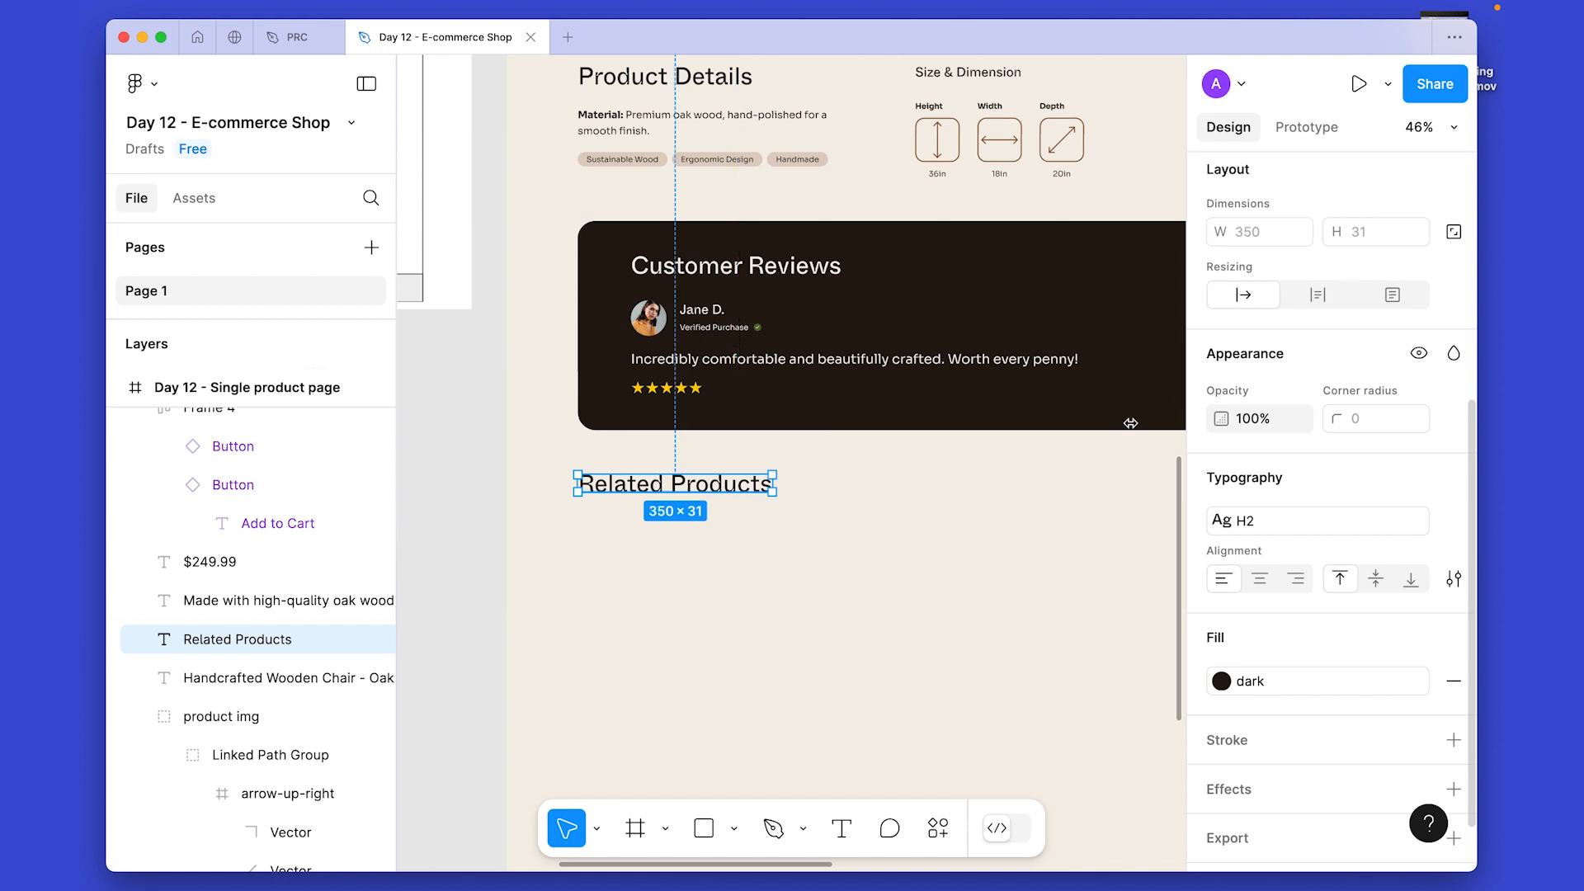
# Show the layout grid and draw a 272 × 272 rectangle under the Related Products heading, starting at the first column.
pyautogui.click(895, 555)
pyautogui.scroll(3, 893, 506)
pyautogui.hotkey('shift', 'g')
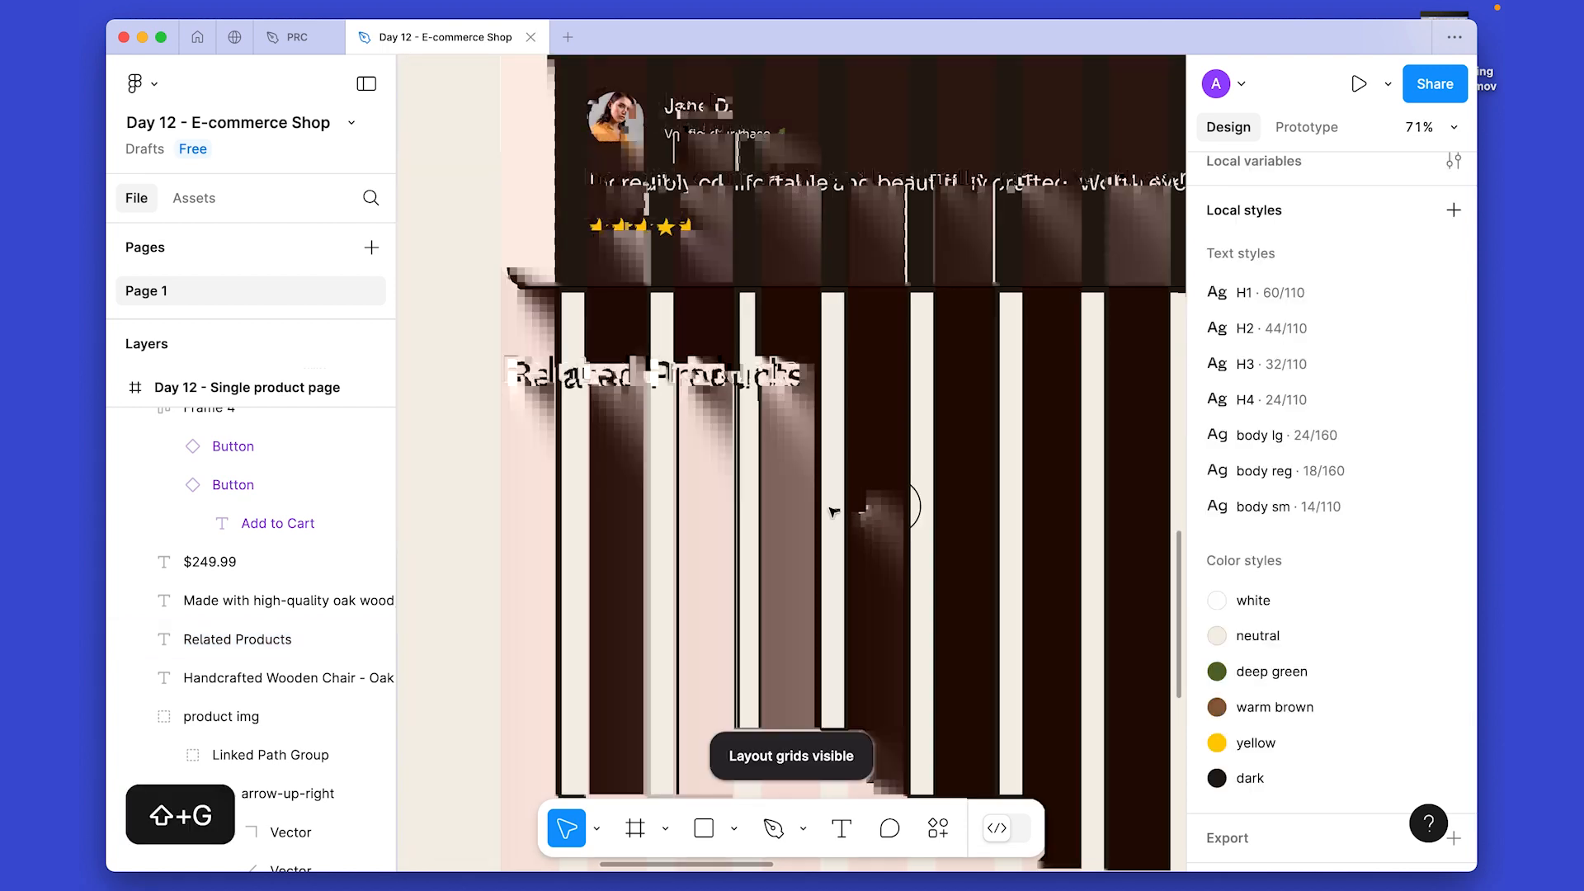
pyautogui.moveTo(749, 520); pyautogui.dragTo(733, 520)
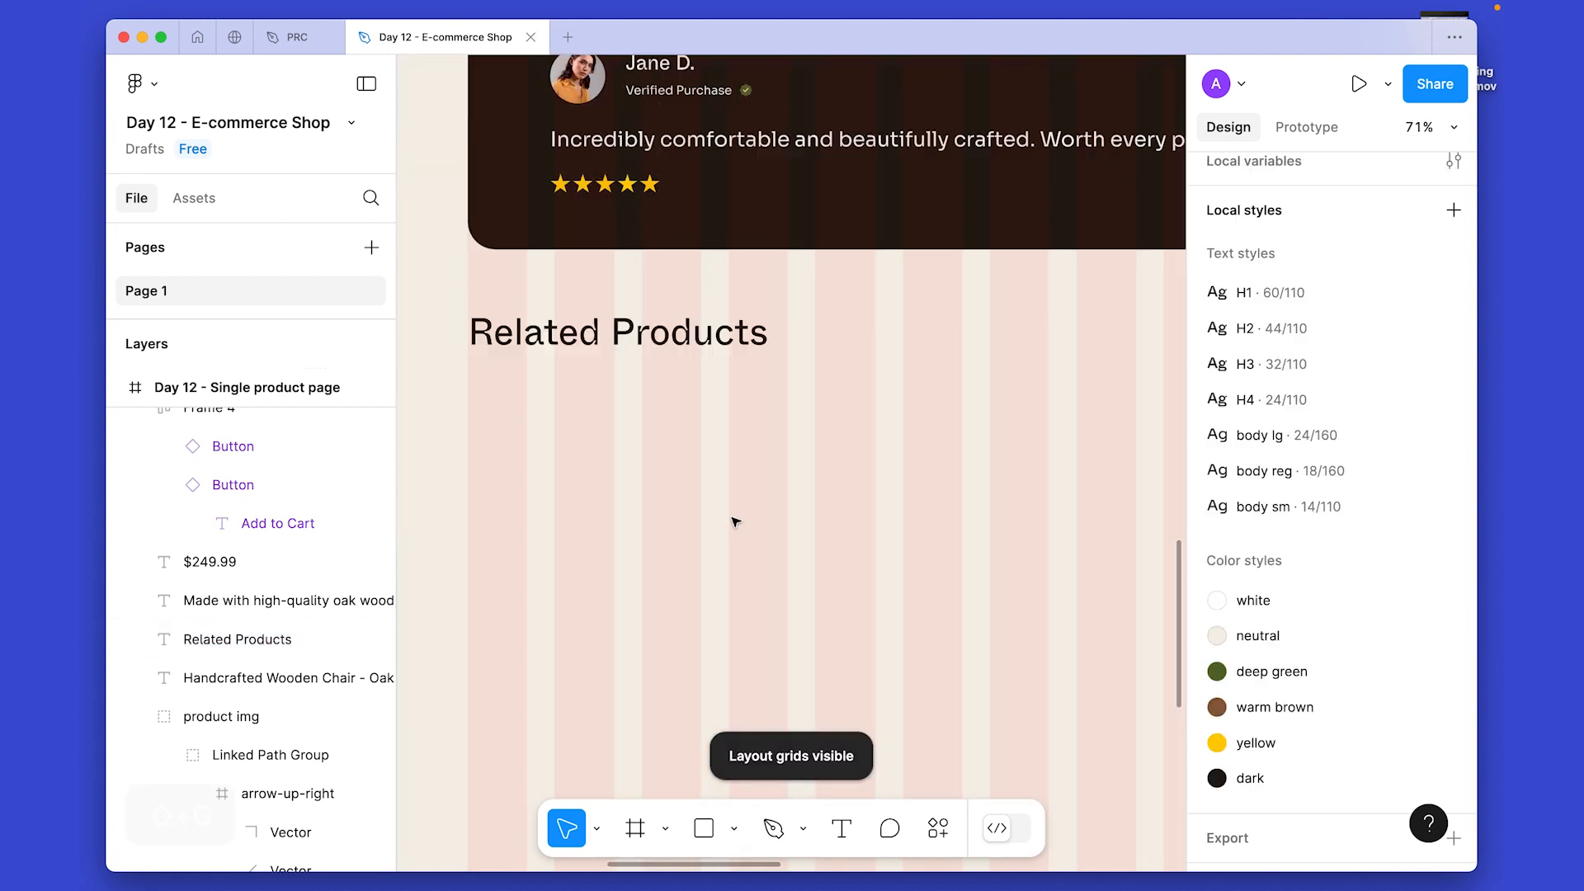
pyautogui.click(548, 436)
pyautogui.press('k')
pyautogui.moveTo(566, 447); pyautogui.dragTo(701, 470)
pyautogui.moveTo(600, 424); pyautogui.dragTo(602, 490)
pyautogui.press('v')
pyautogui.scroll(-1, 1368, 605)
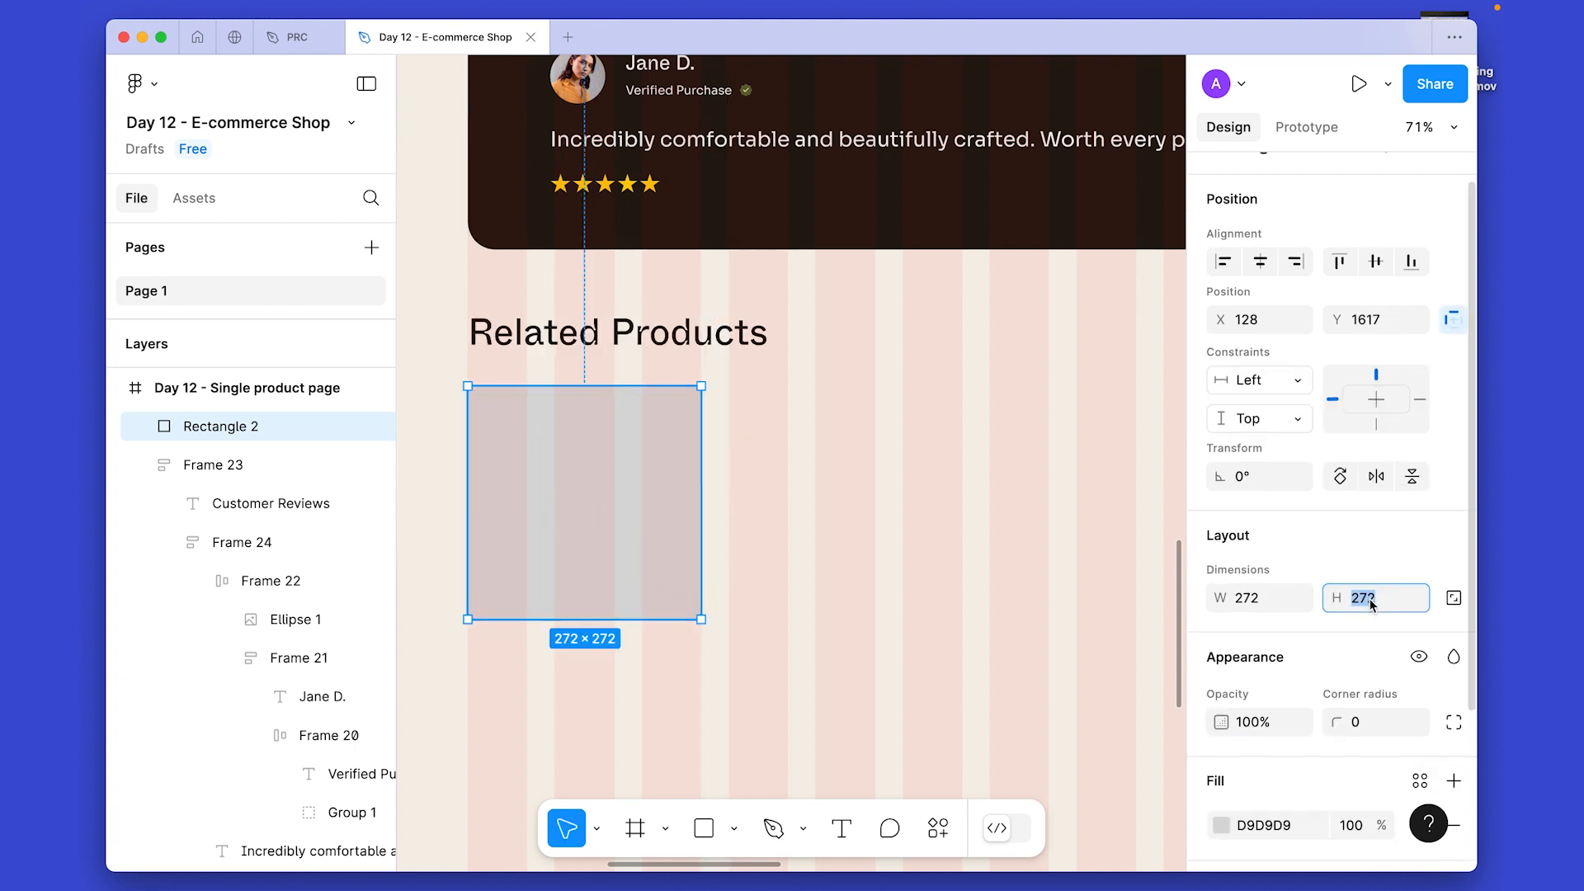
# Set the height of the rectangle under Related Products to 350.
pyautogui.hotkey('shift', 'Up')
pyautogui.hotkey('shift', 'Up')
pyautogui.hotkey('shift', 'Up')
pyautogui.hotkey('shift', 'Up')
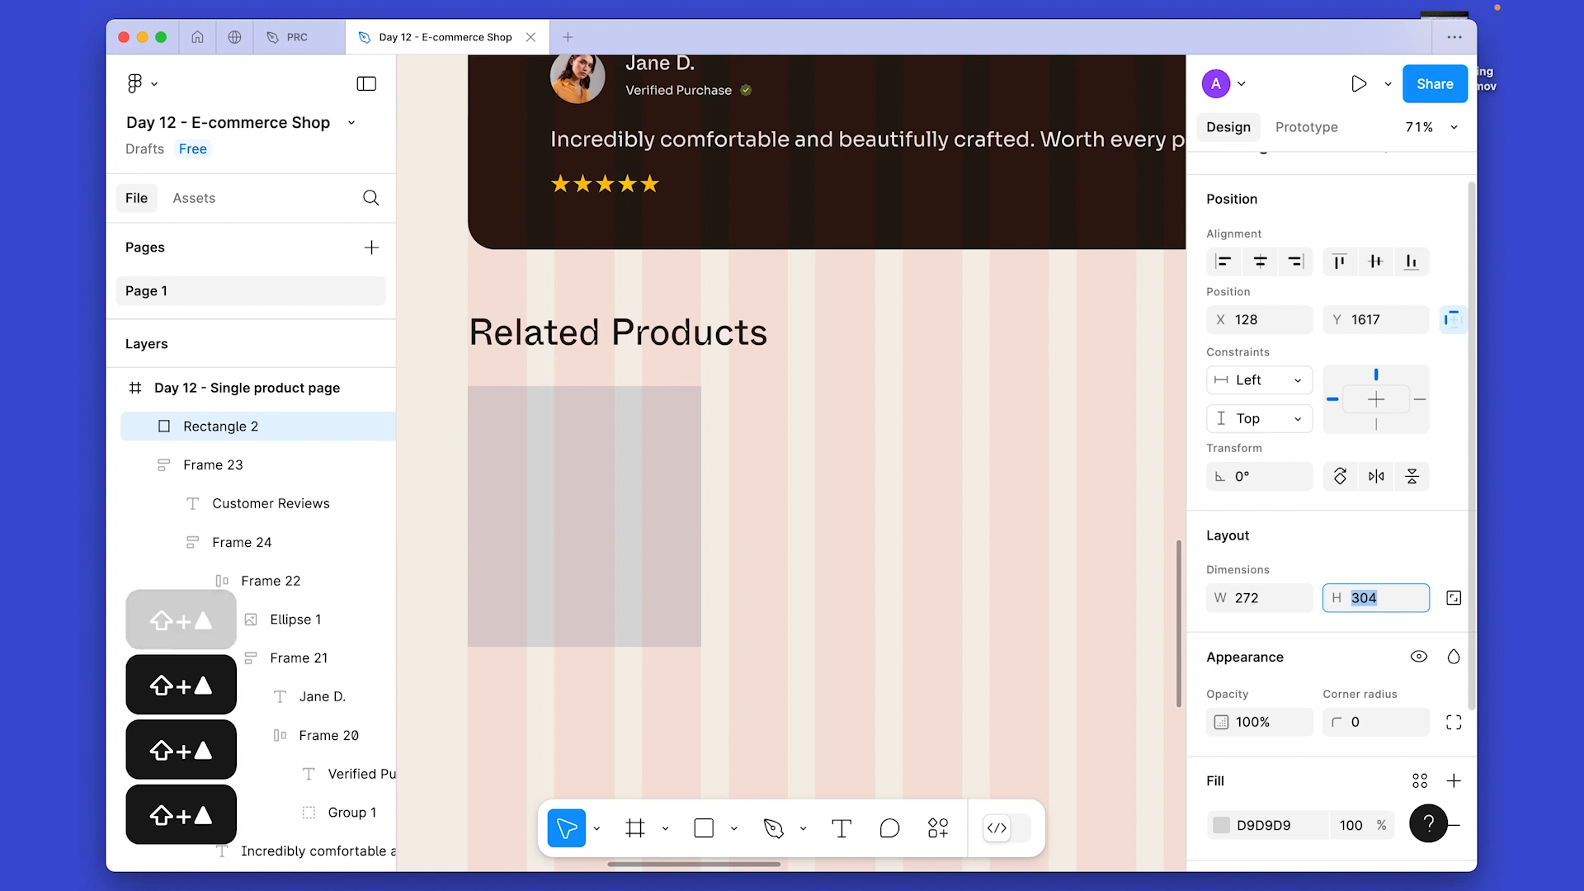
pyautogui.write('350')
pyautogui.press('Return')
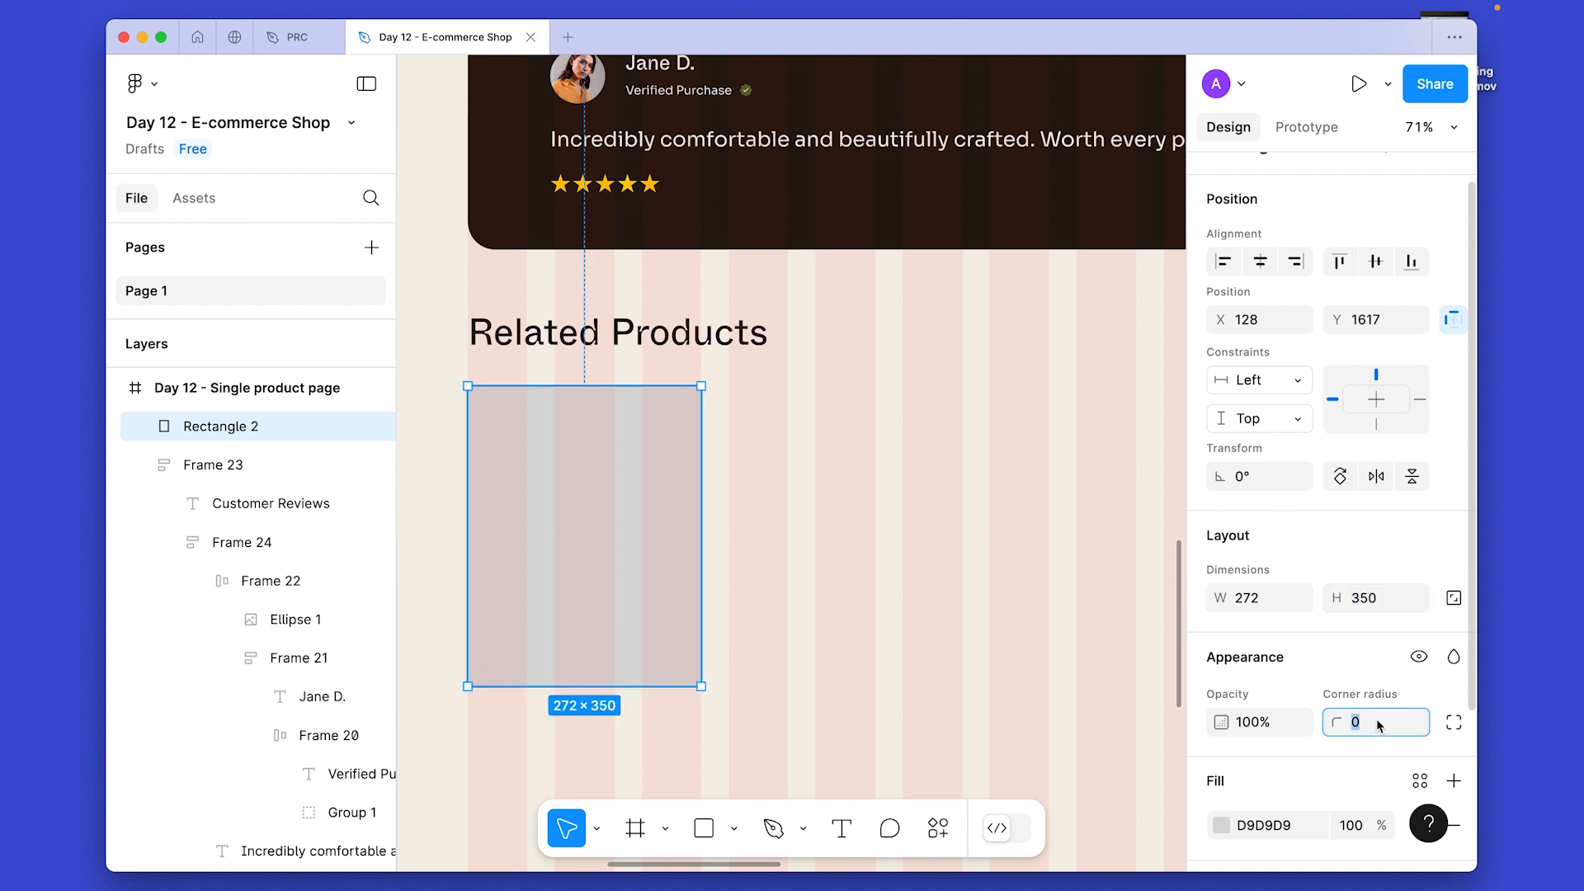
# Set the product rectangle's corner radius to 32, hide the layout grid and apply the dark color style as its fill.
pyautogui.write('32')
pyautogui.press('Return')
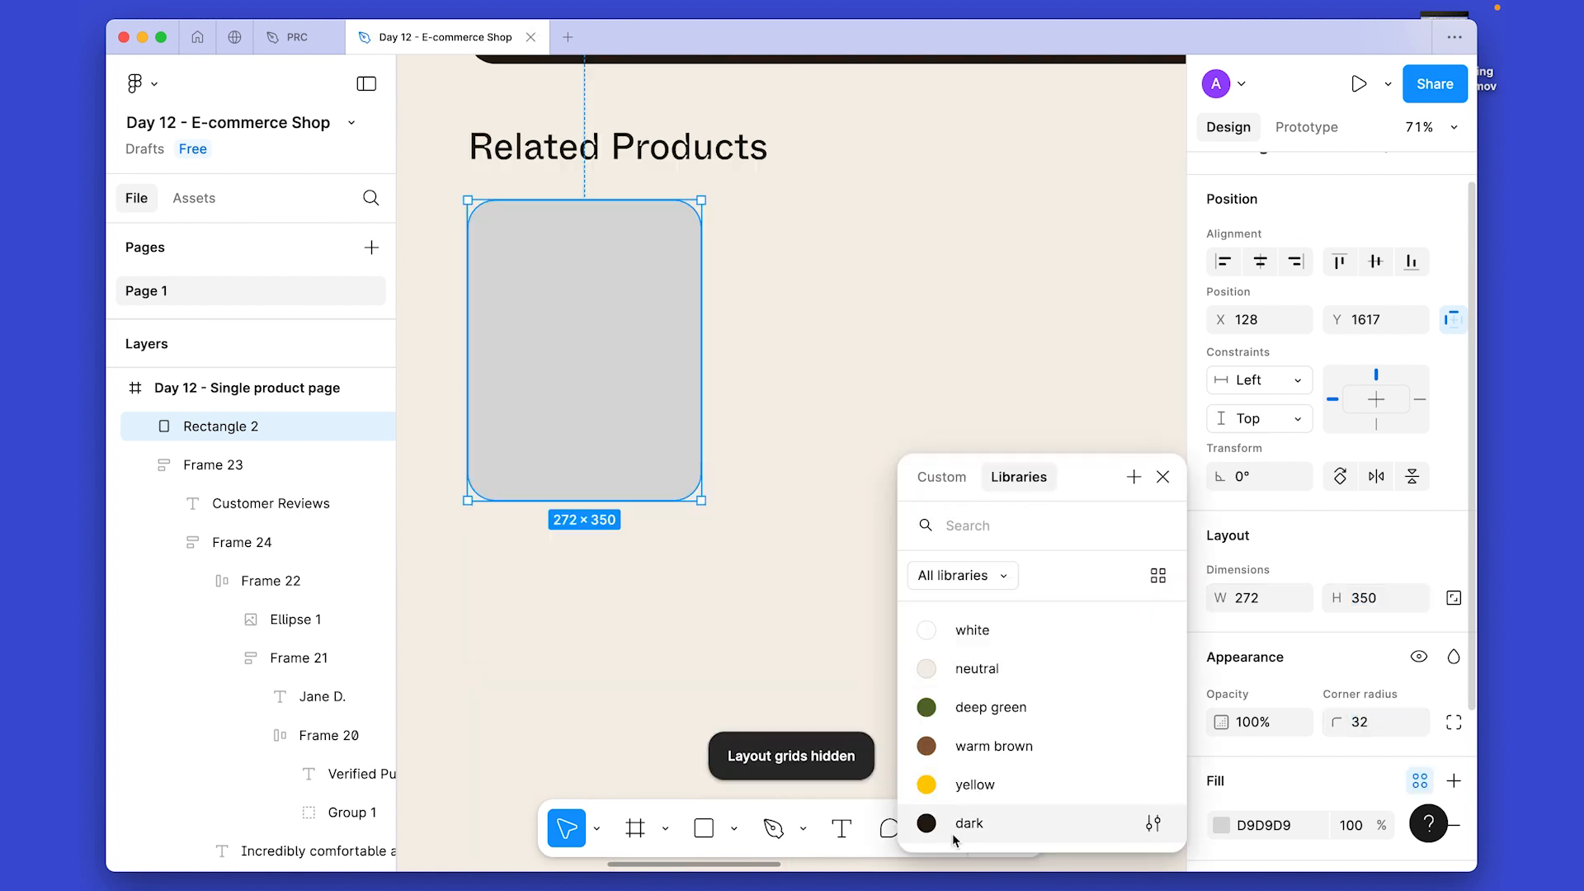
pyautogui.click(953, 831)
pyautogui.click(943, 435)
# Draw a square flush with the dark product card's lower-right corner and size it to 64 × 64 with locked proportions.
pyautogui.scroll(-3, 819, 392)
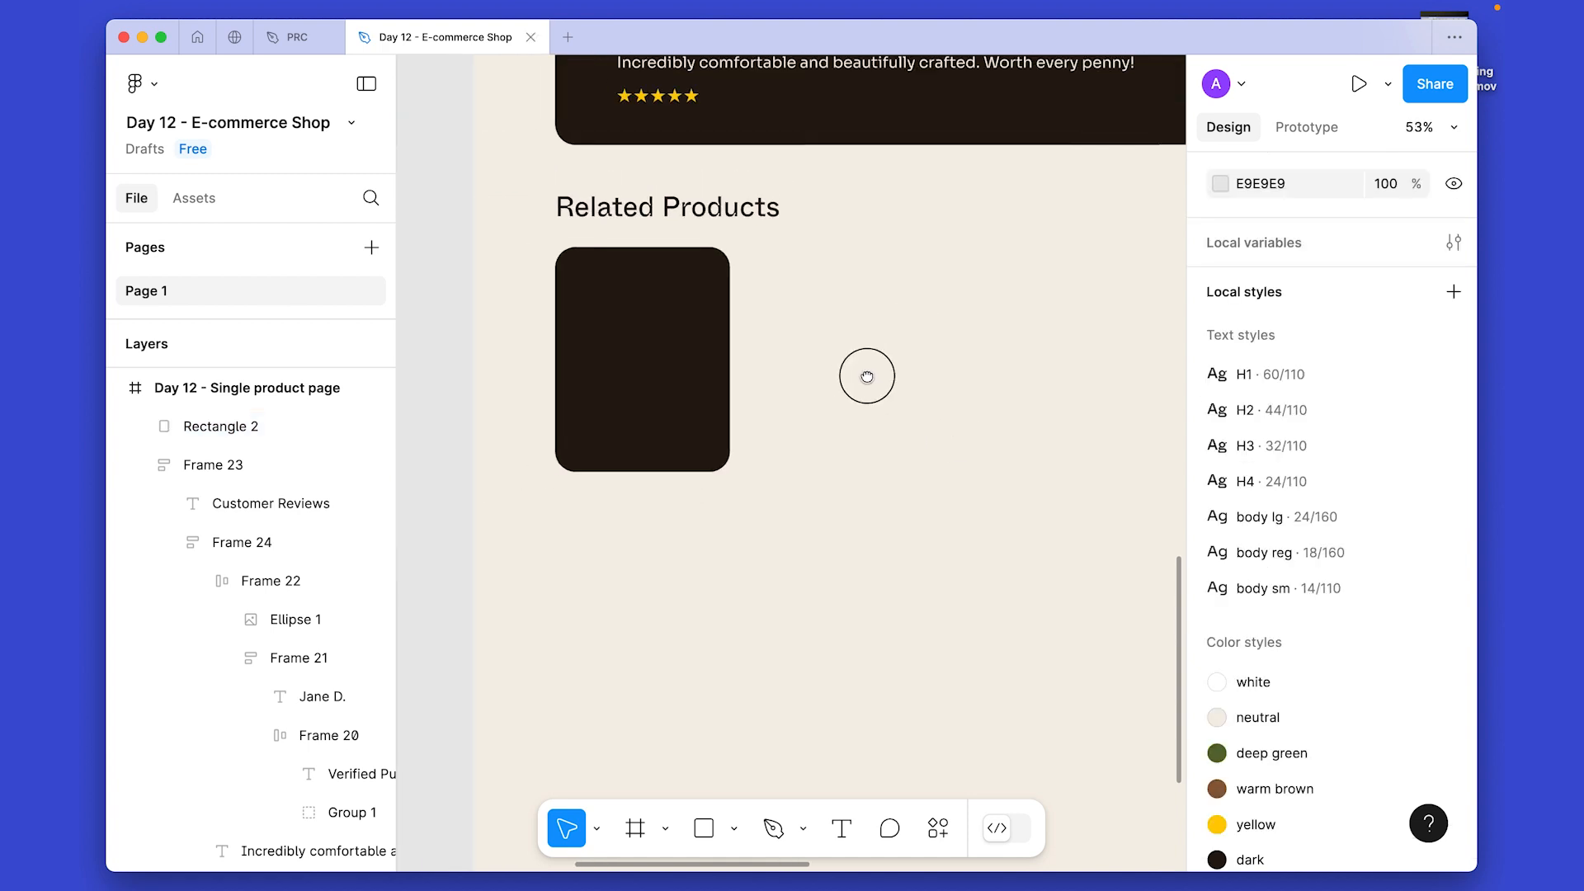
pyautogui.moveTo(868, 376); pyautogui.dragTo(790, 463)
pyautogui.scroll(5, 561, 463)
pyautogui.click(764, 528)
pyautogui.press('r')
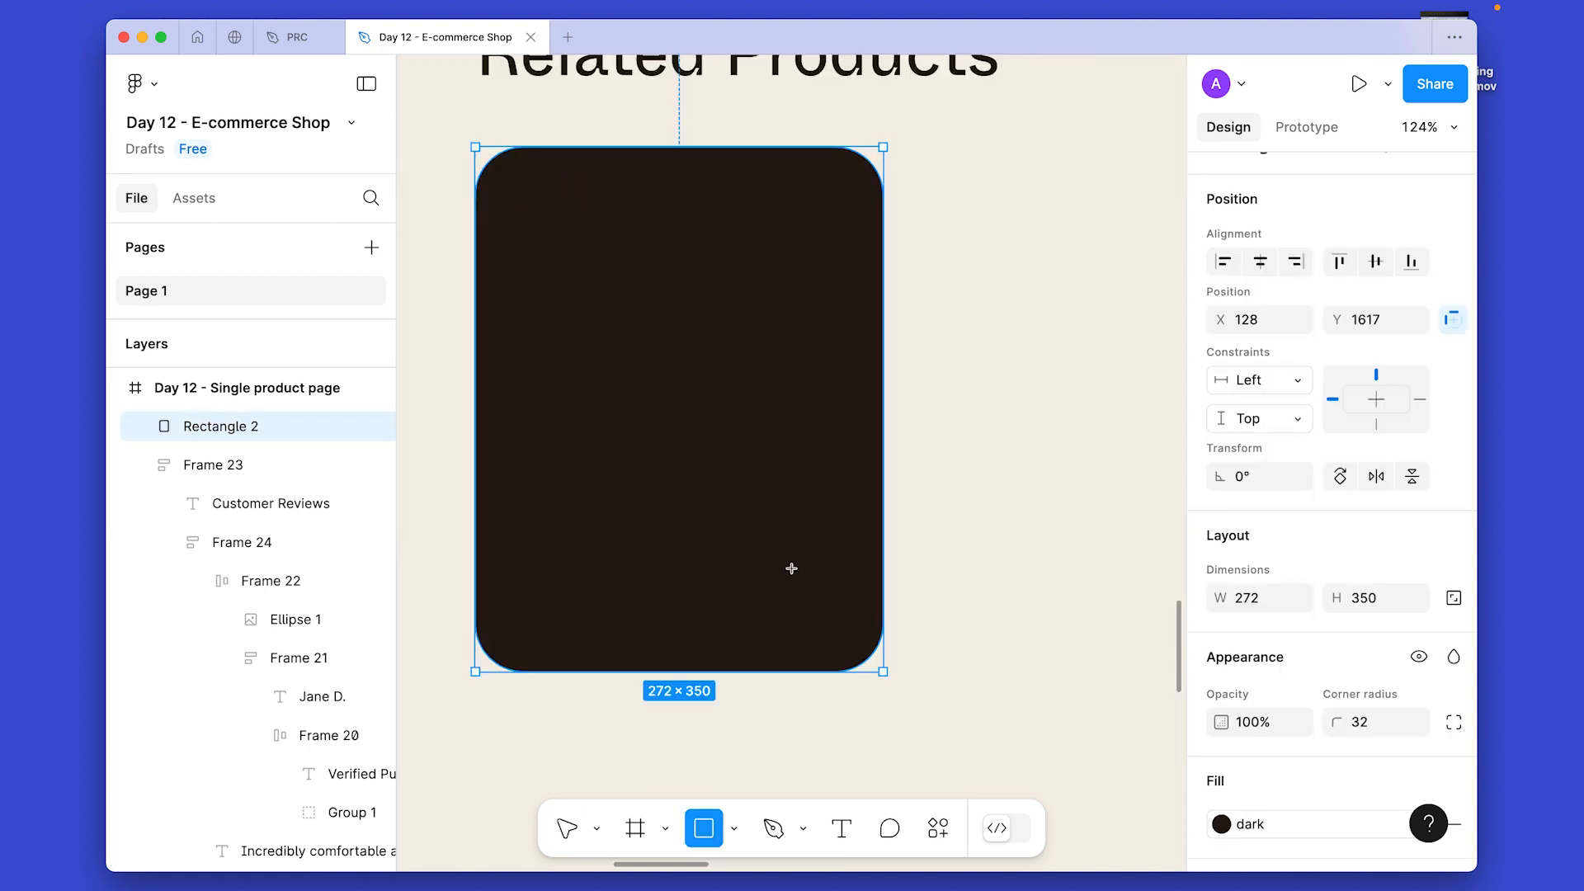
pyautogui.click(831, 633)
pyautogui.moveTo(794, 680); pyautogui.dragTo(785, 651)
pyautogui.moveTo(735, 523); pyautogui.dragTo(786, 572)
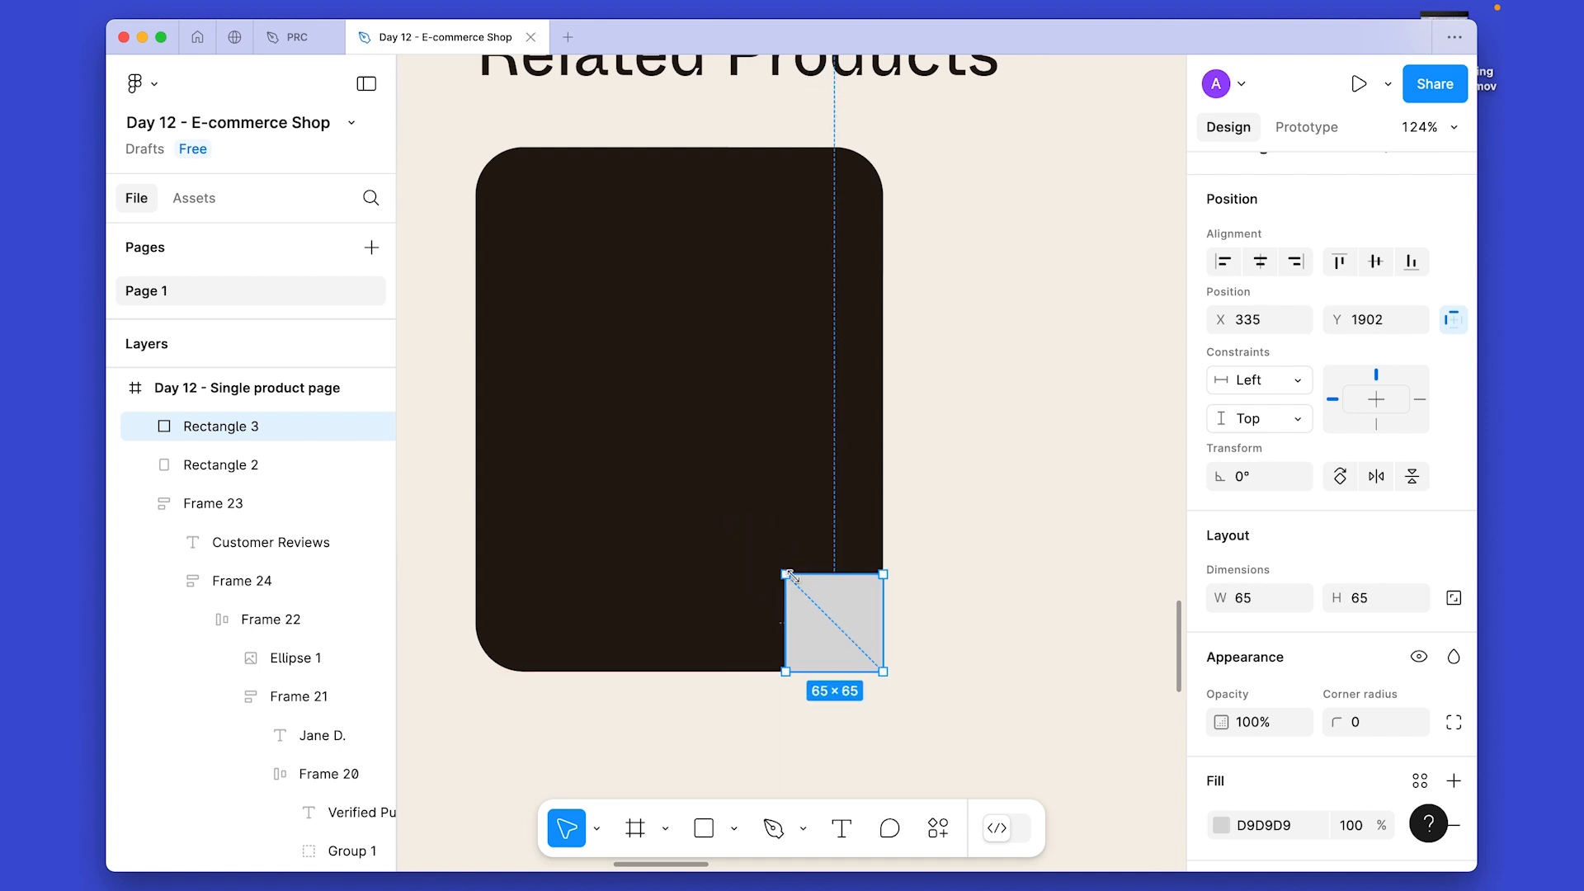
pyautogui.click(1453, 598)
pyautogui.write('64')
pyautogui.press('Return')
# Subtract the small square from the dark product card to cut a notch in its lower-right corner.
pyautogui.keyDown('shift'); pyautogui.click(754, 459); pyautogui.keyUp('shift')
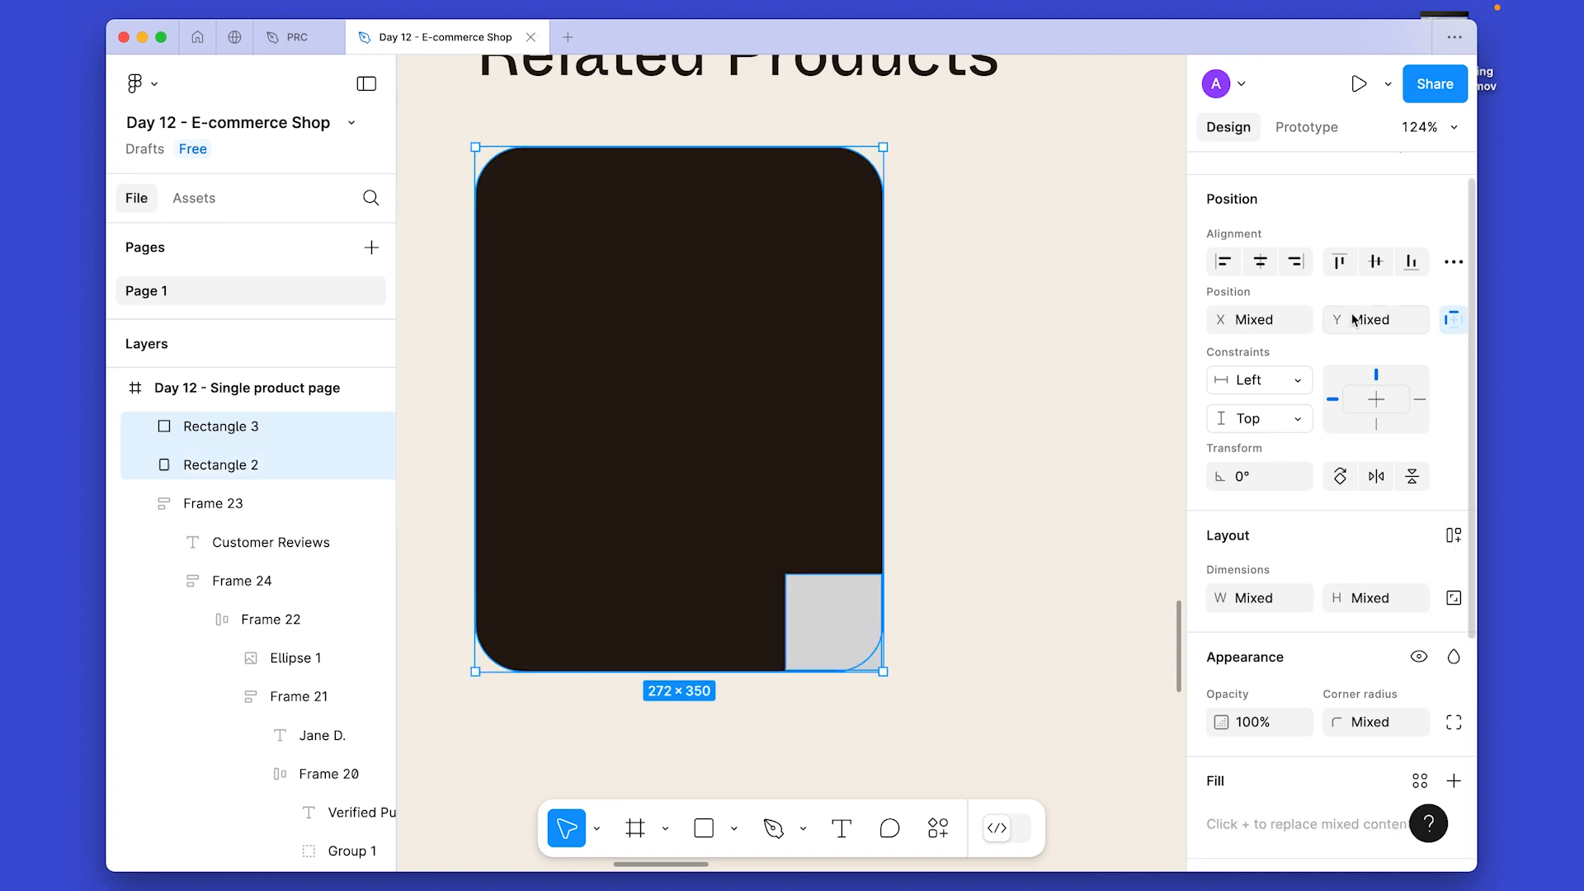
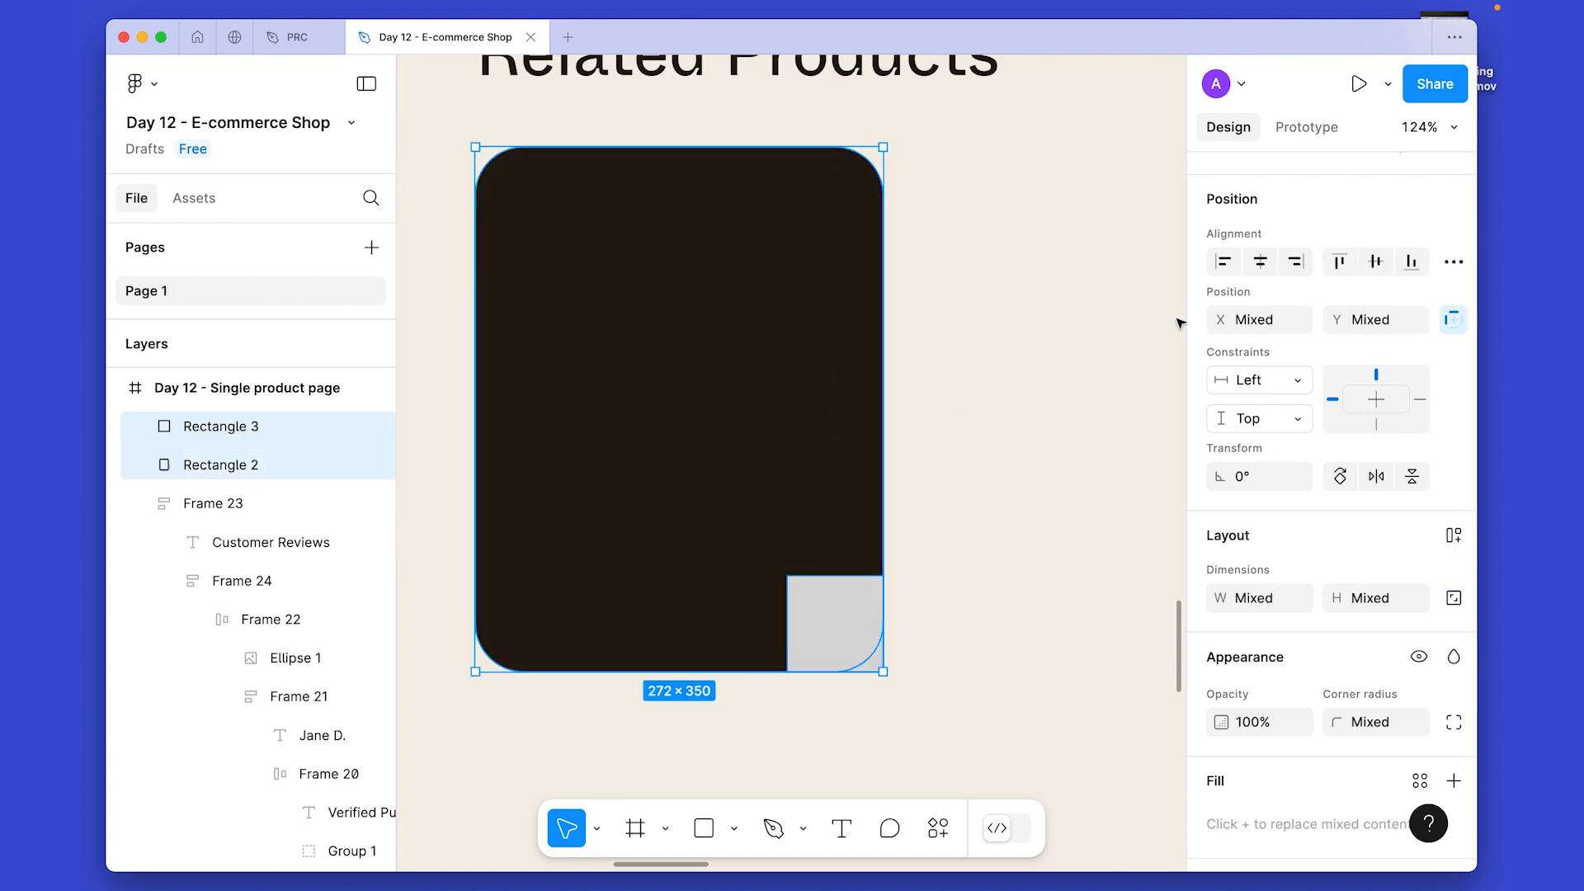
pyautogui.scroll(1, 1447, 297)
pyautogui.click(1450, 301)
pyautogui.click(1453, 183)
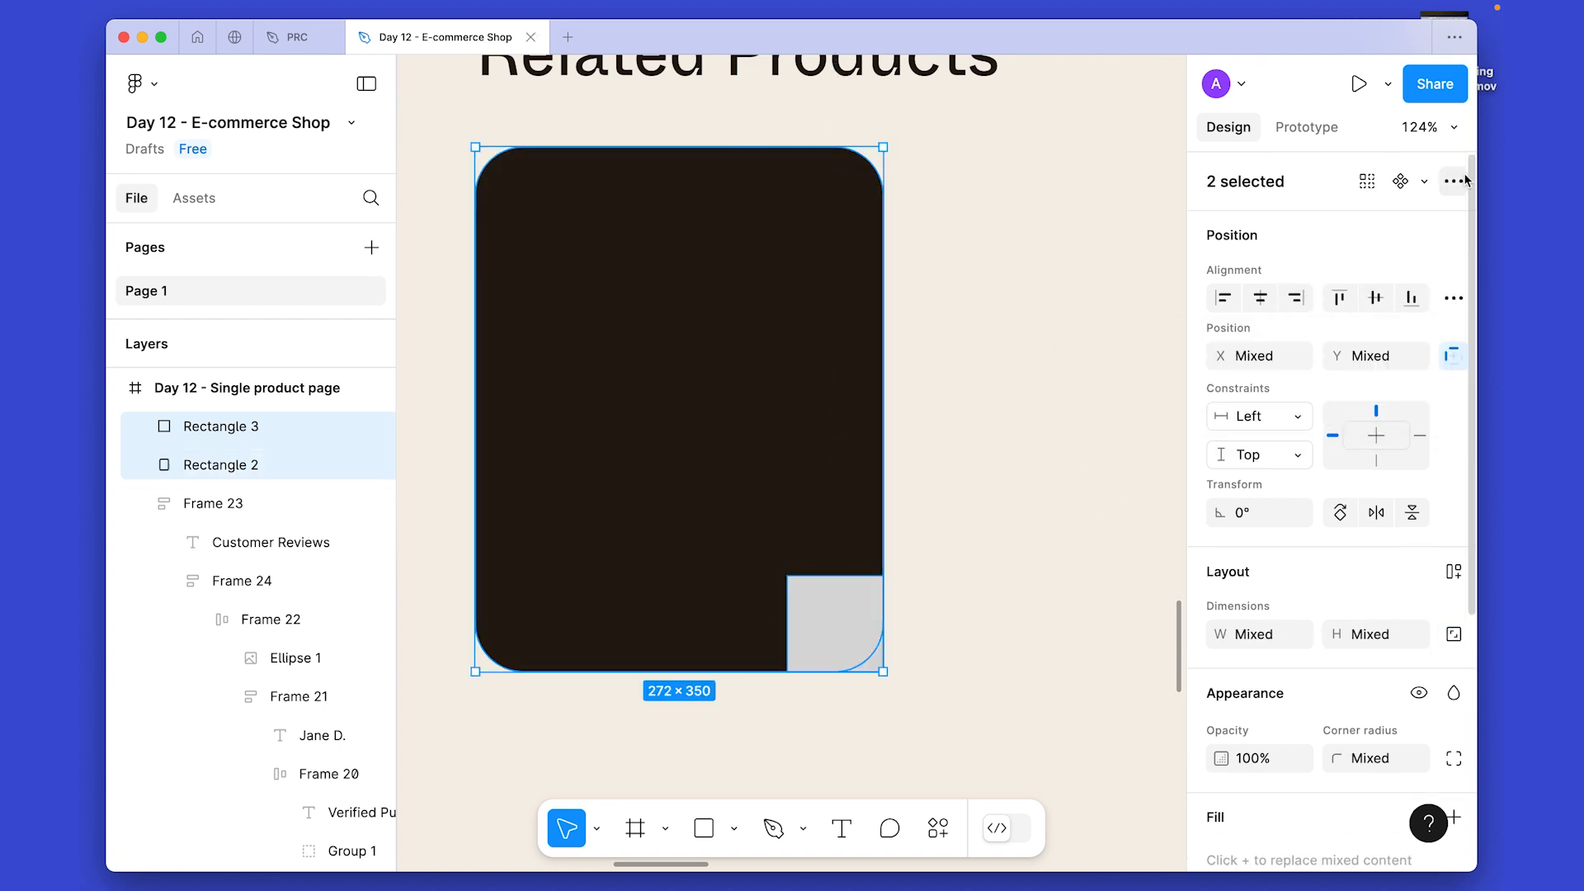
pyautogui.click(1459, 182)
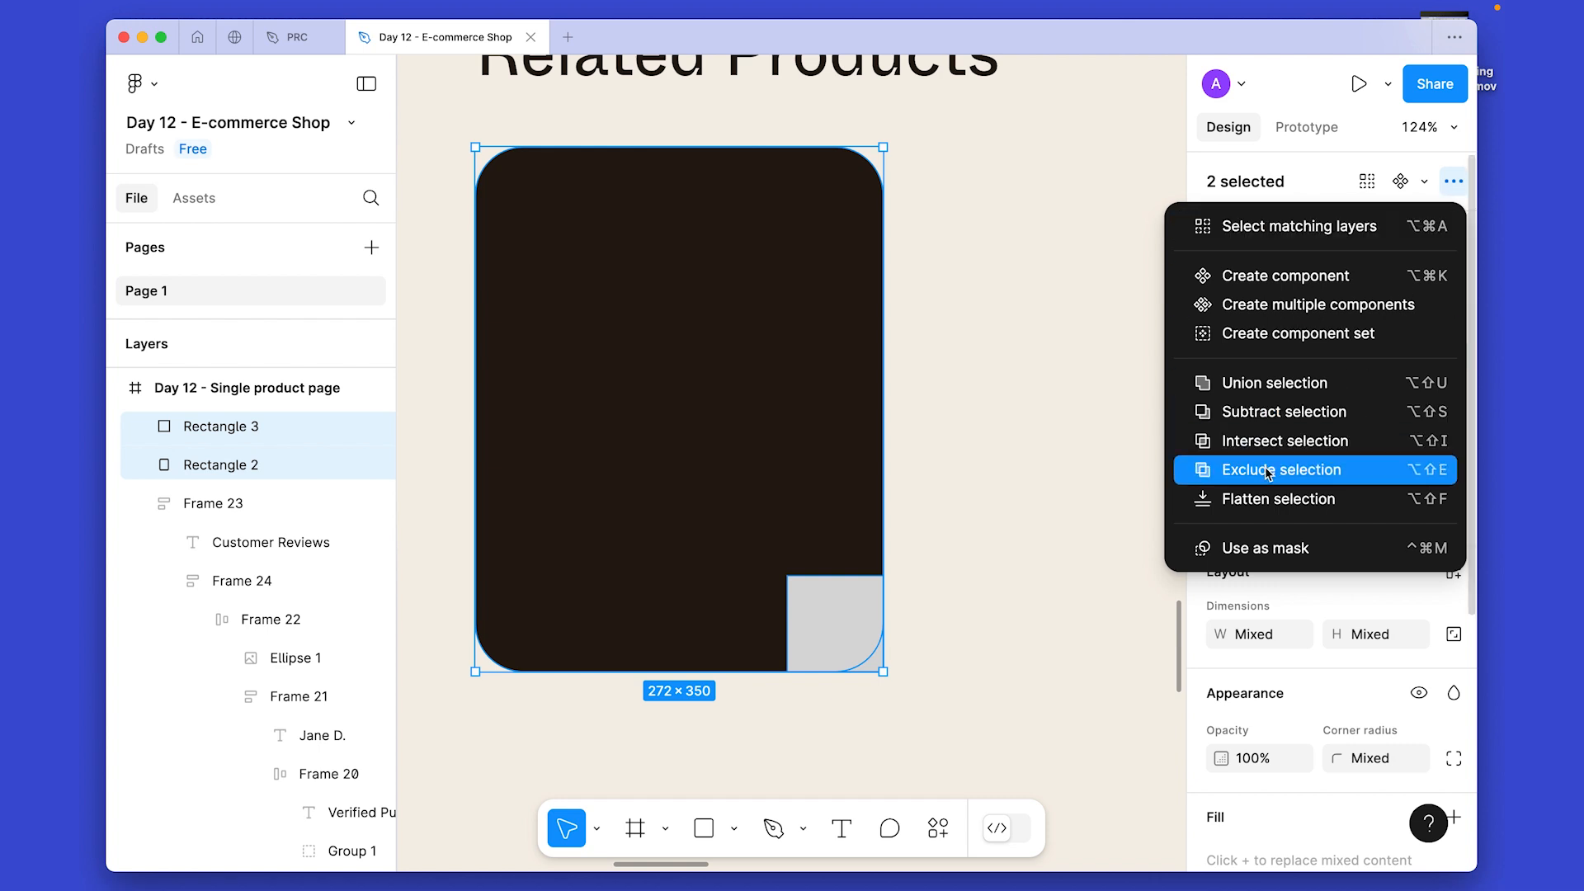
pyautogui.hotkey('alt', 'shift', 's')
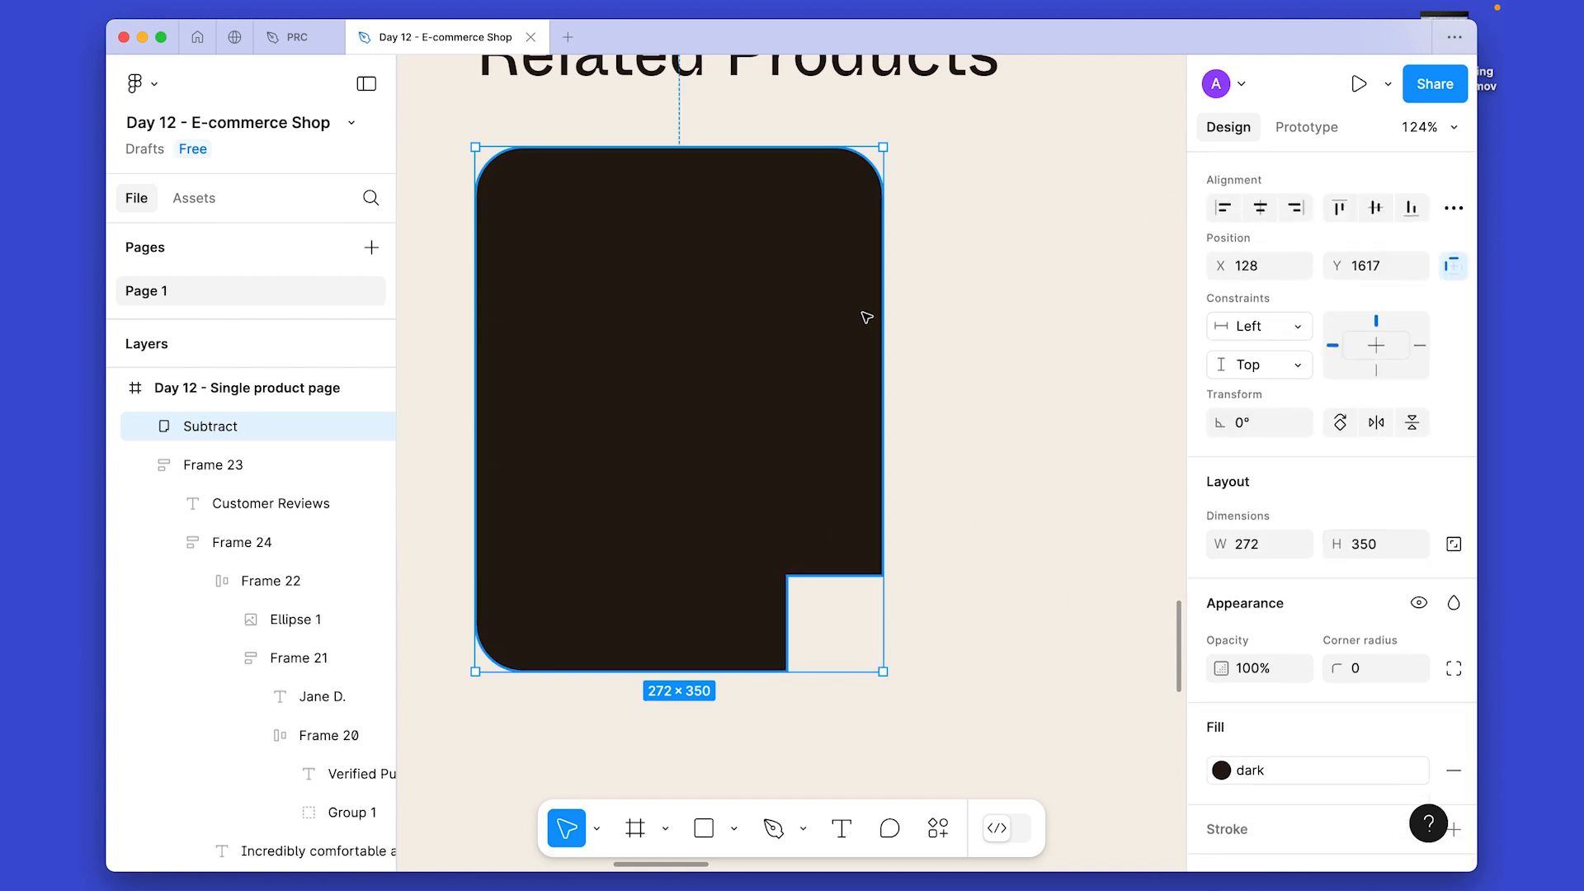
# Set the corner radius of the notched product card to 24.
pyautogui.hotkey('shift', 'Up')
pyautogui.hotkey('shift', 'Up')
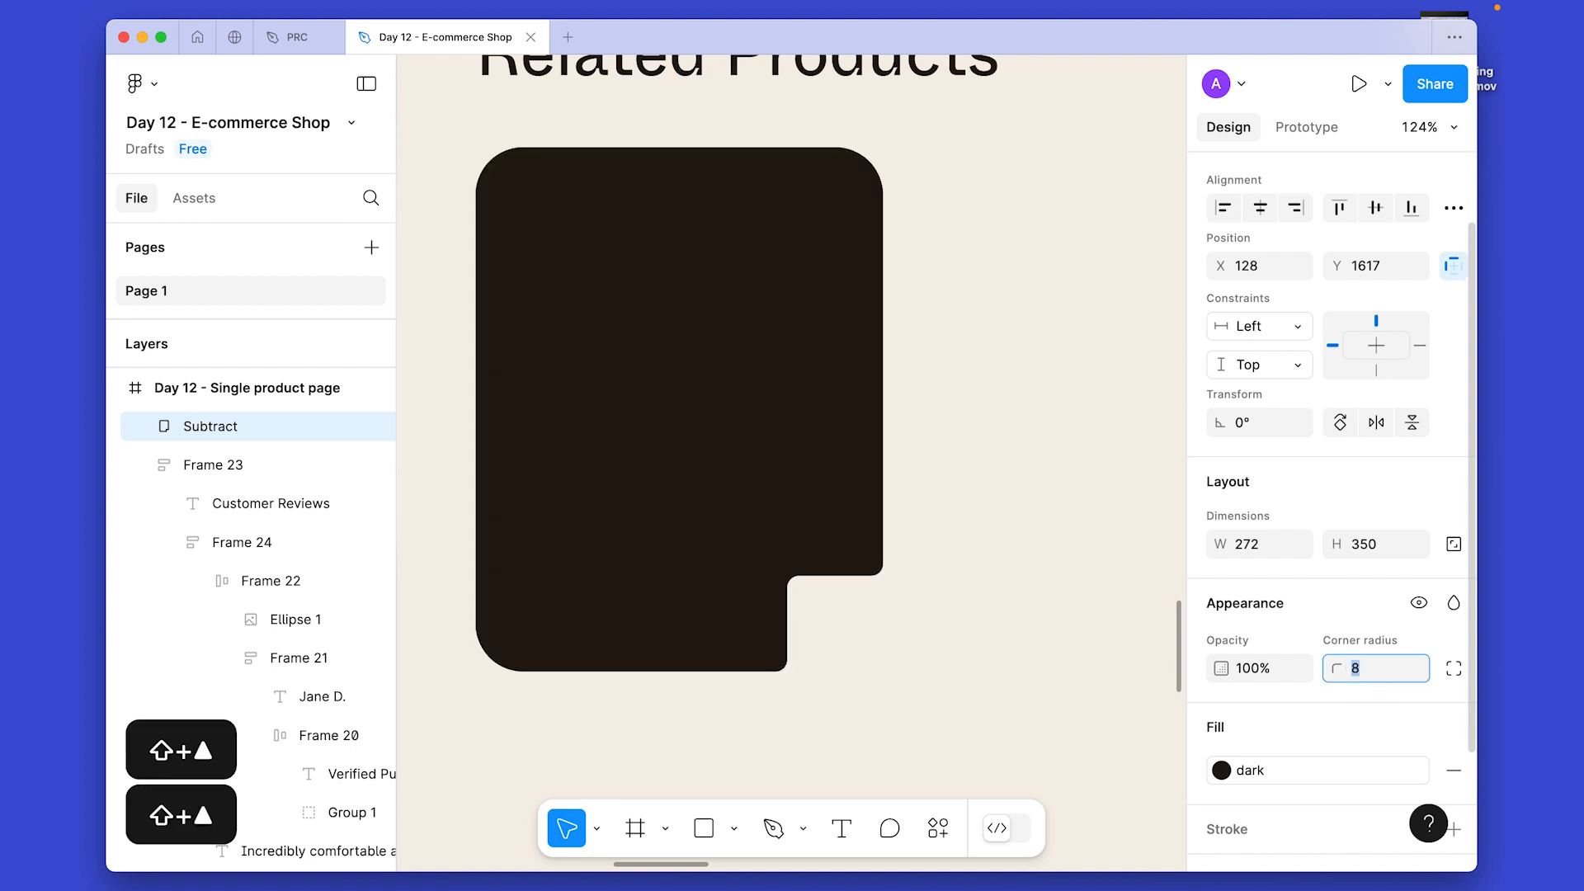
pyautogui.hotkey('shift', 'Up')
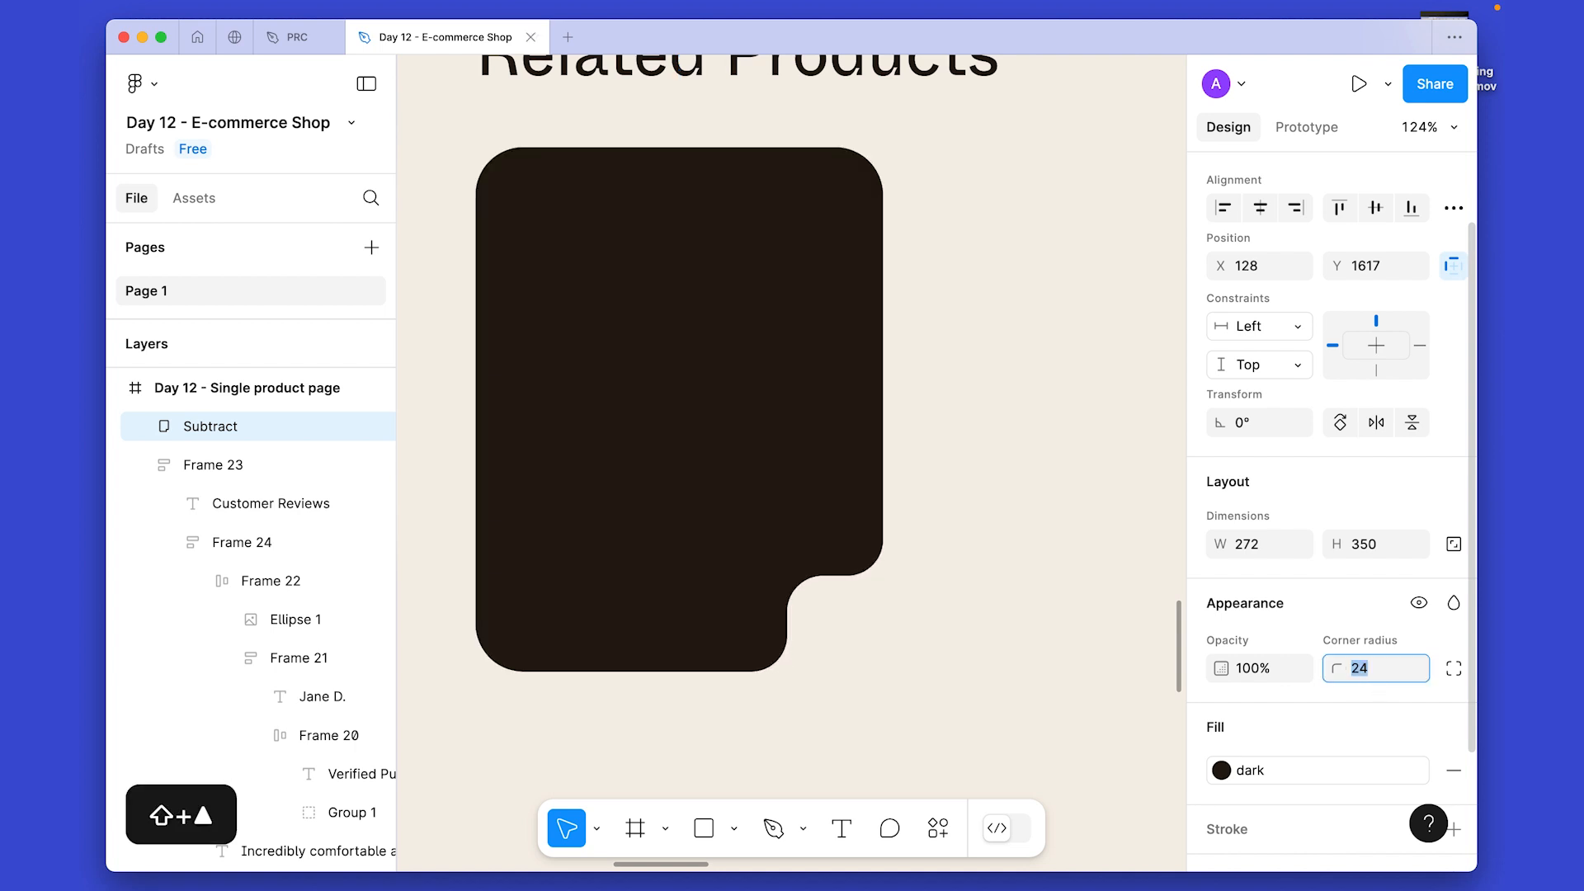
pyautogui.hotkey('shift', 'Up')
pyautogui.hotkey('shift', 'Down')
pyautogui.hotkey('shift', 'Down')
pyautogui.hotkey('shift', 'Up')
pyautogui.click(920, 562)
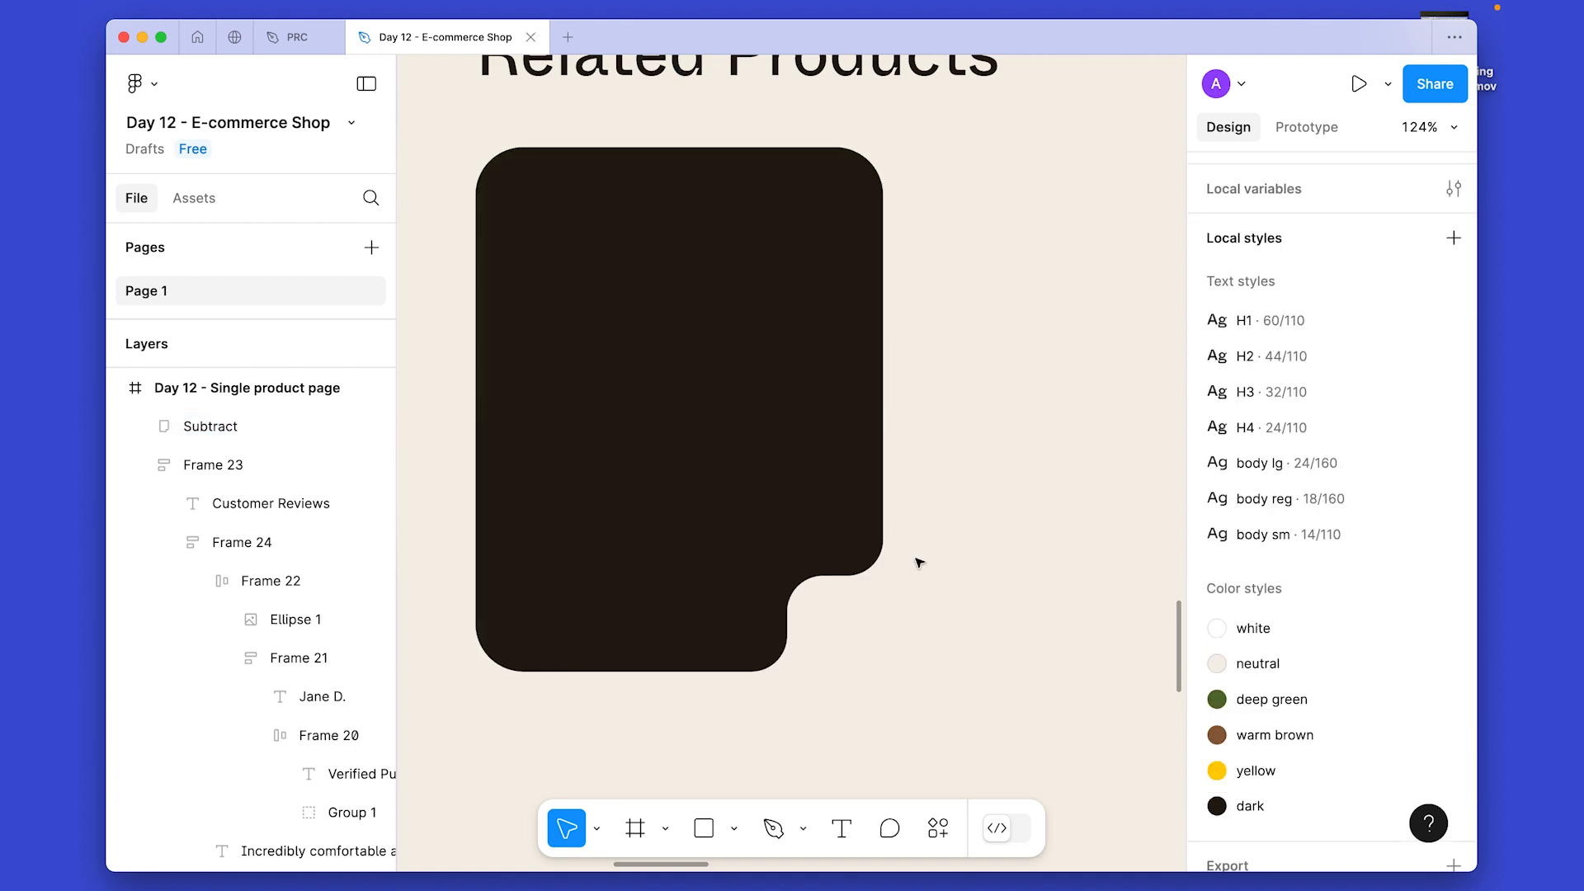
pyautogui.moveTo(925, 654); pyautogui.dragTo(900, 635)
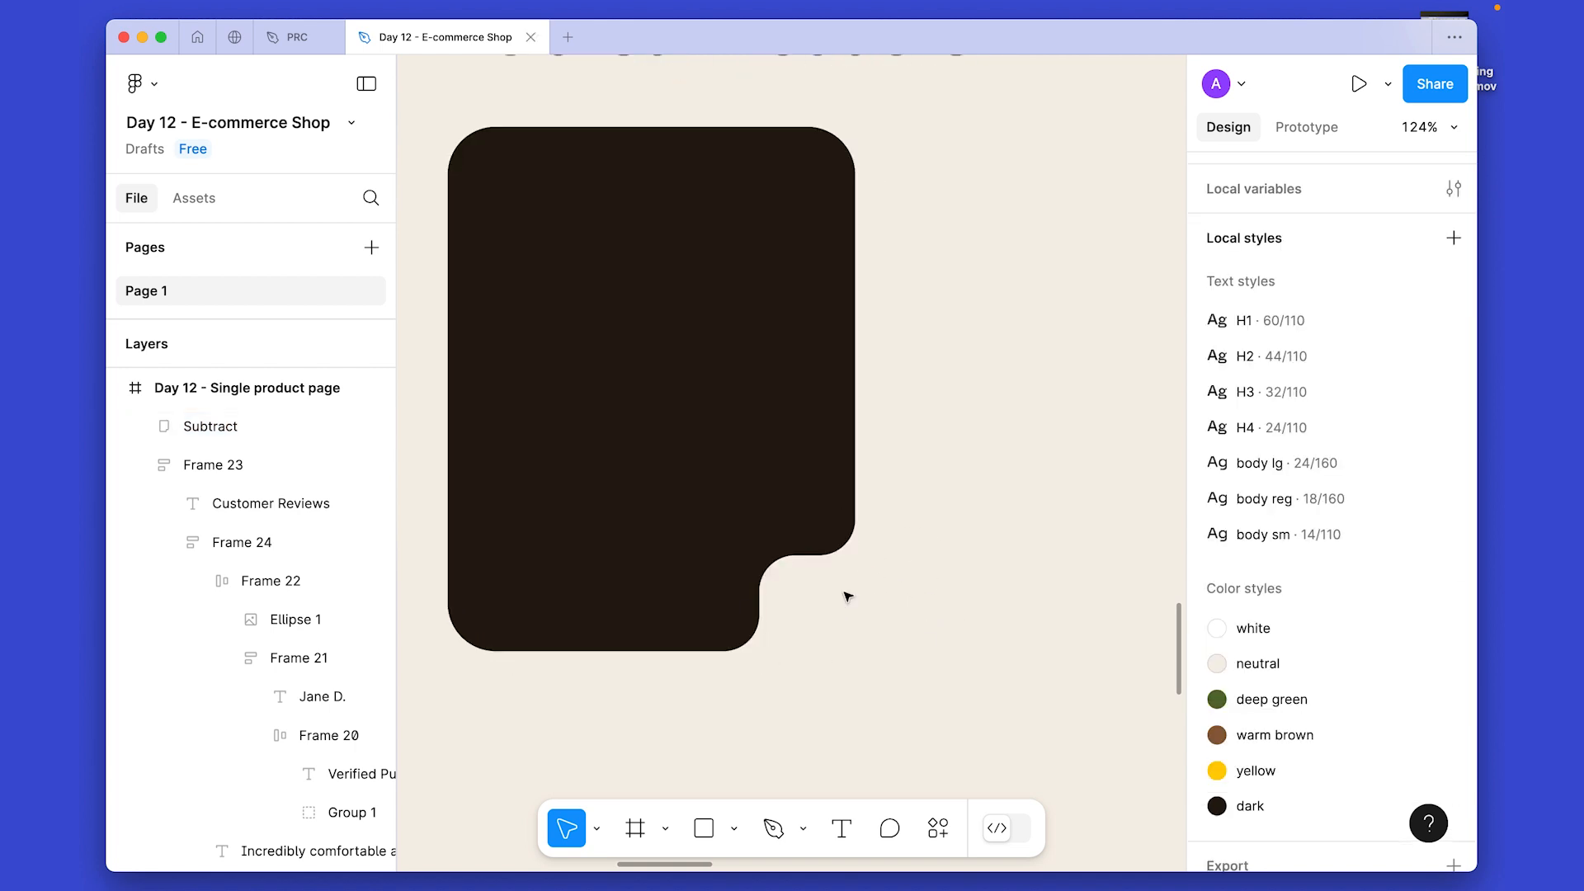
# Place a 100 × 100 frame beside the dark card's notch and give it a warm brown inside stroke of weight 2.
pyautogui.press('f')
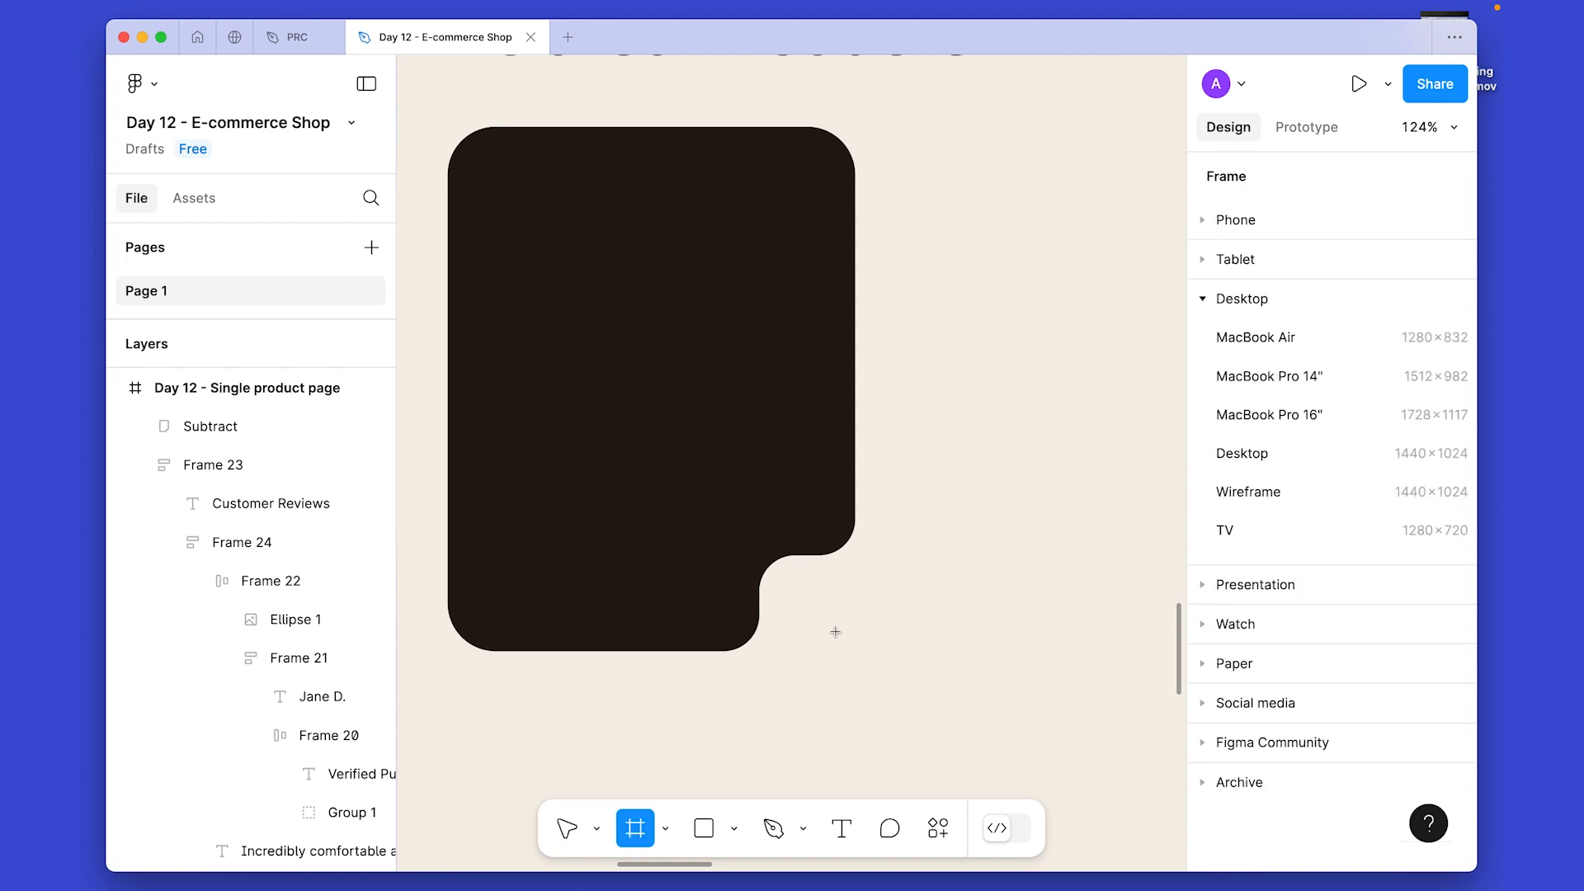
pyautogui.click(826, 625)
pyautogui.moveTo(855, 631); pyautogui.dragTo(899, 659)
pyautogui.scroll(-3, 1401, 687)
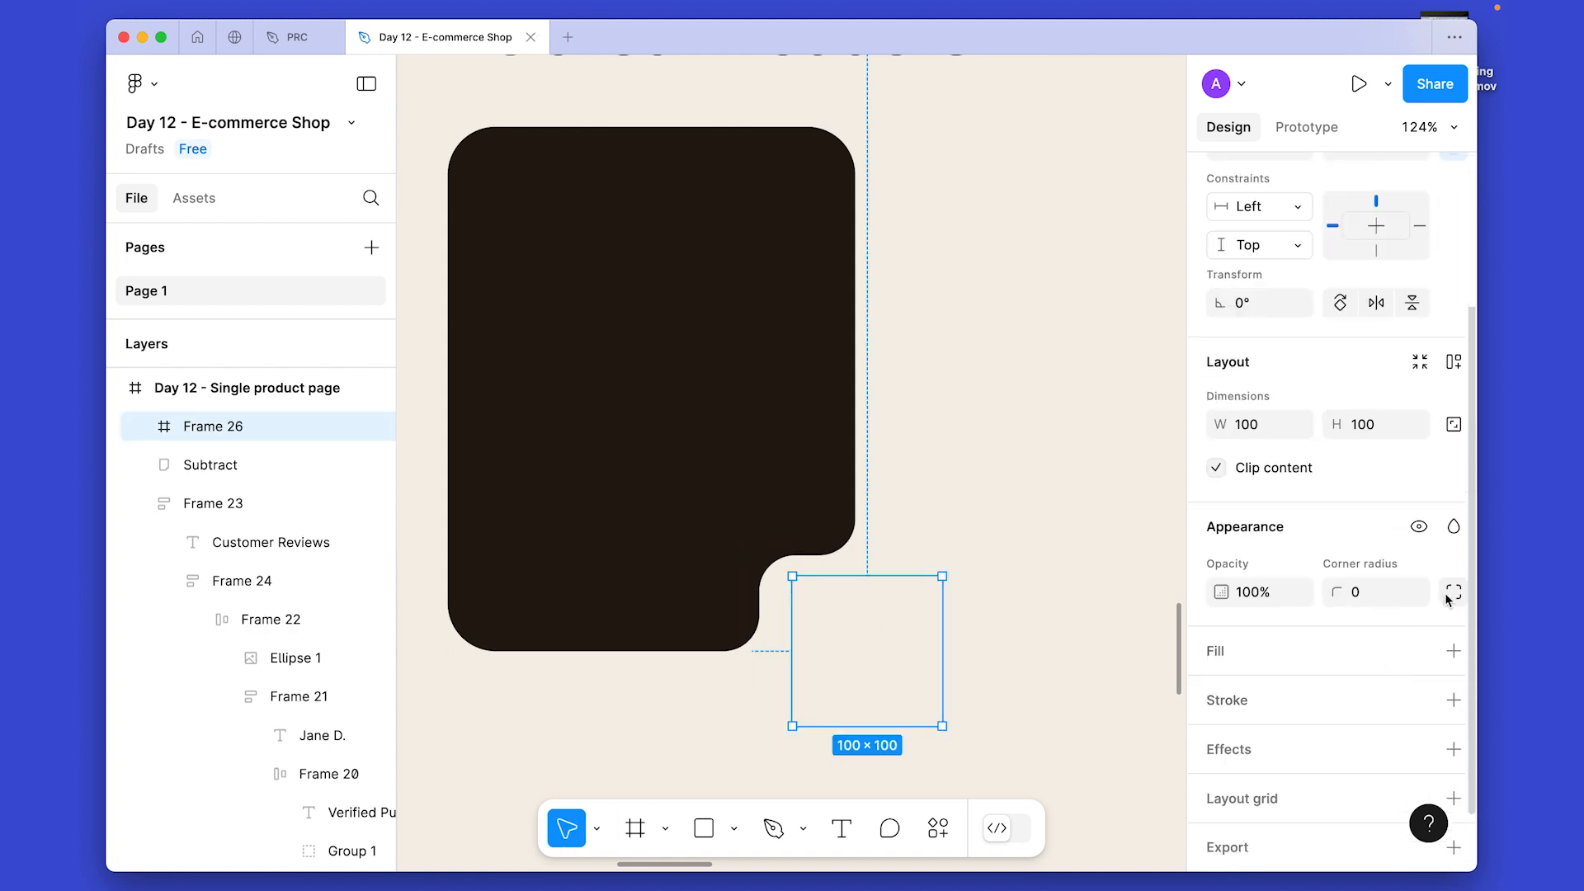
pyautogui.scroll(-2, 1379, 675)
pyautogui.click(1420, 641)
pyautogui.click(1046, 820)
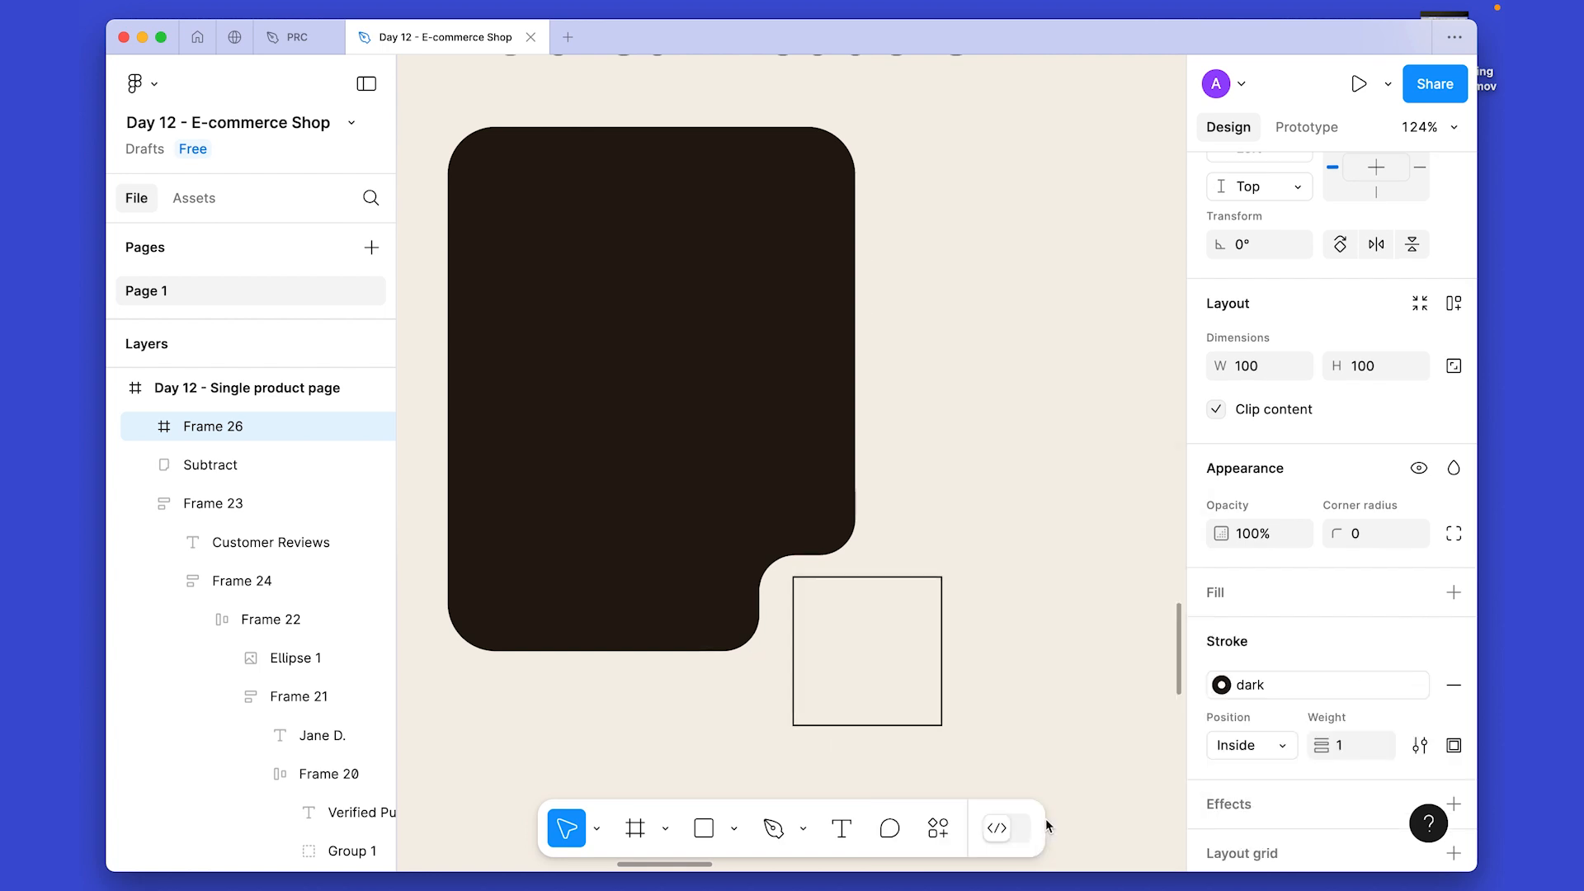
pyautogui.click(1306, 684)
pyautogui.click(956, 749)
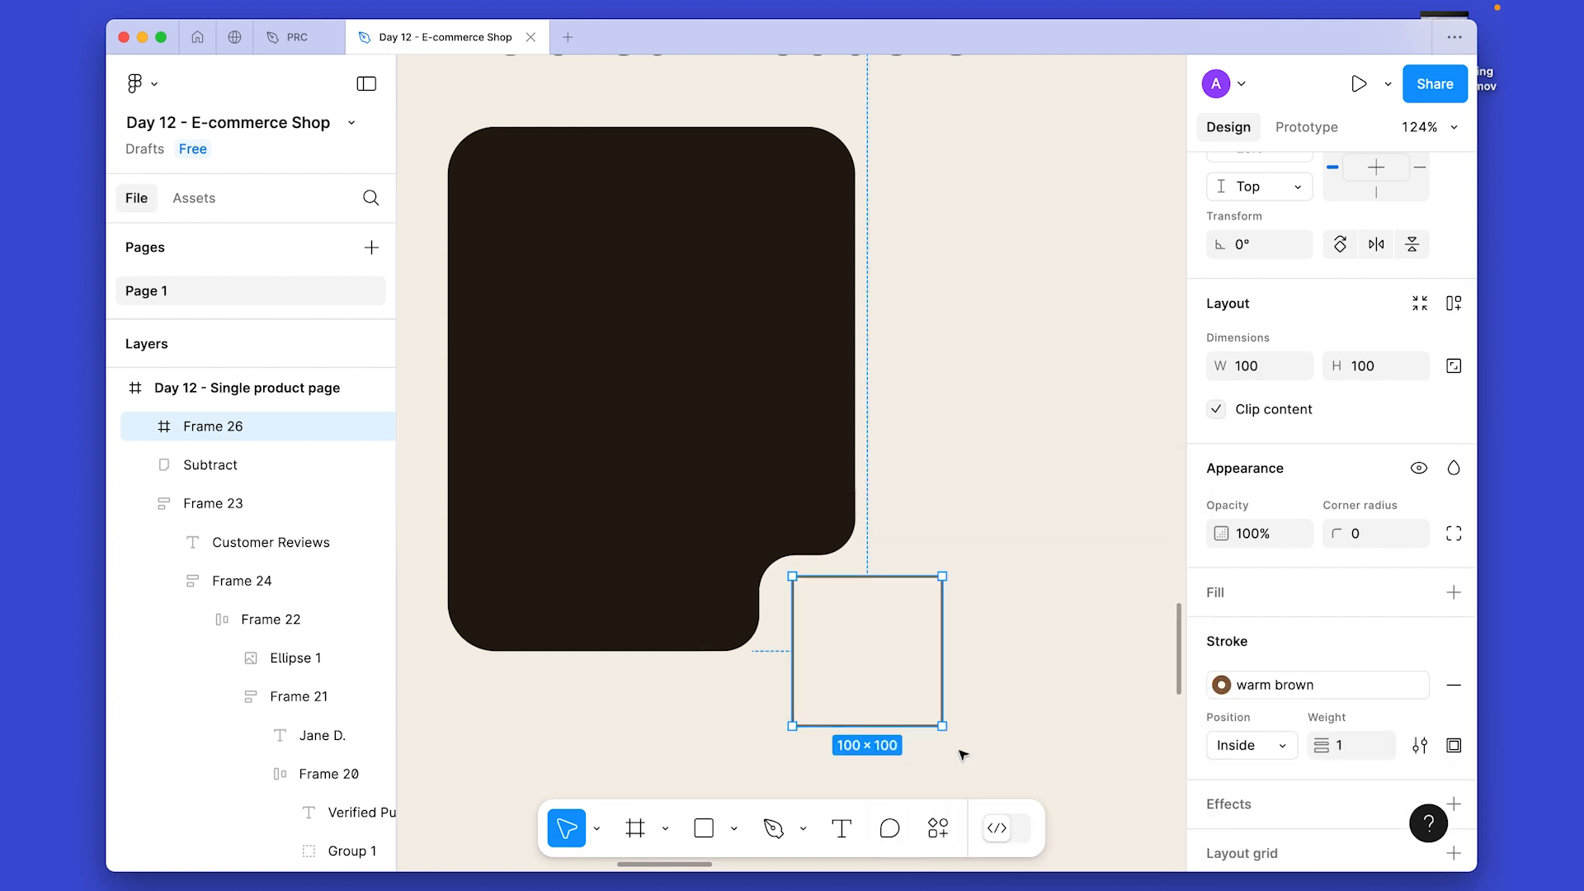
pyautogui.press('Up')
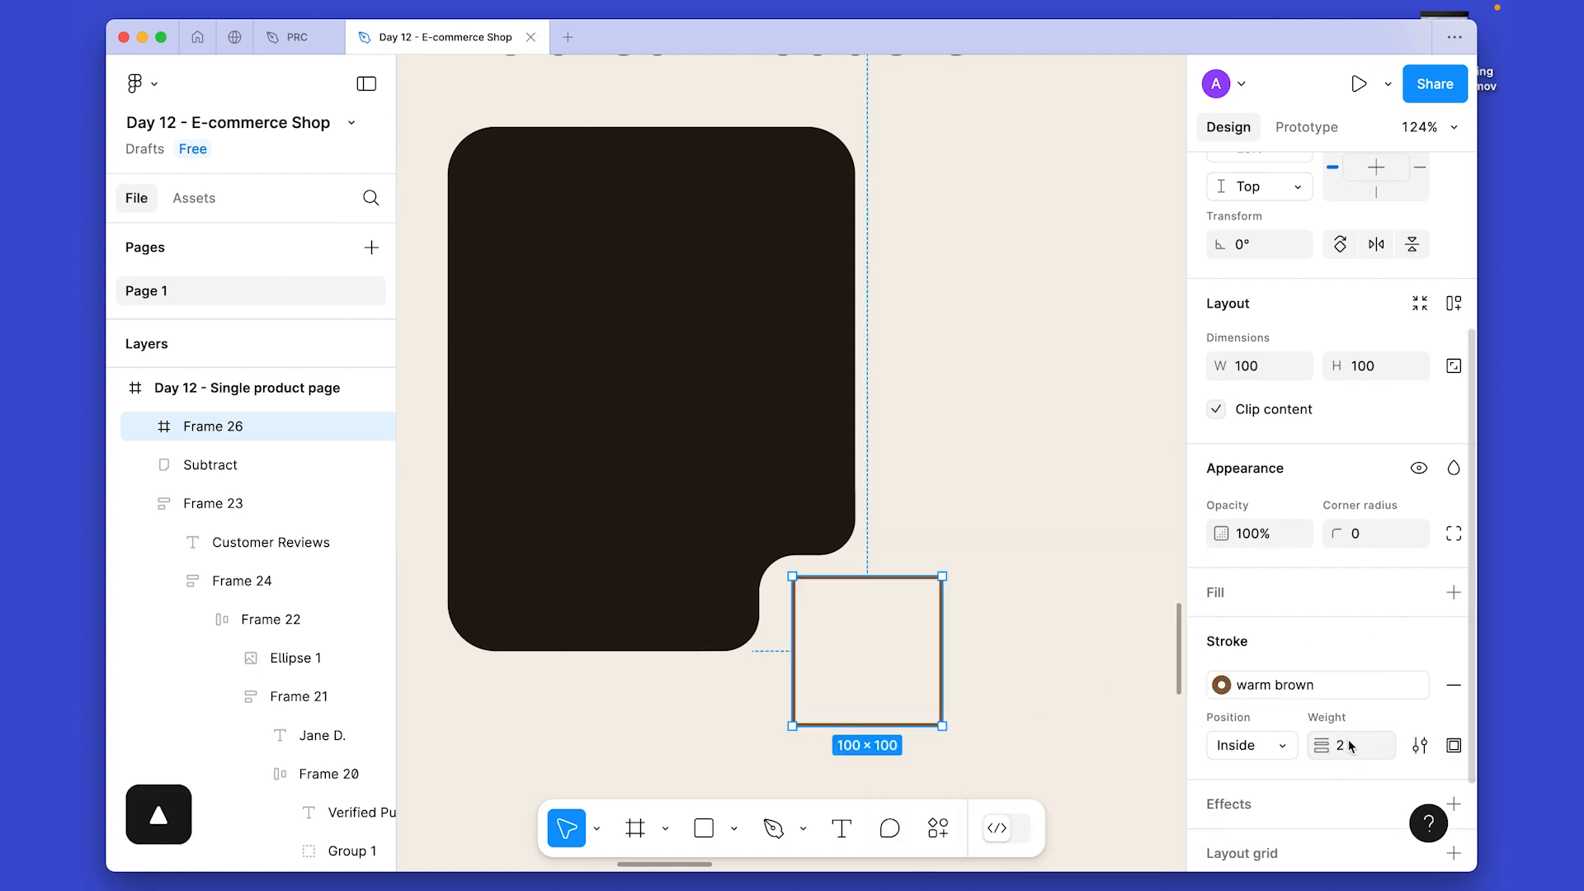
# Turn the new frame into a circle with corner radius 99, size it to 56 × 56 proportionally and fit it into the card's notch.
pyautogui.click(1367, 531)
pyautogui.write('99')
pyautogui.press('Return')
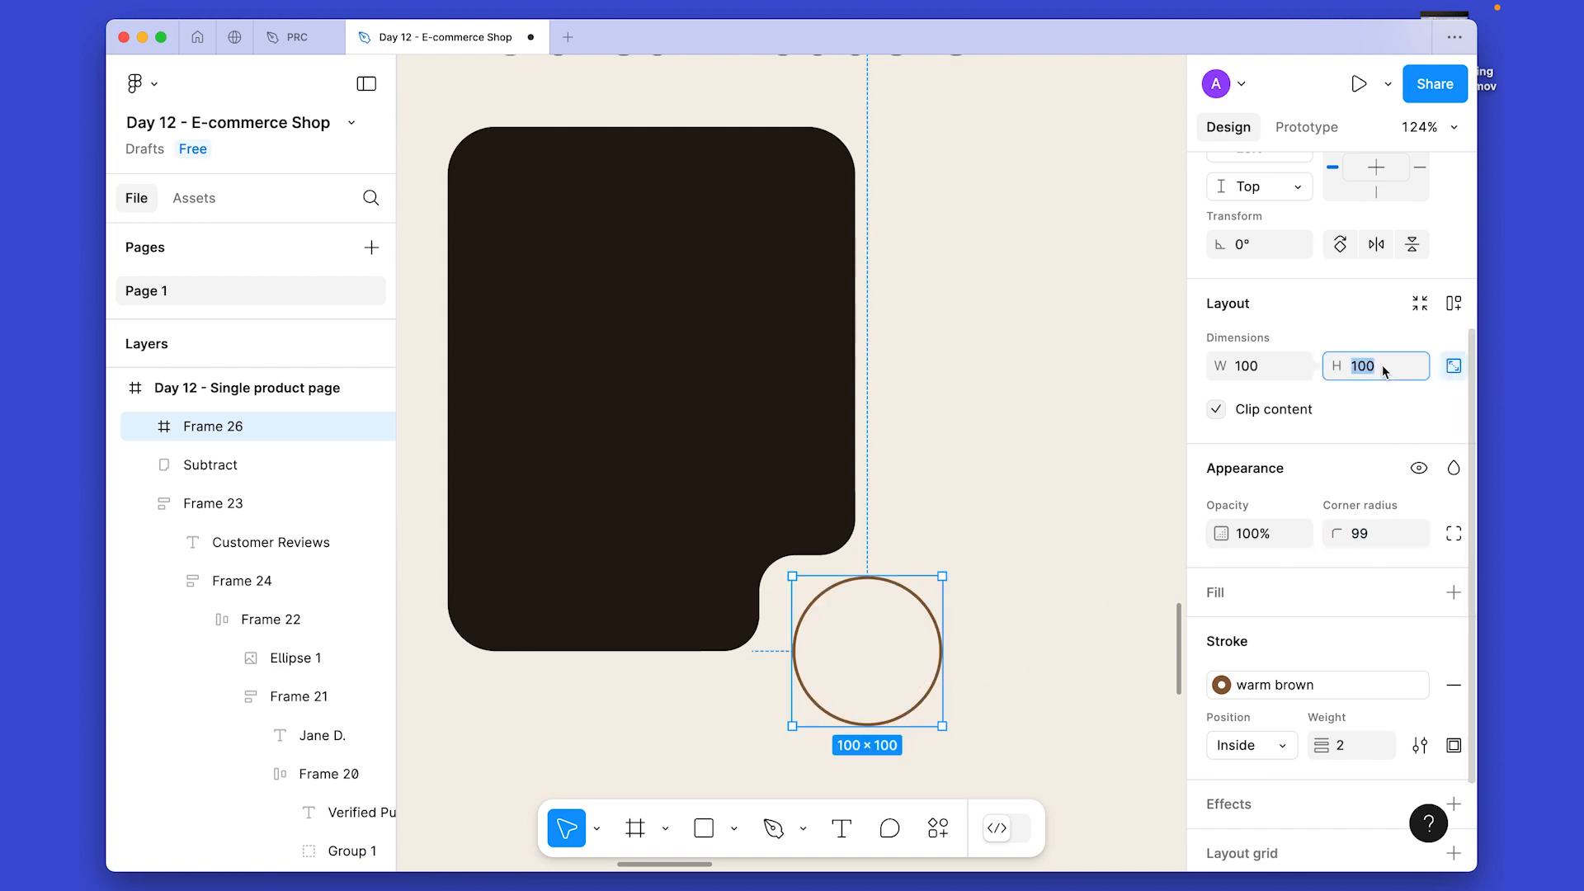
pyautogui.write('64')
pyautogui.press('Return')
pyautogui.moveTo(876, 610); pyautogui.dragTo(775, 575)
pyautogui.click(1369, 366)
pyautogui.press('Up')
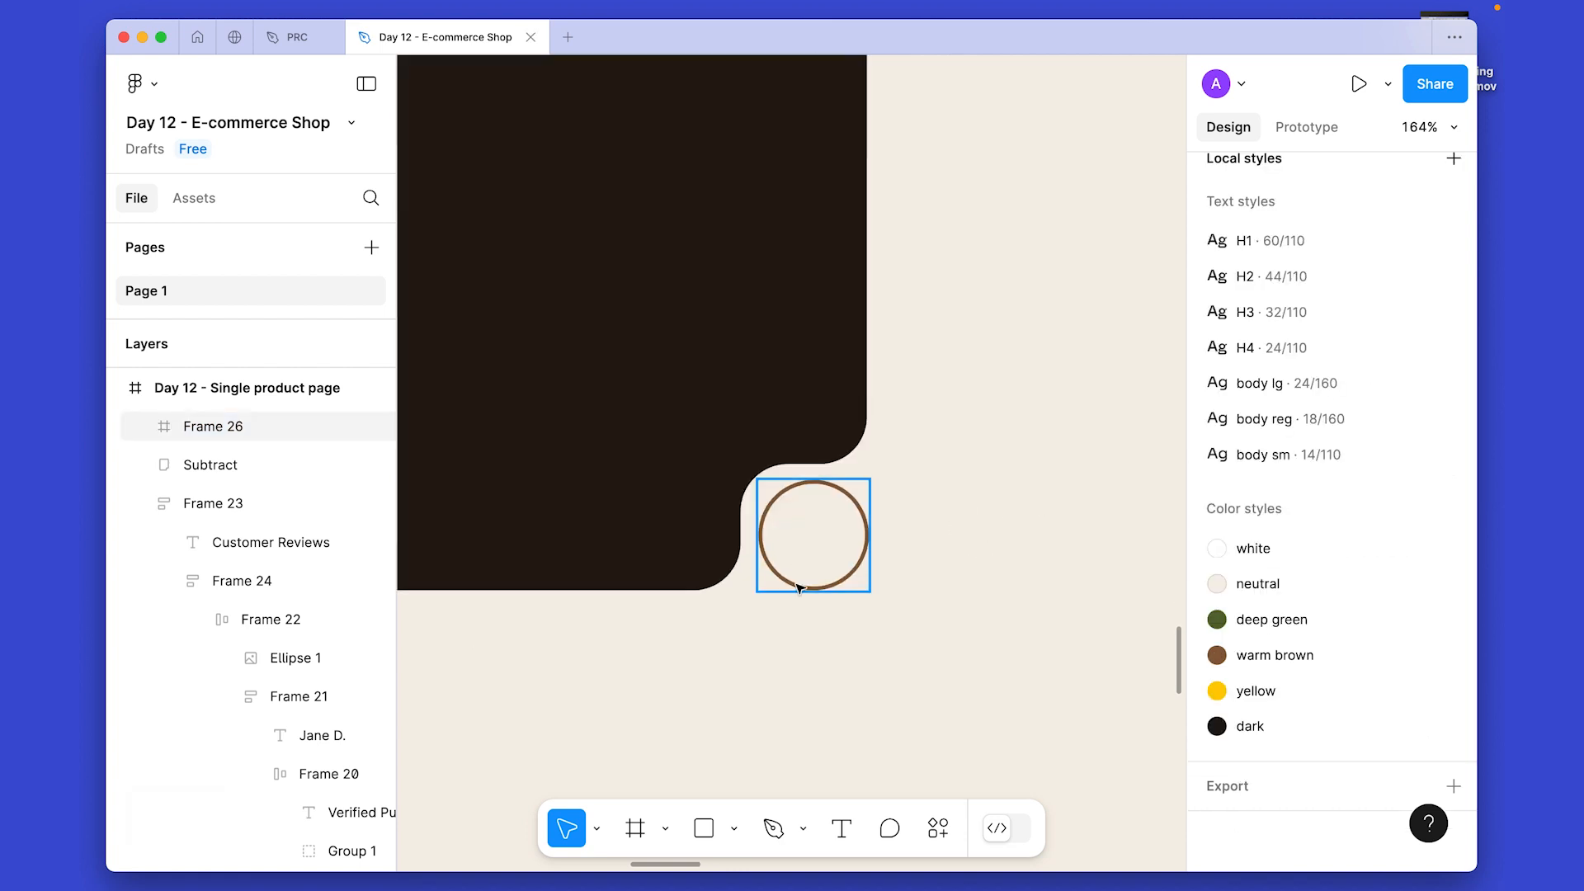
# Set the stroke weight of the circle in the notch to 1.
pyautogui.click(799, 587)
pyautogui.click(1353, 637)
pyautogui.press('Escape')
pyautogui.press('Escape')
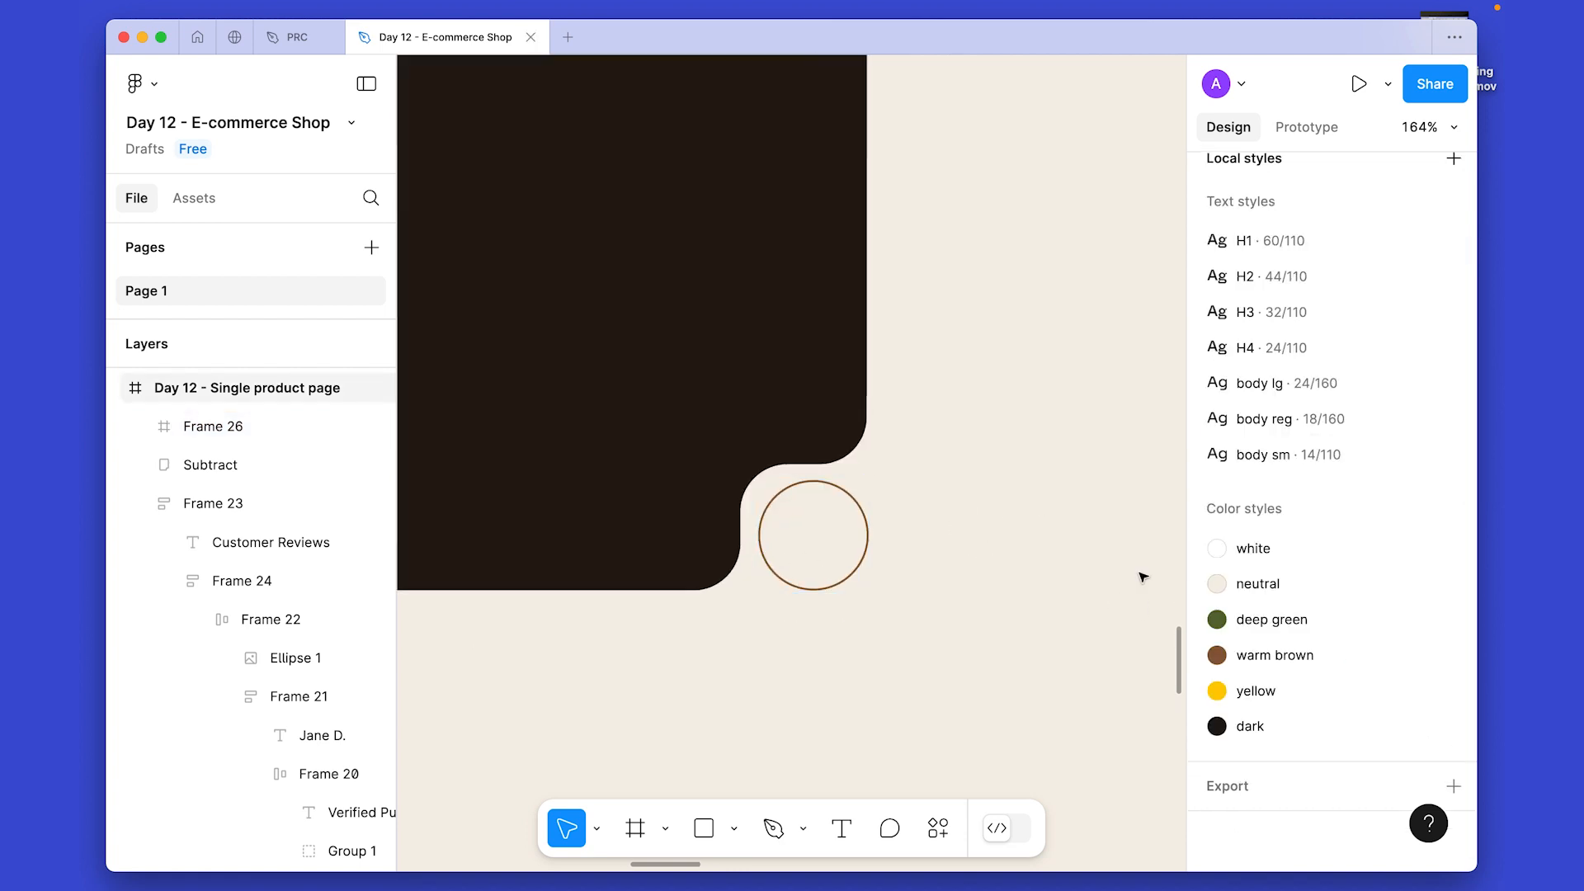
# Insert the arrow-up-right icon from Feather Icons and place it just below the circle.
pyautogui.press('super+slash')
pyautogui.press('Return')
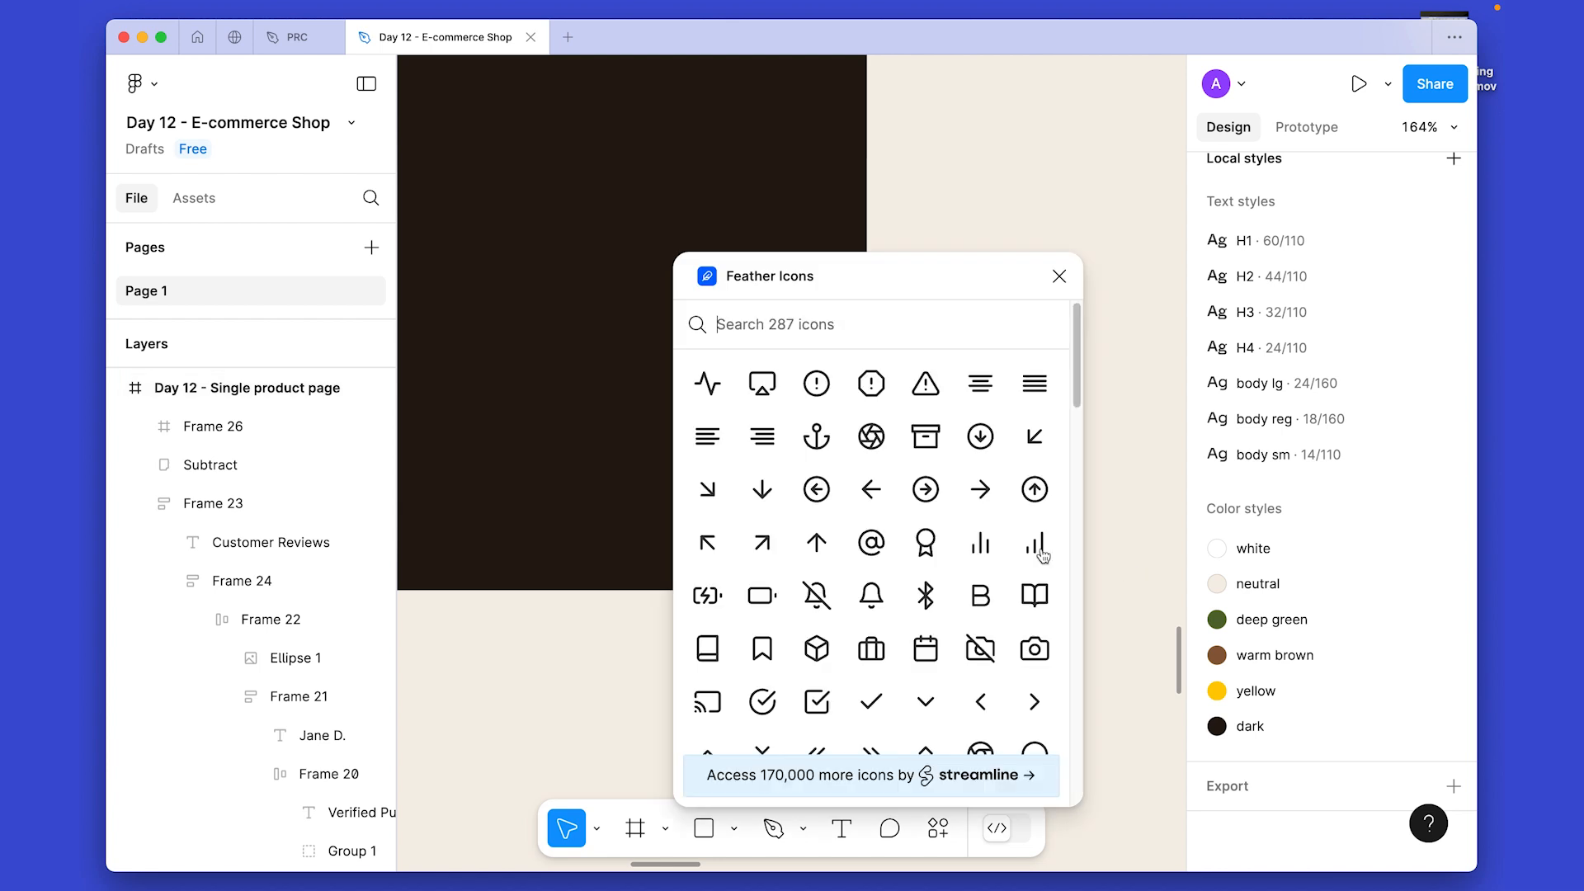
pyautogui.click(766, 548)
pyautogui.click(1058, 276)
pyautogui.moveTo(818, 452); pyautogui.dragTo(839, 651)
# Thin the arrow icon's vector strokes and recolor the icon with the warm brown style.
pyautogui.press('Return')
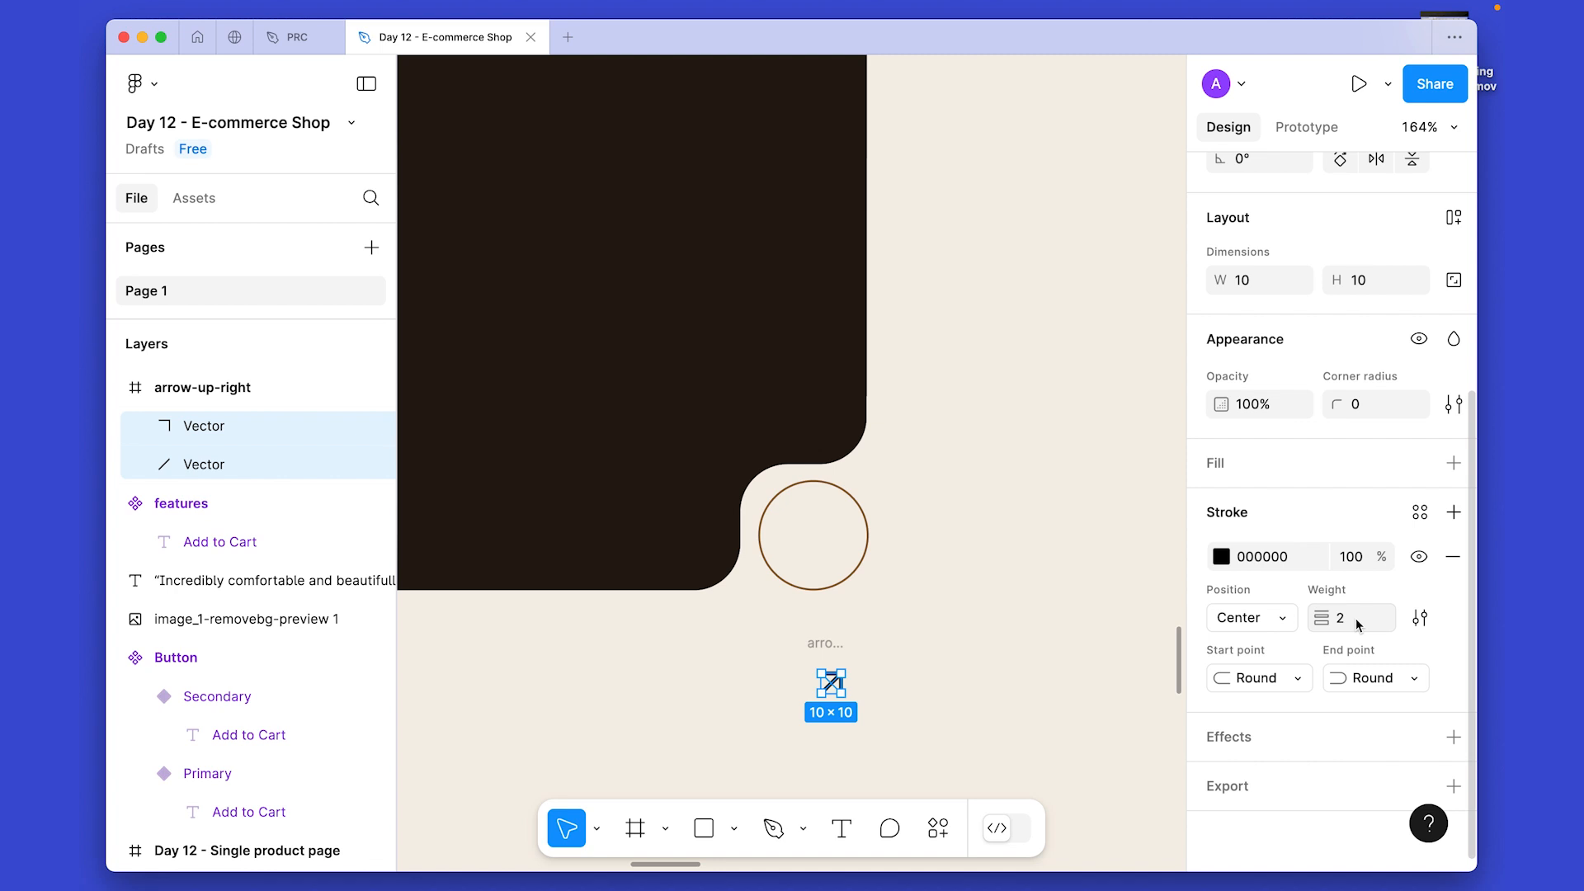
pyautogui.click(892, 649)
pyautogui.click(833, 644)
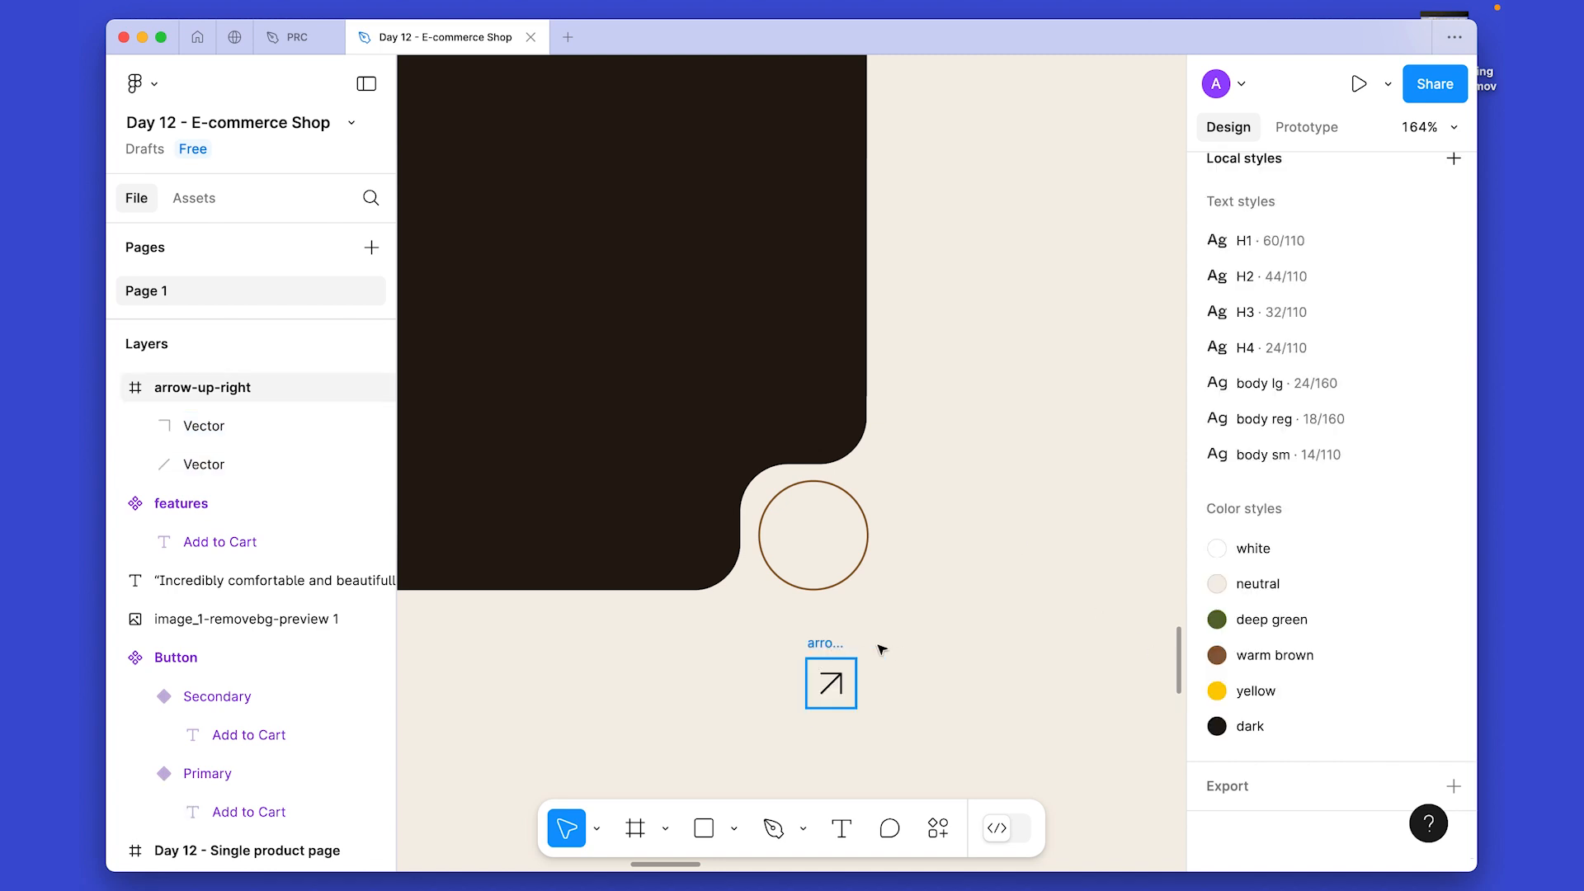
pyautogui.click(1420, 679)
pyautogui.click(957, 748)
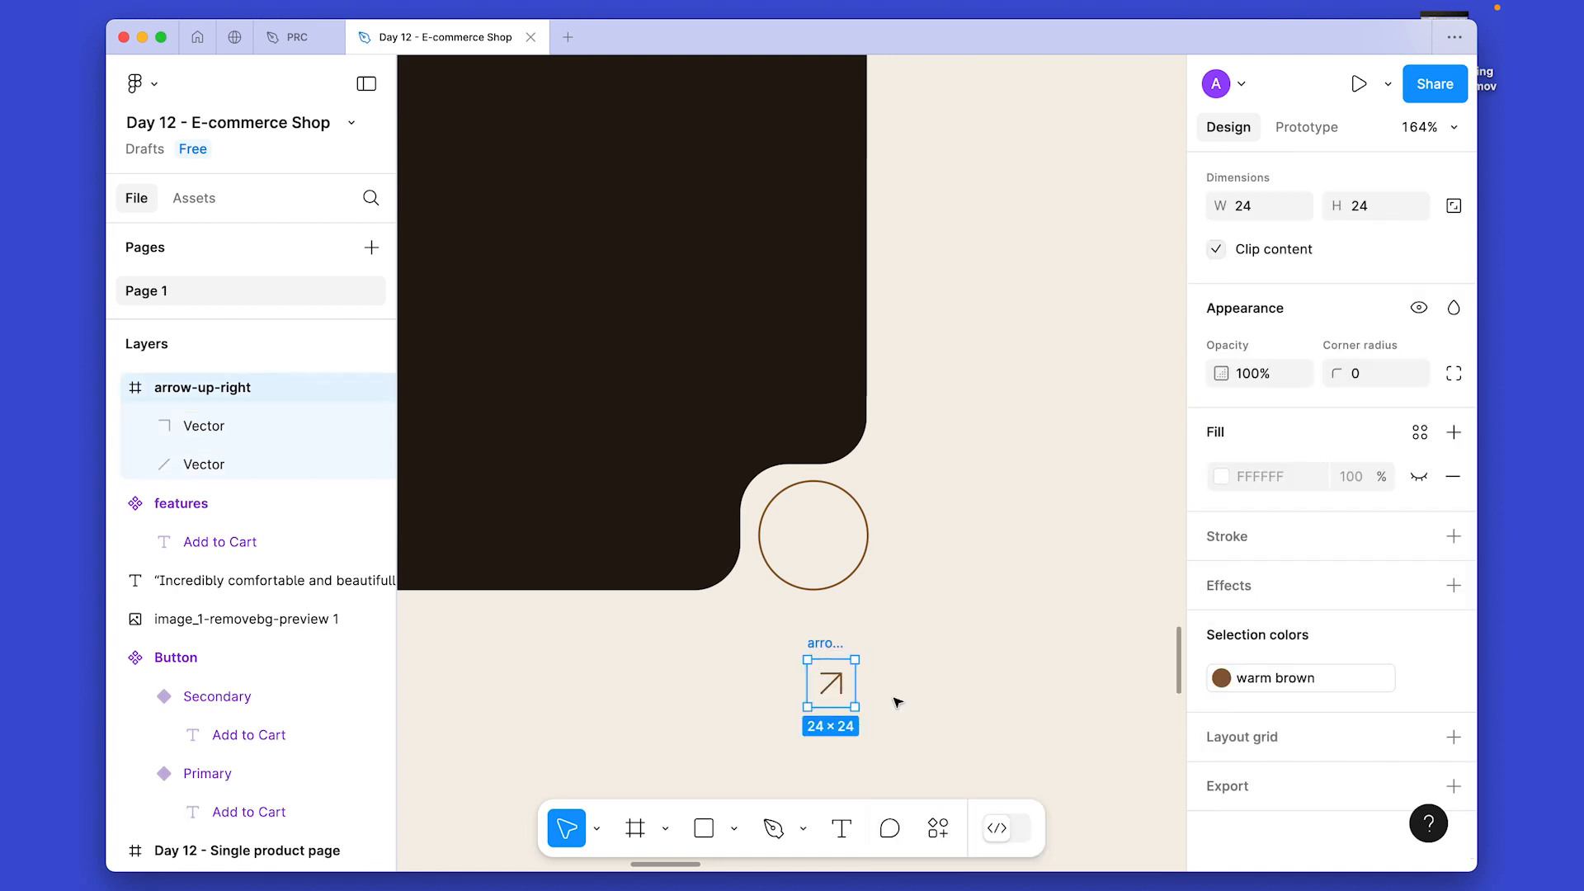
# Move the arrow icon inside the notch circle and center it horizontally and vertically.
pyautogui.press('super+x')
pyautogui.click(796, 498)
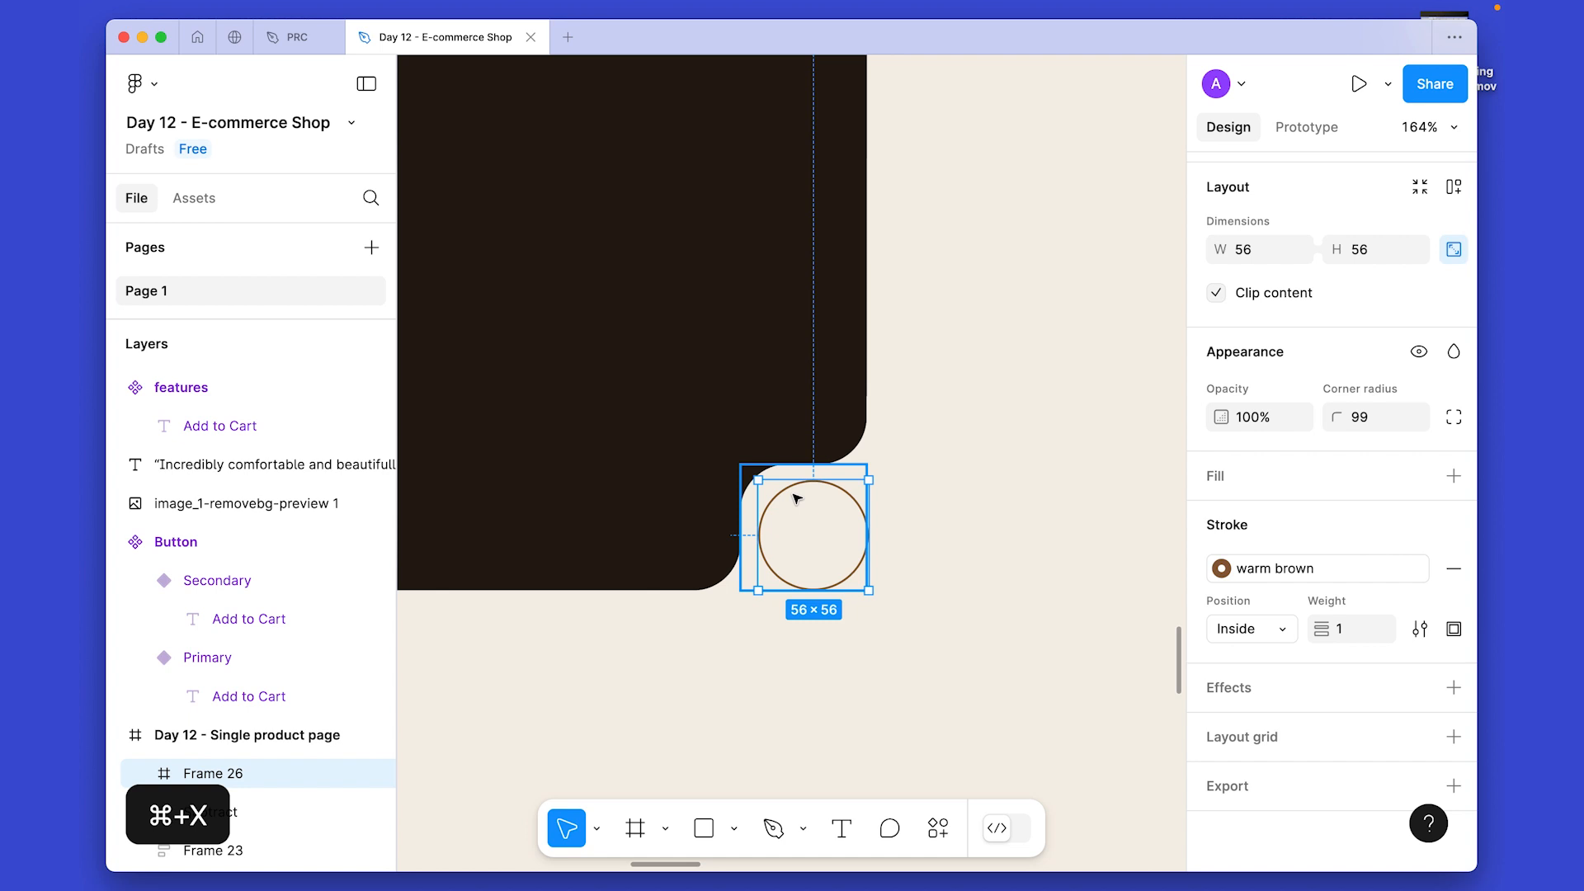
pyautogui.press('super+v')
pyautogui.hotkey('alt', 'v')
pyautogui.hotkey('alt', 'h')
# Scale the arrow icon proportionally to 32 × 32 and center it again within the circle.
pyautogui.press('k')
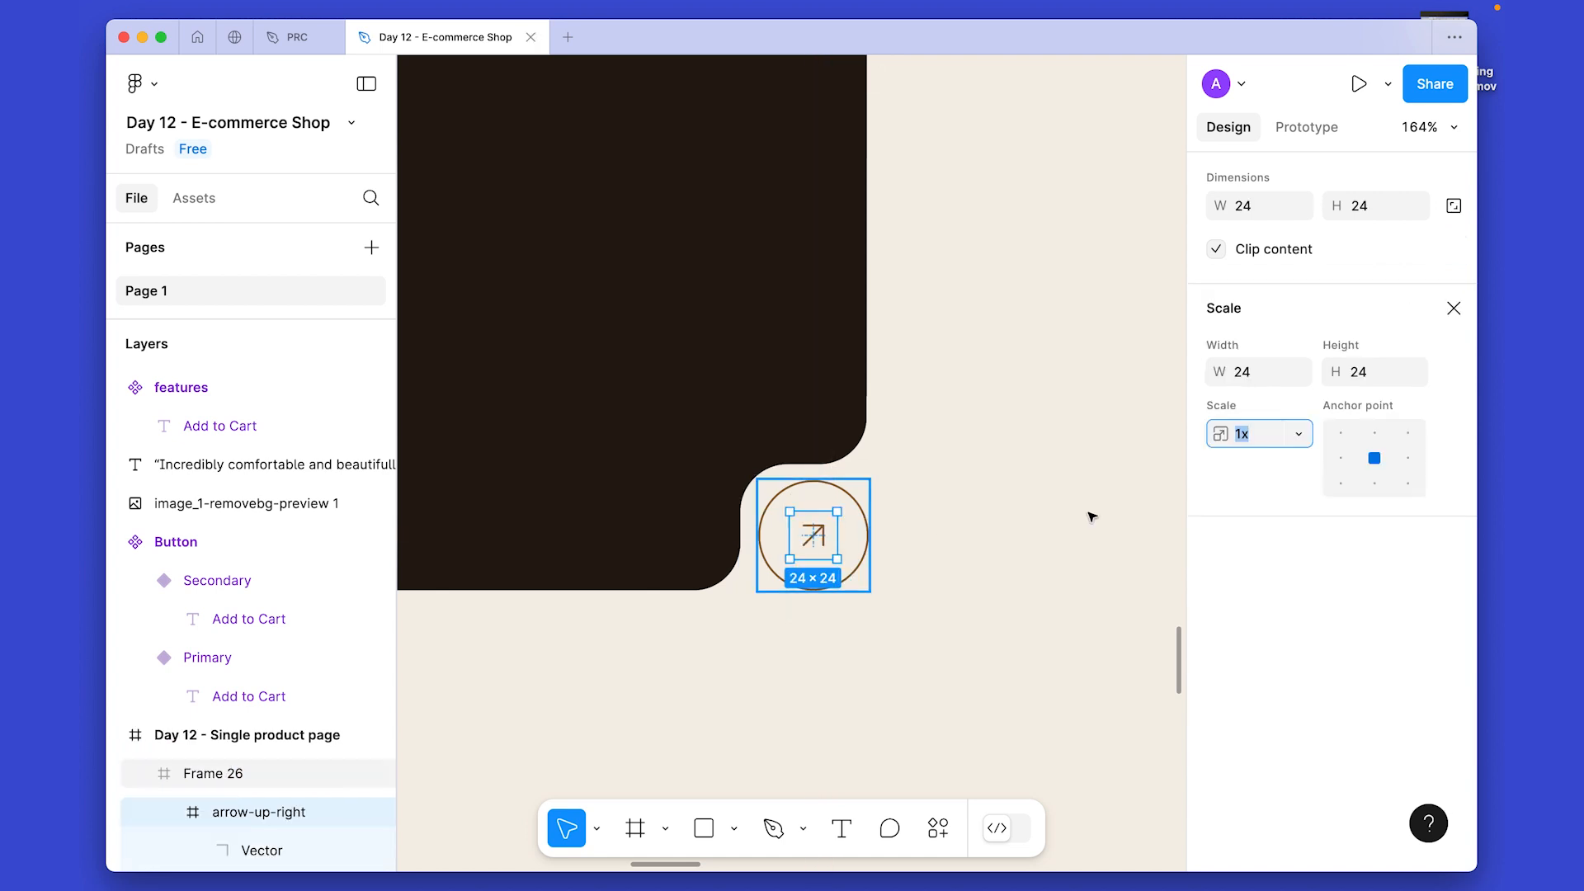
pyautogui.click(1379, 502)
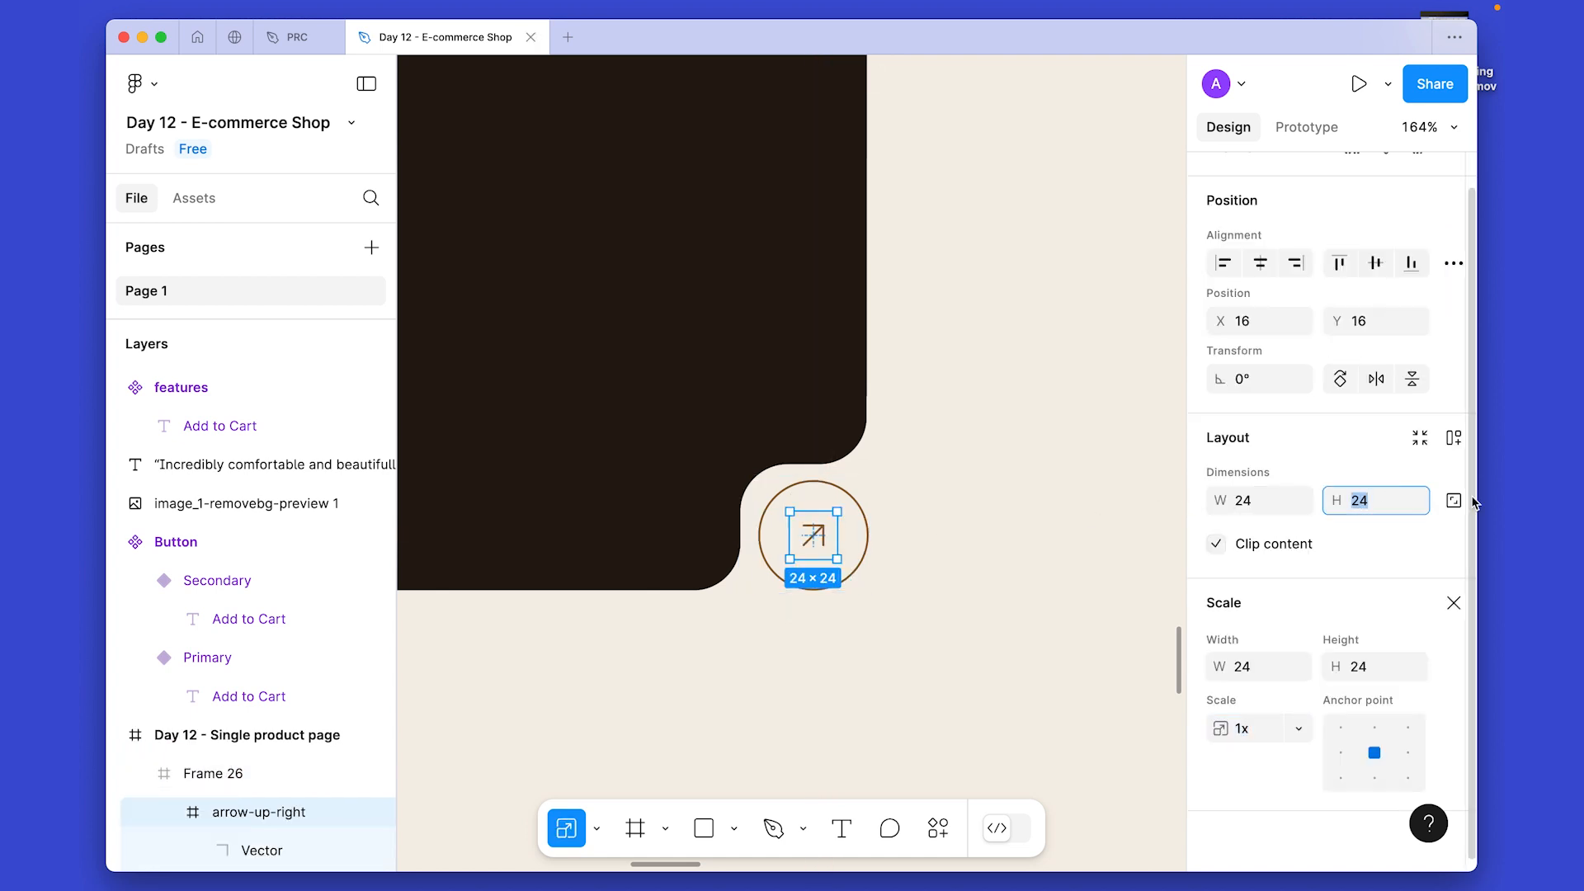
pyautogui.click(1367, 503)
pyautogui.hotkey('shift', 'Up')
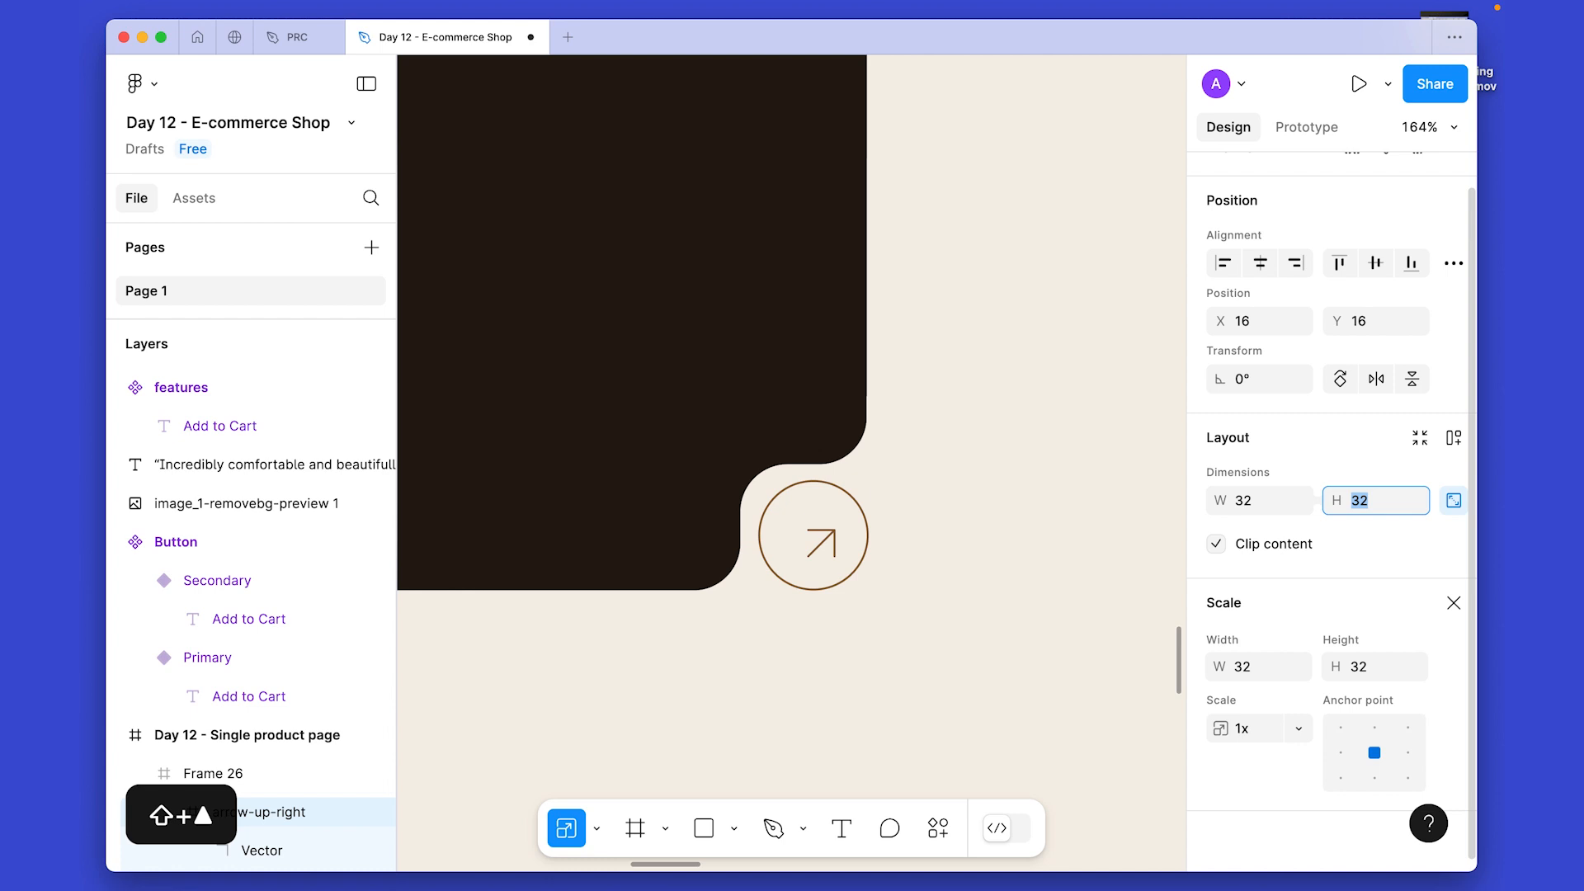
pyautogui.hotkey('shift', 'Up')
pyautogui.scroll(-2, 825, 673)
pyautogui.hotkey('alt', 'v')
pyautogui.hotkey('alt', 'h')
pyautogui.click(1053, 498)
# Show the layout grid and duplicate the notched card with its arrow circle twice, one copy beside the original and one at the row's right end.
pyautogui.scroll(-5, 1051, 498)
pyautogui.scroll(3, 1048, 502)
pyautogui.moveTo(863, 322); pyautogui.dragTo(541, 693)
pyautogui.hotkey('shift', 'g')
pyautogui.moveTo(735, 434); pyautogui.dragTo(803, 428)
pyautogui.hscroll(2, 802, 428)
pyautogui.moveTo(617, 439); pyautogui.dragTo(1015, 450)
pyautogui.hscroll(2, 990, 449)
pyautogui.moveTo(835, 446); pyautogui.dragTo(917, 407)
# Widen the base rectangle inside the middle notched card to 577, filling the gap before the right card.
pyautogui.click(839, 495)
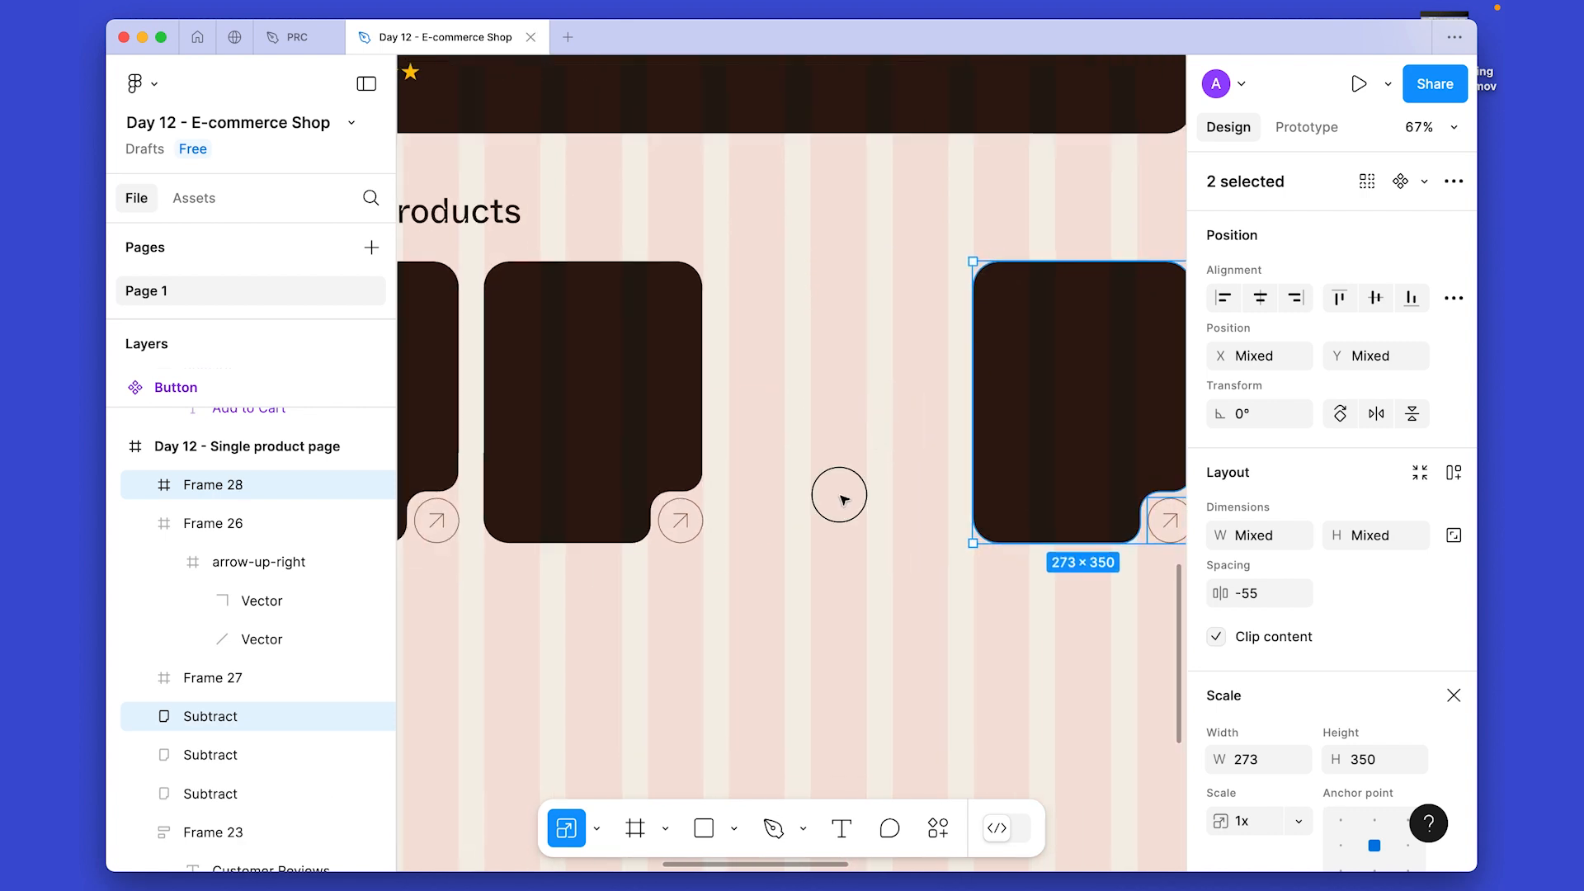
pyautogui.click(685, 469)
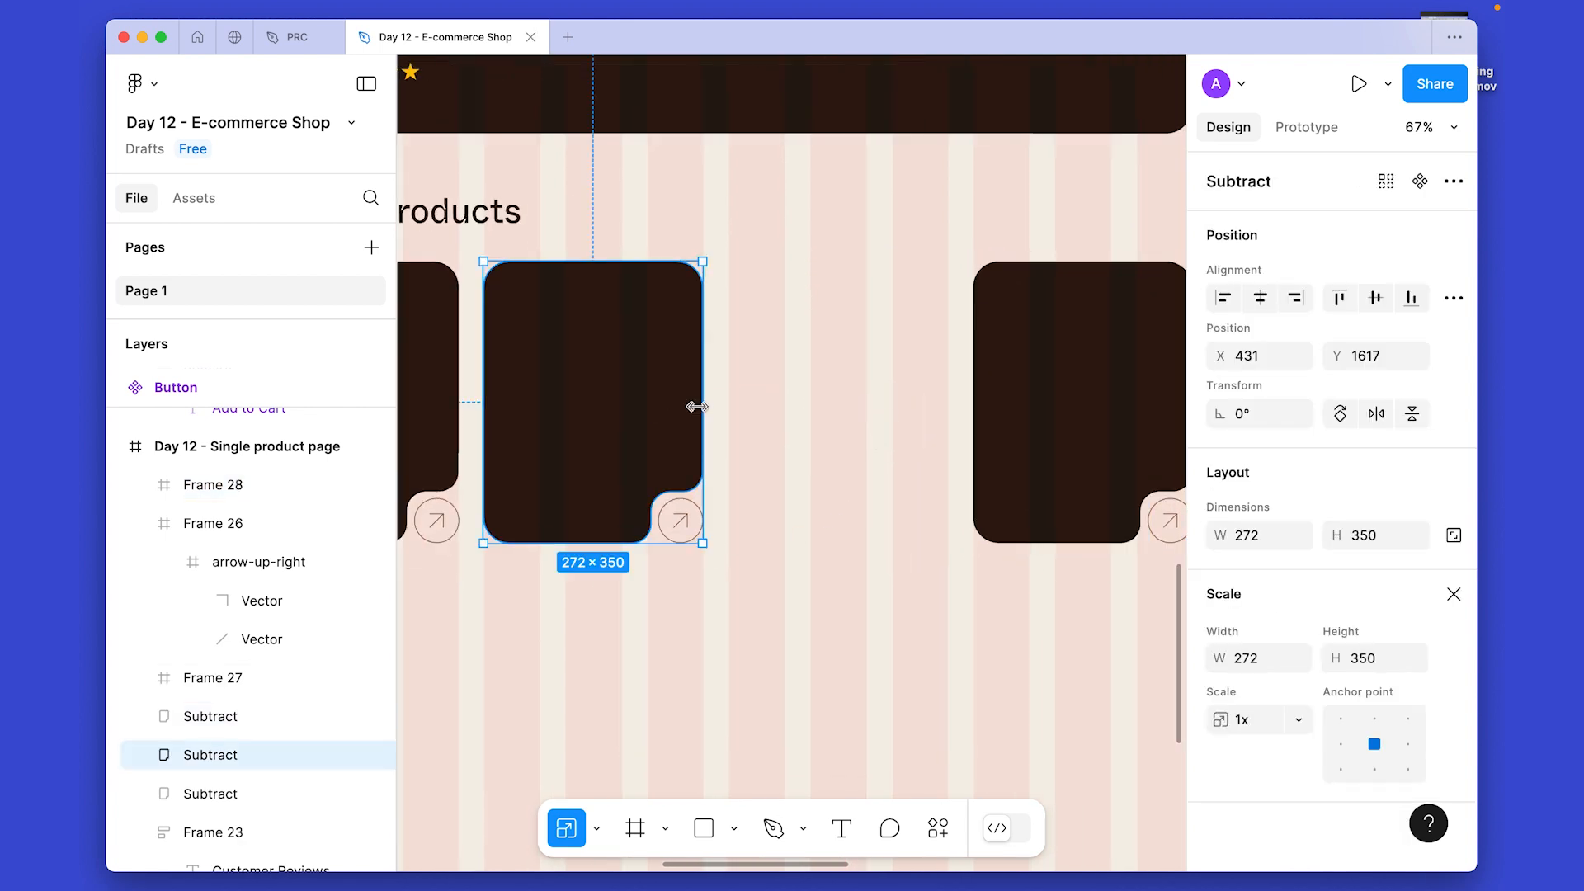
pyautogui.doubleClick(653, 394)
pyautogui.moveTo(702, 388); pyautogui.dragTo(948, 397)
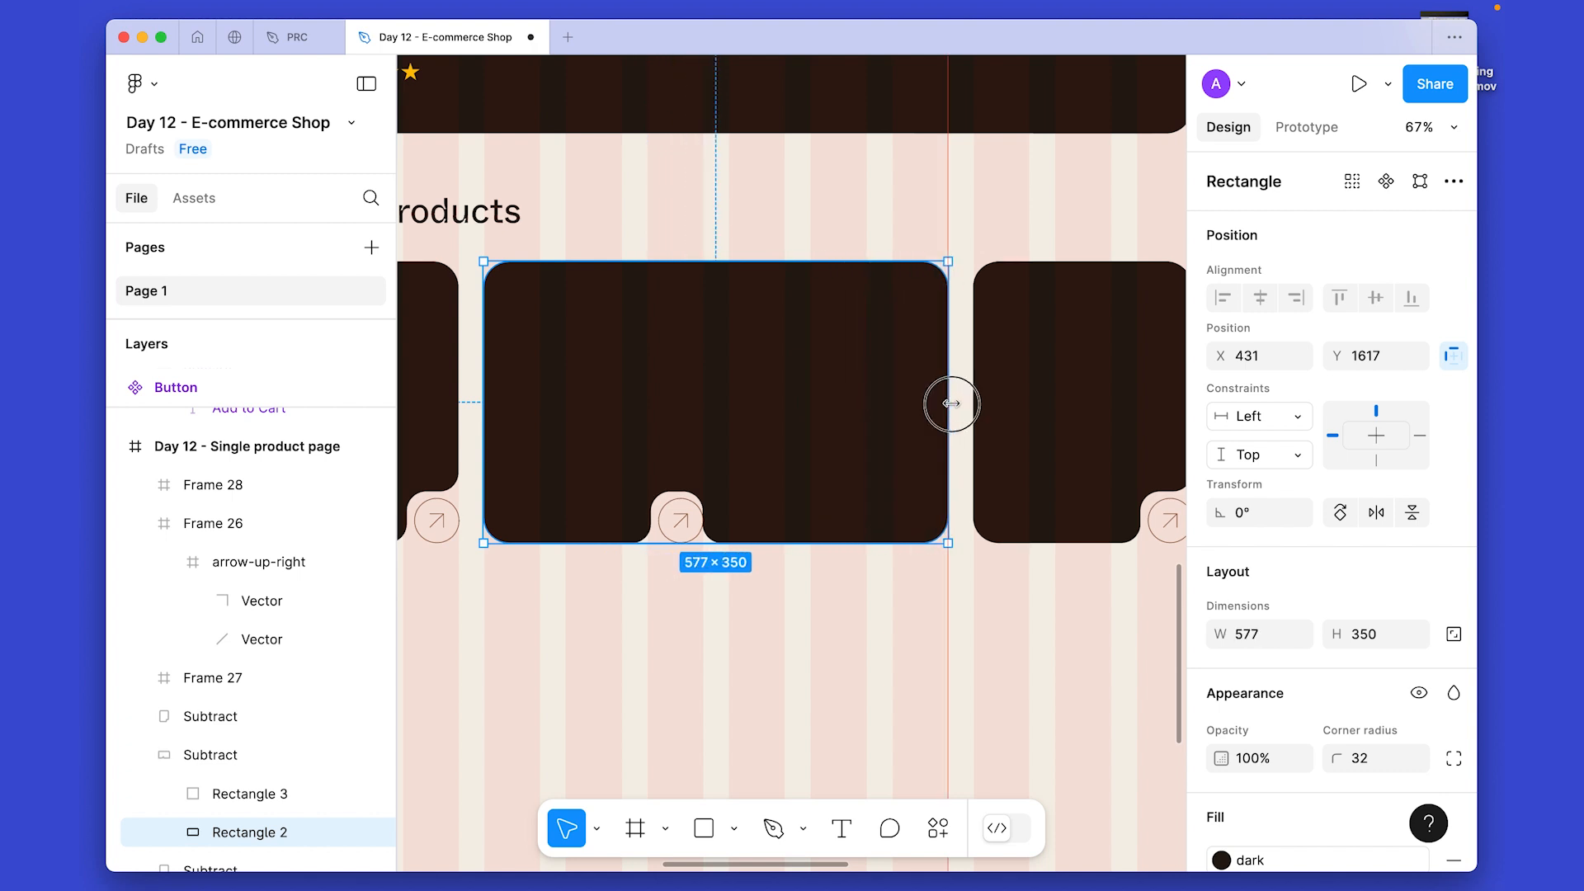
# Move the middle card's notch cutout and arrow circle to the widened card's lower-right corner.
pyautogui.click(652, 522)
pyautogui.keyDown('shift'); pyautogui.click(660, 522); pyautogui.keyUp('shift')
pyautogui.moveTo(682, 521); pyautogui.dragTo(922, 539)
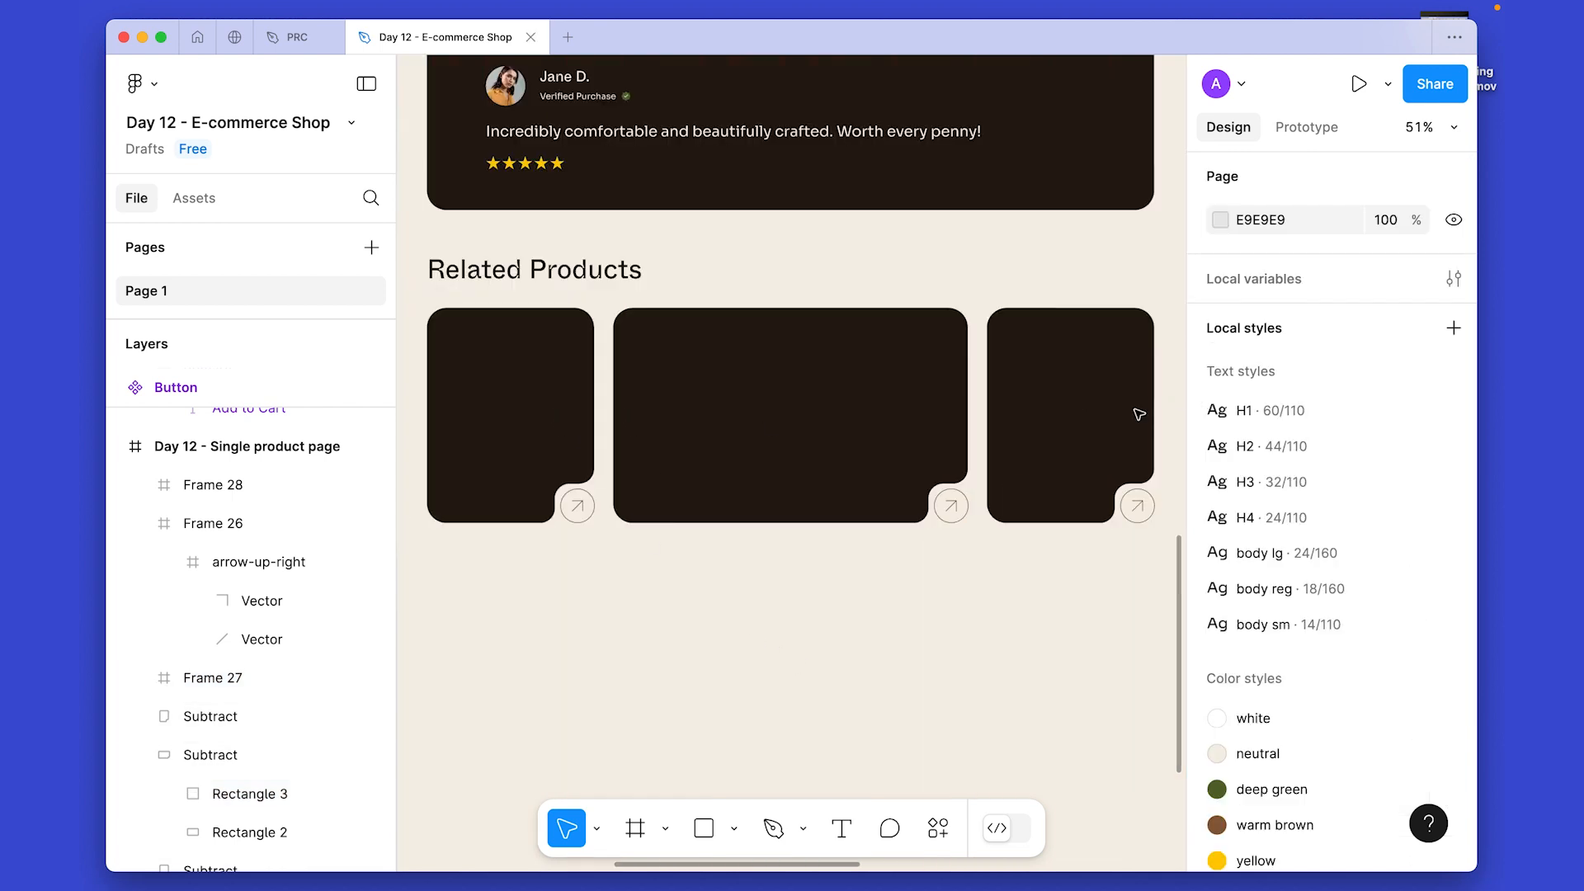
# Search Pexels for "wood table" and fill the left product card with the photo of a round dining table under white pendant lamps.
pyautogui.click(595, 298)
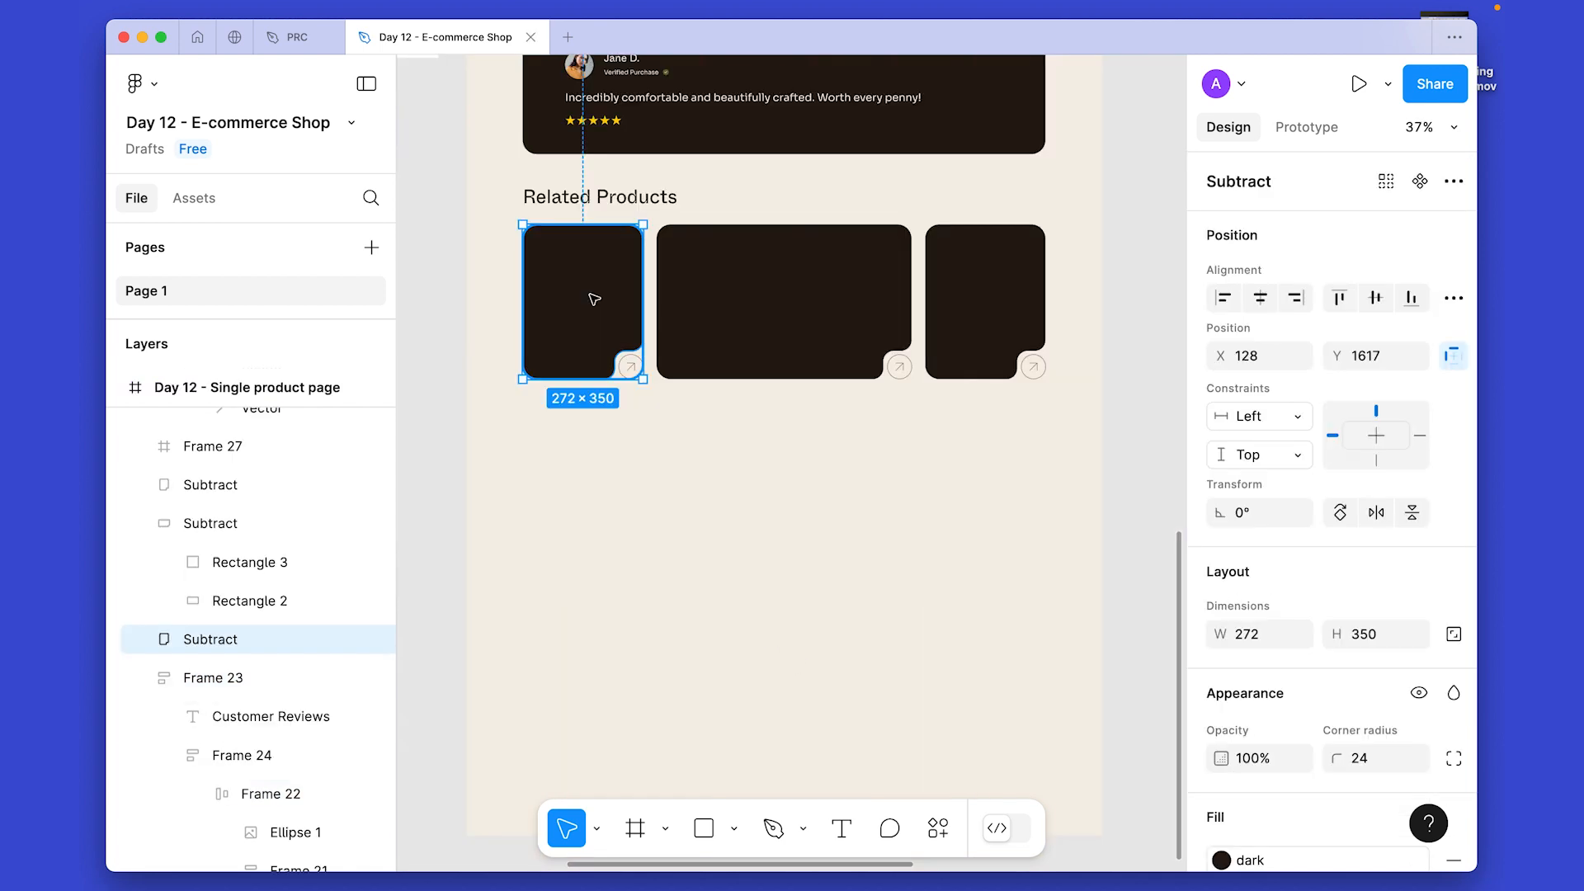
pyautogui.hotkey('ctrl', '/')
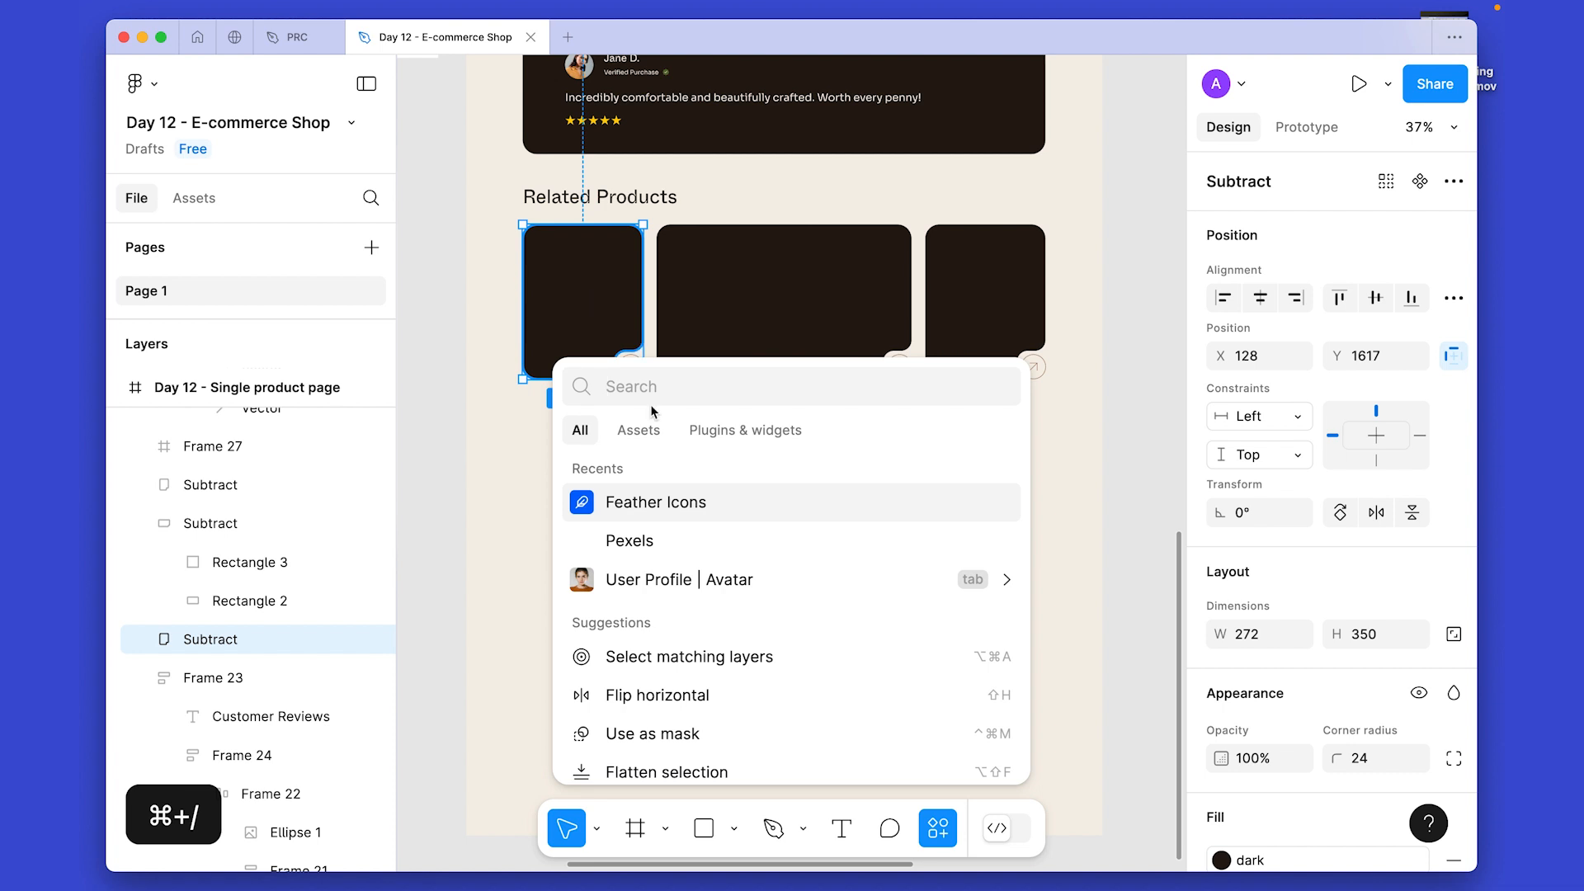
pyautogui.click(615, 545)
pyautogui.write('wood tabl')
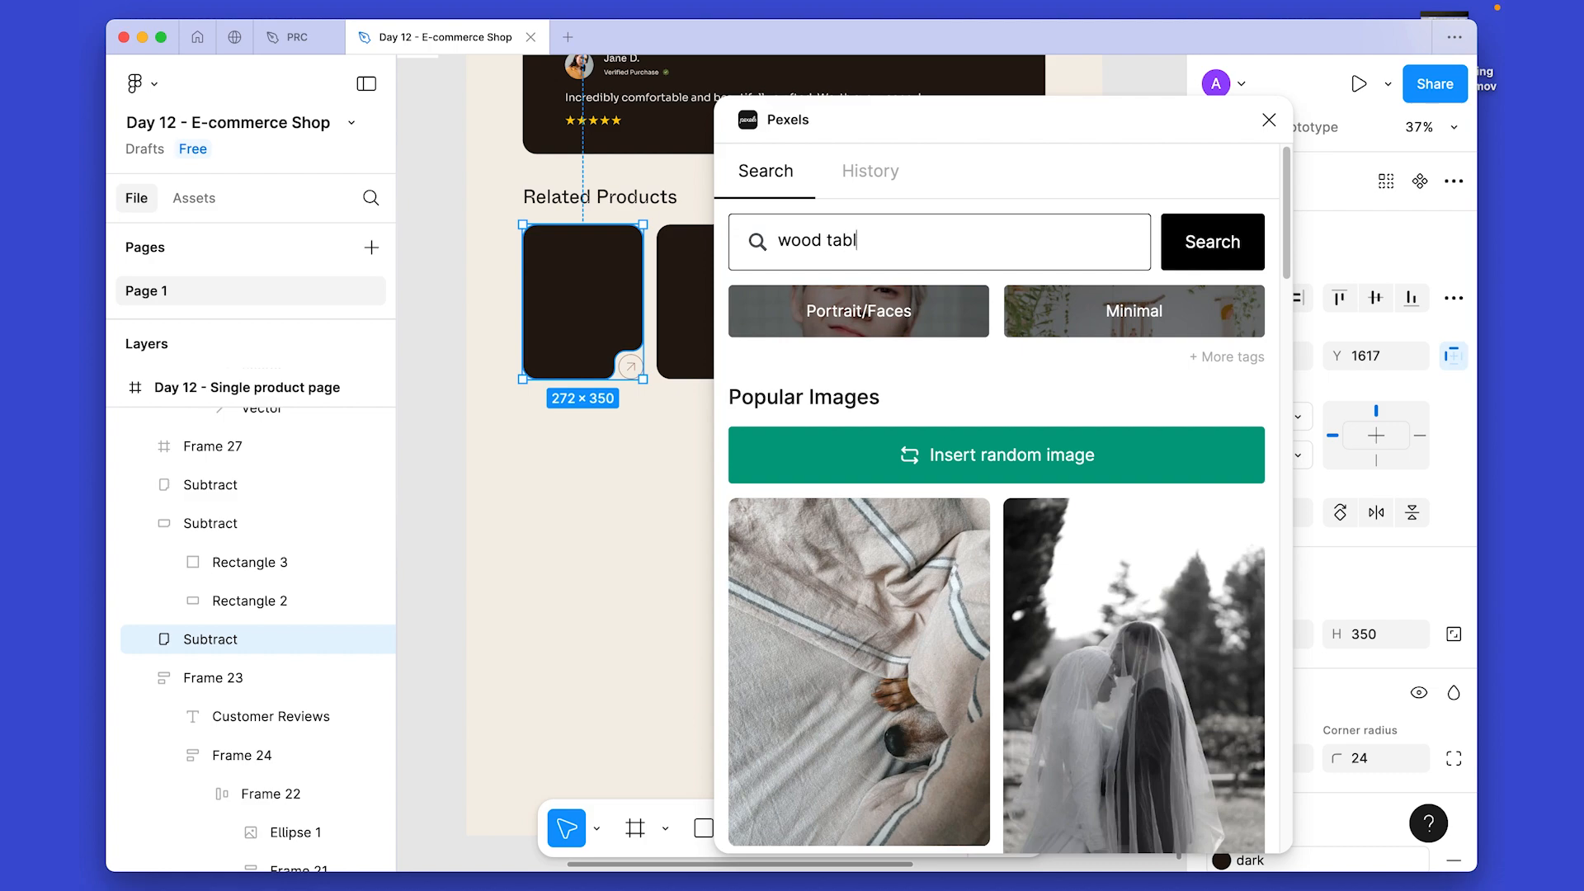
pyautogui.write('e')
pyautogui.press('Return')
pyautogui.scroll(-20, 1134, 480)
pyautogui.scroll(-10, 1134, 480)
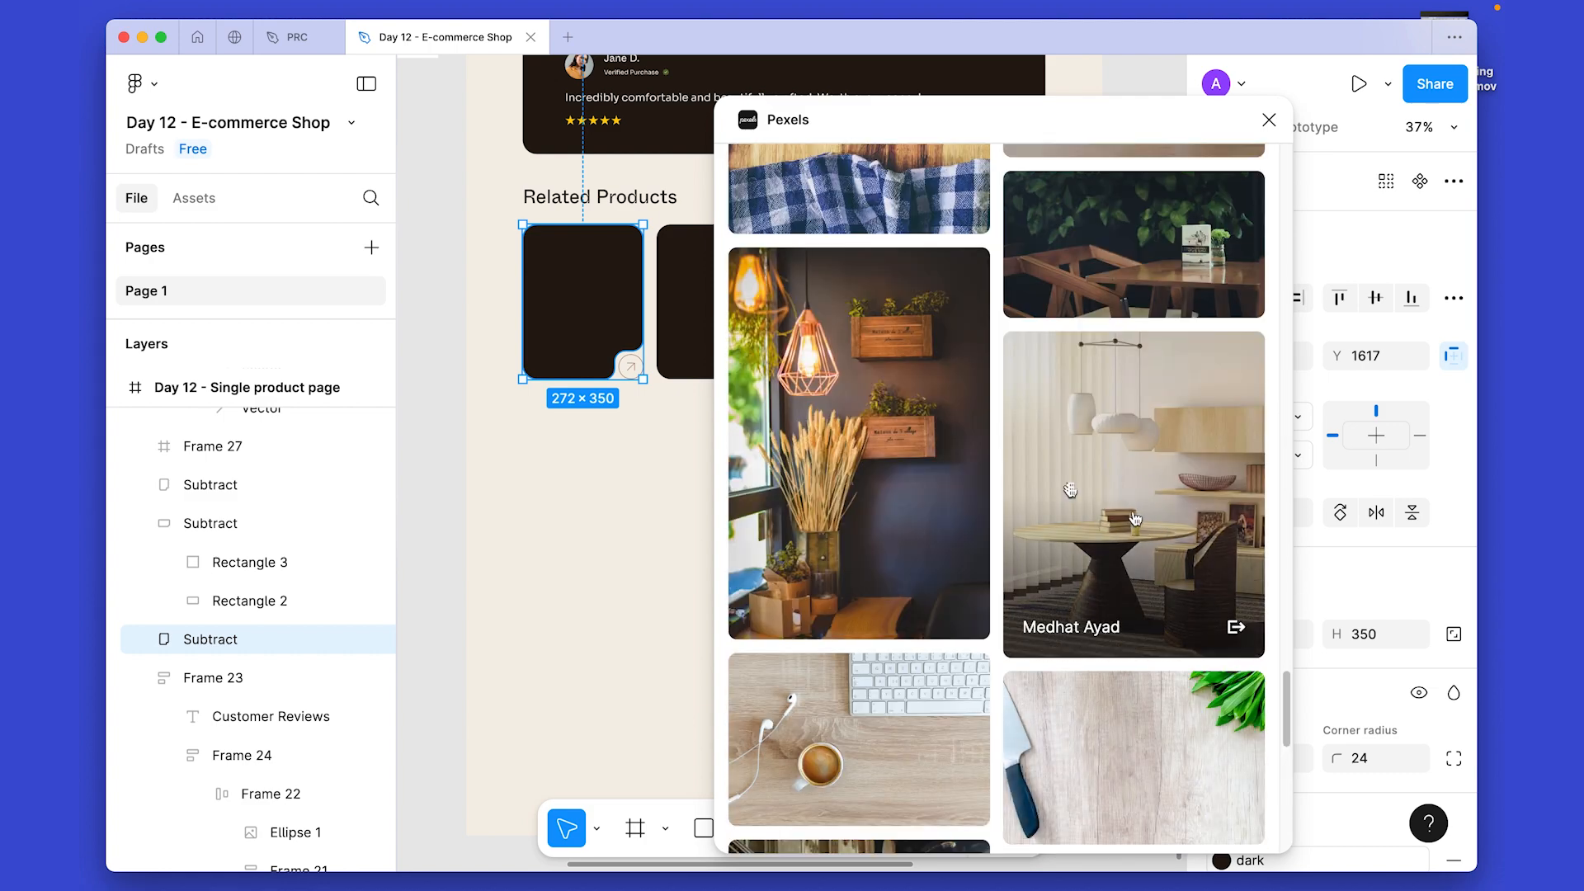
pyautogui.click(1122, 468)
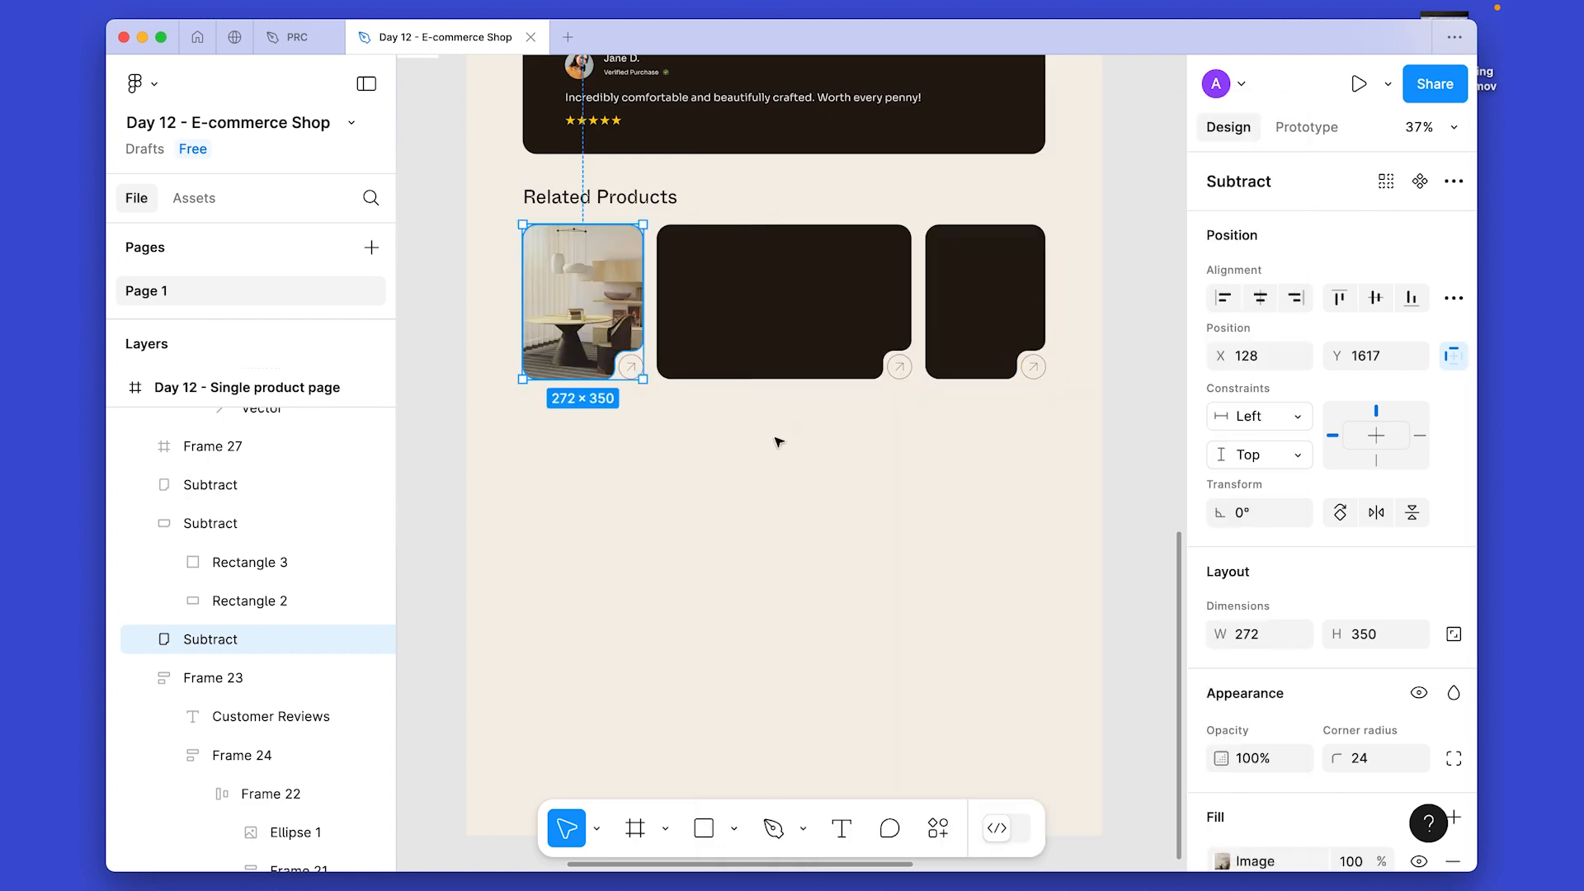
# Fill the middle card with the round dining table photo and the right card with a "side table" photo from Pexels.
pyautogui.click(778, 442)
pyautogui.click(791, 320)
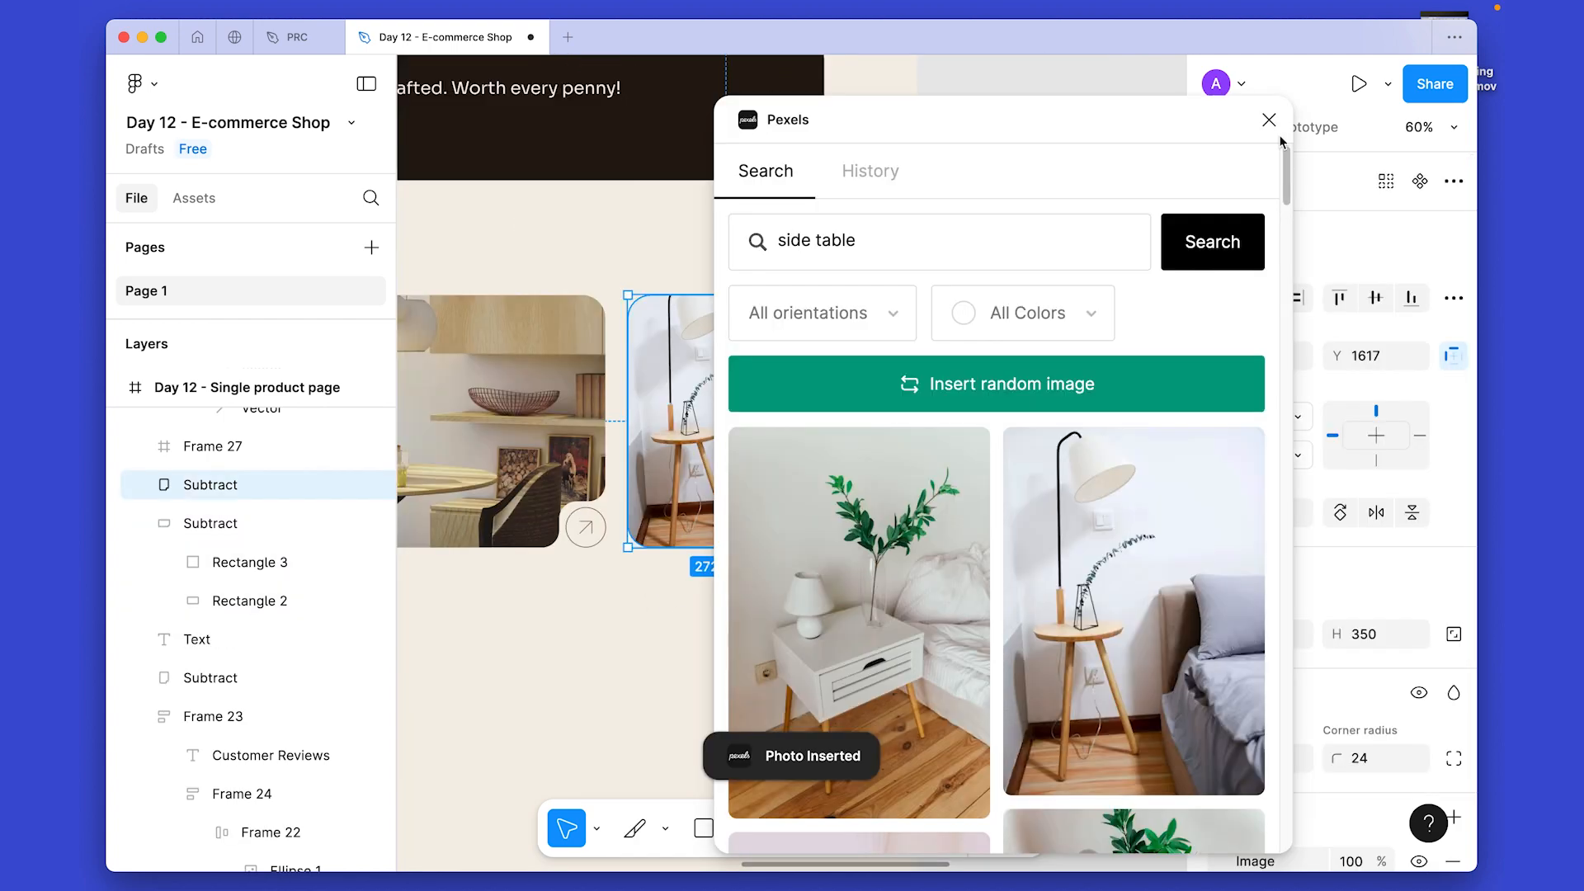
pyautogui.click(1266, 116)
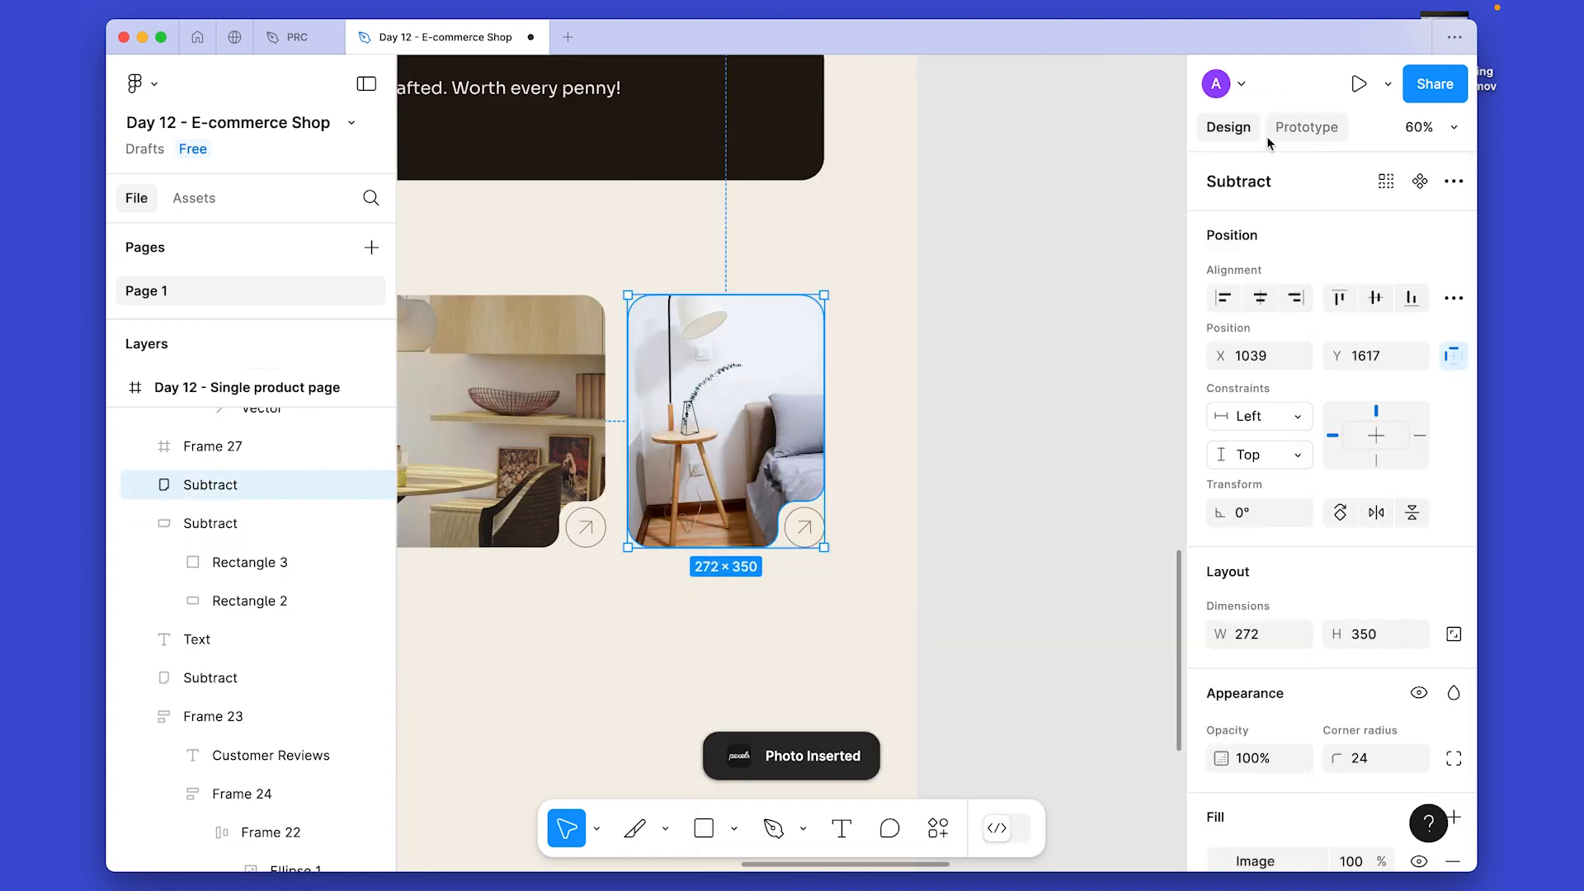
pyautogui.click(948, 525)
pyautogui.moveTo(412, 678); pyautogui.dragTo(786, 660)
pyautogui.scroll(-1, 759, 635)
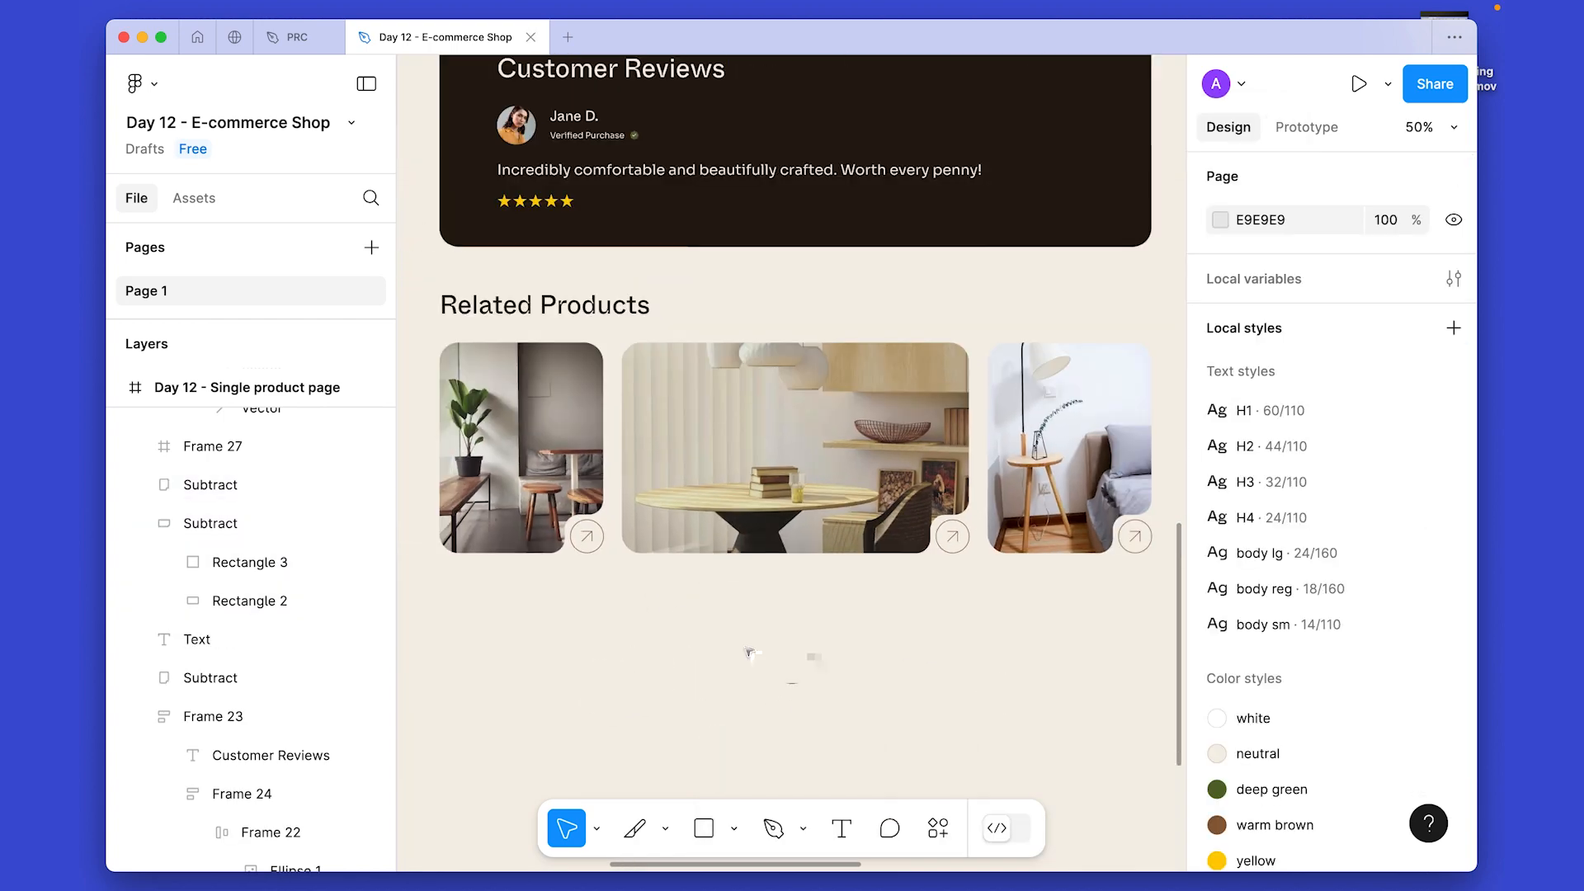
pyautogui.click(545, 414)
pyautogui.keyDown('shift'); pyautogui.click(792, 412); pyautogui.keyUp('shift')
pyautogui.keyDown('shift'); pyautogui.click(1060, 412); pyautogui.keyUp('shift')
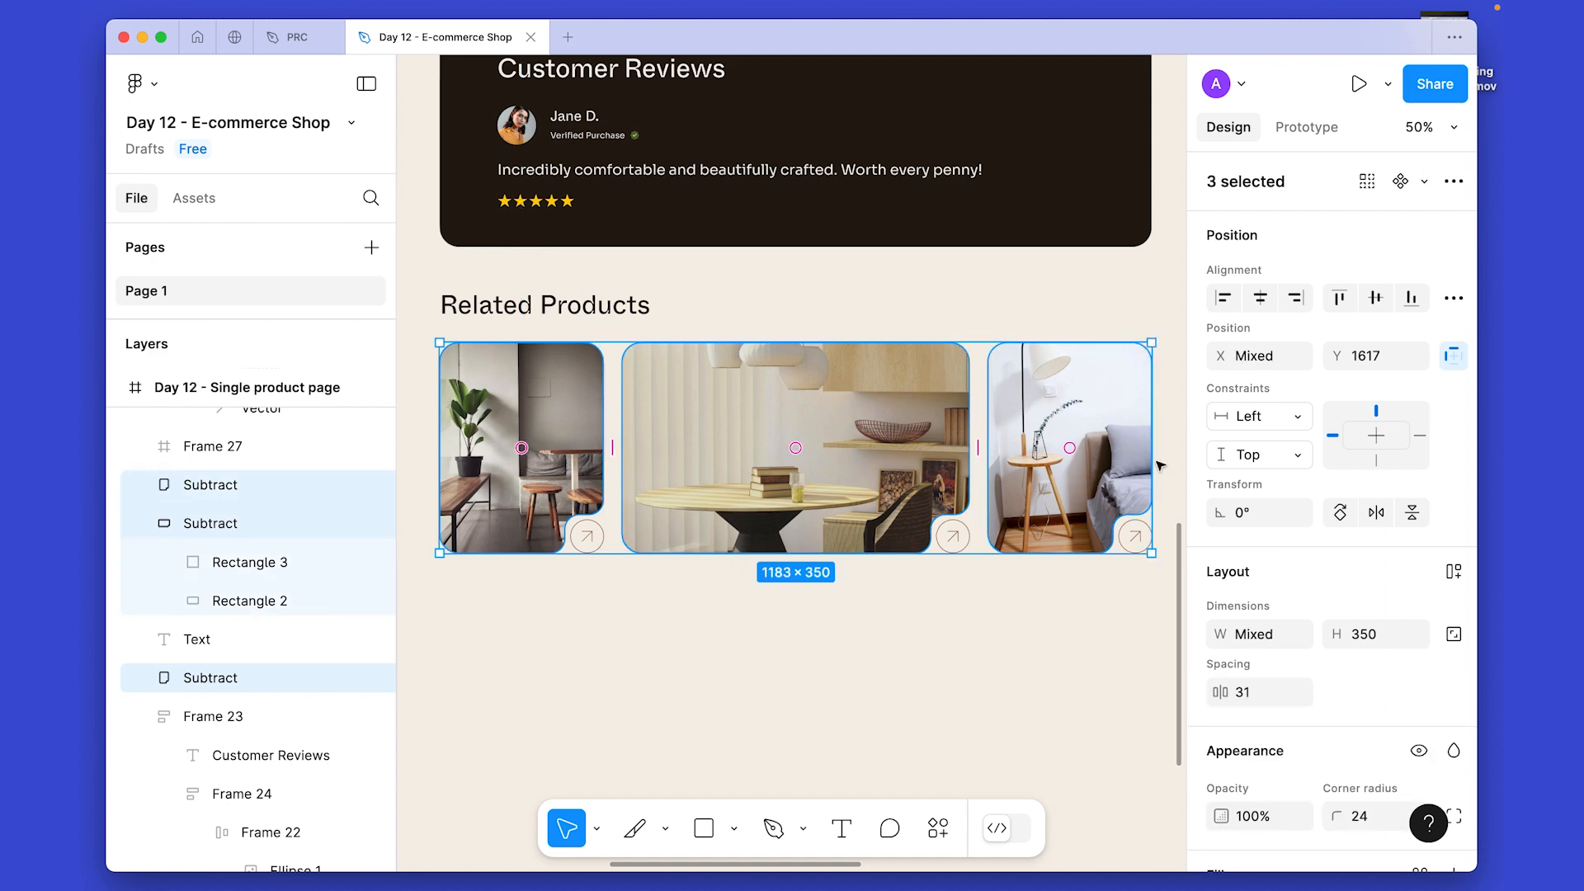
pyautogui.scroll(-3, 1337, 536)
pyautogui.click(887, 700)
# Move the left card's dark fill above its images, recolor it deep green 556B2F and set its opacity to 50%.
pyautogui.click(524, 396)
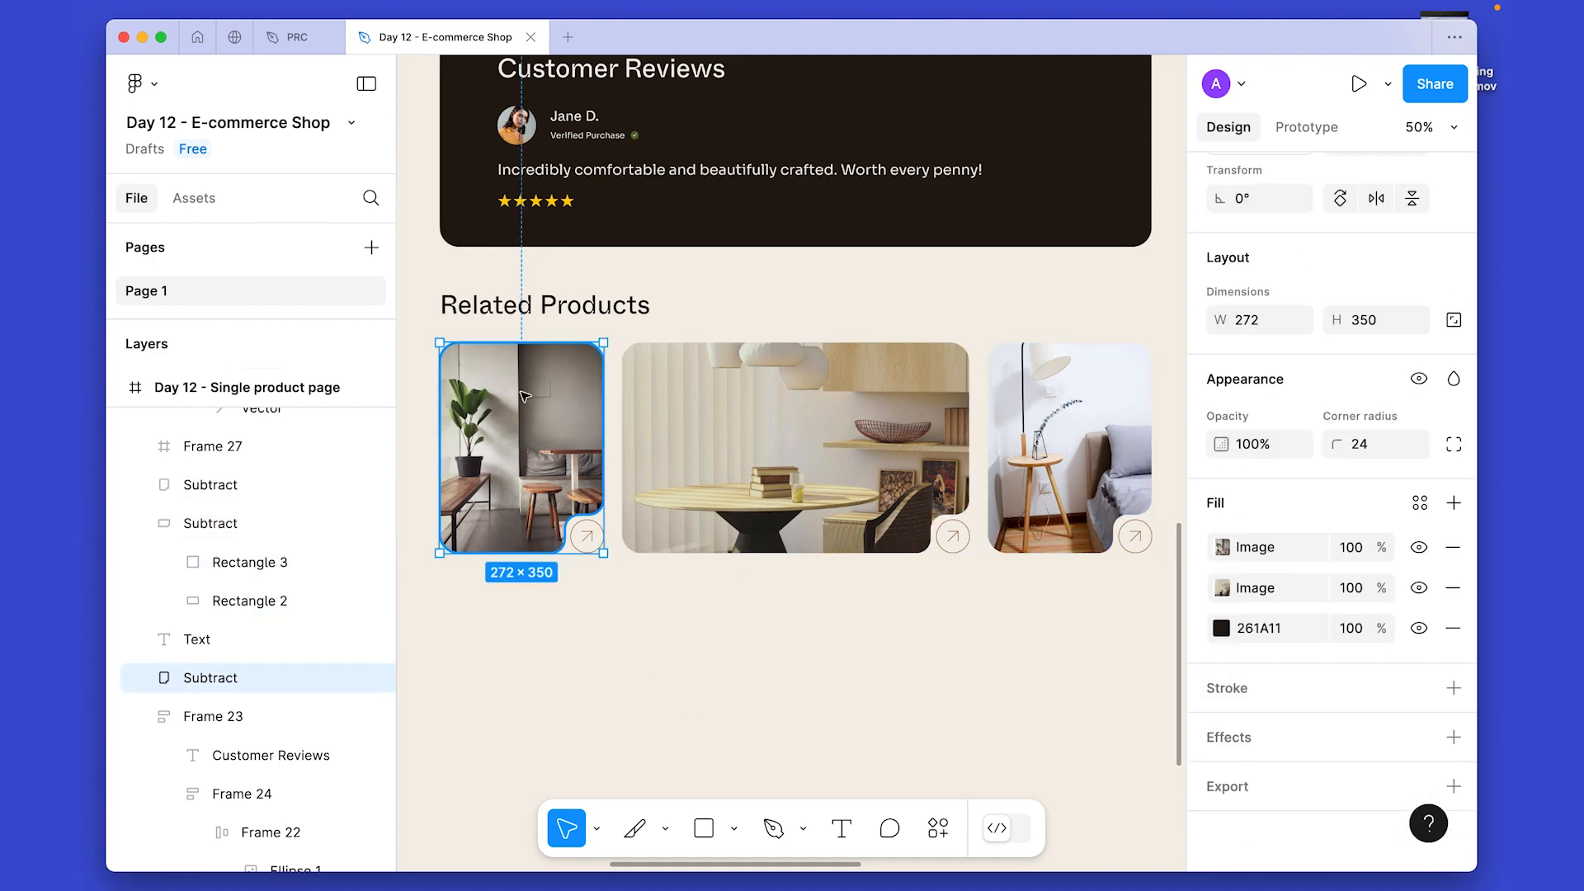
pyautogui.moveTo(1199, 628); pyautogui.dragTo(1201, 546)
pyautogui.click(1222, 547)
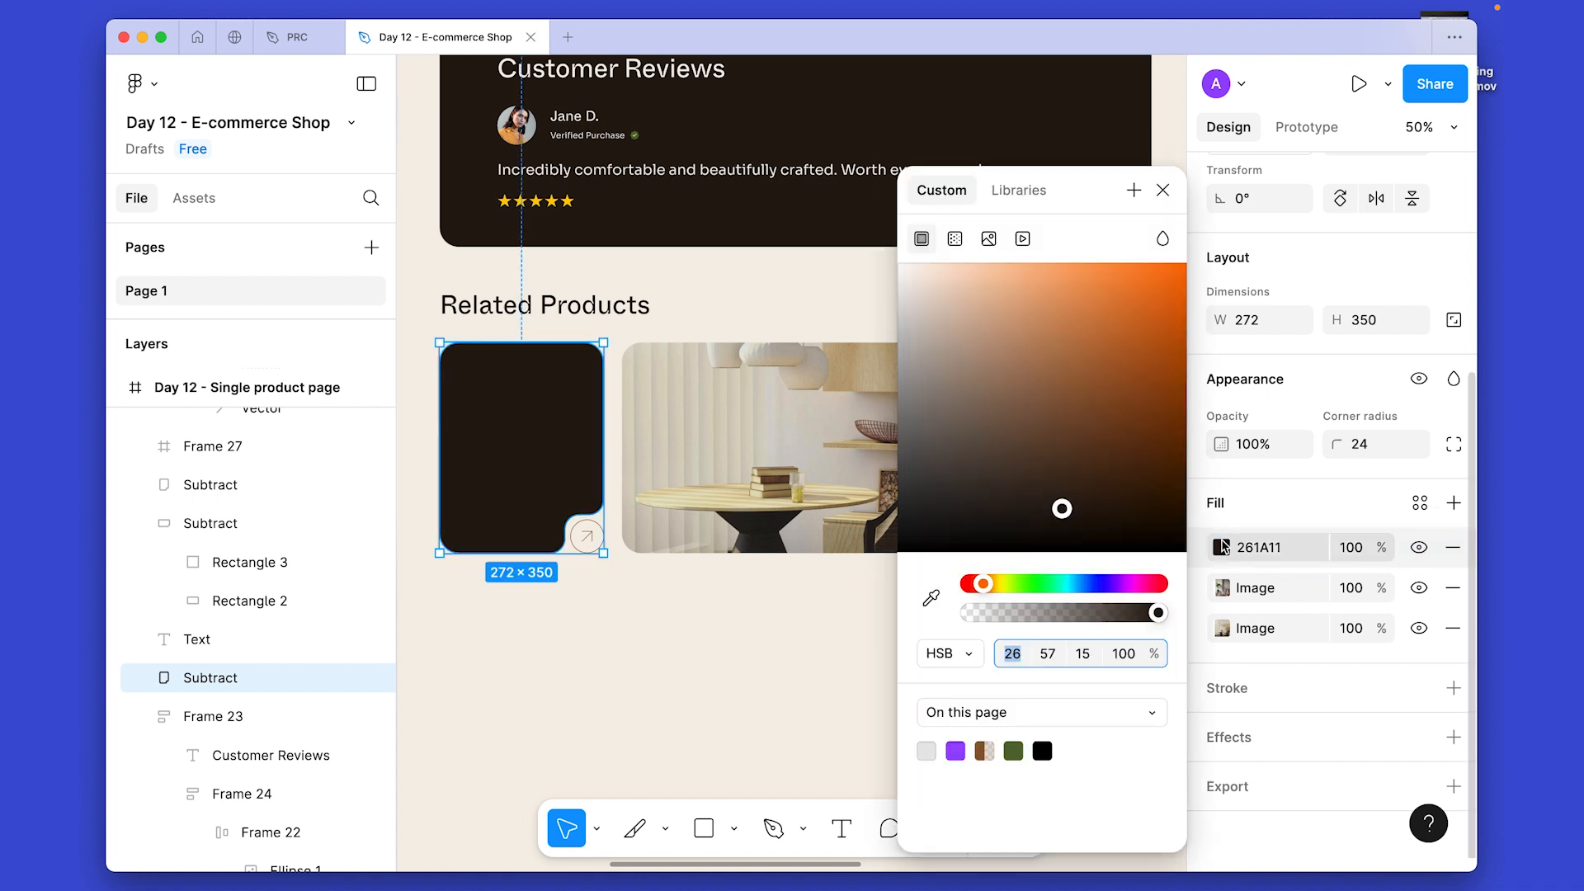
pyautogui.click(1018, 747)
pyautogui.click(1351, 547)
pyautogui.write('50')
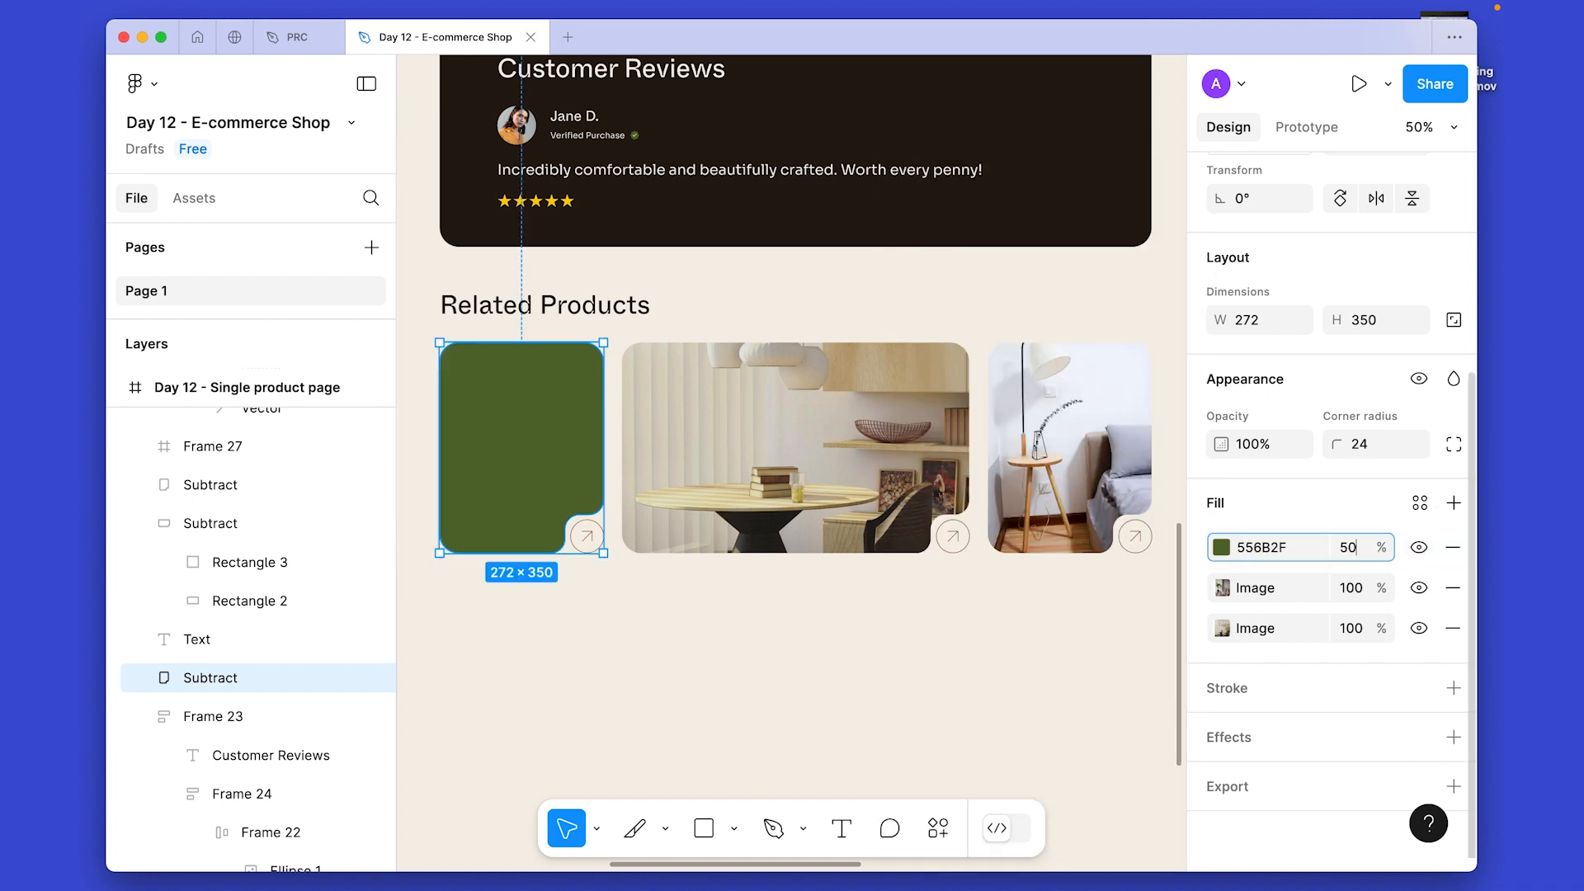
pyautogui.press('Return')
# Give the wide middle card the same overlay by raising its dark fill above the photo and making it deep green at 50% opacity.
pyautogui.click(696, 437)
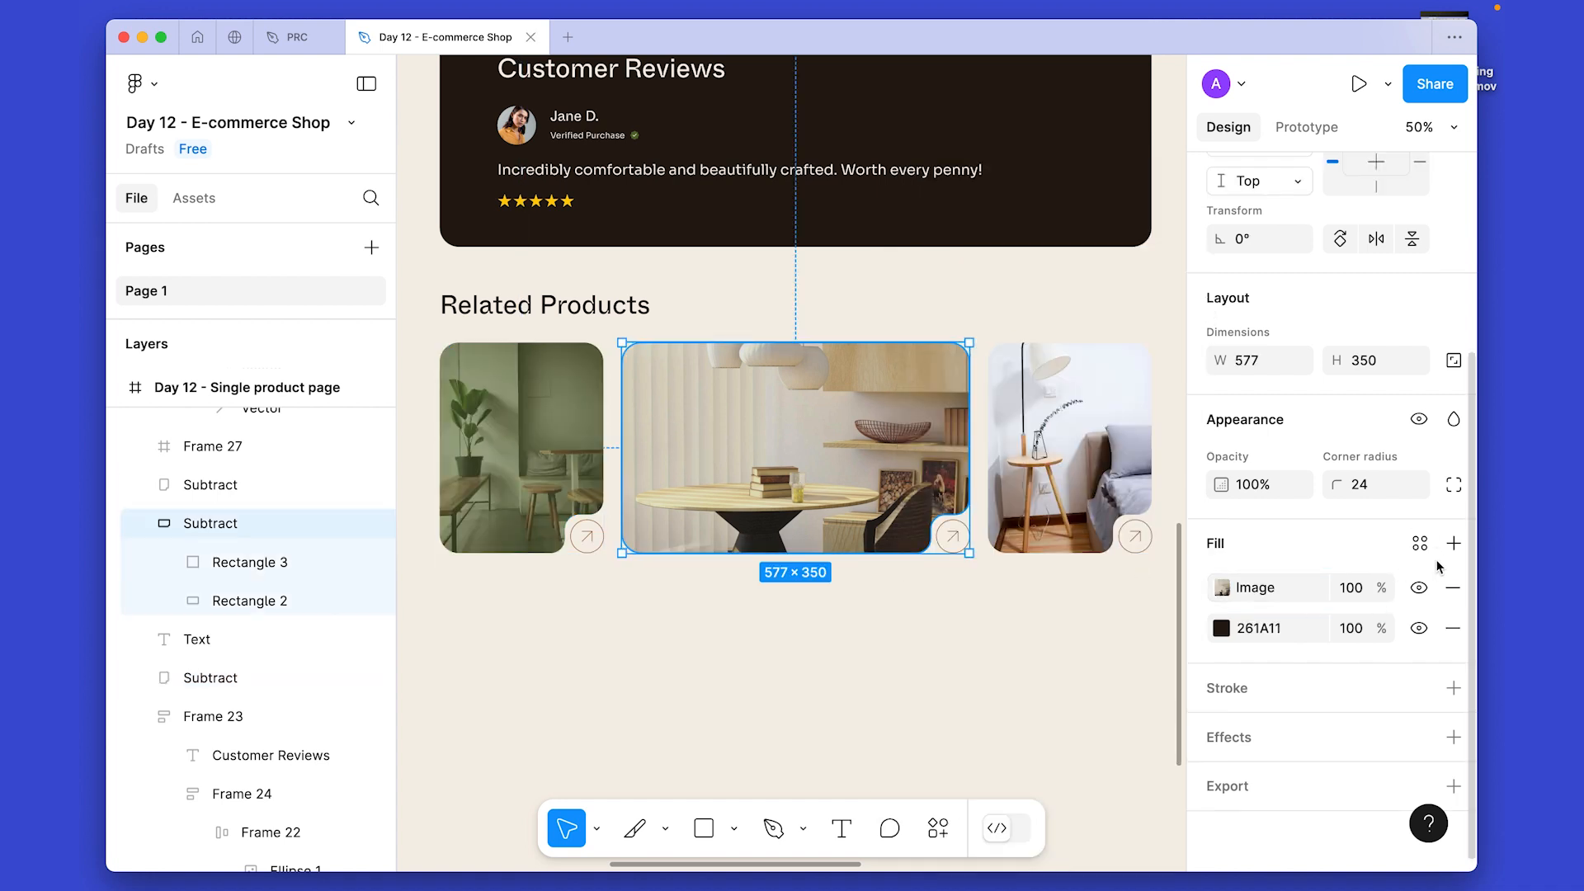
pyautogui.click(1222, 587)
pyautogui.moveTo(1192, 633); pyautogui.dragTo(1193, 582)
pyautogui.click(1013, 750)
pyautogui.click(1350, 587)
pyautogui.write('50')
# Change the right card's solid overlay fill to deep green at 50% opacity.
pyautogui.click(1069, 438)
pyautogui.click(1221, 587)
pyautogui.click(1013, 750)
pyautogui.click(1351, 587)
pyautogui.write('50')
pyautogui.press('Return')
pyautogui.click(973, 601)
pyautogui.scroll(-5, 972, 602)
pyautogui.scroll(4, 778, 633)
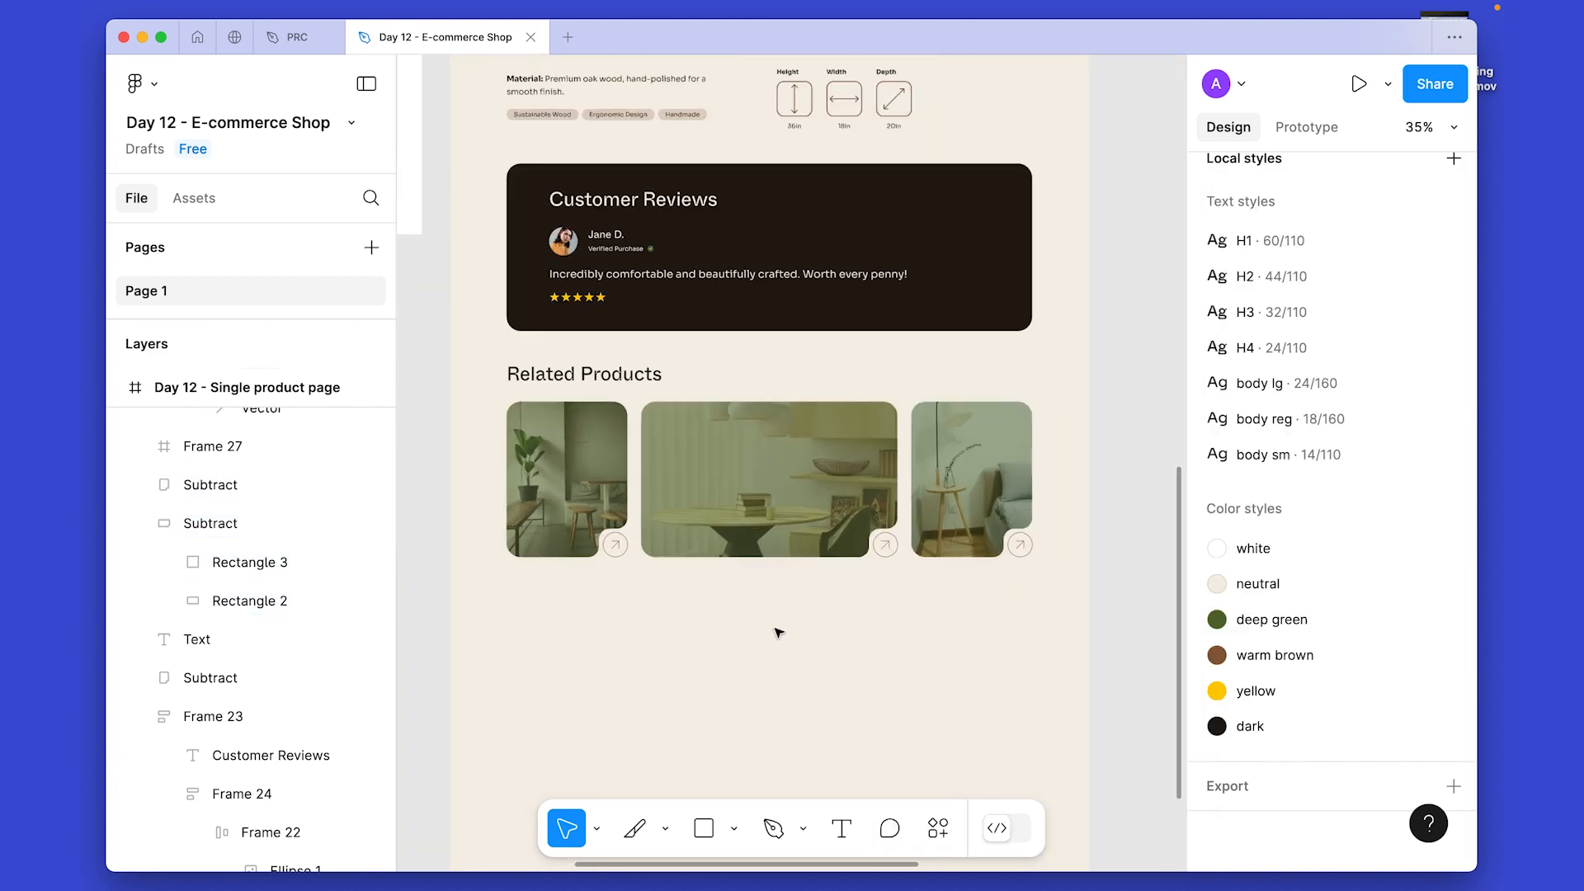
# Group each of the three Related Products cards with its own arrow circle.
pyautogui.click(519, 519)
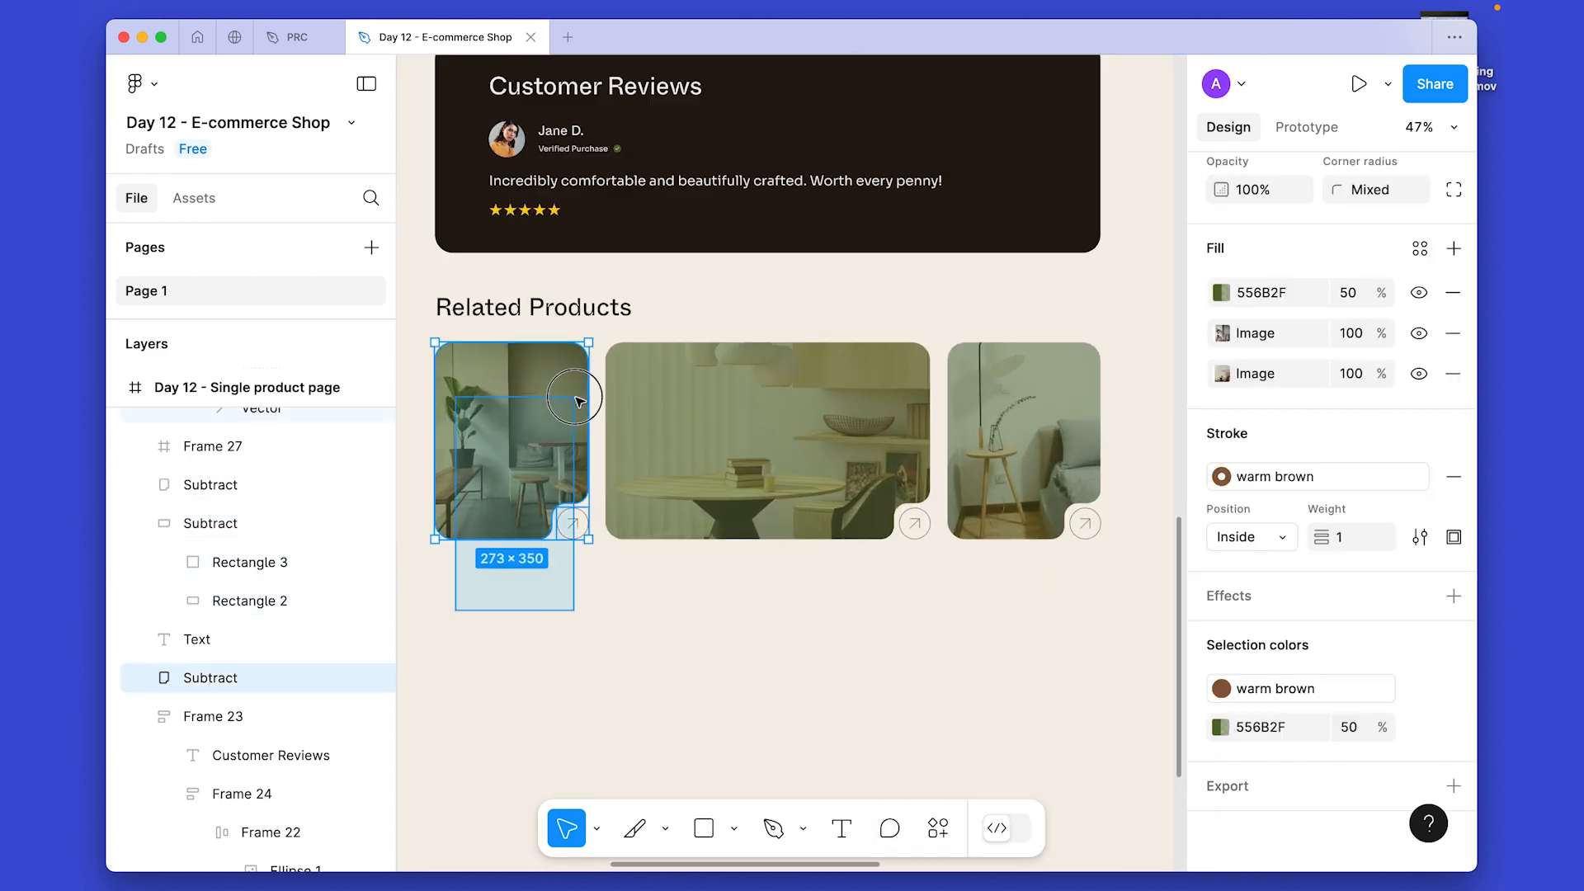
pyautogui.press('super+g')
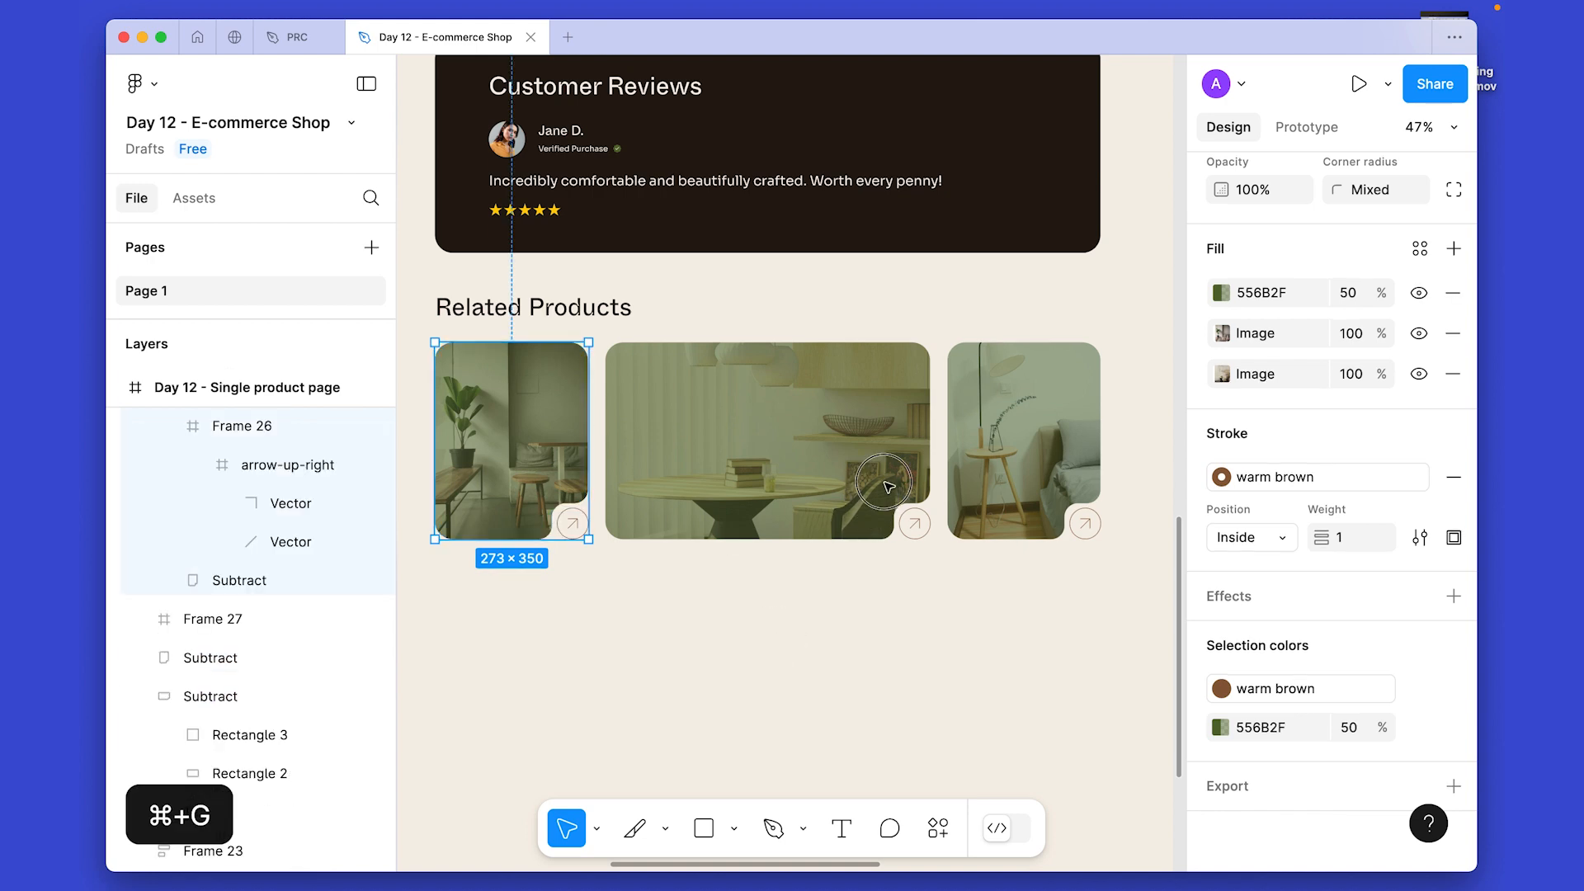
pyautogui.click(889, 487)
pyautogui.press('super+g')
pyautogui.click(1036, 668)
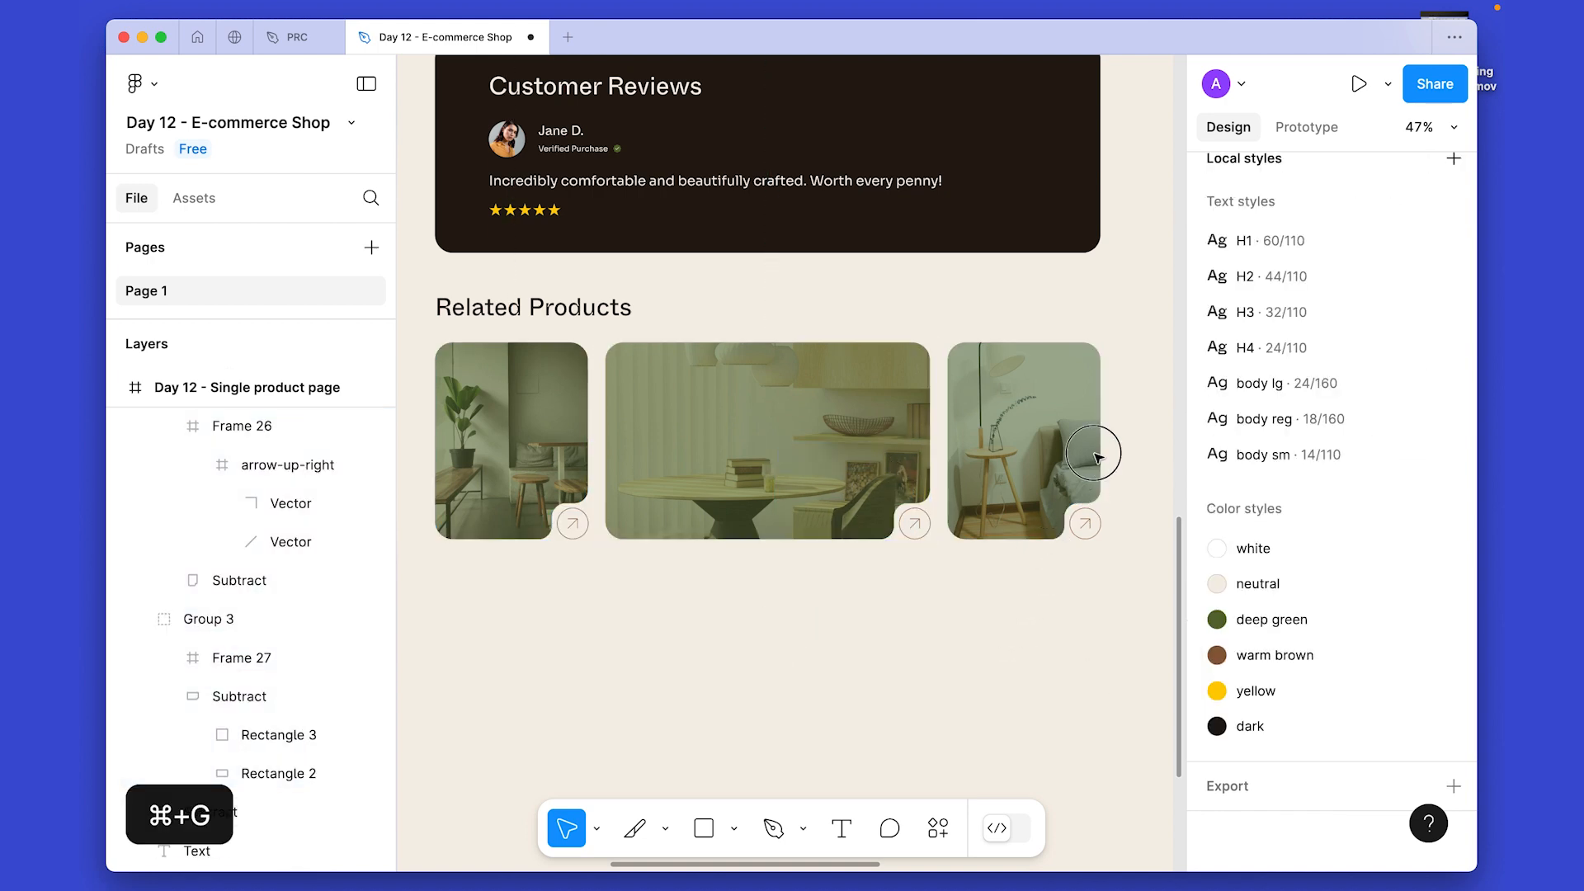
pyautogui.moveTo(1094, 453); pyautogui.dragTo(1105, 437)
pyautogui.press('super+g')
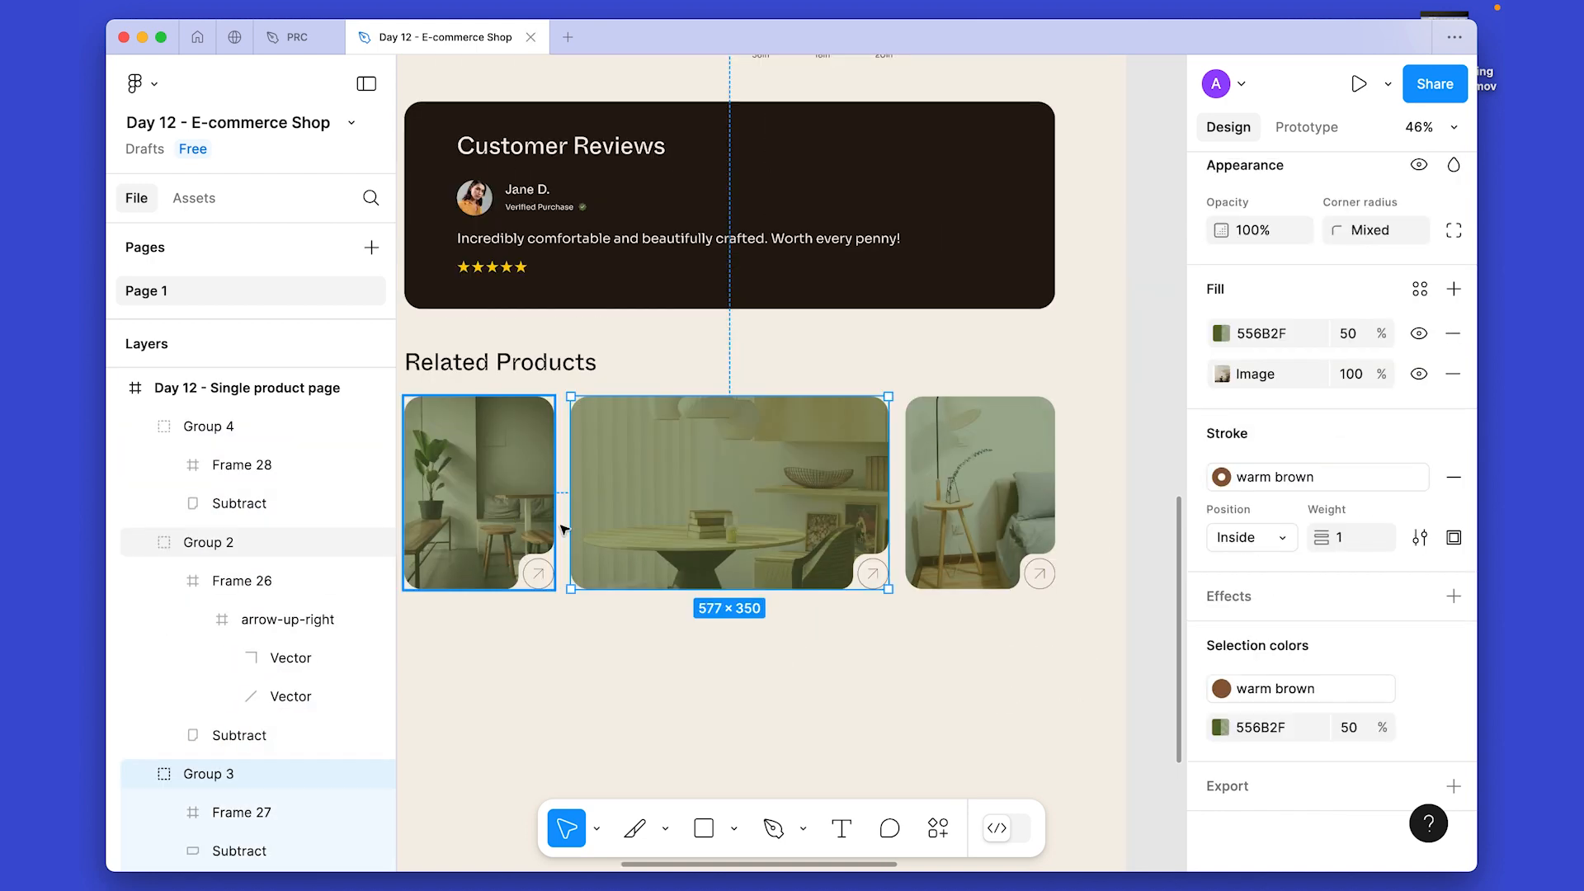
# Put the three card groups in a horizontal auto layout with a 32 gap, then stack it with the Related Products heading in auto layout.
pyautogui.keyDown('shift'); pyautogui.click(561, 525); pyautogui.keyUp('shift')
pyautogui.keyDown('shift'); pyautogui.click(1003, 473); pyautogui.keyUp('shift')
pyautogui.hotkey('shift', 'a')
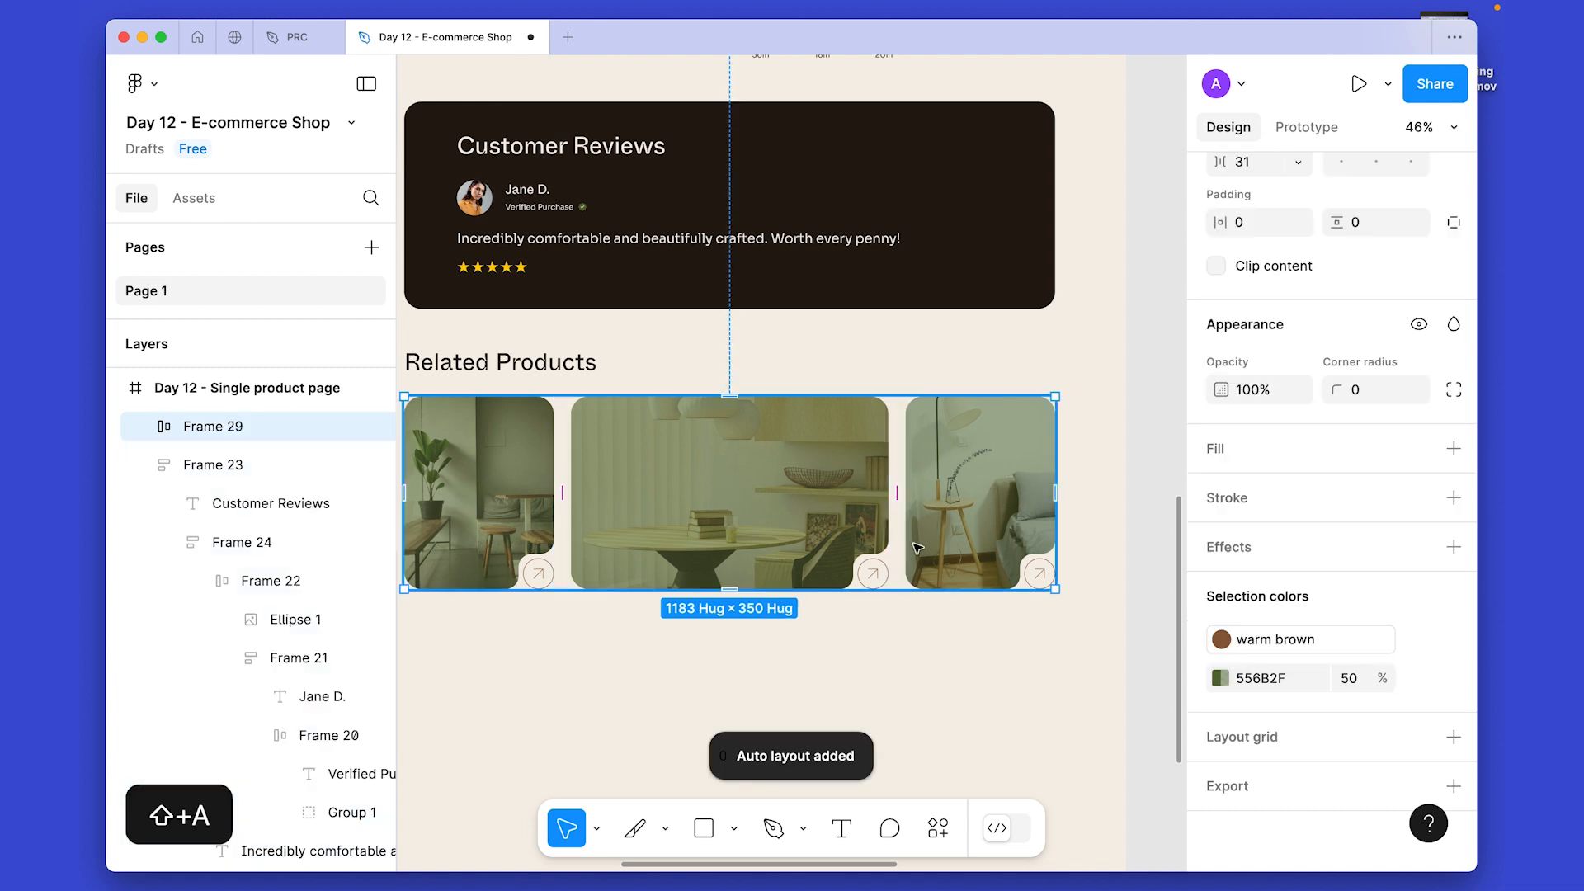
pyautogui.press('Up')
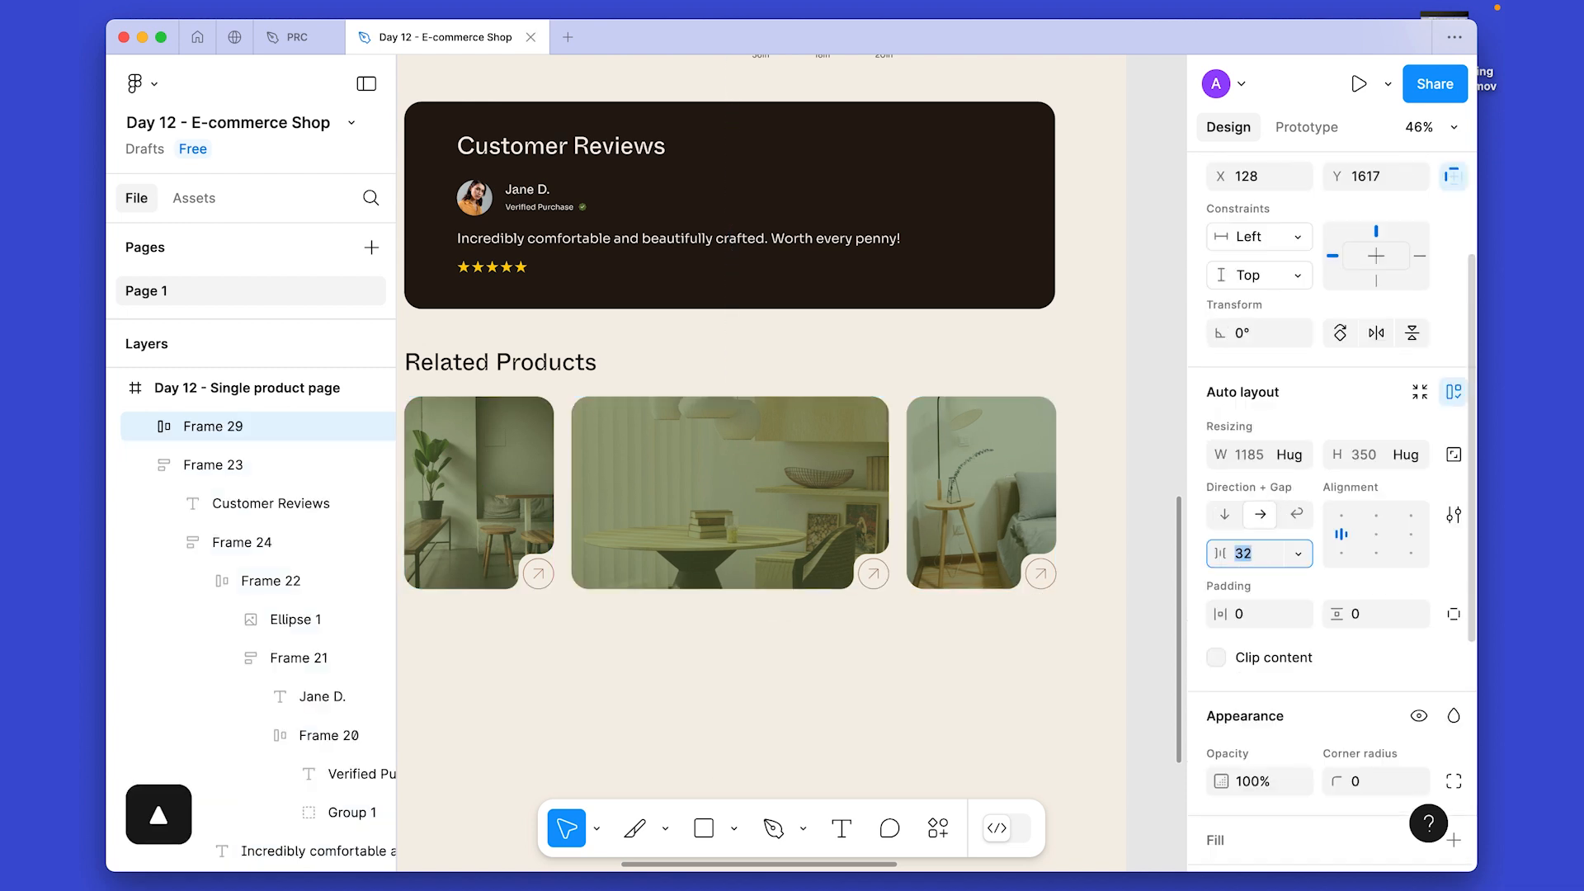
pyautogui.hotkey('shift', 'a')
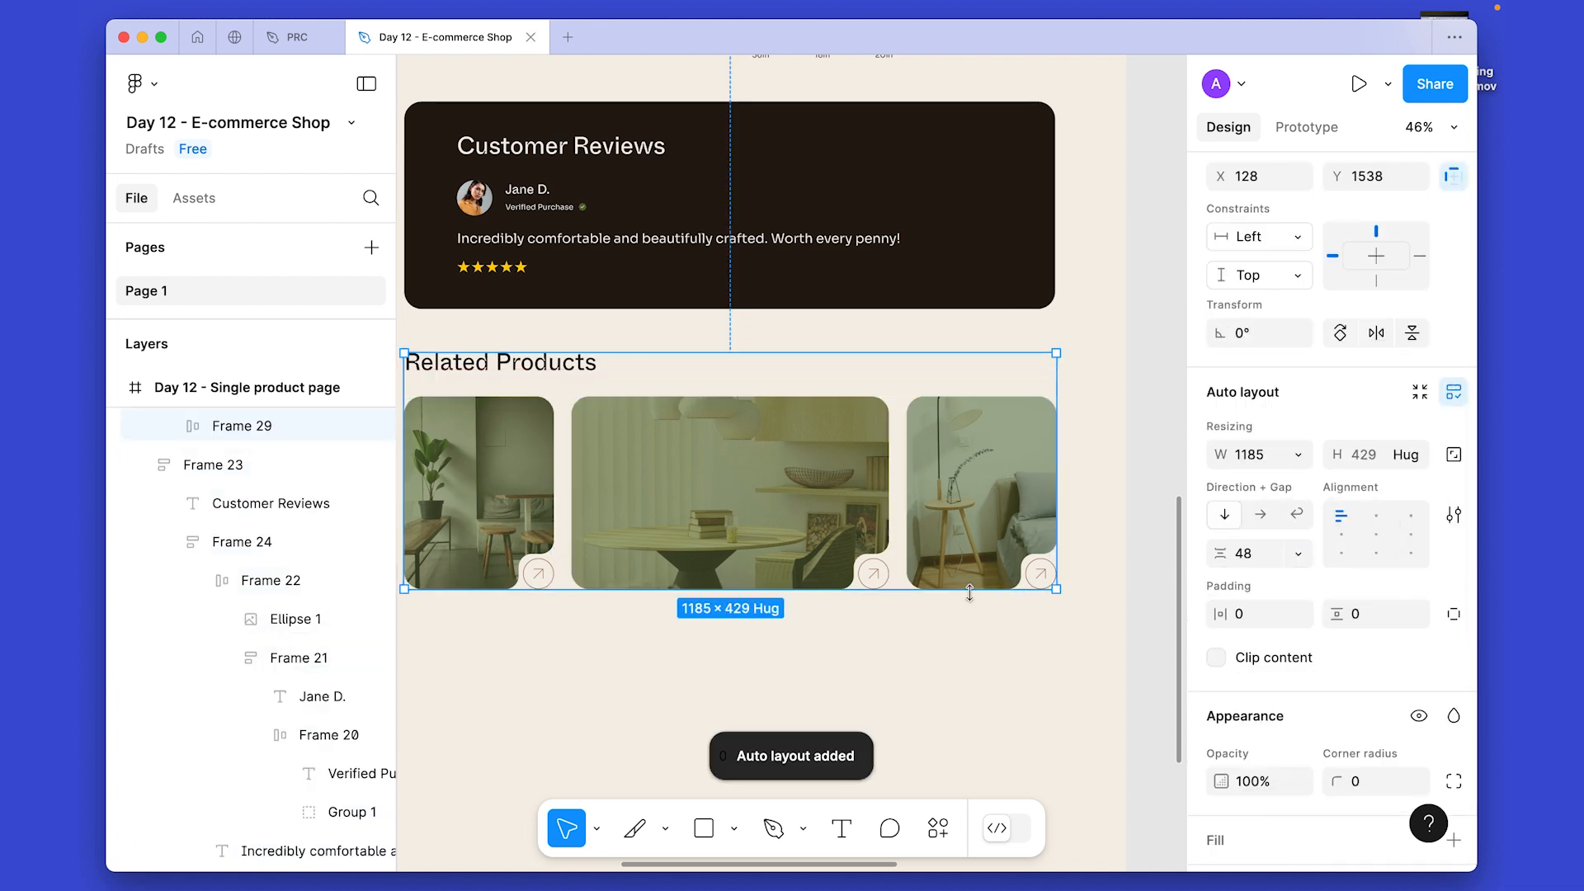
# Move Related Products to 96 px below the Customer Reviews card, then shift both sections down to 96 px below Product Details.
pyautogui.press('alt')
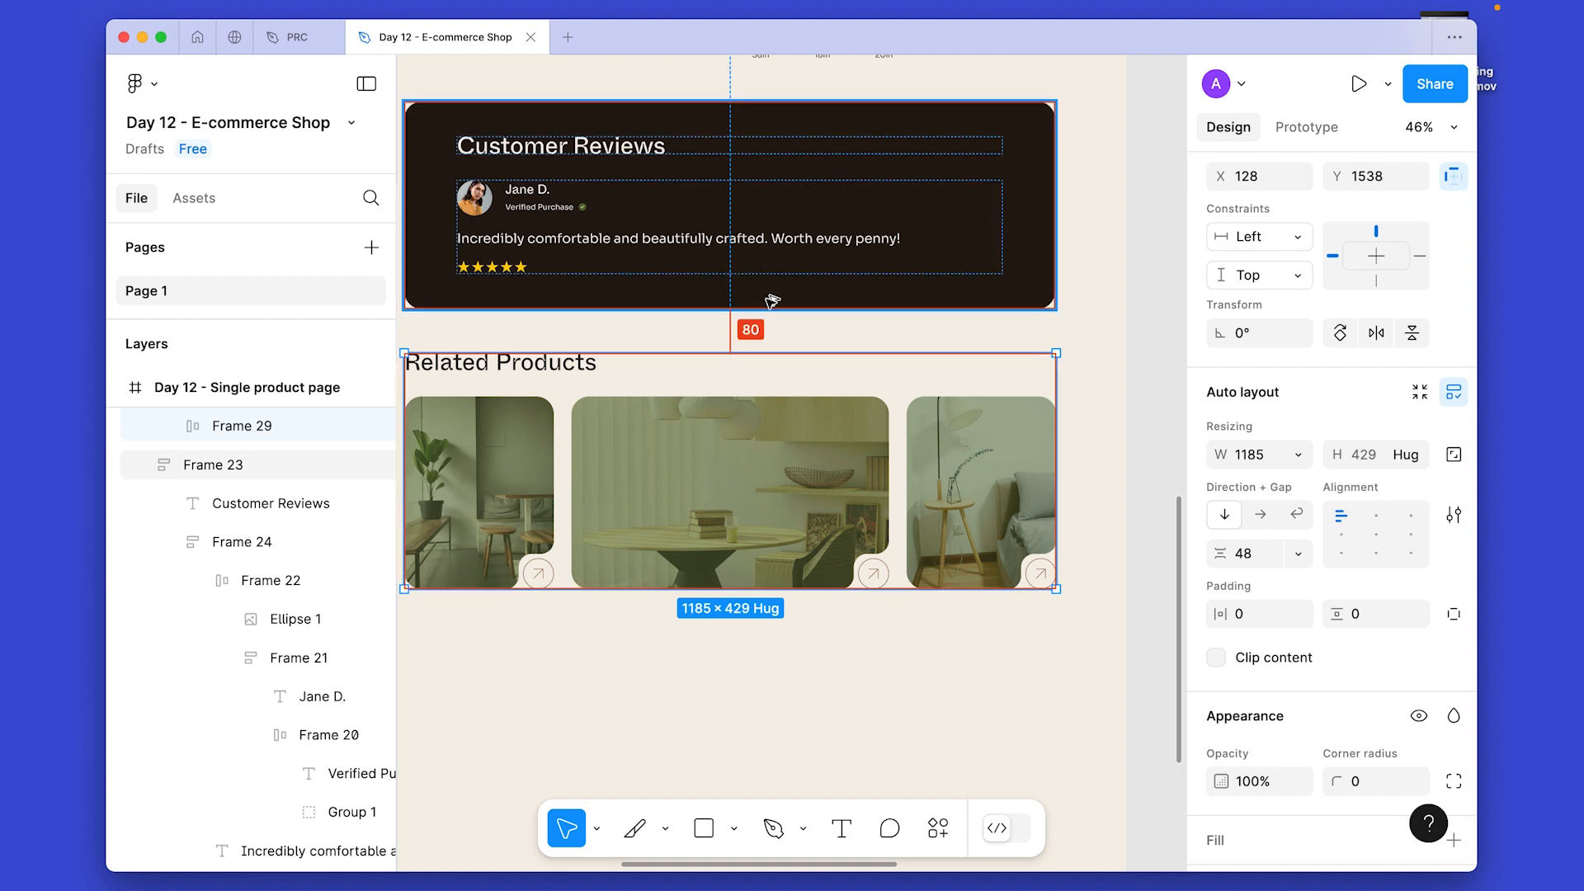
pyautogui.hotkey('shift', 'alt', 'Down')
pyautogui.hotkey('shift', 'alt', 'Down')
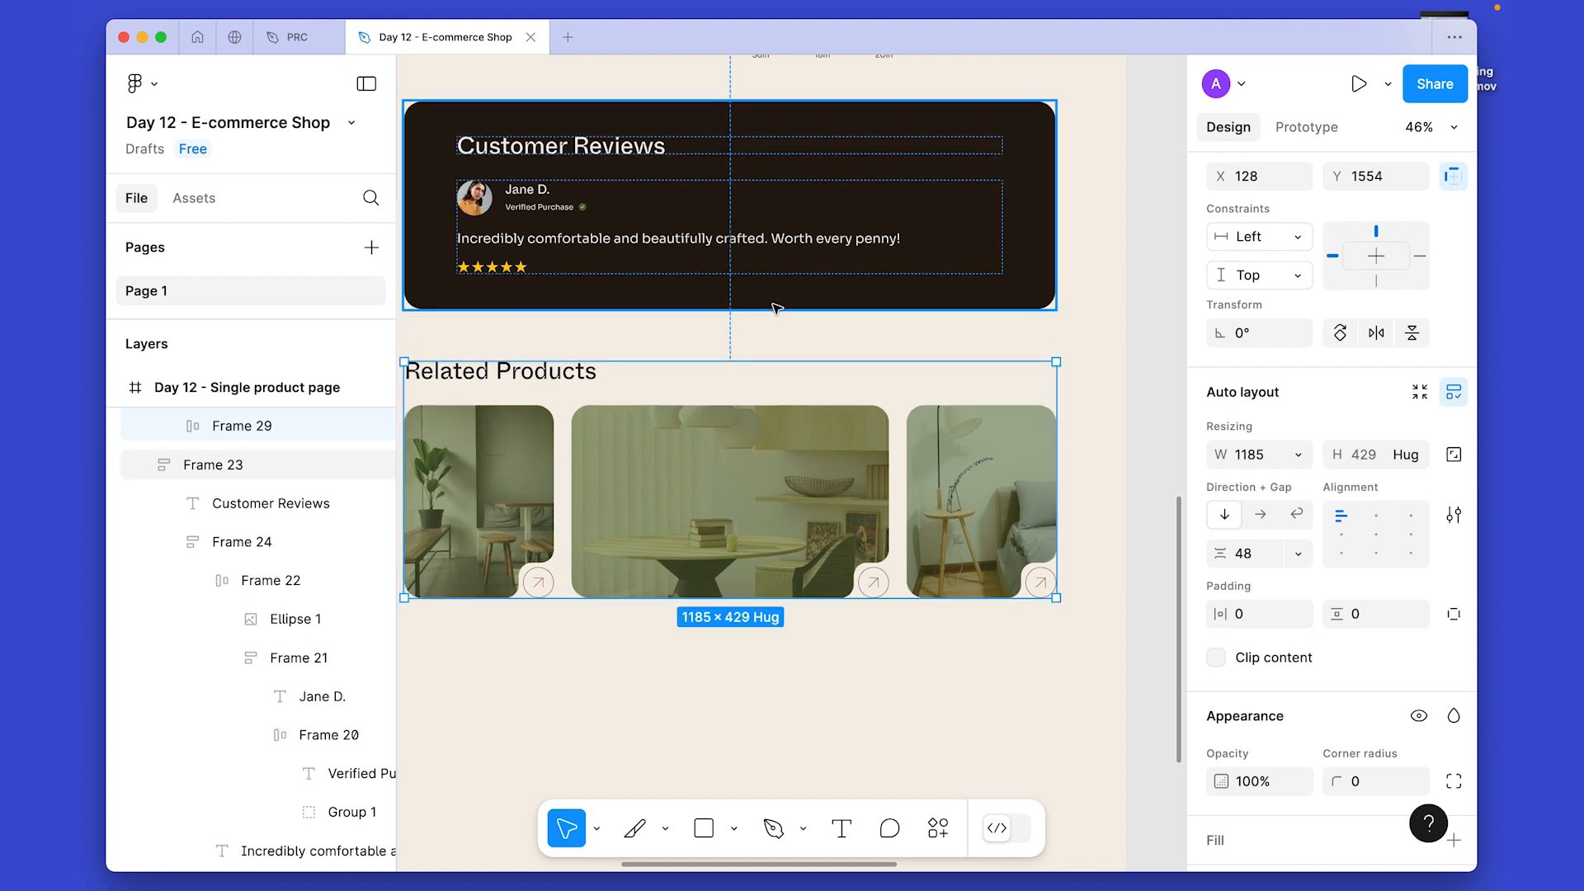
pyautogui.keyDown('shift'); pyautogui.click(776, 308); pyautogui.keyUp('shift')
pyautogui.scroll(-3, 776, 308)
pyautogui.hotkey('shift', 'alt', 'Down')
pyautogui.hotkey('shift', 'alt', 'Down')
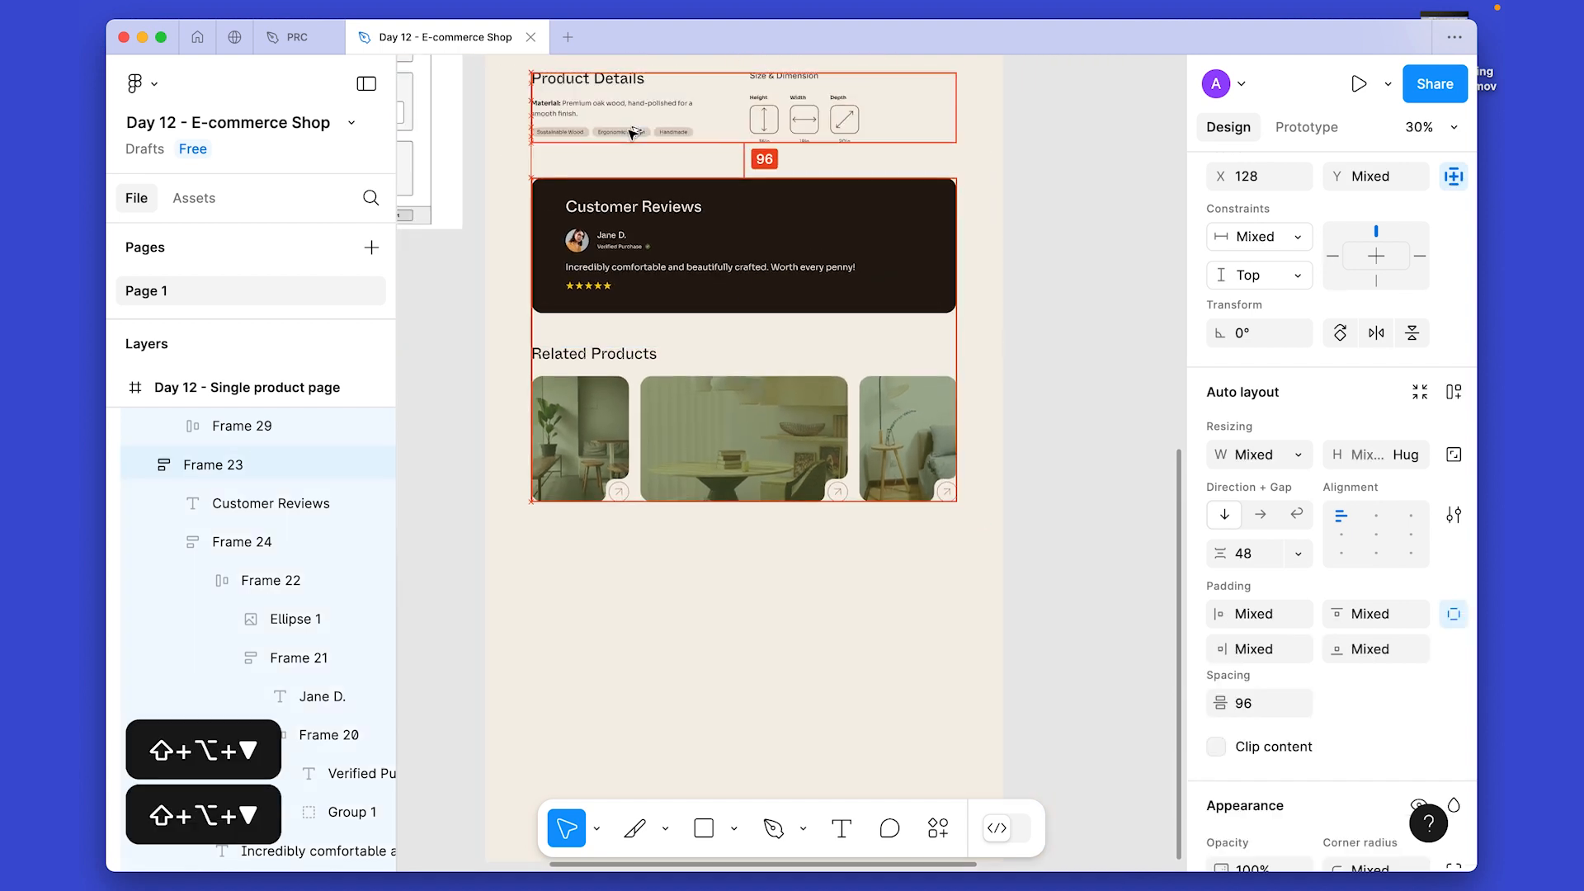
pyautogui.click(1012, 357)
pyautogui.scroll(3, 1011, 357)
pyautogui.scroll(-2, 938, 457)
pyautogui.scroll(3, 937, 456)
pyautogui.scroll(-2, 779, 509)
pyautogui.moveTo(596, 453); pyautogui.dragTo(854, 590)
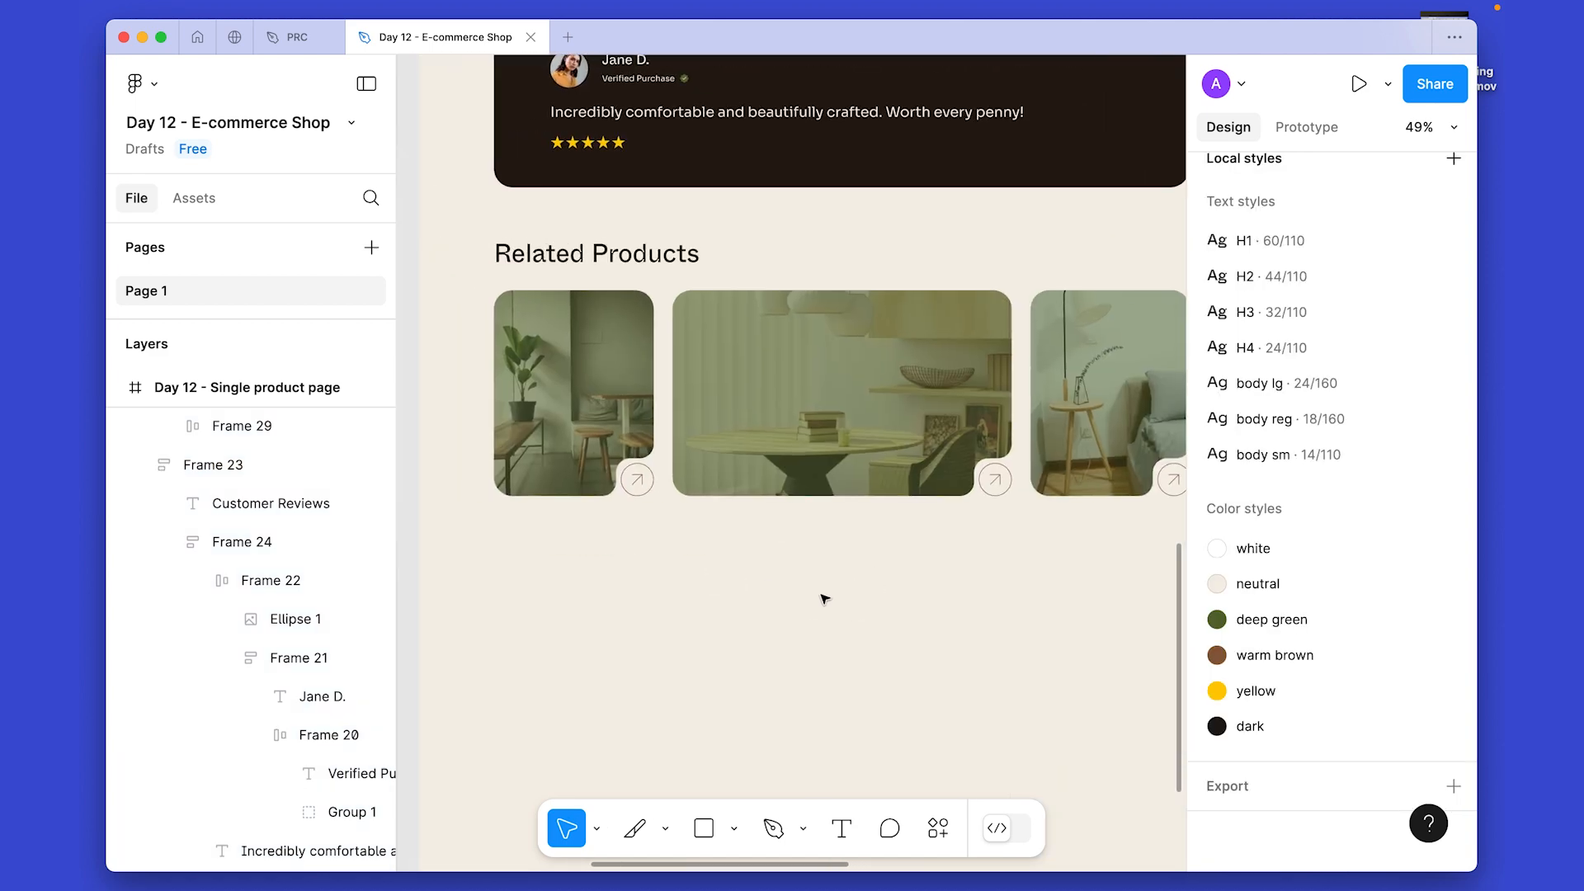
pyautogui.scroll(-2, 886, 630)
# Copy the product title, price and button pair from the hero section and paste them into the empty area below Related Products.
pyautogui.scroll(5, 886, 630)
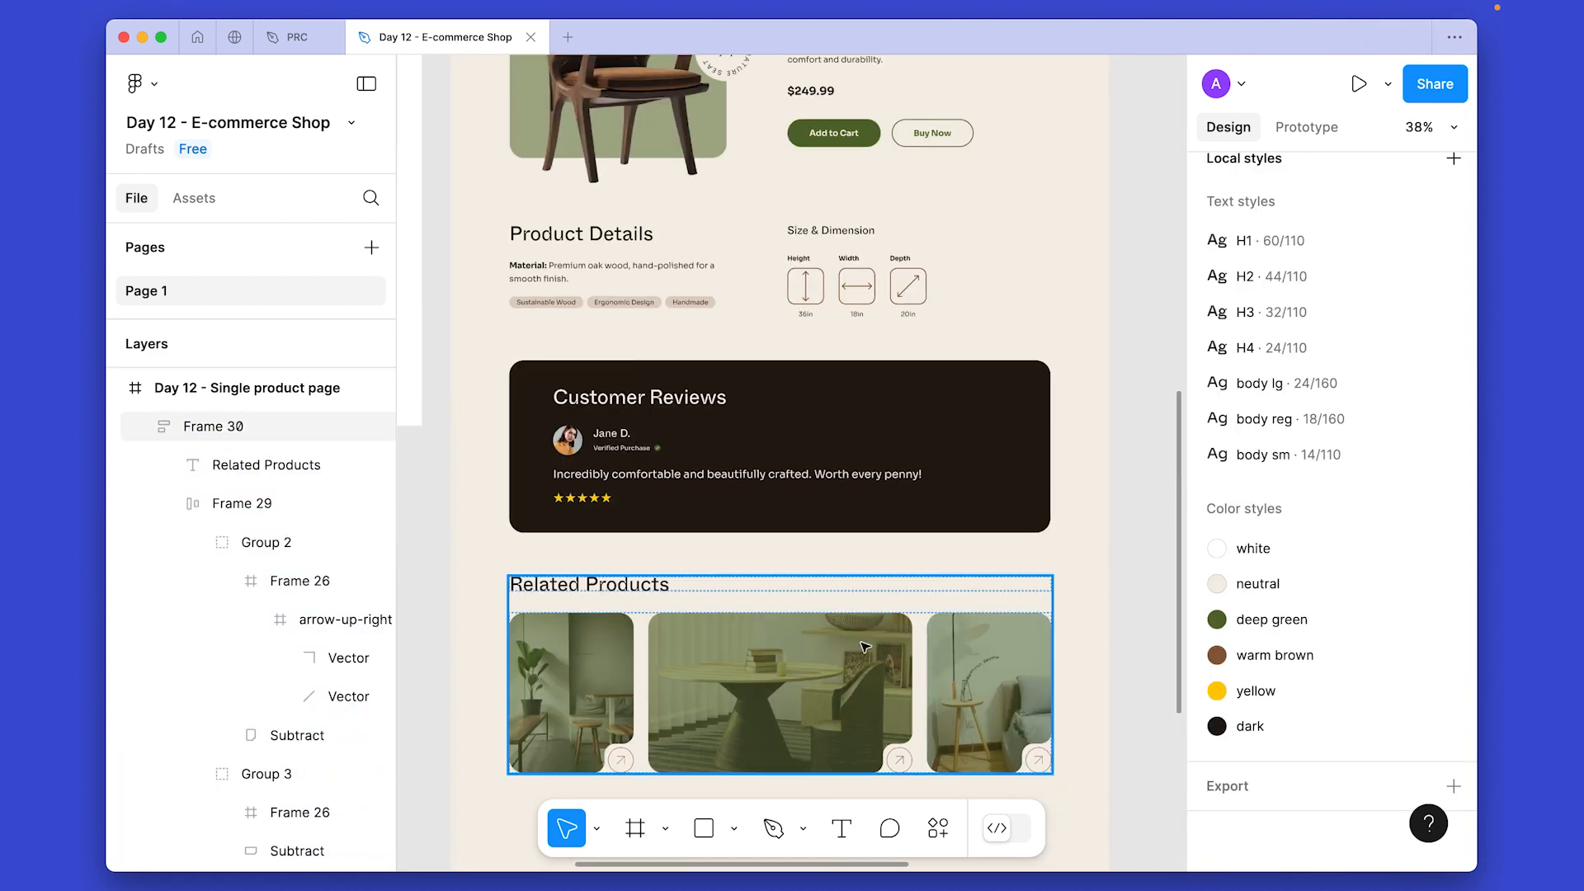
pyautogui.click(873, 172)
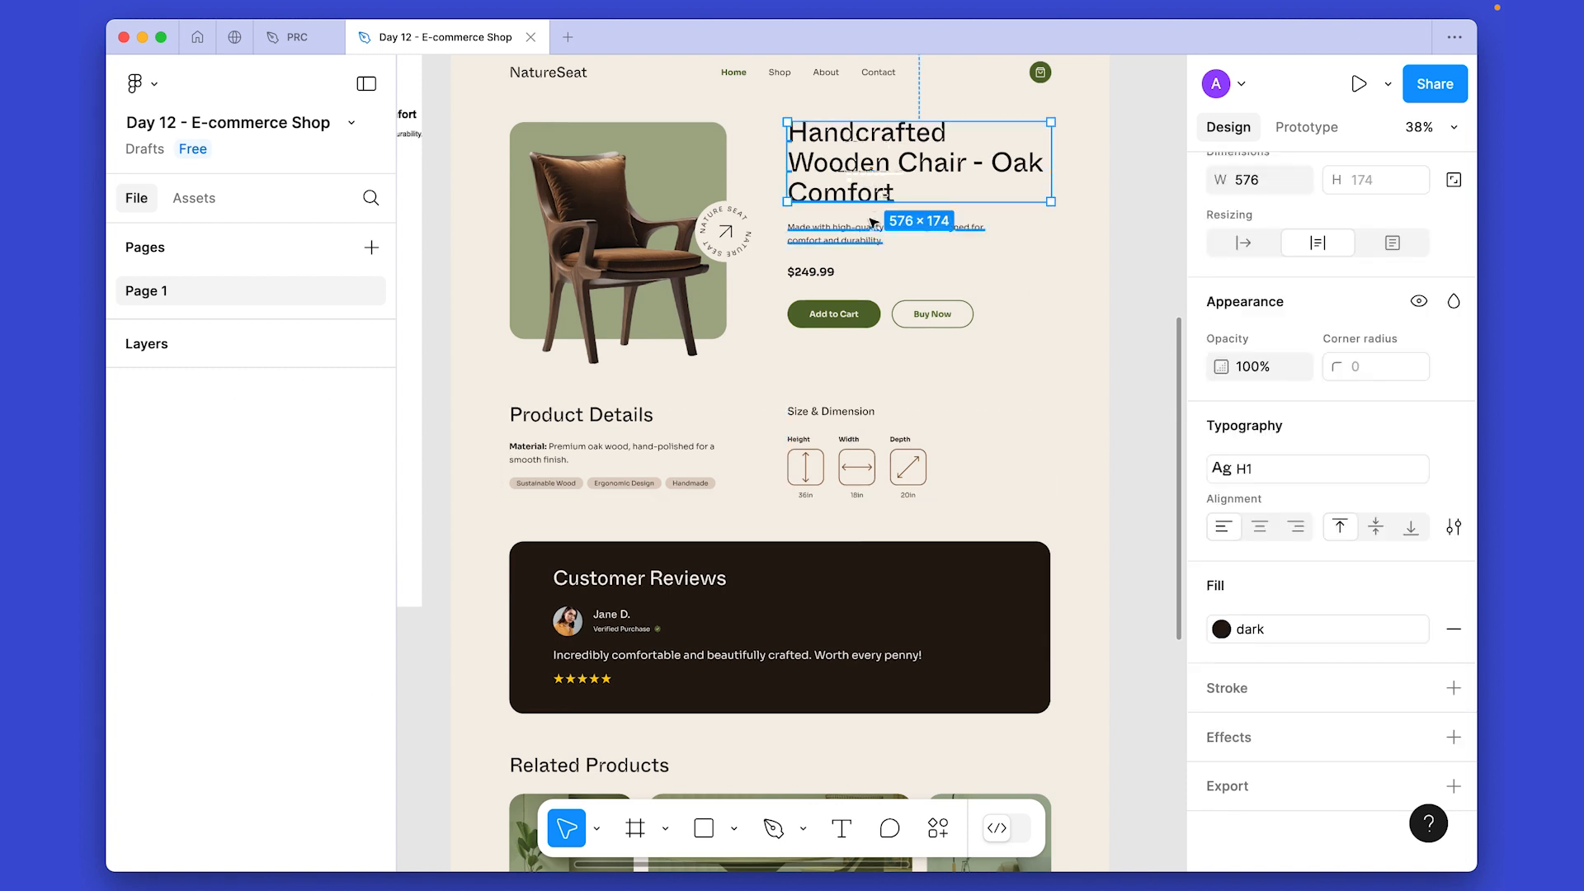
pyautogui.keyDown('shift'); pyautogui.click(811, 273); pyautogui.keyUp('shift')
pyautogui.keyDown('shift'); pyautogui.click(828, 320); pyautogui.keyUp('shift')
pyautogui.press('super+c')
pyautogui.scroll(-10, 693, 371)
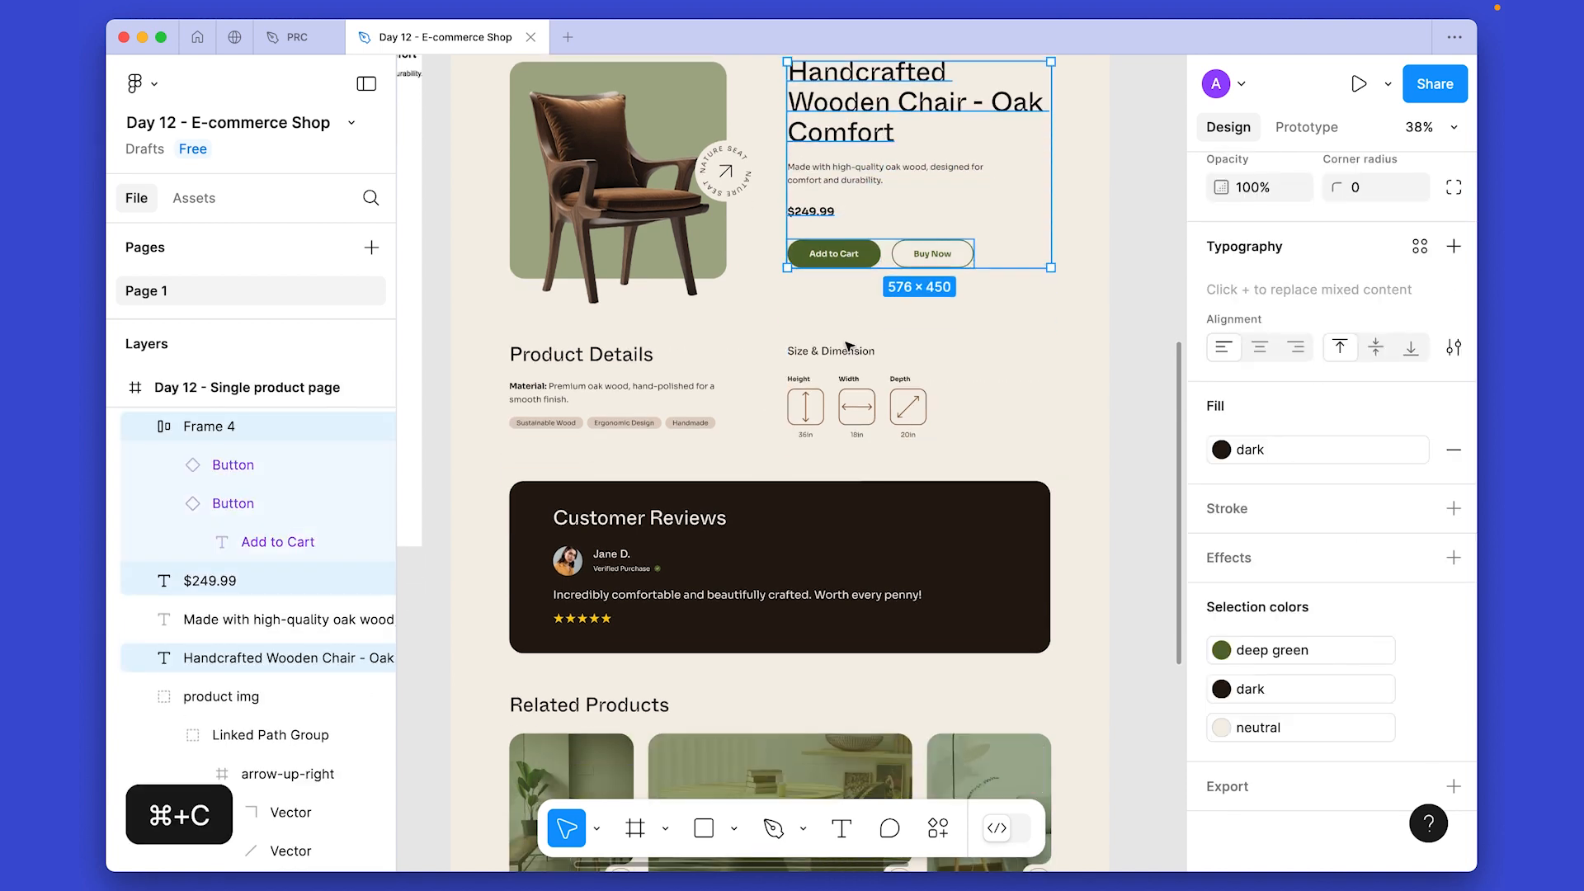
pyautogui.rightClick(693, 371)
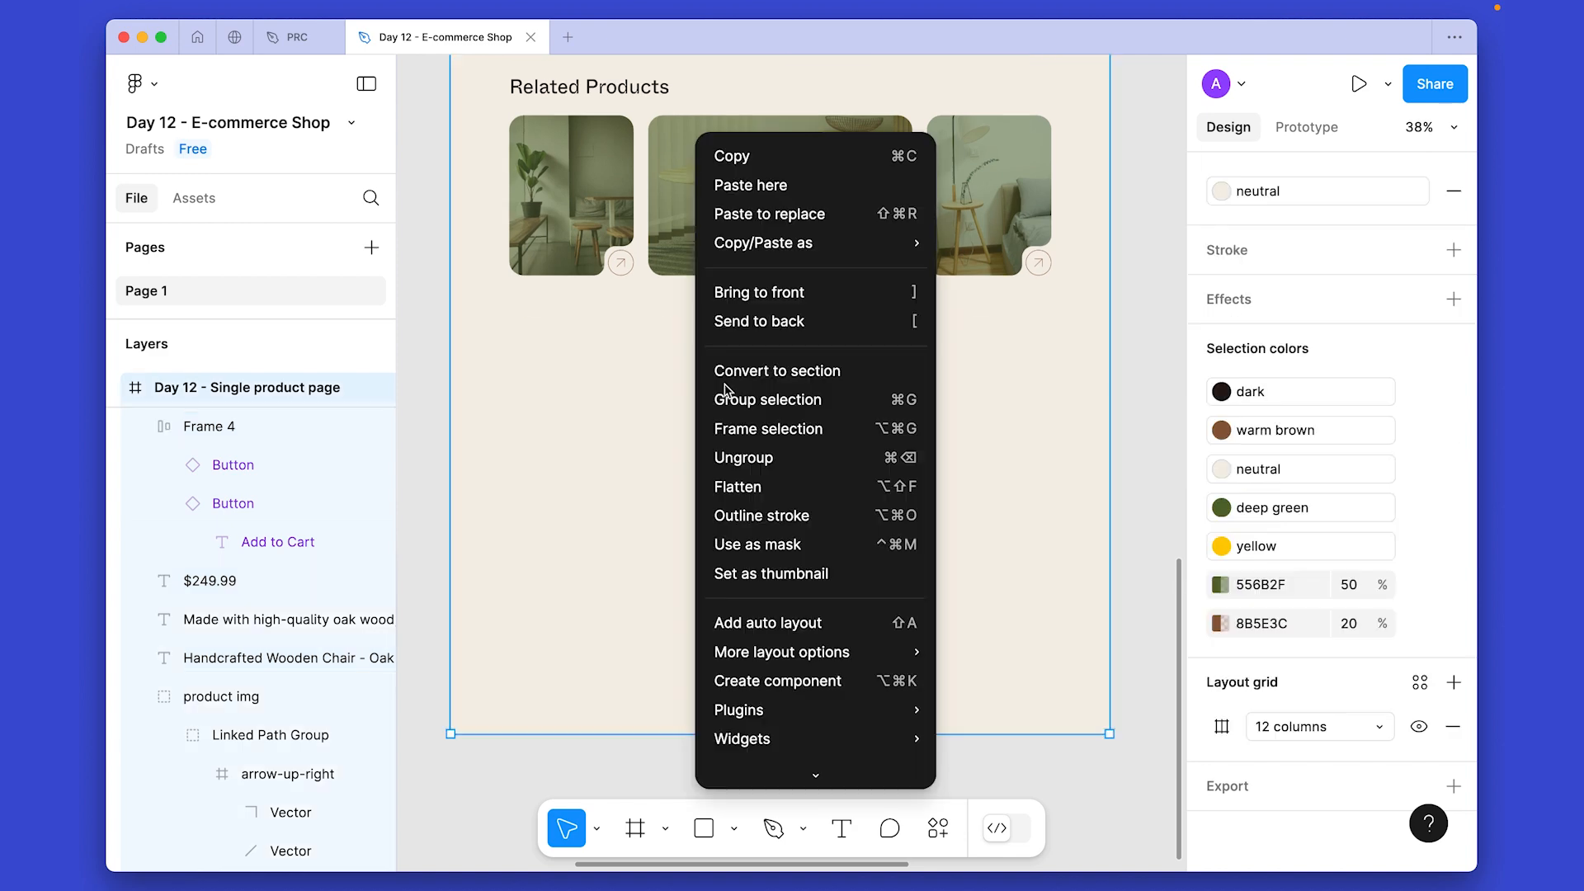
pyautogui.click(787, 187)
pyautogui.press('Escape')
# Ungroup the pasted button pair and delete the Buy Now button.
pyautogui.click(823, 564)
pyautogui.press('super+shift+g')
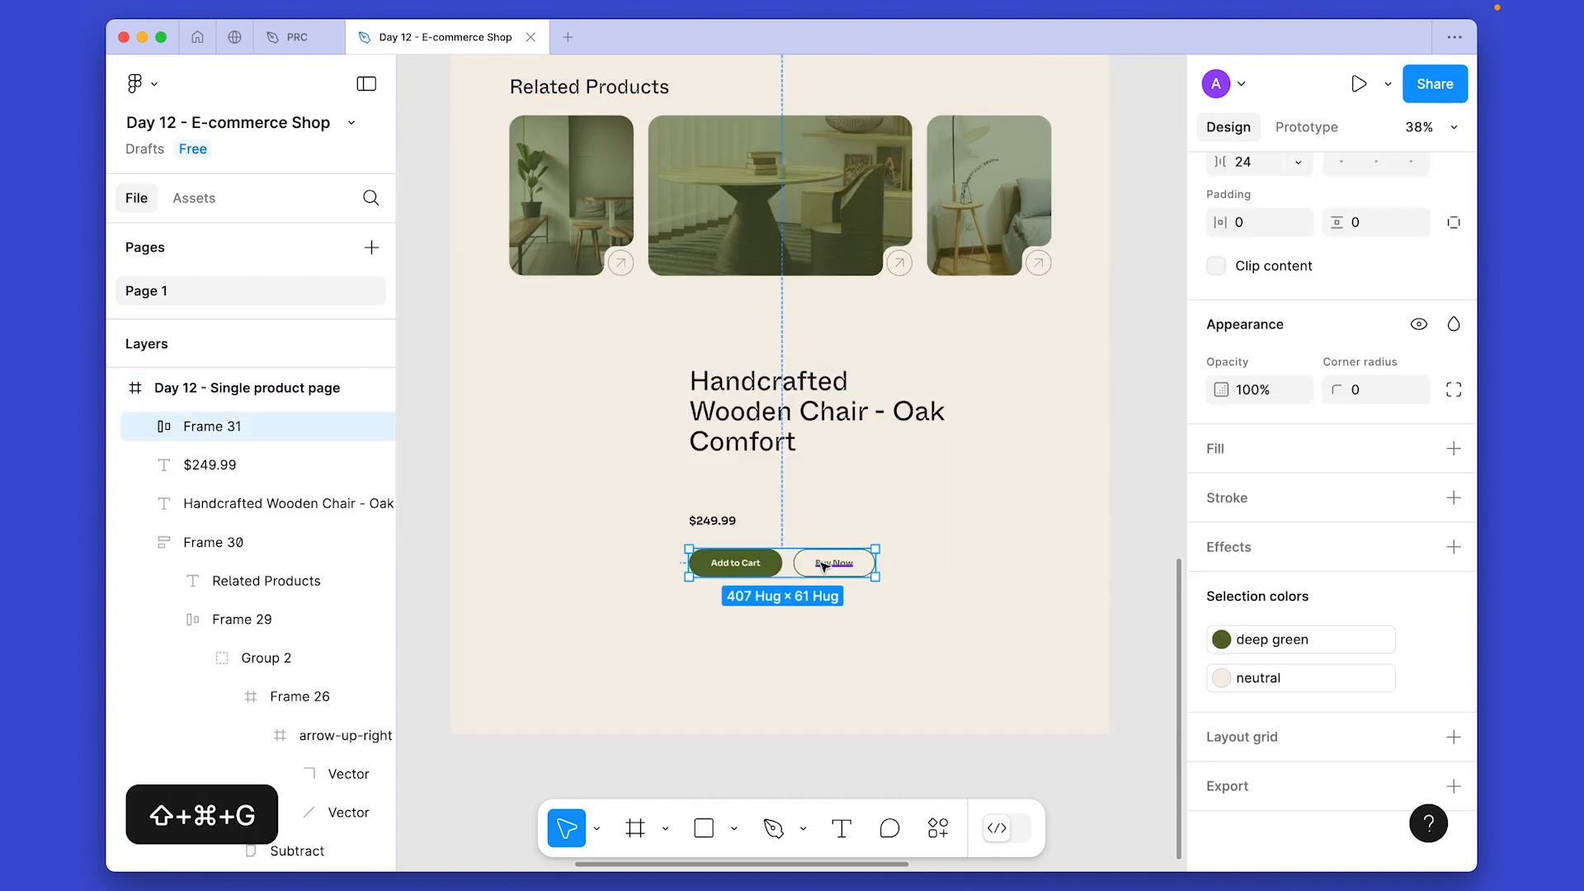
pyautogui.press('Escape')
pyautogui.click(824, 565)
pyautogui.press('Delete')
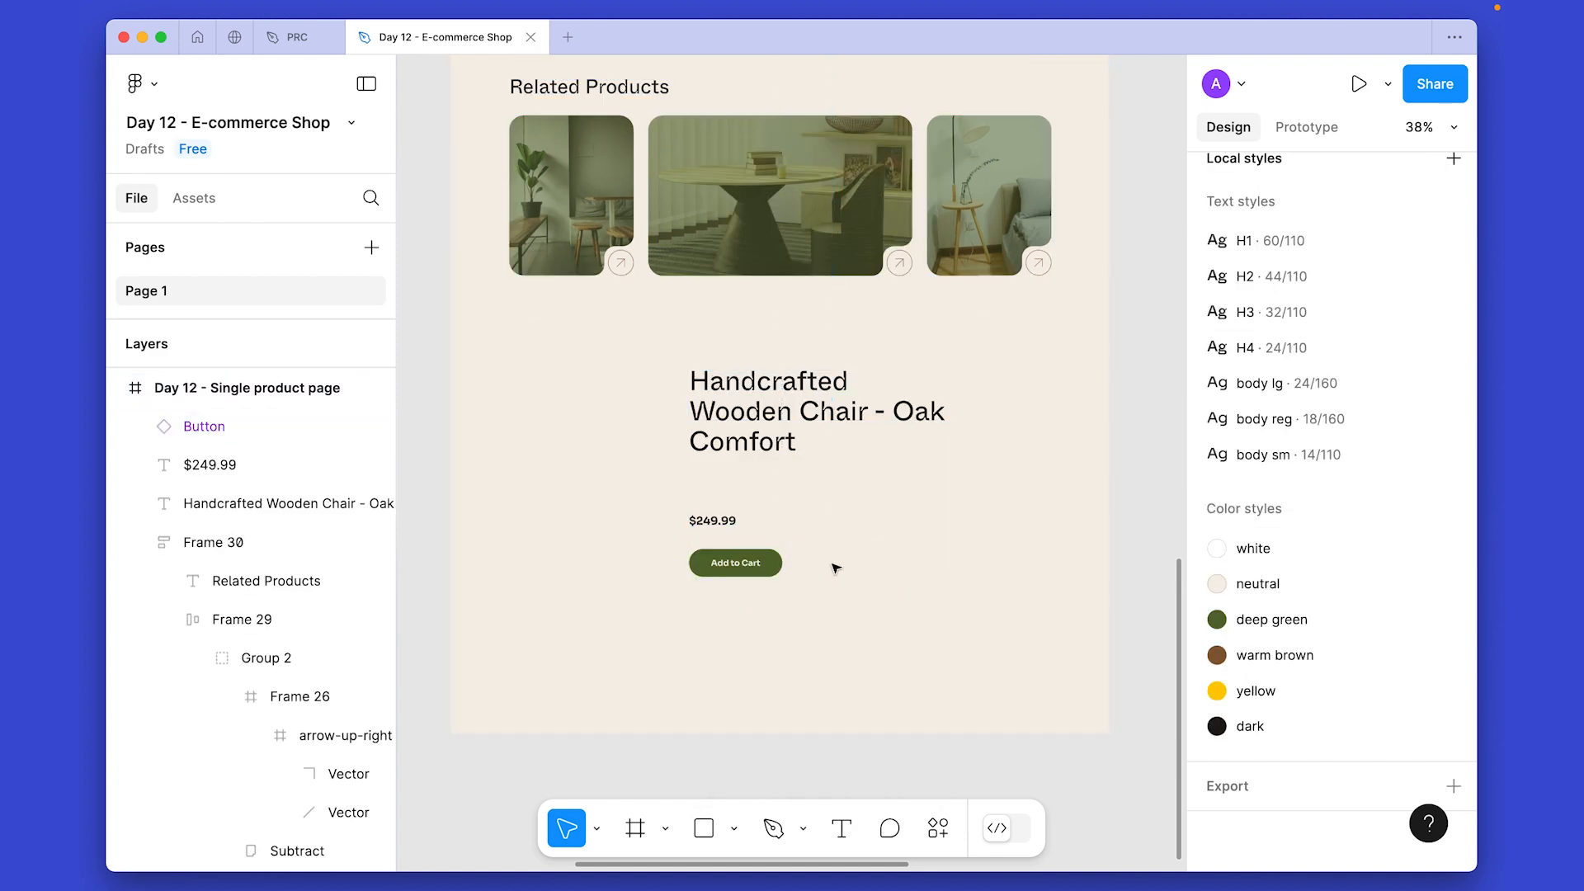
# Combine the pasted title, $249.99 price and Add to Cart button in one auto layout frame.
pyautogui.click(712, 520)
pyautogui.keyDown('shift'); pyautogui.click(767, 411); pyautogui.keyUp('shift')
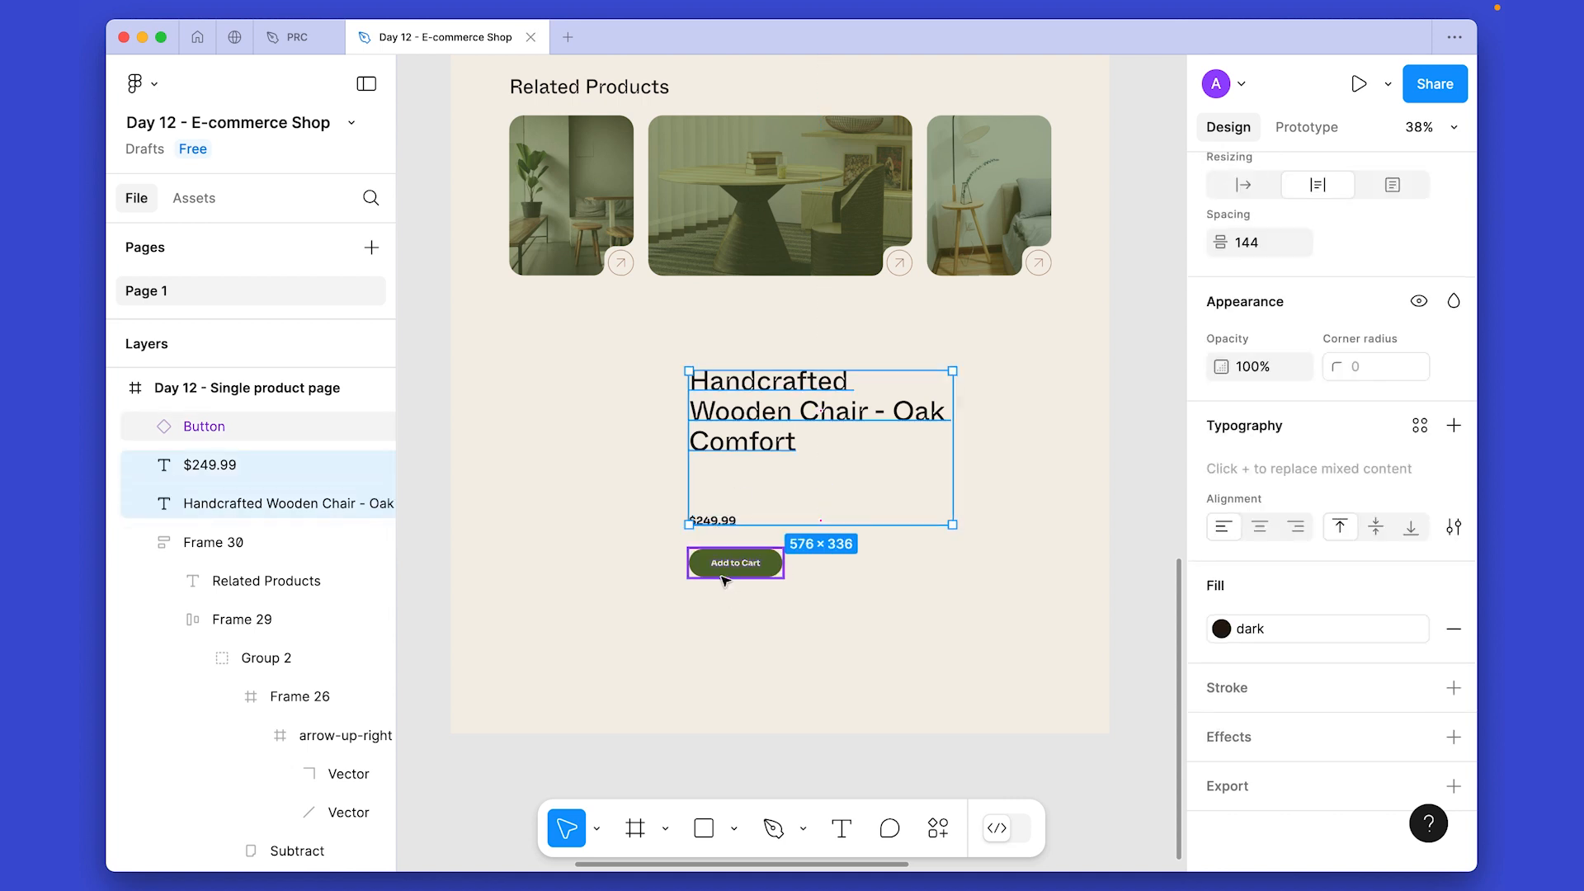
pyautogui.keyDown('shift'); pyautogui.click(724, 578); pyautogui.keyUp('shift')
pyautogui.hotkey('shift', 'a')
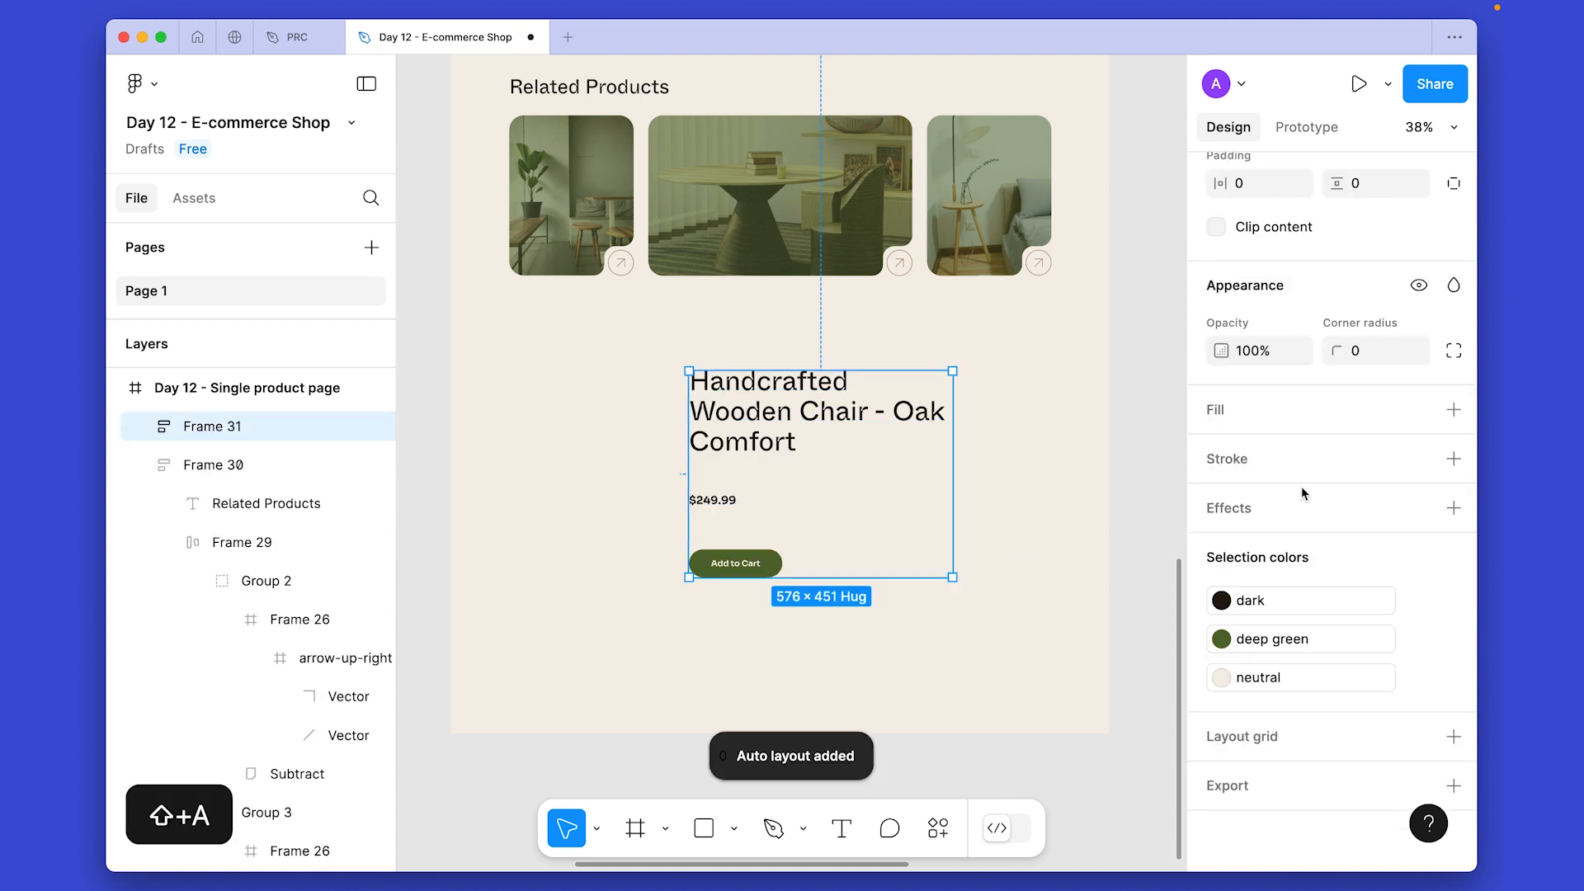
# Apply the H3 text style to the pasted "Handcrafted Wooden Chair - Oak Comfort" title.
pyautogui.press('Return')
pyautogui.click(1297, 468)
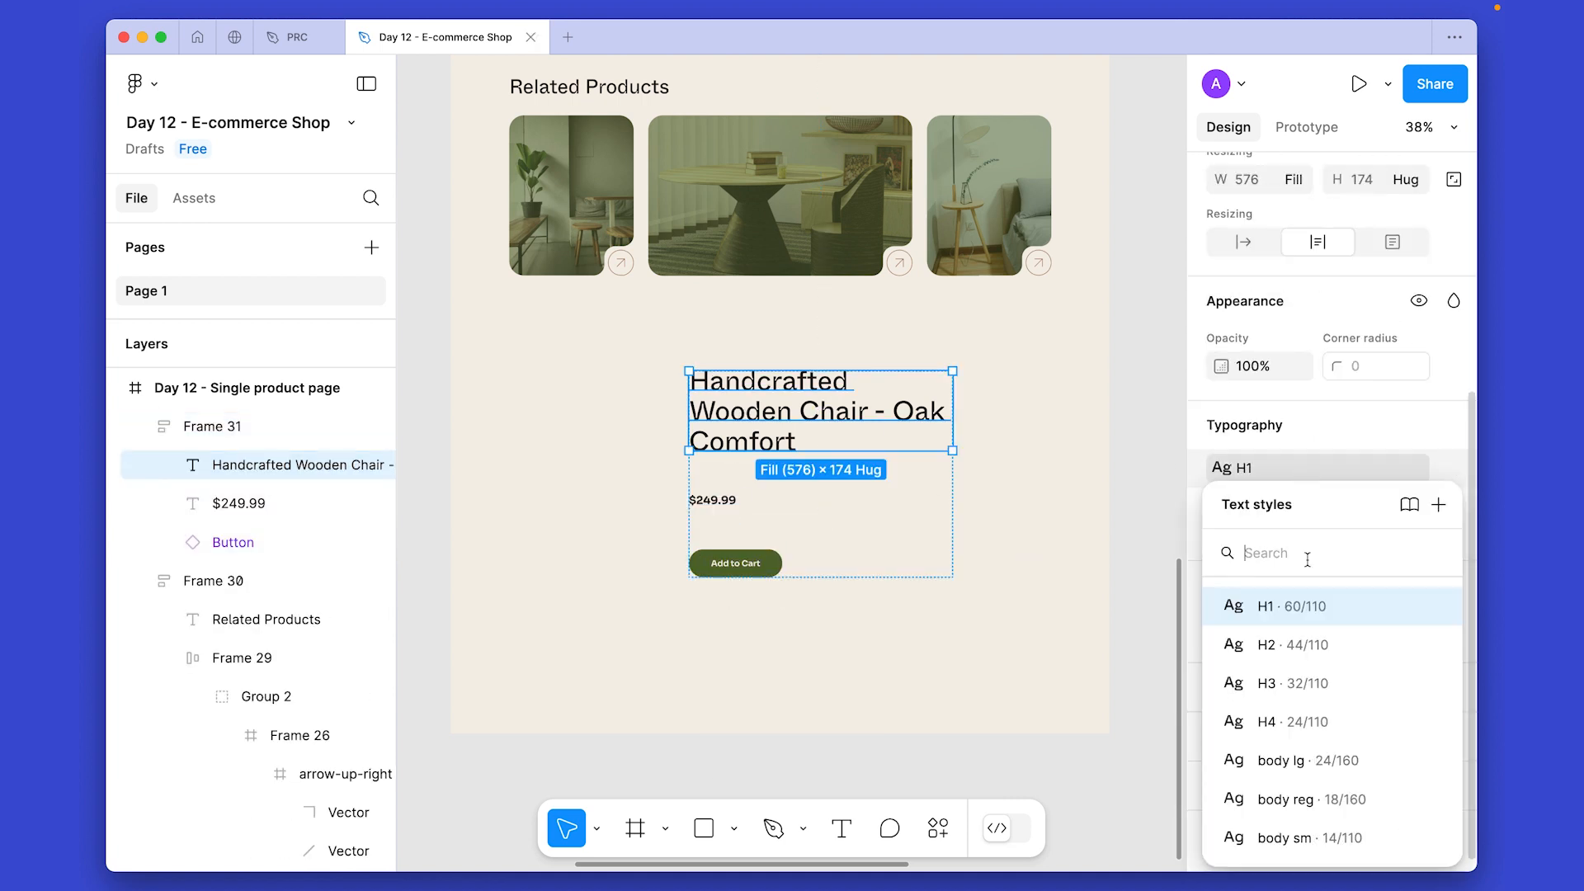
pyautogui.click(1308, 686)
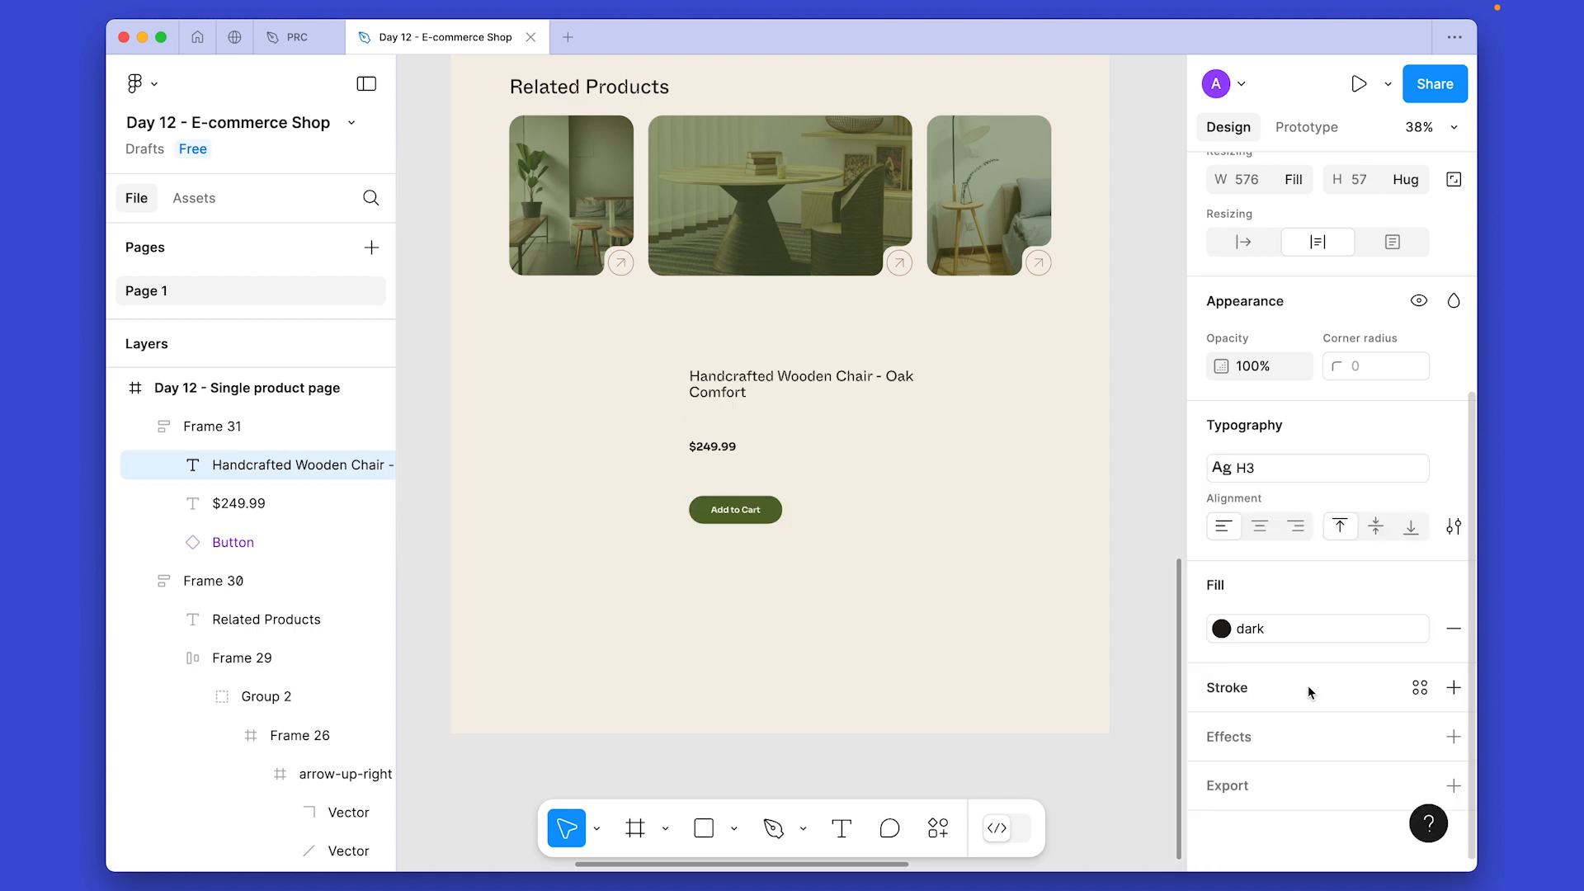
pyautogui.press('Escape')
# Arrange the title, price and button frame horizontally and make the title's width hug its contents.
pyautogui.scroll(4, 1262, 445)
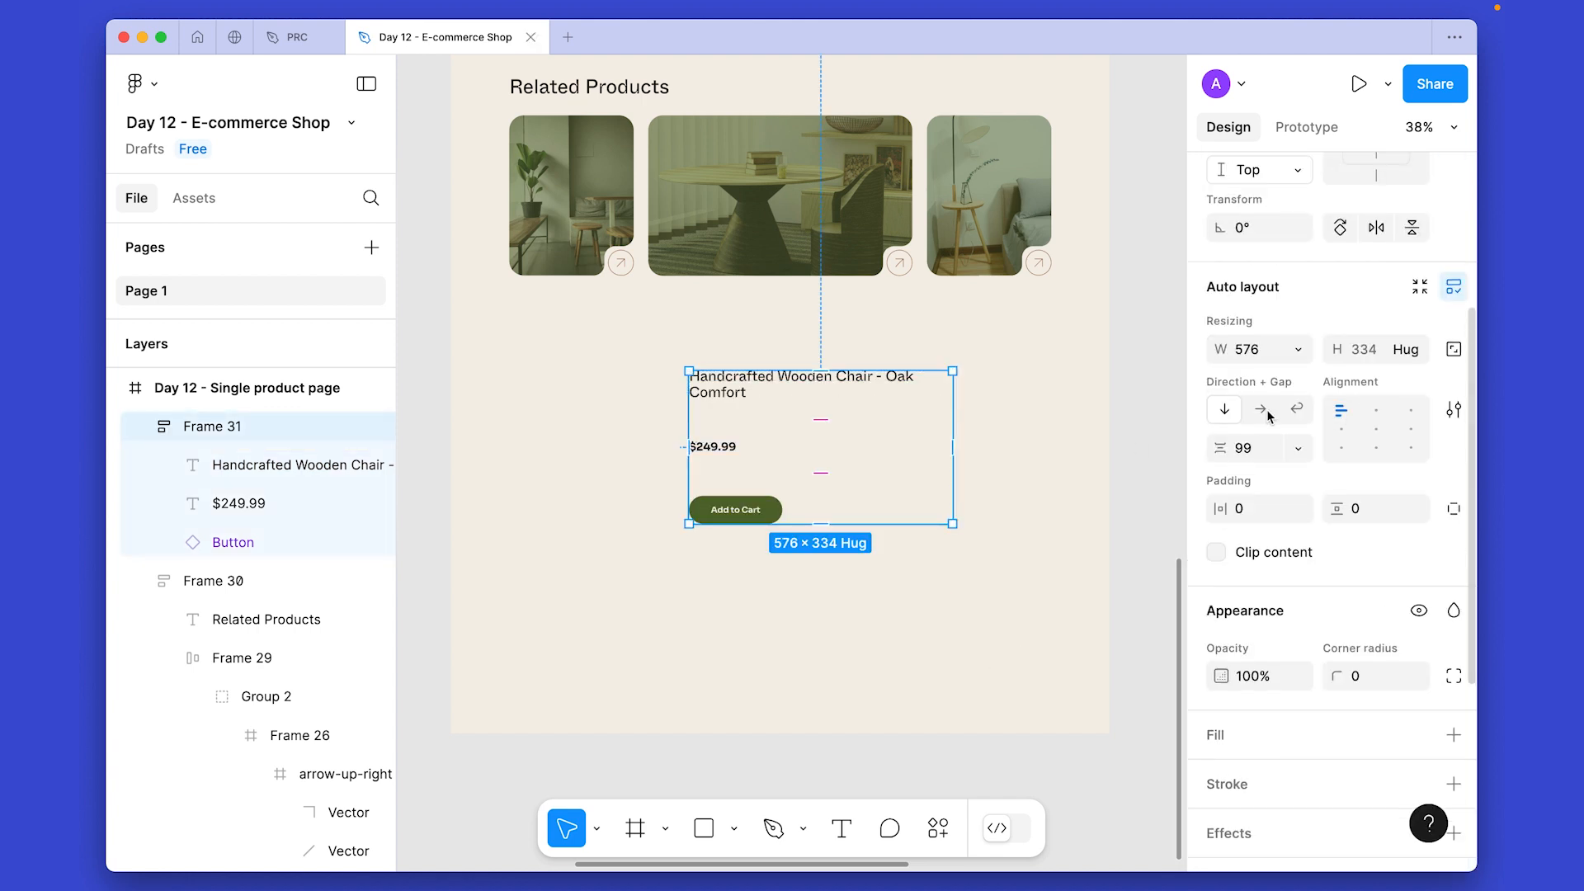
pyautogui.click(1260, 409)
pyautogui.click(707, 426)
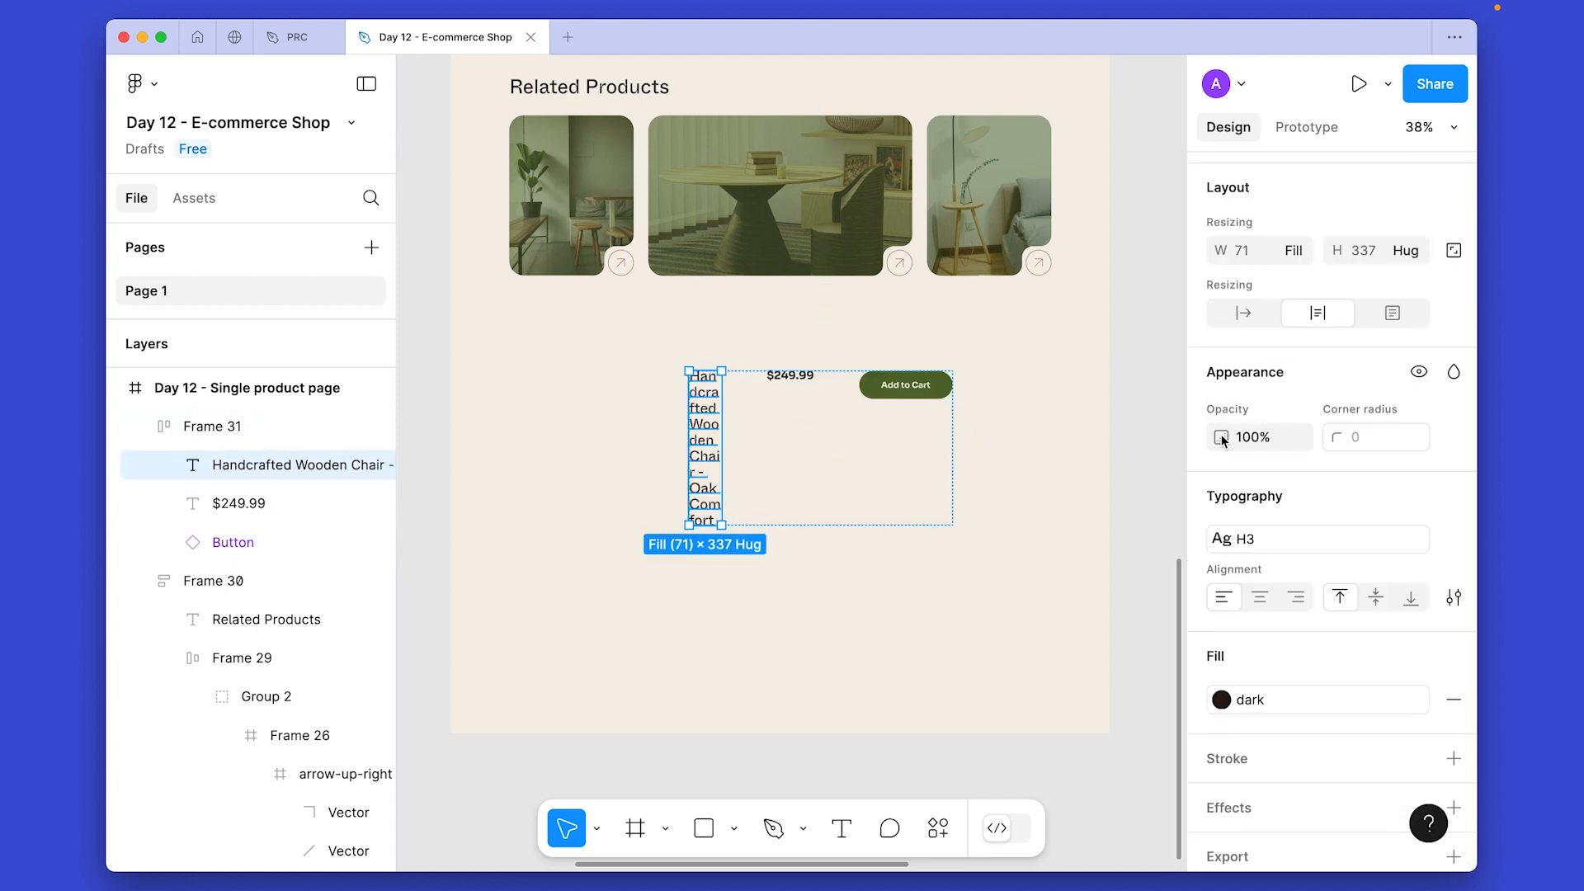
pyautogui.click(1298, 250)
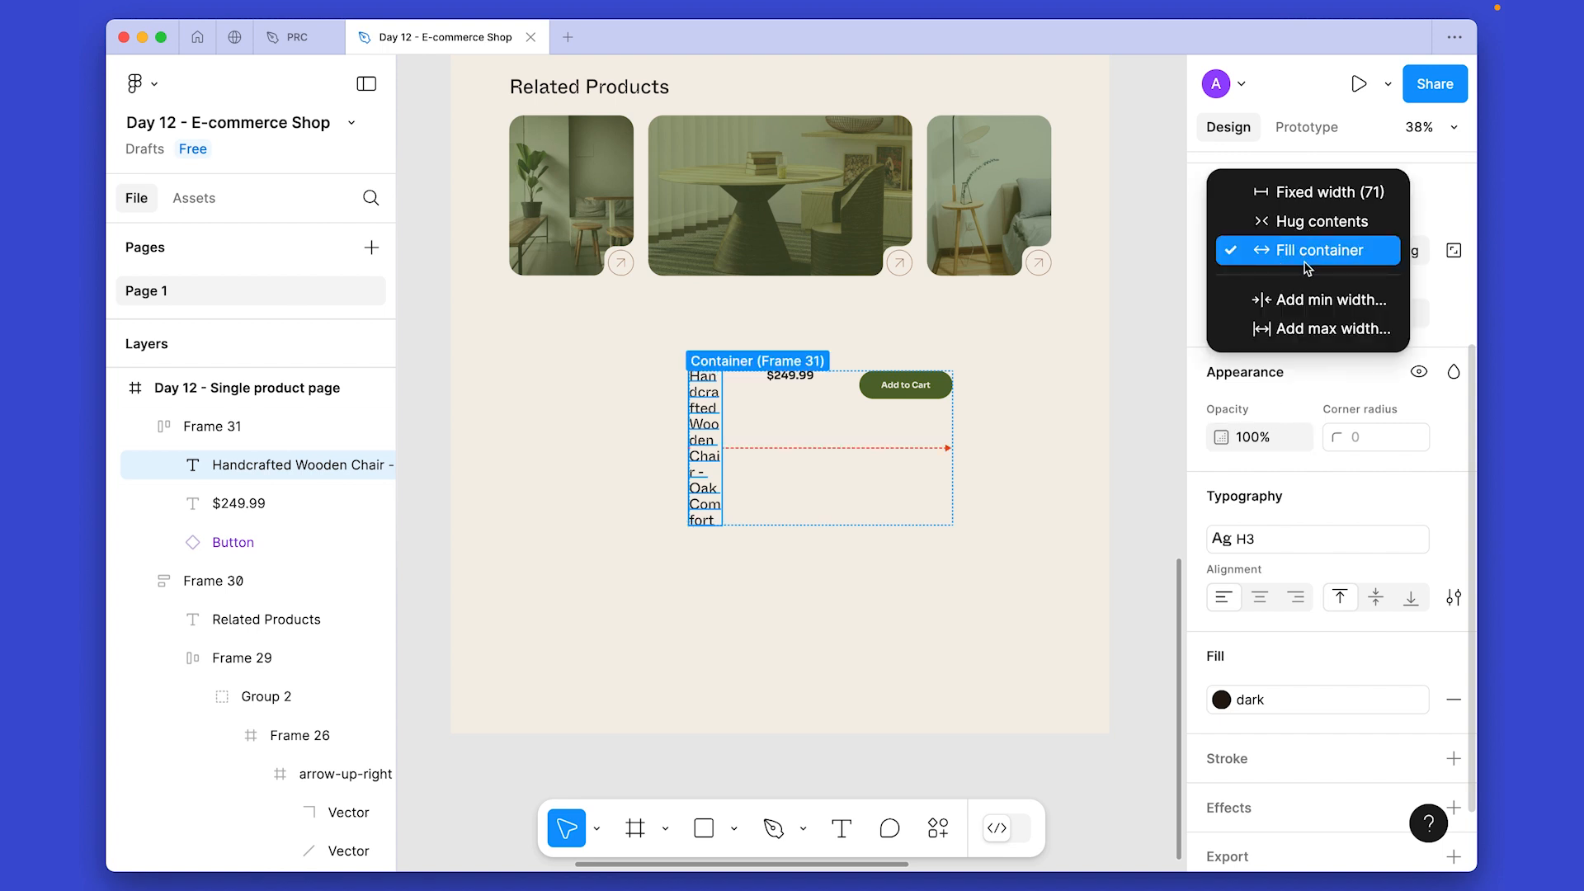
pyautogui.click(1266, 218)
pyautogui.press('Escape')
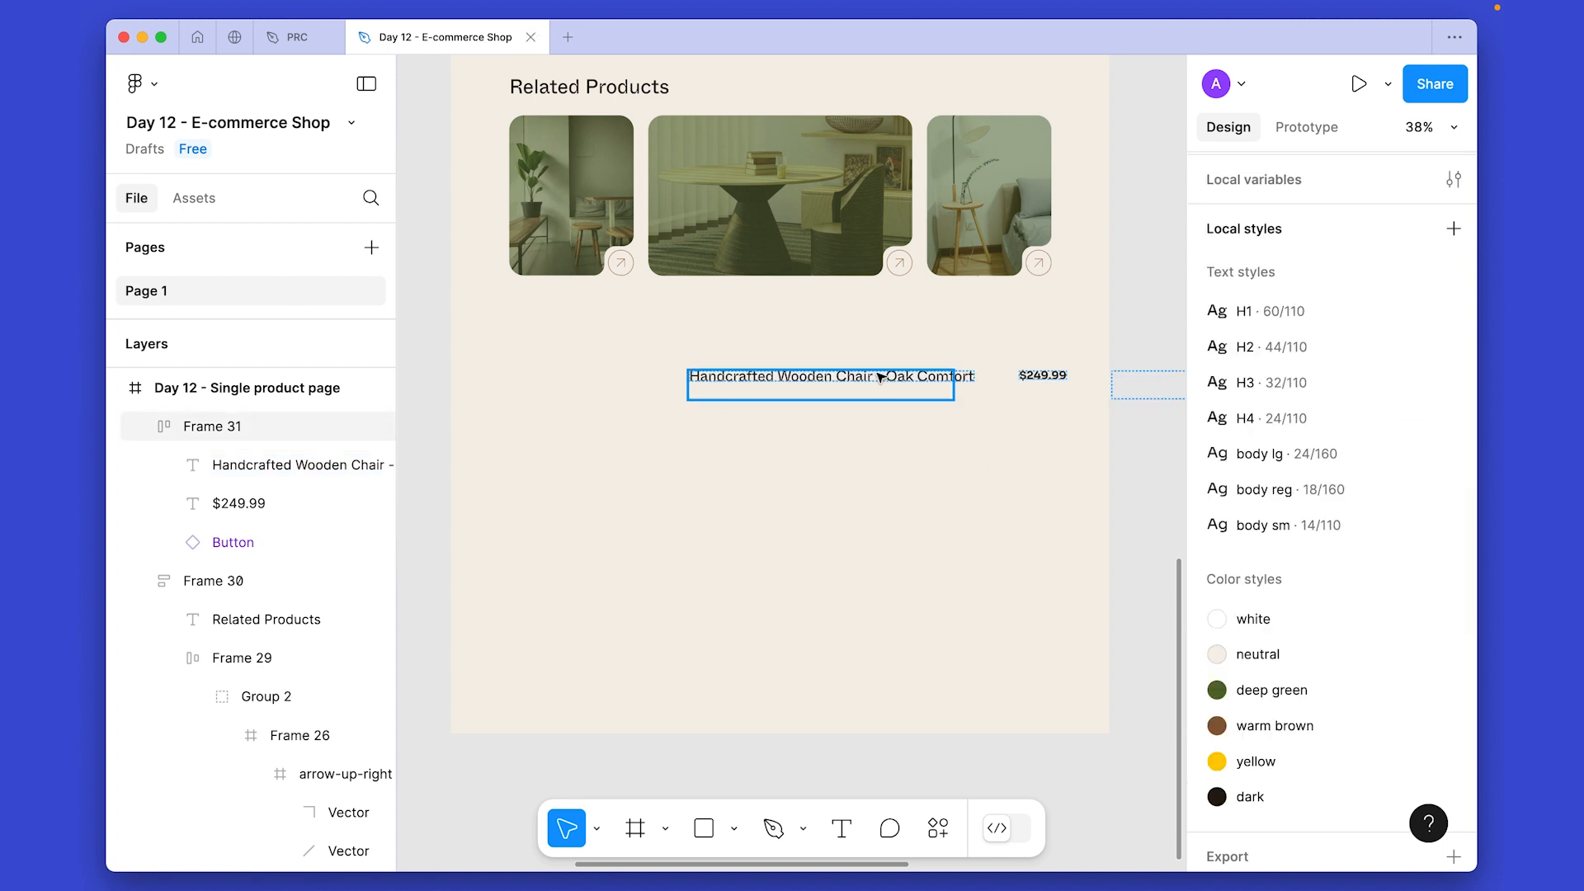
# Make the row frame's width hug its contents and center-align the title, price and button within it.
pyautogui.scroll(3, 1304, 248)
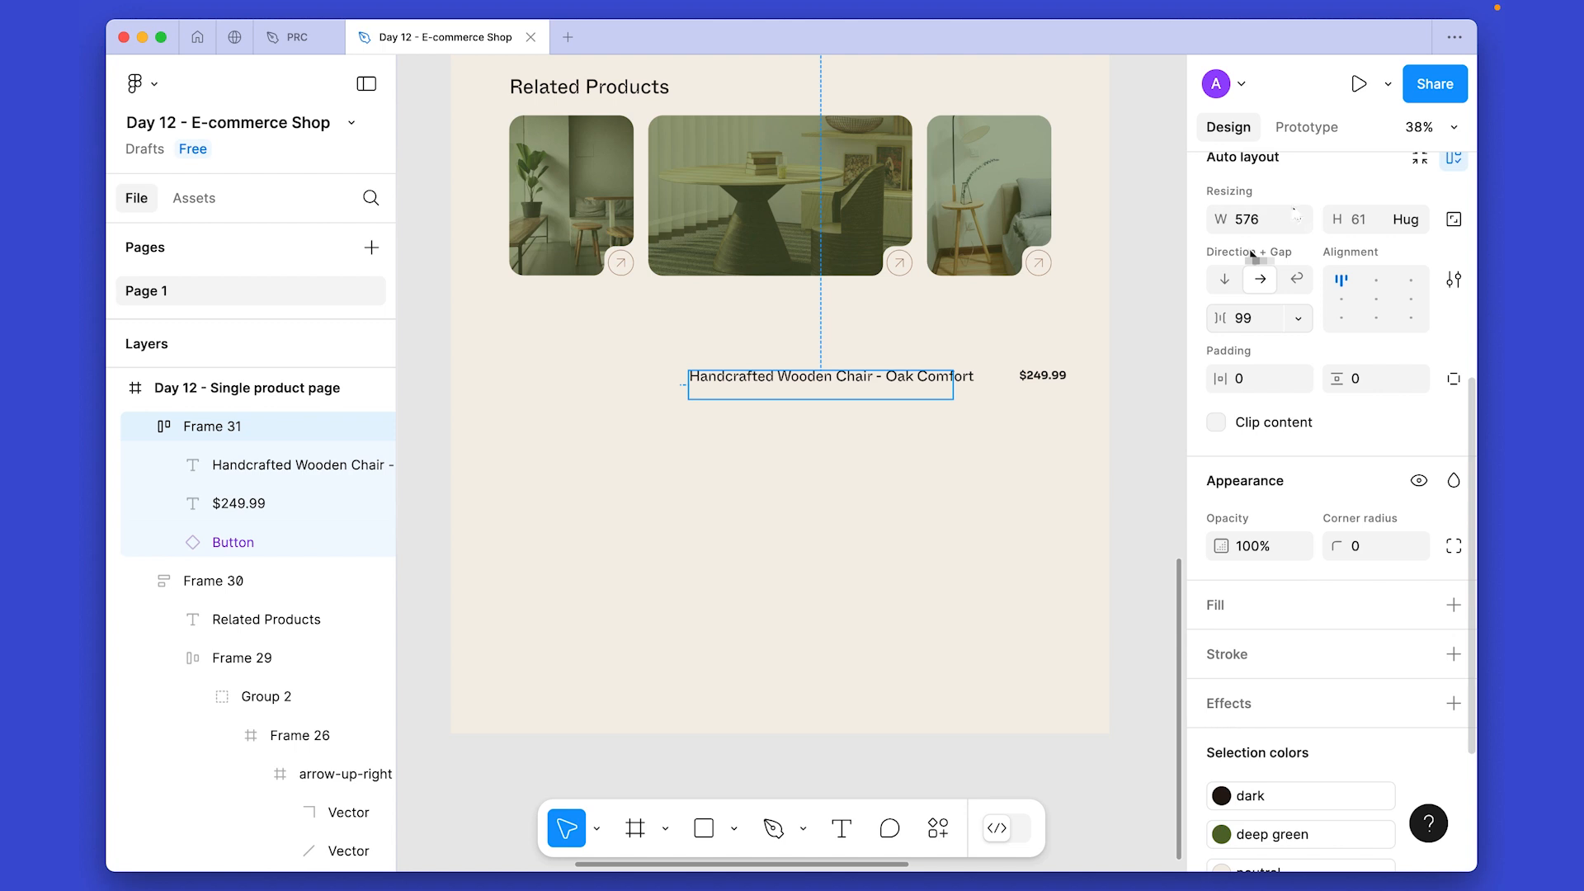
pyautogui.click(1302, 223)
pyautogui.click(1281, 250)
pyautogui.scroll(2, 792, 536)
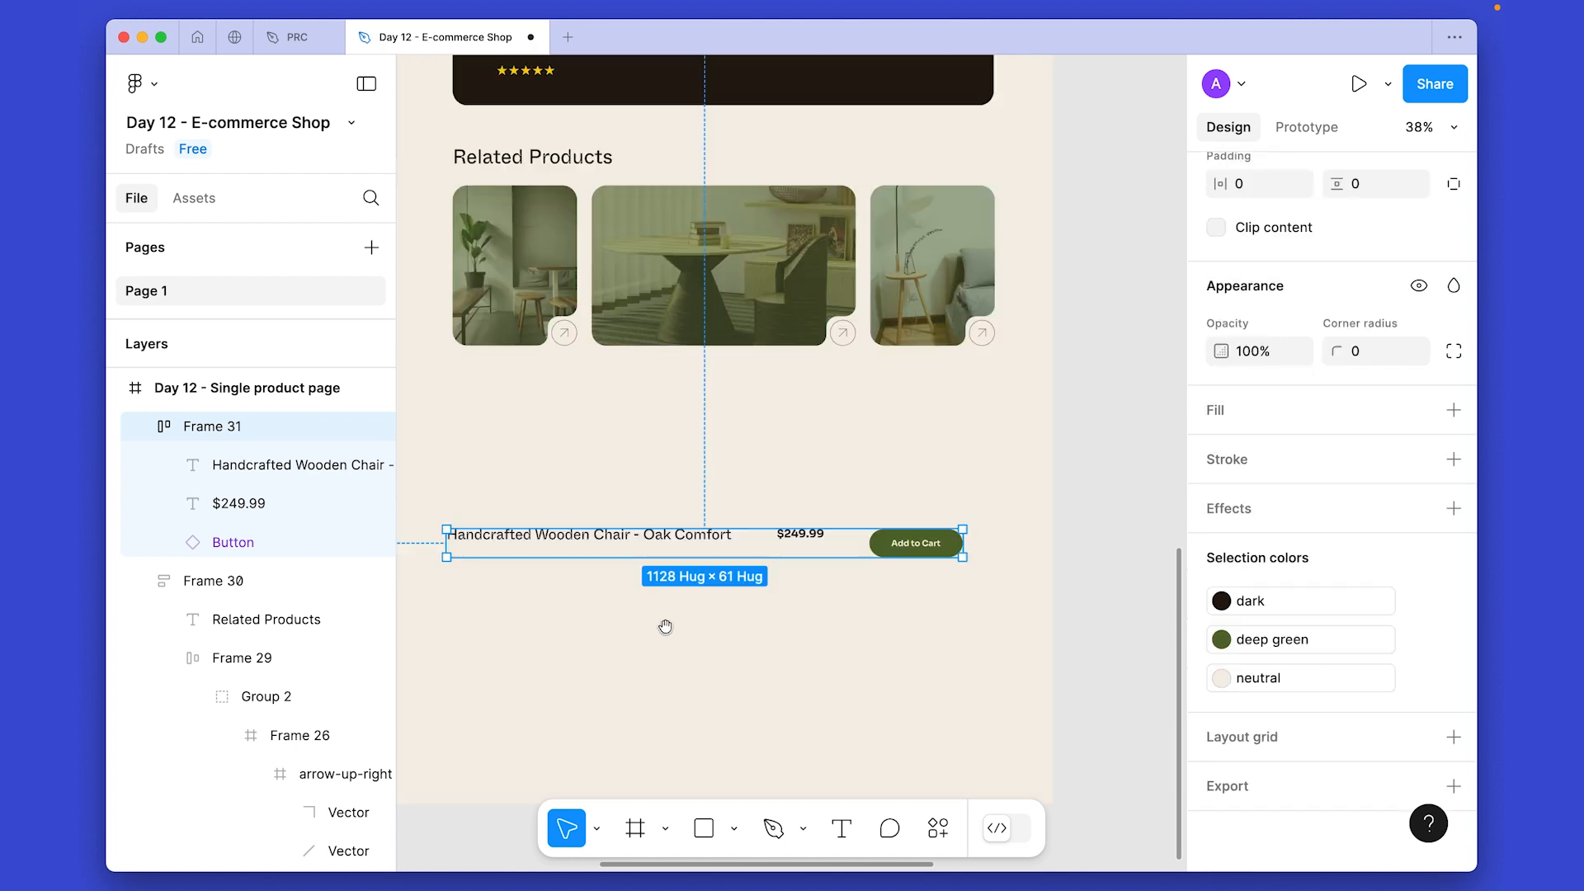
pyautogui.scroll(-2, 677, 594)
pyautogui.scroll(1, 1328, 343)
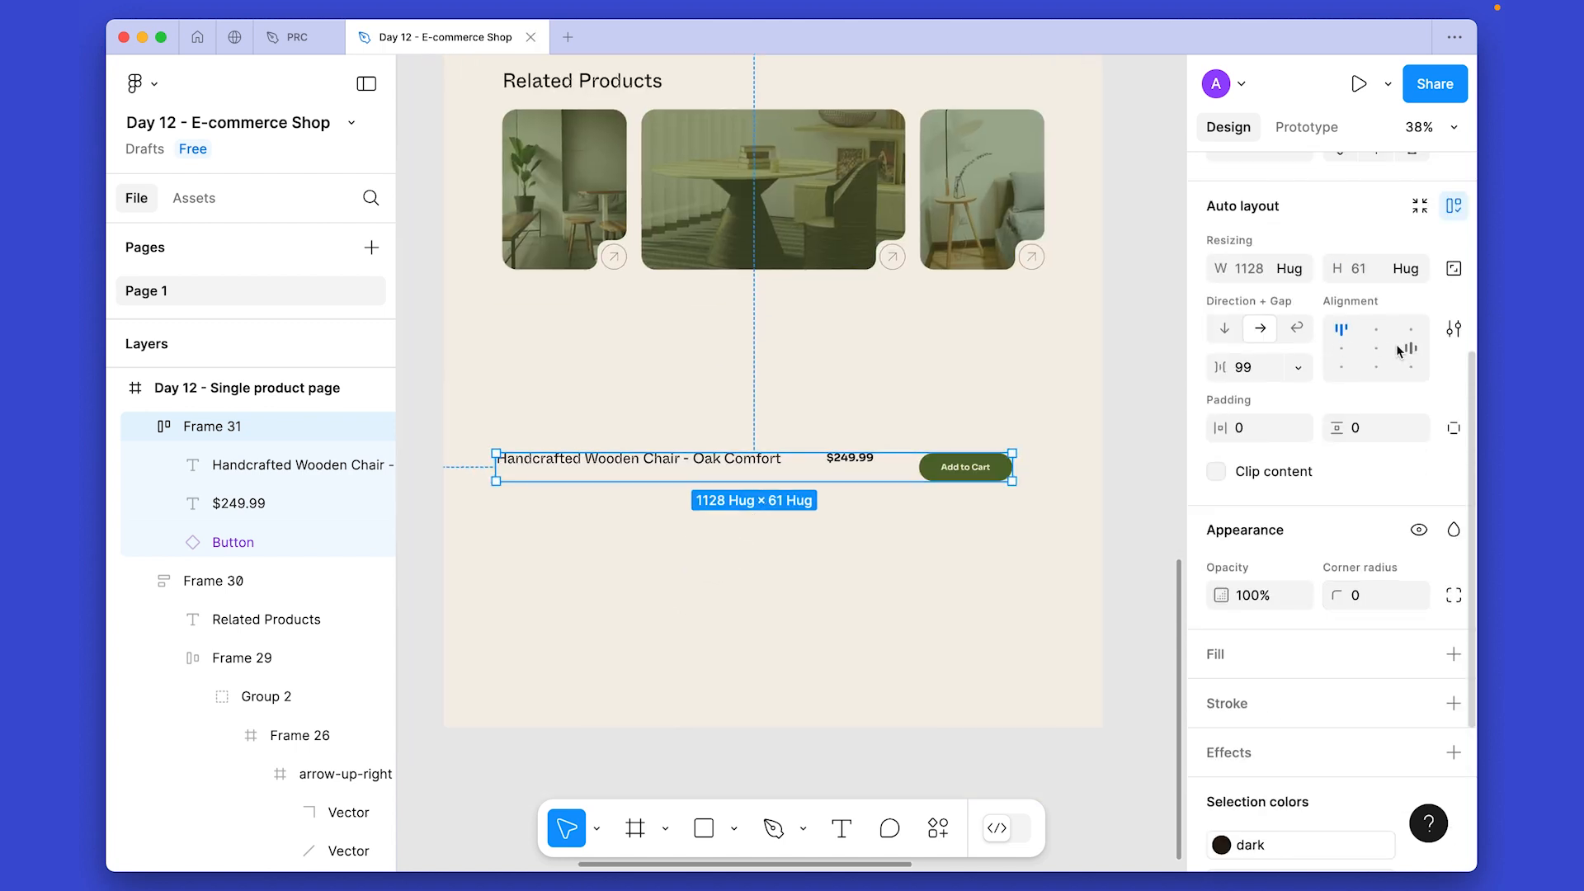
pyautogui.click(1376, 347)
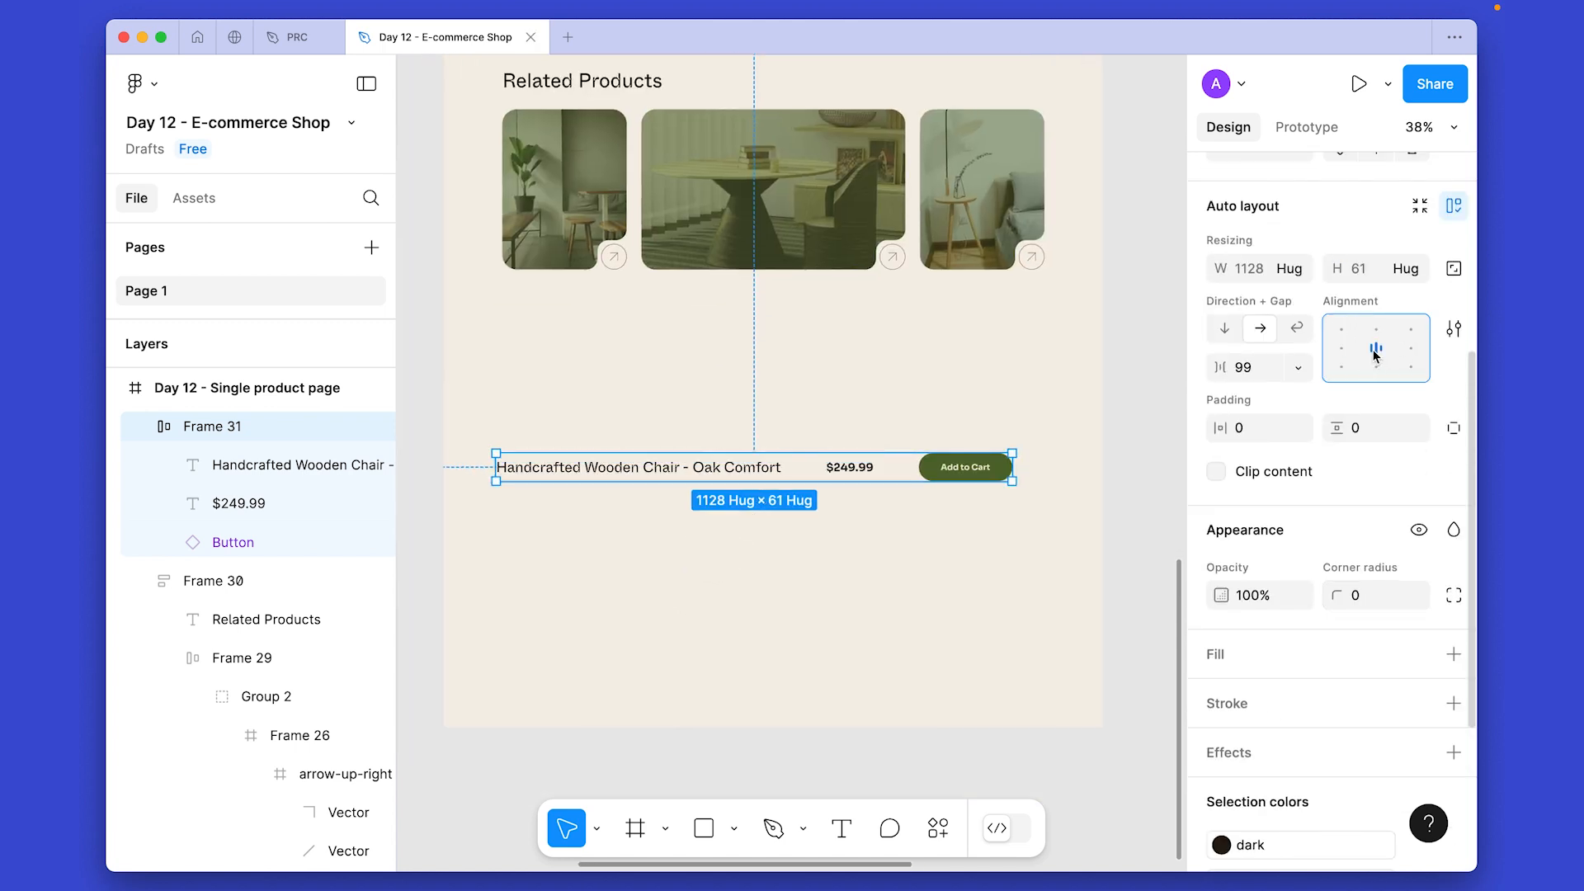
# Break the row's product title onto a second line before "Oak Comfort".
pyautogui.doubleClick(699, 476)
pyautogui.doubleClick(693, 472)
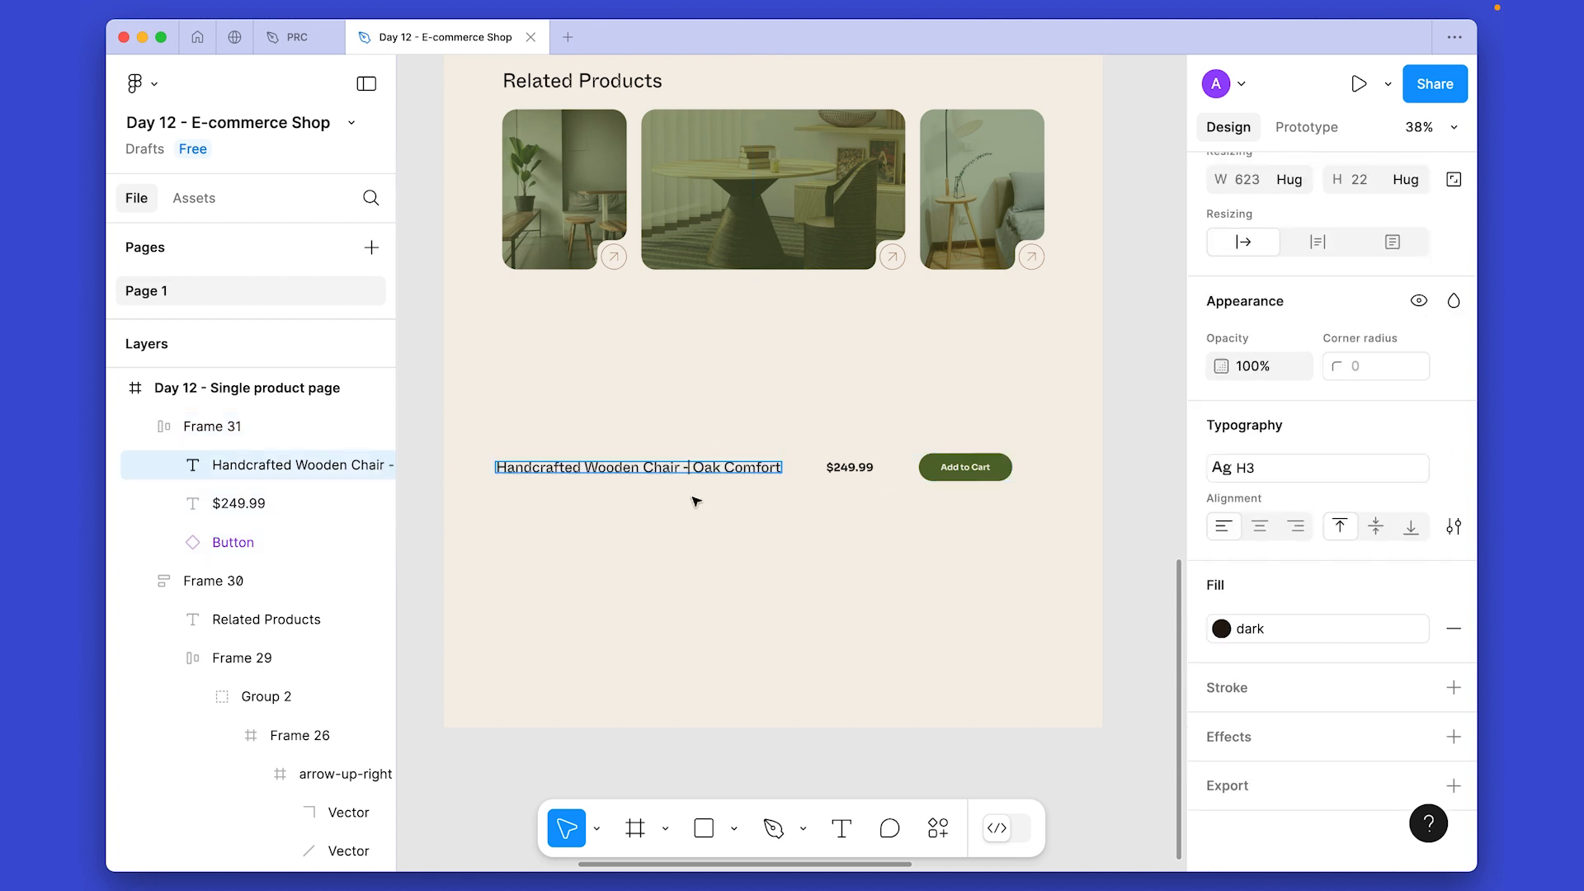
pyautogui.hotkey('shift', 'Right')
pyautogui.press('Right')
pyautogui.hotkey('shift', 'Right')
pyautogui.press('Left')
pyautogui.press('Return')
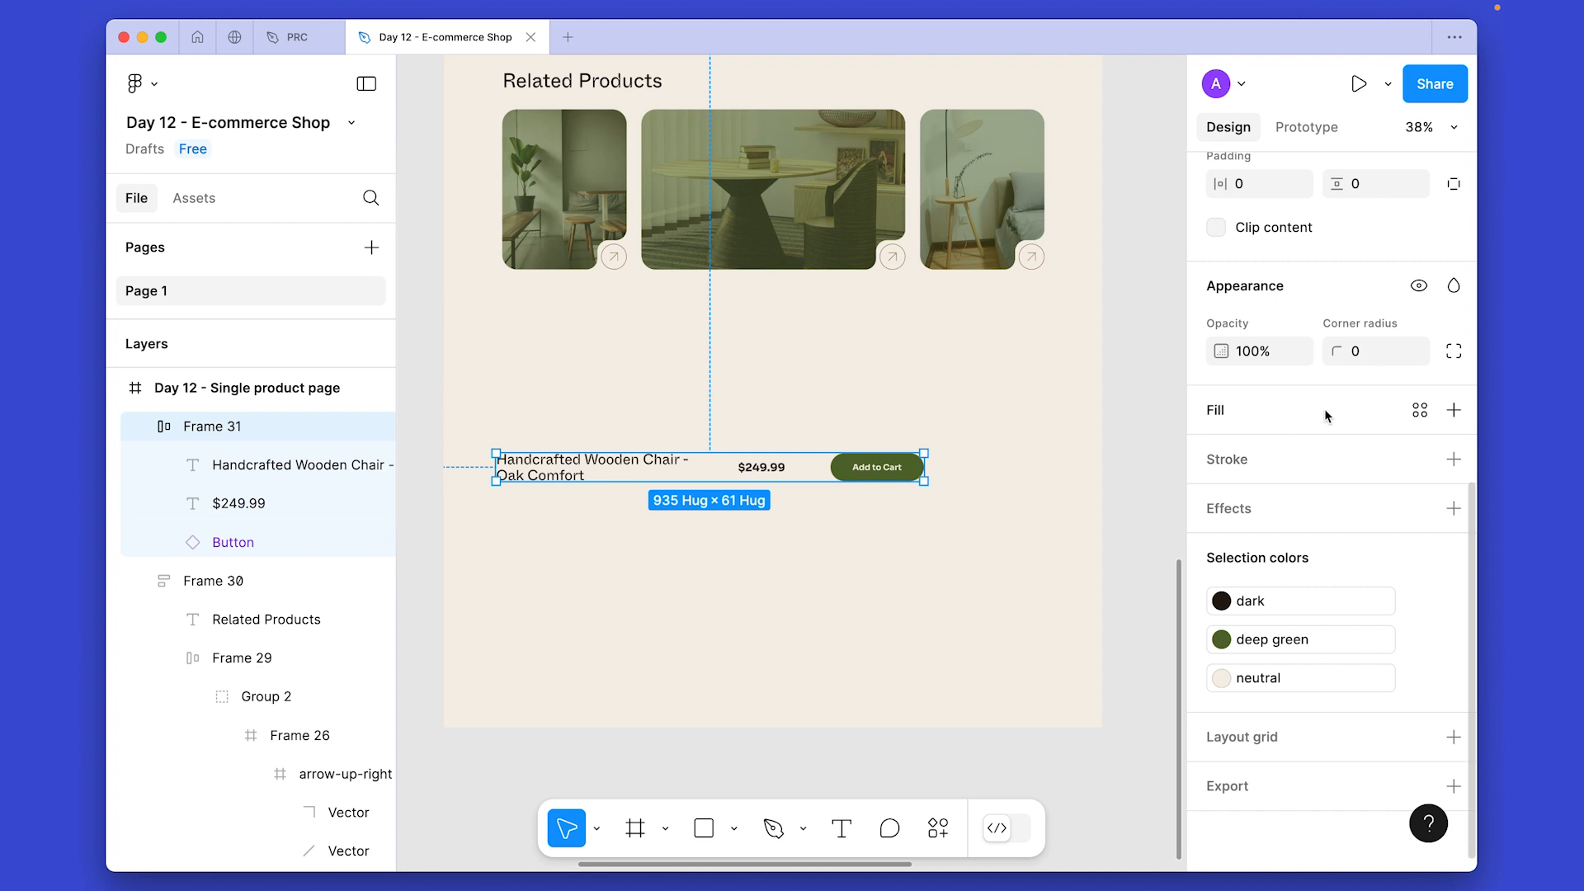
# Give the row frame the dark color style as its fill and set its vertical padding to 32.
pyautogui.click(1420, 410)
pyautogui.click(987, 756)
pyautogui.scroll(3, 1304, 517)
pyautogui.click(1382, 440)
pyautogui.write('32')
pyautogui.press('Return')
# Set the dark bar's horizontal padding to 128 and stretch it across the full width of the page.
pyautogui.click(1249, 443)
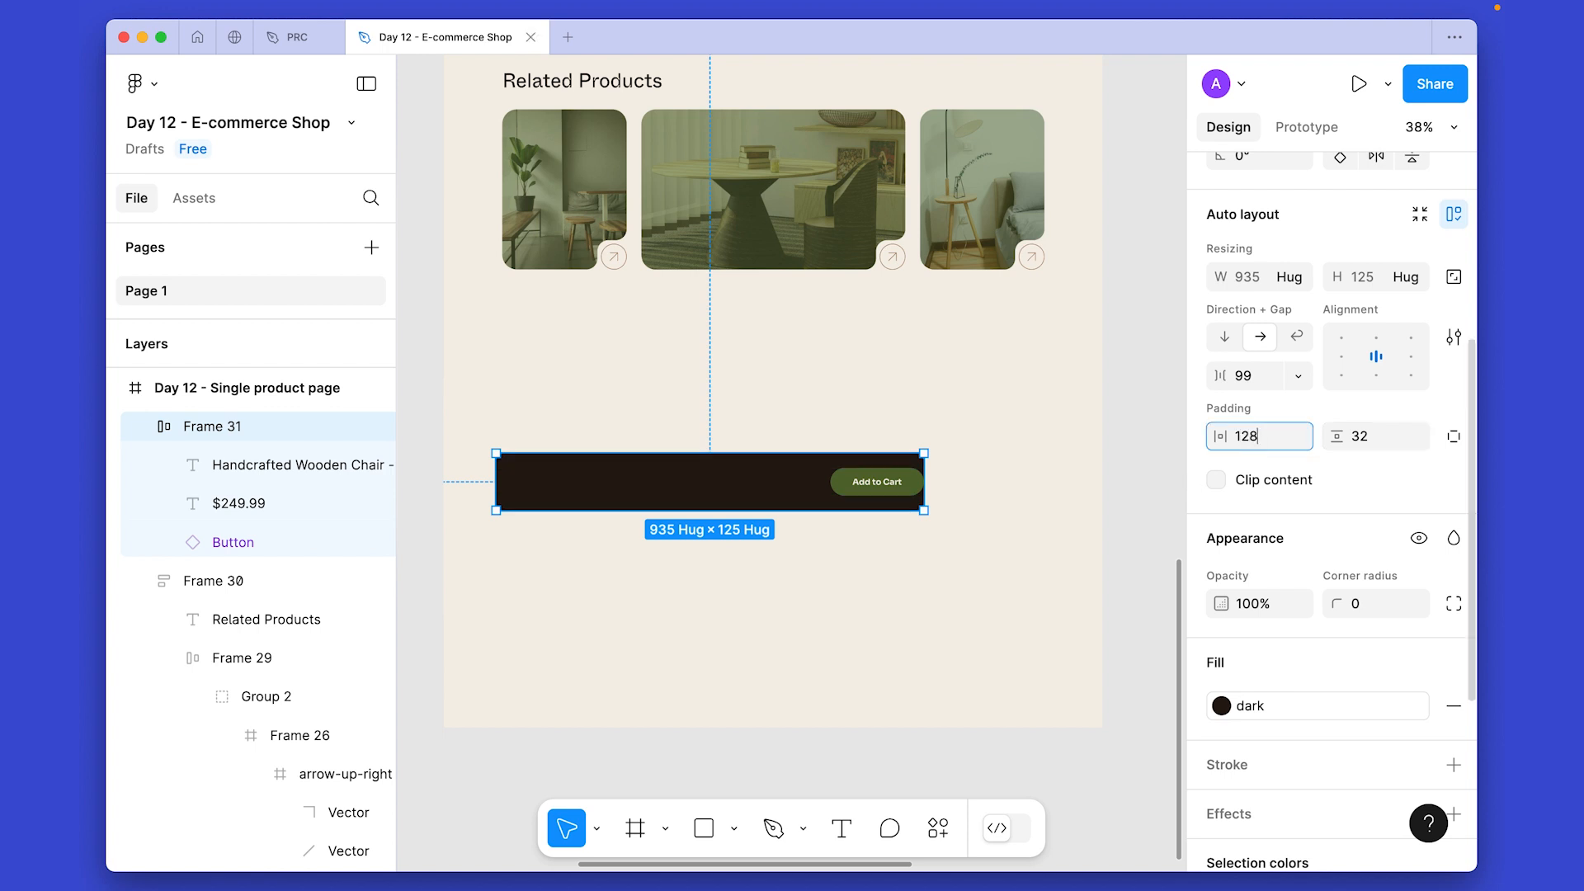
pyautogui.write('128')
pyautogui.press('Return')
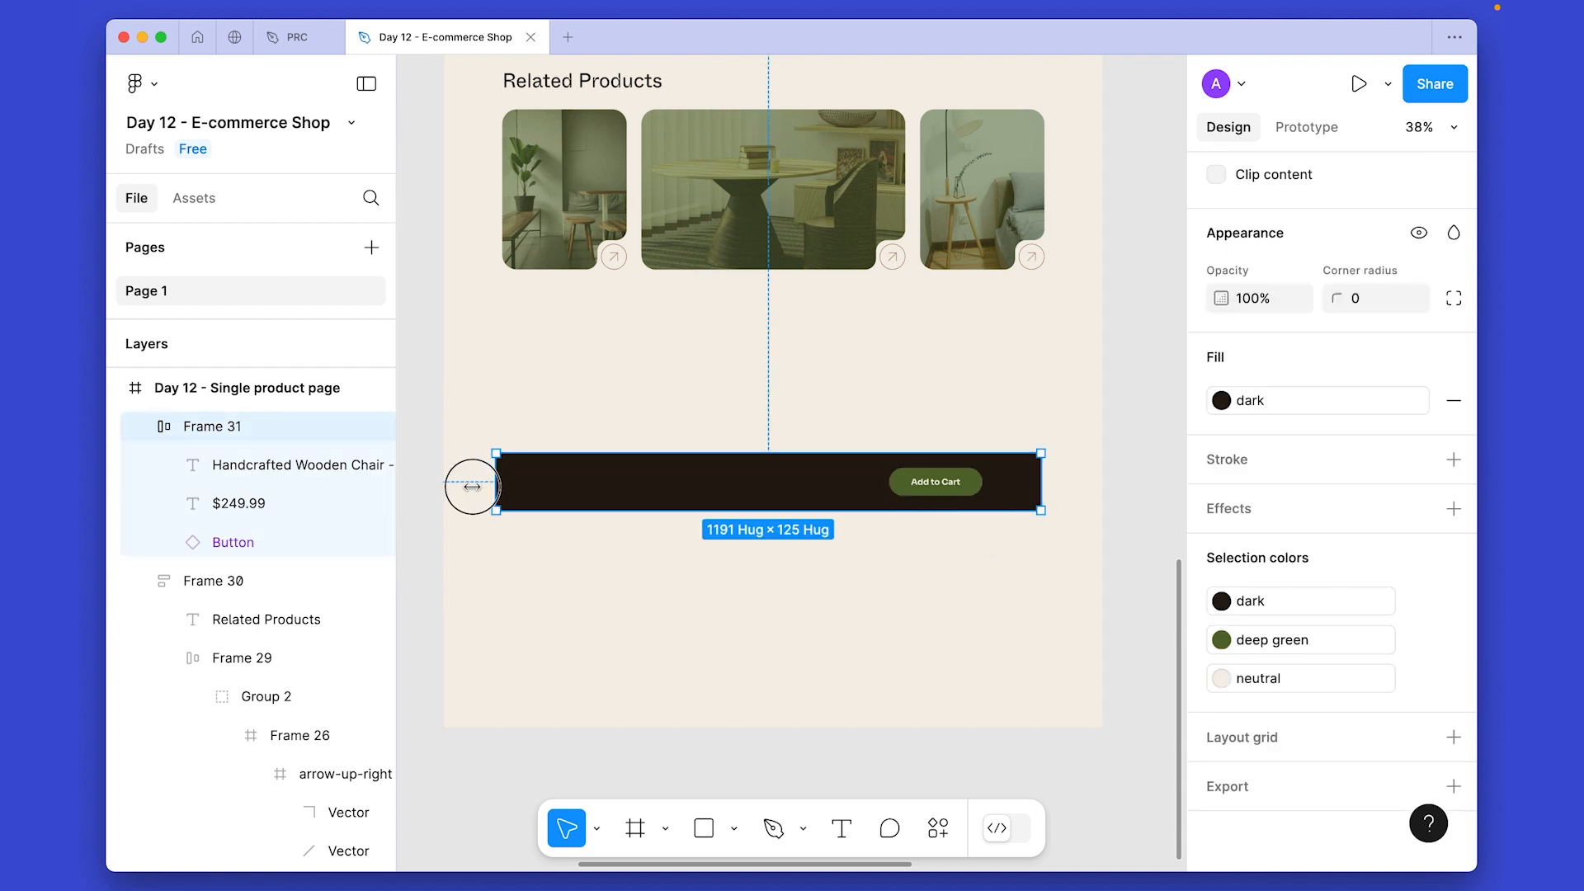
pyautogui.moveTo(472, 487); pyautogui.dragTo(419, 486)
pyautogui.moveTo(1042, 475); pyautogui.dragTo(1102, 475)
# Recolor the title and price text in the dark bar with the neutral color style.
pyautogui.click(801, 487)
pyautogui.keyDown('shift'); pyautogui.click(660, 486); pyautogui.keyUp('shift')
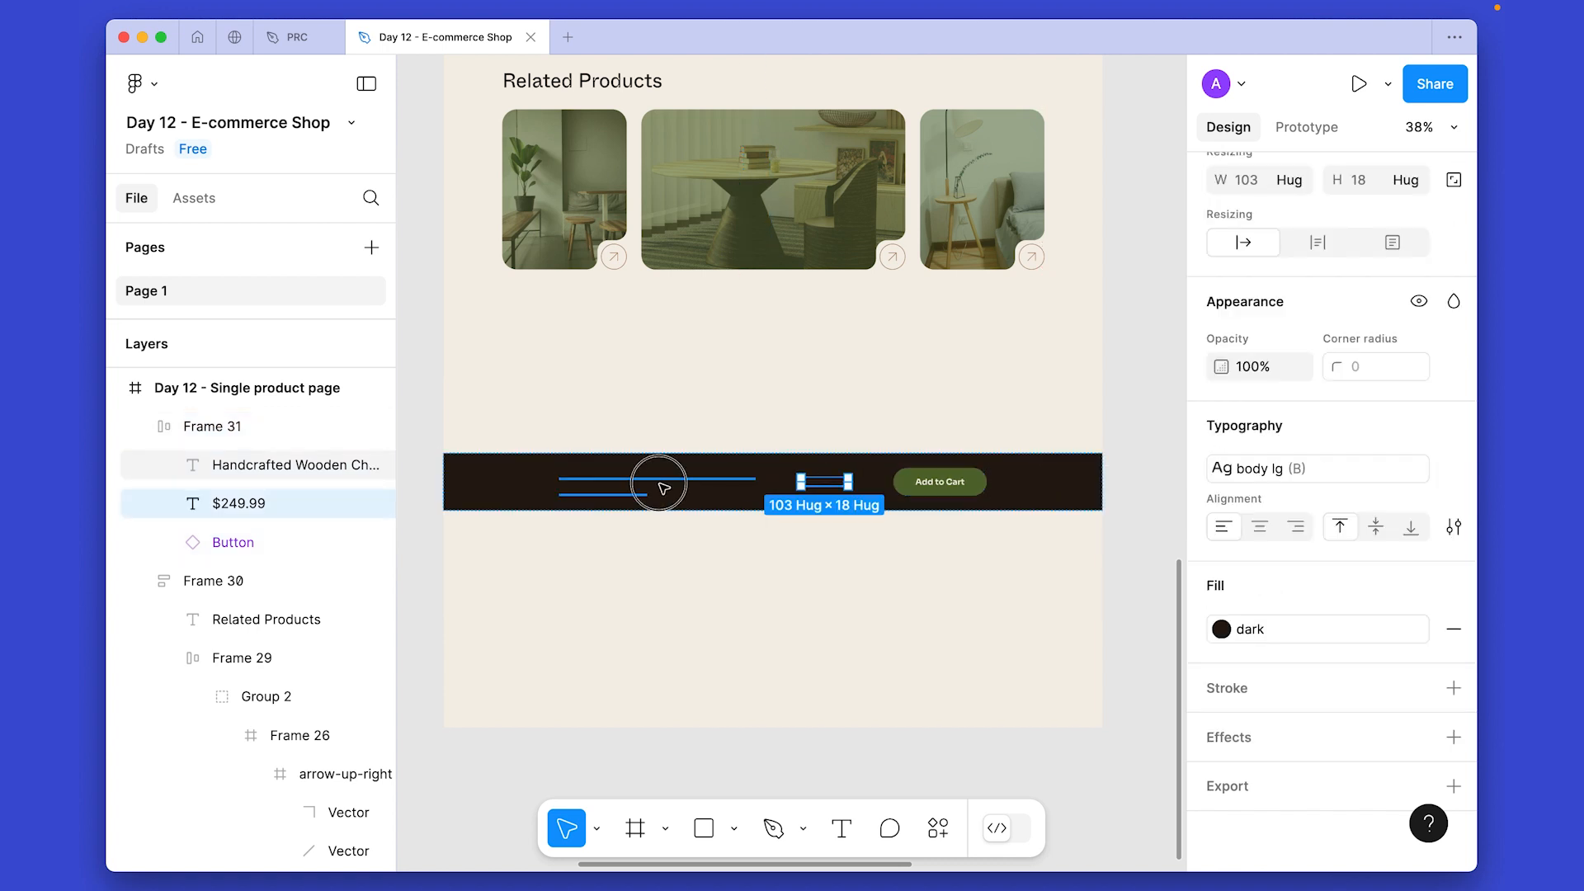
pyautogui.click(1287, 630)
pyautogui.click(1018, 685)
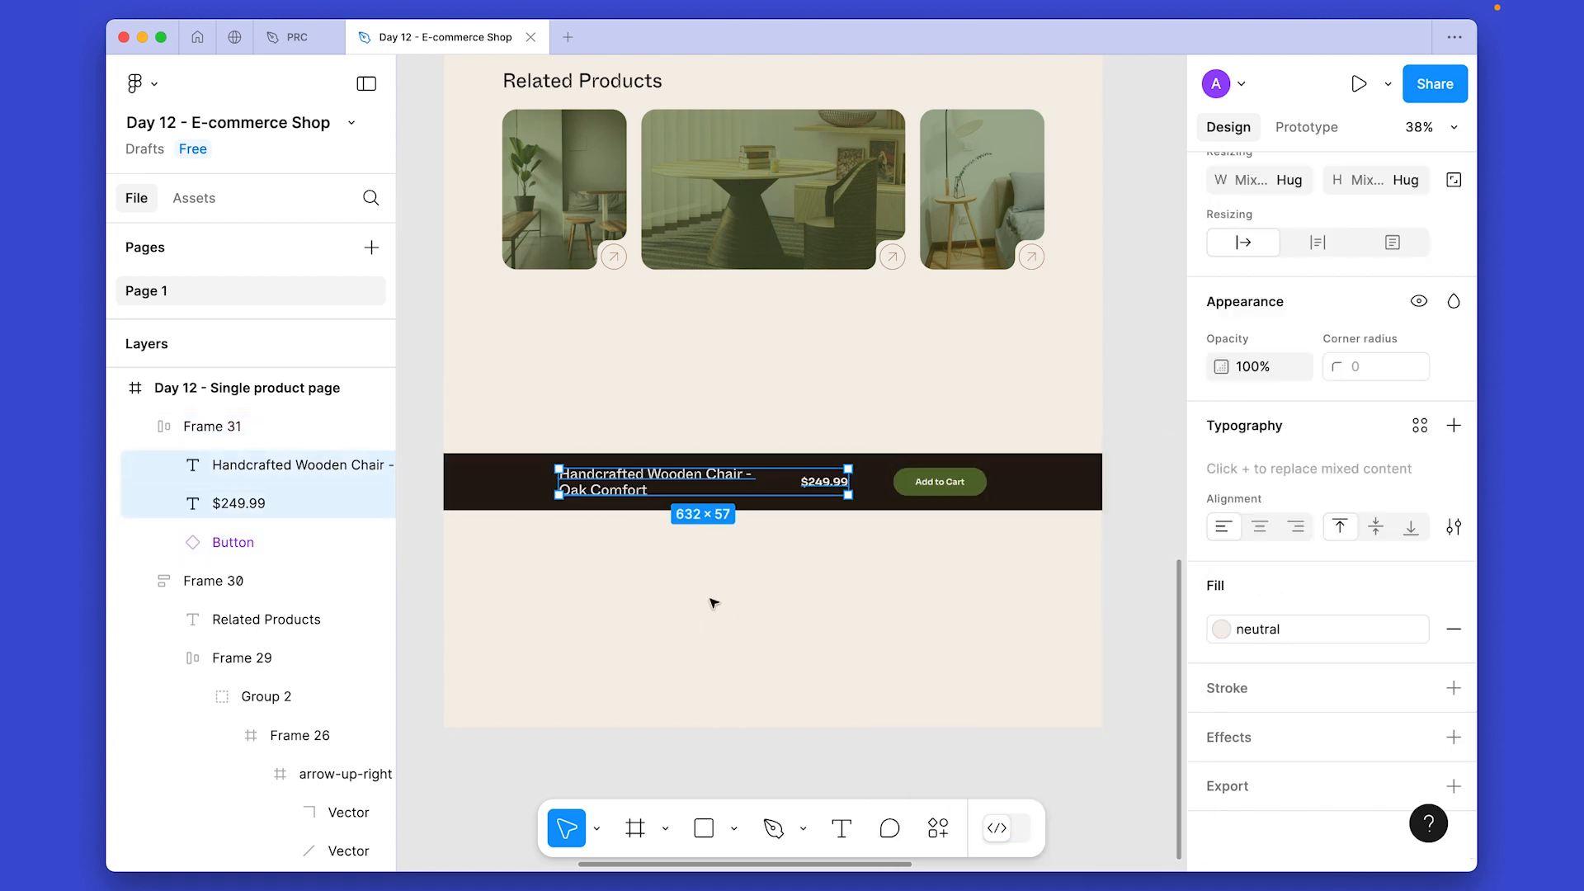
# Place a 100 × 100 frame on the empty page area just below the dark bar's product title.
pyautogui.click(713, 602)
pyautogui.click(778, 506)
pyautogui.scroll(5, 1337, 429)
pyautogui.doubleClick(1375, 307)
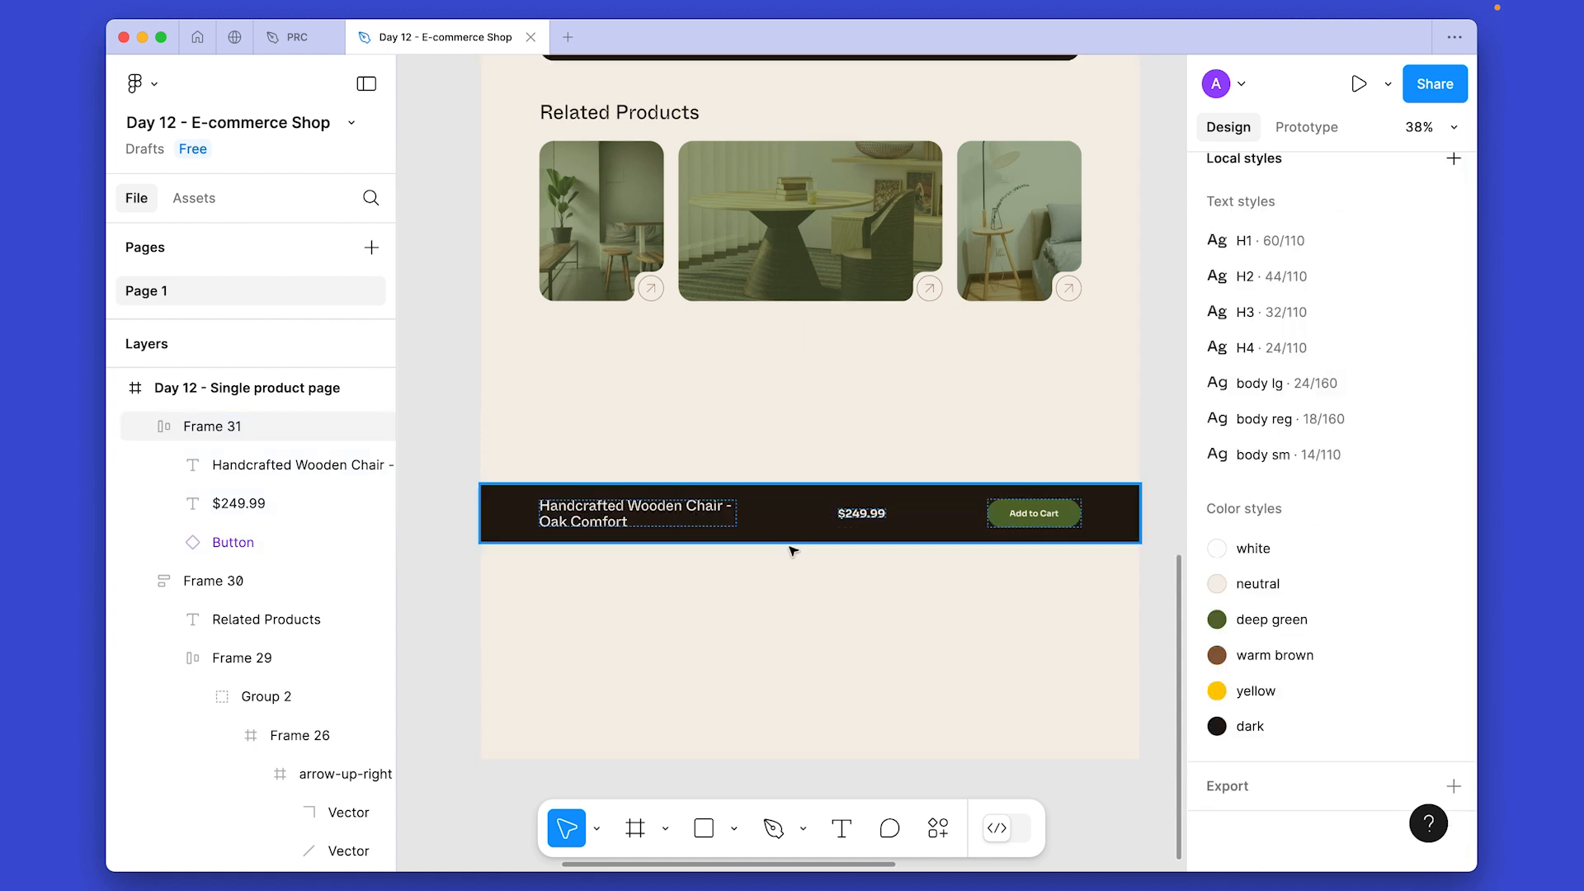
pyautogui.scroll(5, 789, 548)
pyautogui.moveTo(836, 613); pyautogui.dragTo(1072, 637)
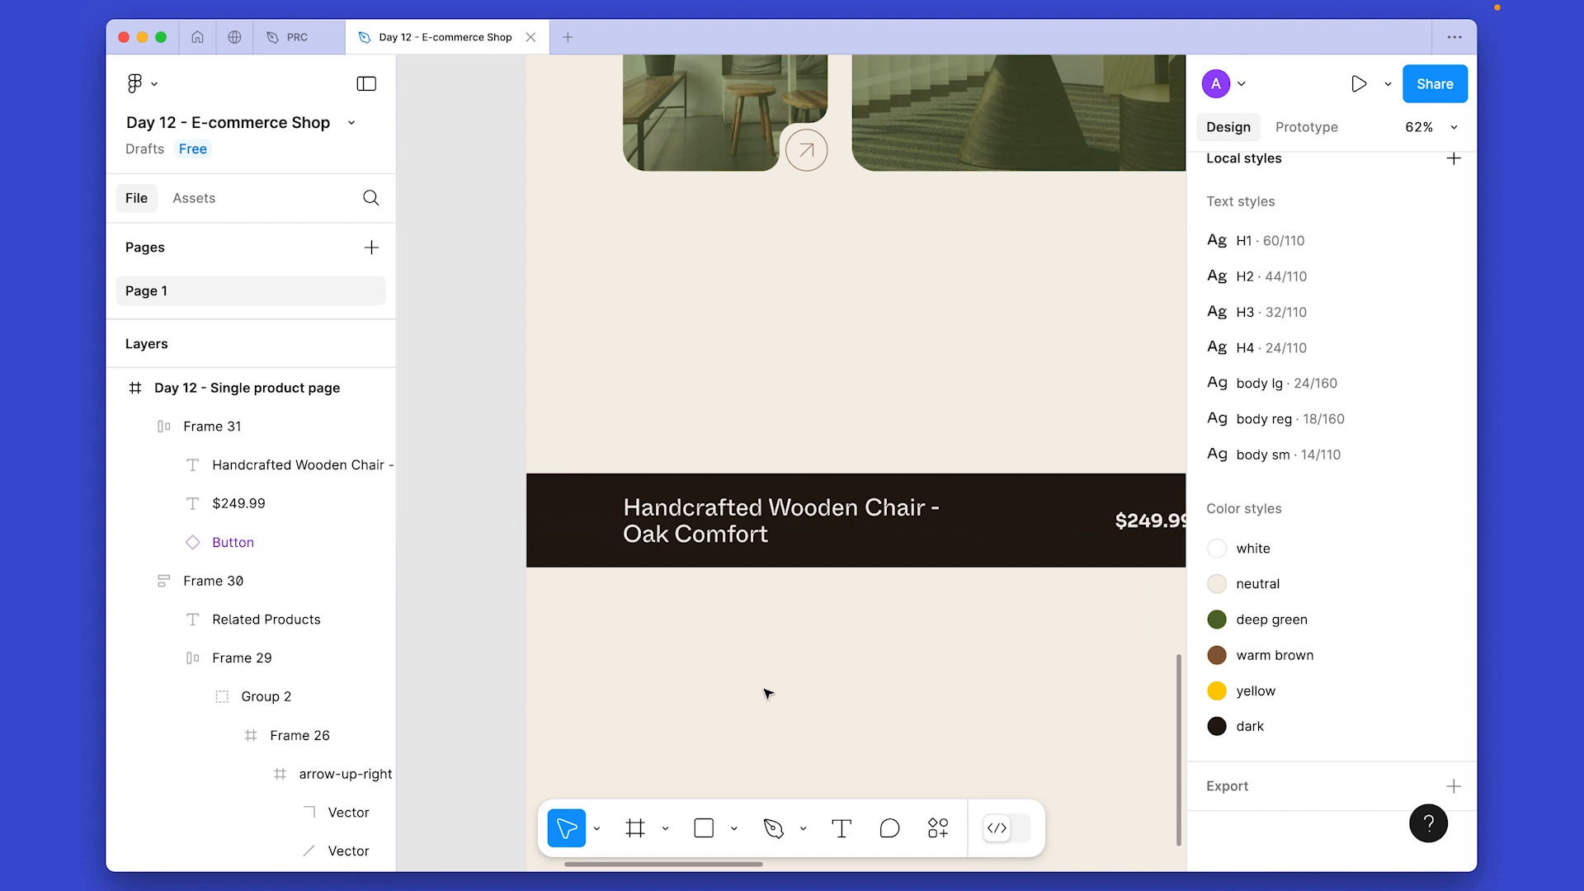
pyautogui.press('f')
pyautogui.click(751, 656)
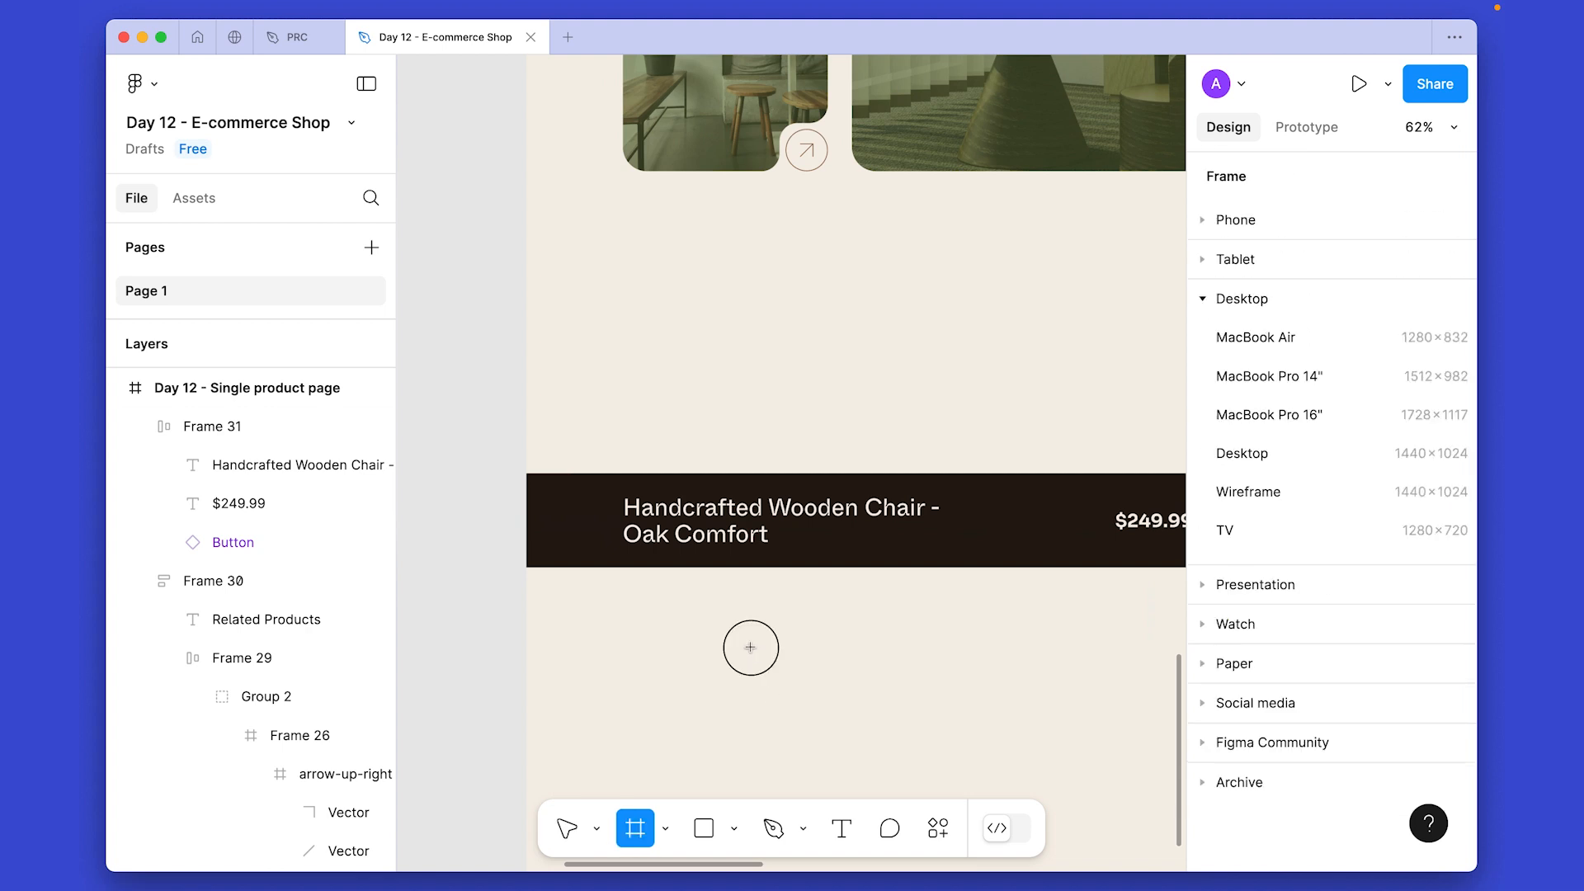
pyautogui.moveTo(754, 655); pyautogui.dragTo(745, 643)
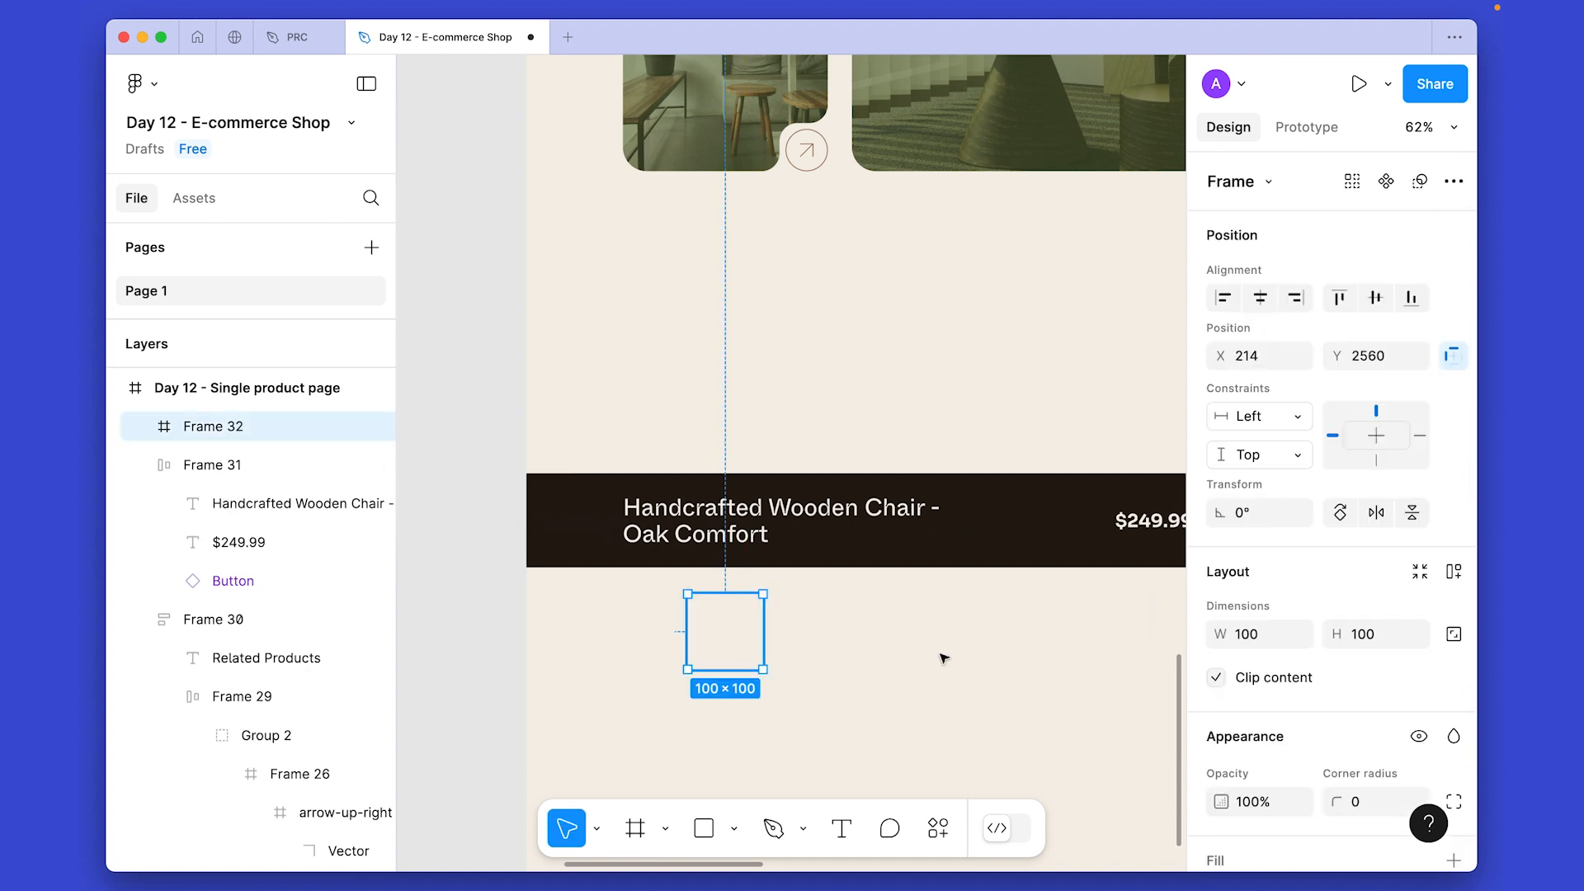
# Fill the new square frame with the warm brown color style and set its corner radius to 24.
pyautogui.scroll(-3, 1457, 642)
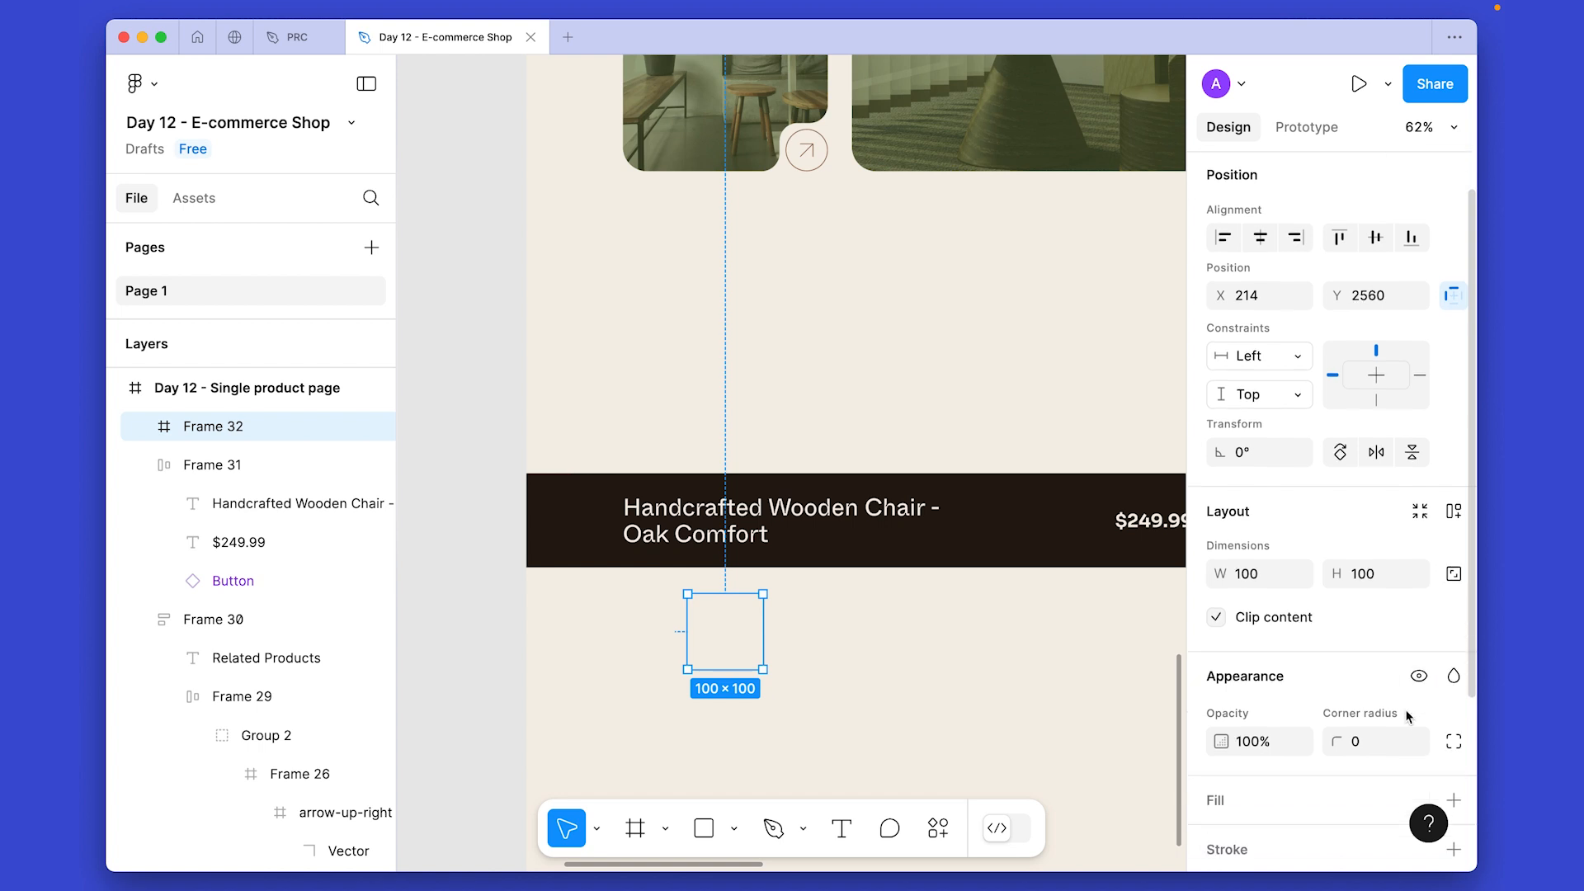
pyautogui.click(1420, 754)
pyautogui.click(980, 746)
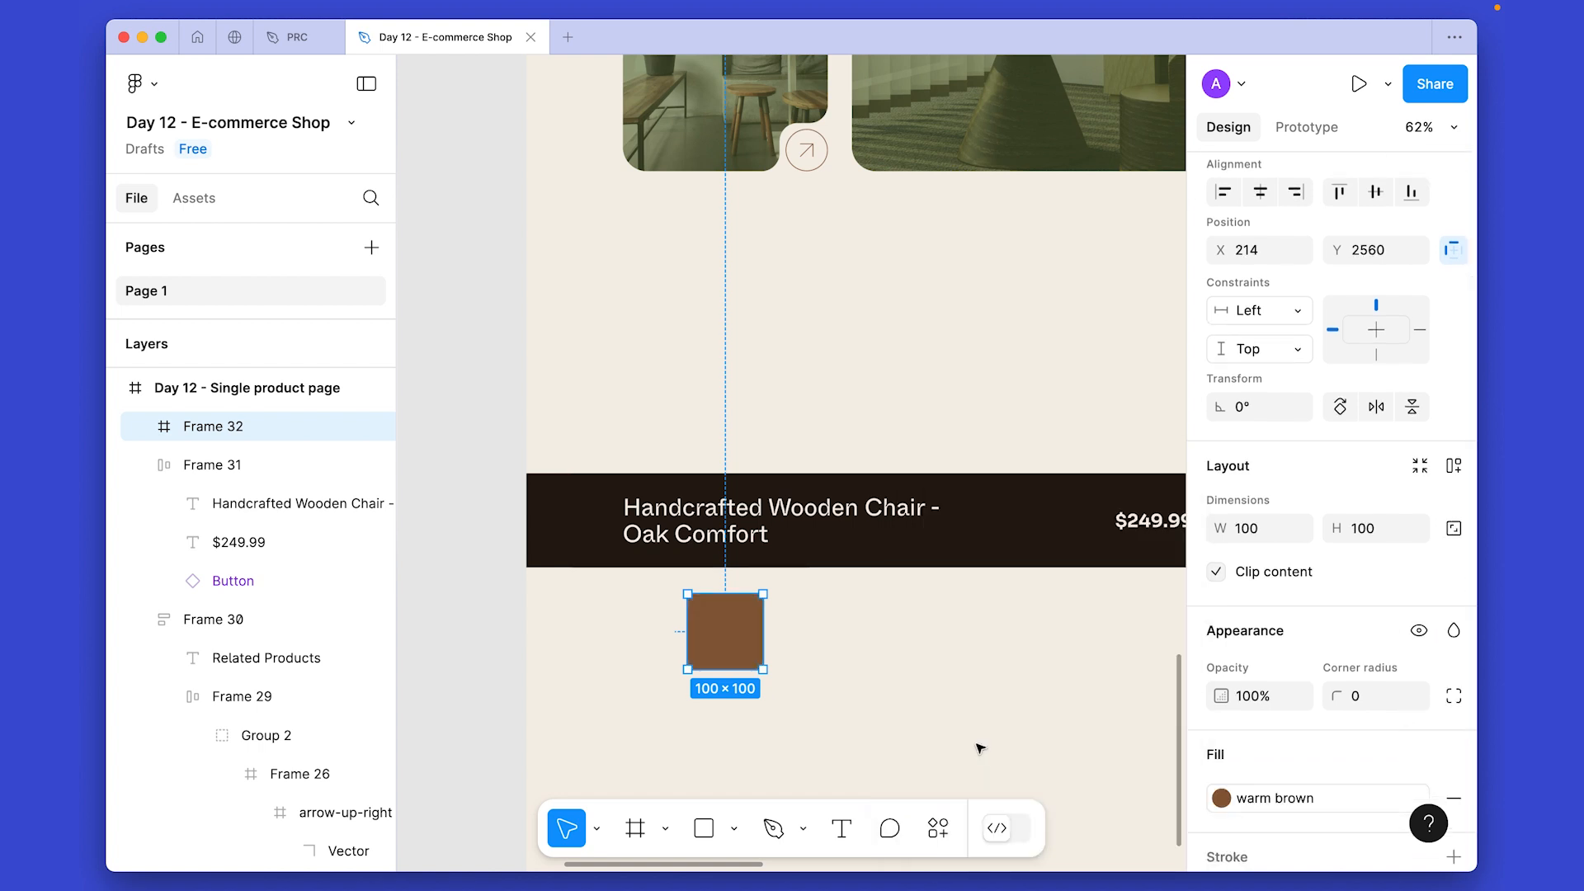
pyautogui.click(1385, 700)
pyautogui.press('Return')
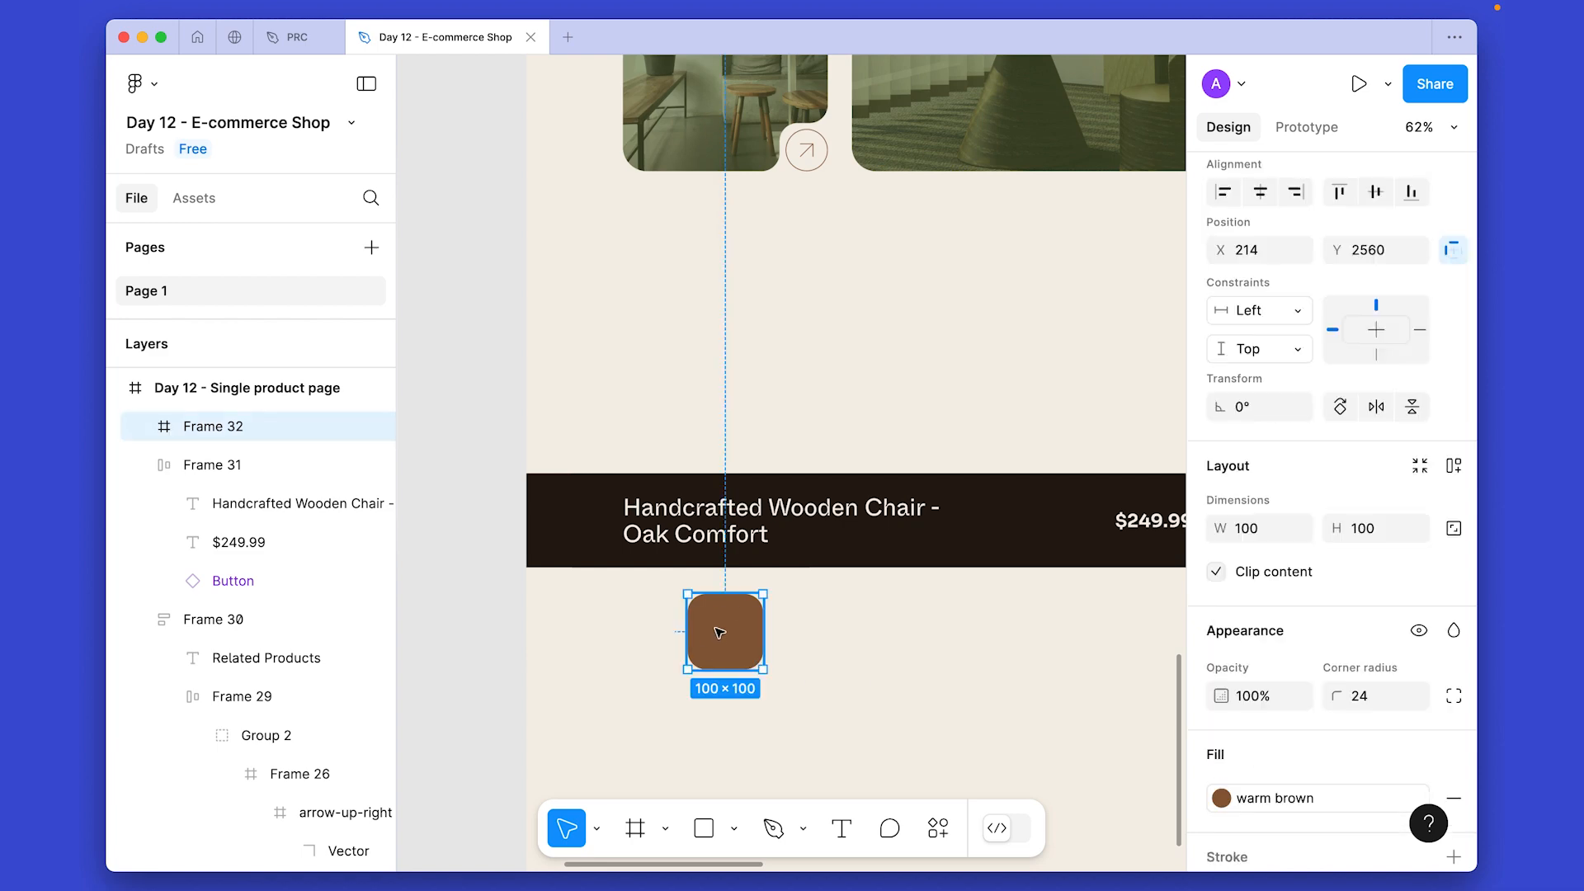
# Move the brown square into the dark bar, ahead of the product title.
pyautogui.press('super+x')
pyautogui.click(571, 523)
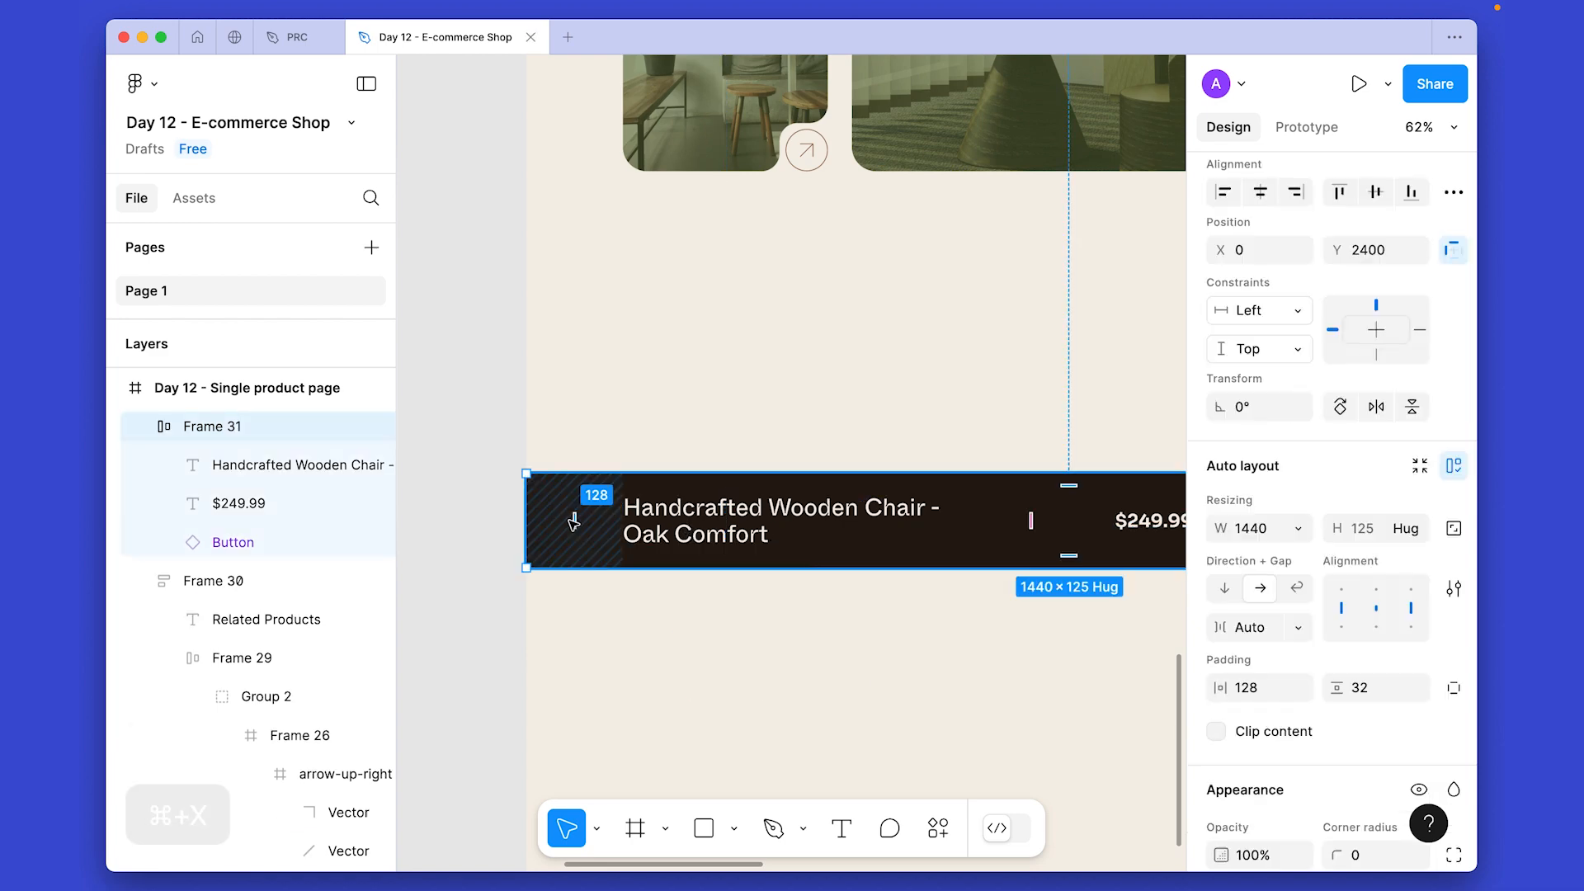
pyautogui.press('super+v')
# Wrap the brown square and the product title in an auto layout with a gap of 24.
pyautogui.keyDown('shift'); pyautogui.click(747, 548); pyautogui.keyUp('shift')
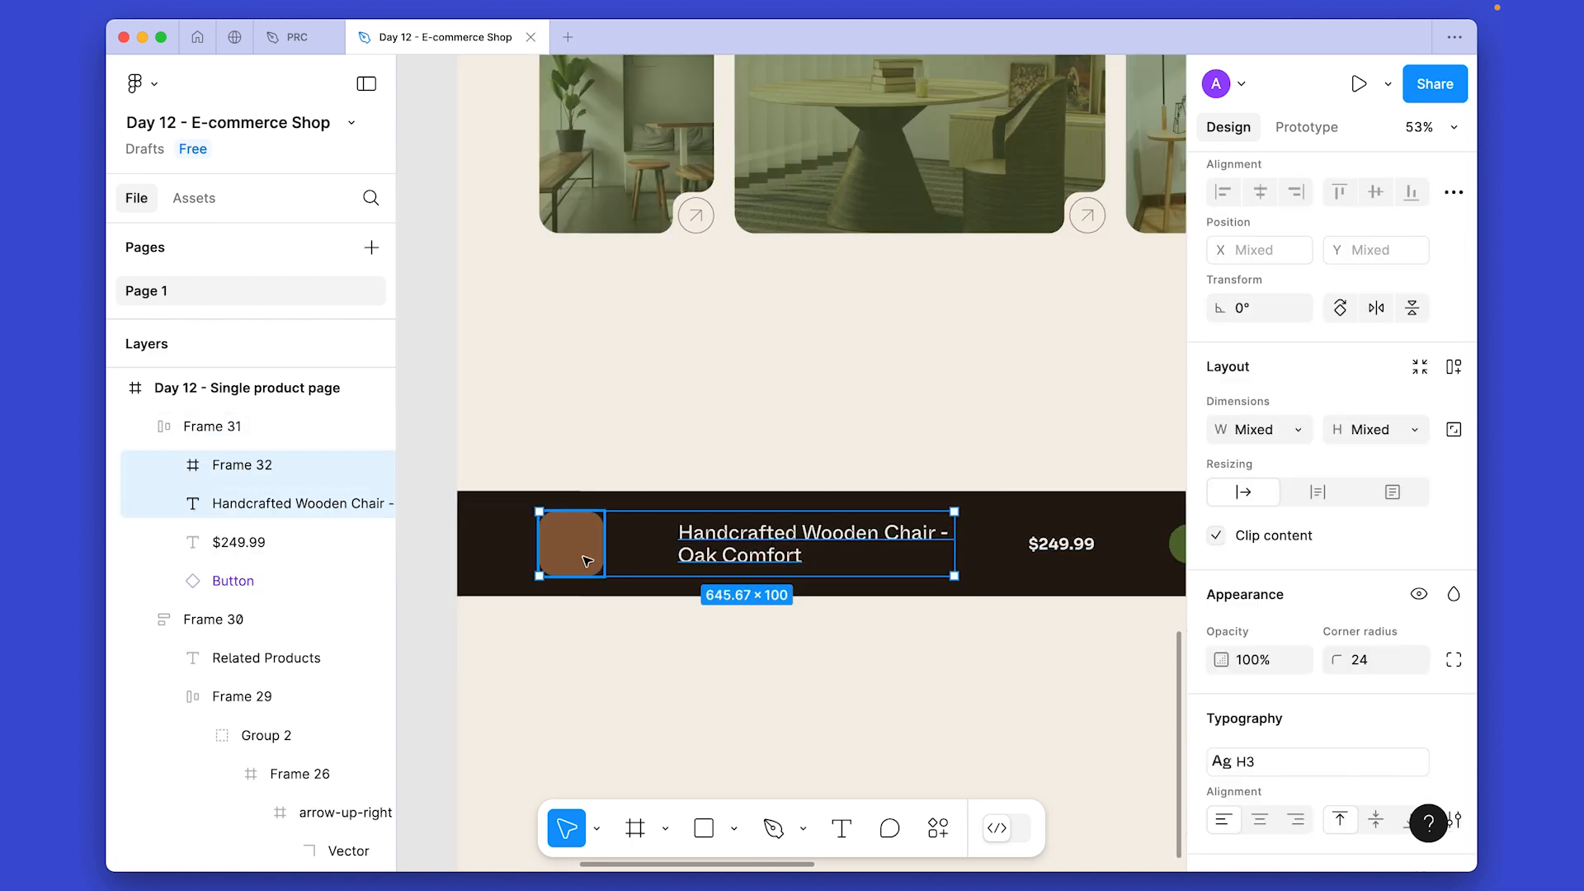
pyautogui.hotkey('shift', 'a')
pyautogui.click(1250, 528)
pyautogui.write('24')
pyautogui.press('Return')
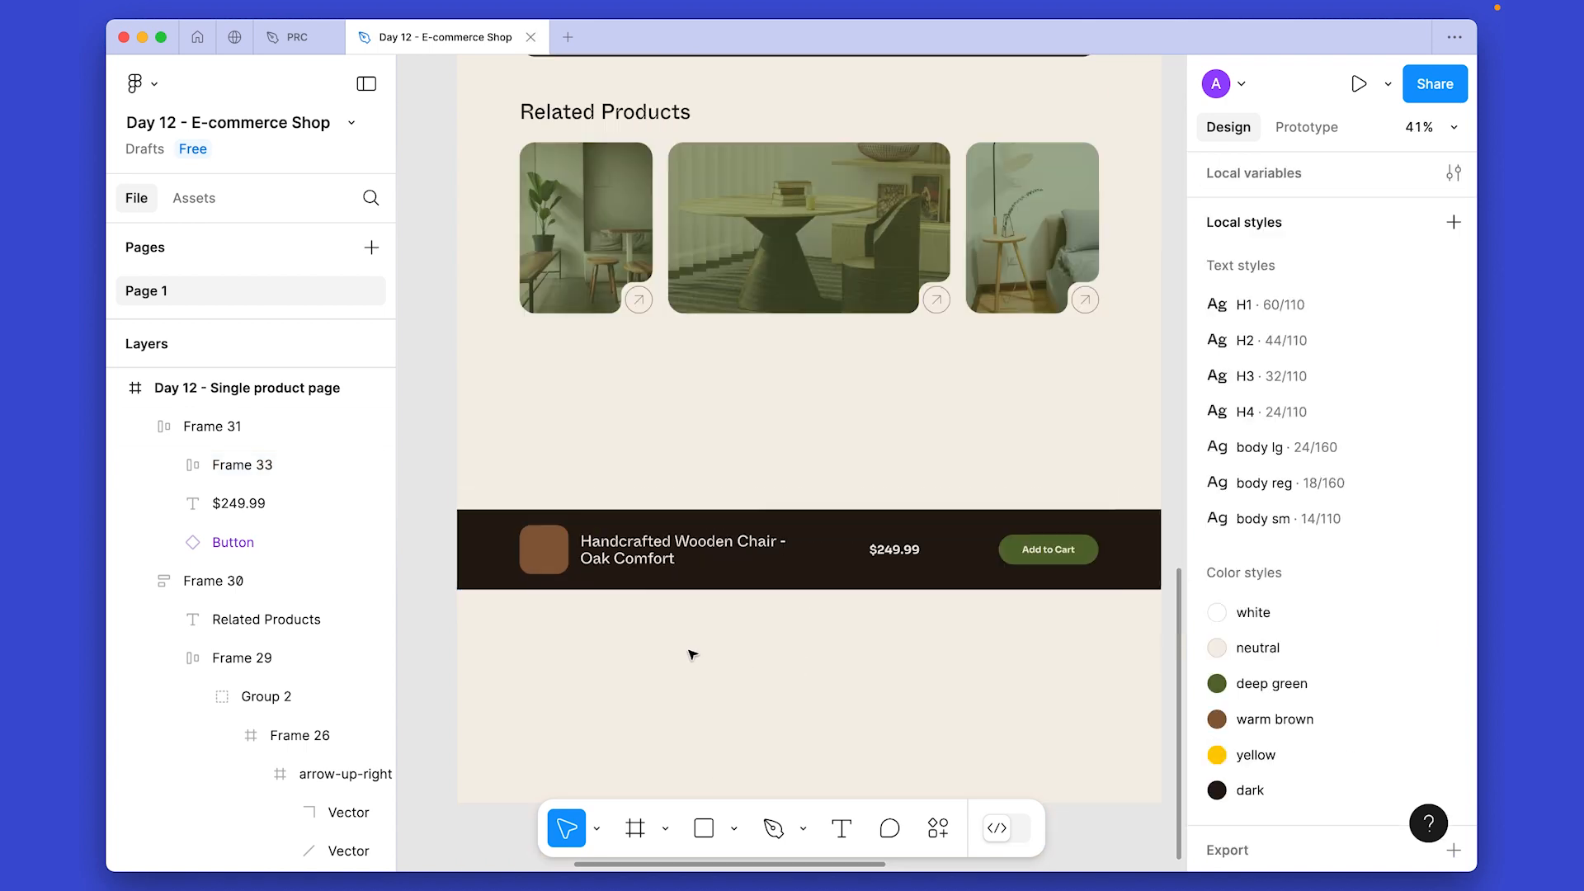
# Copy the chair image from the page's hero section and paste it into the dark bar's brown square.
pyautogui.scroll(10, 693, 654)
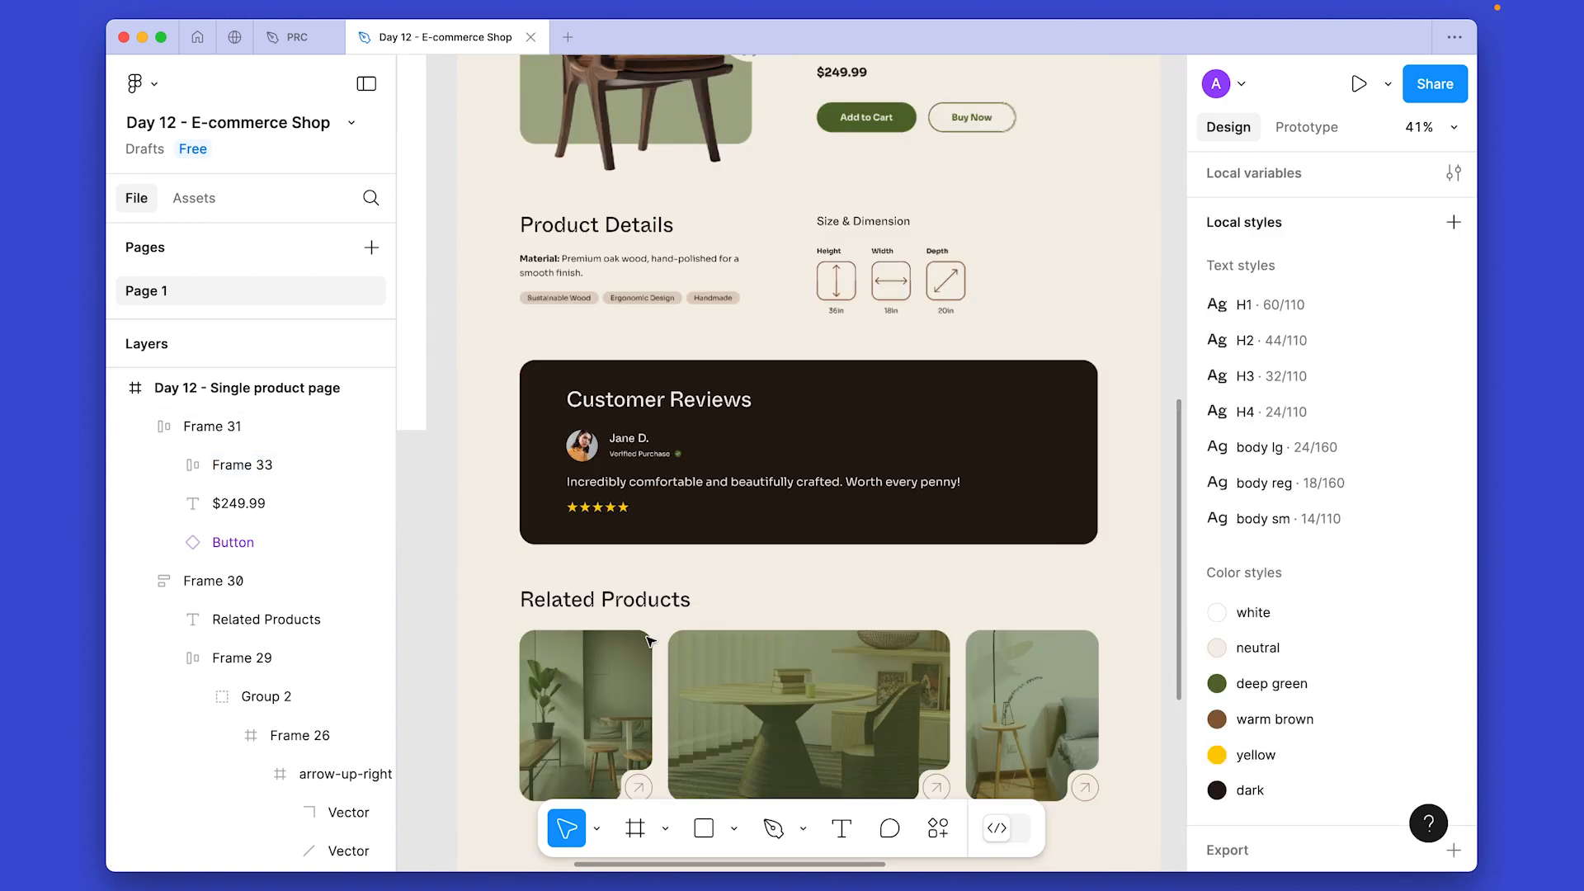
pyautogui.click(613, 237)
pyautogui.press('super+c')
pyautogui.scroll(-10, 619, 495)
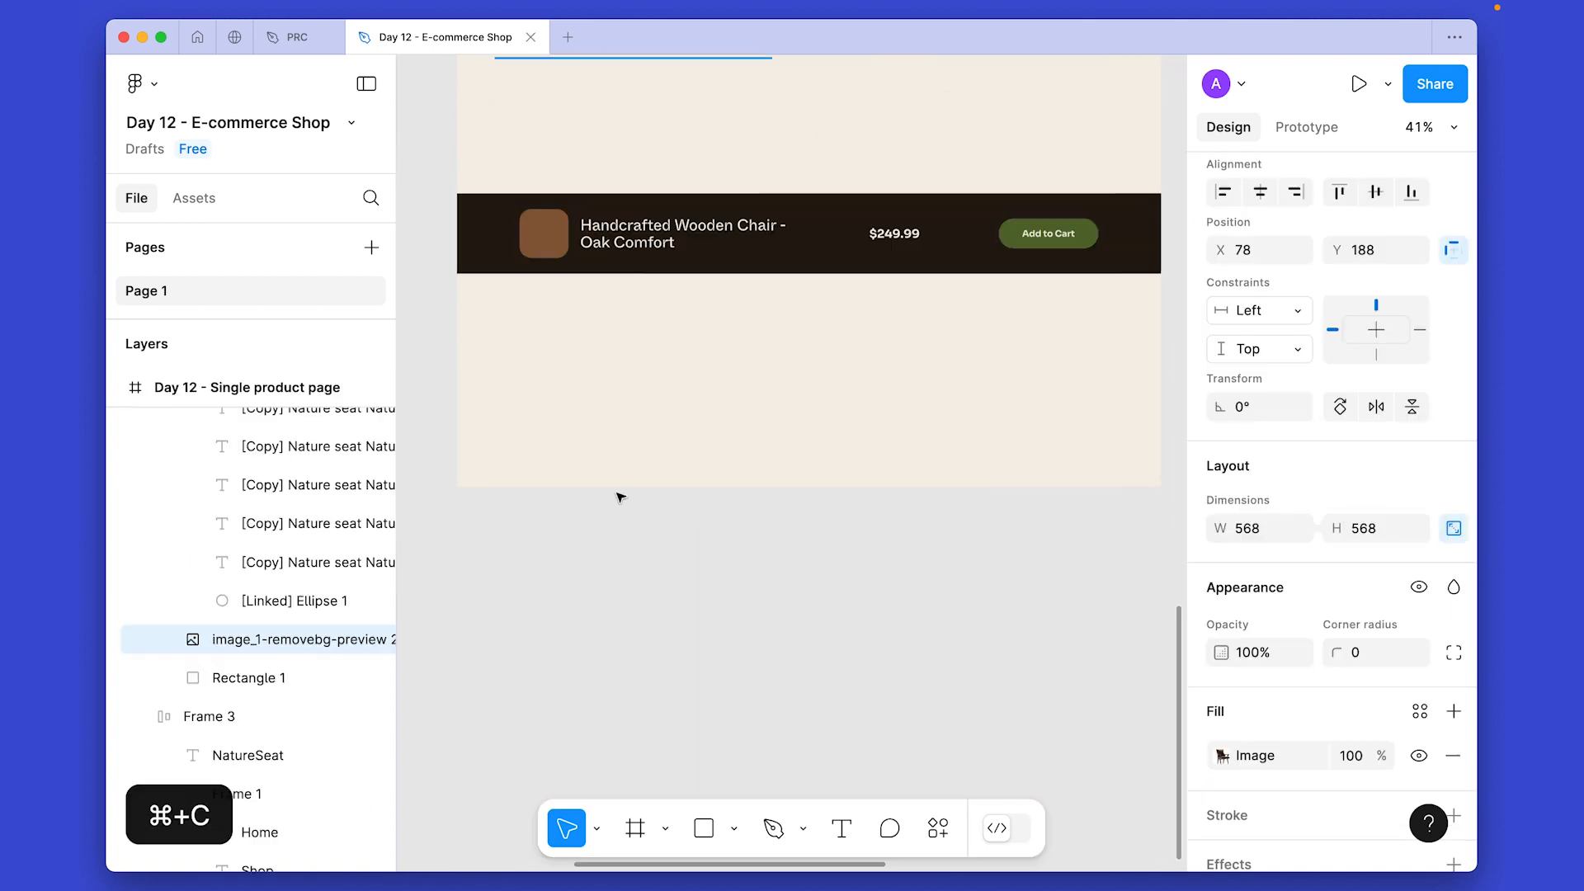
pyautogui.scroll(3, 595, 454)
pyautogui.scroll(3, 630, 374)
pyautogui.press('super+v')
# Scale the pasted chair image to 0.25x and center it both ways inside the brown square.
pyautogui.press('k')
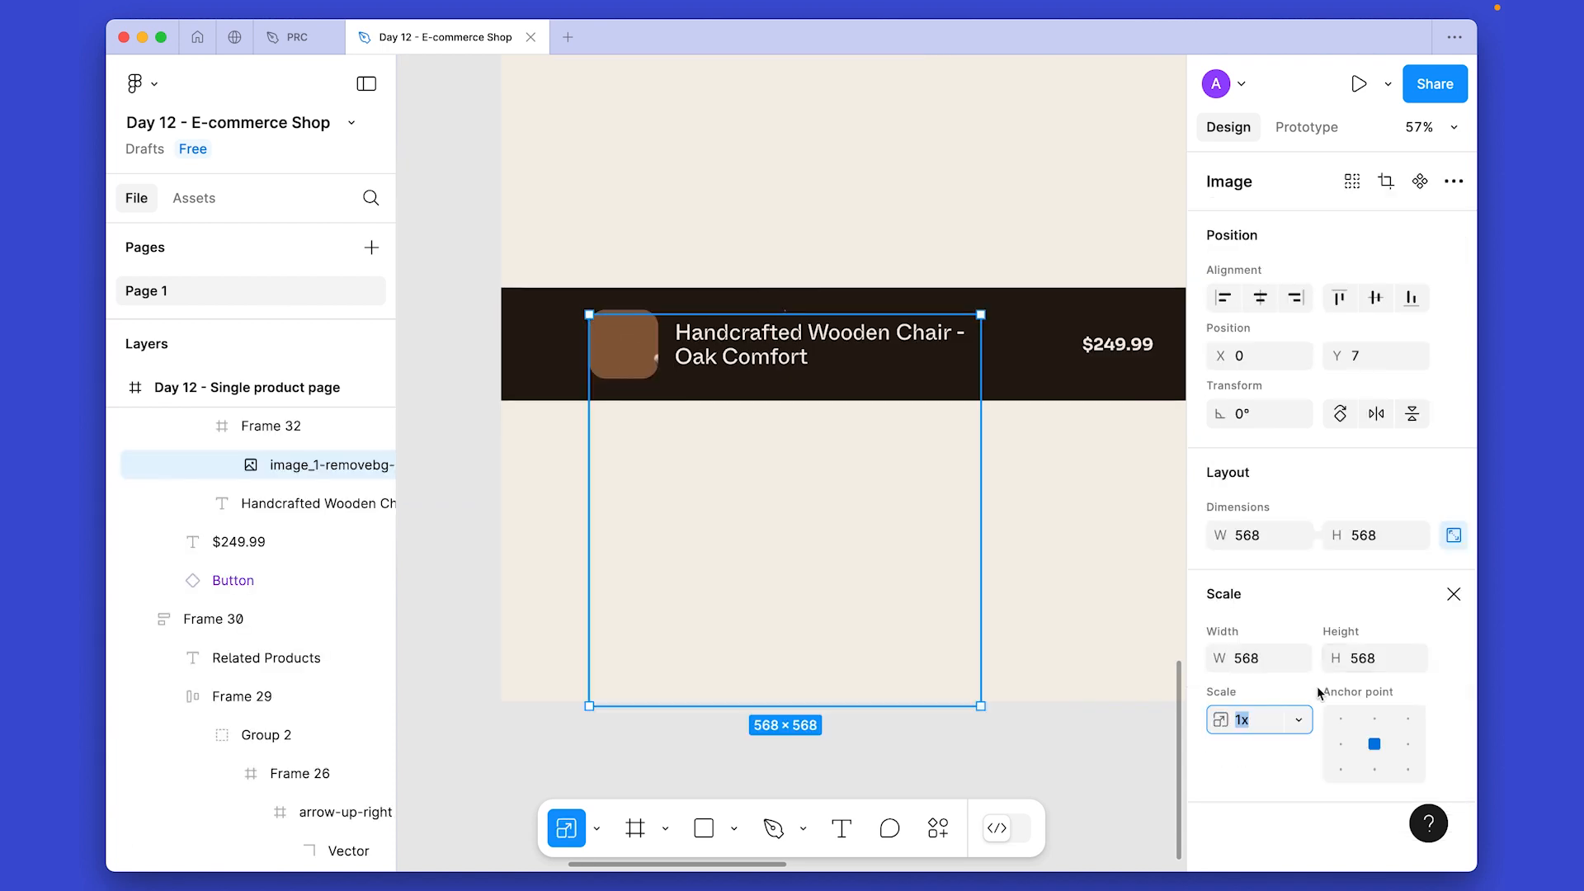
pyautogui.click(1262, 719)
pyautogui.click(1263, 631)
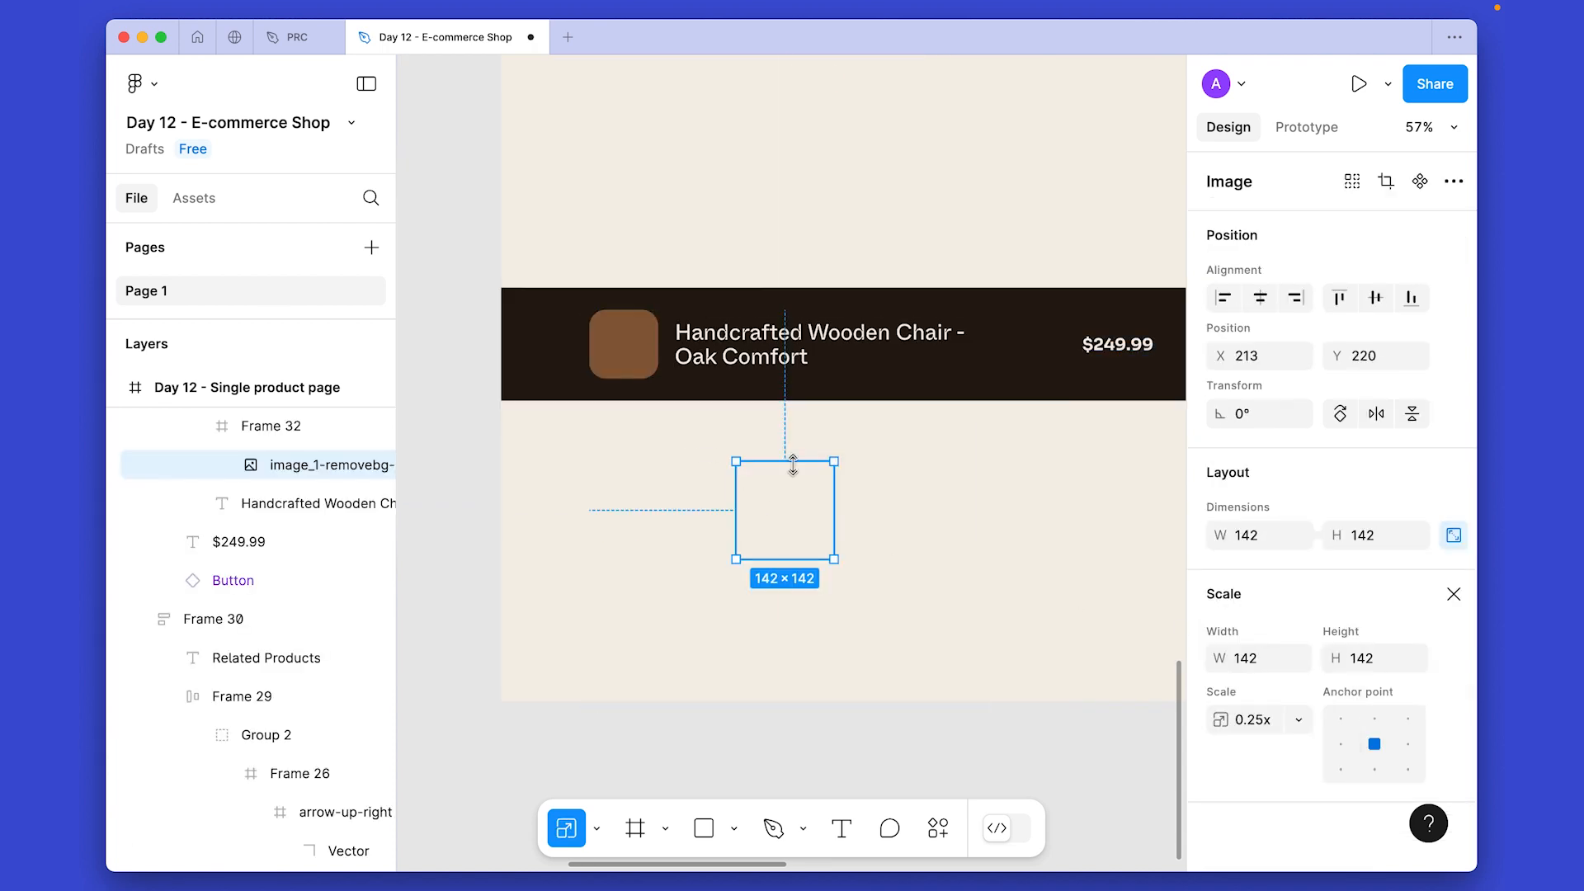
pyautogui.hotkey('alt', 'v')
pyautogui.hotkey('alt', 'h')
pyautogui.moveTo(673, 379); pyautogui.dragTo(659, 366)
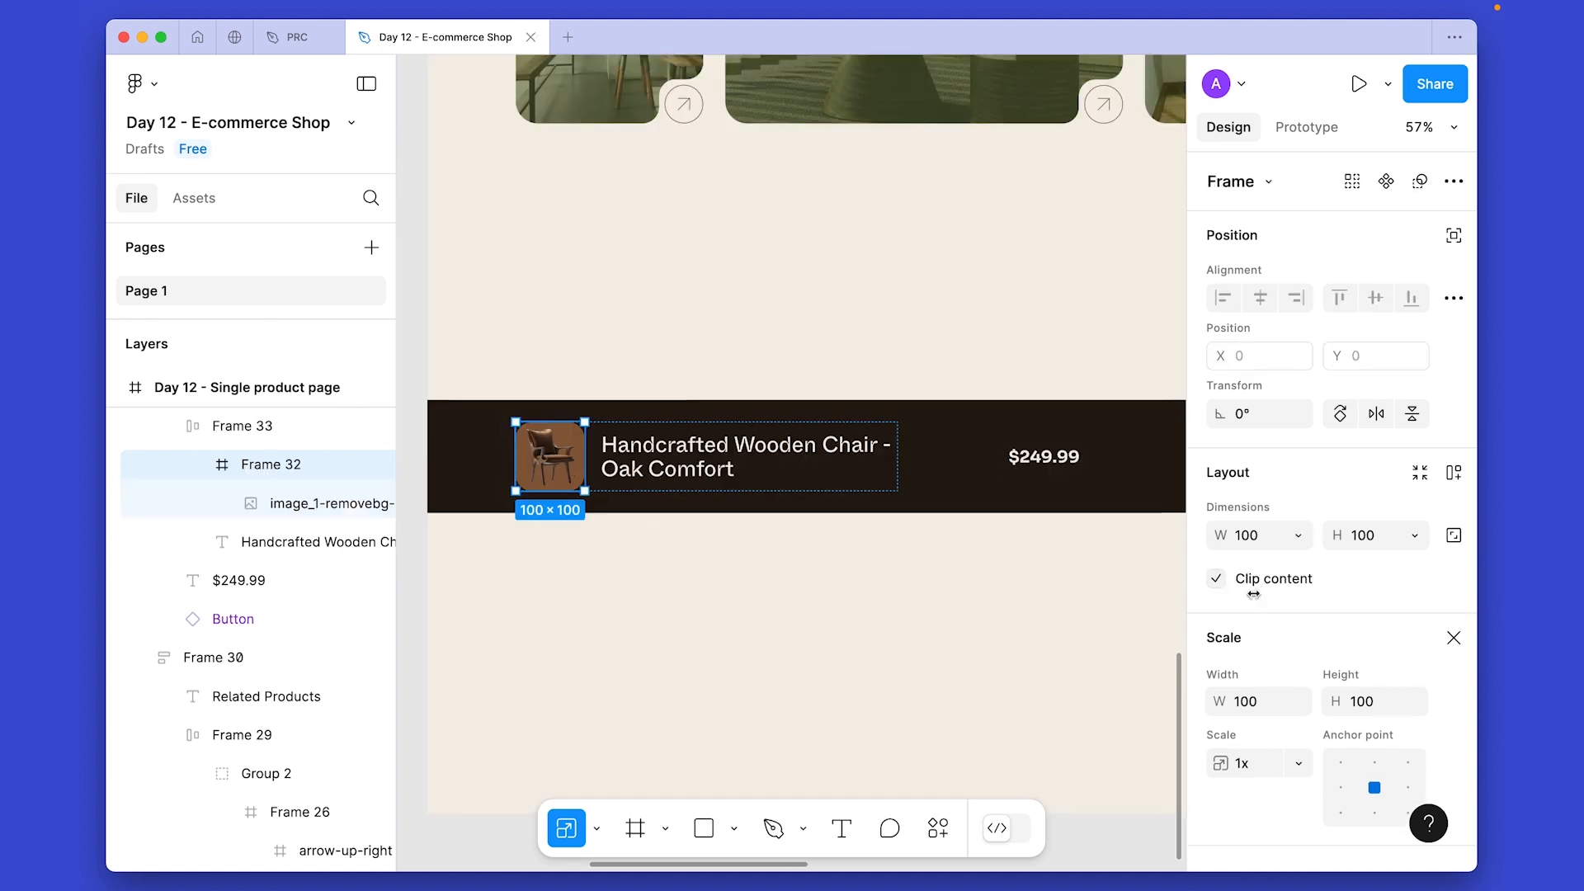
# Set the chair thumbnail frame's corner radius to 16.
pyautogui.click(1452, 636)
pyautogui.click(1375, 710)
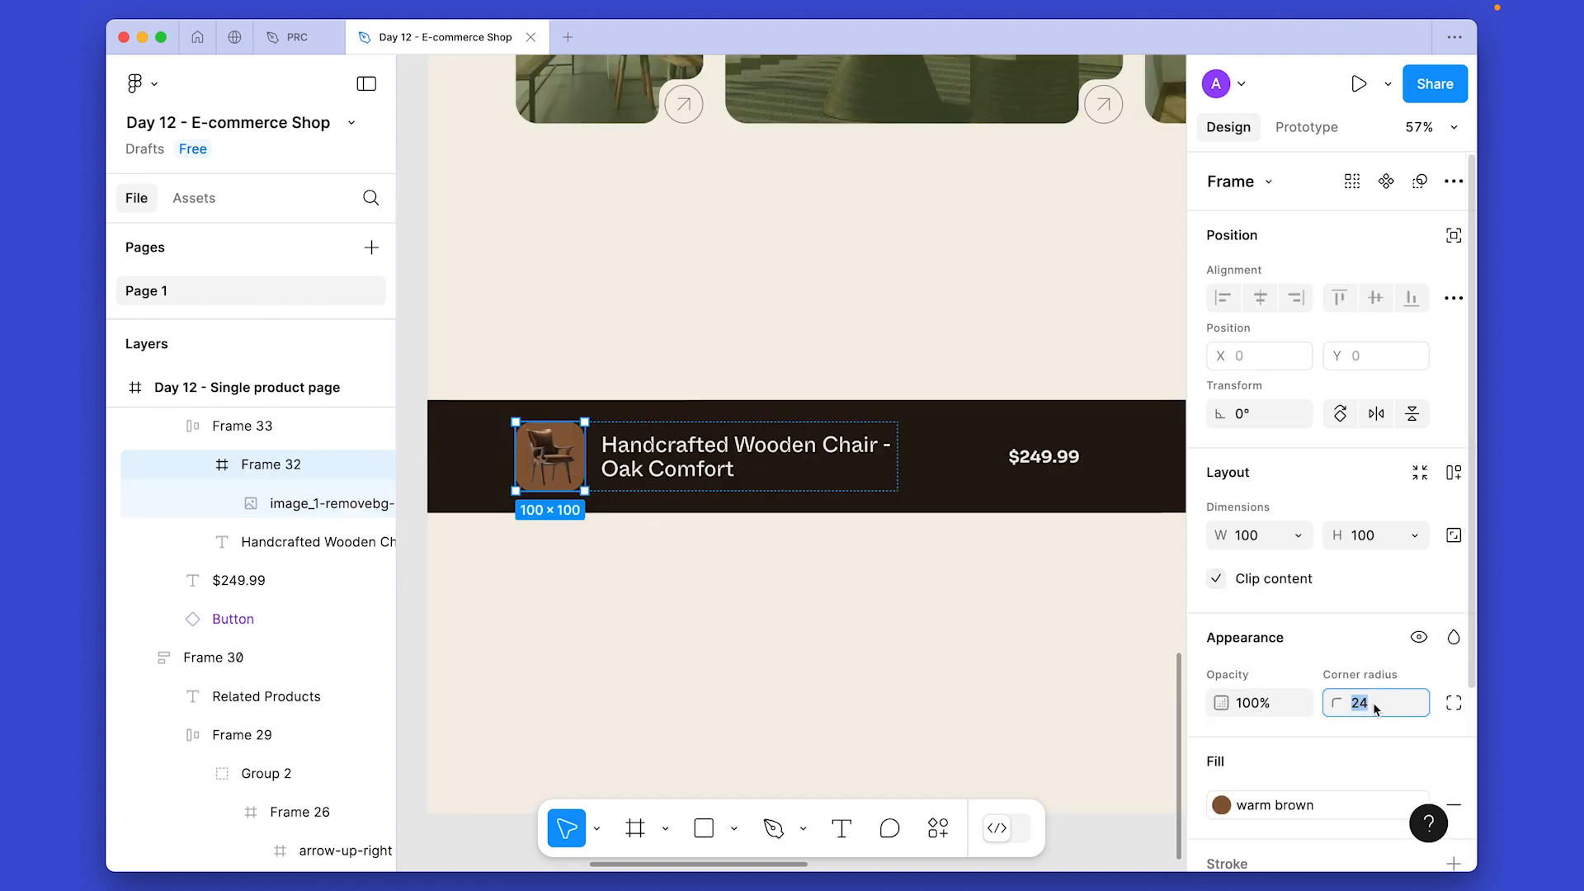
pyautogui.hotkey('shift', 'Down')
pyautogui.press('Return')
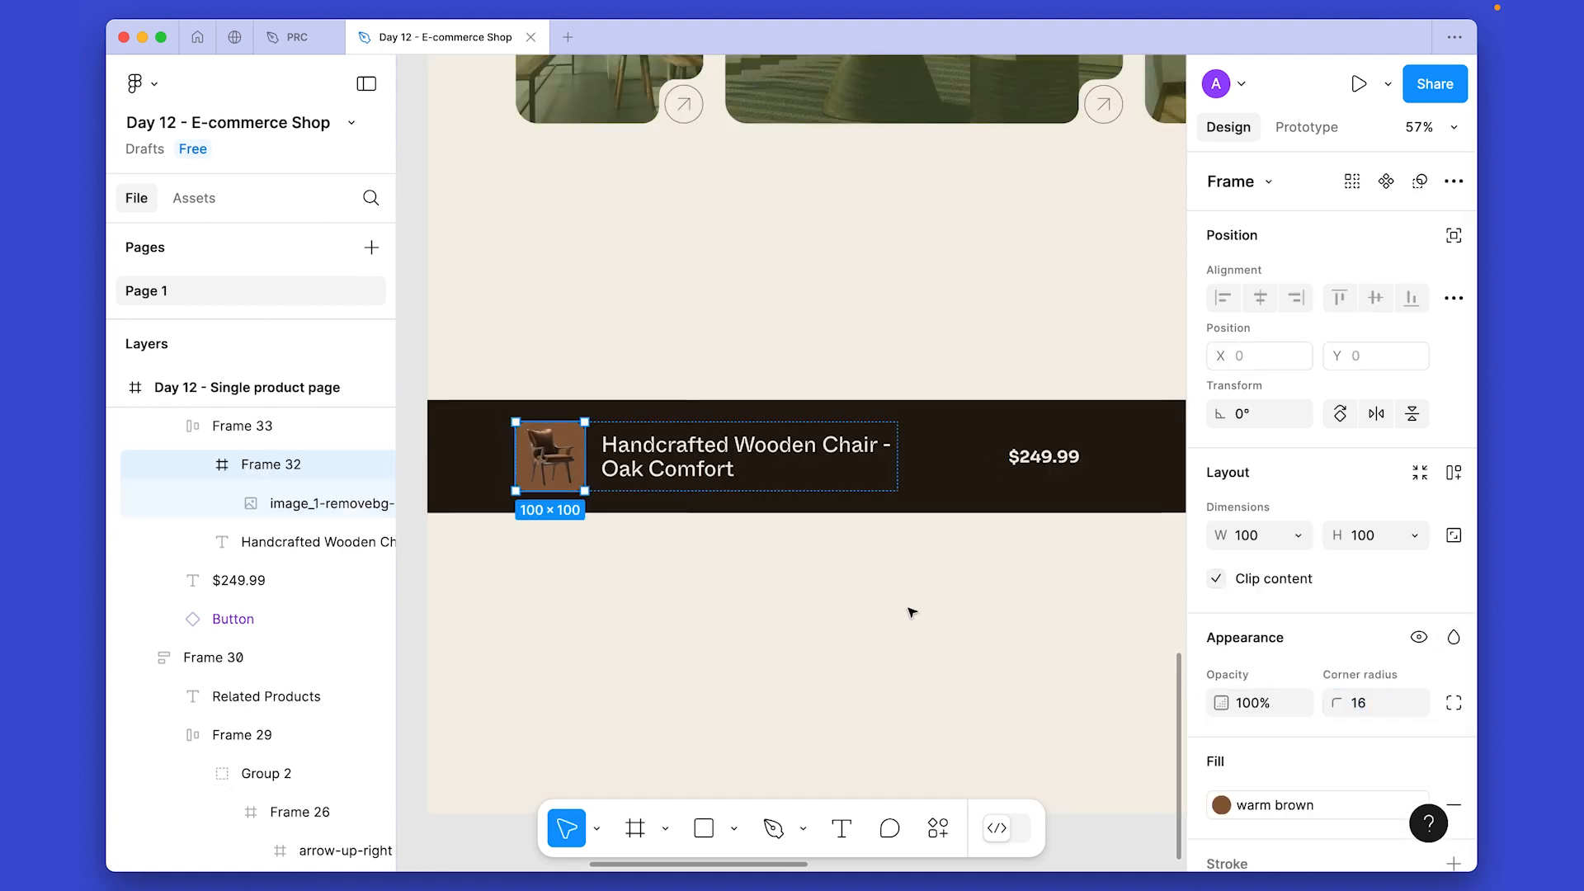
pyautogui.click(911, 611)
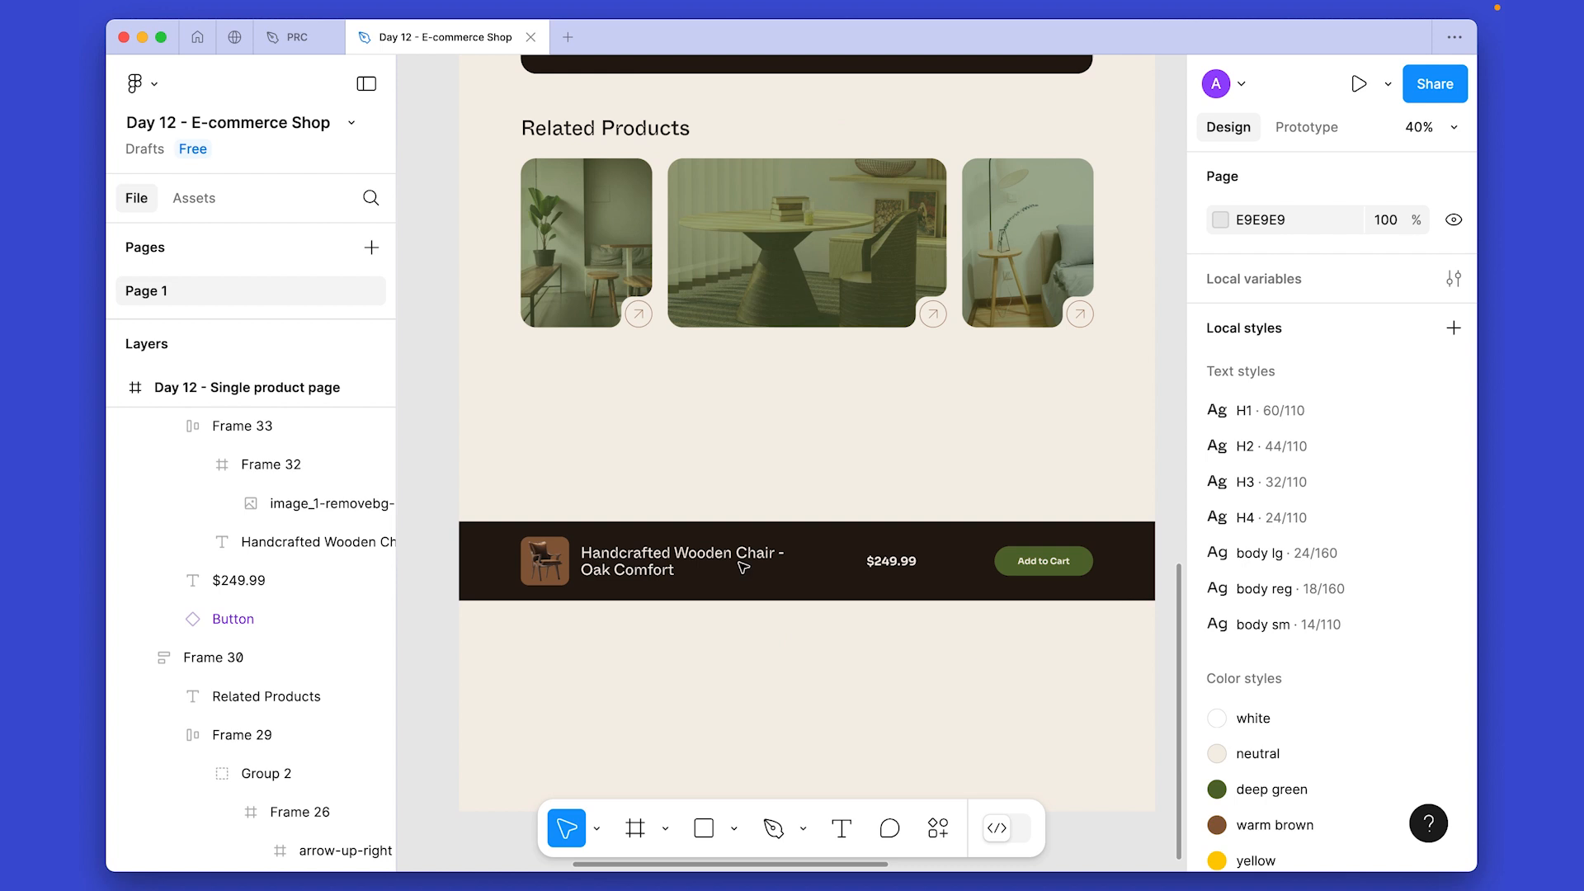
# Move the dark bar up until it sits 96 below the Related Products section.
pyautogui.moveTo(742, 568); pyautogui.dragTo(750, 431)
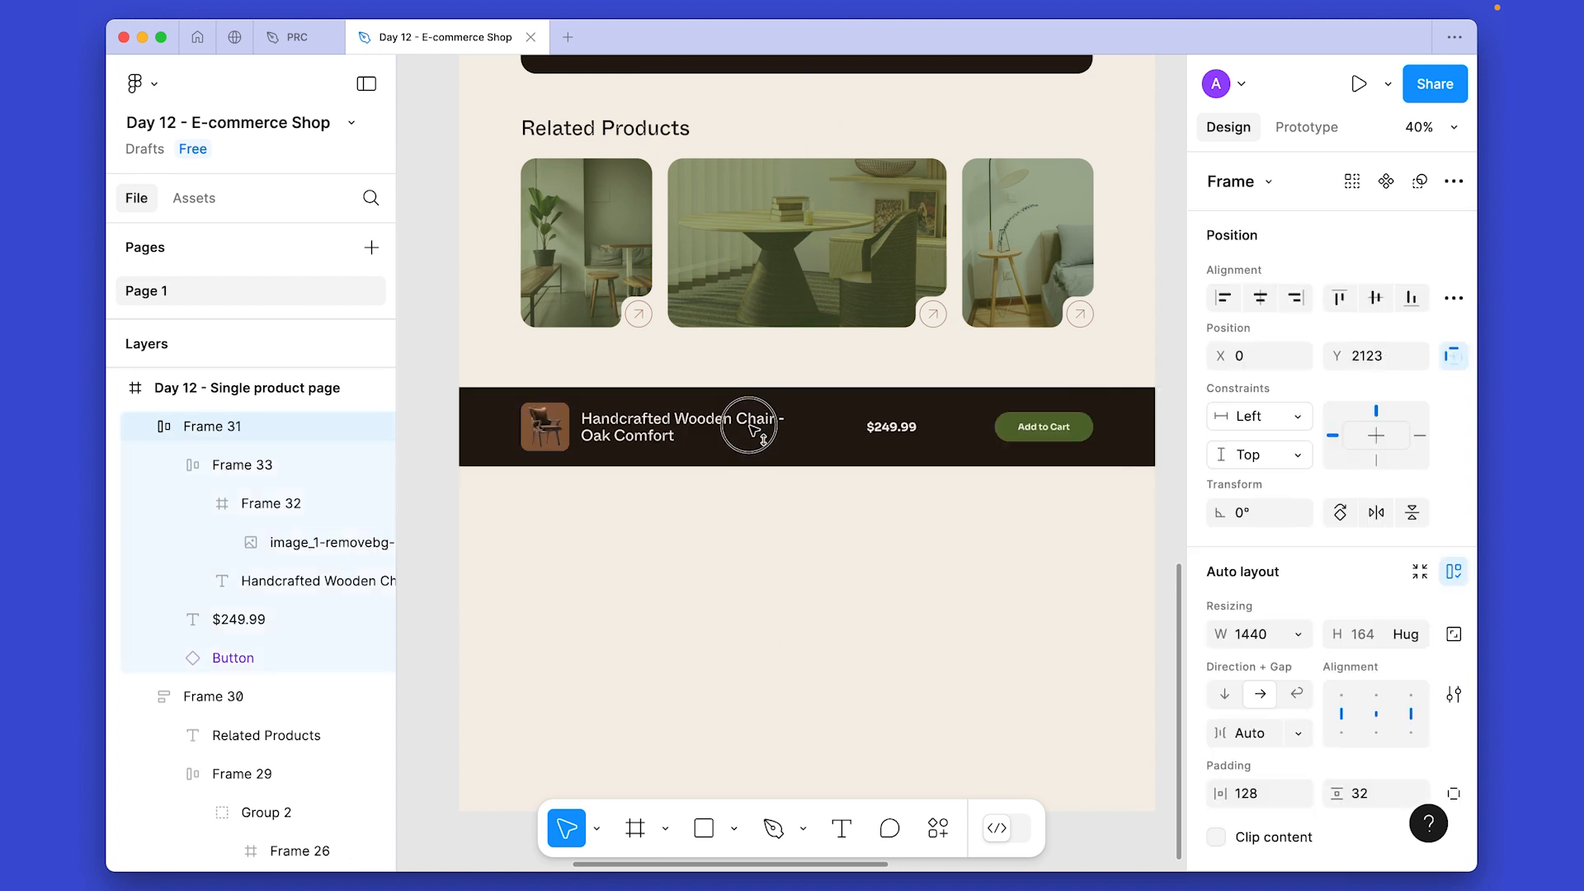
pyautogui.hotkey('alt', 'Down')
pyautogui.hotkey('alt', 'Down')
pyautogui.hotkey('alt', 'Down')
pyautogui.hotkey('alt', 'Down')
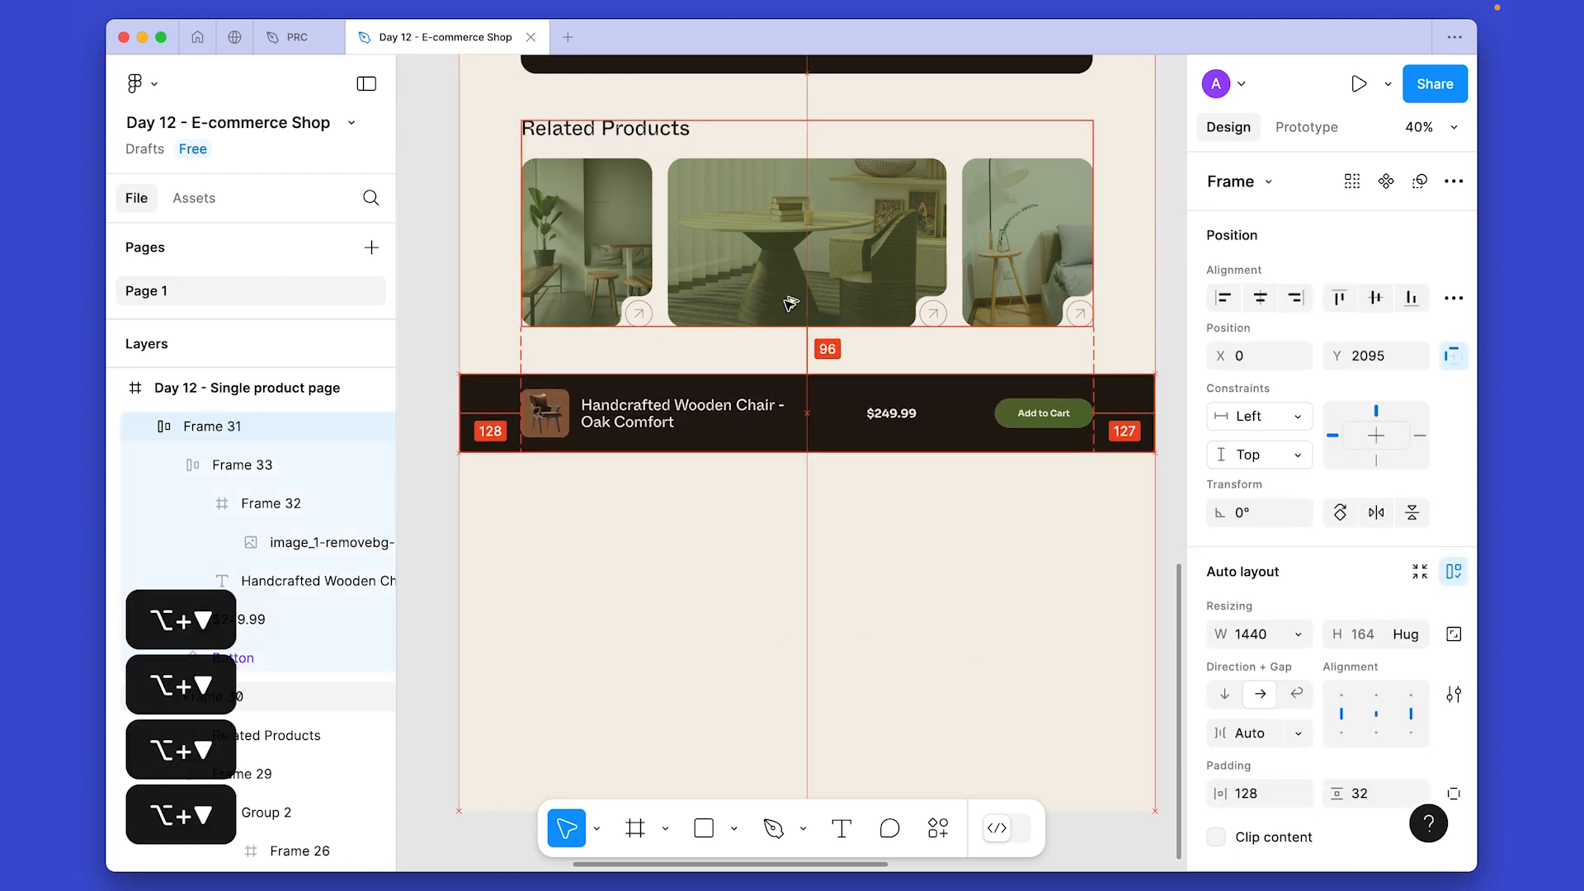
pyautogui.click(876, 664)
# Edit the H3 text style used by the bar's product title to a line height of 120%.
pyautogui.scroll(1, 876, 664)
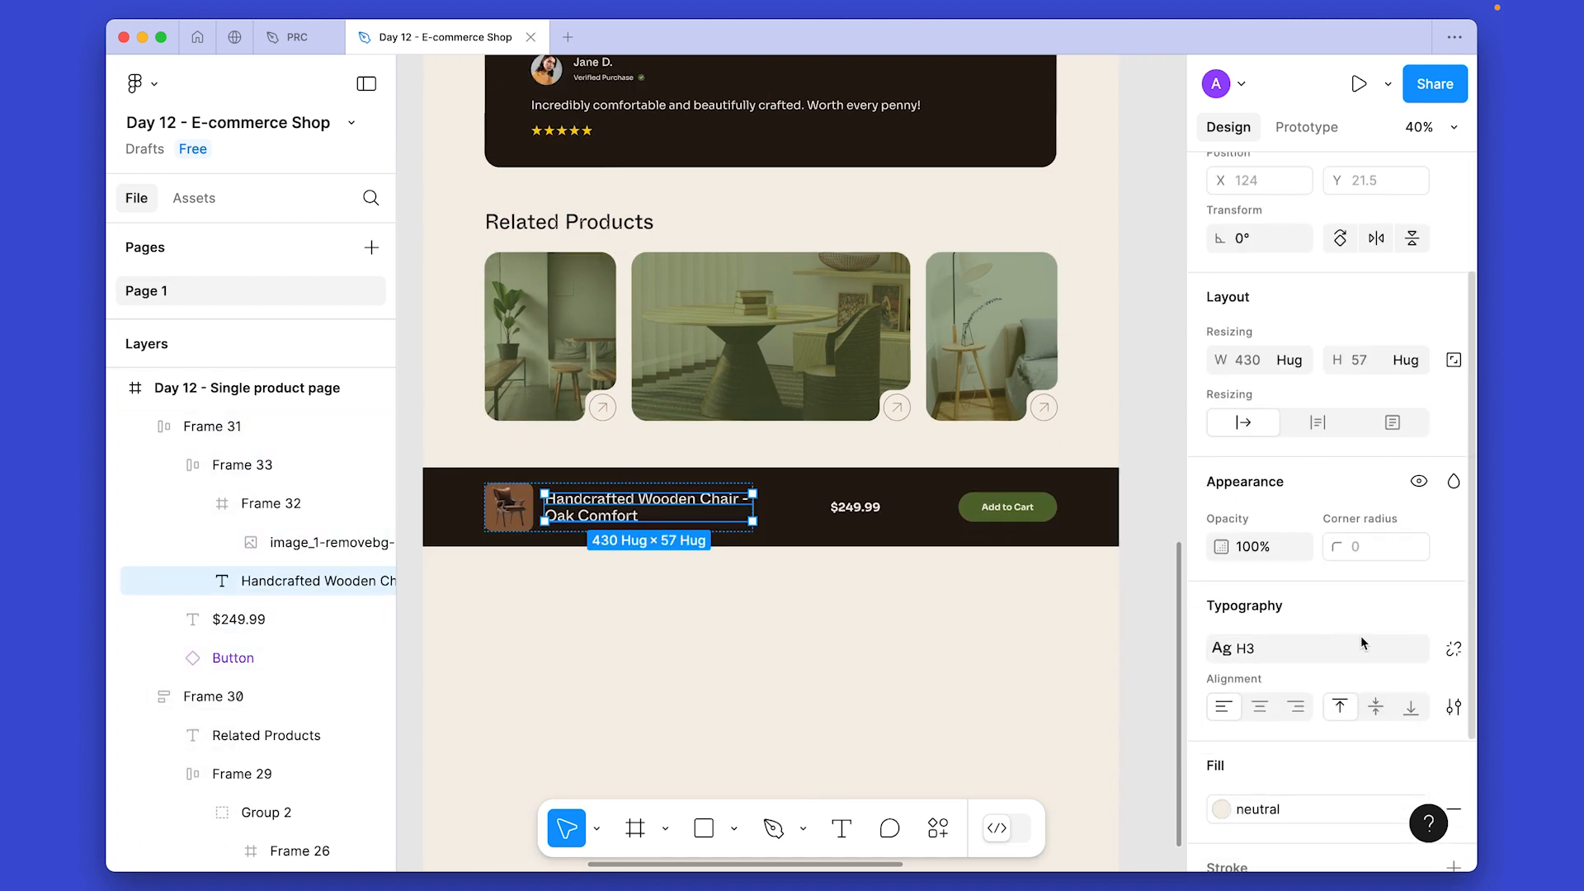
pyautogui.click(1384, 650)
pyautogui.click(1439, 683)
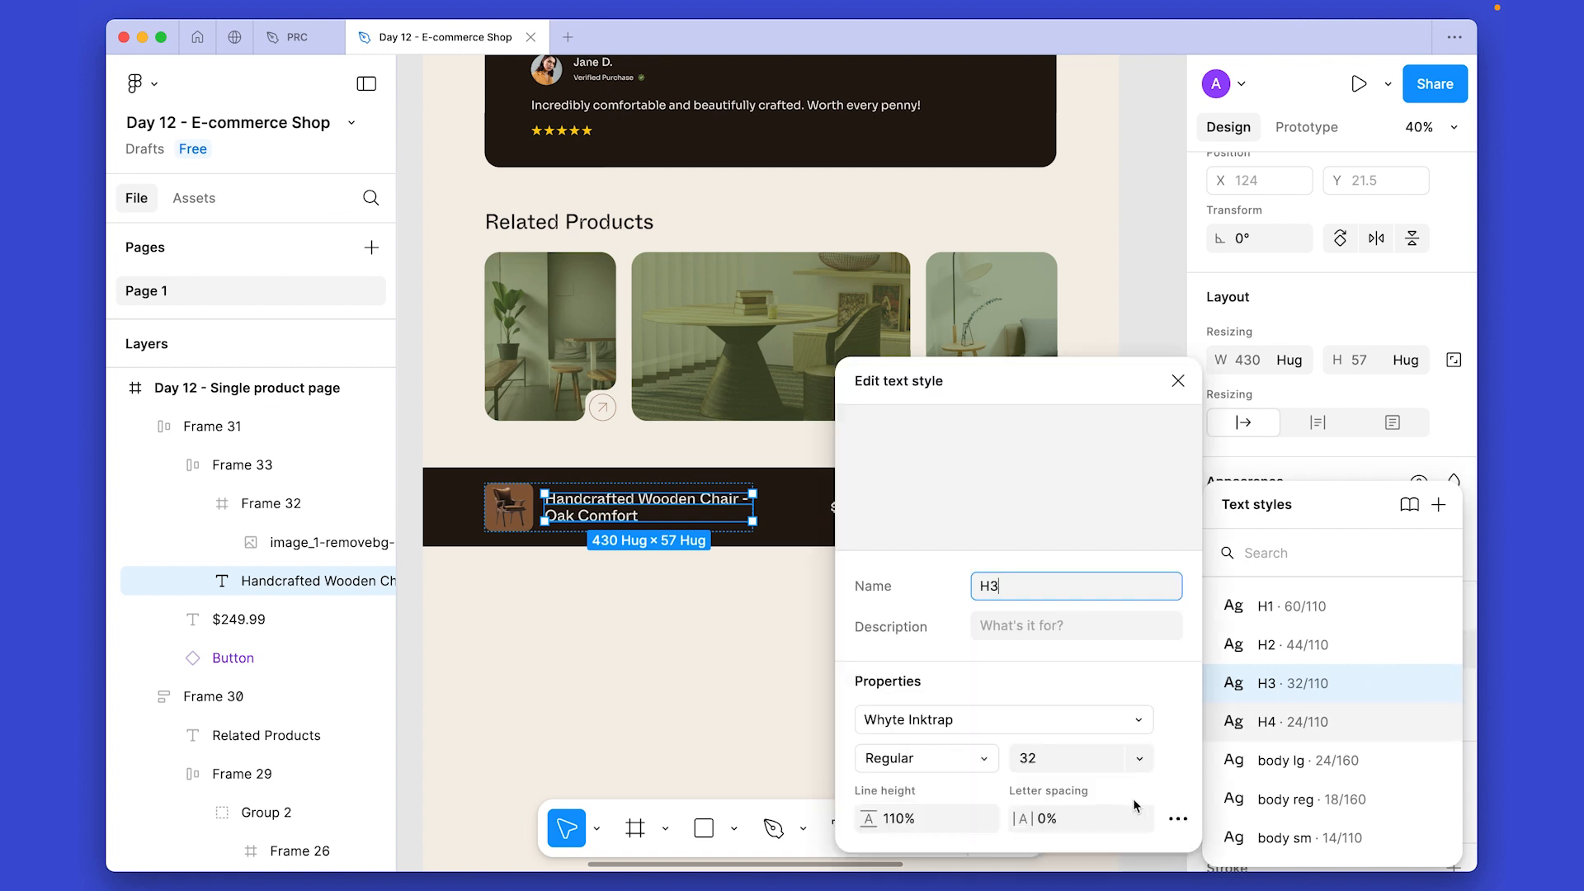
pyautogui.click(927, 817)
pyautogui.hotkey('shift', 'Up')
pyautogui.hotkey('shift', 'Up')
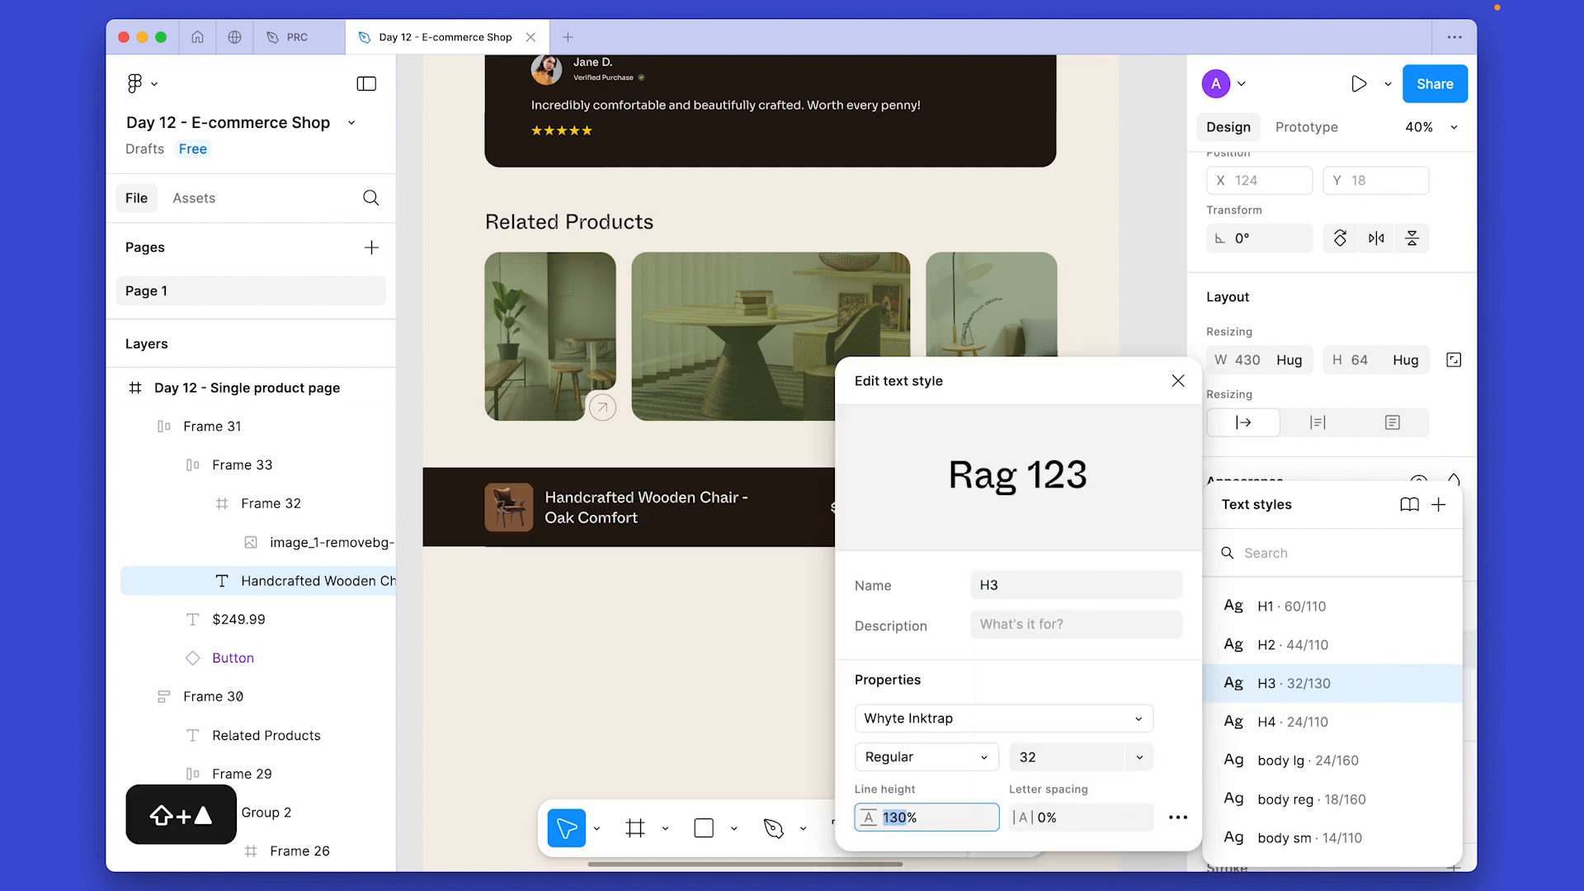
pyautogui.hotkey('shift', 'Down')
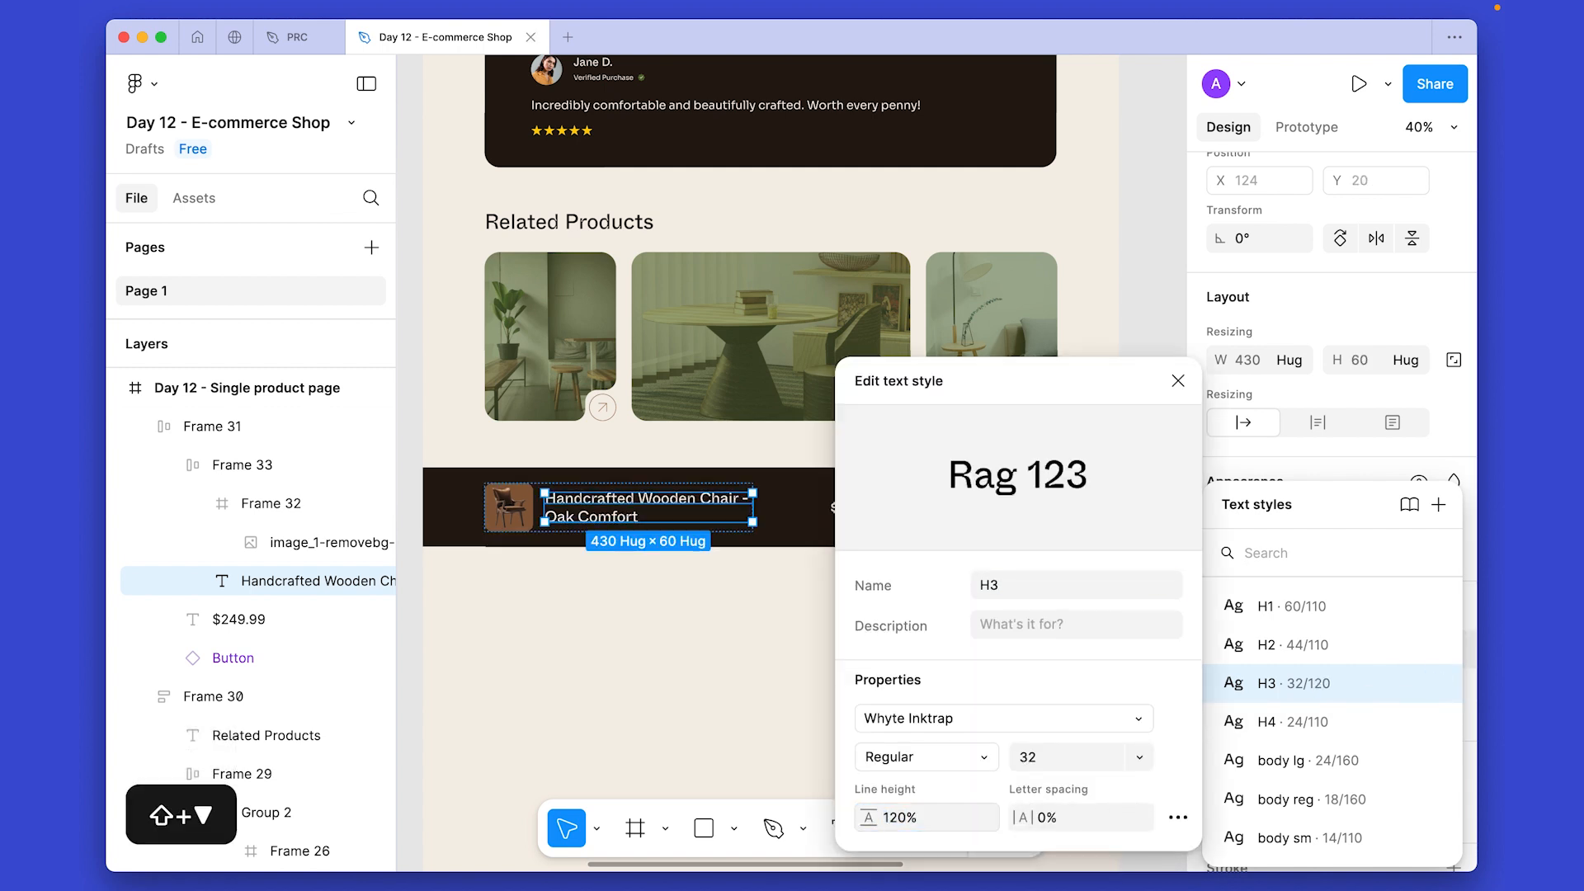
pyautogui.click(1178, 380)
pyautogui.click(784, 667)
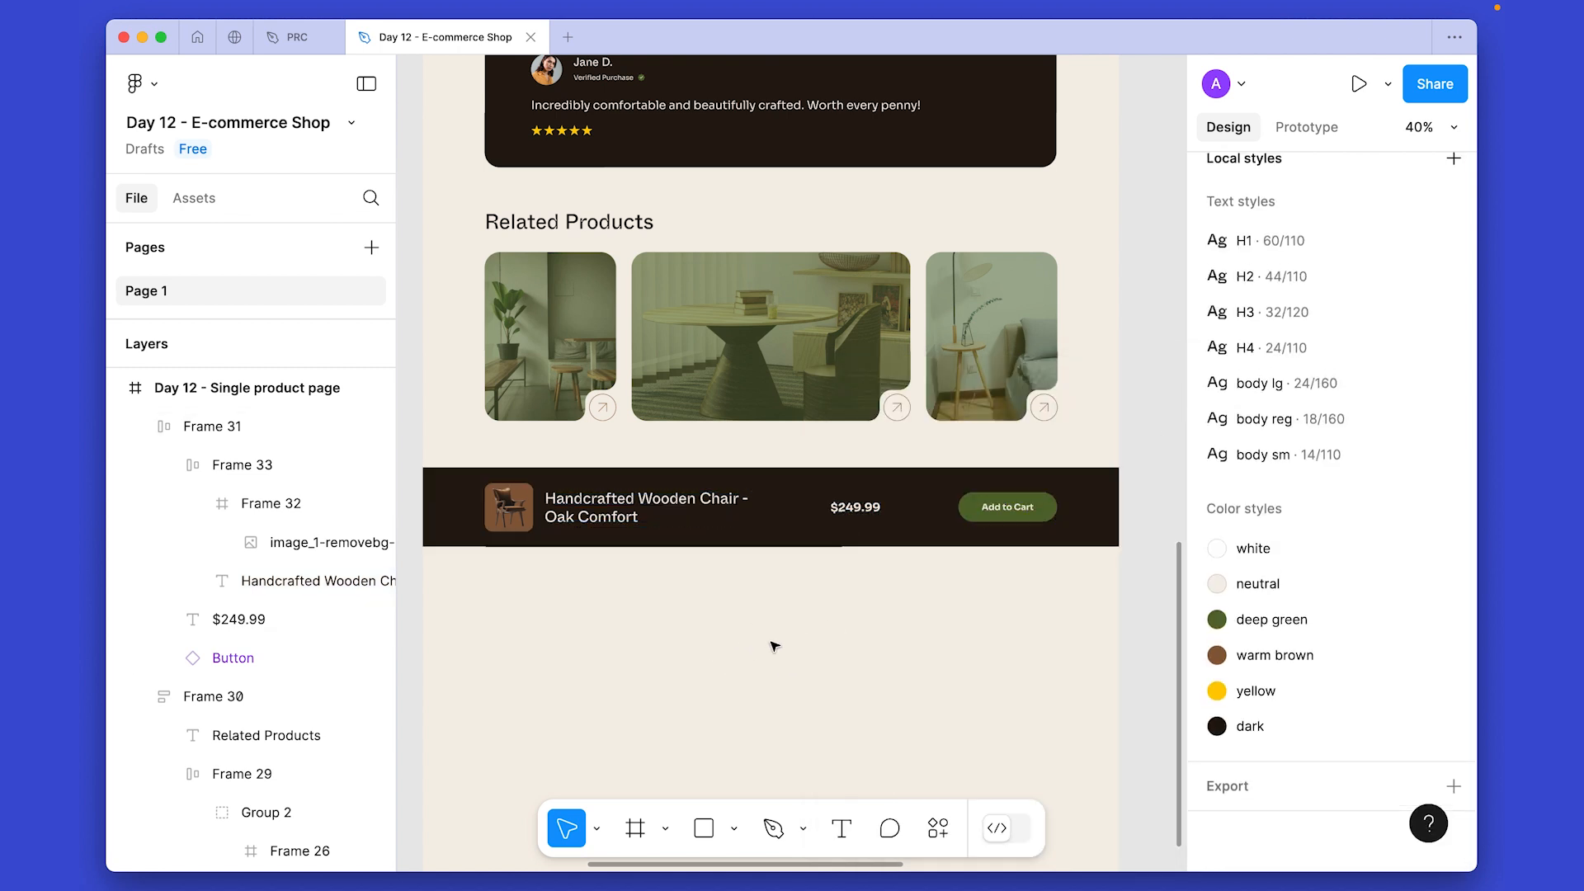
# Review the finished product page in the prototype preview, from the header down to the add-to-cart bar.
pyautogui.scroll(2, 775, 647)
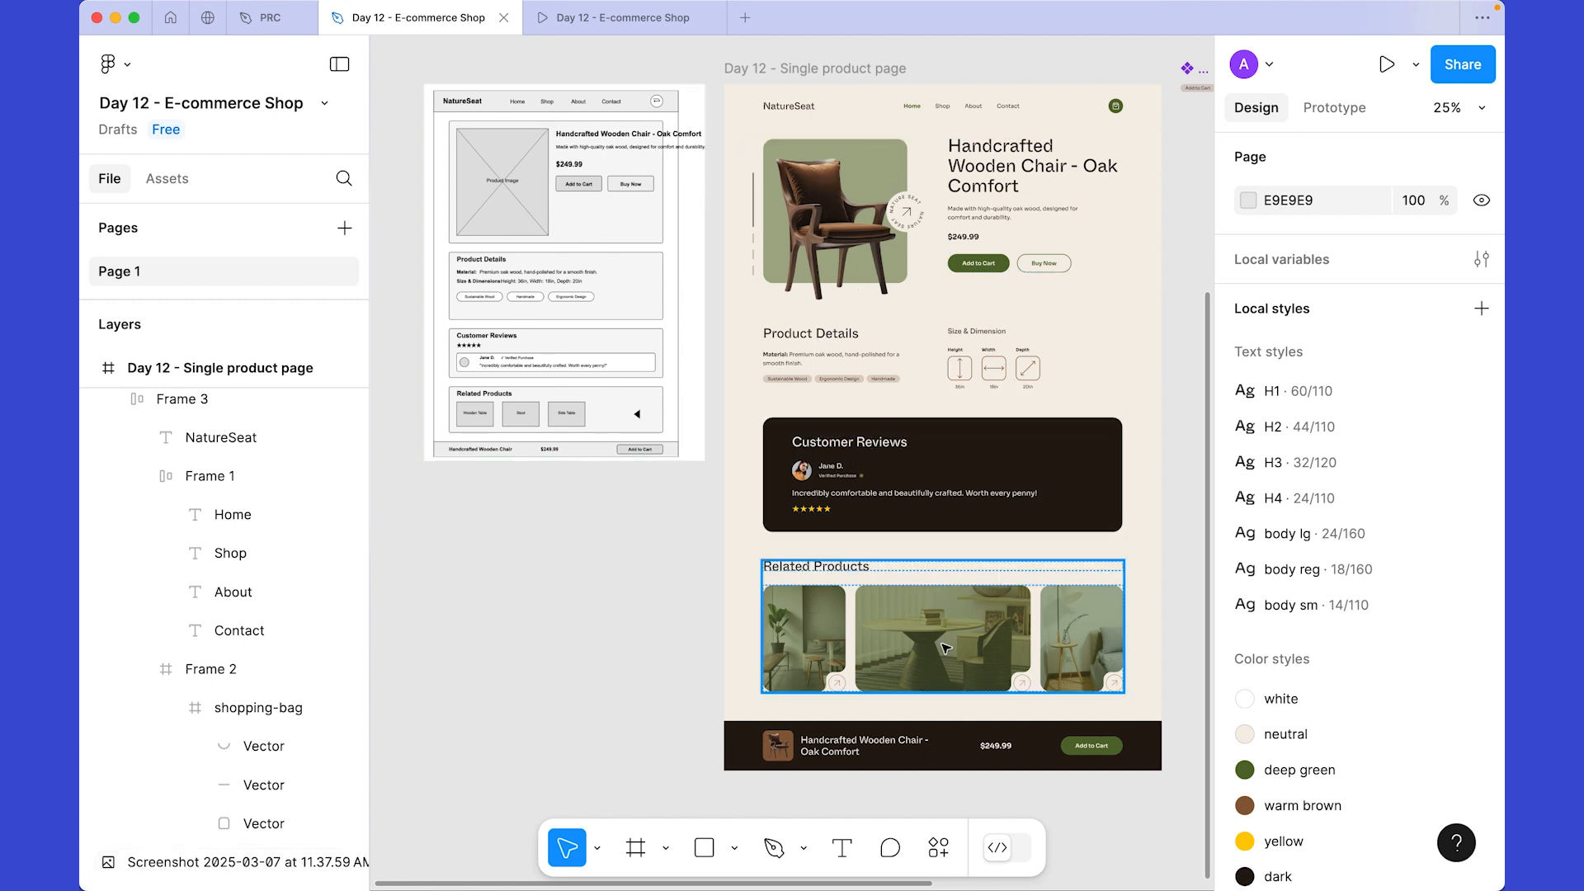
pyautogui.click(636, 25)
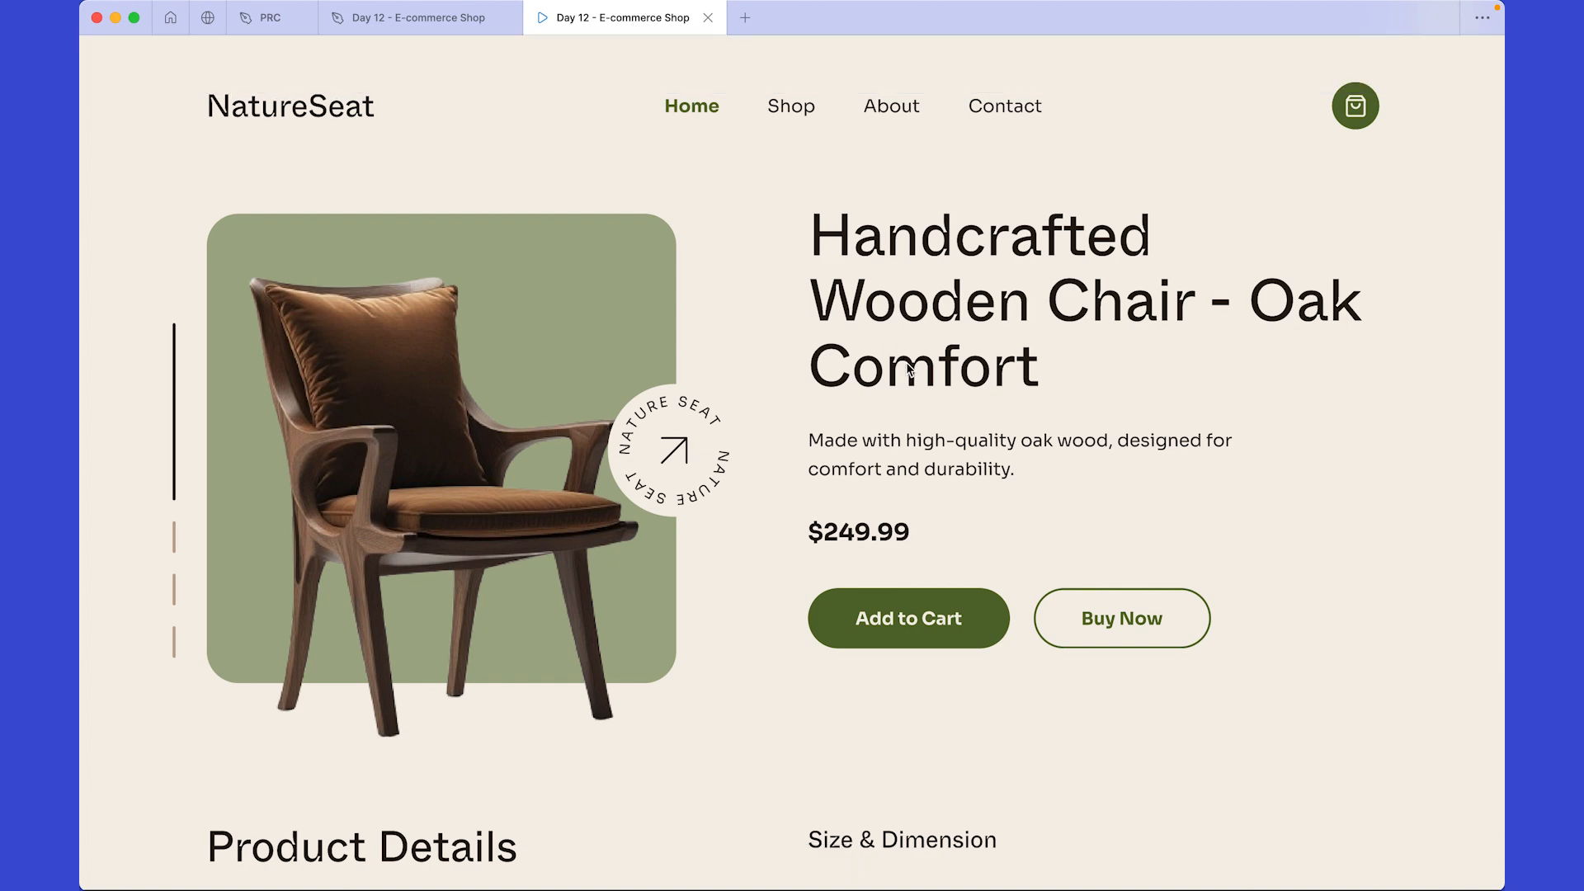
pyautogui.scroll(-7, 908, 365)
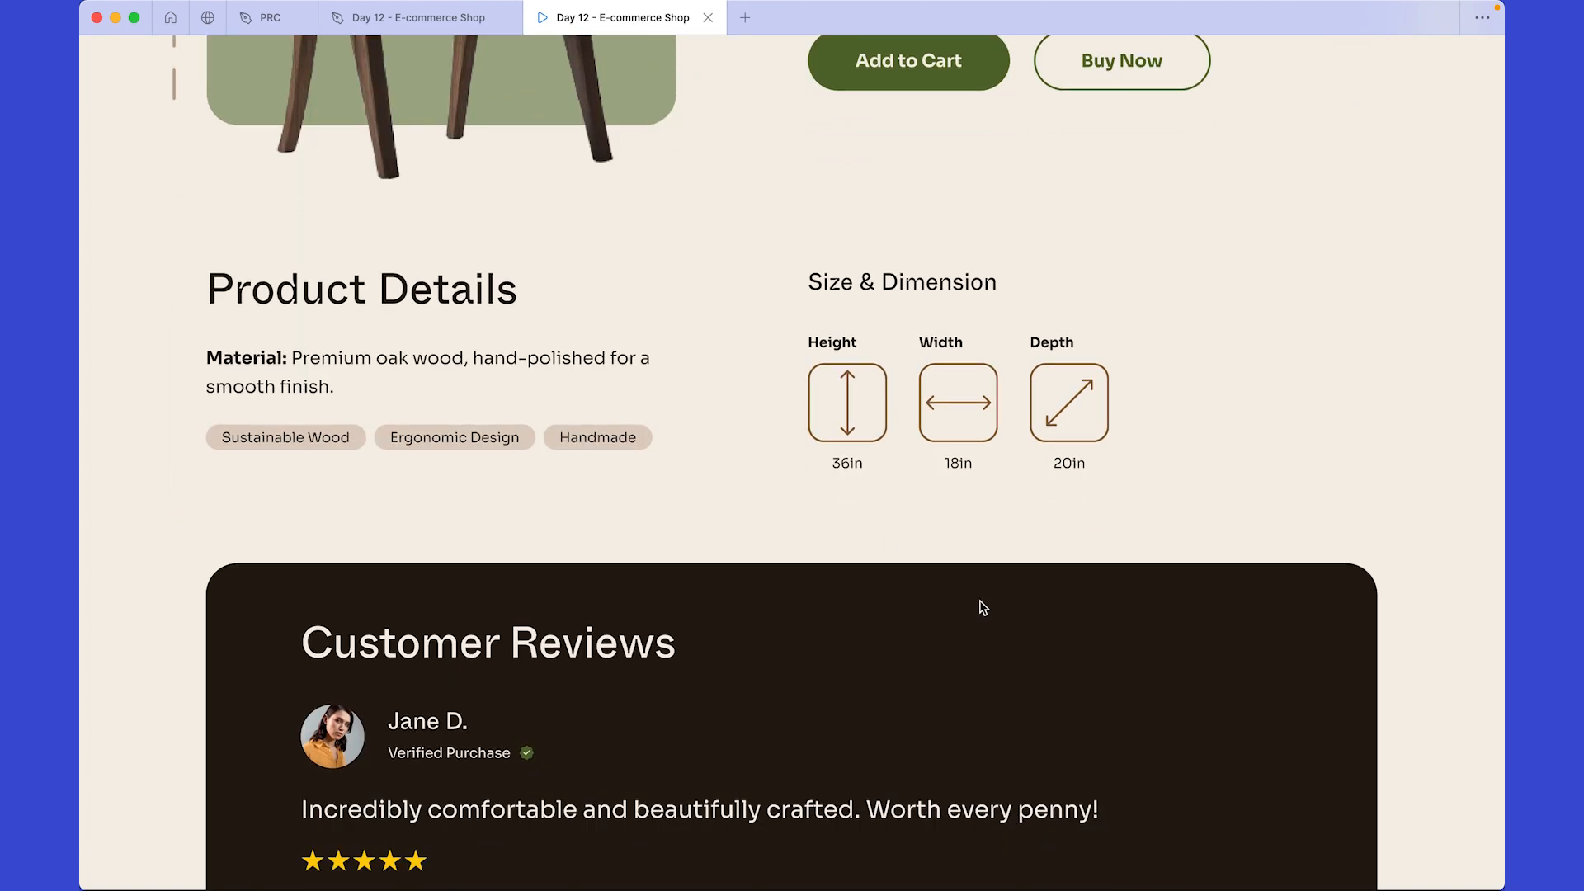
pyautogui.scroll(-10, 982, 608)
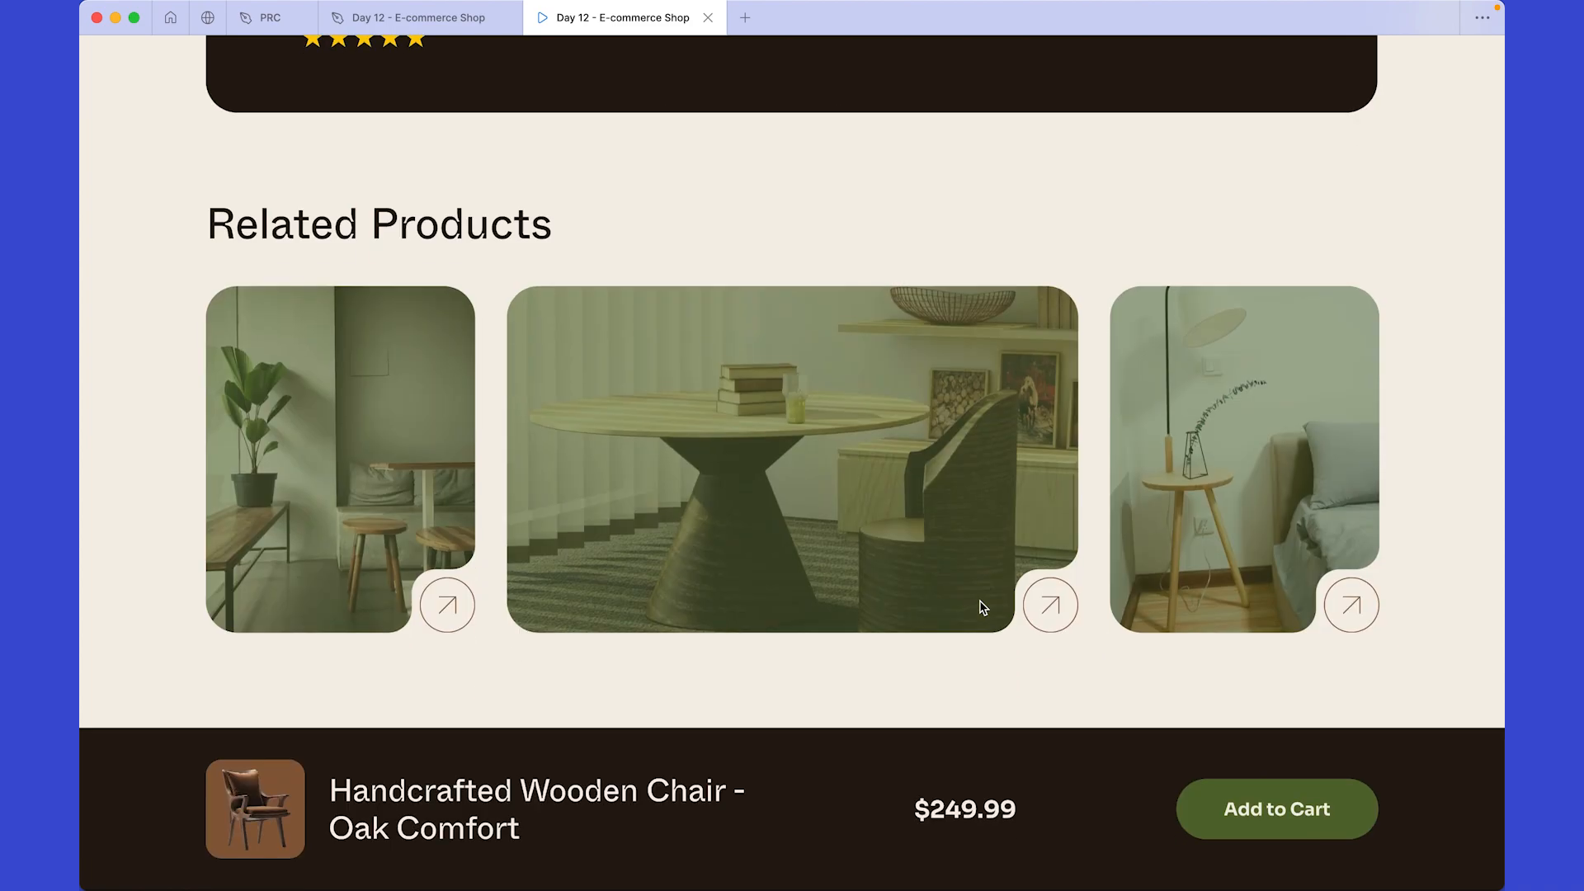
pyautogui.scroll(17, 512, 647)
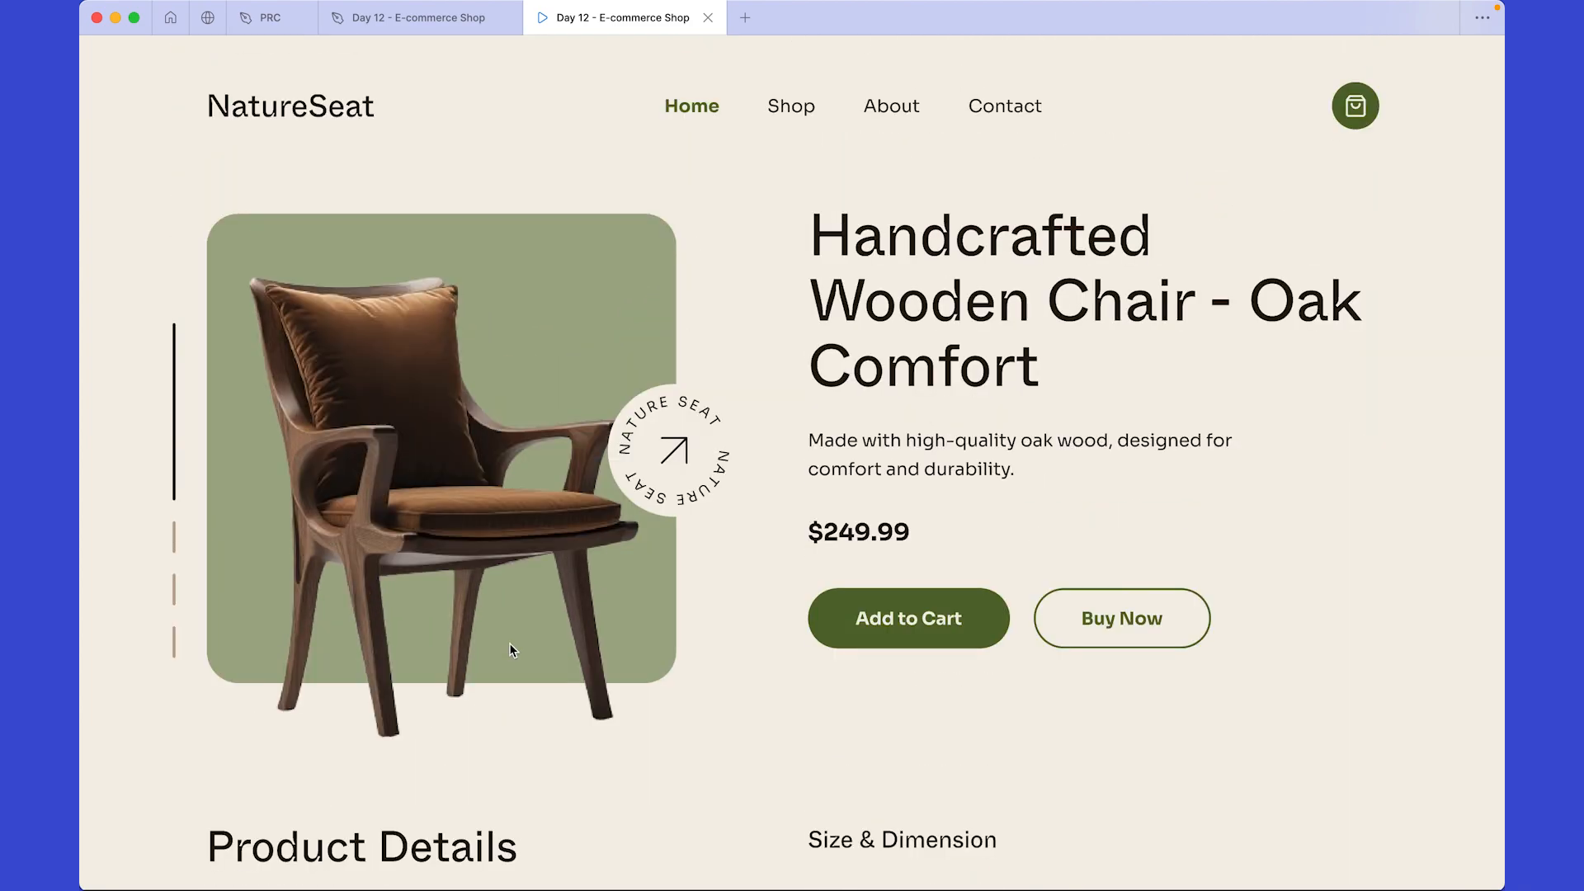